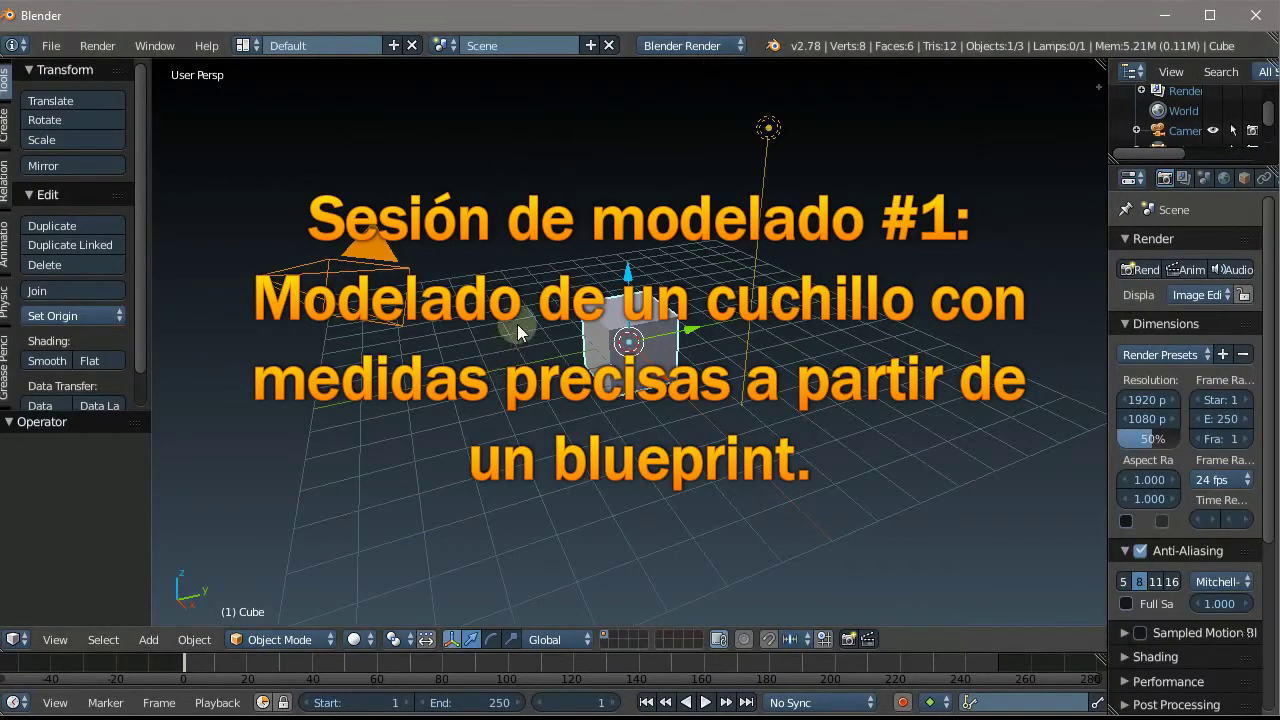
Open the 3D viewport's properties sidebar with N
key("n")
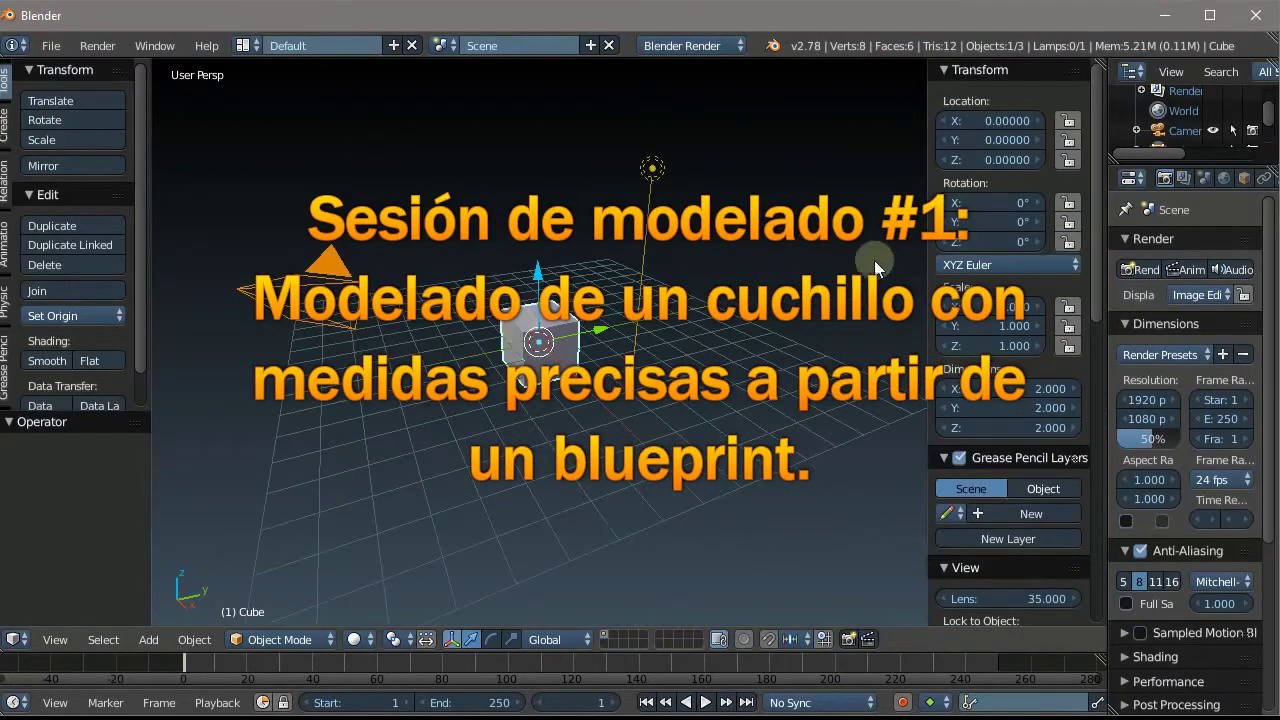
scroll(968, 320, "down", 4)
scroll(968, 320, "down", 4)
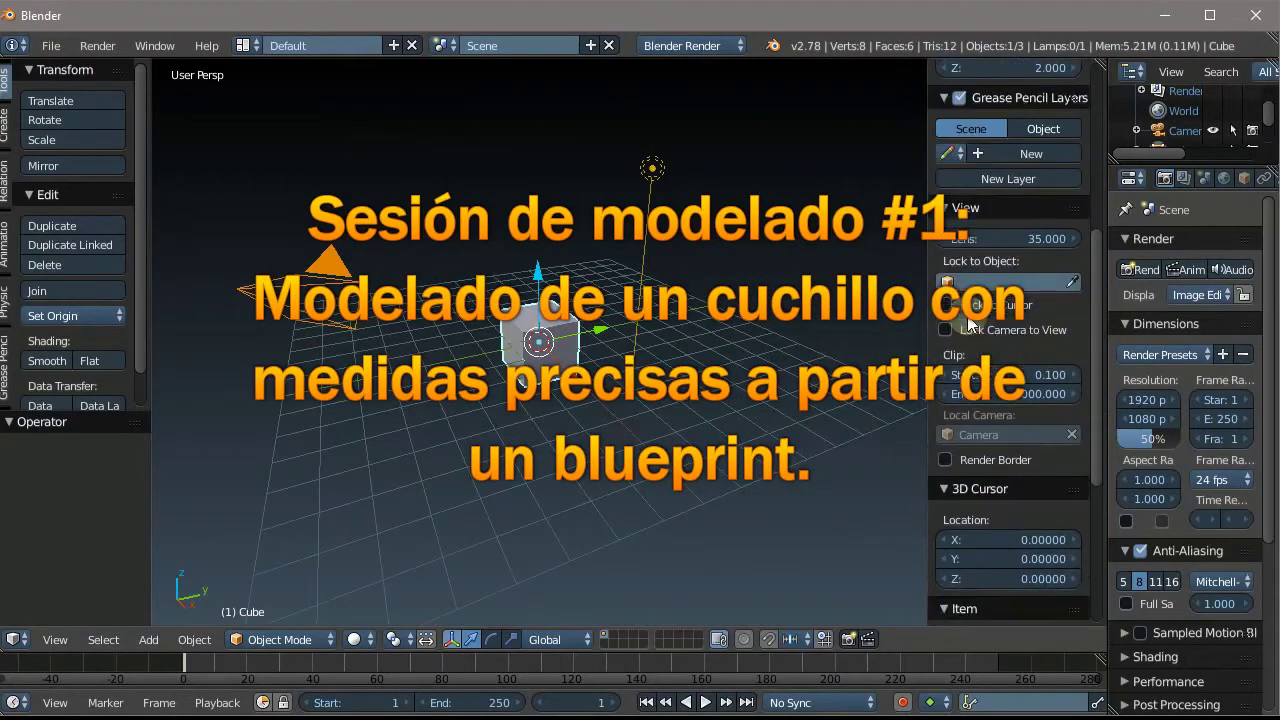
scroll(980, 290, "up", 7)
scroll(995, 260, "up", 3)
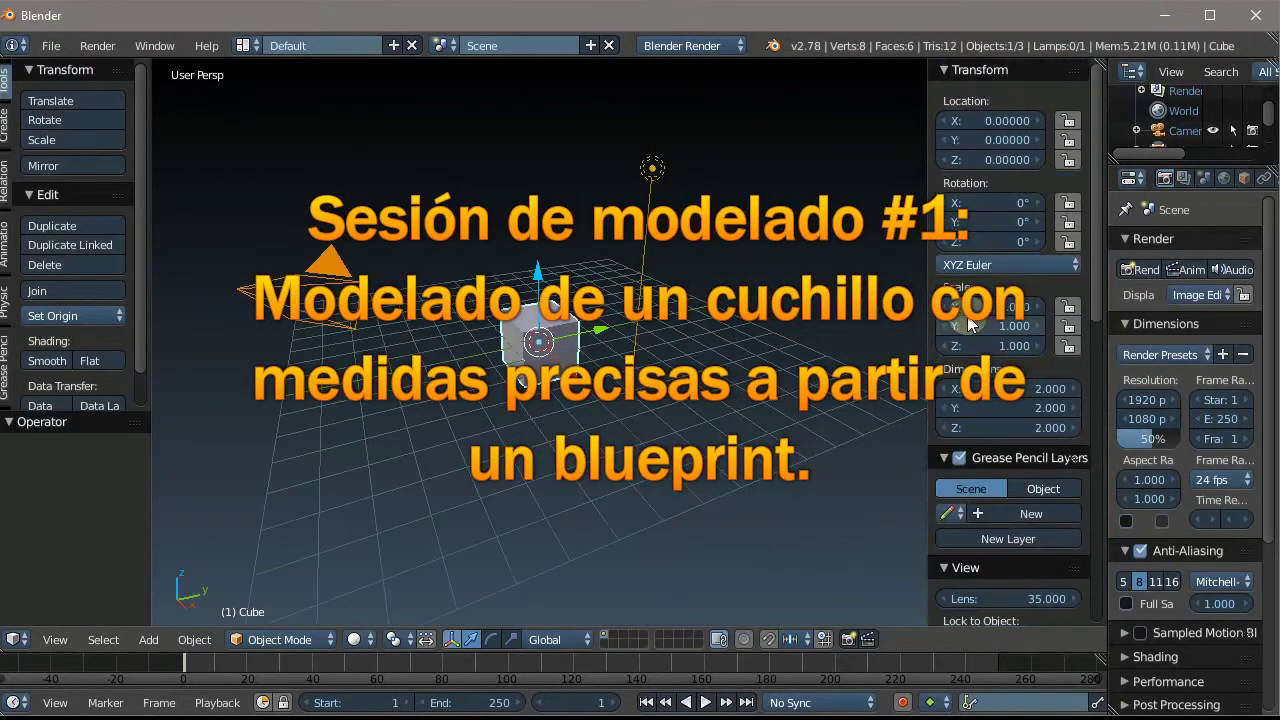
Collapse Transform, Grease Pencil, View, 3D Cursor, Item and Shading; expand Background Images
left_click(947, 70)
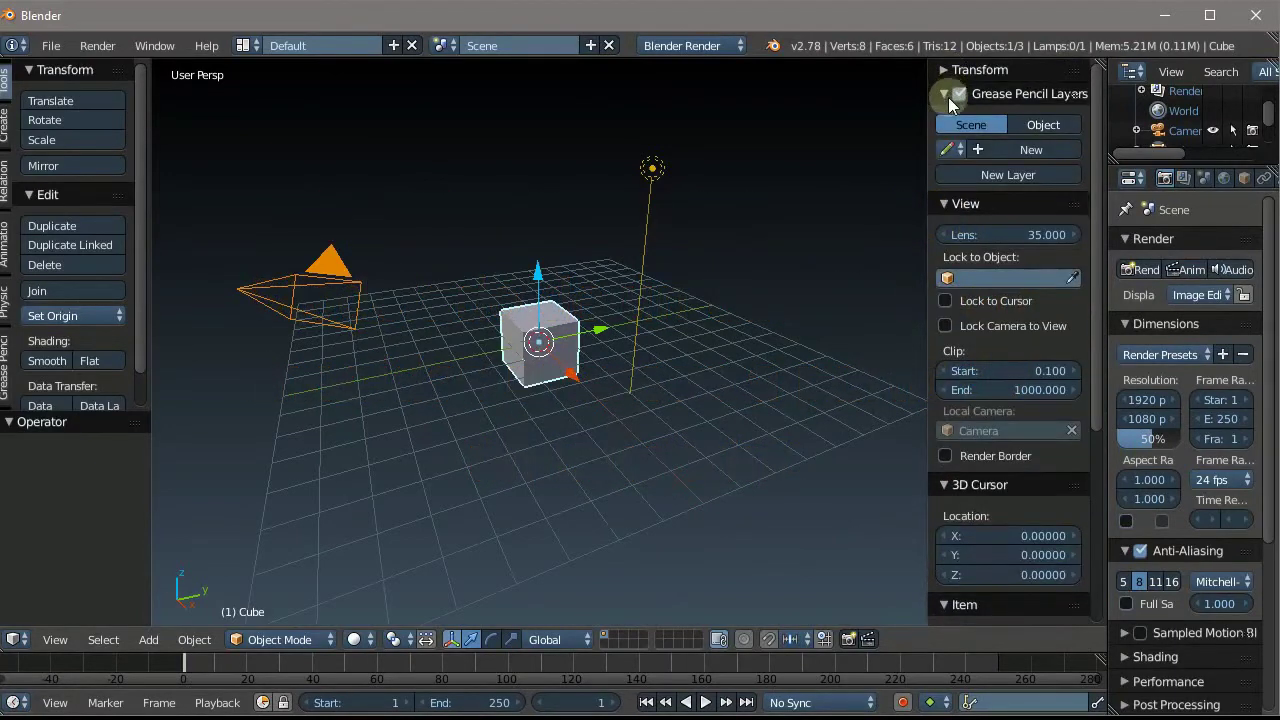
left_click(947, 95)
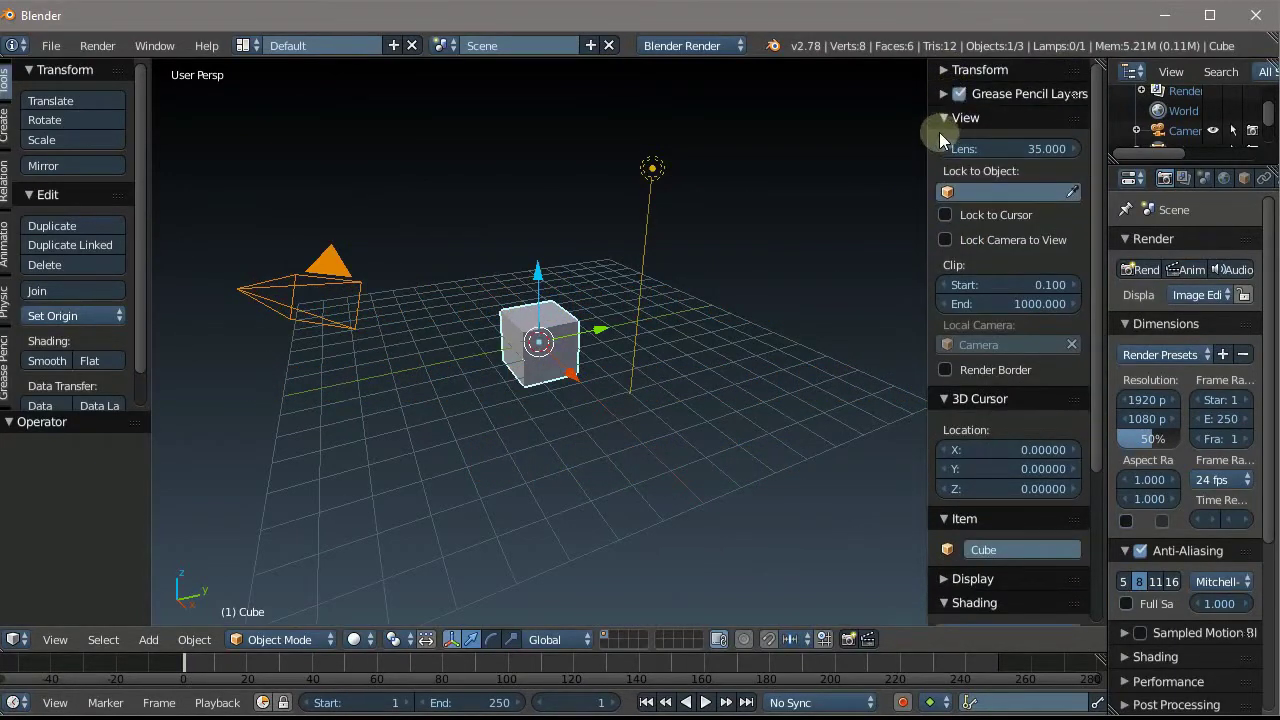
left_click(942, 121)
left_click(945, 142)
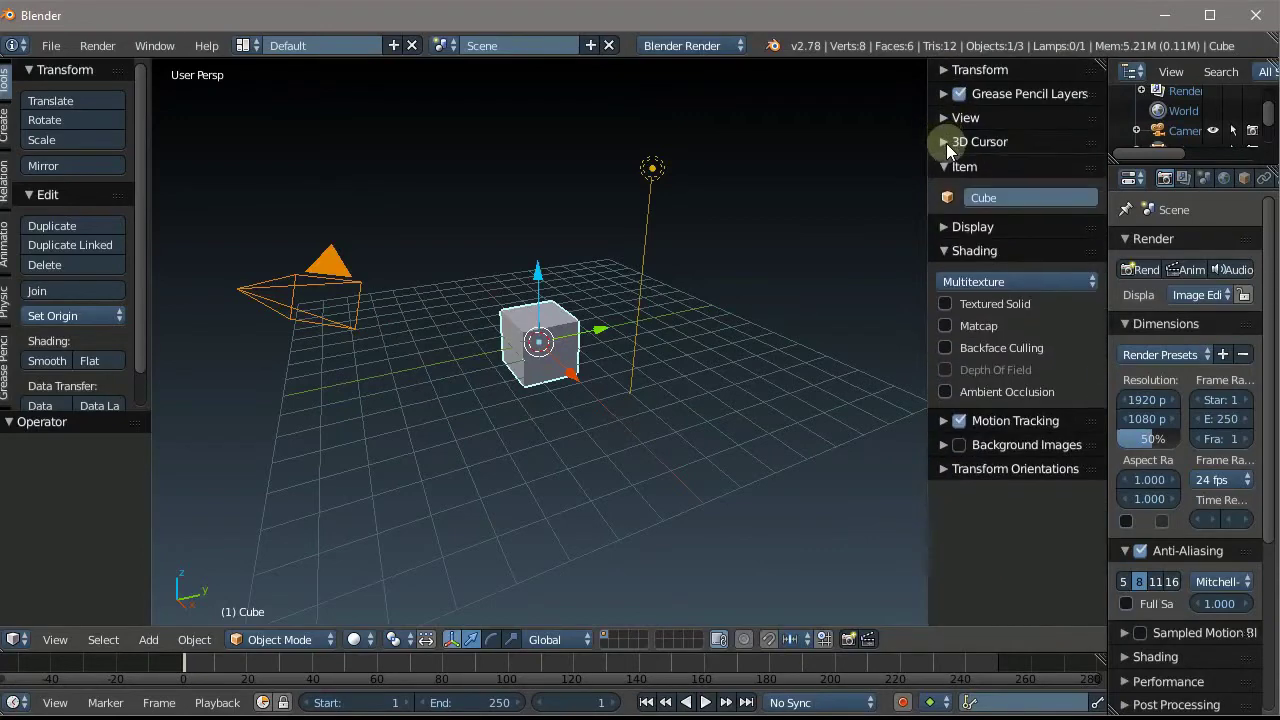
left_click(943, 170)
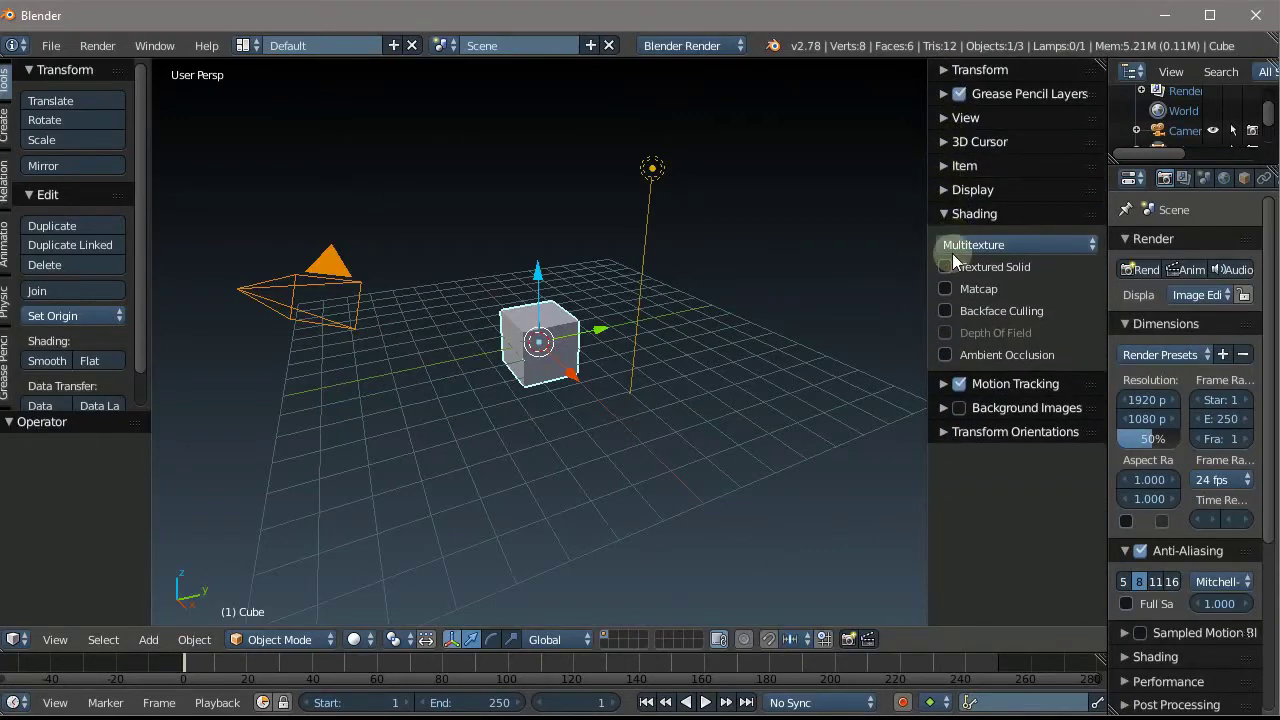
left_click(947, 216)
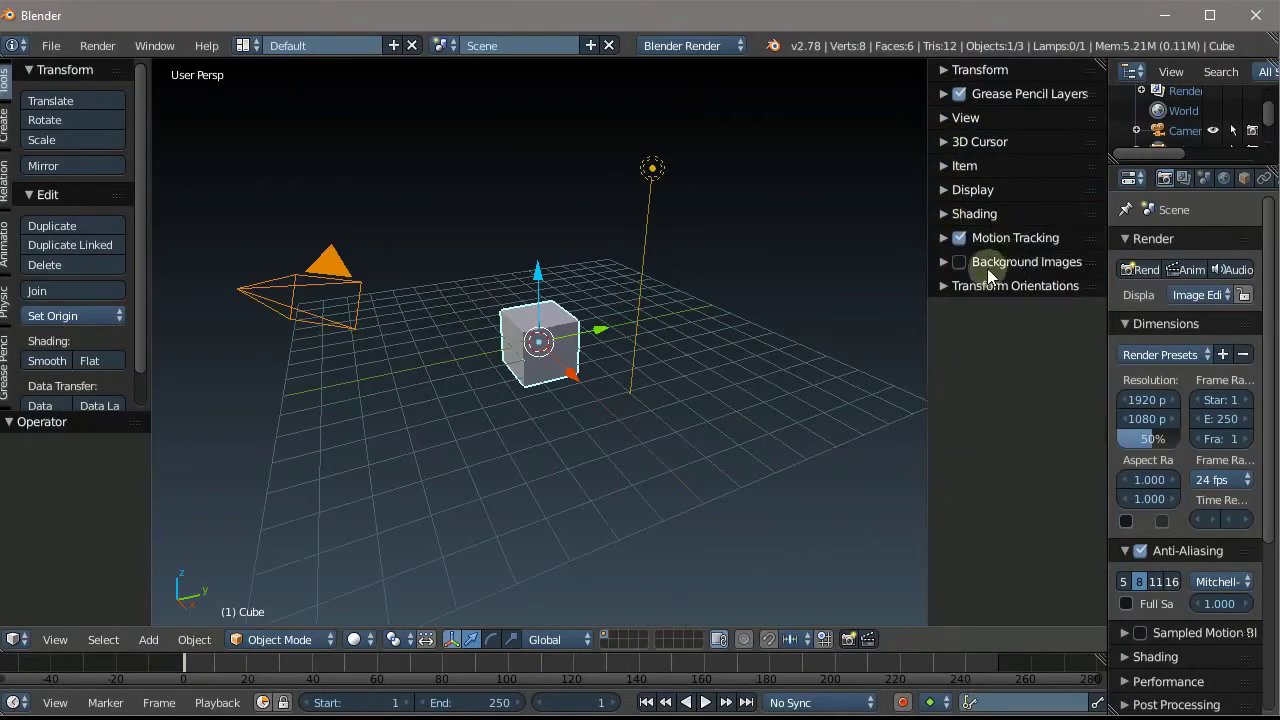
left_click(944, 263)
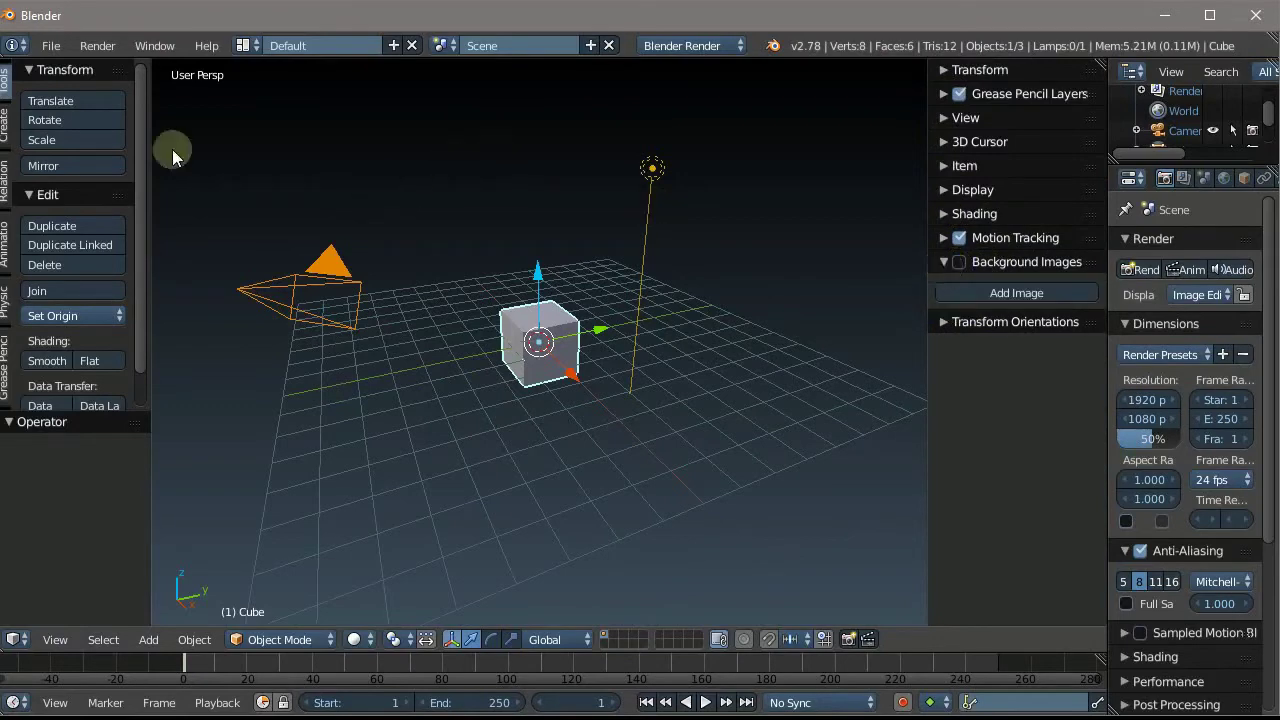
middle_click_drag(187, 114, 233, 80)
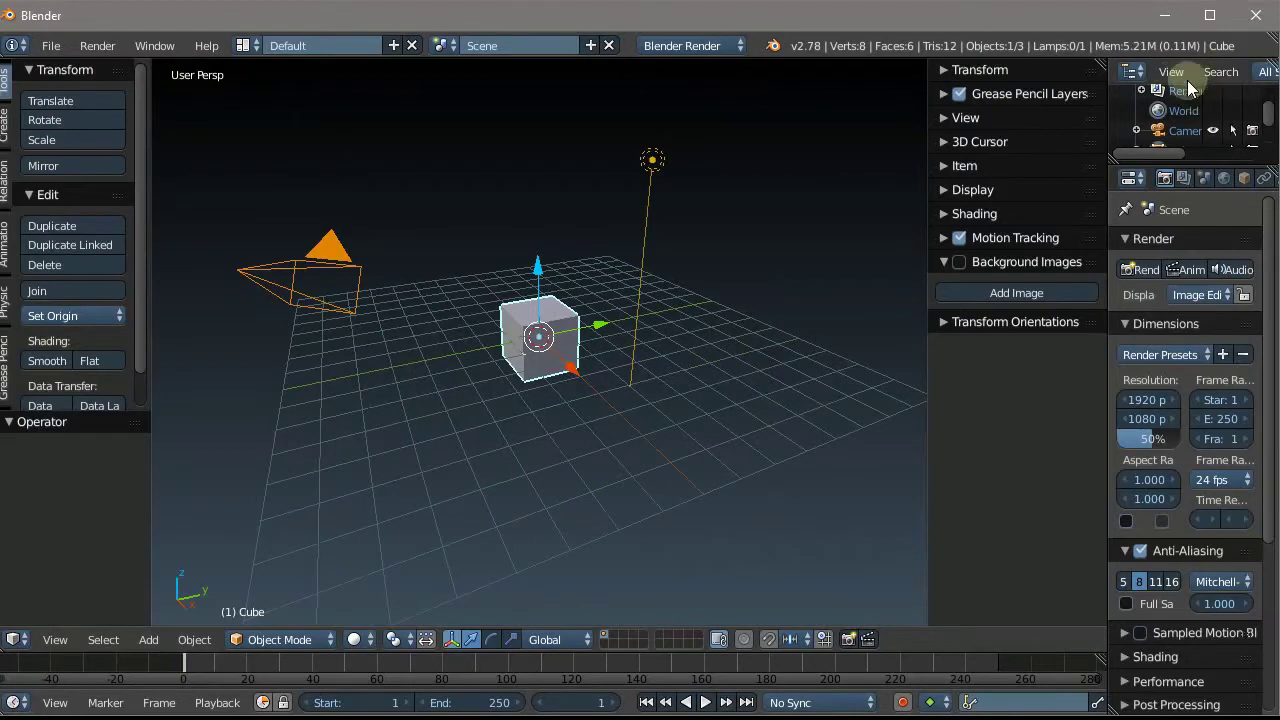
Apply the Centimeters unit preset in the Scene settings
left_click(1202, 178)
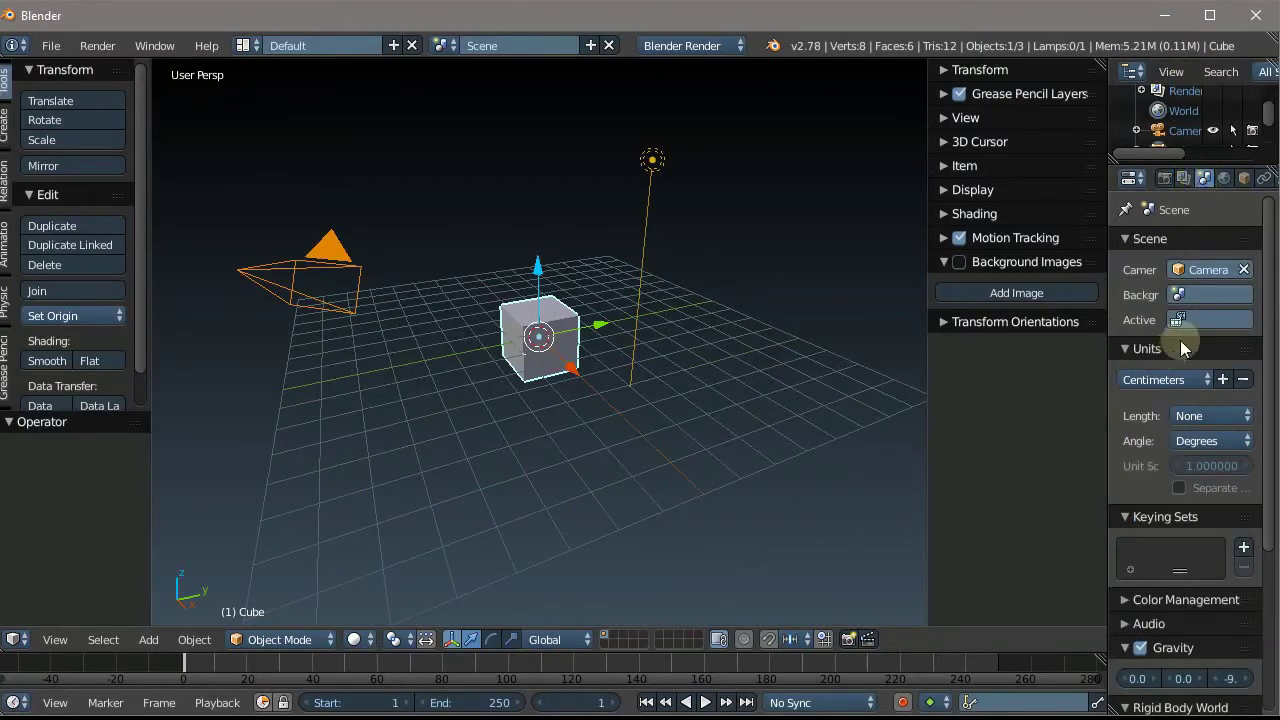
left_click(1196, 416)
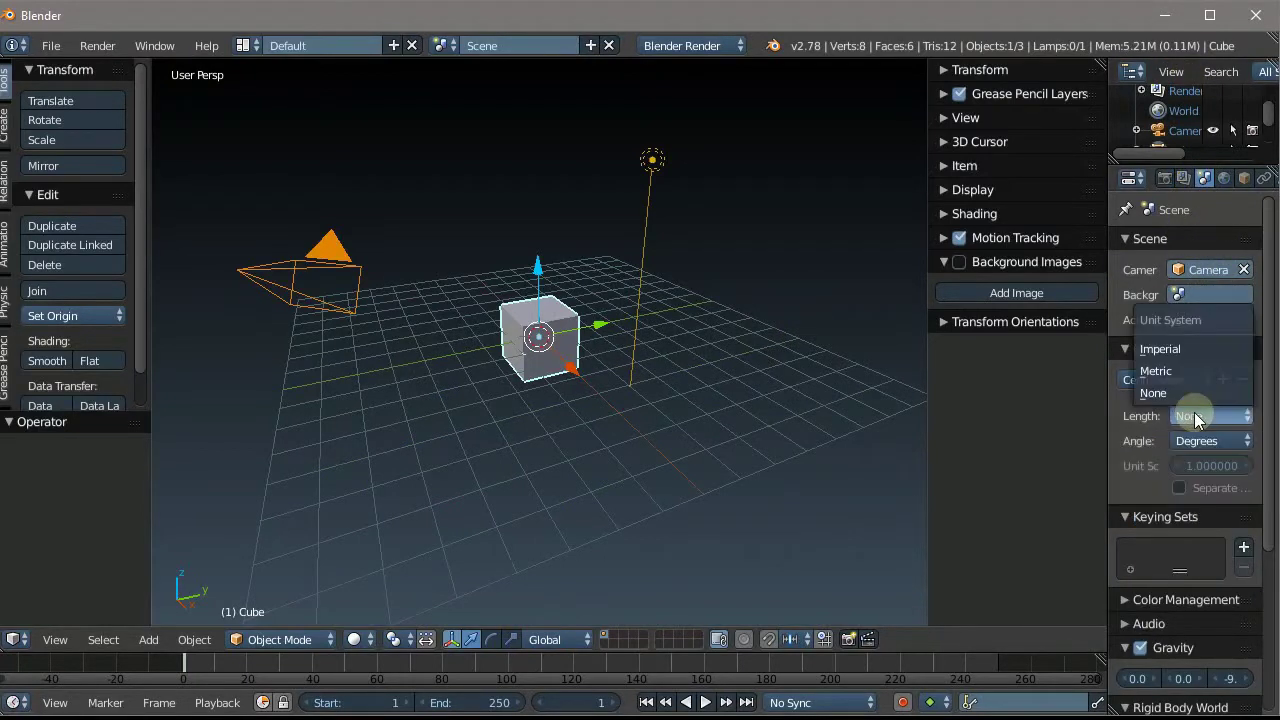
left_click(1196, 418)
left_click(1159, 381)
left_click(1159, 381)
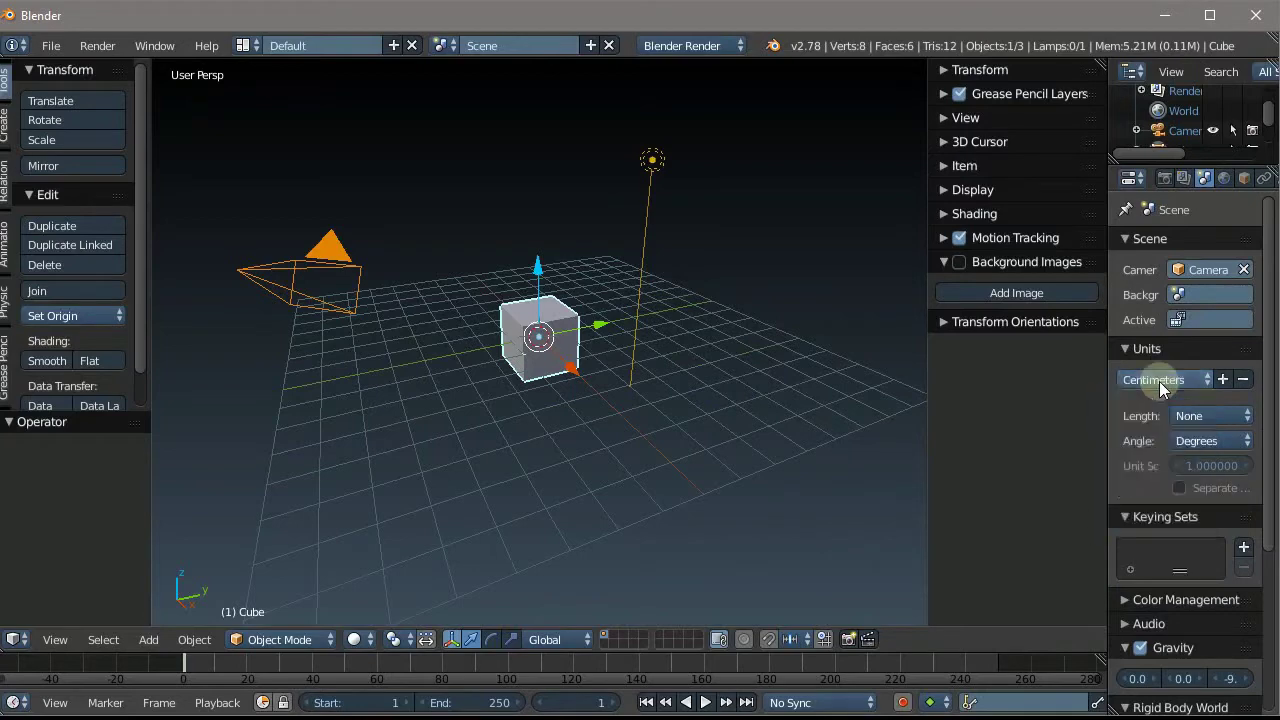
left_click(1160, 380)
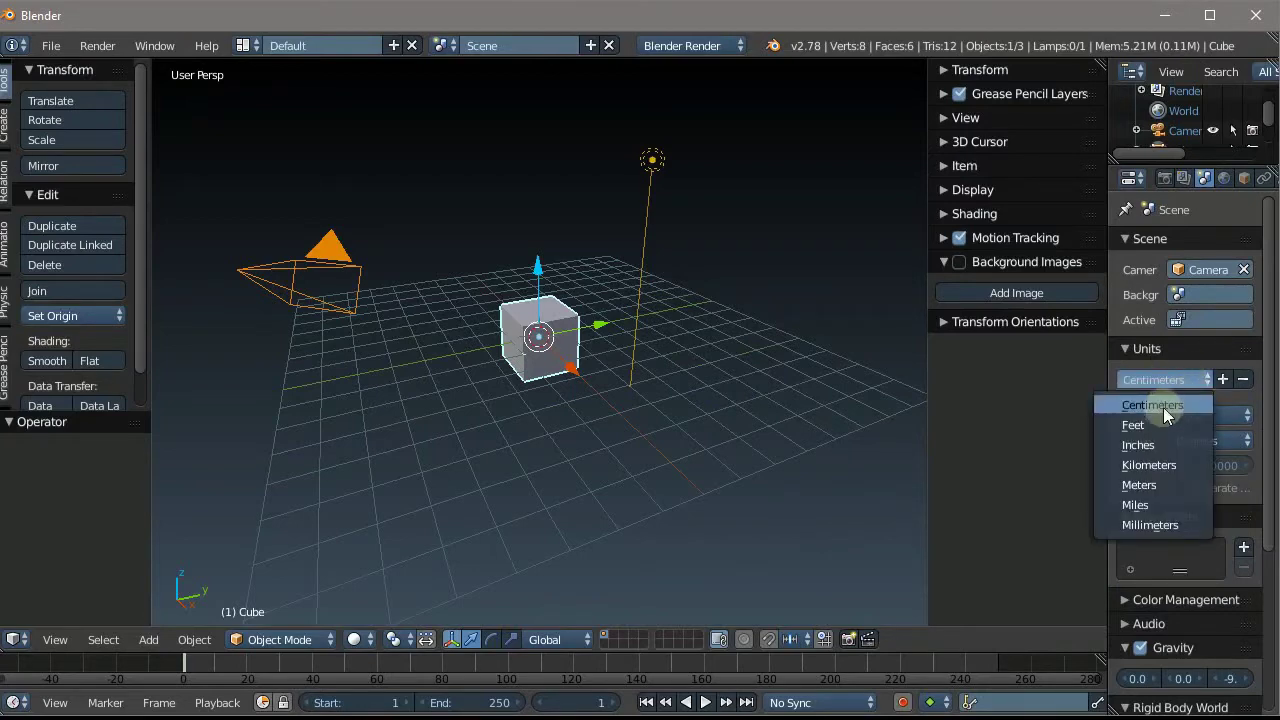
left_click(1165, 405)
Orbit and zoom the viewport, then look at the cube from the front
mouse_move(600, 329)
middle_mouse_down()
mouse_move(509, 343)
mouse_move(618, 253)
middle_mouse_up()
scroll(619, 253, "up", 2)
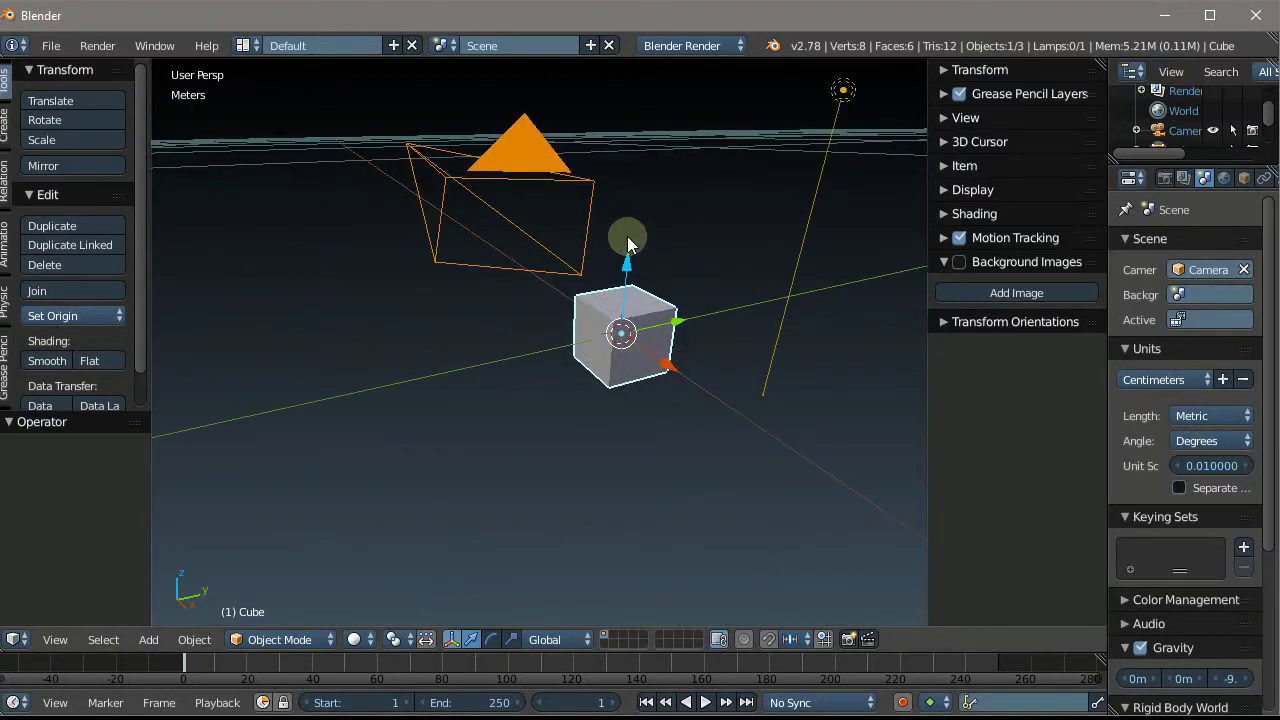
key("KP_1")
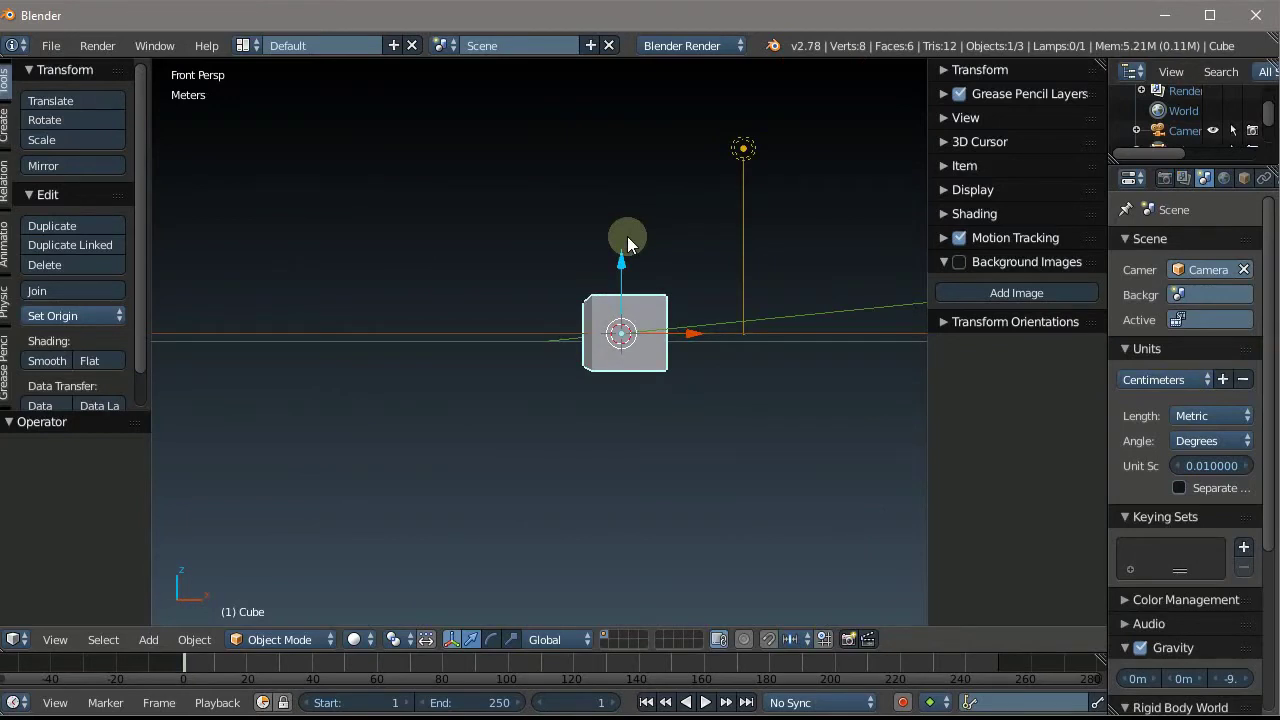
Switch the front view to orthographic and adjust the zoom
key("KP_5")
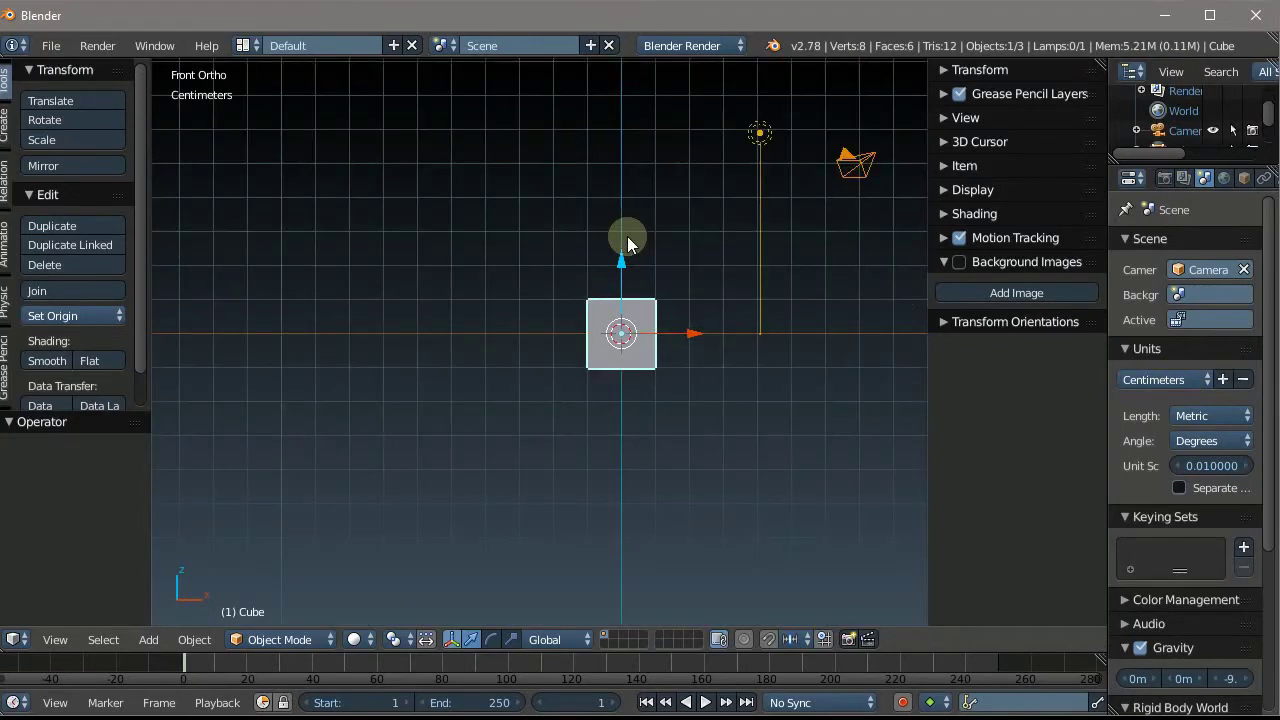
scroll(798, 465, "up", 3)
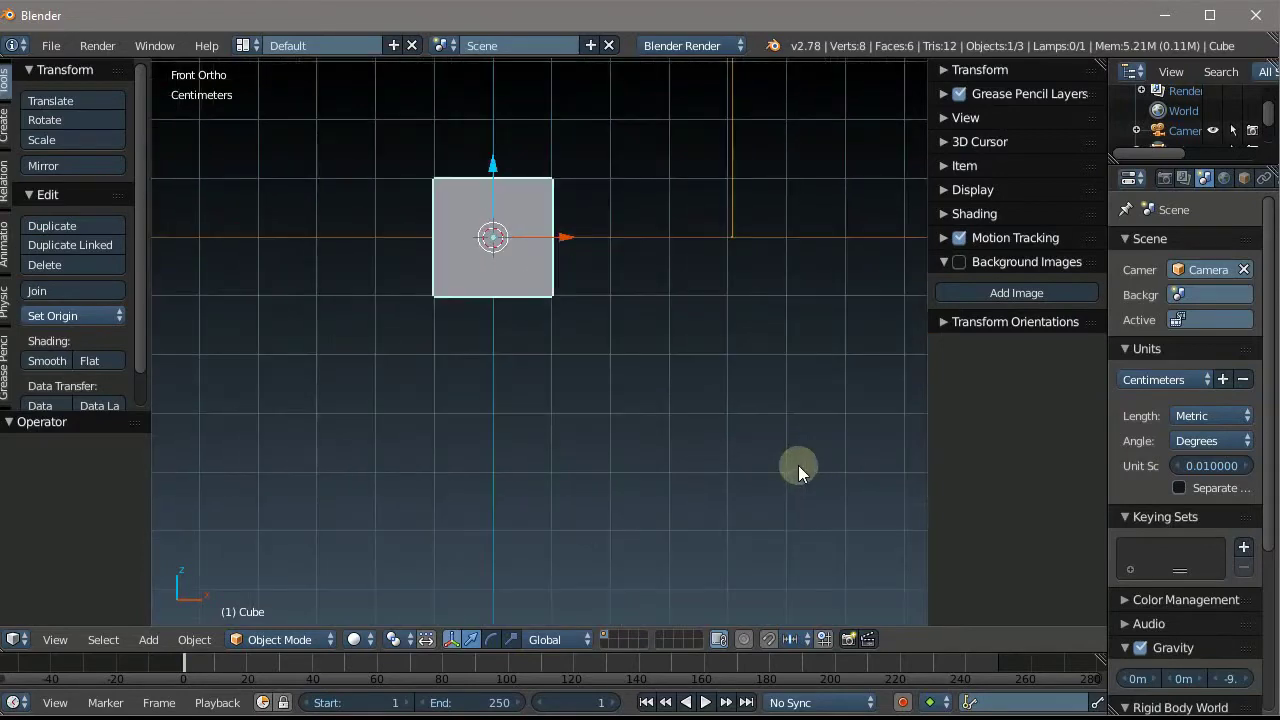
scroll(760, 420, "down", 3)
scroll(694, 195, "up", 1)
scroll(600, 210, "down", 1)
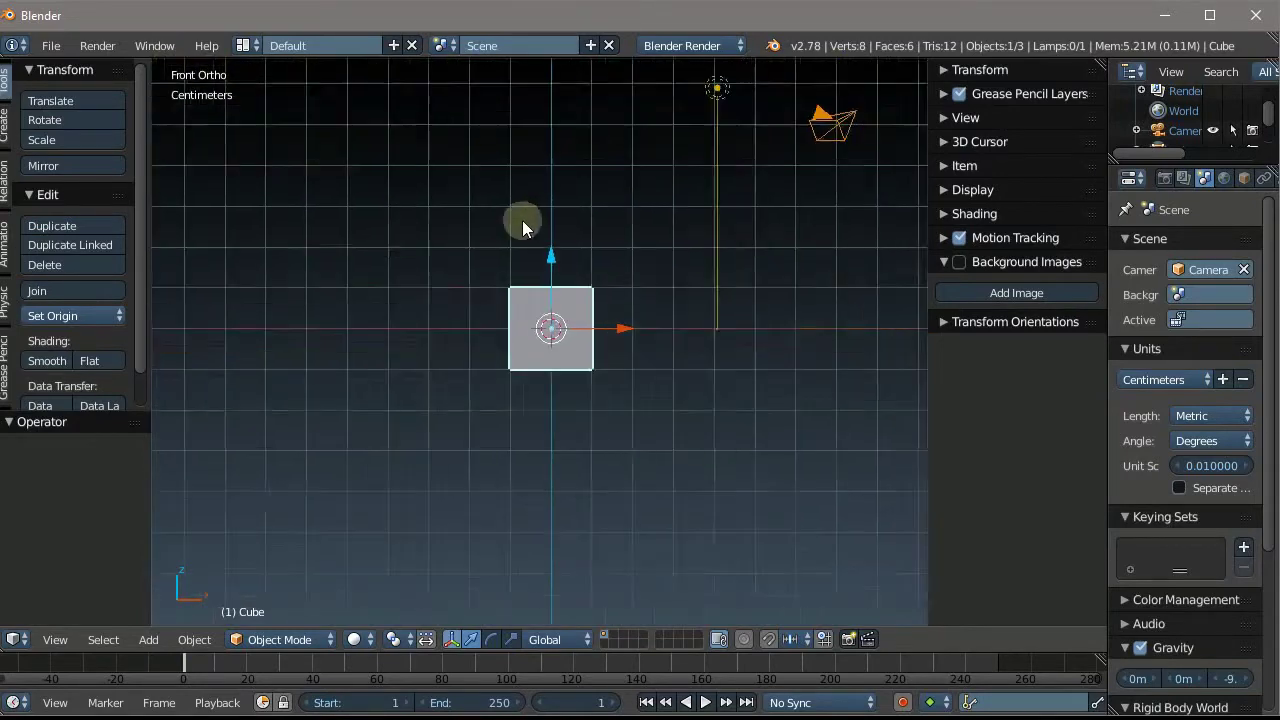
scroll(530, 215, "down", 1)
scroll(643, 122, "up", 3)
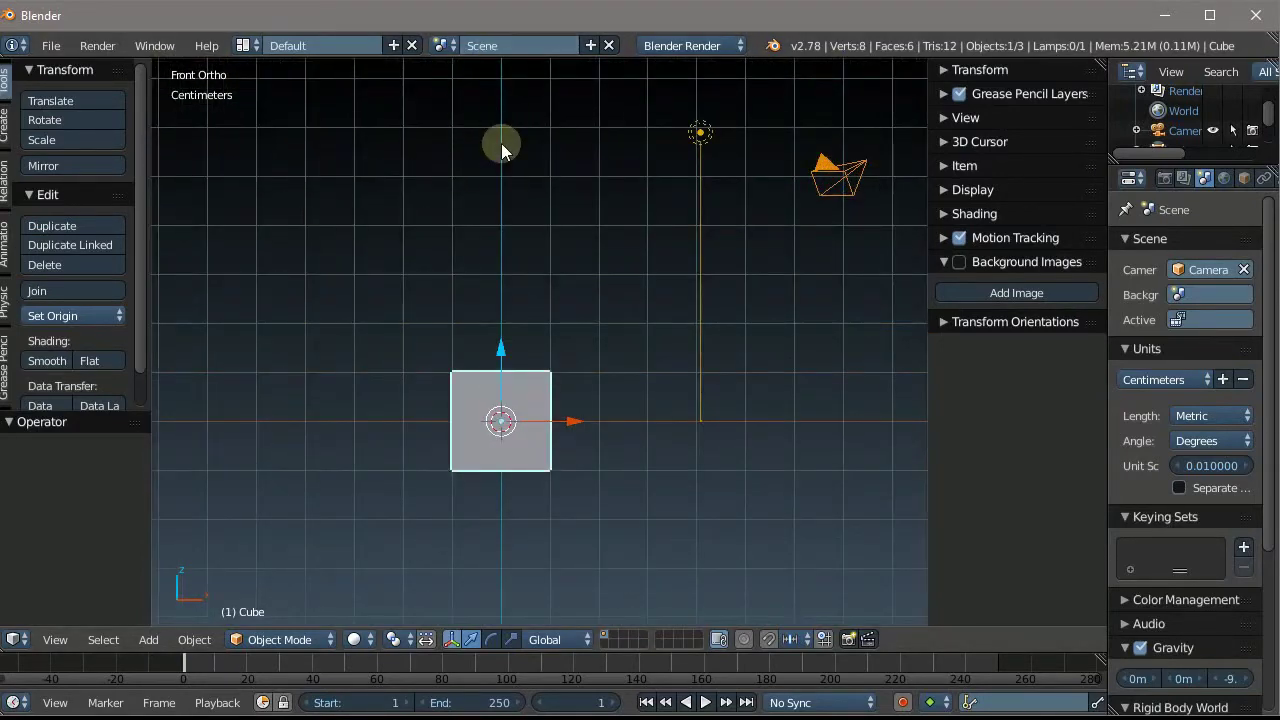
scroll(459, 111, "up", 1)
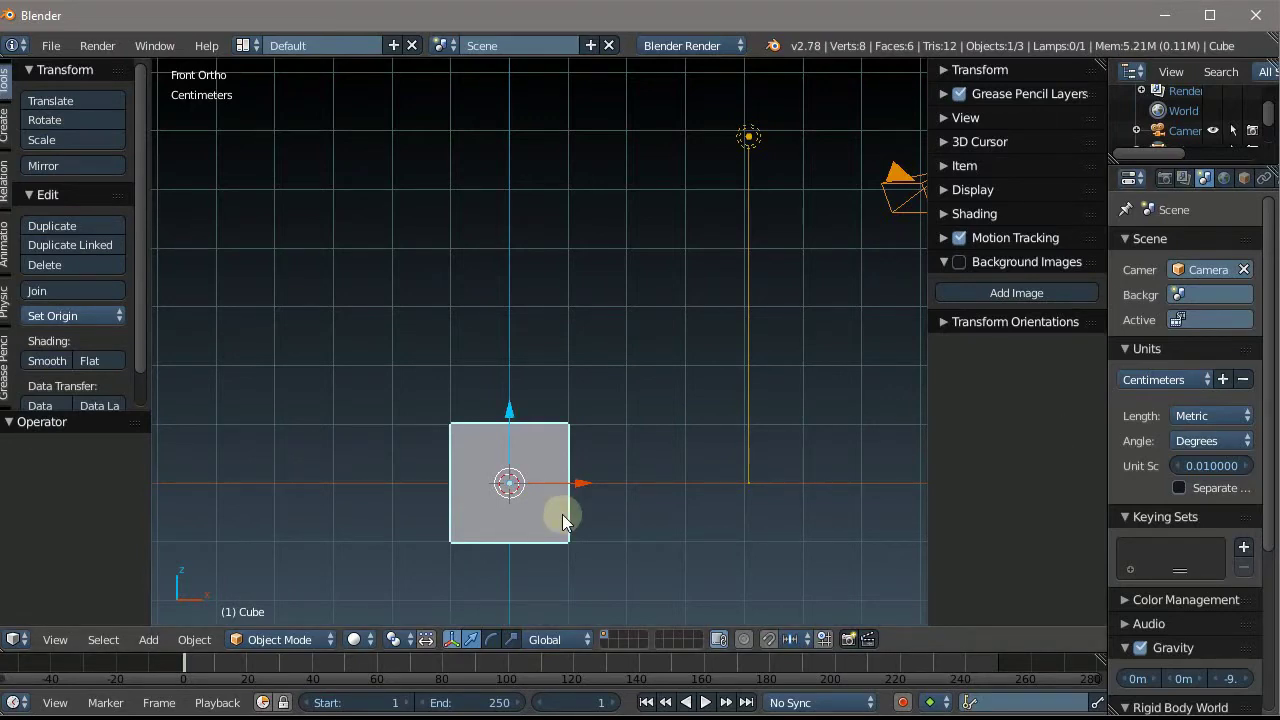
Check the scene from left, top, bottom, back and right, then return to Front Ortho
key("ctrl+KP_3")
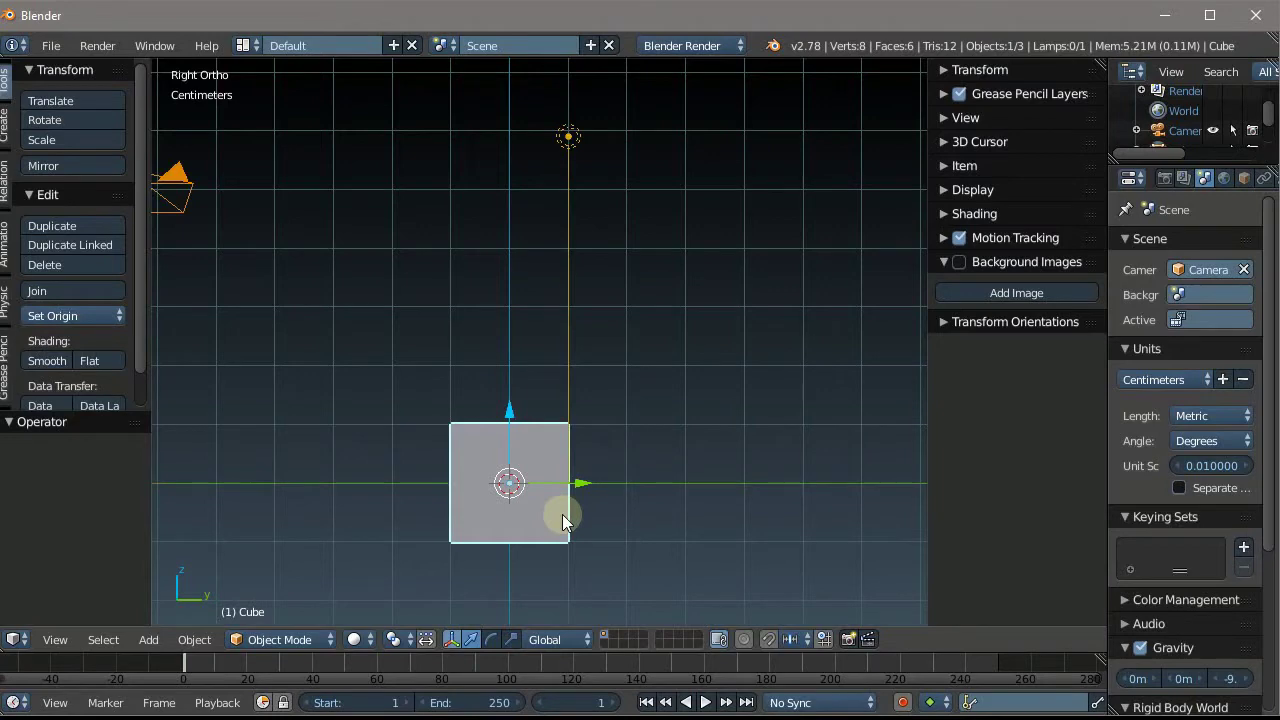
key("KP_7")
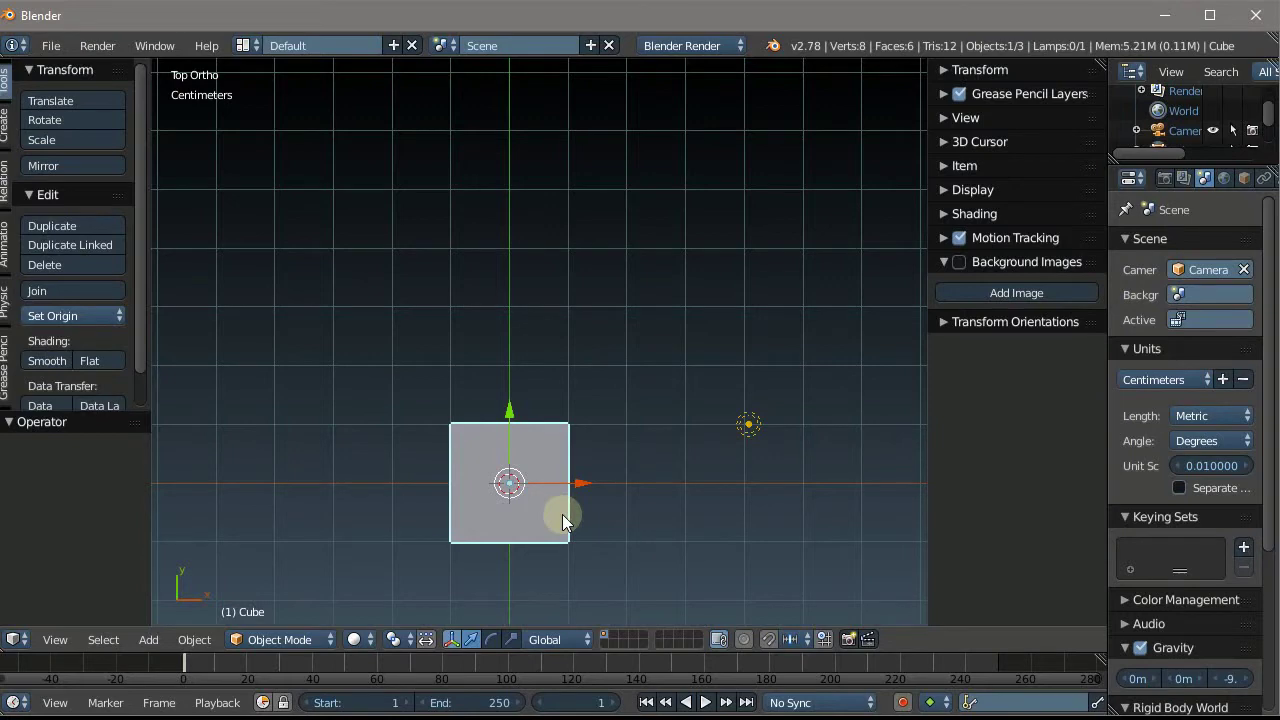
key("ctrl+KP_7")
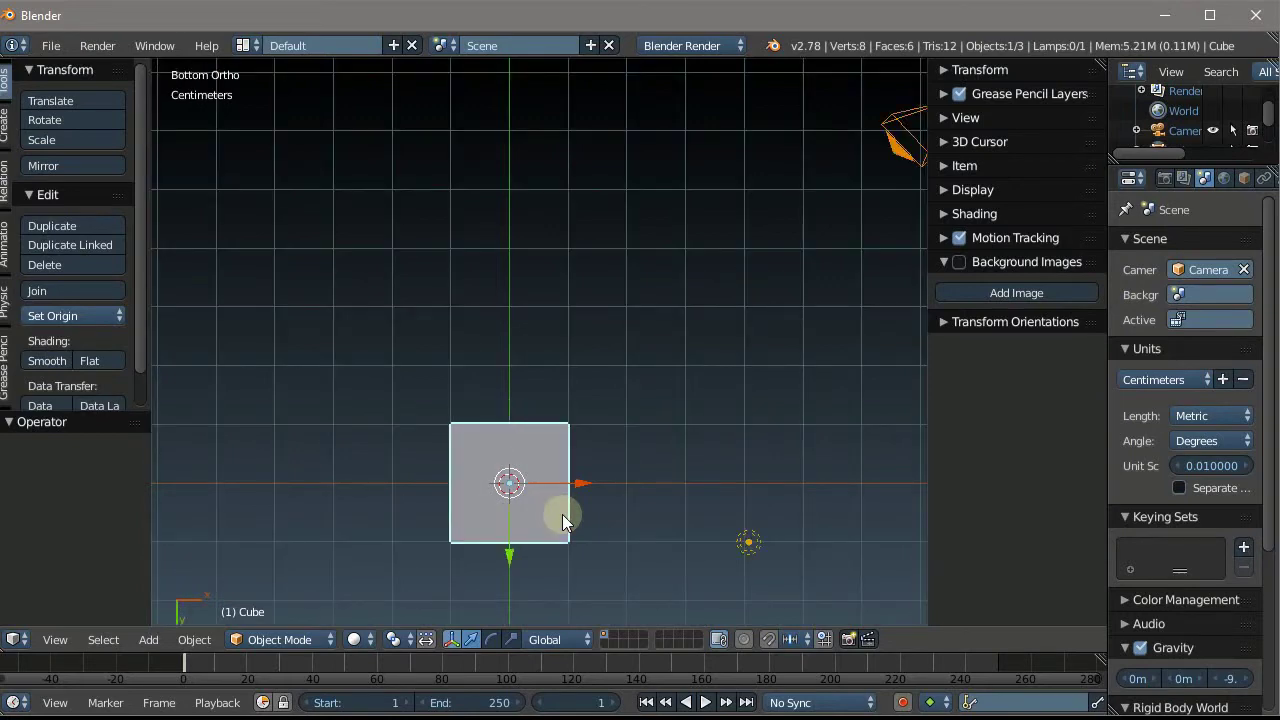
key("KP_7")
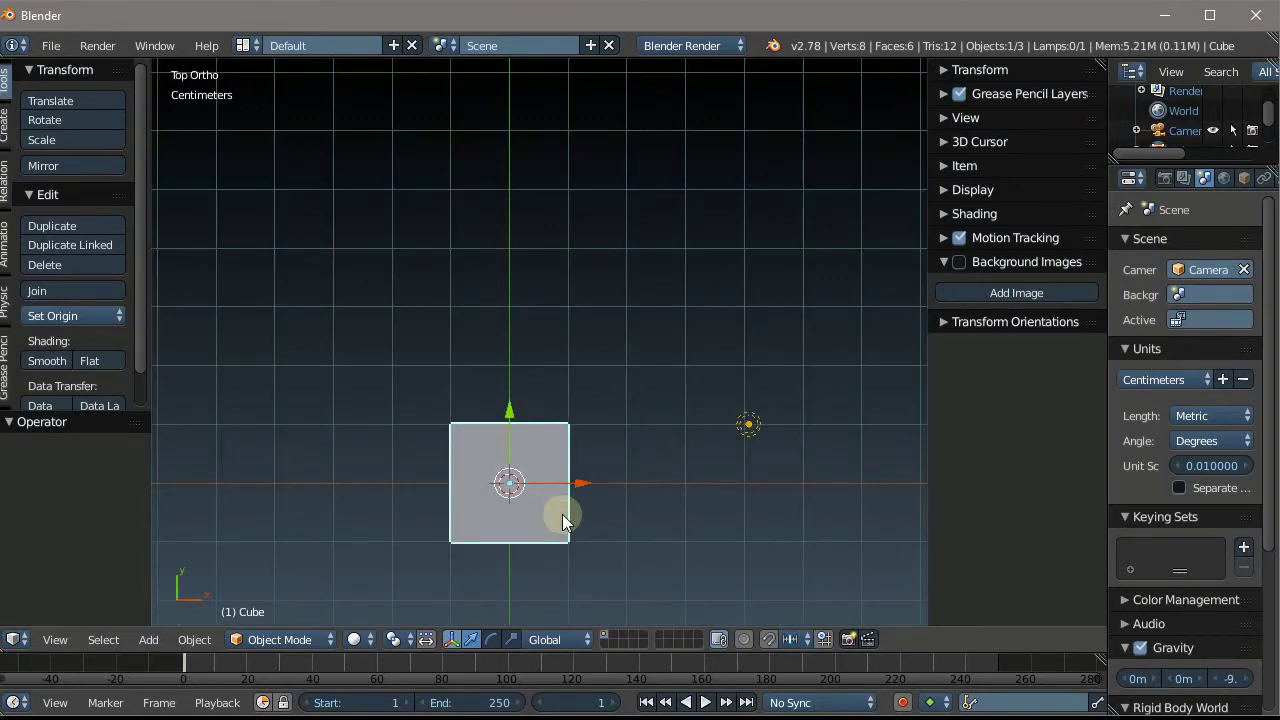
key("ctrl+KP_7")
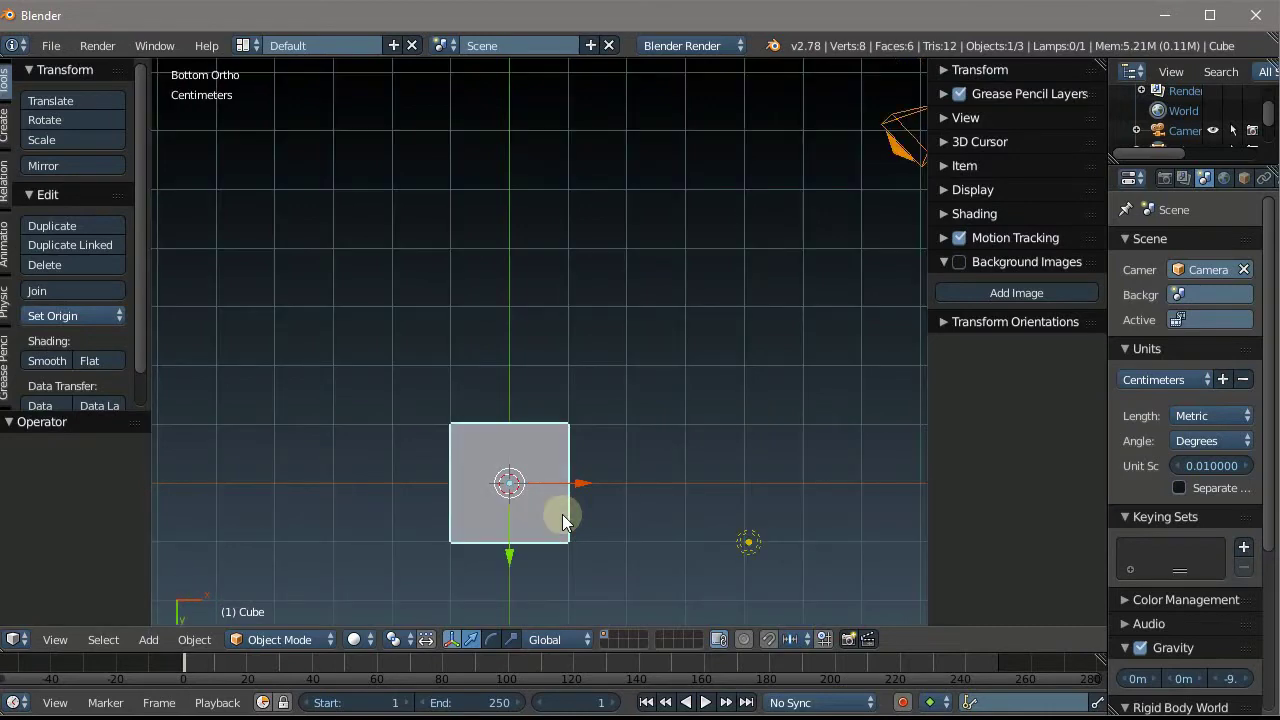
key("KP_1")
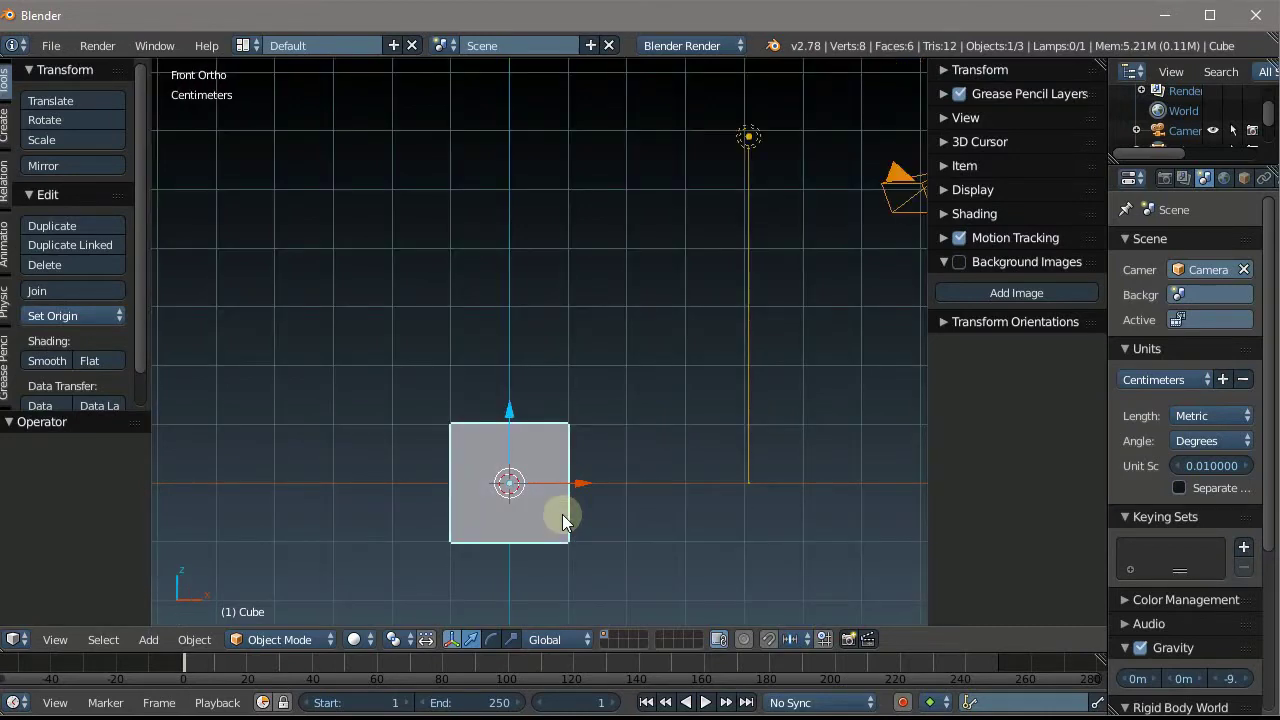
key("ctrl+KP_1")
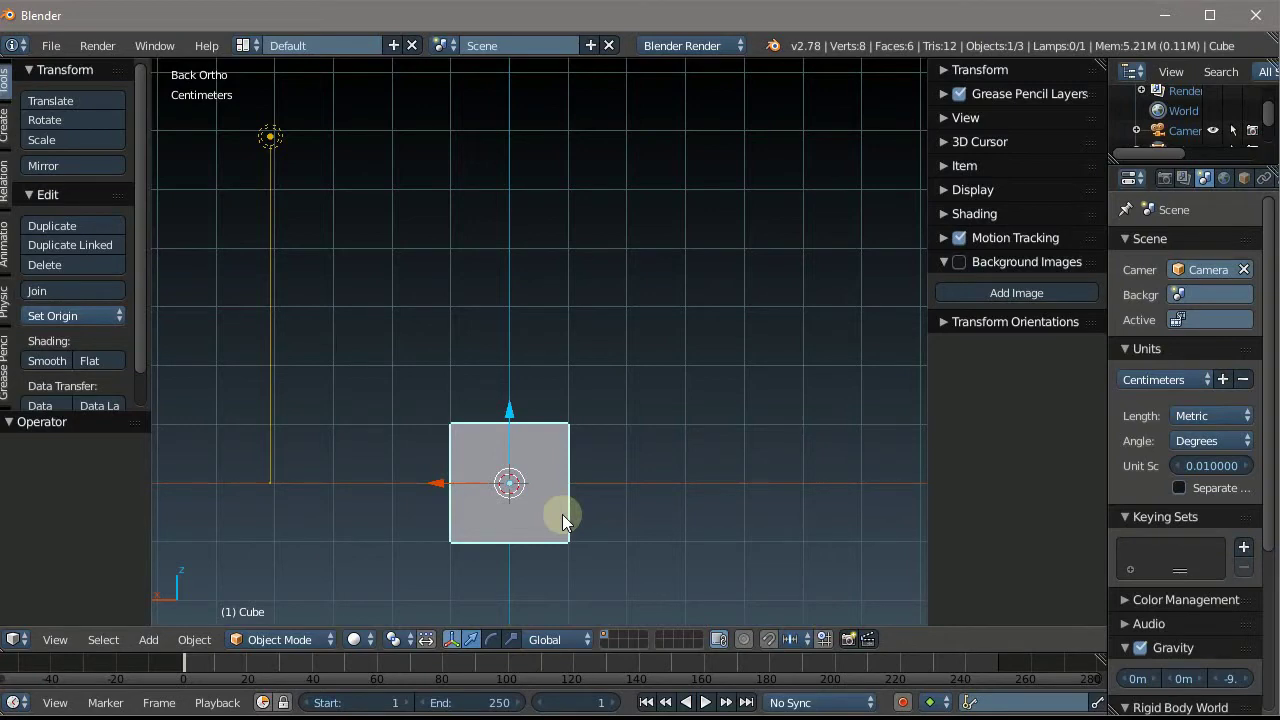
key("KP_3")
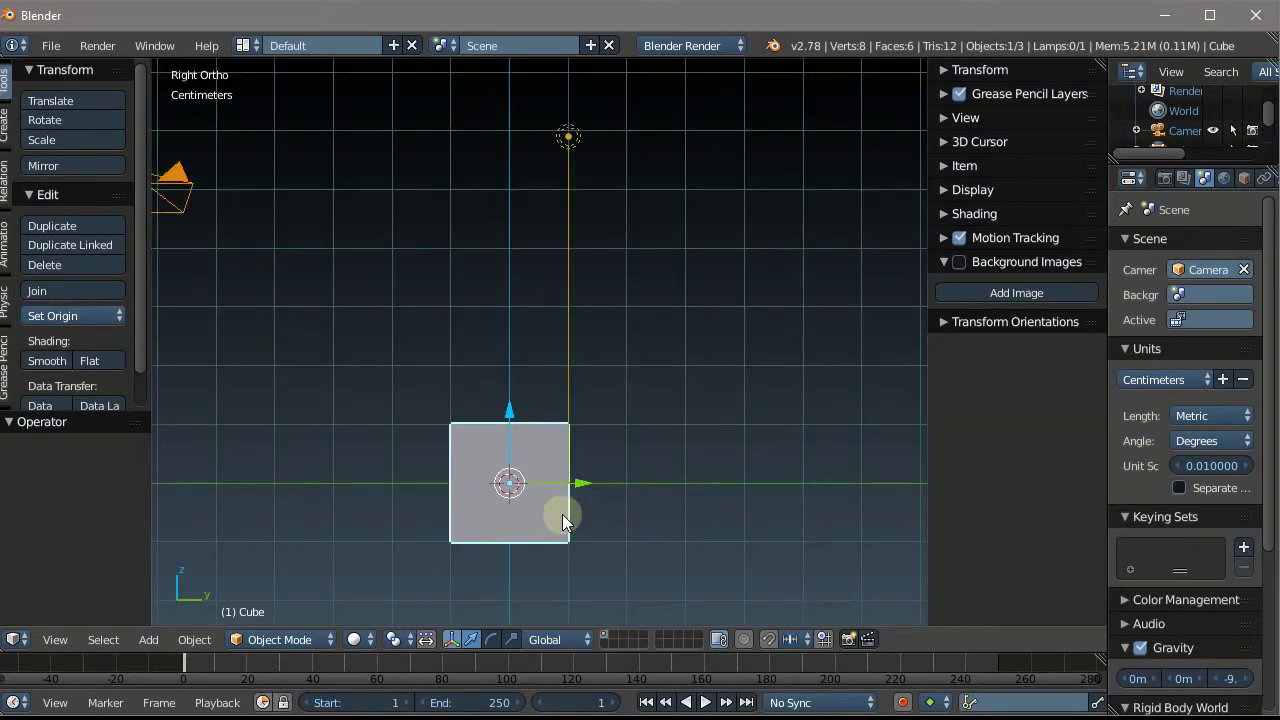
key("ctrl+KP_3")
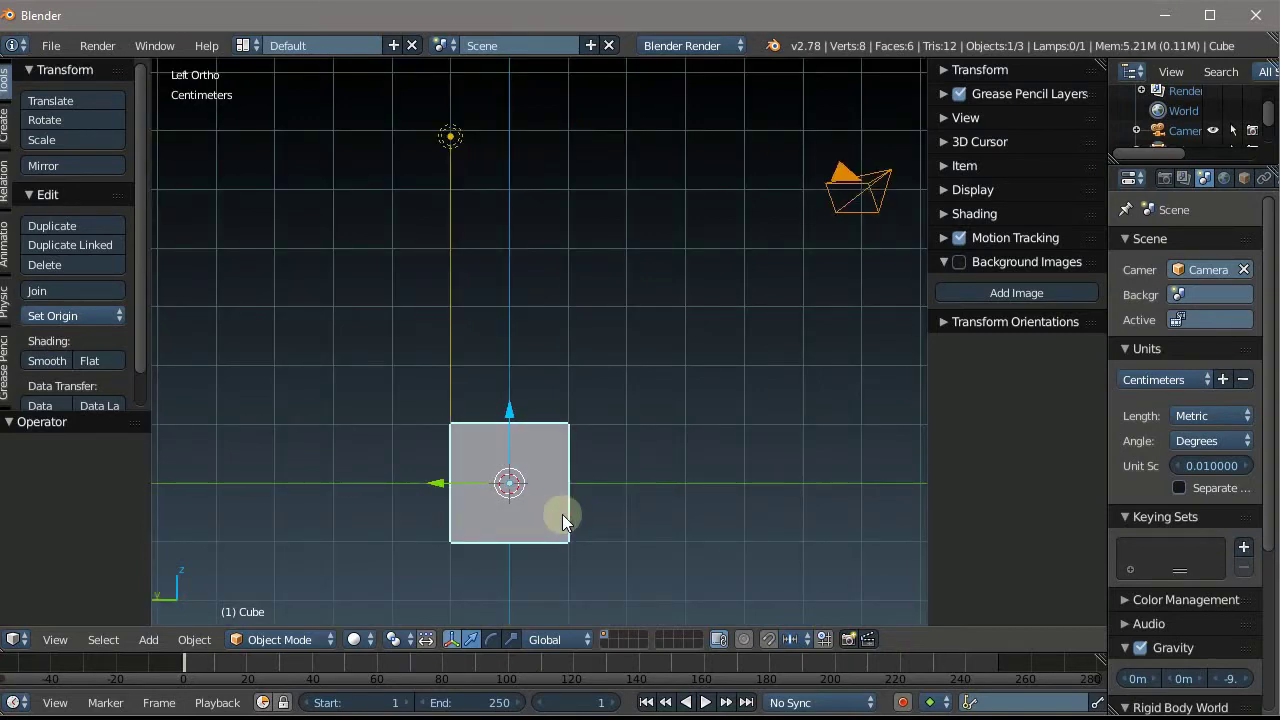
key("KP_1")
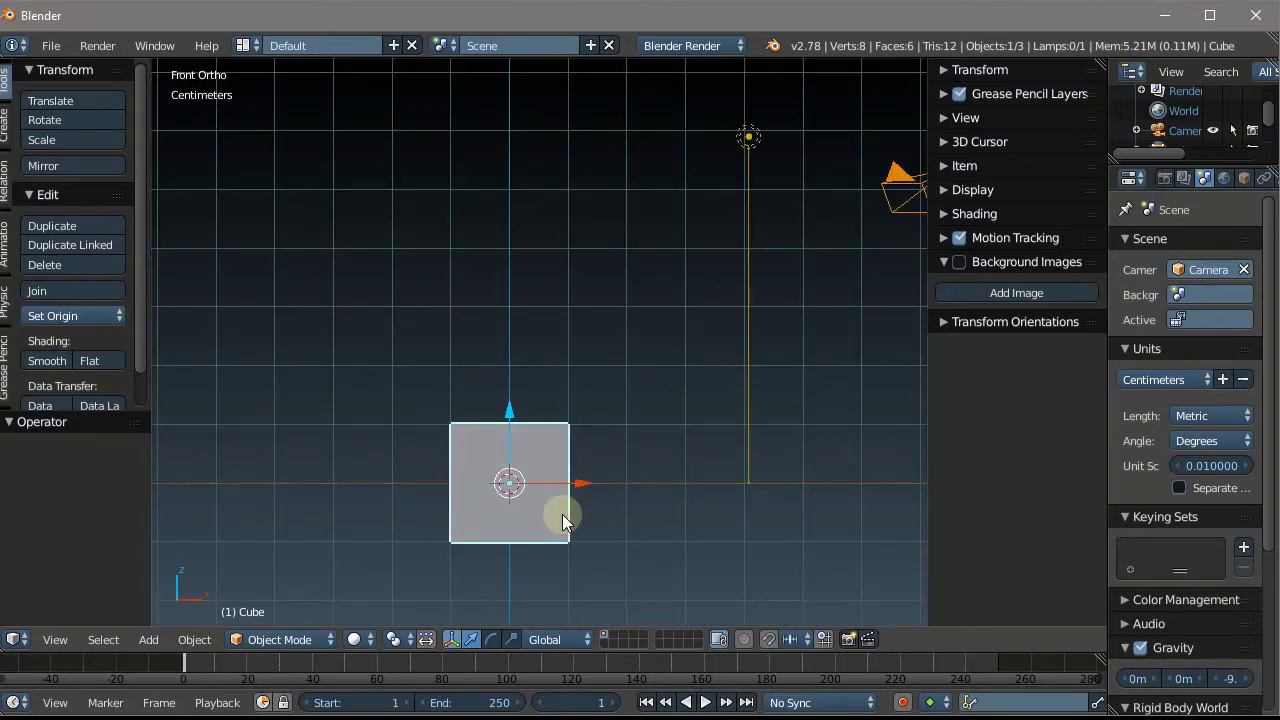
scroll(604, 352, "up", 3)
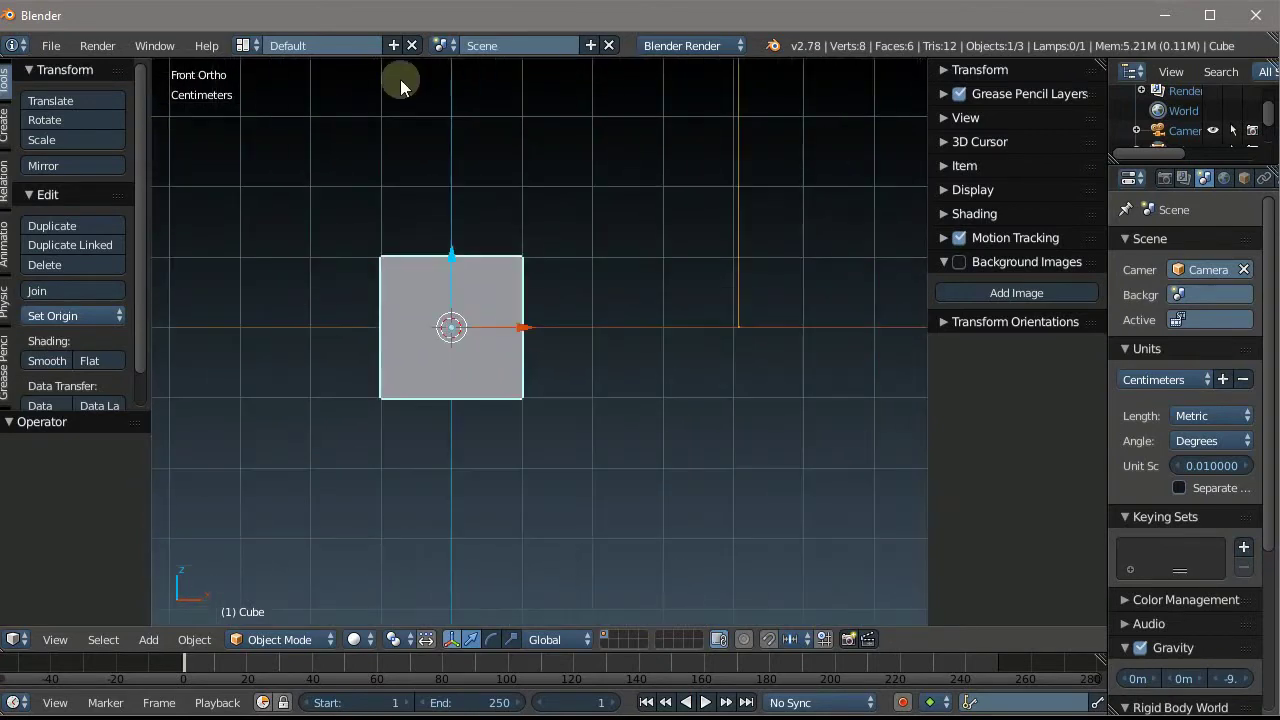
Turn off Motion Tracking and Grease Pencil overlays, and add a background image slot on the Front axis
left_click(960, 240)
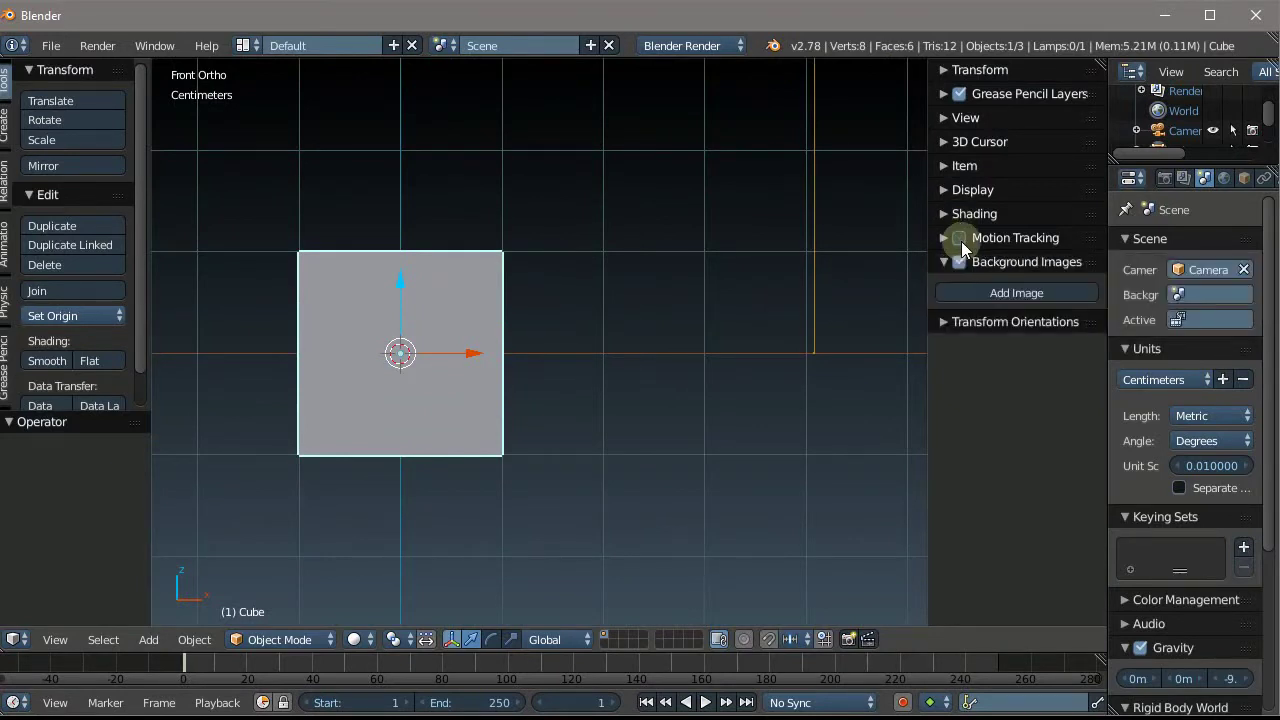
left_click(959, 93)
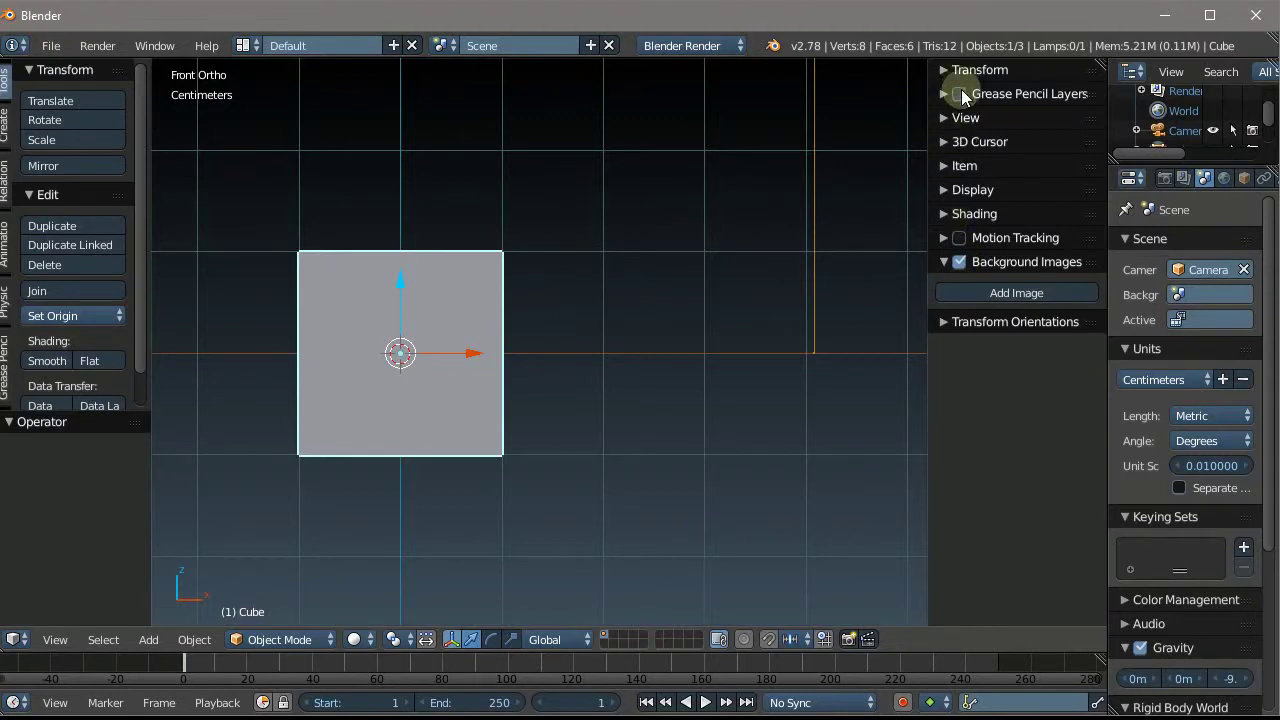
left_click(1021, 296)
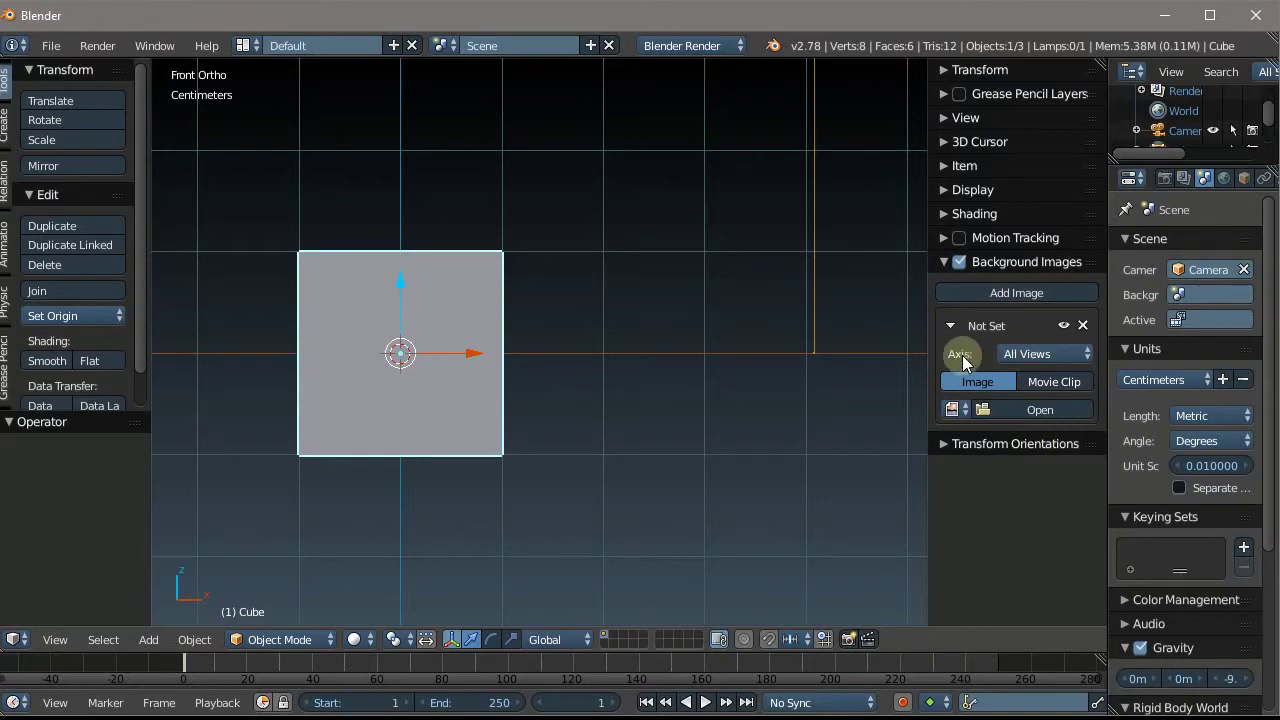
left_click(1031, 356)
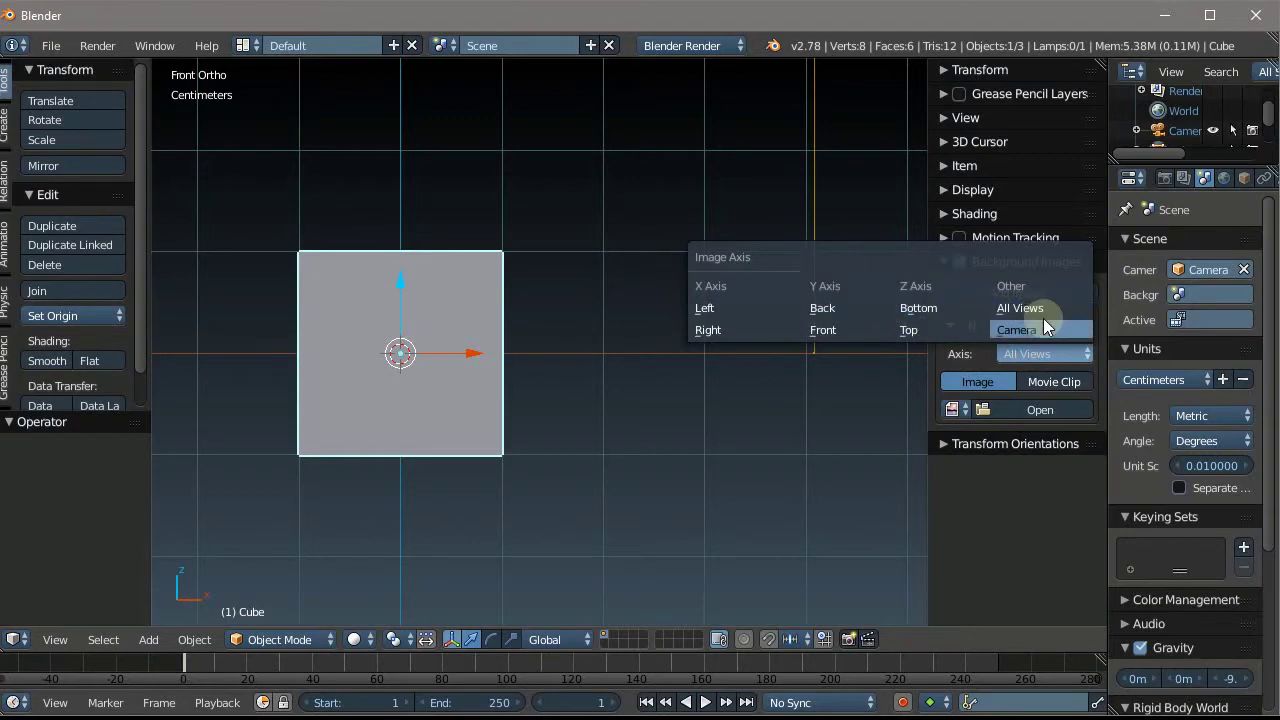
left_click(823, 330)
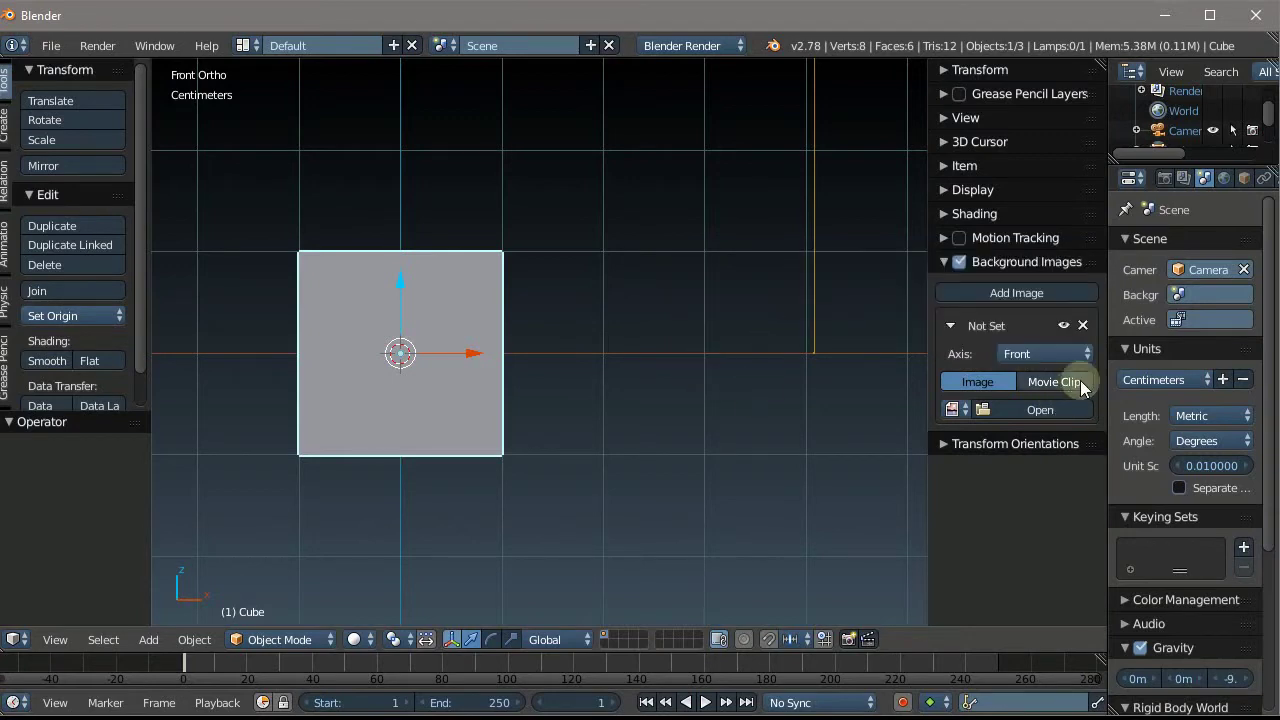
Load the knife anatomy PNG from the Desktop as the background image
left_click(1035, 417)
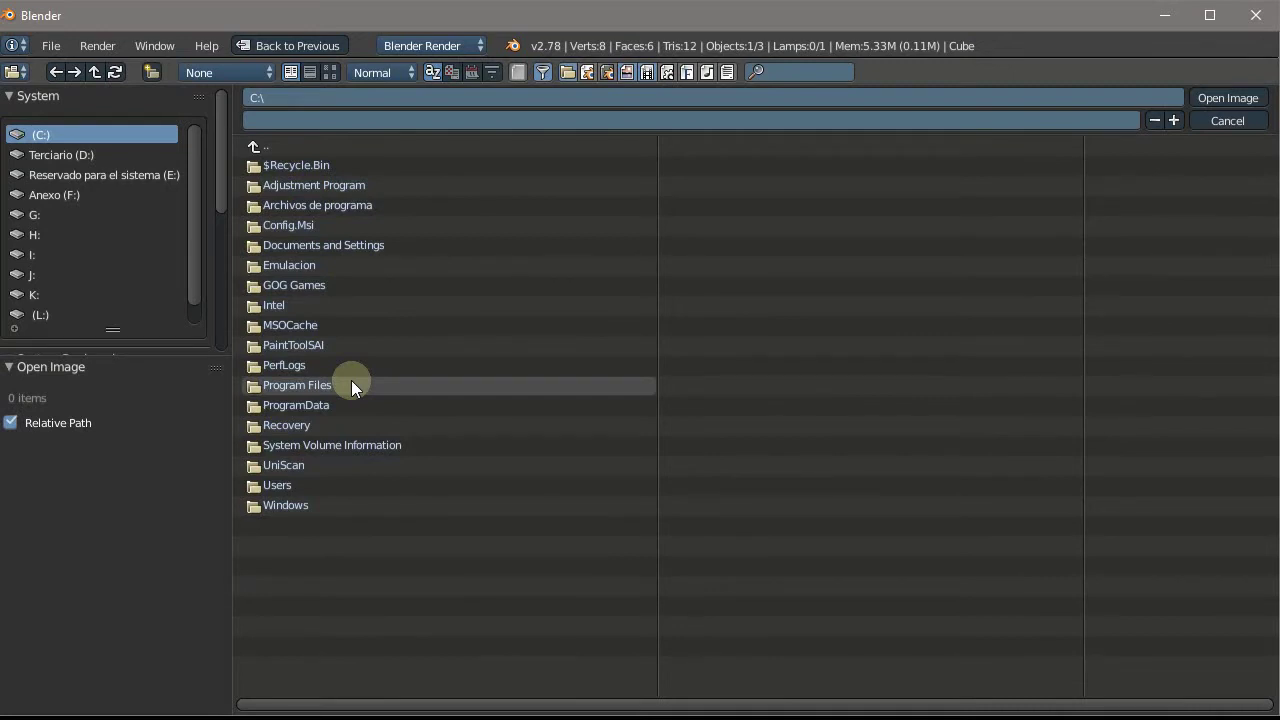
left_click(356, 485)
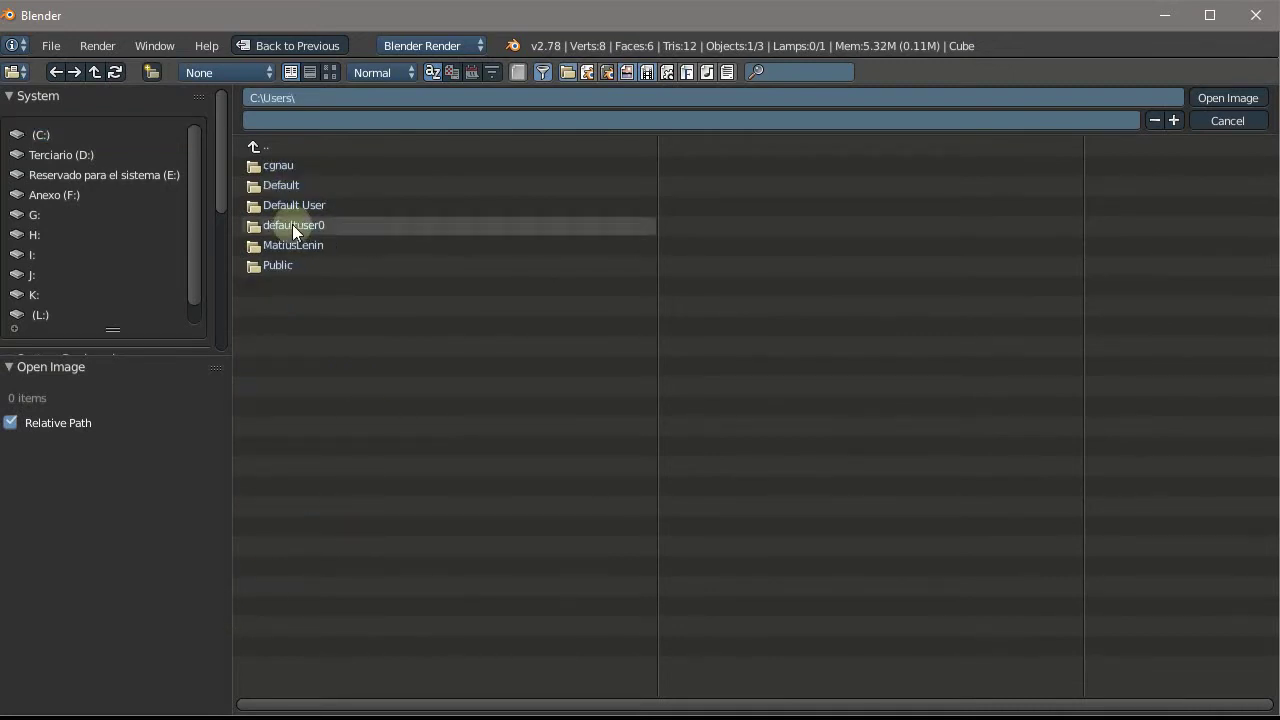
left_click(291, 166)
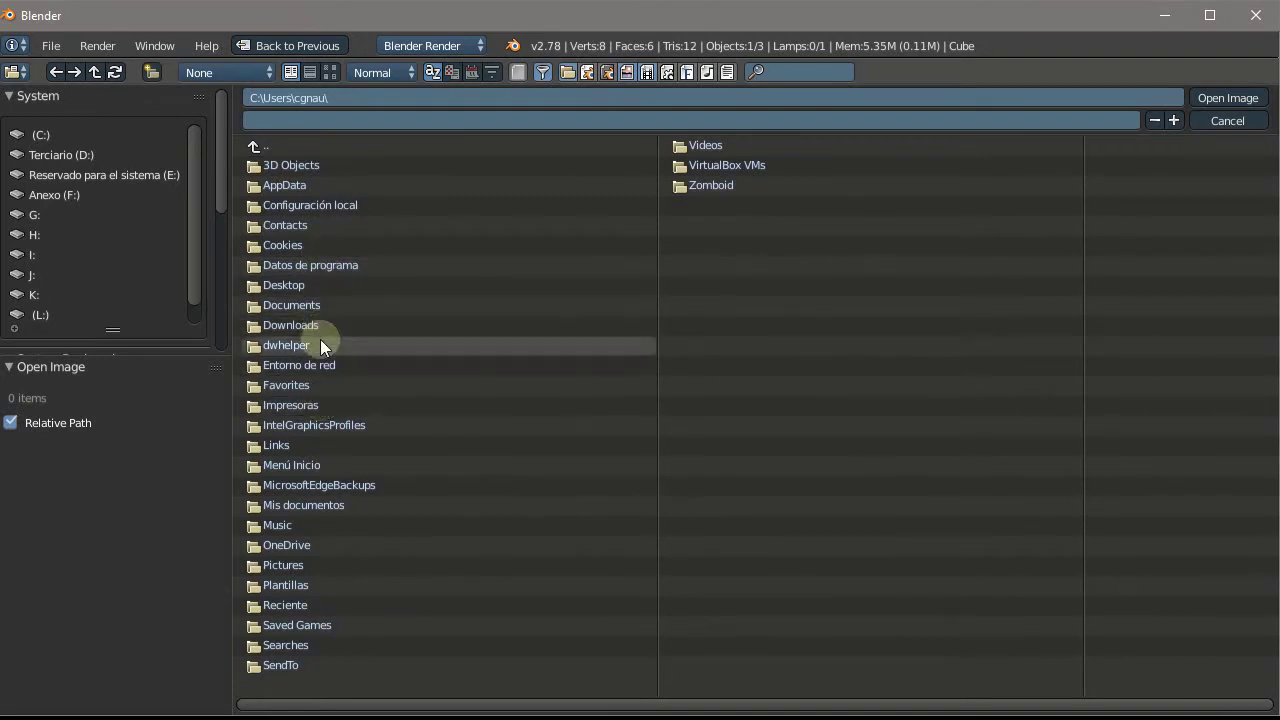
left_click(319, 280)
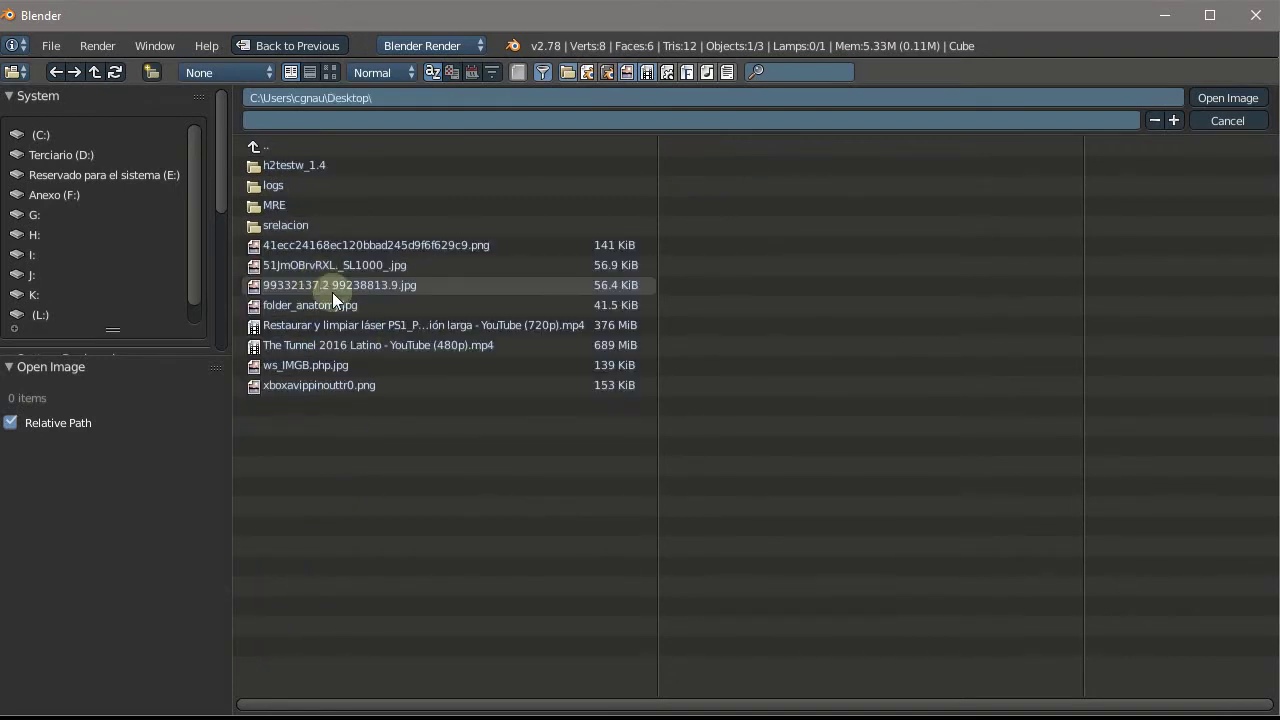
double_click(444, 250)
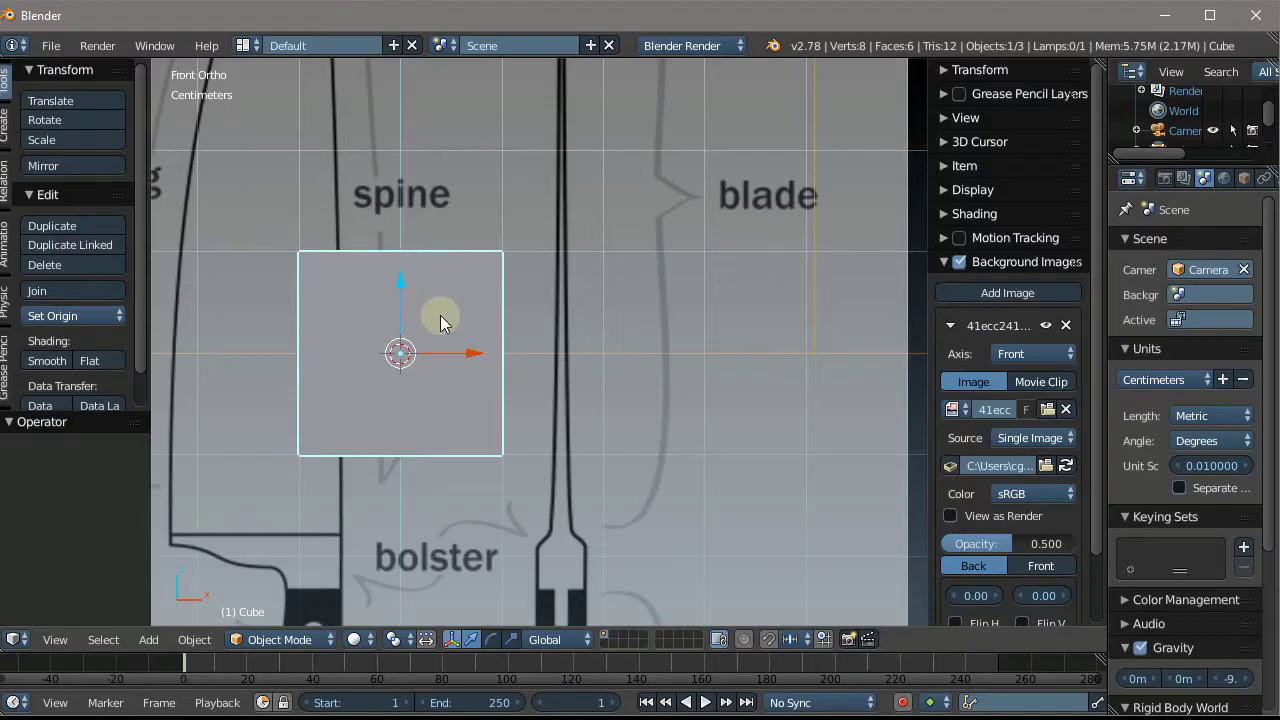
Zoom in and out on the viewport to inspect the knife blueprint behind the cube
scroll(440, 322, "down", 4)
scroll(440, 298, "down", 4)
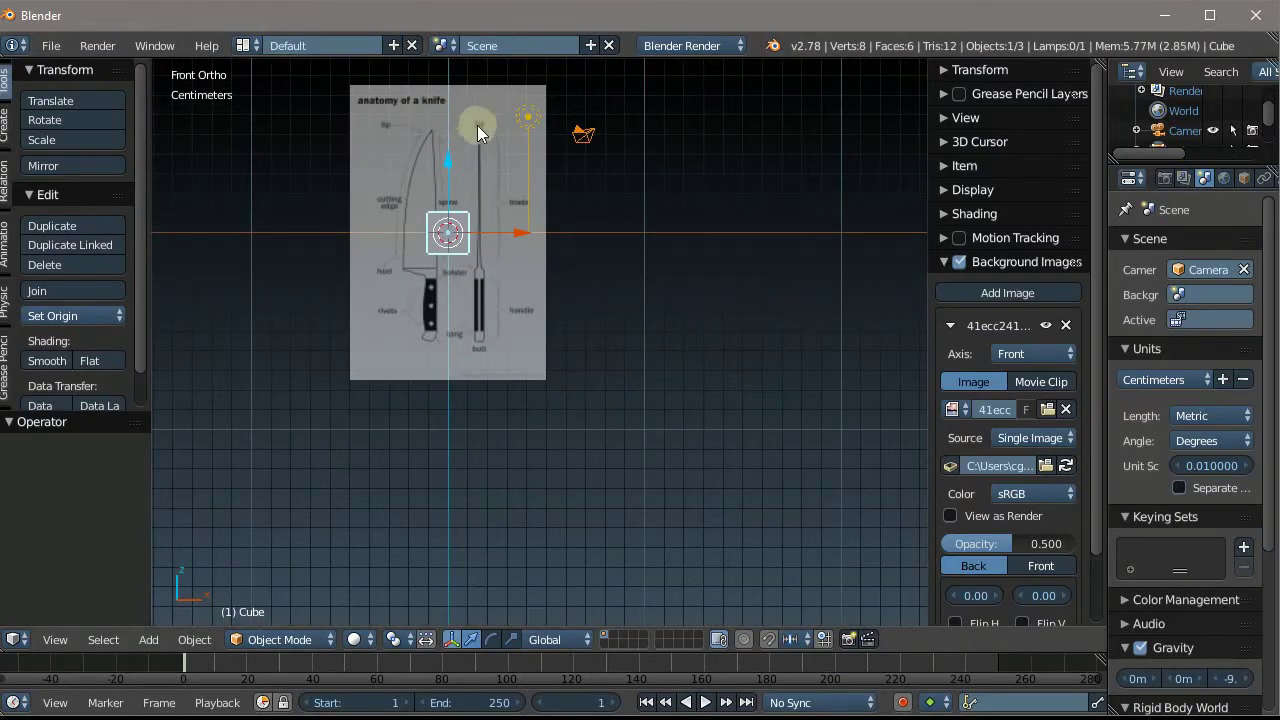
scroll(477, 125, "up", 5)
scroll(471, 137, "down", 6)
scroll(466, 108, "down", 3)
scroll(466, 96, "up", 5)
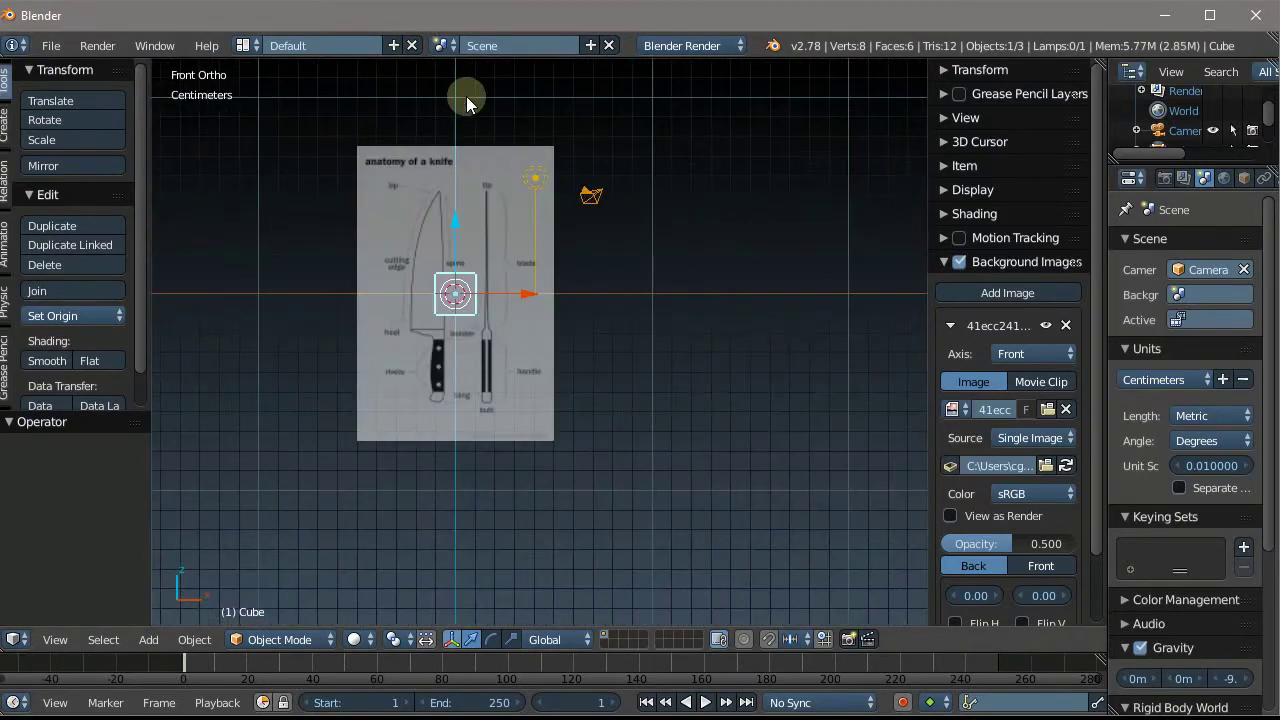
scroll(466, 96, "down", 1)
scroll(451, 201, "up", 4)
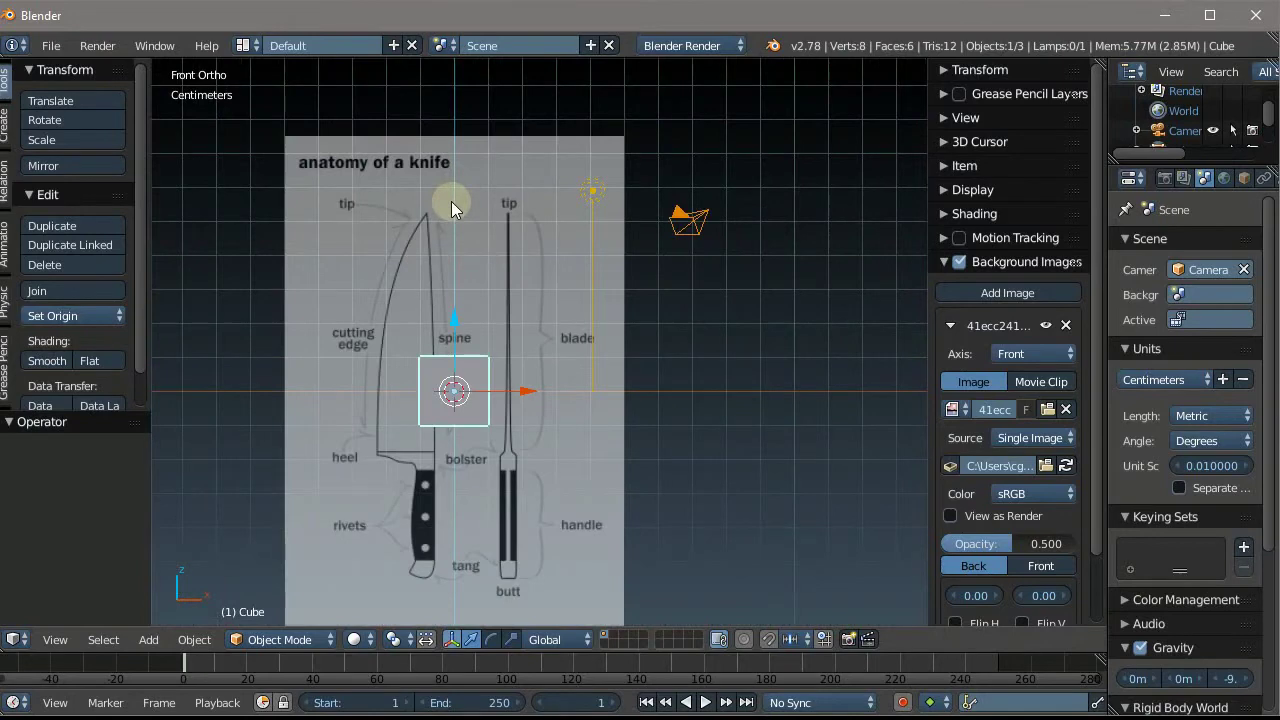
scroll(451, 201, "down", 1)
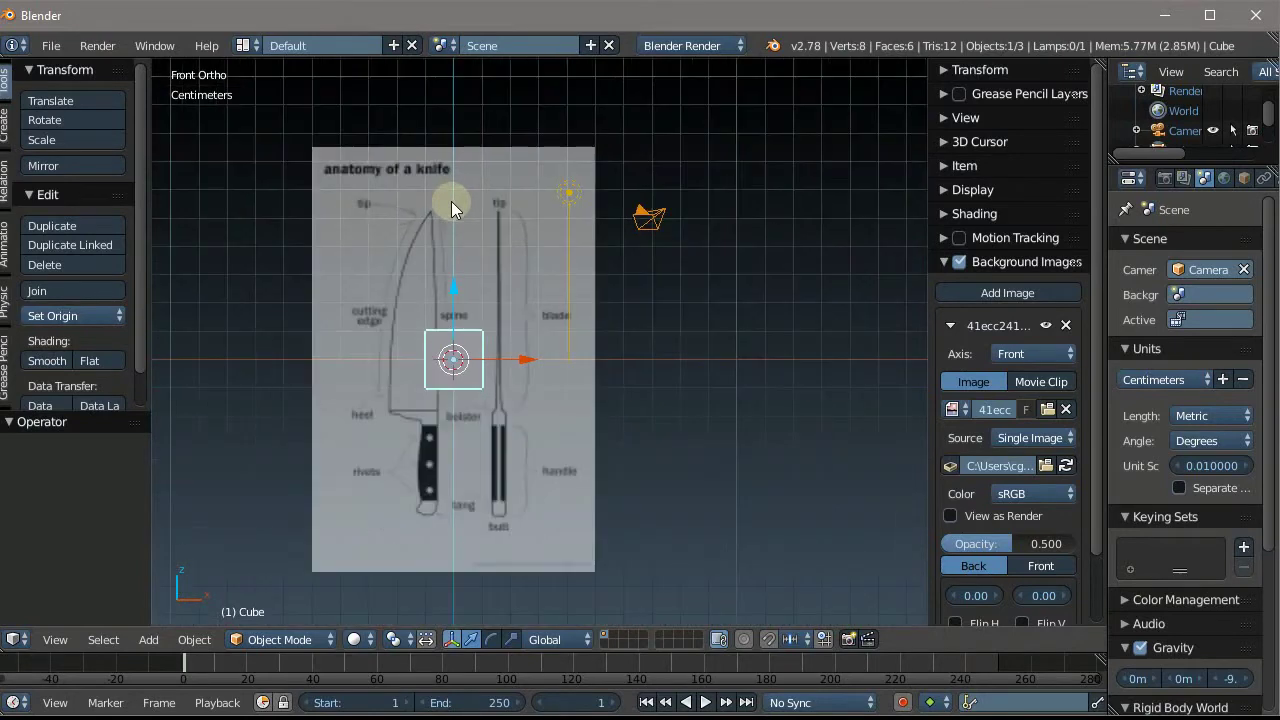
scroll(473, 116, "up", 1)
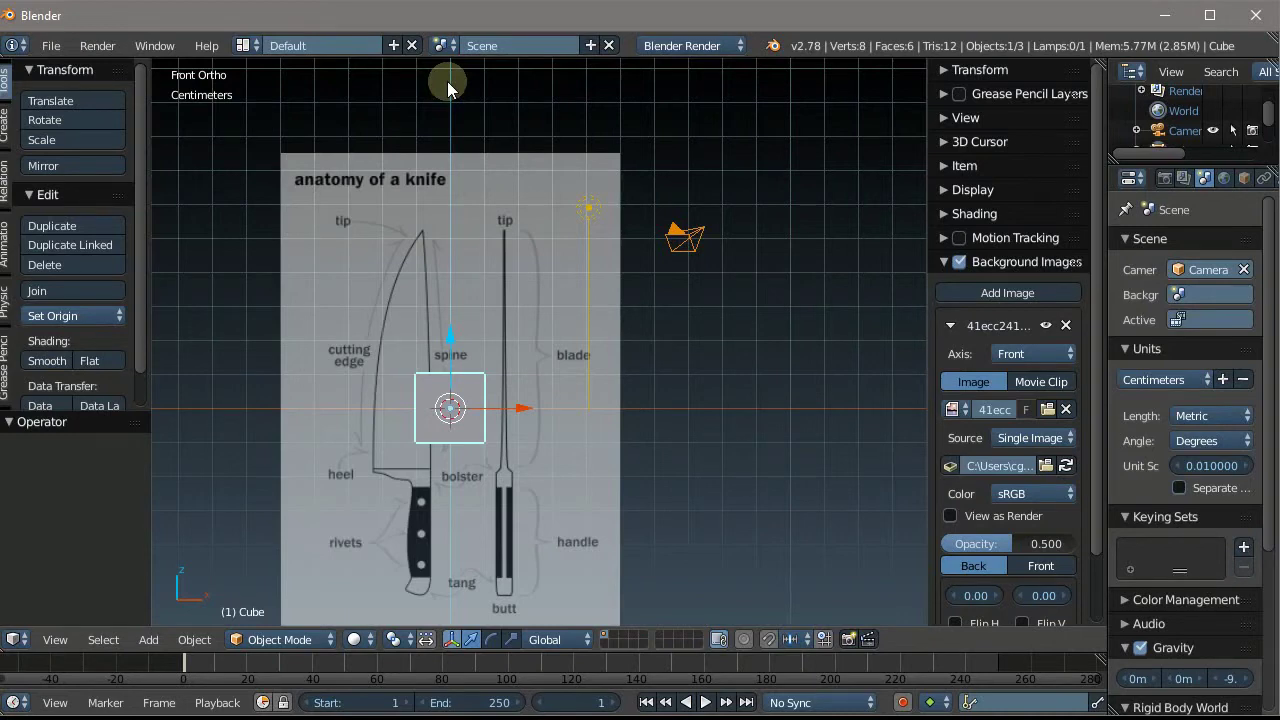
scroll(358, 159, "down", 2)
scroll(370, 237, "up", 2)
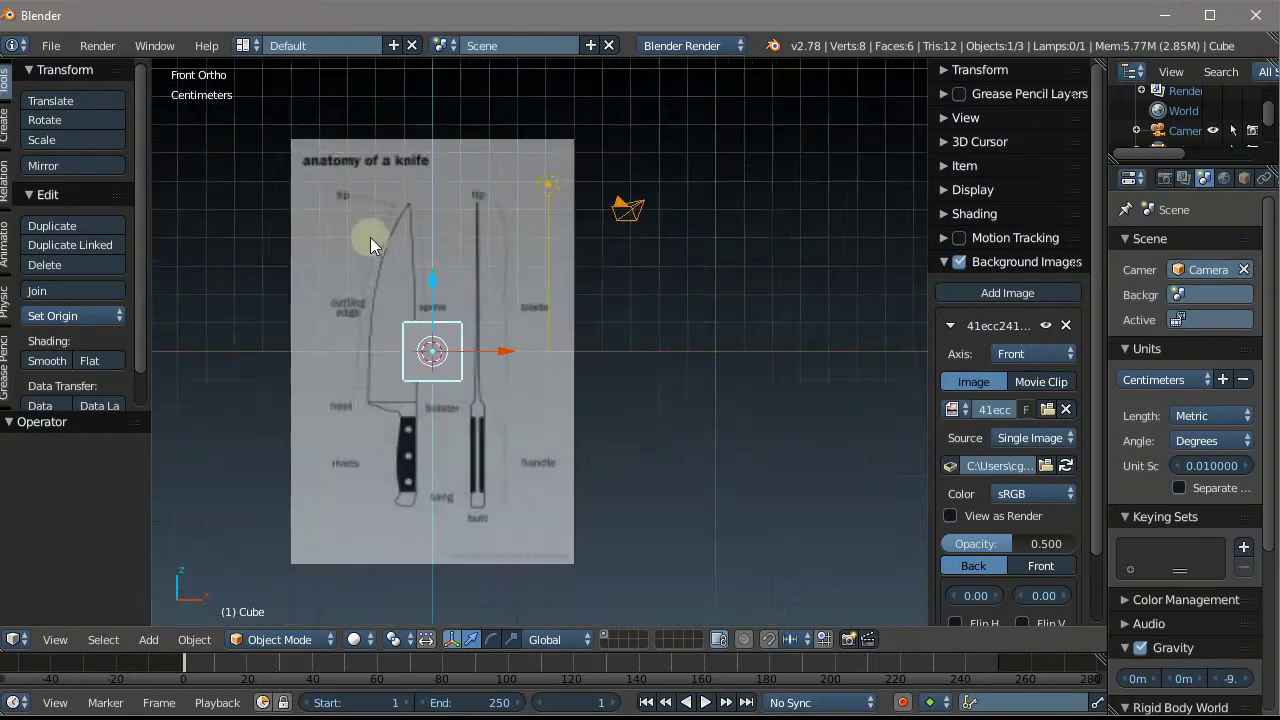
scroll(370, 237, "down", 1)
scroll(512, 400, "up", 1)
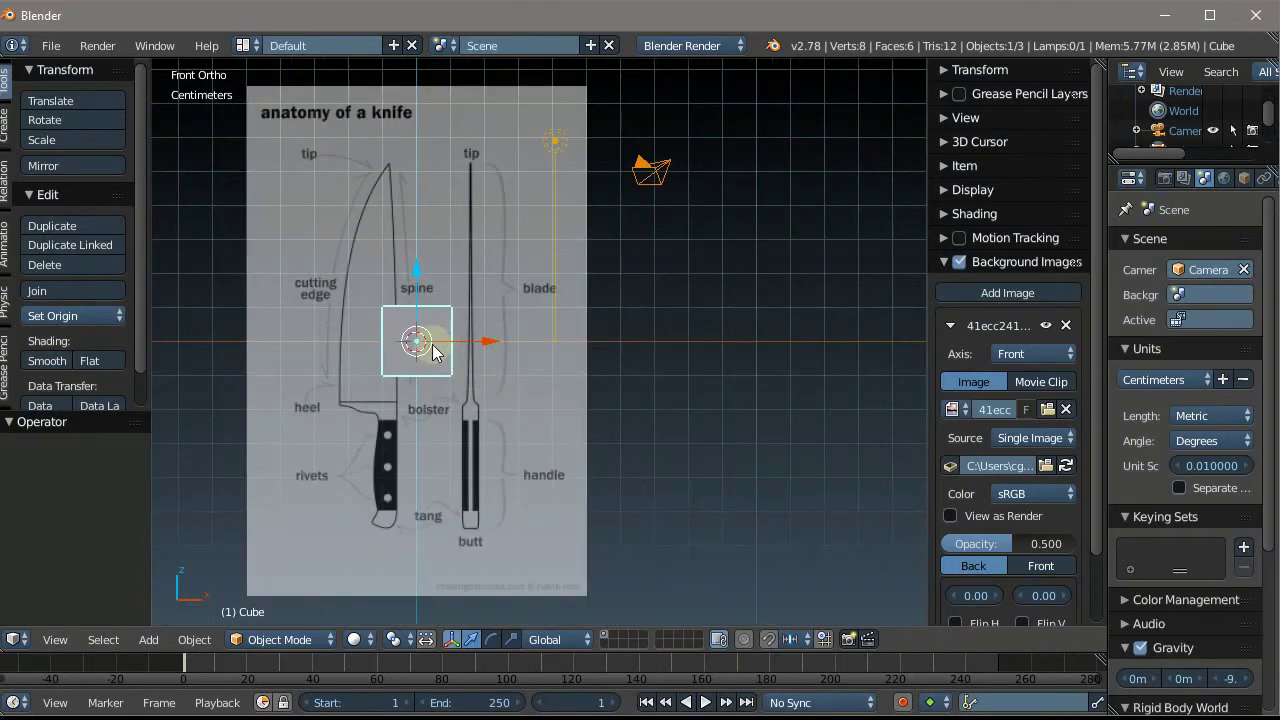
scroll(430, 342, "up", 2)
scroll(432, 350, "down", 2)
scroll(432, 348, "down", 2)
scroll(432, 345, "up", 2)
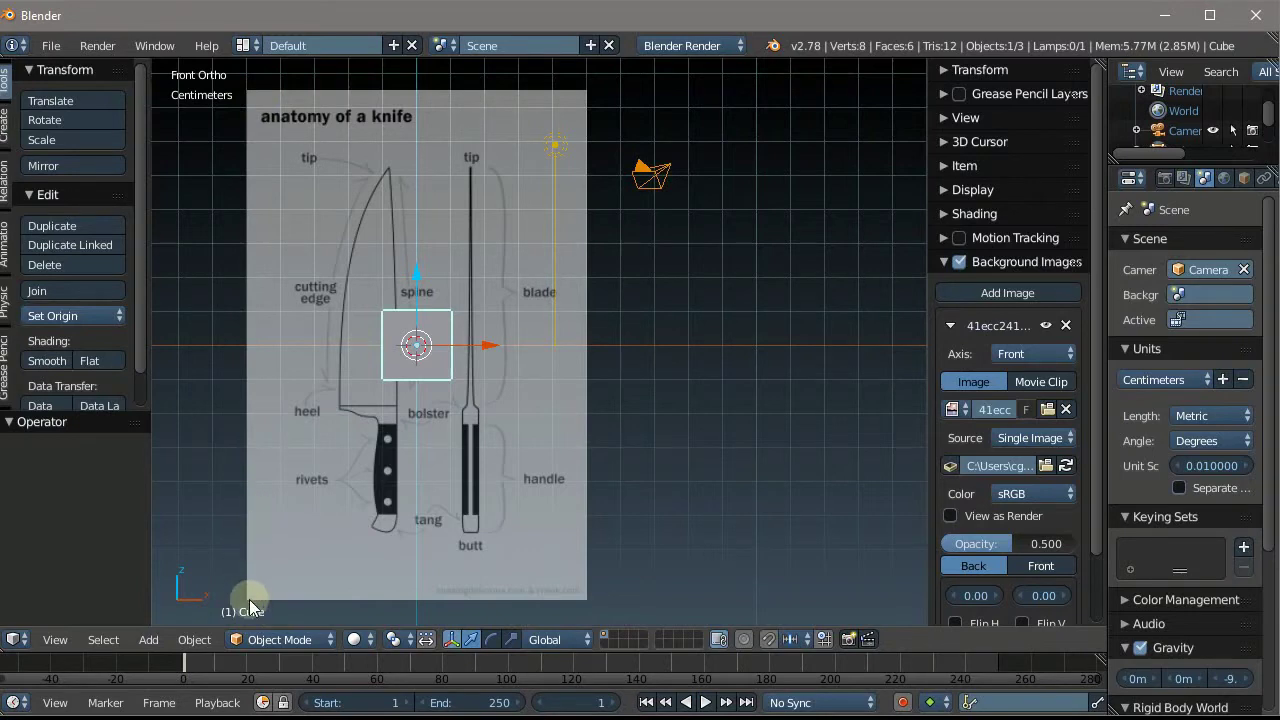
scroll(323, 275, "up", 1)
scroll(487, 330, "up", 1)
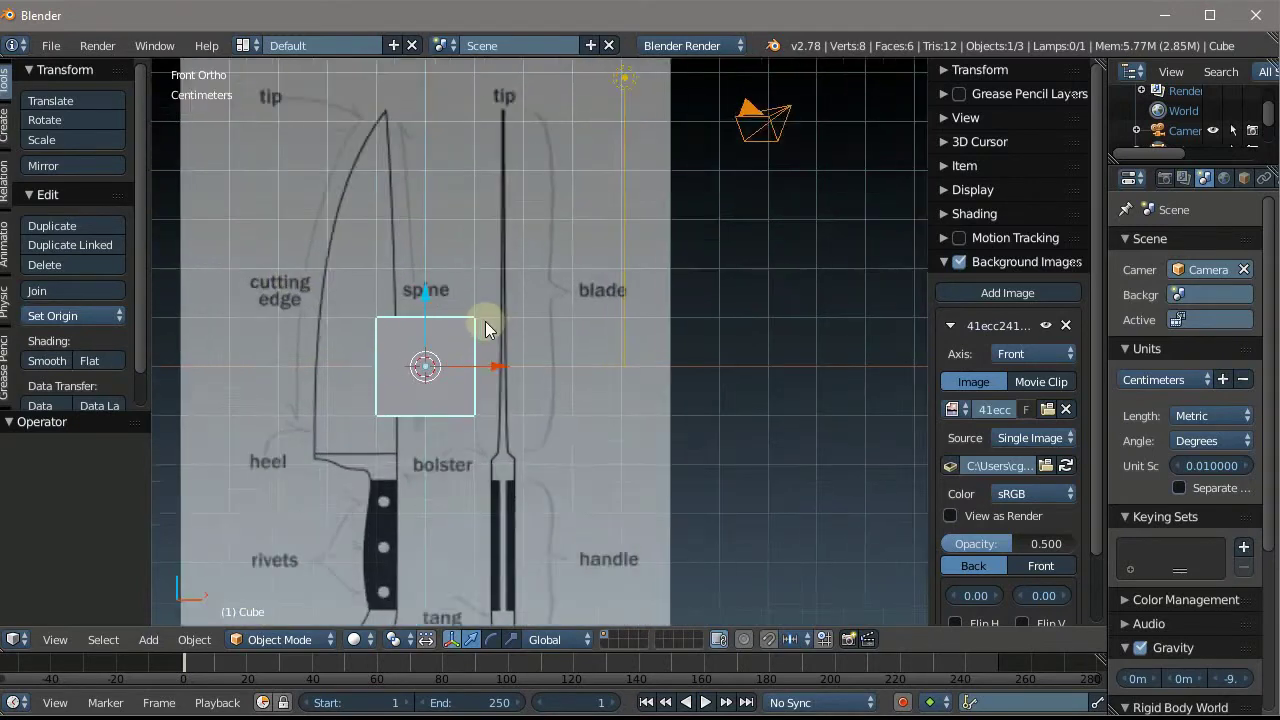
scroll(485, 327, "up", 3)
scroll(485, 325, "down", 5)
scroll(485, 325, "down", 3)
scroll(487, 326, "up", 3)
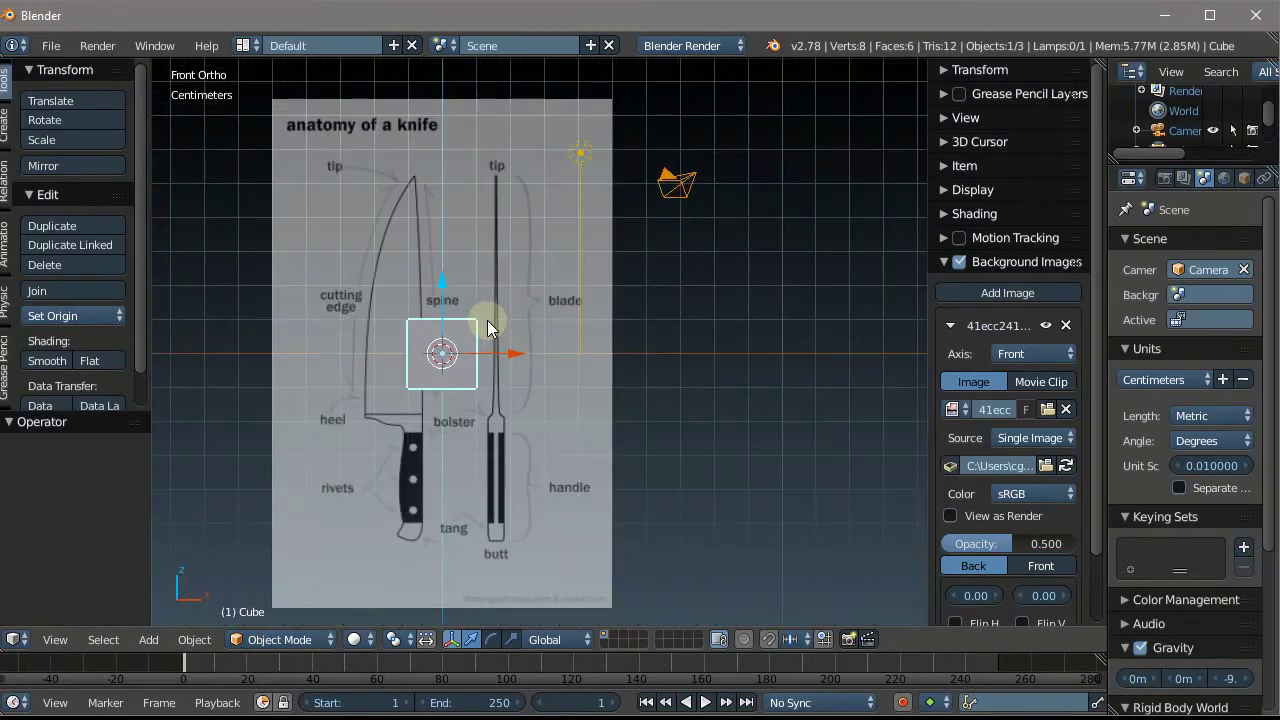
scroll(412, 320, "up", 2)
scroll(412, 320, "down", 2)
scroll(412, 320, "up", 1)
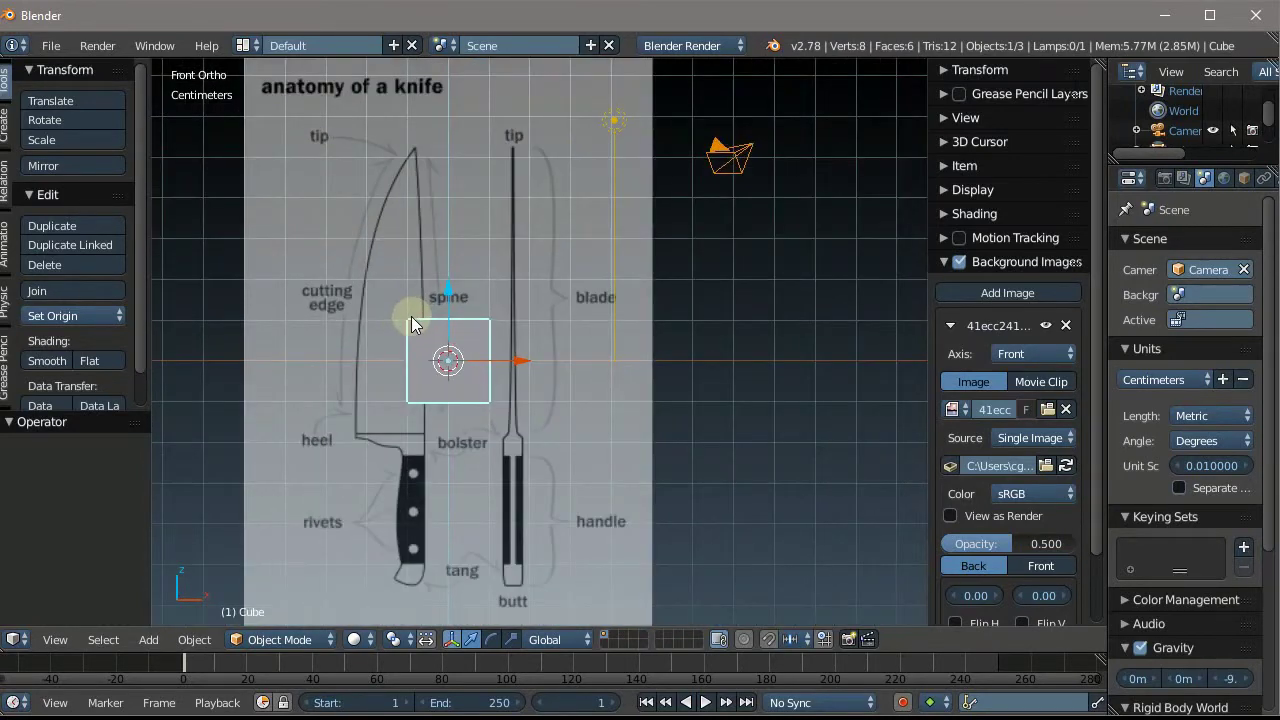
scroll(560, 305, "down", 3)
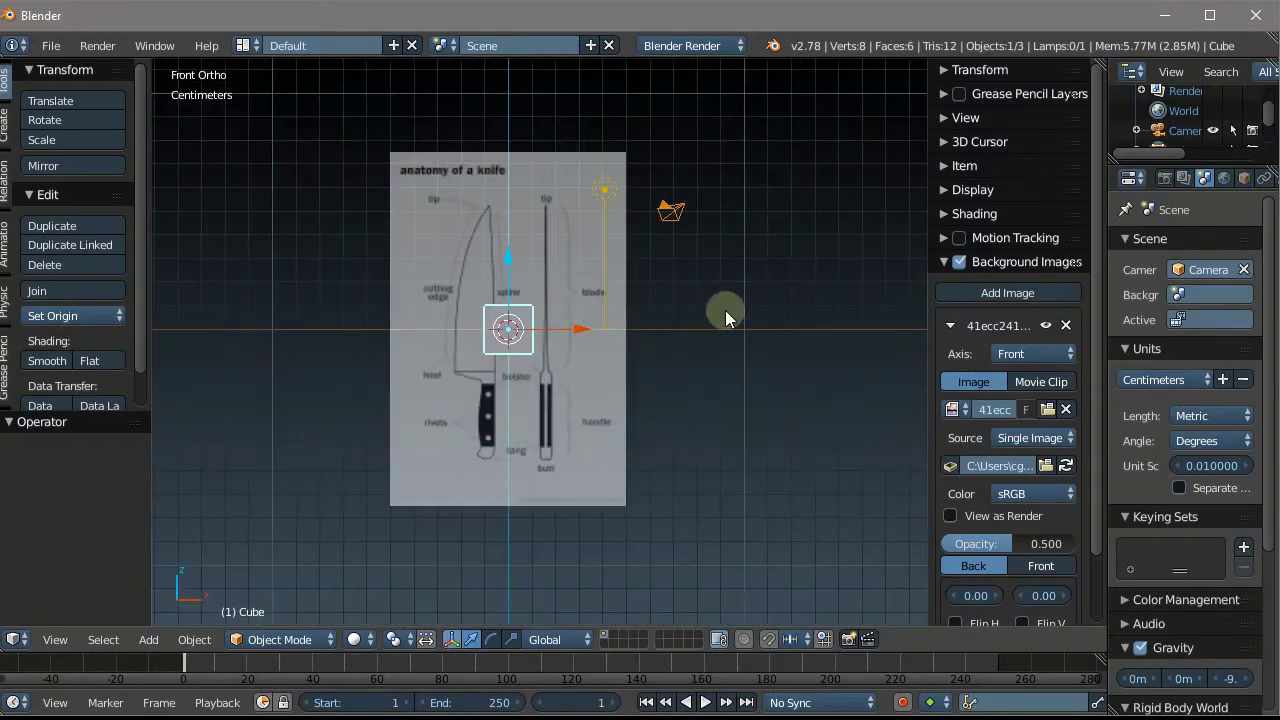
scroll(740, 305, "up", 1)
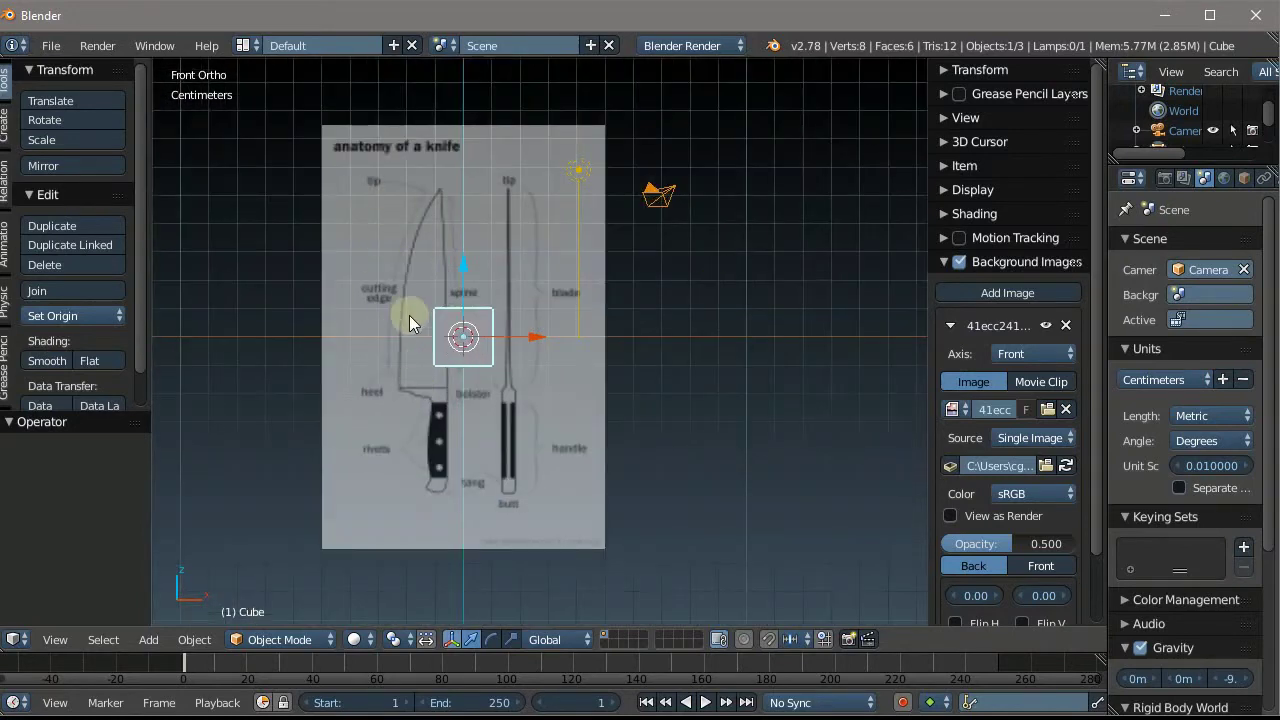
scroll(411, 366, "up", 1)
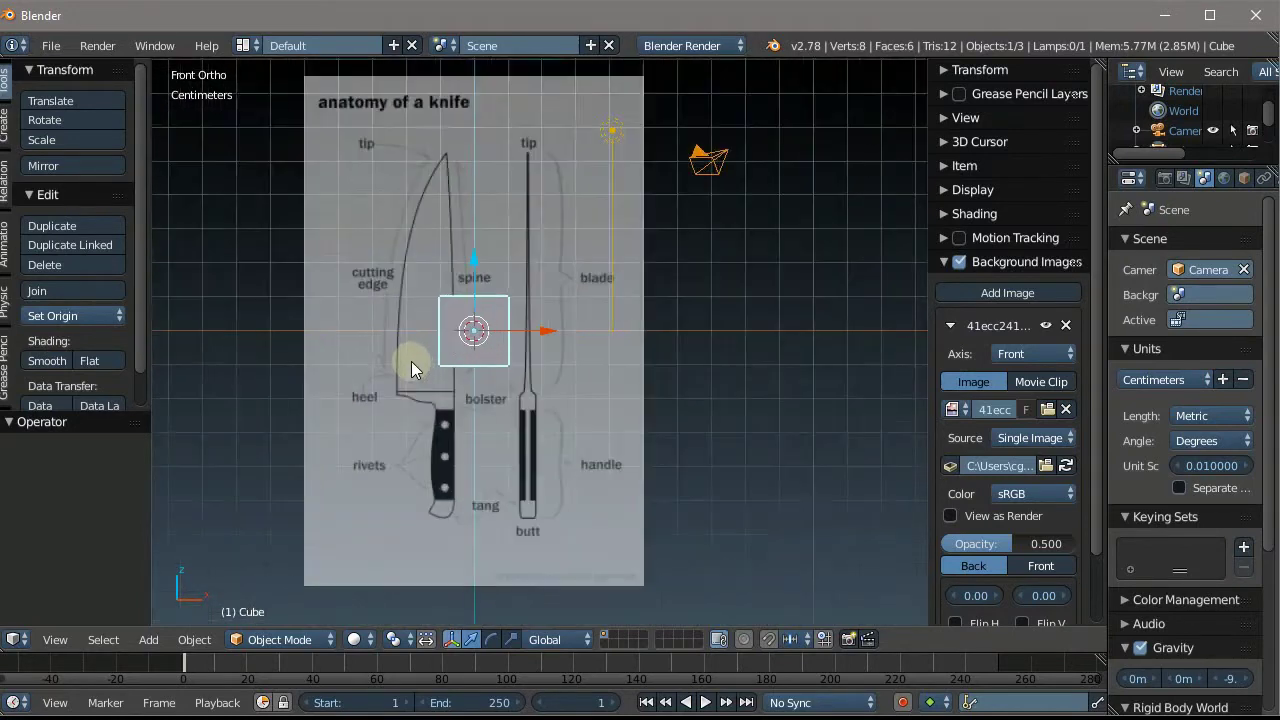
scroll(366, 327, "down", 3)
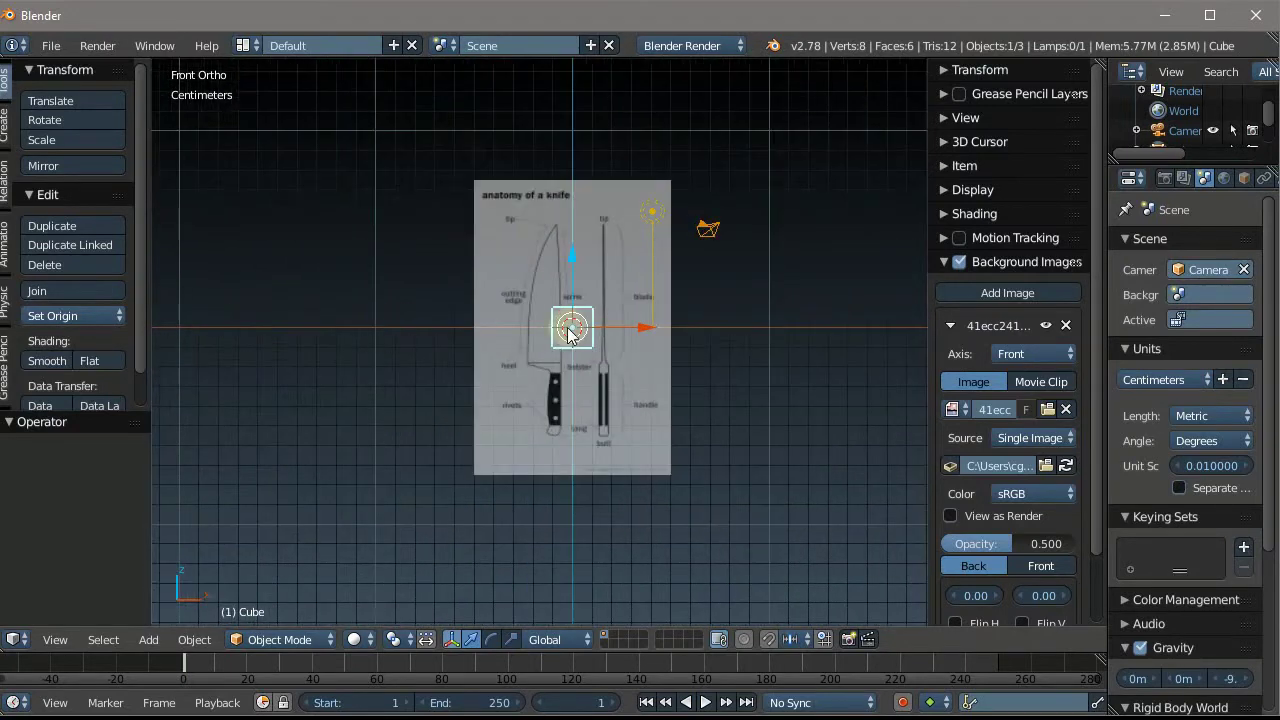
scroll(659, 319, "up", 3)
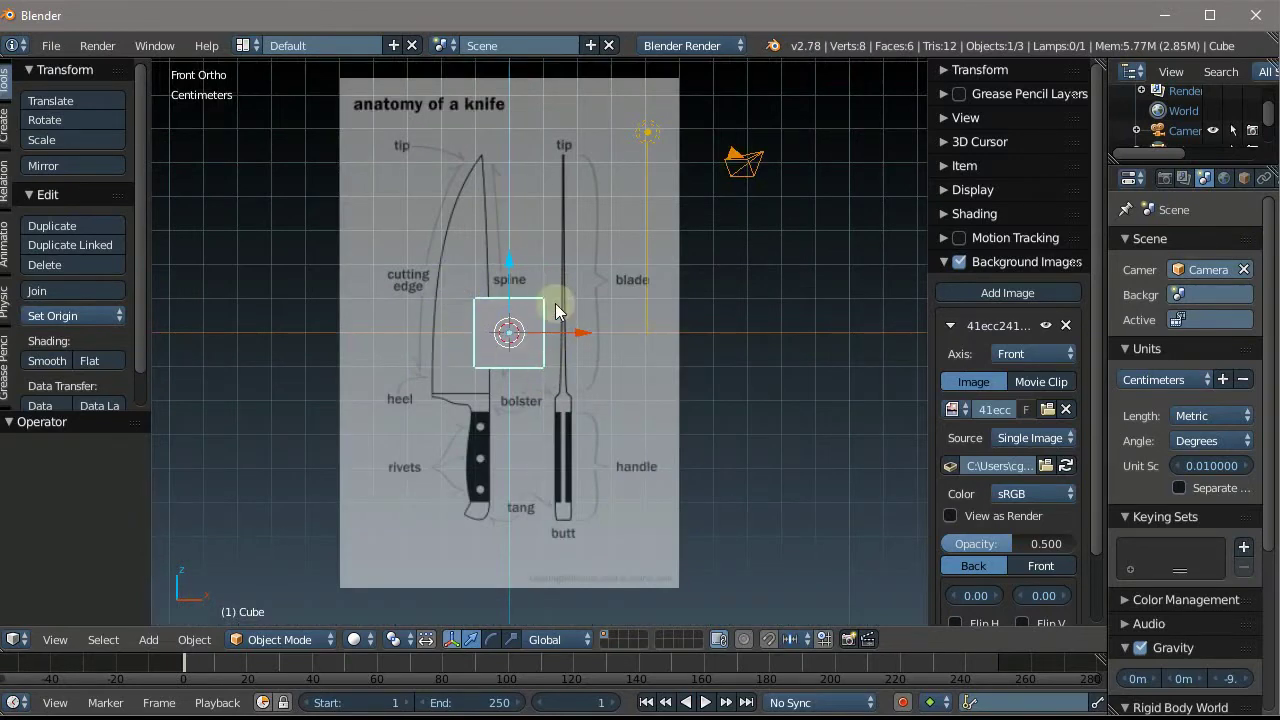
scroll(435, 282, "down", 2)
scroll(437, 299, "down", 1)
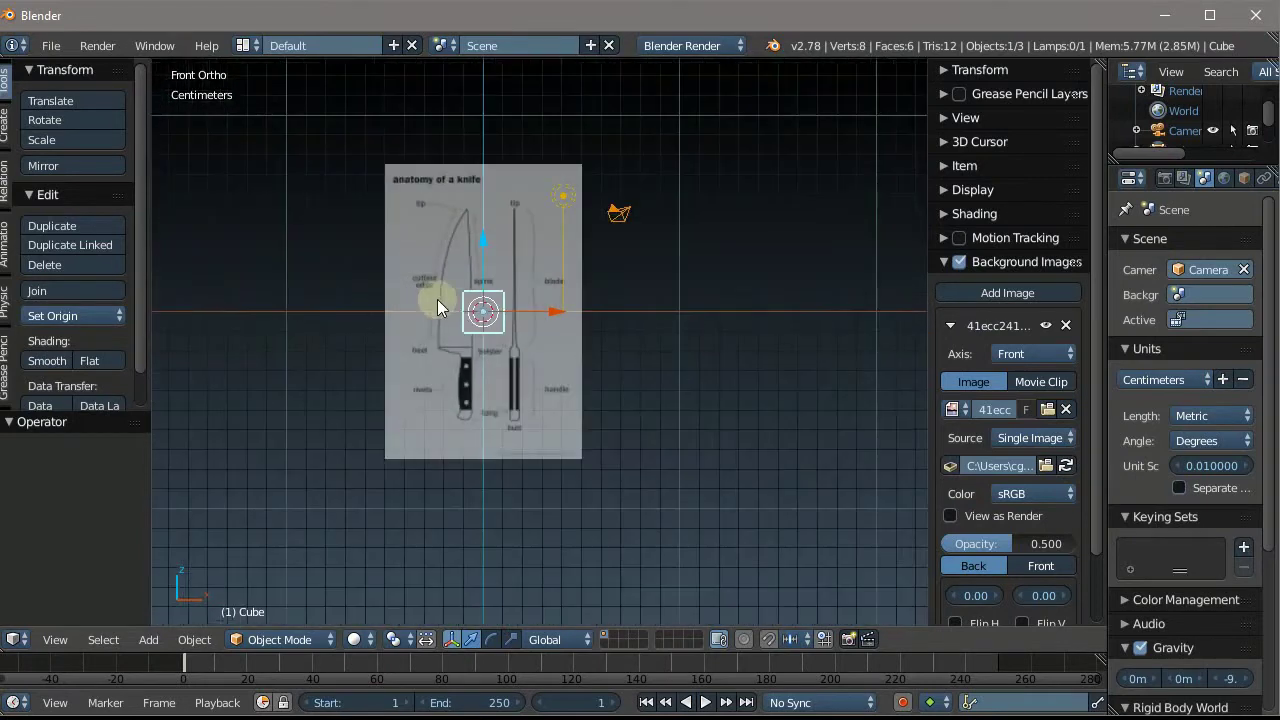
scroll(438, 299, "up", 1)
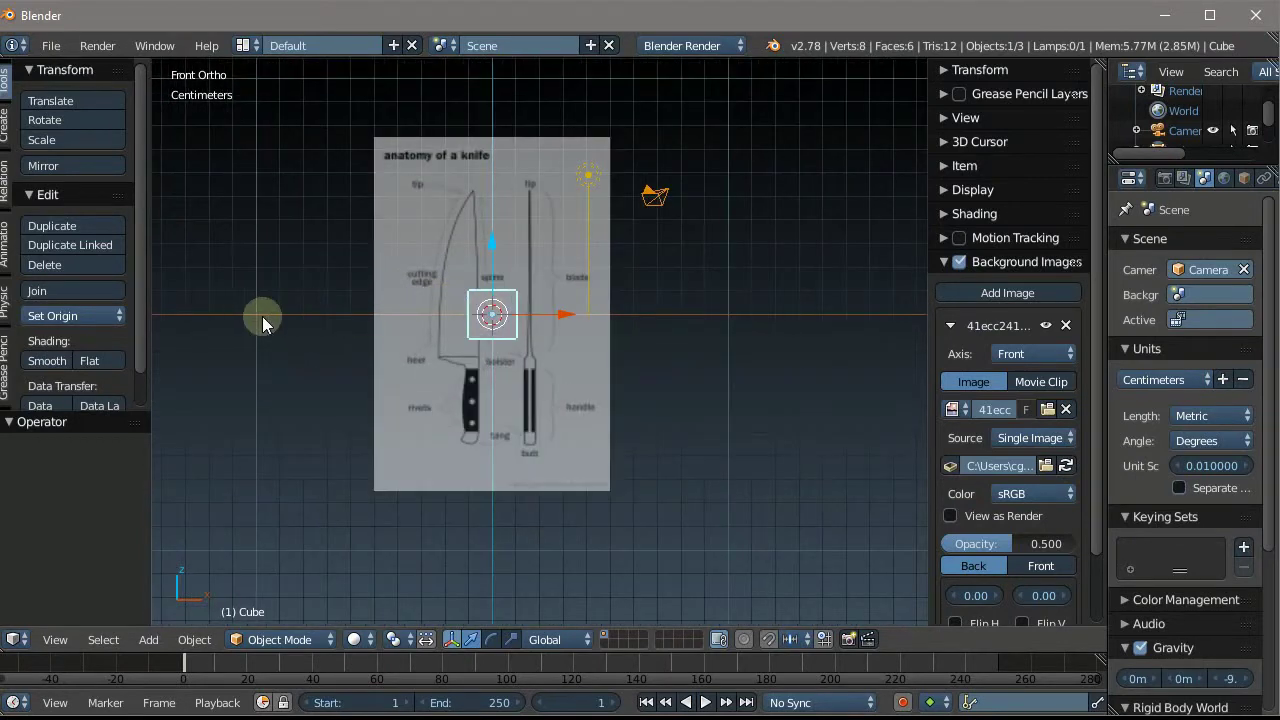
scroll(400, 271, "down", 4)
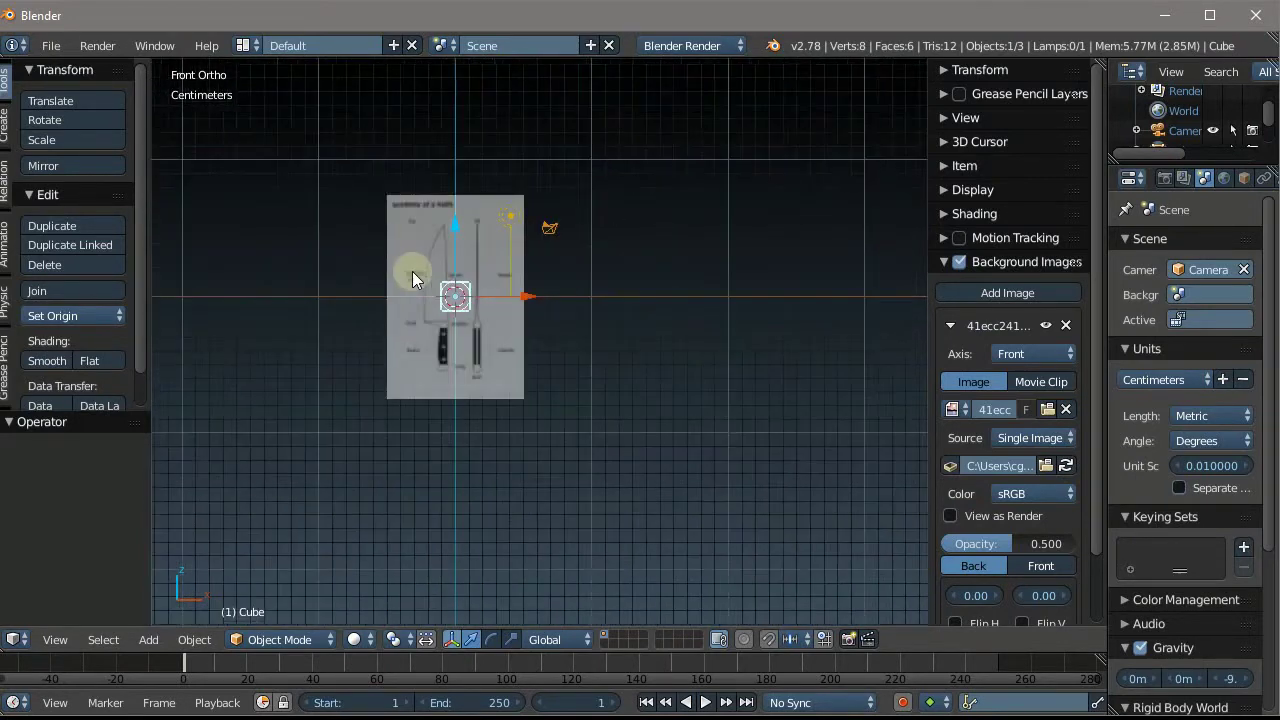
scroll(648, 265, "up", 2)
scroll(648, 265, "up", 1)
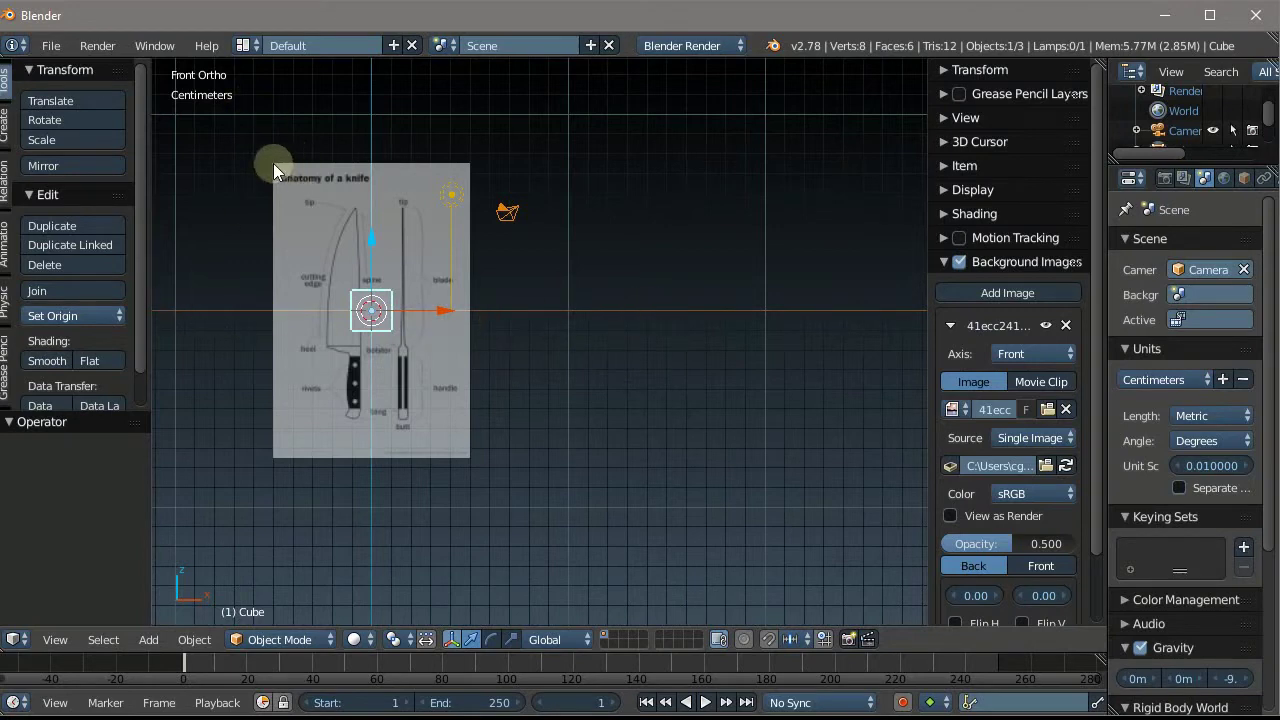
middle_click_drag(273, 248, 355, 248, "ctrl")
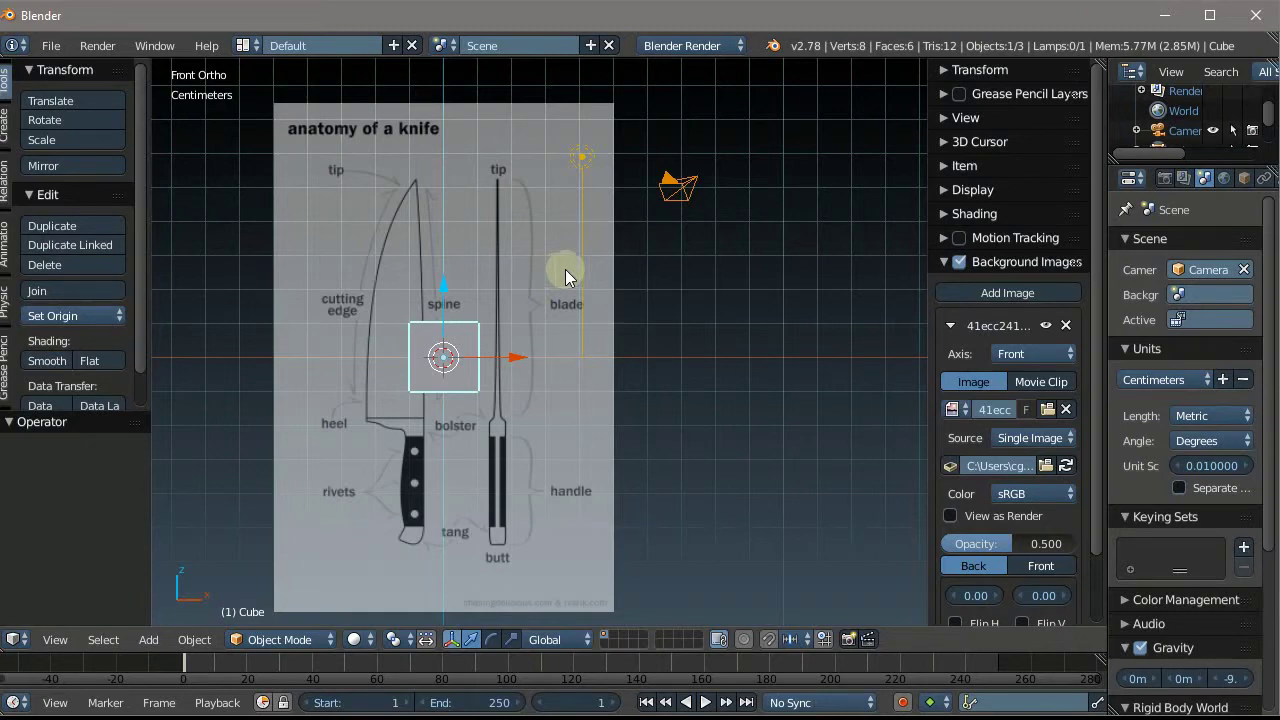
scroll(555, 285, "down", 2)
scroll(546, 231, "up", 1)
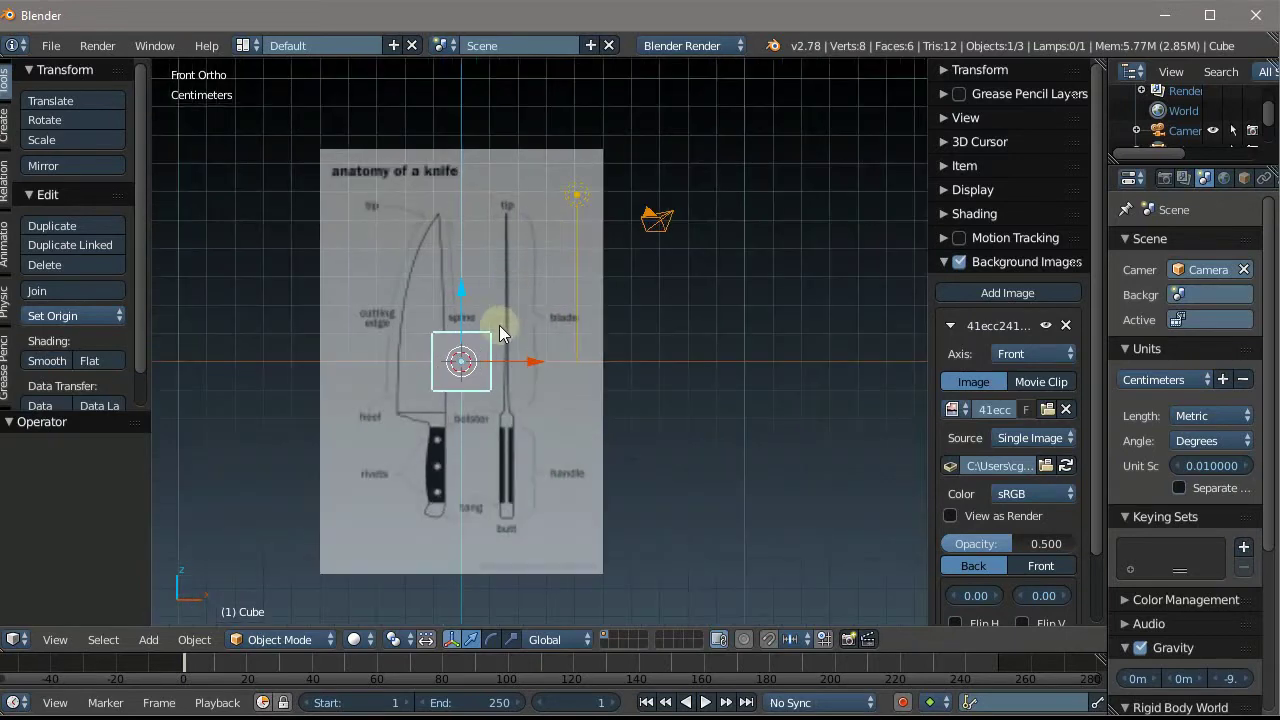
scroll(497, 335, "up", 1)
scroll(544, 331, "down", 2)
scroll(544, 331, "up", 1)
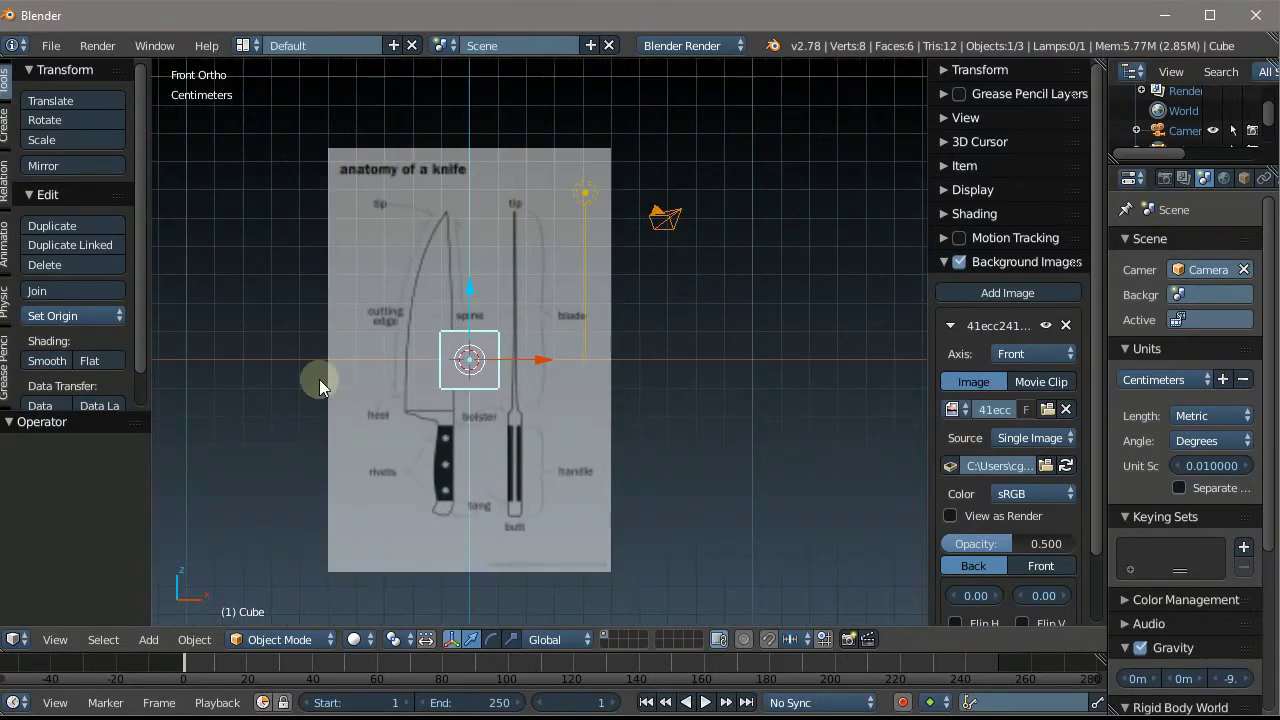
scroll(300, 370, "down", 1)
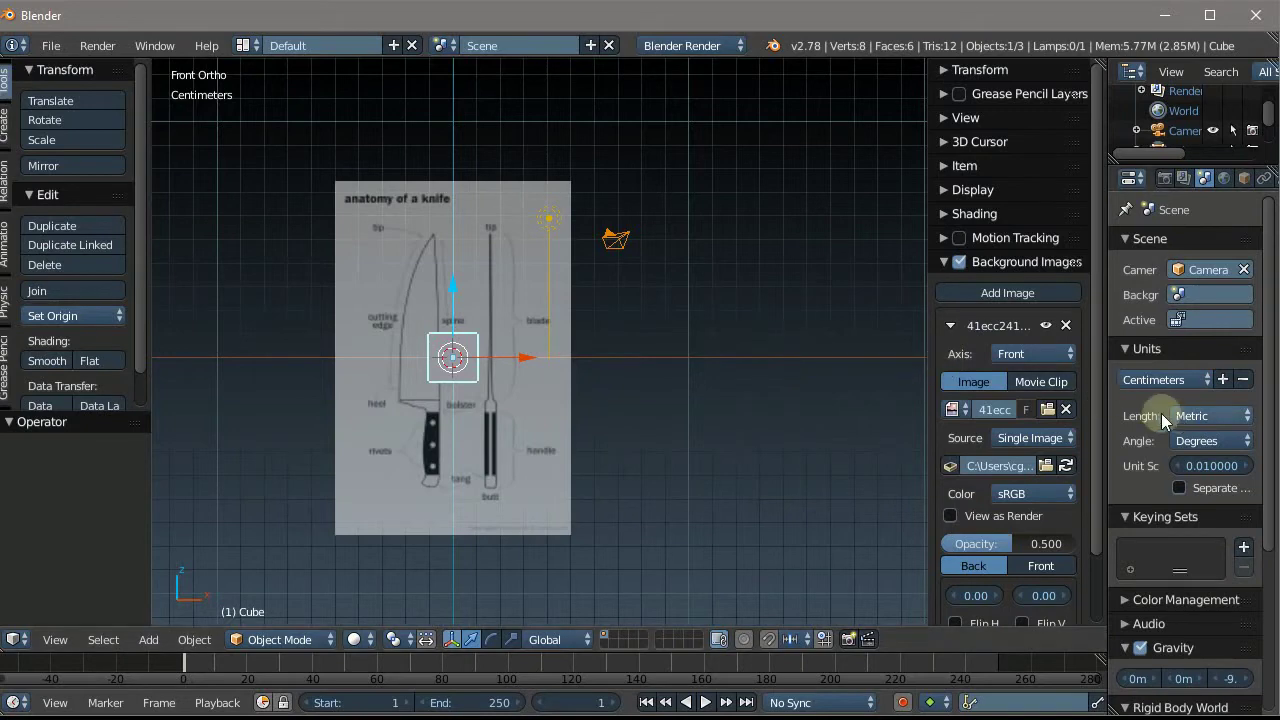
scroll(1051, 405, "down", 2)
scroll(1051, 405, "up", 2)
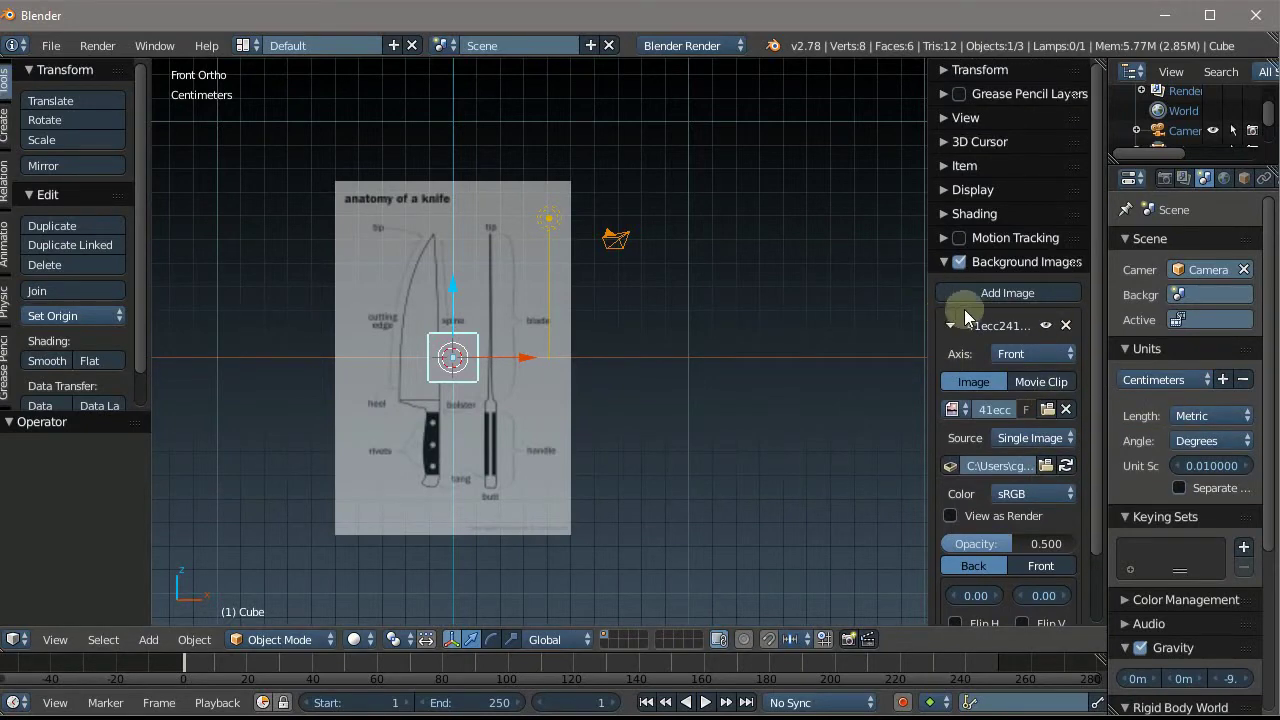
scroll(1020, 345, "down", 1)
scroll(1020, 345, "down", 1)
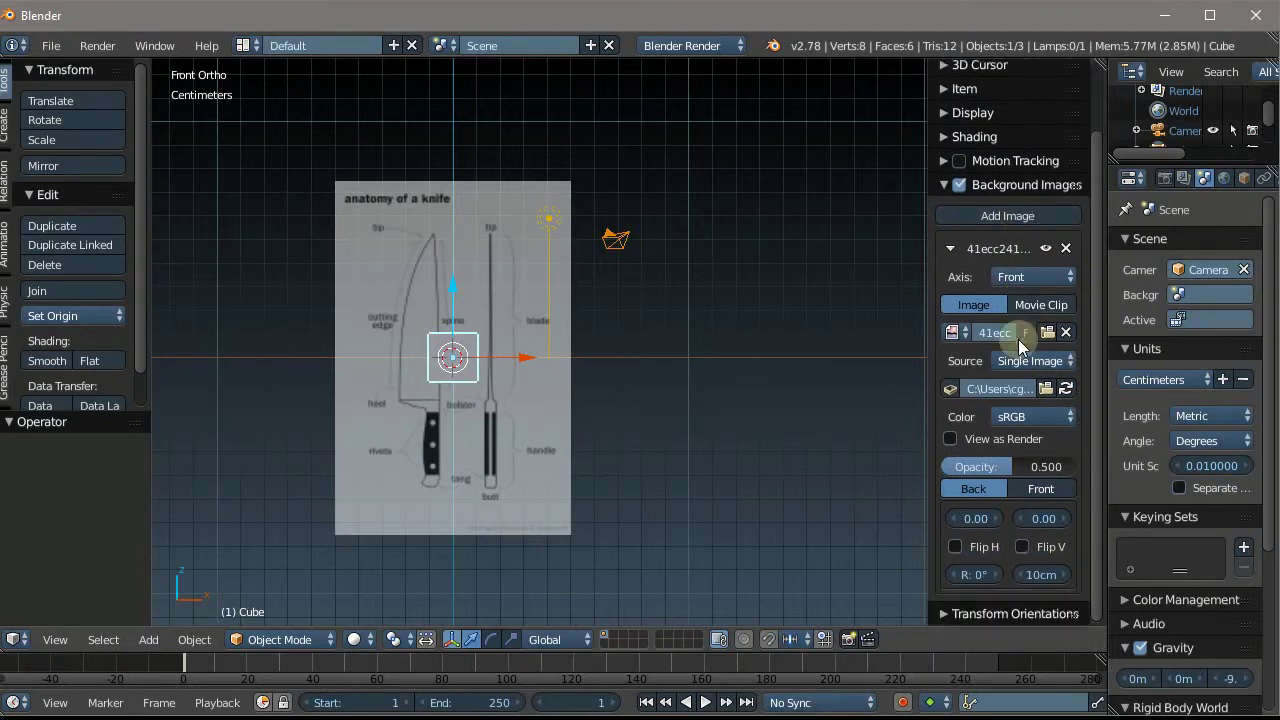
Raise the knife background image opacity from 0.500 to 0.594
left_click(982, 476)
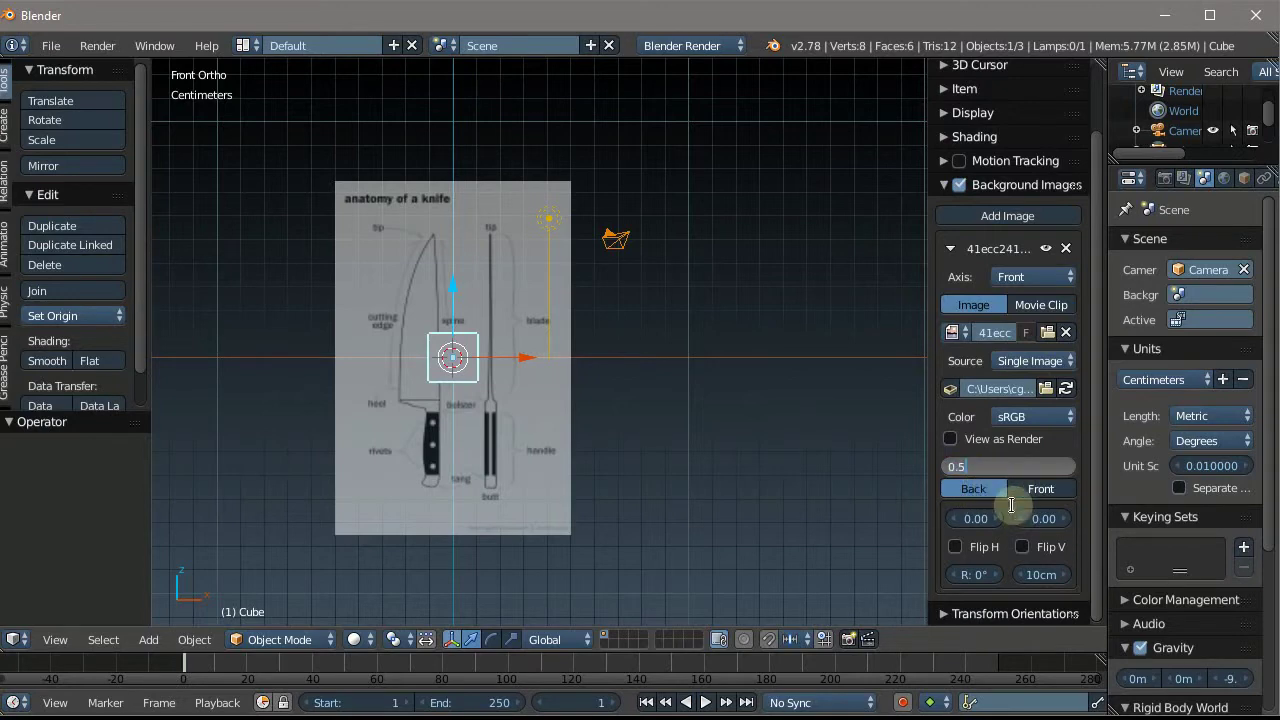
left_click(1104, 470)
mouse_move(1046, 478)
left_mouse_down()
mouse_move(1032, 475)
mouse_move(1058, 472)
mouse_move(1037, 517)
mouse_move(1086, 498)
left_mouse_up()
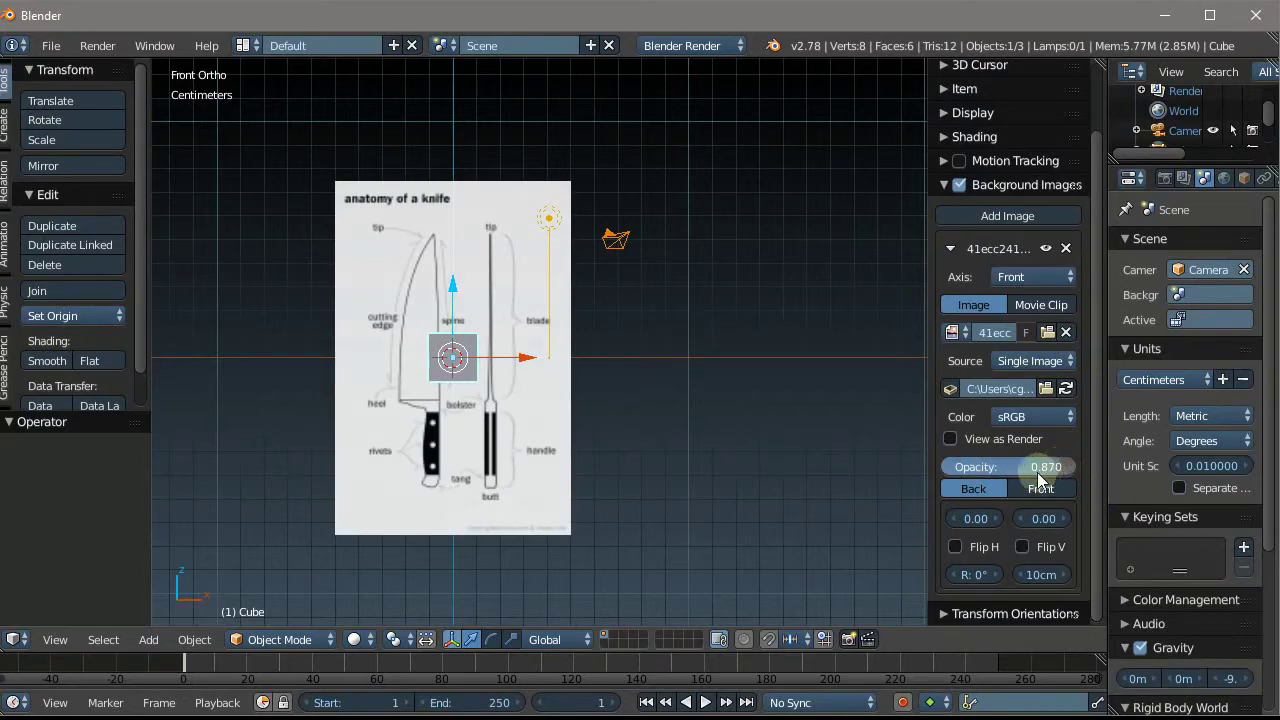
mouse_move(1037, 478)
left_mouse_down()
mouse_move(920, 475)
mouse_move(998, 476)
mouse_move(1055, 497)
mouse_move(972, 458)
left_mouse_up()
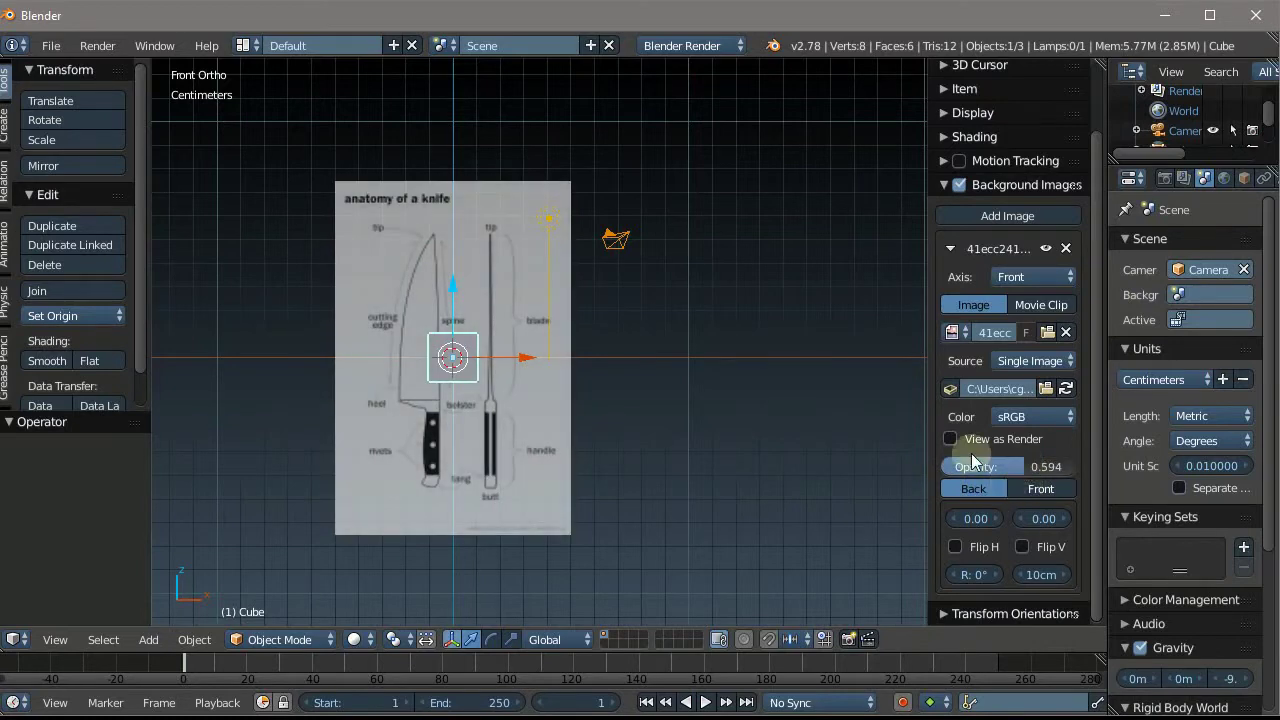
scroll(445, 345, "down", 1)
scroll(393, 344, "up", 3)
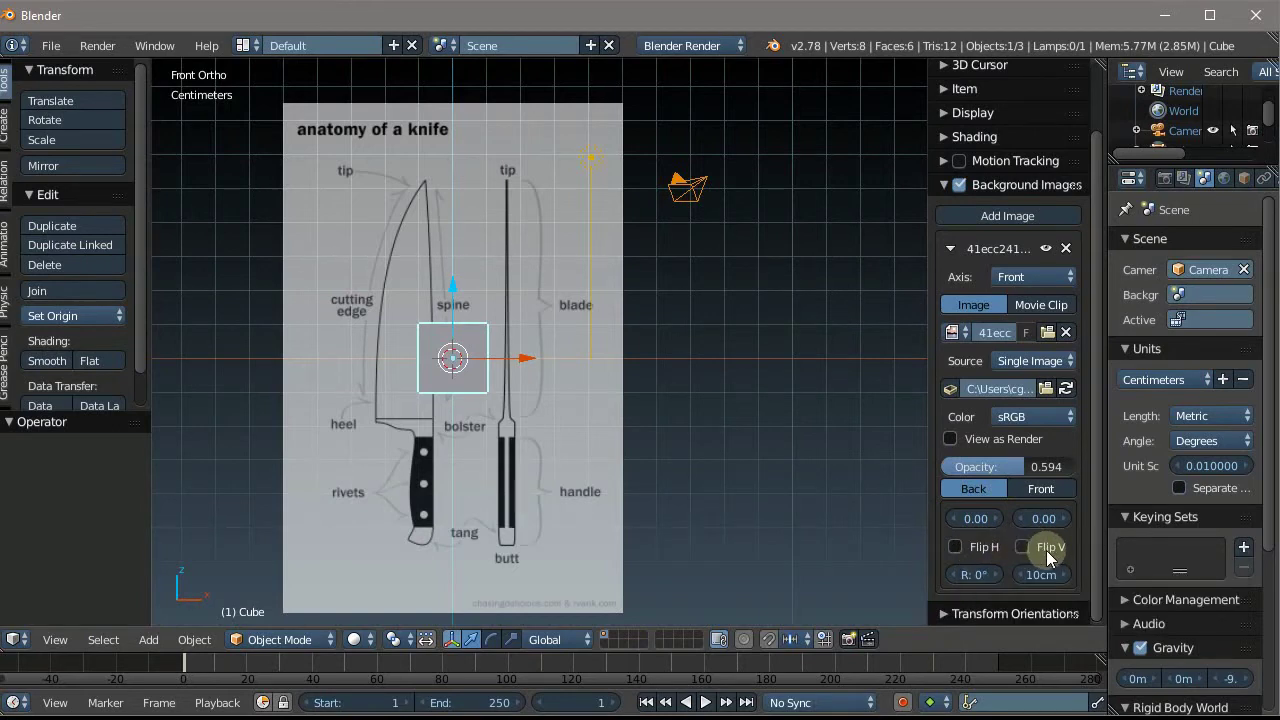
Flip the knife background image horizontally and rotate it 90°
left_click(956, 547)
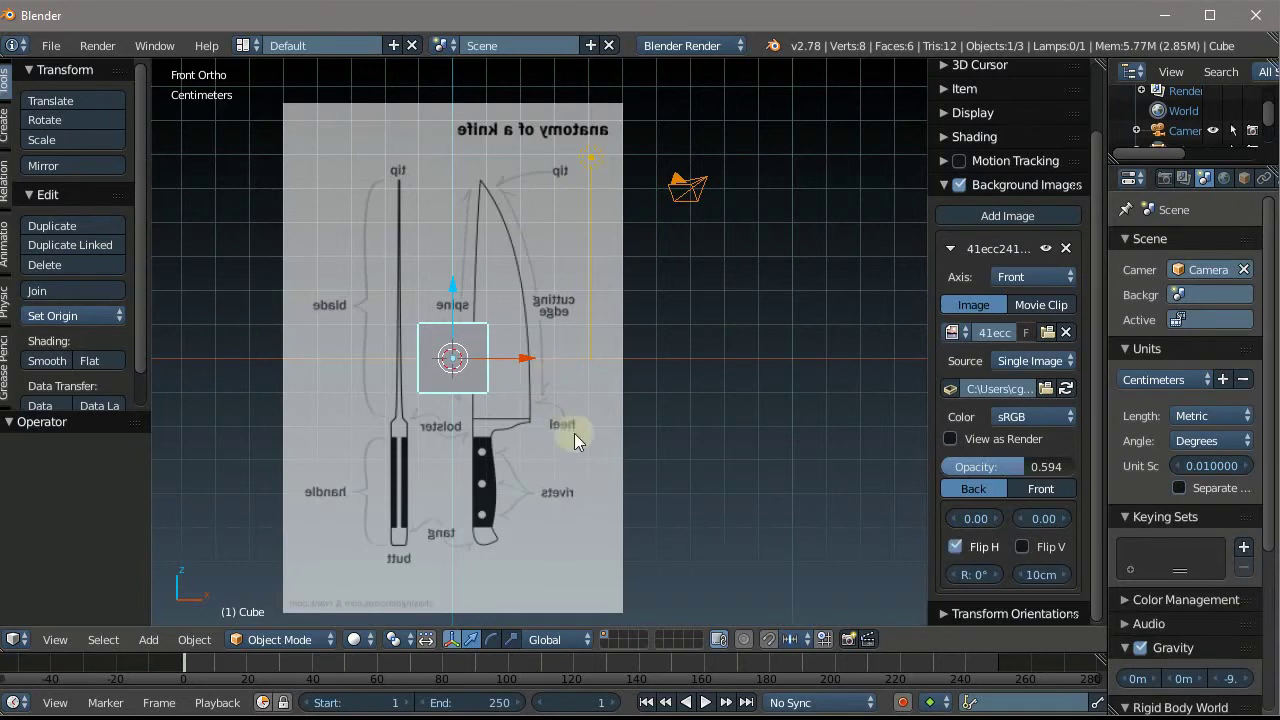
left_click_drag(965, 582, 960, 580)
left_click(975, 574)
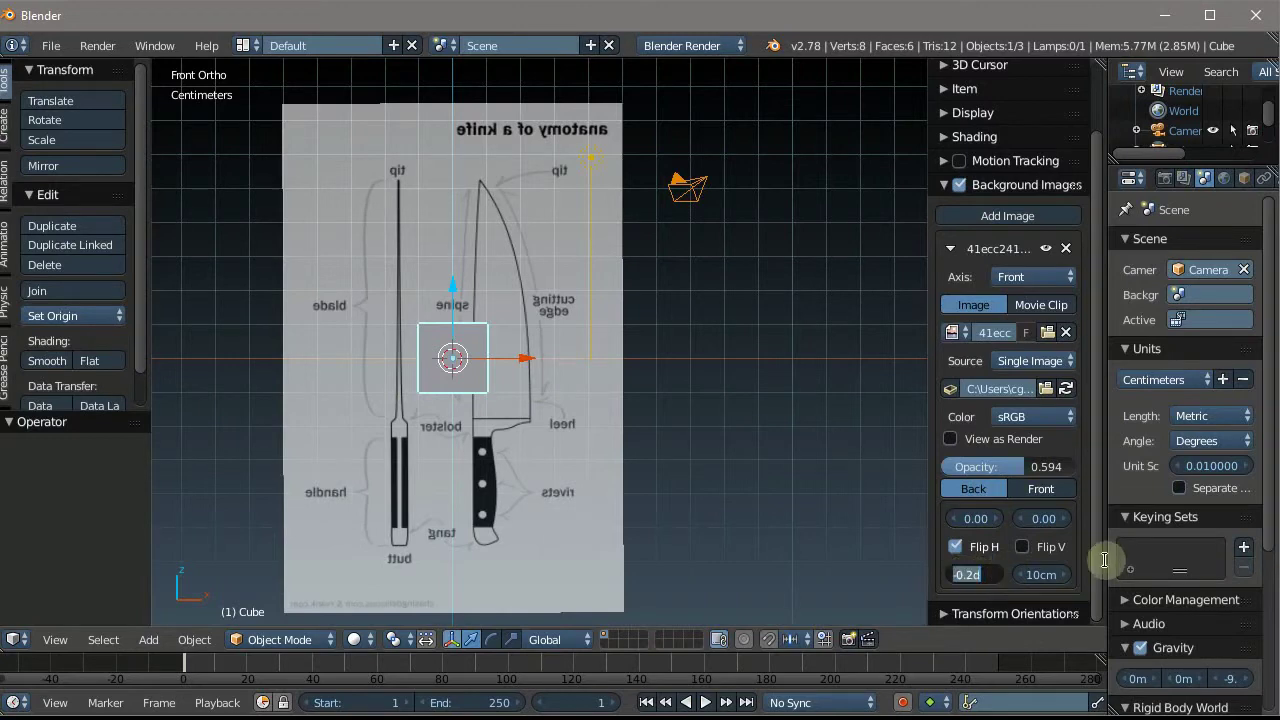
type("90")
key("Return")
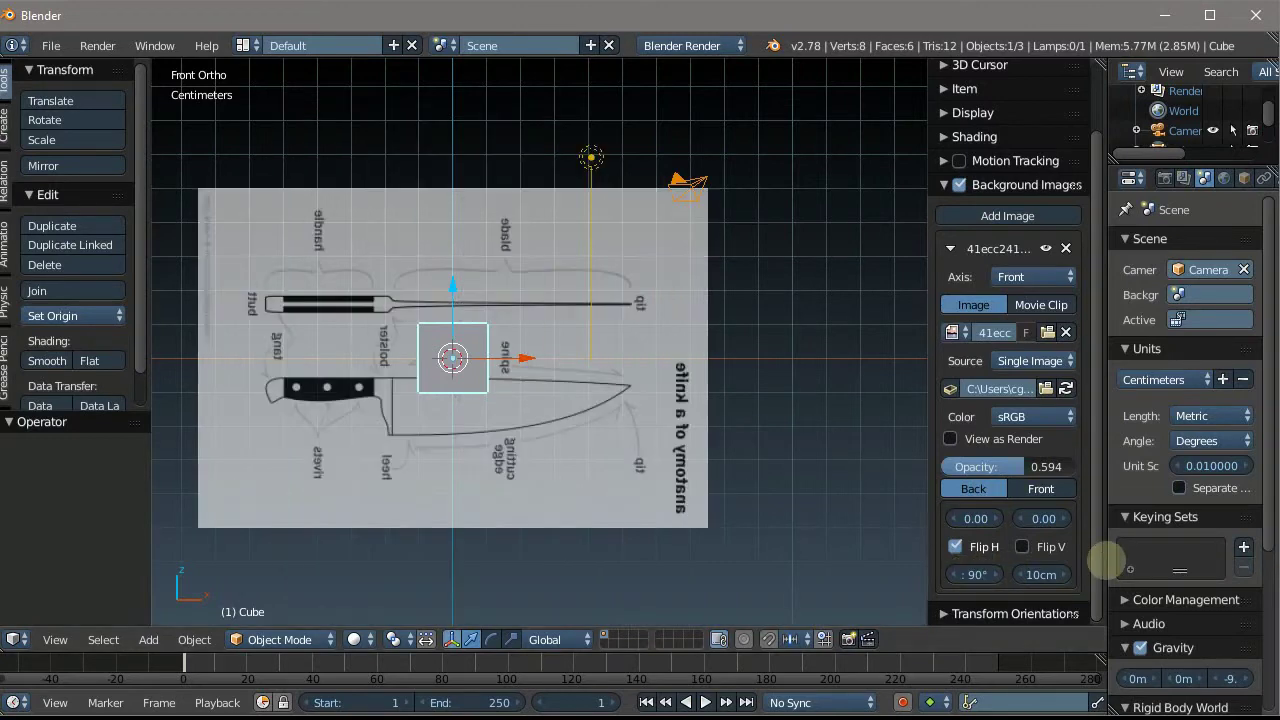
scroll(706, 411, "down", 4)
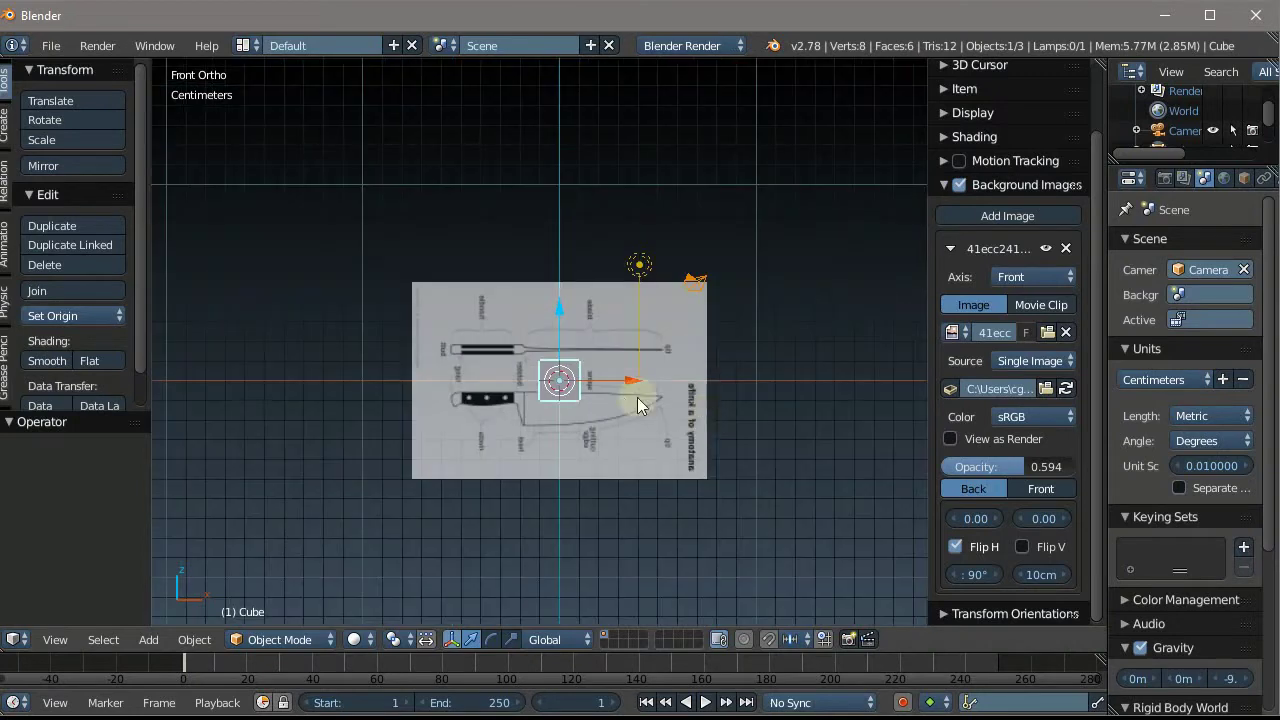
scroll(643, 394, "up", 2)
scroll(536, 378, "up", 1)
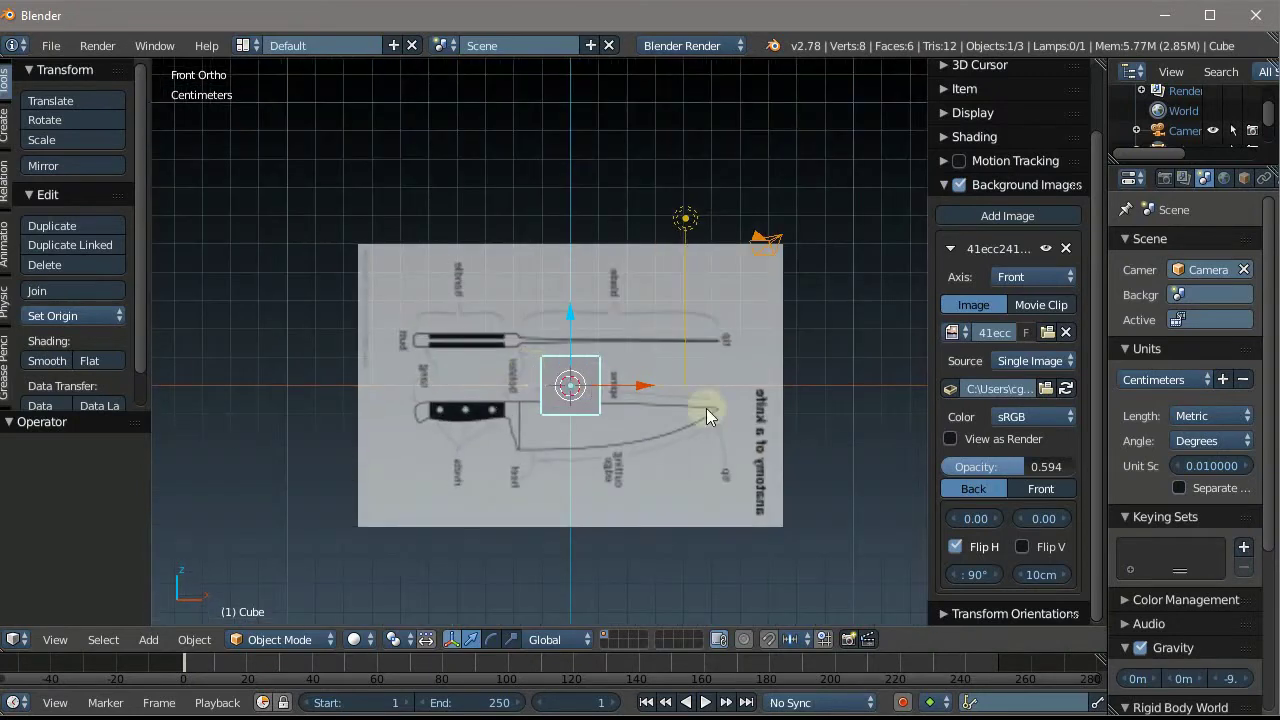
scroll(630, 218, "down", 3)
scroll(630, 218, "up", 2)
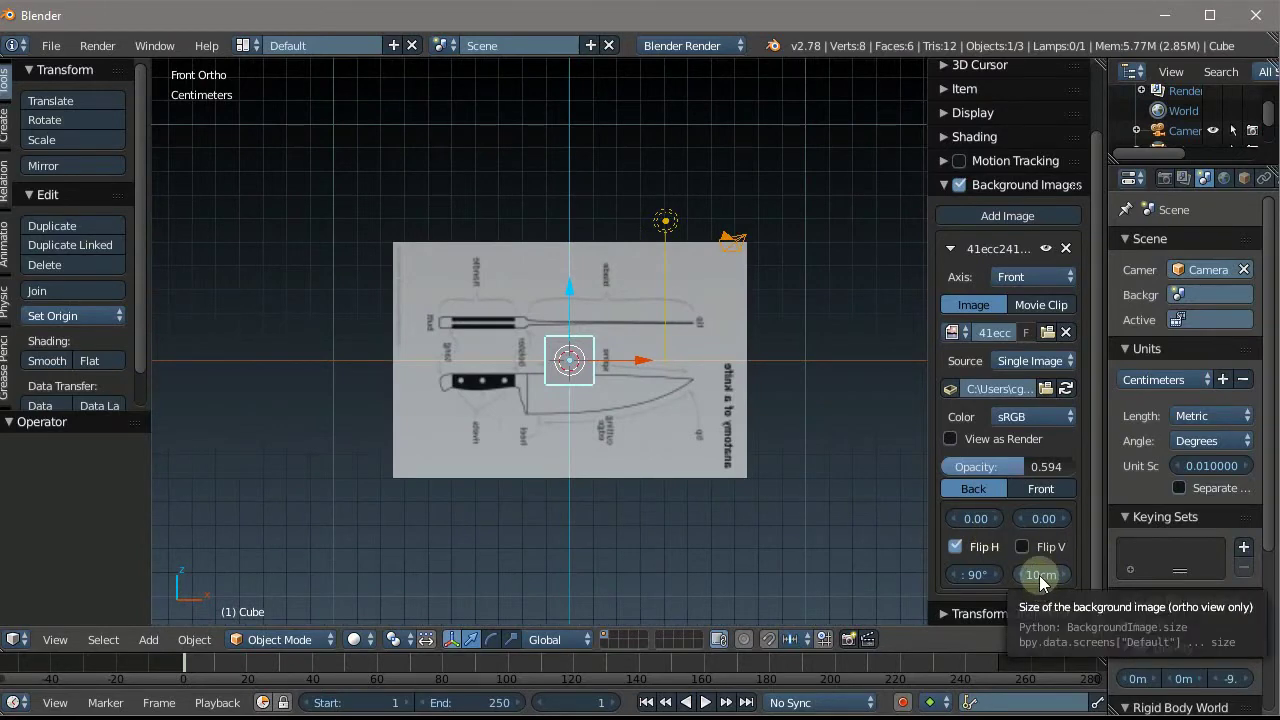
Enlarge the background image to 15.4 cm and move the cube slightly down along Z
left_click_drag(1039, 575, 1087, 574)
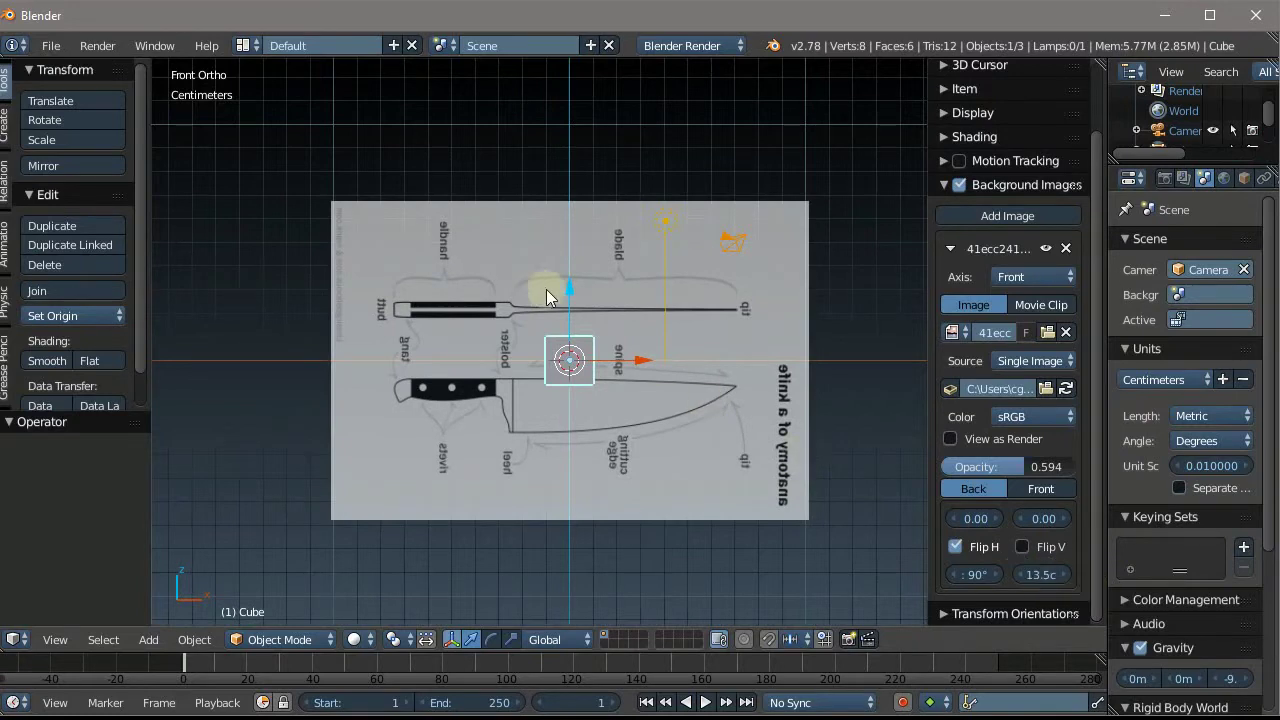
left_click_drag(568, 297, 576, 307)
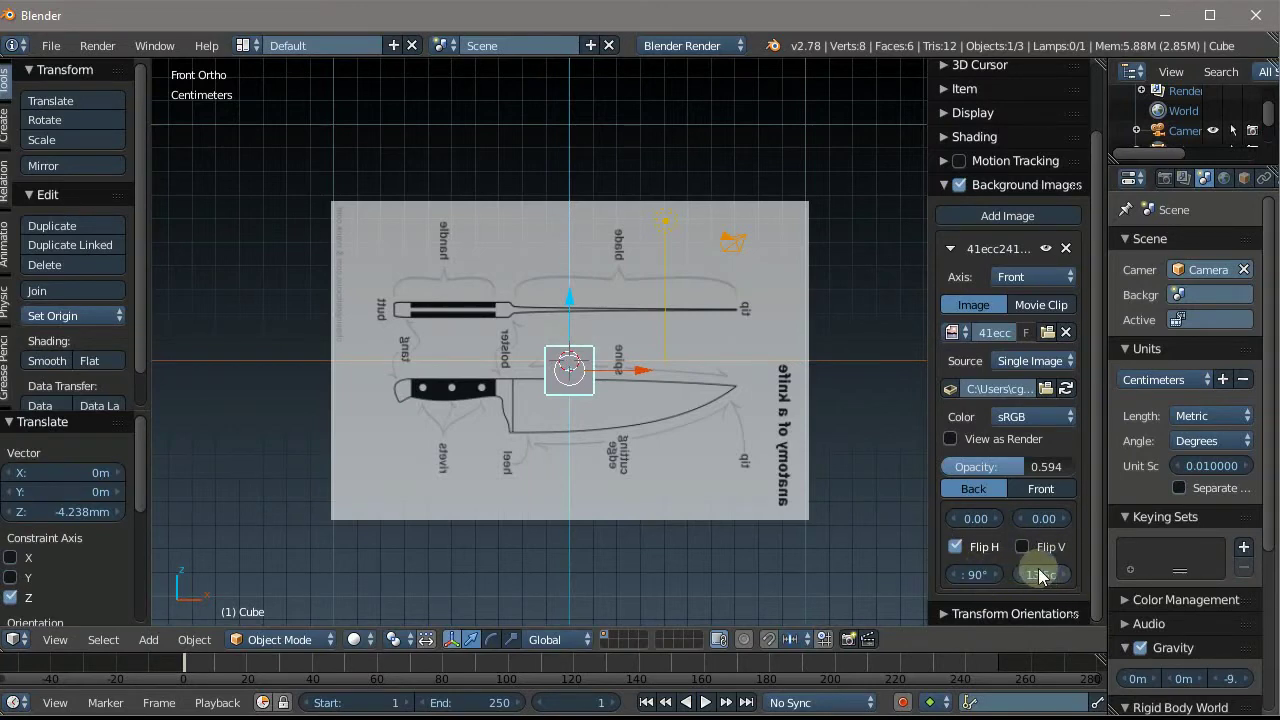
left_click_drag(1043, 576, 1069, 561)
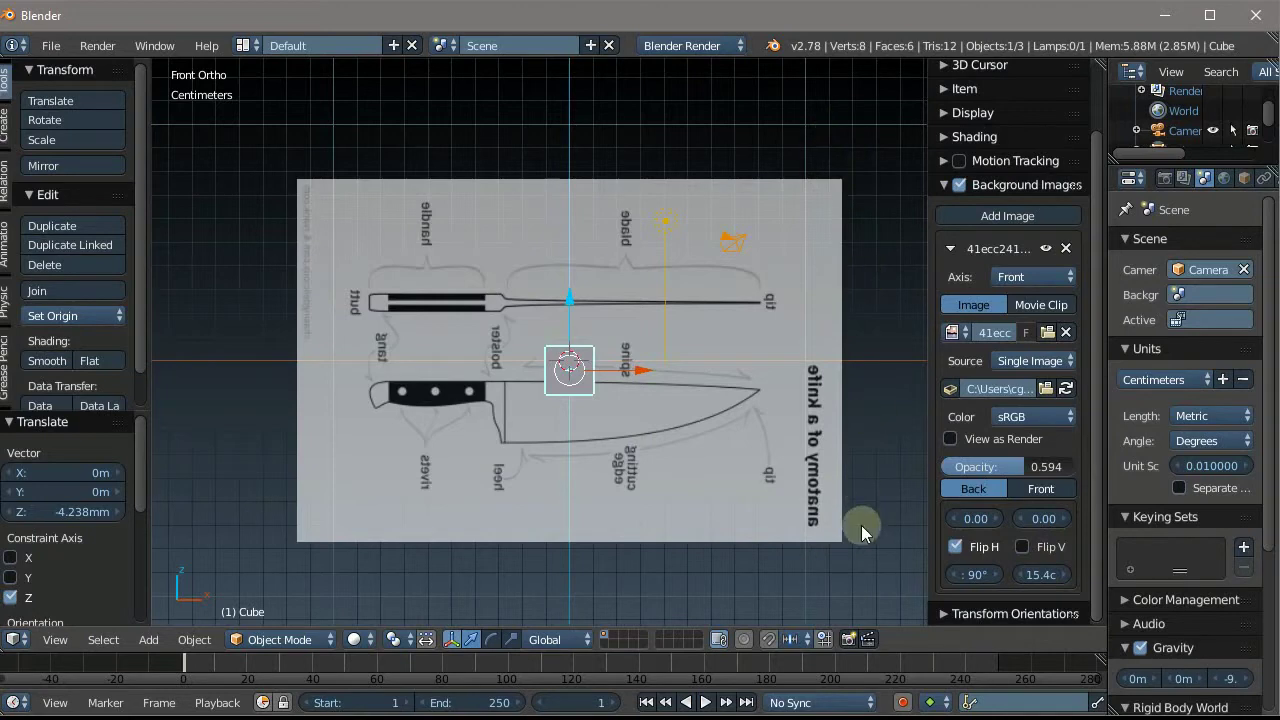
scroll(448, 458, "down", 3)
scroll(472, 350, "down", 1)
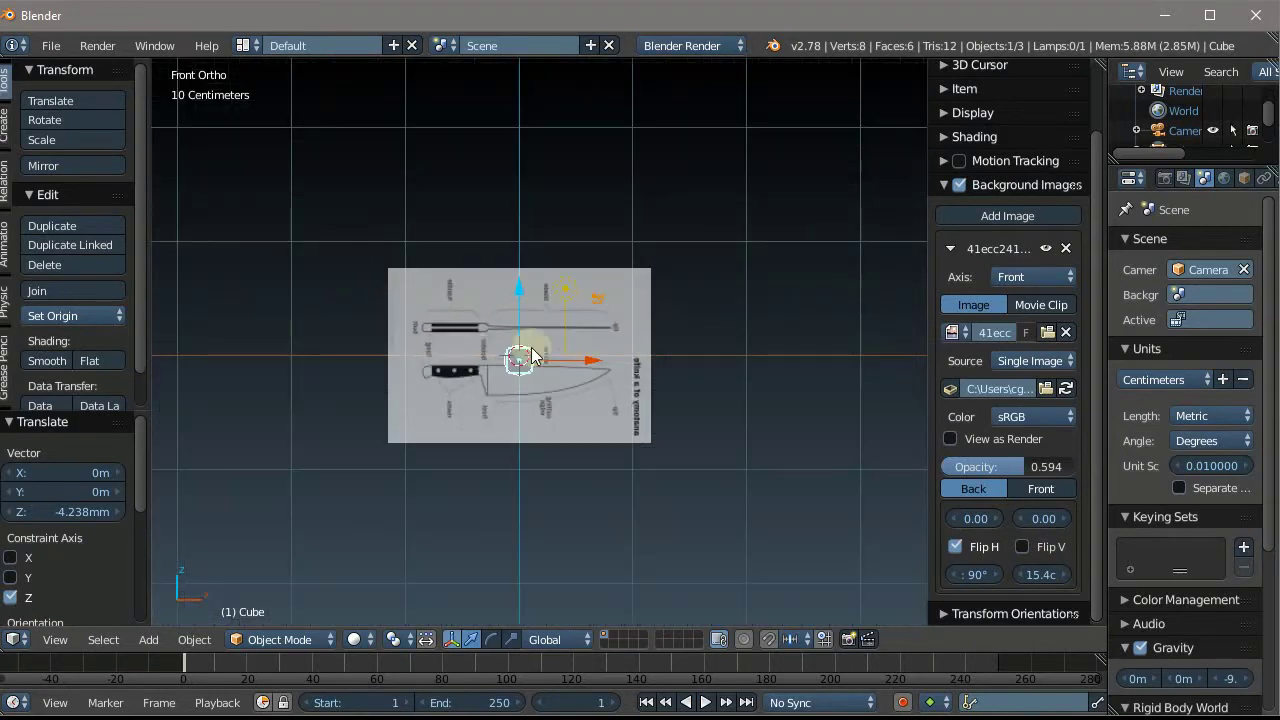
scroll(532, 355, "up", 4)
scroll(450, 267, "down", 1)
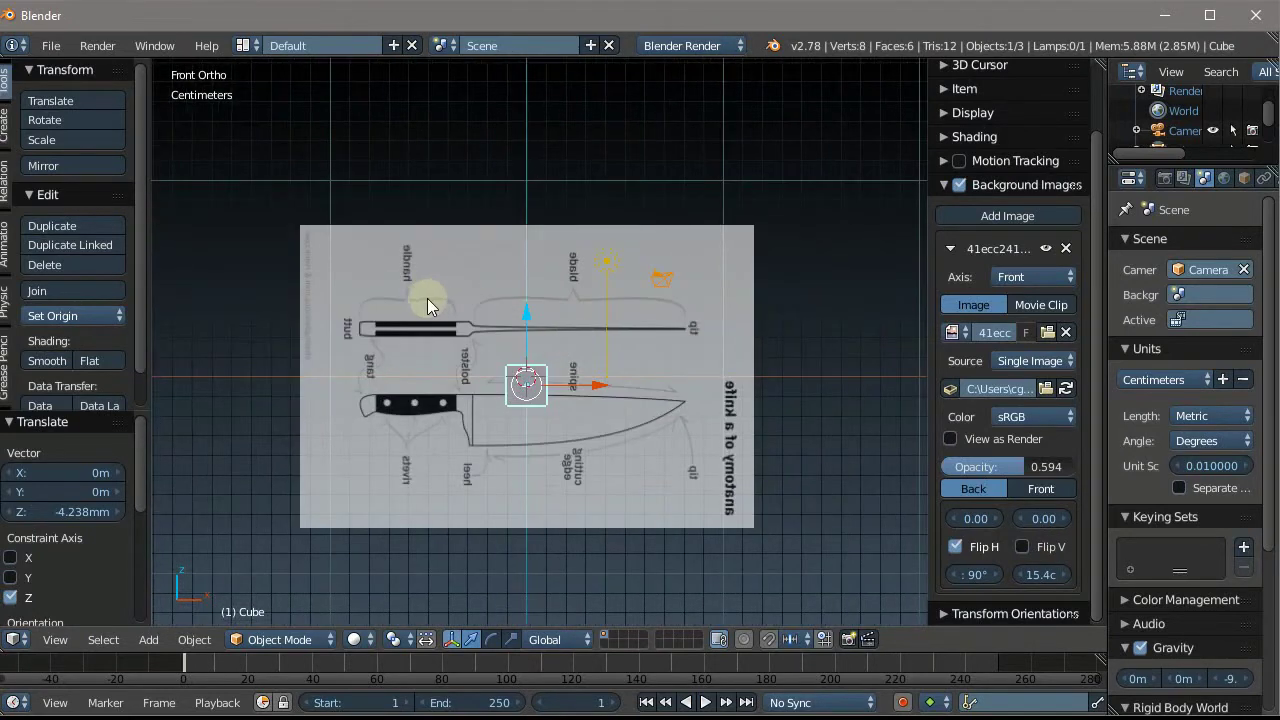
scroll(478, 315, "up", 1)
scroll(478, 315, "down", 2)
scroll(478, 315, "up", 1)
scroll(625, 307, "up", 2)
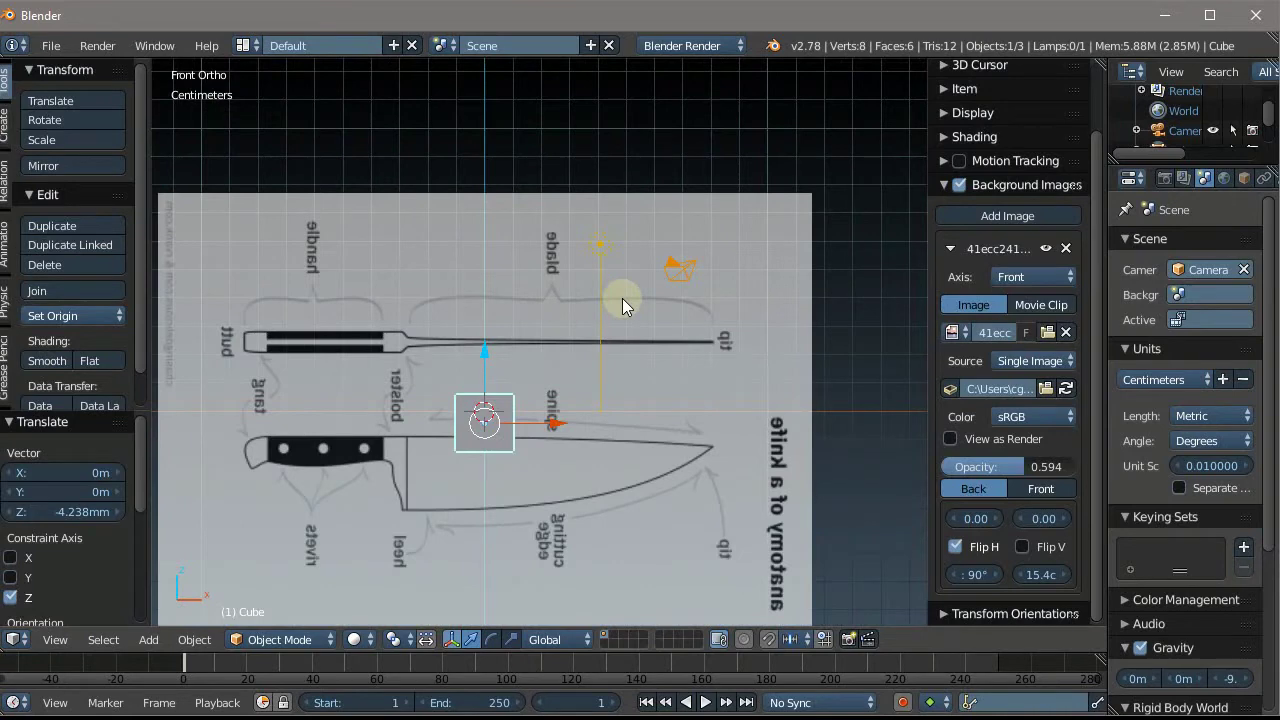
scroll(509, 314, "down", 2)
scroll(520, 330, "up", 1)
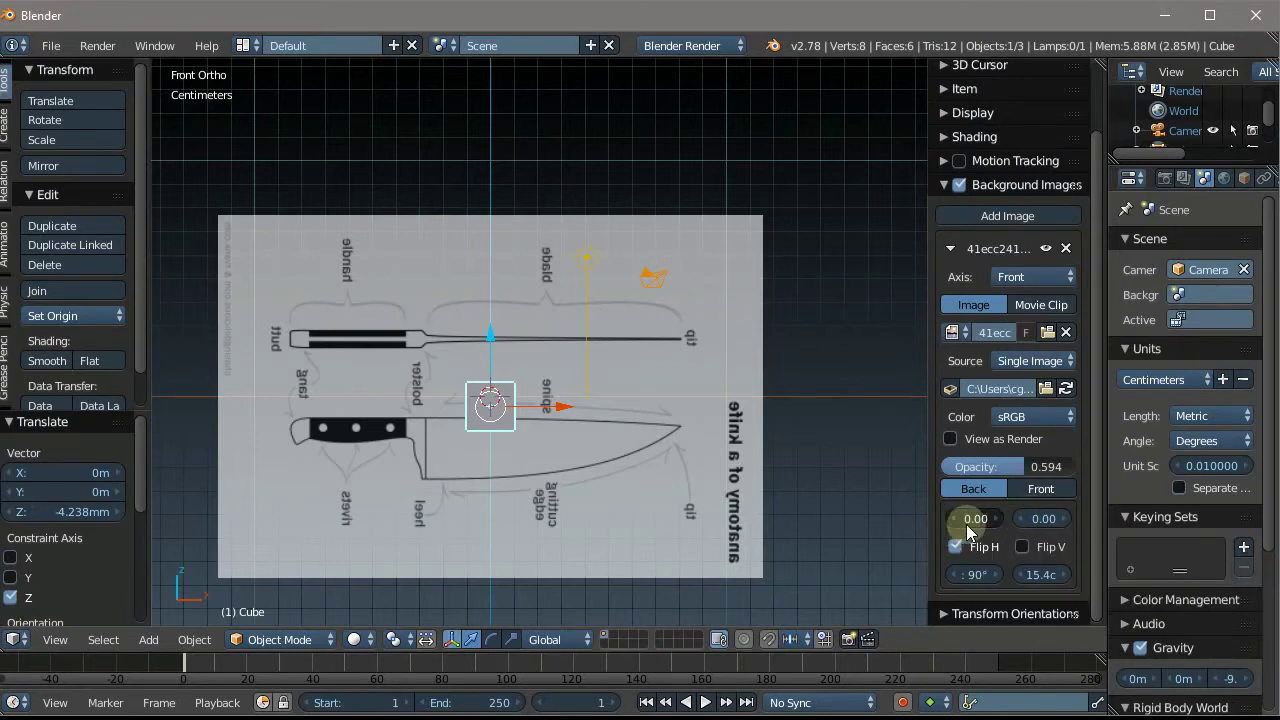
Shift the knife blueprint to a horizontal offset of 2.00 and shrink it to 16 cm
mouse_move(966, 518)
left_mouse_down()
mouse_move(1004, 531)
mouse_move(978, 553)
mouse_move(1044, 586)
left_mouse_up()
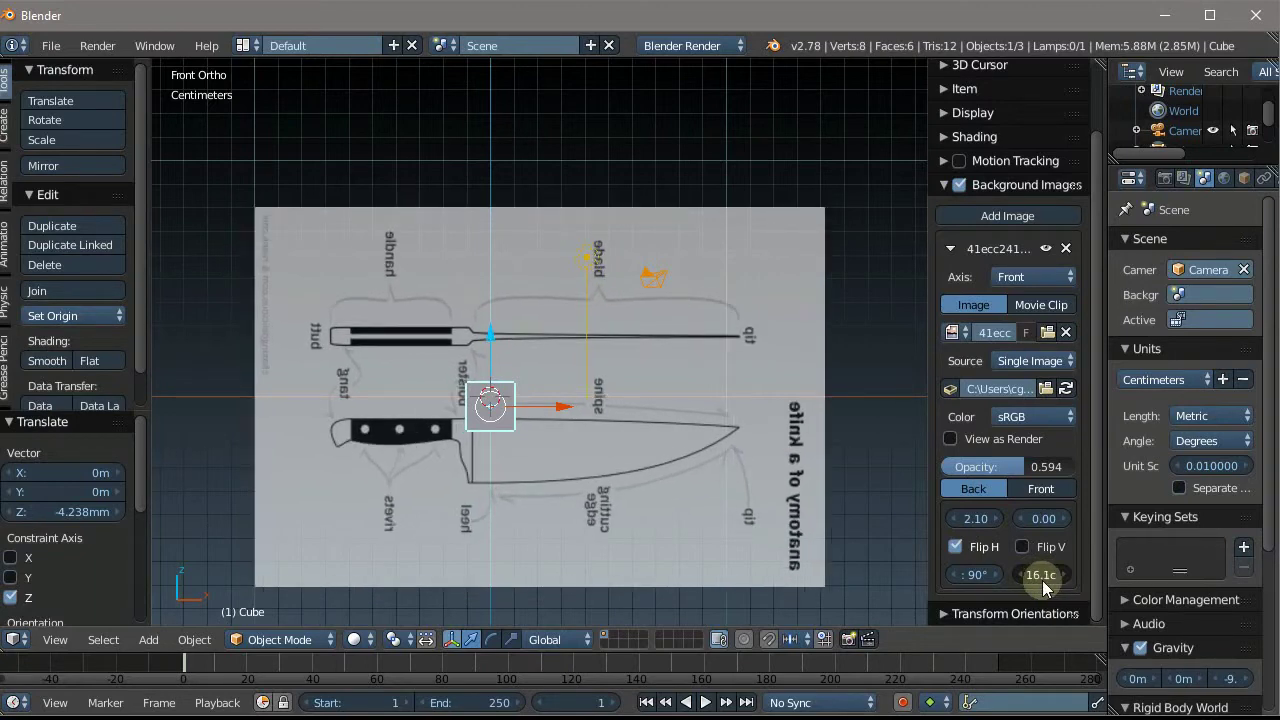
left_click_drag(1043, 590, 1041, 596)
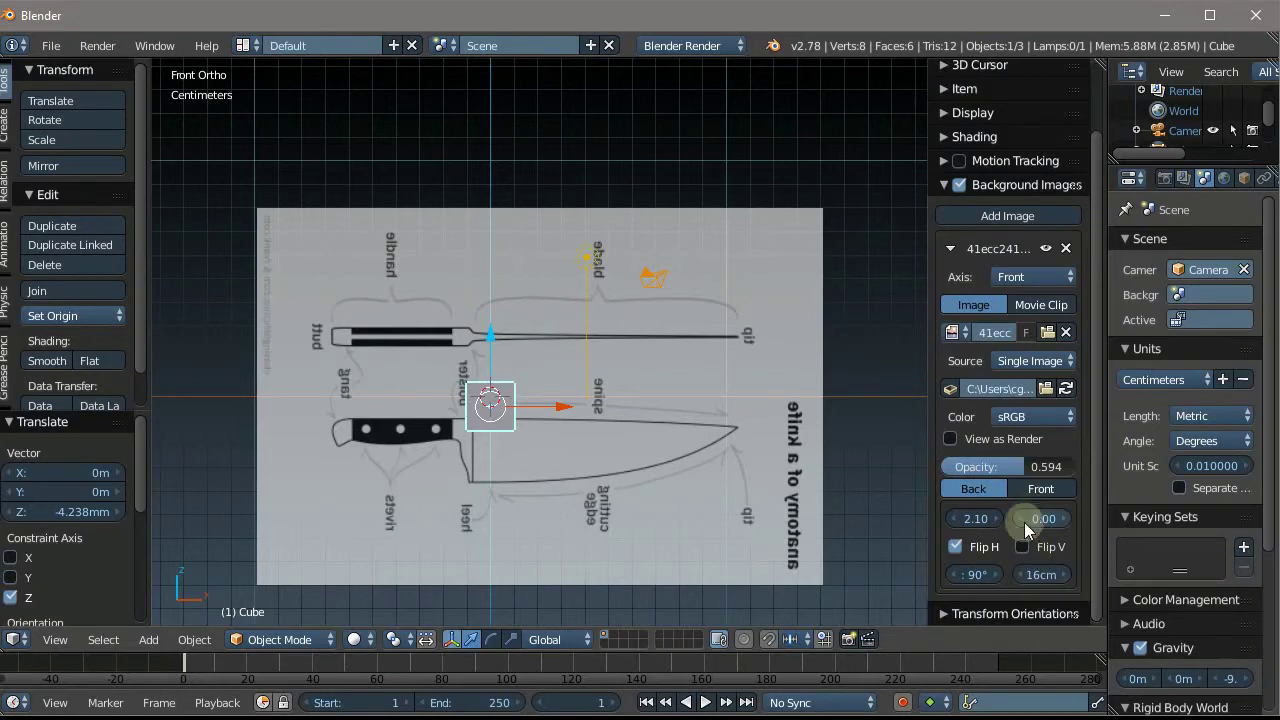
left_click_drag(977, 527, 965, 529)
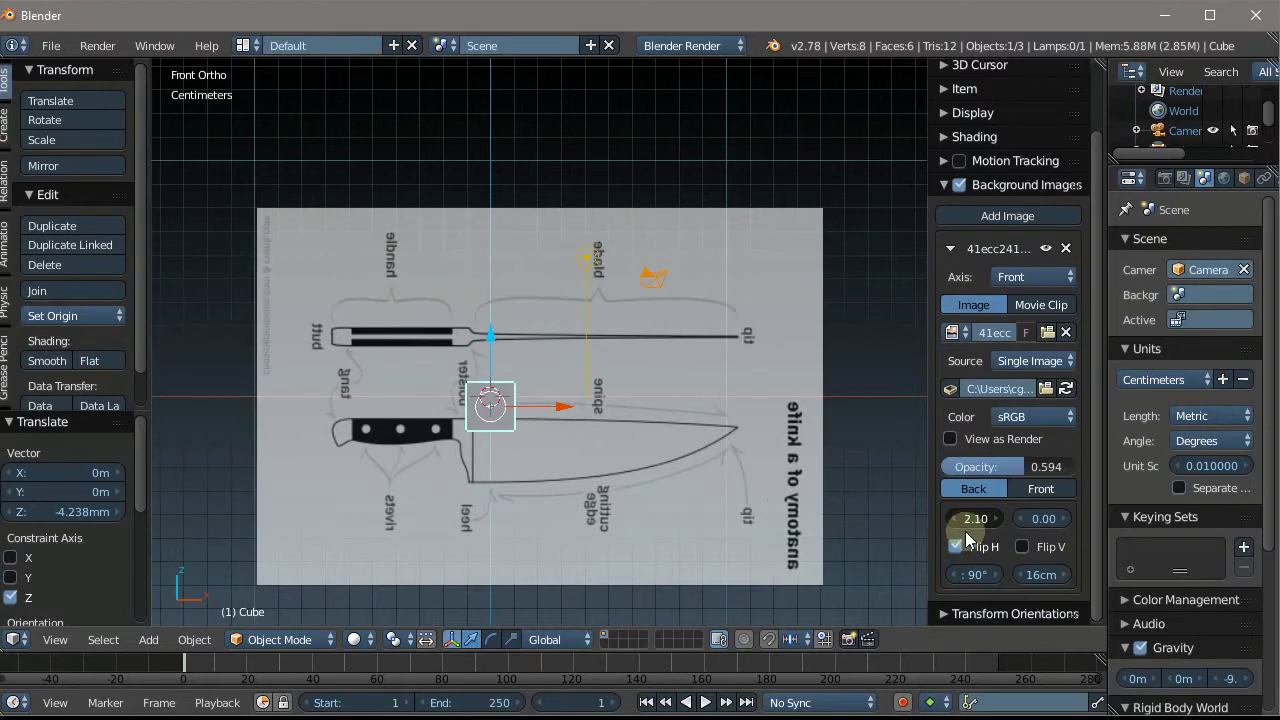
left_click_drag(967, 538, 960, 536)
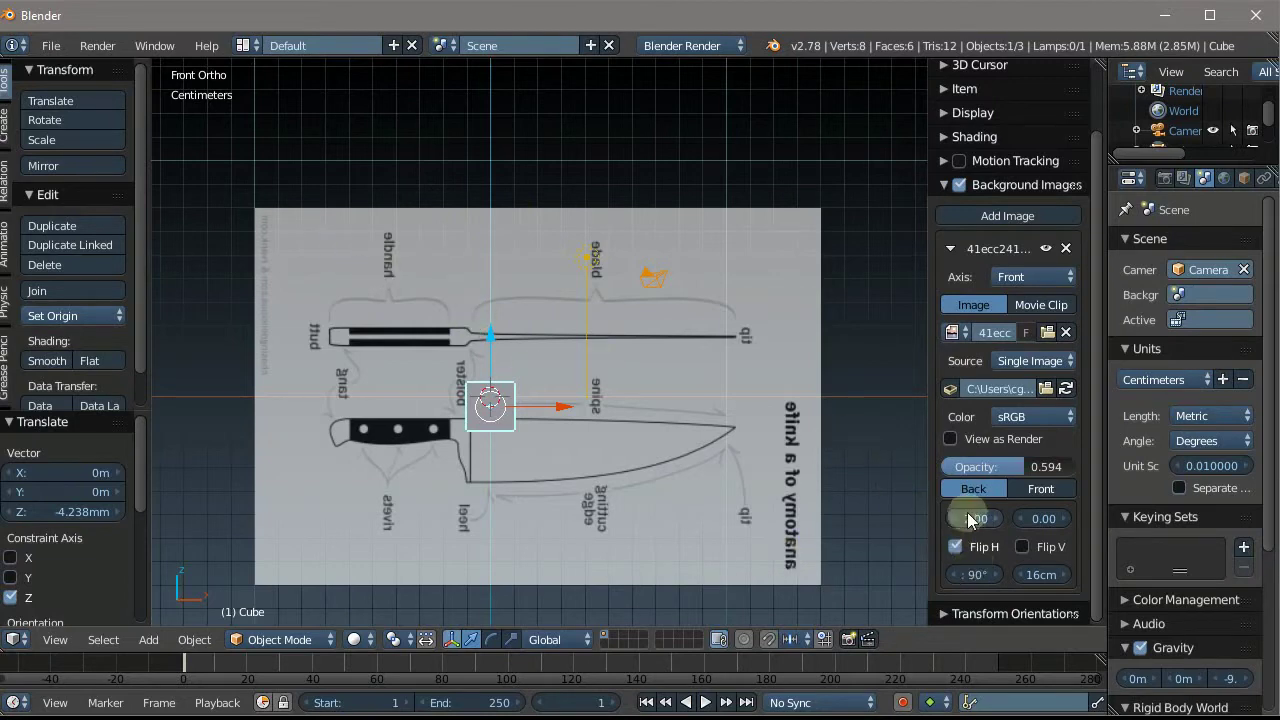
Set the blueprint's vertical offset to 0.90 so the knife heel lines up with the cube
left_click_drag(1032, 518, 1062, 522)
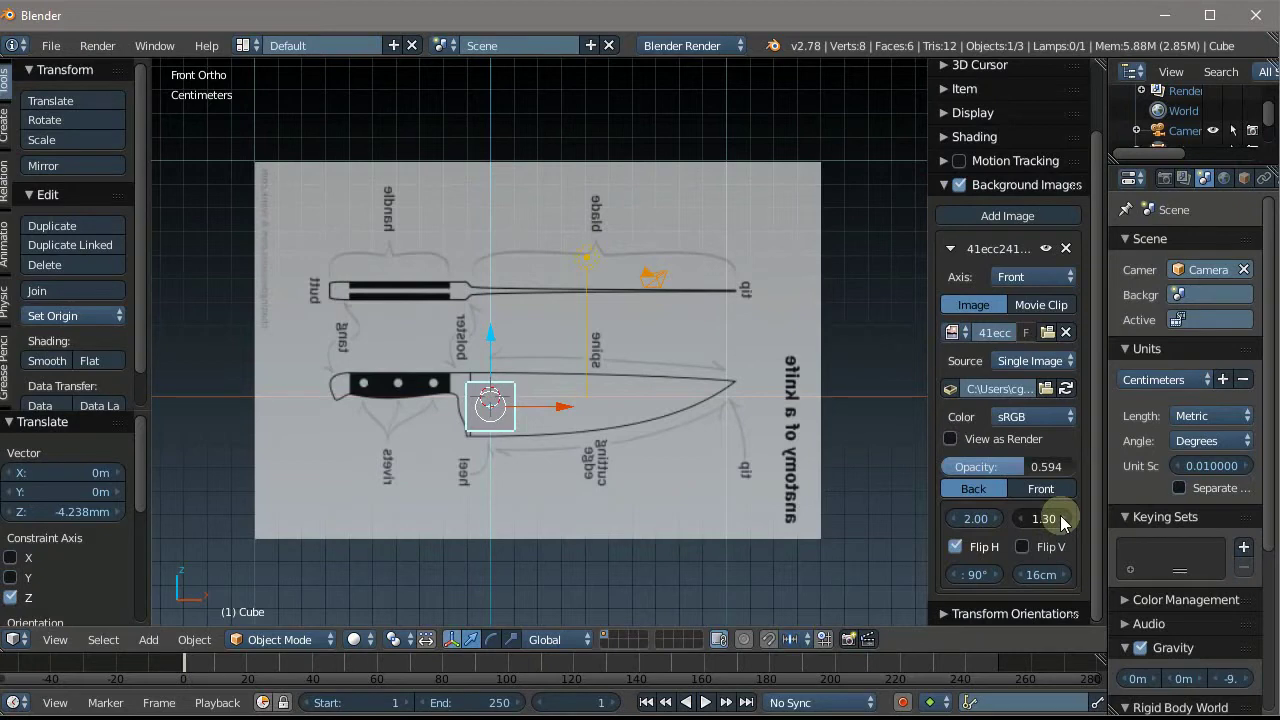
left_click_drag(1062, 522, 1064, 522)
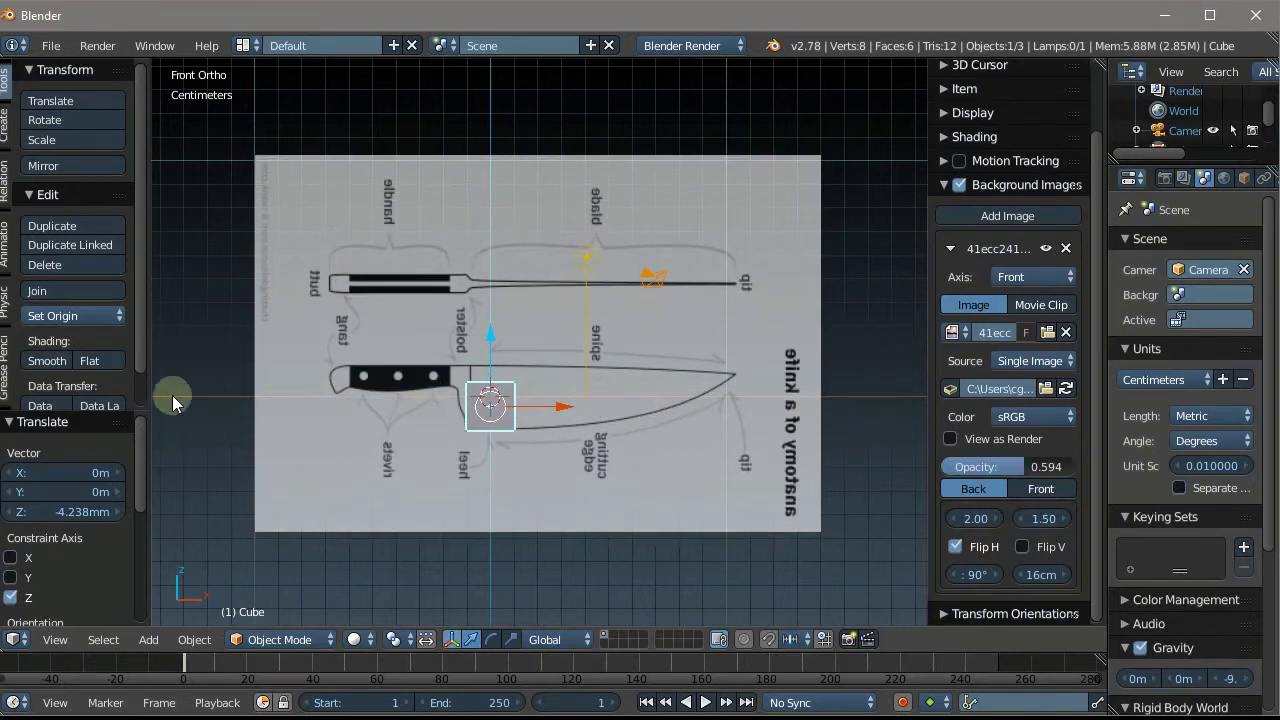
scroll(493, 405, "up", 2)
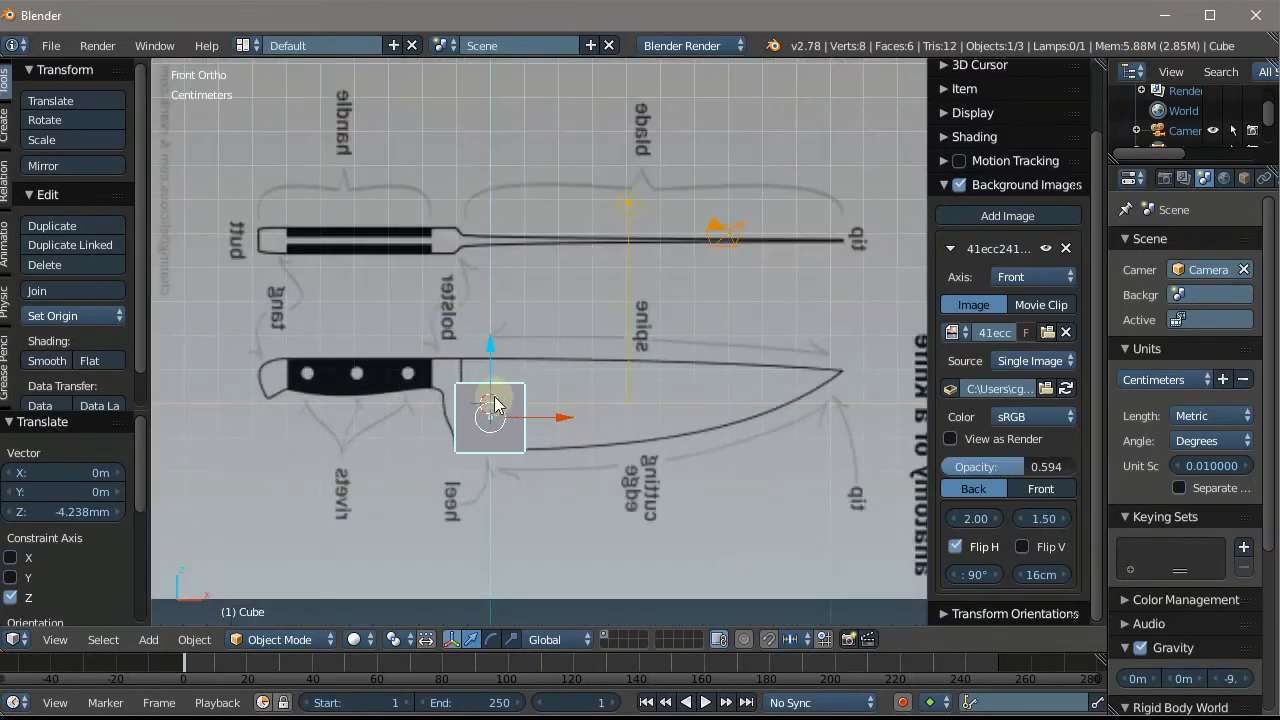
scroll(493, 405, "up", 1)
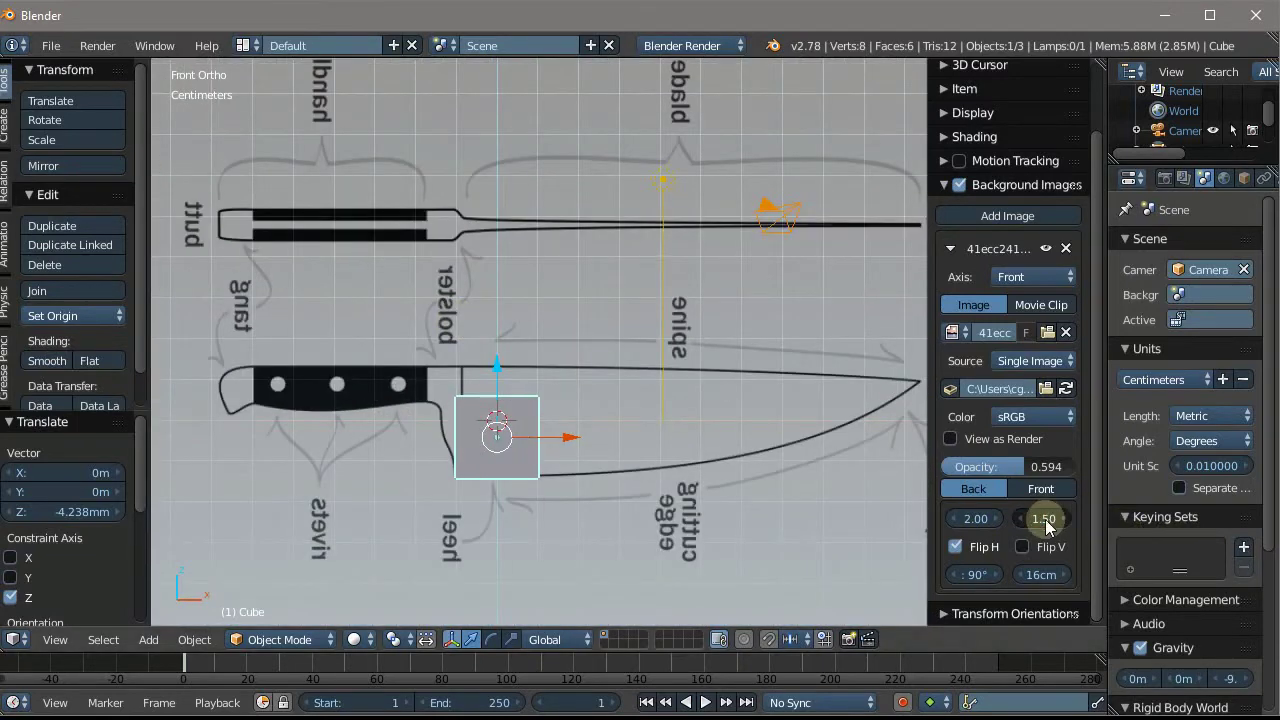
left_click_drag(1045, 519, 1032, 531)
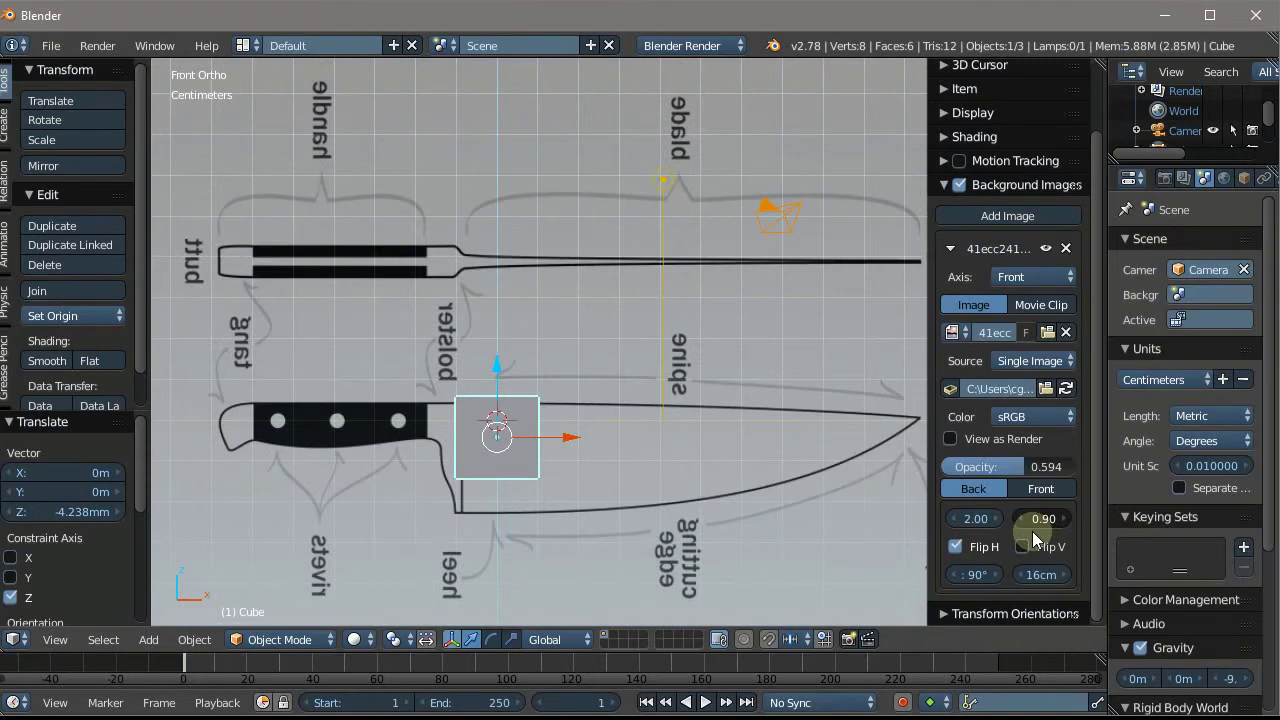
scroll(458, 222, "down", 3)
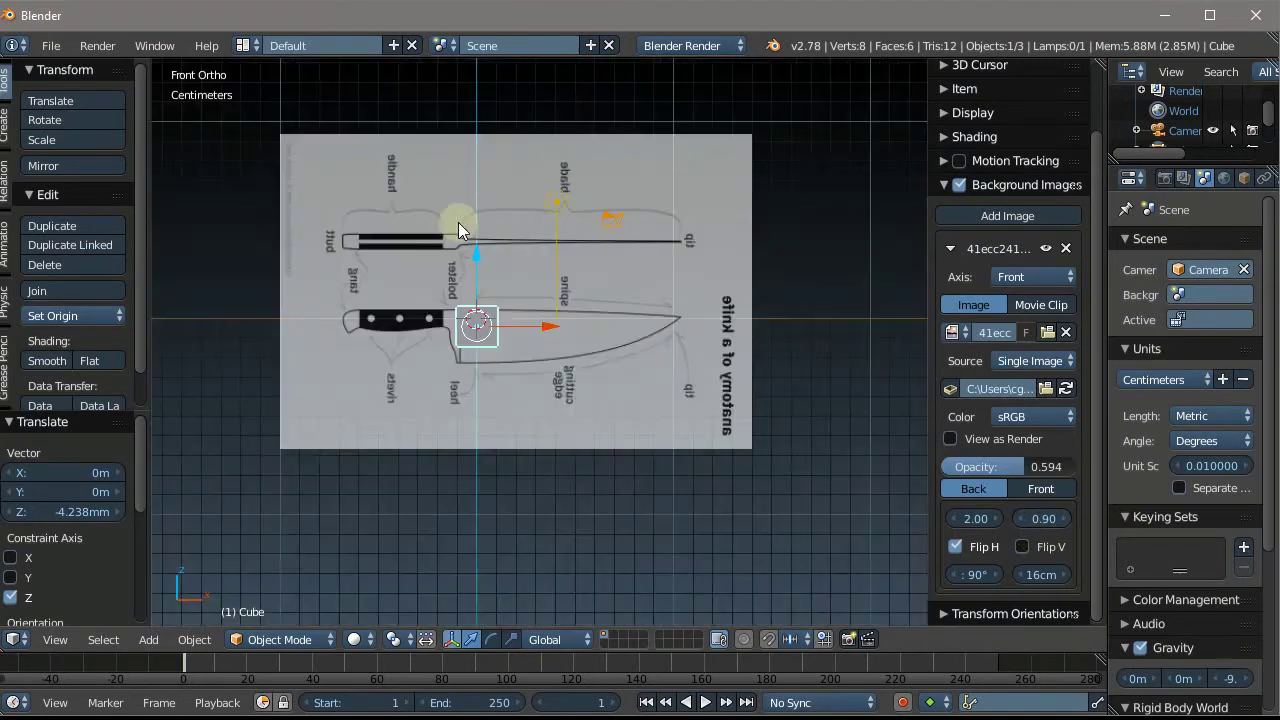
scroll(424, 166, "down", 5)
scroll(424, 166, "up", 2)
scroll(424, 166, "up", 2)
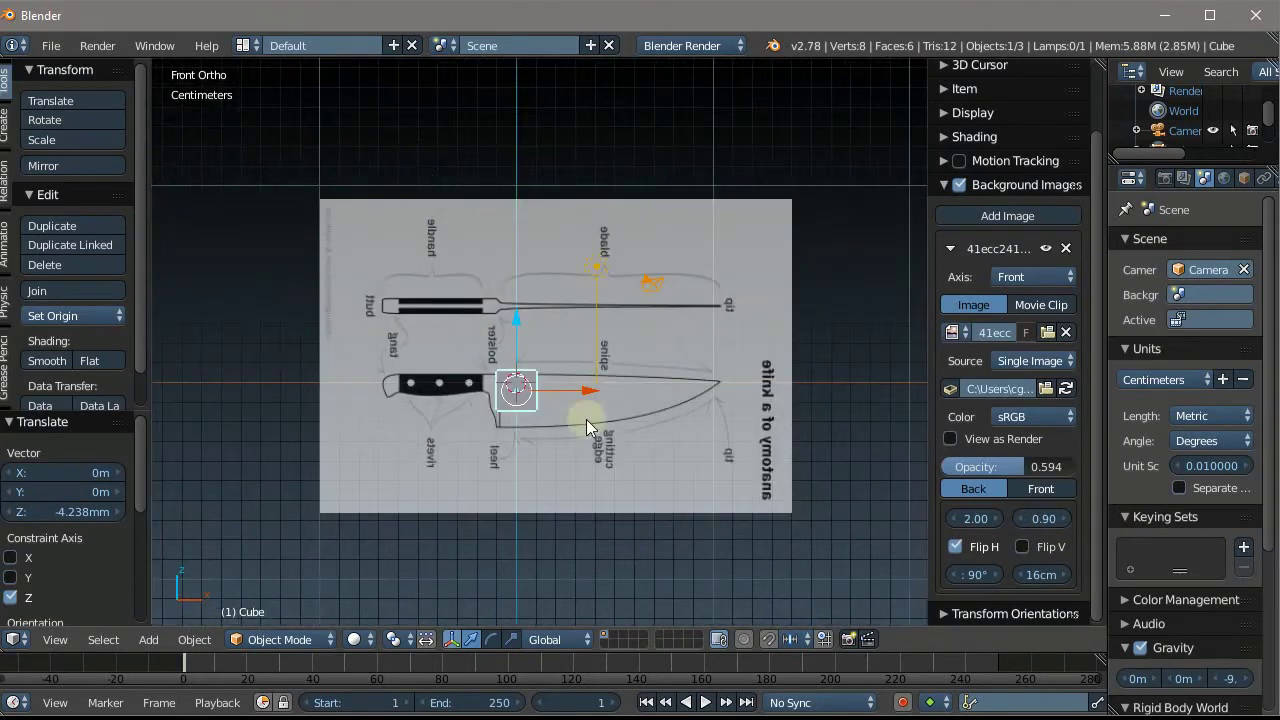
scroll(566, 402, "up", 1)
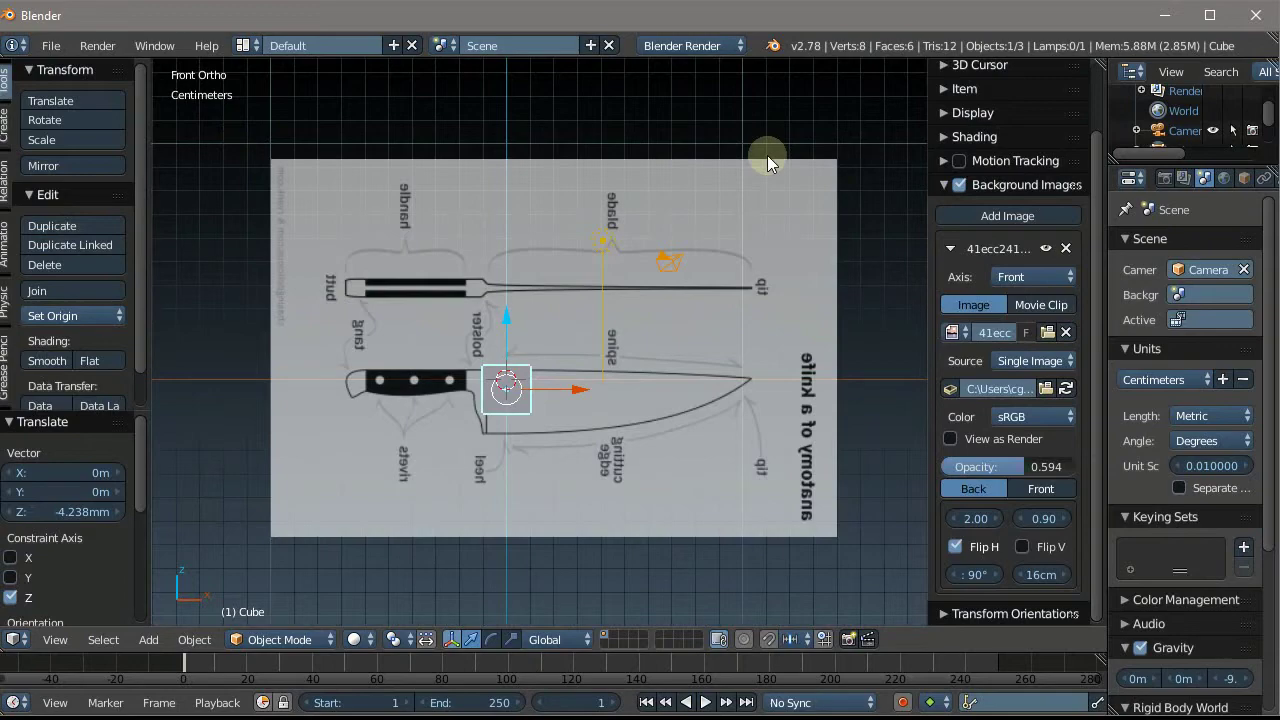
scroll(452, 382, "up", 1)
scroll(452, 382, "up", 1)
scroll(452, 382, "up", 1)
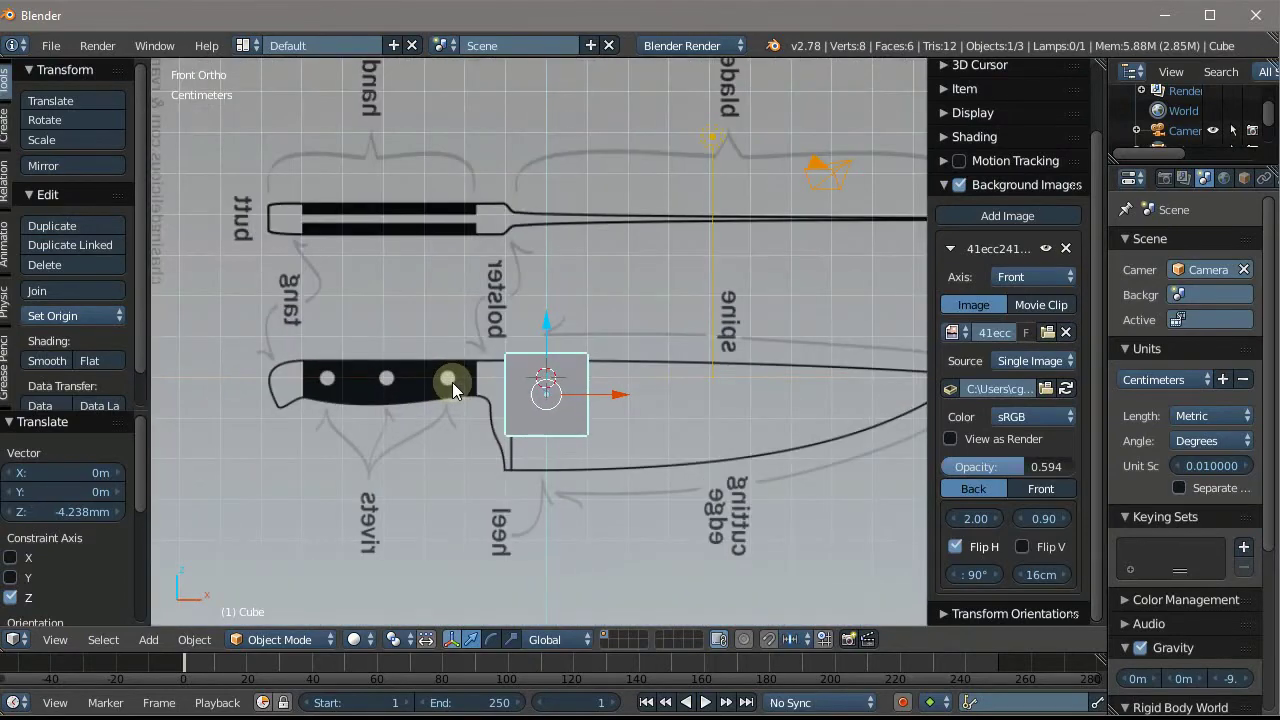
scroll(452, 382, "down", 3)
scroll(349, 402, "up", 1)
scroll(356, 388, "up", 1)
scroll(552, 375, "up", 1)
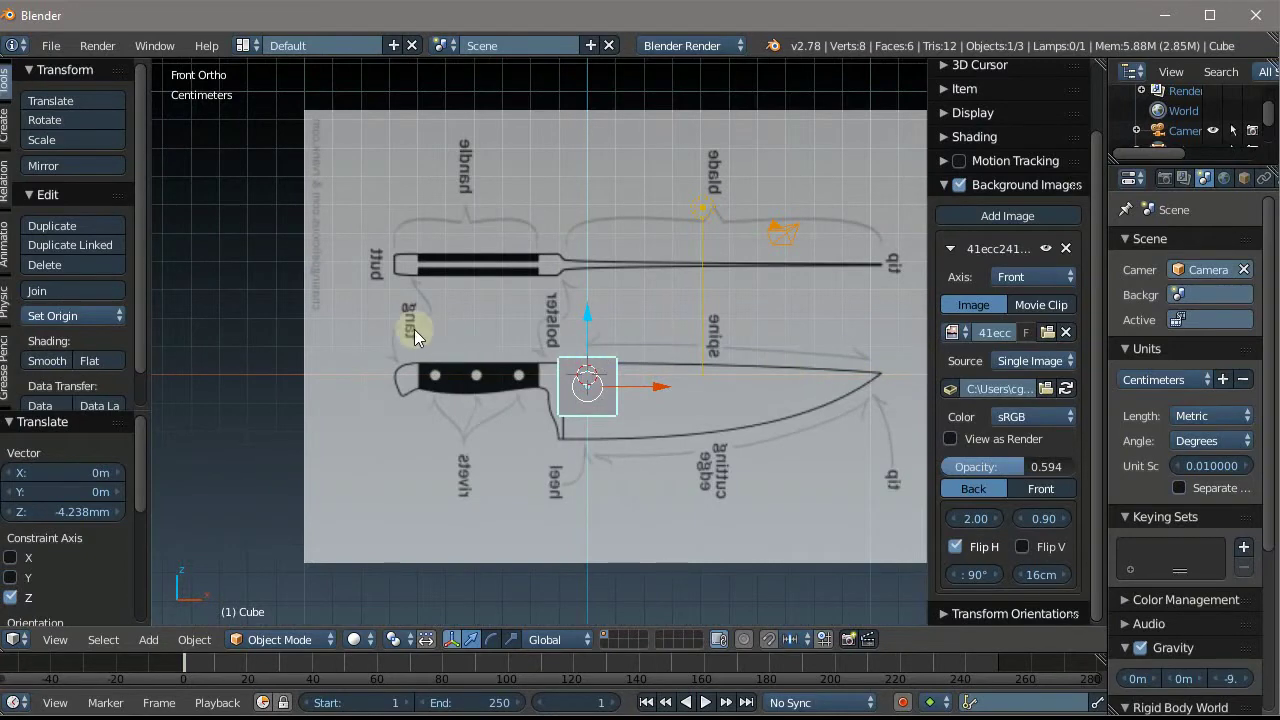
scroll(414, 329, "up", 2)
scroll(414, 329, "down", 1)
scroll(414, 329, "down", 4)
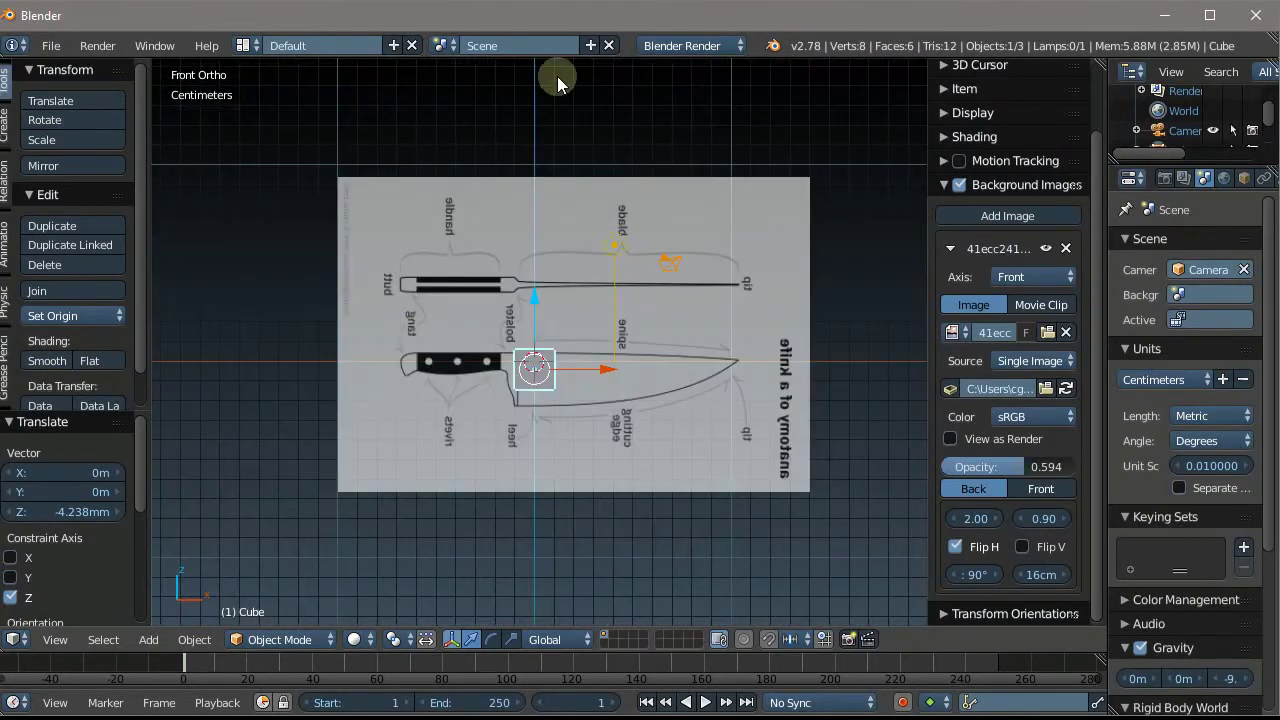
scroll(557, 76, "up", 3)
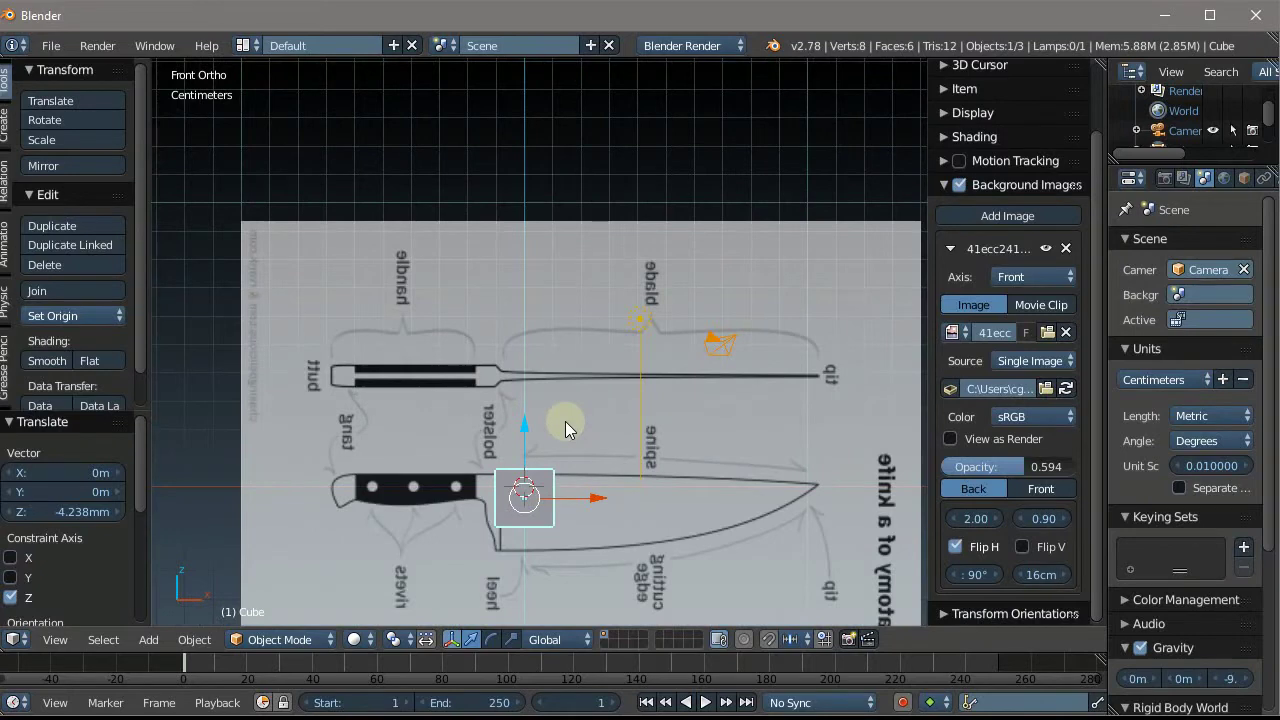
scroll(527, 287, "down", 3)
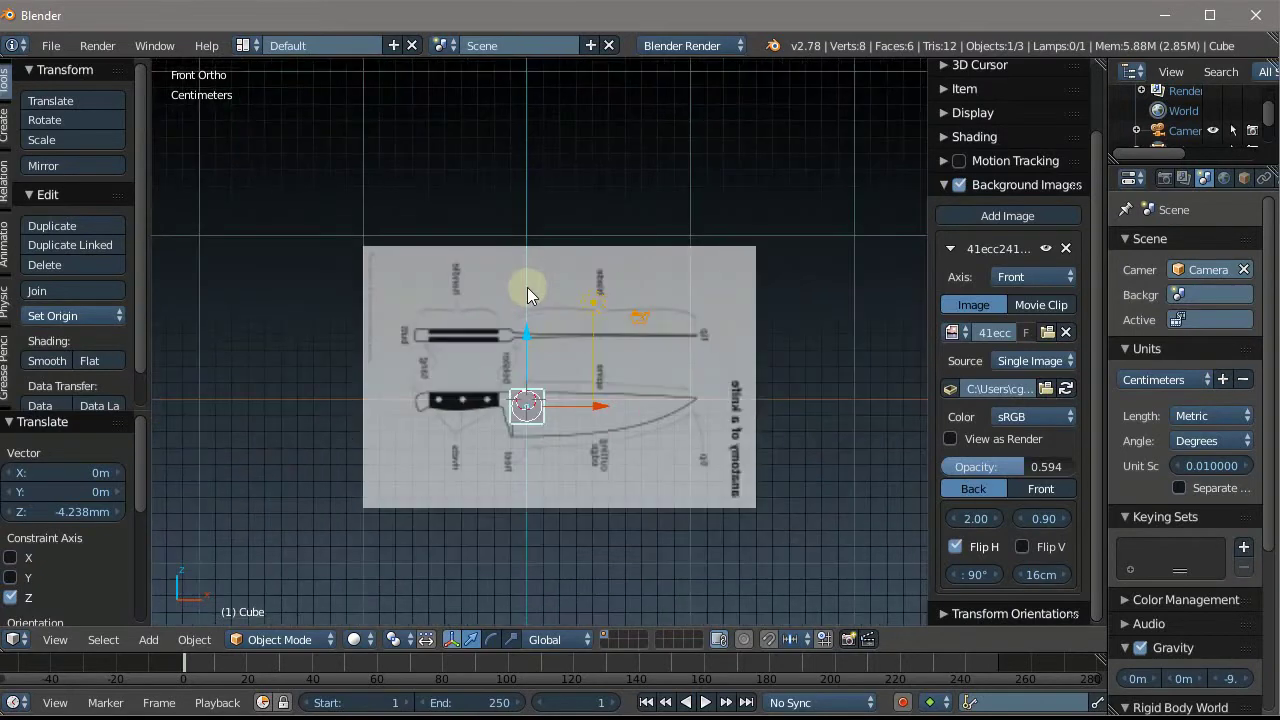
scroll(527, 290, "up", 3)
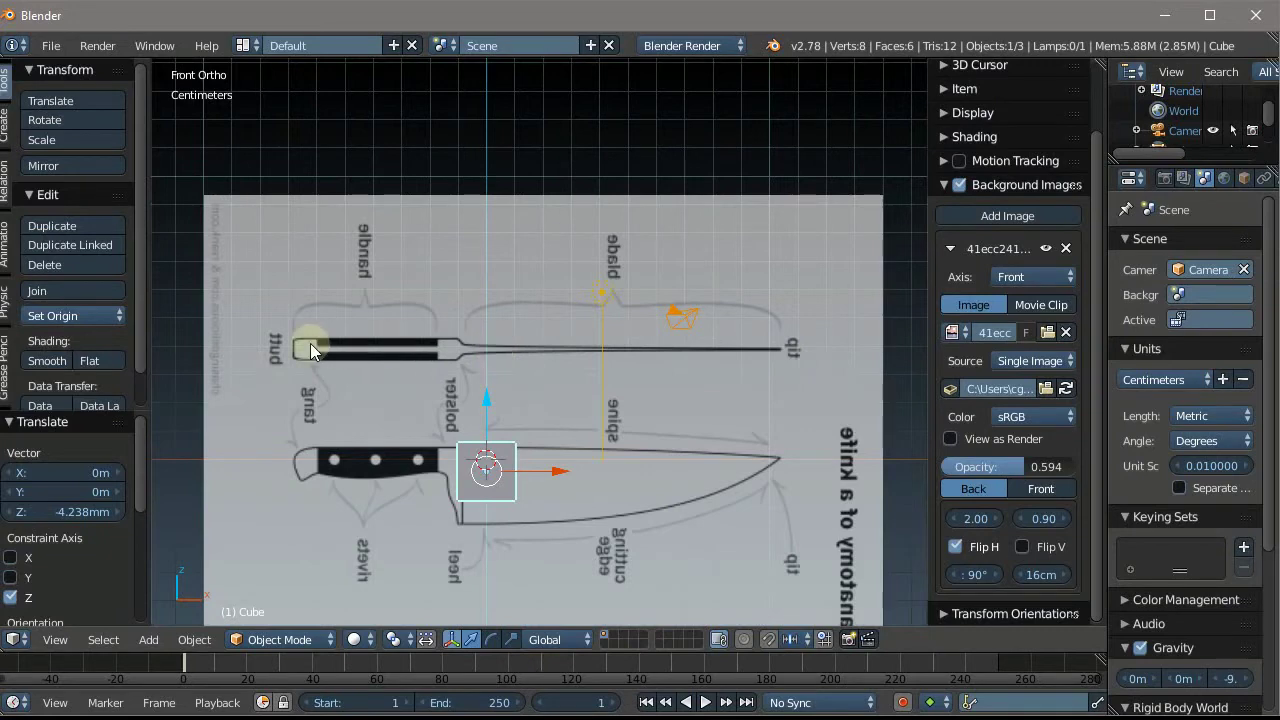
scroll(310, 343, "down", 5)
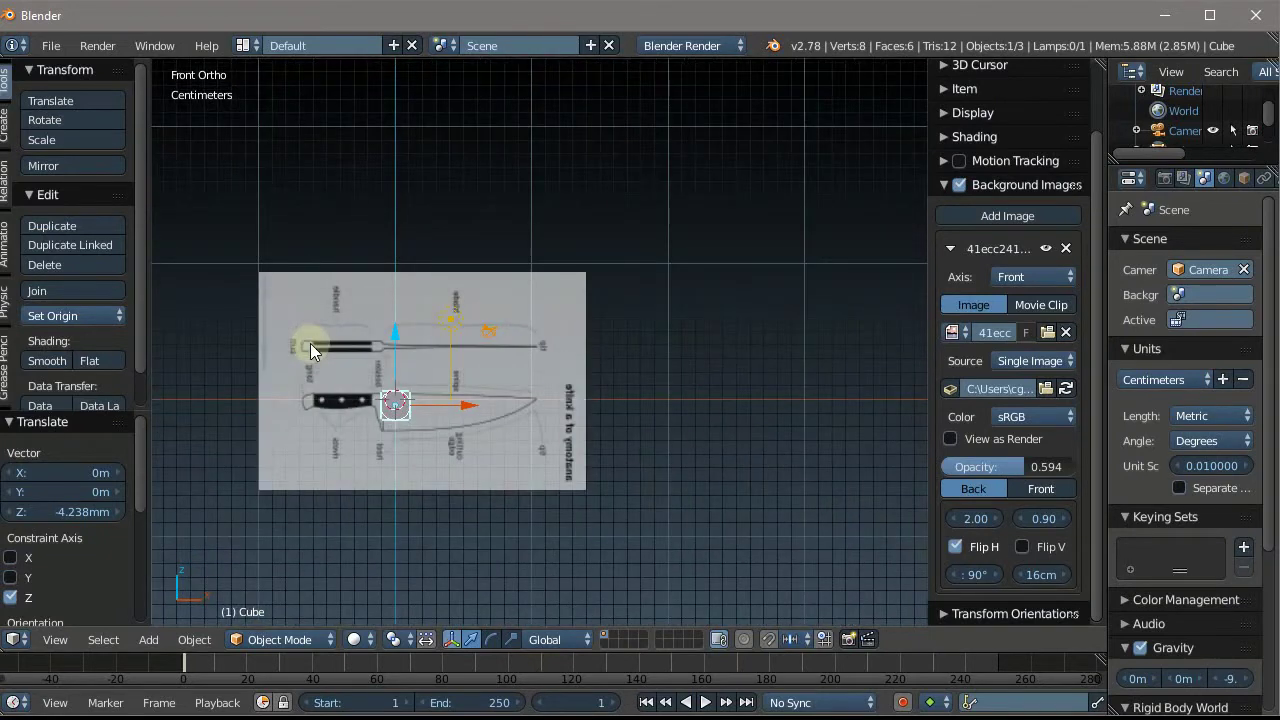
scroll(310, 343, "up", 5)
scroll(310, 343, "down", 1)
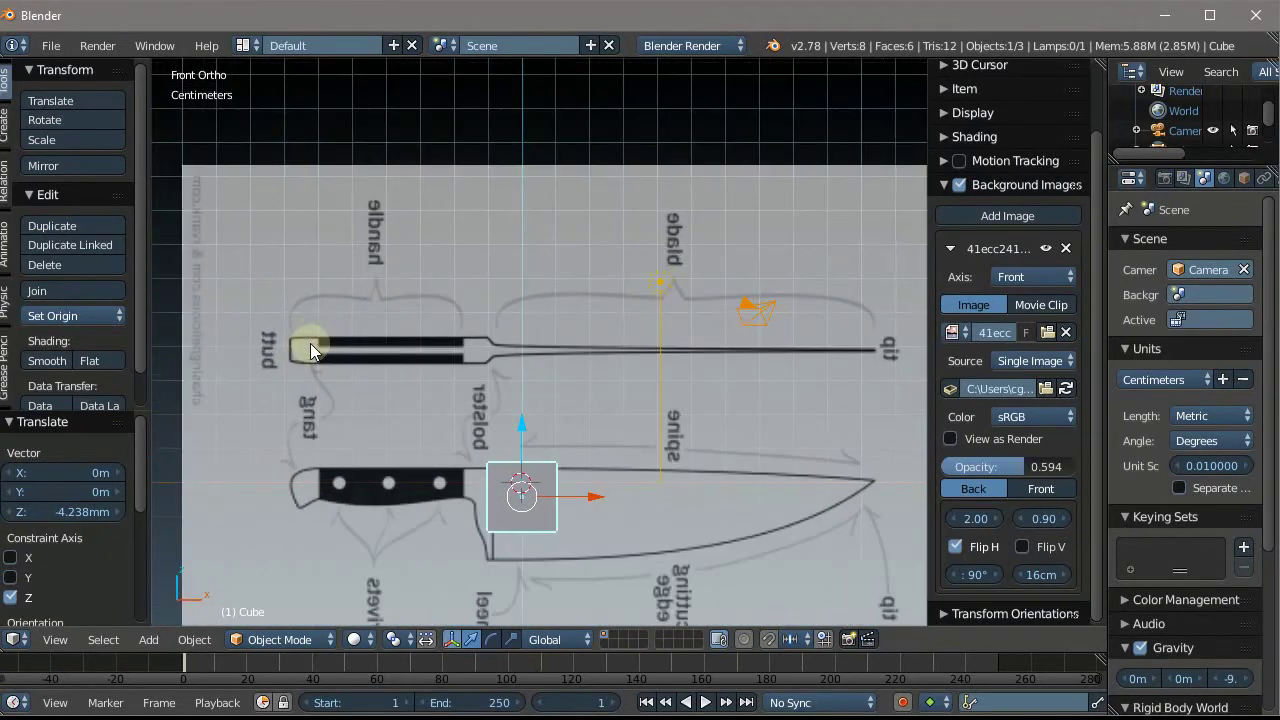
scroll(310, 343, "down", 1)
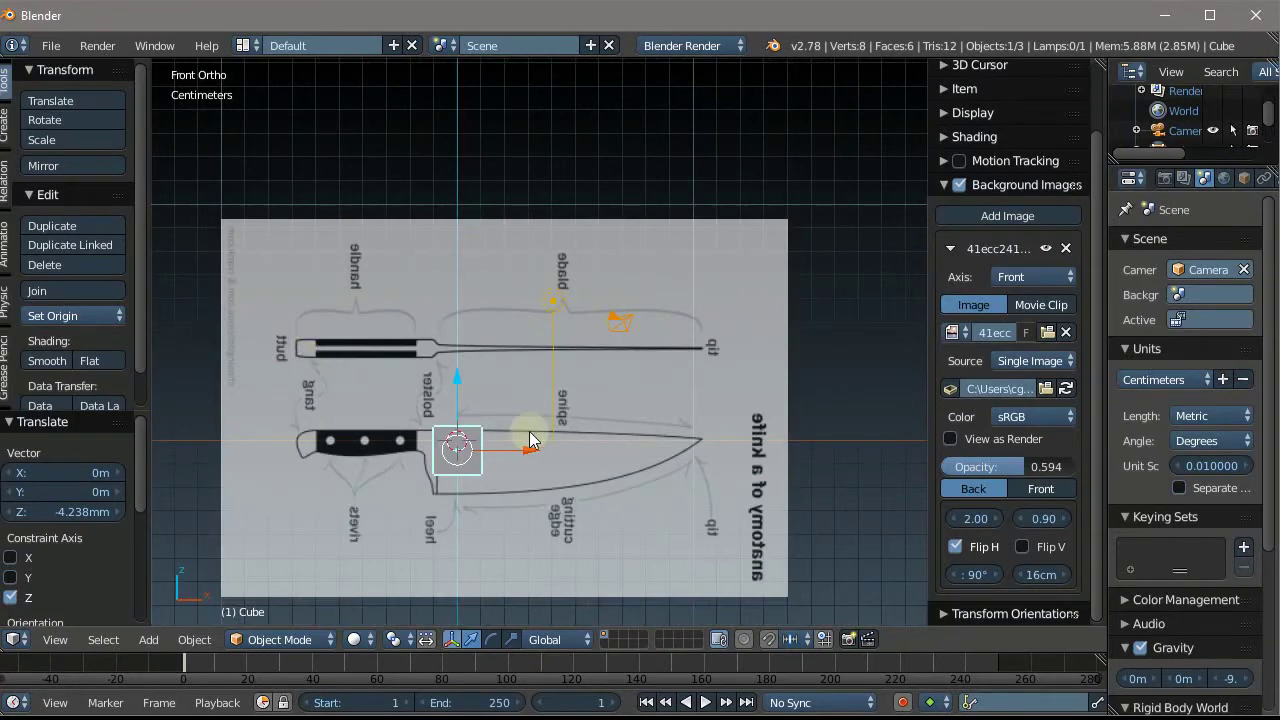
scroll(529, 431, "up", 1)
scroll(529, 431, "down", 3)
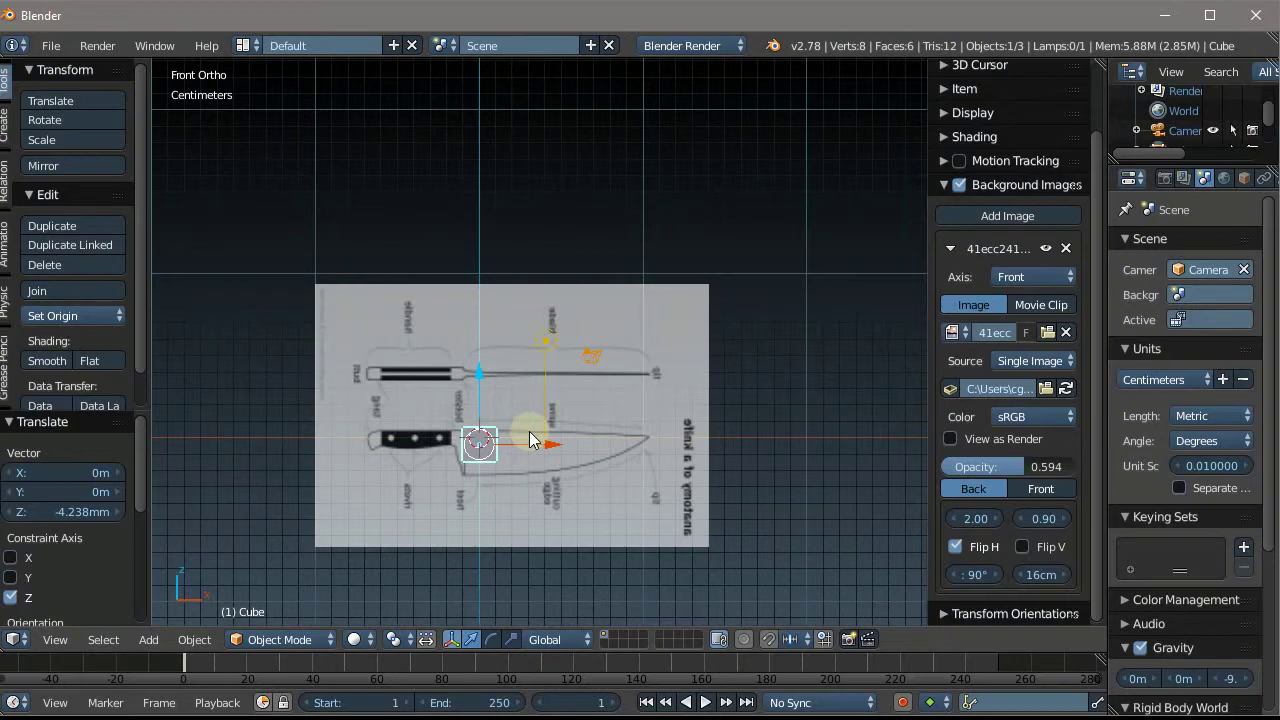
Switch the viewport to Top view and collapse the knife background image's settings
key("KP_7")
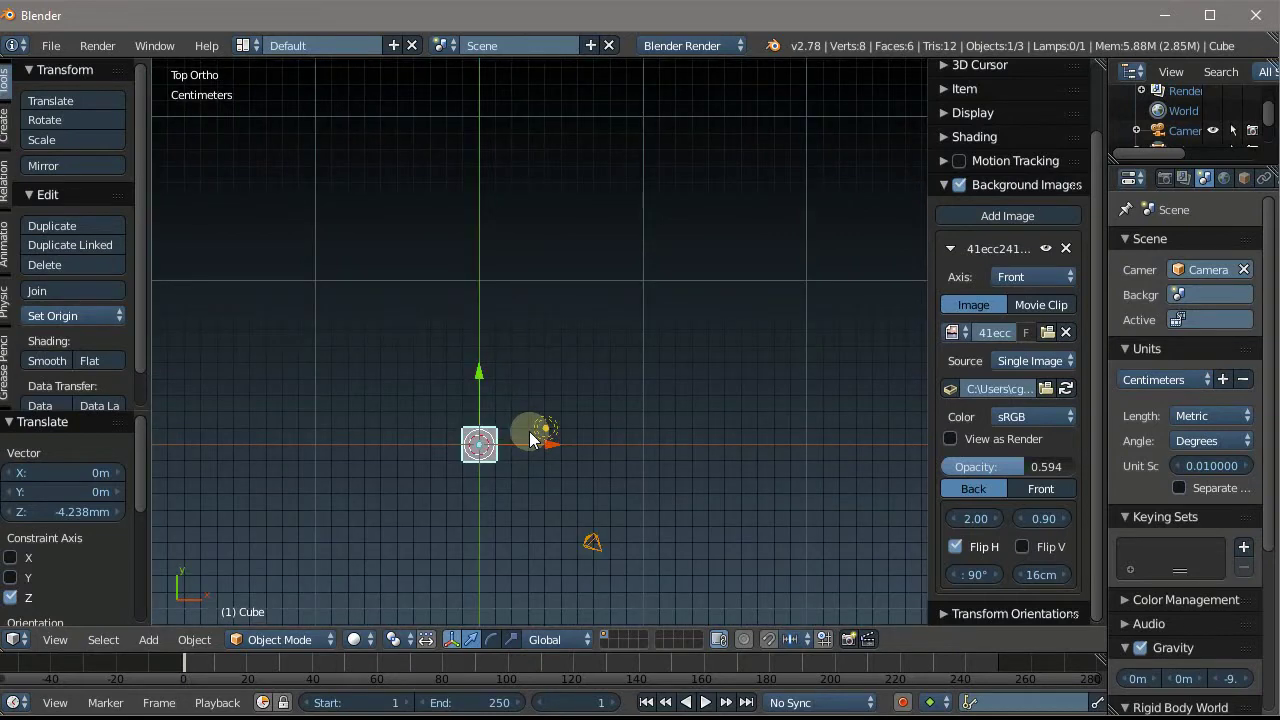
key("KP_1")
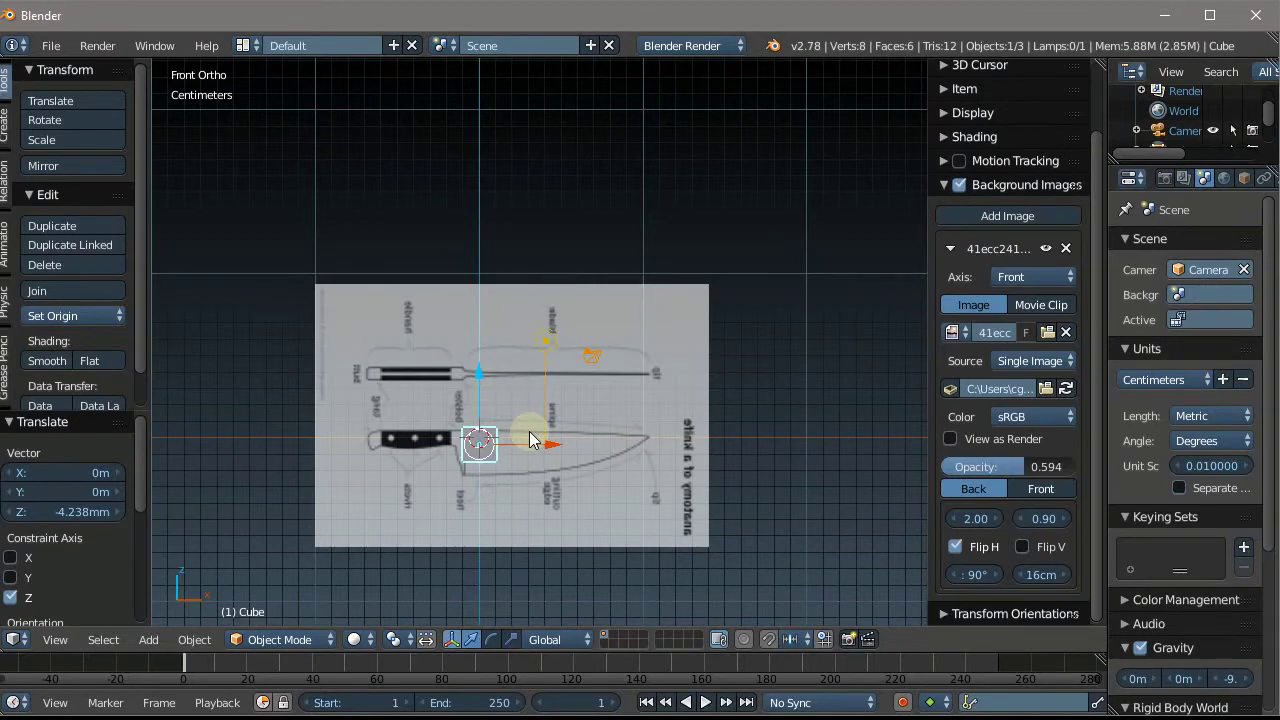
key("KP_7")
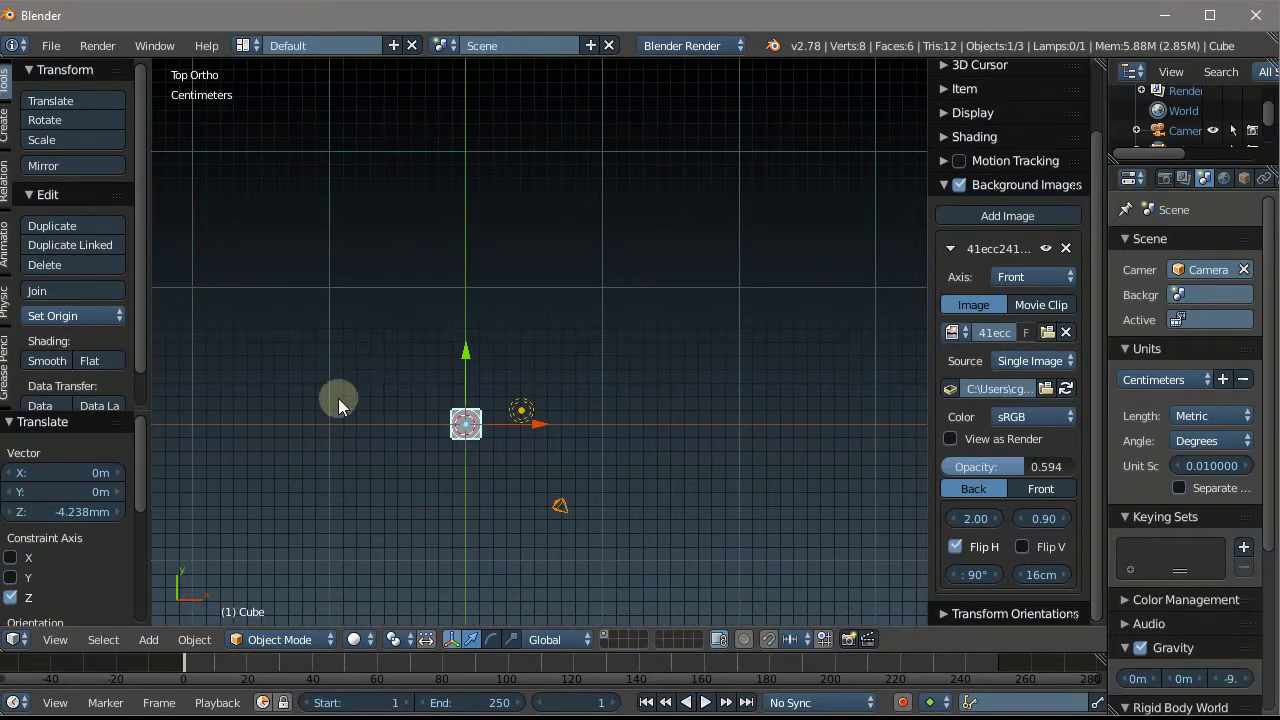
scroll(339, 430, "up", 1)
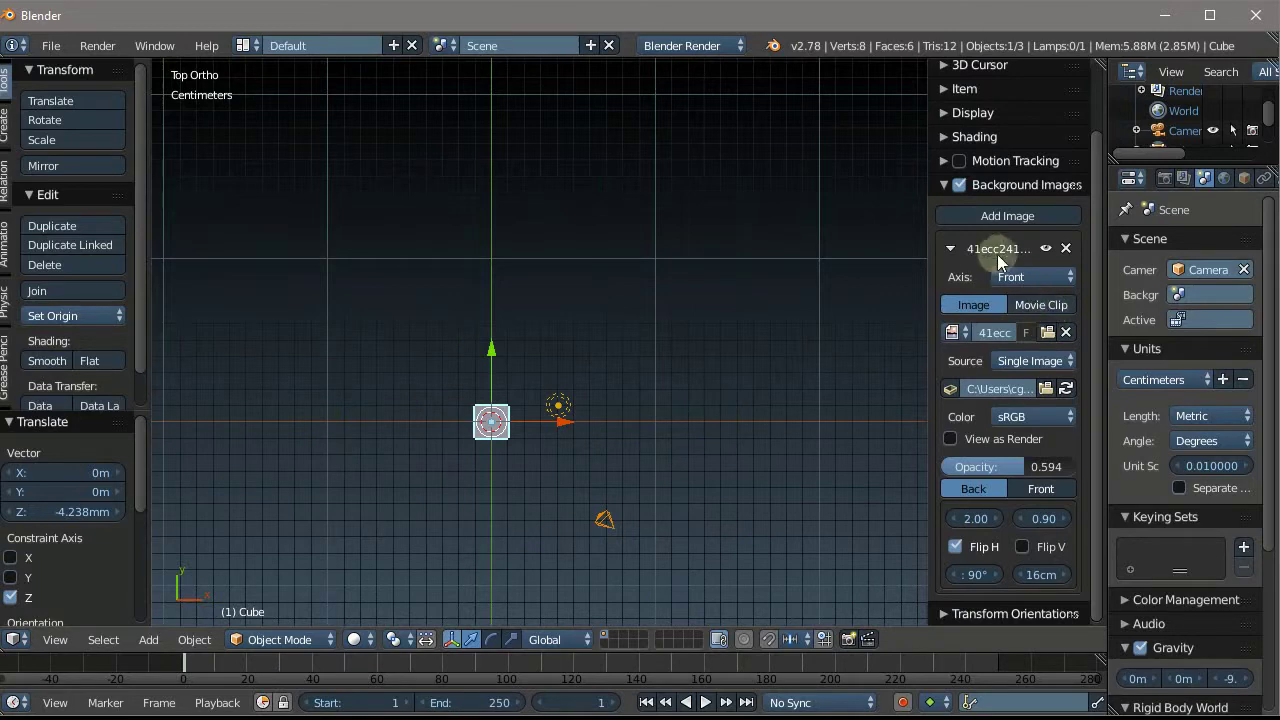
left_click(951, 249)
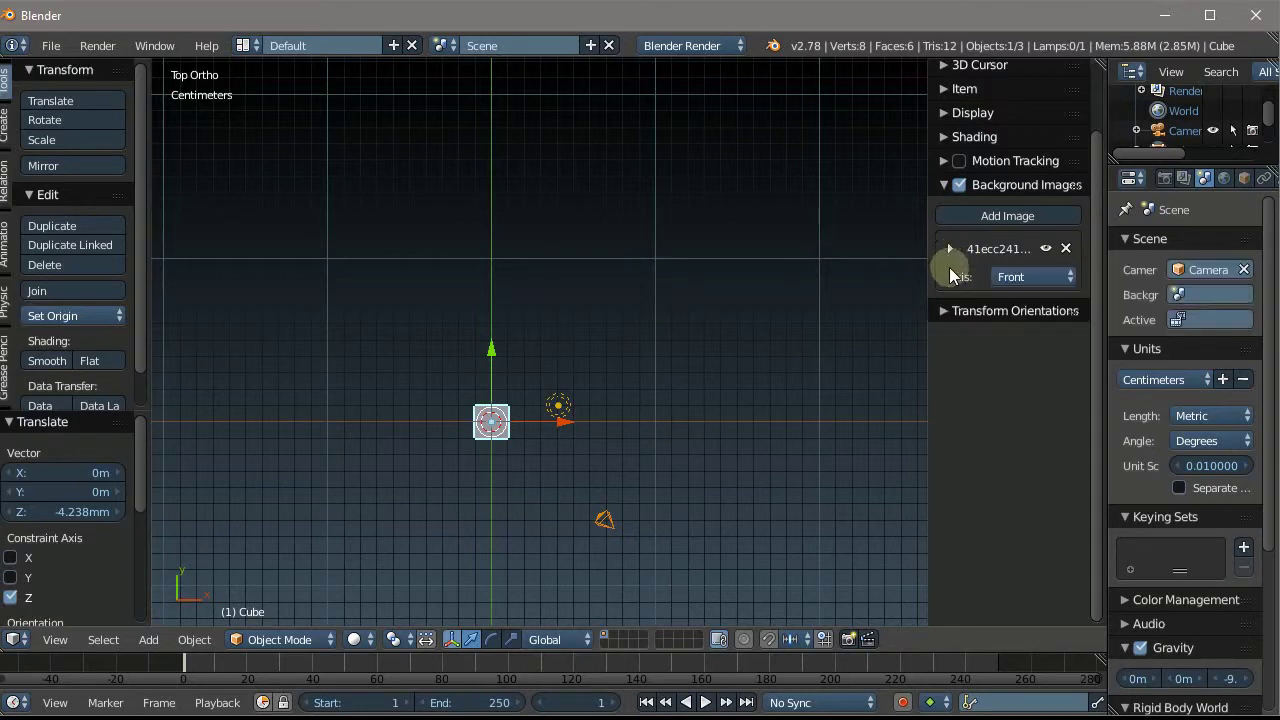
left_click(951, 248)
Add a second background image slot shown only in Top view
left_click(952, 250)
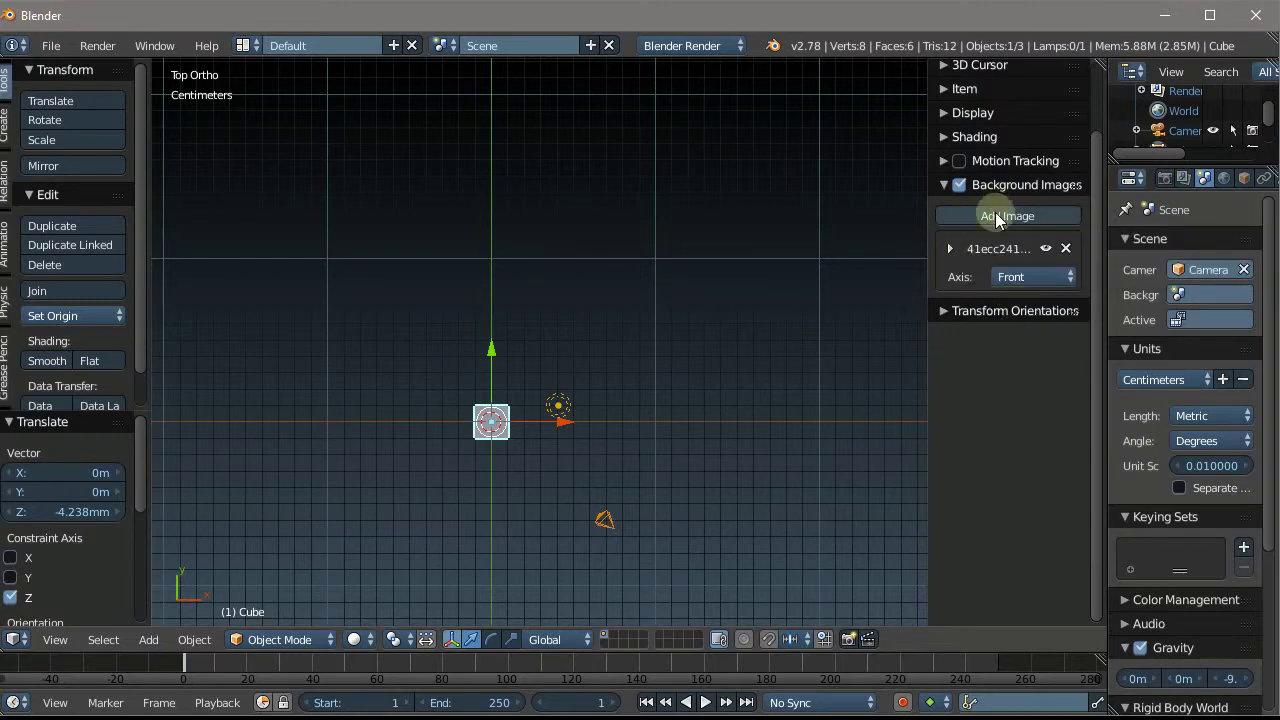
left_click(992, 216)
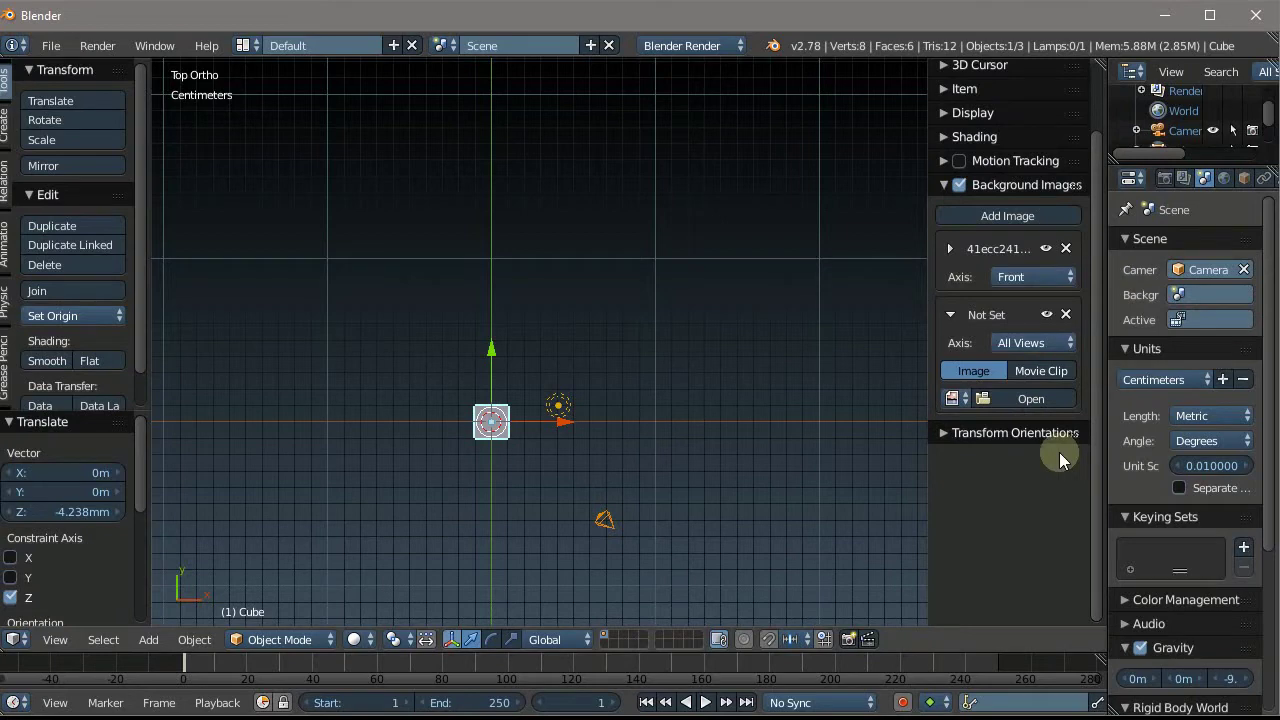
left_click(1010, 345)
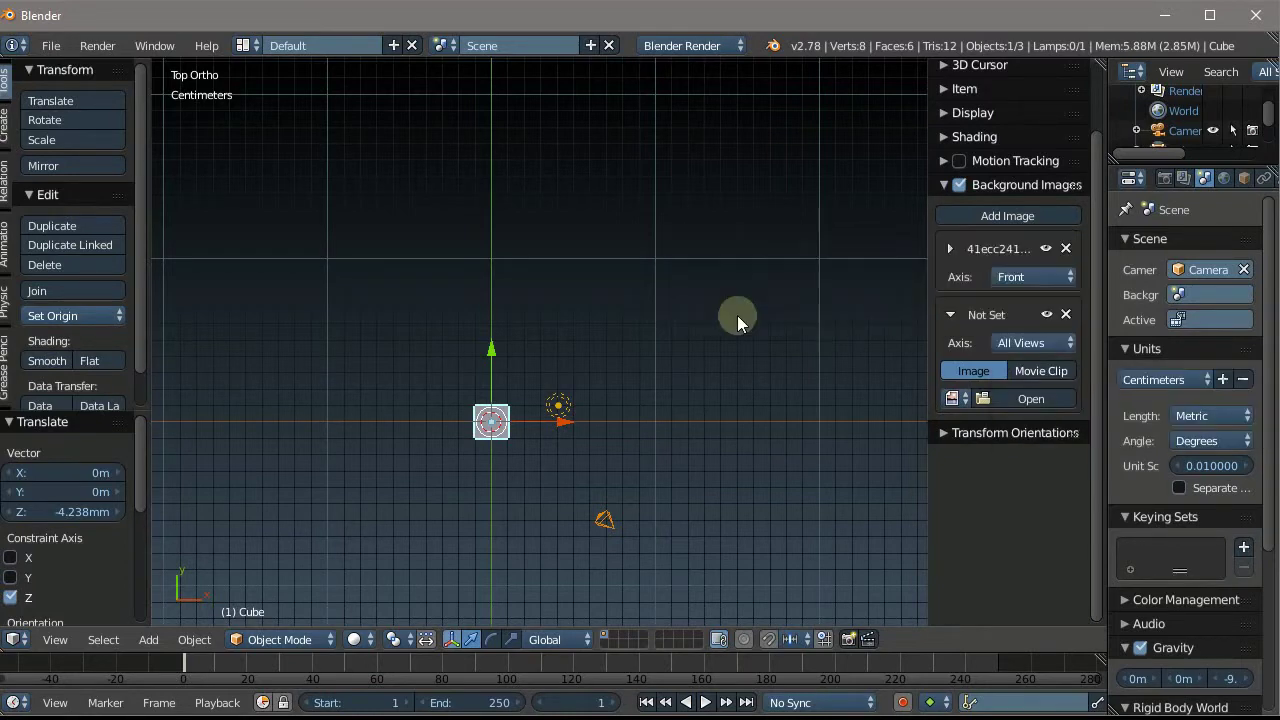
left_click(1055, 340)
left_click(913, 318)
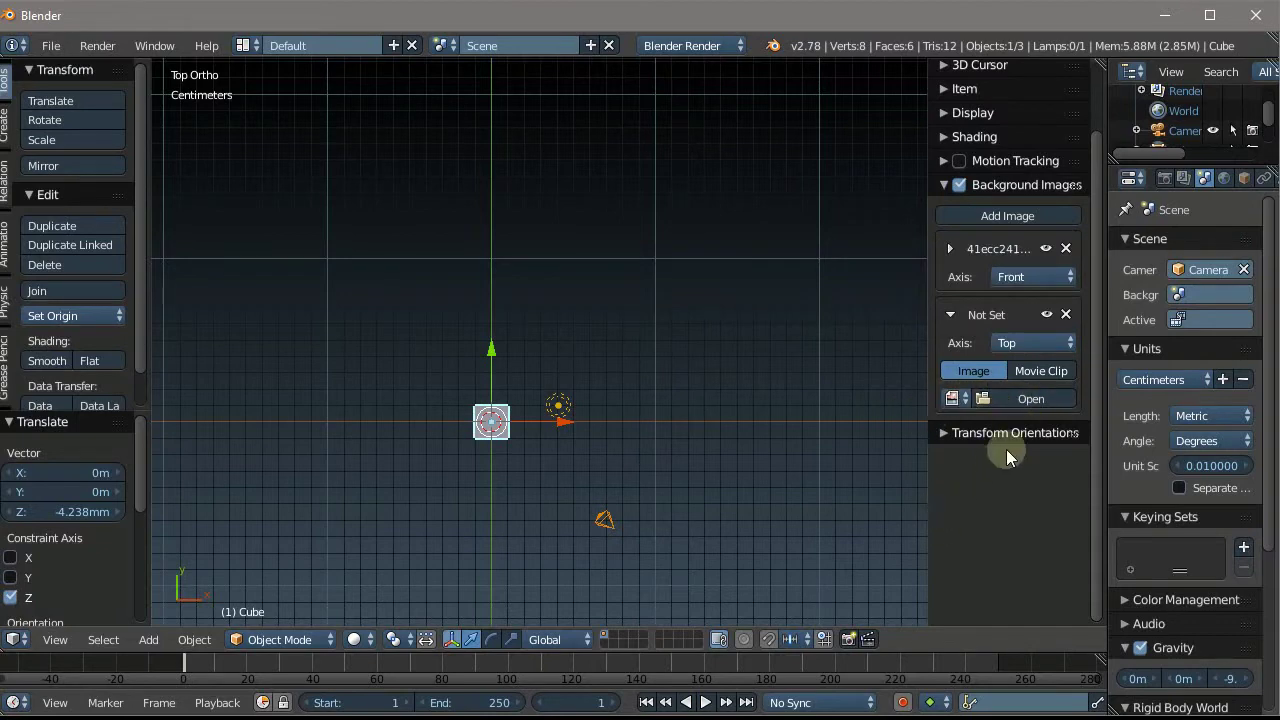
Load the knife blueprint PNG from the Desktop into the new background slot
left_click(1010, 399)
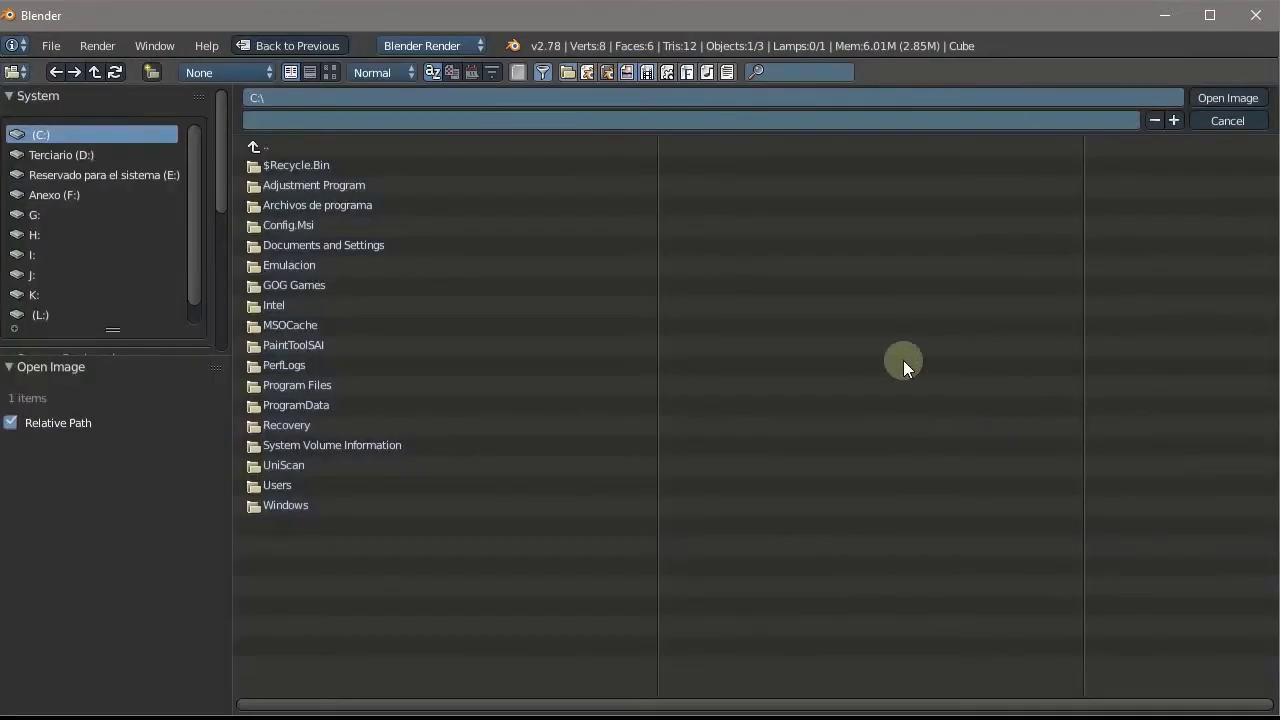
left_click(290, 484)
left_click(305, 166)
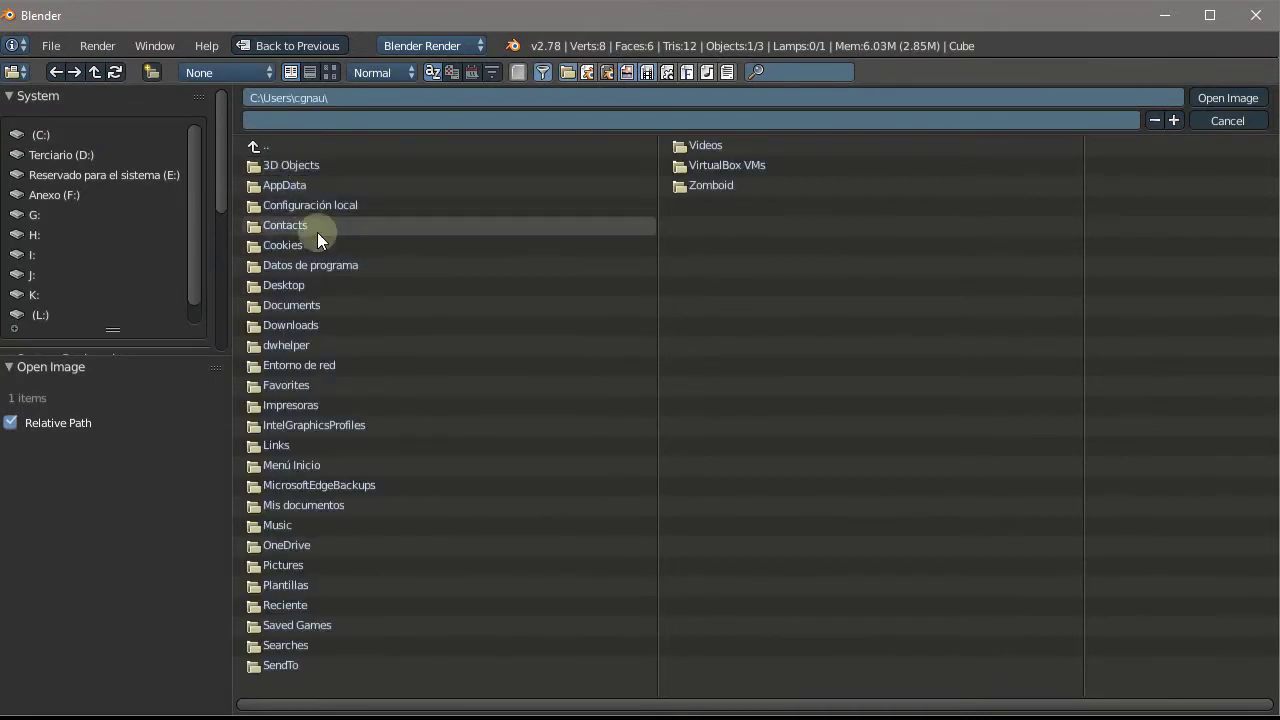
left_click(328, 287)
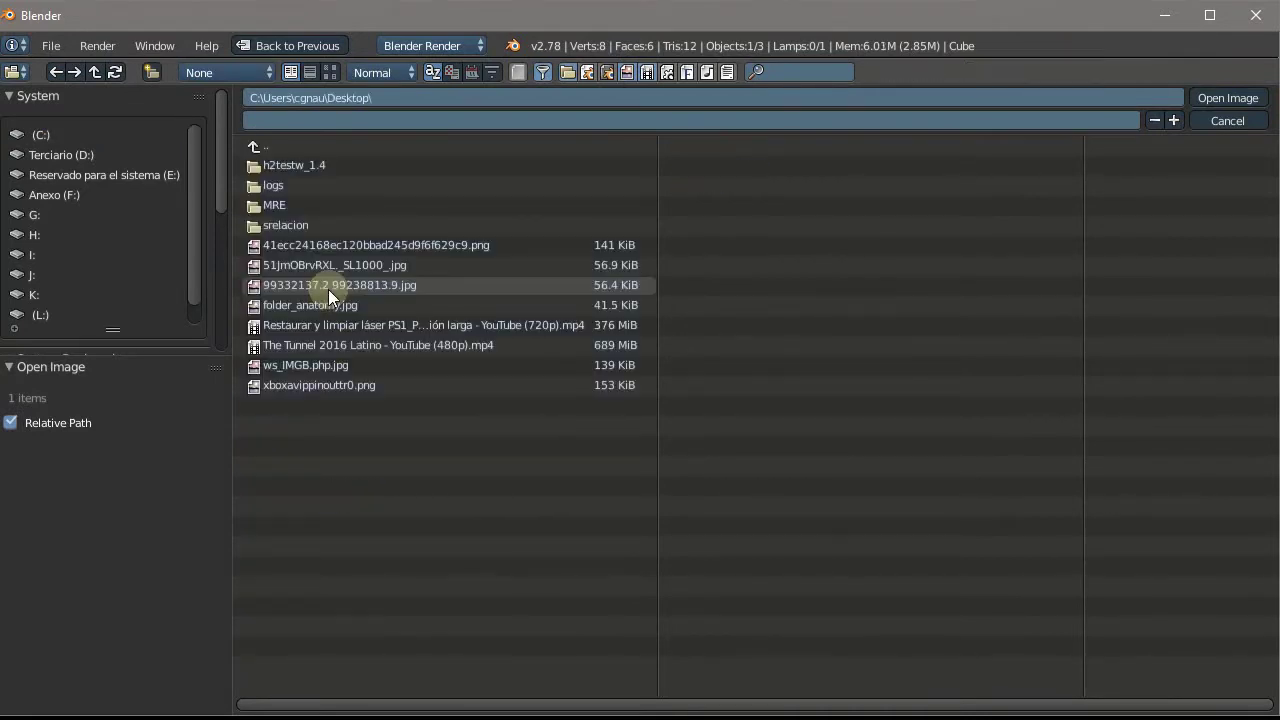
double_click(352, 248)
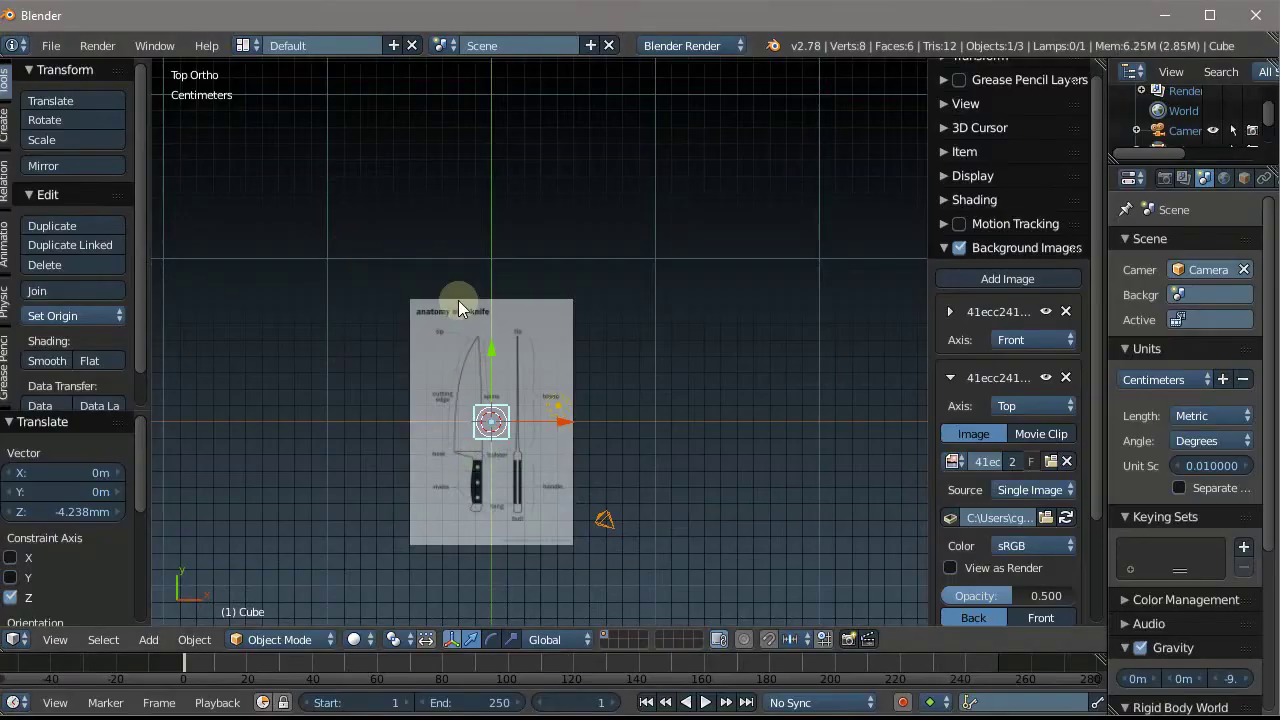
Flip the Top background image horizontally and rotate it 90°
scroll(464, 458, "up", 6)
scroll(447, 385, "down", 7)
scroll(449, 380, "up", 2)
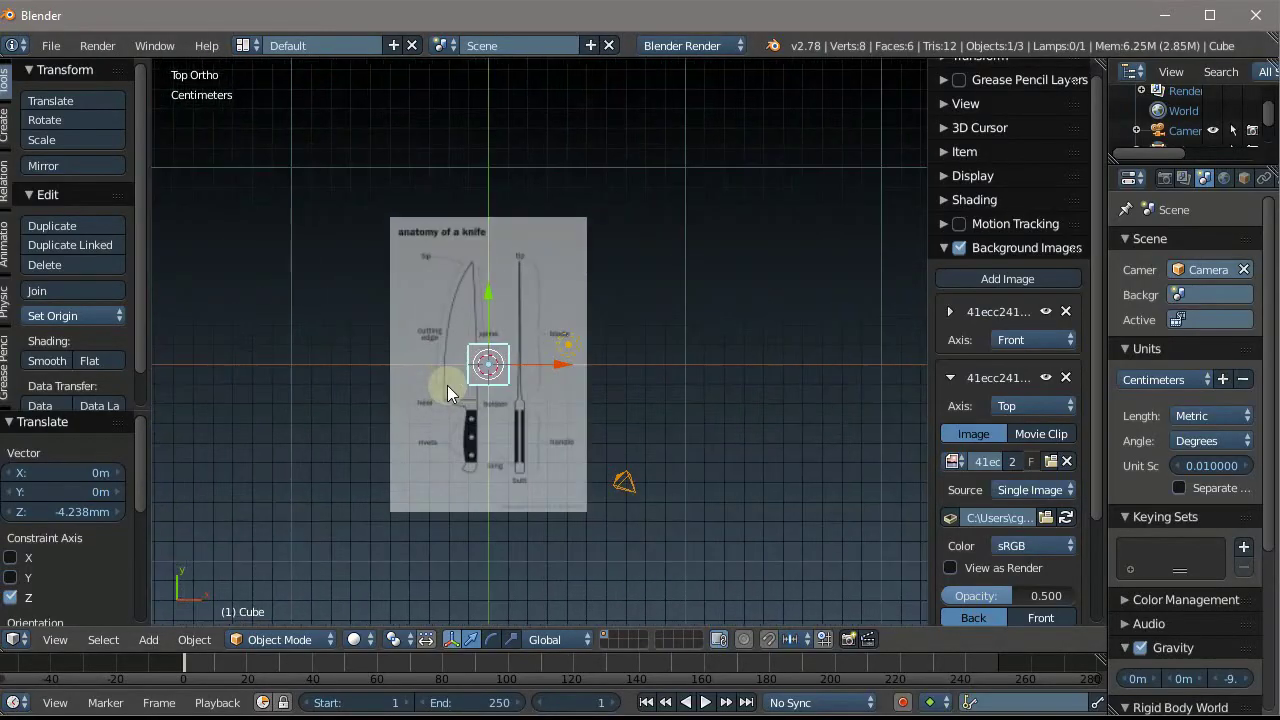
scroll(510, 366, "up", 1)
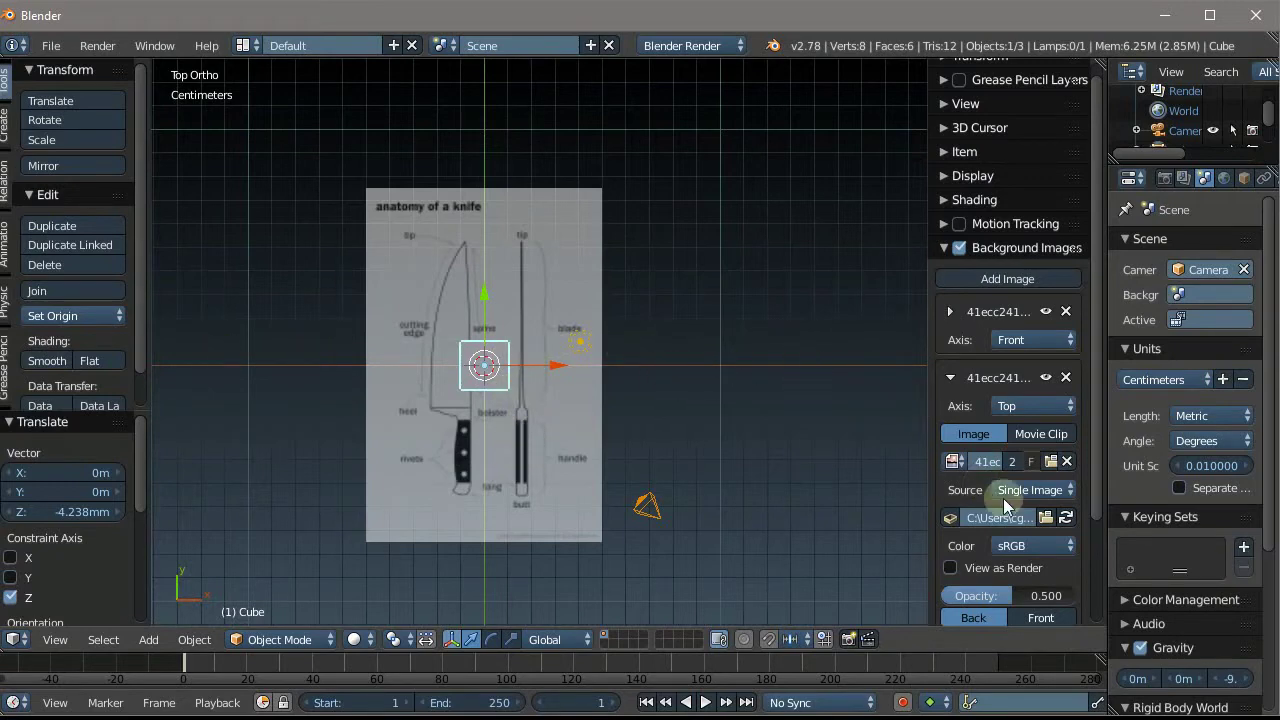
scroll(1005, 505, "down", 5)
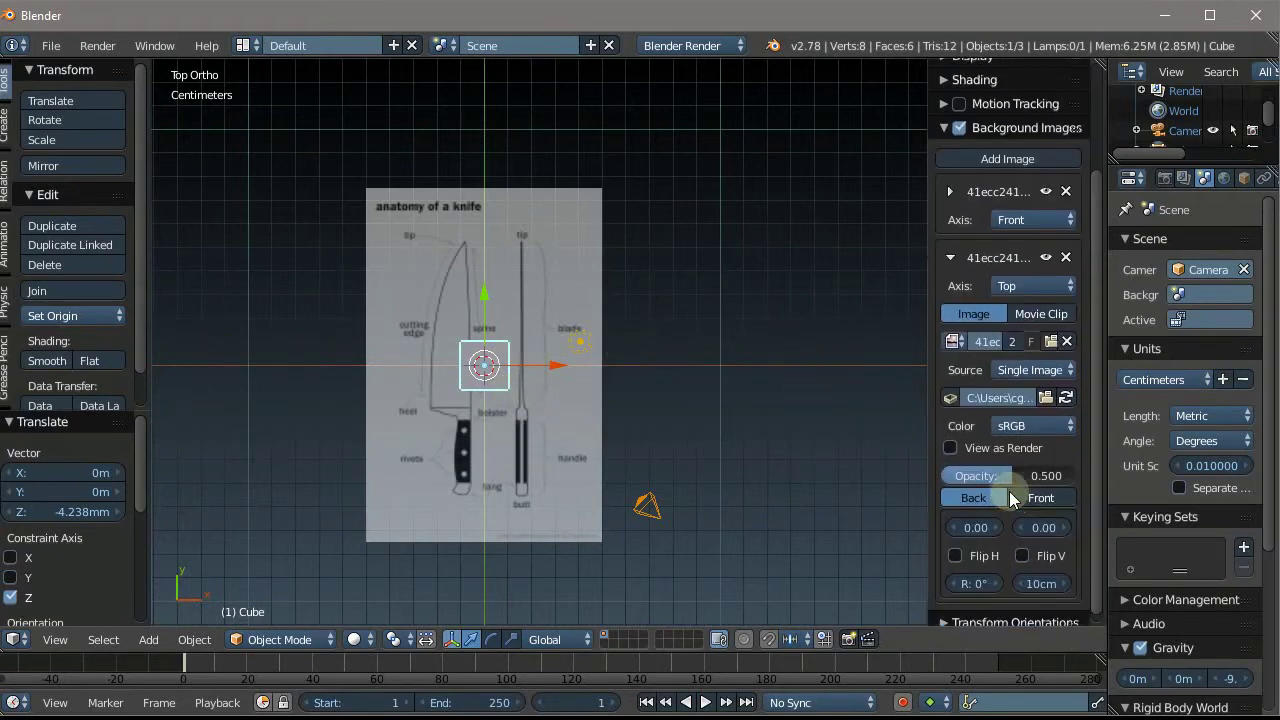
left_click(956, 547)
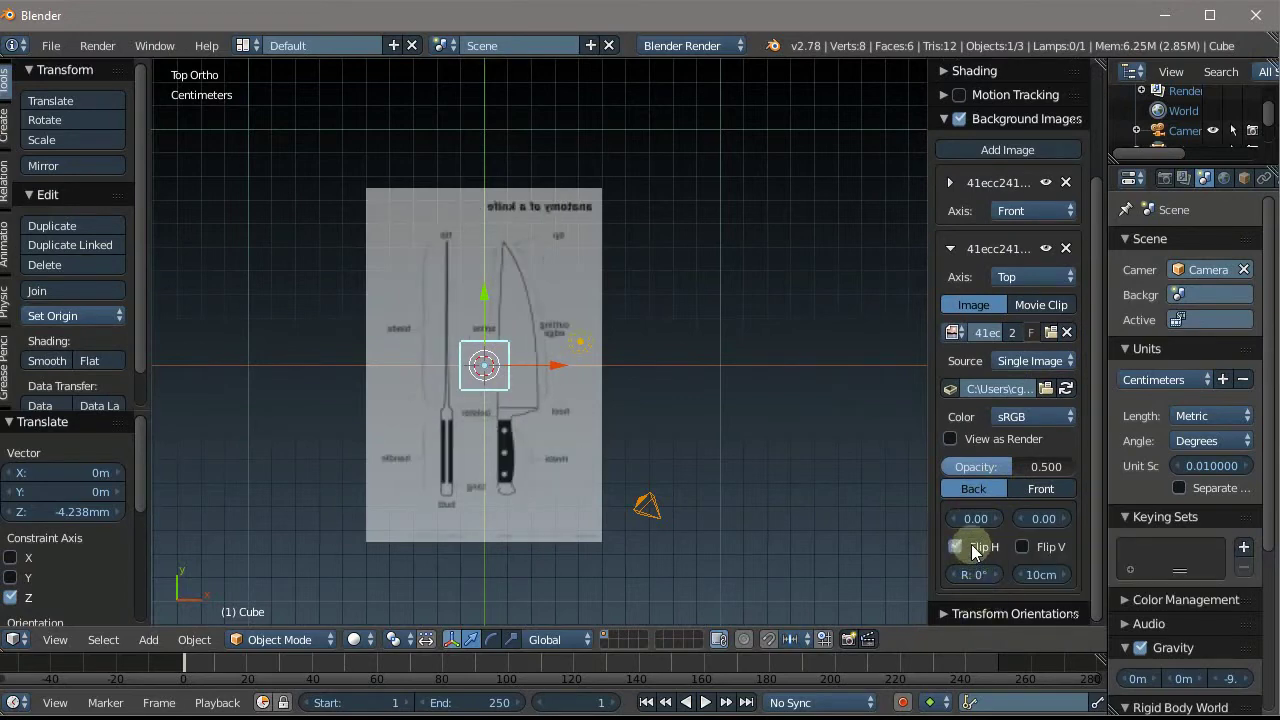
left_click(970, 577)
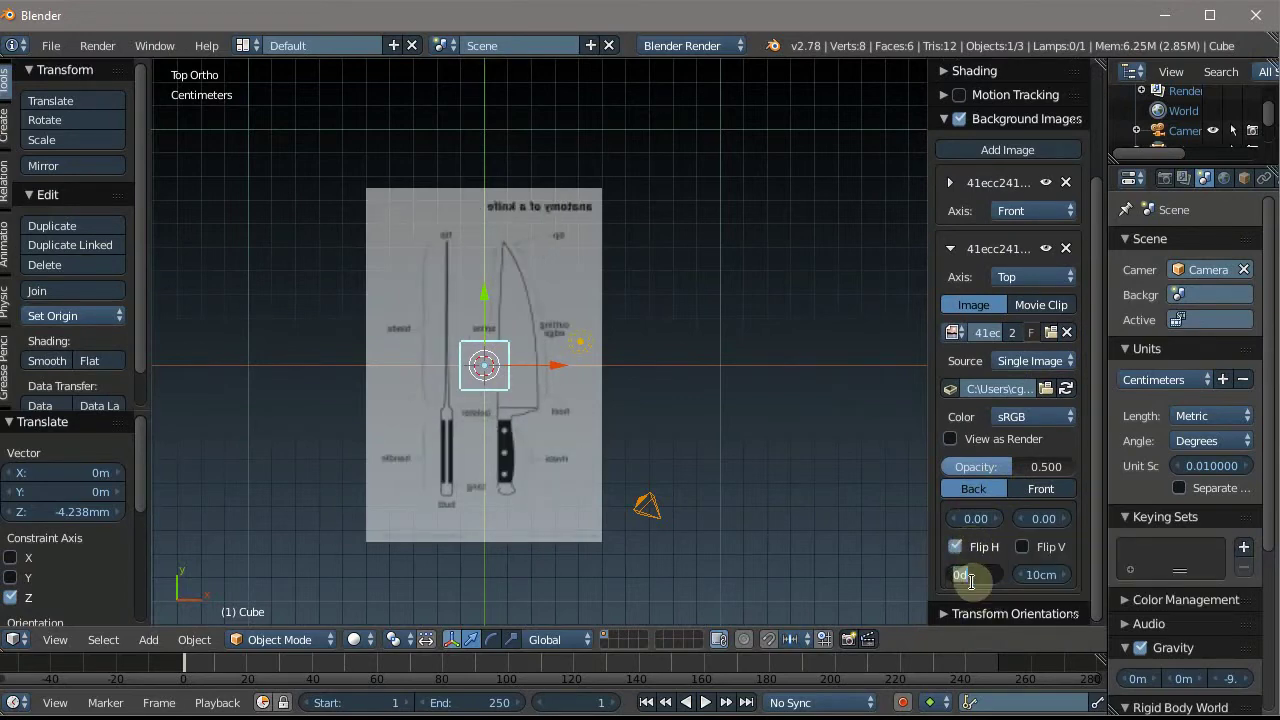
type("90")
key("Return")
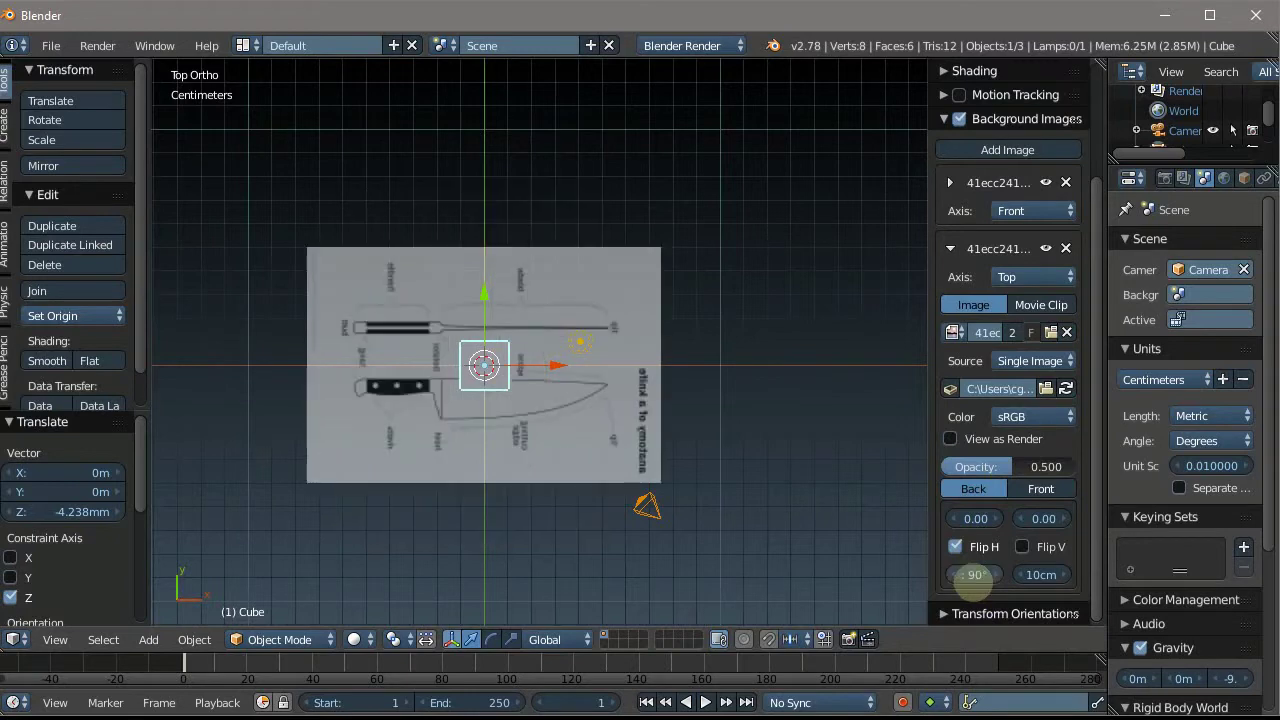
Size the Top blueprint to 16 cm with offsets 2.00 horizontally and -1.80 vertically
left_click_drag(1030, 575, 1087, 574)
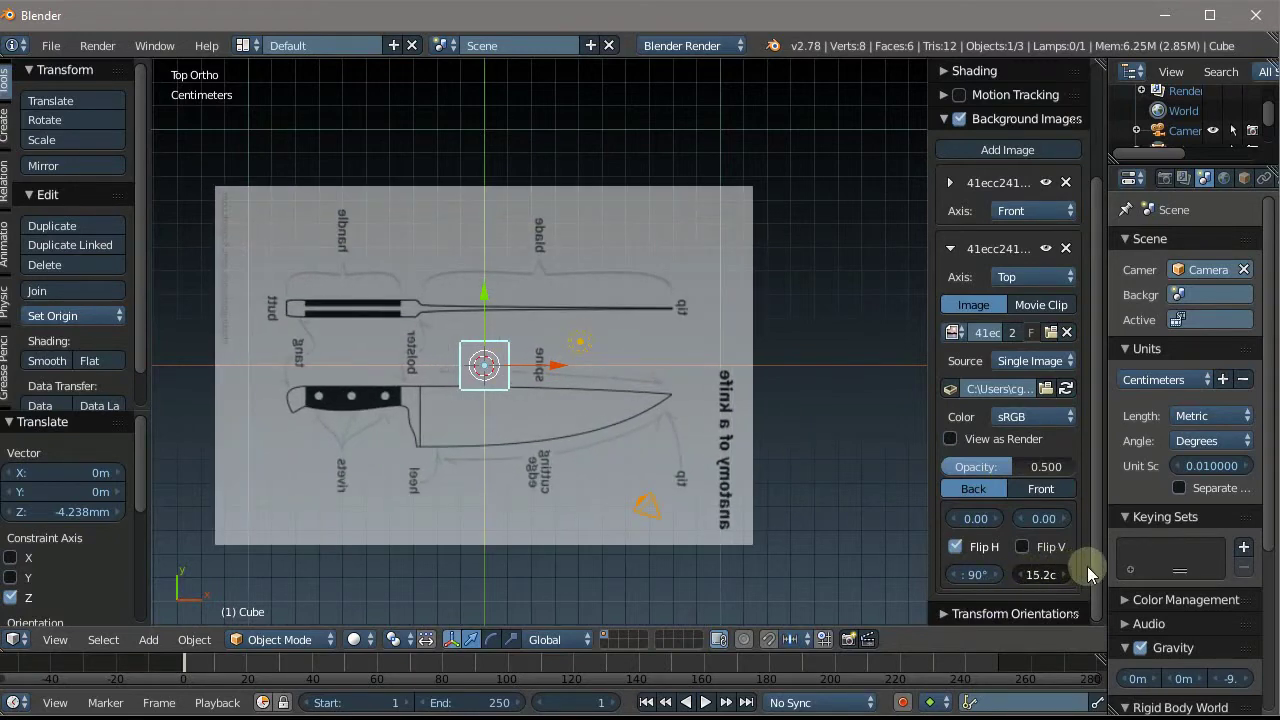
left_click_drag(978, 519, 1010, 530)
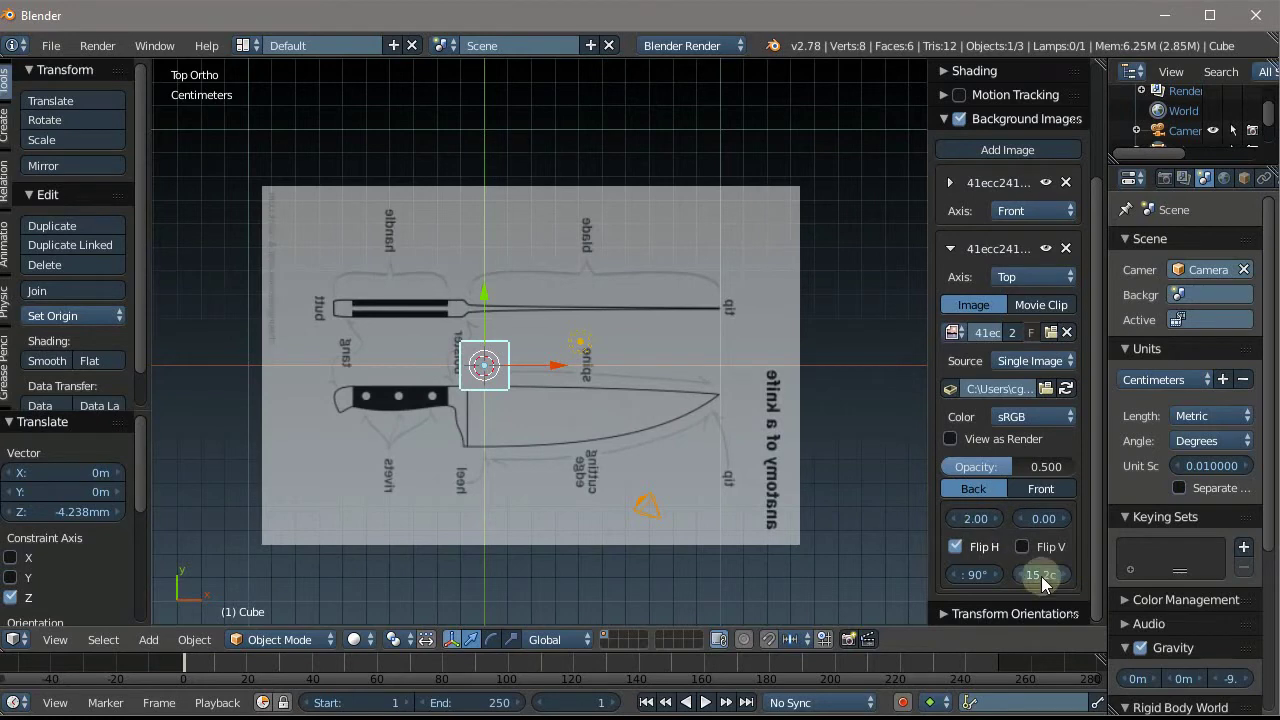
left_click_drag(1047, 585, 1060, 585)
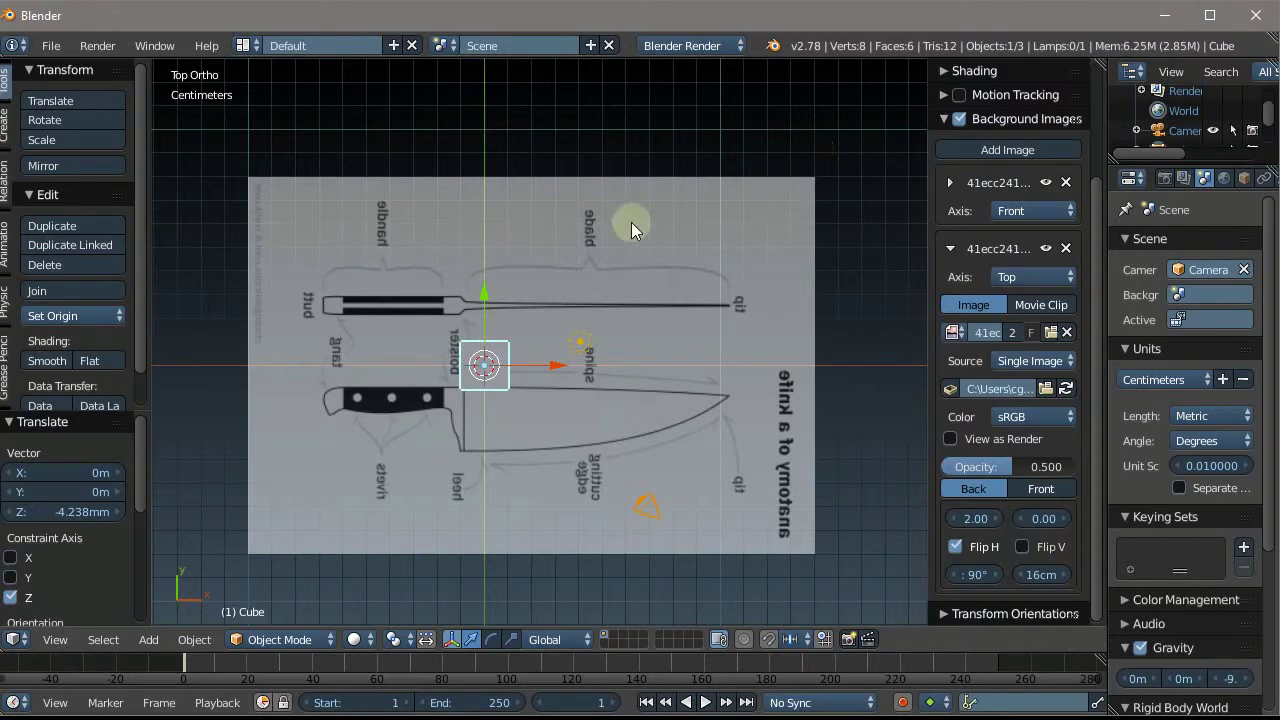
scroll(525, 345, "up", 1)
scroll(525, 345, "down", 3)
scroll(525, 345, "up", 2)
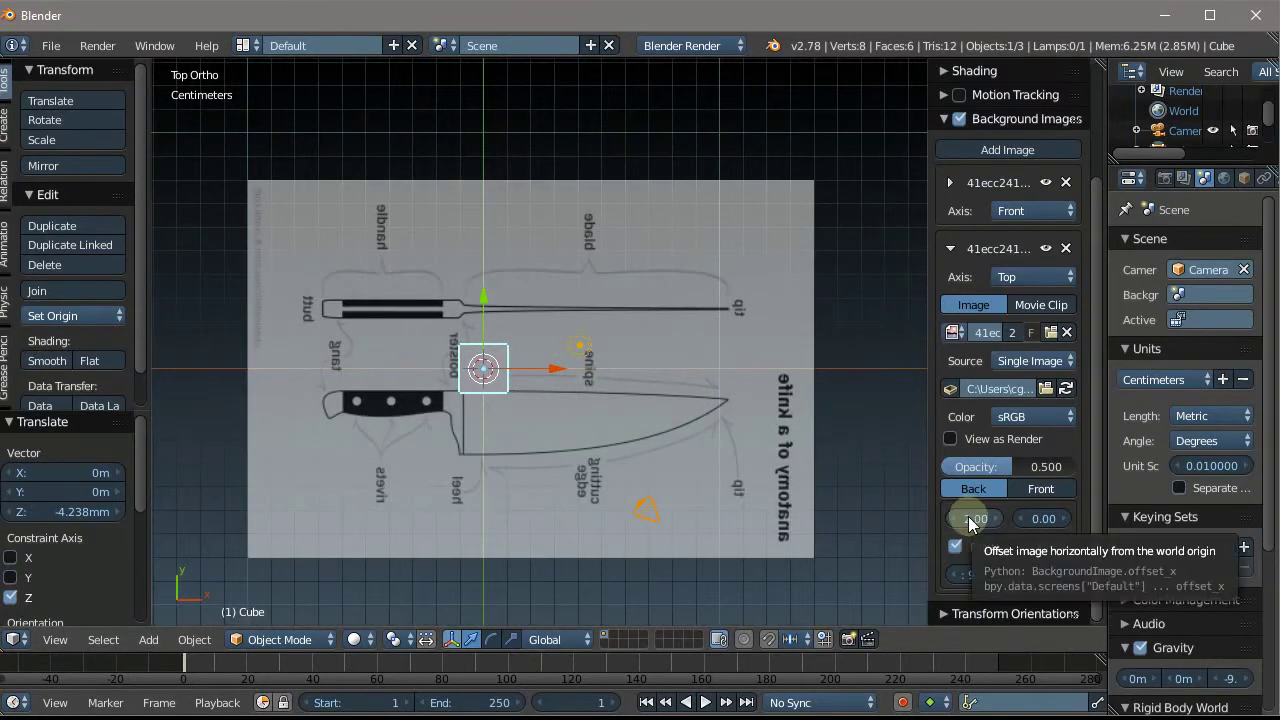
mouse_move(1045, 521)
left_mouse_down()
mouse_move(1024, 530)
mouse_move(1017, 519)
left_mouse_up()
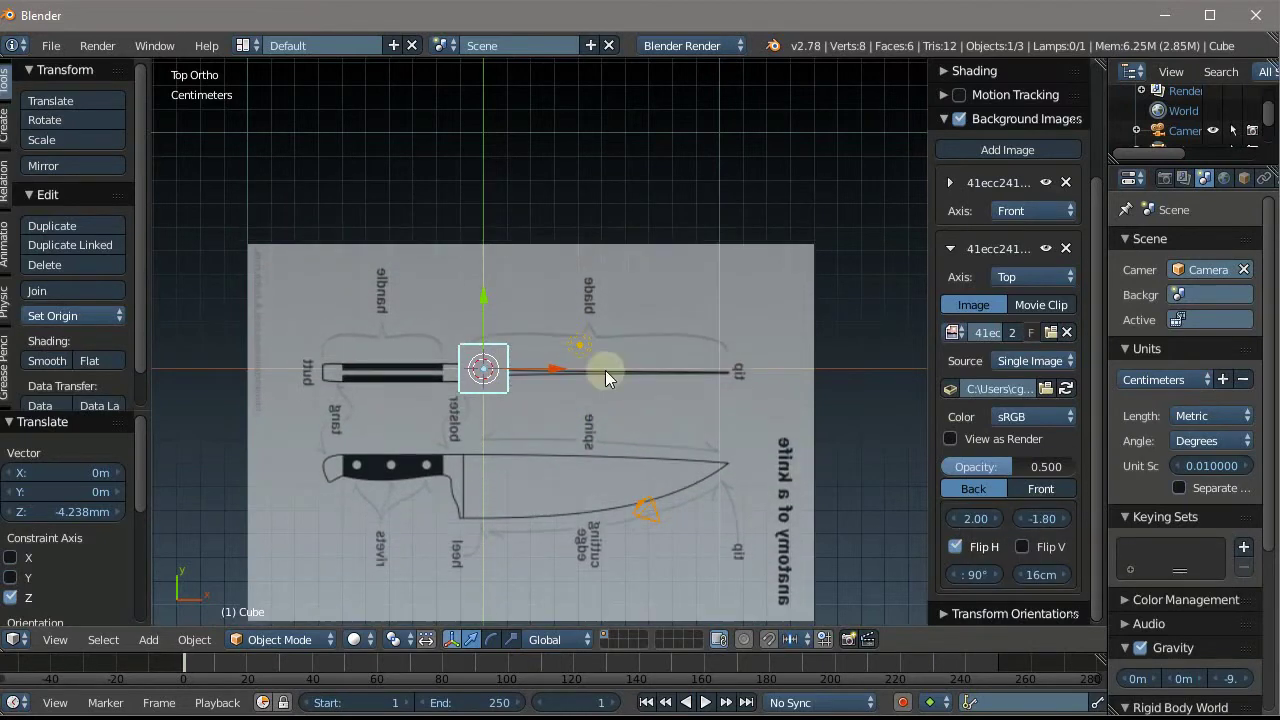
Zoom in on the knife tip and fine-tune the Top blueprint's vertical offset to -1.69
scroll(616, 360, "down", 1)
scroll(616, 360, "up", 3)
scroll(649, 375, "up", 3)
scroll(700, 386, "up", 2)
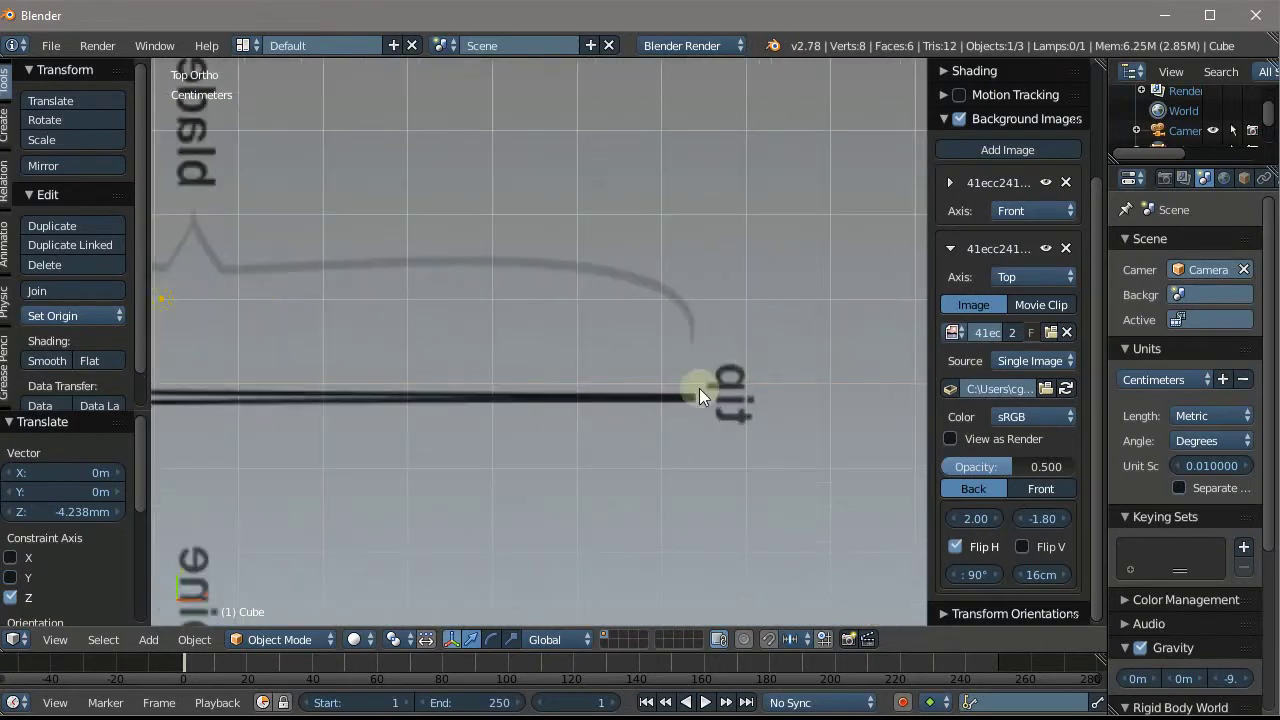
scroll(790, 411, "up", 2)
scroll(784, 398, "up", 2)
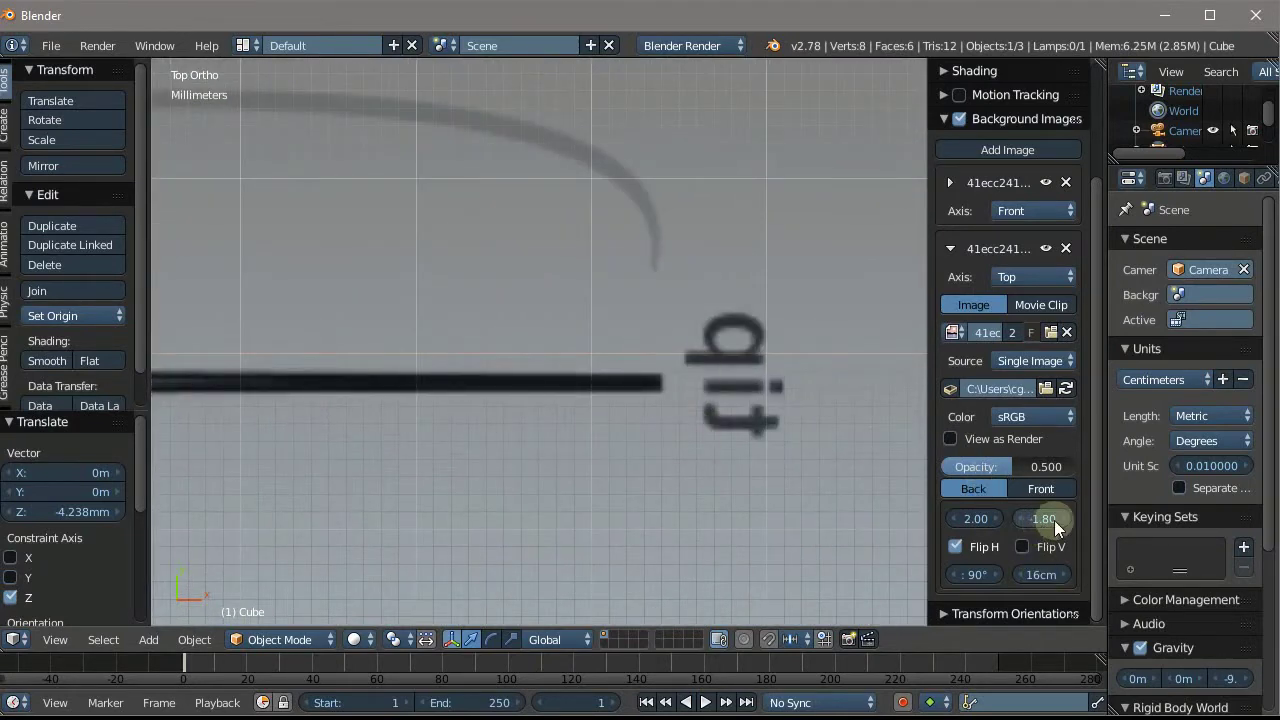
left_click_drag(1054, 520, 1060, 522)
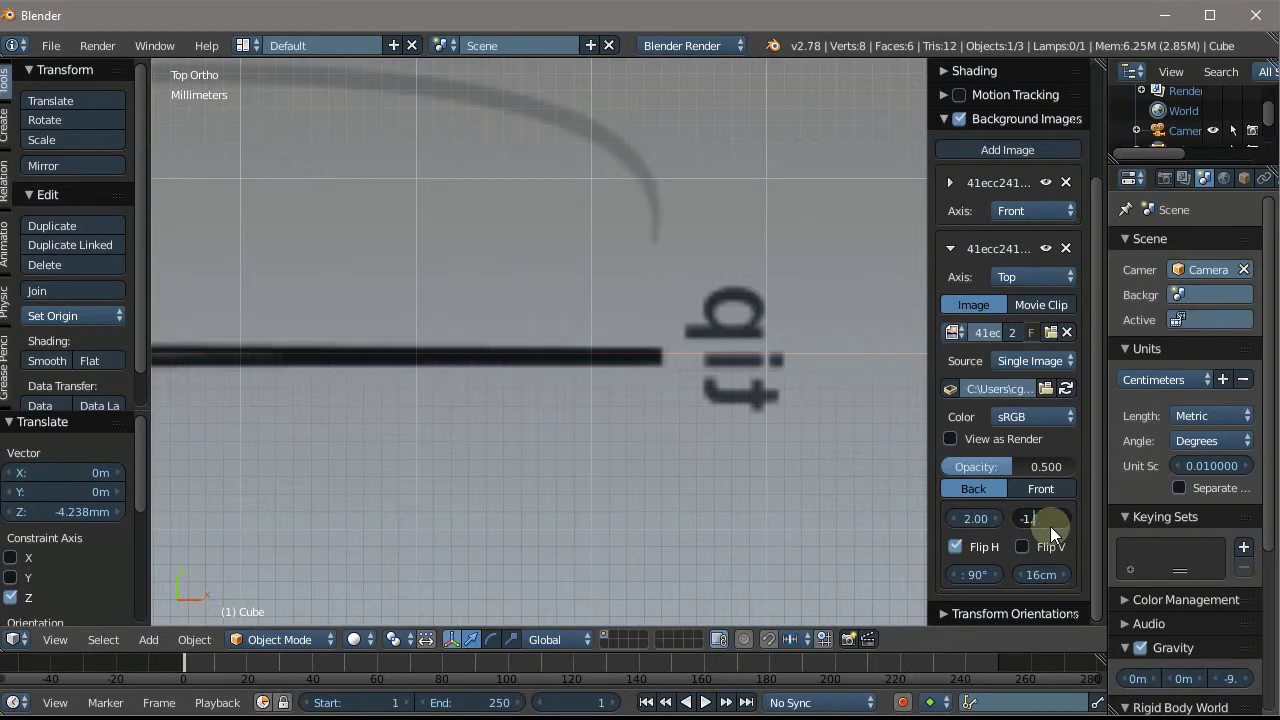
type("69")
key("Return")
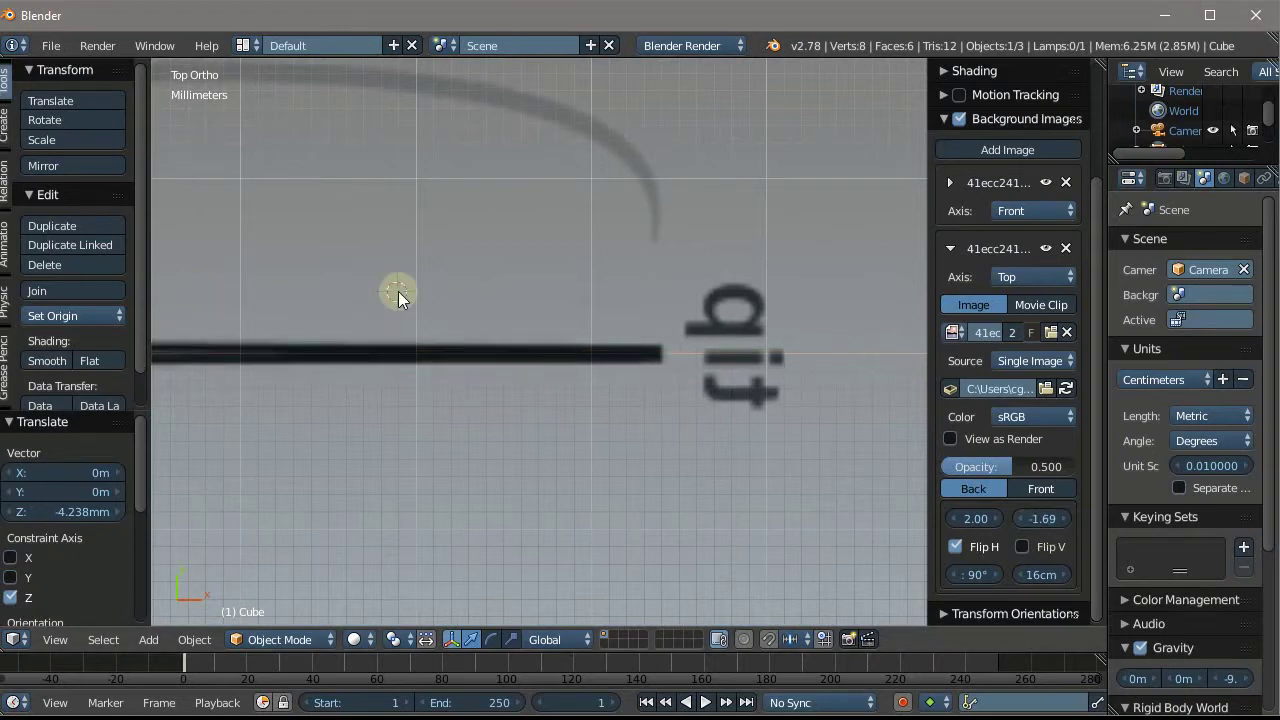
Switch the viewport to Front orthographic view
scroll(400, 293, "down", 3)
scroll(400, 293, "down", 4)
scroll(557, 243, "down", 2)
scroll(400, 180, "up", 4)
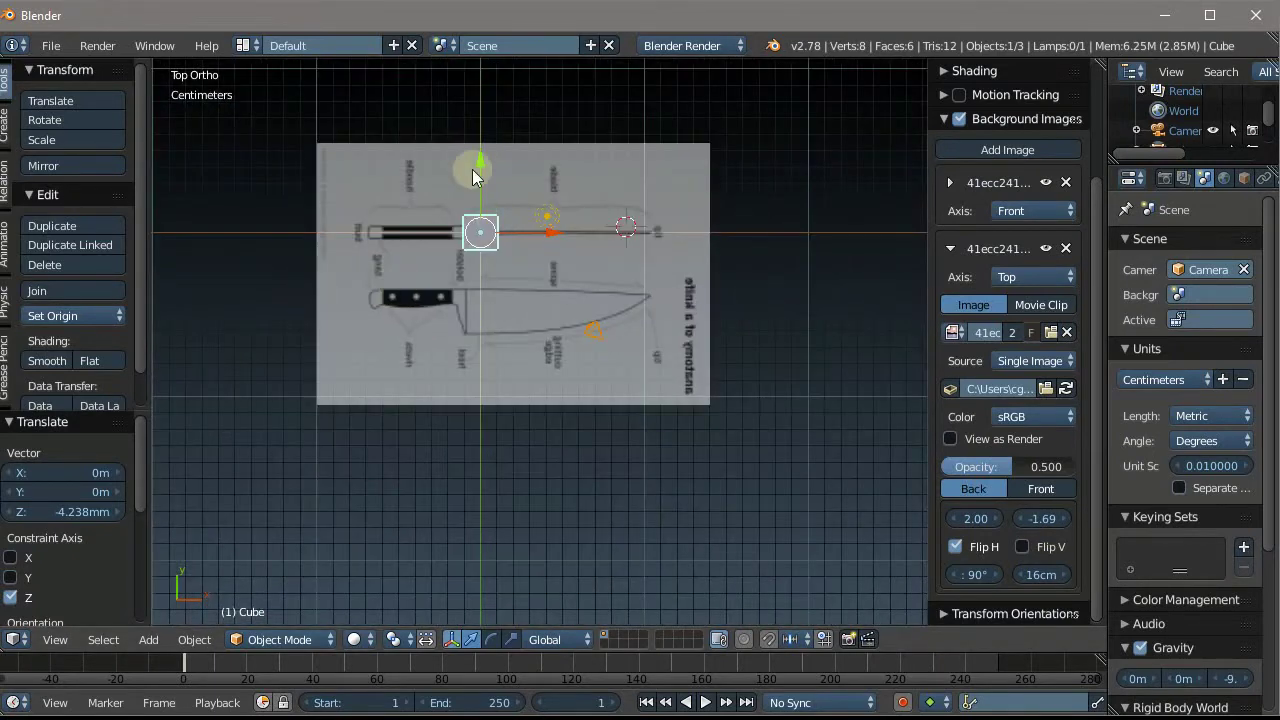
scroll(429, 134, "up", 2)
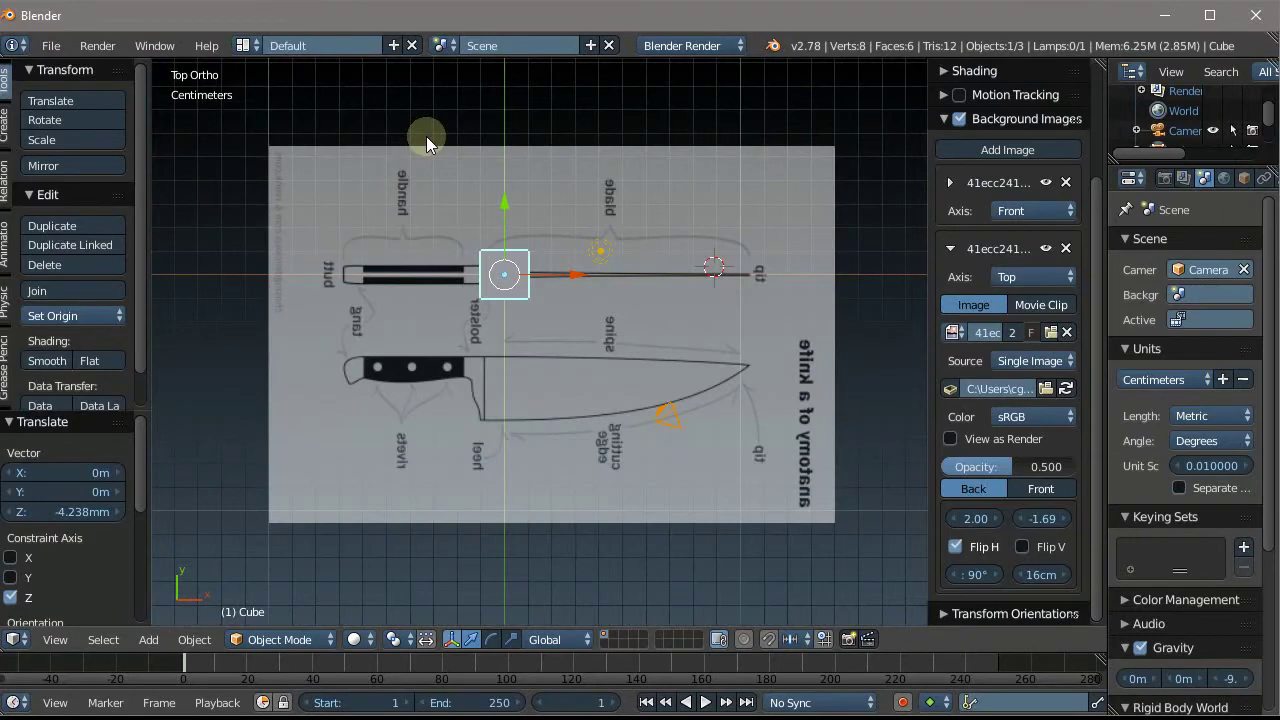
key("KP_1")
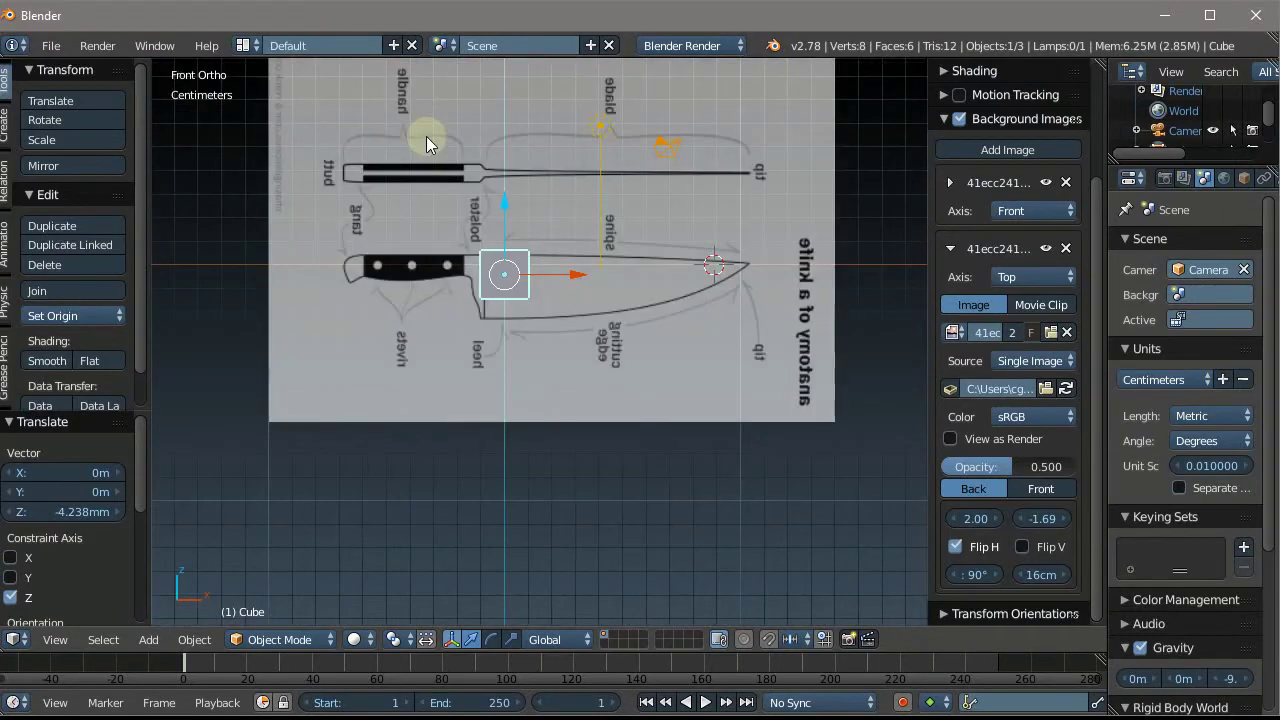
scroll(506, 320, "down", 3)
scroll(559, 285, "up", 2)
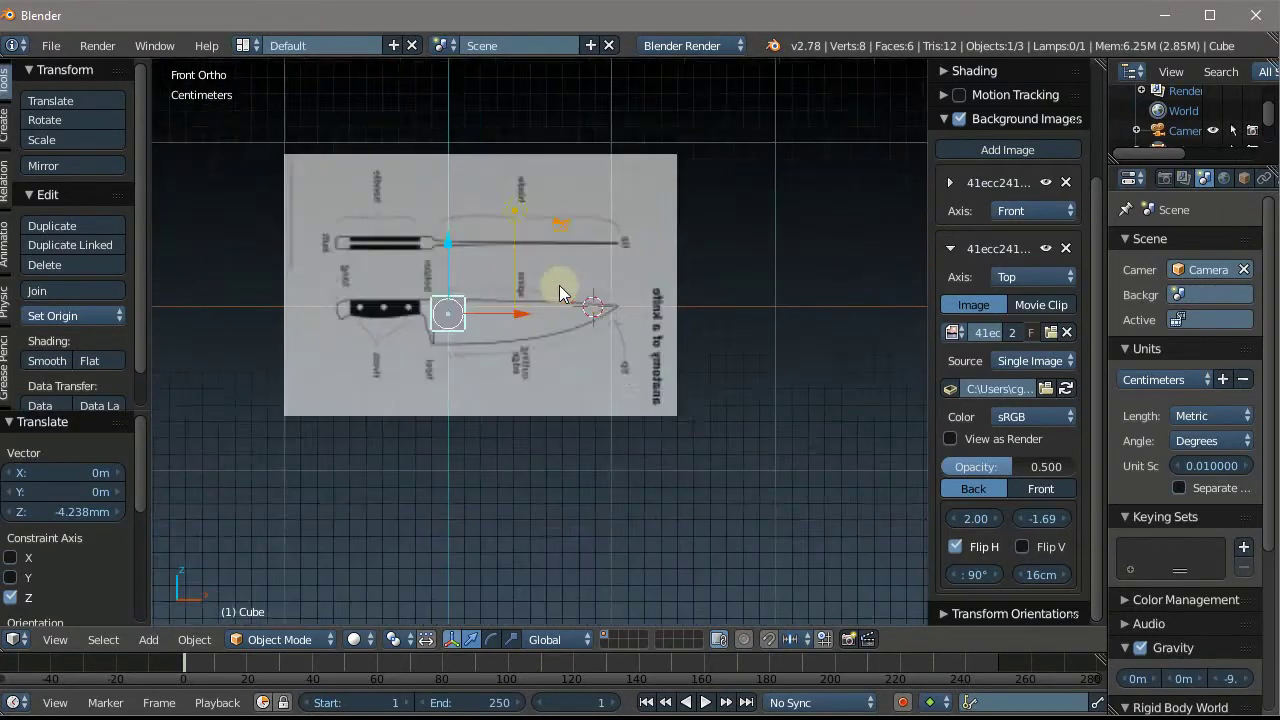
scroll(401, 189, "up", 1)
scroll(401, 189, "up", 2)
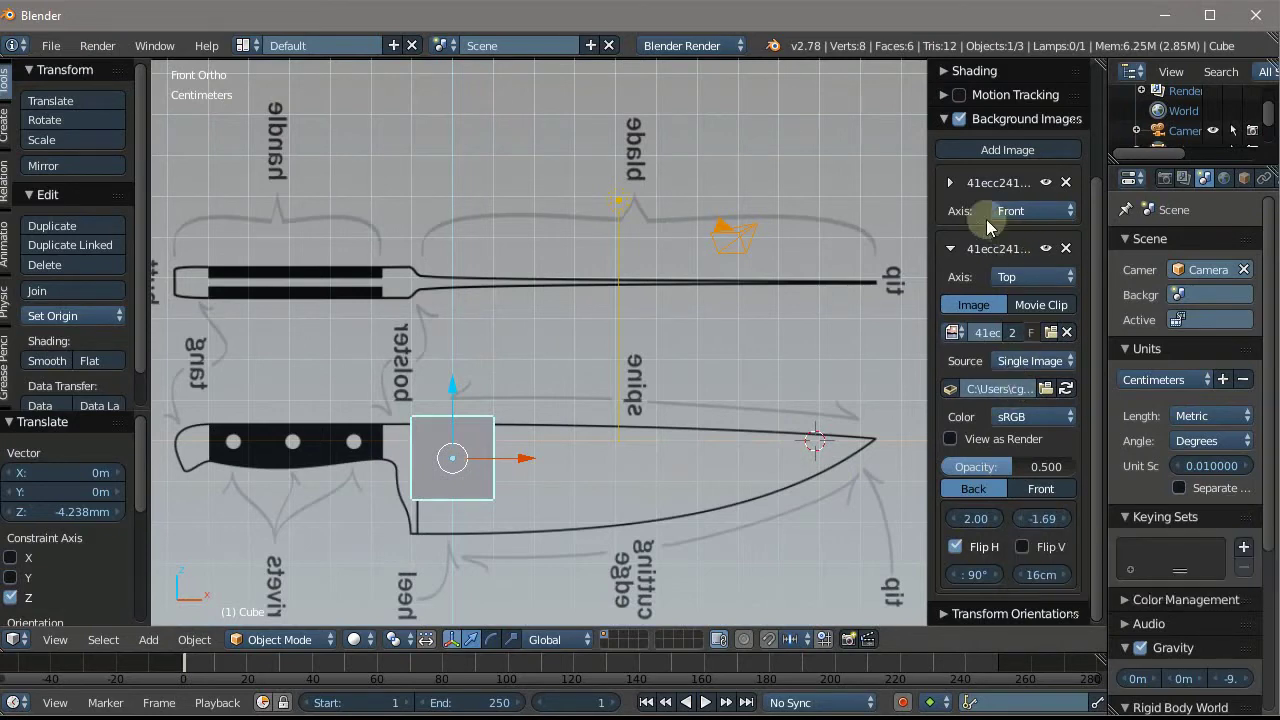
left_click(949, 248)
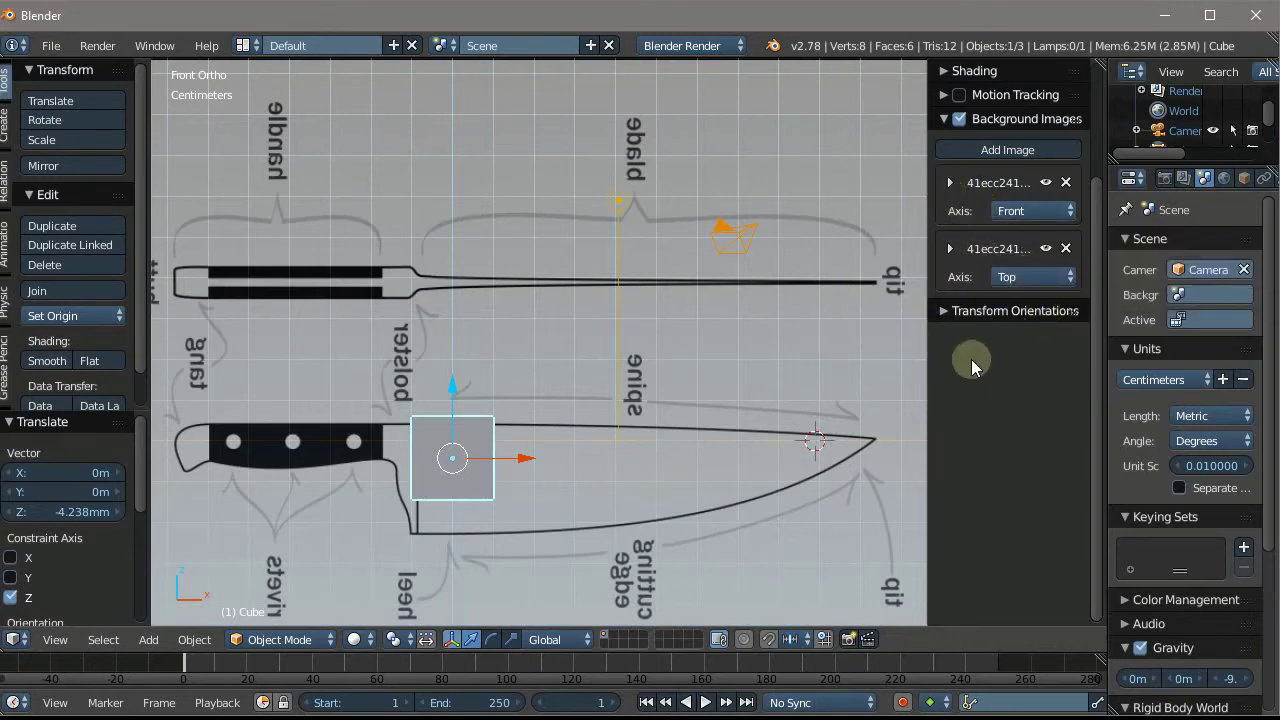
scroll(687, 372, "down", 8)
scroll(694, 380, "up", 3)
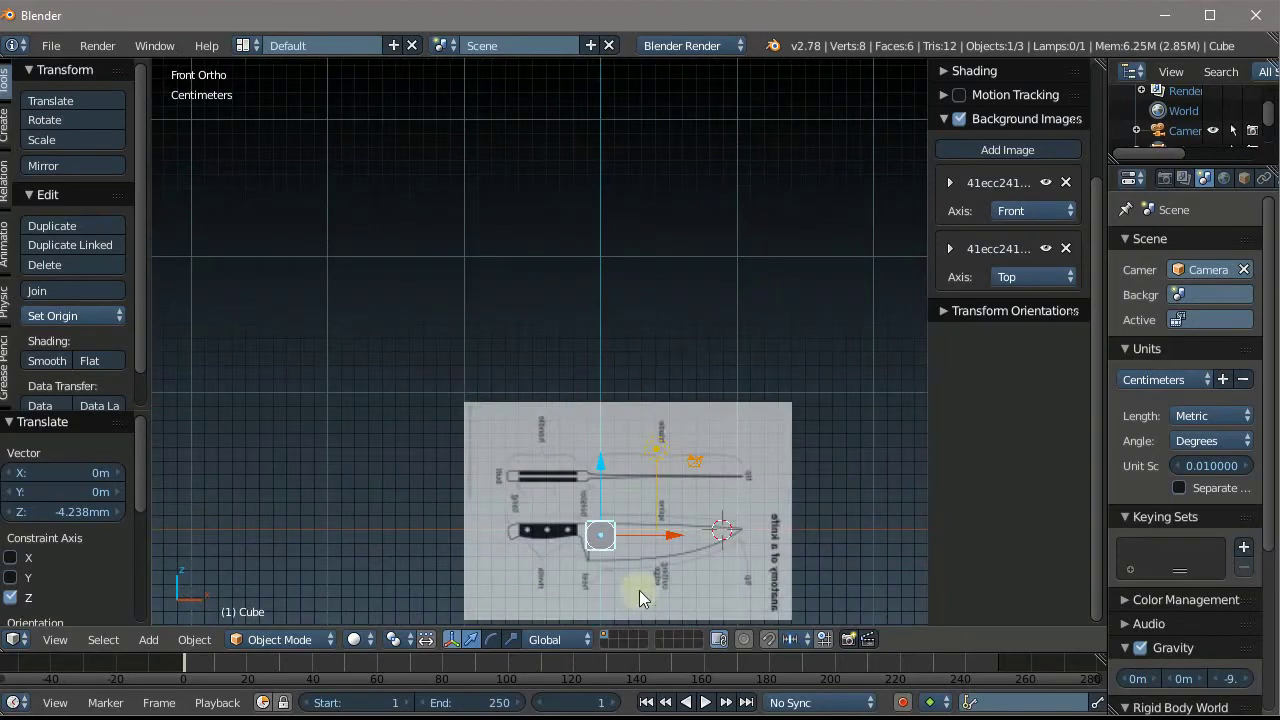
scroll(545, 480, "up", 1)
scroll(545, 487, "up", 2)
scroll(355, 306, "down", 5)
scroll(394, 402, "up", 4)
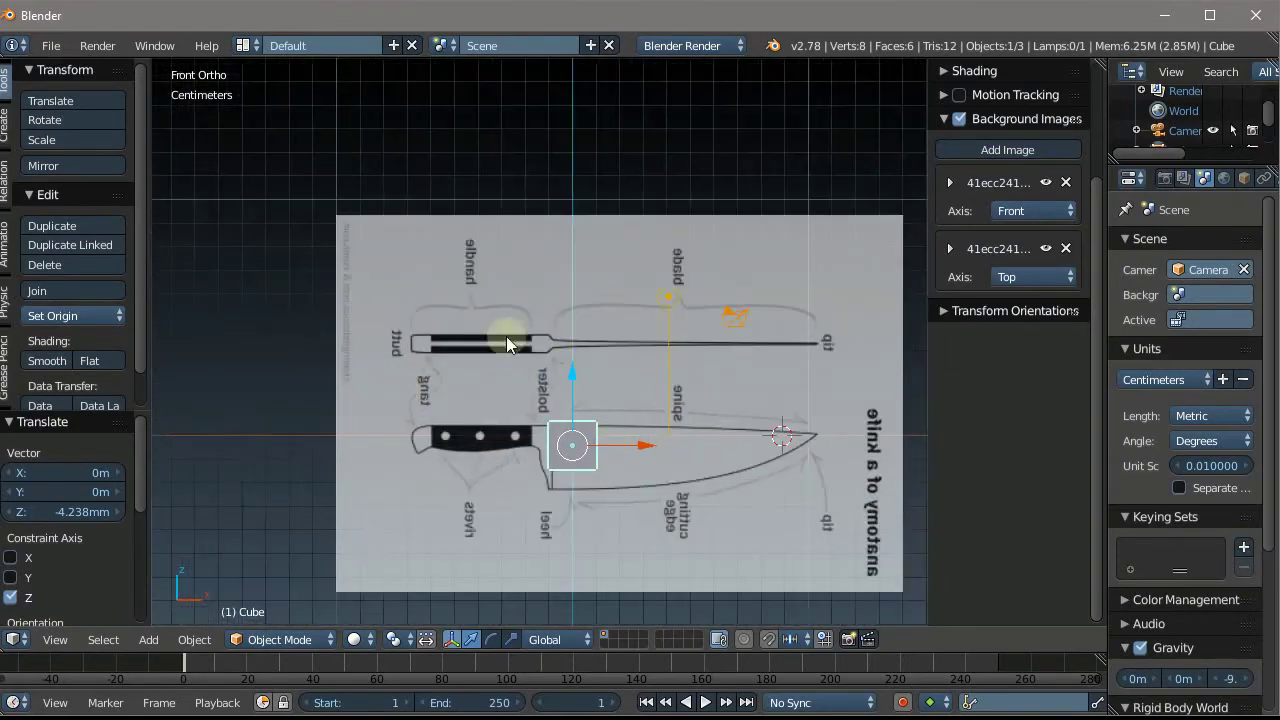
scroll(452, 240, "down", 2)
scroll(564, 216, "up", 3)
scroll(564, 216, "down", 3)
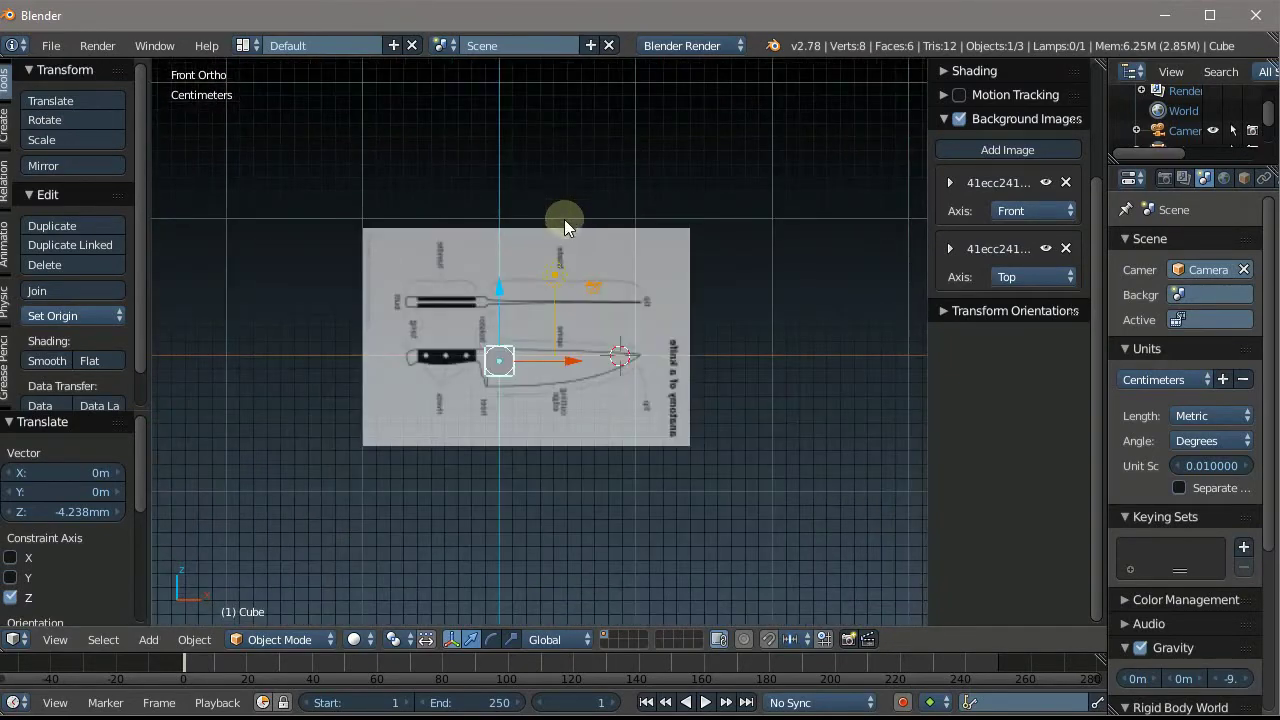
scroll(425, 249, "up", 4)
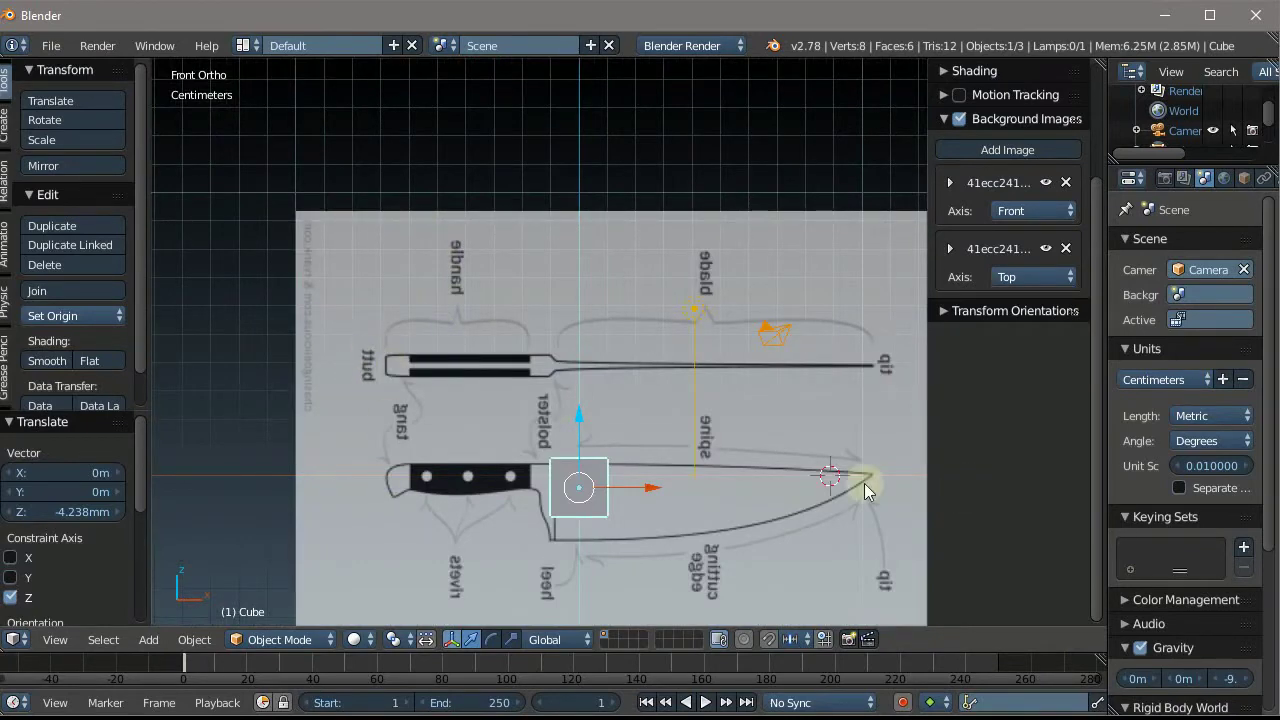
scroll(815, 357, "down", 4)
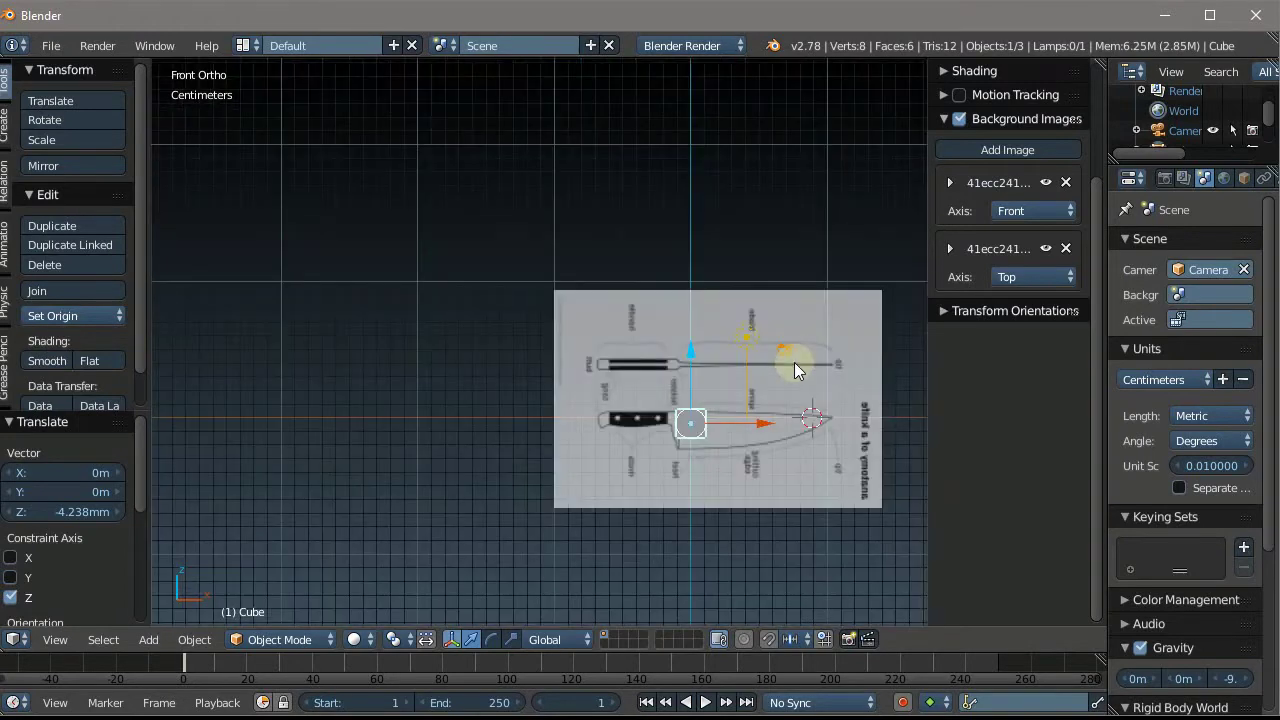
scroll(800, 274, "up", 5)
scroll(343, 237, "down", 5)
scroll(249, 295, "up", 3)
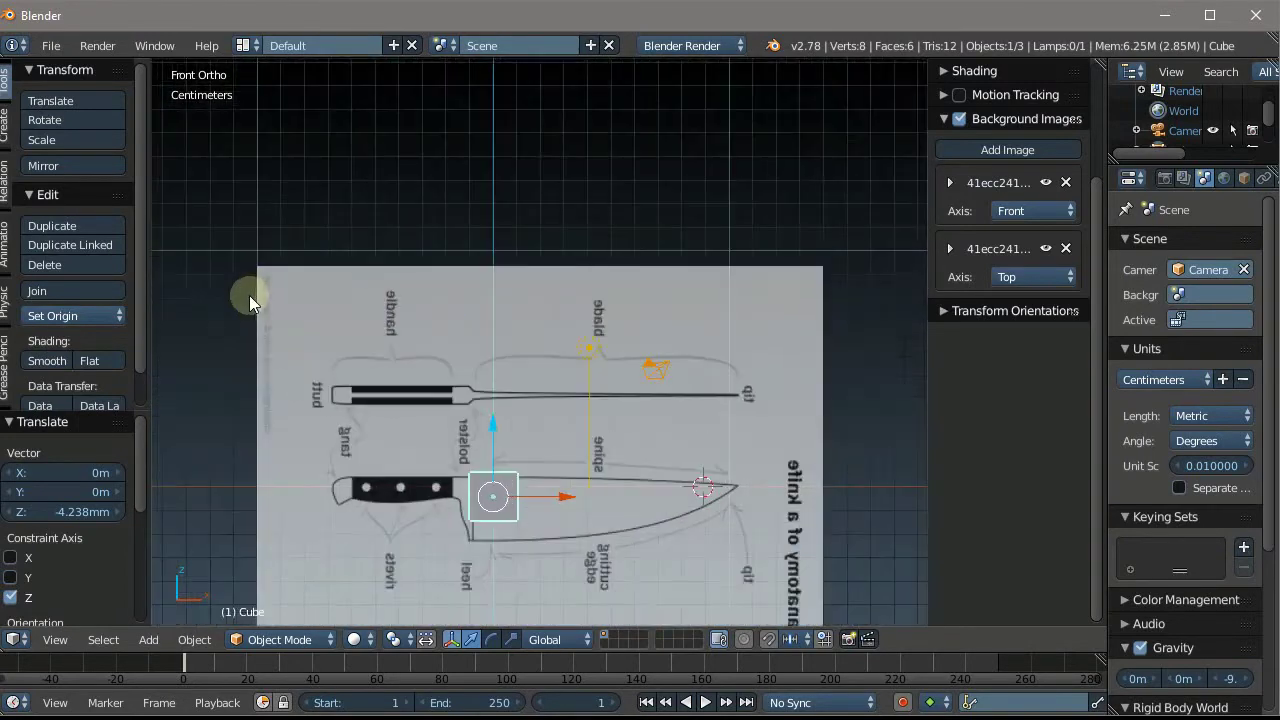
scroll(249, 295, "up", 1)
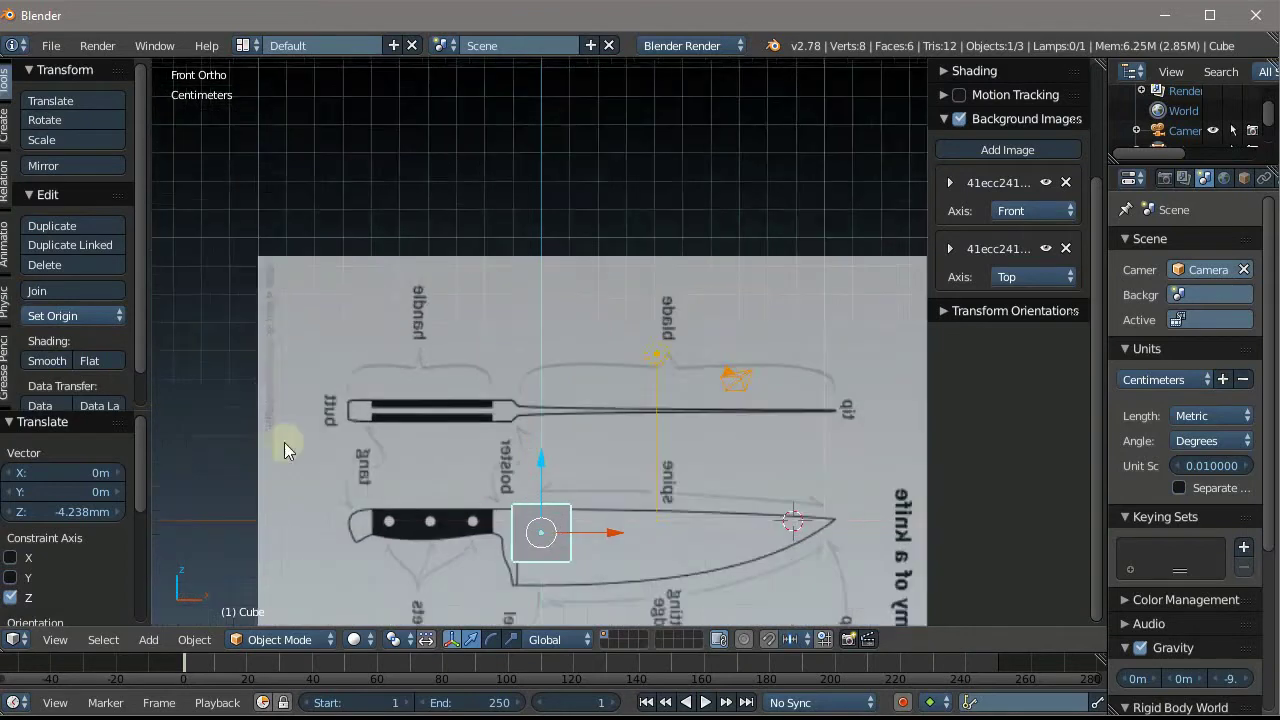
scroll(557, 270, "down", 1)
scroll(849, 271, "down", 1)
scroll(733, 263, "up", 1)
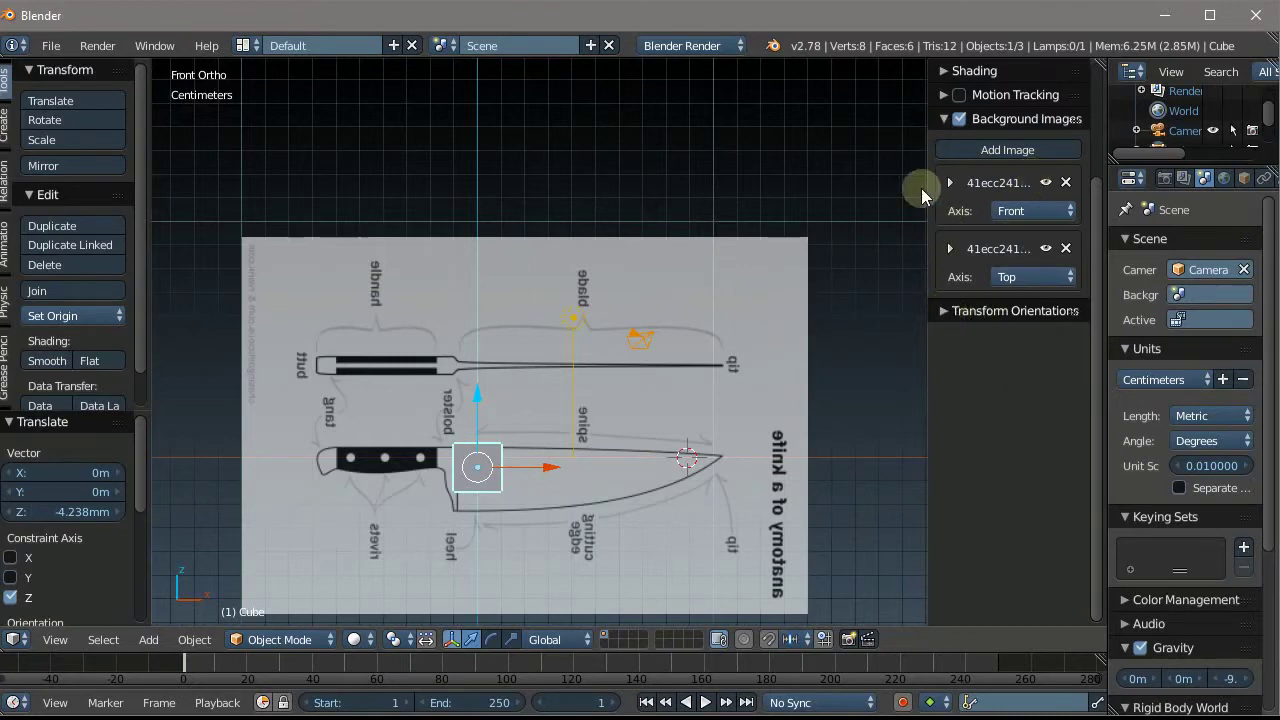
Expand the Front background image's settings and raise its vertical offset from 0.90 to 1.00
left_click(950, 183)
scroll(494, 557, "down", 3)
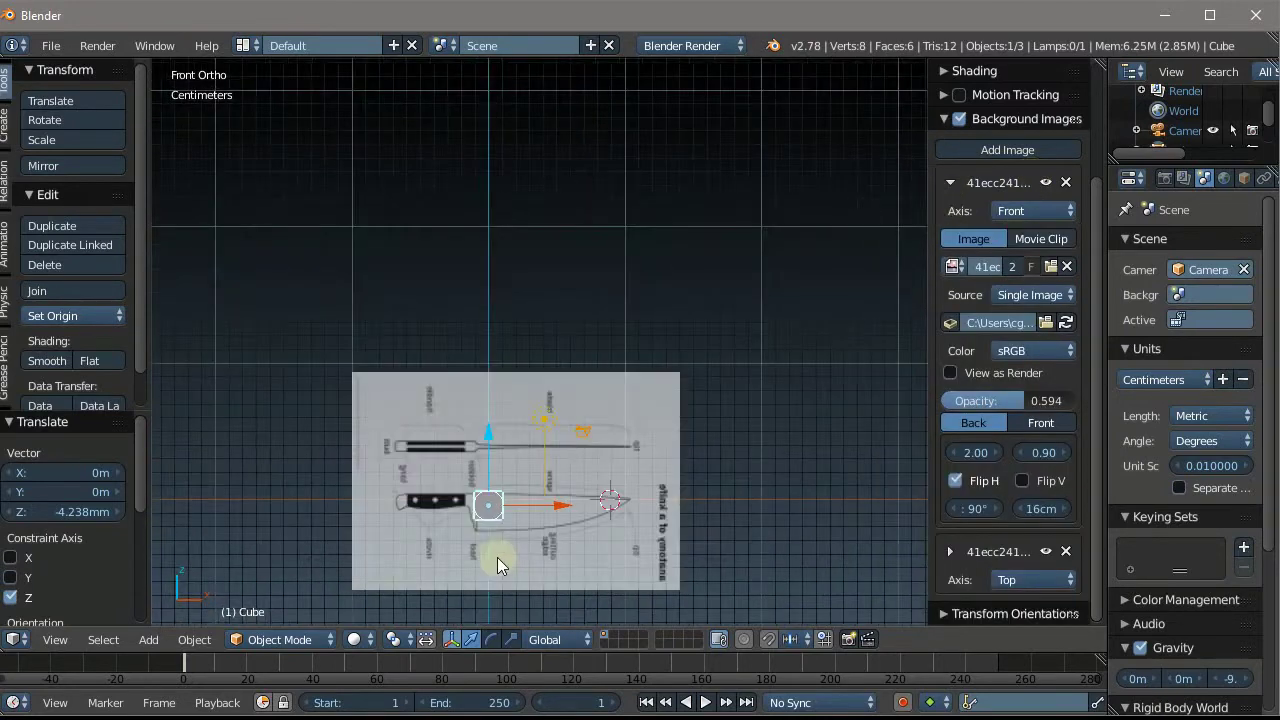
scroll(457, 509, "up", 5)
scroll(471, 143, "down", 5)
scroll(575, 333, "up", 5)
scroll(575, 333, "up", 2)
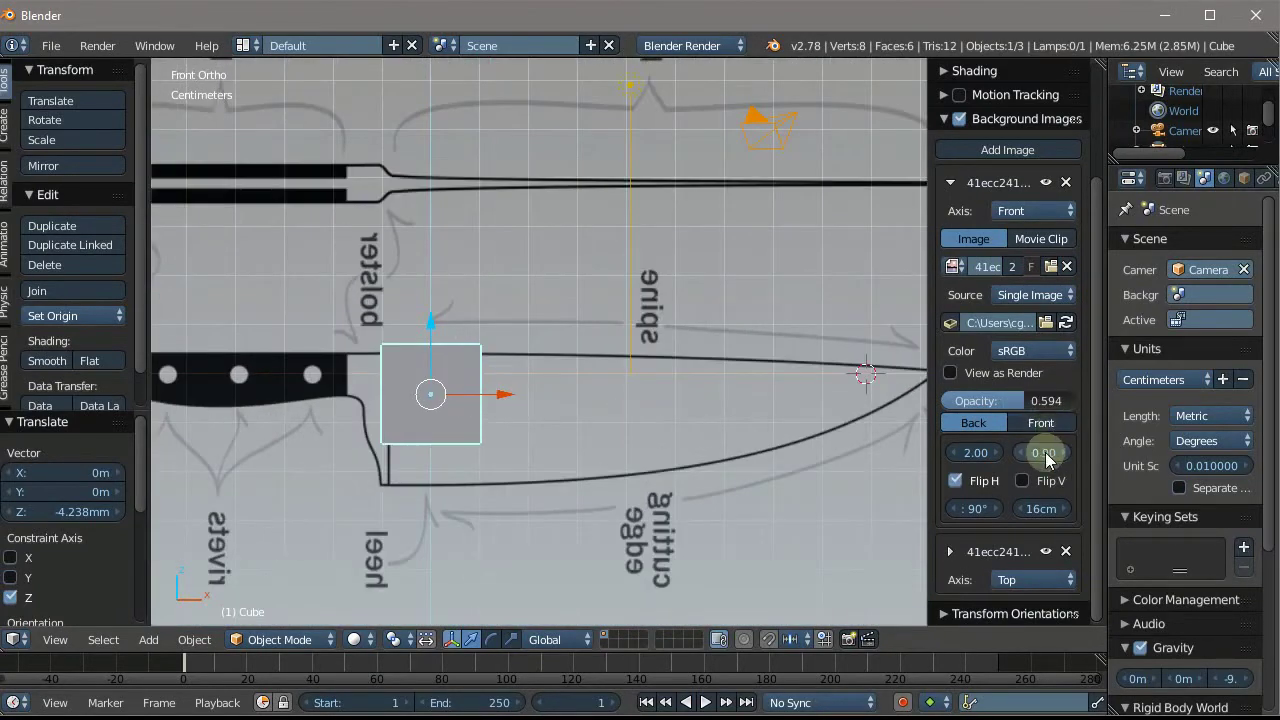
mouse_move(1043, 452)
left_mouse_down()
mouse_move(1033, 478)
mouse_move(1040, 466)
left_mouse_up()
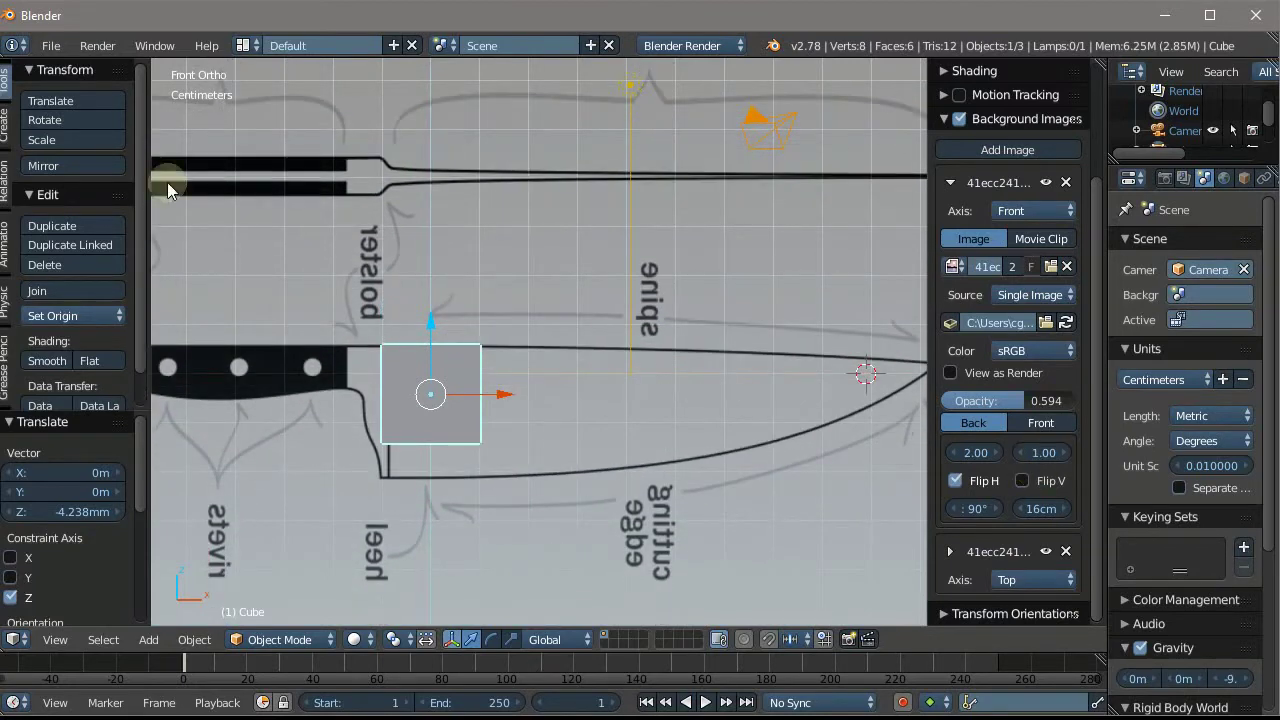
Delete the cube from the scene
key("x")
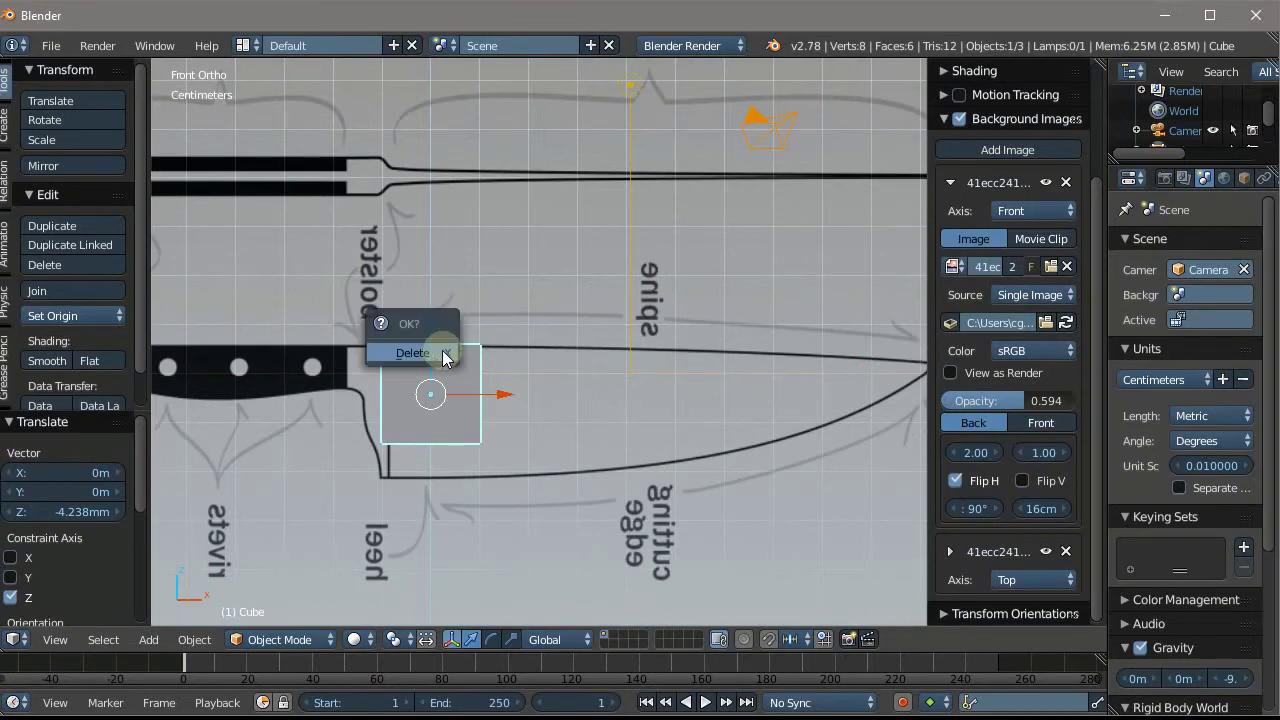
left_click(443, 358)
scroll(443, 358, "up", 3)
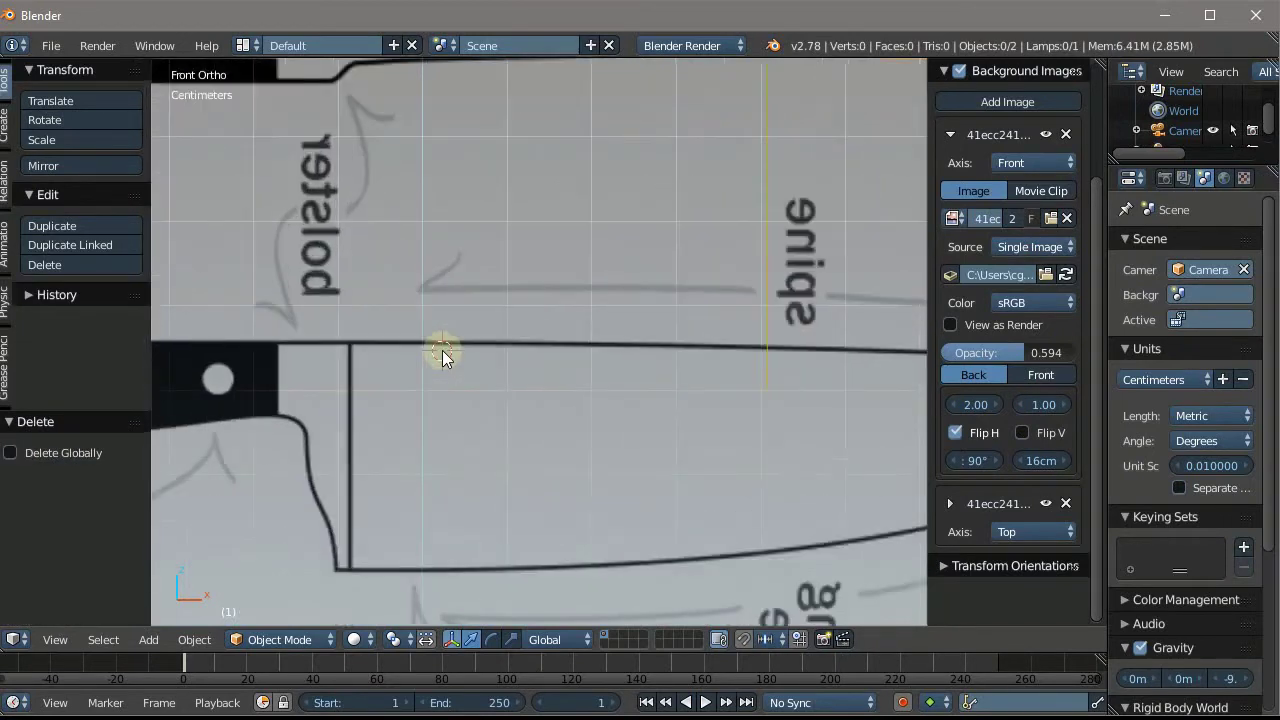
scroll(443, 358, "up", 3)
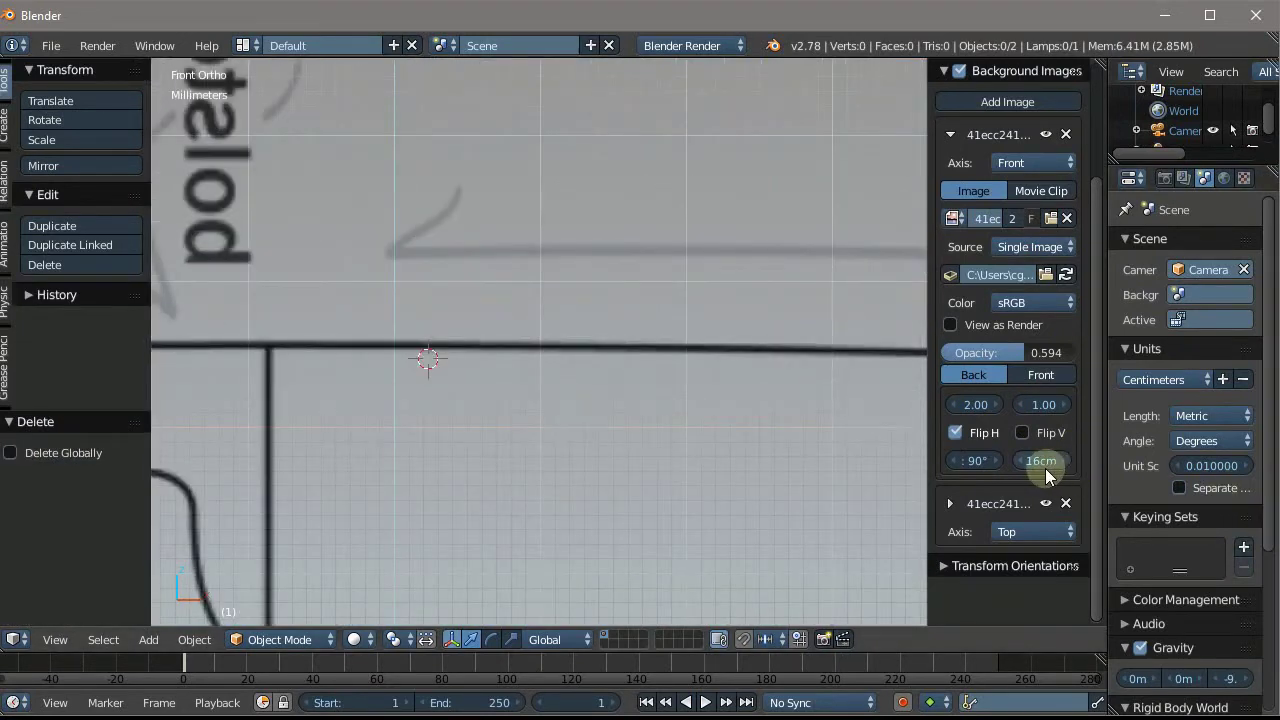
Try Front background vertical offsets of 1.2, 0.2, 0.3 and 0.4
left_click(1044, 404)
type("1.2")
key("Return")
left_click(1044, 404)
type("0.2")
key("Return")
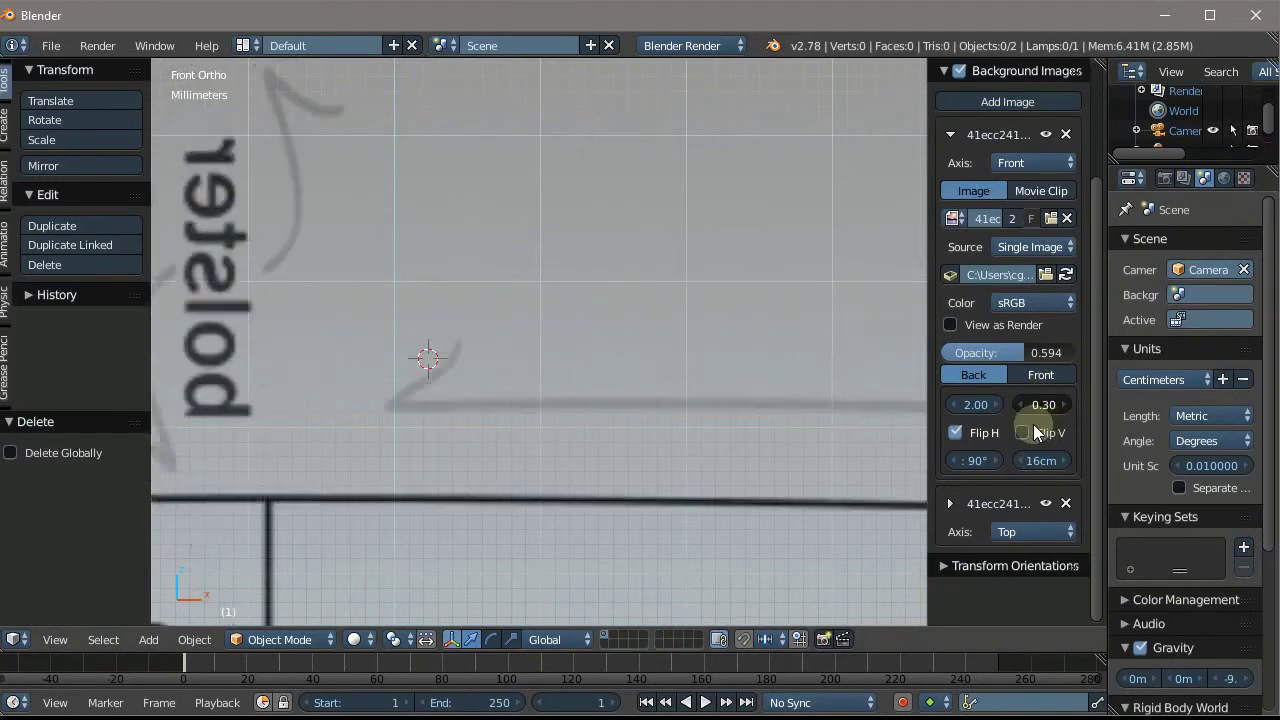
left_click(1043, 404)
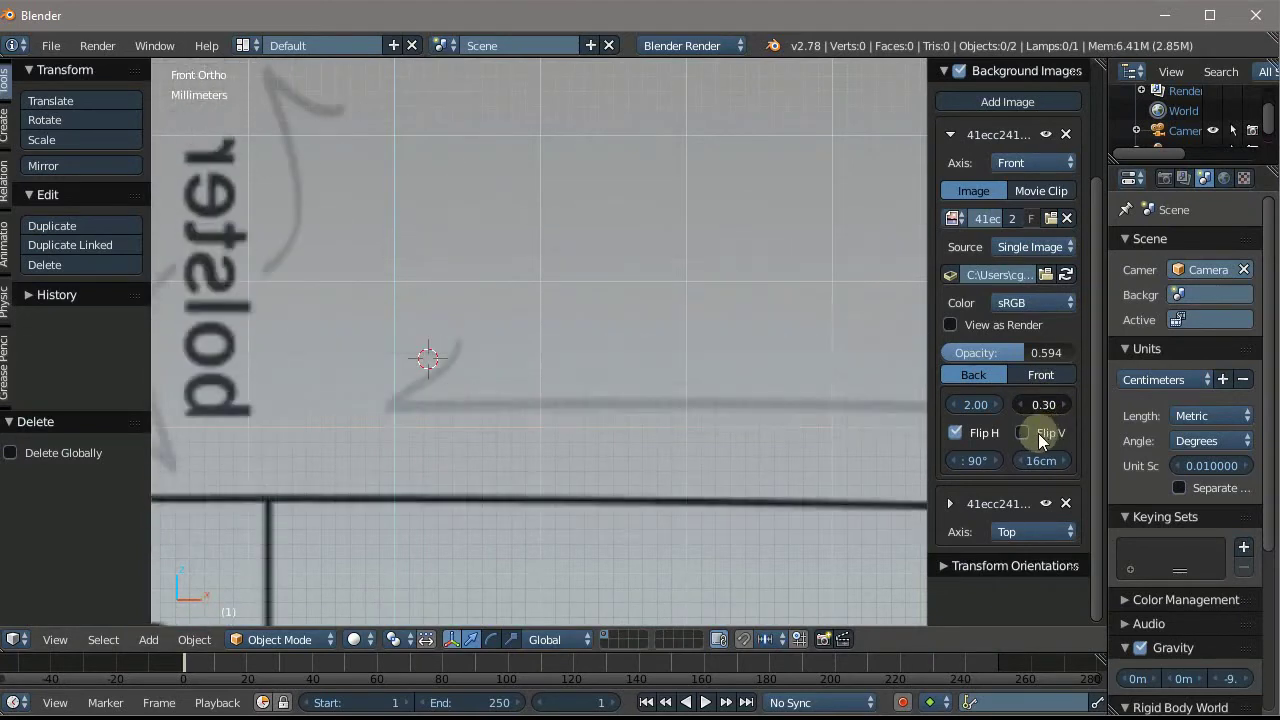
type("0.3")
key("Return")
left_click(1044, 404)
type("0.4")
key("Return")
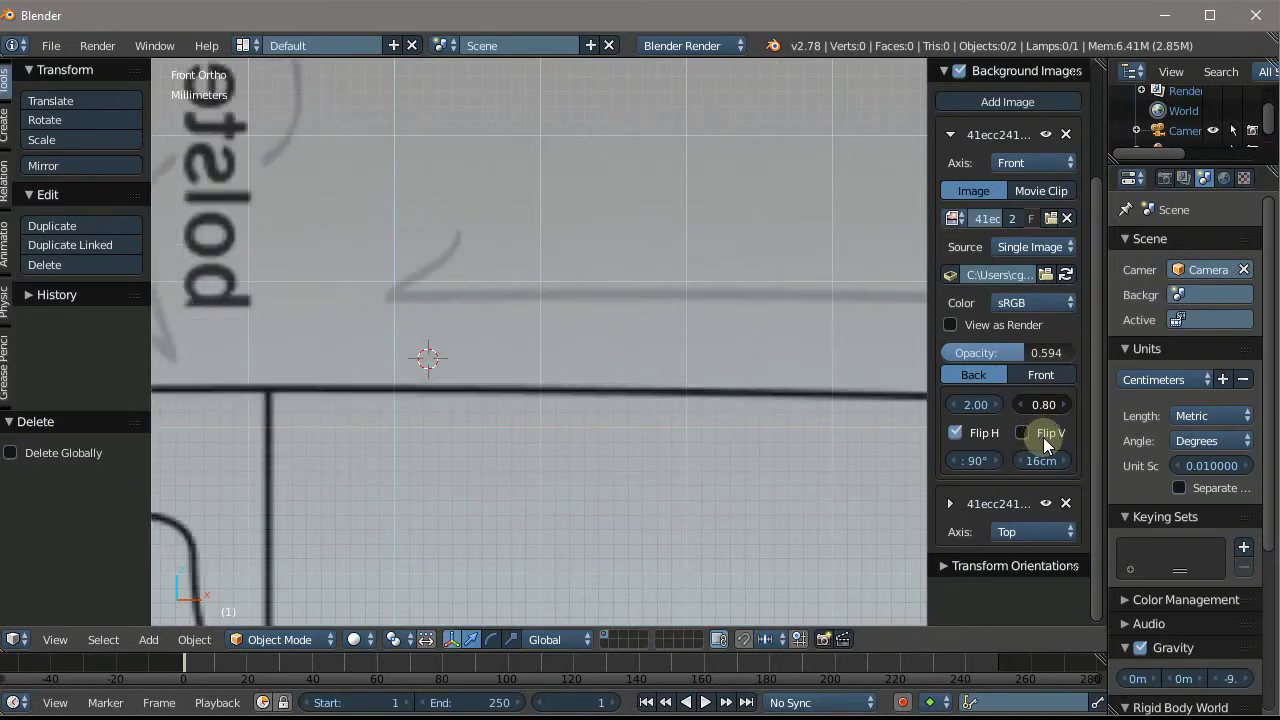
Refine the Front background's vertical offset through 0.7 and 0.65 to 0.63
left_click(1053, 404)
type("0.7")
key("Return")
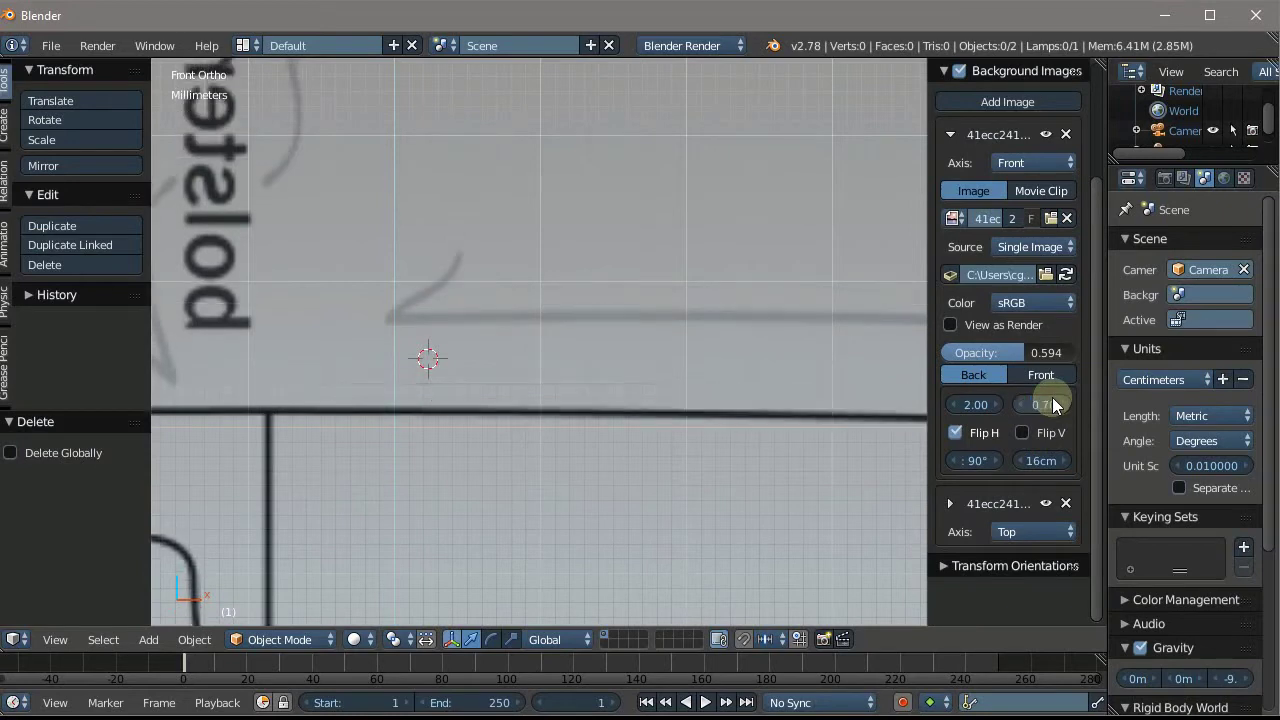
left_click(1053, 404)
type(".65")
key("Return")
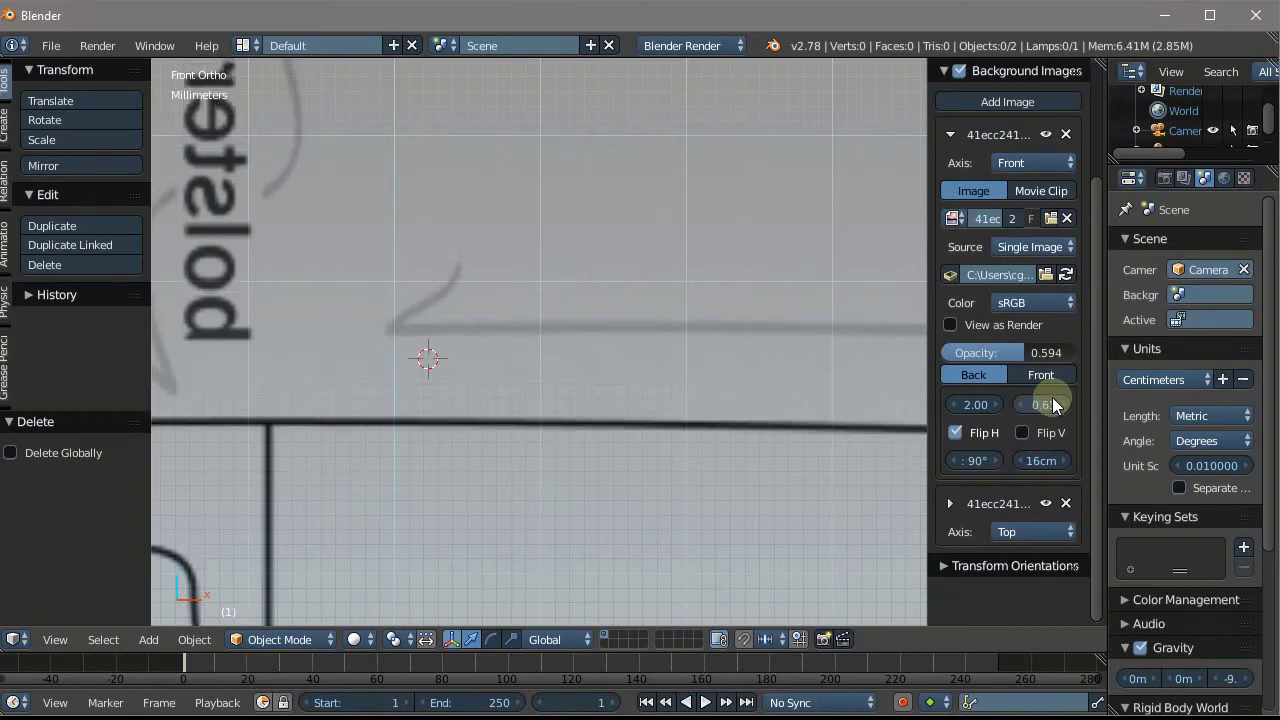
left_click(1053, 404)
key("BackSpace")
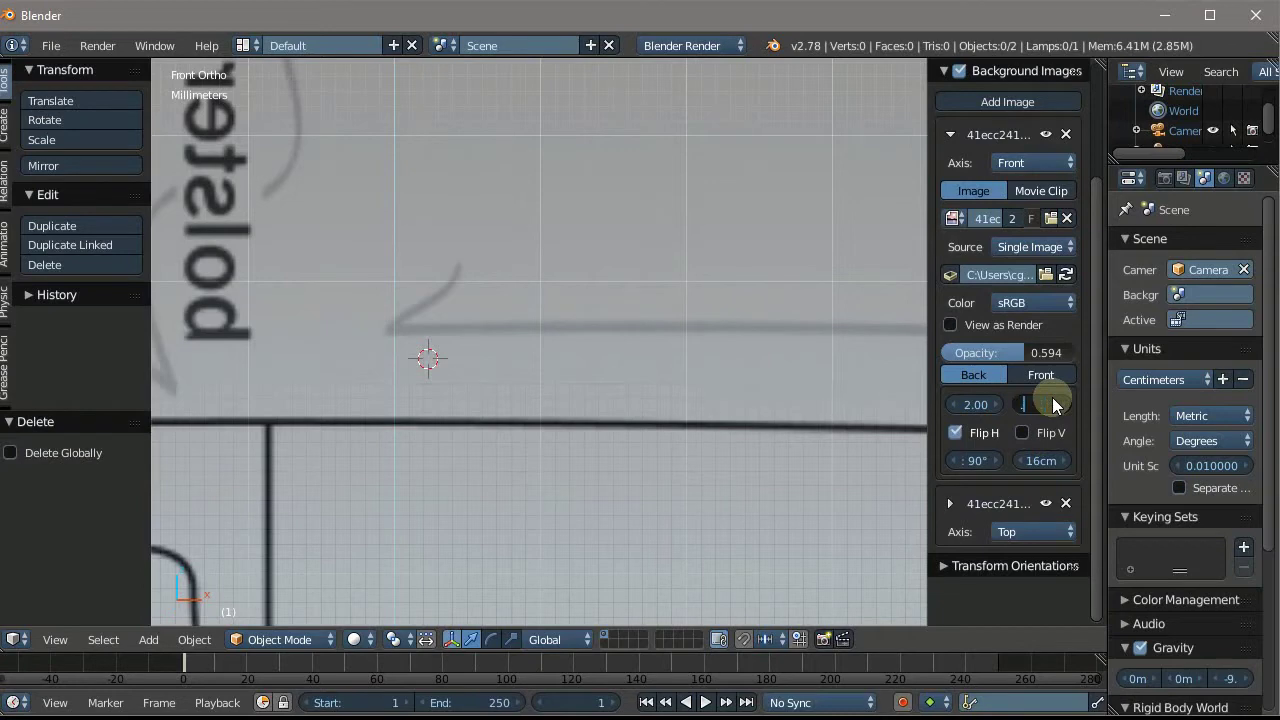
type(".63")
key("Return")
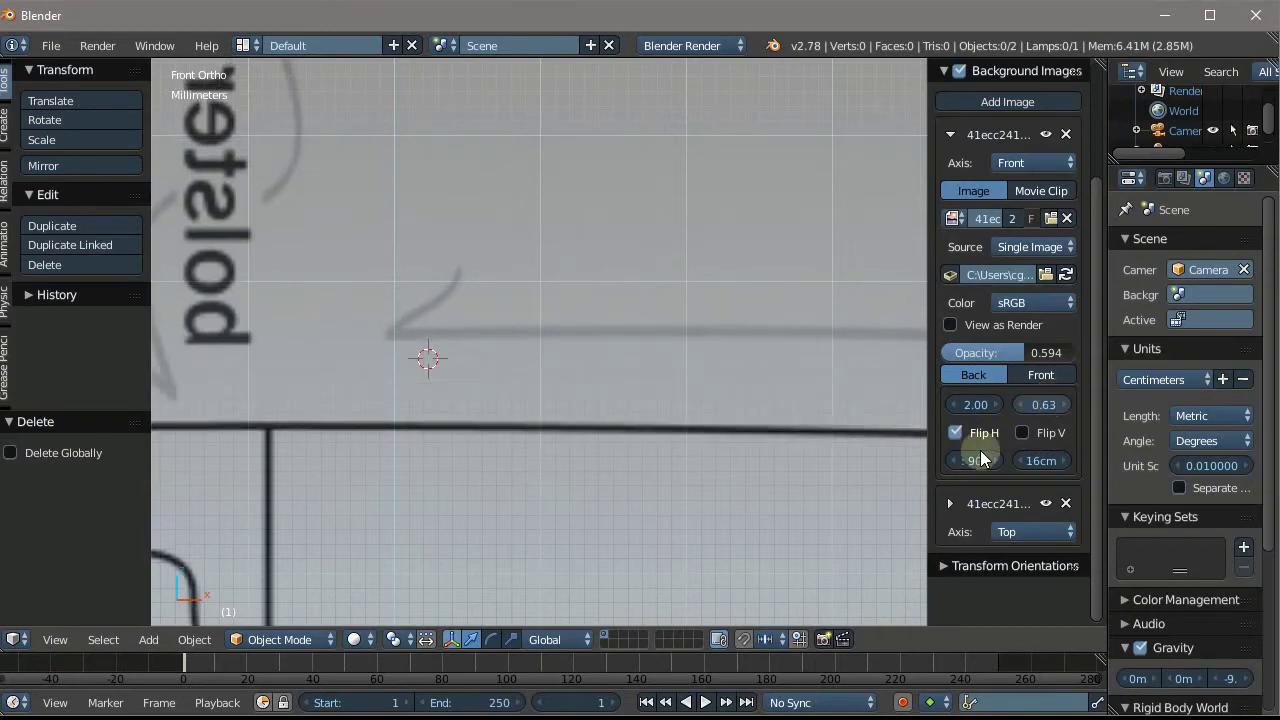
Set the Front knife background image's vertical offset to 0.62
scroll(477, 431, "down", 1)
scroll(477, 431, "down", 2)
scroll(477, 431, "up", 5)
scroll(477, 431, "up", 2)
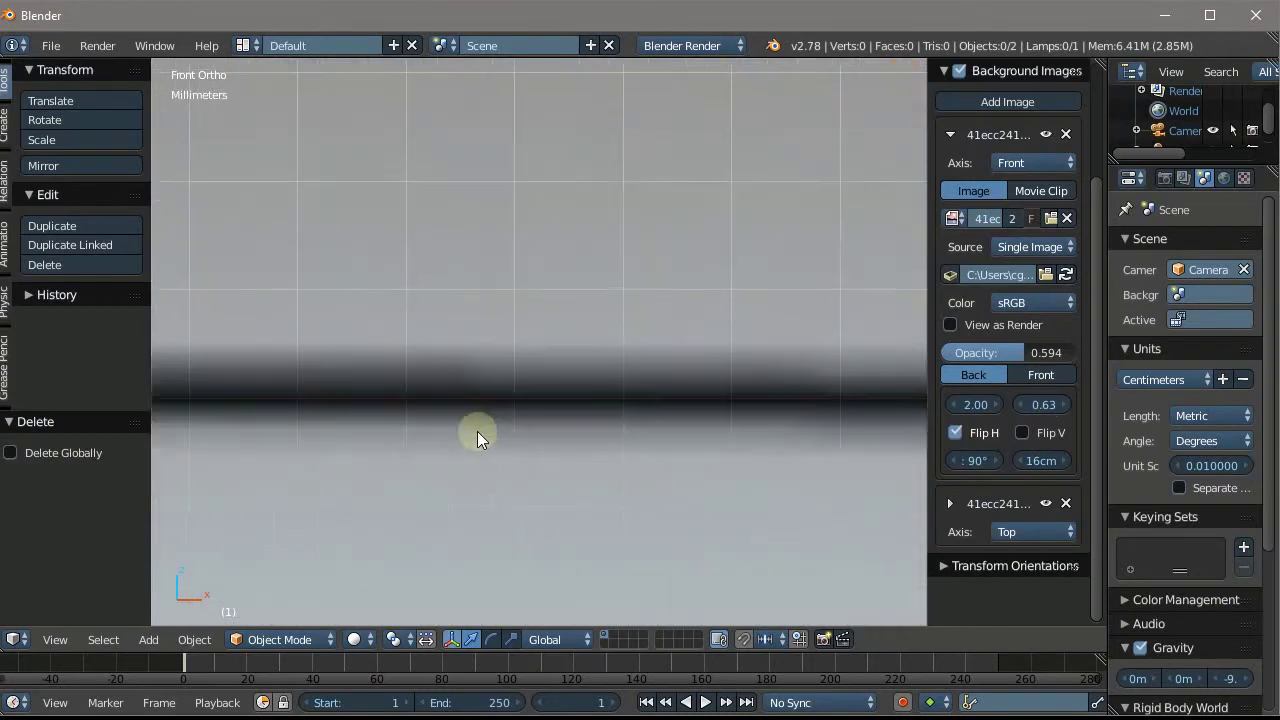
scroll(477, 431, "up", 1)
scroll(477, 431, "down", 3)
scroll(477, 431, "up", 3)
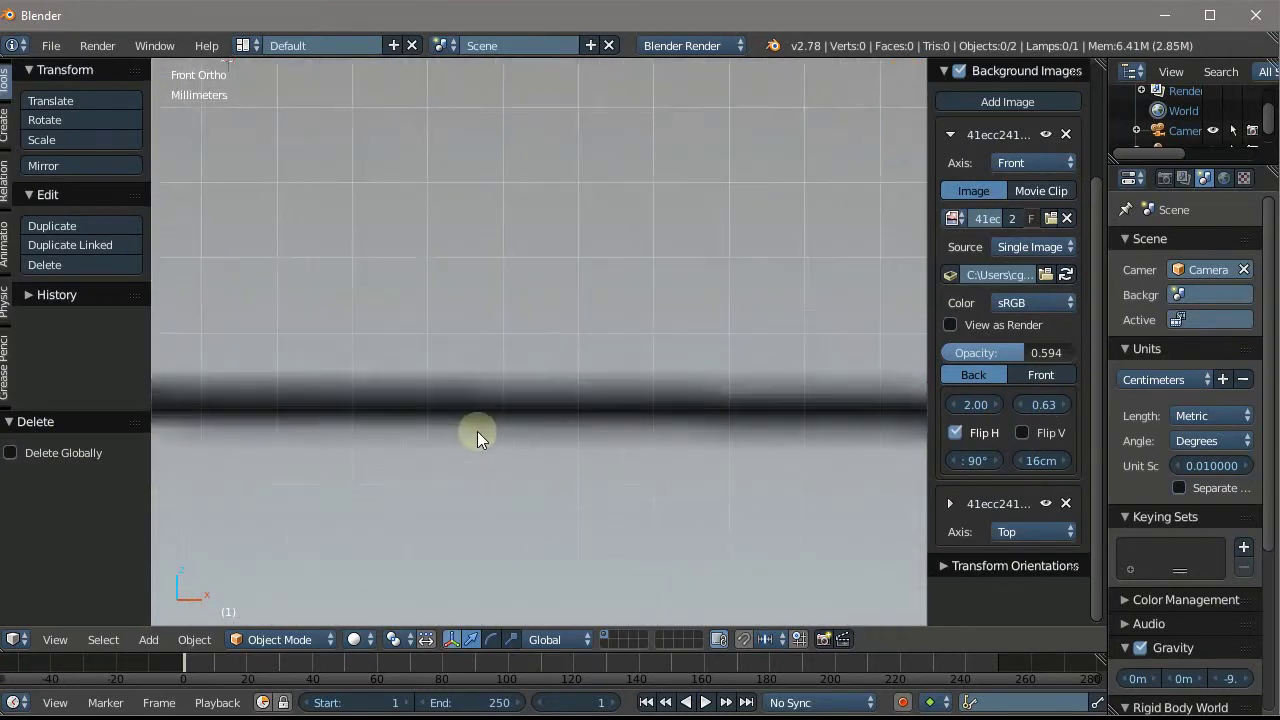
scroll(477, 431, "down", 2)
scroll(423, 434, "down", 2)
scroll(423, 434, "up", 2)
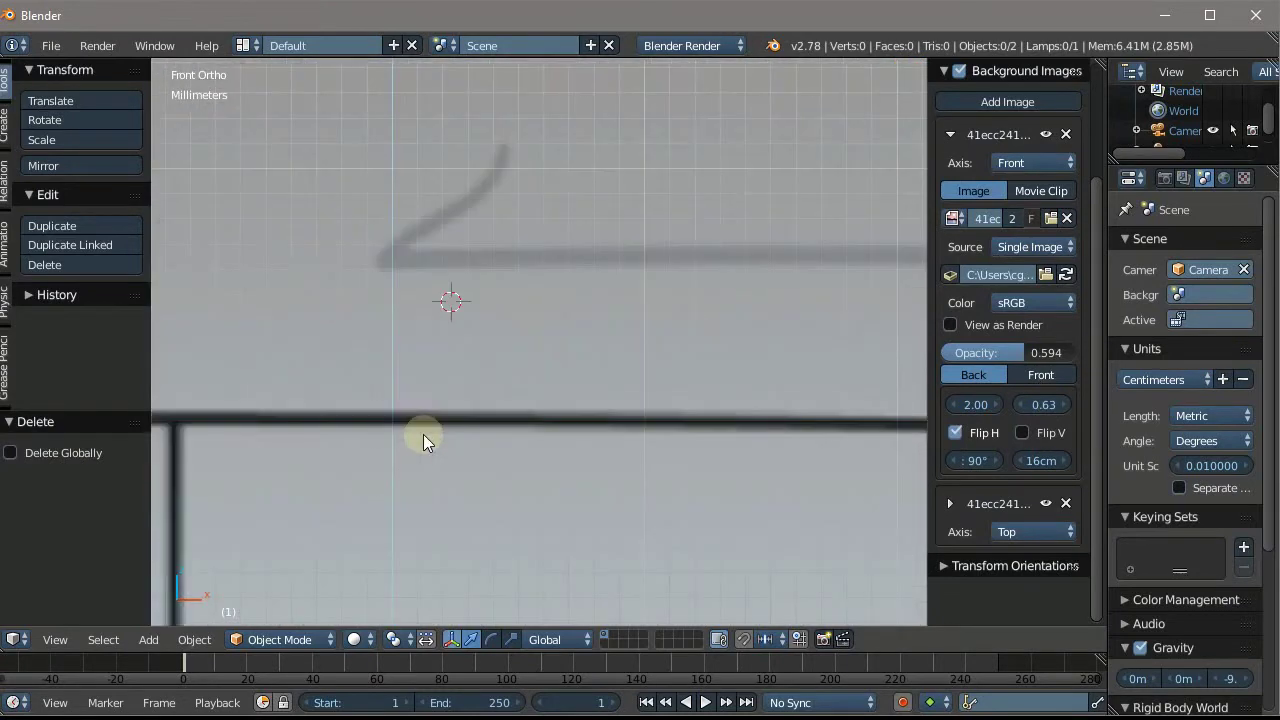
scroll(423, 434, "down", 4)
scroll(423, 434, "up", 2)
scroll(423, 434, "down", 2)
scroll(218, 422, "up", 1)
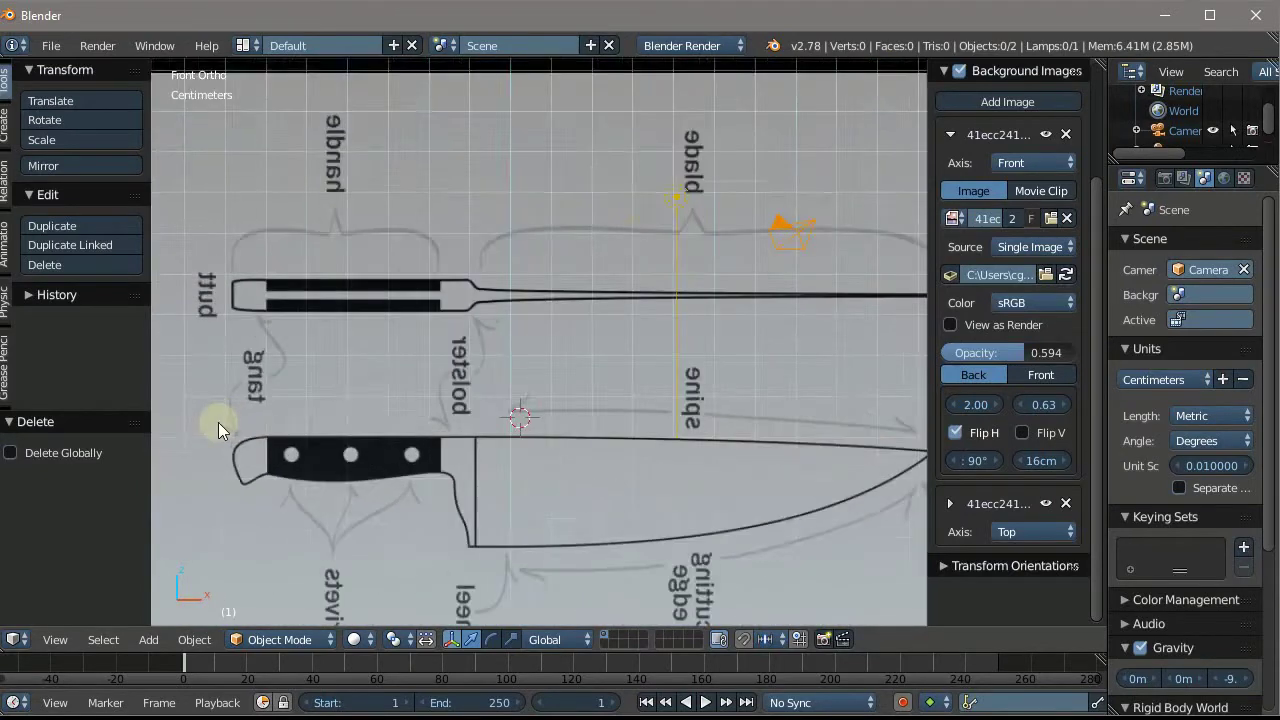
scroll(304, 462, "up", 4)
scroll(304, 450, "up", 1)
scroll(305, 450, "up", 2)
scroll(409, 378, "up", 3)
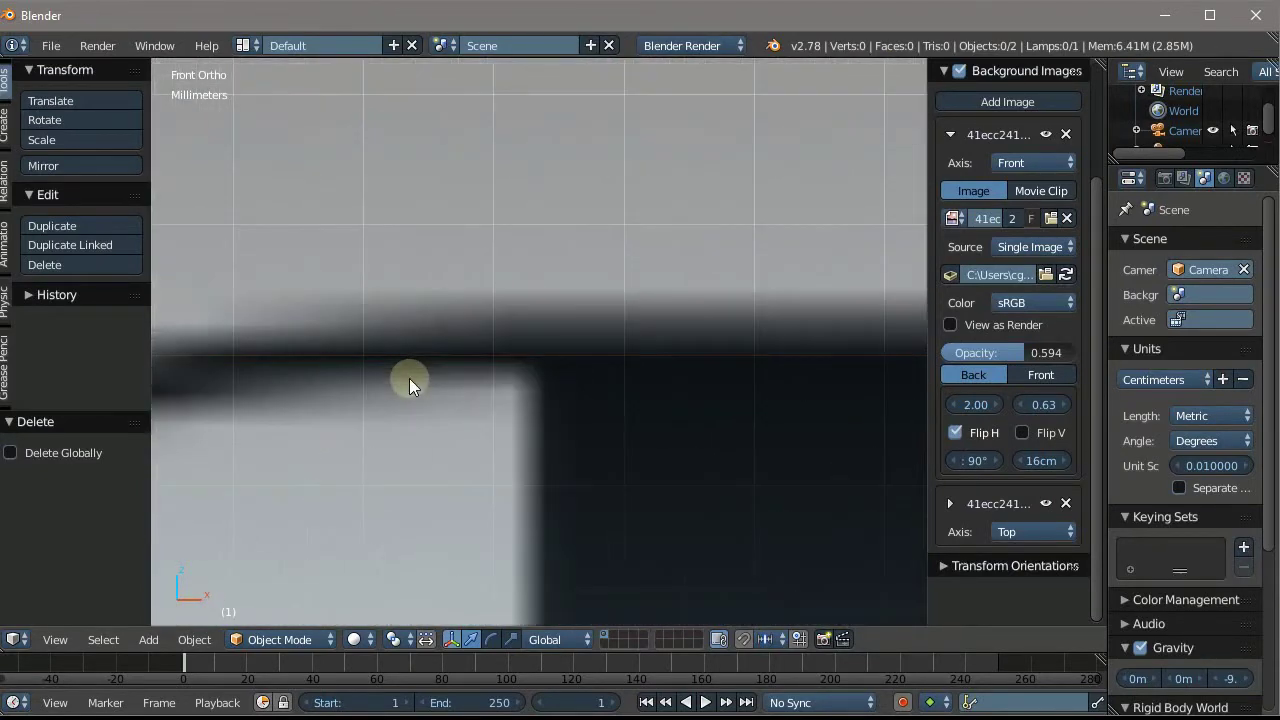
scroll(409, 378, "up", 2)
scroll(383, 342, "down", 5)
scroll(383, 342, "down", 4)
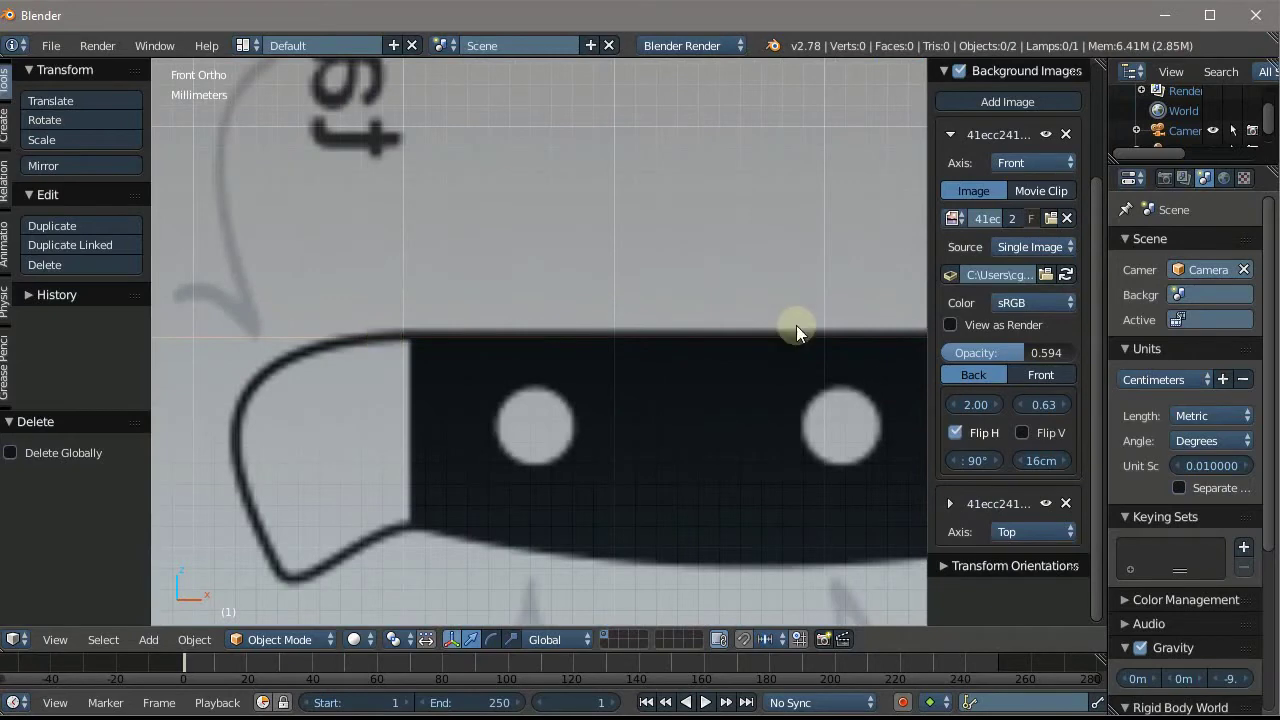
scroll(796, 325, "up", 5)
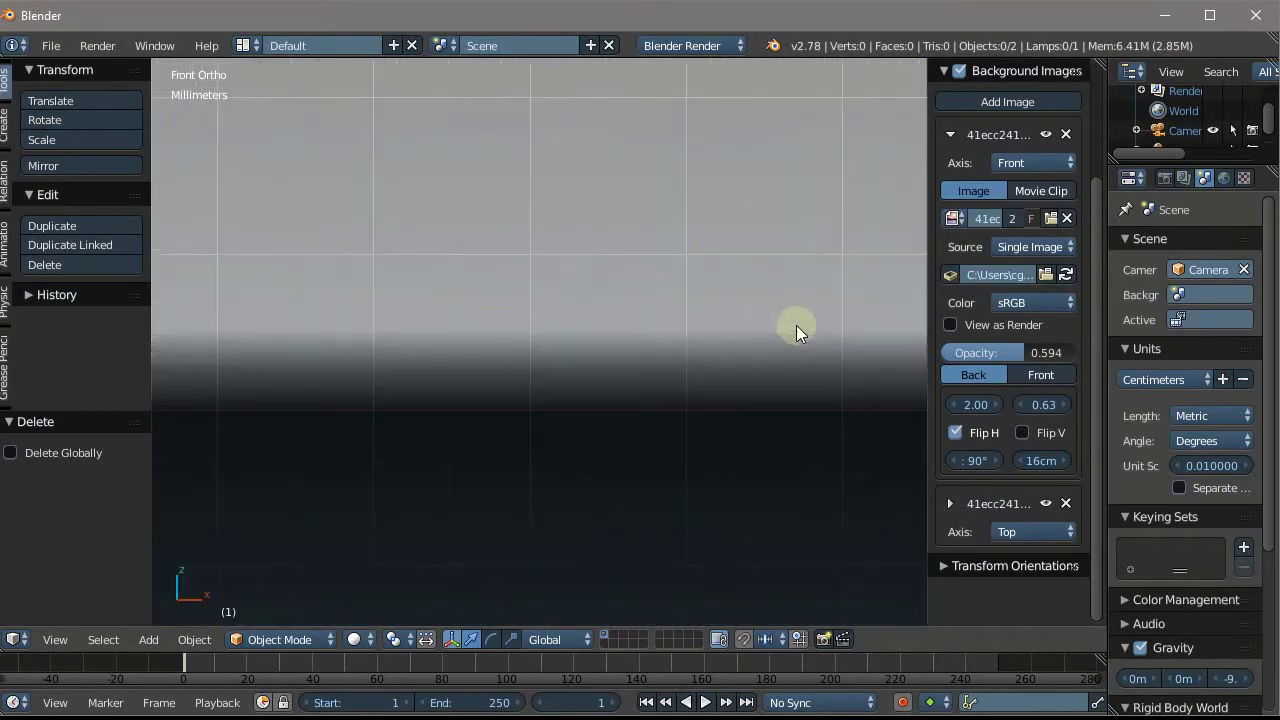
left_click(1043, 402)
type("2")
key("Return")
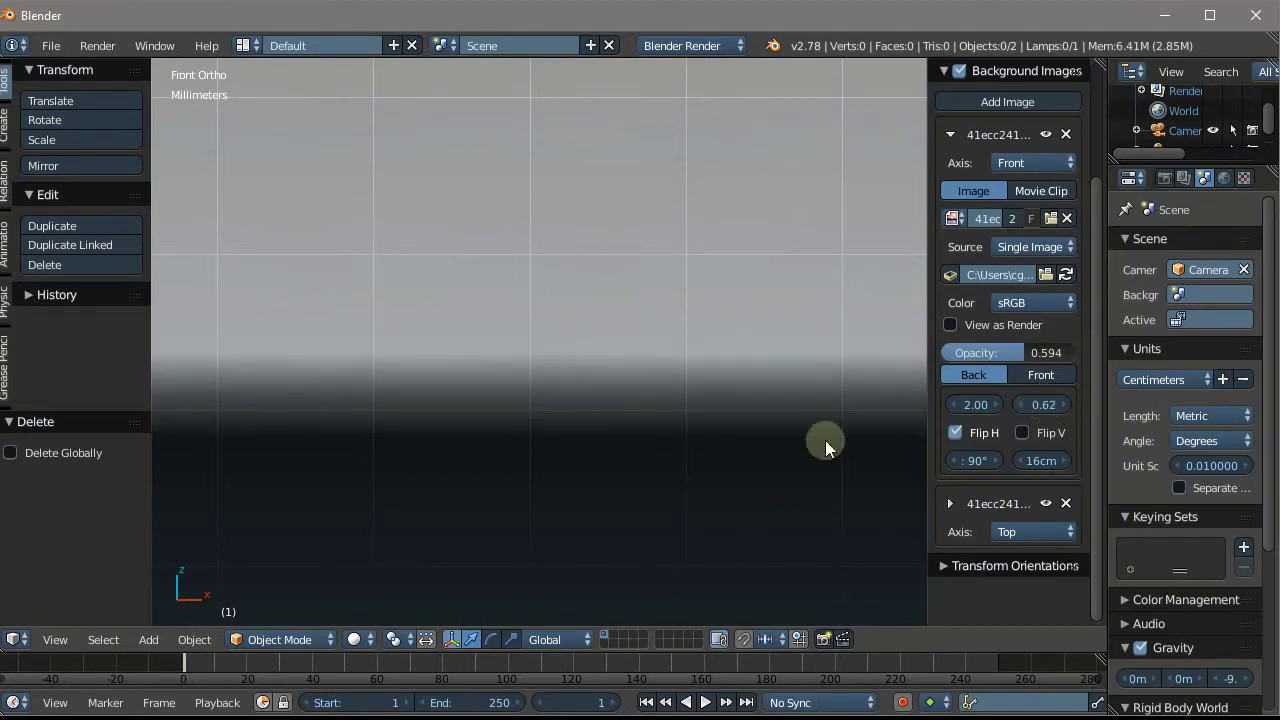
Zoom in and out to inspect the flipped knife blueprint in Front view
scroll(594, 420, "down", 1)
scroll(560, 360, "down", 2)
scroll(559, 358, "down", 2)
scroll(559, 358, "down", 2)
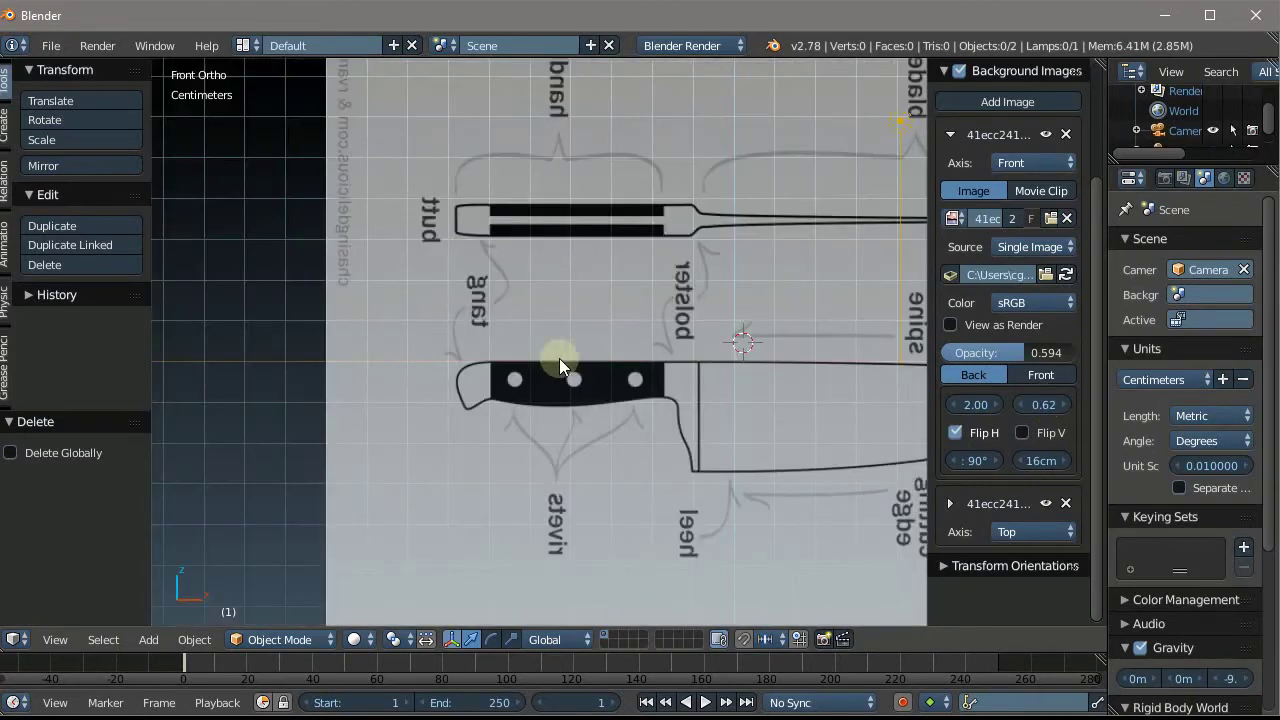
scroll(559, 358, "down", 3)
scroll(577, 373, "up", 3)
scroll(519, 373, "up", 1)
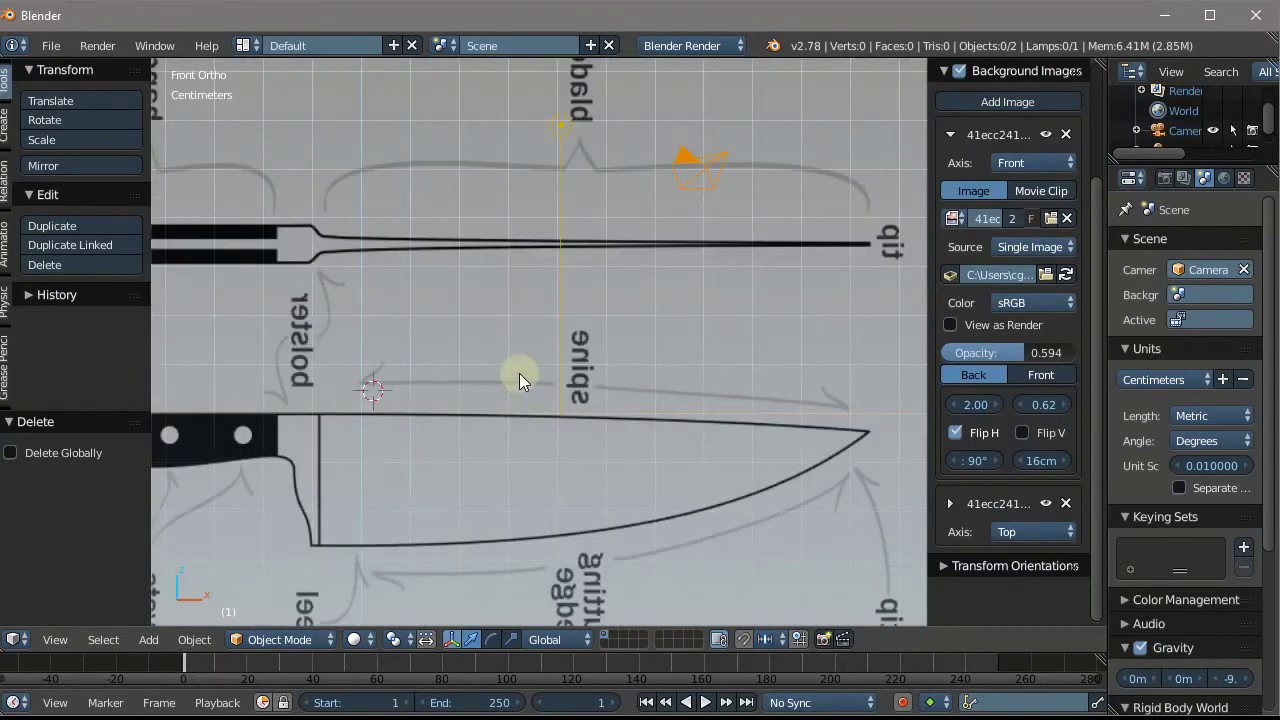
scroll(519, 373, "up", 1)
scroll(519, 373, "up", 1)
scroll(513, 368, "down", 4)
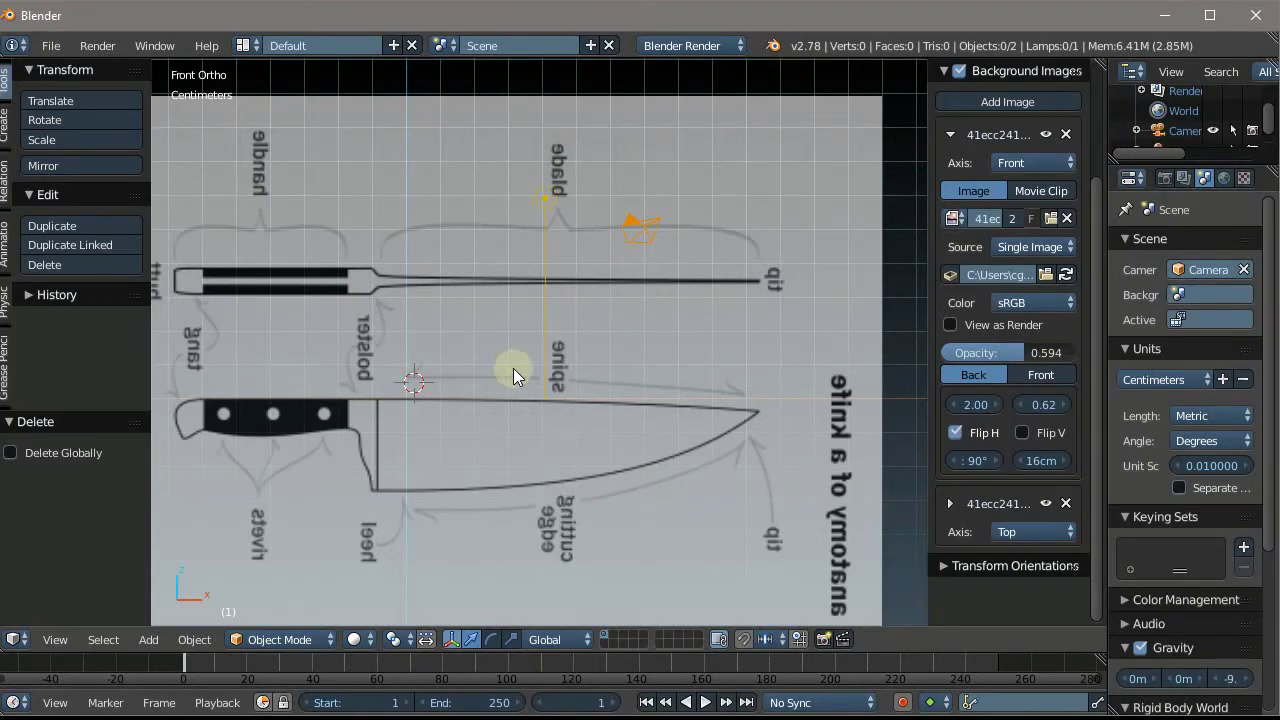
scroll(513, 368, "down", 3)
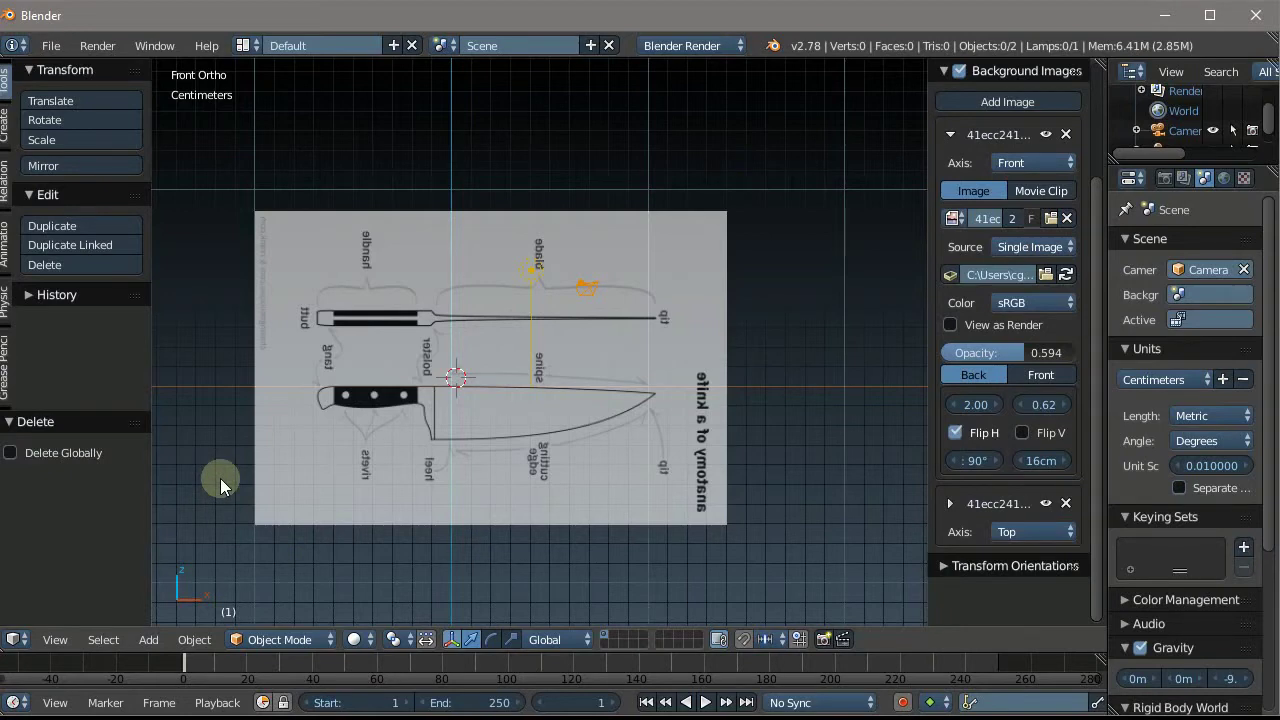
scroll(376, 290, "up", 4)
scroll(376, 290, "down", 4)
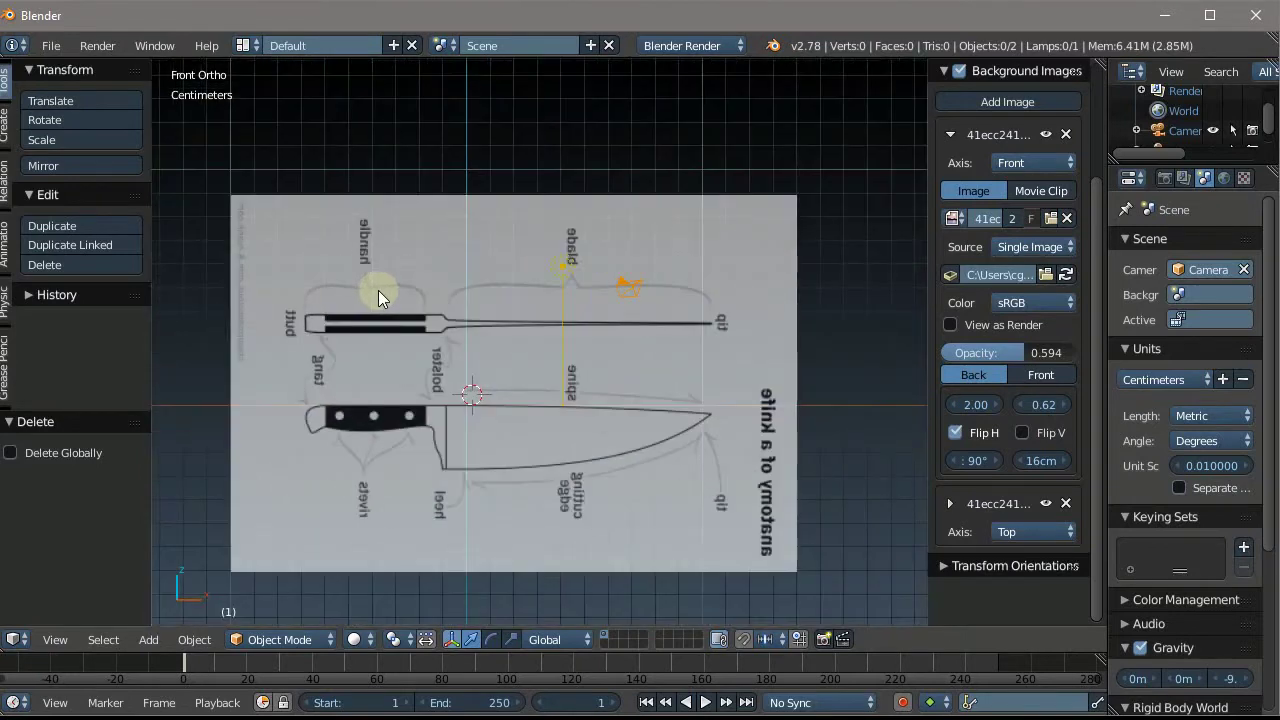
scroll(535, 296, "up", 4)
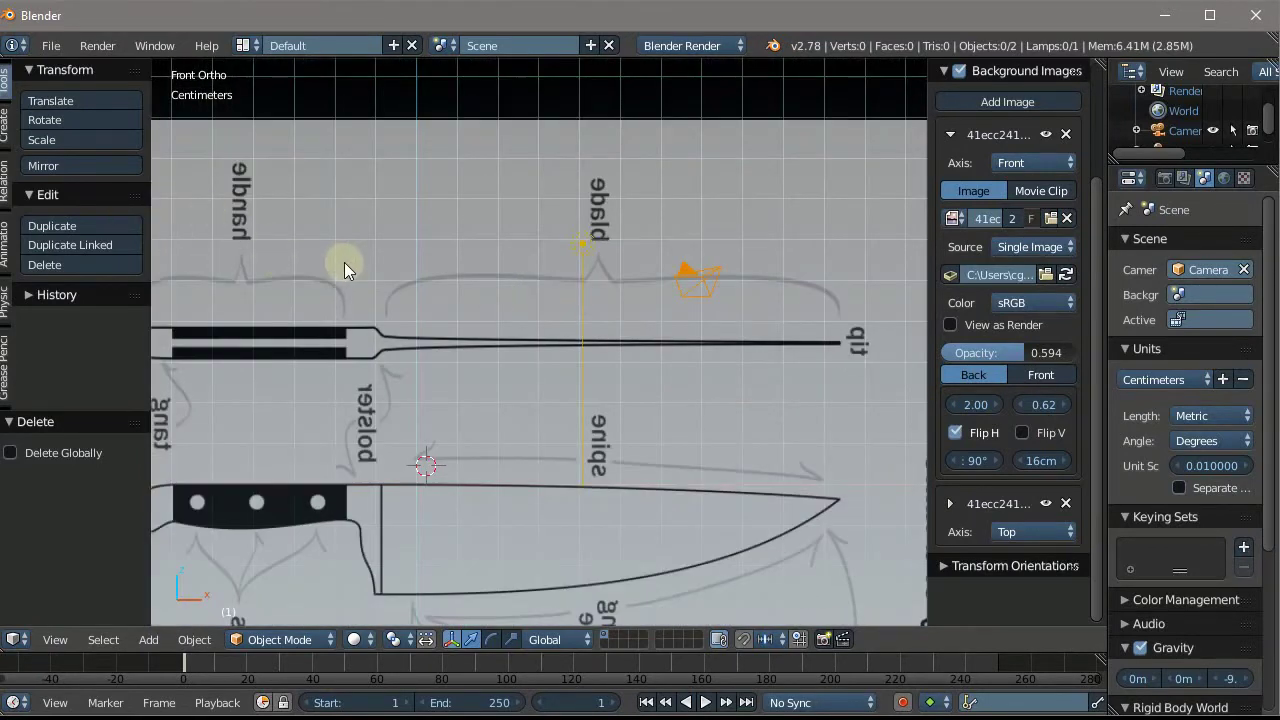
scroll(304, 315, "up", 4)
scroll(396, 231, "down", 5)
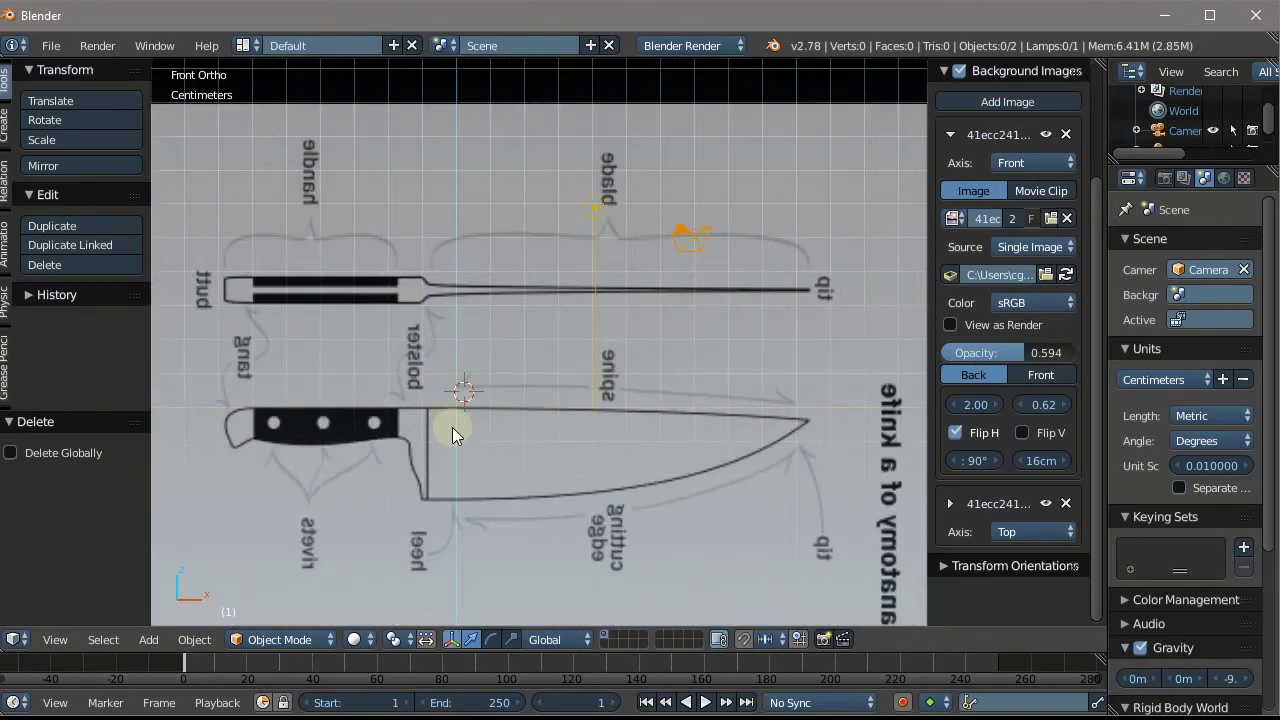
Switch to Top orthographic view and zoom around the knife blueprint
key("KP_7")
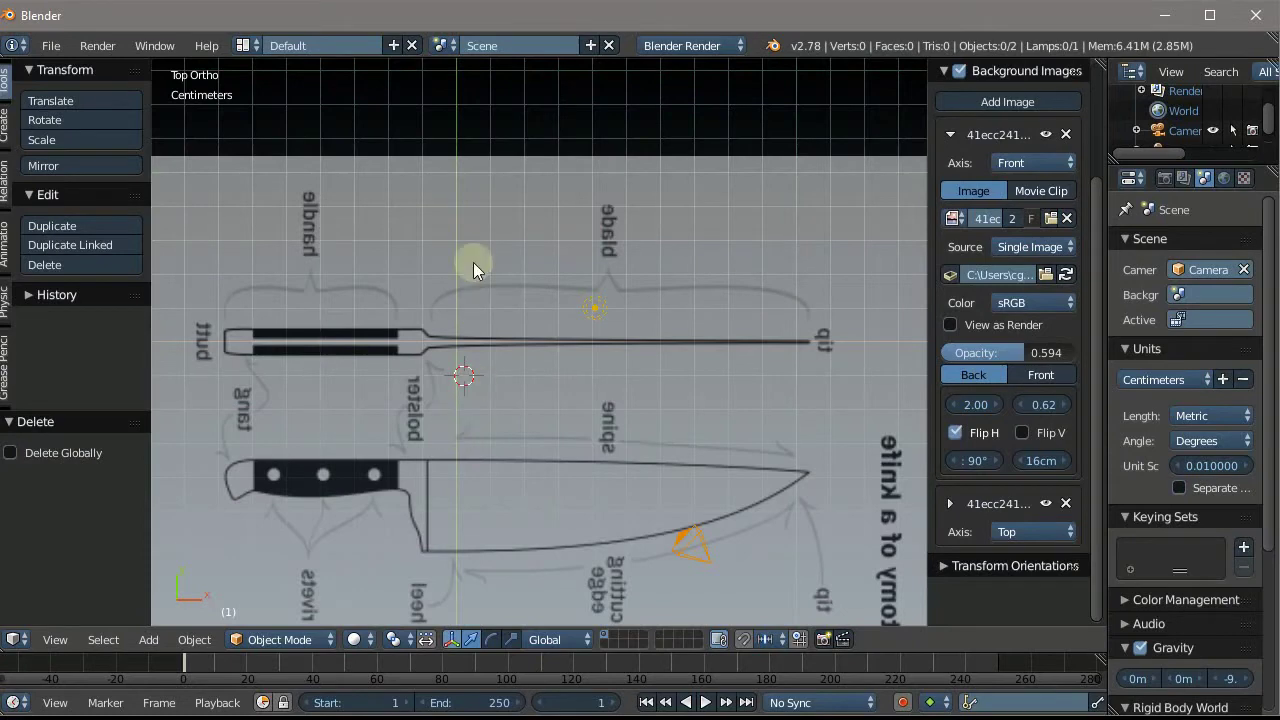
scroll(308, 348, "up", 2)
scroll(471, 366, "up", 2)
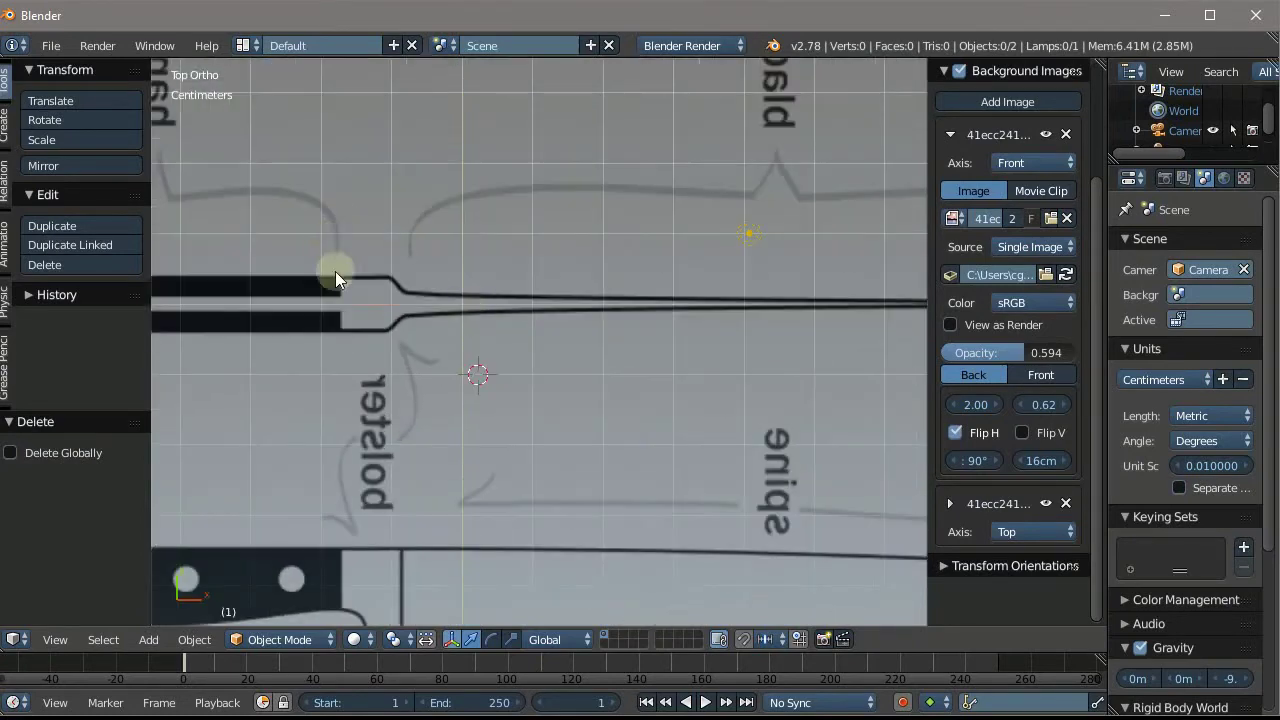
scroll(361, 333, "up", 3)
scroll(361, 333, "down", 5)
scroll(301, 358, "up", 3)
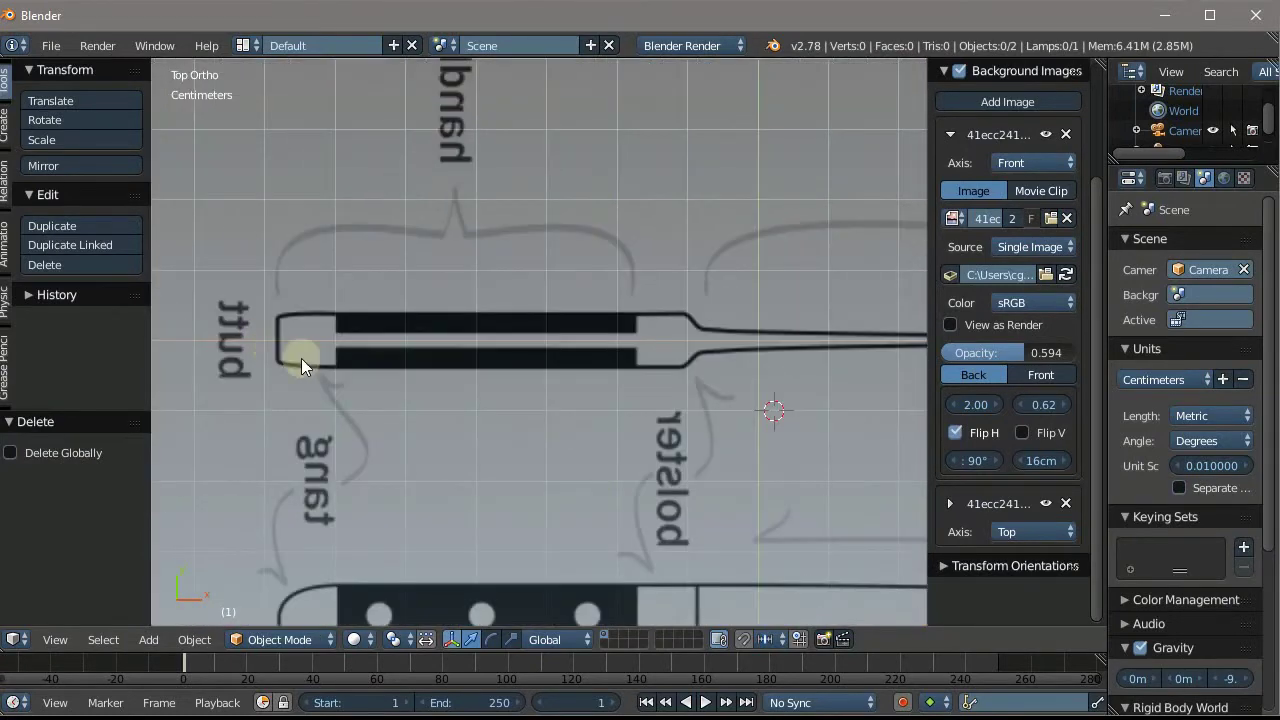
scroll(668, 334, "down", 4)
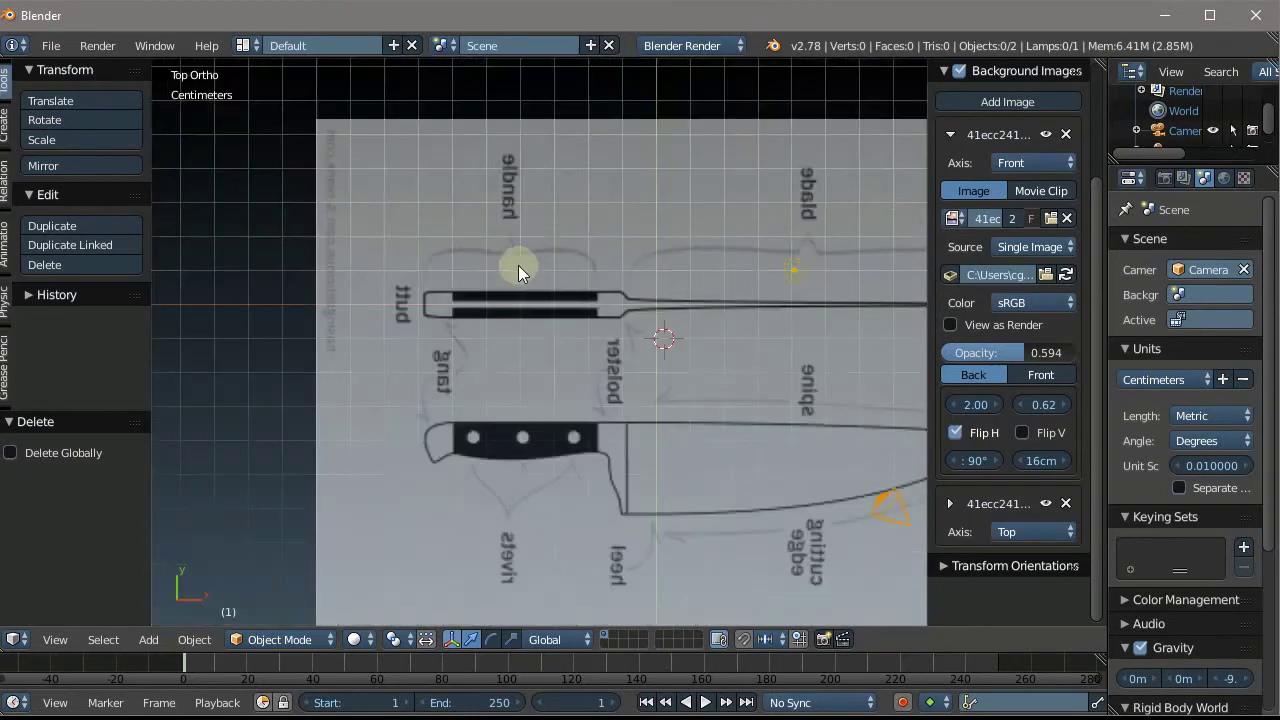
scroll(320, 228, "down", 3)
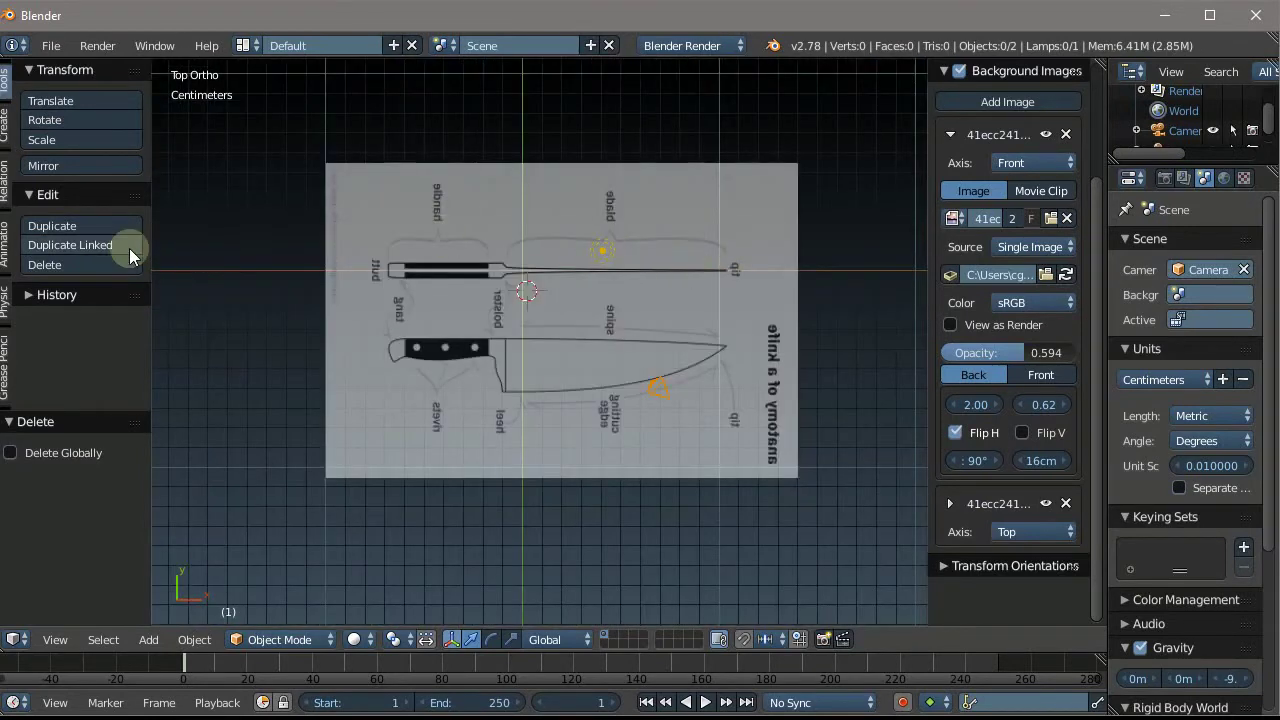
scroll(449, 279, "up", 4)
scroll(449, 279, "down", 3)
scroll(653, 237, "up", 1)
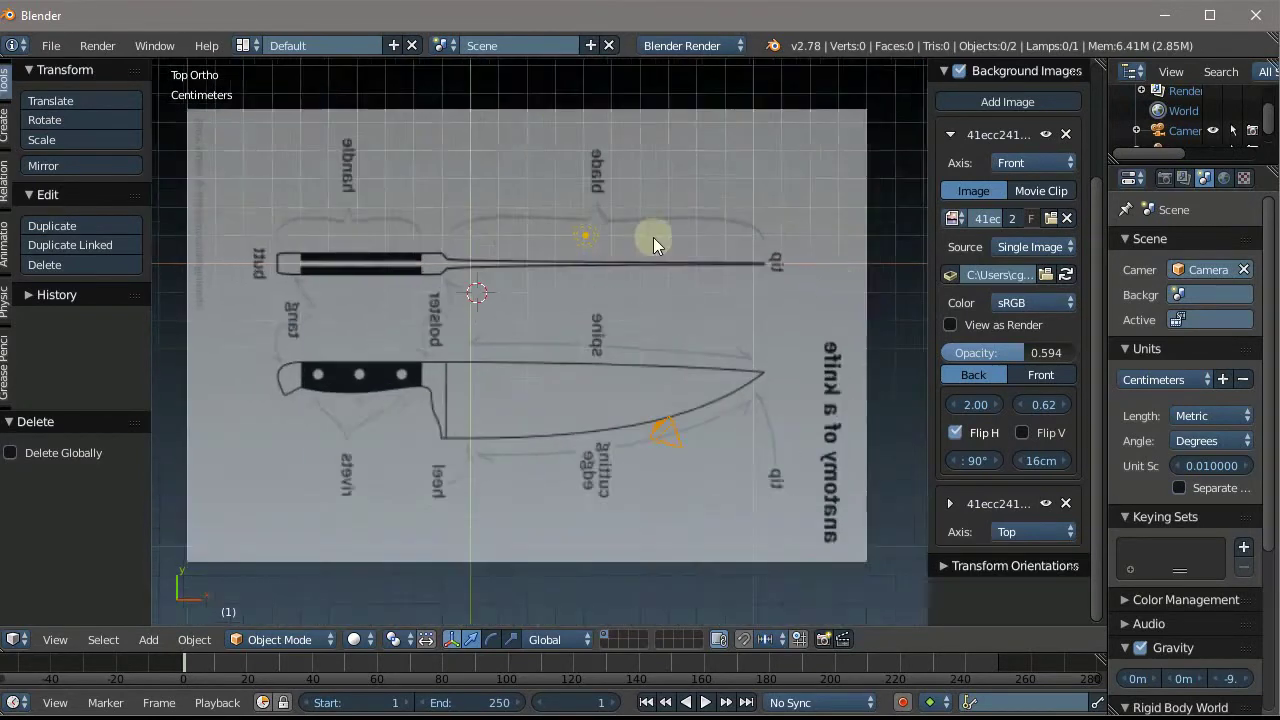
scroll(814, 239, "up", 4)
scroll(383, 191, "down", 5)
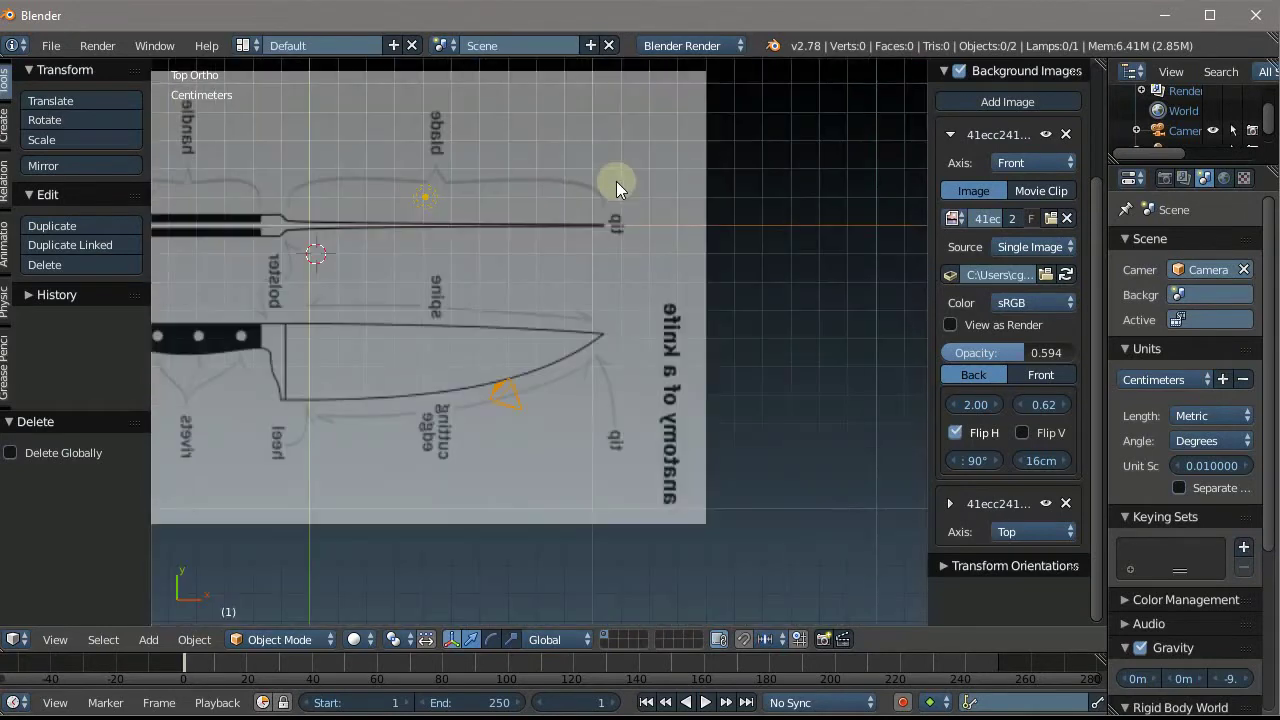
scroll(339, 157, "up", 3)
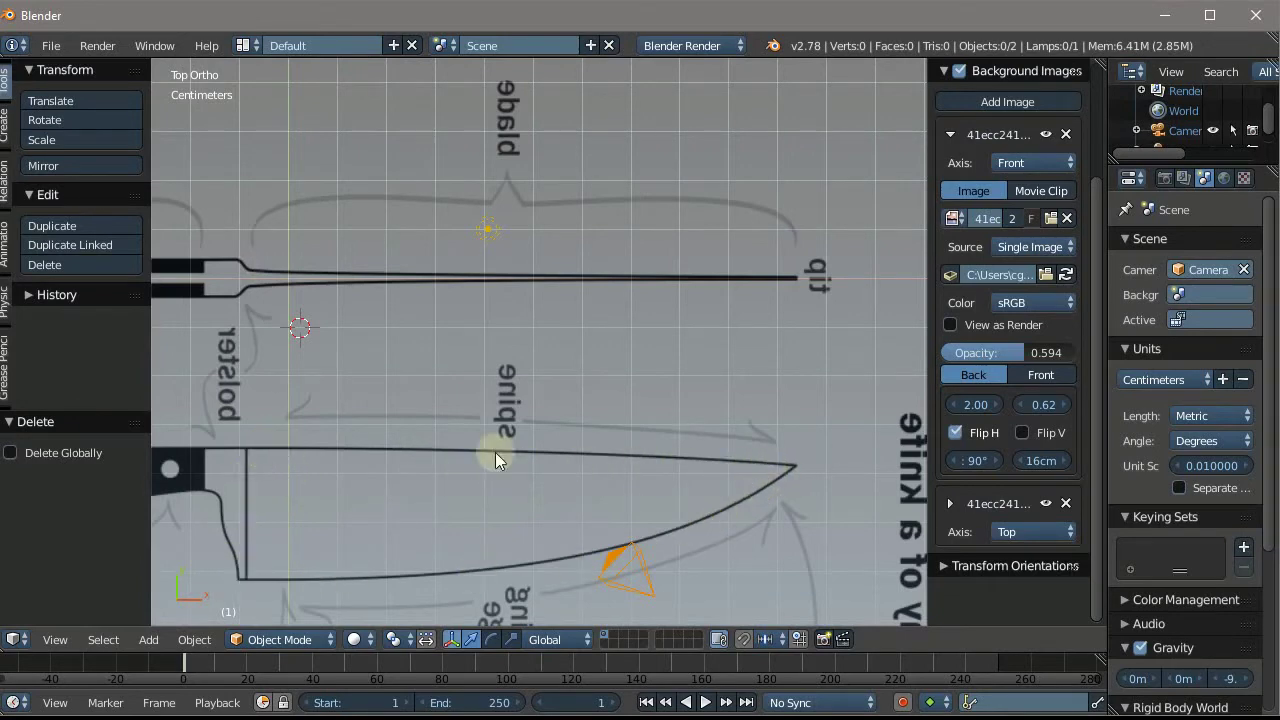
scroll(819, 295, "down", 4)
scroll(444, 228, "up", 3)
scroll(619, 414, "up", 2)
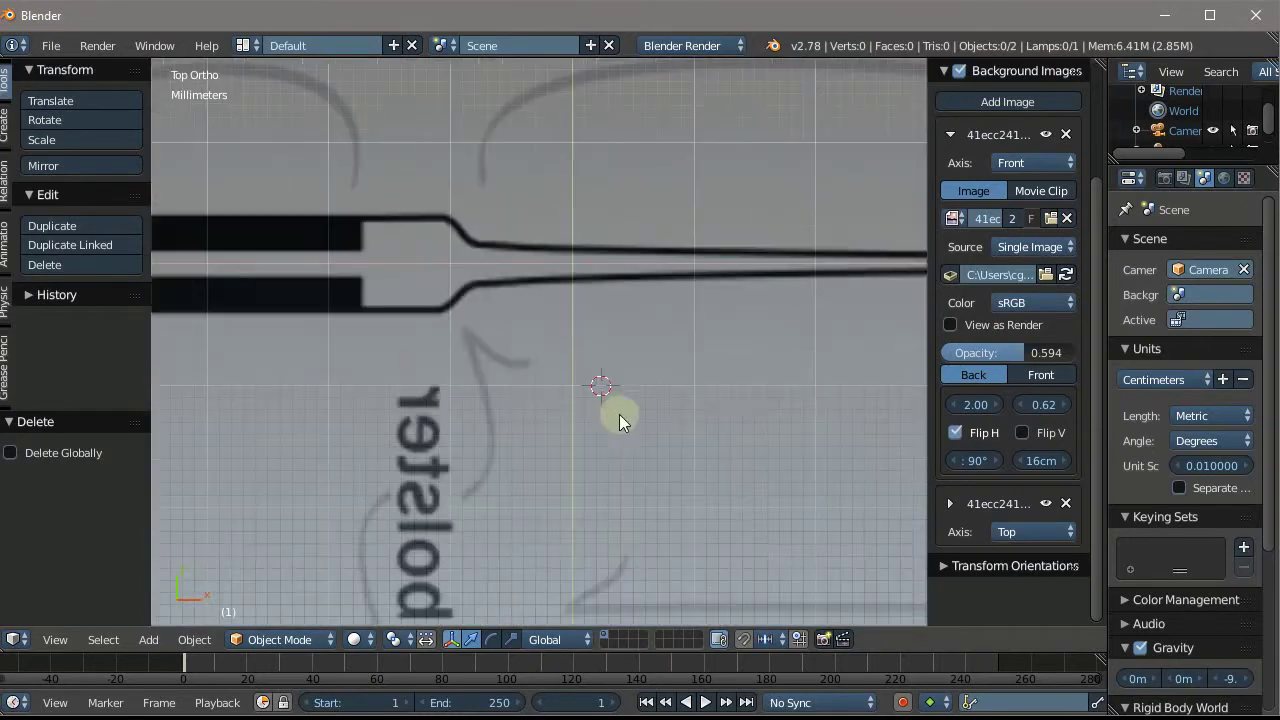
scroll(403, 234, "up", 3)
scroll(388, 300, "up", 3)
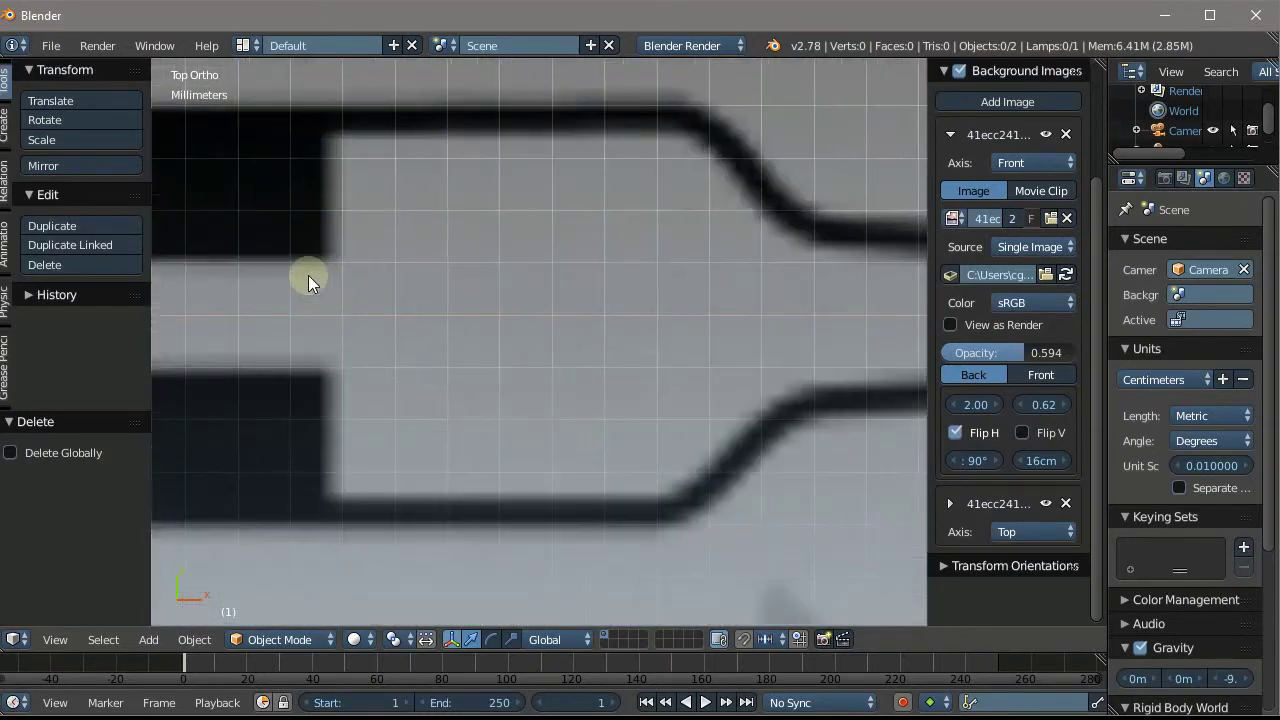
Place the 3D cursor on the world origin and center the view on it
left_click(395, 317)
scroll(391, 310, "up", 3)
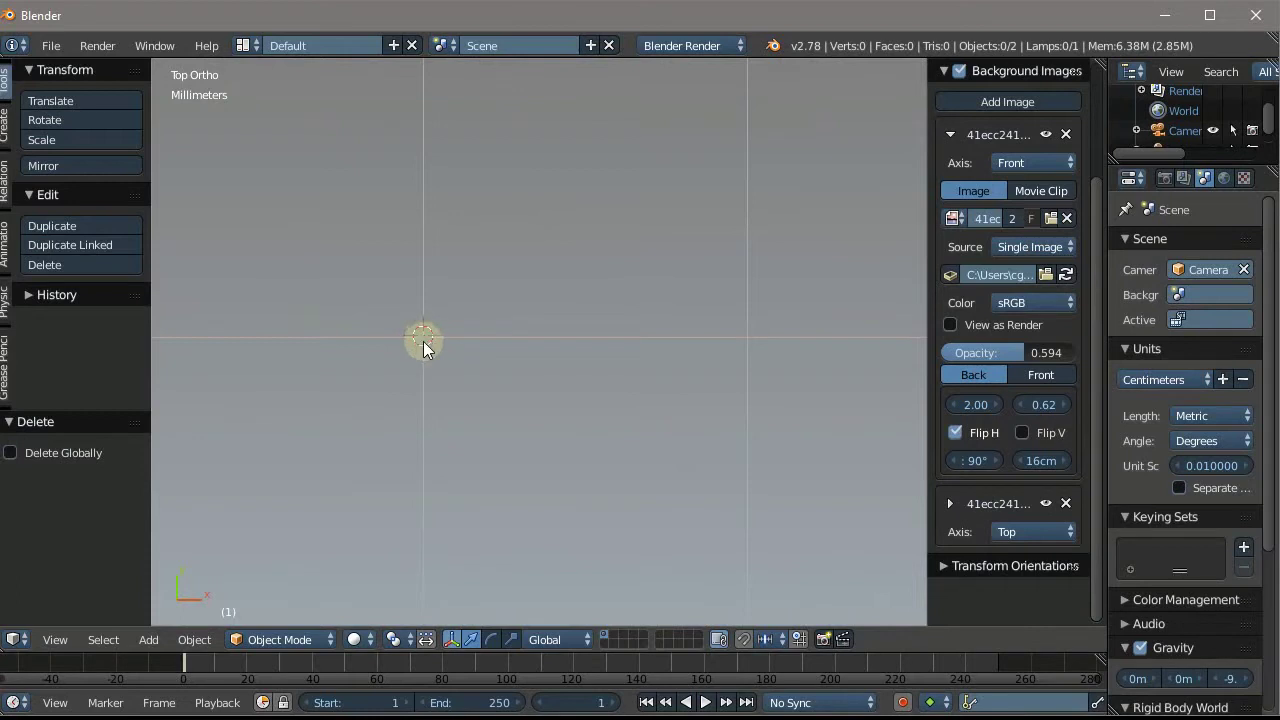
left_click(422, 339)
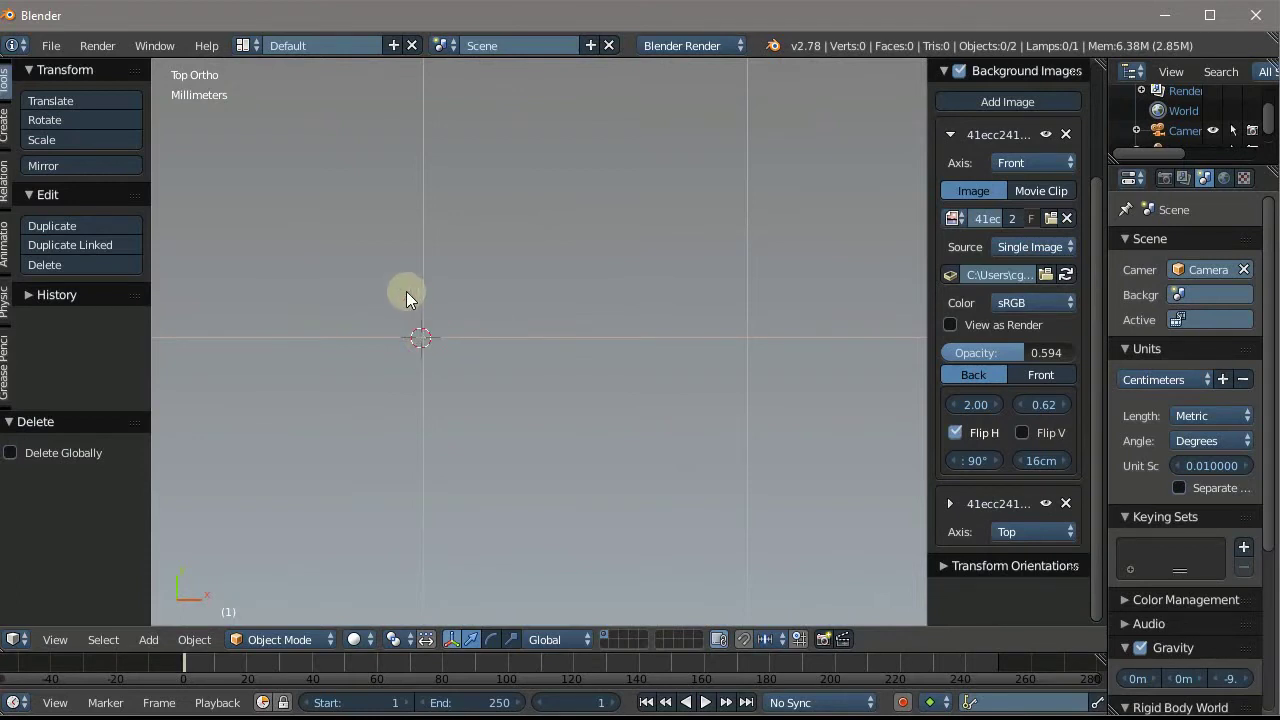
scroll(404, 313, "up", 5)
scroll(404, 313, "up", 5)
scroll(582, 488, "up", 5)
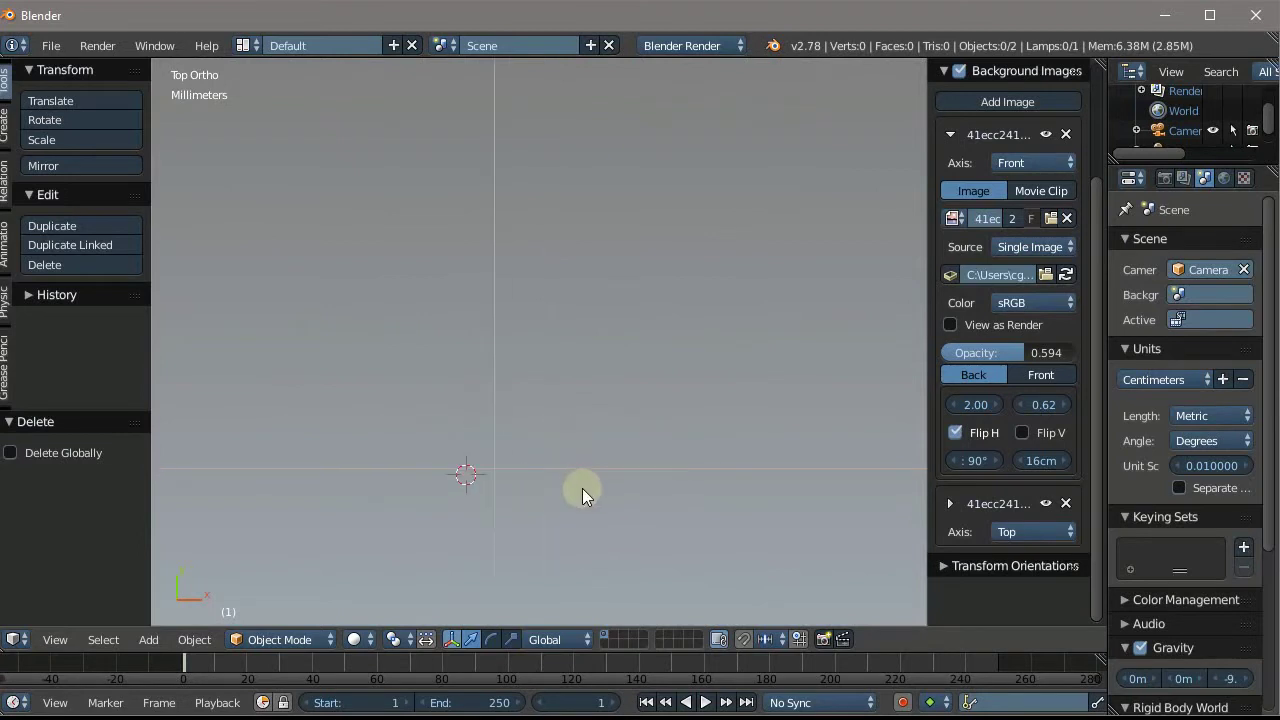
left_click(491, 469)
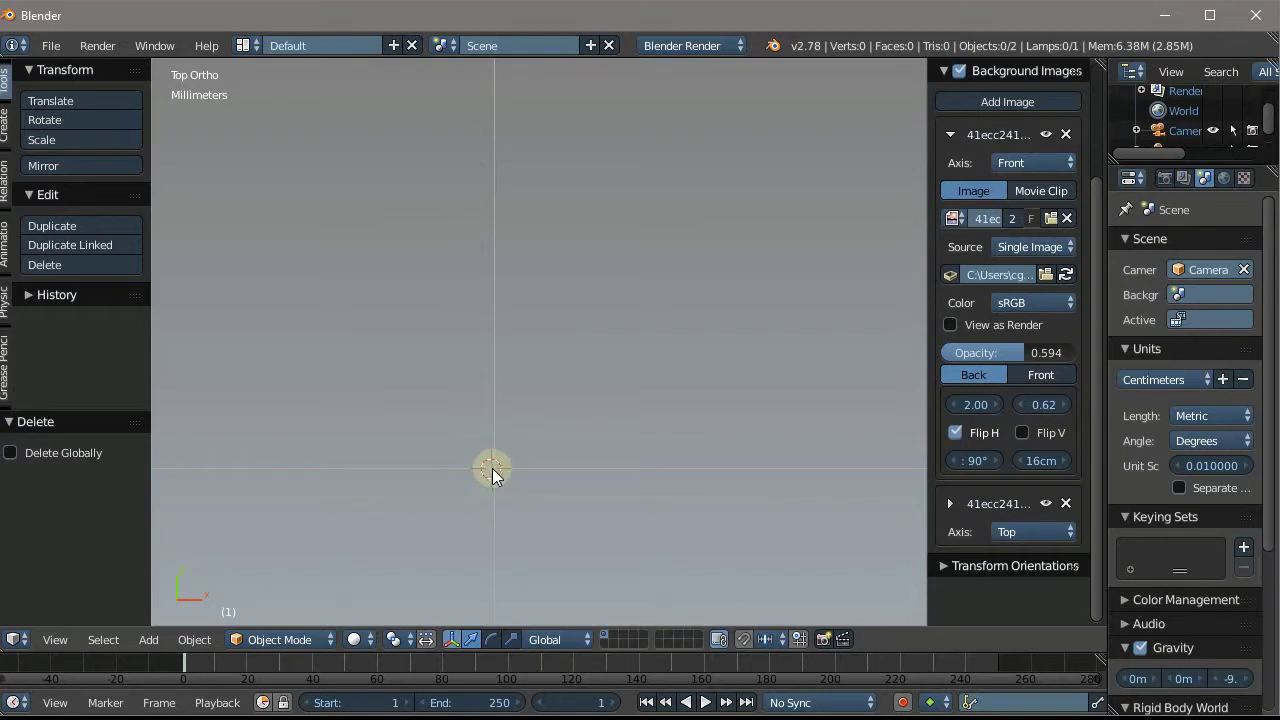
key("alt+Home")
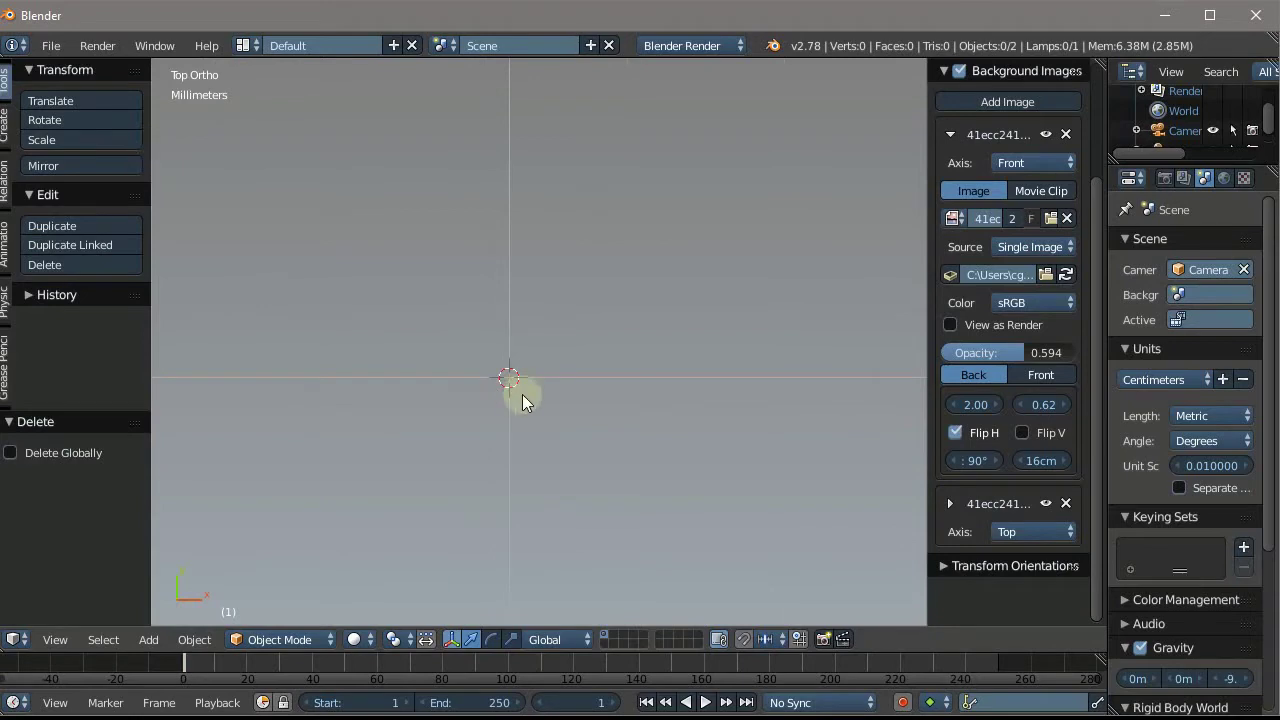
Magnify the blueprint near the knife's heel and bring up the mesh primitives list
middle_click_drag(522, 394, 443, 307, "ctrl")
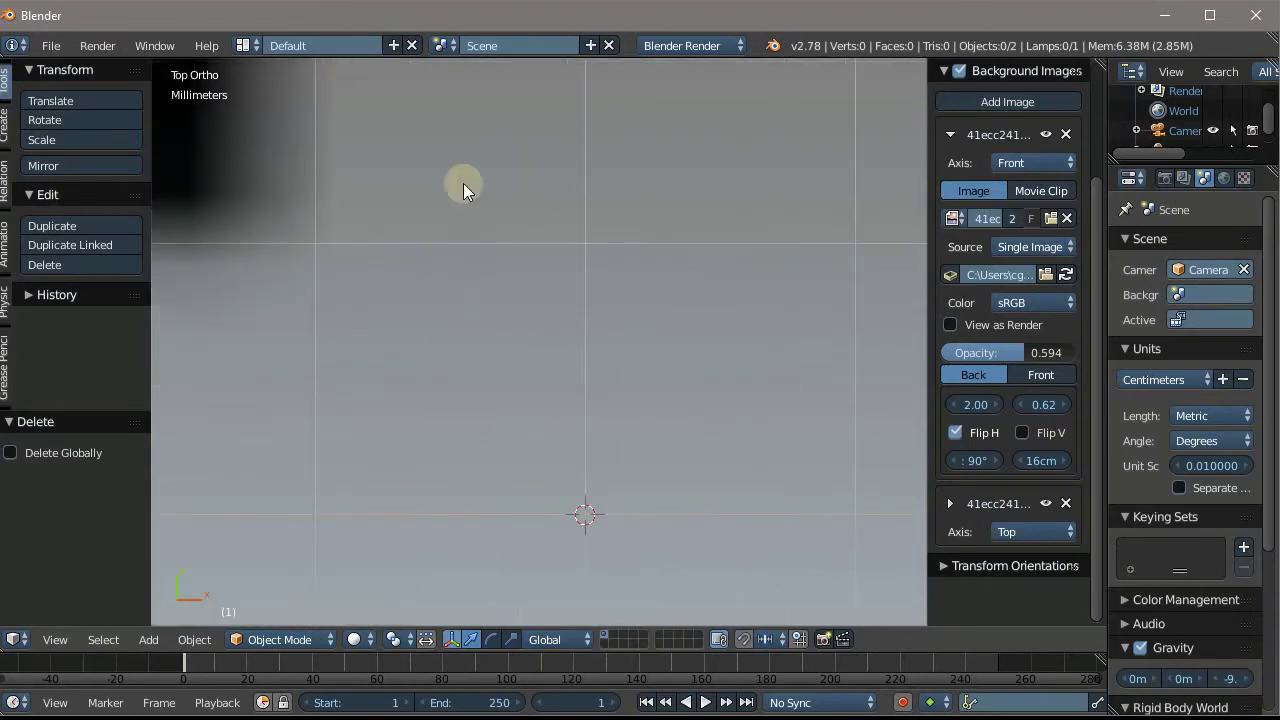
scroll(465, 184, "down", 4)
scroll(530, 180, "up", 5)
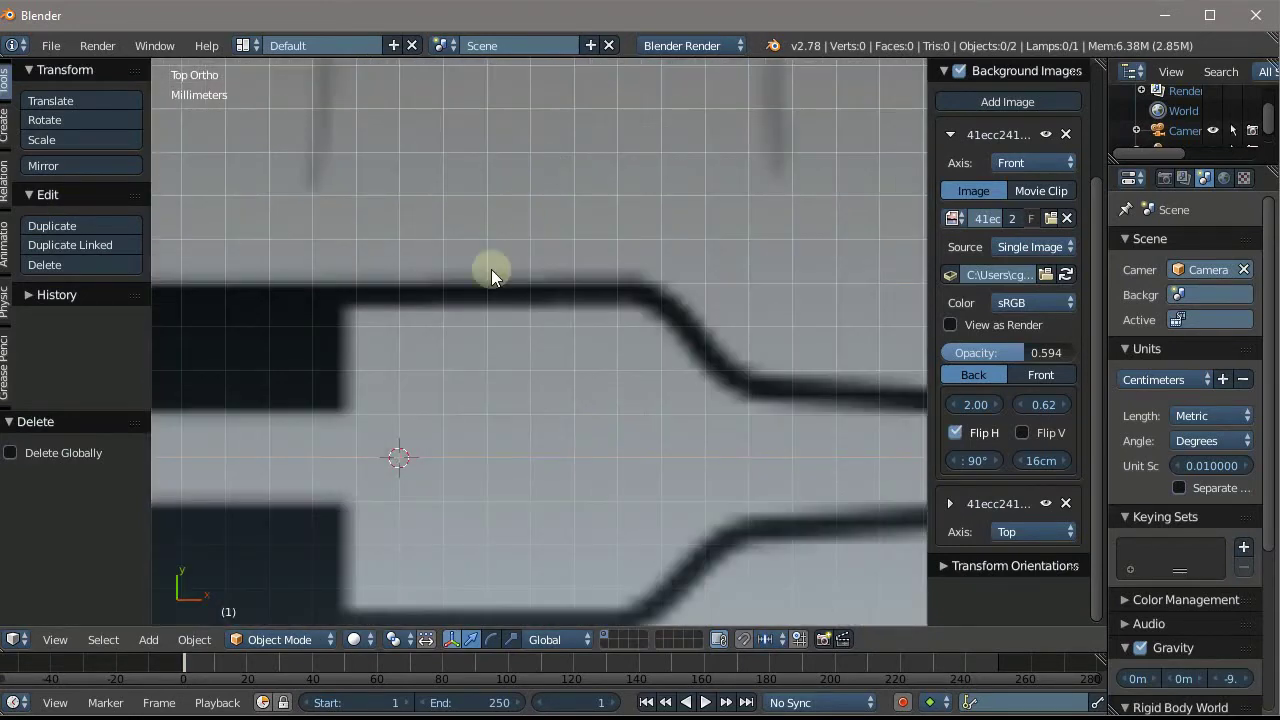
scroll(486, 262, "down", 1)
scroll(481, 256, "down", 3)
scroll(437, 326, "up", 3)
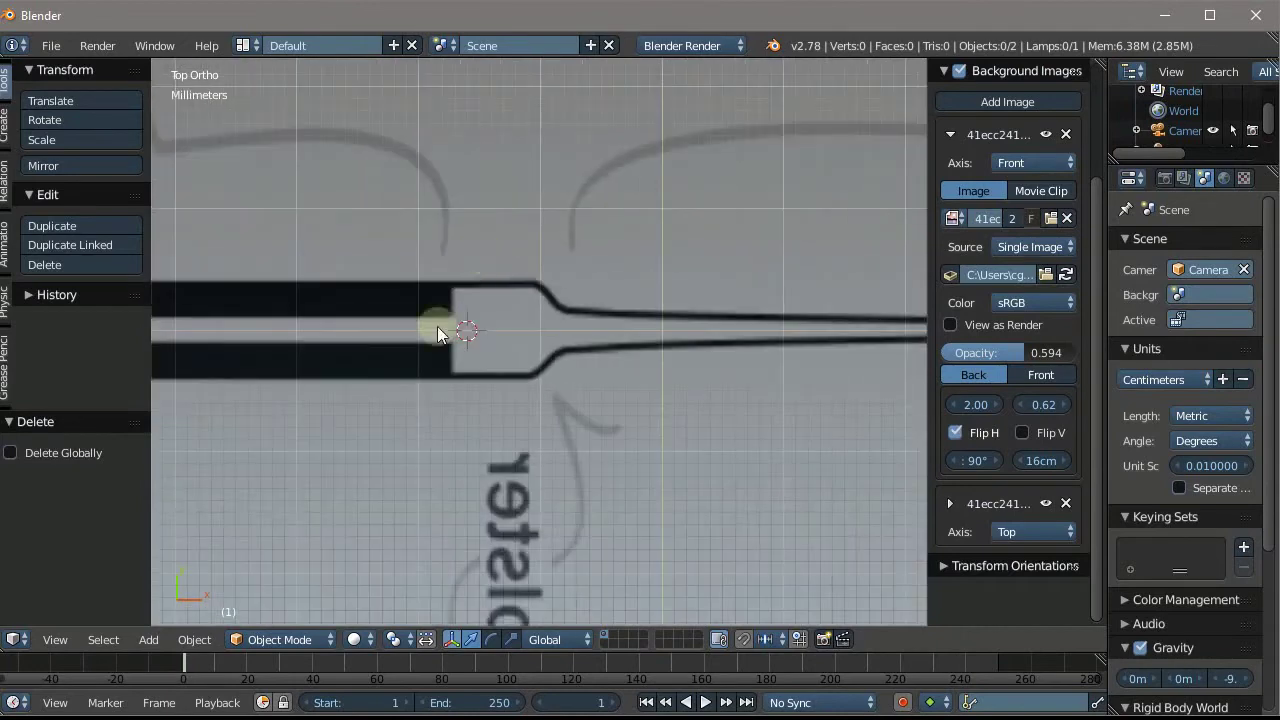
scroll(490, 337, "up", 2)
scroll(513, 315, "up", 2)
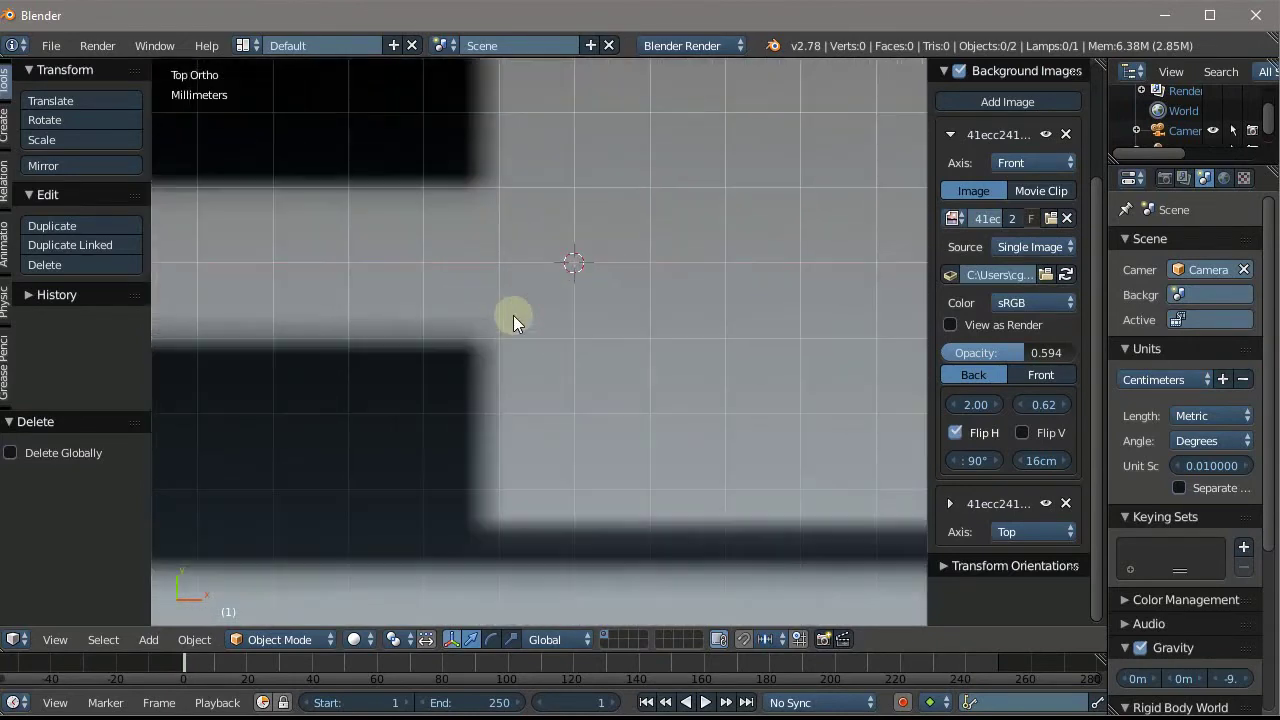
scroll(513, 315, "down", 2)
scroll(575, 280, "up", 4)
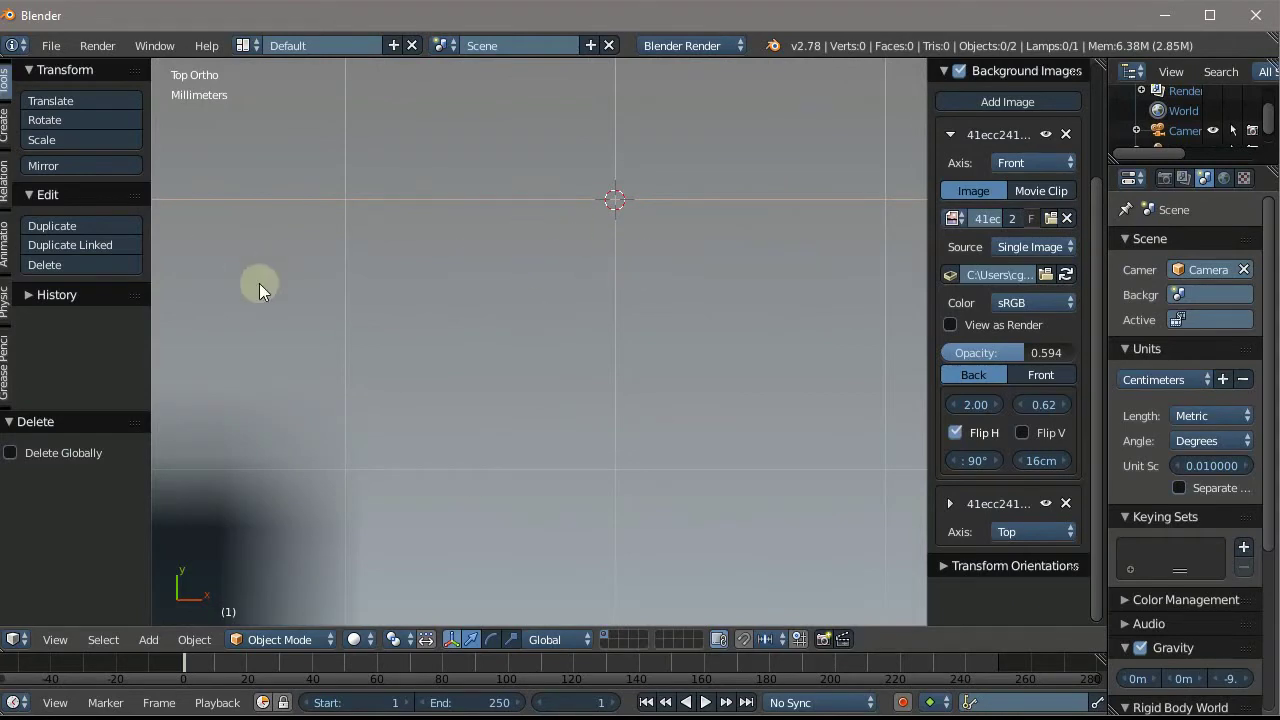
scroll(475, 270, "down", 3)
scroll(500, 265, "down", 2)
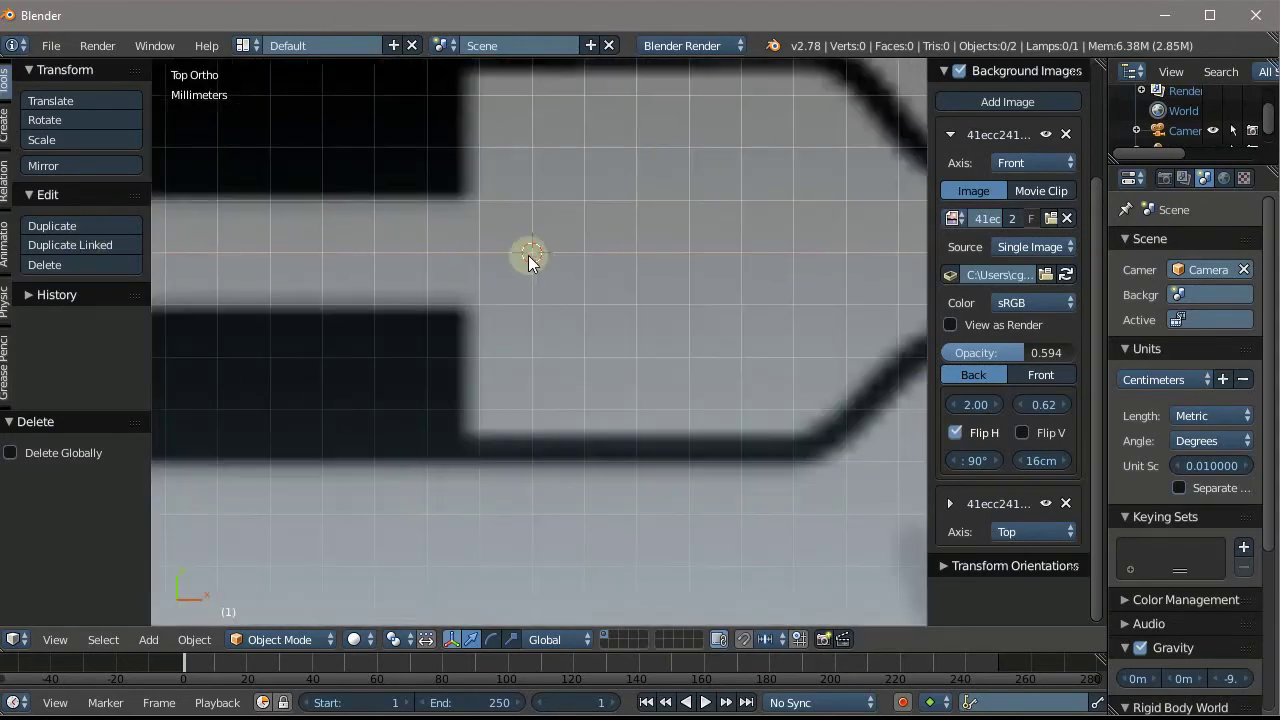
scroll(535, 256, "down", 1)
scroll(560, 220, "down", 2)
scroll(592, 180, "up", 3)
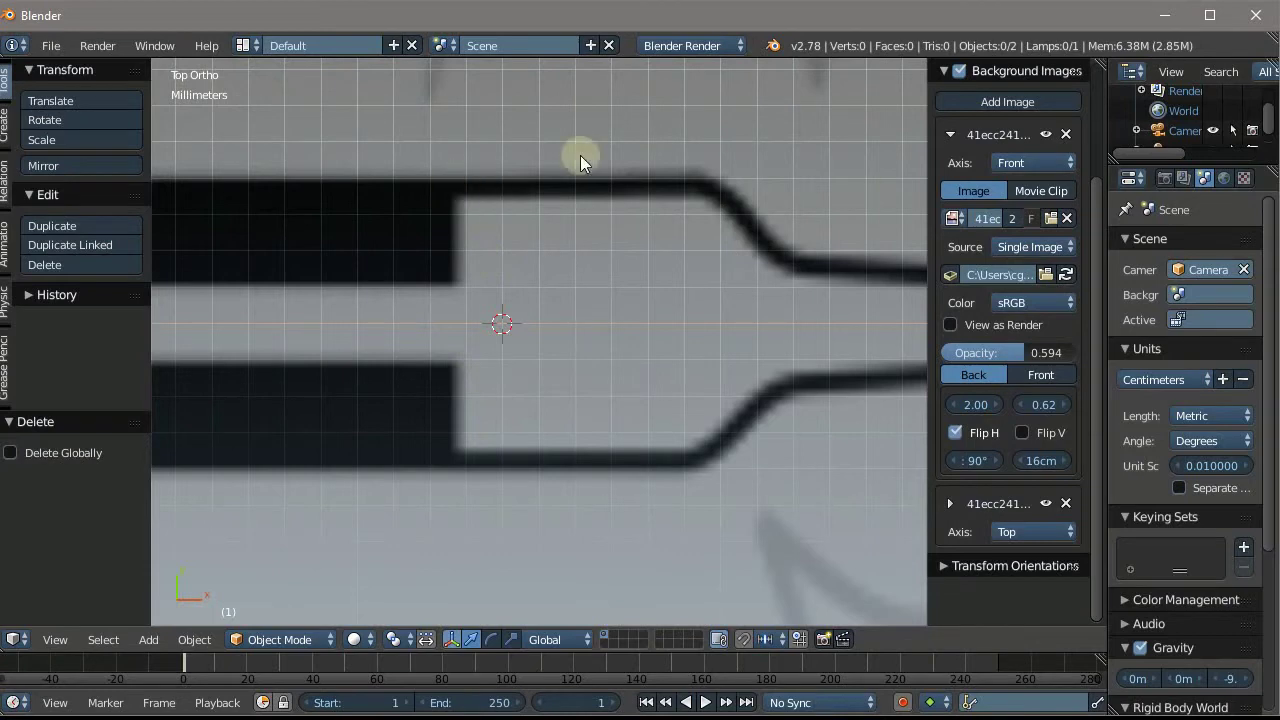
scroll(383, 143, "up", 2)
scroll(491, 151, "down", 2)
scroll(491, 151, "up", 2)
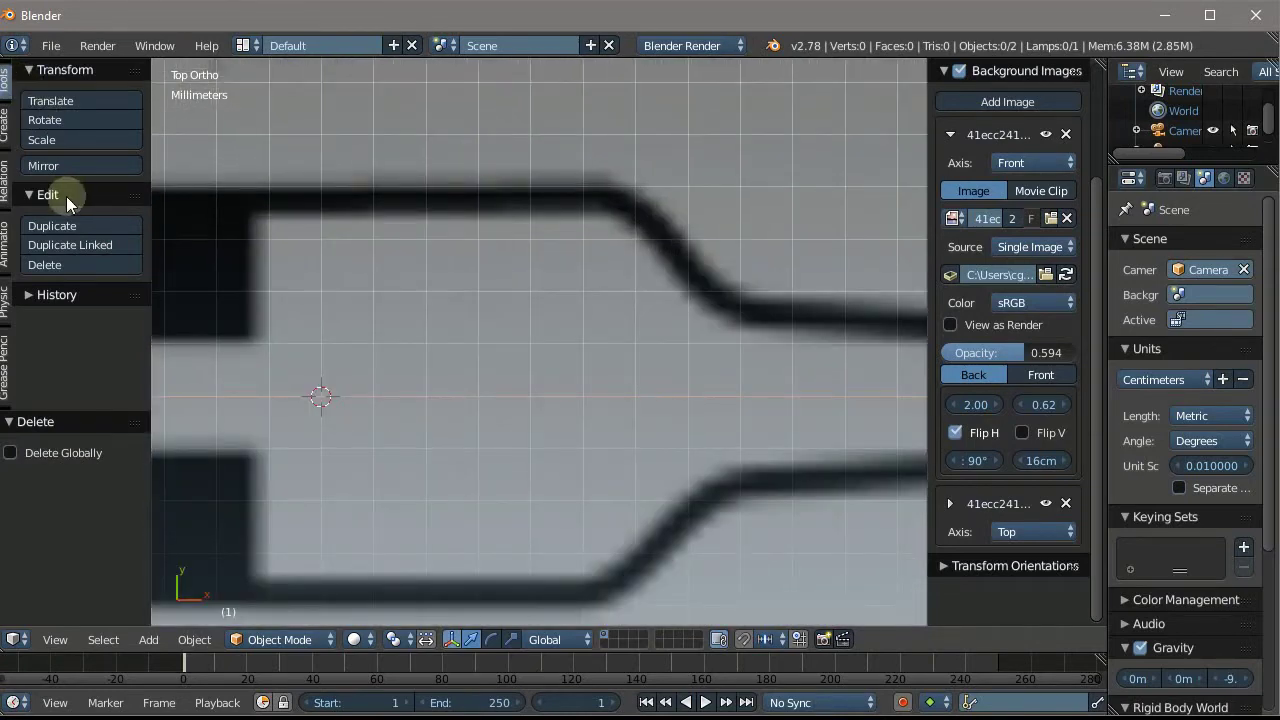
left_click(7, 135)
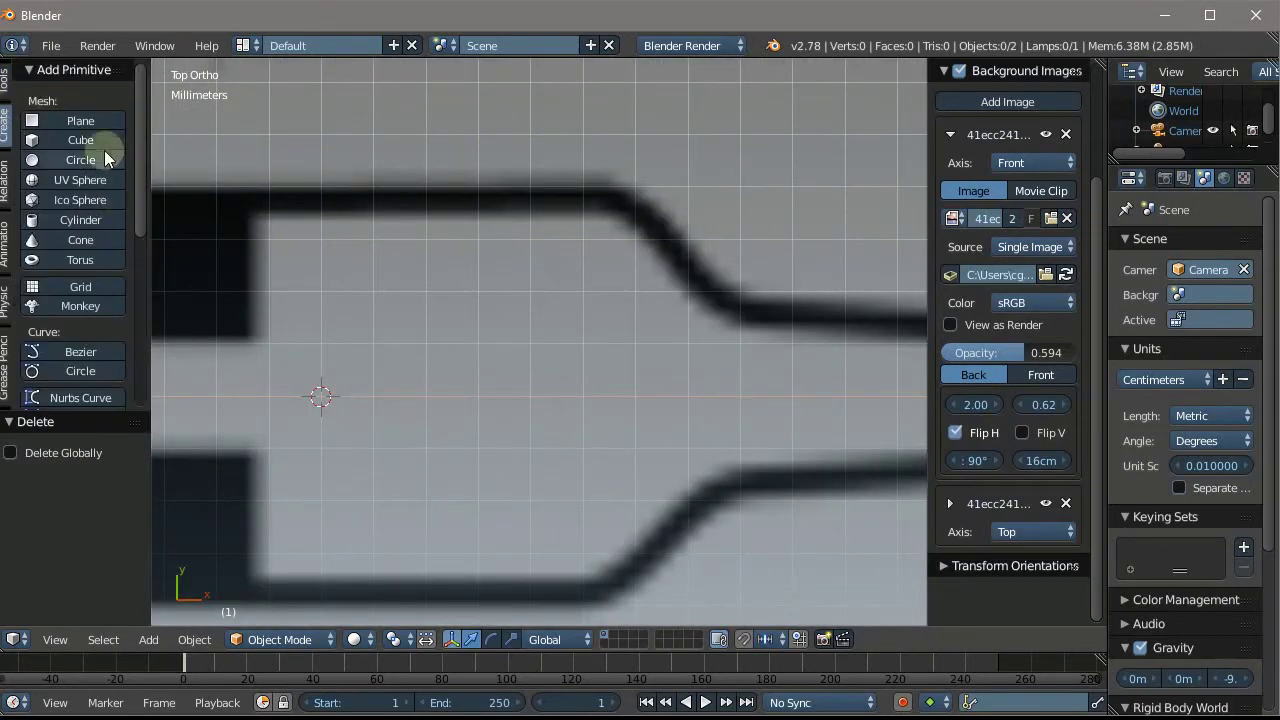
Add a plane mesh at the 3D cursor
left_click(89, 121)
scroll(356, 224, "down", 2)
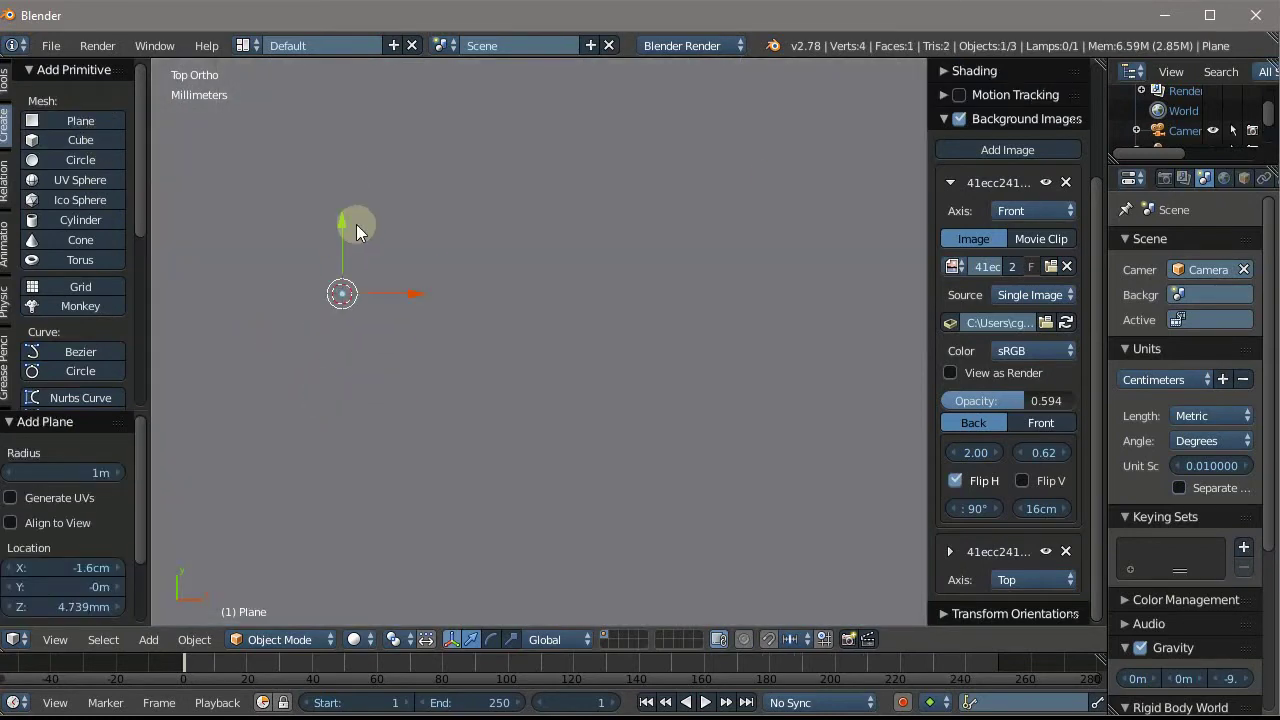
scroll(374, 214, "down", 4)
scroll(393, 208, "down", 5)
scroll(393, 208, "up", 3)
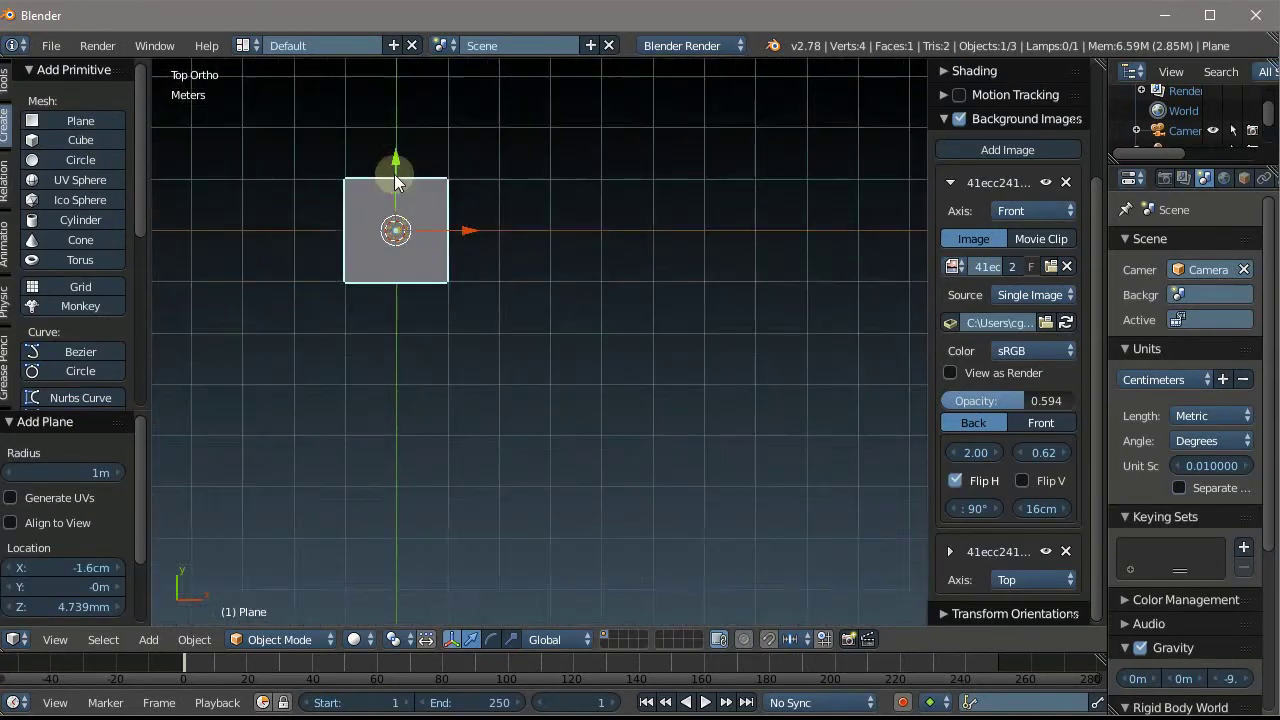
scroll(394, 208, "up", 6)
scroll(489, 291, "up", 2)
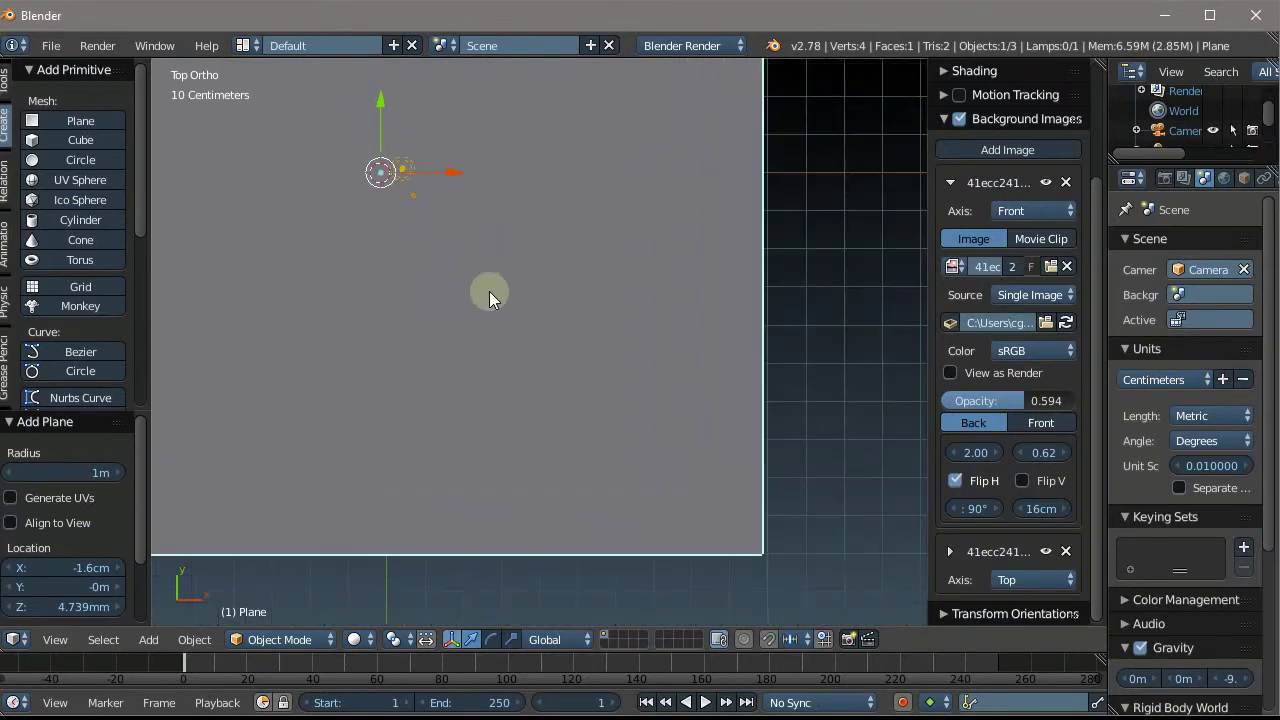
scroll(494, 291, "down", 5)
scroll(453, 195, "up", 4)
Scale the plane down in three passes to 0.368, matching the bolster's height
key("s")
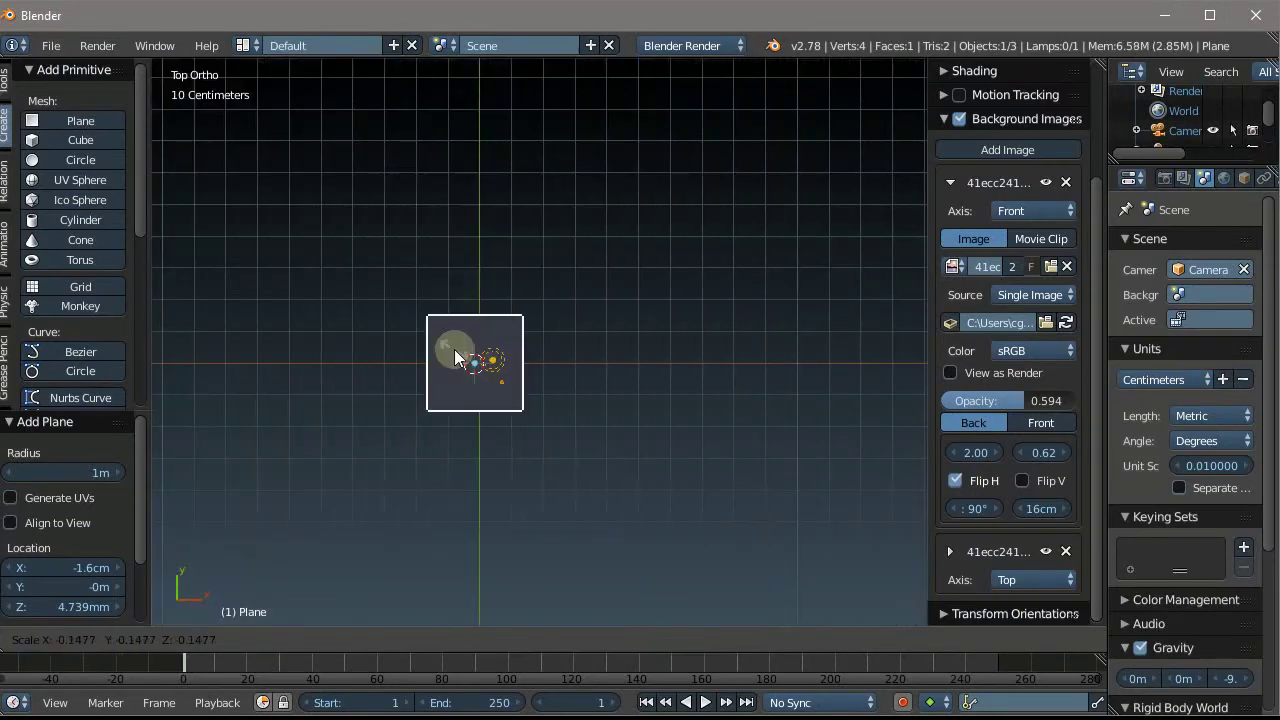
left_click(487, 380)
scroll(479, 371, "up", 4)
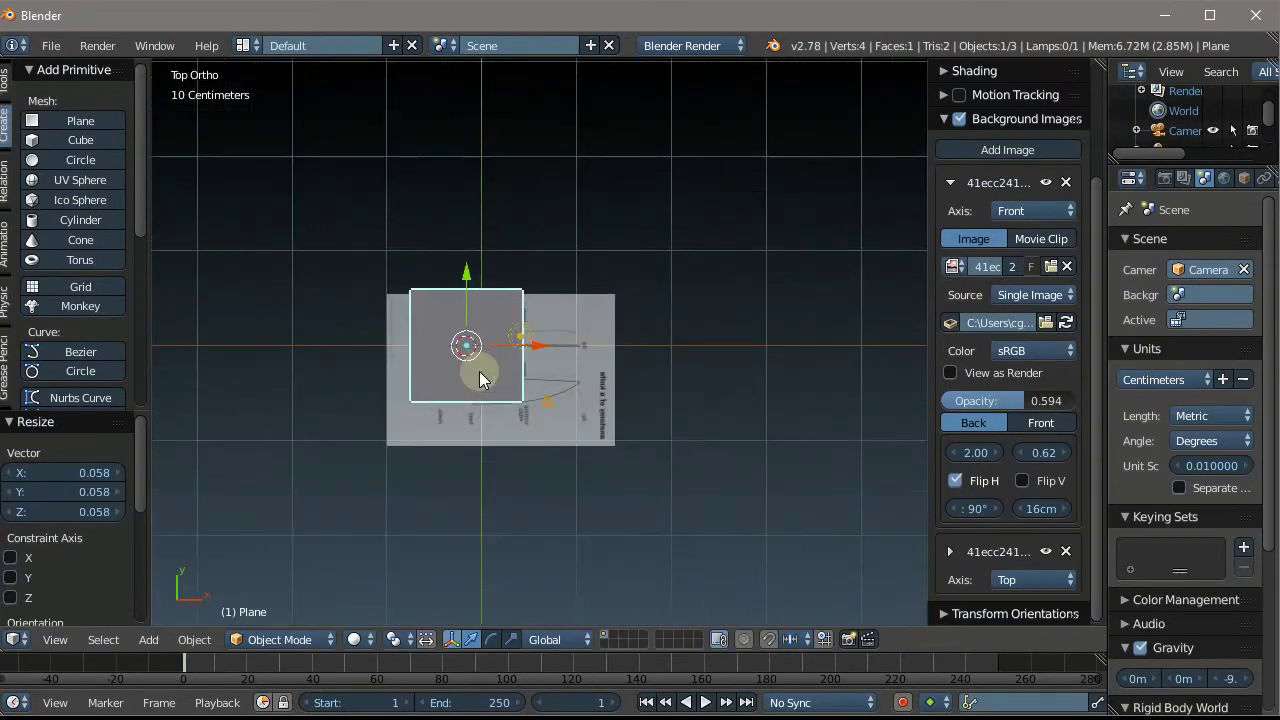
scroll(479, 371, "up", 6)
key("s")
left_click(462, 352)
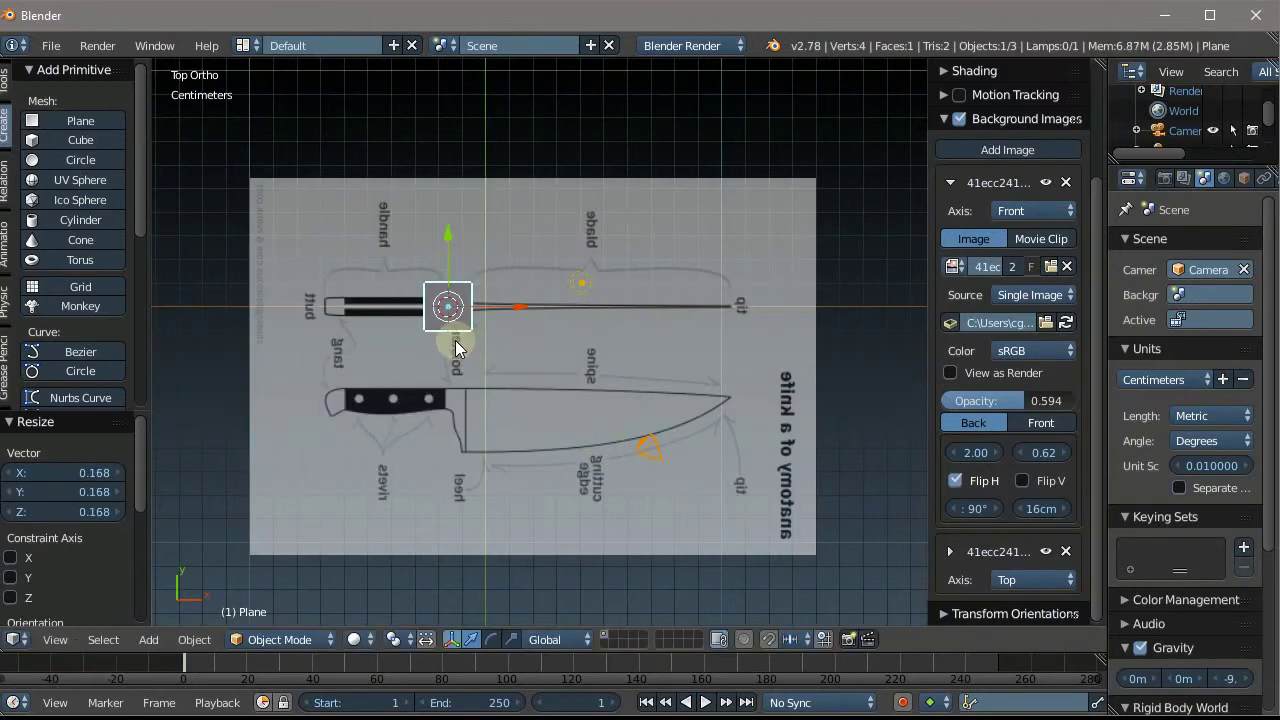
scroll(450, 336, "up", 4)
scroll(560, 390, "up", 4)
key("s")
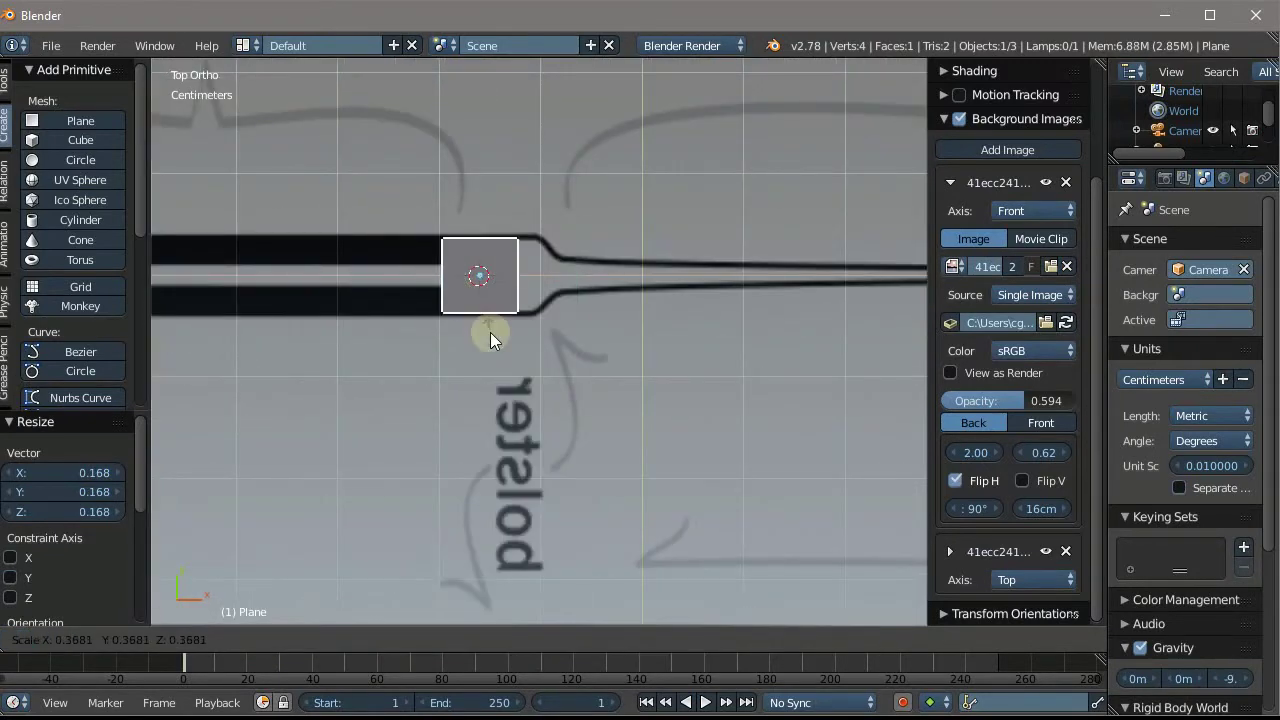
left_click(528, 262)
scroll(529, 251, "up", 3)
scroll(529, 251, "up", 1)
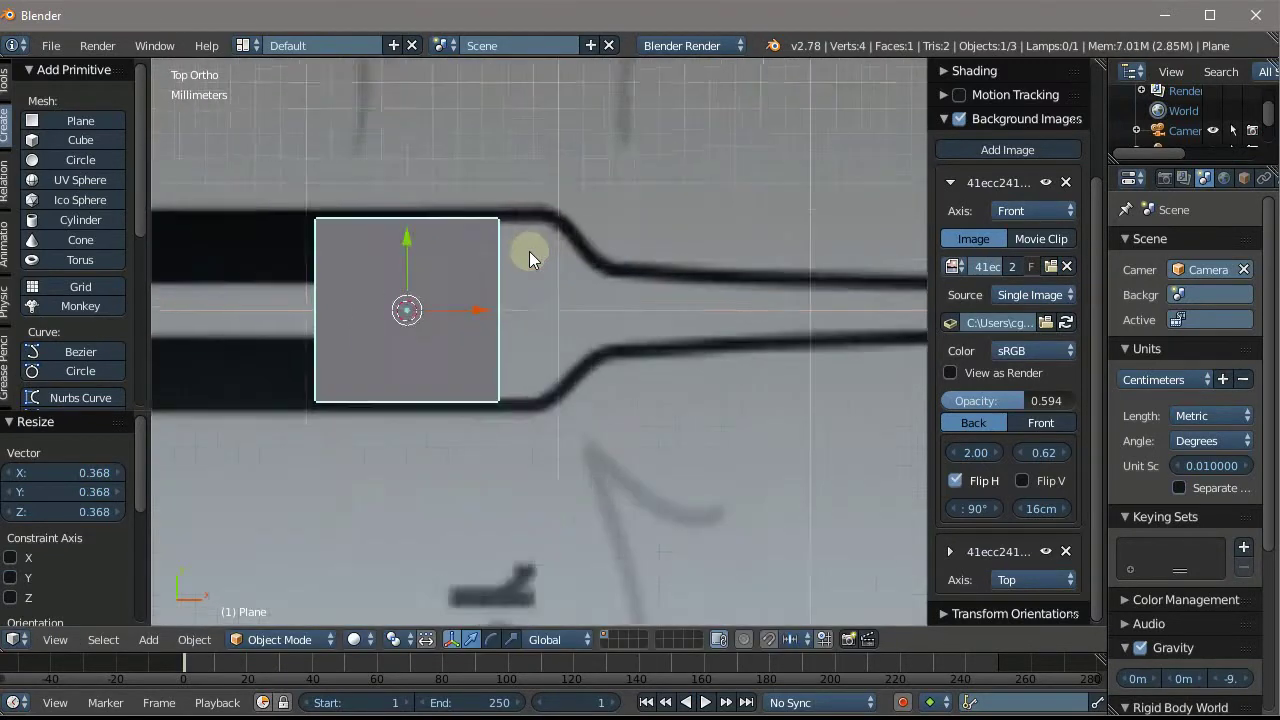
scroll(529, 251, "up", 2)
Move the plane along X so it sits over the bolster
key("g")
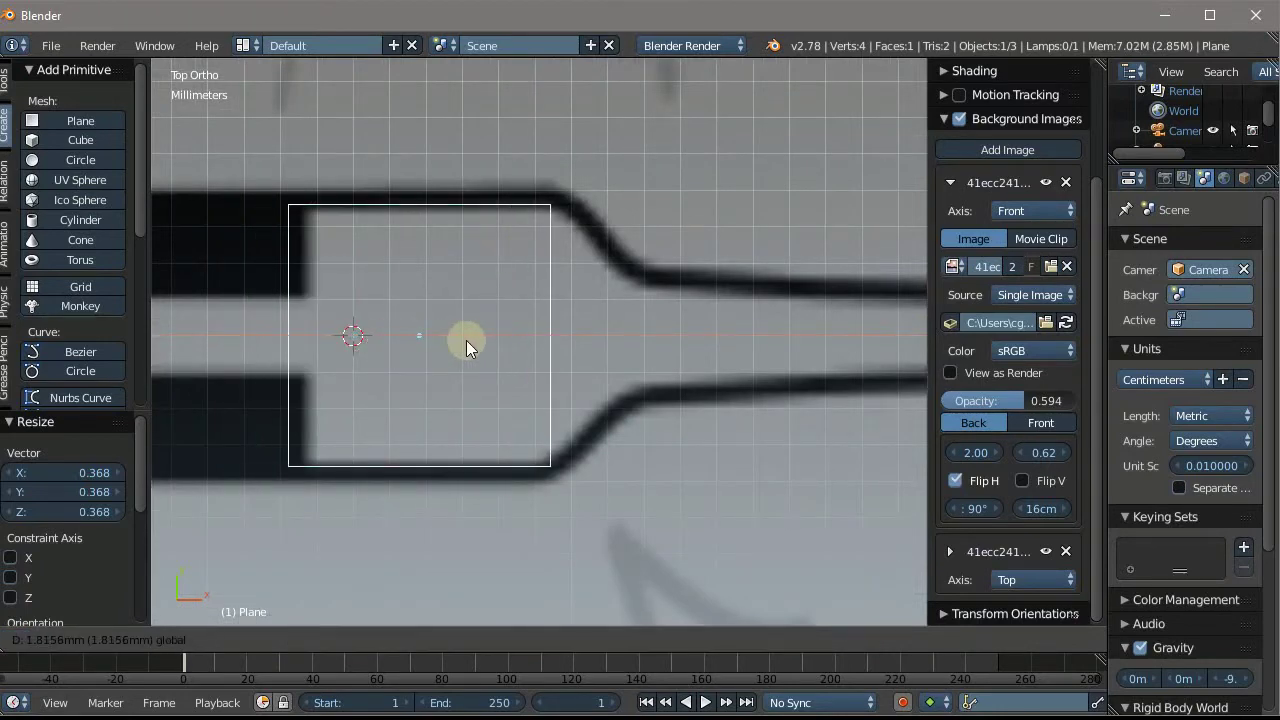
key("x")
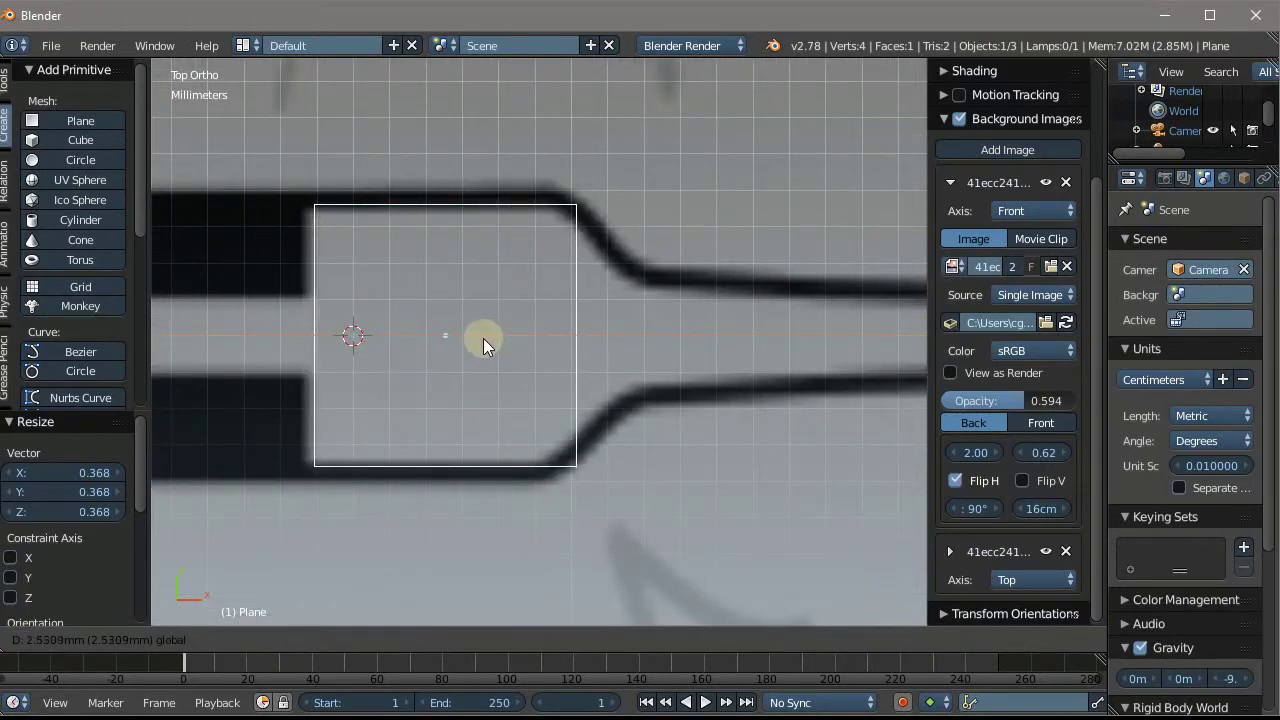
left_click(480, 338)
In Edit Mode, select the plane's right edge and pull it left along X
key("Tab")
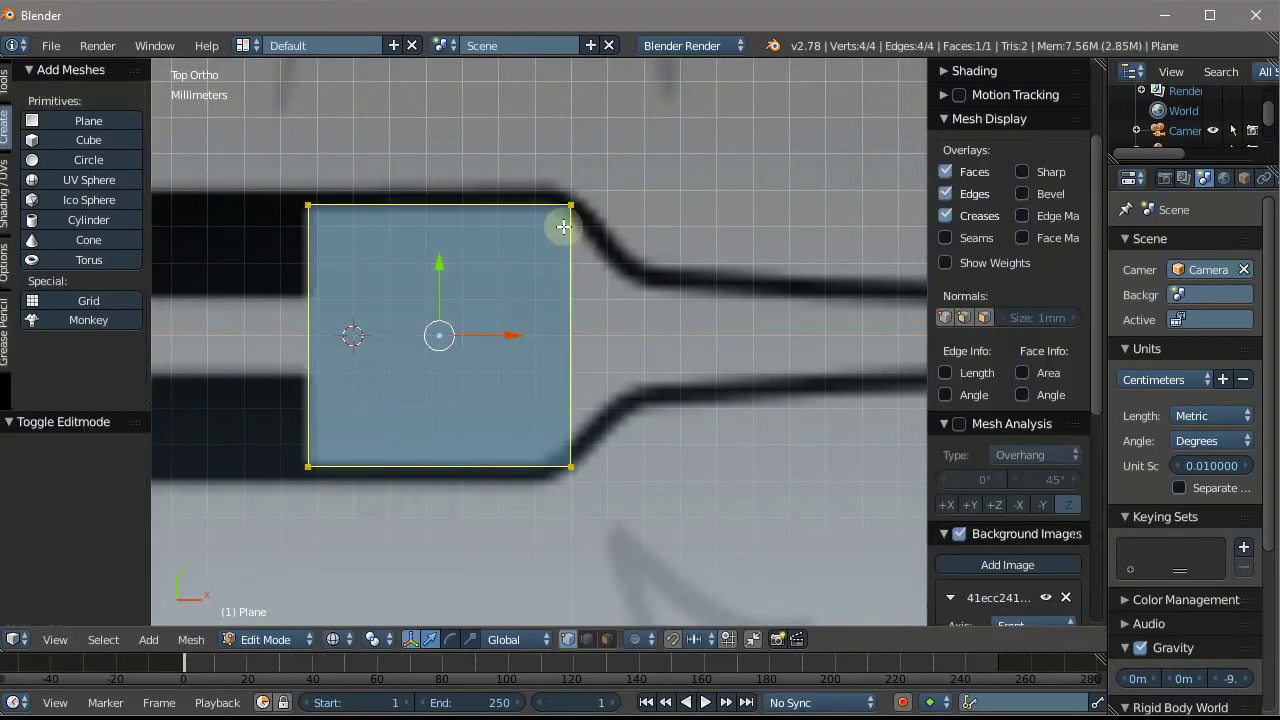
right_click(570, 205)
right_click(570, 455, "shift")
scroll(566, 420, "up", 1)
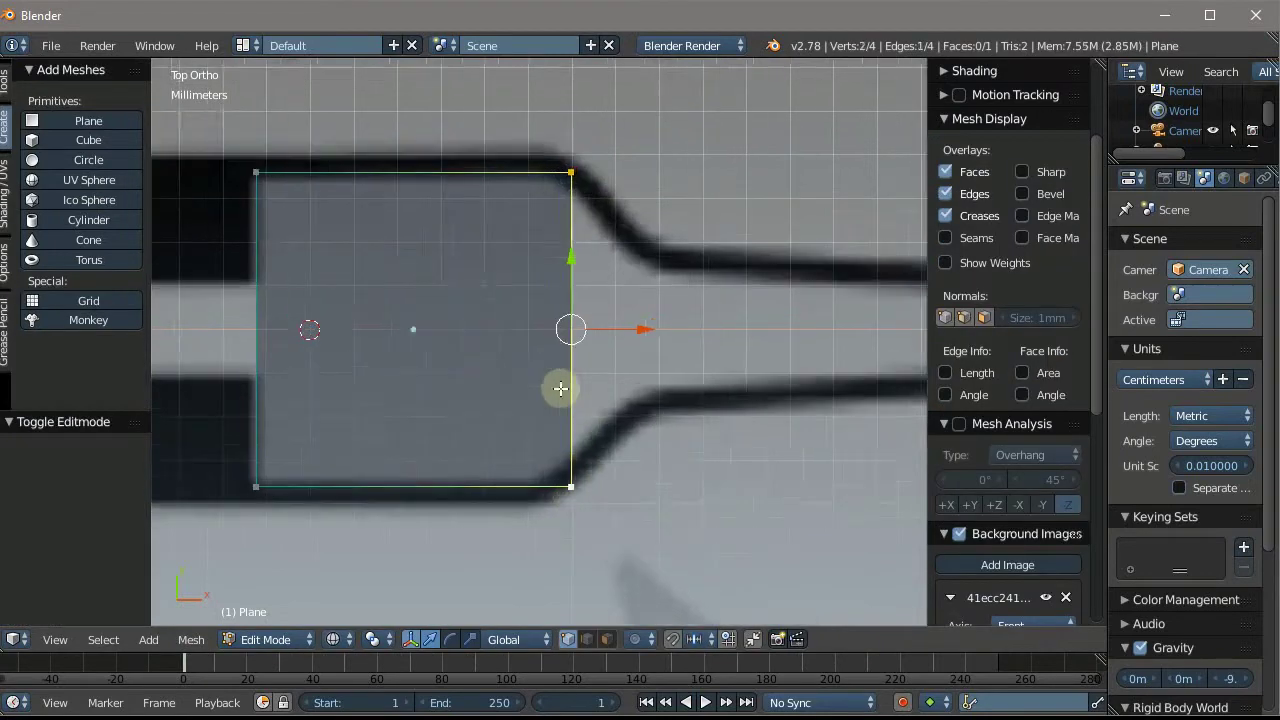
scroll(563, 390, "up", 1)
scroll(563, 389, "up", 1)
scroll(470, 127, "up", 1)
scroll(584, 146, "down", 4)
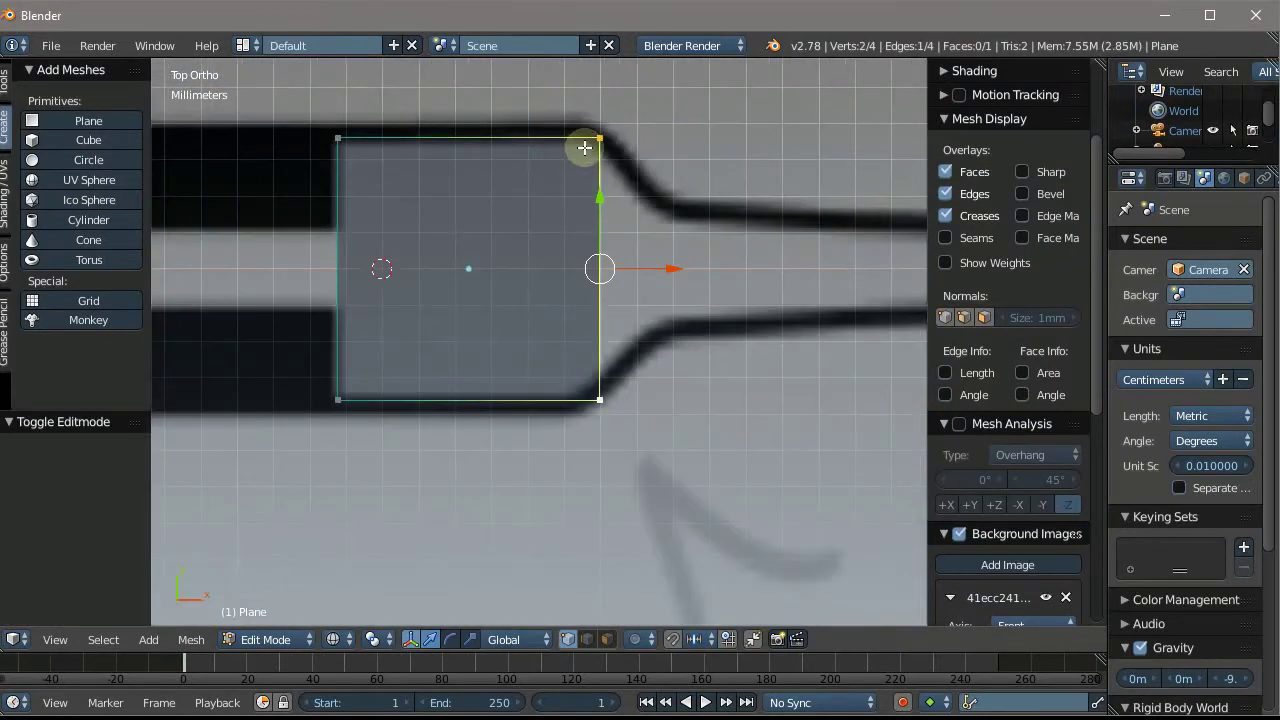
scroll(330, 114, "up", 2)
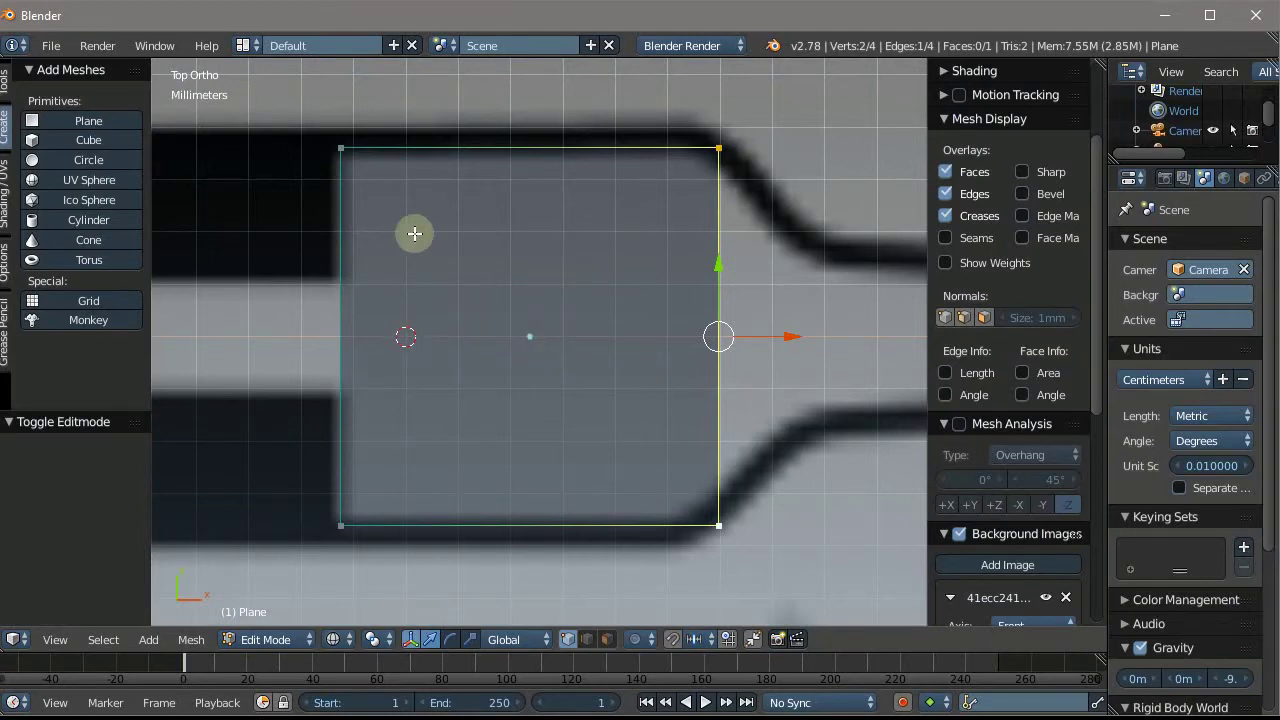
left_click_drag(768, 340, 709, 347)
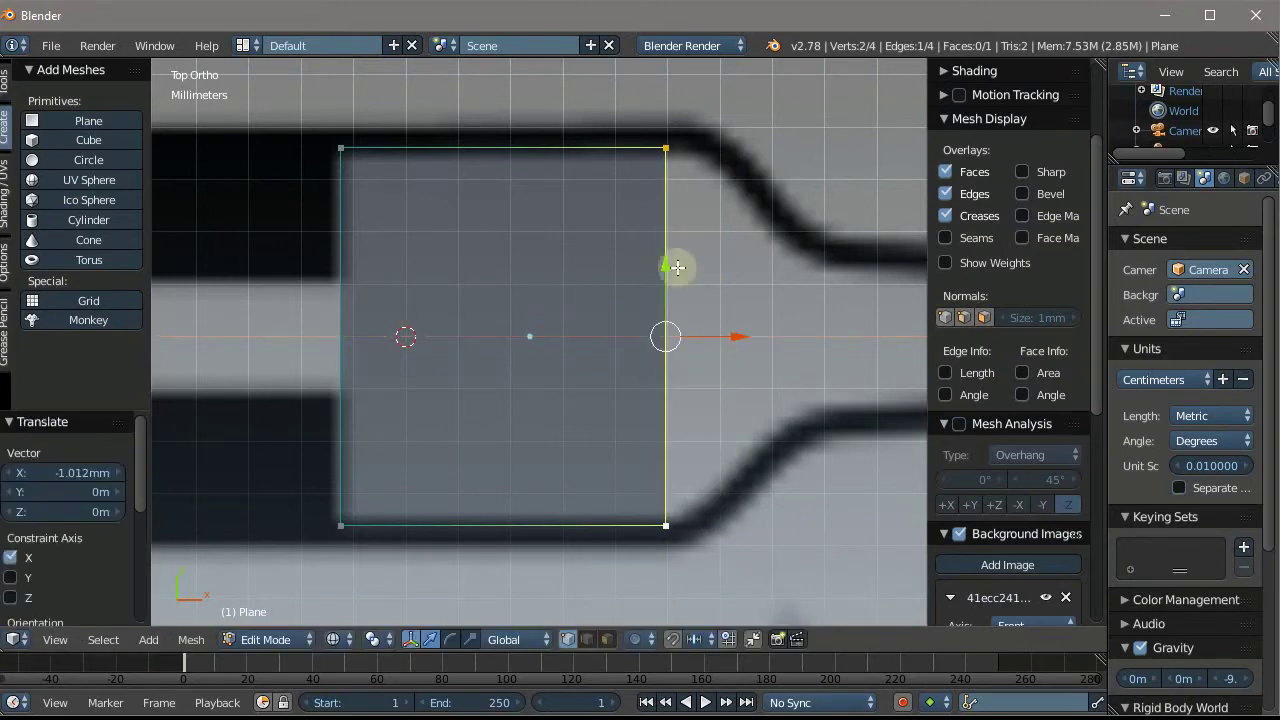
scroll(568, 86, "up", 3)
scroll(568, 86, "up", 1)
scroll(568, 86, "down", 4)
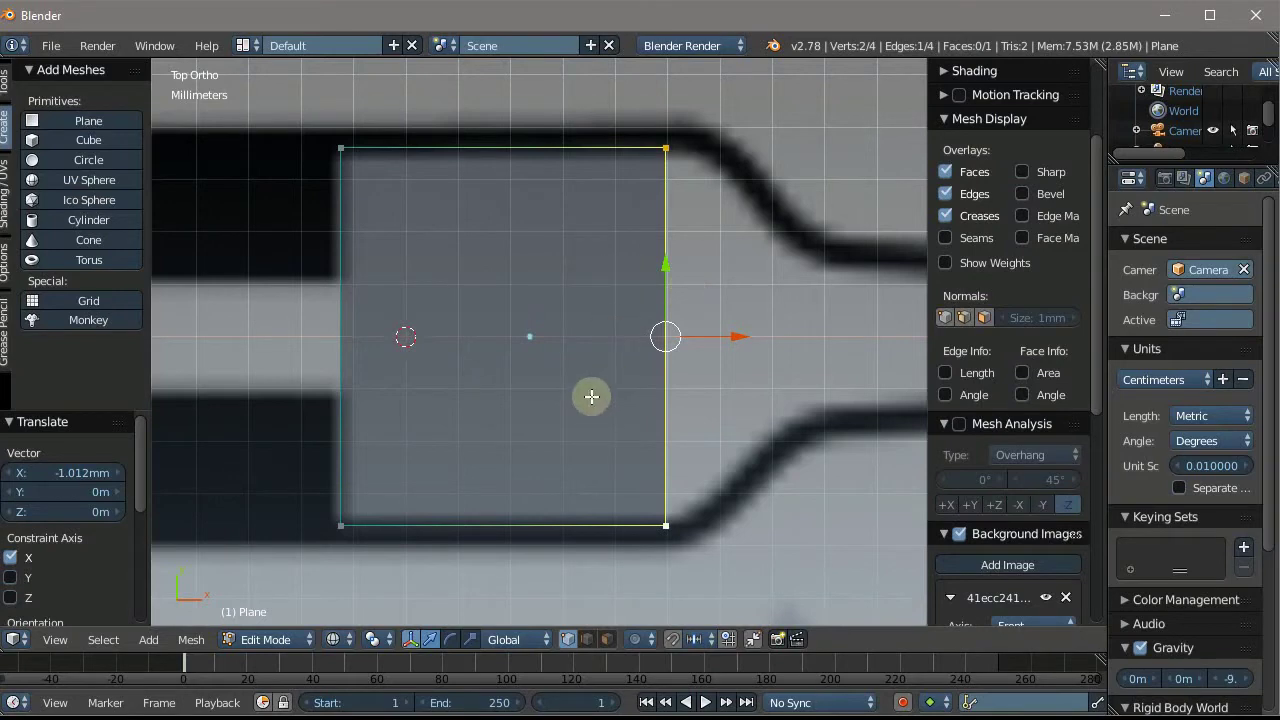
Shift the face slightly left, align its right edge with the bolster's end, and extrude it
key("l")
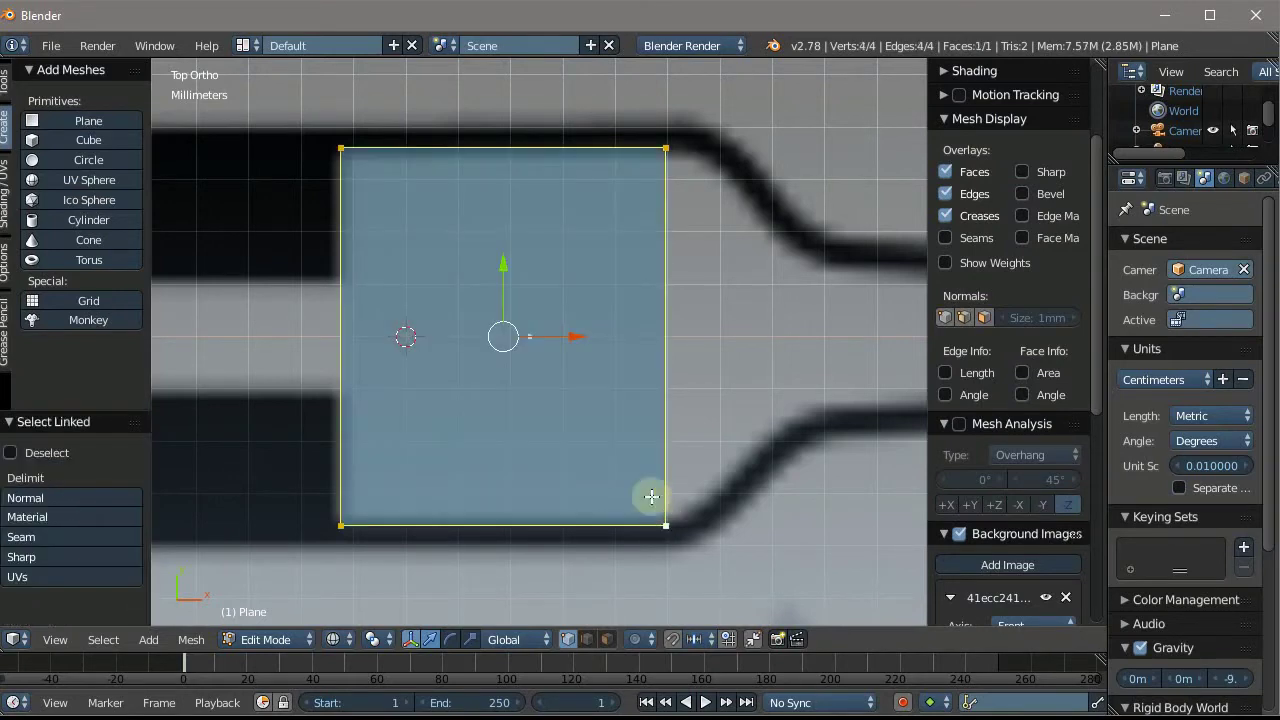
left_click_drag(563, 334, 573, 339)
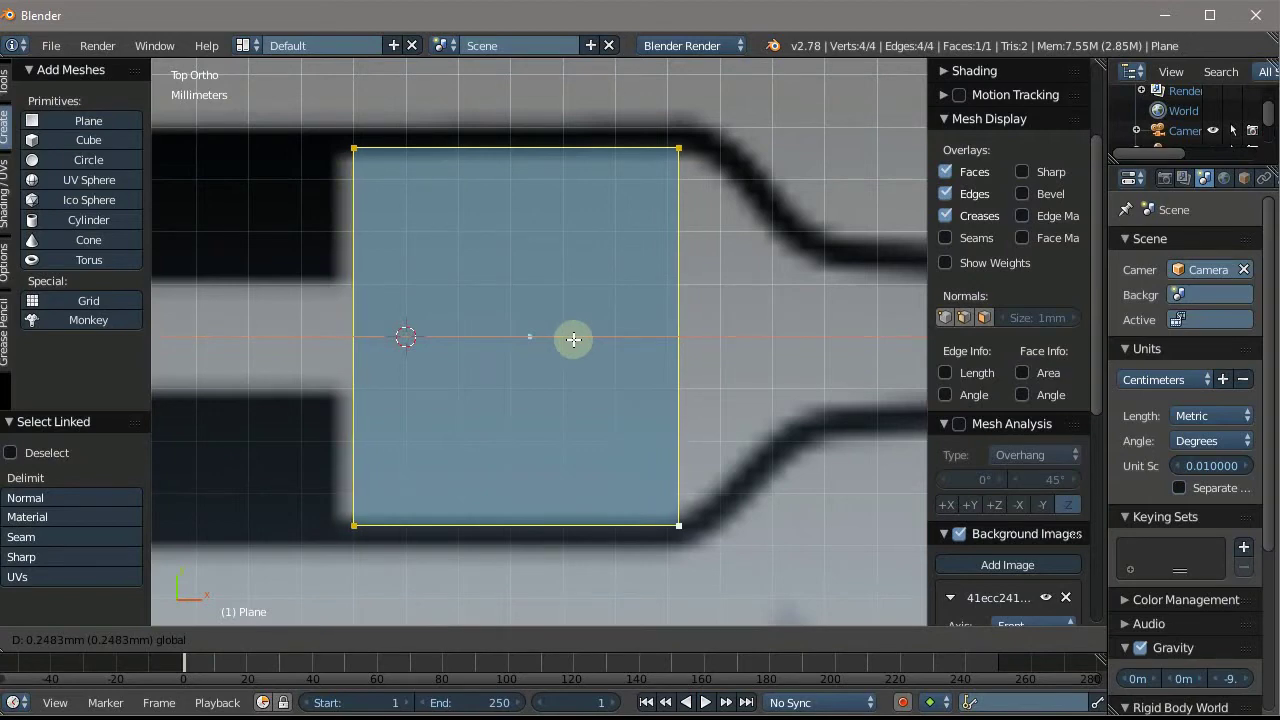
left_click_drag(573, 339, 557, 346)
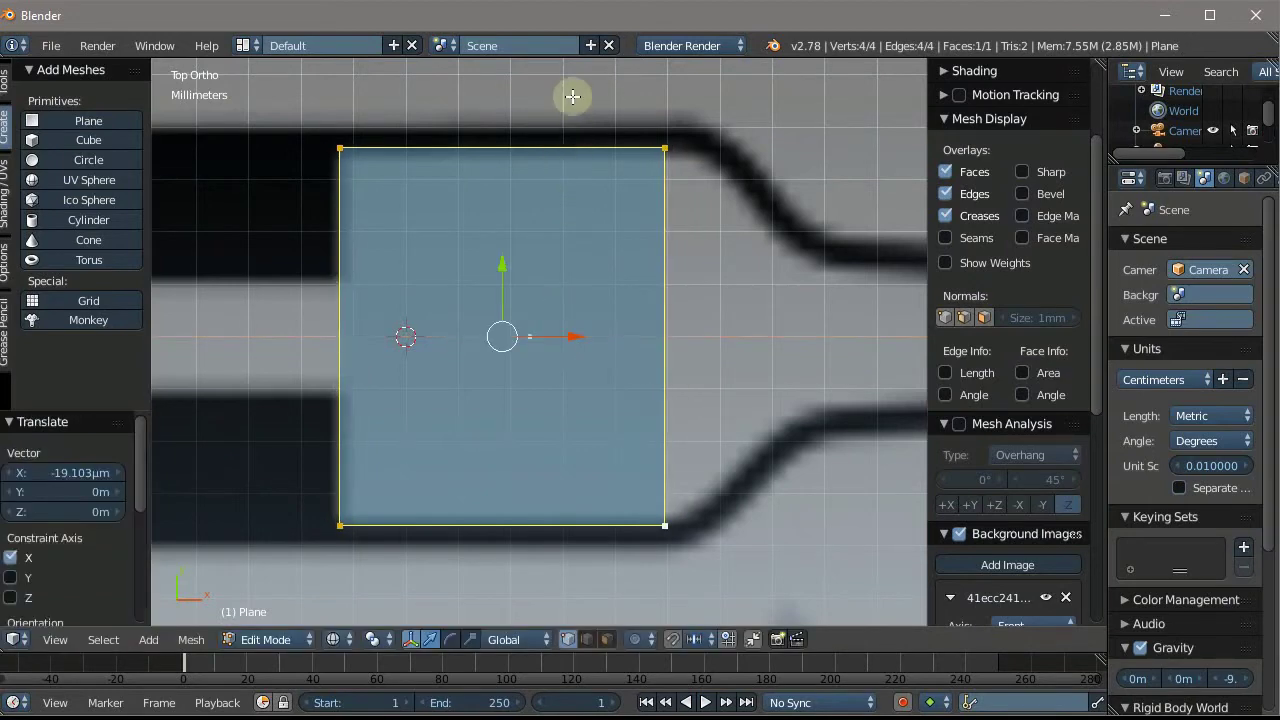
left_click(663, 150)
left_click(662, 495, "shift")
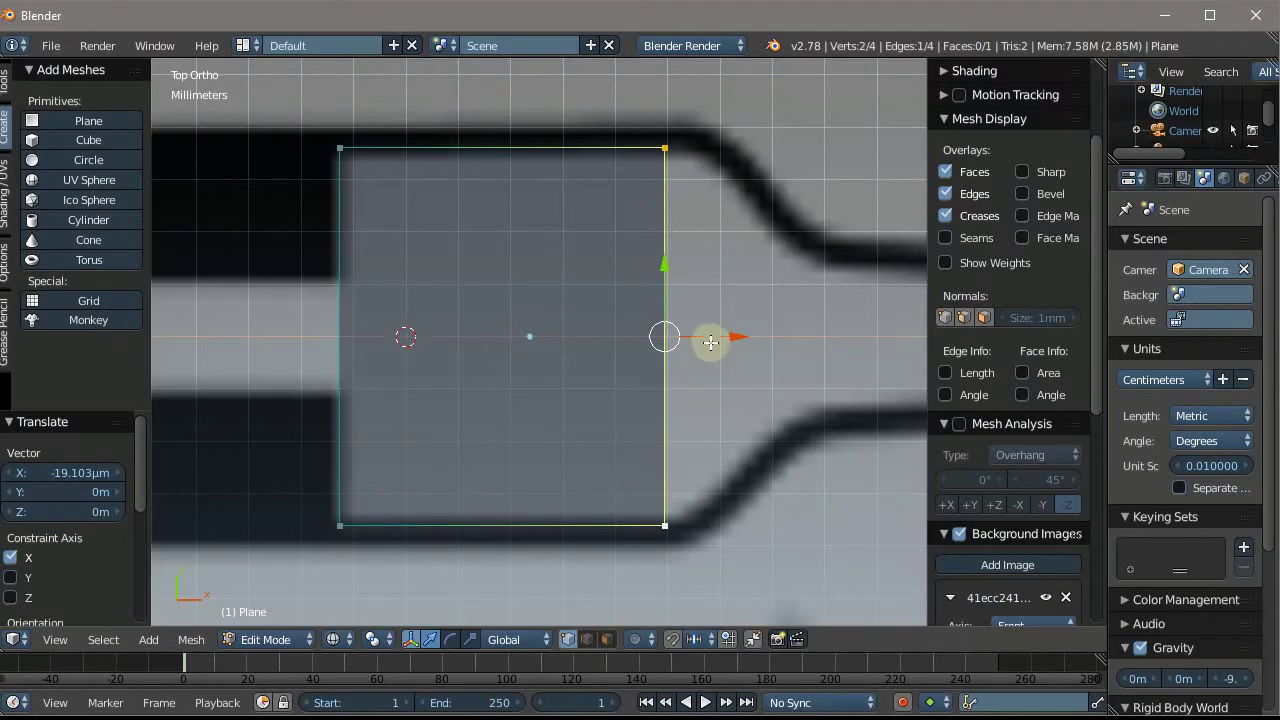
left_click_drag(710, 342, 647, 349)
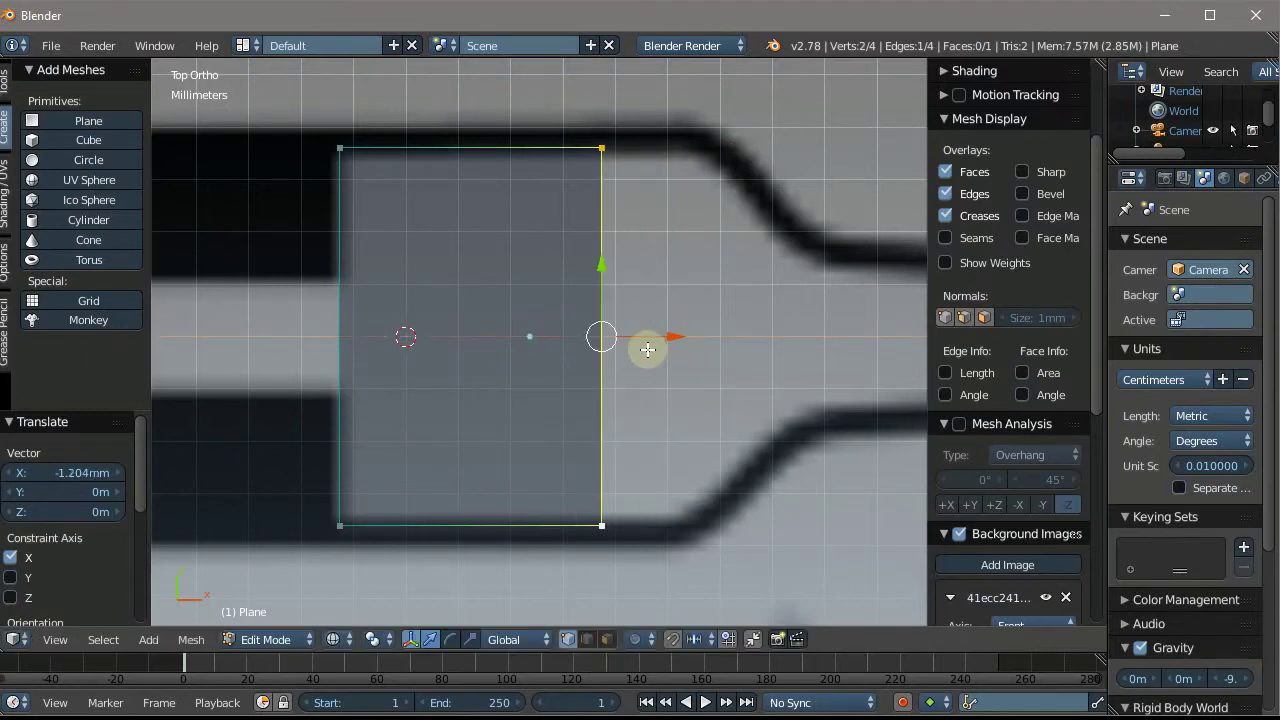
key("e")
key("Escape")
Move the extruded edge right along X to set the first strip's length
key("g")
key("x")
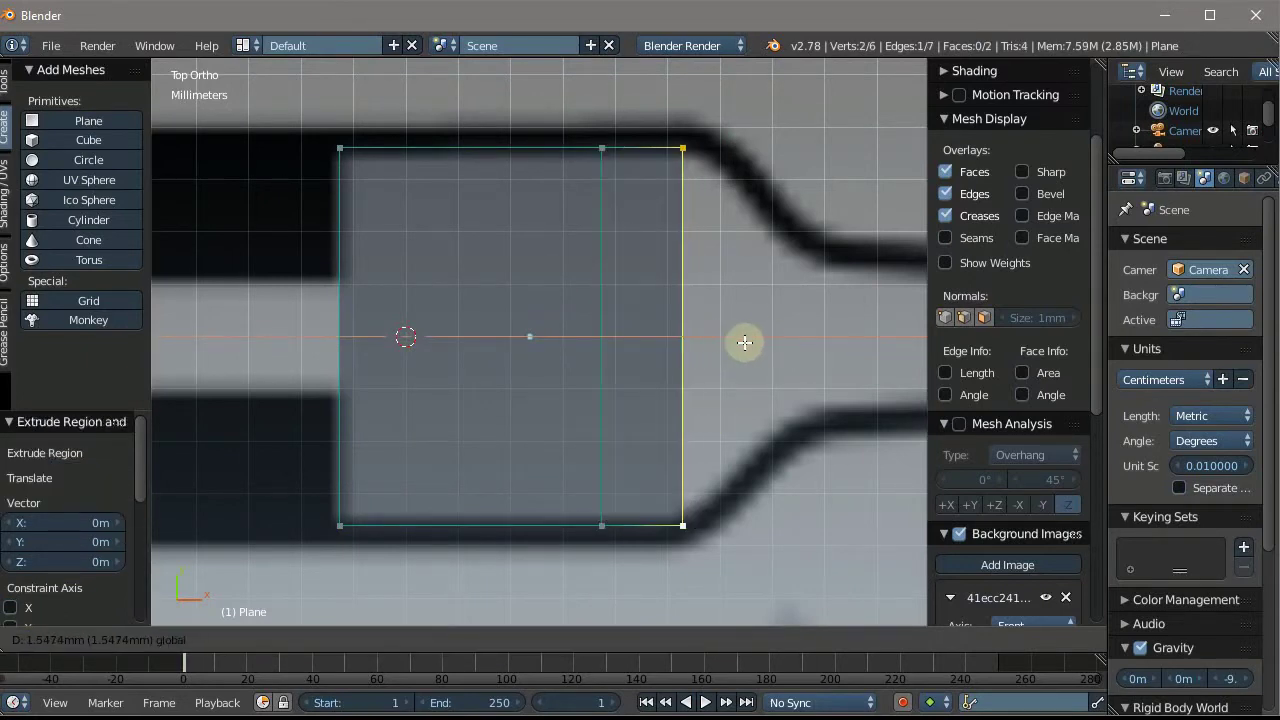
left_click(744, 342)
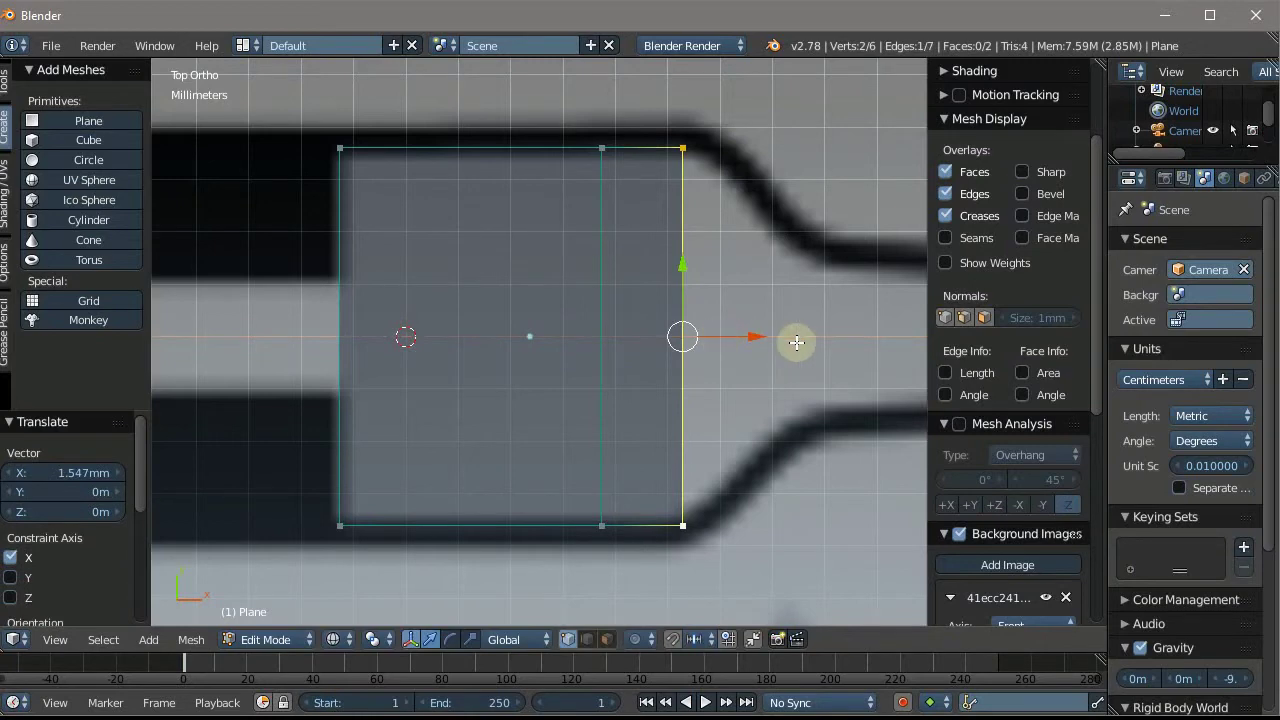
Extrude a second strip toward the blade's neck and narrow its end edge along Y
key("e")
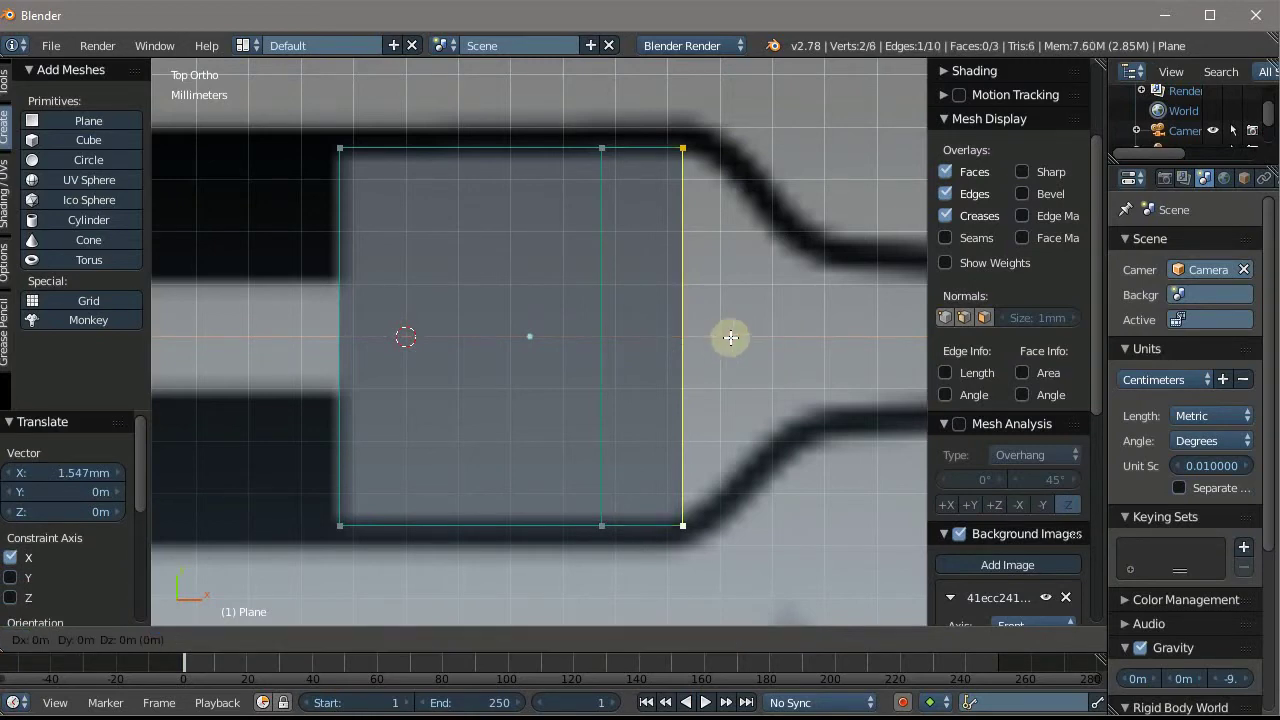
key("Escape")
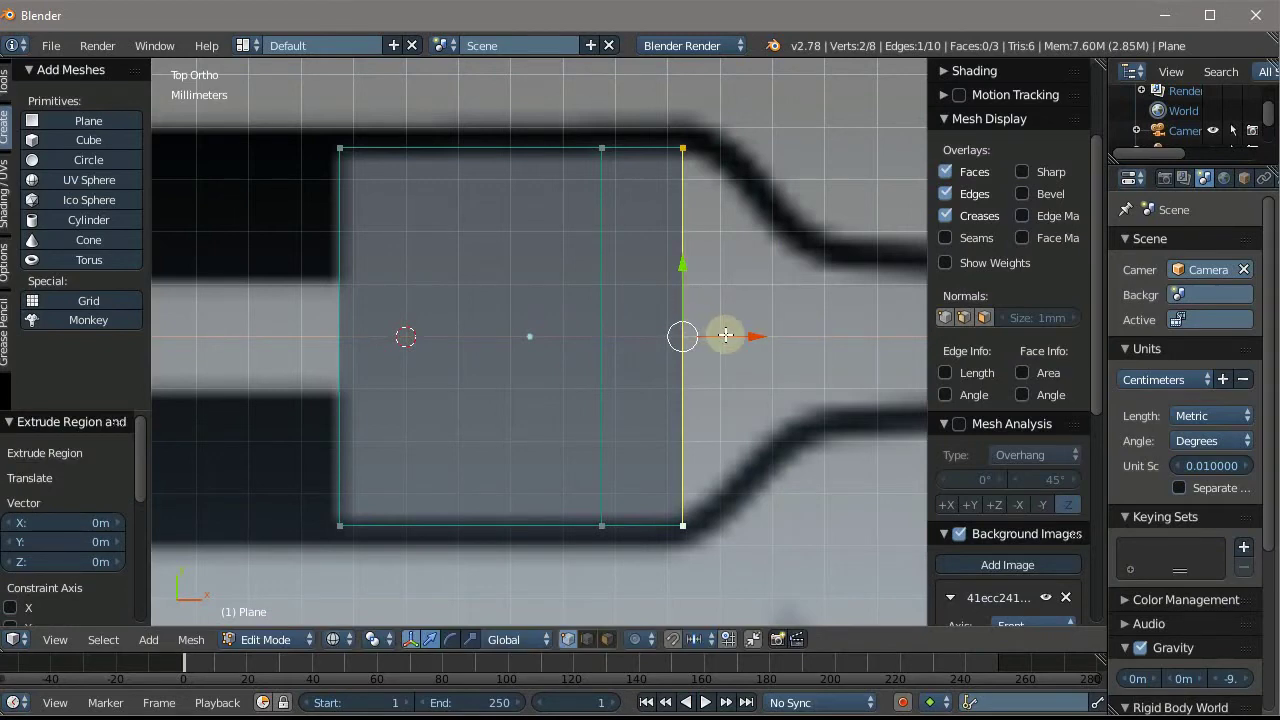
mouse_move(713, 337)
left_mouse_down()
mouse_move(778, 354)
mouse_move(748, 357)
left_mouse_up()
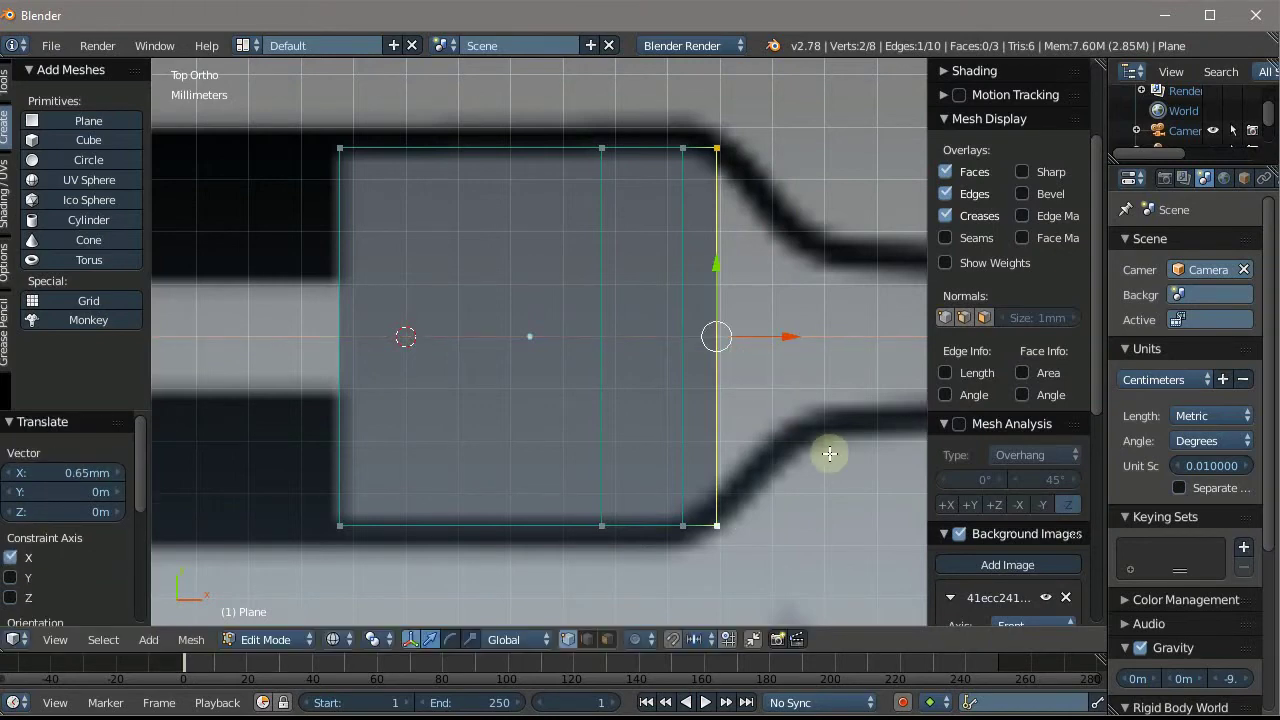
key("s")
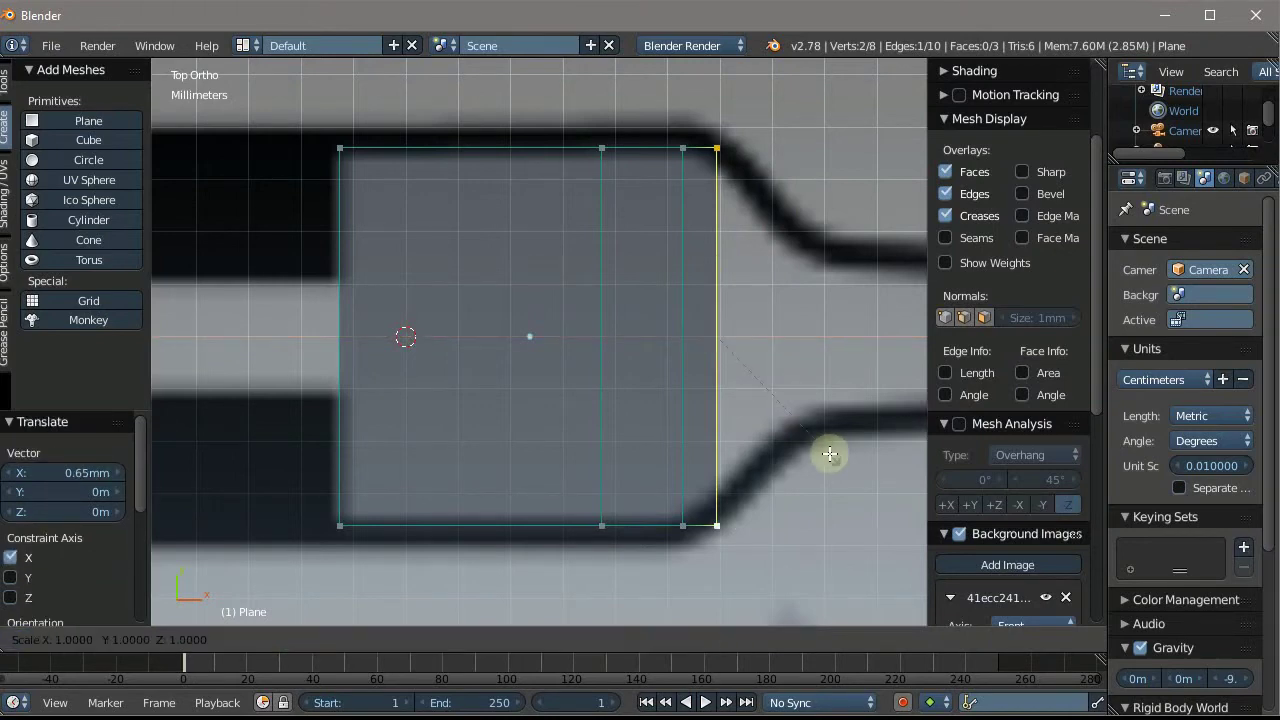
key("y")
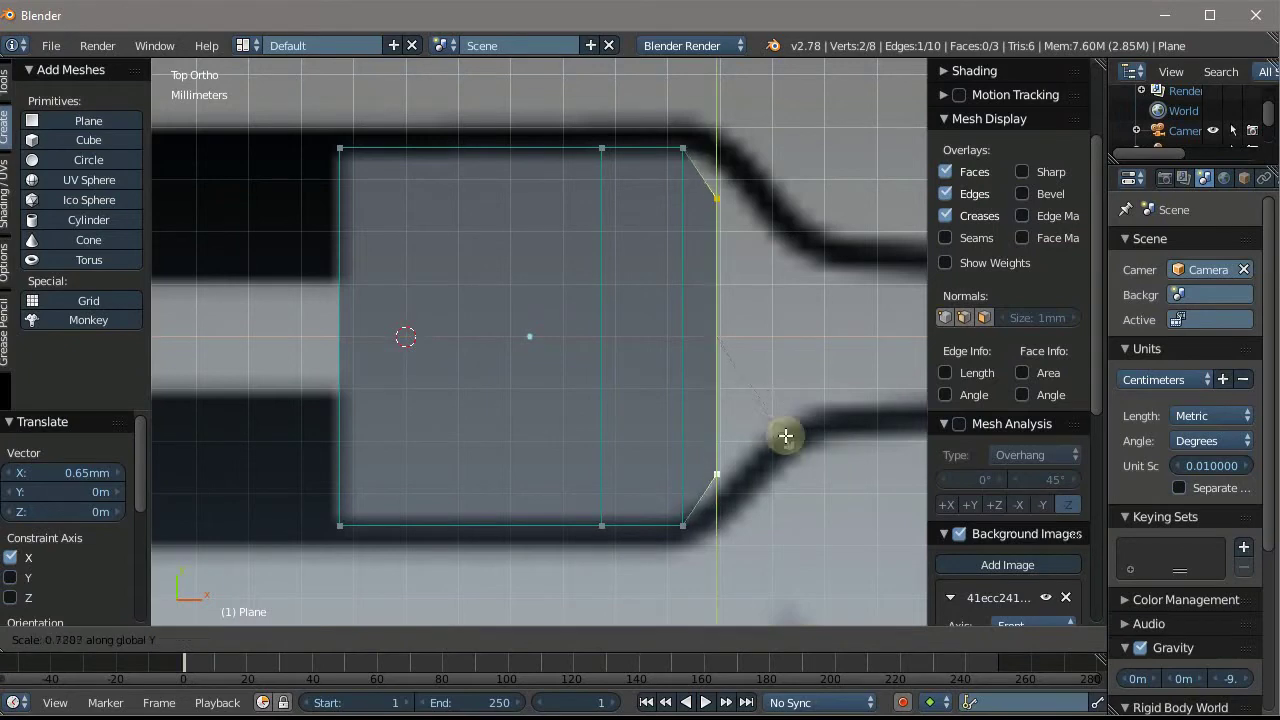
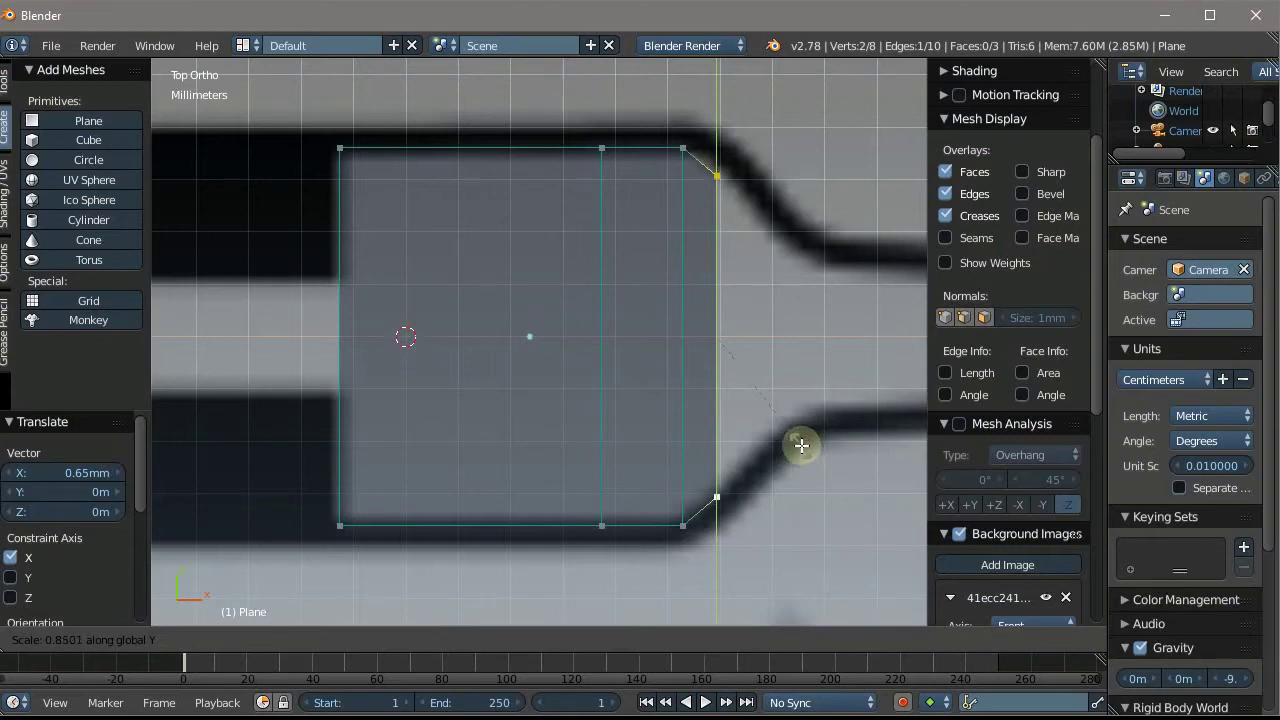
Finish shrinking the end edge, then extrude a new section, slide it right and narrow it
left_click(801, 445)
scroll(760, 171, "down", 4)
scroll(477, 157, "up", 3)
scroll(477, 199, "up", 1)
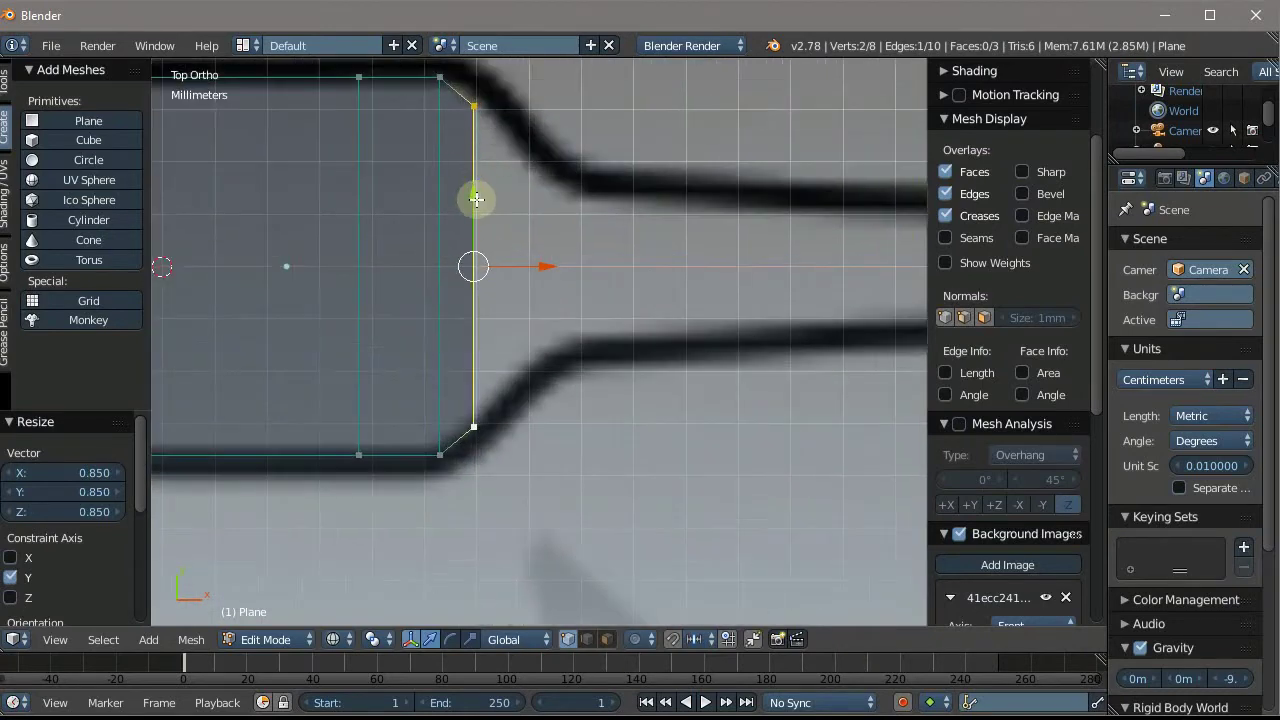
key("e")
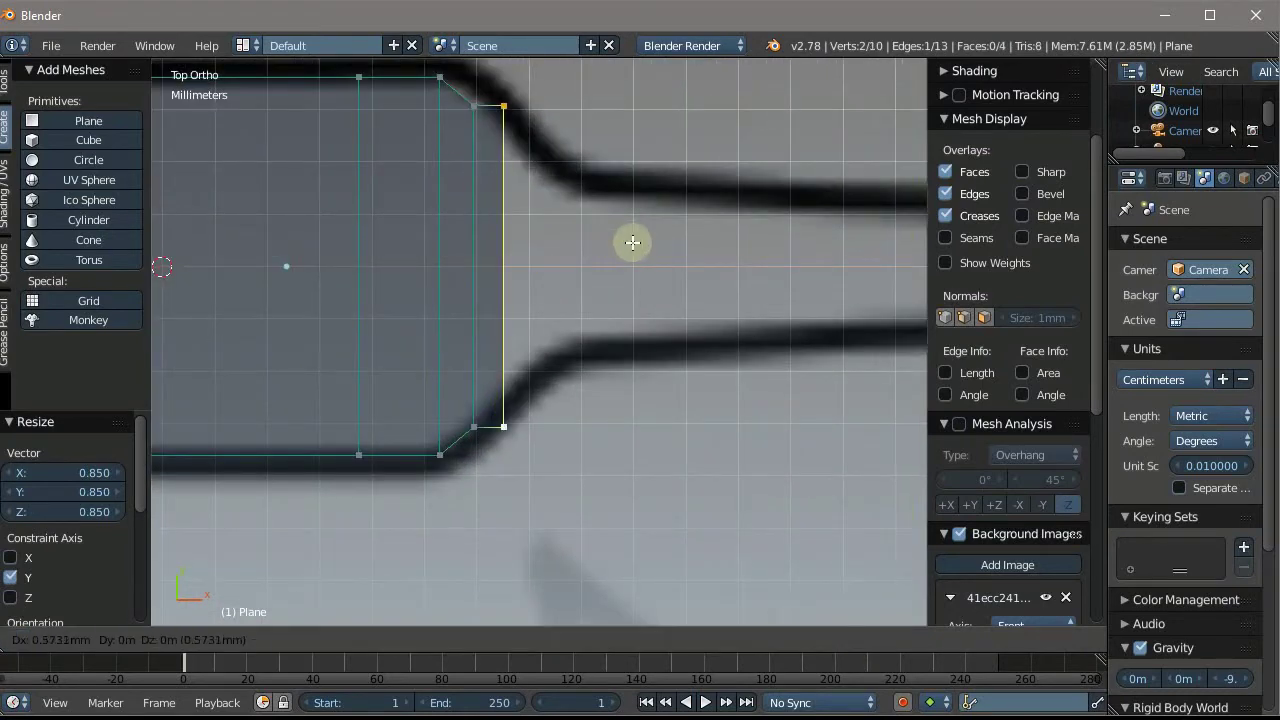
right_click(685, 247)
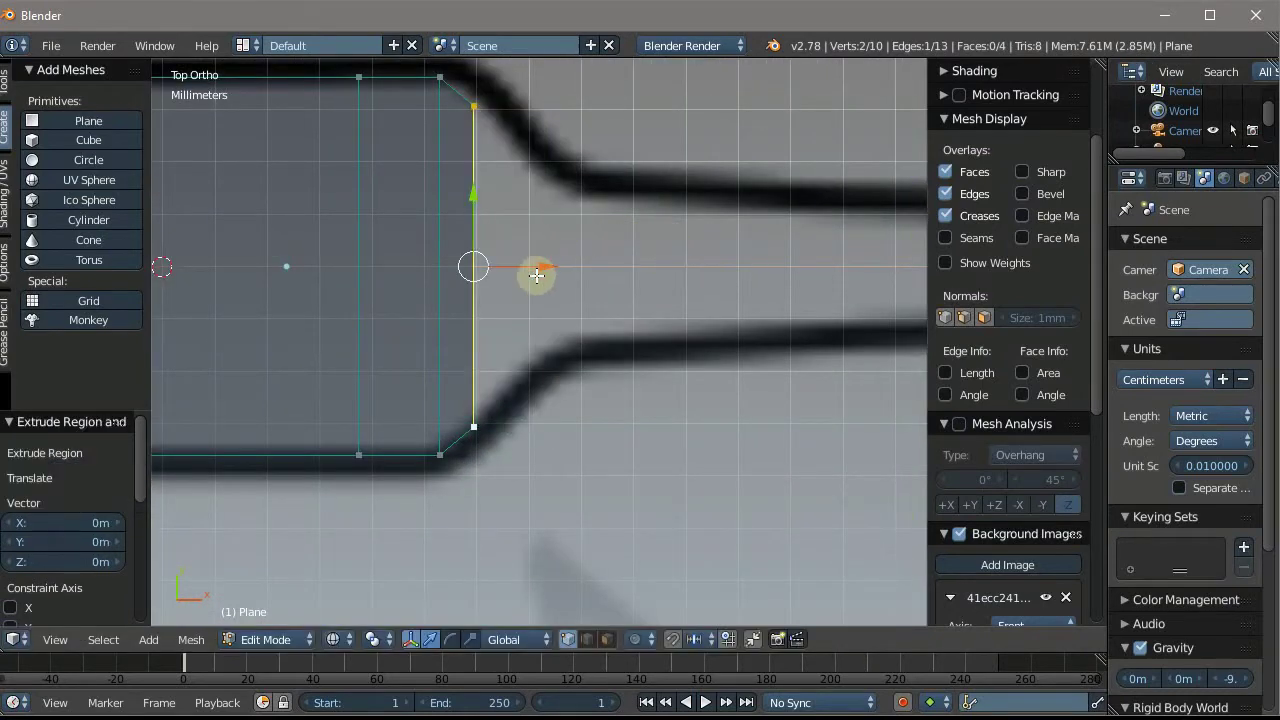
left_click_drag(537, 275, 608, 259)
left_click(596, 260)
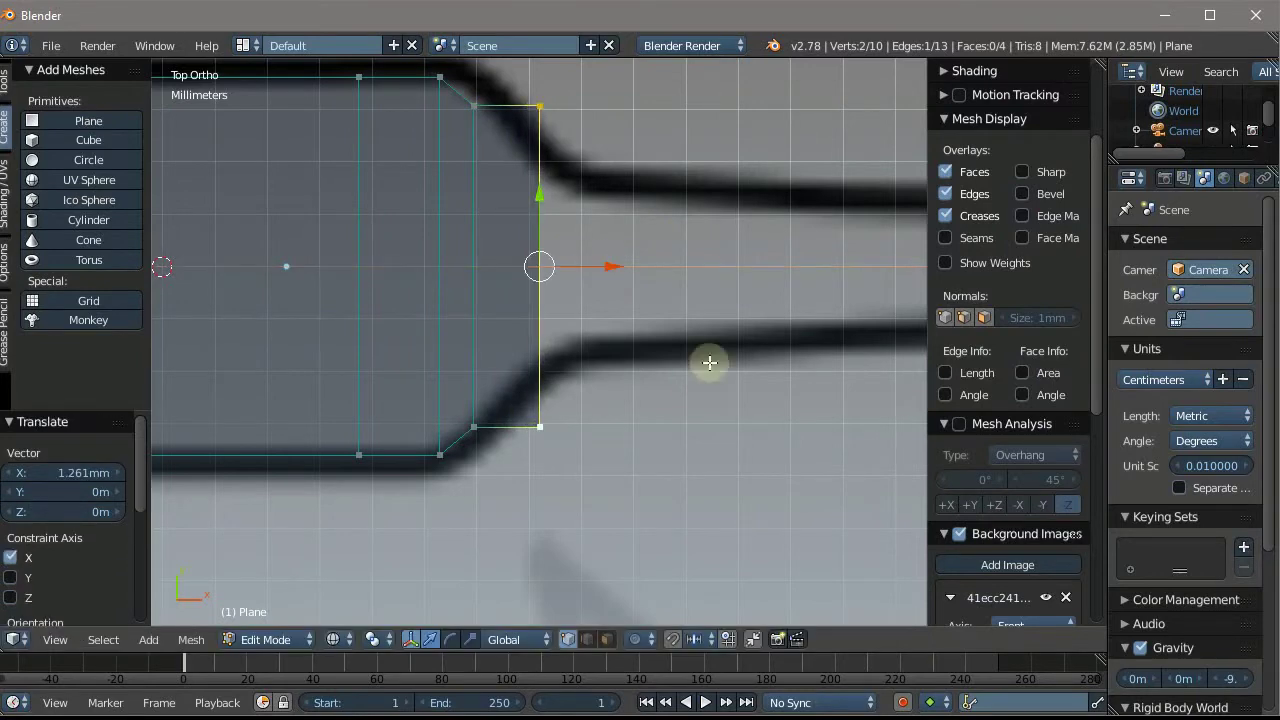
key("s")
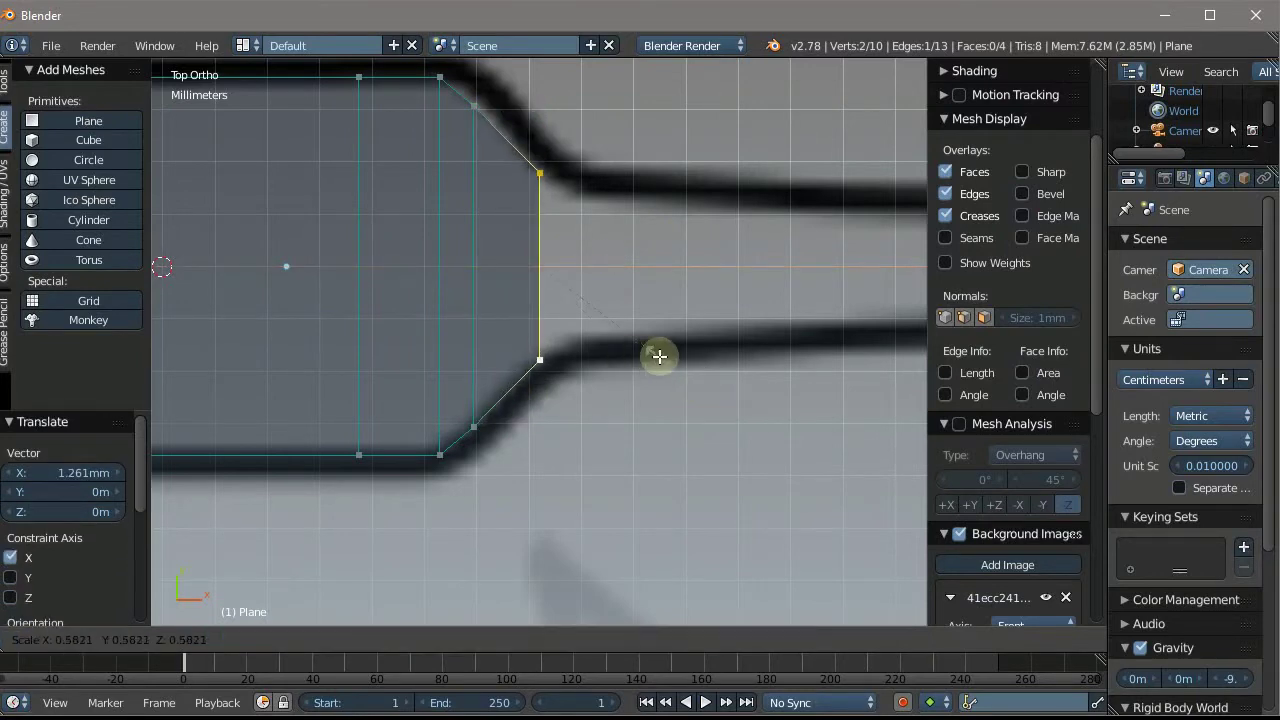
left_click(659, 356)
Extrude a second section scaled to 0.708 and moved 0.86mm right along the narrowing neck
key("e")
right_click(712, 298)
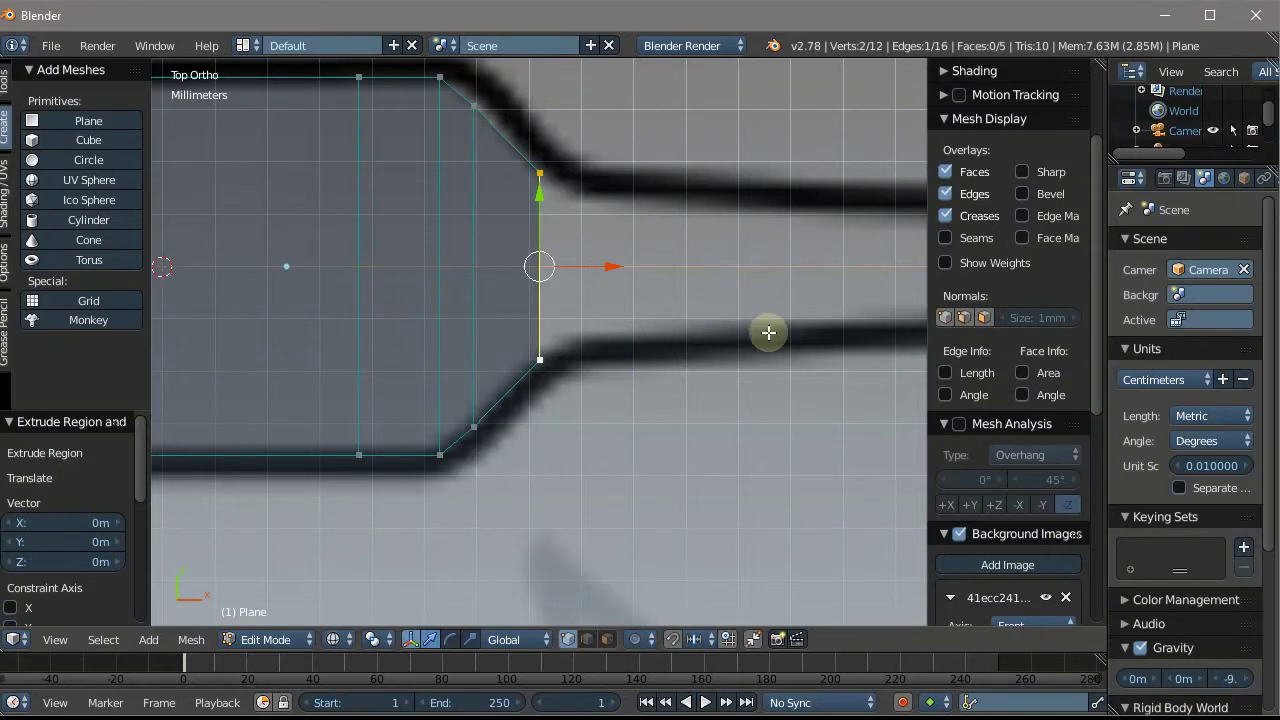
key("s")
left_click(692, 318)
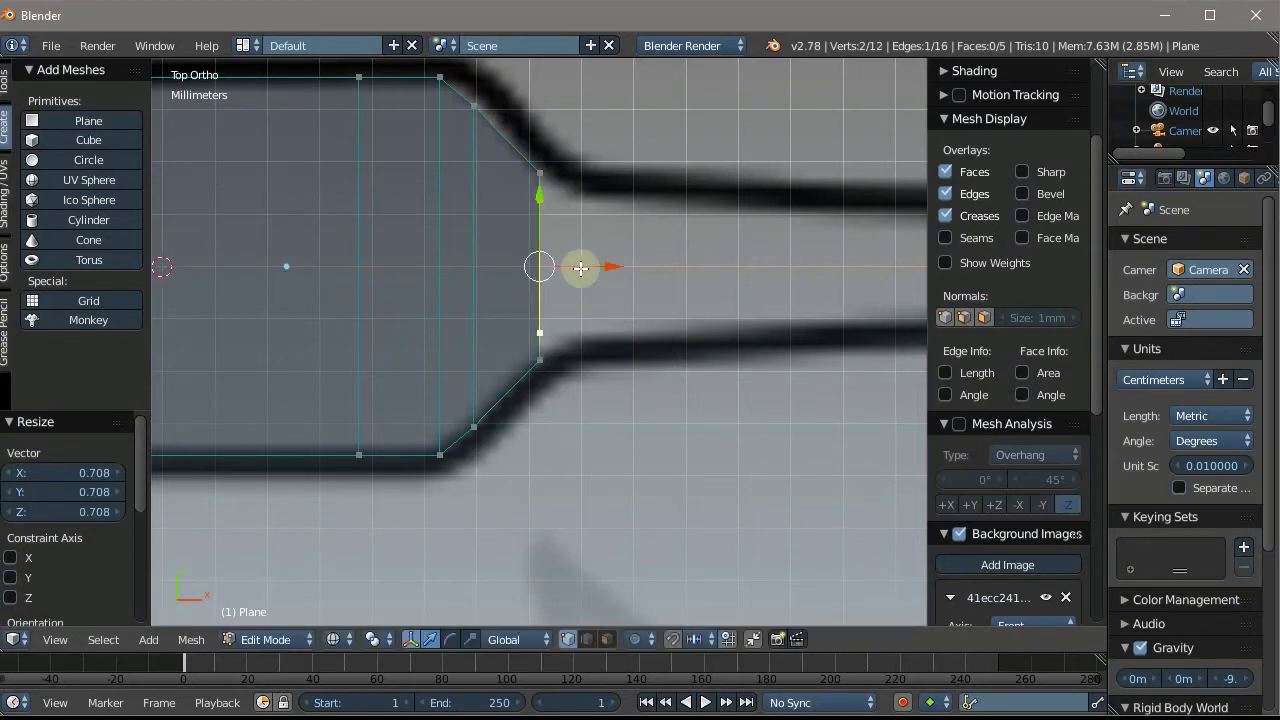
left_click_drag(604, 266, 617, 268)
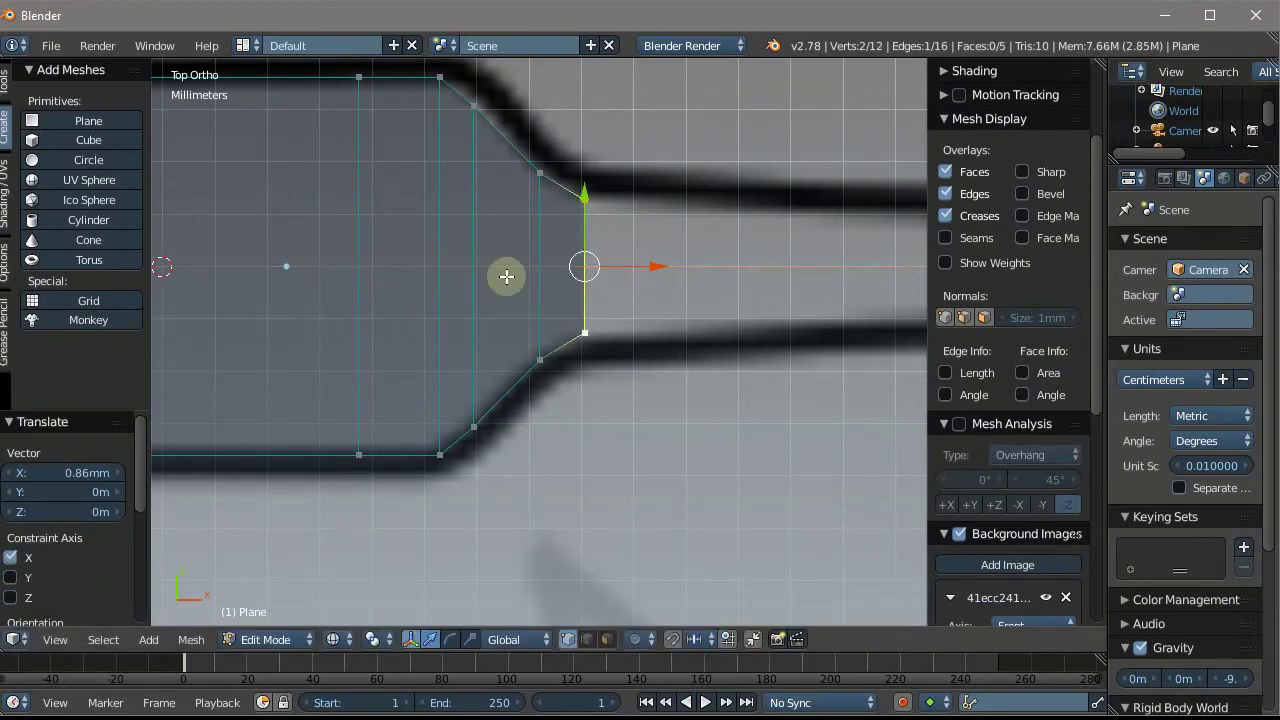
scroll(515, 240, "down", 5)
scroll(515, 200, "down", 4)
scroll(534, 229, "up", 4)
scroll(470, 280, "up", 1)
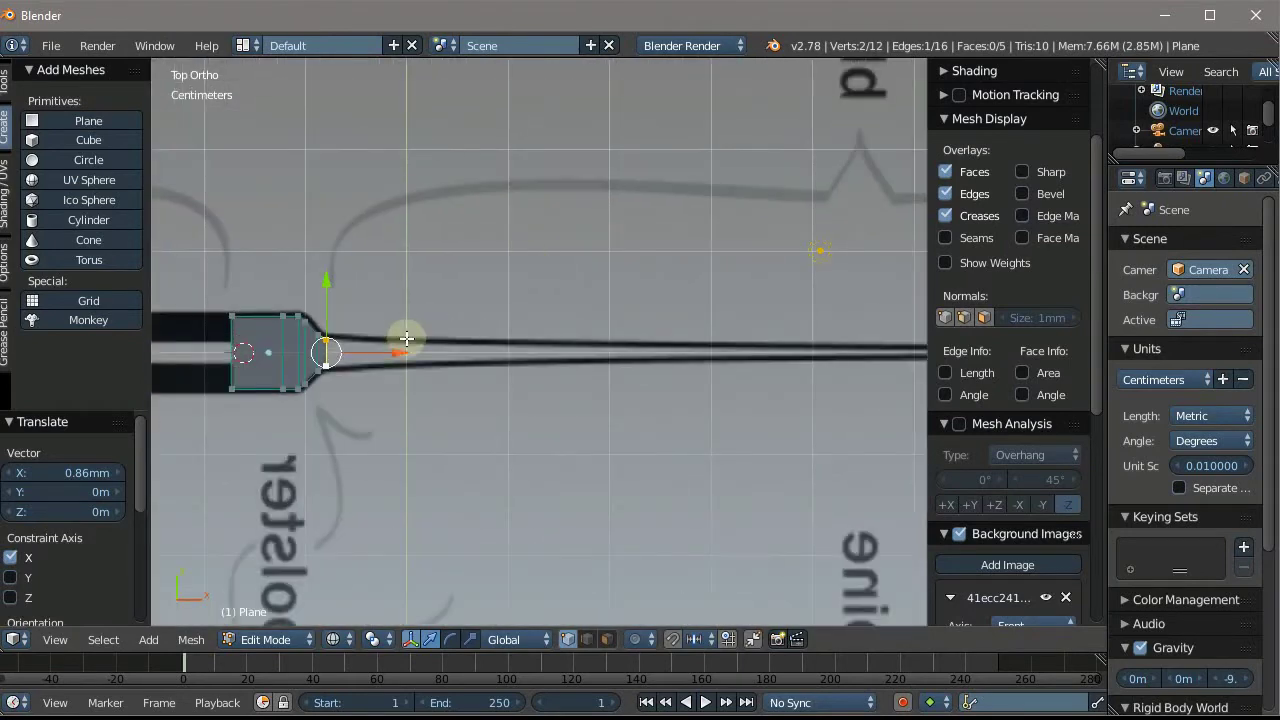
scroll(390, 345, "up", 1)
scroll(368, 359, "up", 2)
scroll(386, 359, "up", 1)
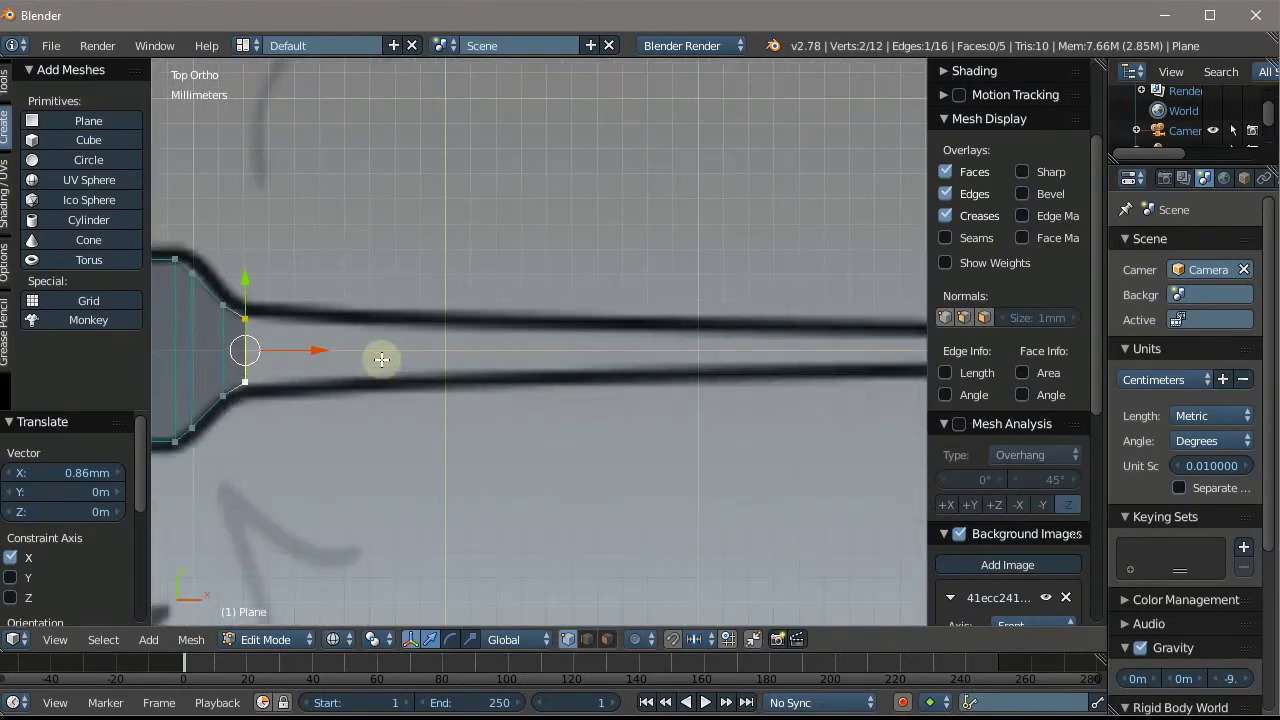
Extrude a section along the strip, reposition its end edge on X and narrow it to fit
key("e")
right_click(650, 360)
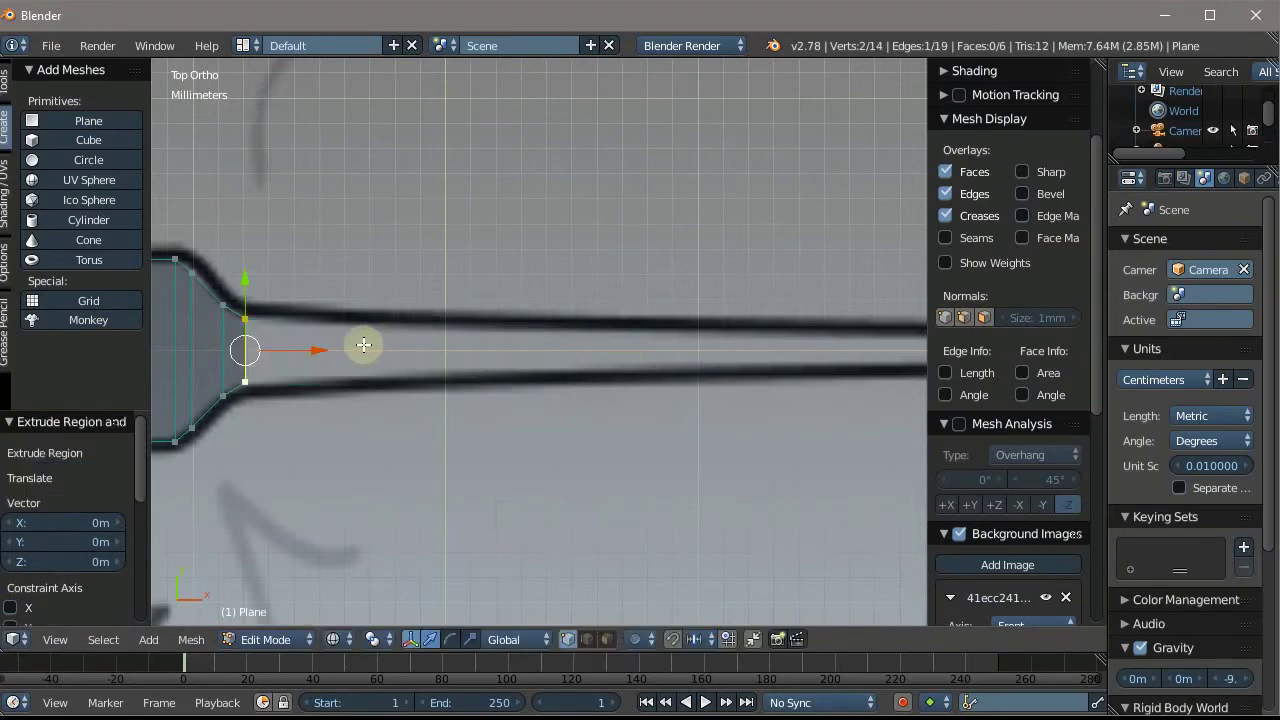
key("g")
key("x")
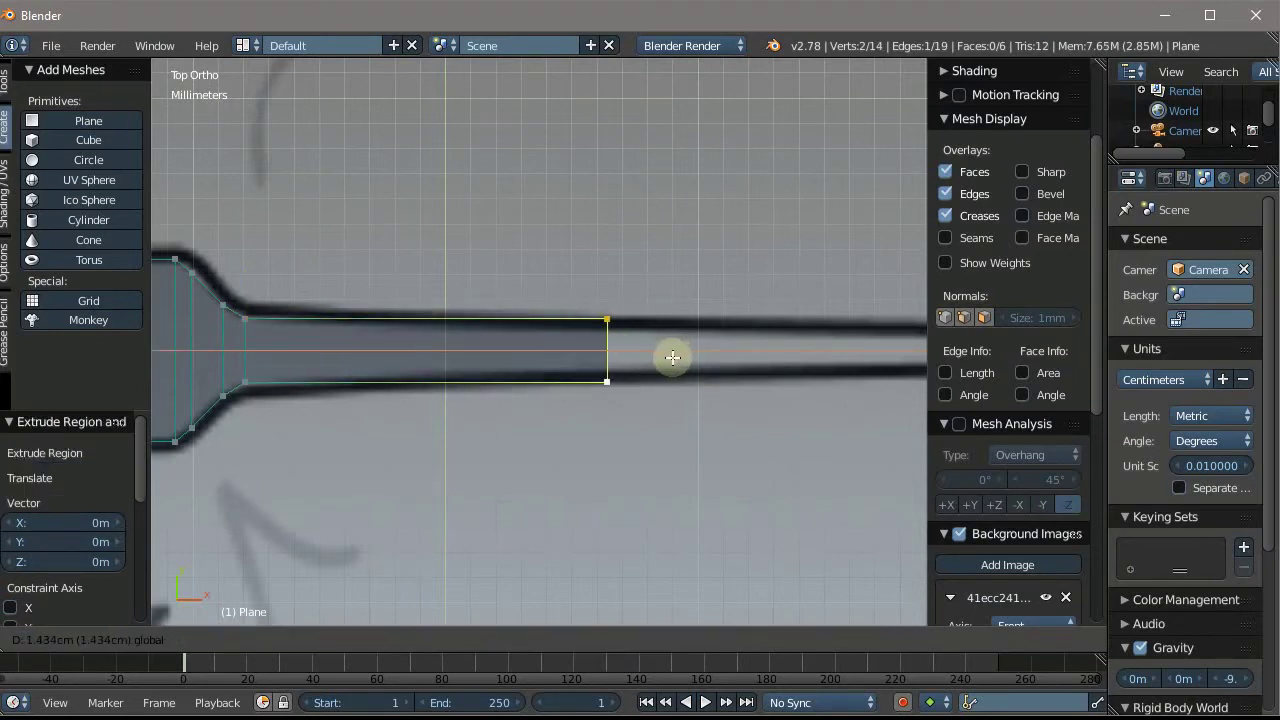
left_click(673, 357)
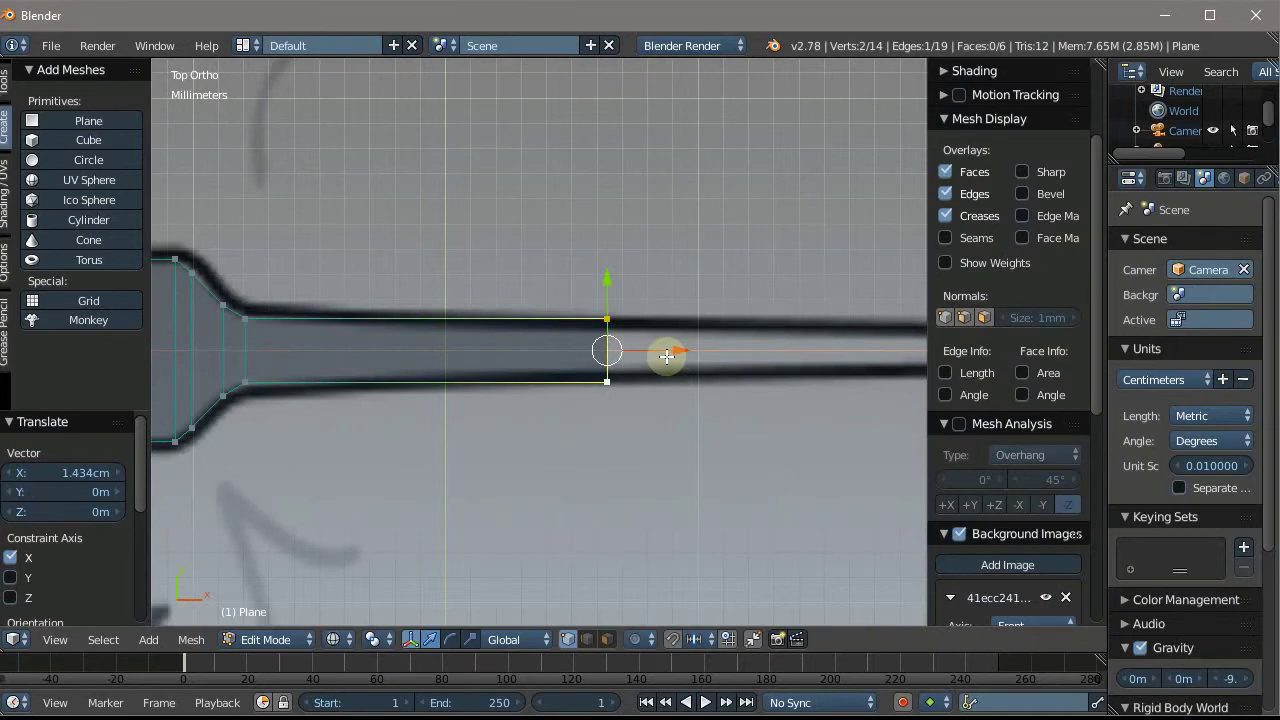
key("g")
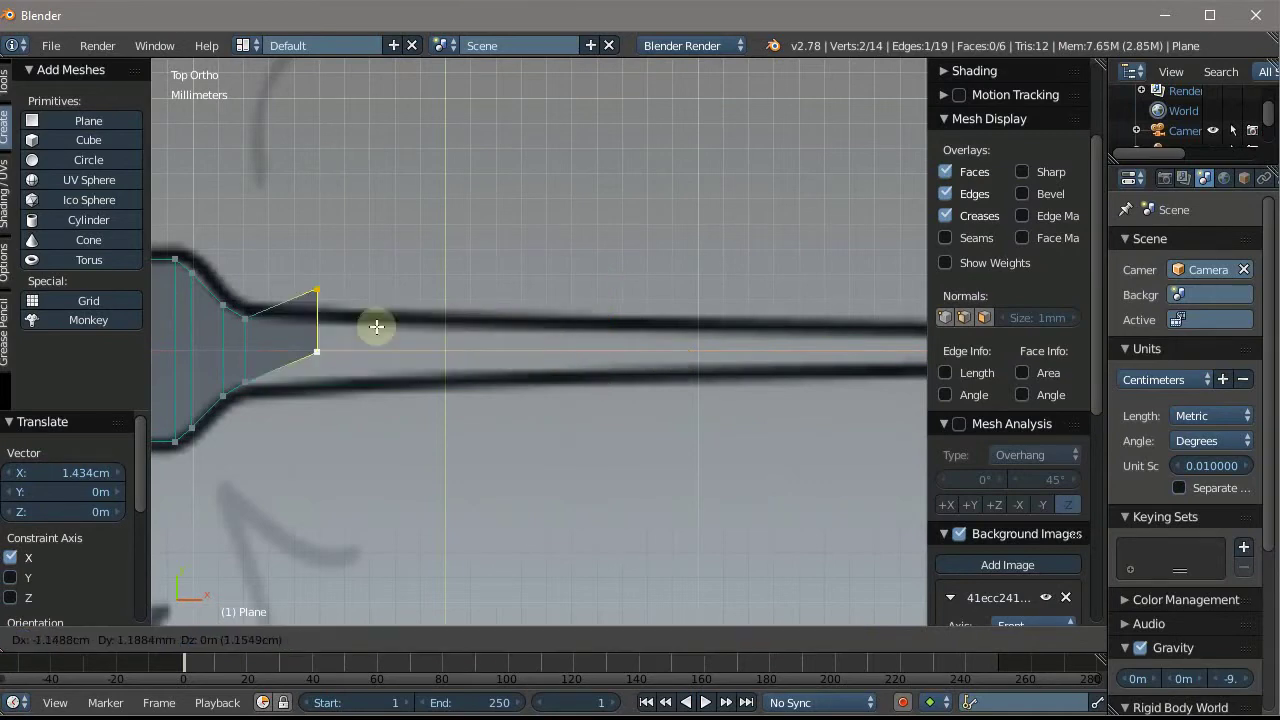
right_click(376, 330)
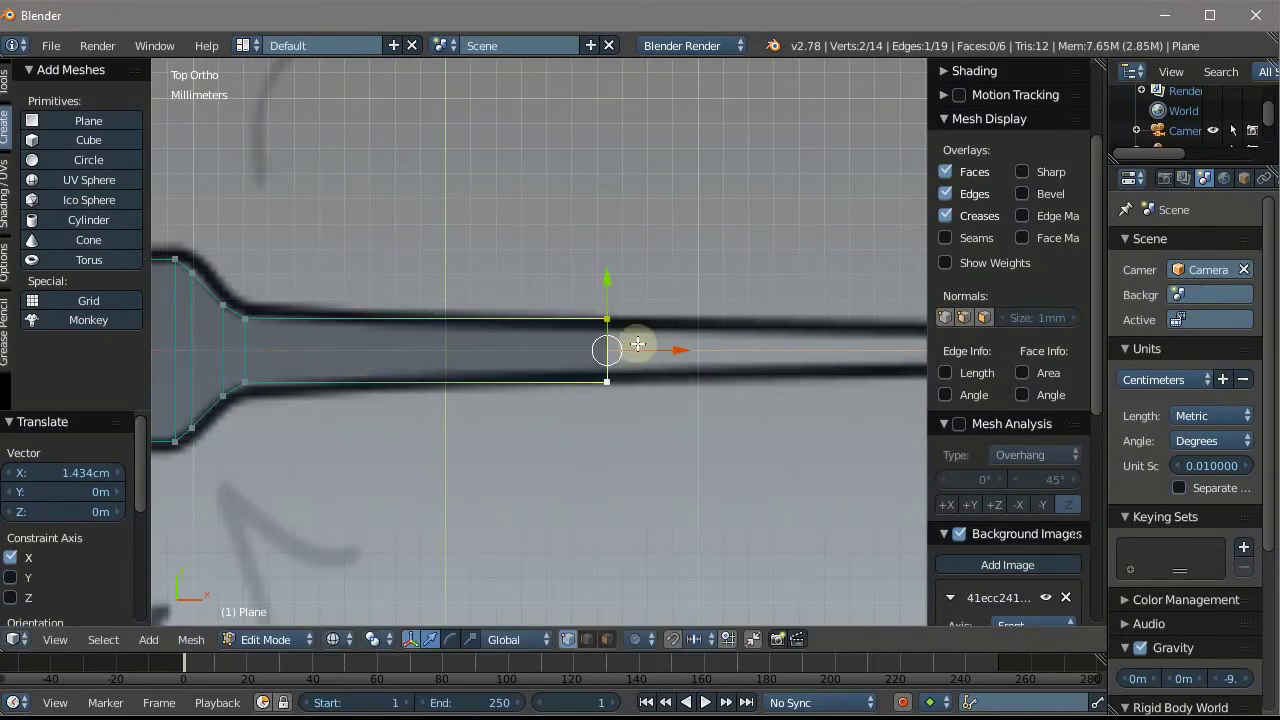
key("g")
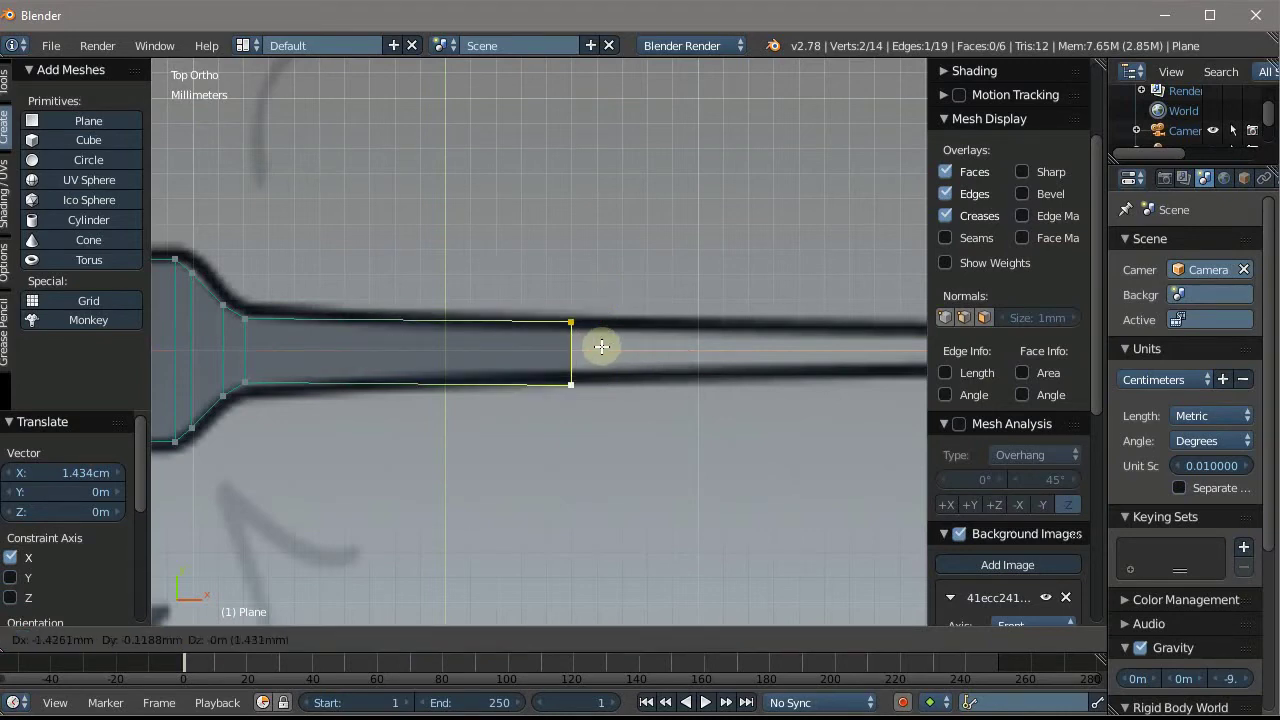
left_click(447, 354)
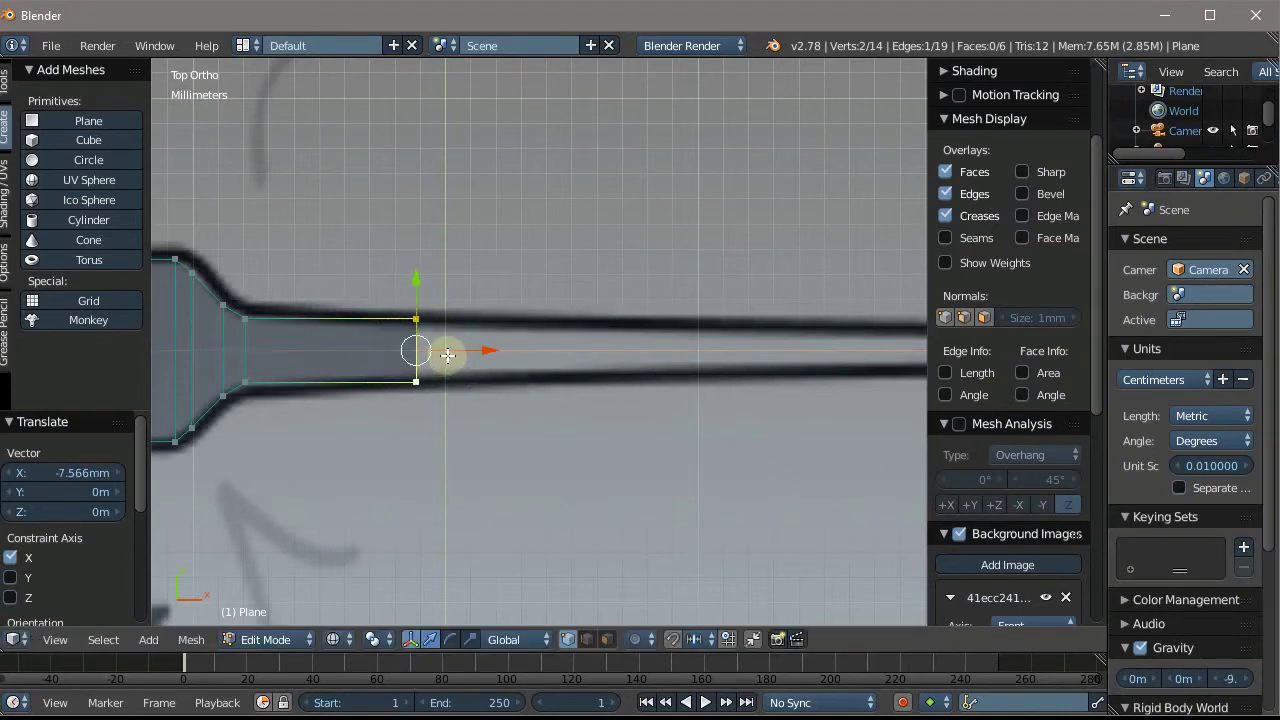
key("s")
left_click(532, 405)
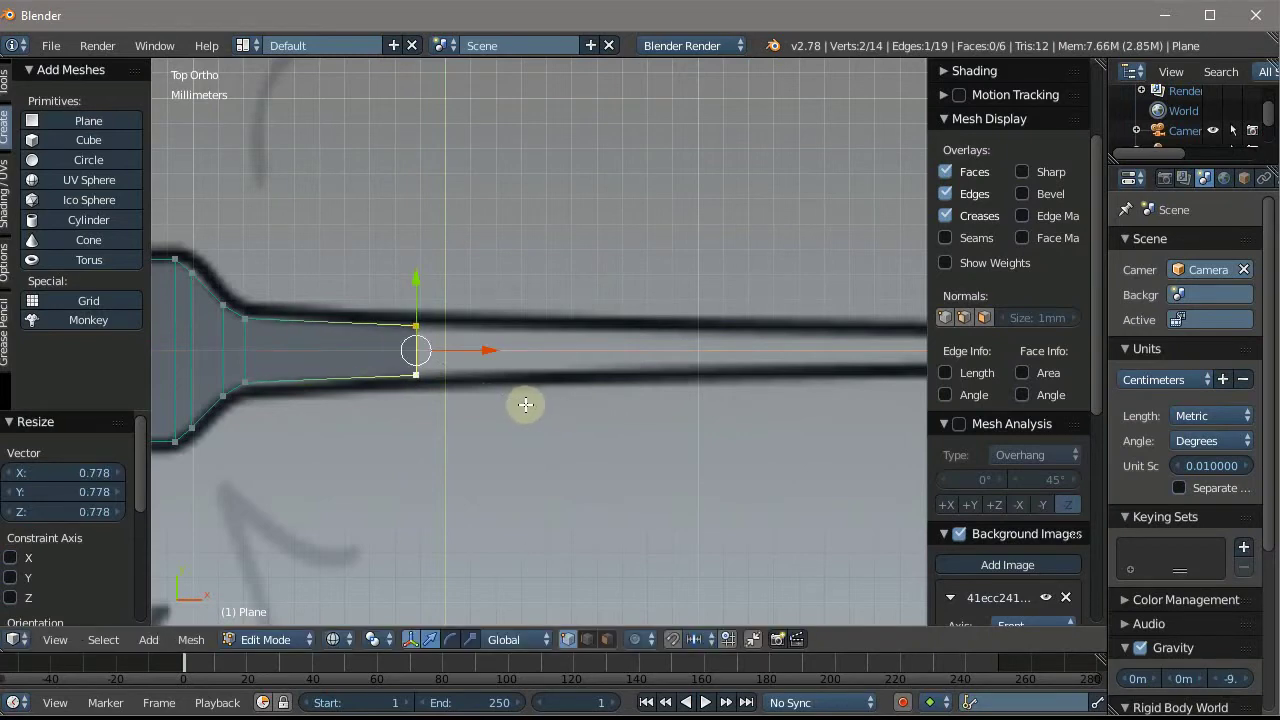
key("s")
left_click(530, 402)
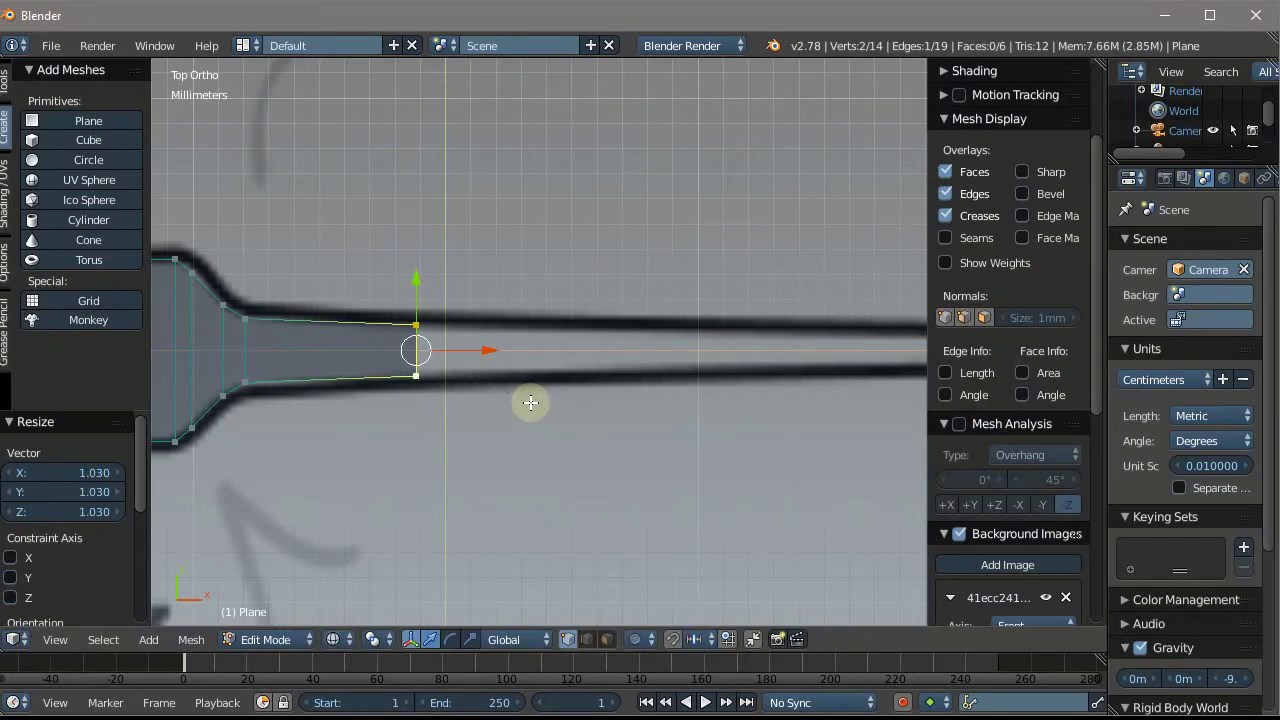
Add two more tapering sections along the neck, moved 1.398cm and 2.635cm, scaled 0.677 and 0.519
key("e")
key("Escape")
key("g")
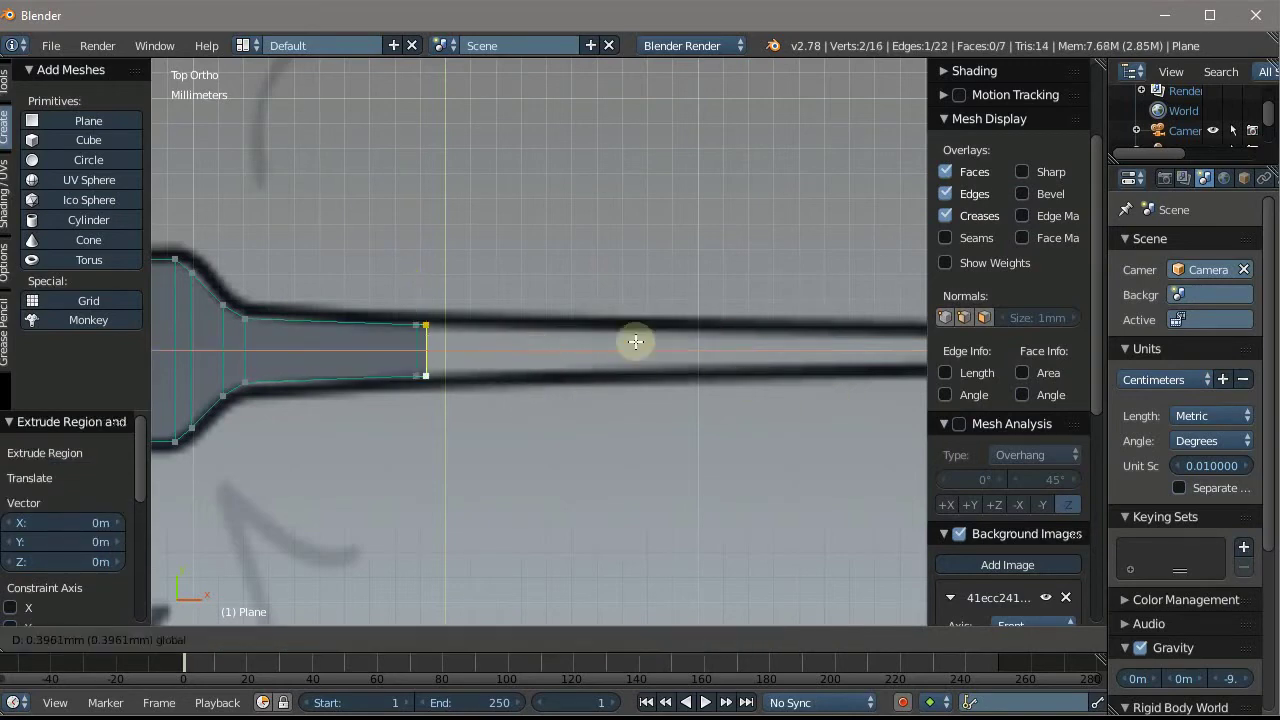
left_click(845, 360)
key("s")
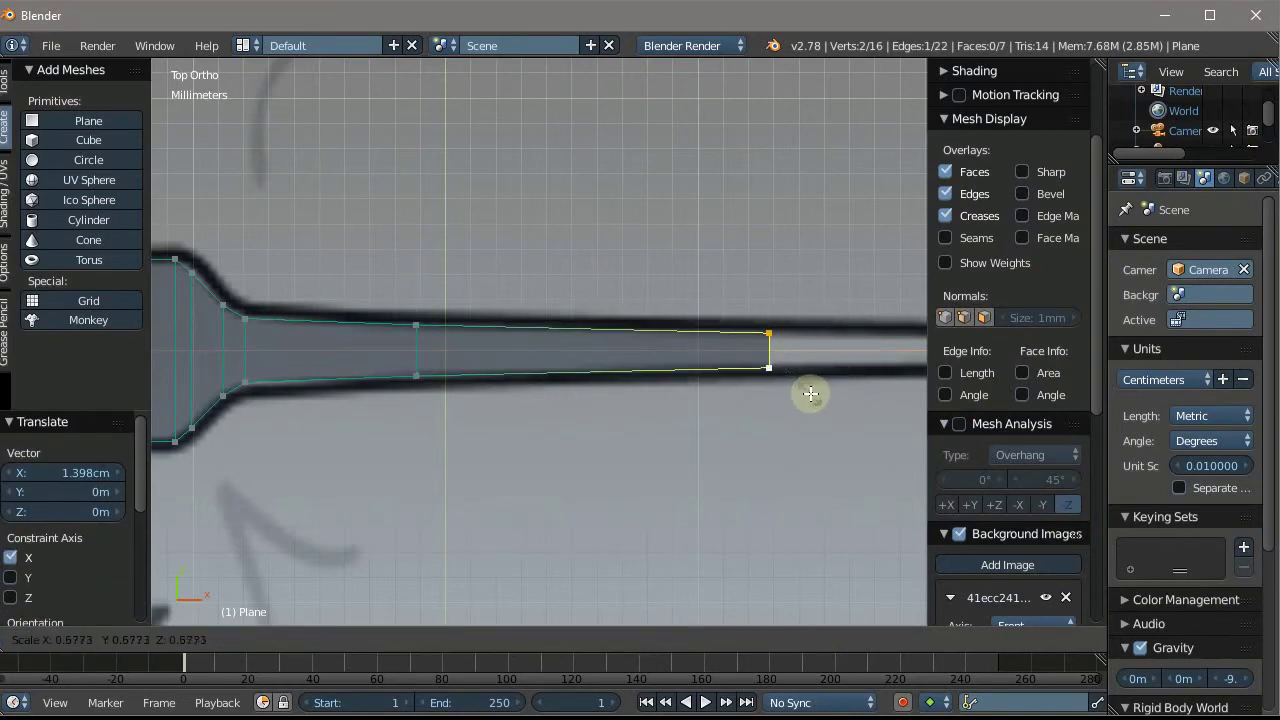
left_click(738, 368)
scroll(503, 274, "down", 2)
scroll(508, 291, "down", 2)
scroll(508, 291, "up", 5)
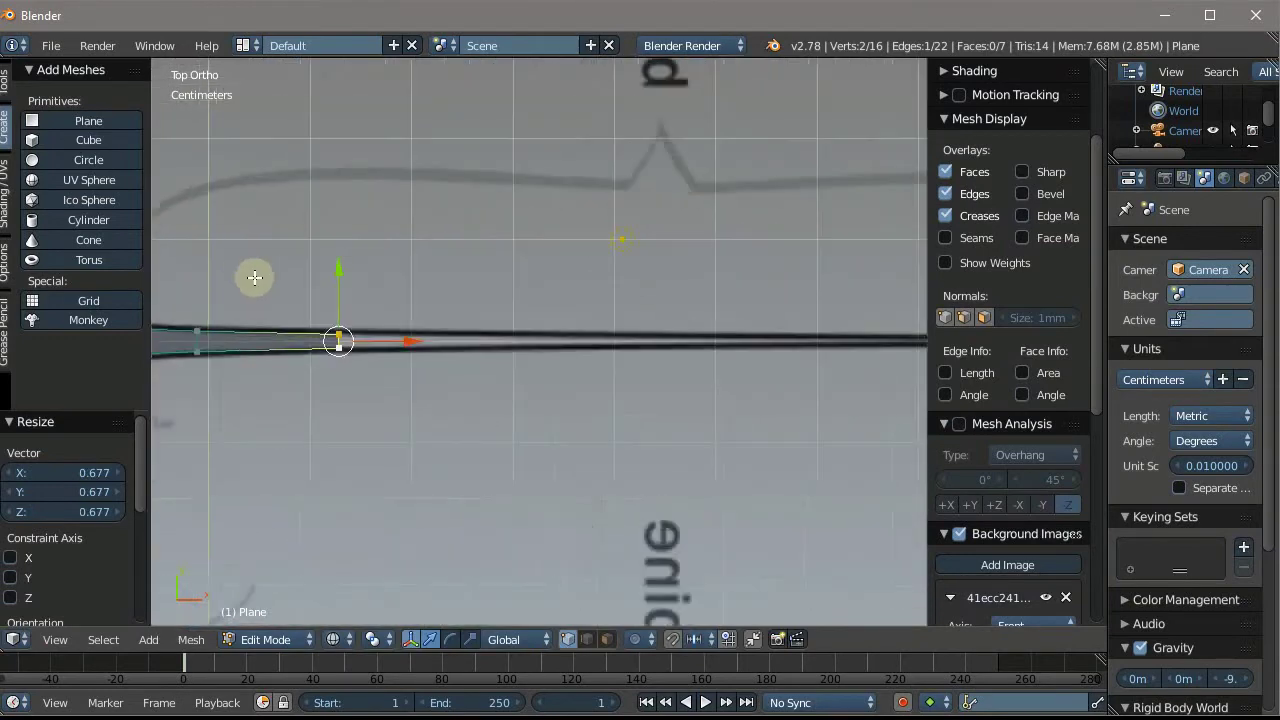
scroll(314, 362, "up", 2)
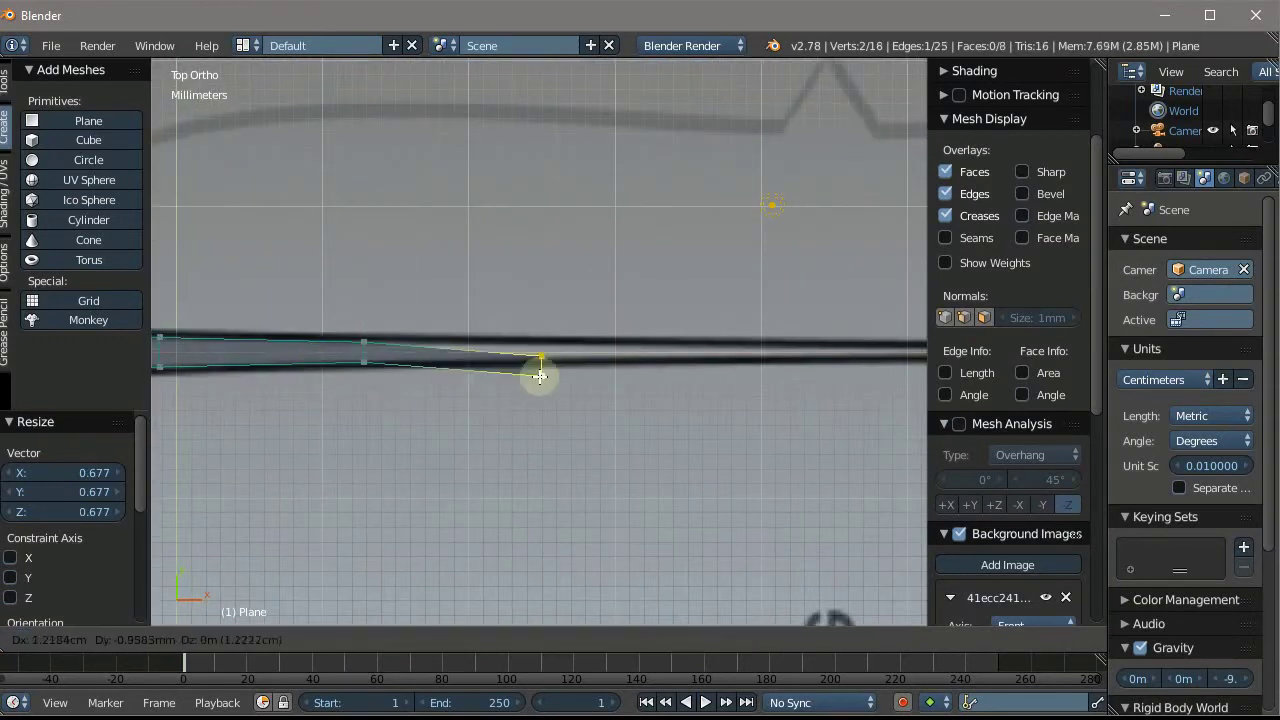
key("e")
right_click(600, 370)
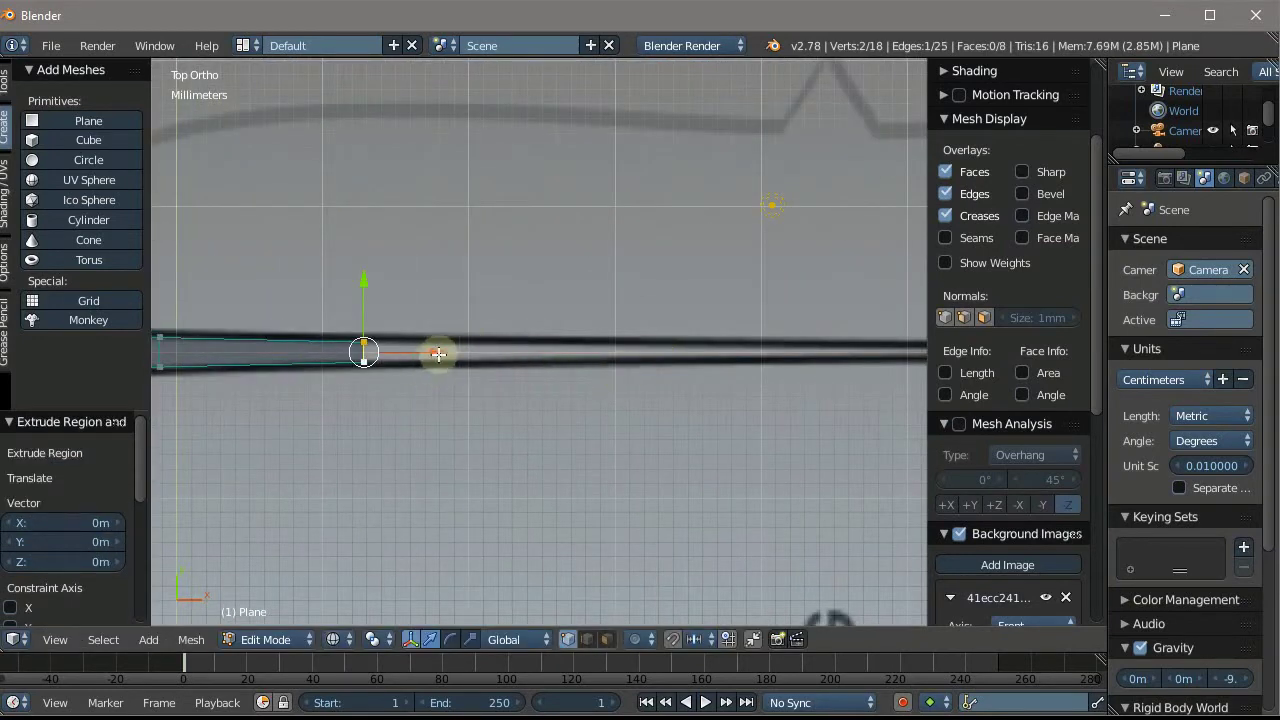
left_click_drag(425, 356, 808, 366)
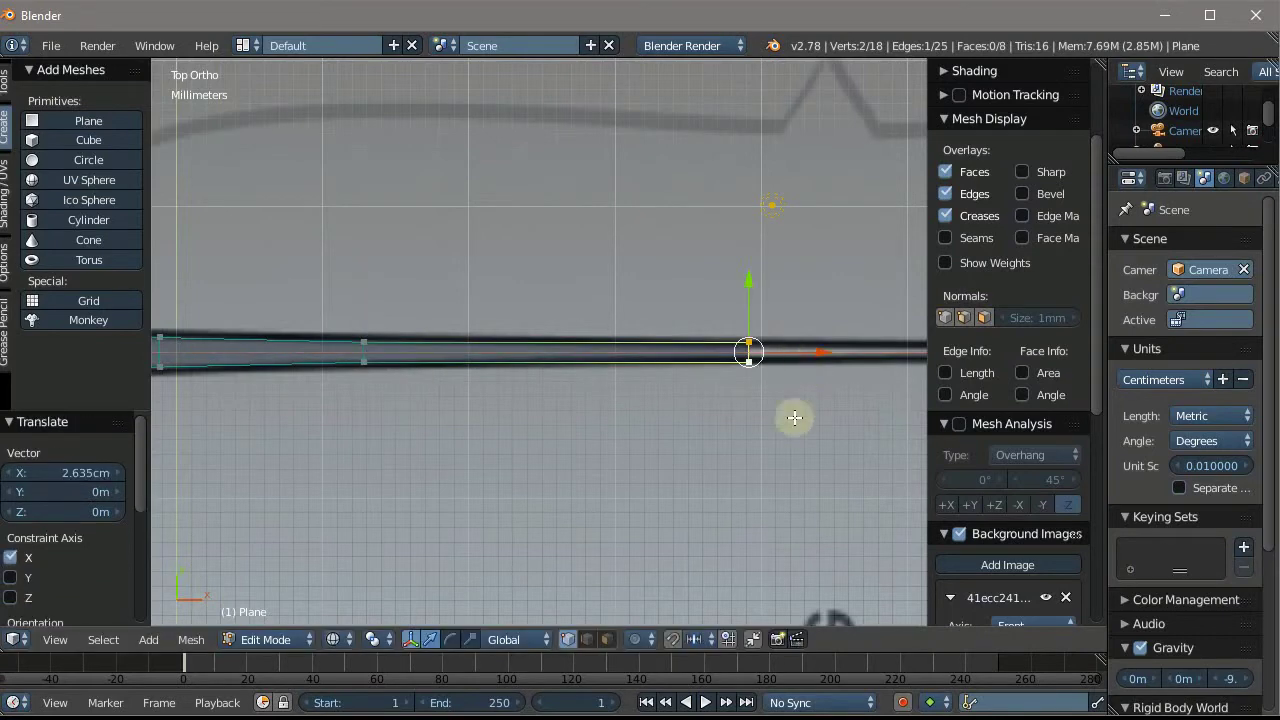
key("s")
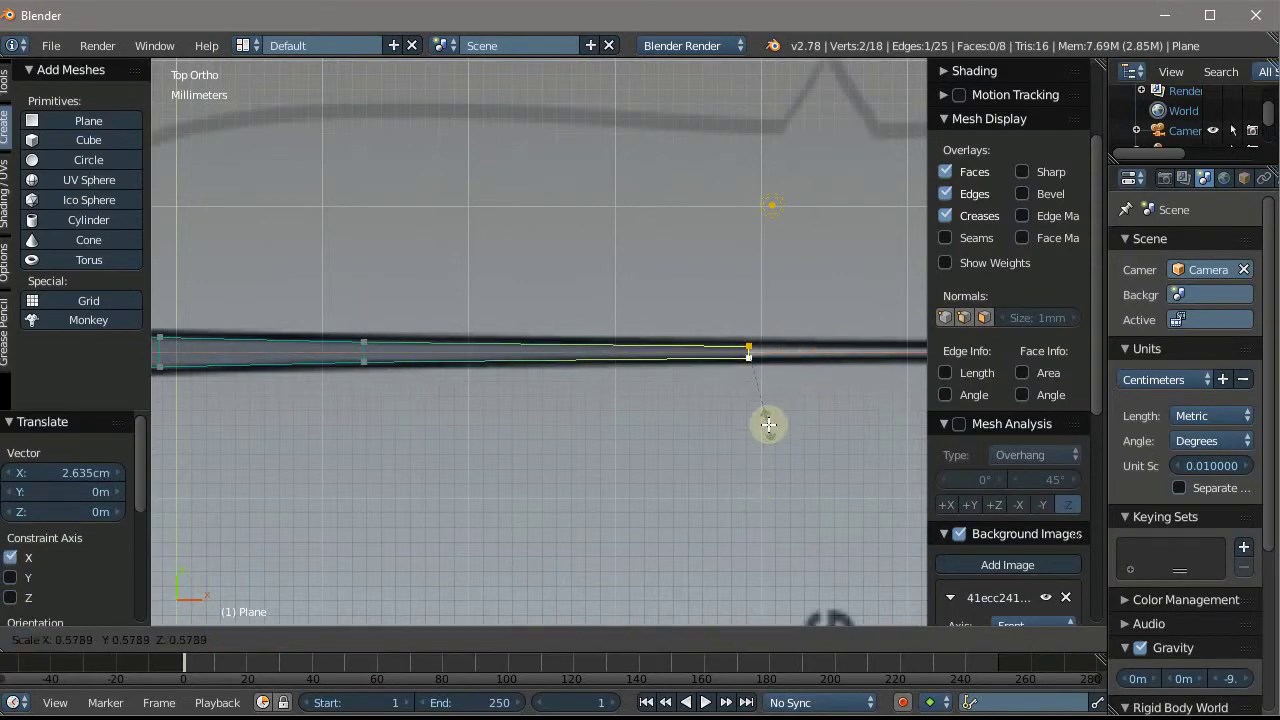
left_click(765, 417)
Widen the strip's end edge slightly to match the reference outline
scroll(266, 229, "down", 2)
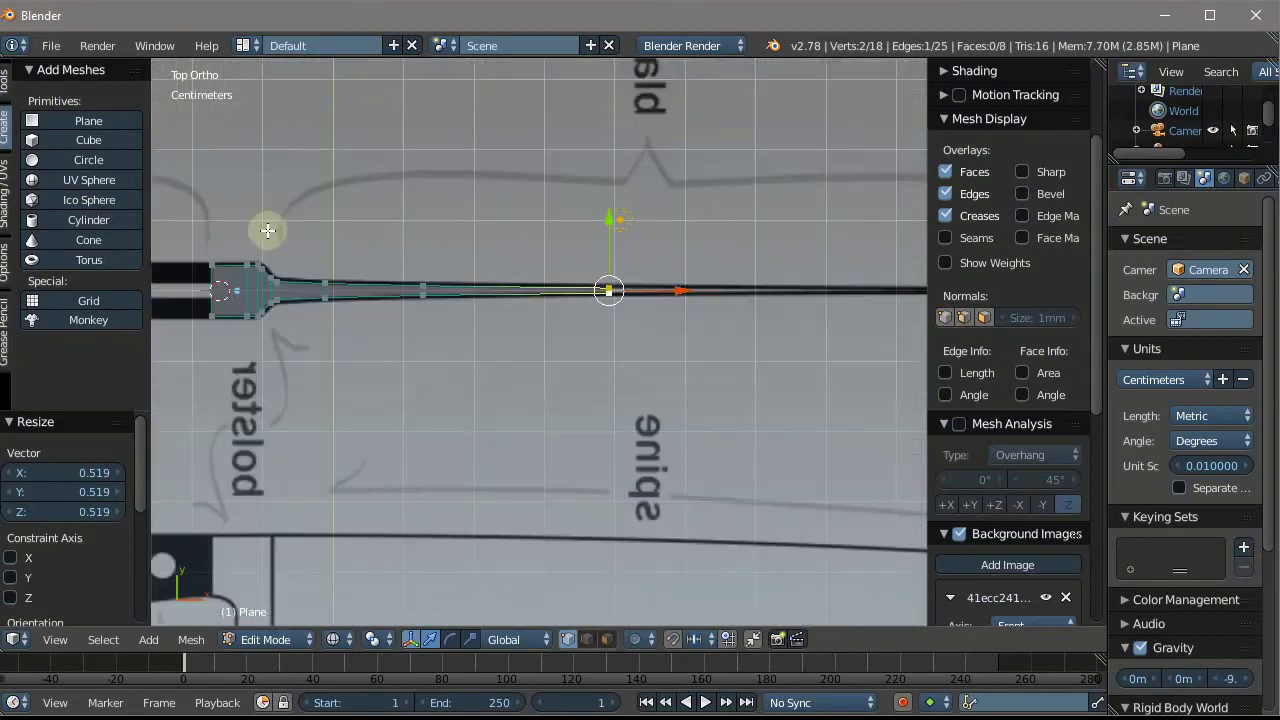
scroll(214, 220, "down", 2)
scroll(440, 219, "up", 3)
scroll(440, 219, "up", 2)
scroll(494, 251, "up", 1)
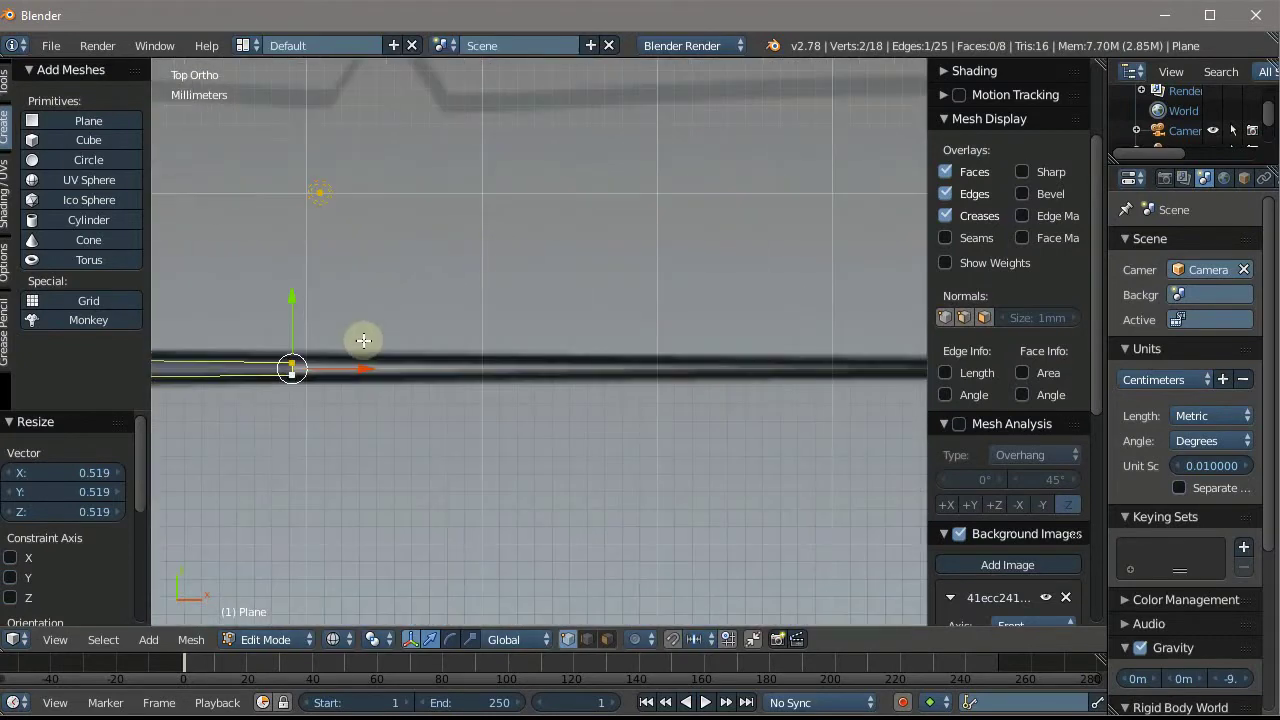
key("s")
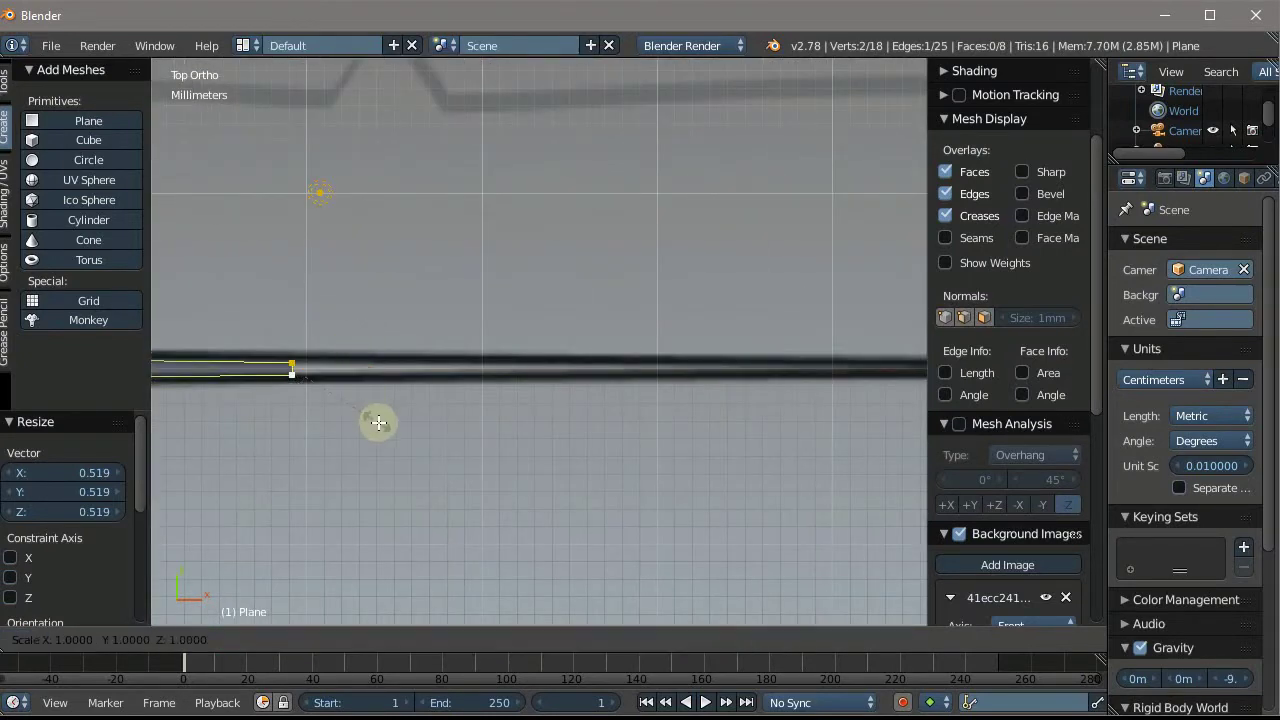
left_click(397, 432)
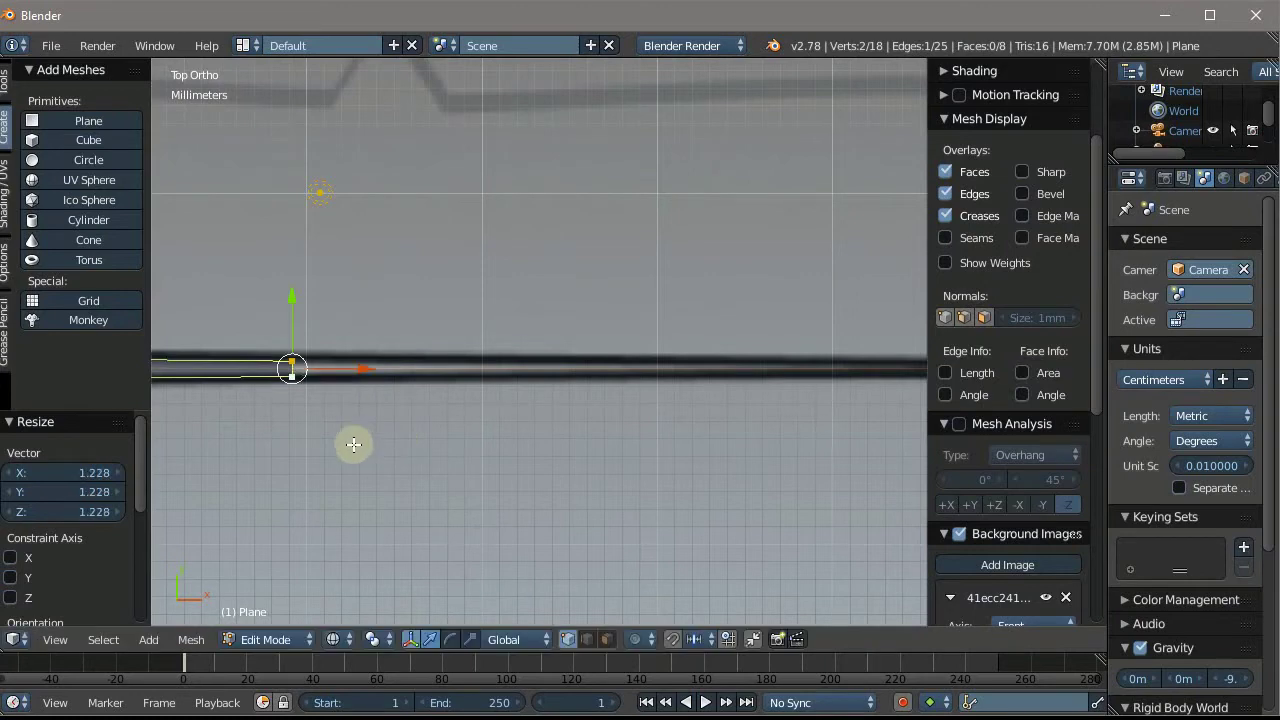
Extrude a new section along X toward the blade tip and narrow its end edge
key("g")
key("Escape")
key("e")
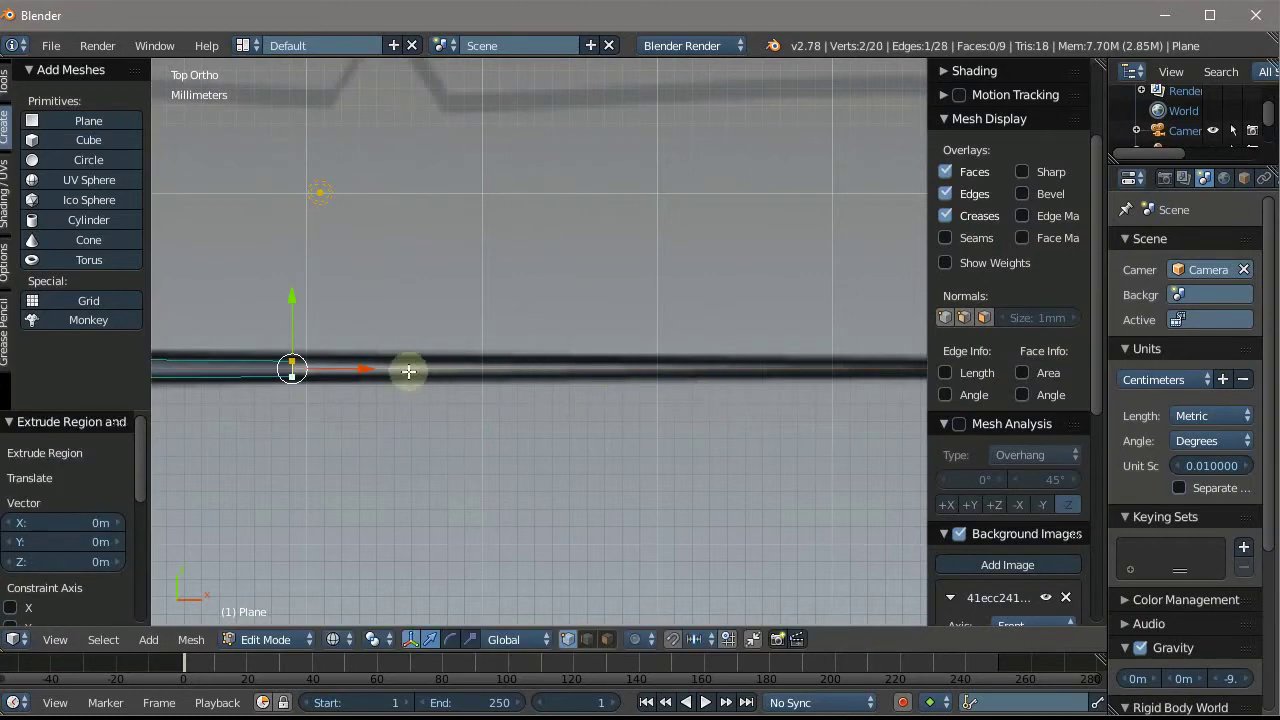
key("x")
left_click(760, 388)
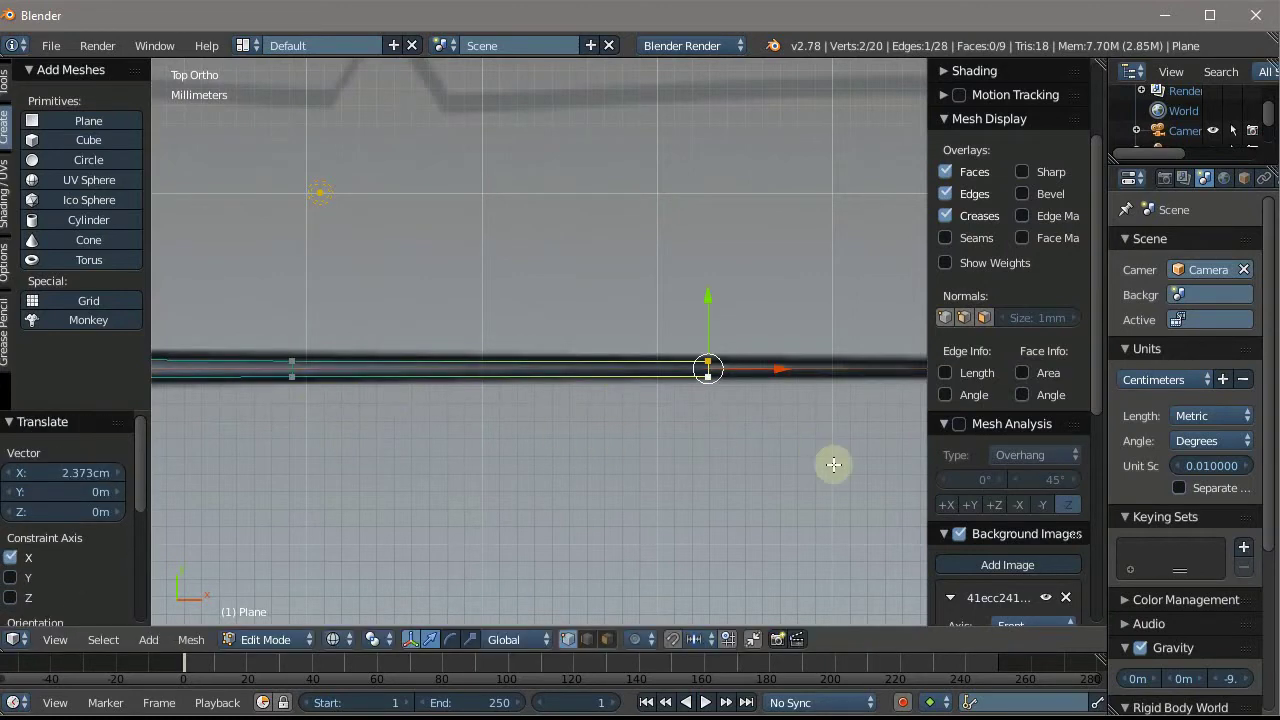
key("s")
left_click(773, 452)
scroll(566, 331, "down", 2)
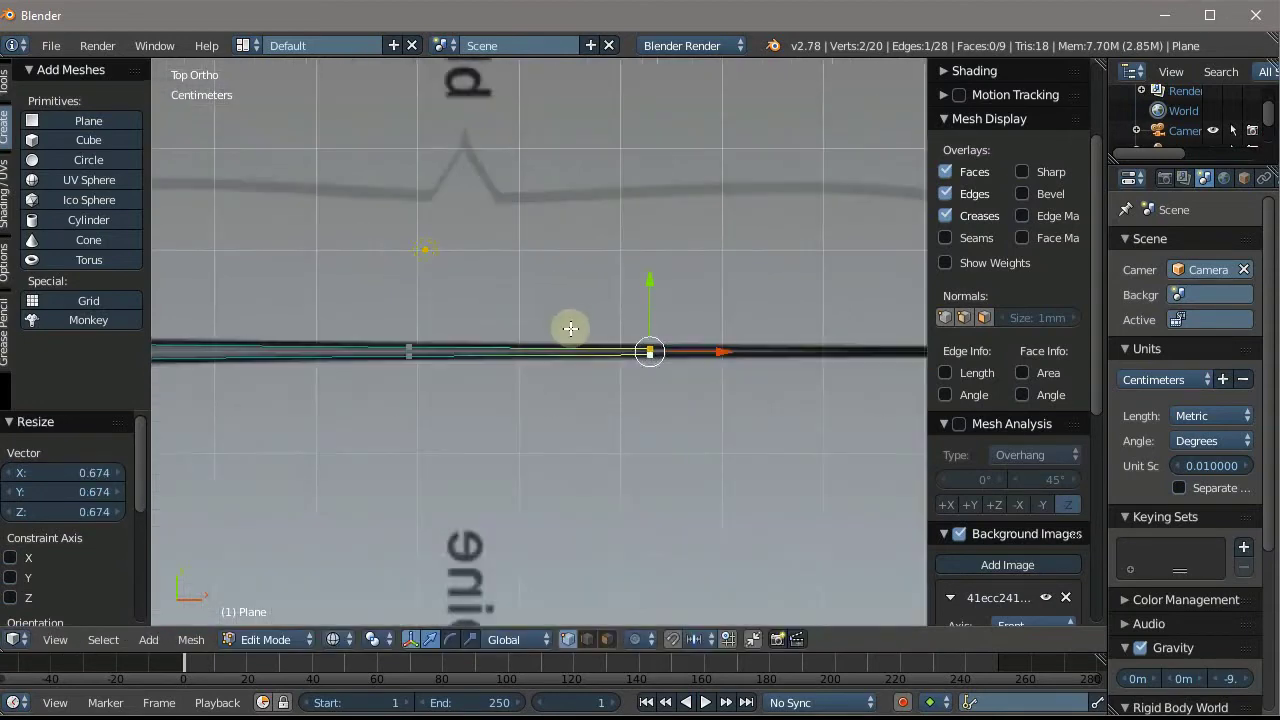
scroll(569, 331, "down", 3)
scroll(449, 286, "up", 2)
scroll(449, 286, "up", 3)
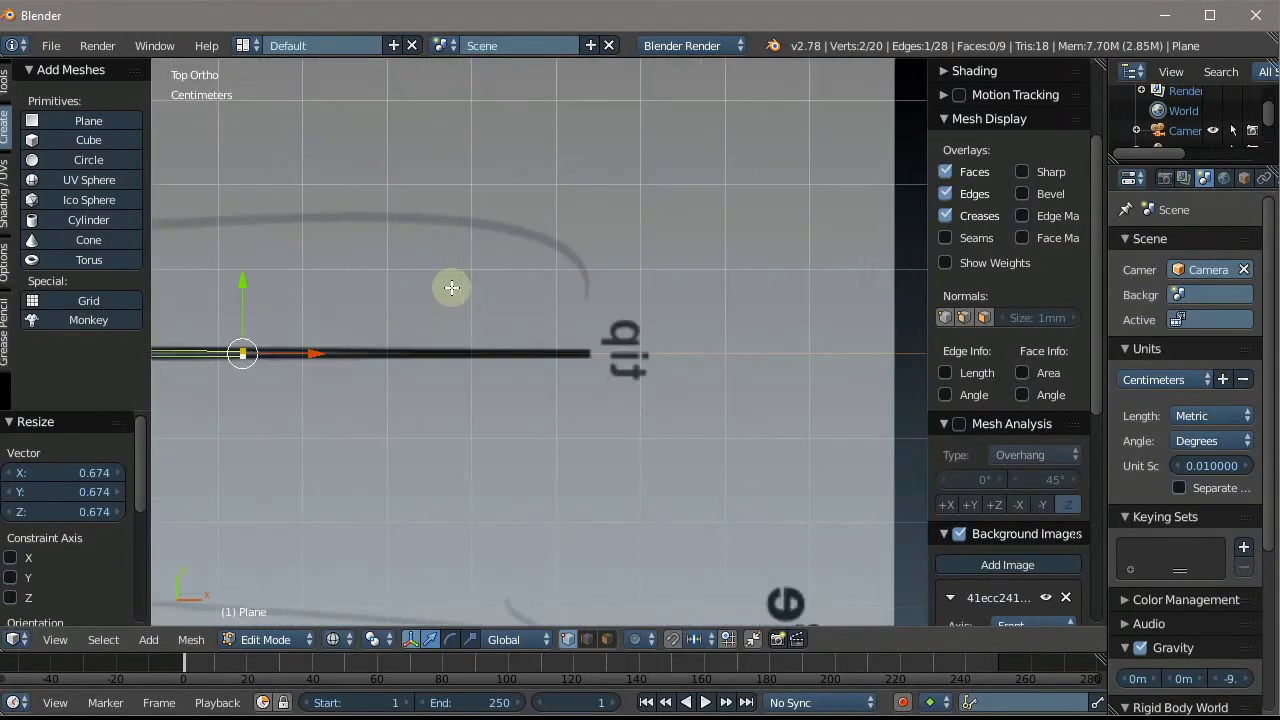
scroll(323, 323, "down", 2)
scroll(313, 316, "up", 3)
Extrude a final section 4.034cm out to the tip and taper its end to 0.608
key("e")
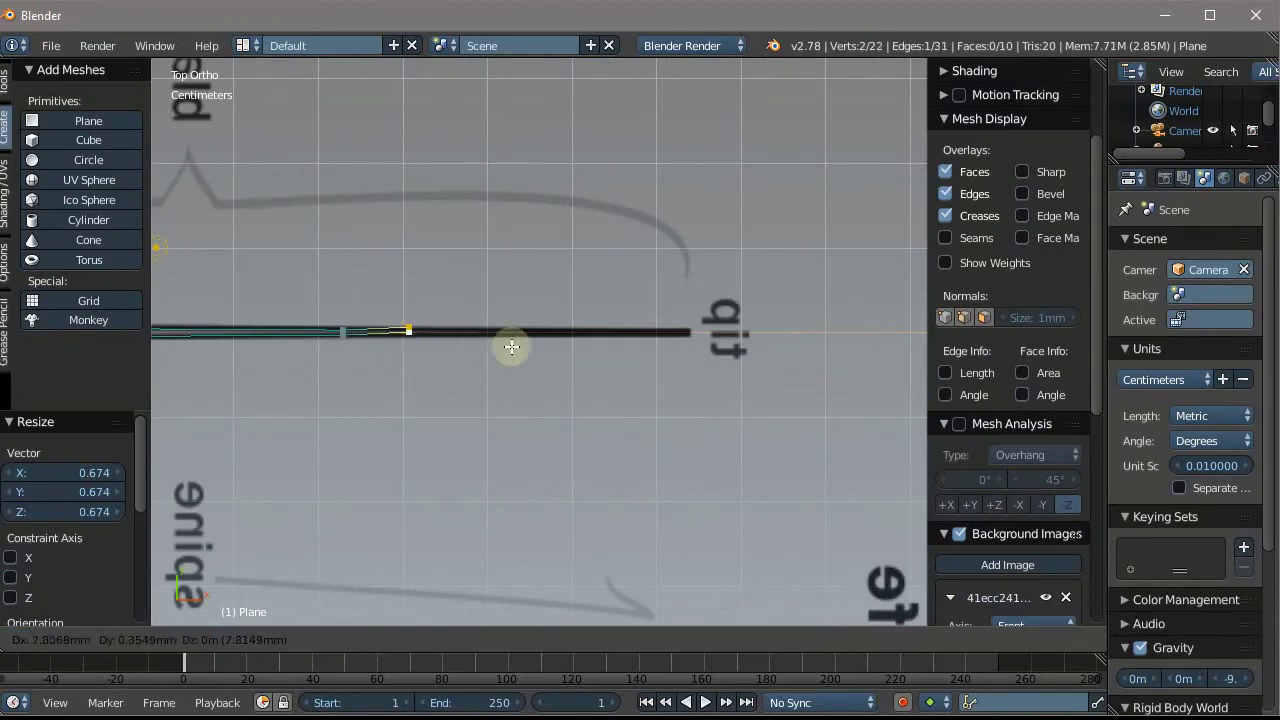
right_click(754, 345)
key("g")
key("x")
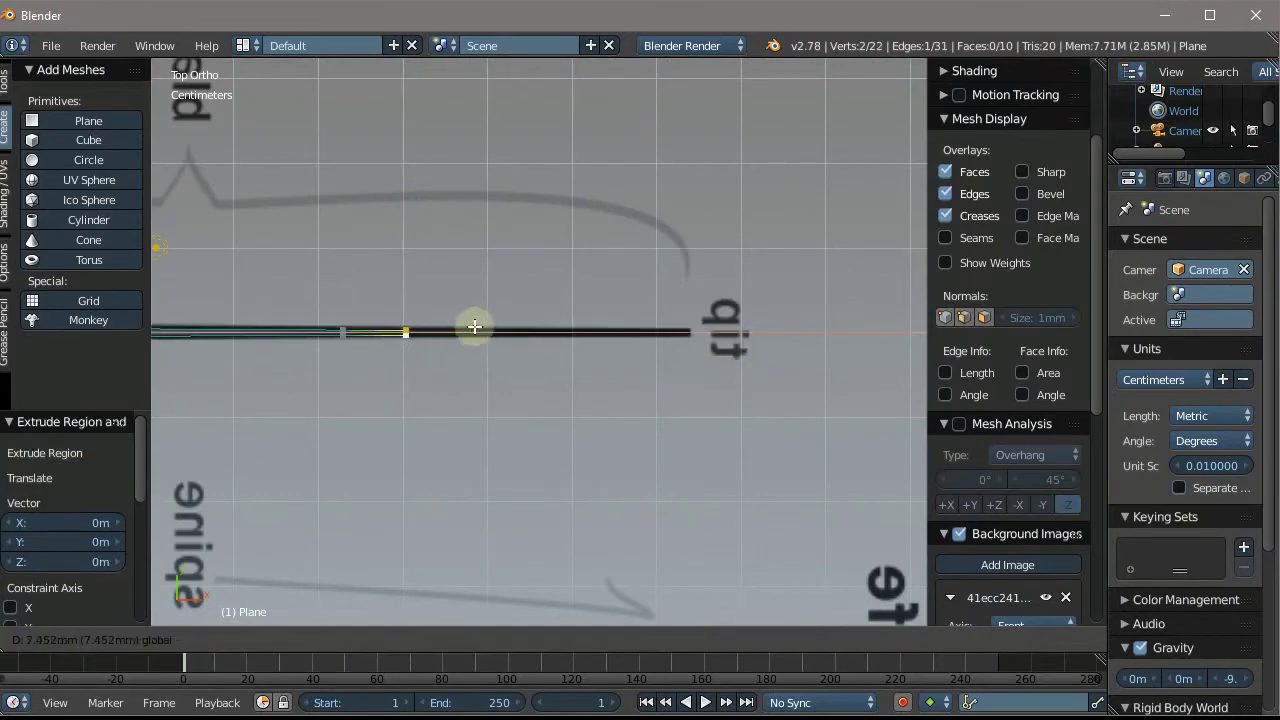
left_click(732, 335)
scroll(640, 340, "up", 2)
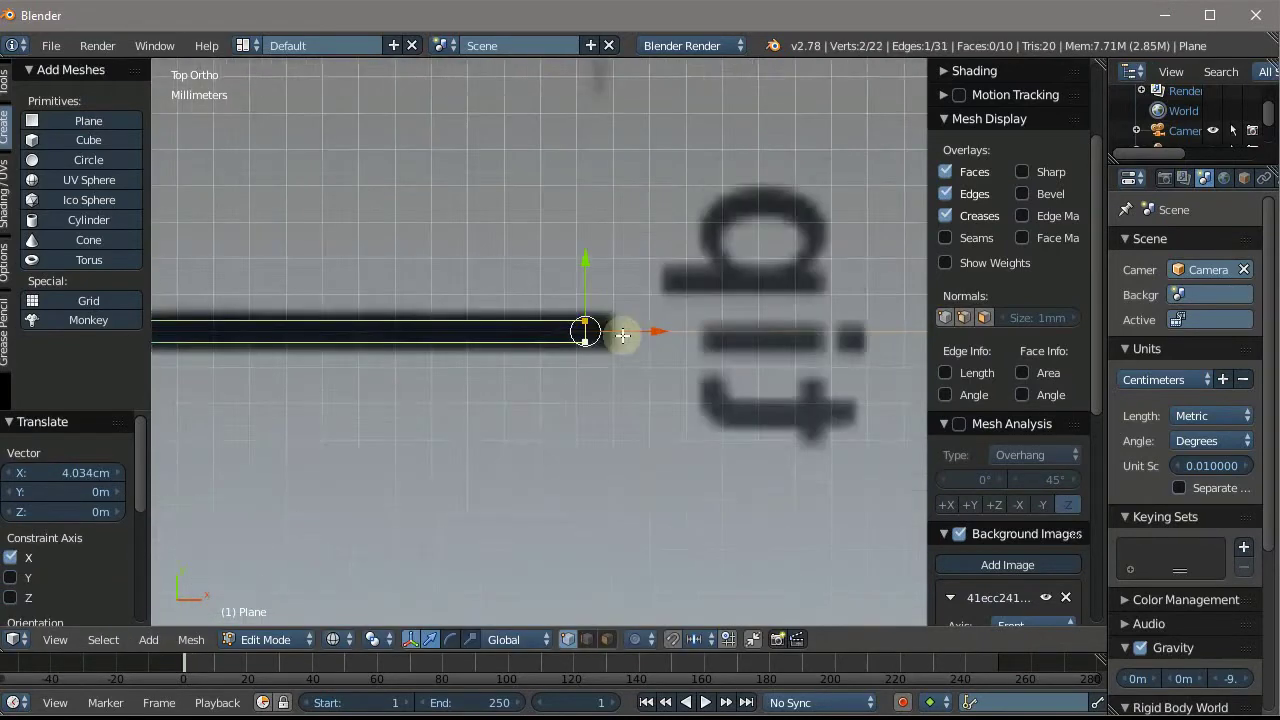
scroll(645, 385, "up", 1)
key("s")
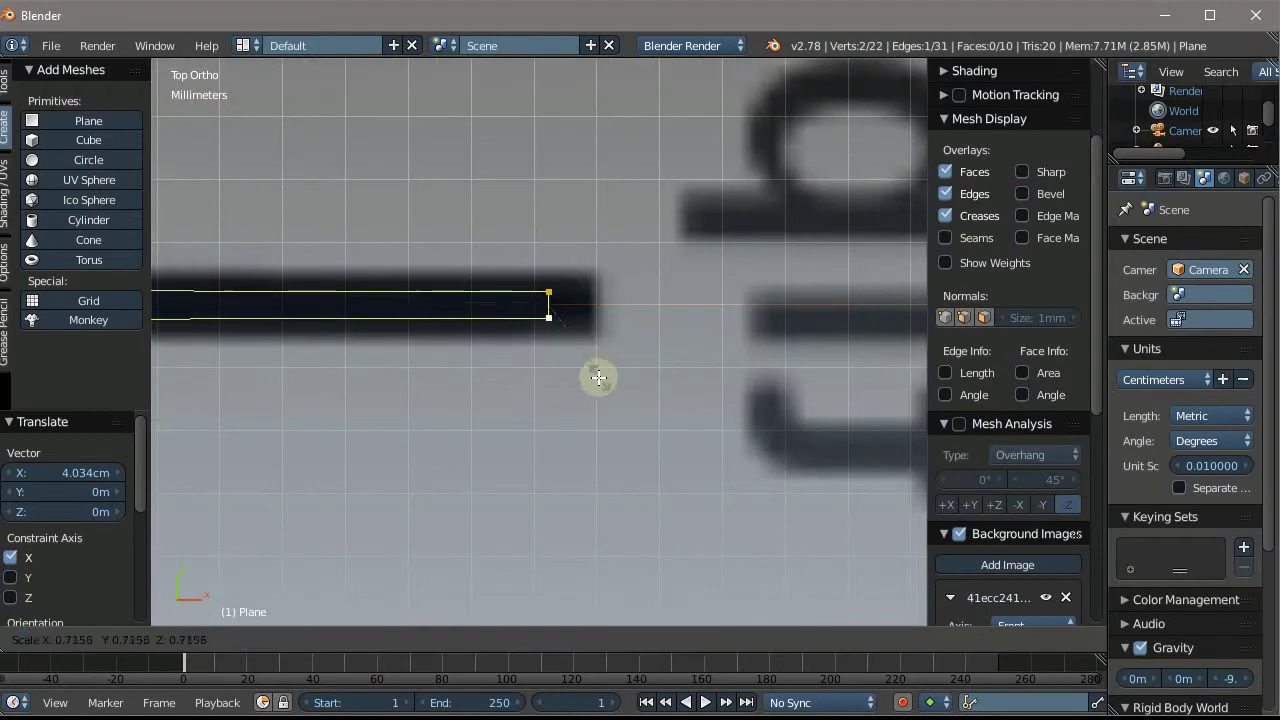
left_click(590, 370)
scroll(591, 267, "down", 2)
Duplicate the bolster's left edge and scale the copy down to the tang width
scroll(600, 262, "down", 3)
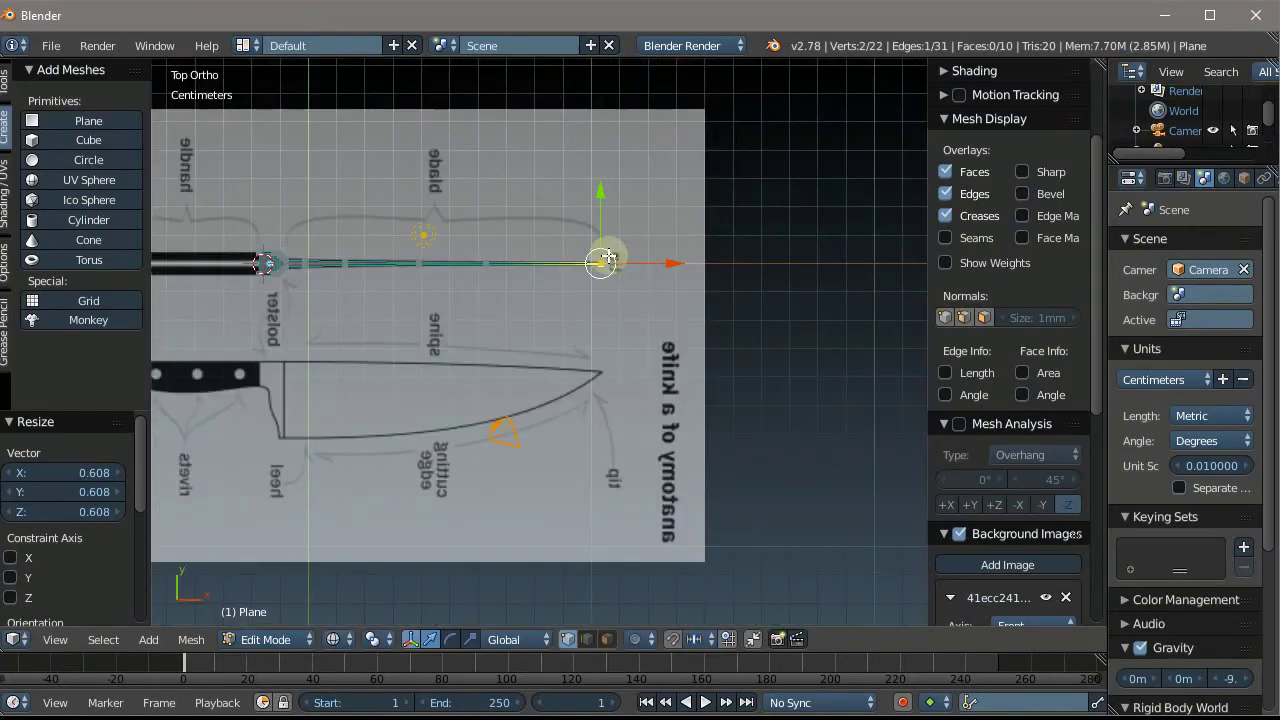
scroll(180, 254, "up", 3)
scroll(568, 289, "up", 2)
scroll(568, 289, "down", 2)
scroll(563, 289, "down", 2)
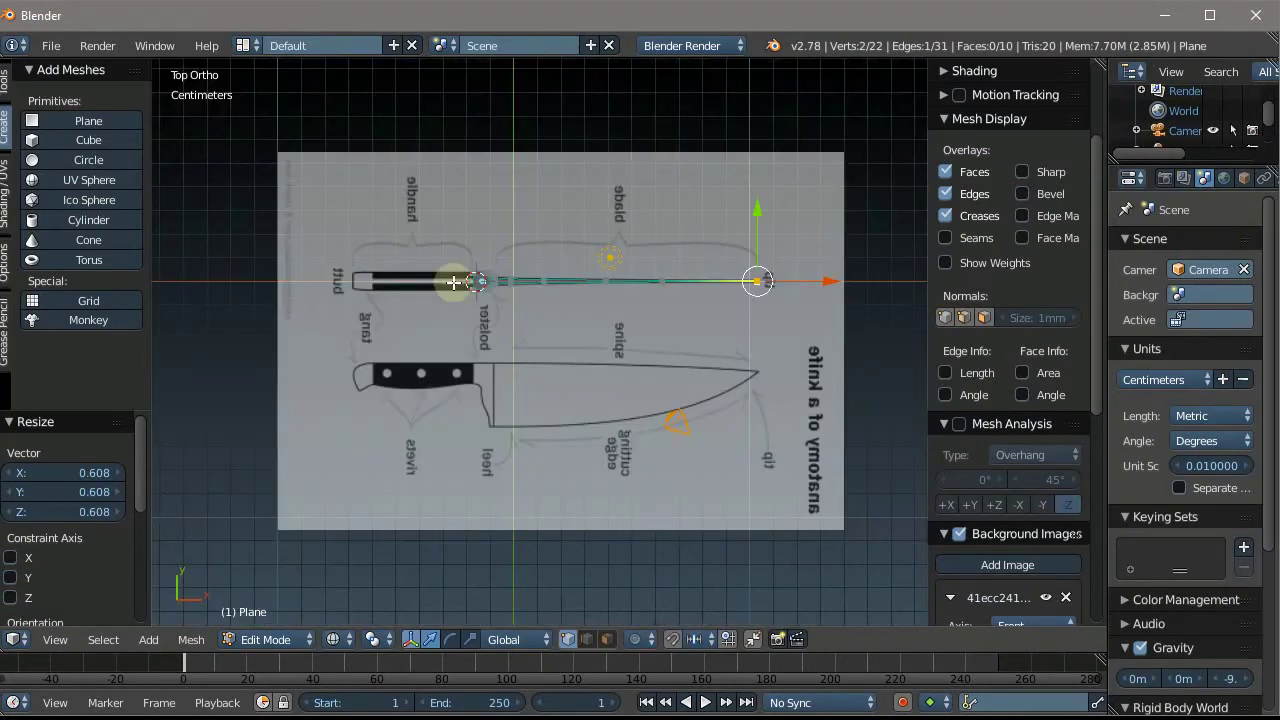
scroll(460, 280, "up", 3)
scroll(600, 250, "up", 2)
scroll(443, 257, "down", 2)
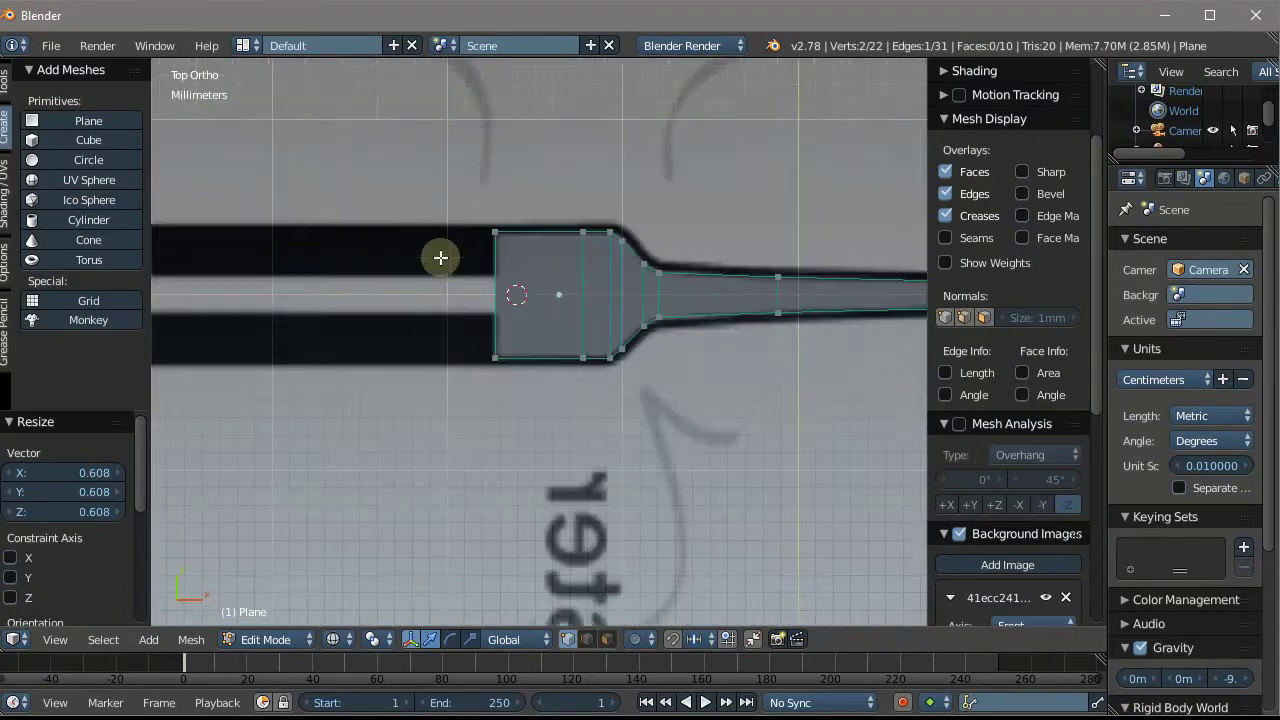
scroll(437, 254, "down", 2)
scroll(440, 255, "up", 3)
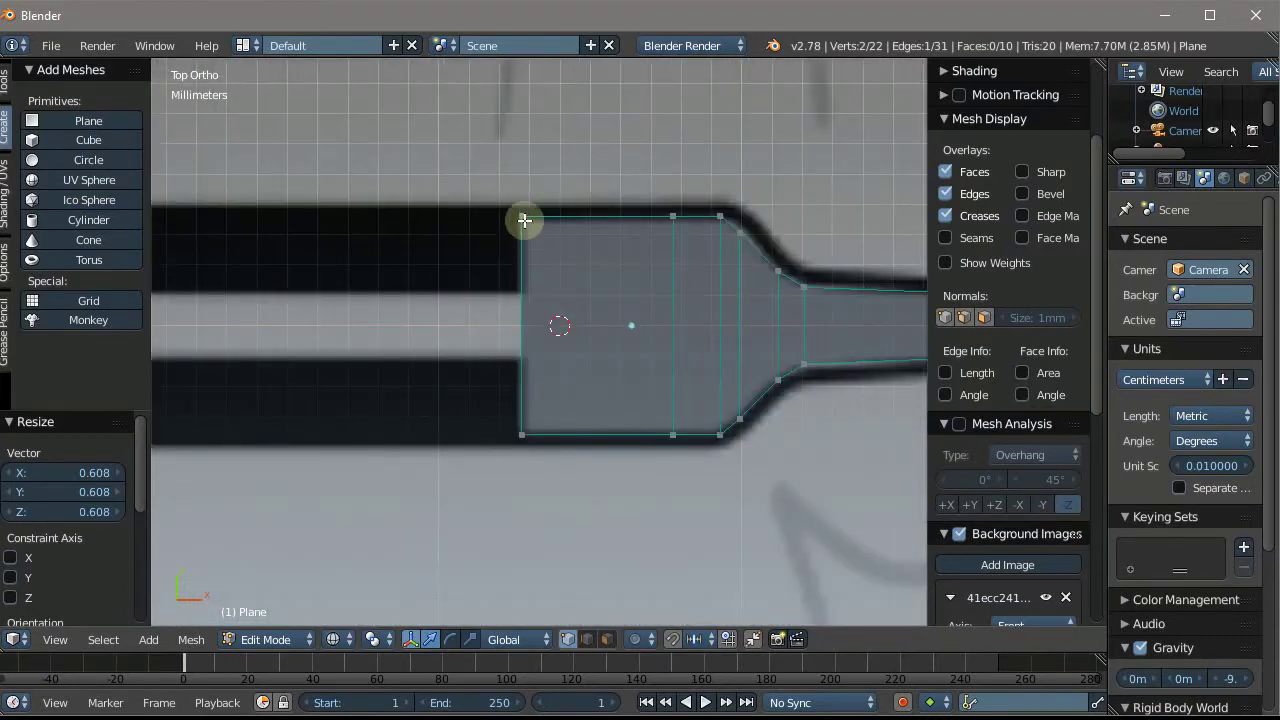
right_click(524, 434, "shift")
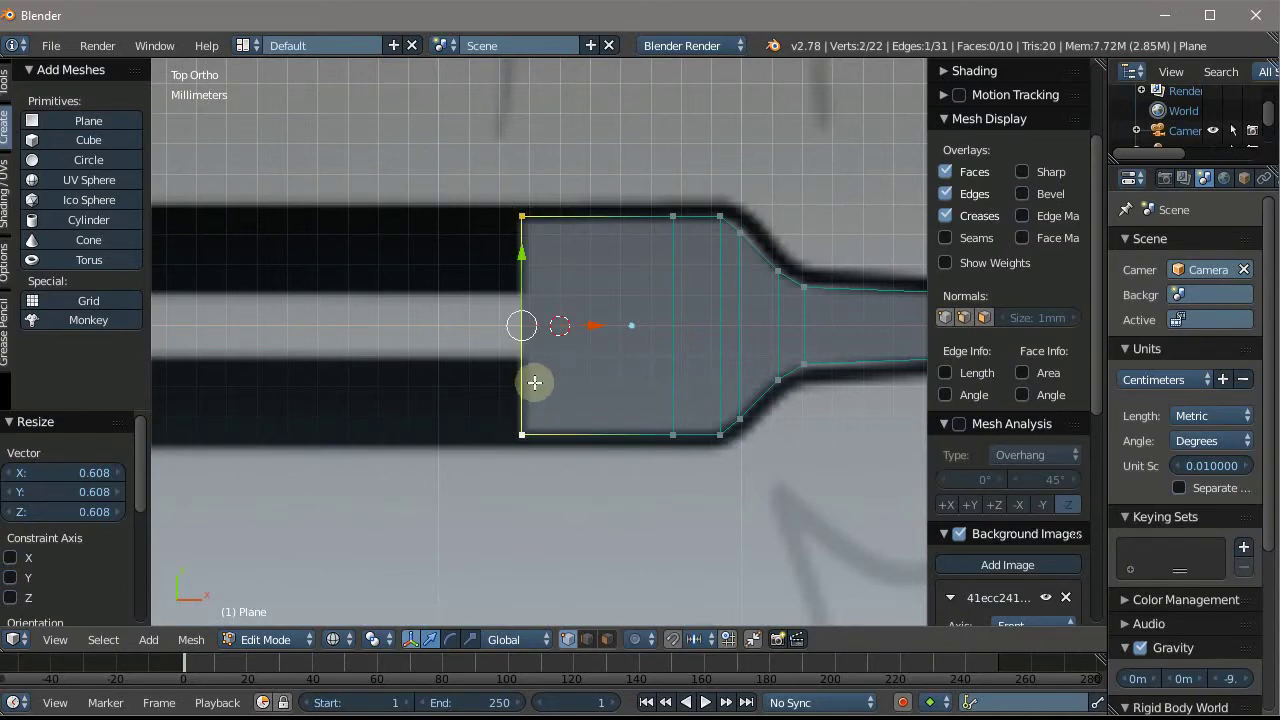
scroll(534, 382, "up", 2)
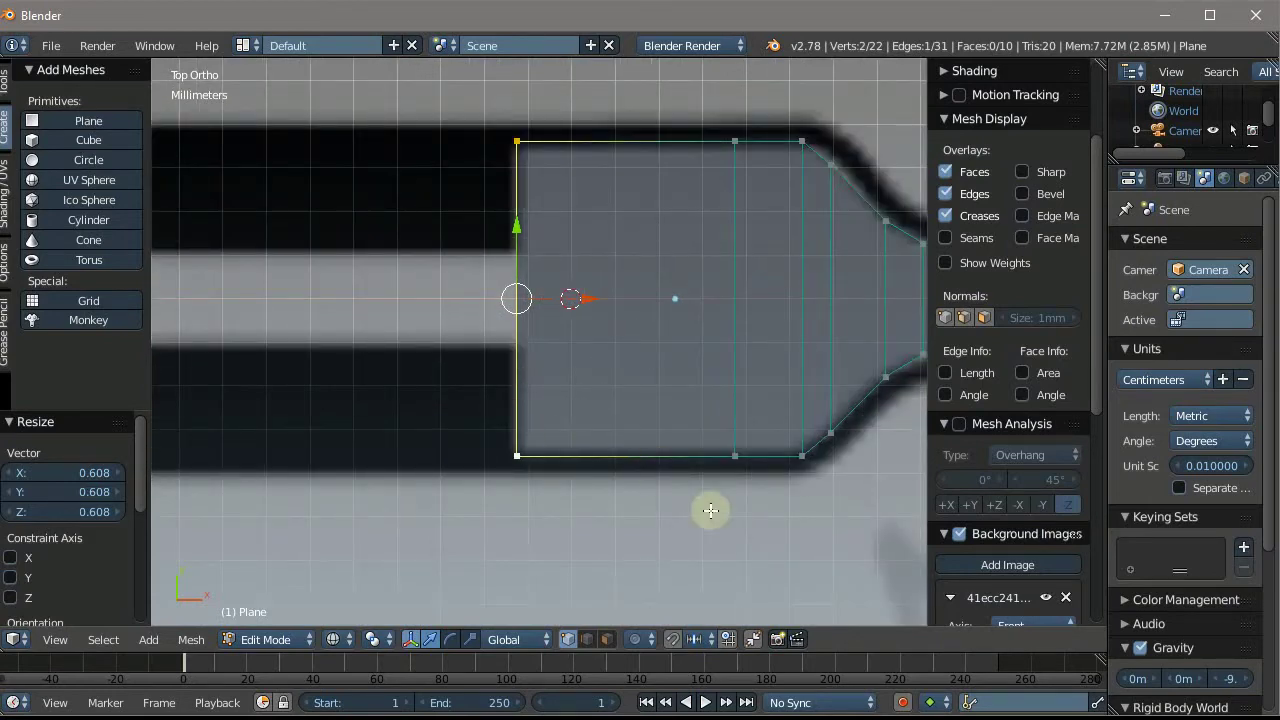
key("shift+d")
right_click(583, 480)
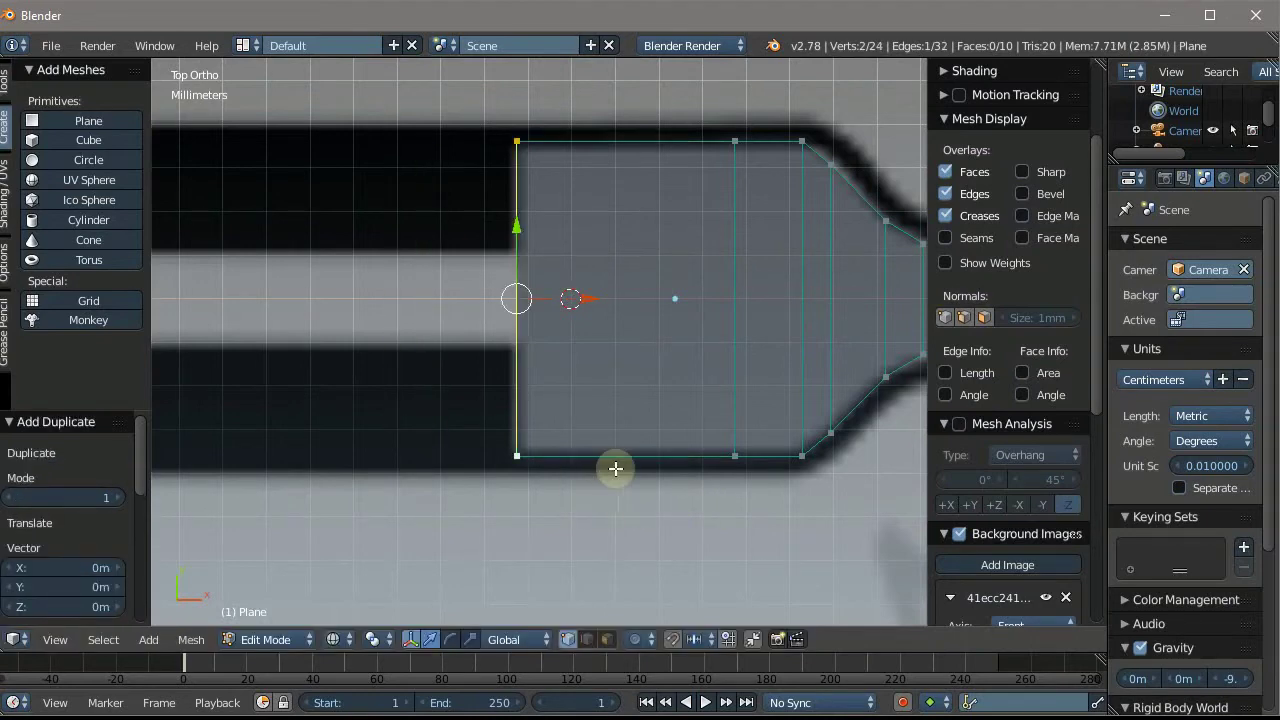
key("s")
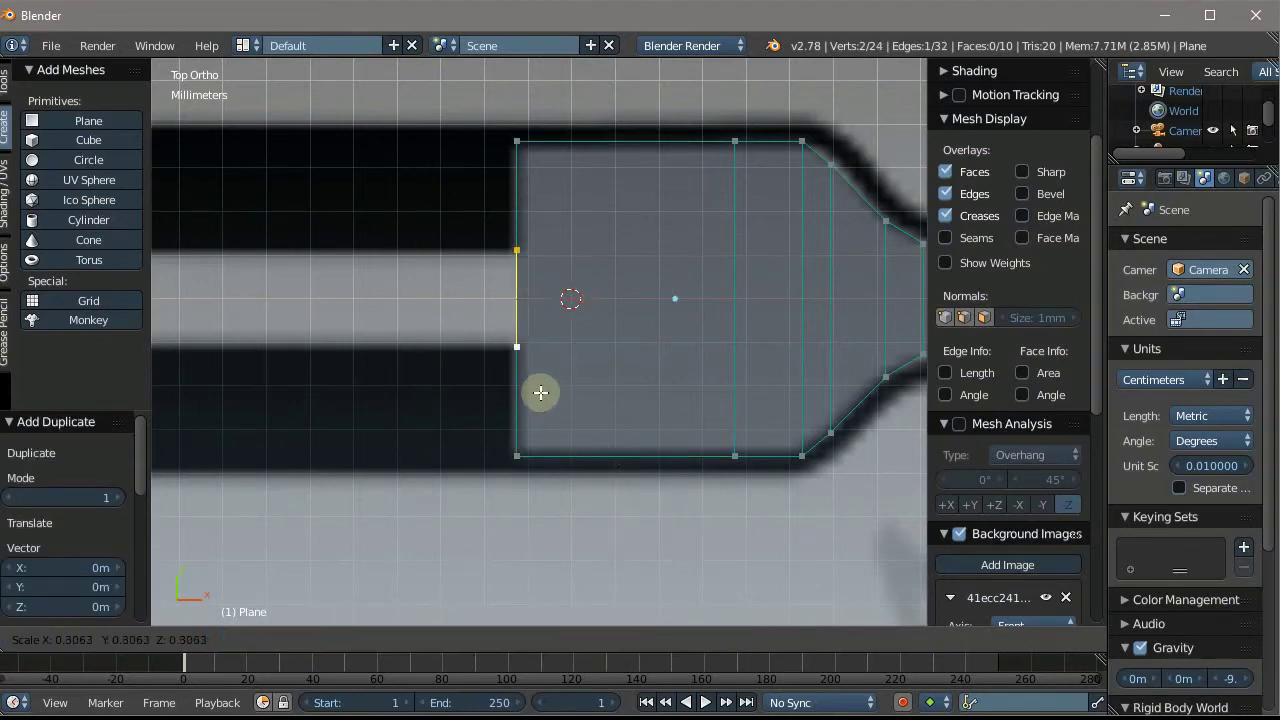
left_click(540, 392)
scroll(646, 351, "down", 5)
scroll(615, 210, "up", 4)
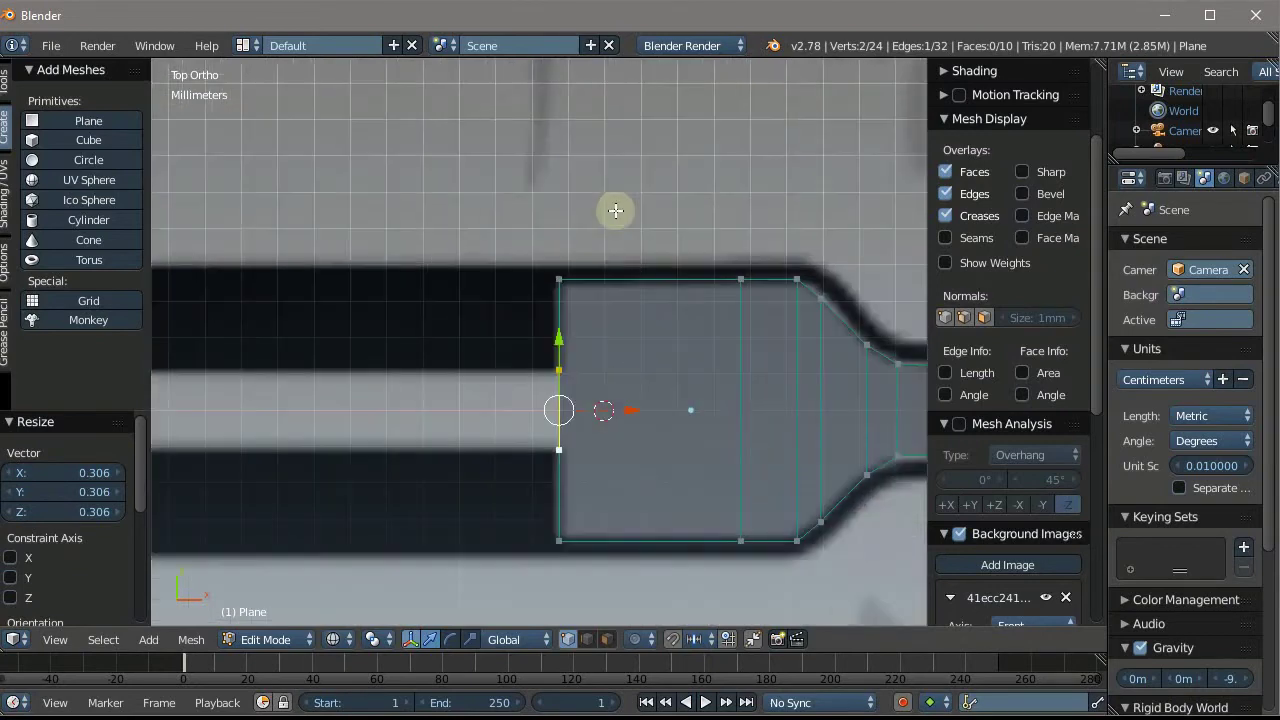
key("s")
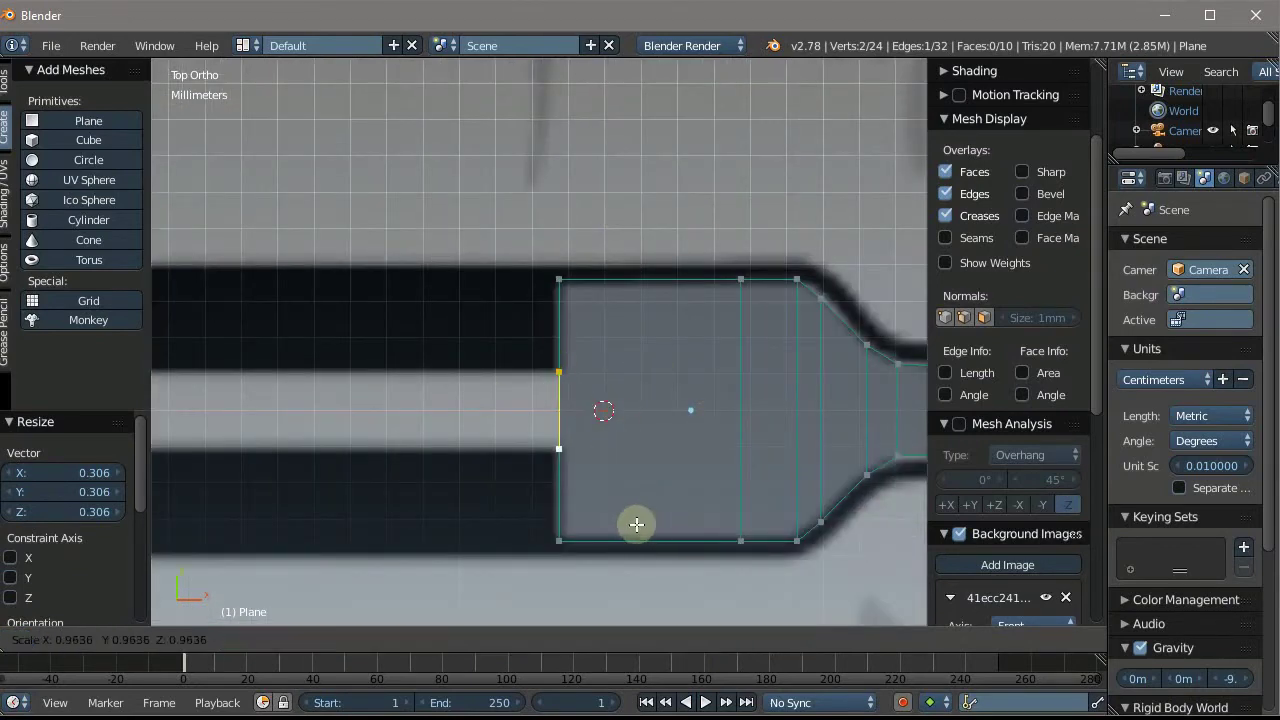
left_click(627, 521)
Extrude the tang edge along X back through the handle toward the butt
scroll(651, 360, "down", 5)
scroll(651, 350, "up", 3)
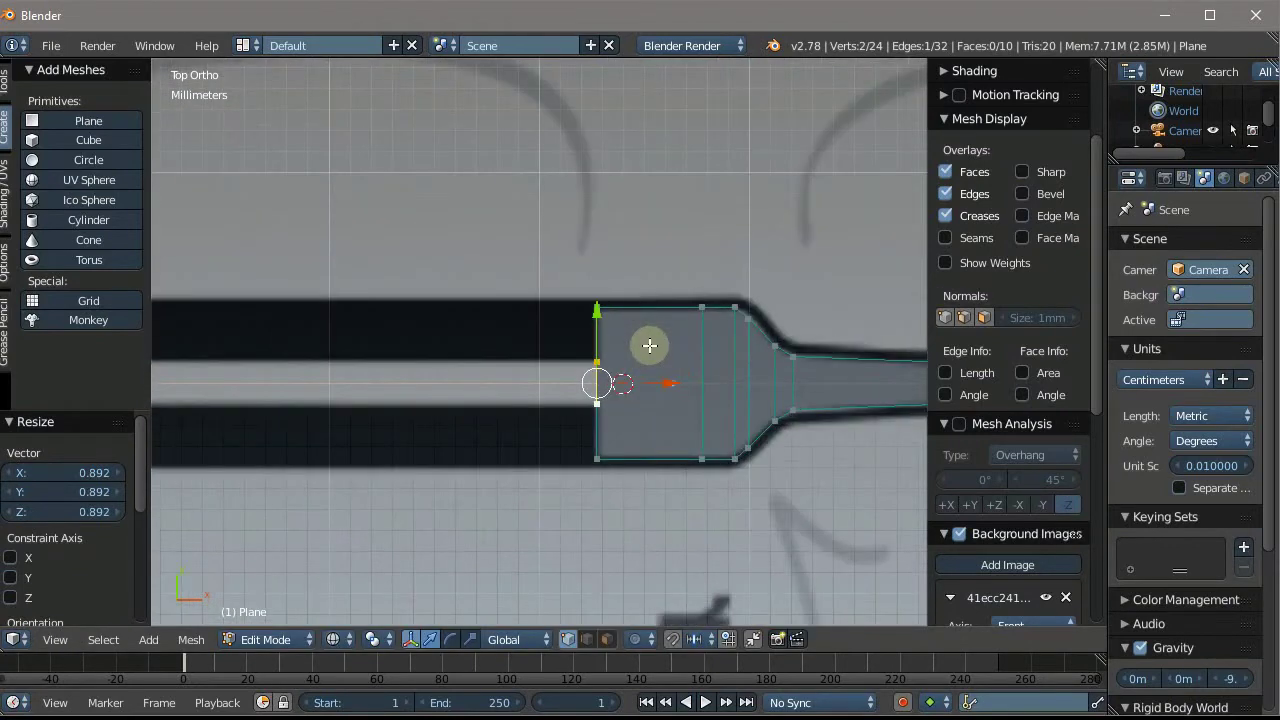
key("e")
right_click(386, 329)
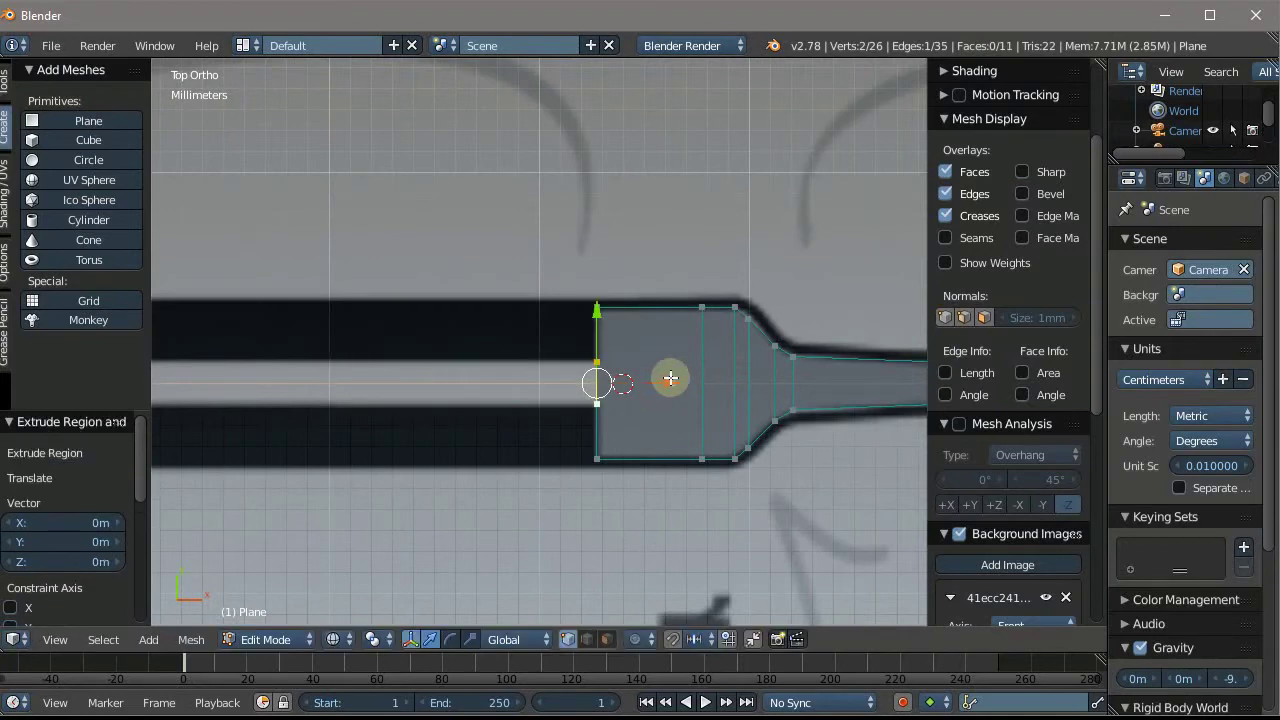
key("g")
key("x")
left_click(180, 398)
scroll(480, 357, "down", 4)
scroll(534, 354, "up", 3)
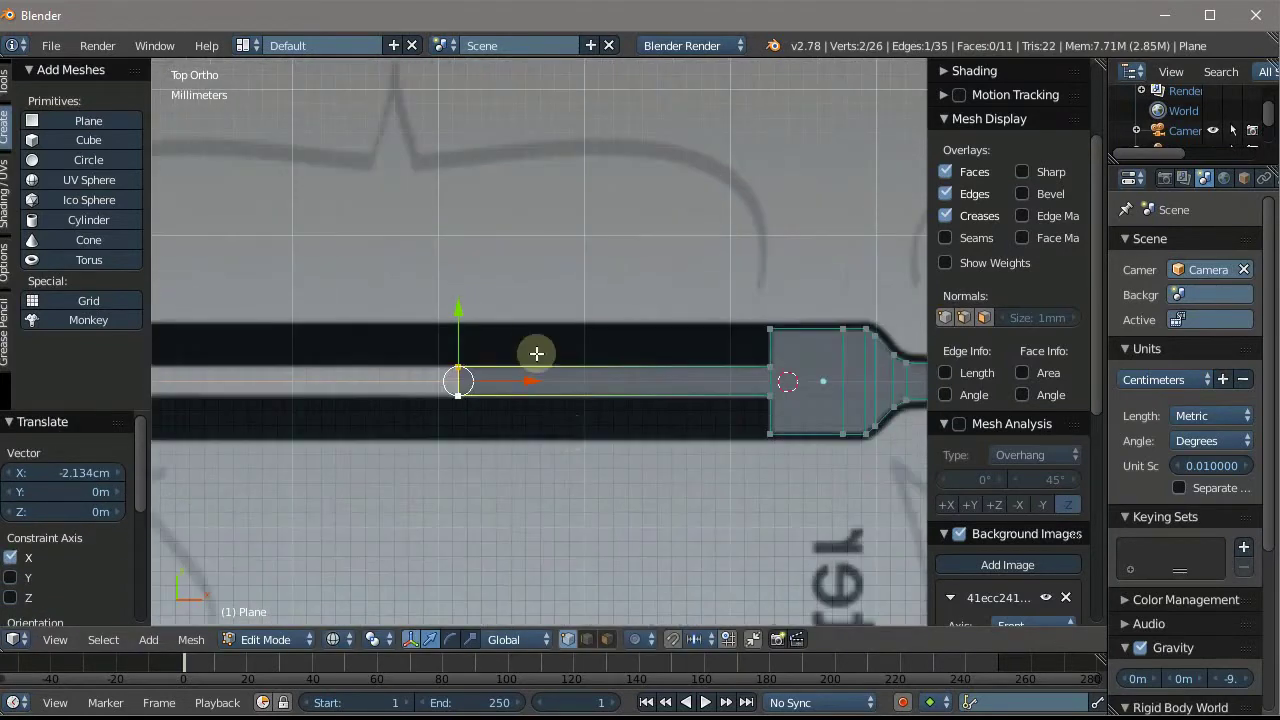
key("g")
key("x")
left_click(246, 380)
scroll(246, 380, "down", 4)
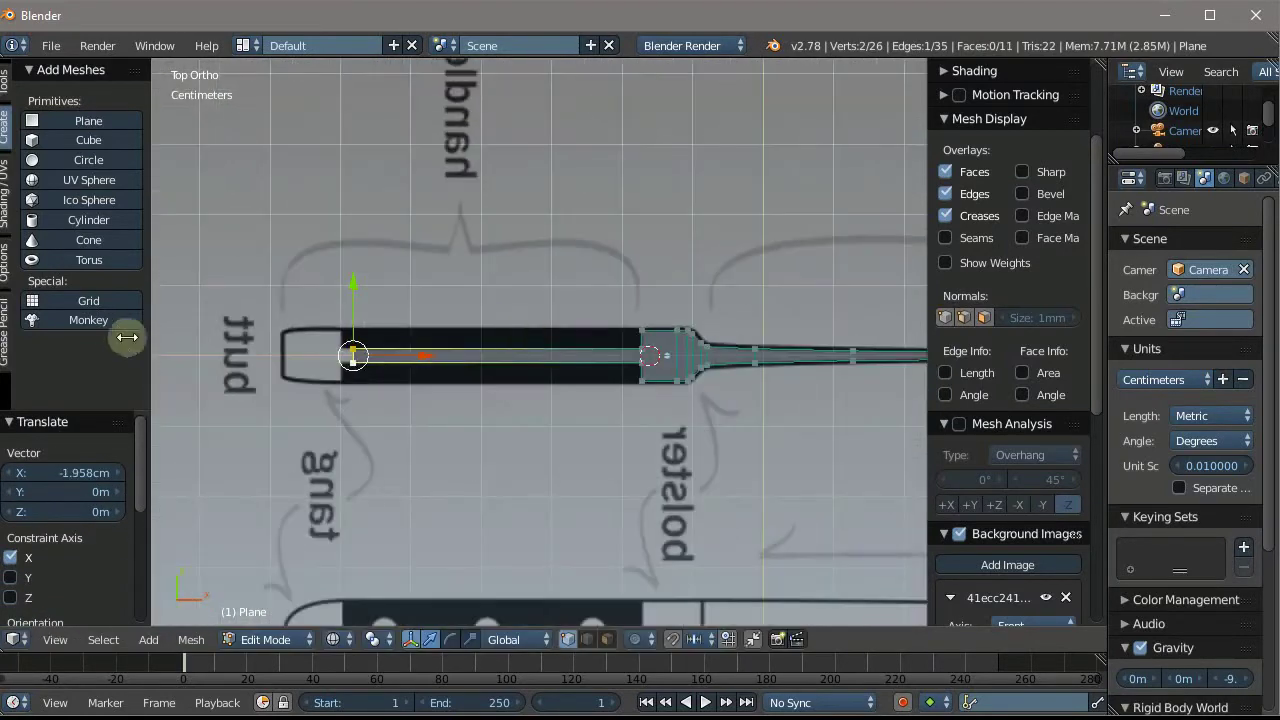
scroll(254, 346, "up", 1)
scroll(374, 343, "up", 2)
scroll(491, 340, "up", 1)
scroll(474, 357, "up", 2)
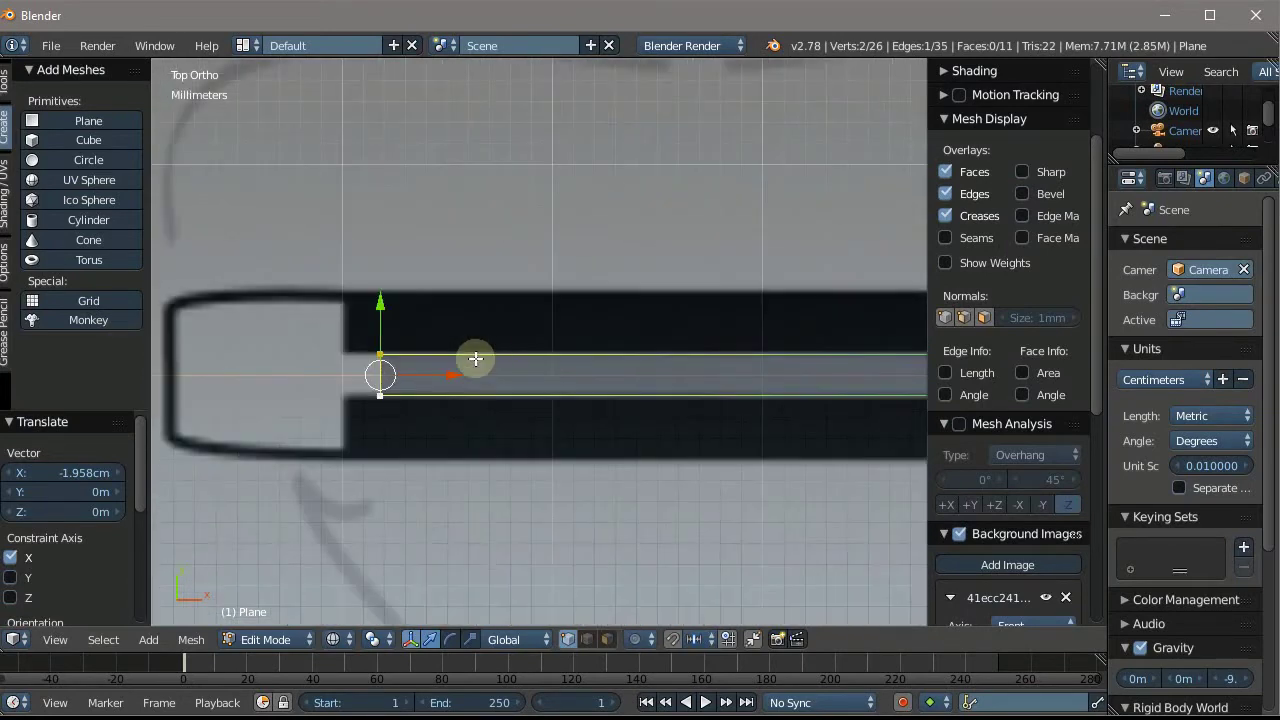
scroll(445, 395, "up", 1)
Align the tang's end edge onto the butt outline and duplicate it
key("g")
key("x")
left_click(371, 374)
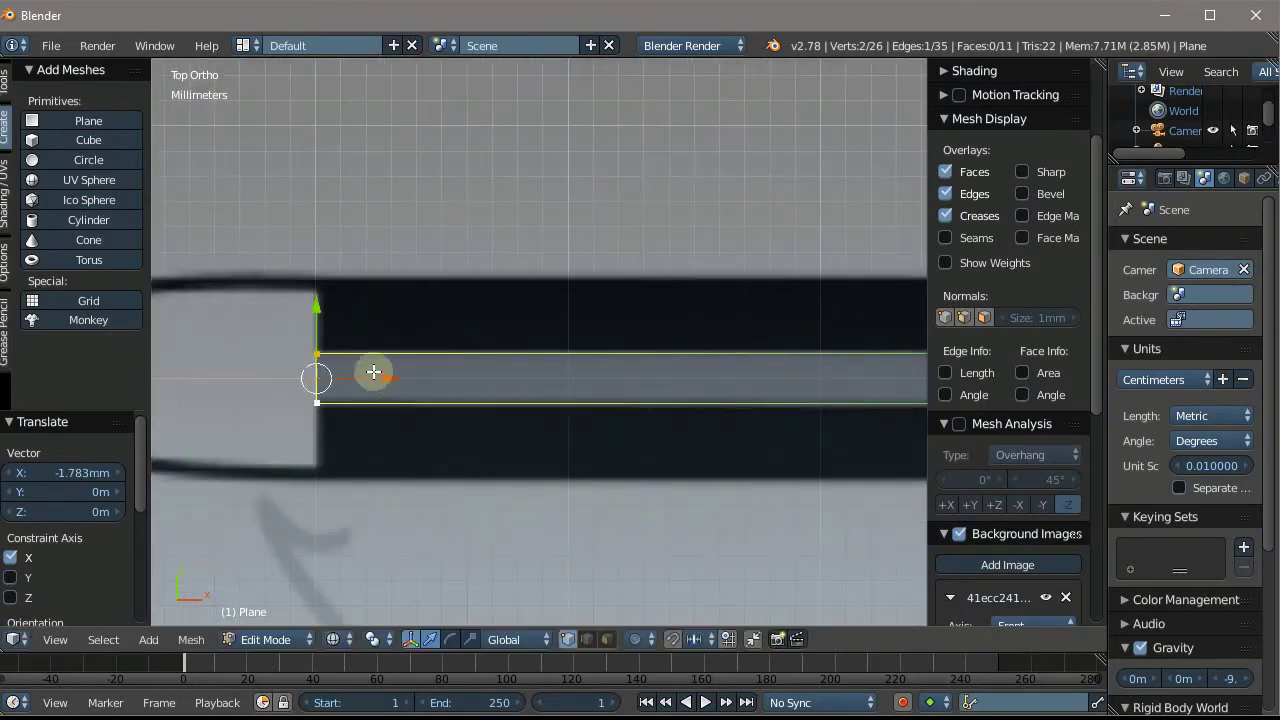
scroll(420, 350, "up", 1)
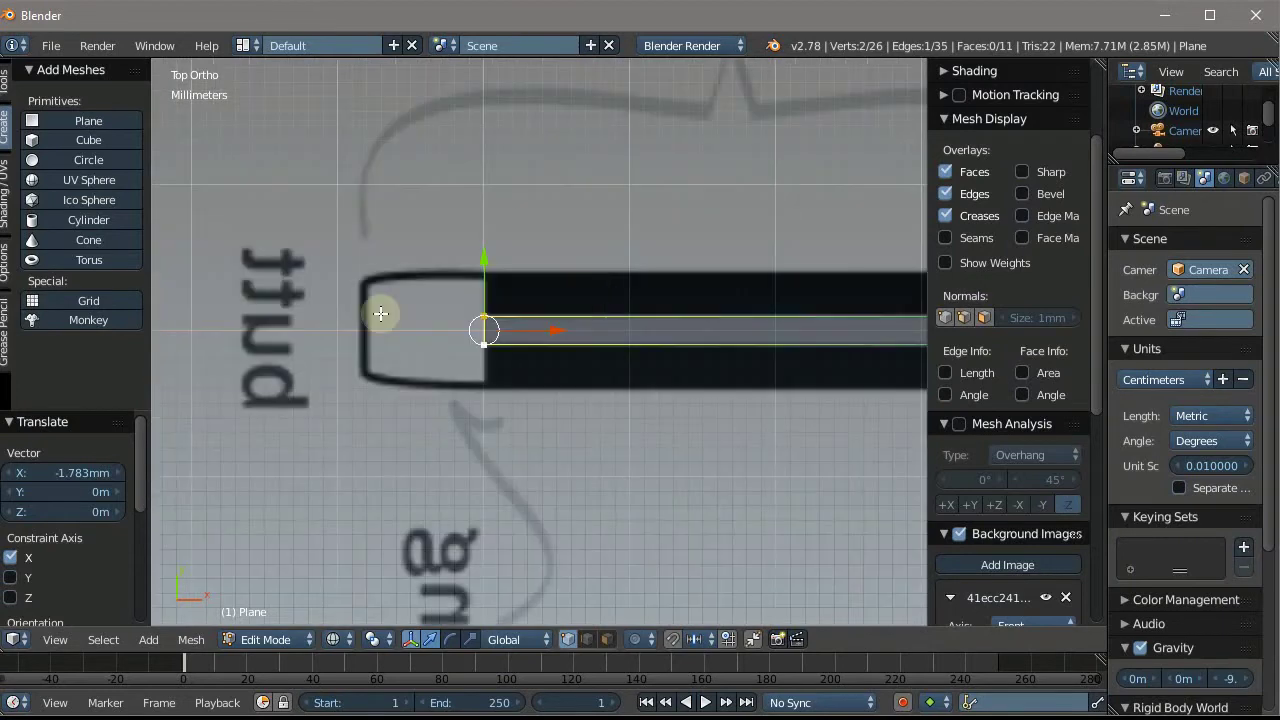
scroll(520, 322, "up", 1)
scroll(600, 315, "up", 1)
key("g")
key("x")
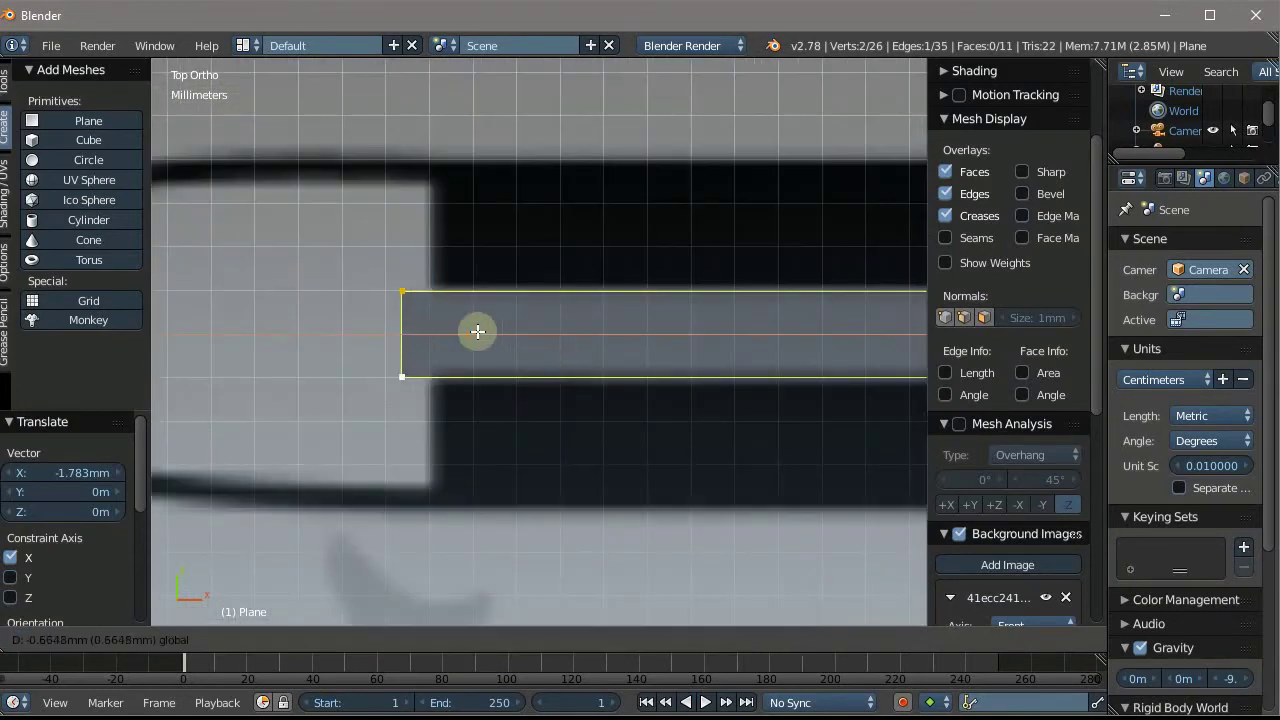
left_click(473, 337)
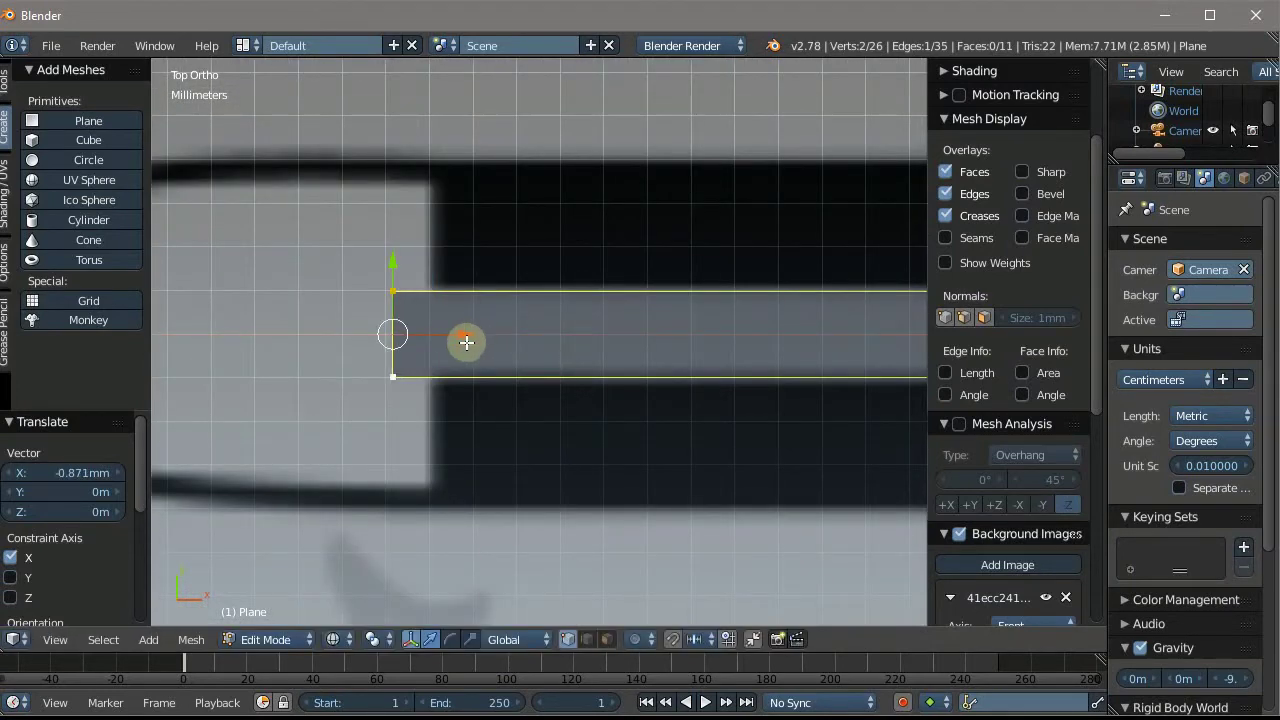
scroll(375, 280, "up", 2)
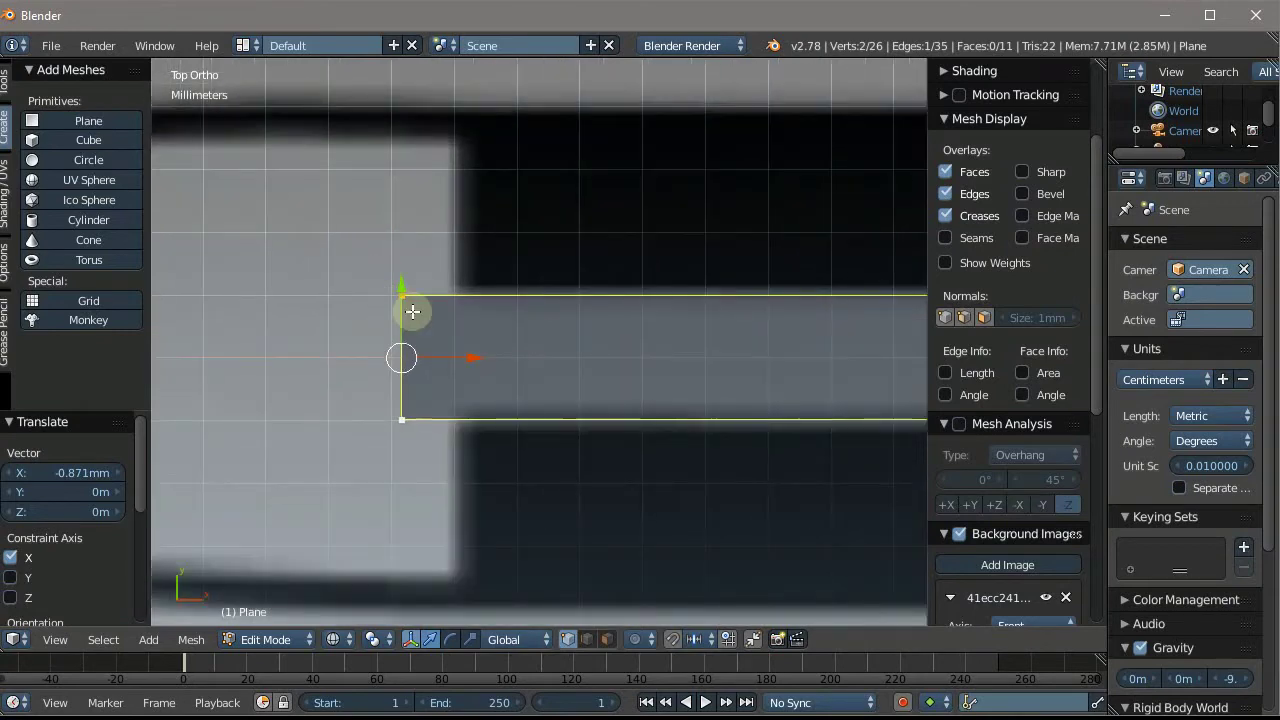
key("shift+d")
Stretch the duplicated edge much taller and shift it right along X
right_click(460, 312)
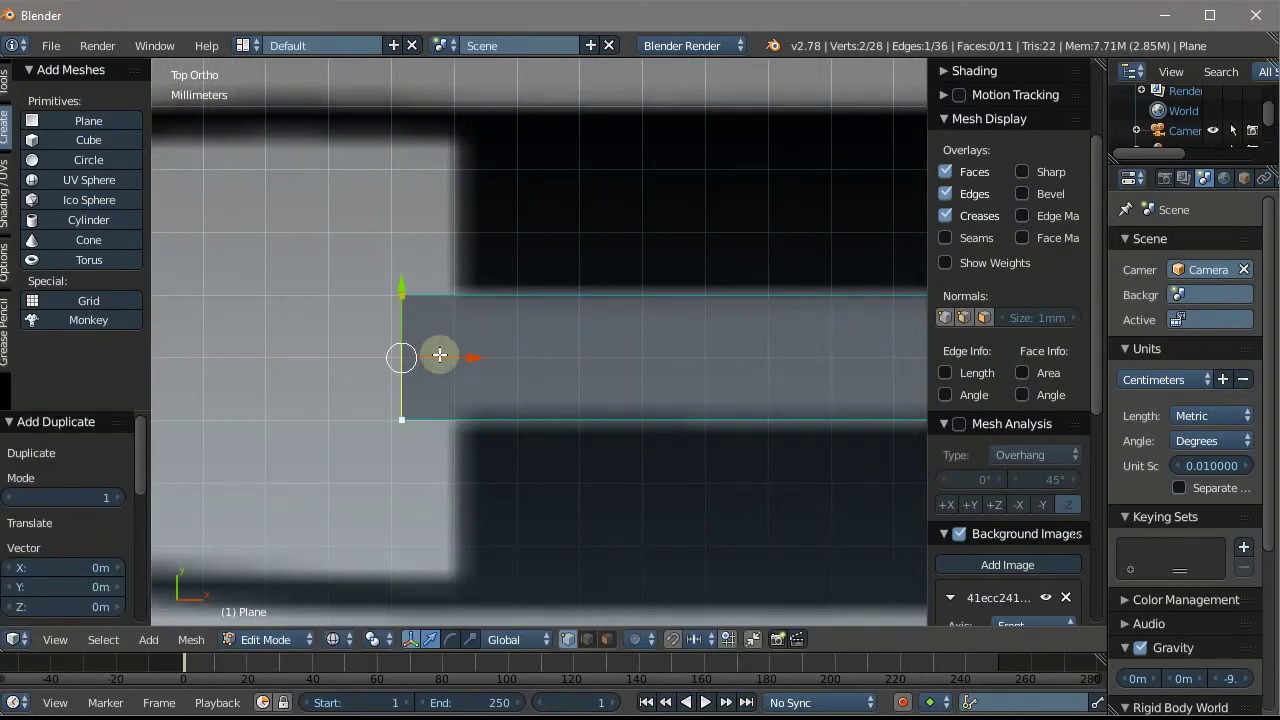
key("s")
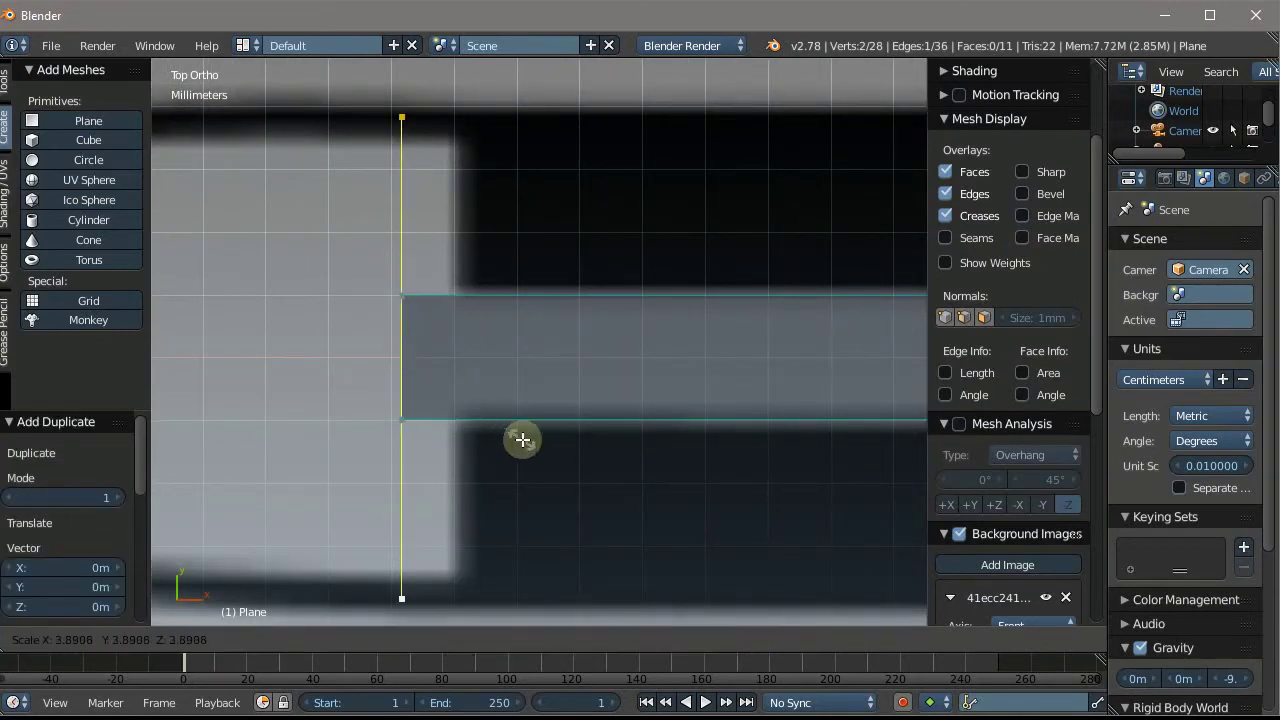
left_click(508, 437)
key("g")
key("x")
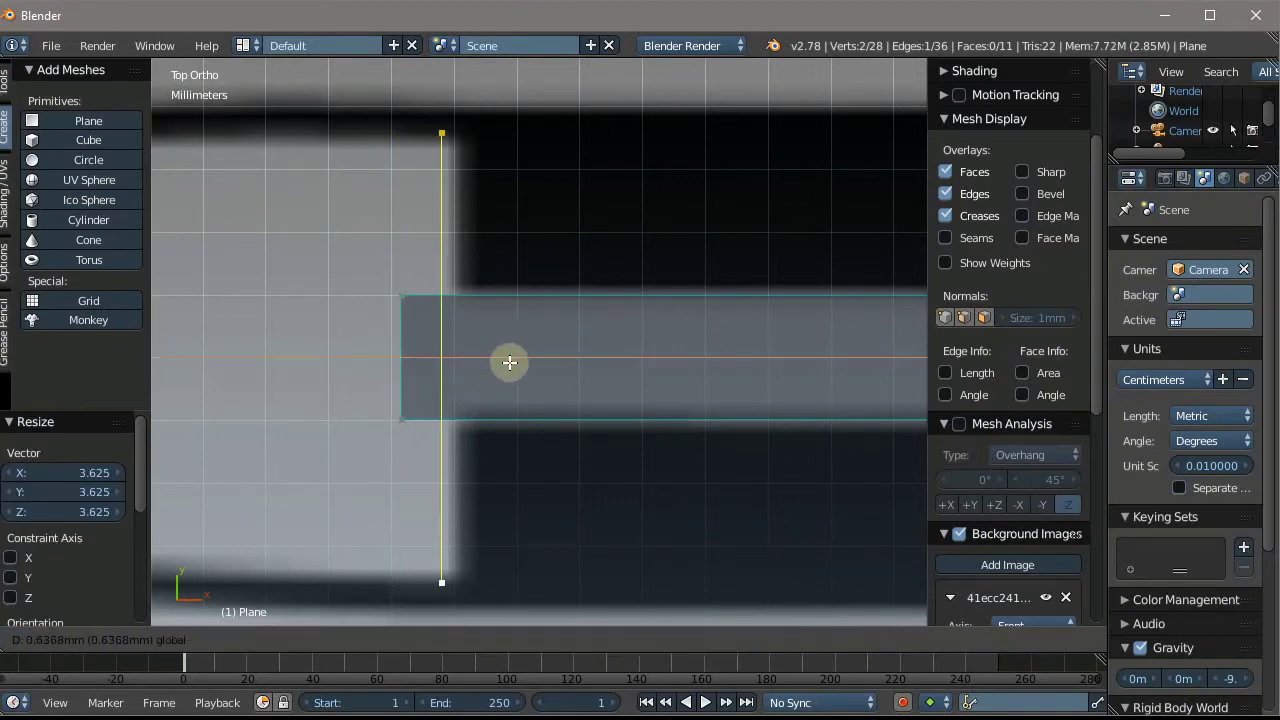
left_click(516, 363)
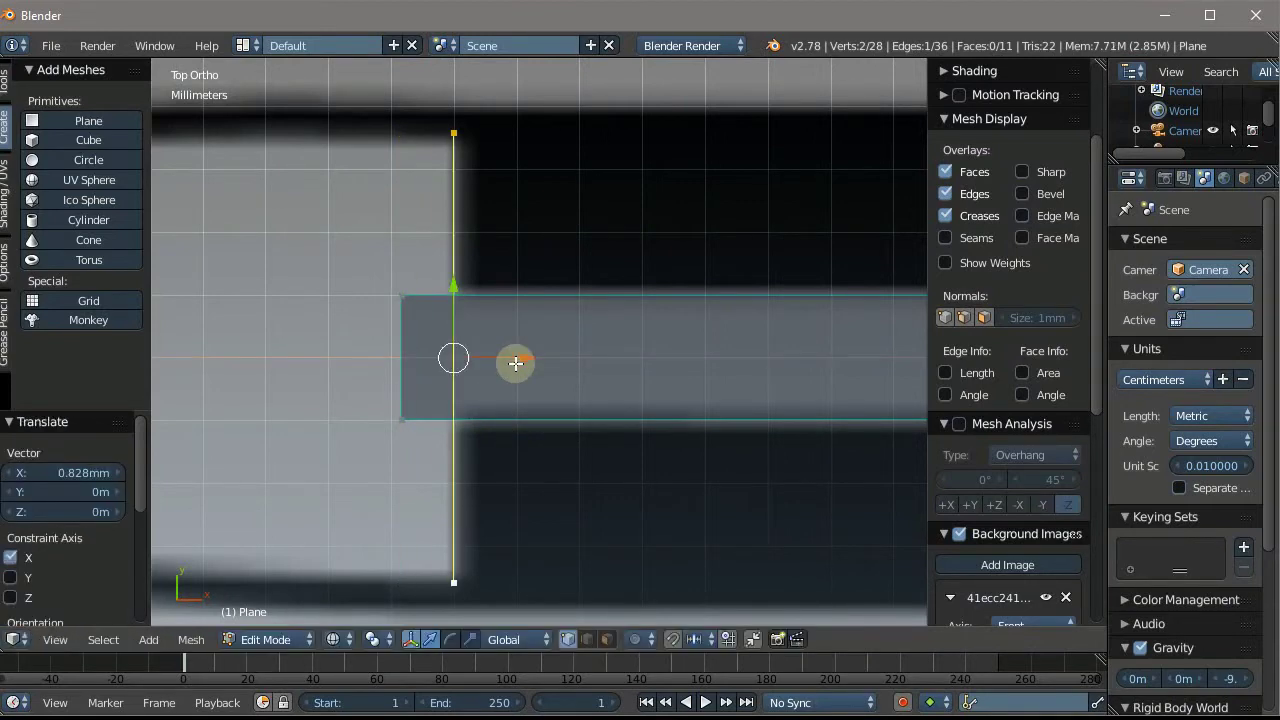
scroll(496, 316, "down", 3)
scroll(544, 330, "up", 1)
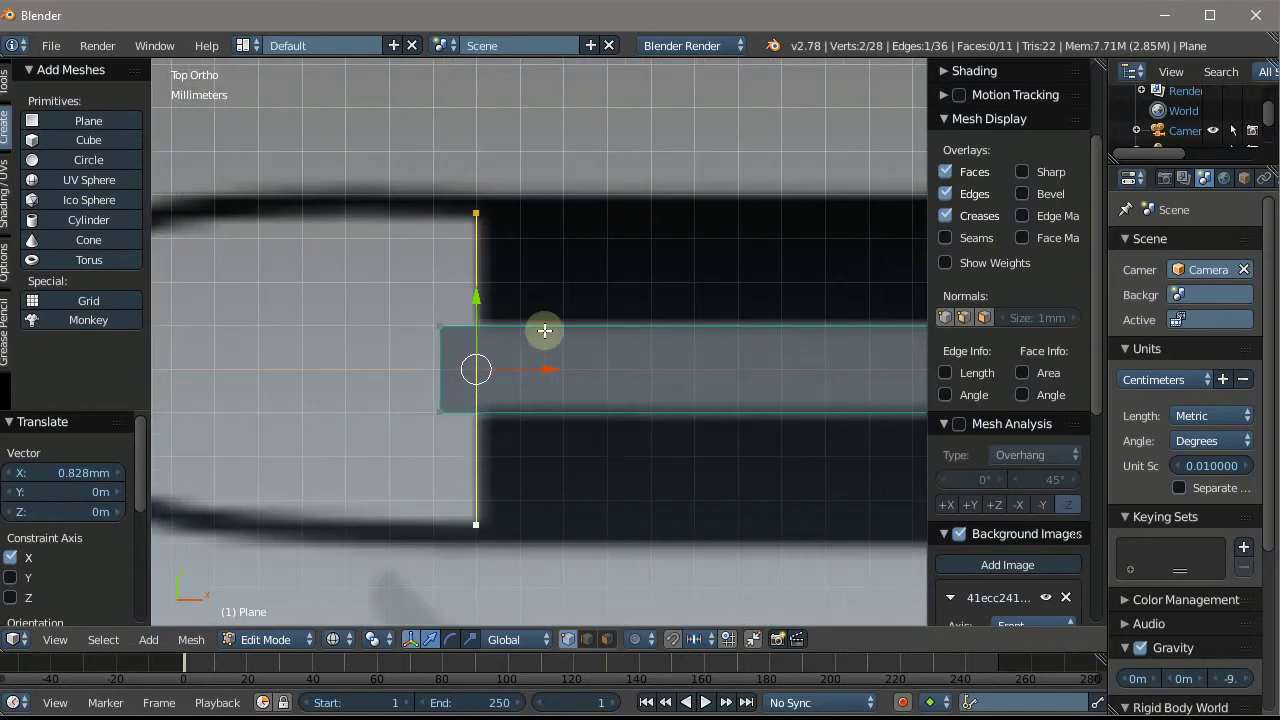
Extrude a new edge further left and shrink it slightly
key("e")
right_click(381, 329)
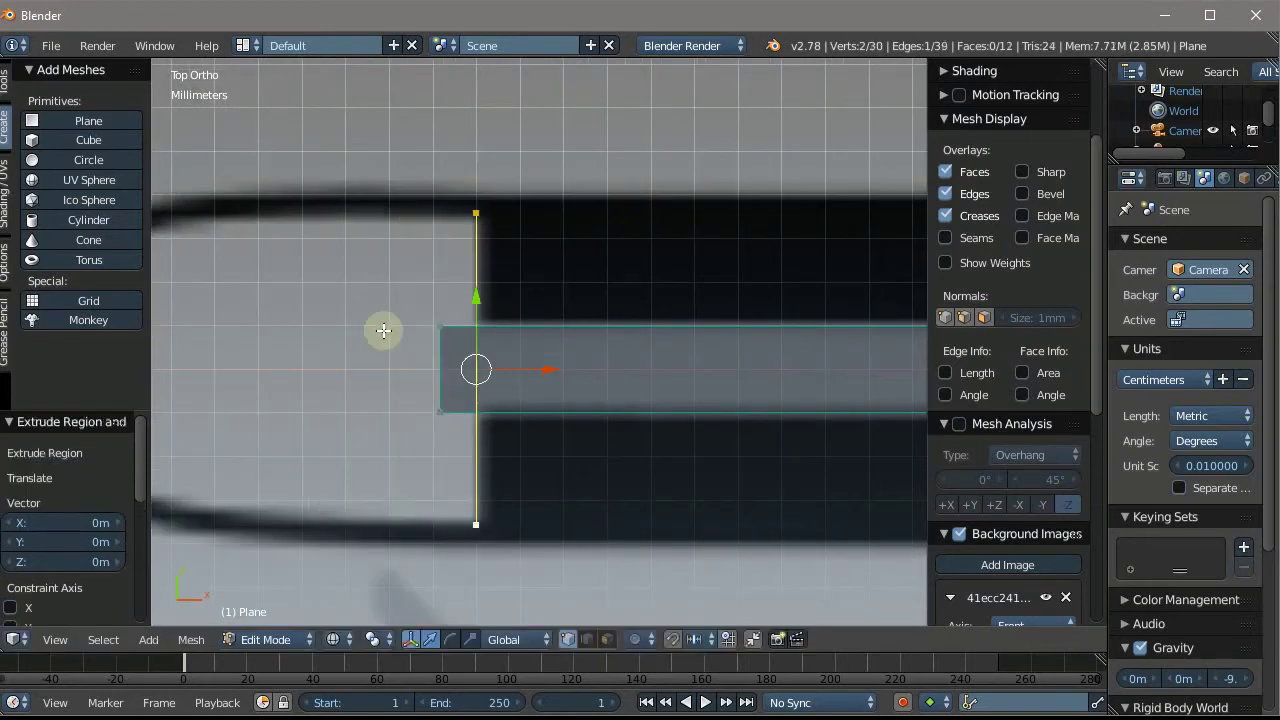
key("g")
left_click(320, 381)
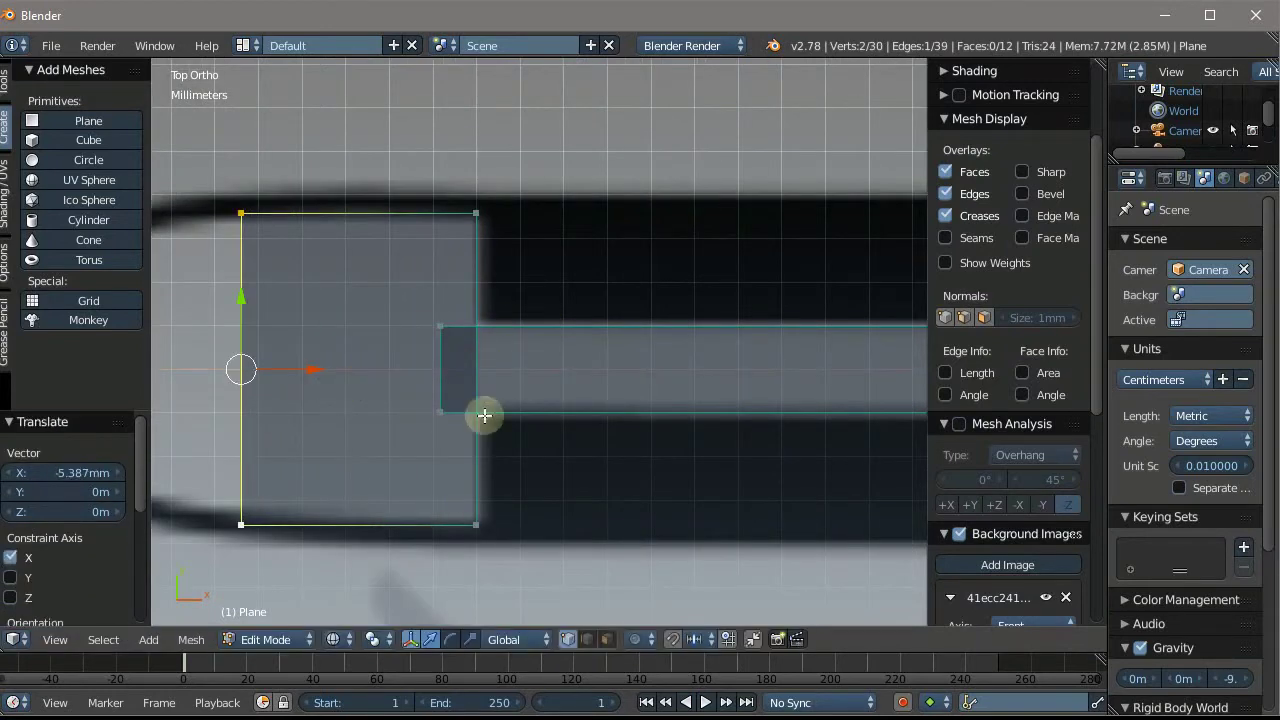
key("s")
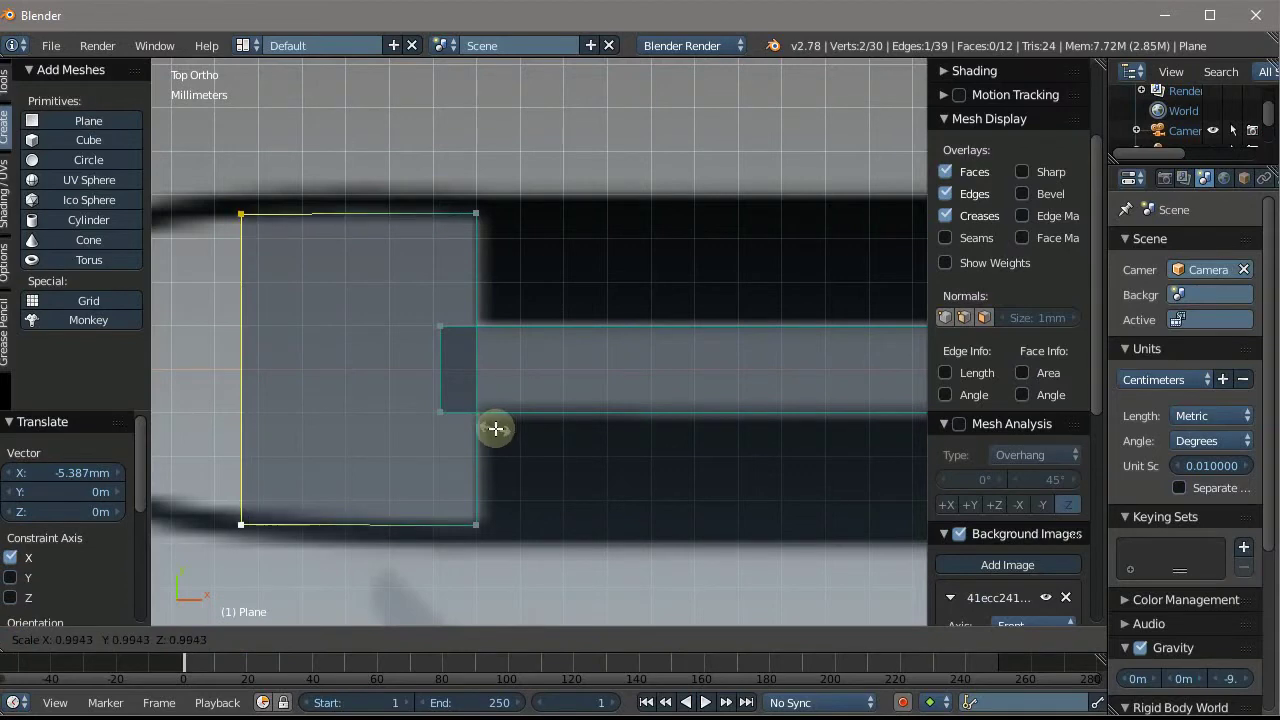
left_click(500, 384)
scroll(704, 262, "down", 3)
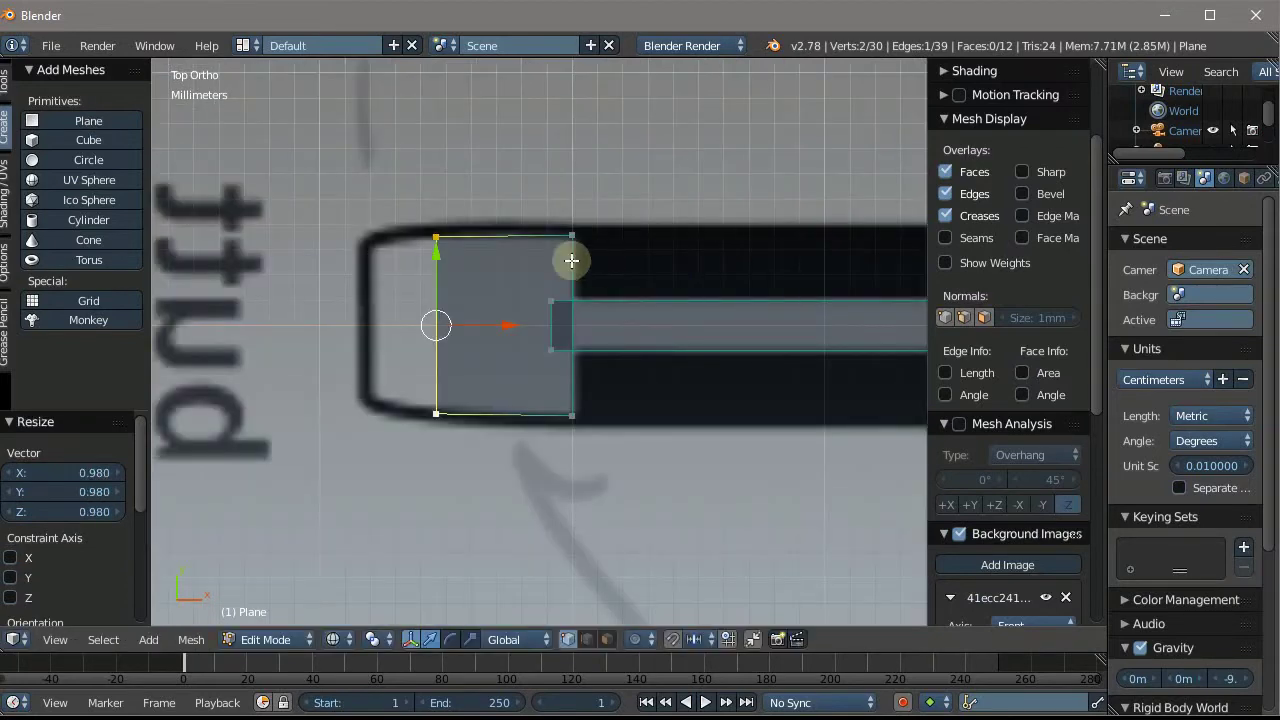
scroll(571, 258, "up", 1)
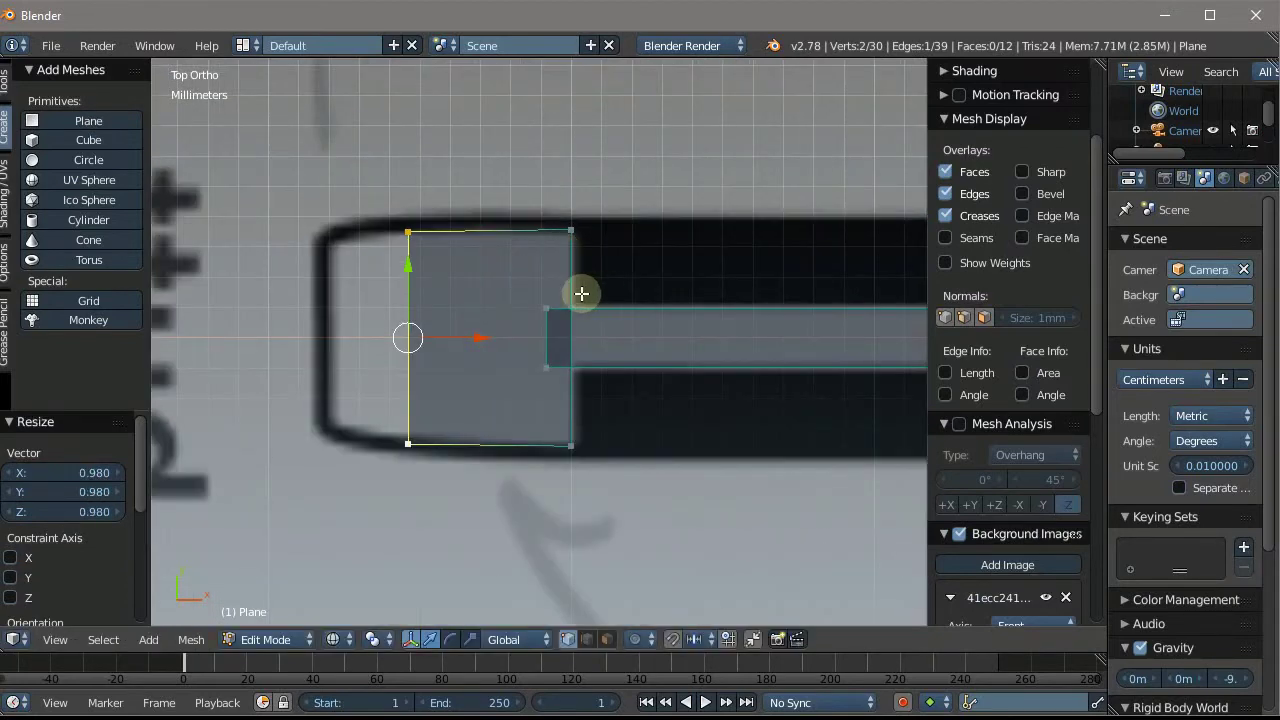
Extrude another edge toward the butt and narrow it to follow the curve
key("e")
right_click(524, 288)
key("g")
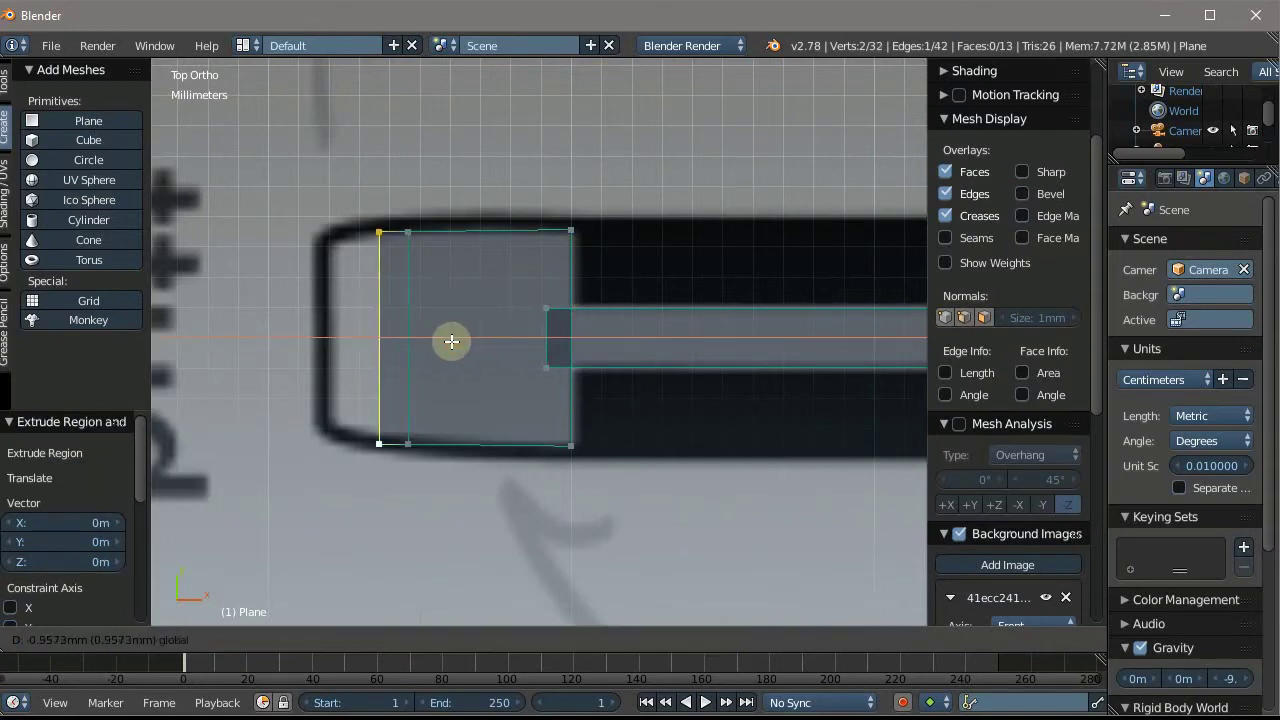
left_click(438, 340)
scroll(358, 276, "up", 2)
key("s")
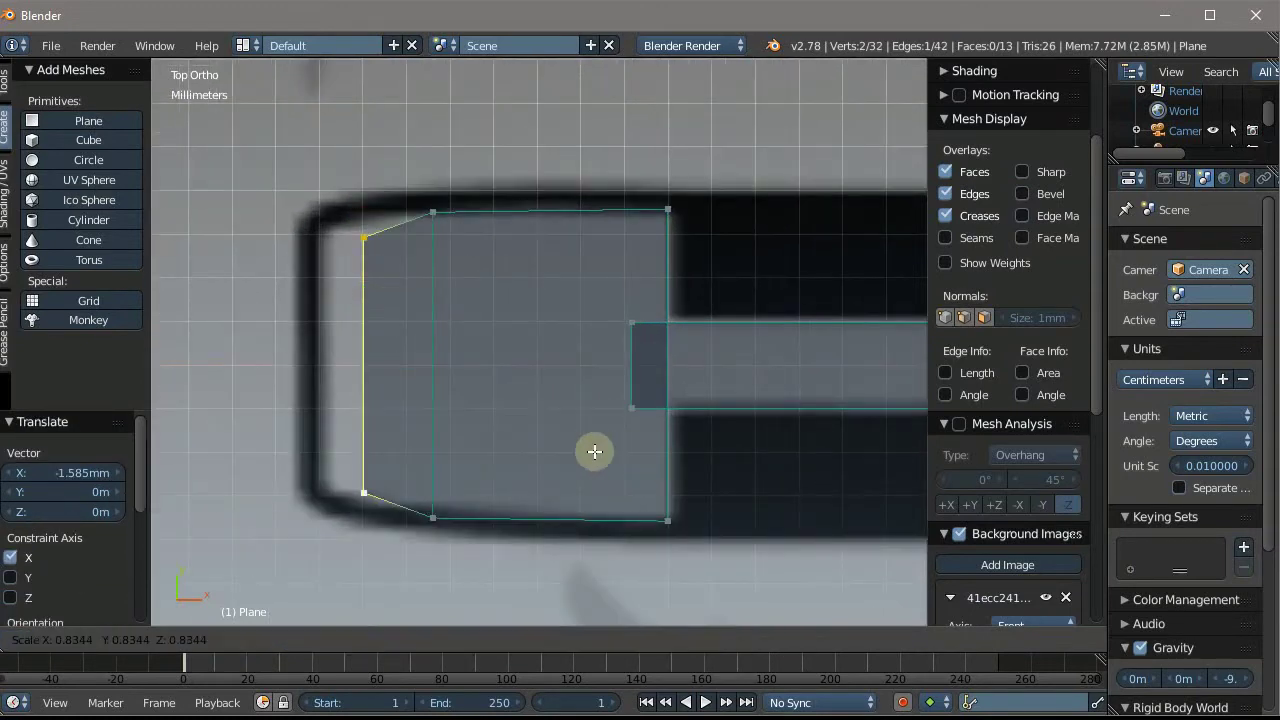
left_click(626, 457)
Extrude the end edge along X to the butt outline and scale it to 0.907
key("e")
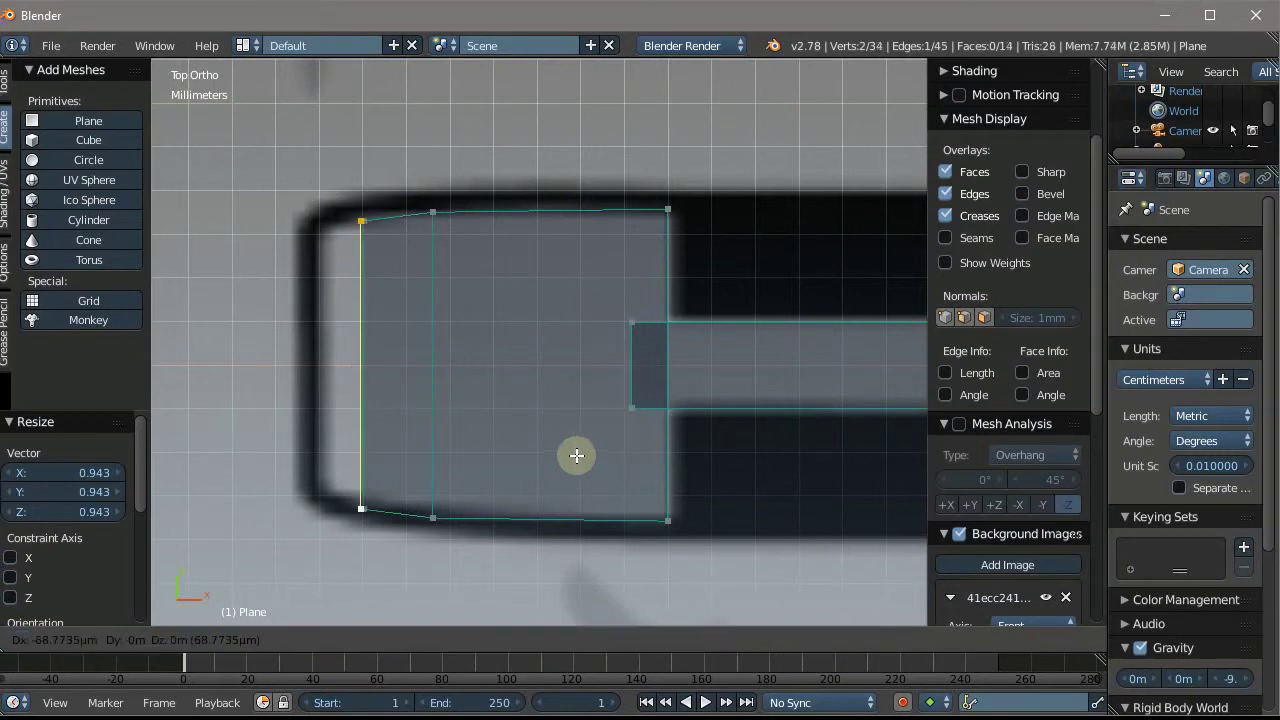
right_click(594, 449)
key("g")
key("x")
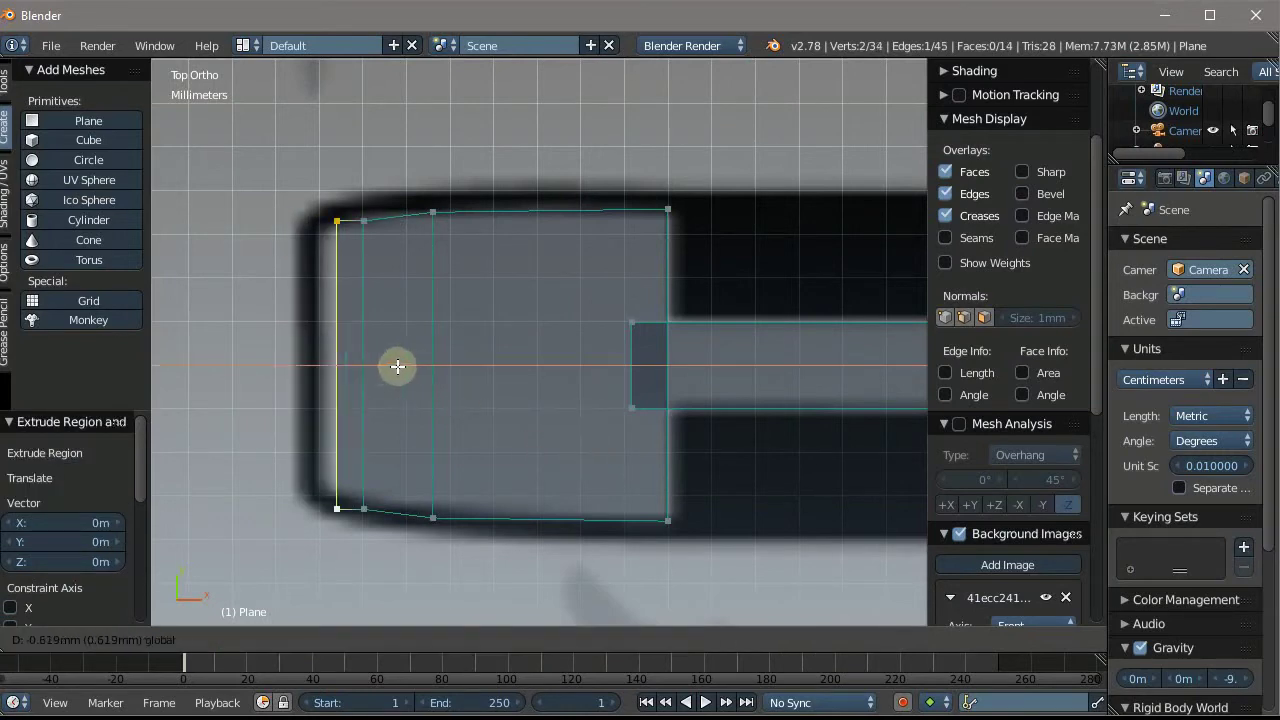
left_click(381, 367)
key("s")
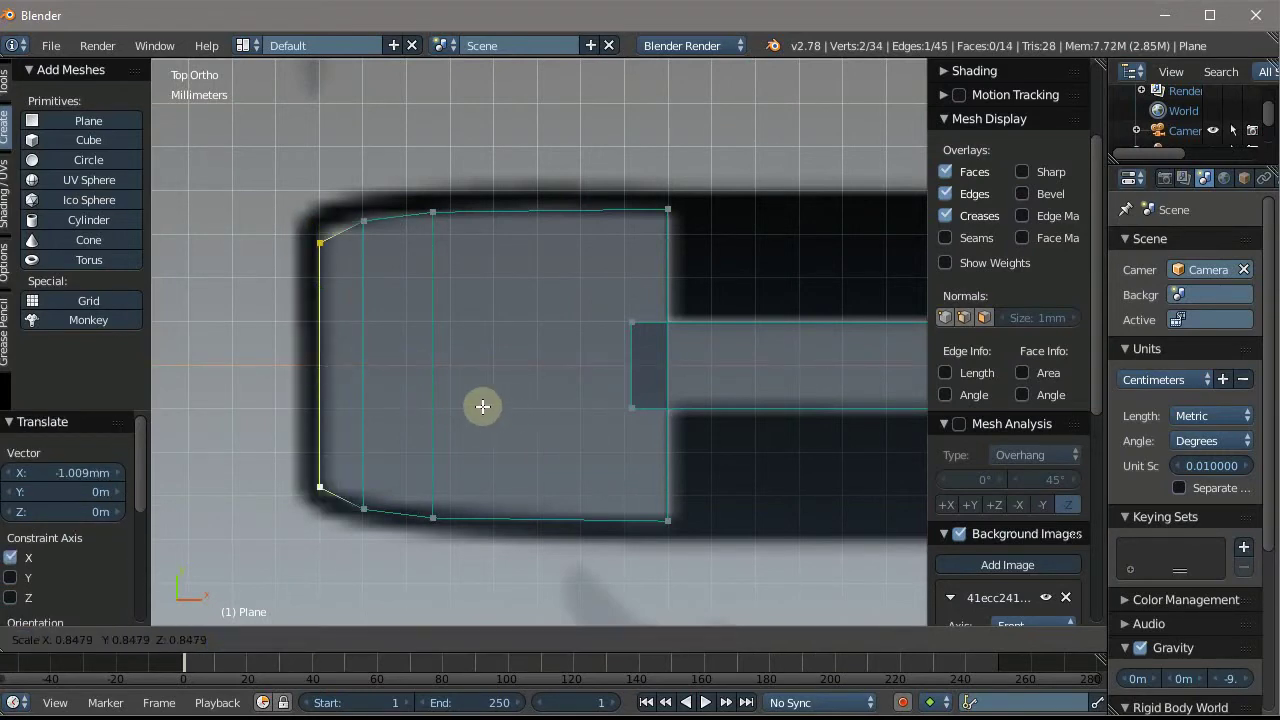
left_click(494, 406)
scroll(500, 168, "down", 3)
Zoom out to see the whole knife mesh
scroll(500, 168, "down", 2)
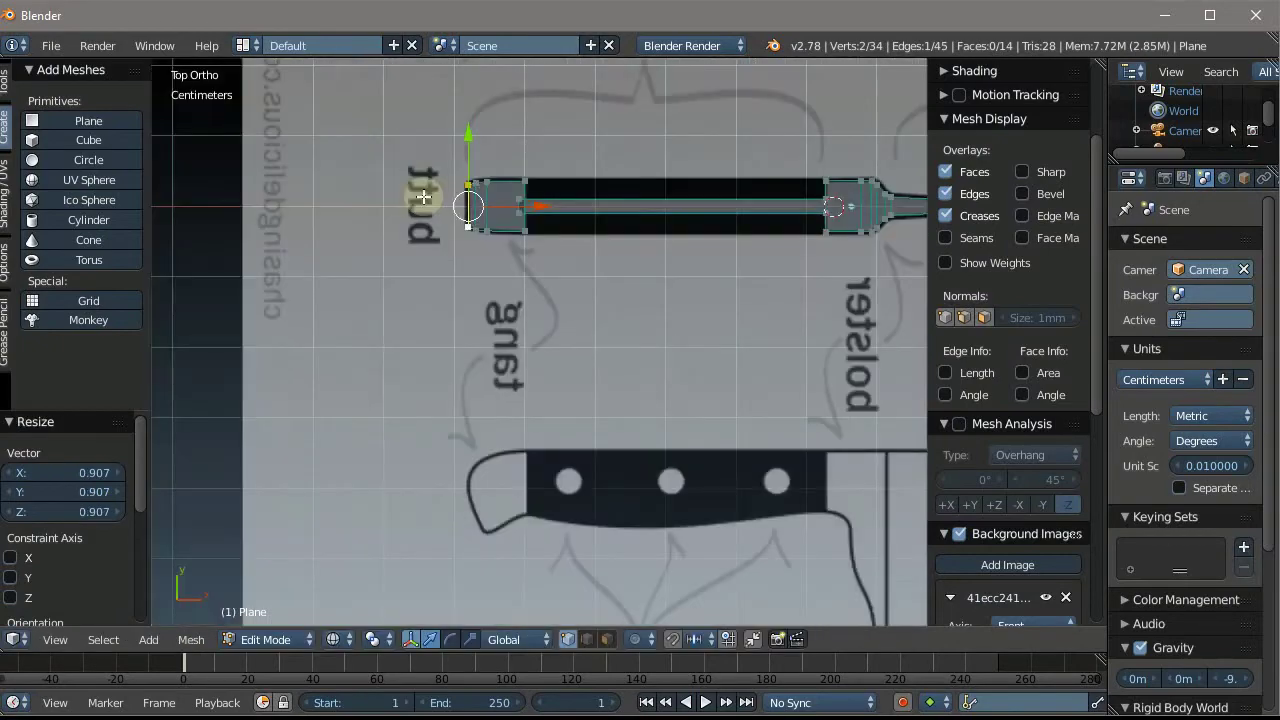
scroll(737, 168, "down", 2)
scroll(739, 168, "up", 3)
scroll(737, 167, "down", 2)
scroll(725, 164, "down", 2)
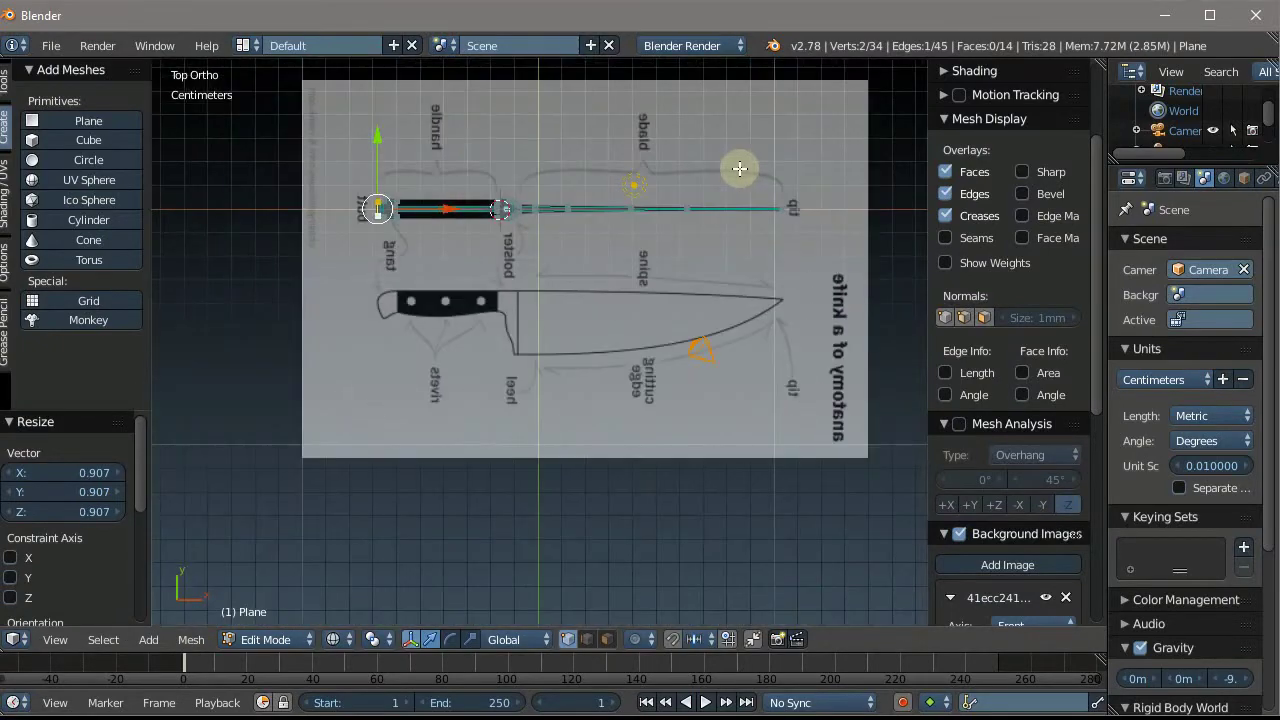
scroll(580, 149, "up", 3)
scroll(578, 149, "down", 1)
scroll(578, 149, "down", 1)
scroll(476, 156, "up", 4)
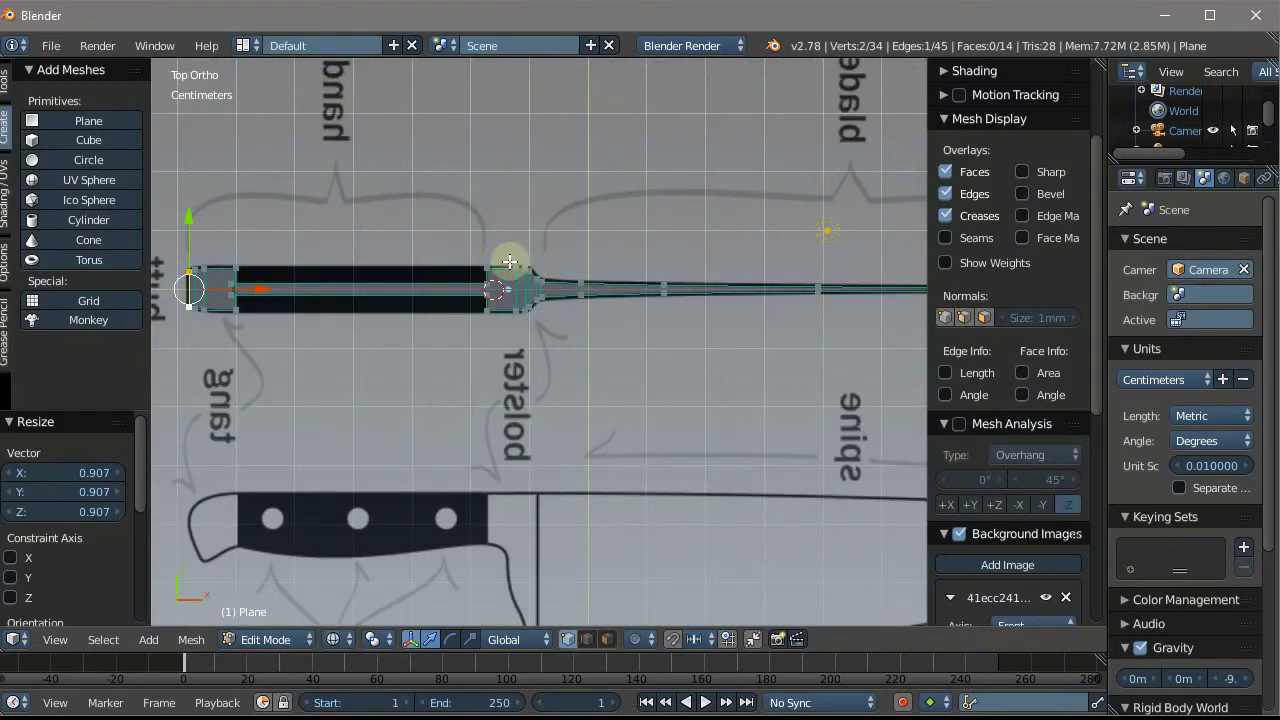
Switch to Front Ortho view and zoom to frame the knife reference
key("KP_3")
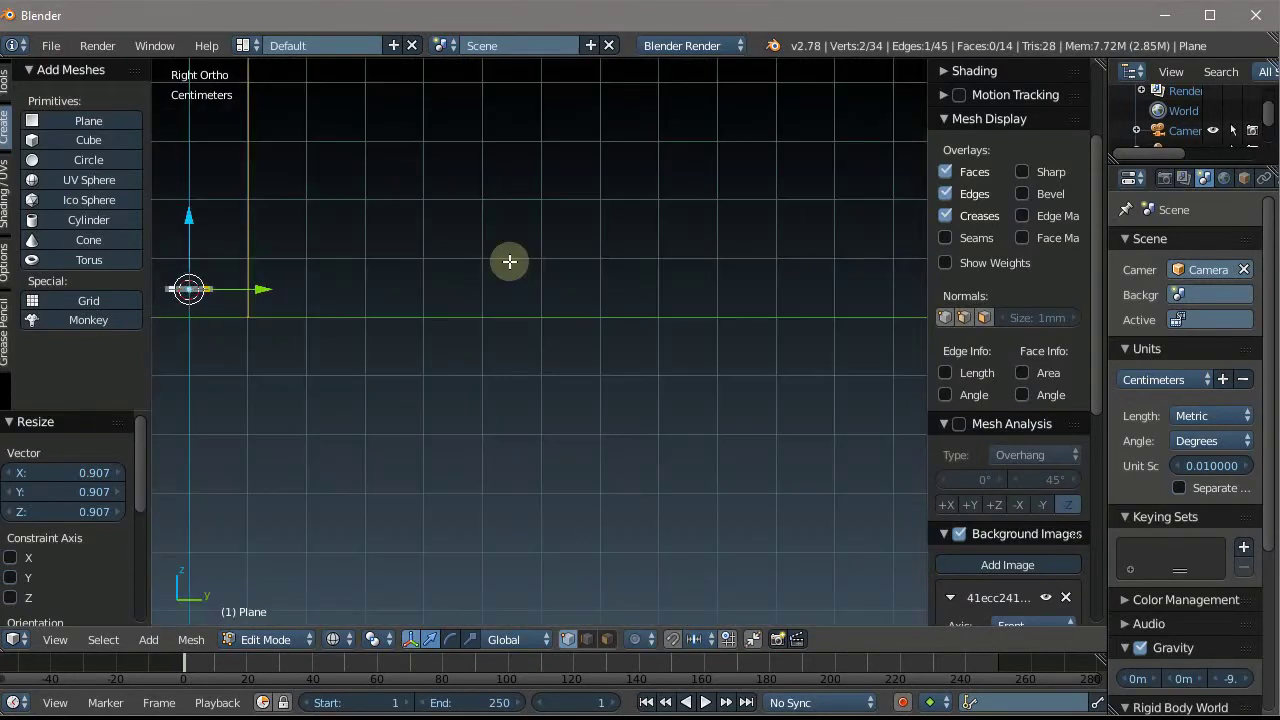
key("KP_1")
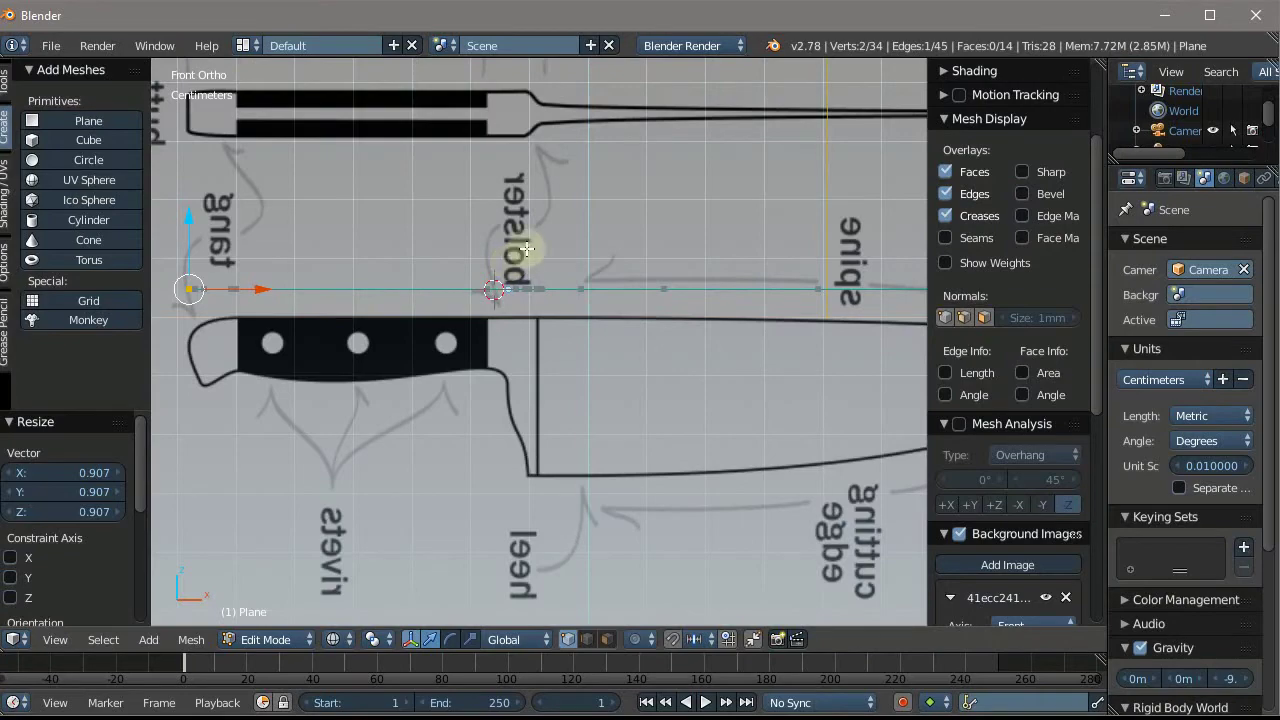
scroll(510, 240, "down", 2)
scroll(560, 220, "down", 3)
scroll(688, 213, "up", 2)
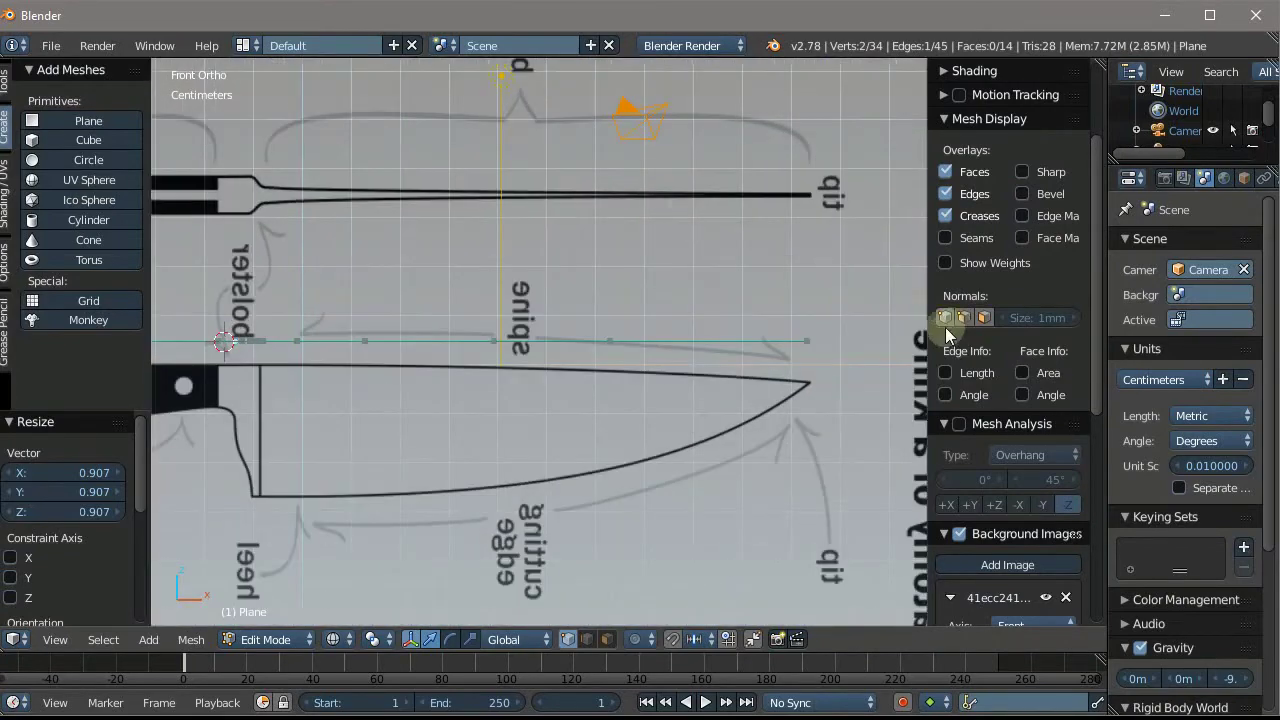
scroll(671, 323, "up", 2)
scroll(671, 323, "up", 1)
scroll(671, 323, "down", 3)
scroll(363, 374, "up", 5)
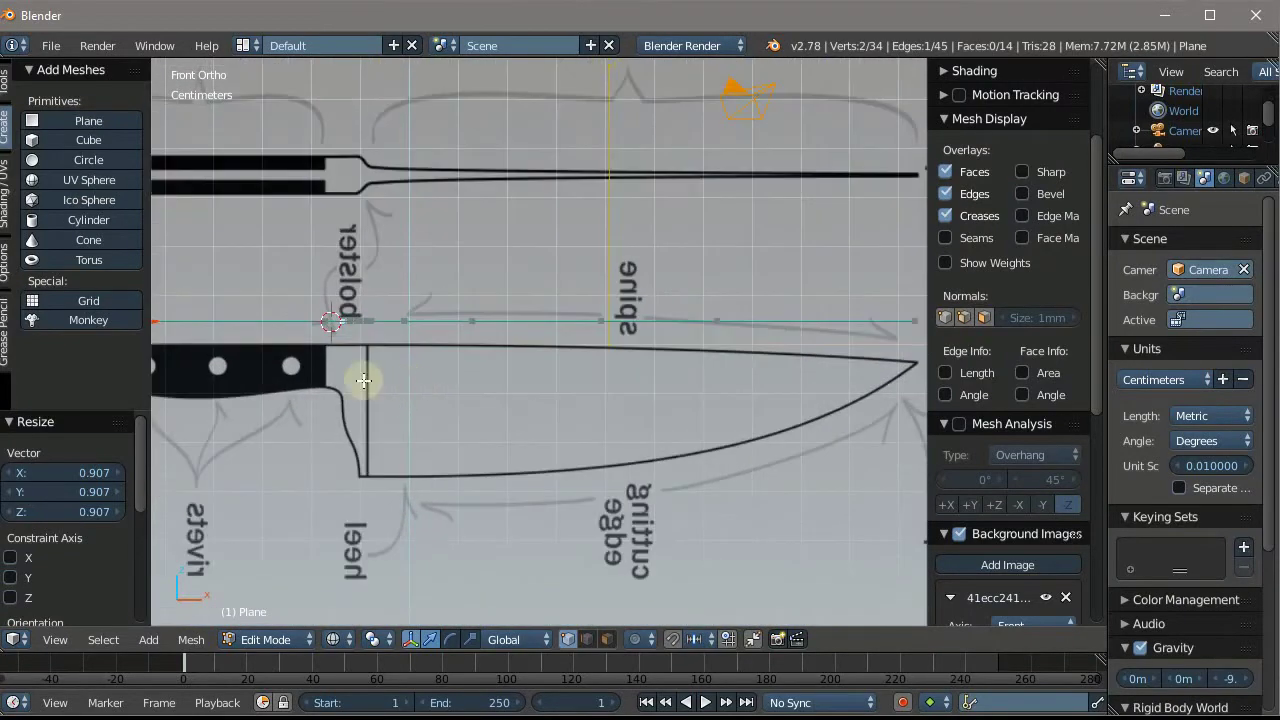
scroll(297, 323, "up", 3)
scroll(406, 318, "down", 10)
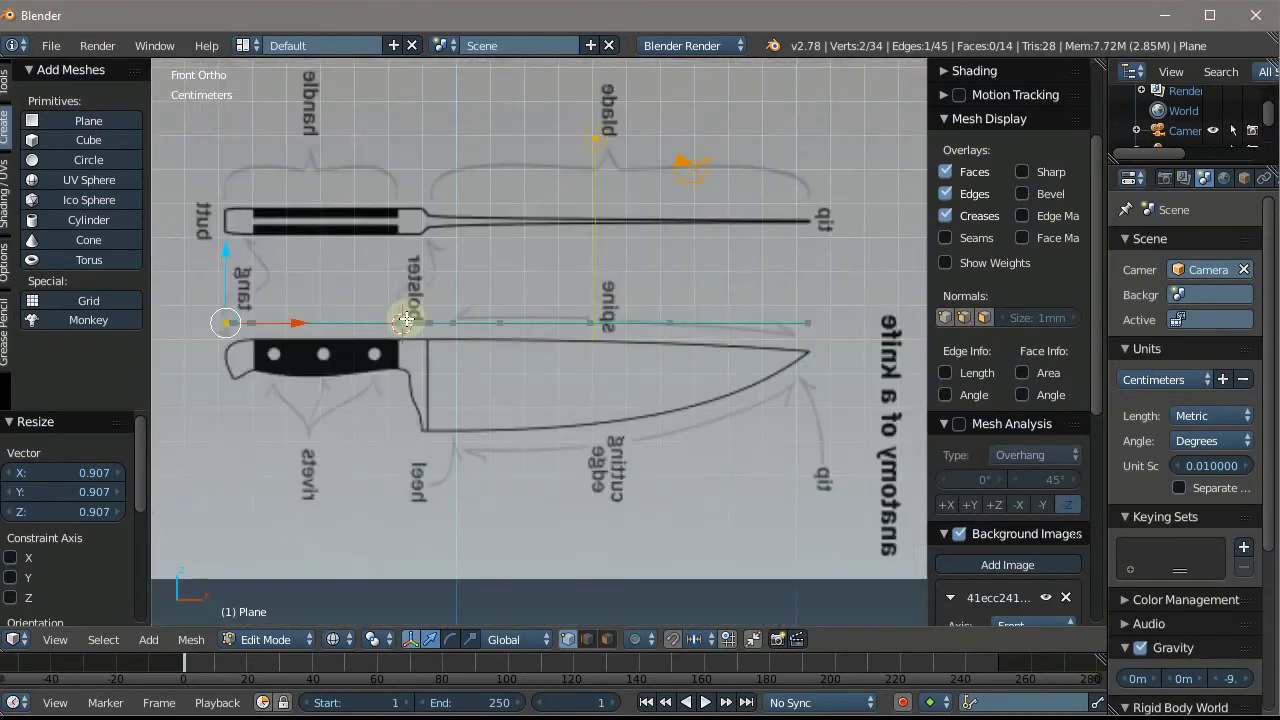
scroll(234, 320, "up", 5)
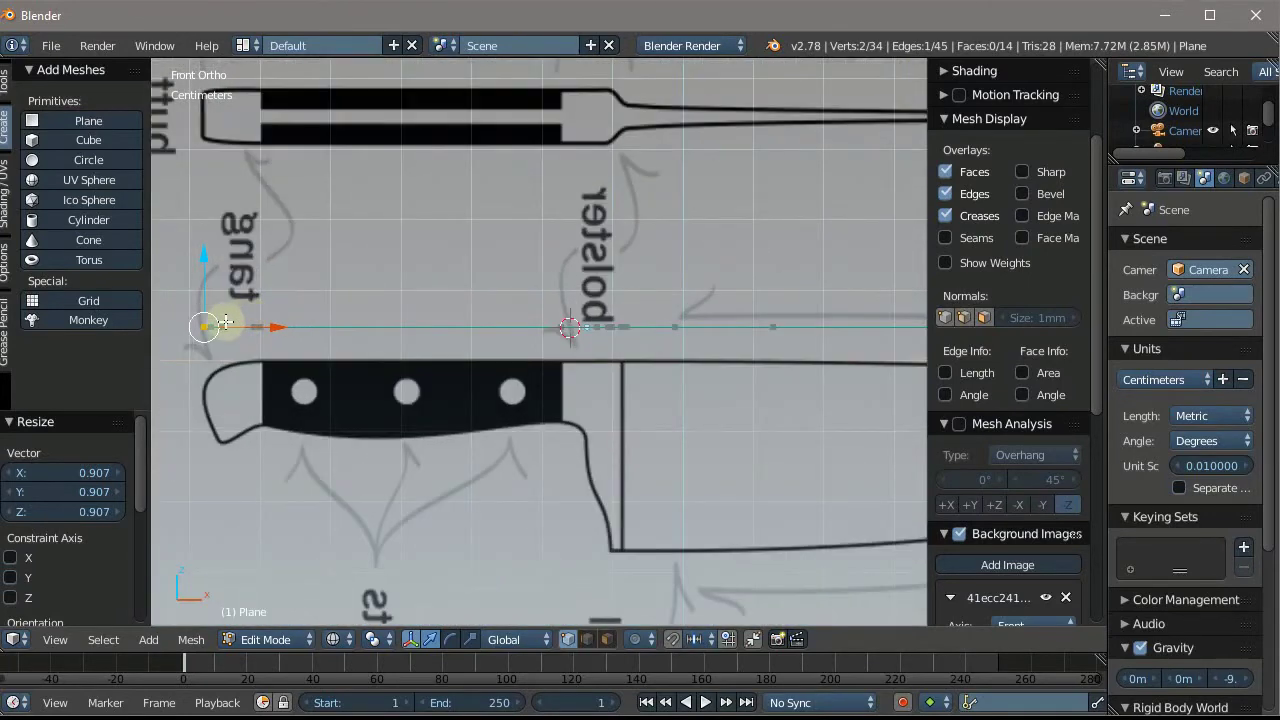
scroll(240, 328, "down", 4)
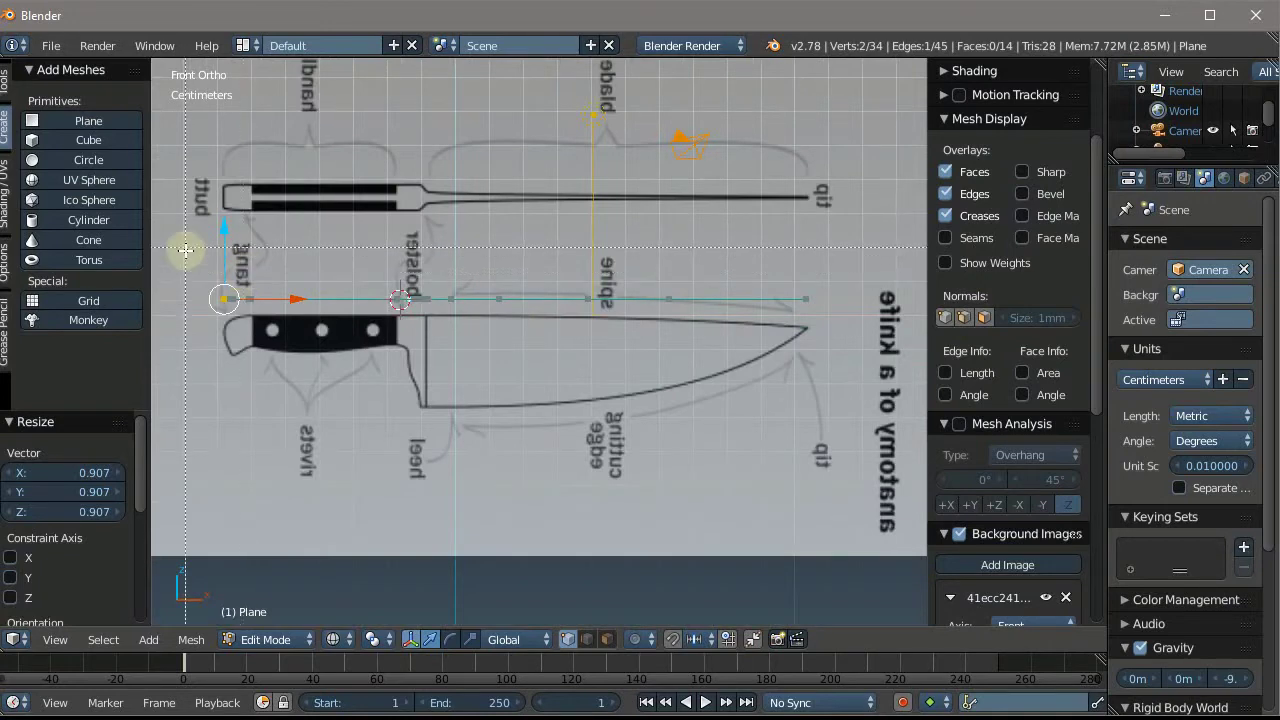
Move the whole knife mesh down 4.415mm on Z onto the blade's spine
key("a")
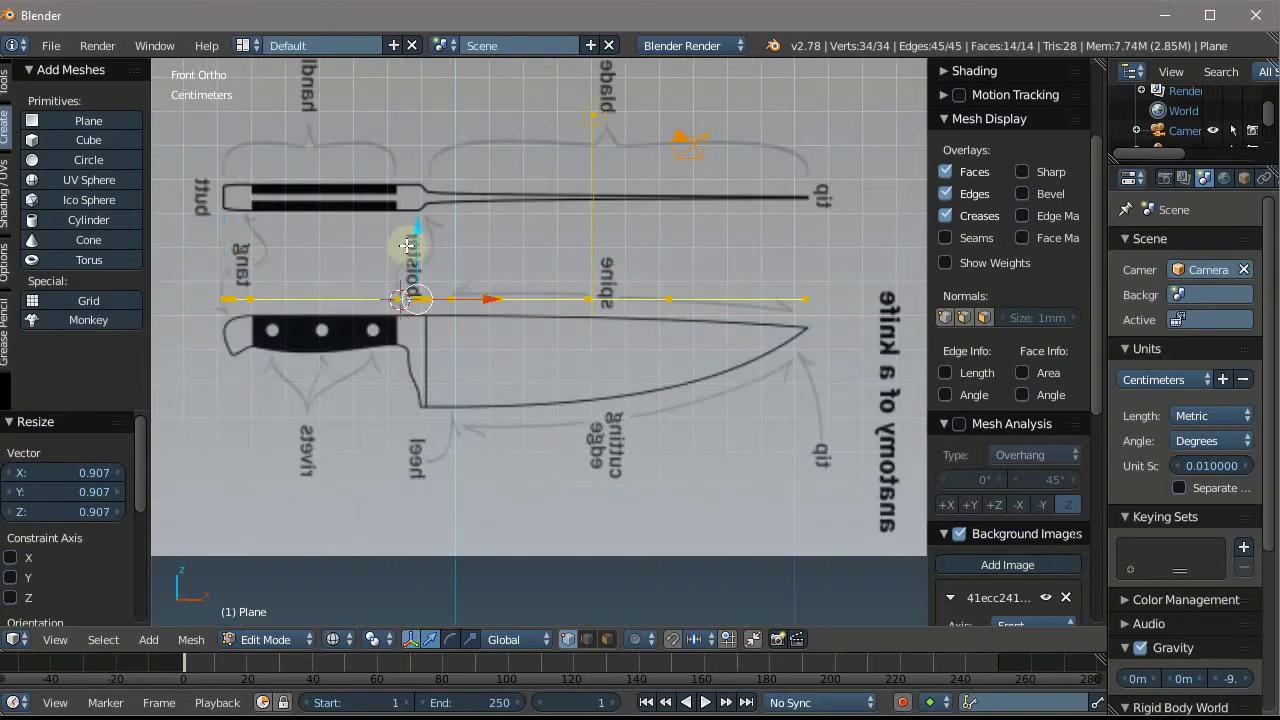
left_click_drag(413, 249, 421, 264)
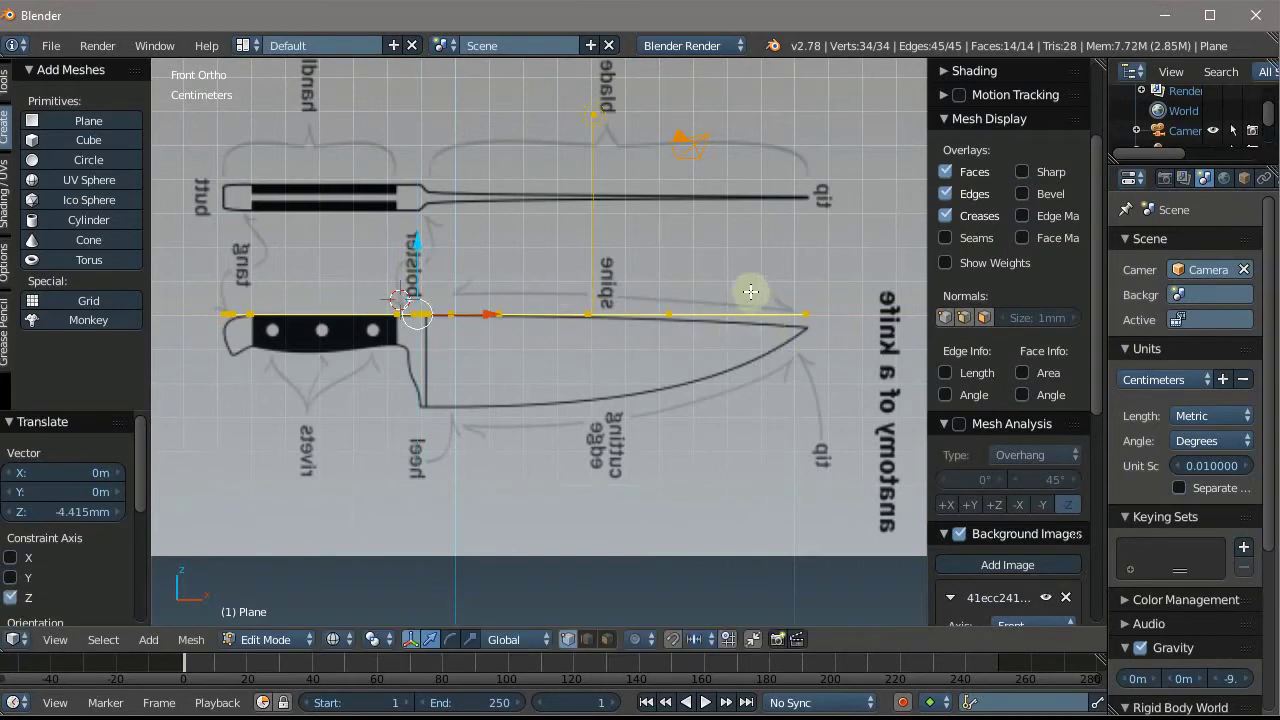
scroll(743, 288, "up", 4)
scroll(520, 315, "down", 3)
scroll(520, 315, "up", 1)
scroll(654, 314, "up", 2)
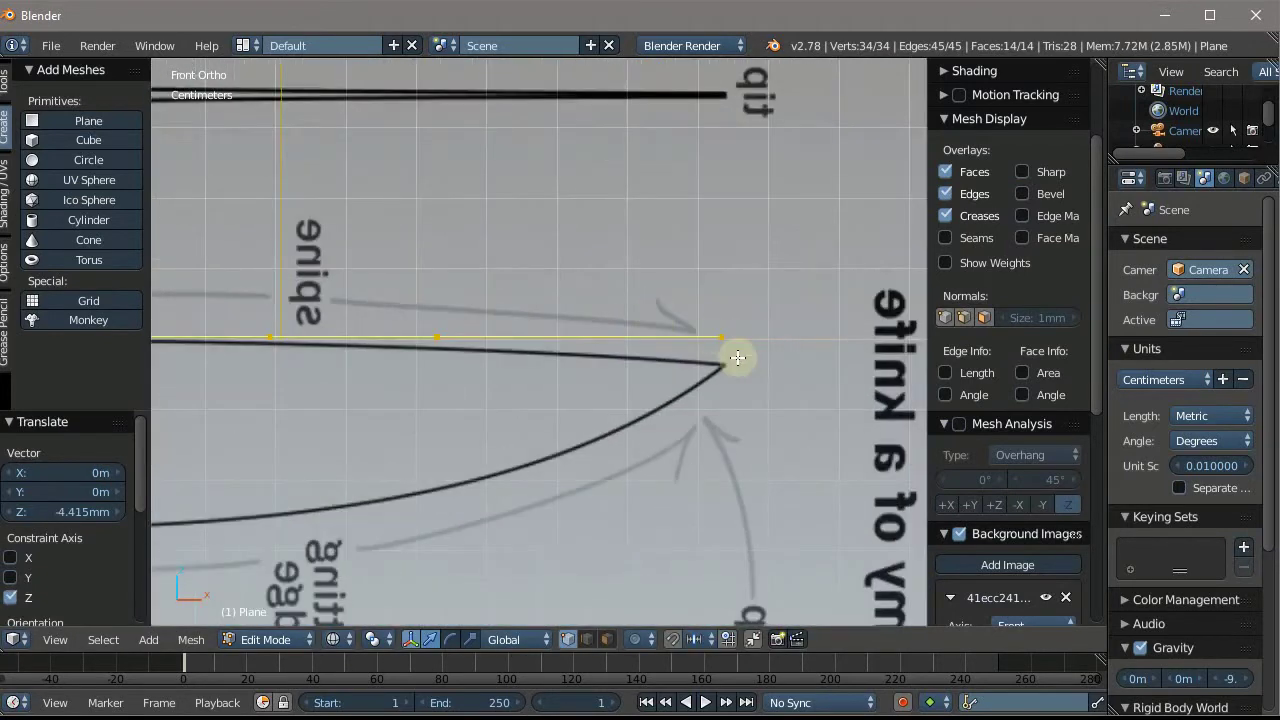
scroll(737, 357, "up", 1)
scroll(720, 312, "up", 1)
Lower the blade-tip edge 3.946mm on Z to meet the drawn tip
right_click(700, 312)
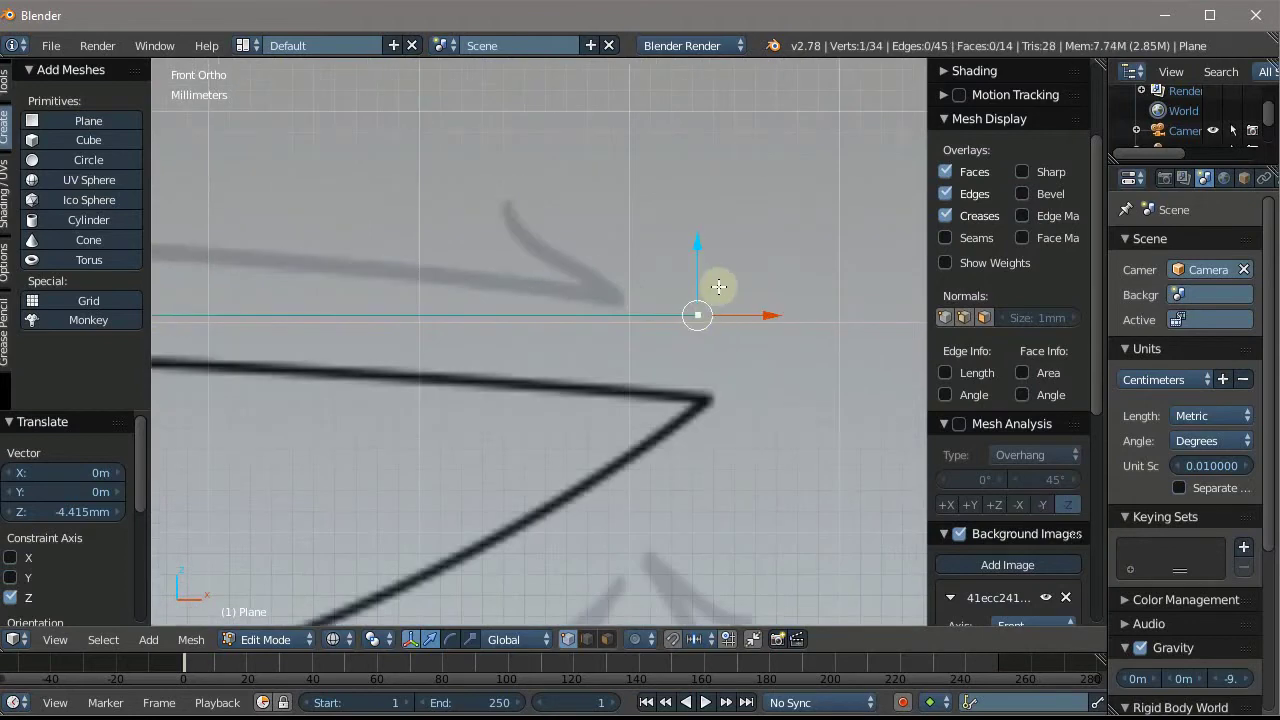
key("a")
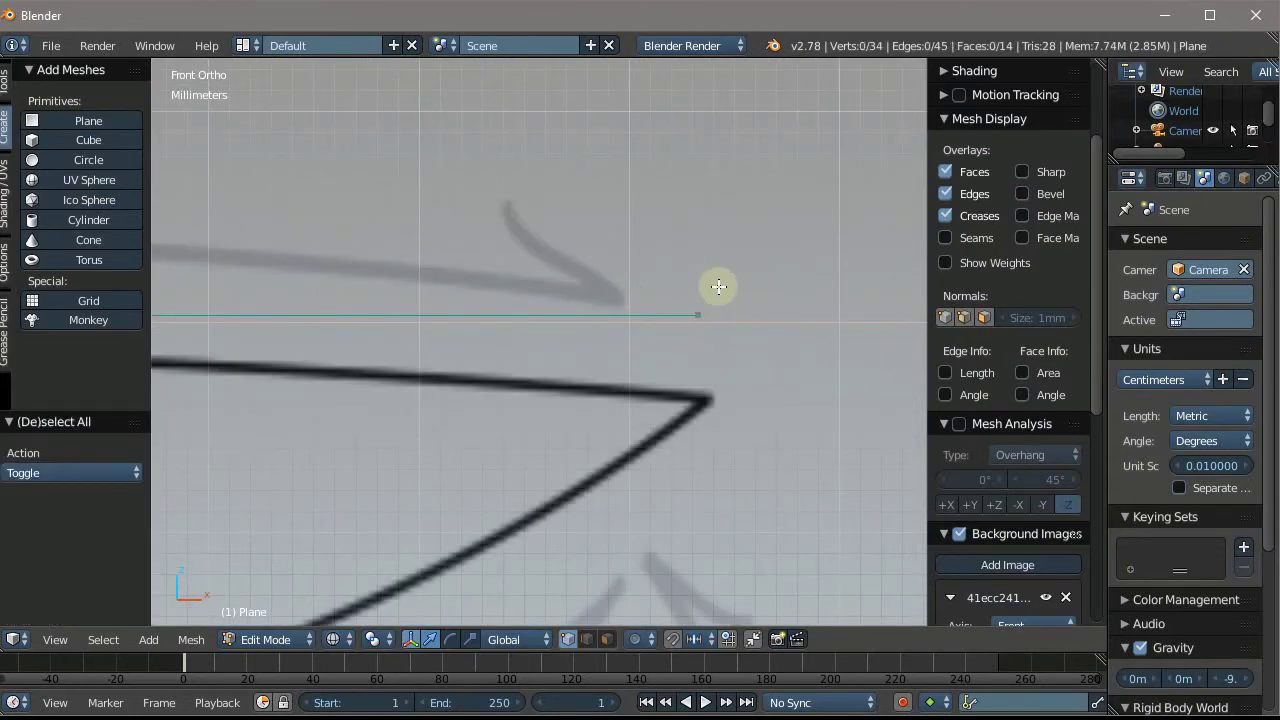
right_click(657, 280)
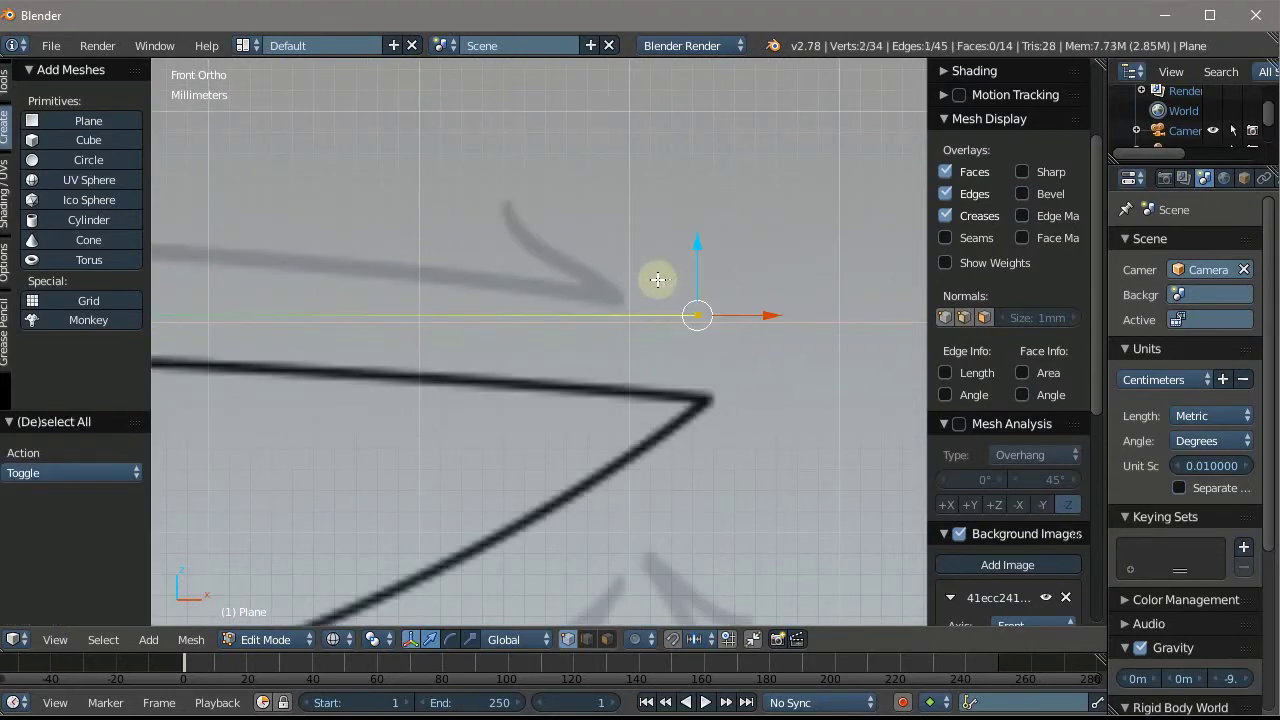
mouse_move(699, 254)
left_mouse_down()
mouse_move(717, 341)
mouse_move(686, 300)
left_mouse_up()
middle_click_drag(686, 300, 289, 285)
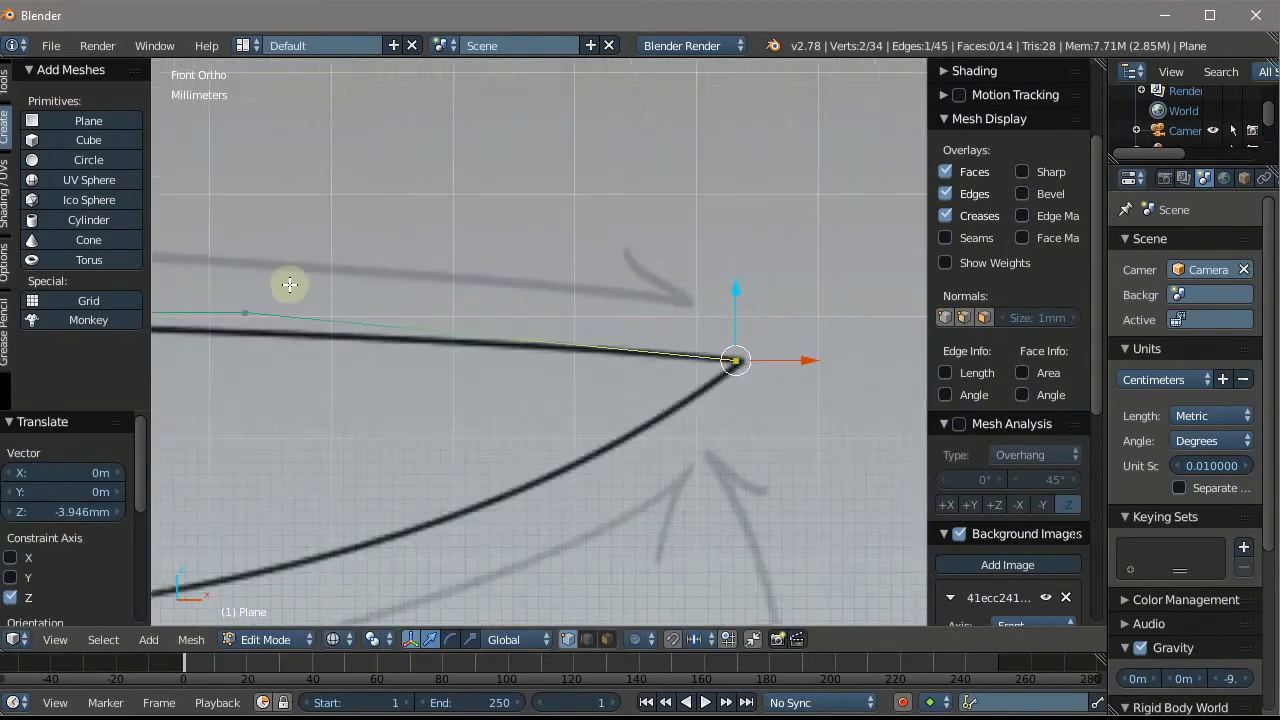
scroll(289, 285, "up", 2)
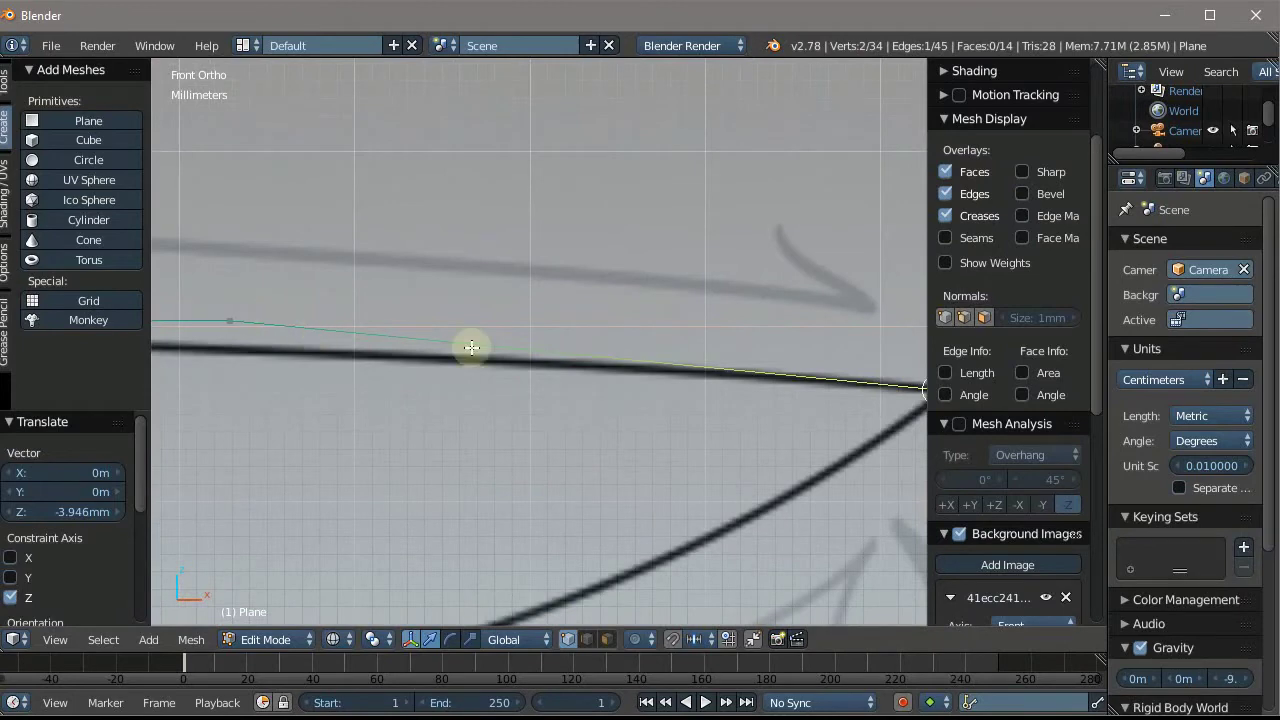
Add two loop cuts across the thin bolster strip, bringing the mesh to 38 vertices
key("ctrl+r")
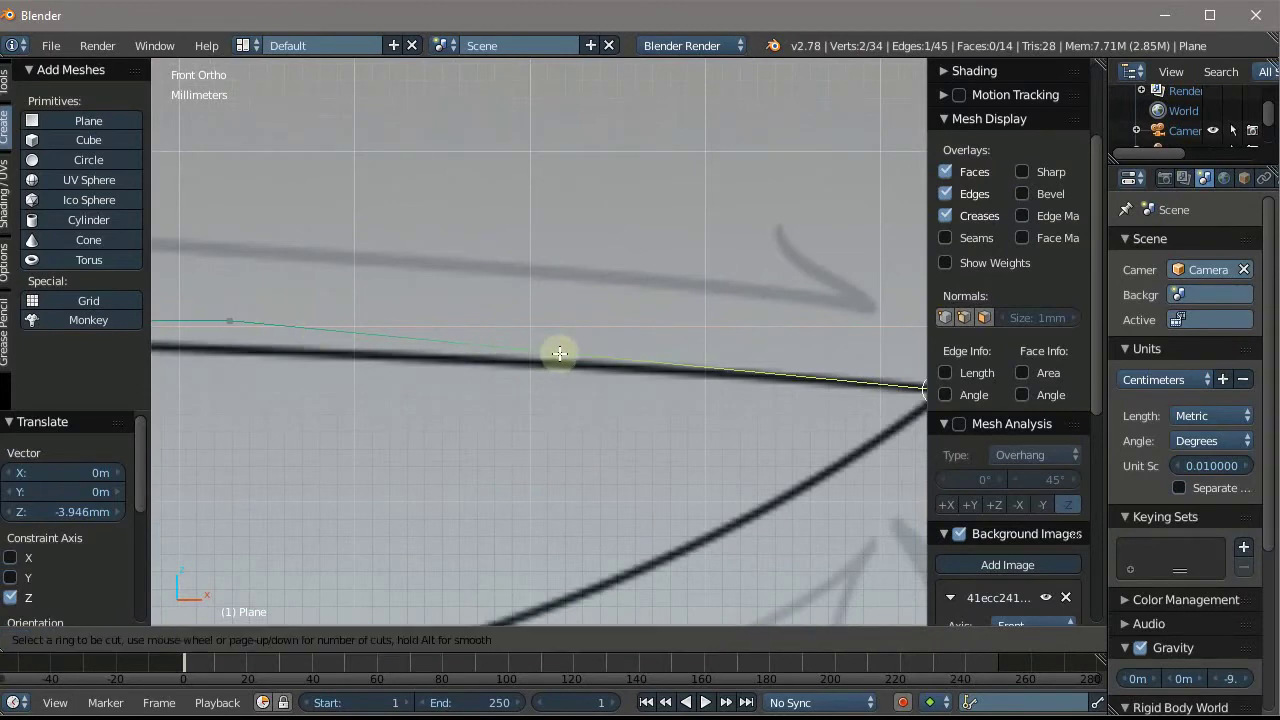
key("Escape")
middle_click_drag(586, 237, 598, 332)
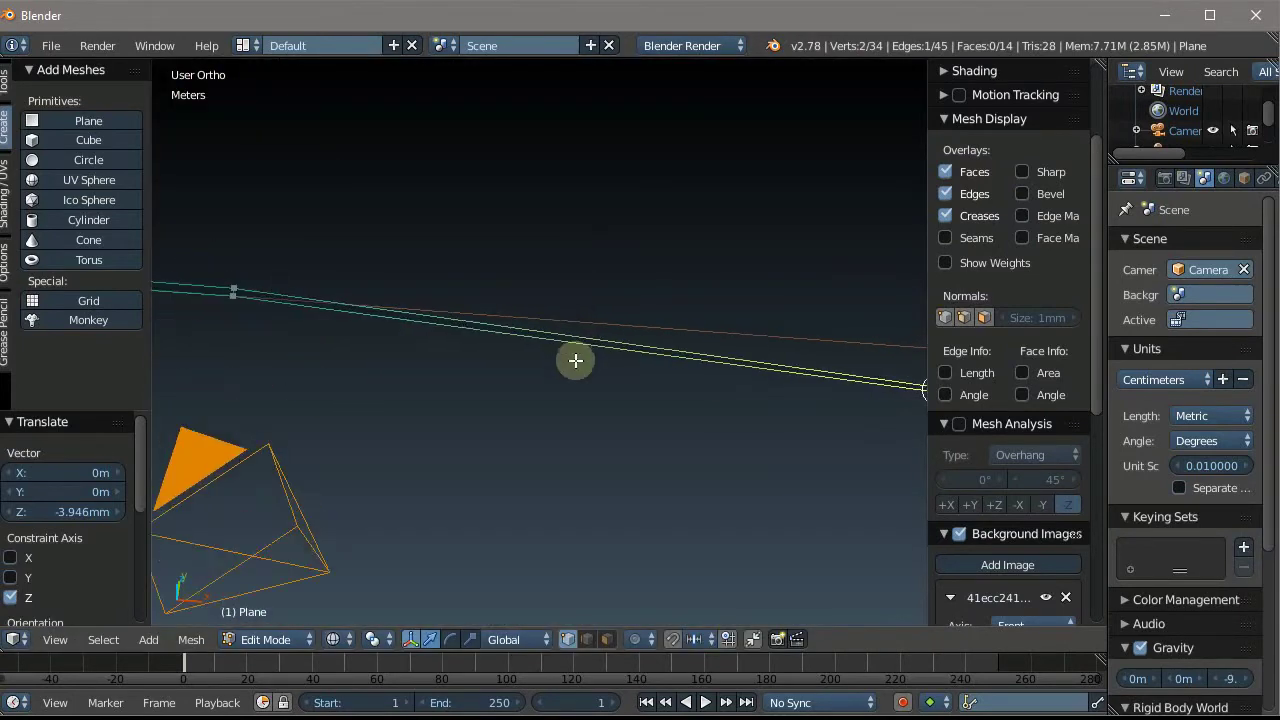
key("ctrl+r")
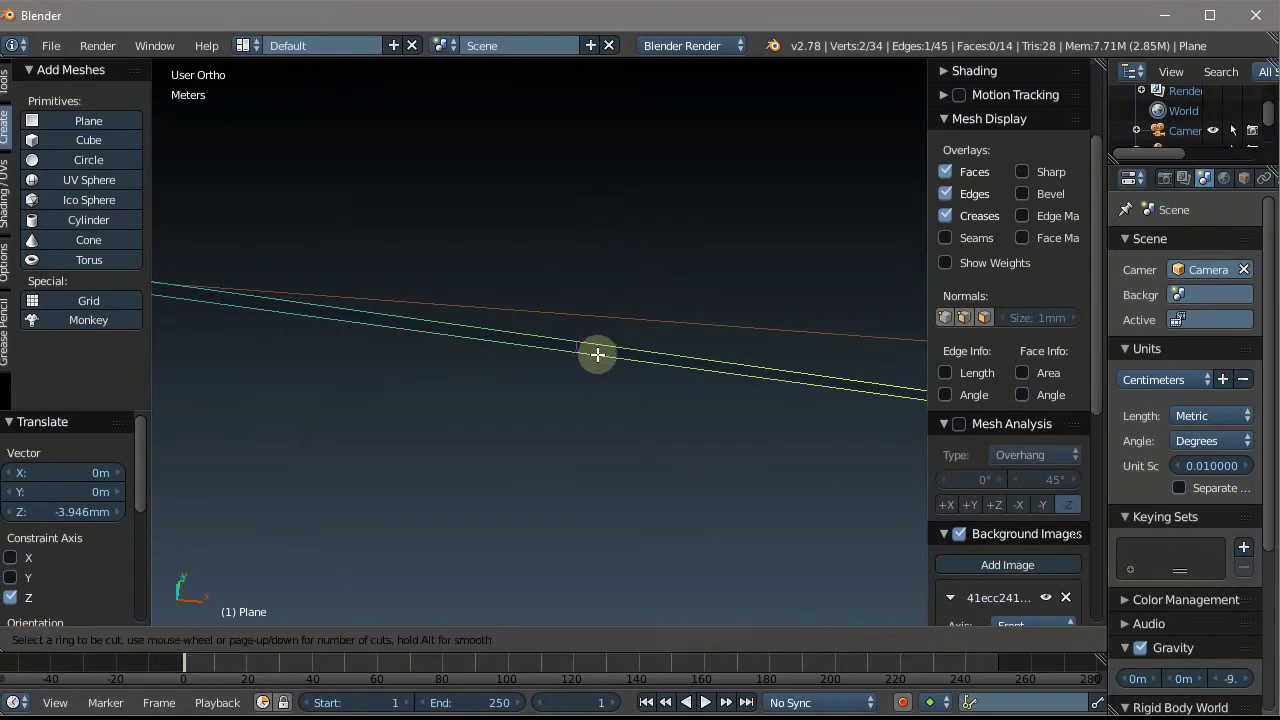
scroll(597, 354, "up", 1)
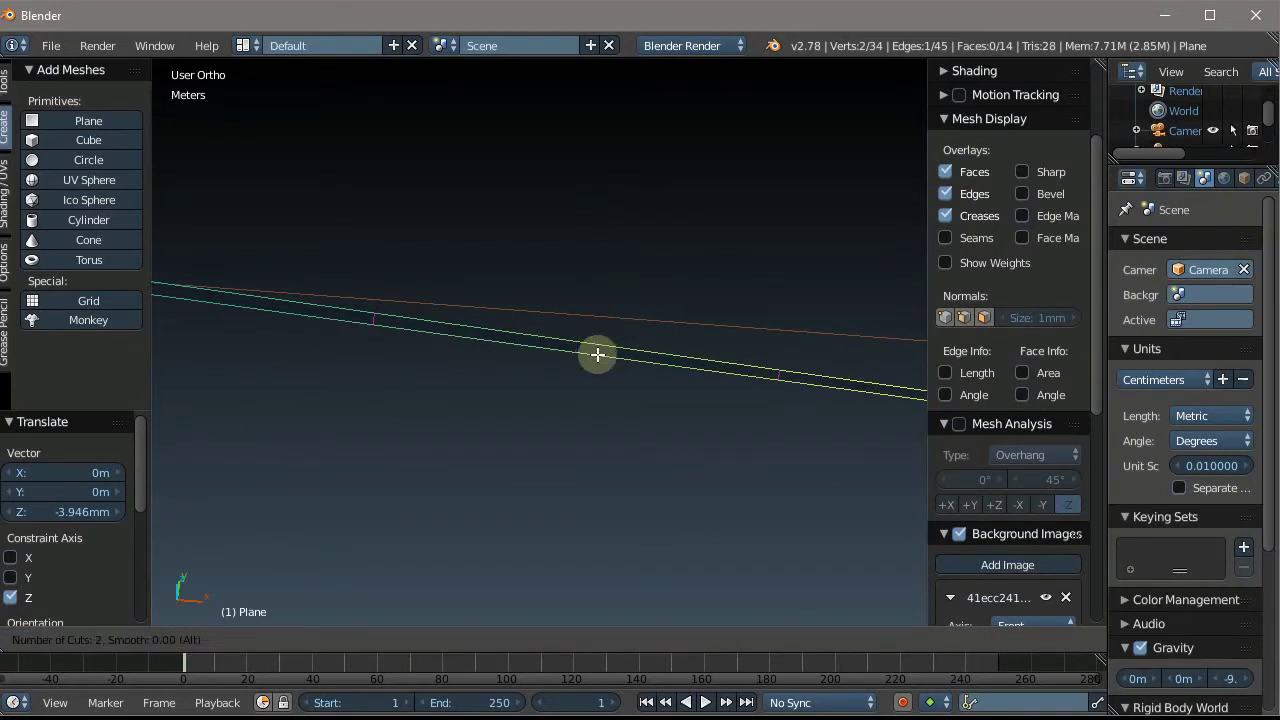
left_click(597, 354)
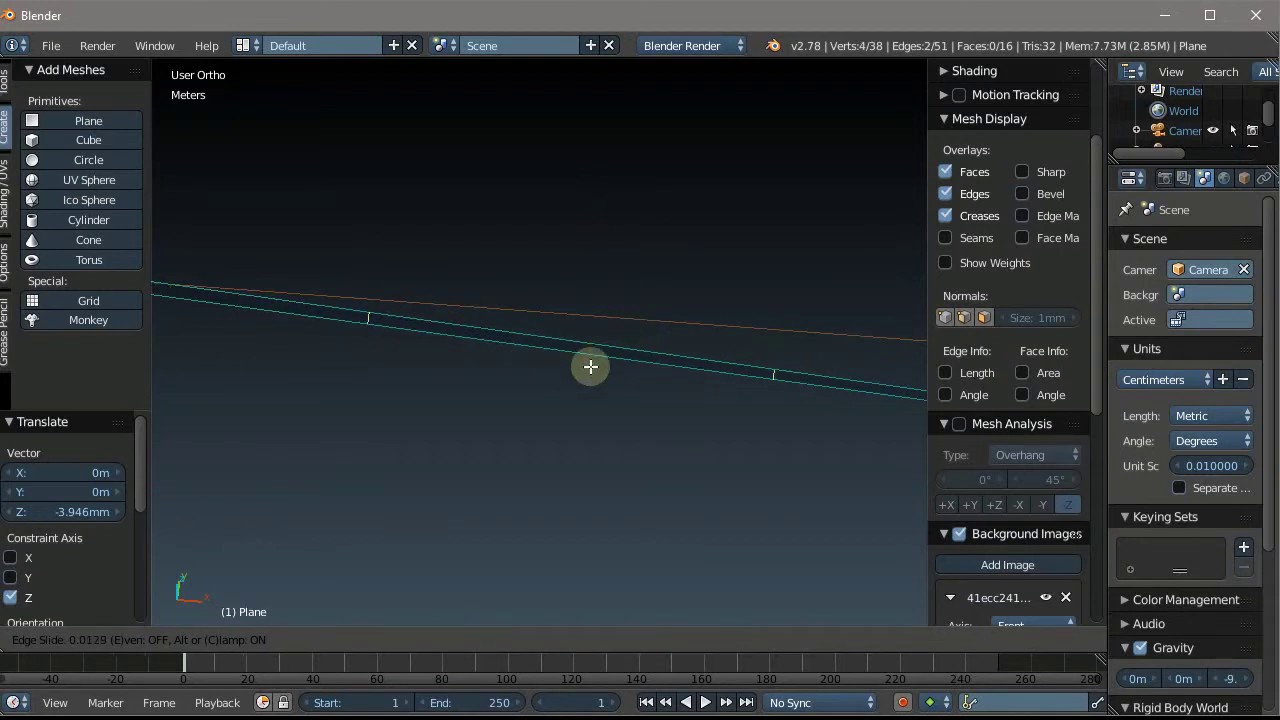
left_click(590, 366)
scroll(512, 309, "down", 3)
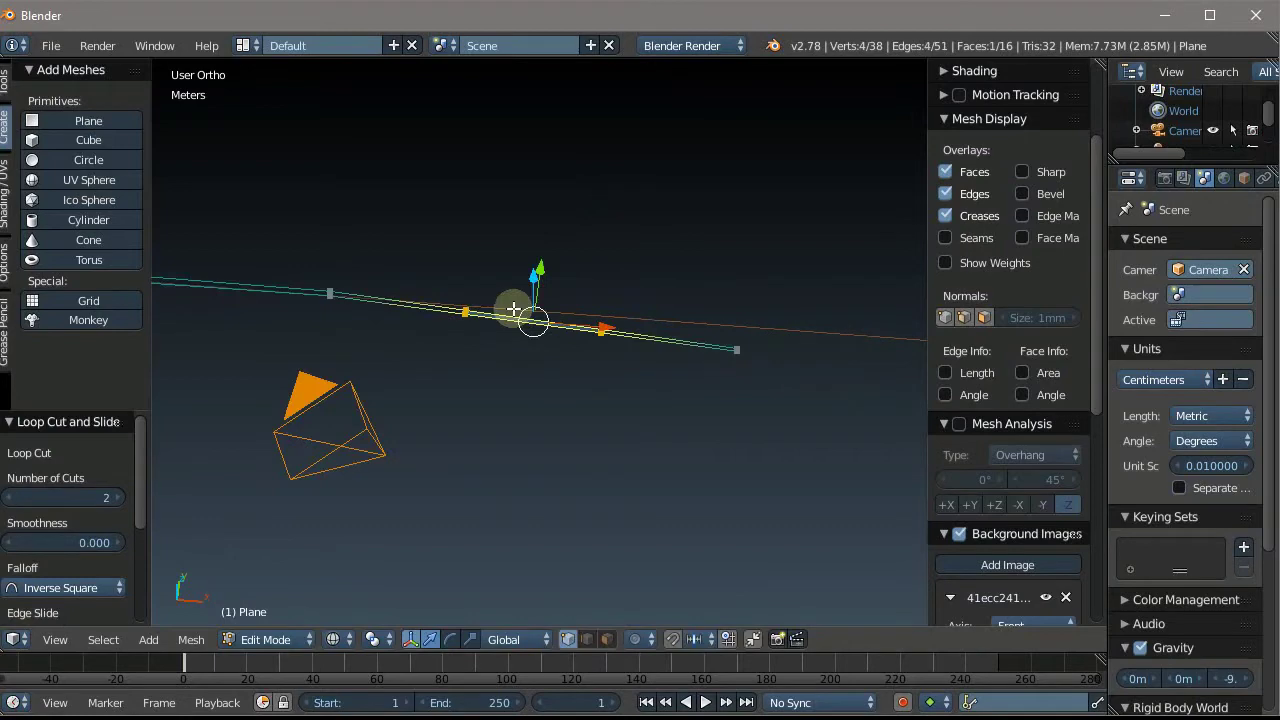
key("KP_1")
Lower the first cut's vertex pair on Z onto the sketched heel line
scroll(513, 309, "up", 2)
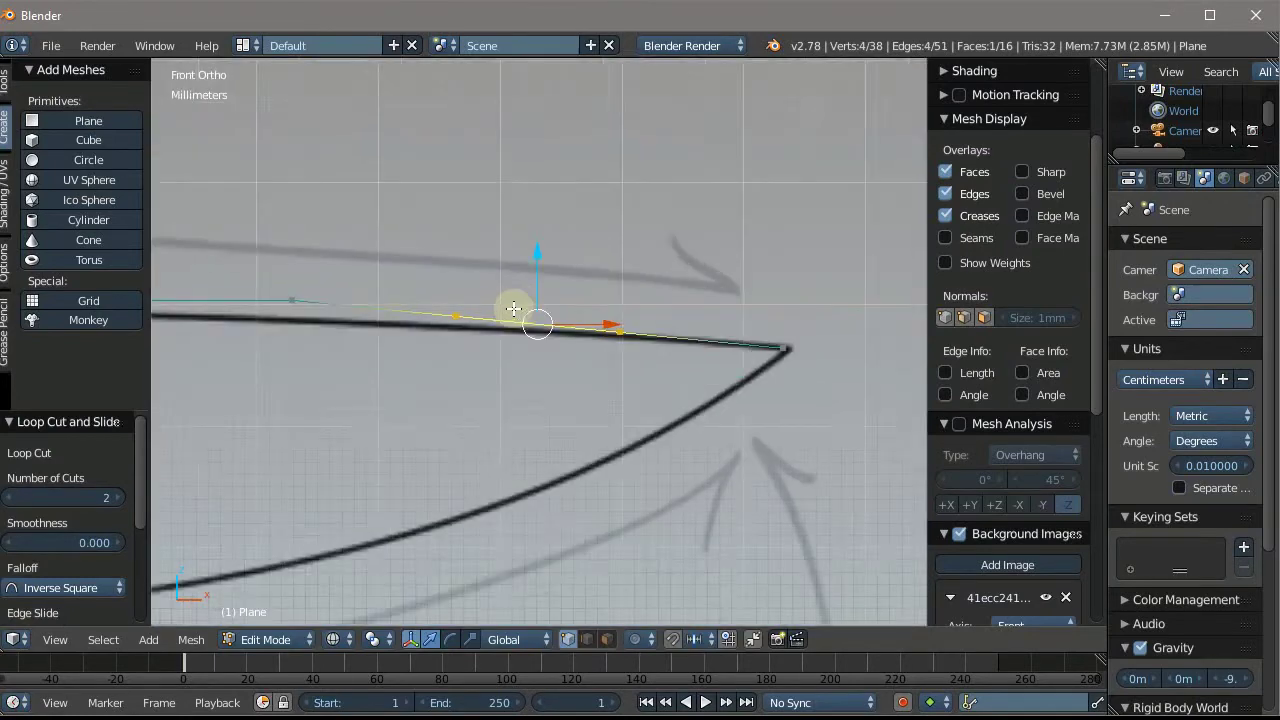
scroll(600, 335, "up", 2)
scroll(740, 370, "up", 1)
left_click(672, 340)
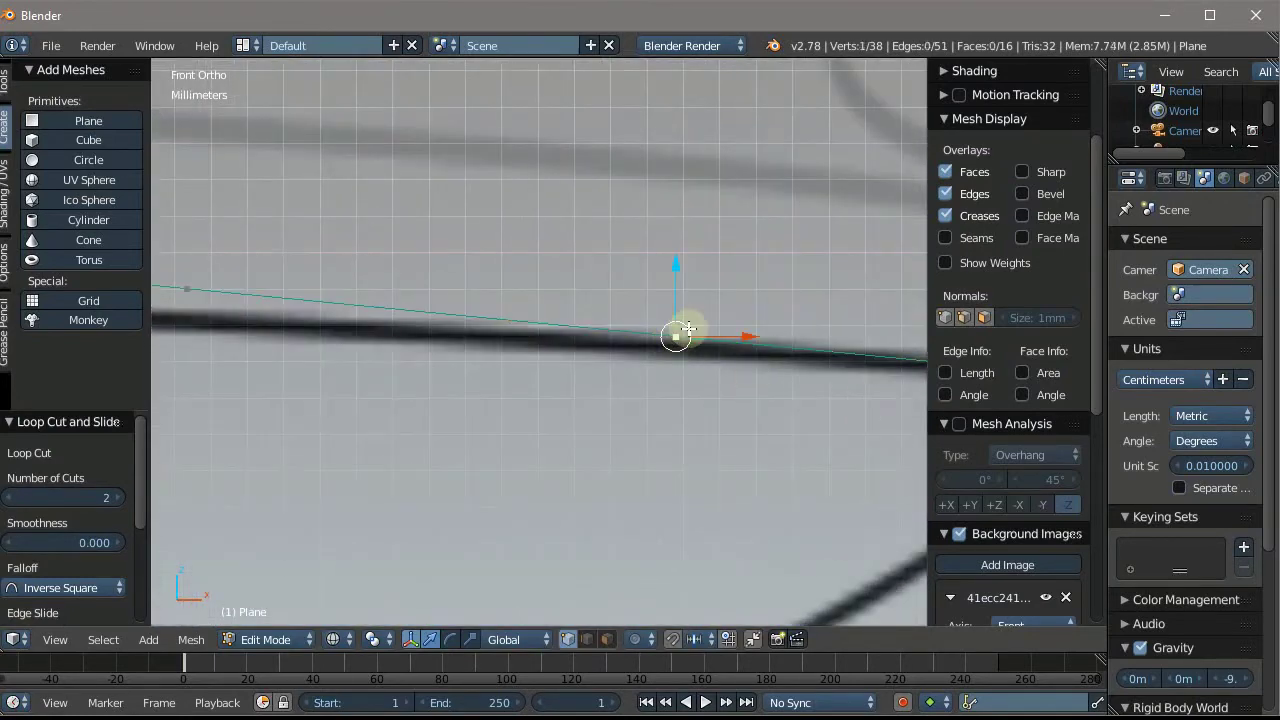
scroll(690, 329, "up", 2)
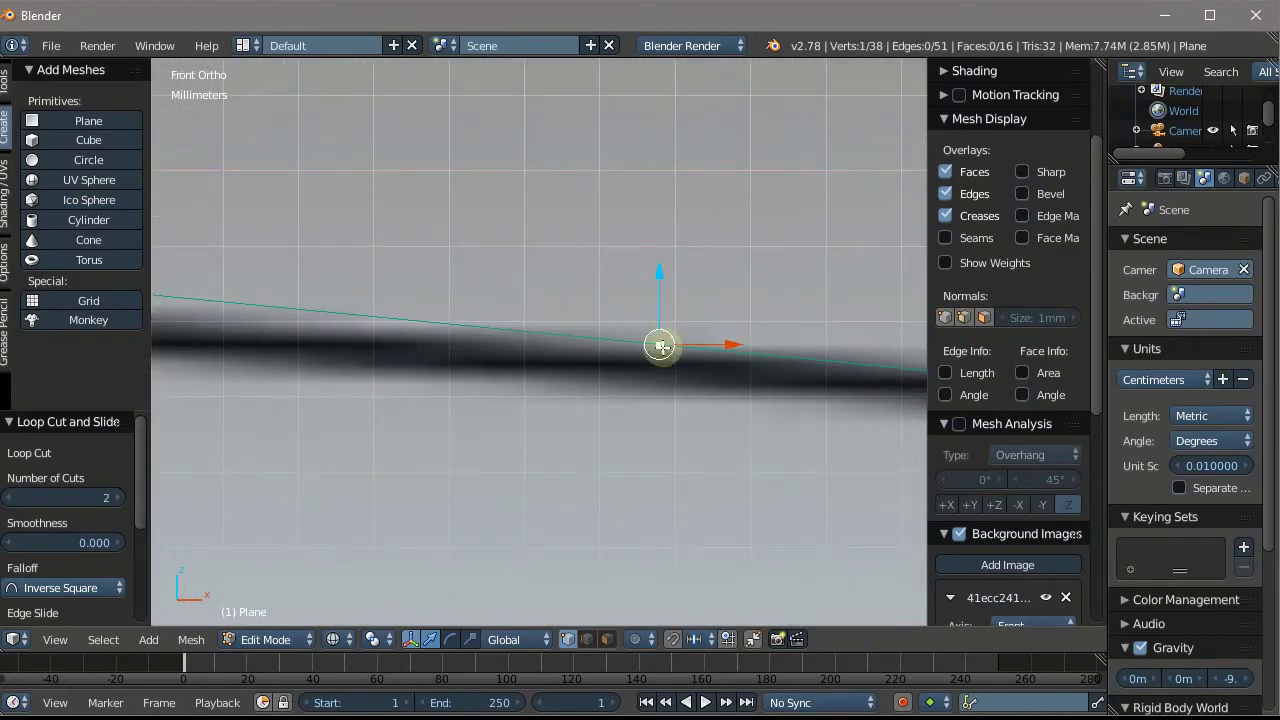
left_click(655, 343, "shift")
key("g")
key("z")
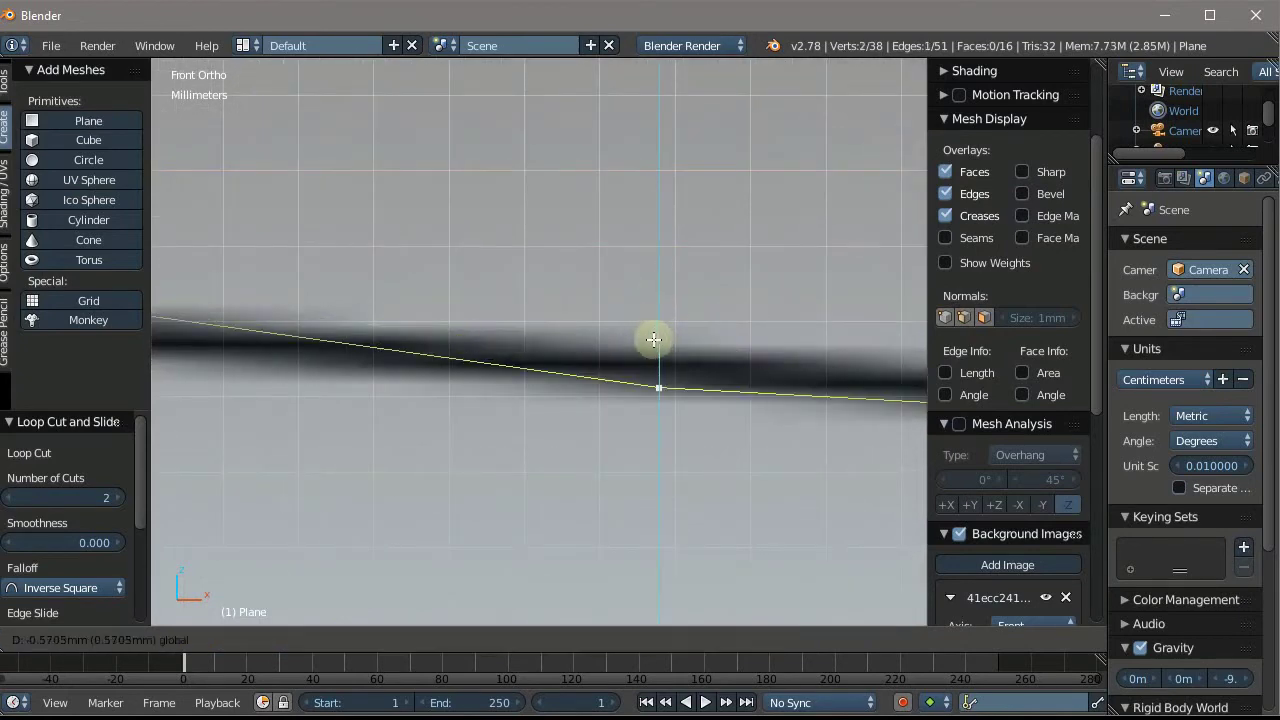
left_click(655, 318)
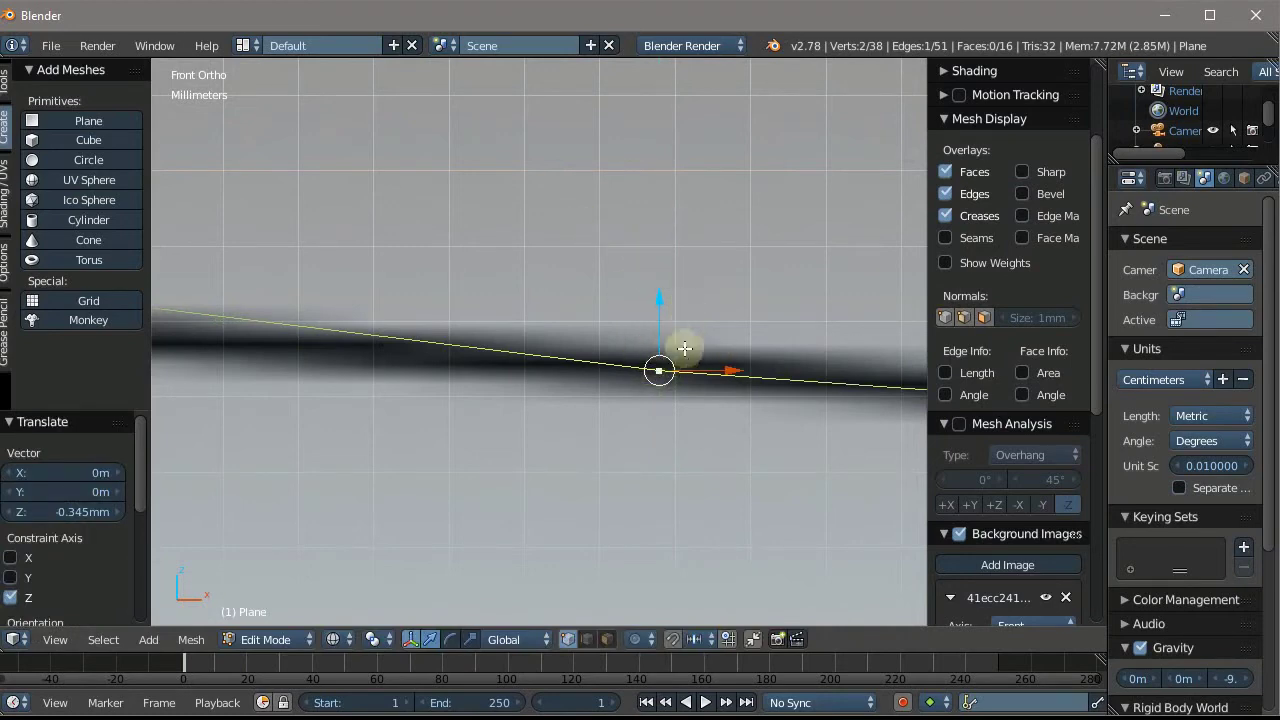
Lower the next cut's vertex pair on Z toward the sketched heel curve
left_click(688, 337)
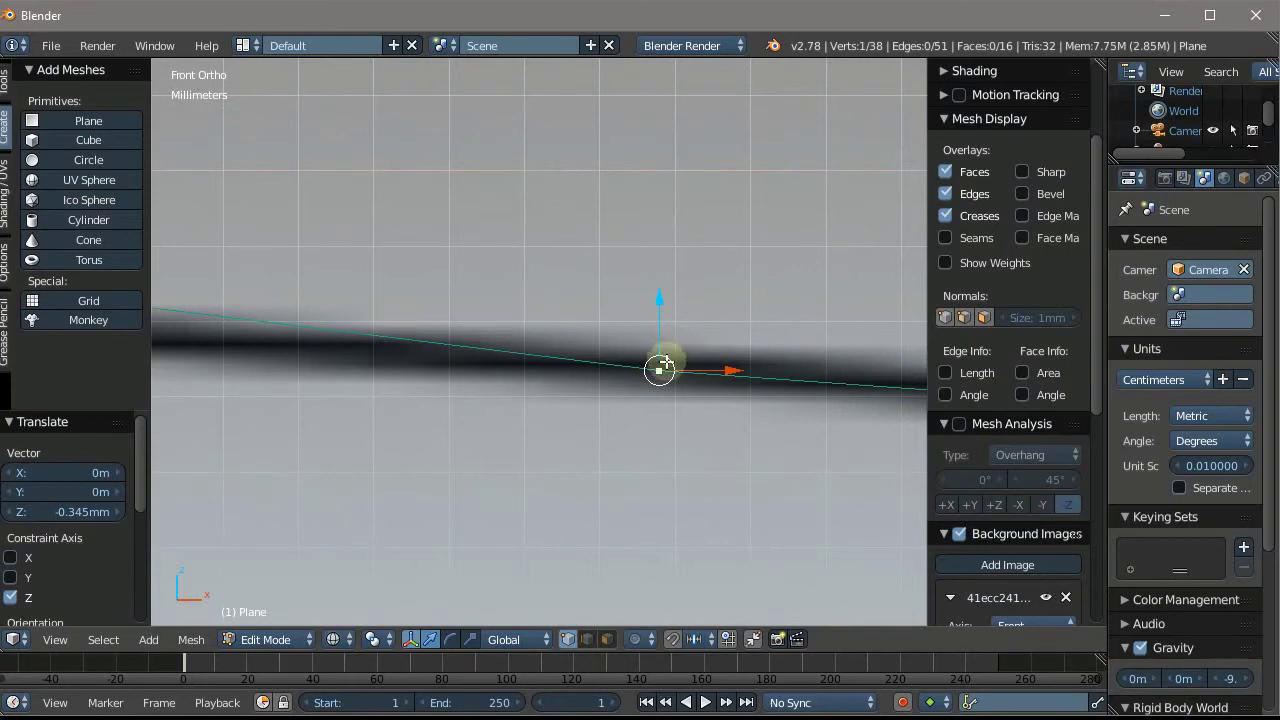
right_click(665, 362, "shift")
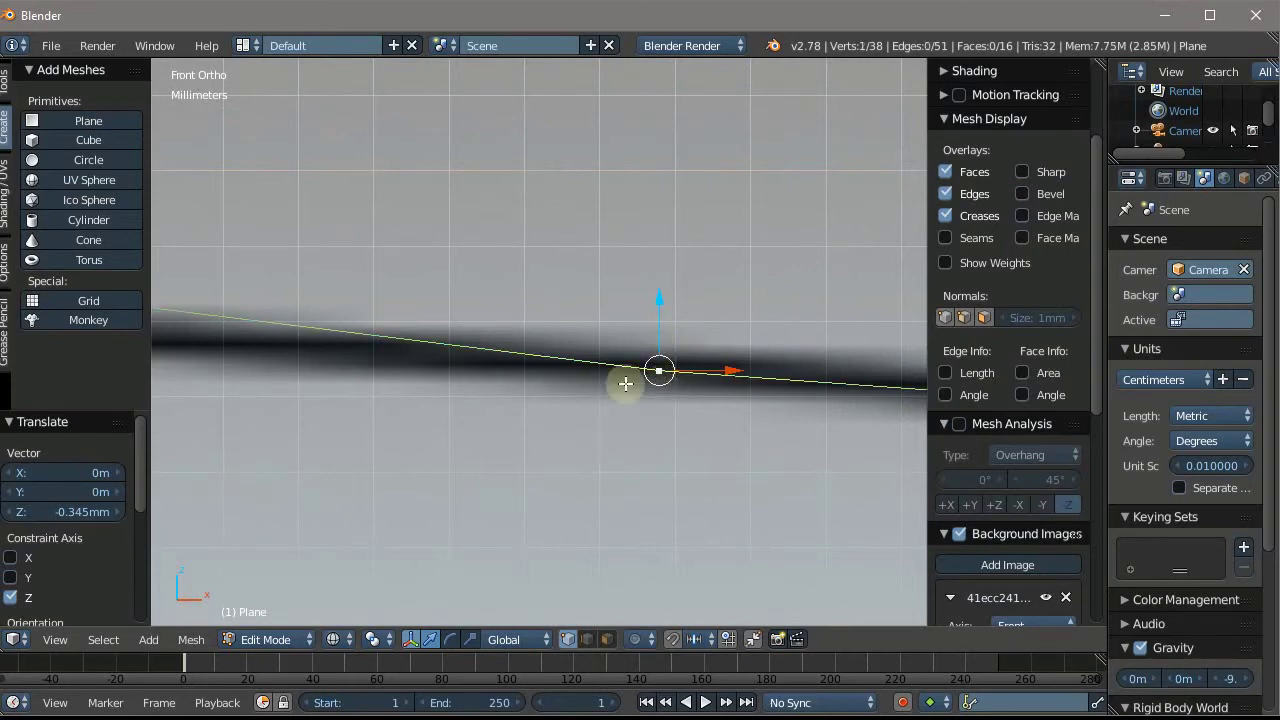
scroll(623, 360, "down", 2)
scroll(620, 315, "up", 2)
scroll(618, 307, "down", 2)
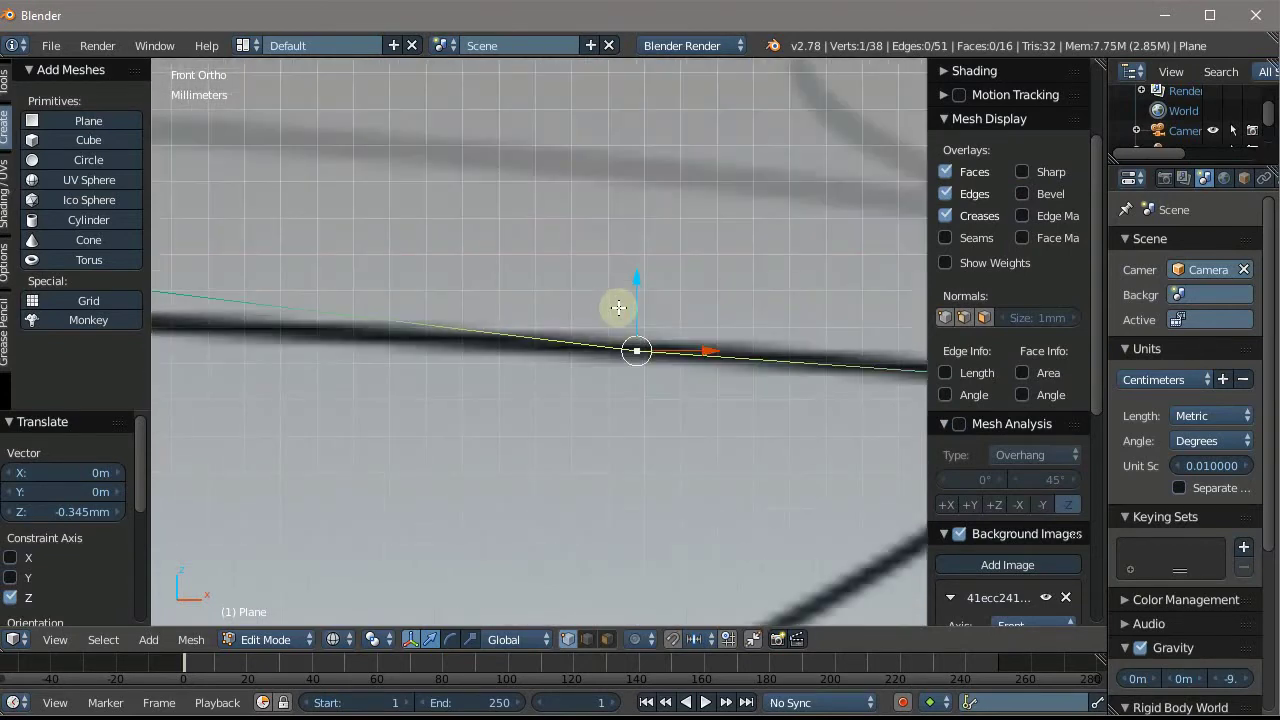
scroll(618, 307, "up", 2)
scroll(618, 307, "down", 2)
scroll(618, 307, "up", 2)
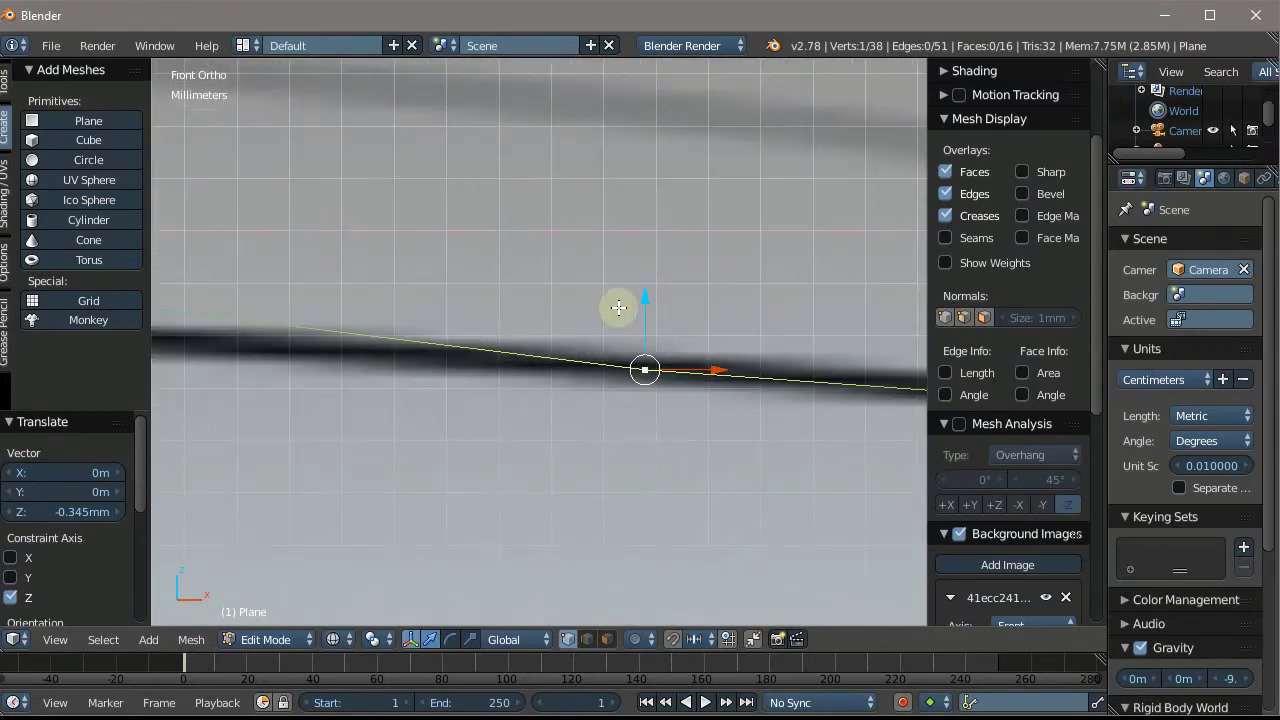
scroll(249, 249, "down", 2)
scroll(497, 320, "up", 1)
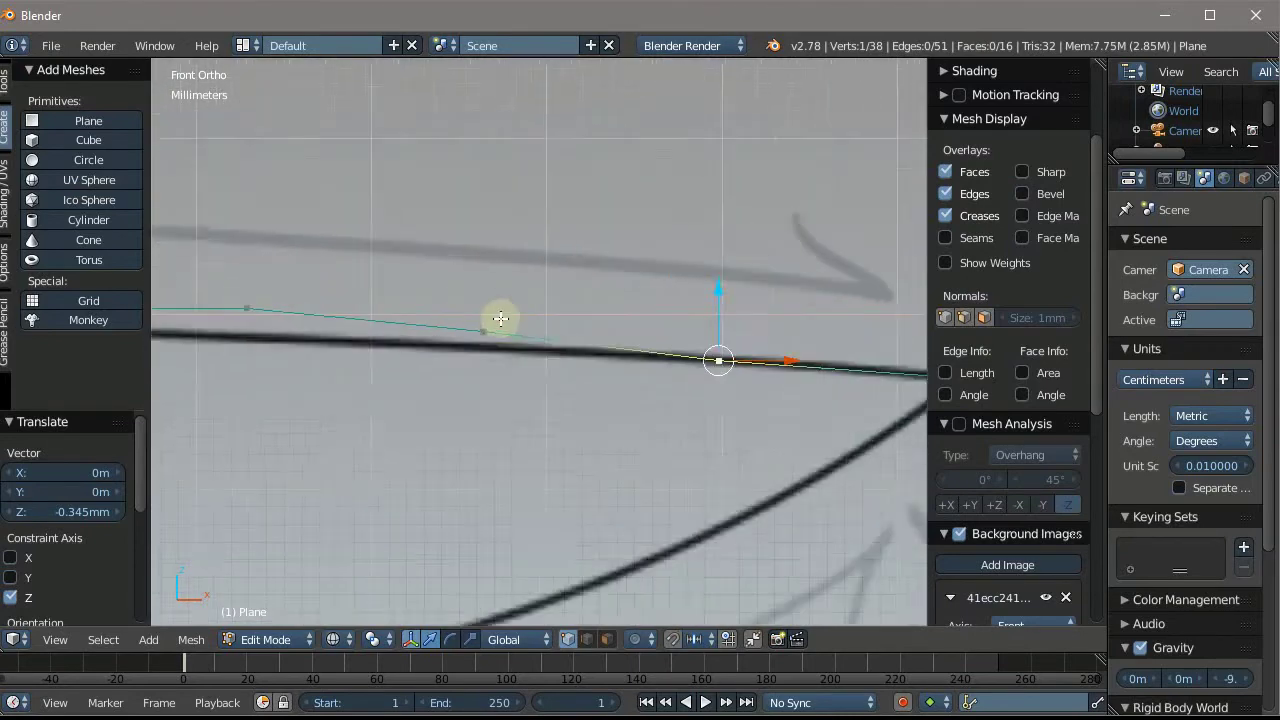
scroll(466, 349, "up", 3)
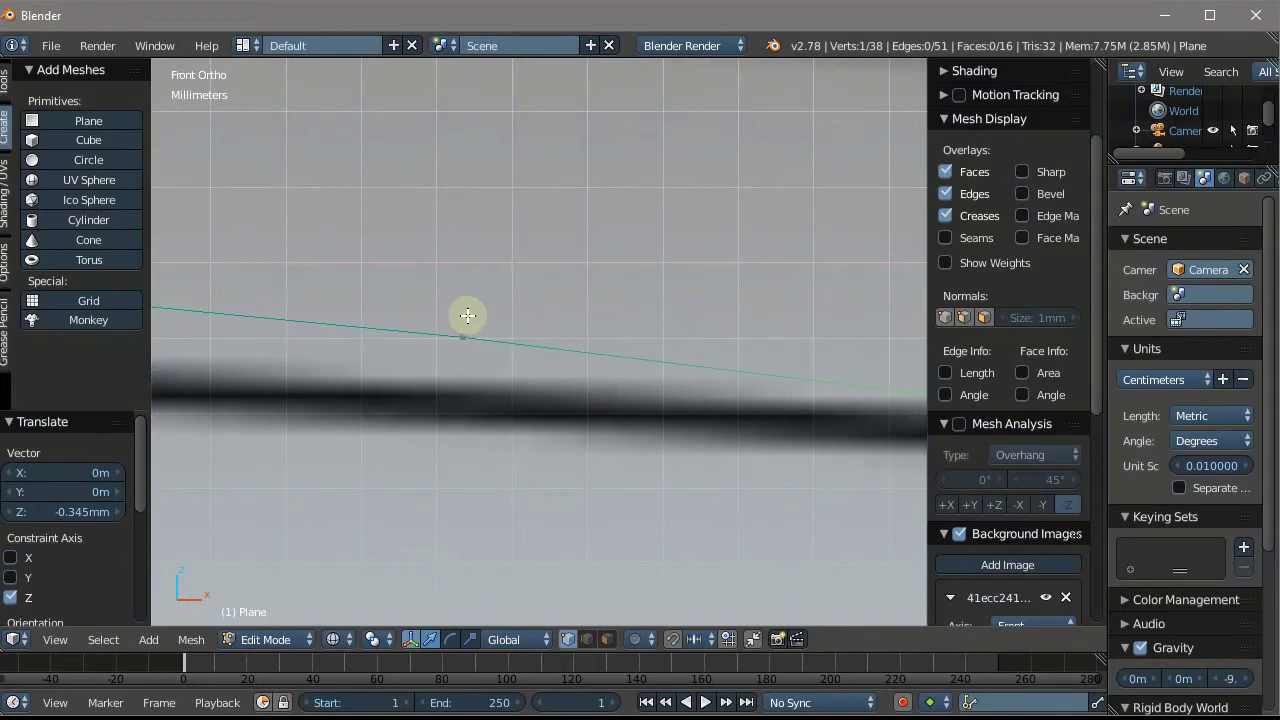
right_click(467, 316)
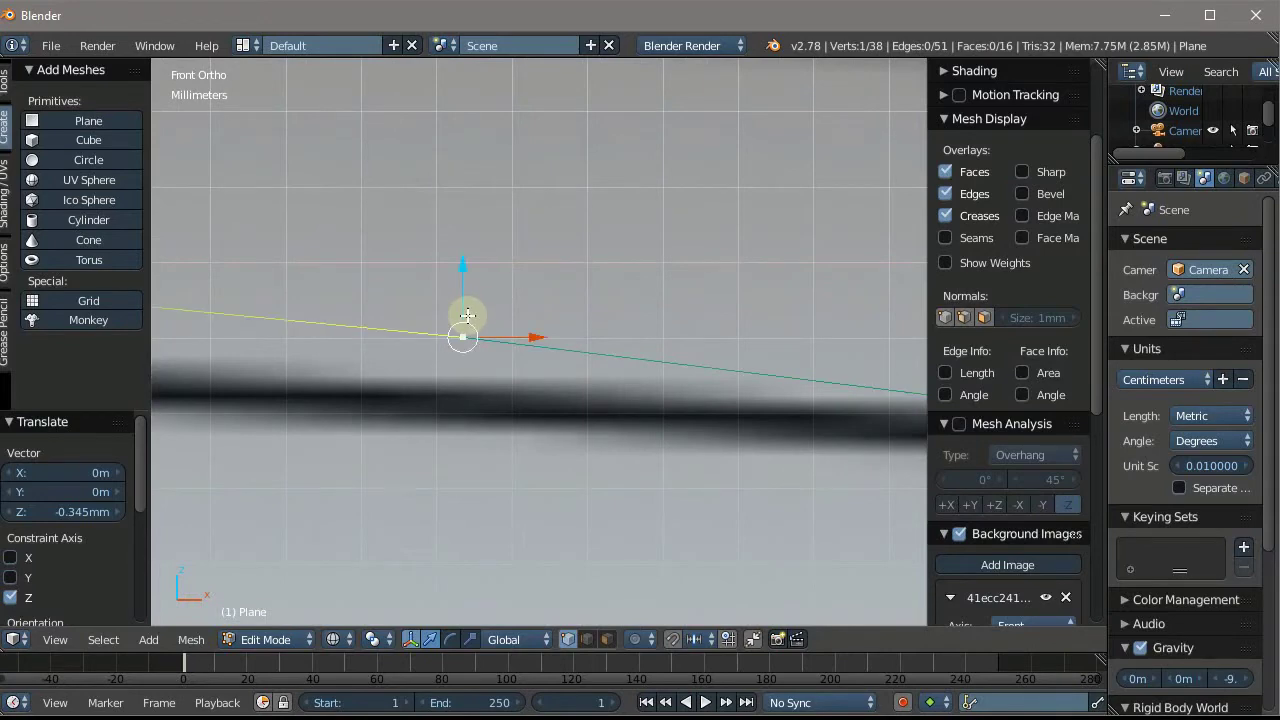
right_click(466, 314, "shift")
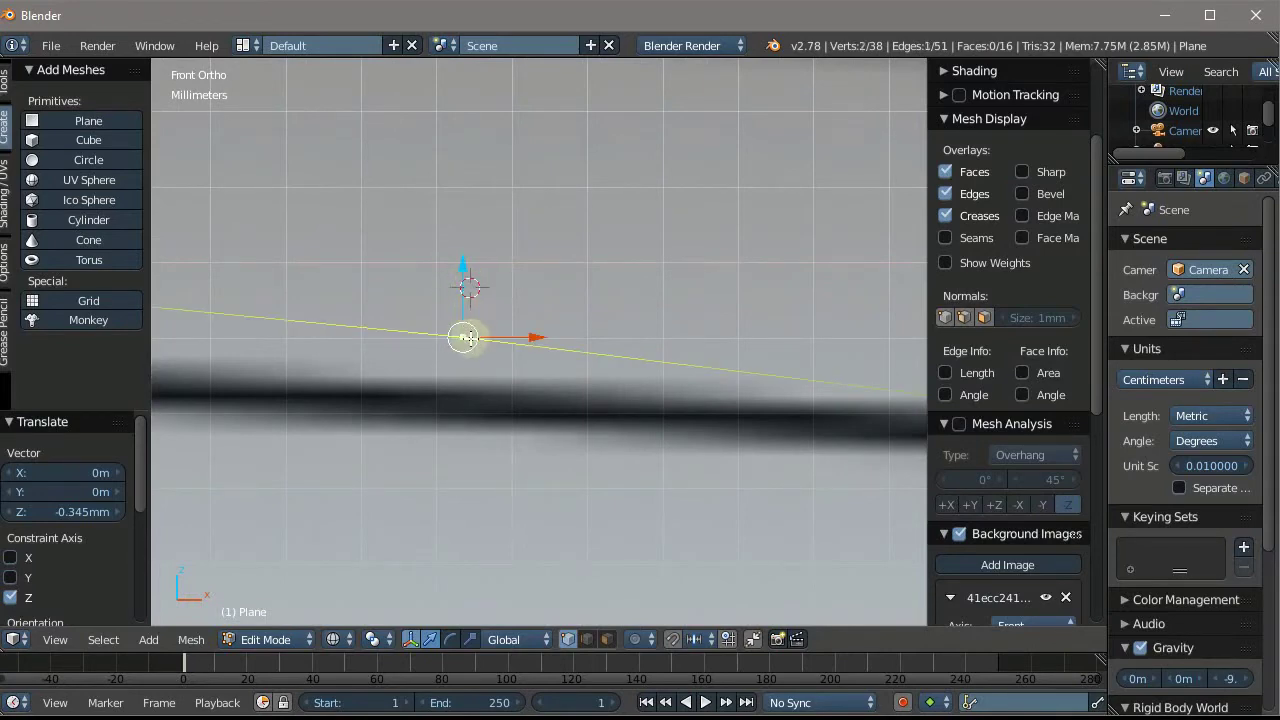
left_click_drag(466, 282, 475, 345)
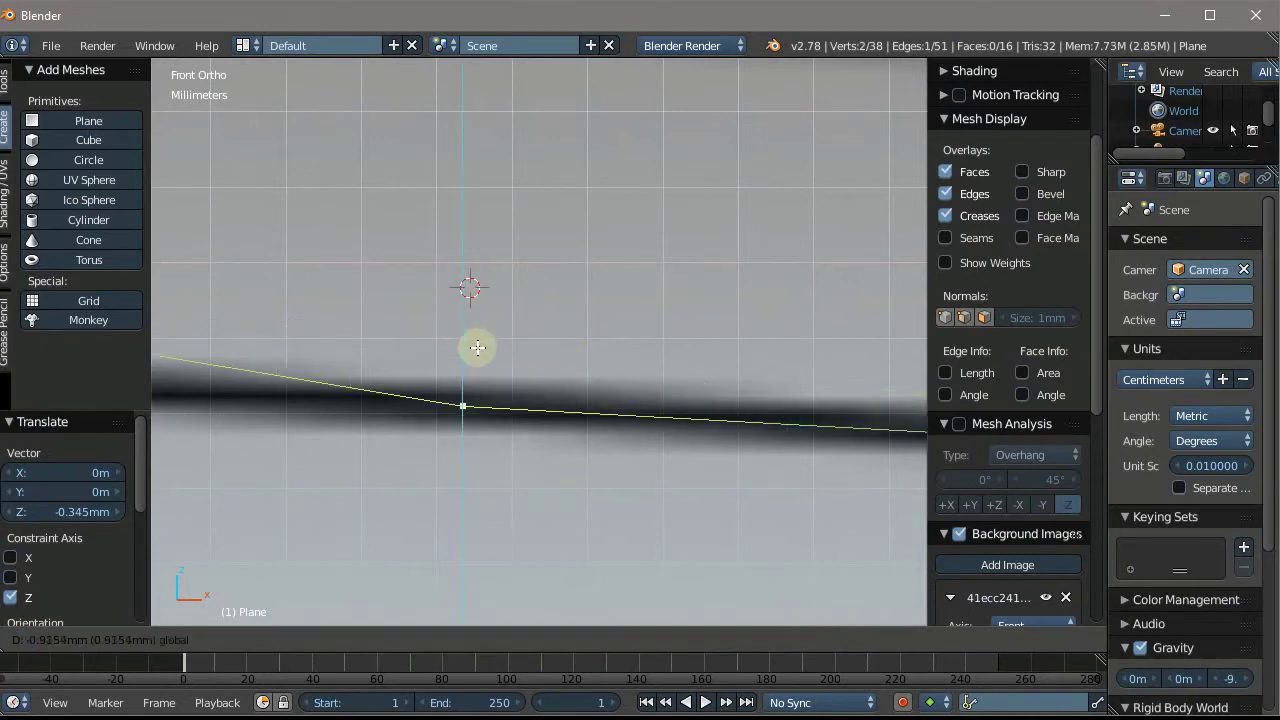
left_click(477, 346)
Pull the vertex on the other loop cut down to match the curve
mouse_move(628, 223)
middle_mouse_down("shift")
mouse_move(257, 209)
mouse_move(371, 203)
middle_mouse_up("shift")
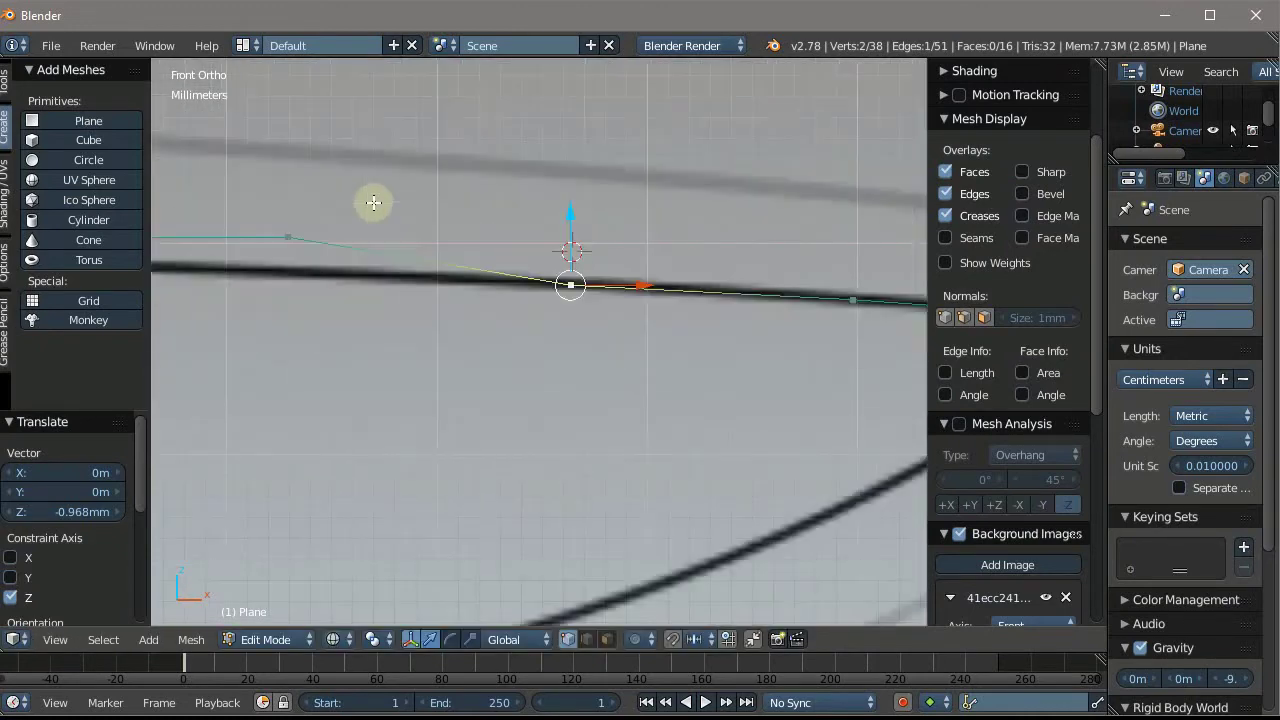
right_click(449, 289)
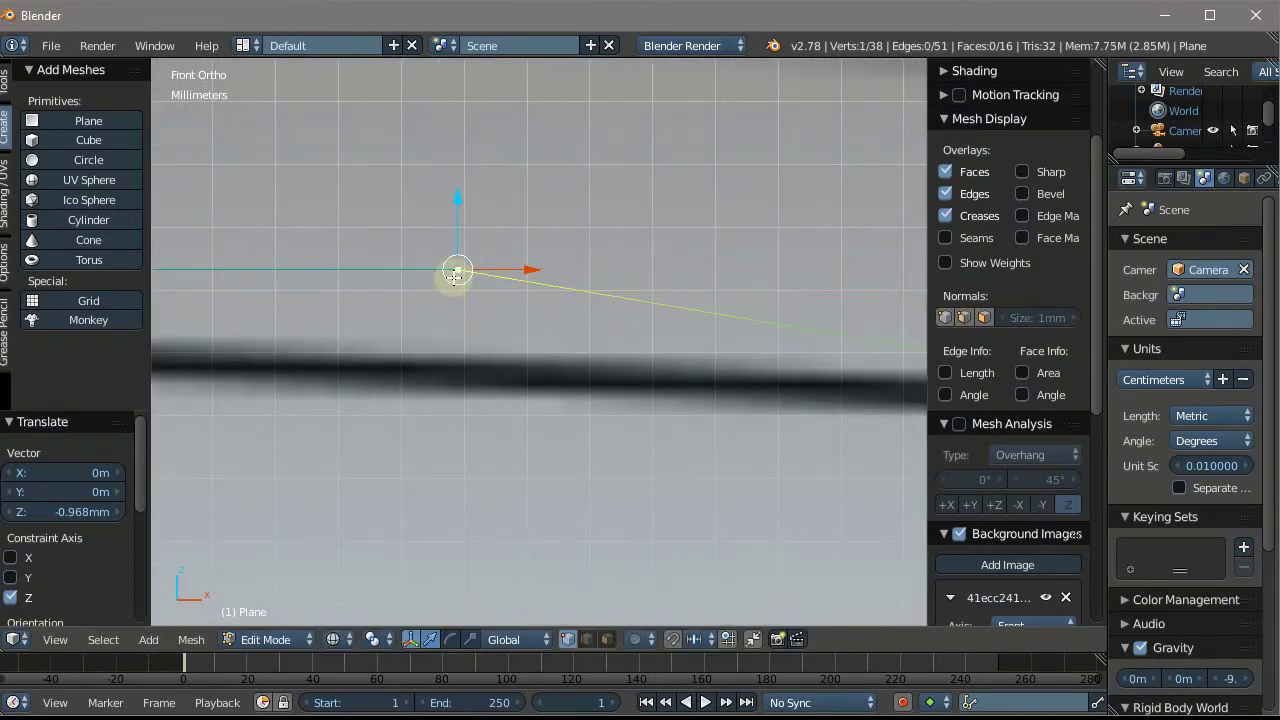
left_click_drag(456, 228, 459, 332)
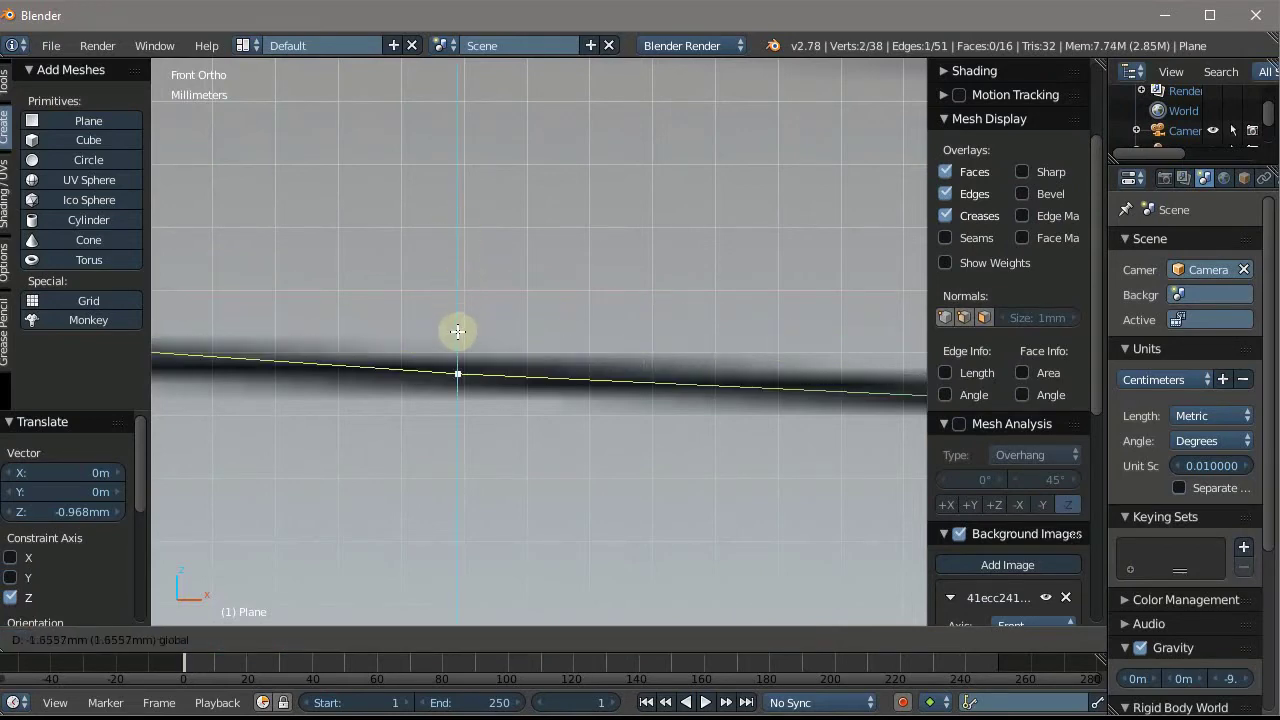
Select the next vertex pair on the knife's top edge and lower it along Z
scroll(634, 171, "down", 3)
scroll(634, 171, "down", 2)
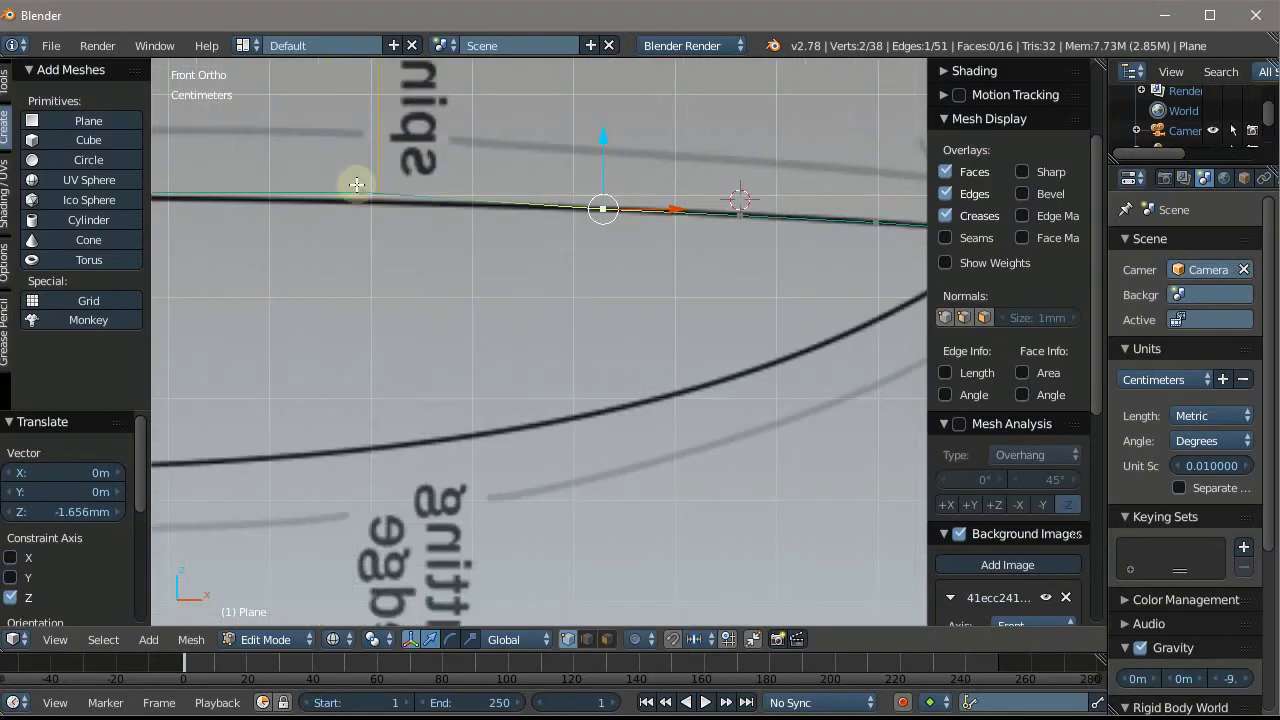
scroll(356, 184, "up", 2)
scroll(400, 251, "up", 2)
right_click(400, 229)
scroll(400, 229, "up", 3)
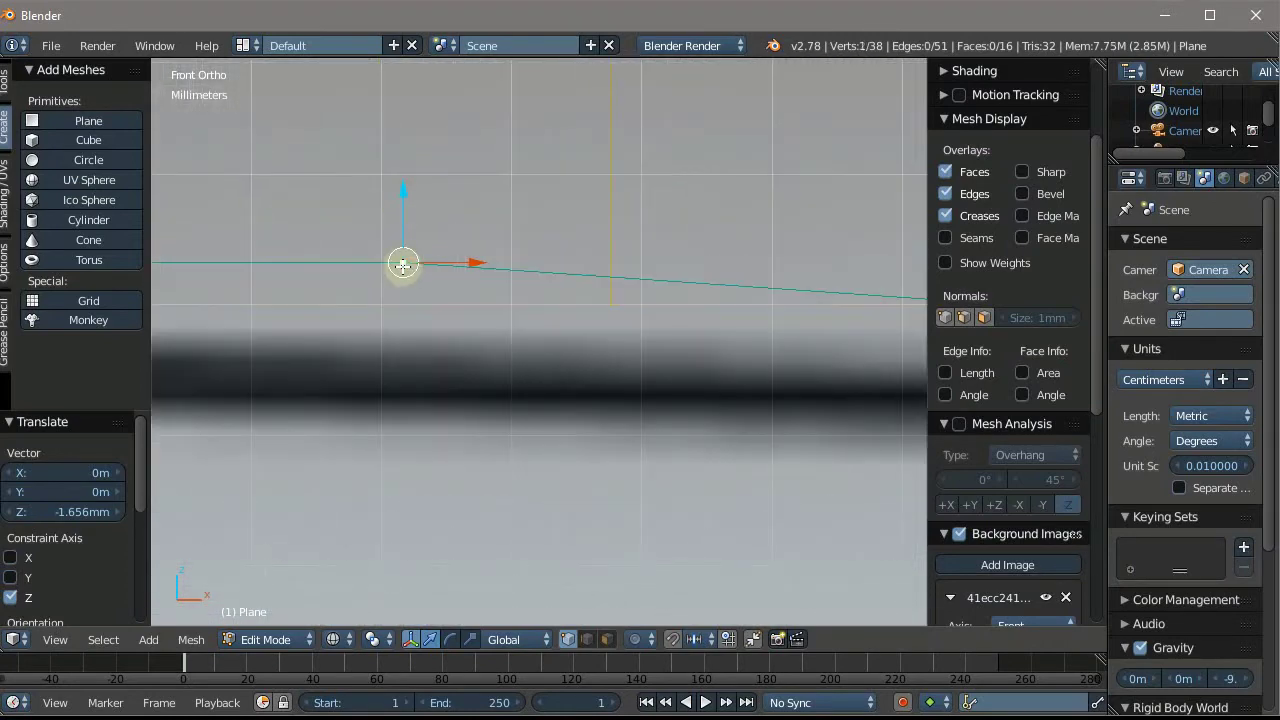
right_click(402, 264, "shift")
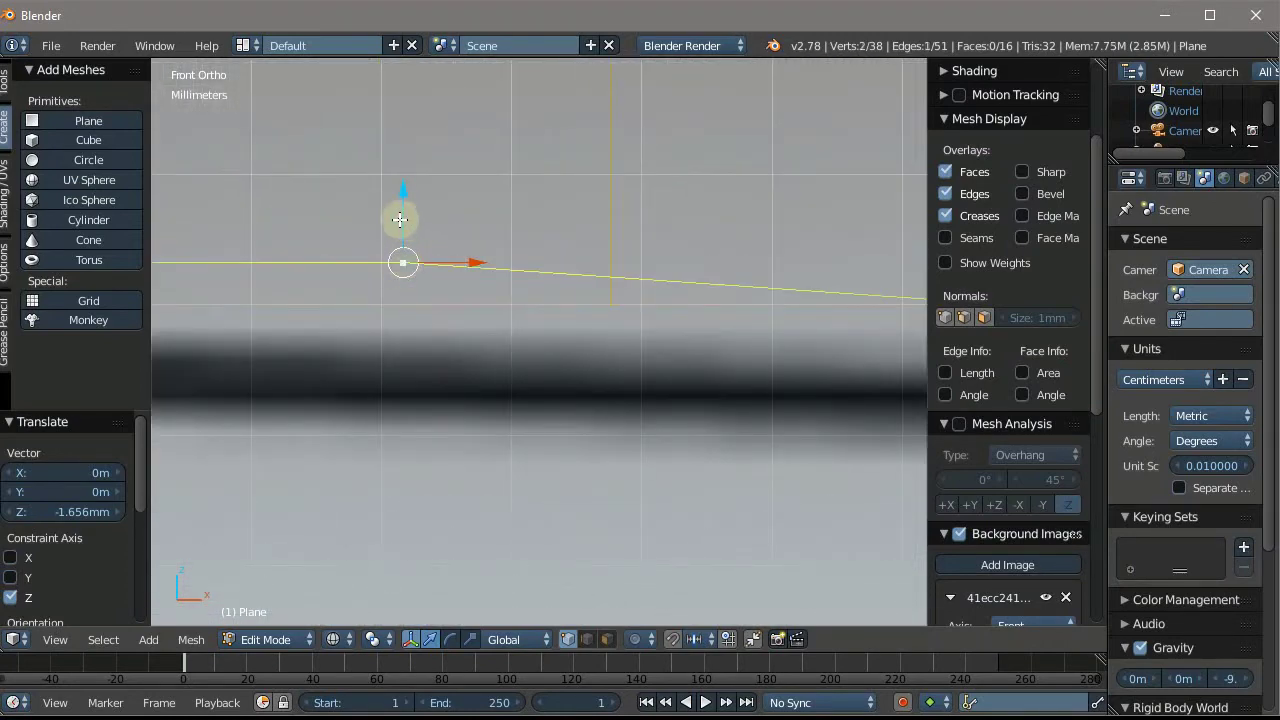
key("g")
key("z")
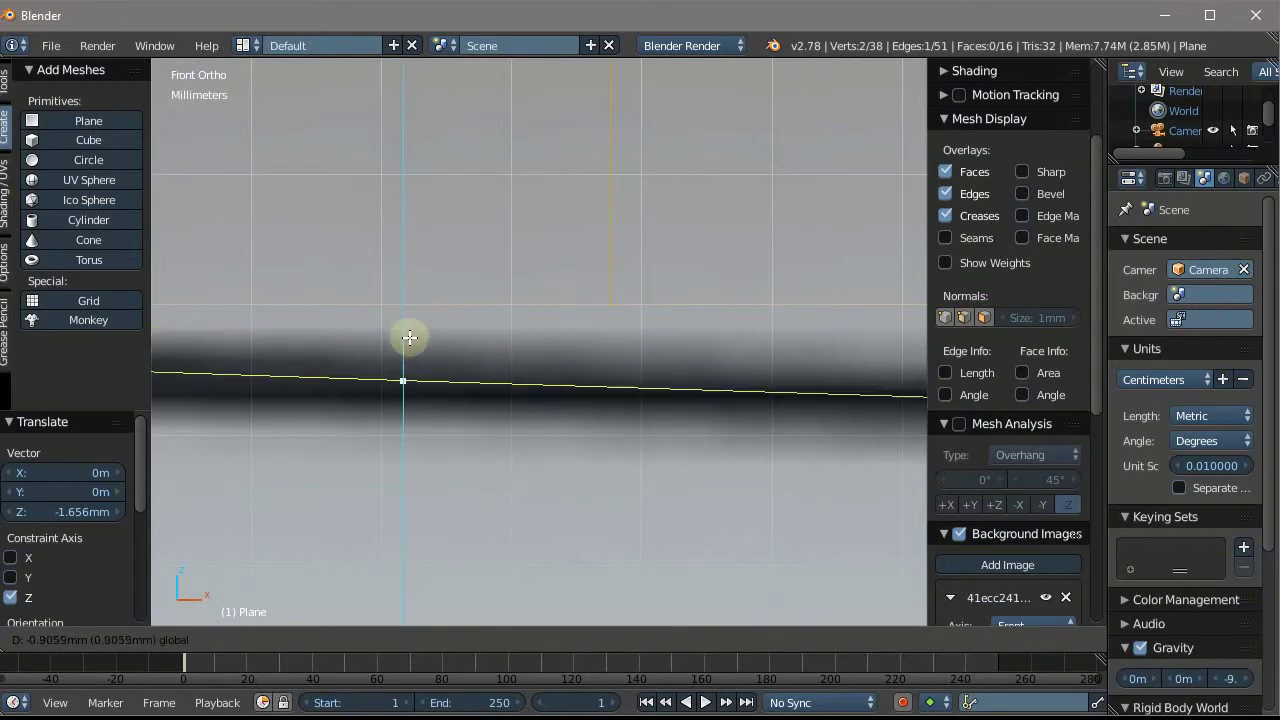
left_click(409, 337)
Lower the following vertex pair along Z to continue the curve toward the bolster
scroll(394, 268, "down", 1)
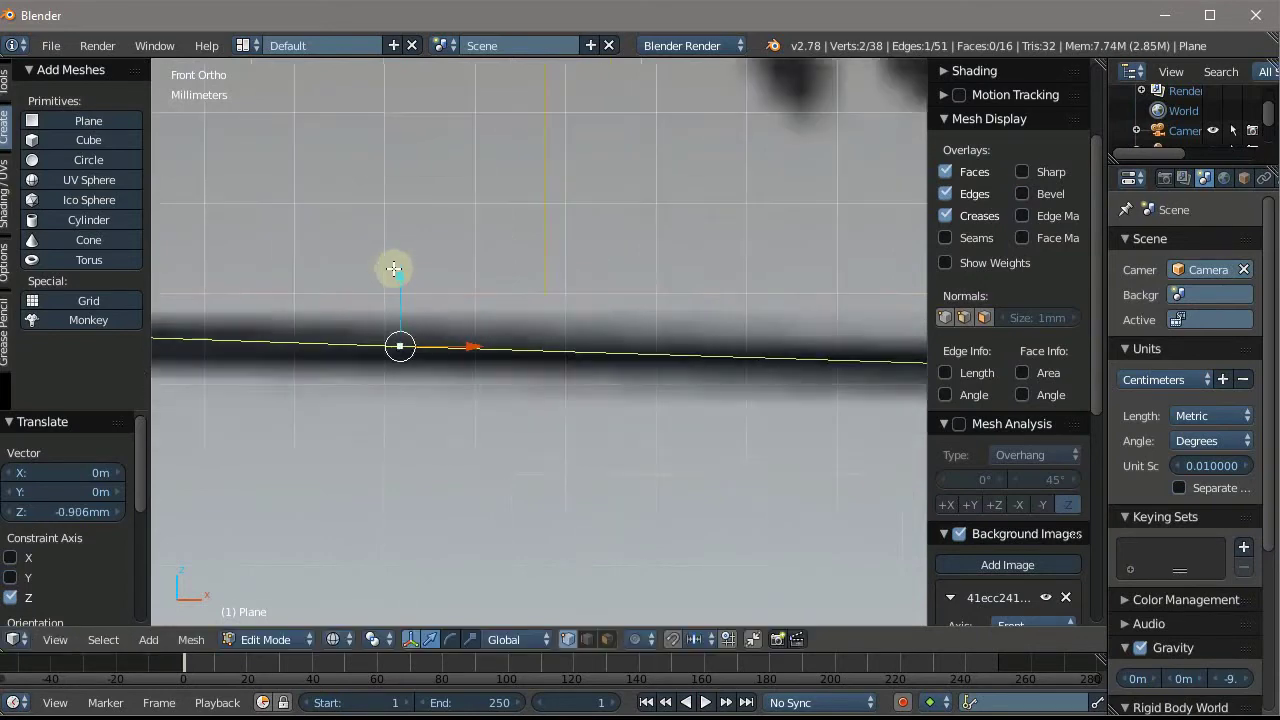
scroll(394, 268, "down", 1)
scroll(594, 223, "down", 2)
scroll(594, 223, "down", 2)
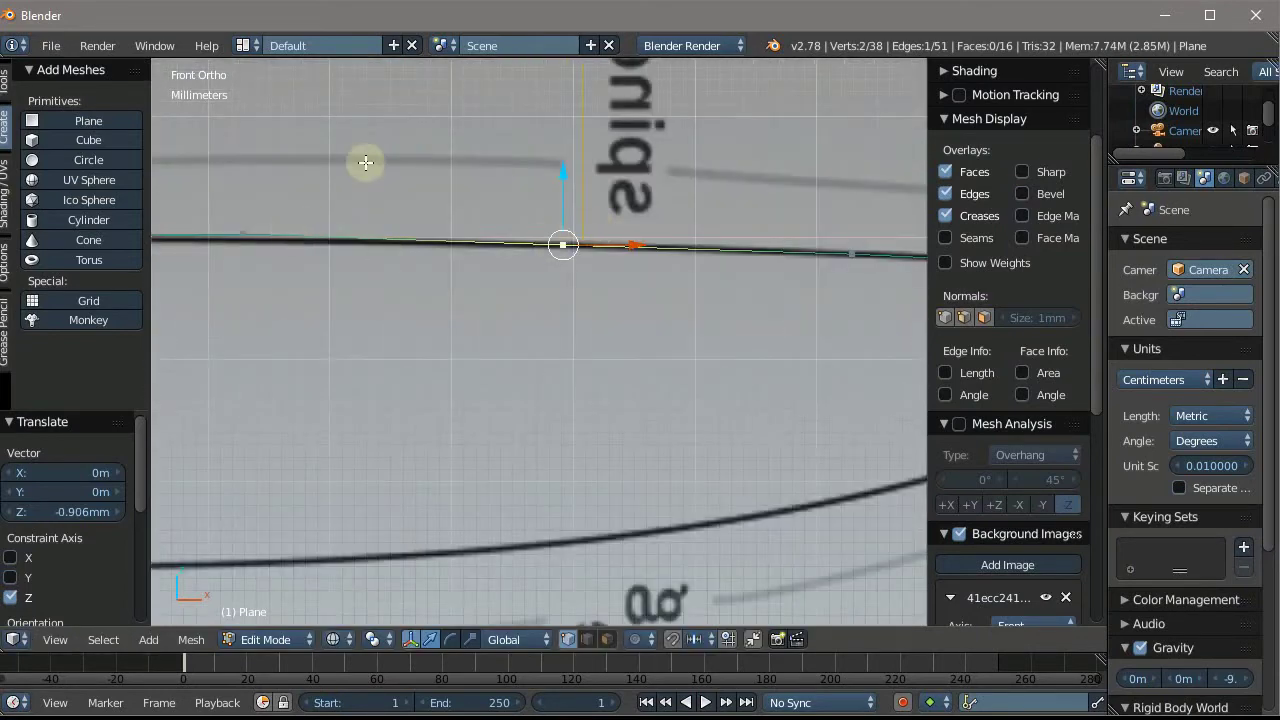
scroll(332, 194, "up", 1)
scroll(374, 174, "up", 1)
scroll(209, 172, "down", 3)
scroll(437, 243, "up", 1)
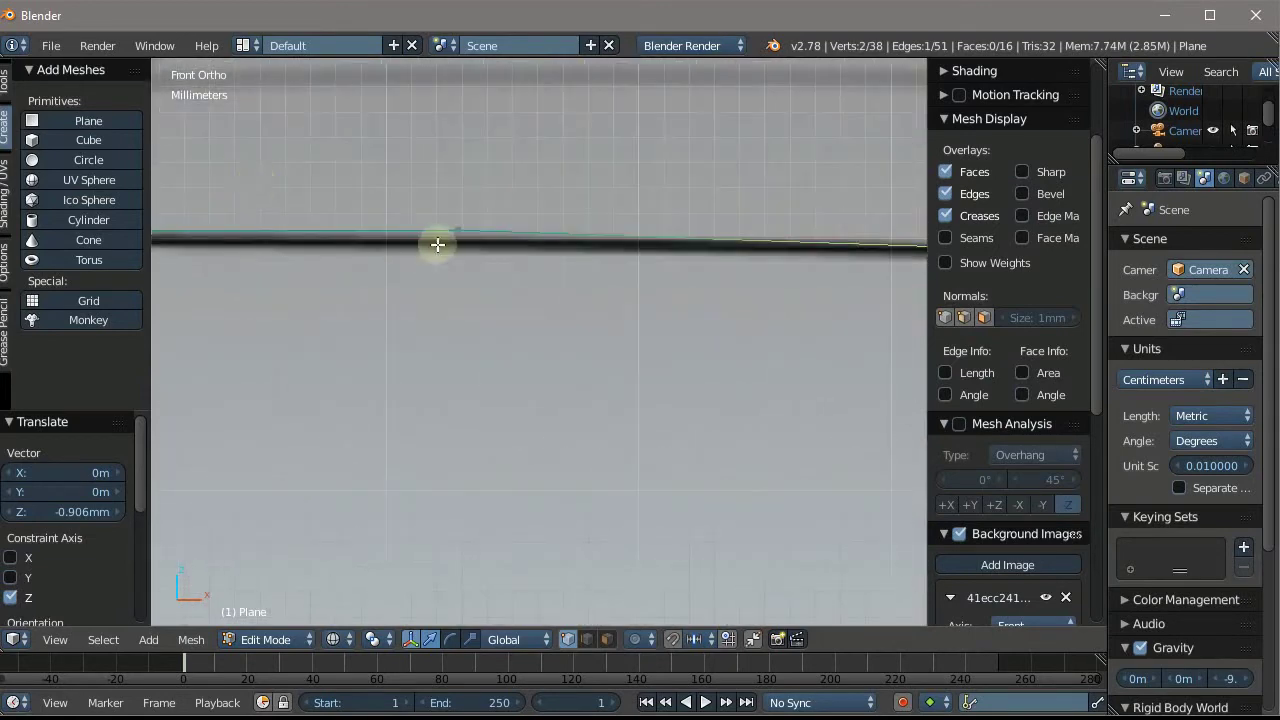
scroll(508, 197, "up", 2)
scroll(403, 231, "up", 2)
scroll(430, 261, "up", 1)
scroll(430, 261, "up", 1)
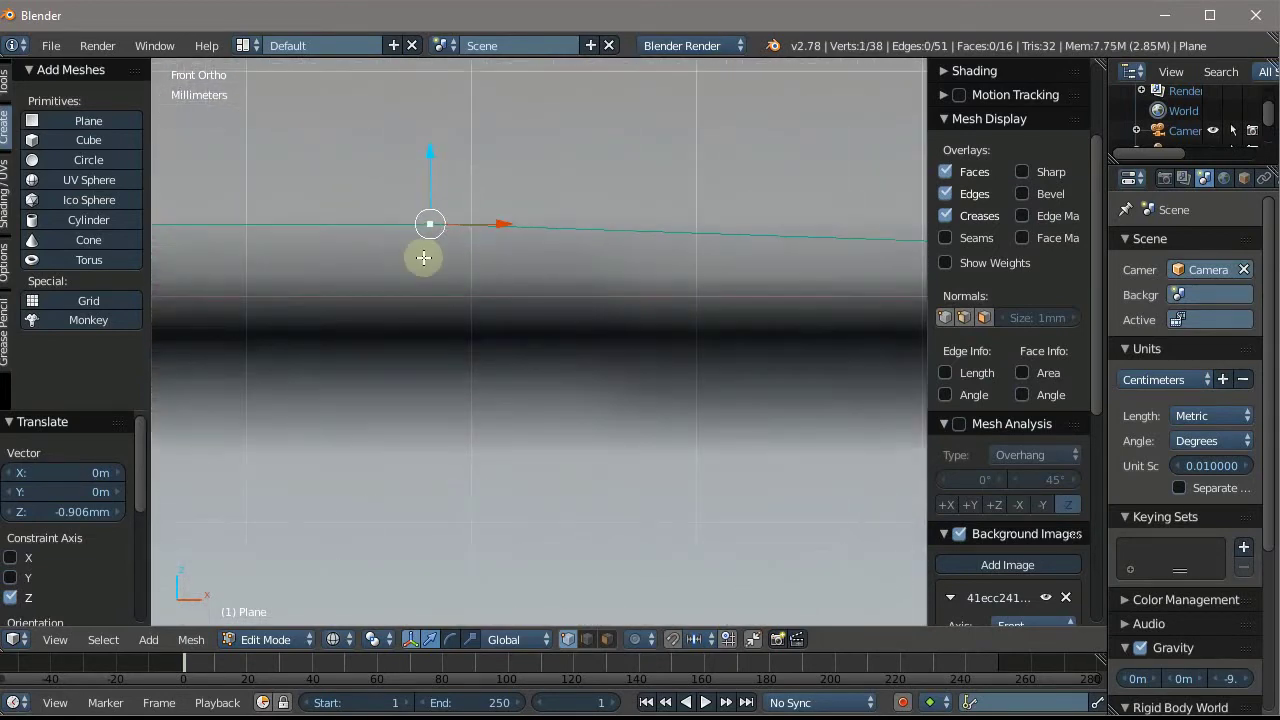
right_click(423, 254, "shift")
key("g")
key("z")
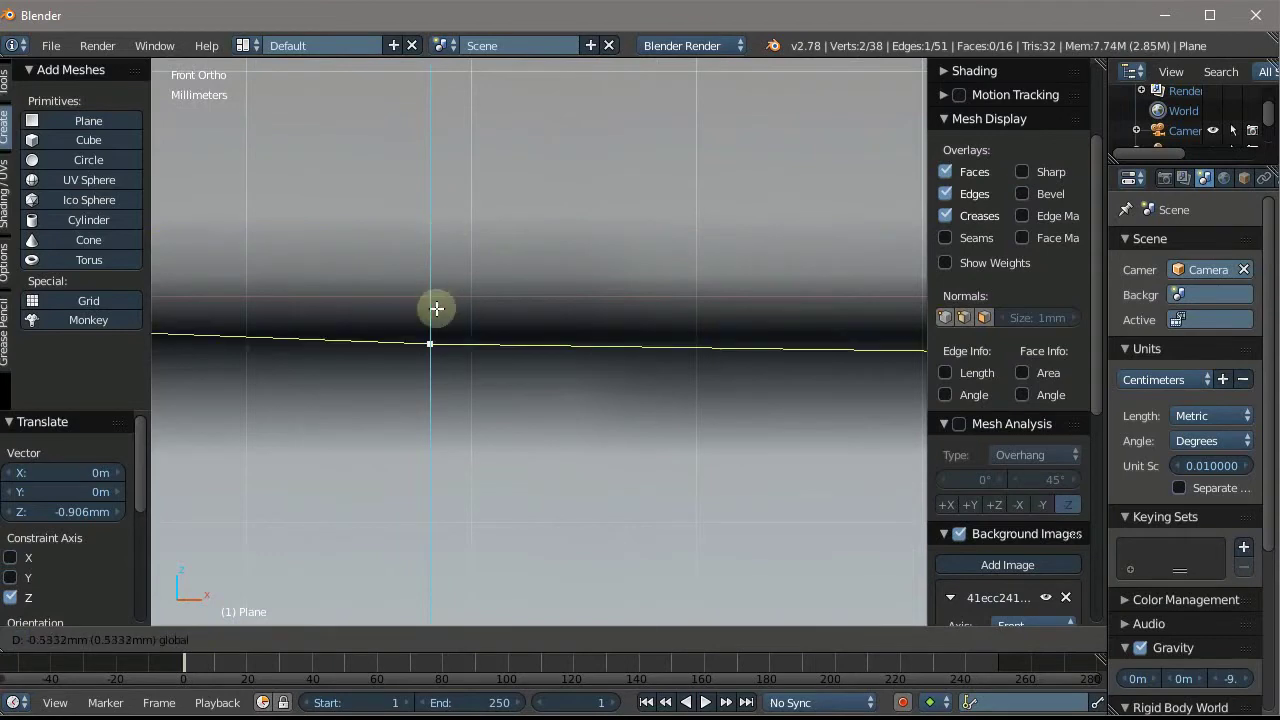
left_click(434, 289)
Lower the single bolster-corner vertex along Z onto the reference line
scroll(535, 140, "down", 4)
scroll(535, 140, "down", 2)
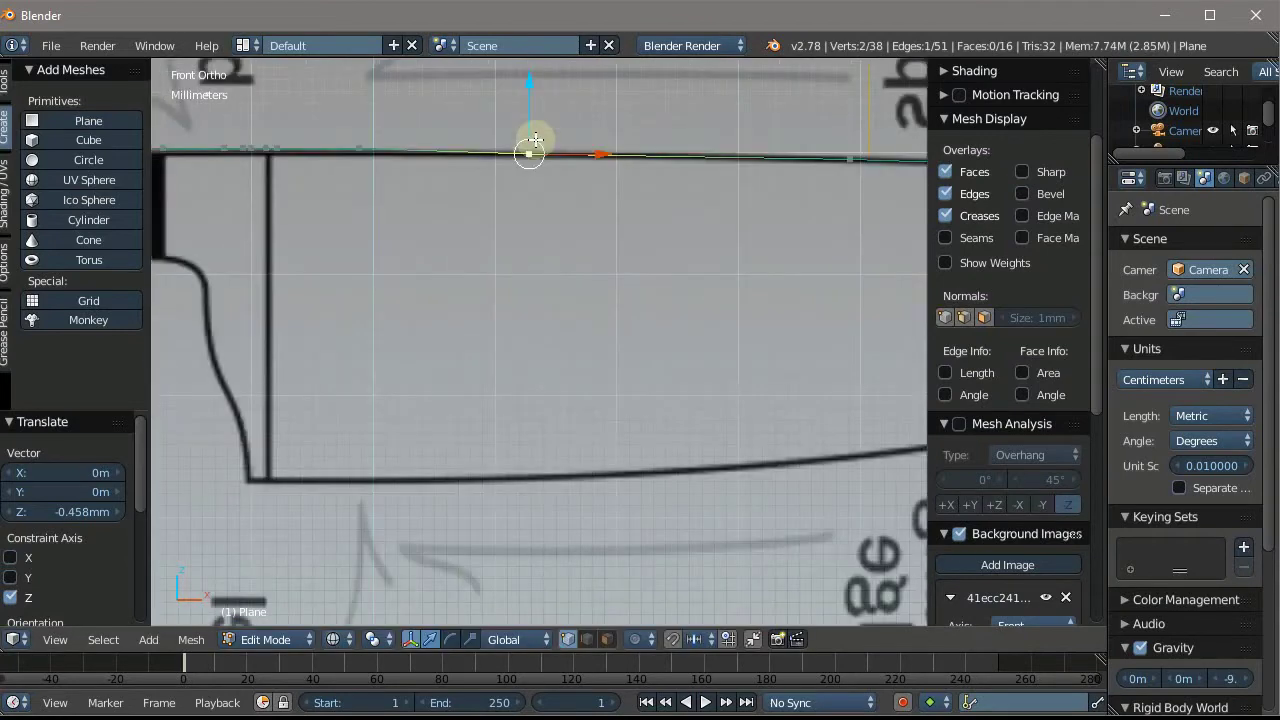
scroll(530, 143, "down", 2)
scroll(643, 129, "up", 2)
scroll(639, 130, "up", 3)
scroll(366, 195, "up", 3)
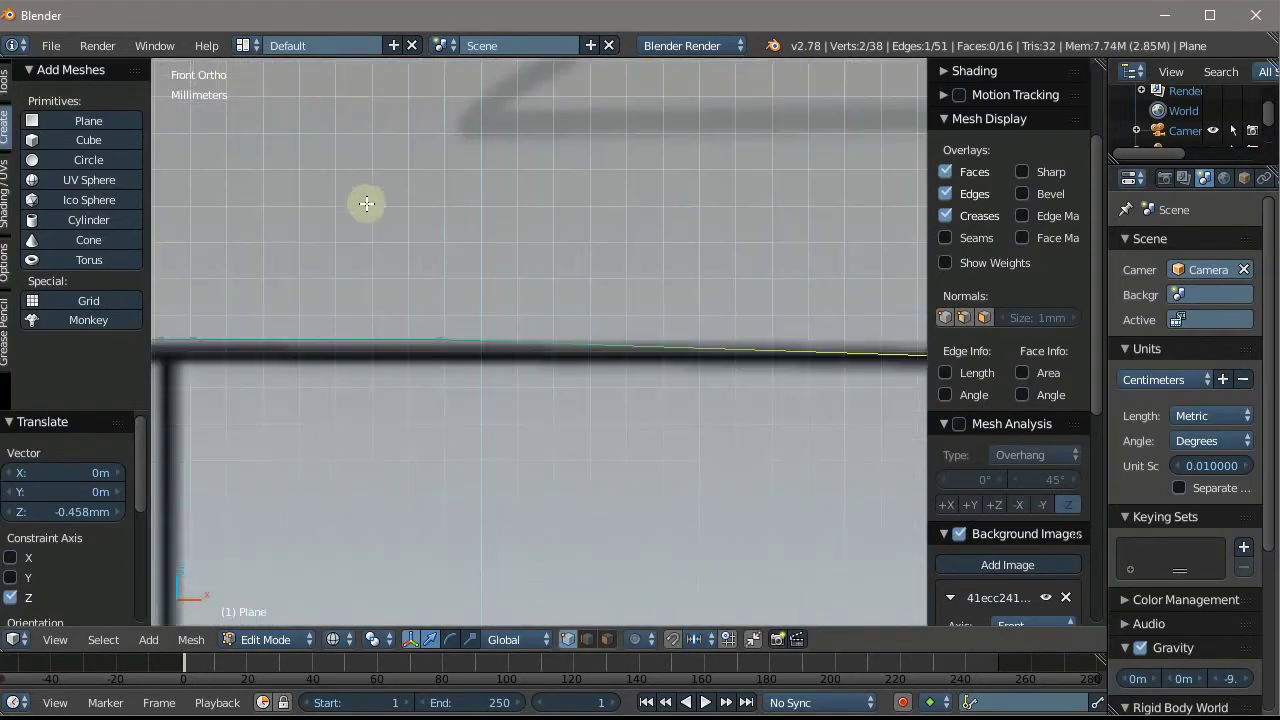
right_click(428, 325)
scroll(429, 315, "up", 2)
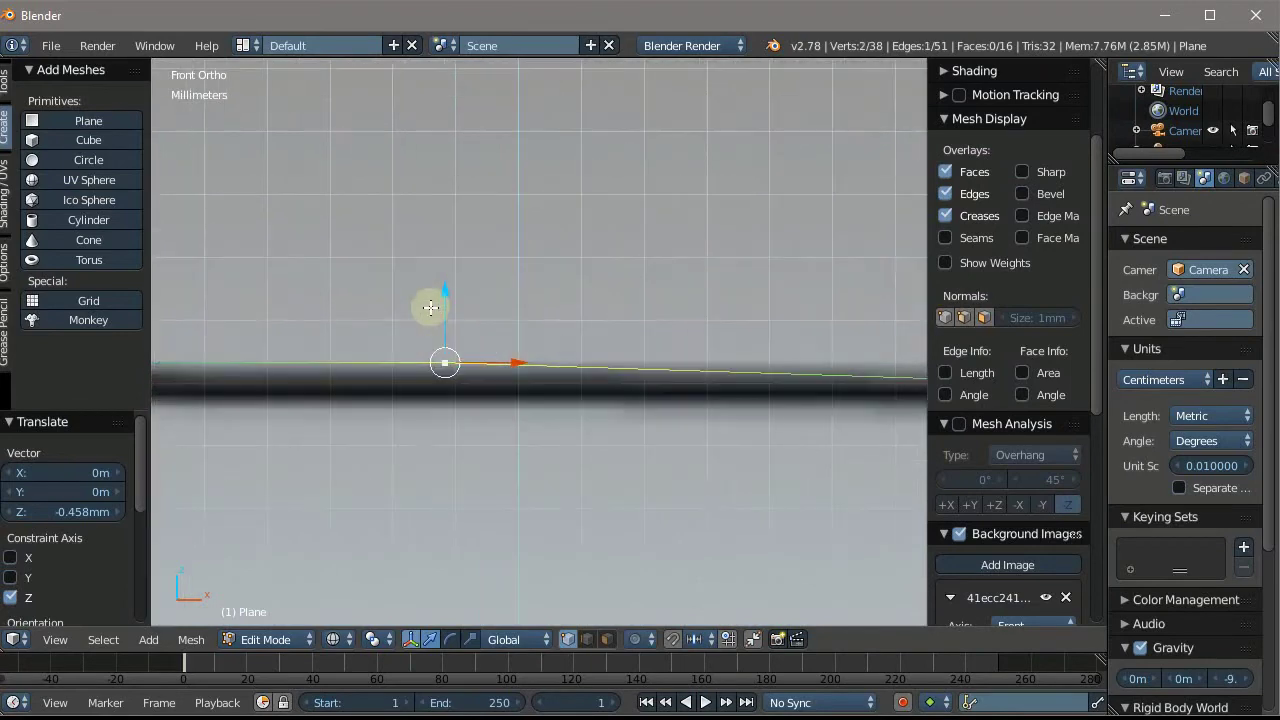
left_click_drag(447, 305, 449, 314)
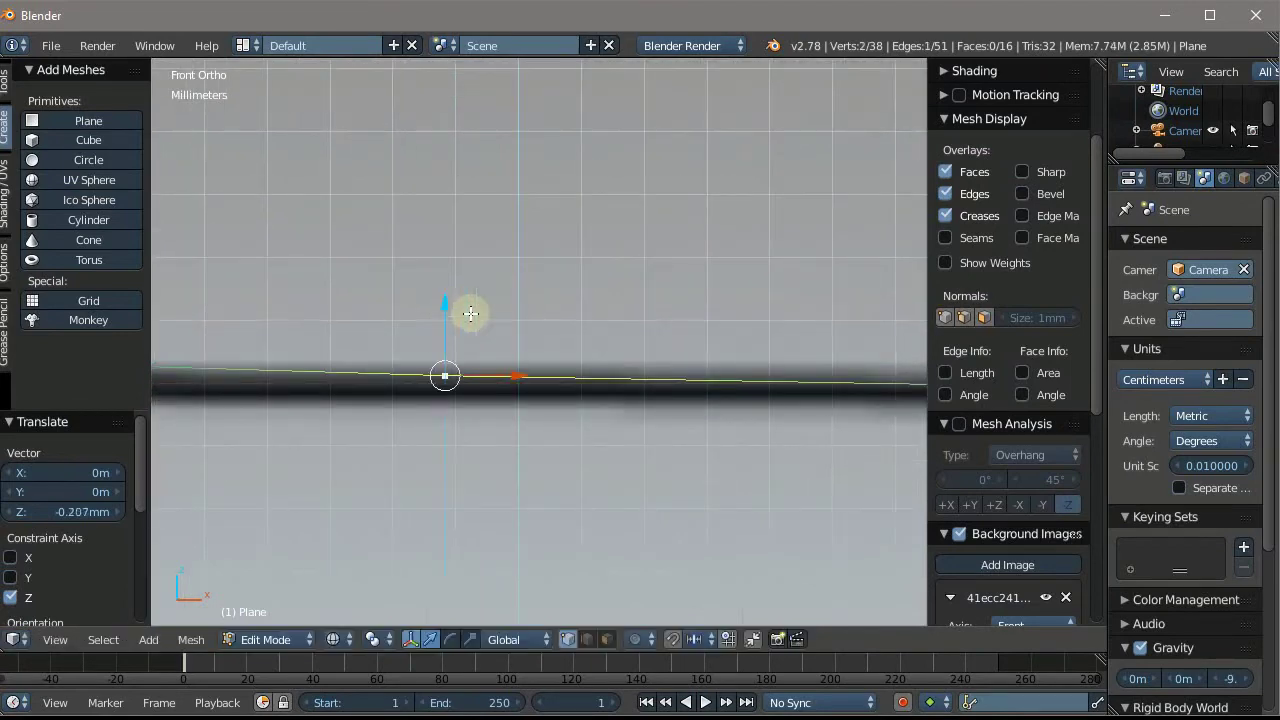
scroll(480, 312, "up", 2)
scroll(366, 311, "up", 2)
scroll(480, 306, "up", 1)
scroll(480, 306, "up", 1)
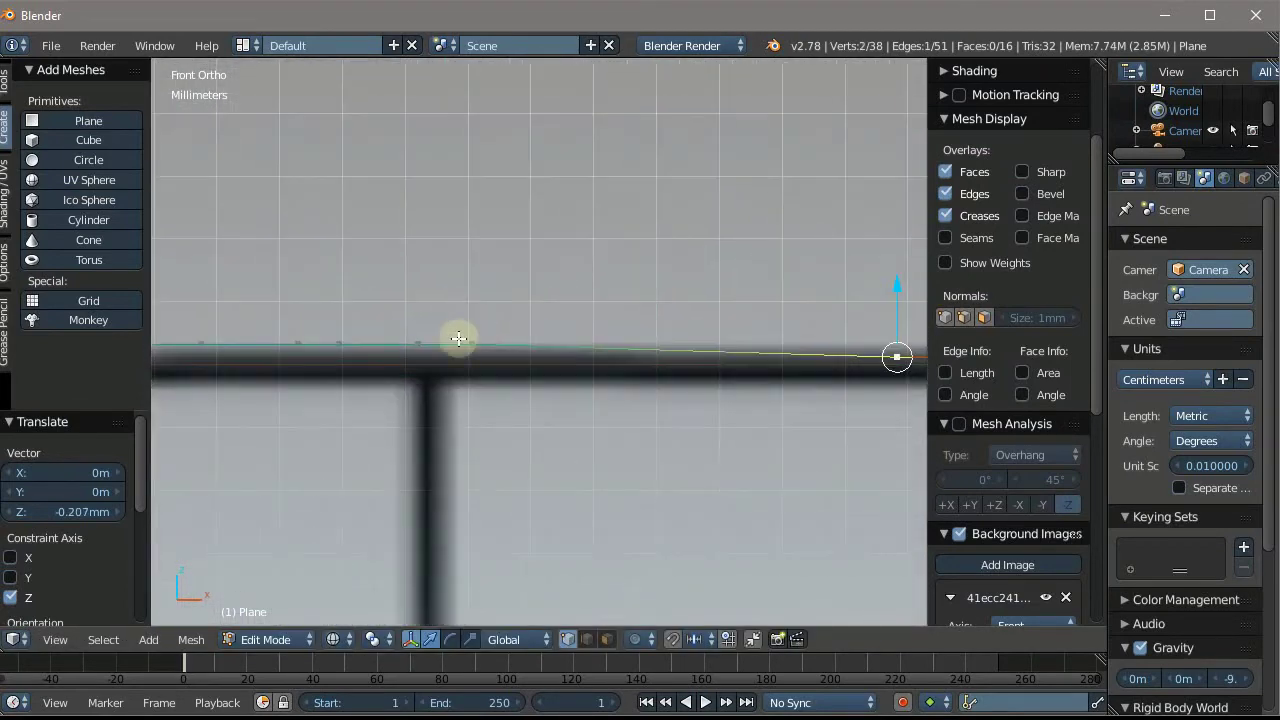
scroll(460, 340, "up", 1)
scroll(486, 323, "down", 2)
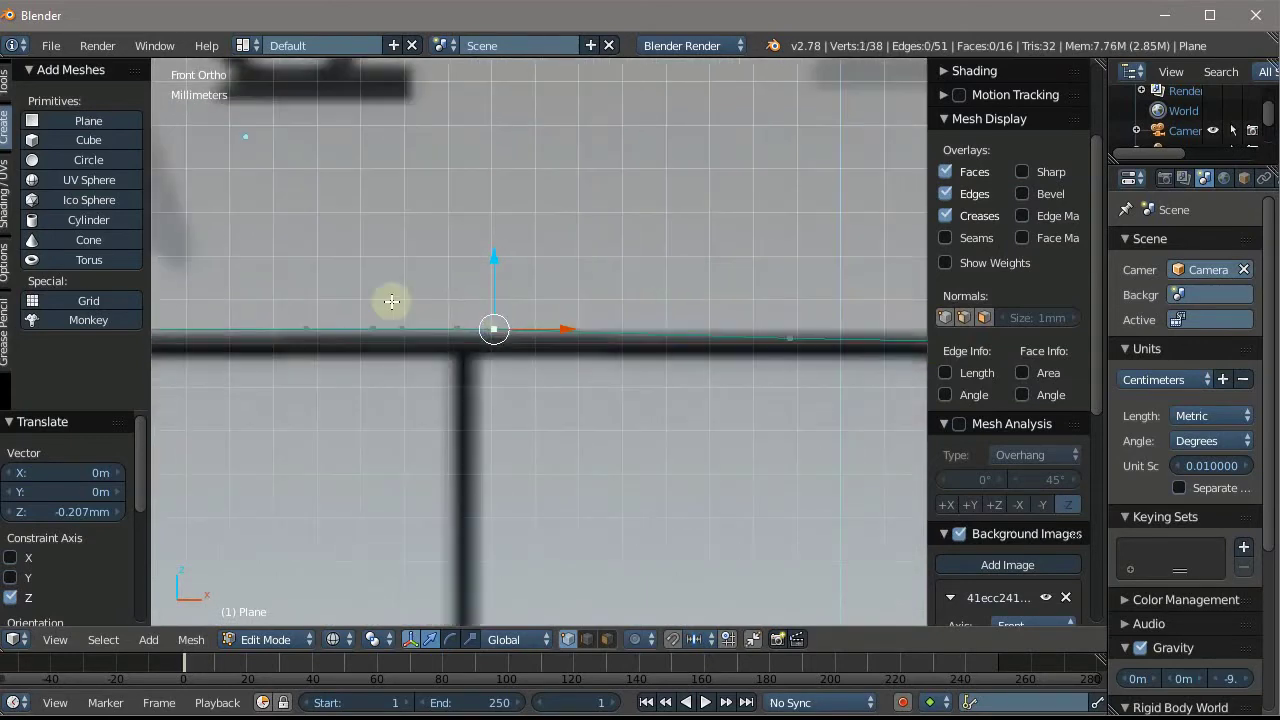
scroll(442, 318, "up", 2)
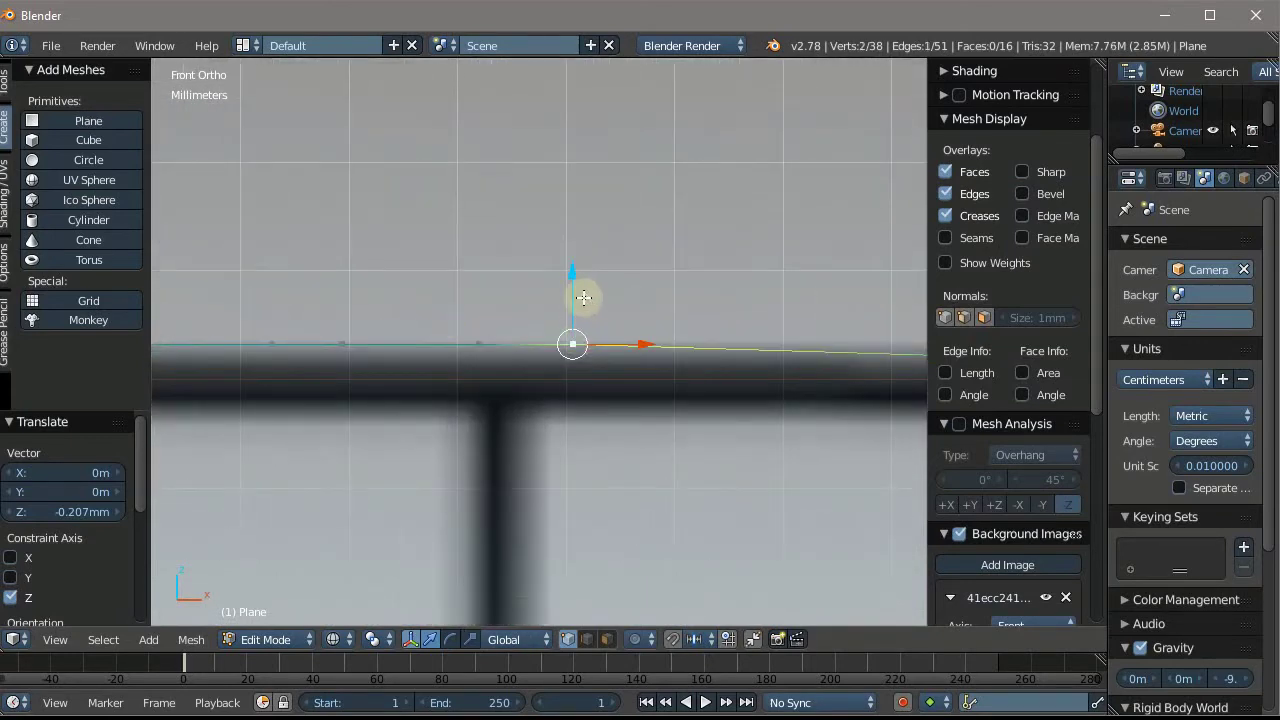
key("g")
key("z")
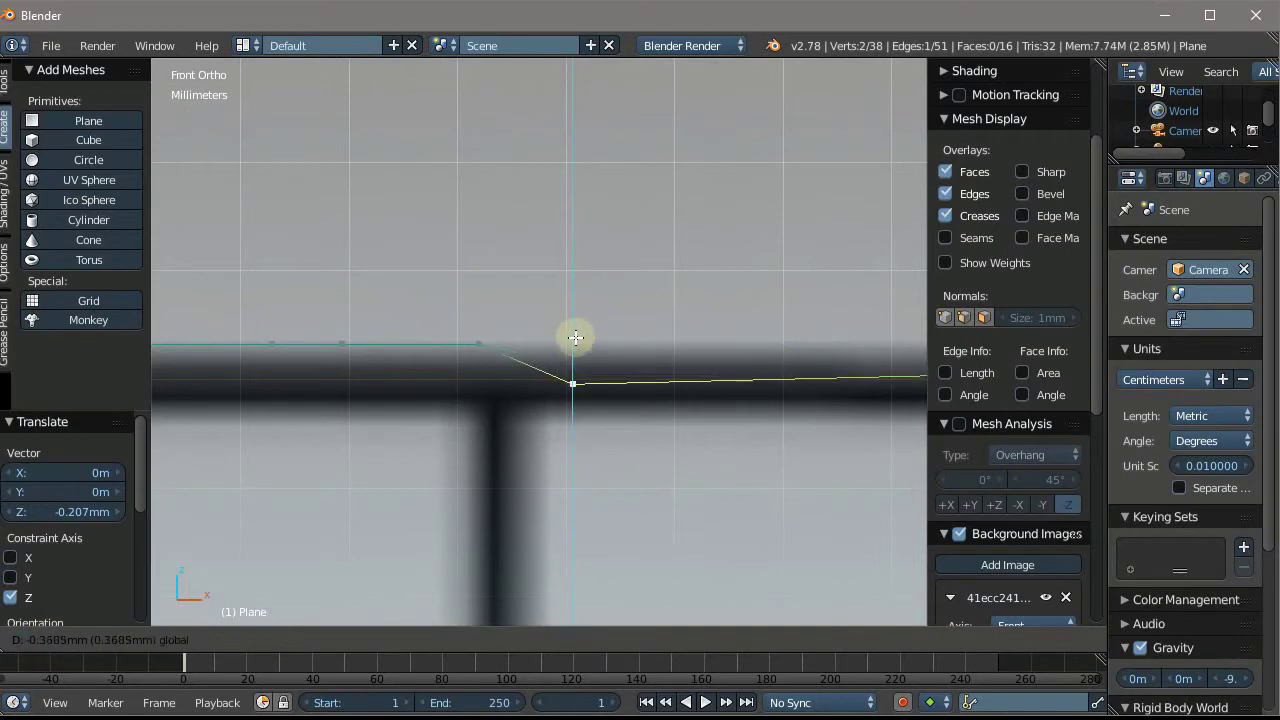
left_click(580, 340)
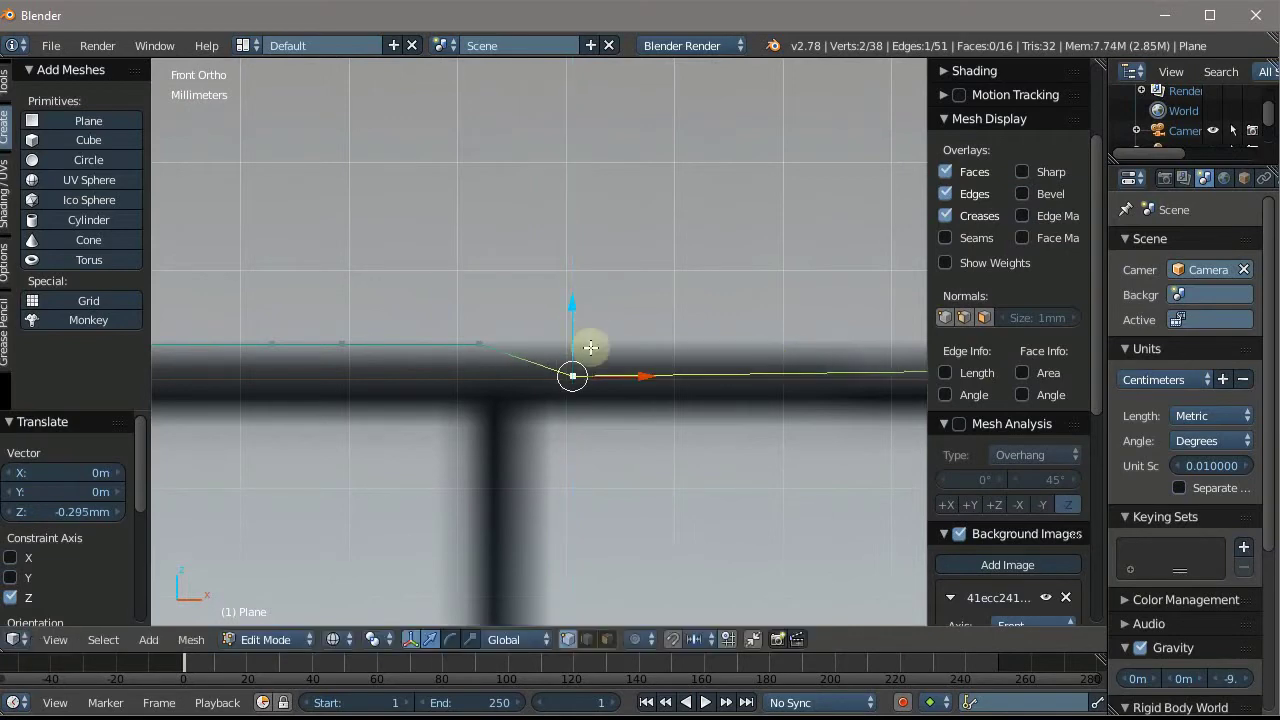
mouse_move(585, 343)
middle_mouse_down()
mouse_move(583, 380)
mouse_move(551, 403)
mouse_move(455, 387)
mouse_move(380, 423)
mouse_move(506, 351)
middle_mouse_up()
scroll(508, 337, "down", 3)
scroll(512, 323, "down", 1)
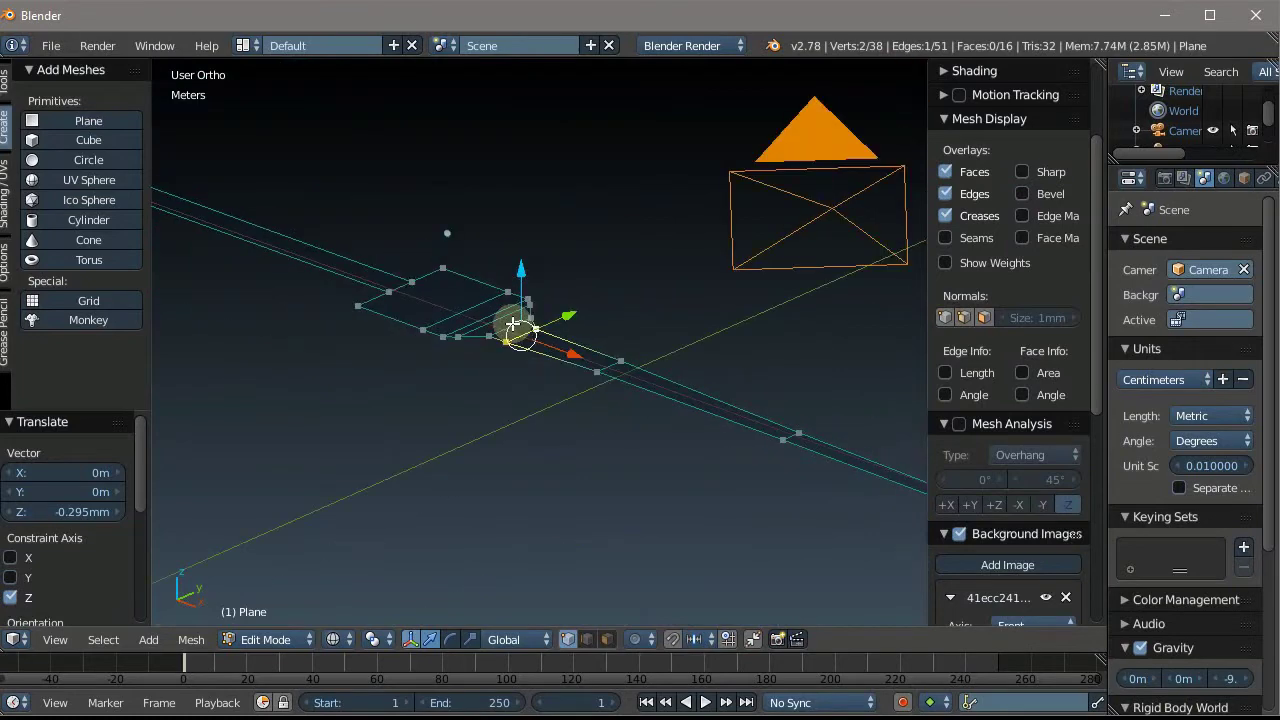
Box-select the handle-side top-edge vertices and scale them to zero to flatten them into a line
key("KP_1")
key("KP_3")
key("KP_4")
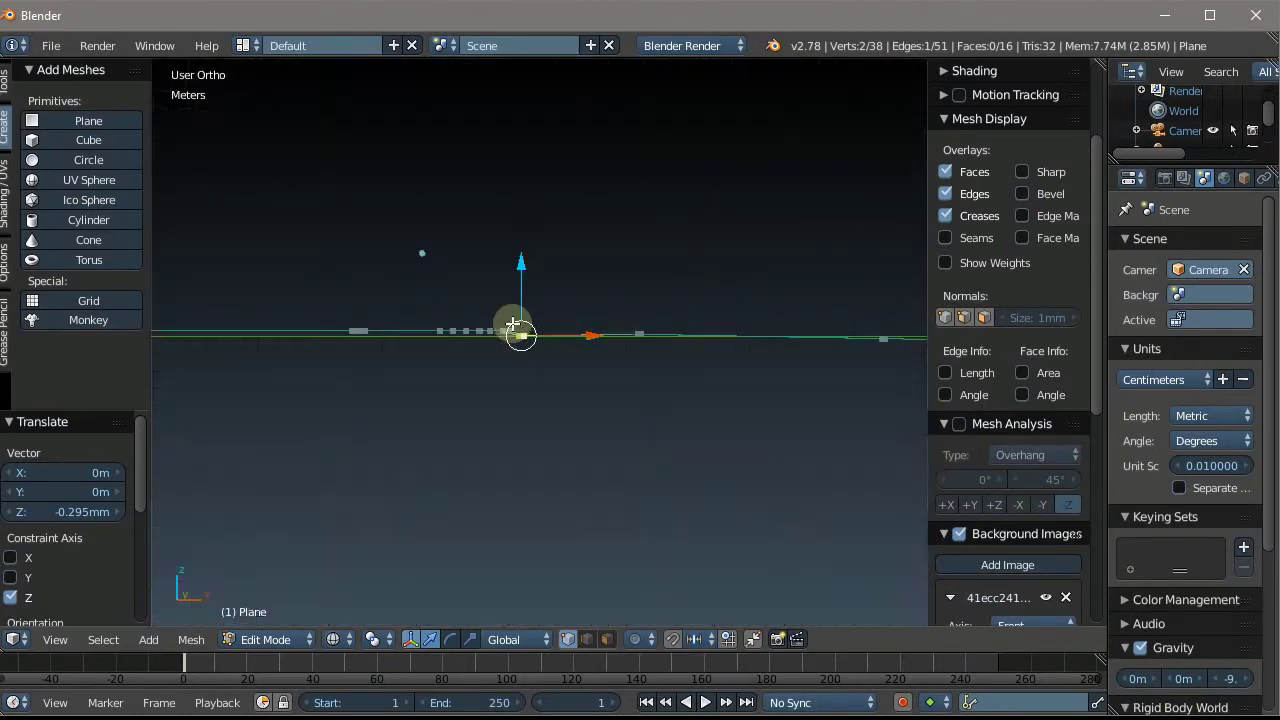
key("KP_1")
scroll(512, 323, "up", 2)
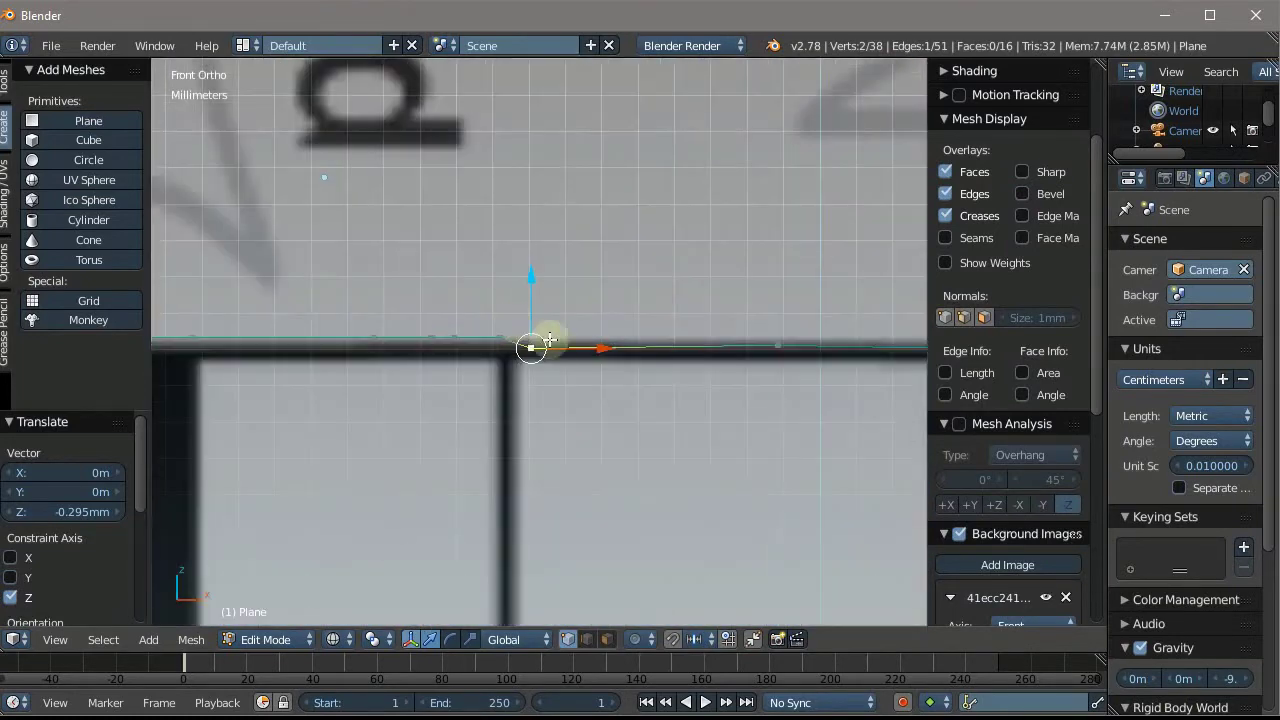
scroll(537, 349, "down", 3)
scroll(543, 329, "down", 5)
scroll(249, 343, "up", 3)
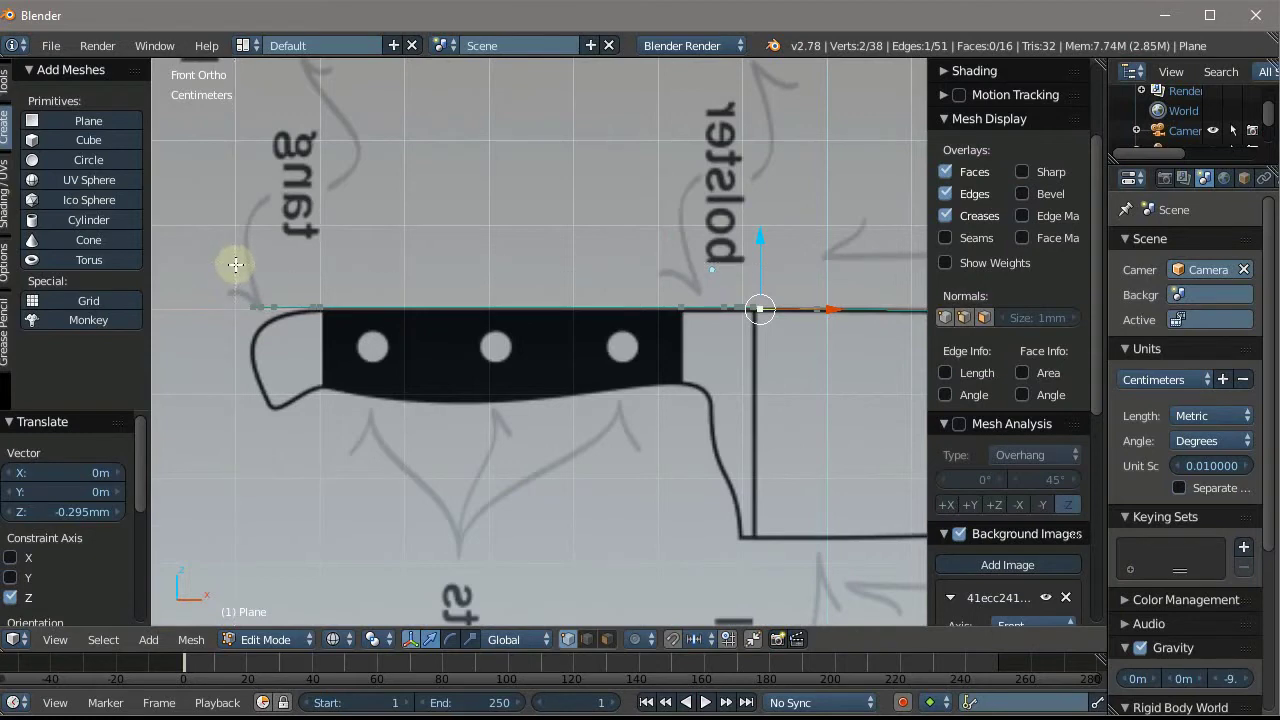
key("b")
left_click_drag(235, 263, 768, 346)
key("s")
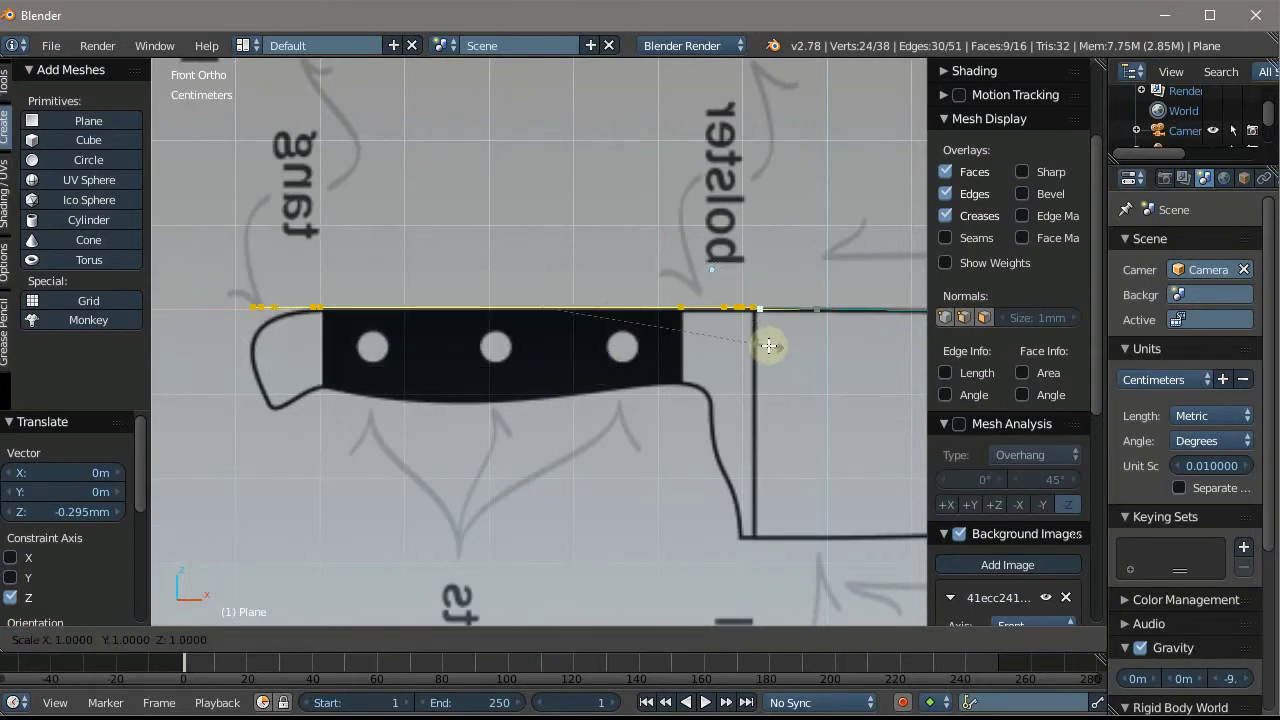
type("0")
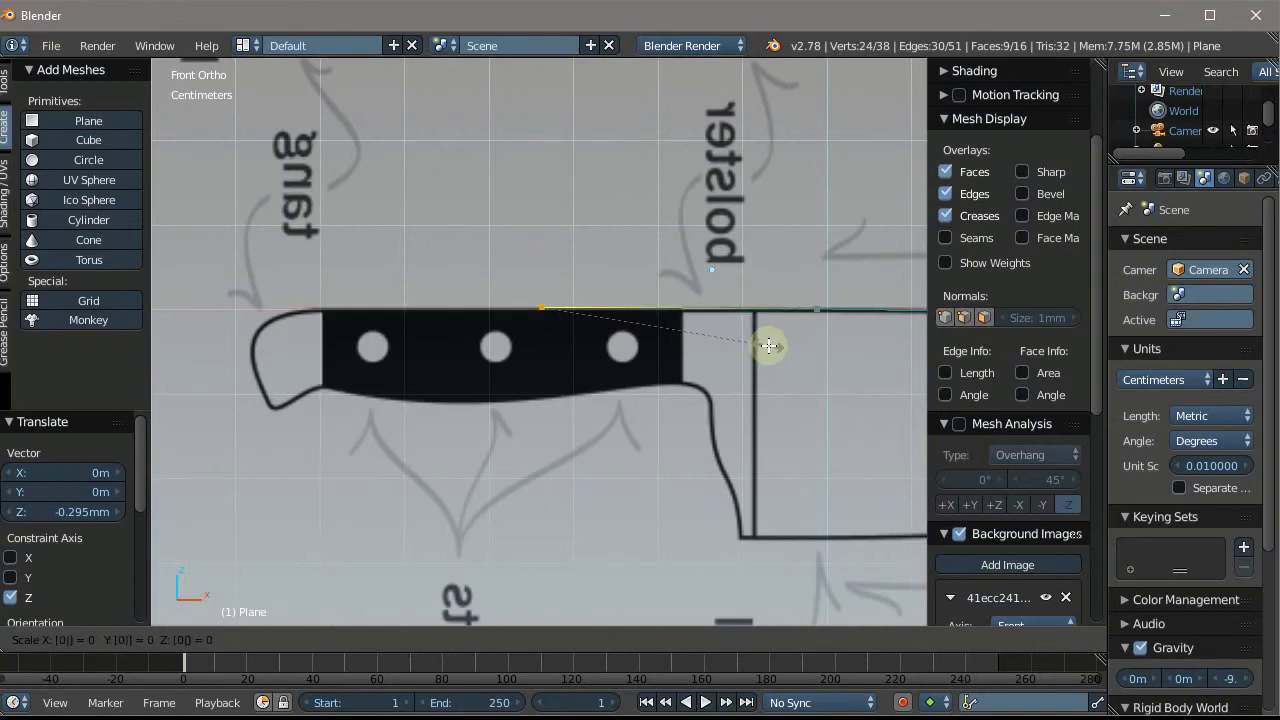
type("z")
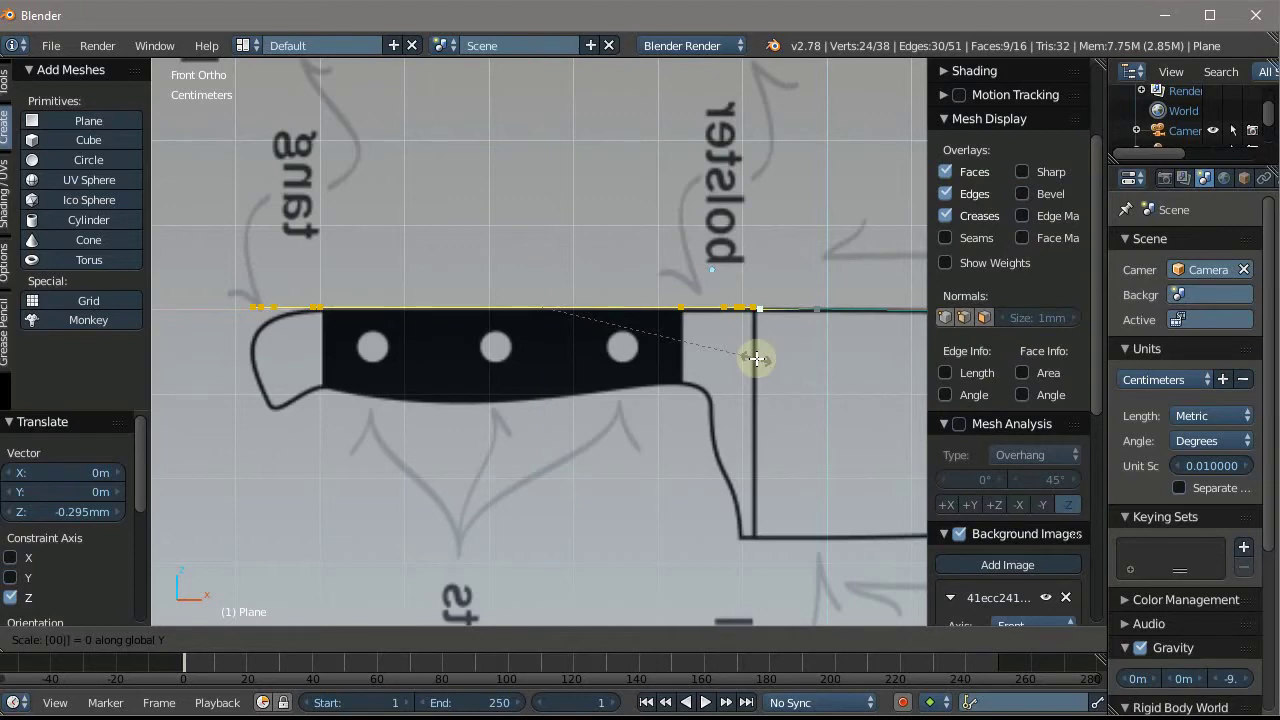
key("Return")
Drop one vertex from the selection and lower the 22-vertex handle section 0.238mm in Z
scroll(700, 330, "up", 3)
scroll(694, 290, "up", 2)
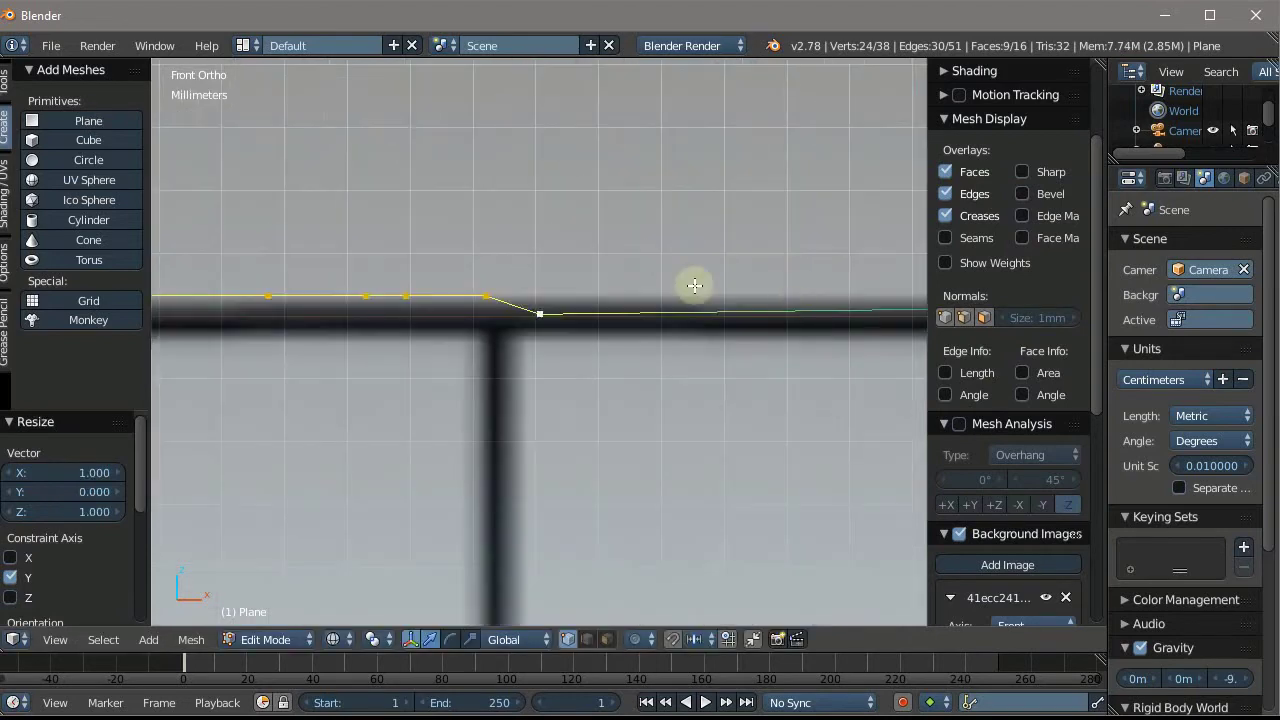
scroll(585, 261, "up", 2)
scroll(494, 249, "down", 2)
scroll(494, 248, "down", 1)
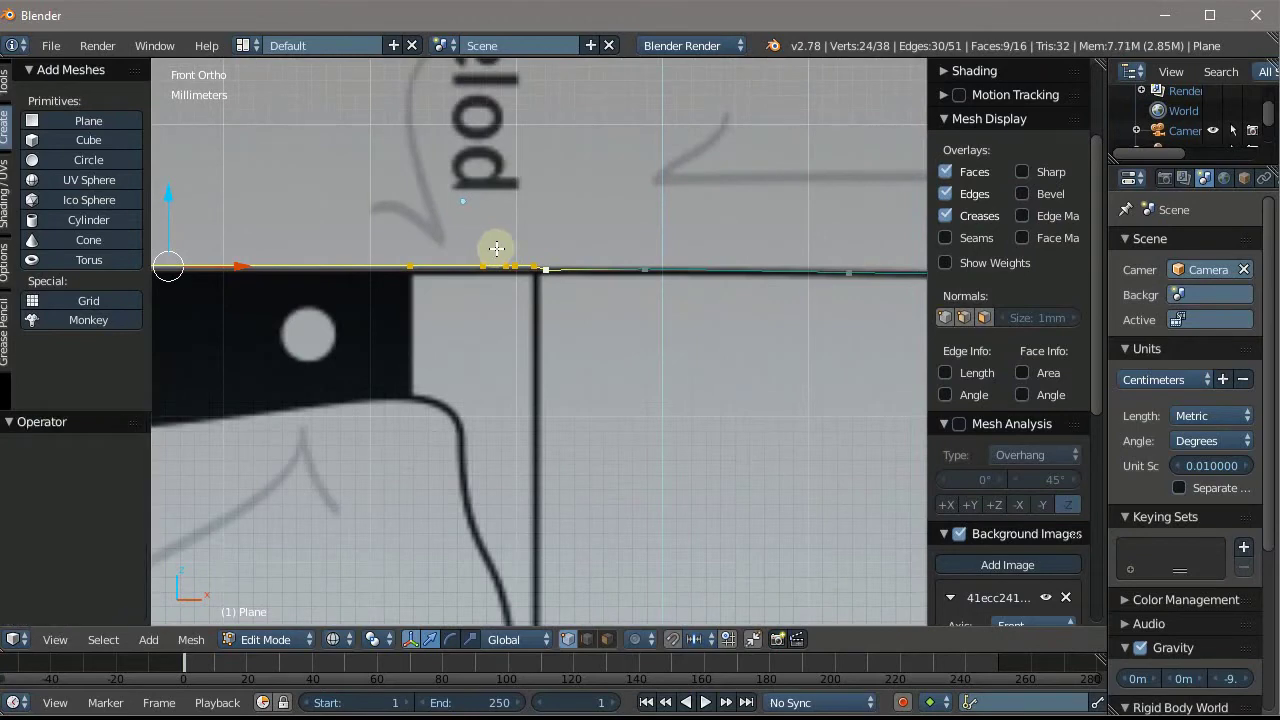
scroll(651, 251, "down", 4)
scroll(368, 246, "up", 2)
middle_click_drag(368, 246, 285, 212)
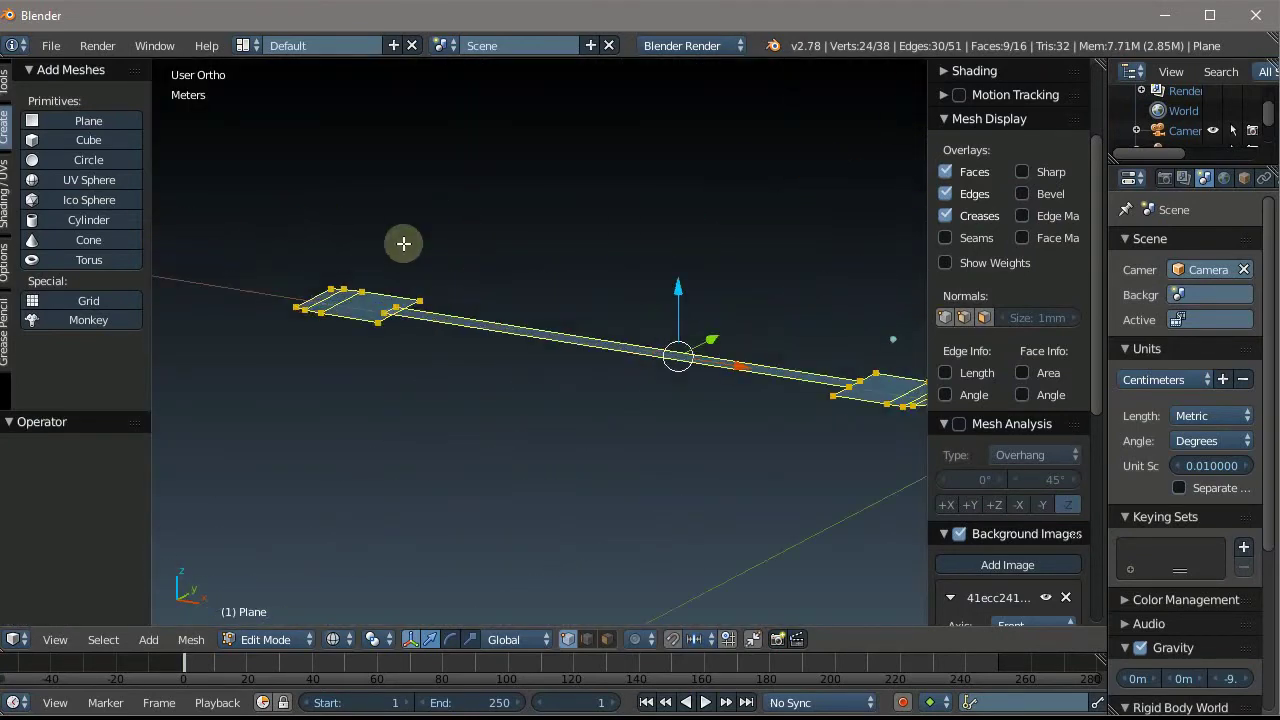
middle_click_drag(403, 243, 471, 257)
key("KP_1")
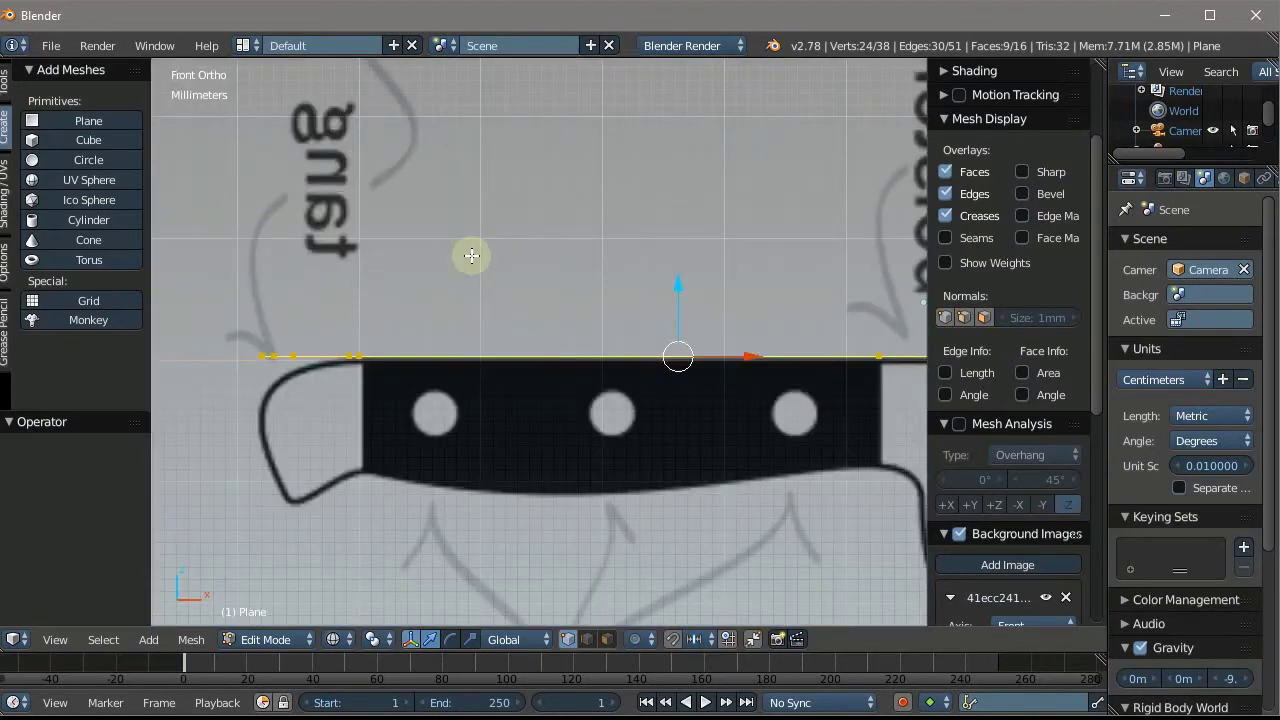
scroll(471, 255, "down", 3)
scroll(400, 277, "up", 4)
scroll(737, 300, "up", 2)
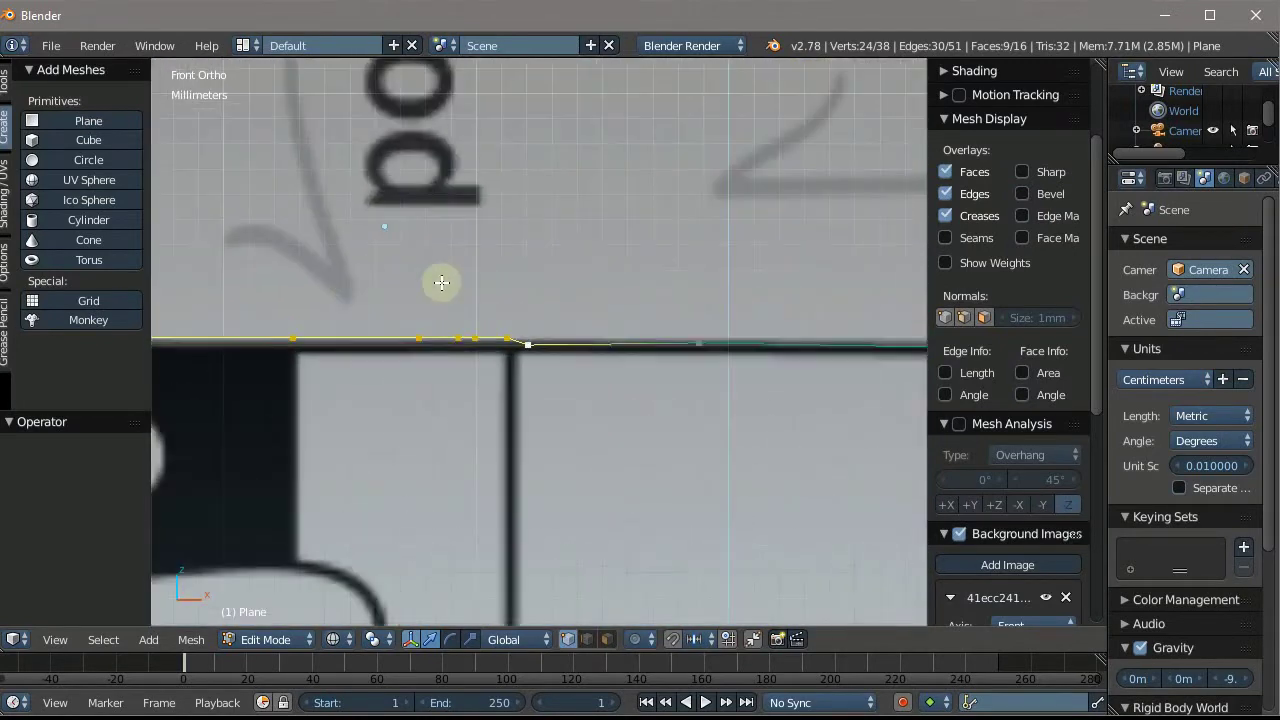
scroll(440, 280, "up", 2)
left_click(520, 426, "shift")
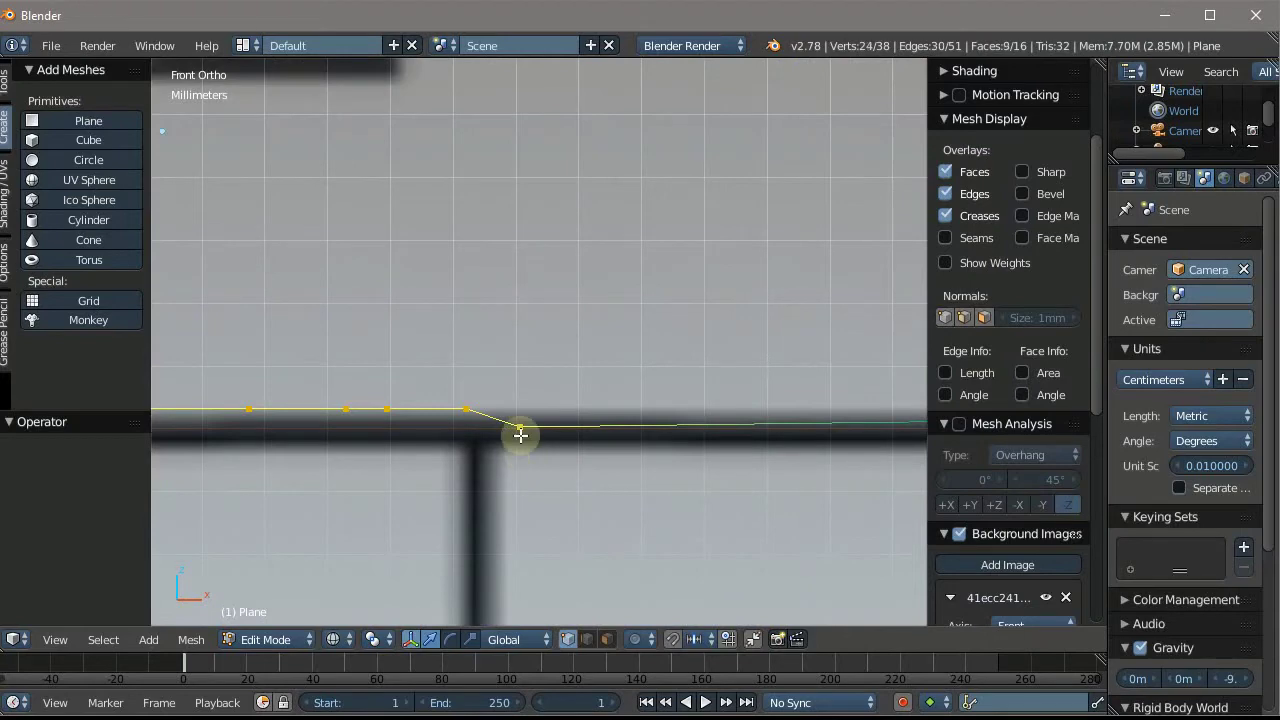
middle_click_drag(543, 314, 540, 360)
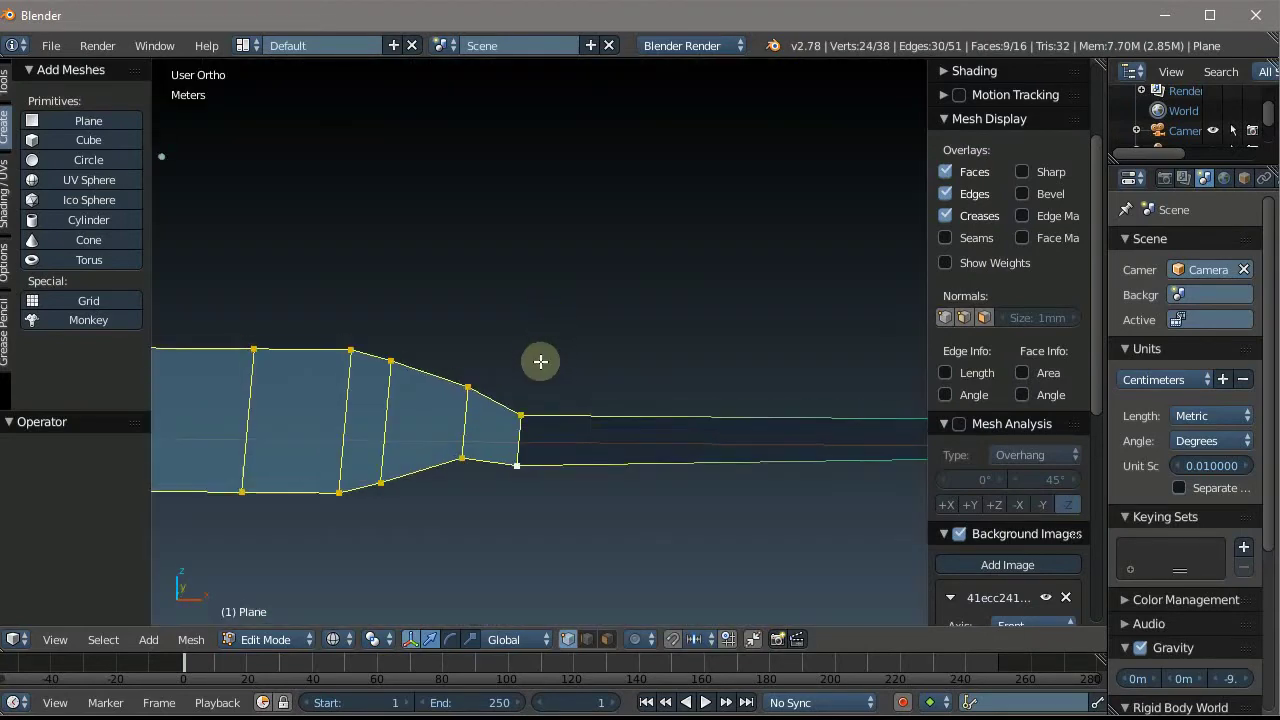
middle_click_drag(517, 309, 500, 314)
key("KP_1")
scroll(499, 314, "down", 3)
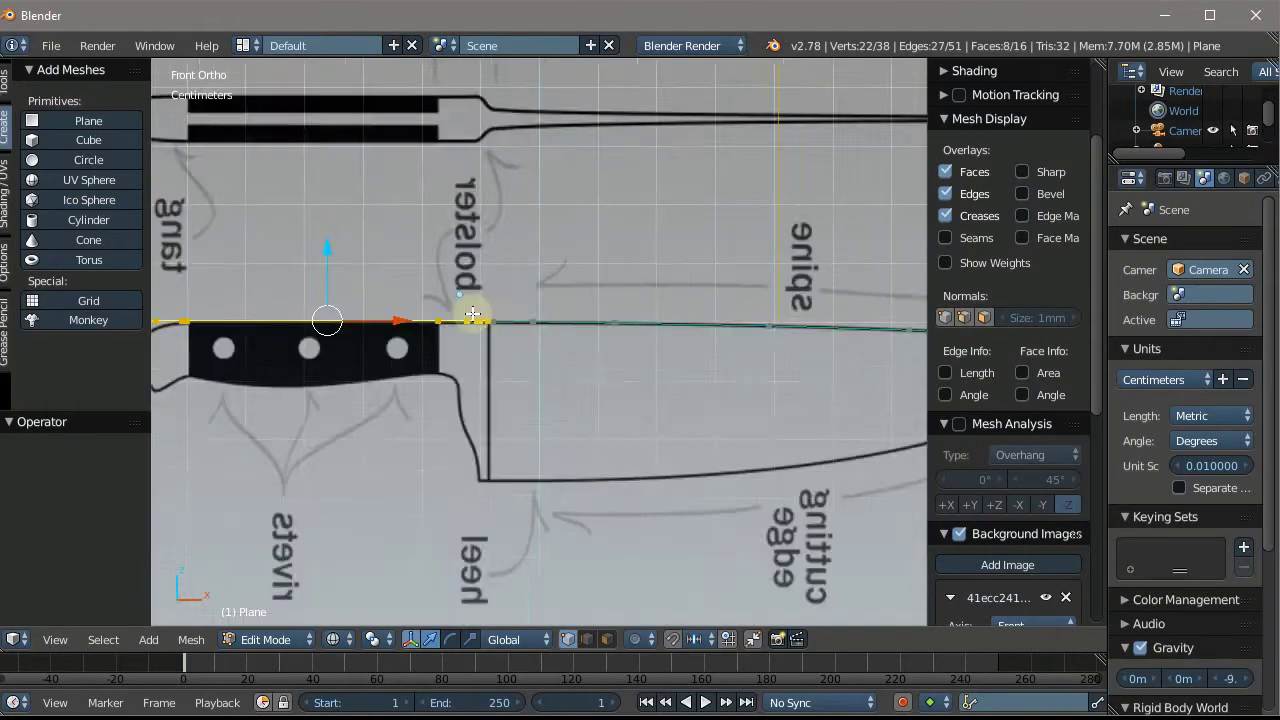
scroll(286, 297, "up", 3)
scroll(560, 334, "up", 1)
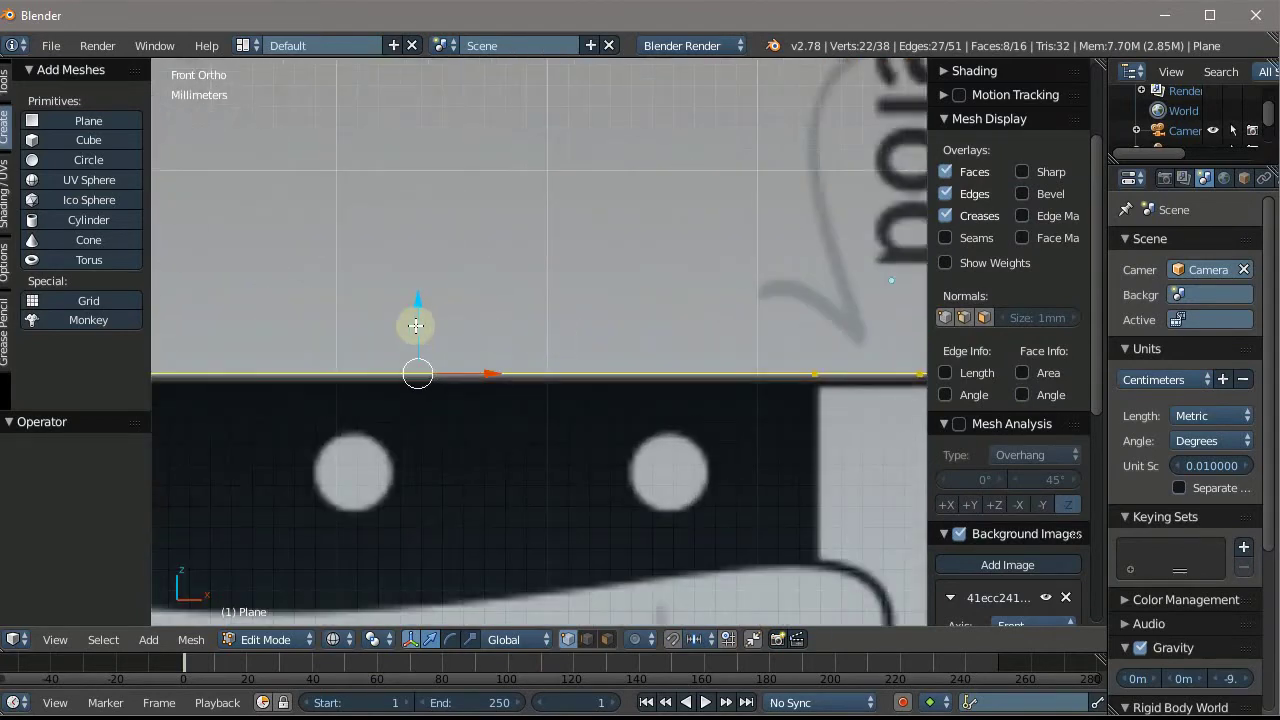
left_click_drag(416, 325, 425, 330)
scroll(425, 330, "down", 3)
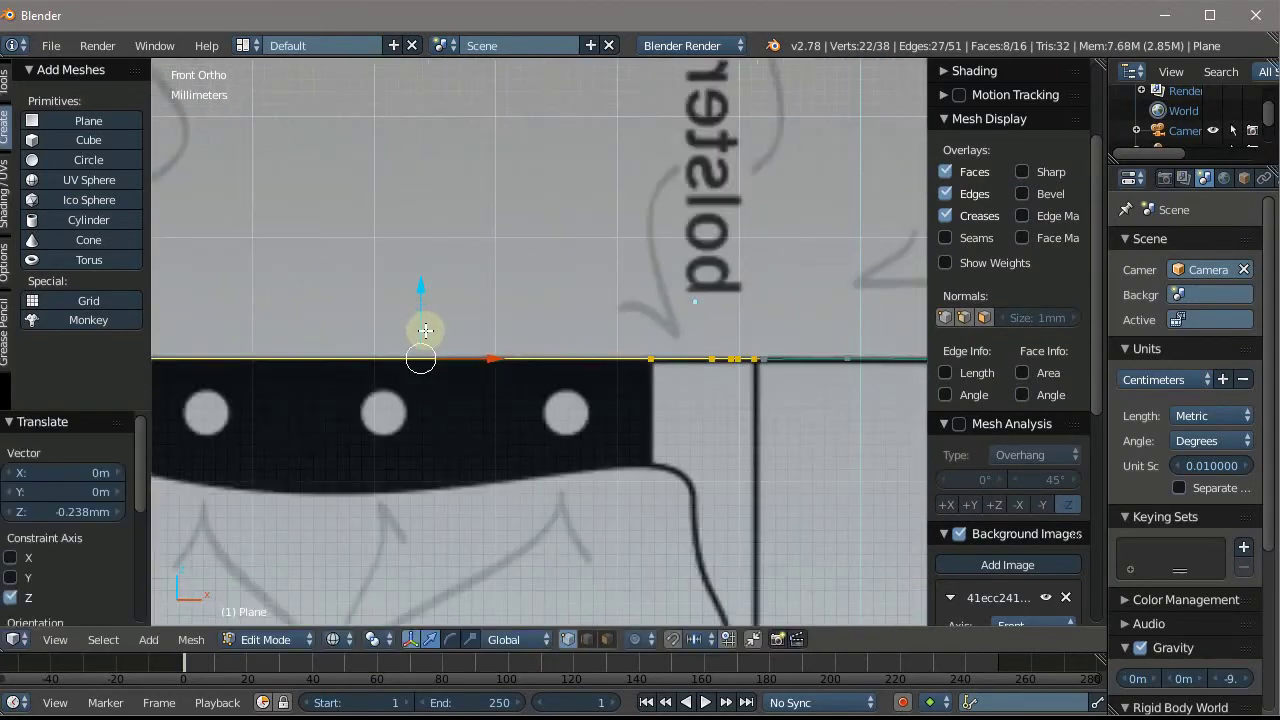
scroll(663, 306, "down", 5)
scroll(677, 312, "up", 1)
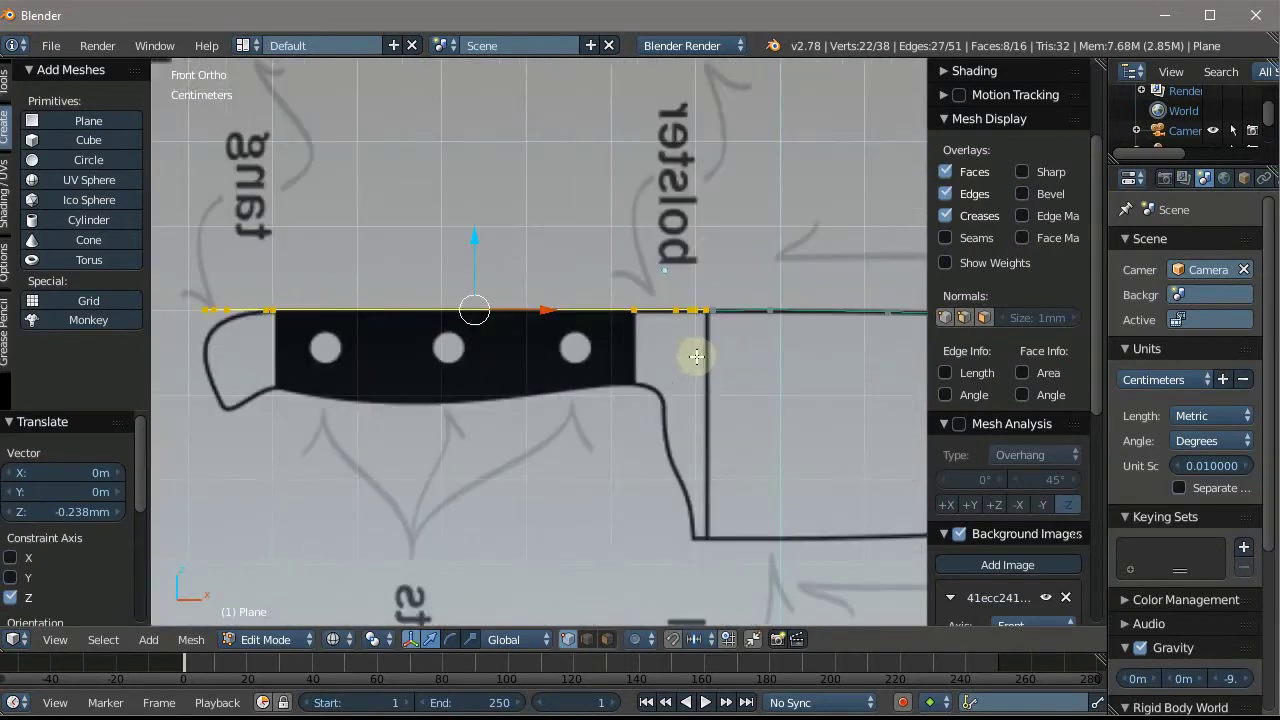
scroll(713, 256, "up", 4)
scroll(714, 254, "down", 2)
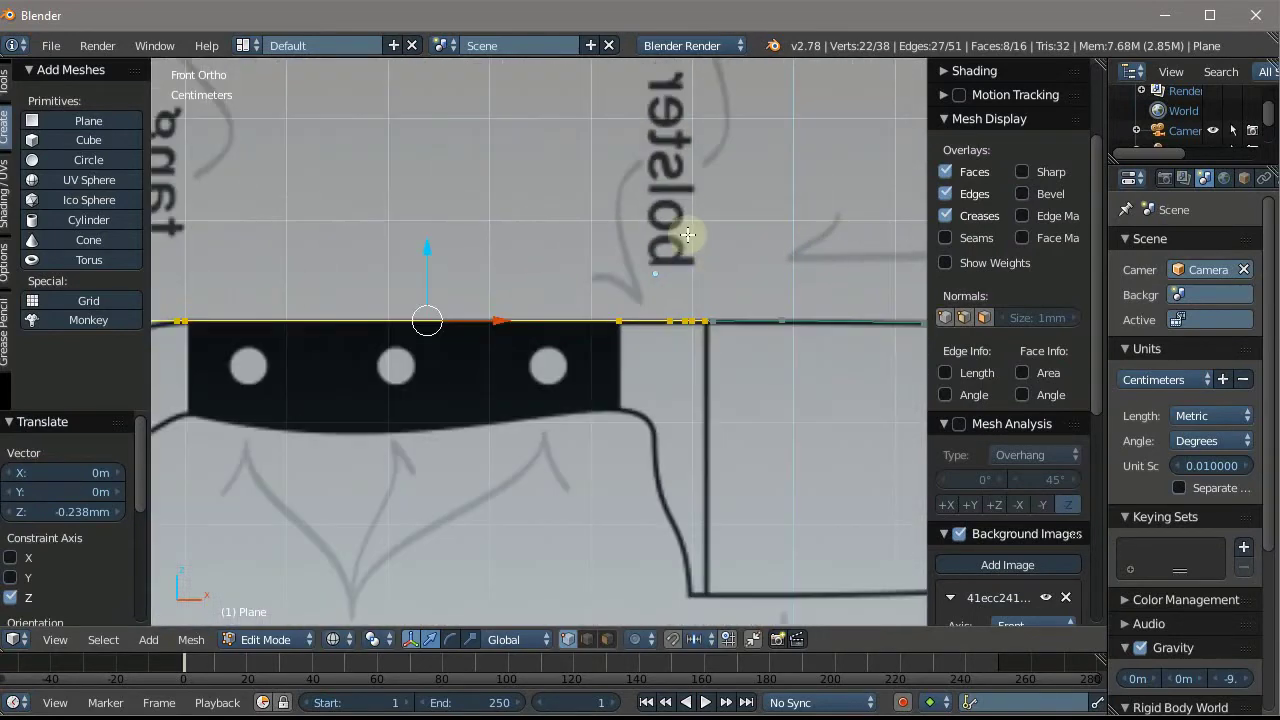
mouse_move(714, 254)
middle_mouse_down()
mouse_move(661, 242)
mouse_move(646, 314)
mouse_move(277, 270)
middle_mouse_up()
Select the blade strip's long edge and extrude it down -8.726mm along Z
scroll(277, 270, "up", 3)
right_click(358, 337)
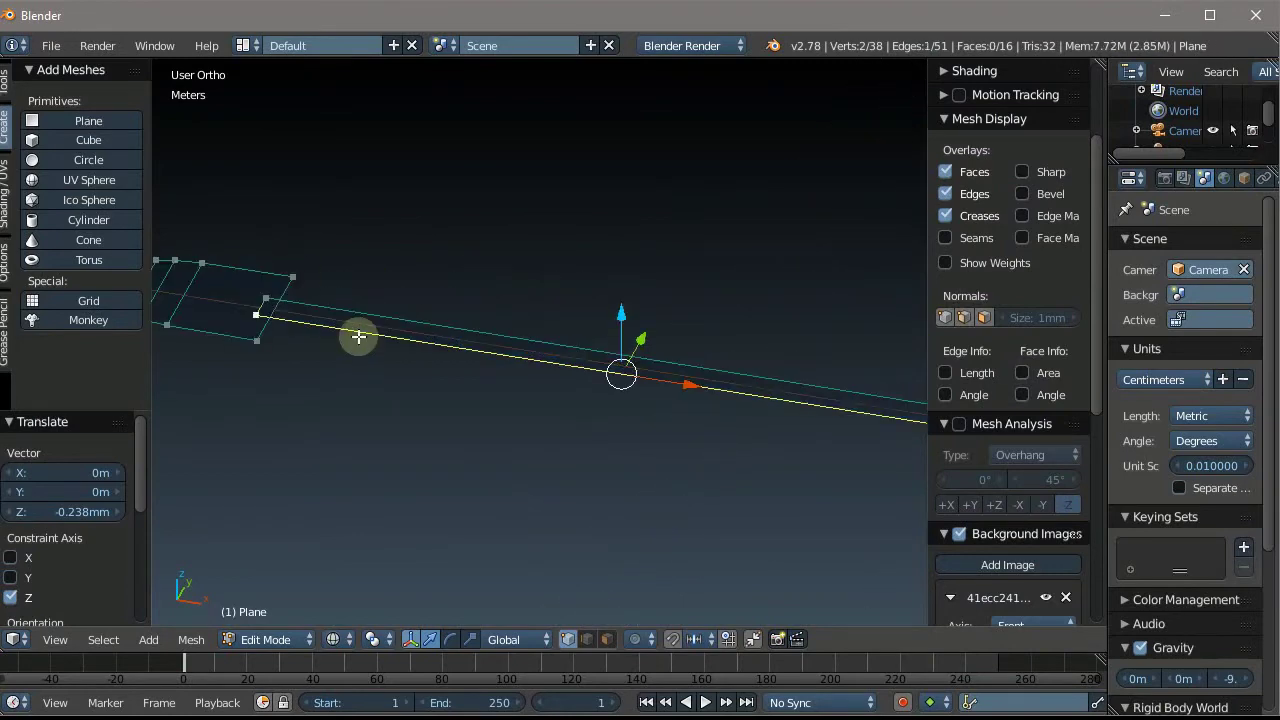
right_click(380, 314, "shift")
scroll(381, 316, "down", 2)
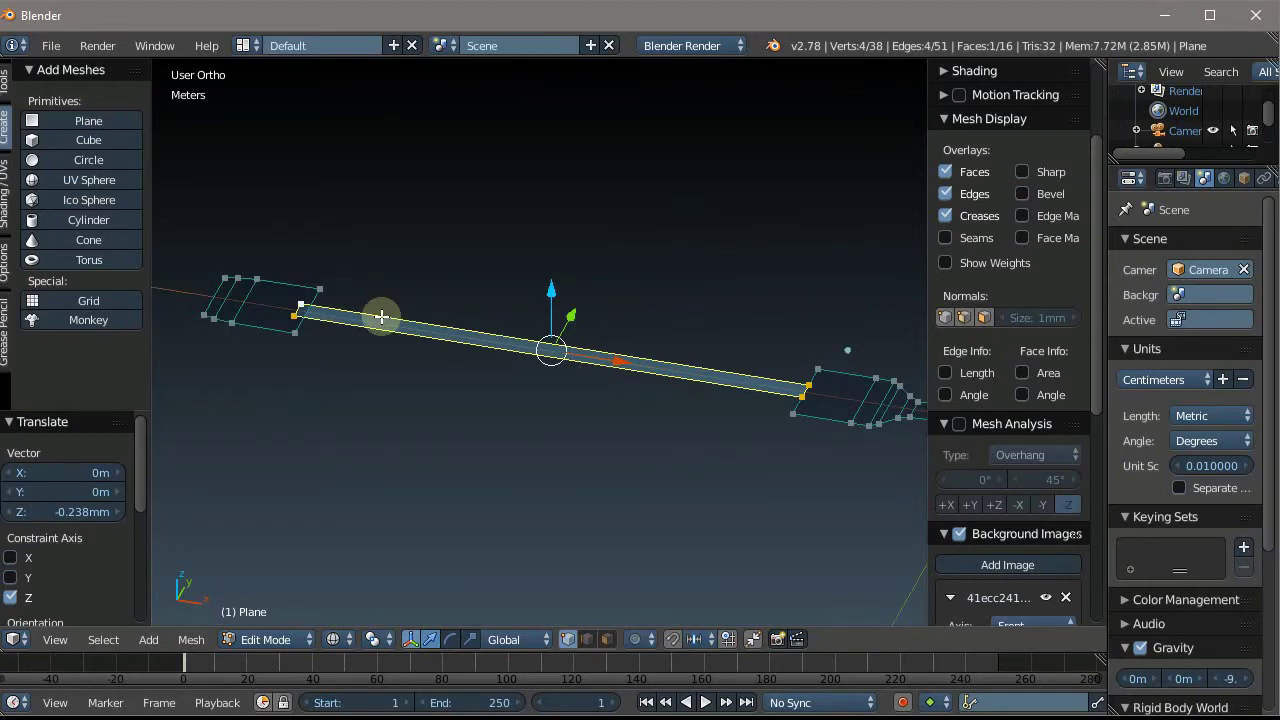
key("e")
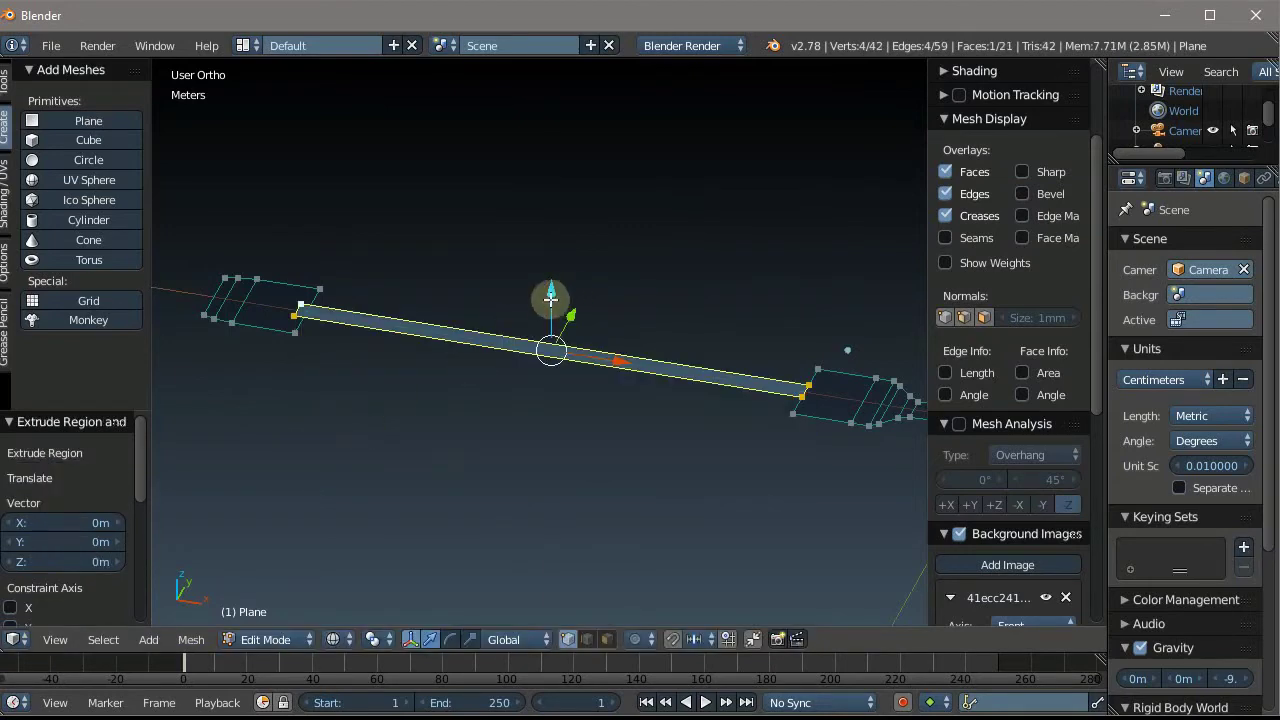
left_click_drag(552, 307, 539, 397)
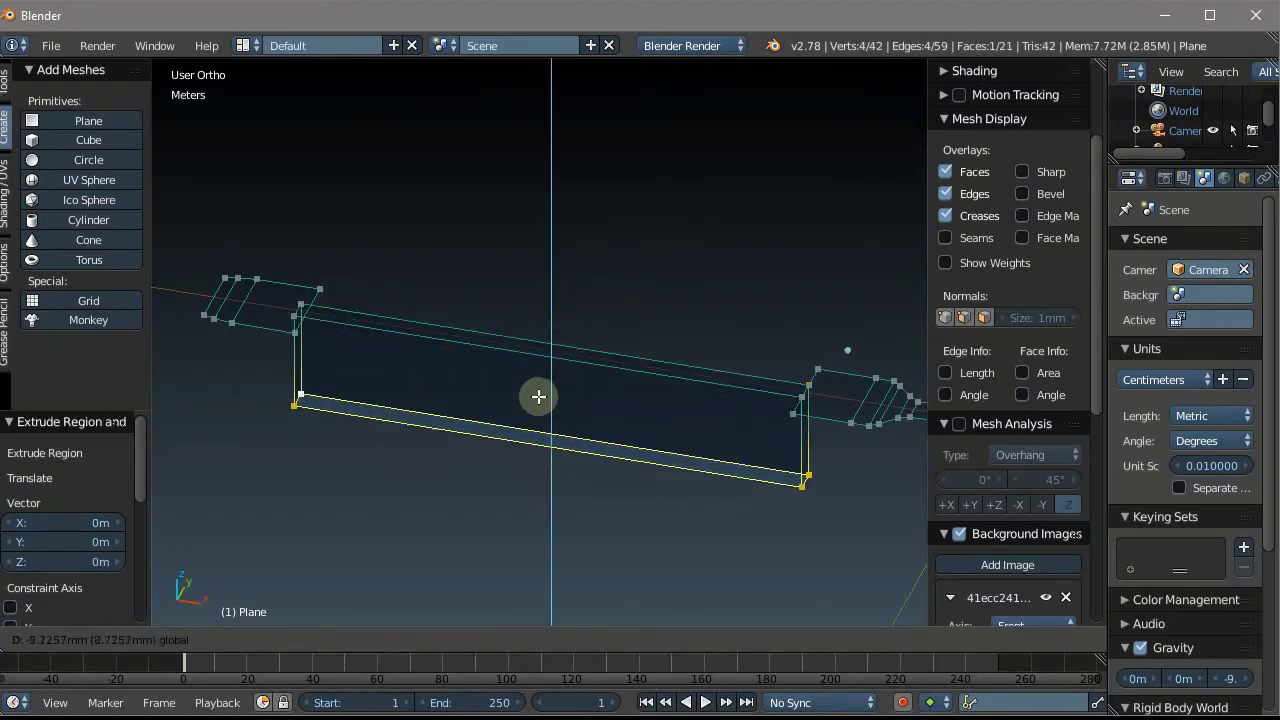
Check the extruded bolster in Front Ortho view against the reference's three rivets
key("KP_1")
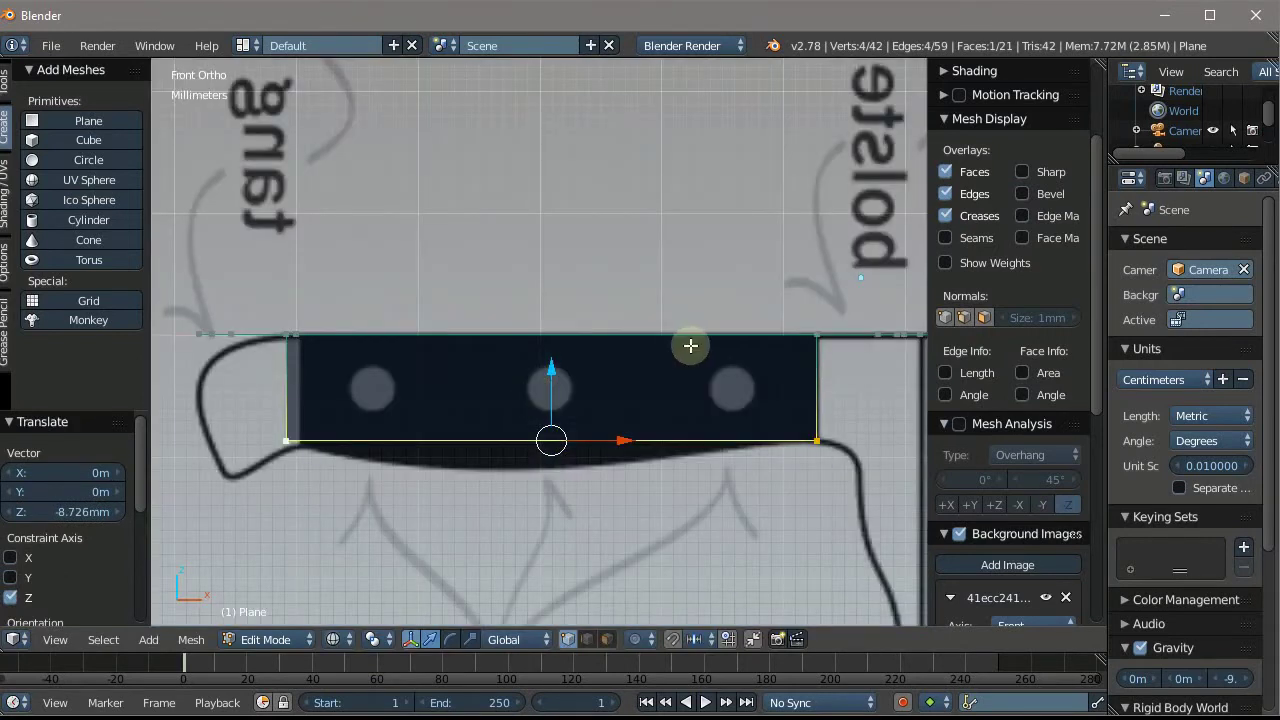
key("g")
key("z")
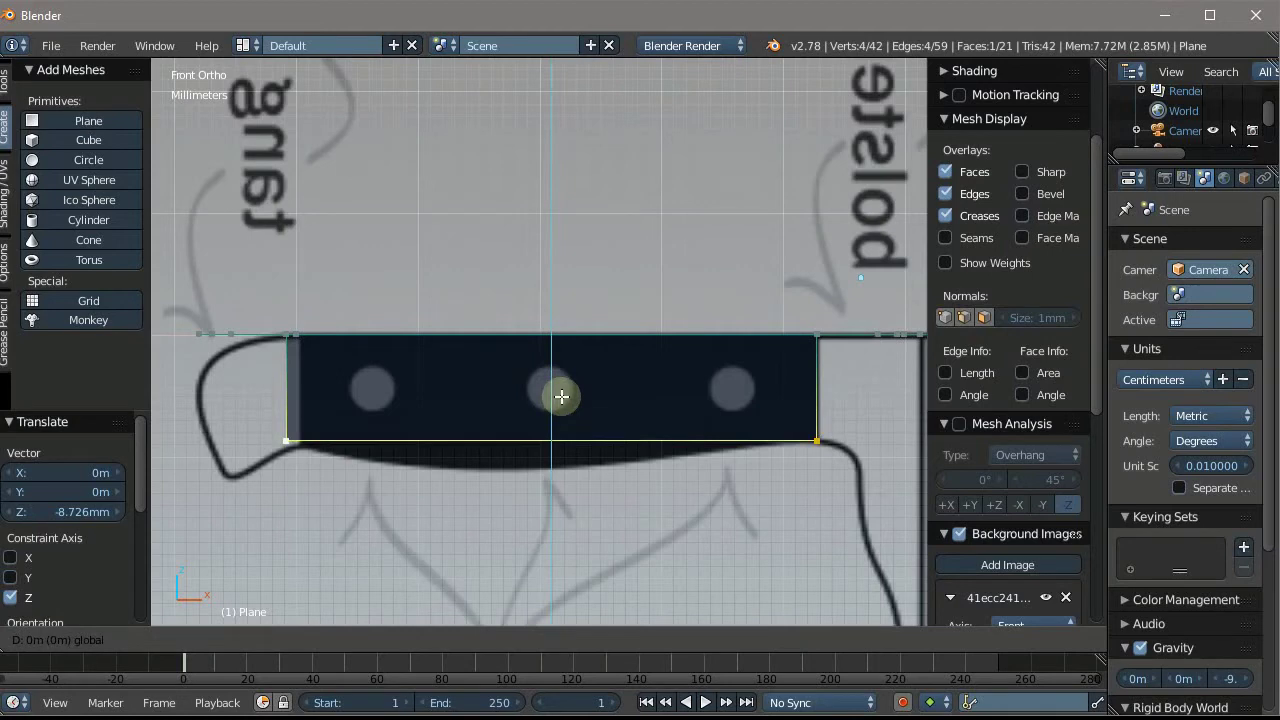
left_click(561, 396)
scroll(605, 410, "up", 1)
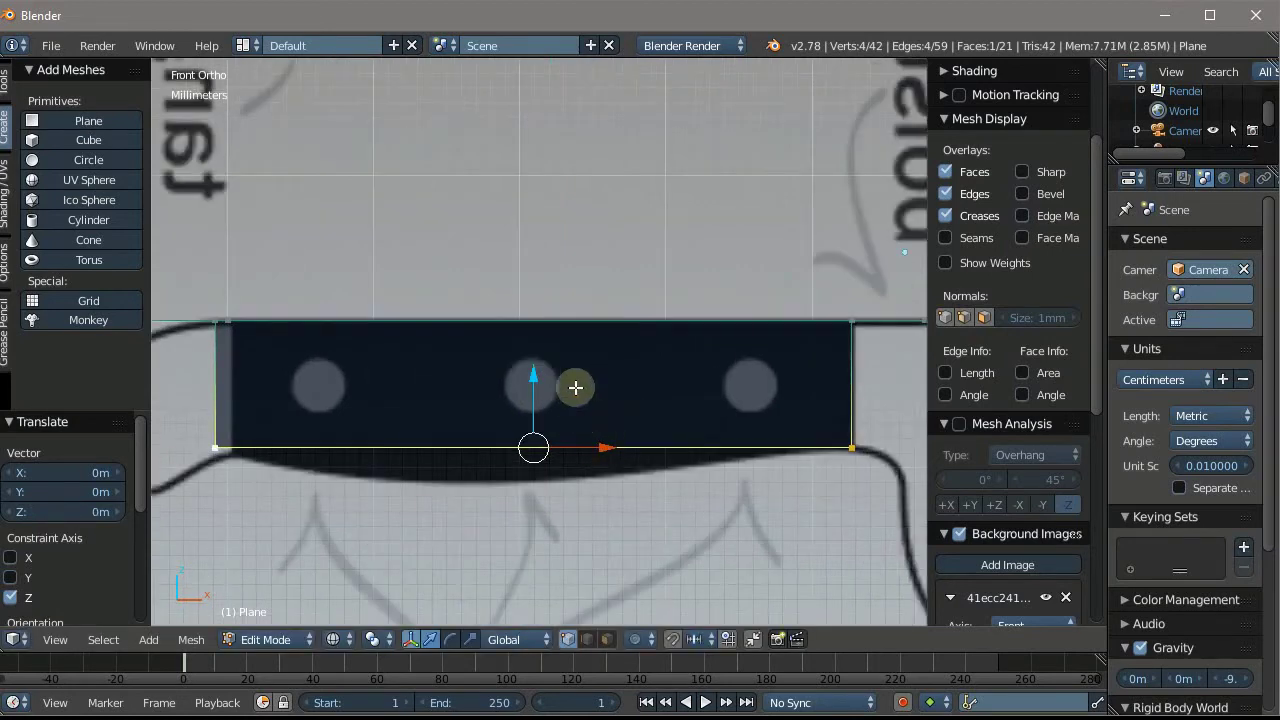
scroll(575, 386, "down", 2)
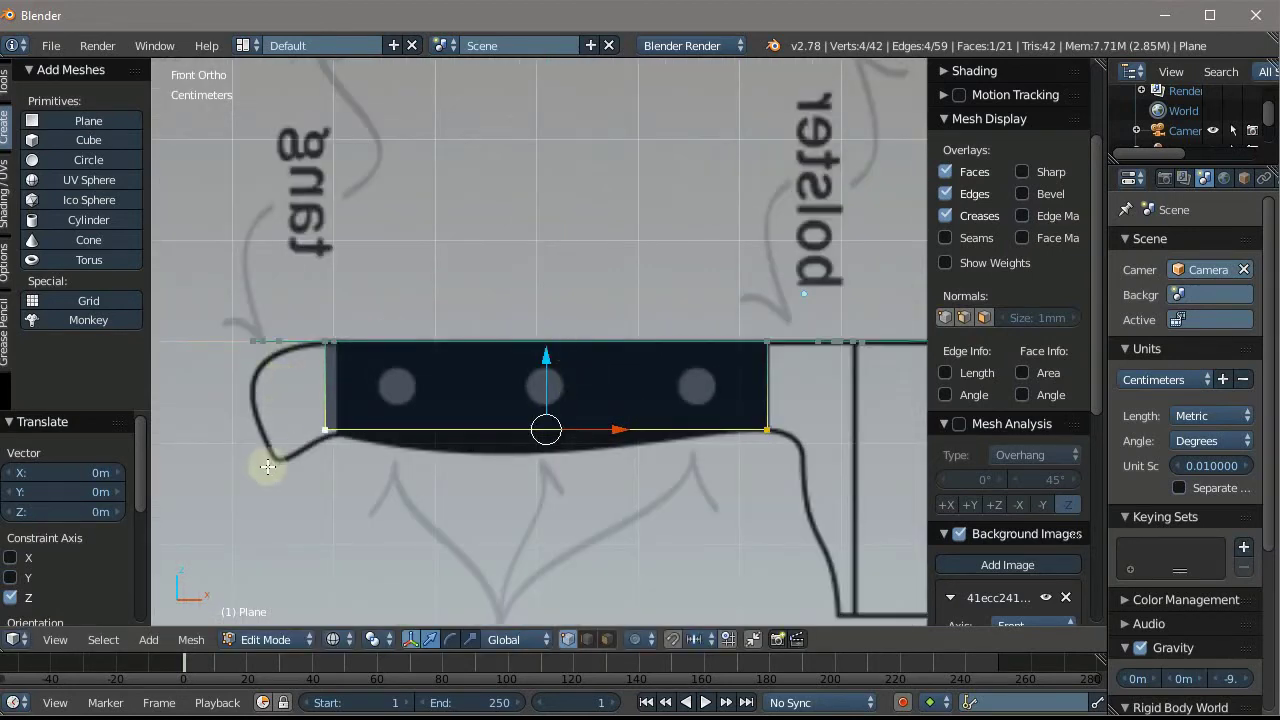
scroll(400, 300, "down", 4)
scroll(594, 291, "up", 3)
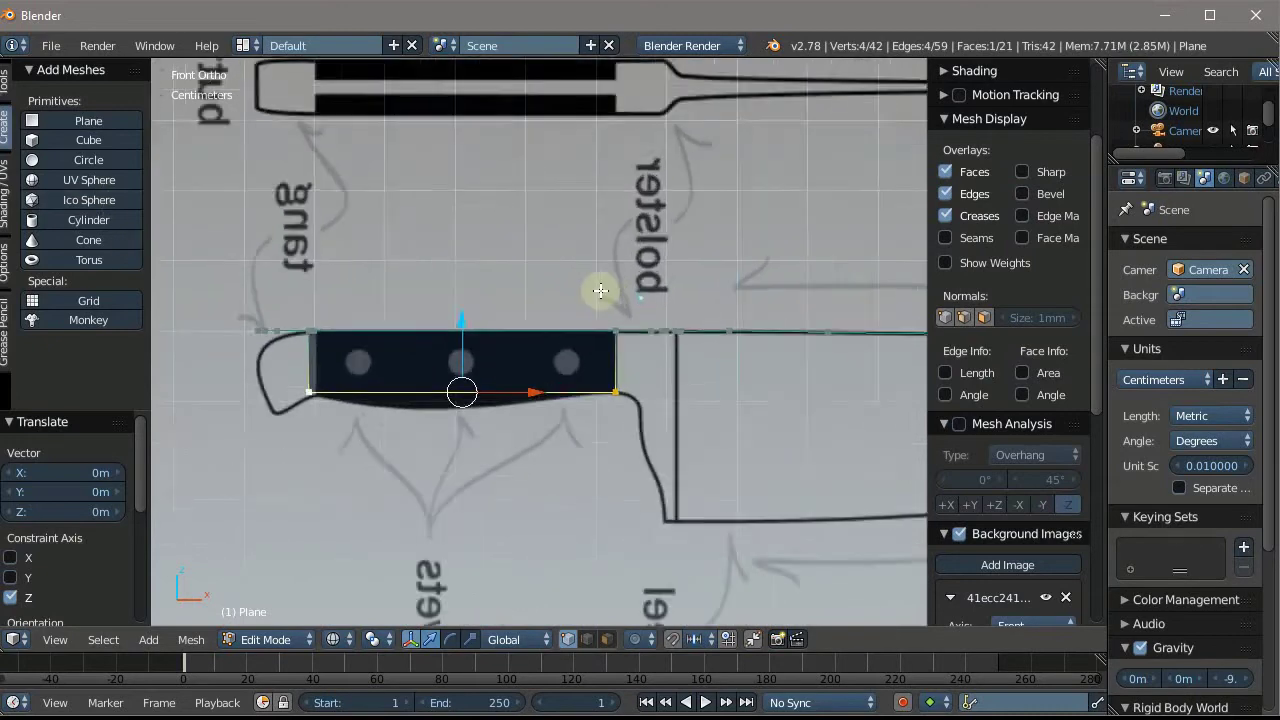
scroll(494, 363, "up", 1)
scroll(590, 350, "down", 4)
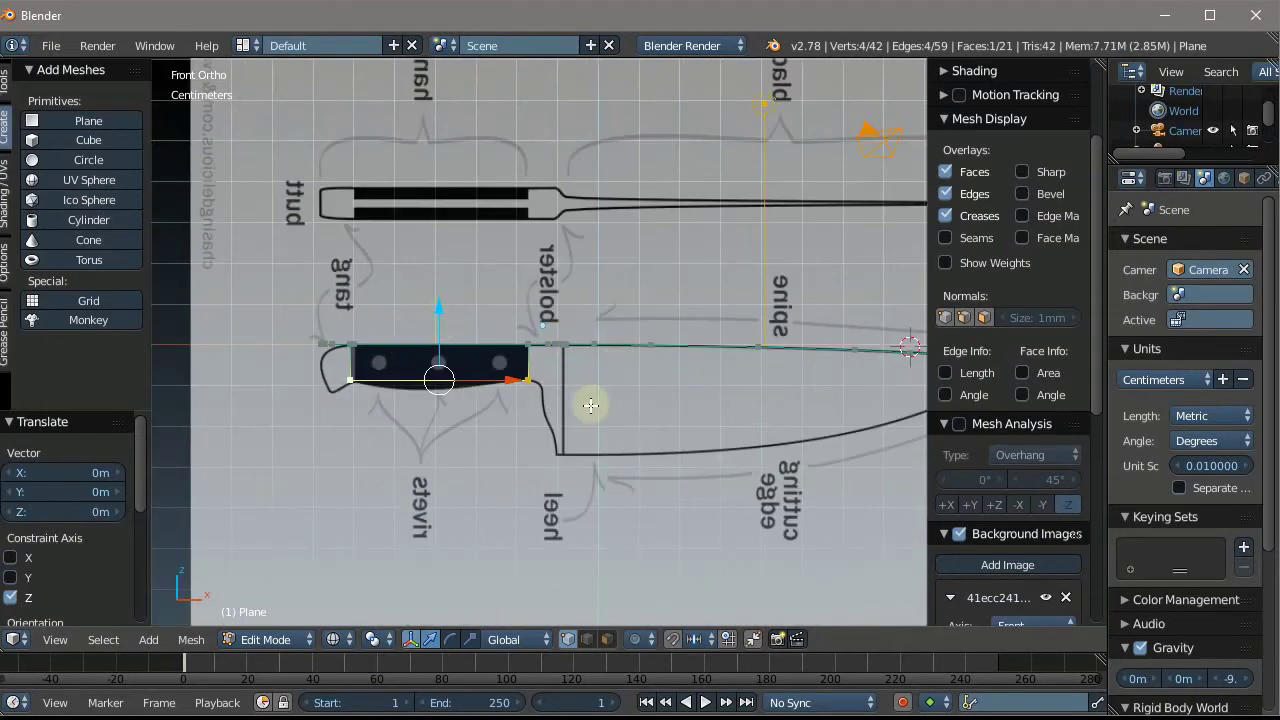
scroll(545, 368, "up", 2)
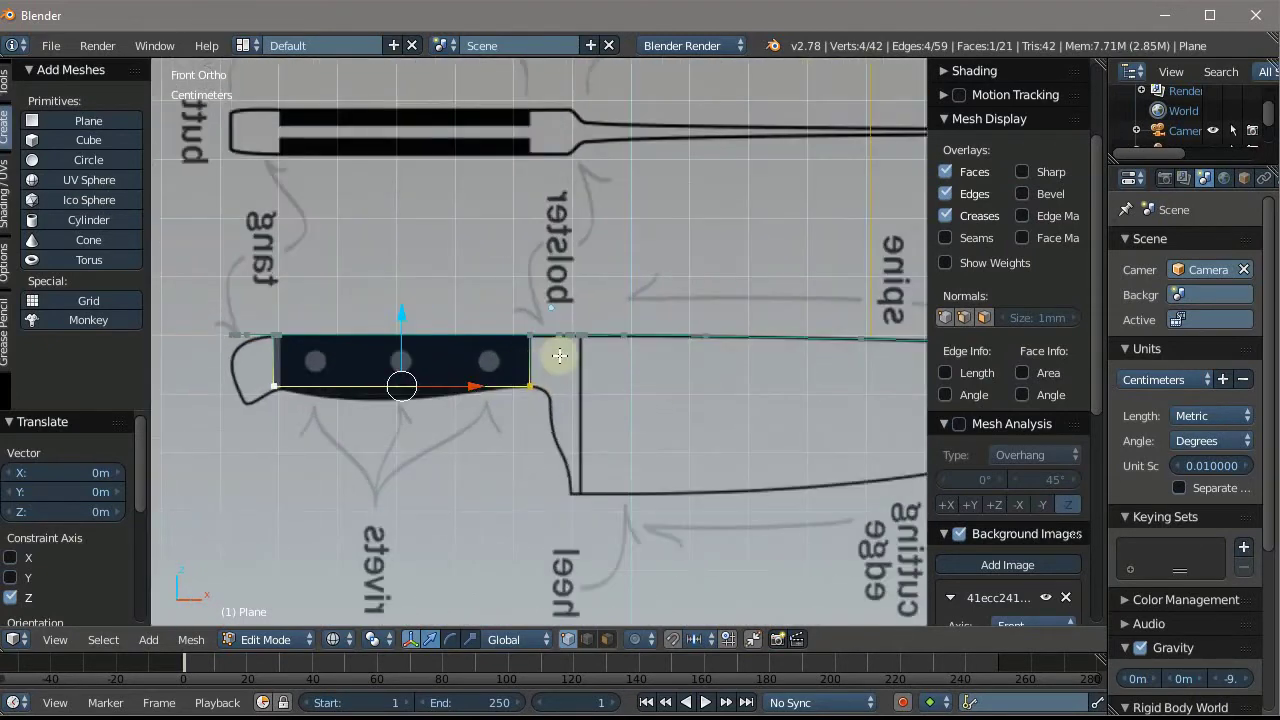
scroll(320, 358, "up", 2)
scroll(577, 364, "up", 2)
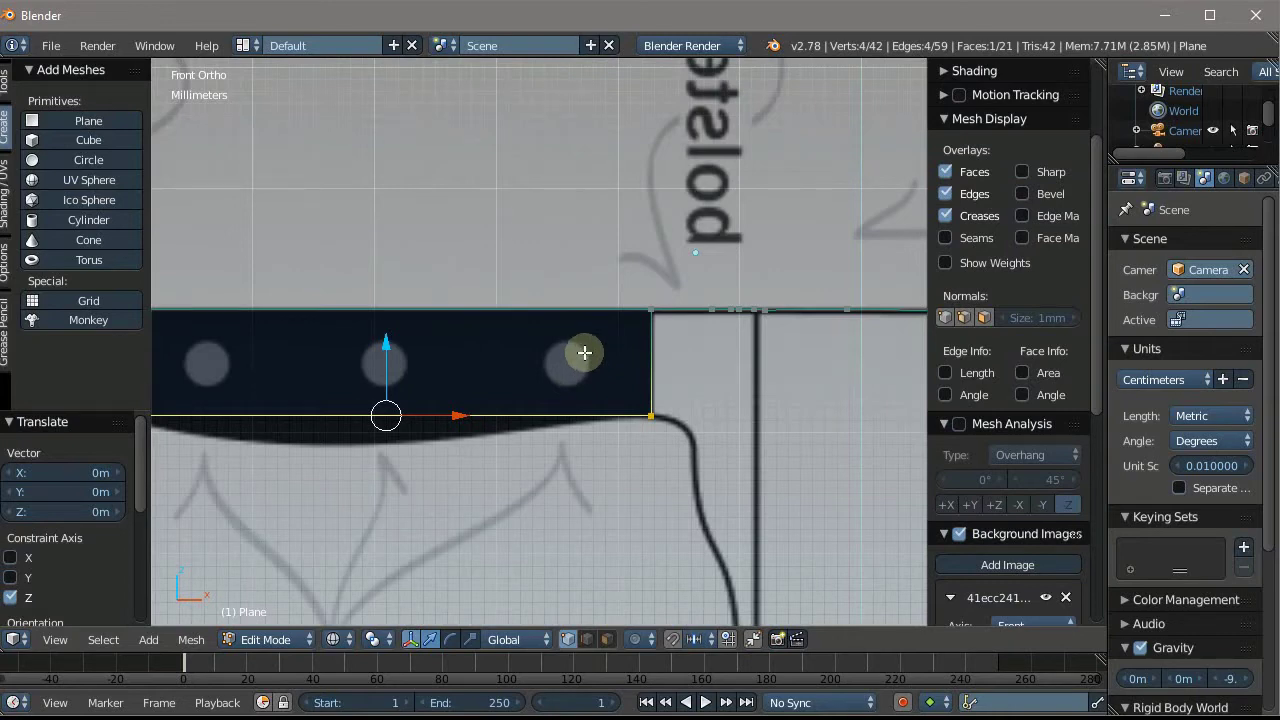
scroll(586, 348, "down", 4)
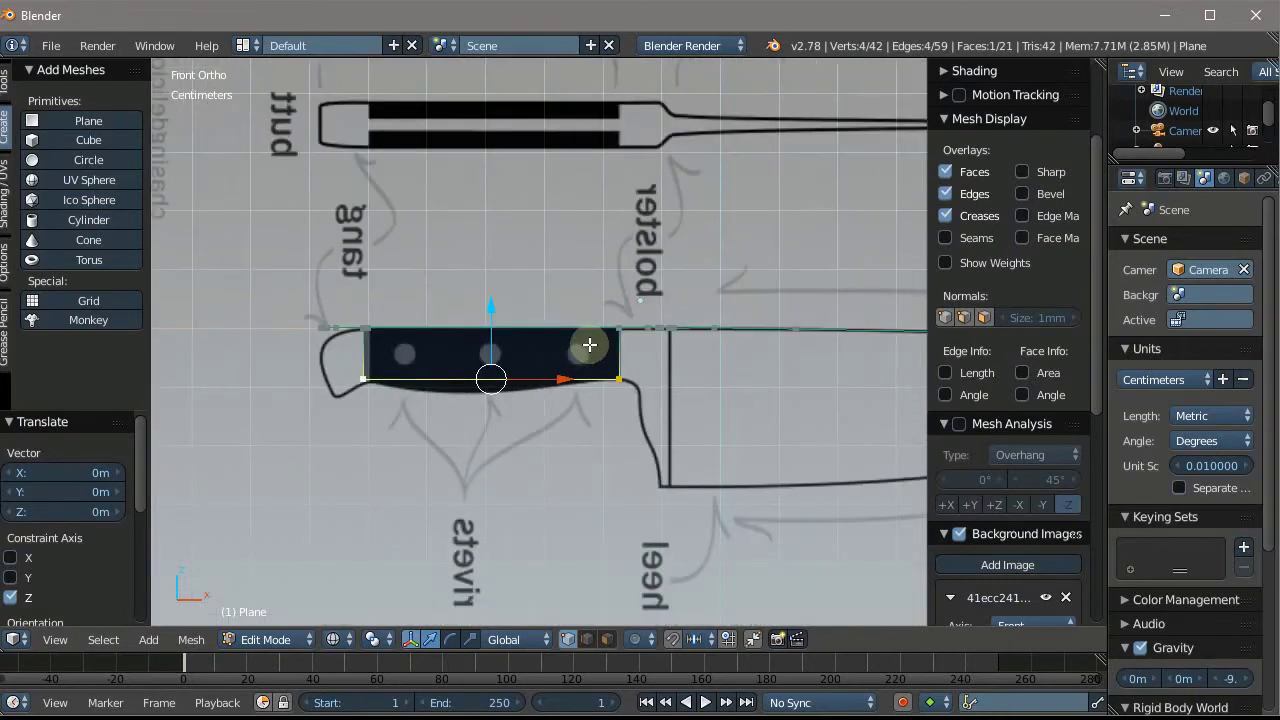
scroll(540, 343, "up", 1)
scroll(480, 343, "up", 3)
scroll(474, 347, "up", 2)
scroll(474, 347, "down", 1)
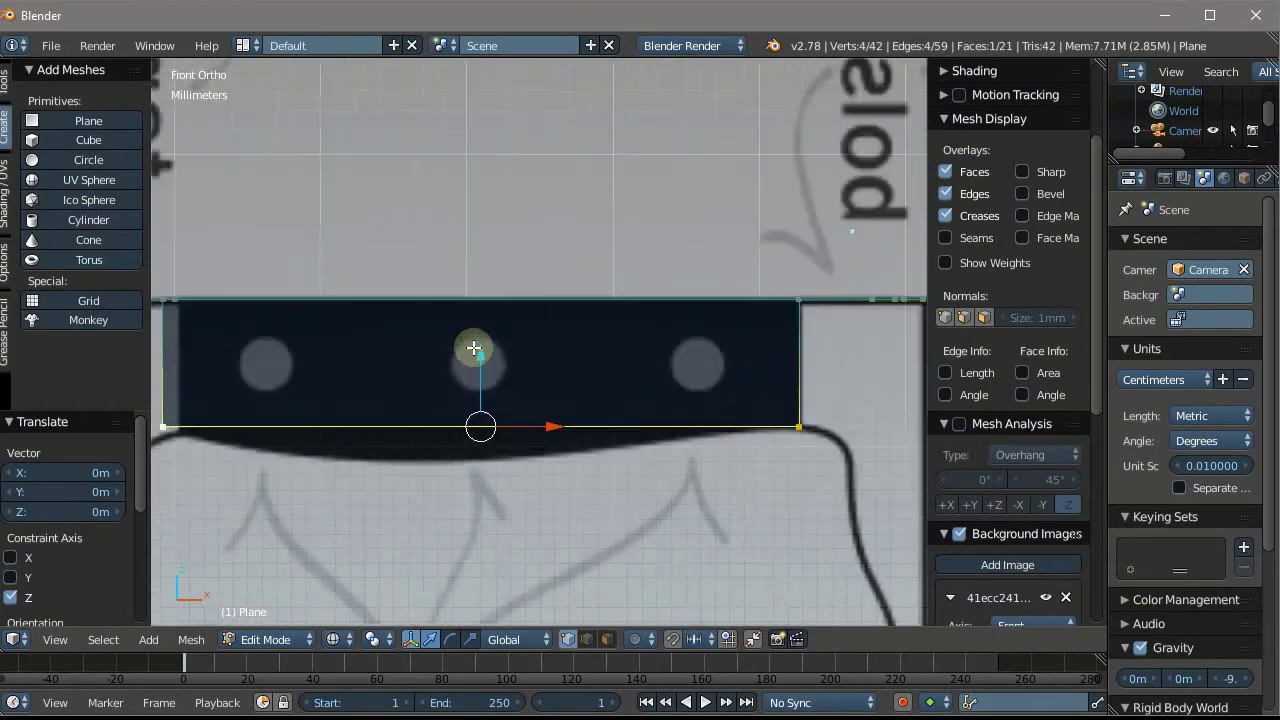
scroll(474, 347, "down", 1)
scroll(474, 347, "up", 2)
scroll(474, 347, "down", 4)
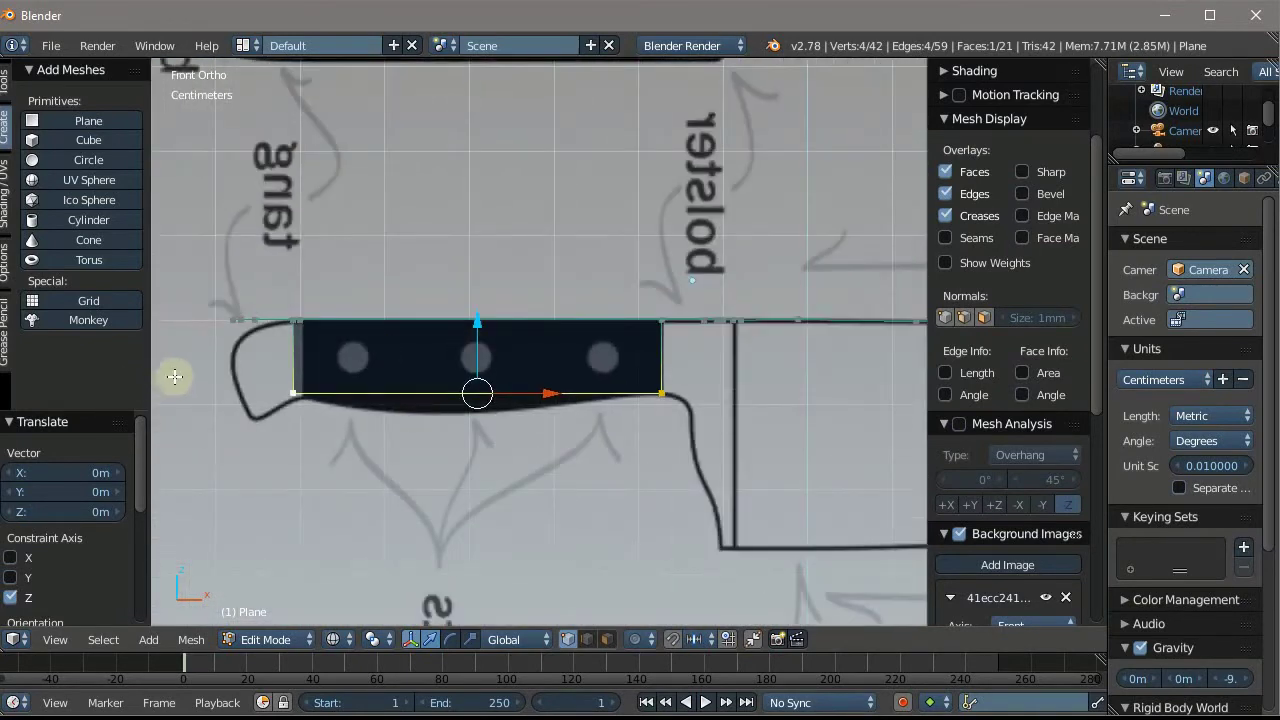
scroll(334, 363, "up", 3)
scroll(471, 343, "down", 2)
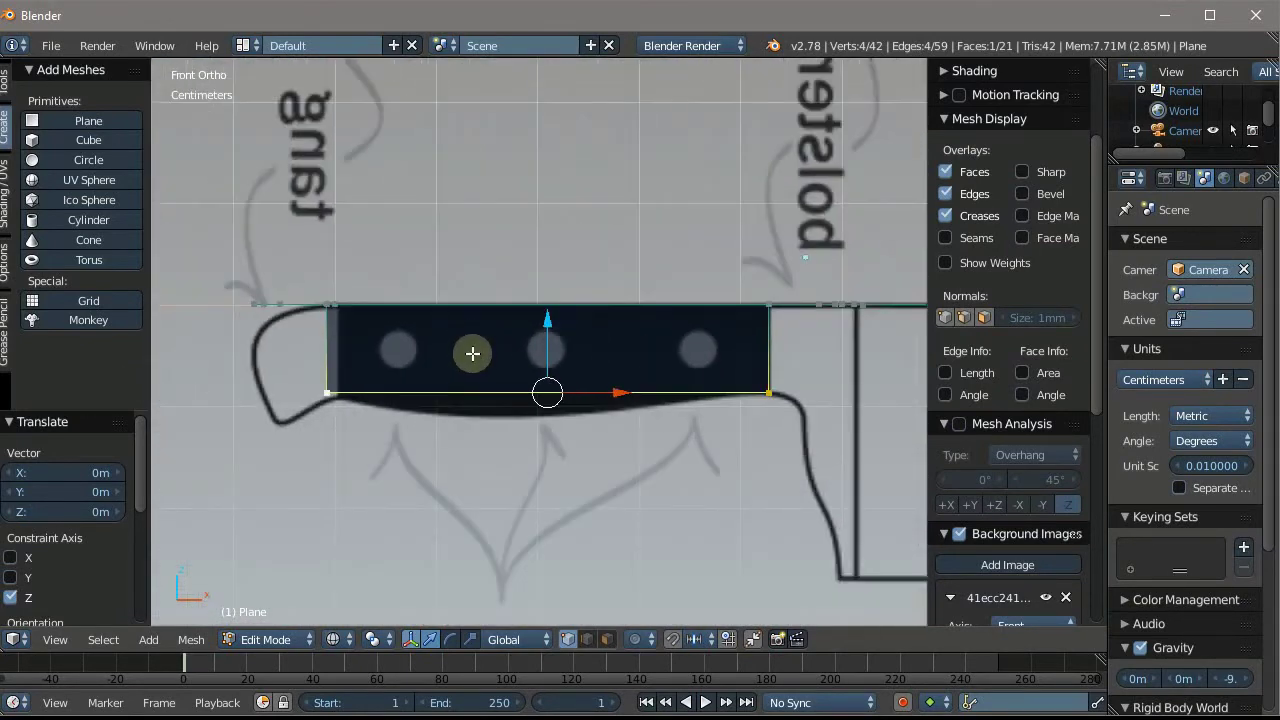
scroll(472, 353, "up", 2)
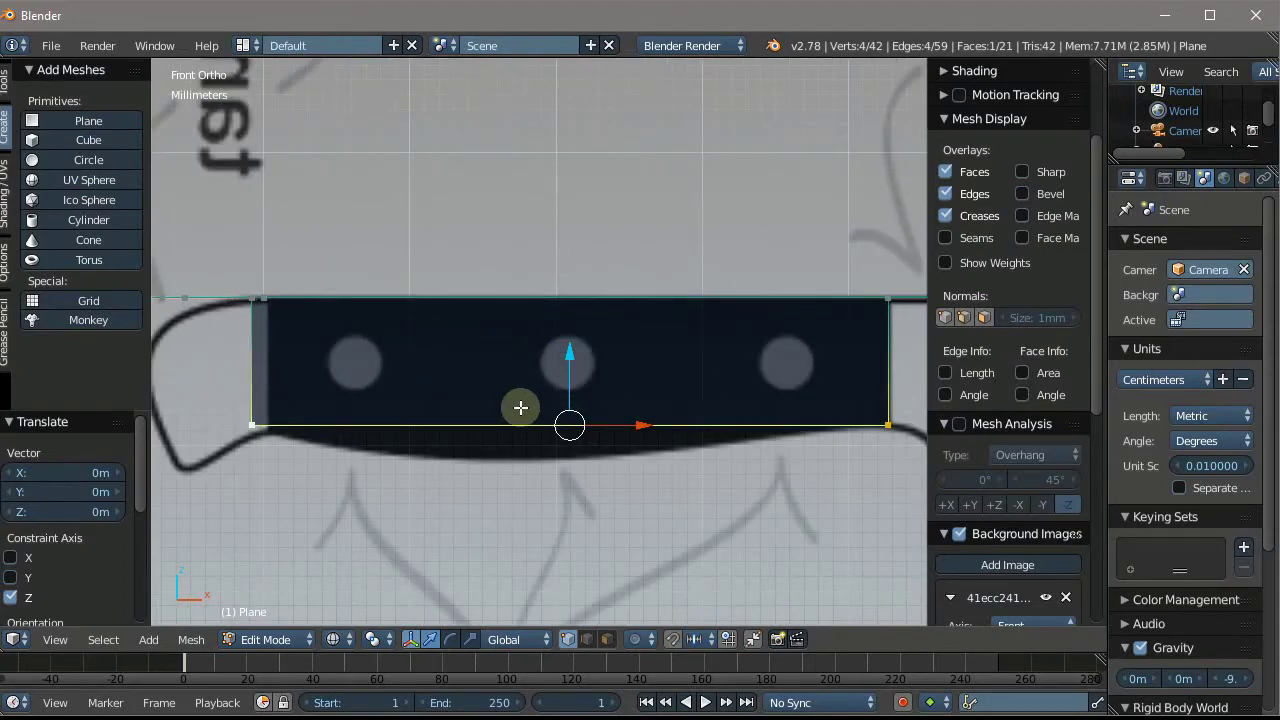
Add four evenly spaced loop cuts, splitting the handle into five segments (58 vertices, 37 faces)
key("ctrl+r")
scroll(520, 407, "up", 1)
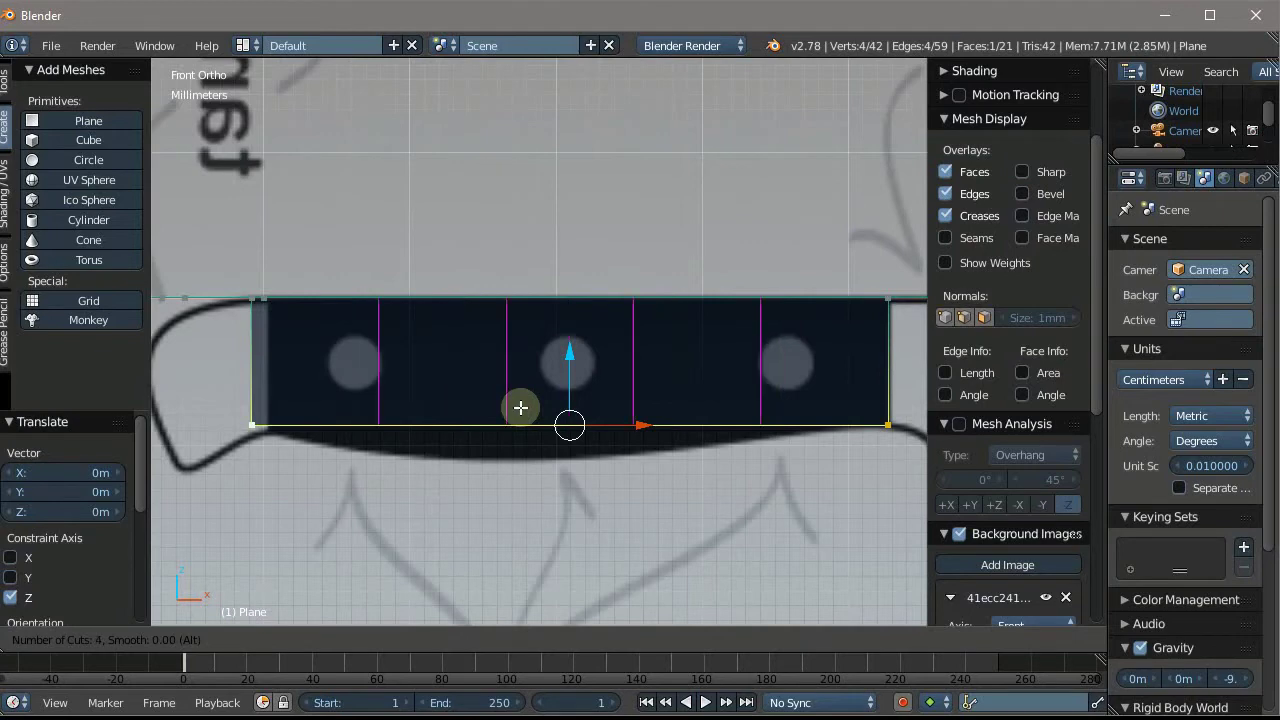
left_click(520, 407)
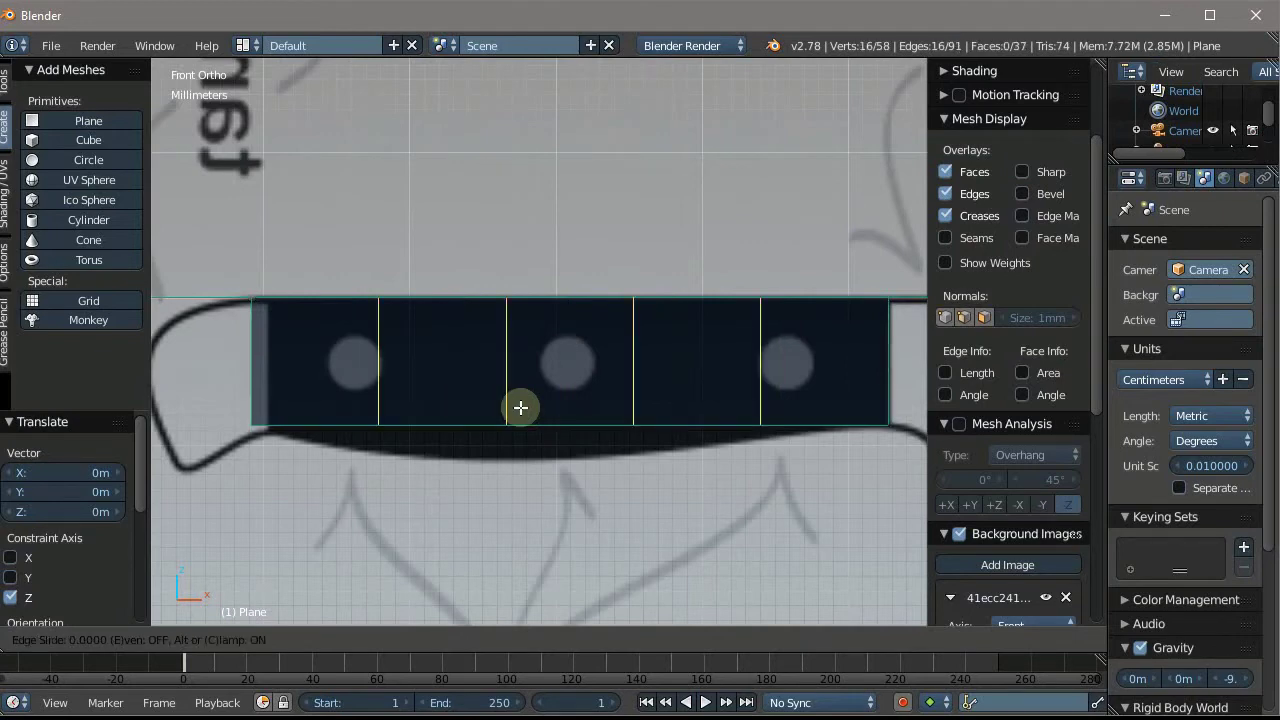
right_click(445, 406)
scroll(421, 385, "up", 2)
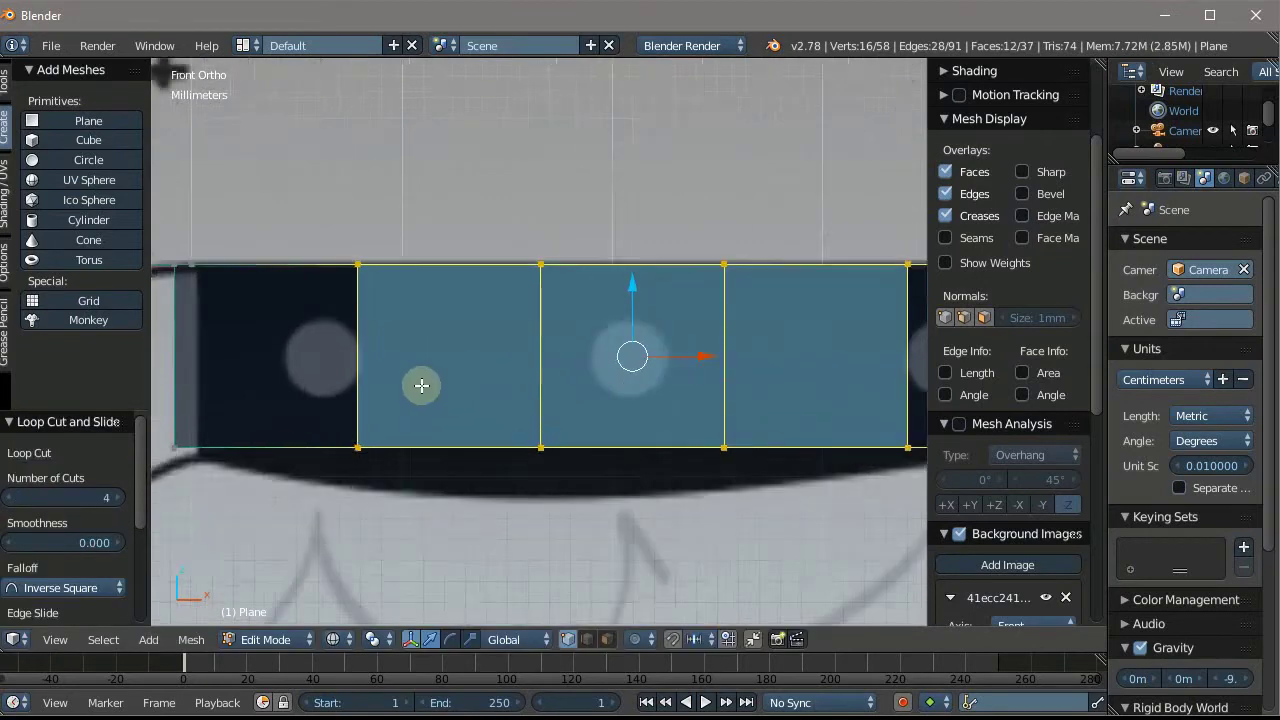
scroll(421, 385, "down", 3)
scroll(425, 375, "down", 3)
scroll(429, 214, "up", 3)
scroll(377, 273, "up", 2)
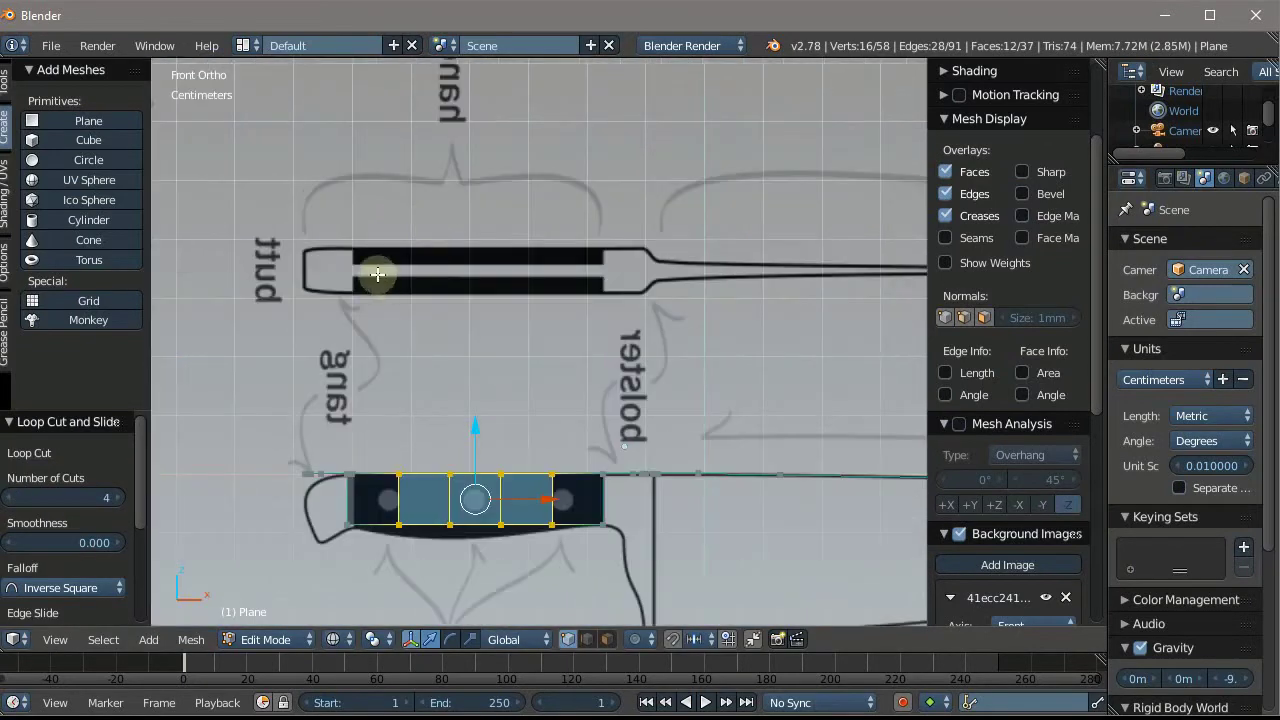
scroll(420, 552, "up", 2)
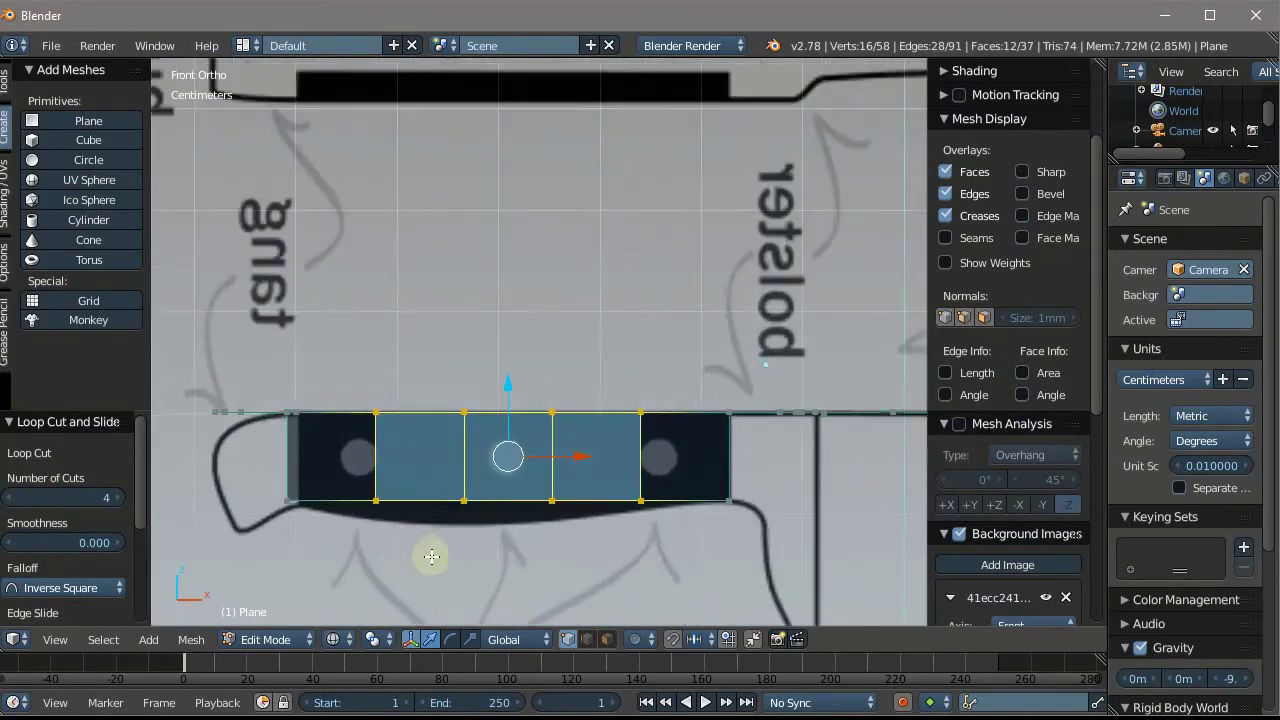
scroll(400, 488, "up", 4)
scroll(386, 489, "up", 1)
Pull the bottom-left corner vertex and the next bottom vertex down toward the heel curve
right_click(345, 511)
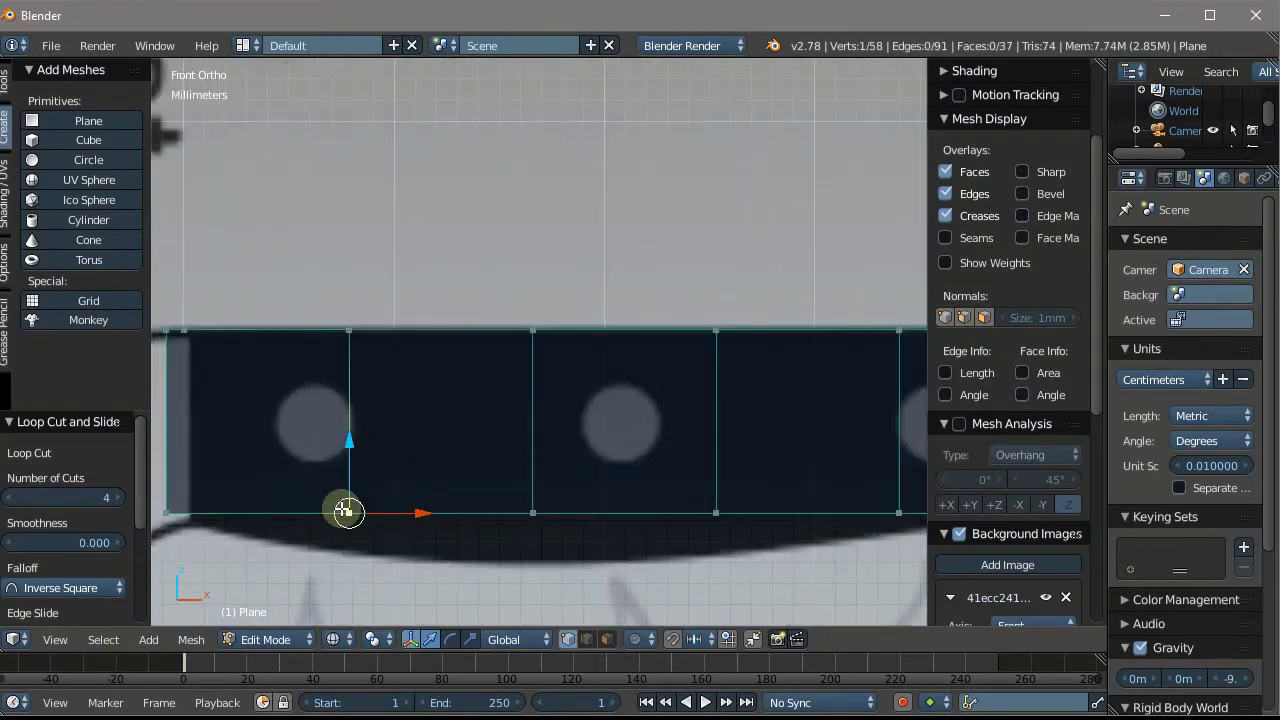
scroll(392, 517, "up", 3)
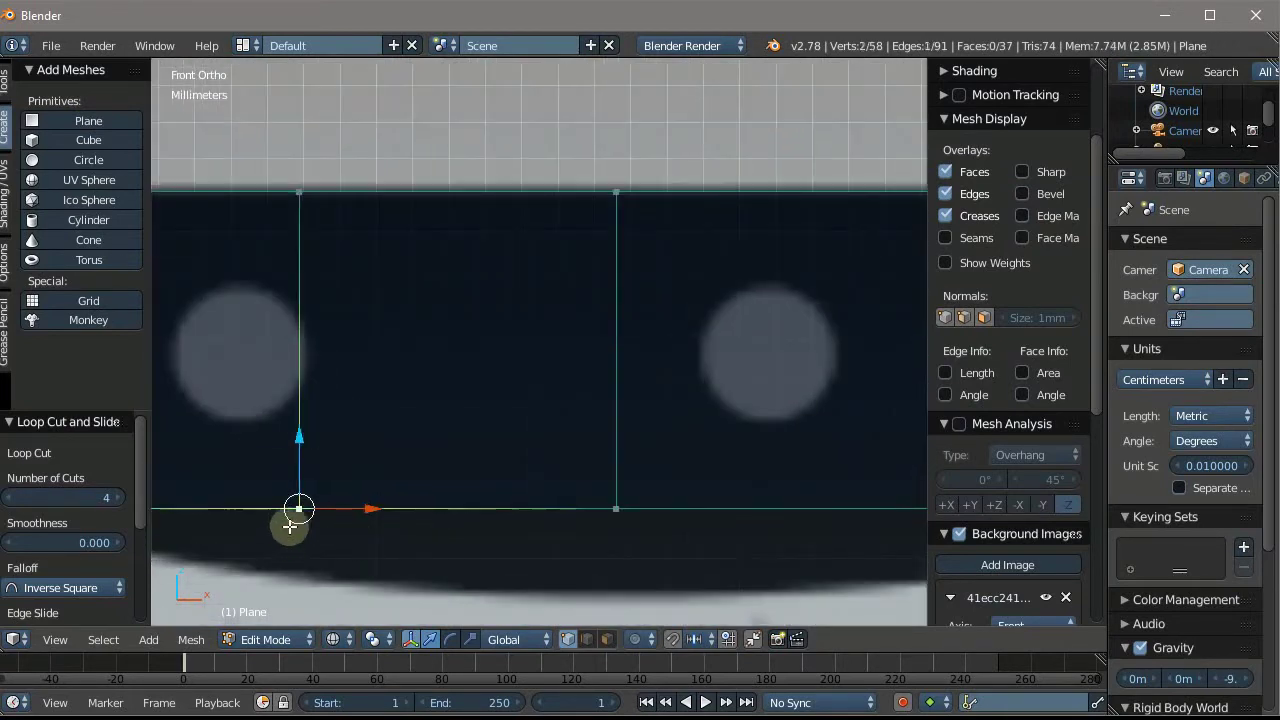
left_click_drag(300, 462, 317, 526)
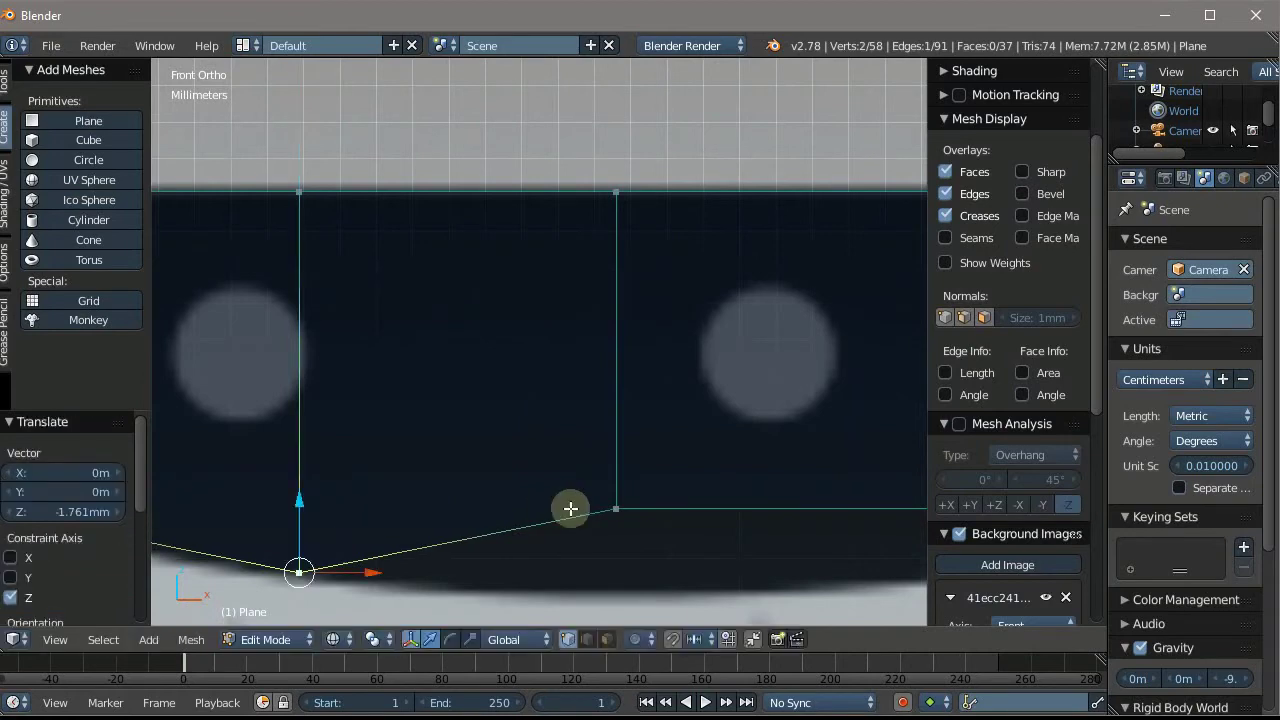
right_click(612, 508)
left_click_drag(622, 466, 630, 557)
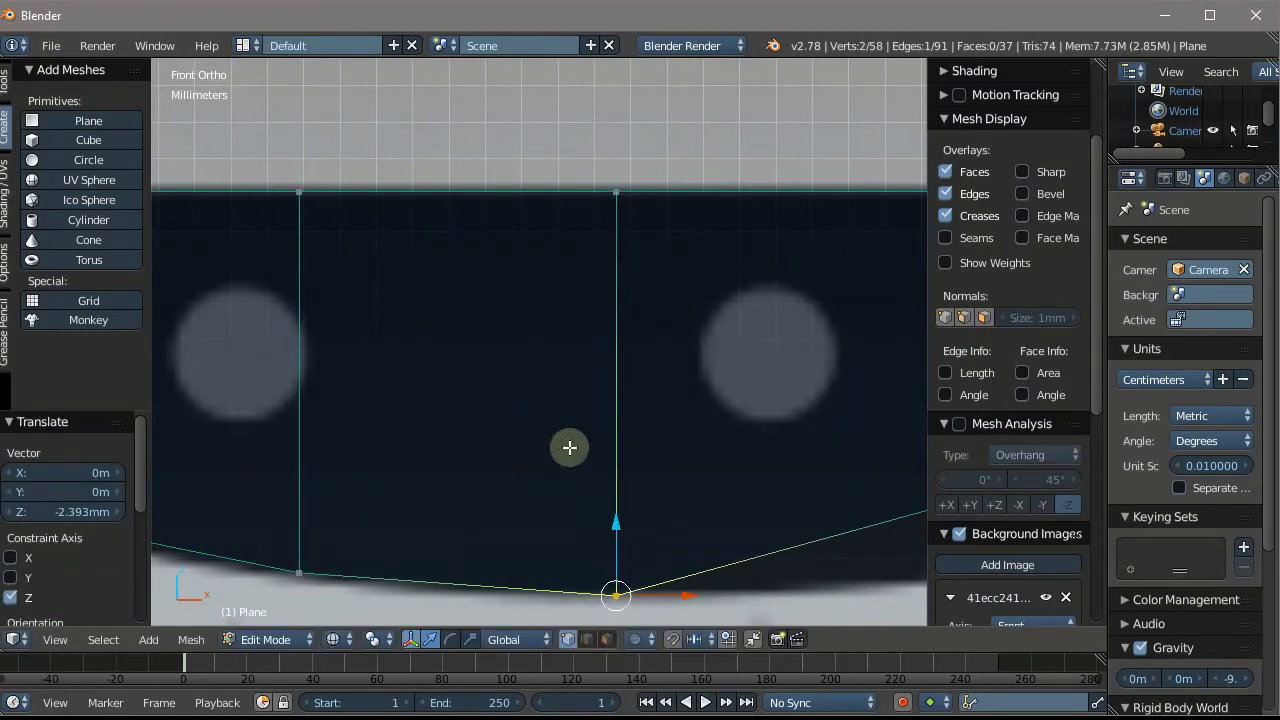
scroll(569, 446, "down", 6)
scroll(540, 429, "up", 4)
scroll(709, 447, "up", 3)
scroll(706, 394, "up", 2)
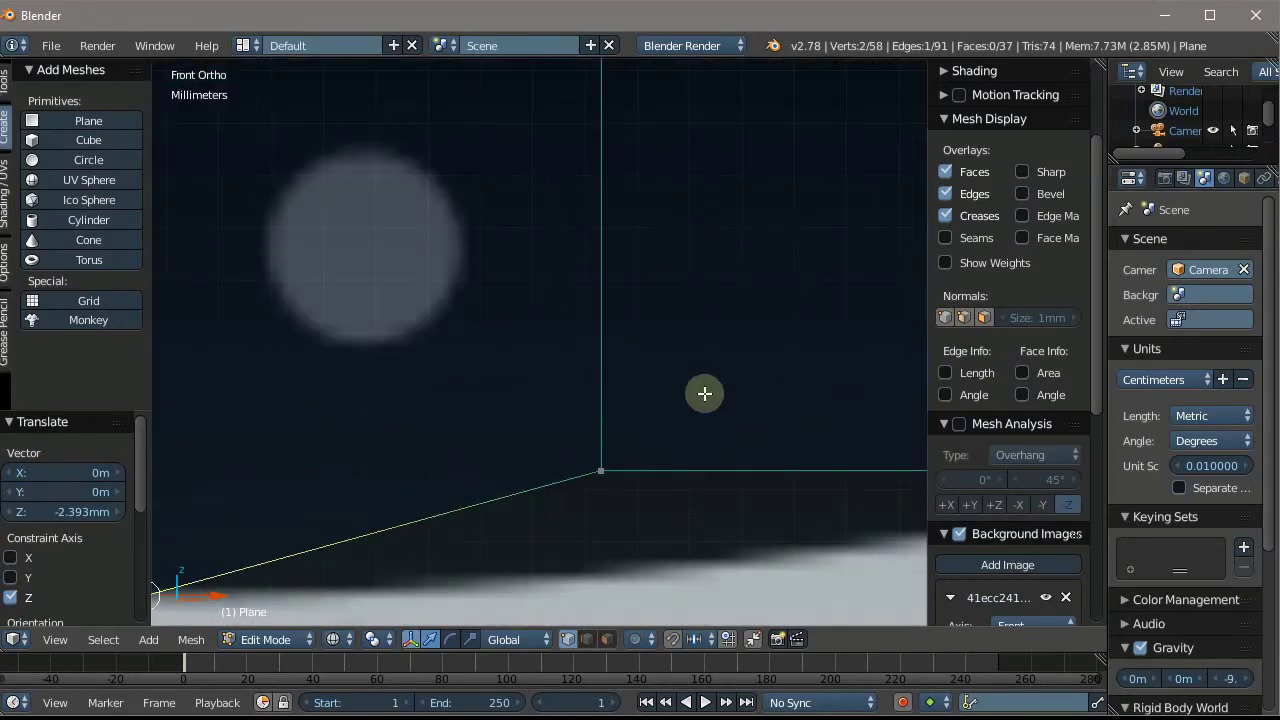
Lower the middle bottom vertex onto the reference outline of the heel curve
right_click(568, 440, "shift")
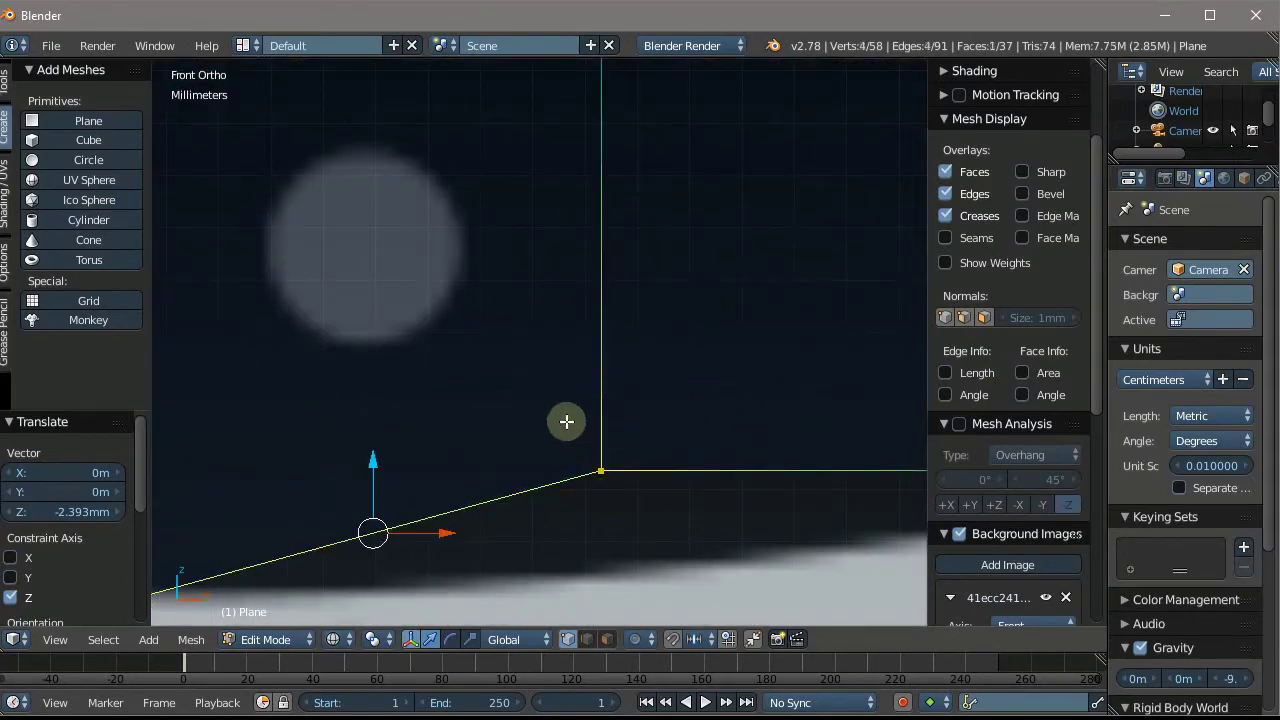
scroll(566, 423, "down", 3)
scroll(533, 402, "up", 2)
key("a")
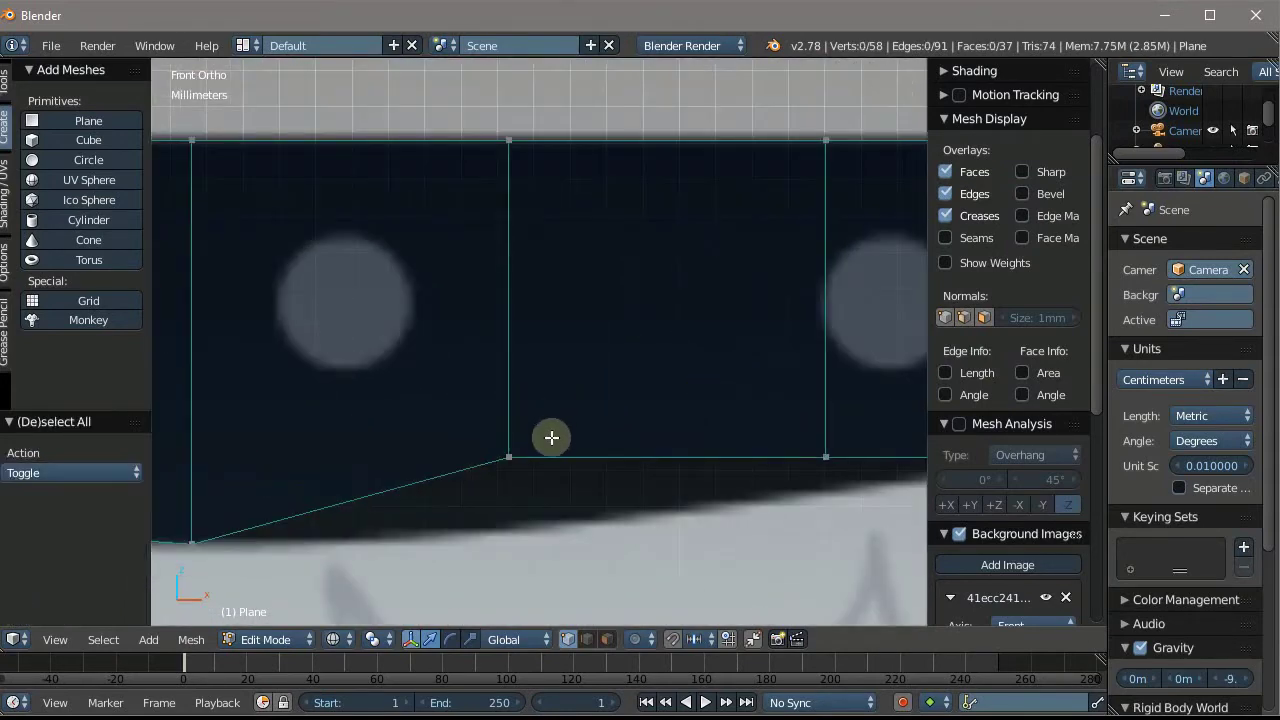
right_click(500, 450)
scroll(530, 430, "up", 2)
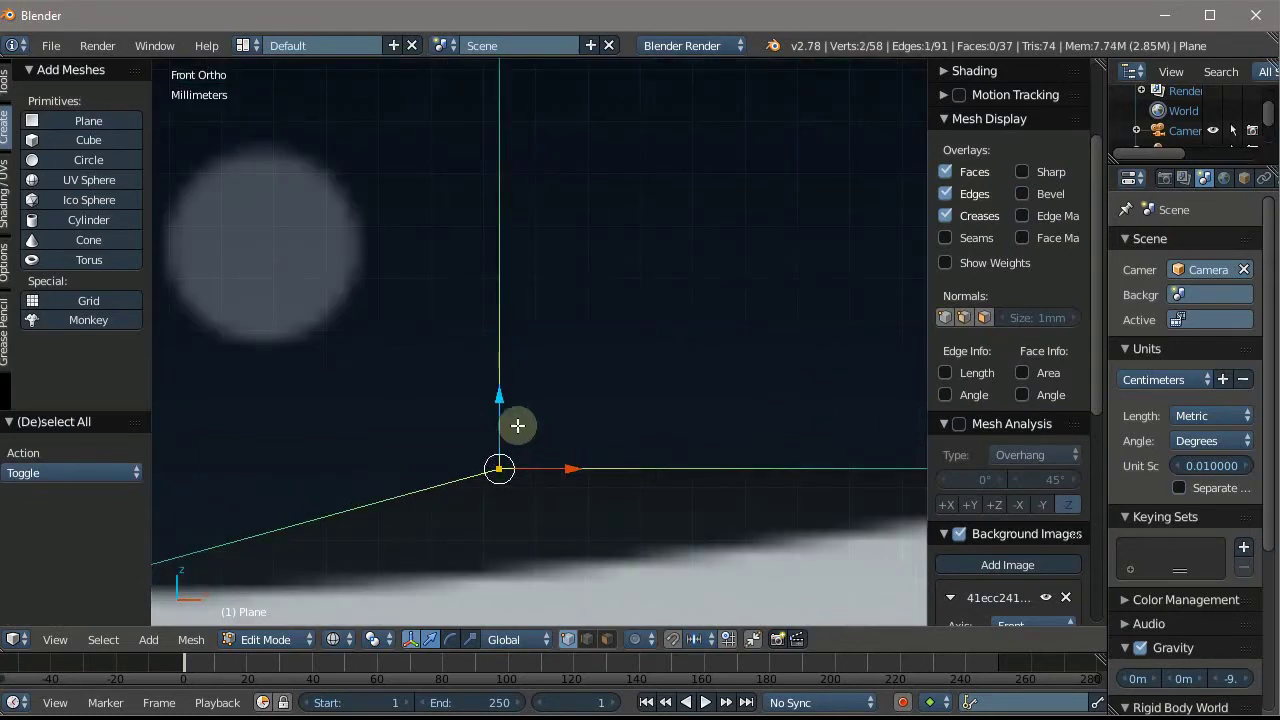
left_click_drag(498, 432, 523, 529)
scroll(494, 394, "down", 3)
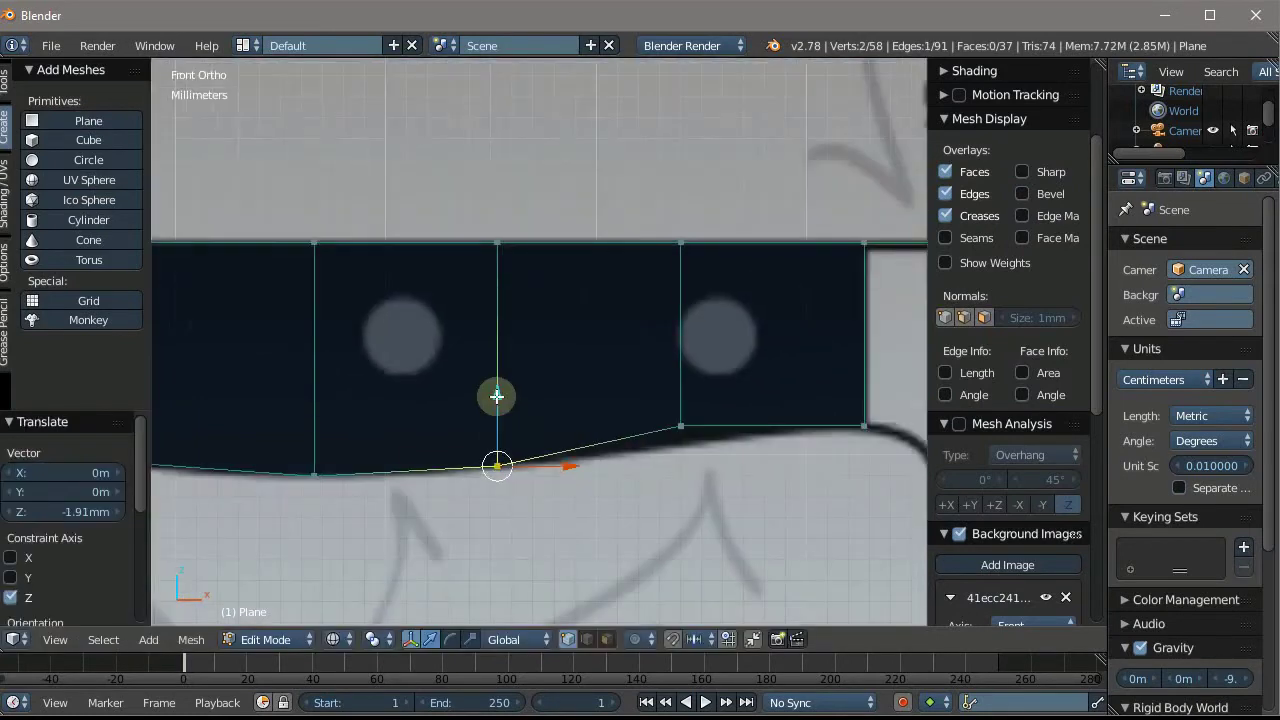
scroll(675, 372, "up", 1)
scroll(675, 372, "up", 2)
scroll(477, 458, "up", 1)
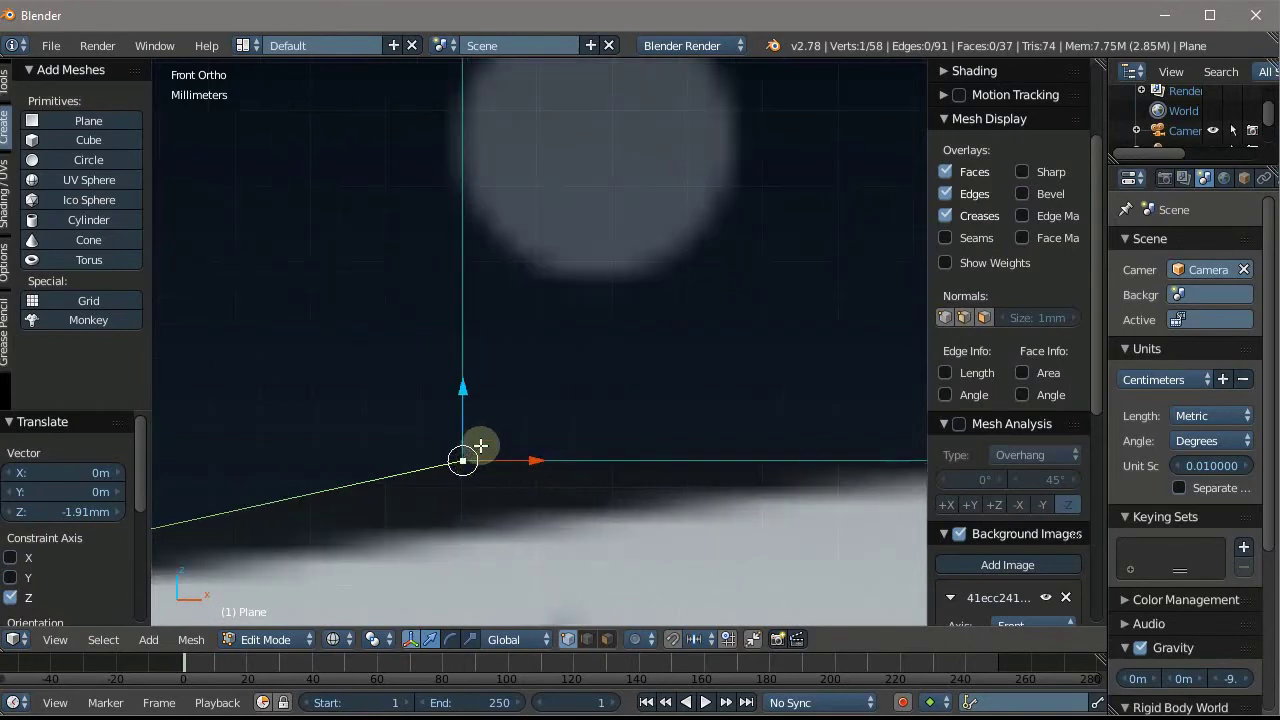
left_click_drag(465, 403, 476, 475)
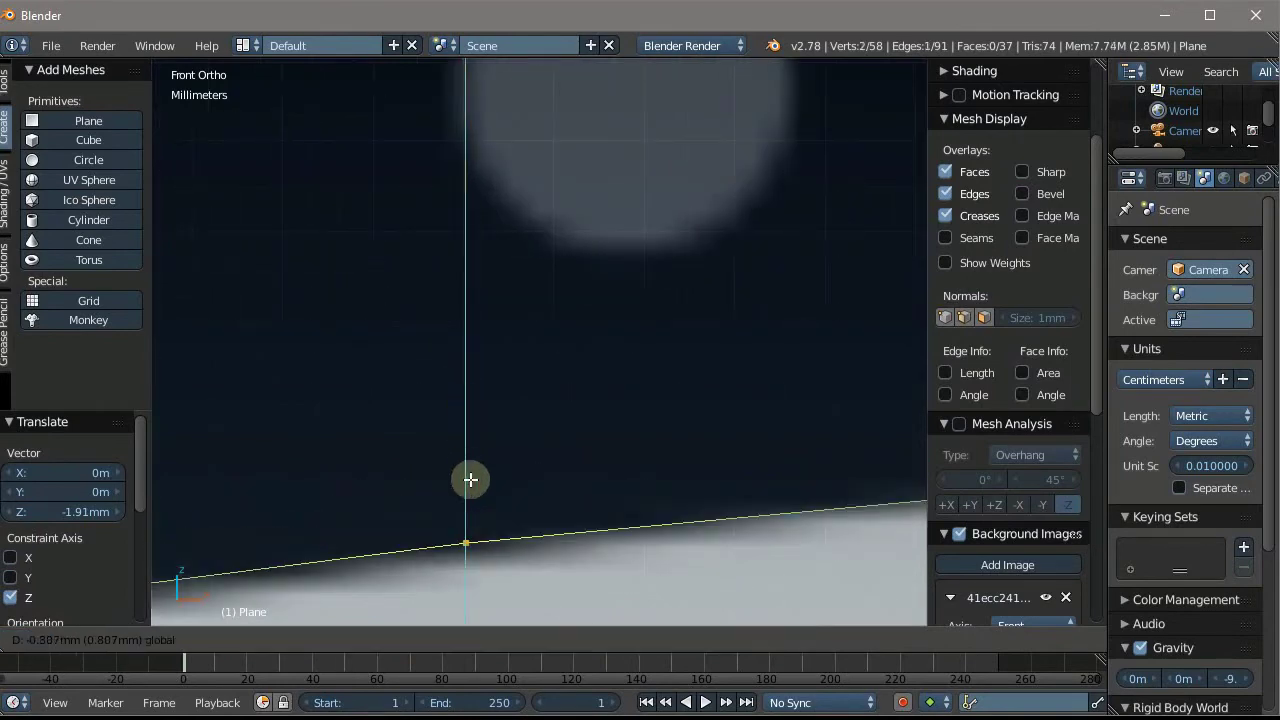
scroll(476, 475, "down", 2)
scroll(426, 357, "down", 2)
scroll(517, 334, "down", 2)
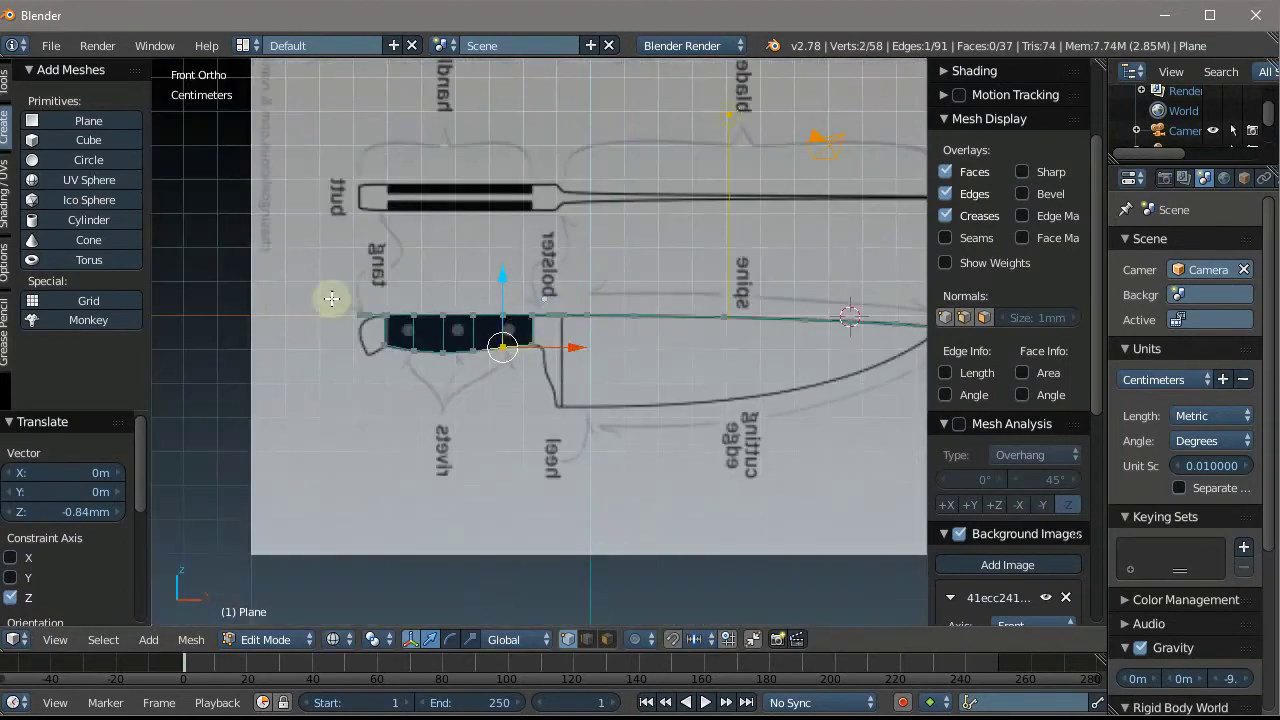
scroll(323, 294, "up", 2)
scroll(365, 365, "up", 4)
scroll(274, 383, "up", 2)
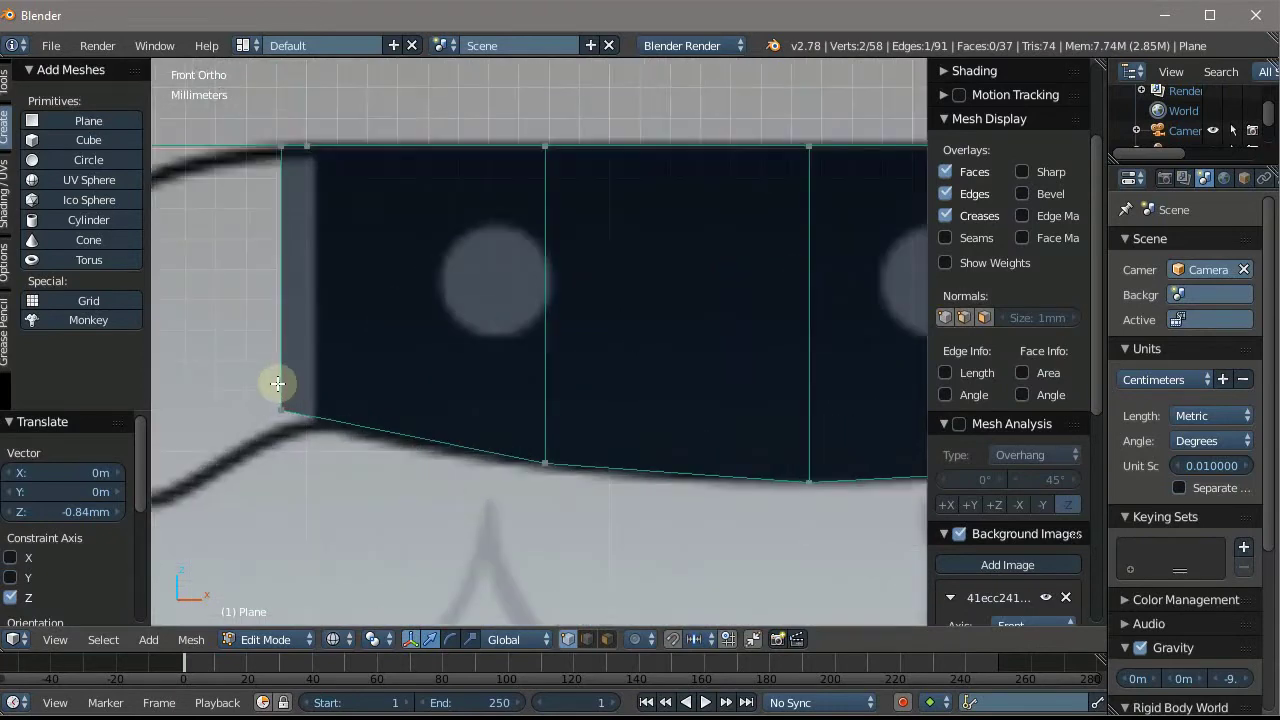
scroll(277, 383, "down", 2)
scroll(277, 383, "up", 5)
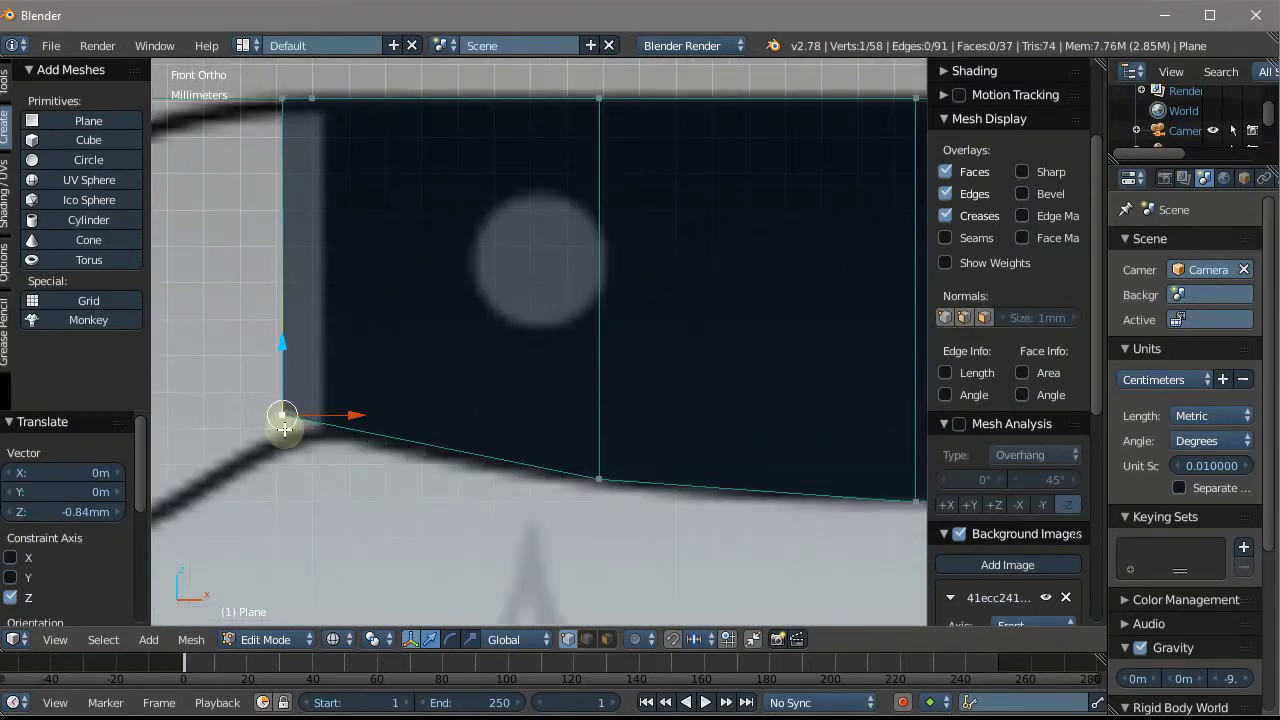
Lower the left-end vertex slightly along Z and shift the left edge 0.825mm right along X
right_click(284, 428)
left_click_drag(281, 362, 281, 374)
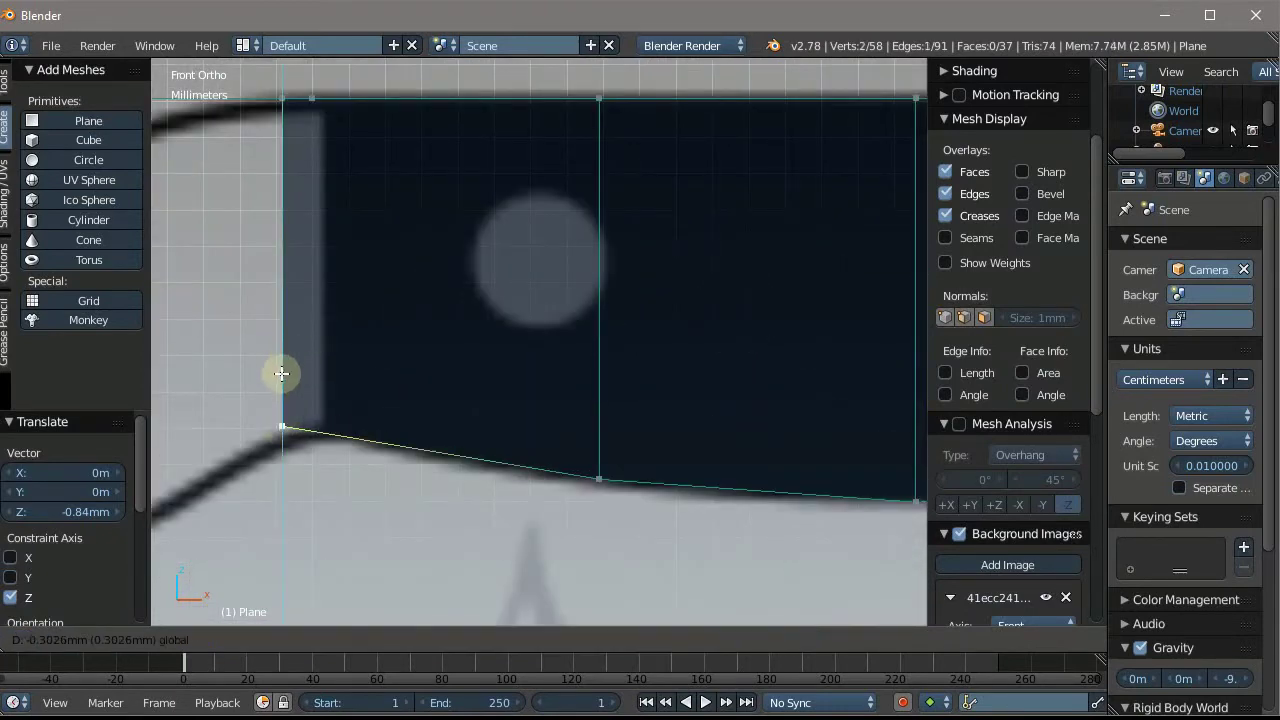
scroll(743, 329, "down", 3)
scroll(614, 266, "up", 2)
scroll(460, 129, "up", 3)
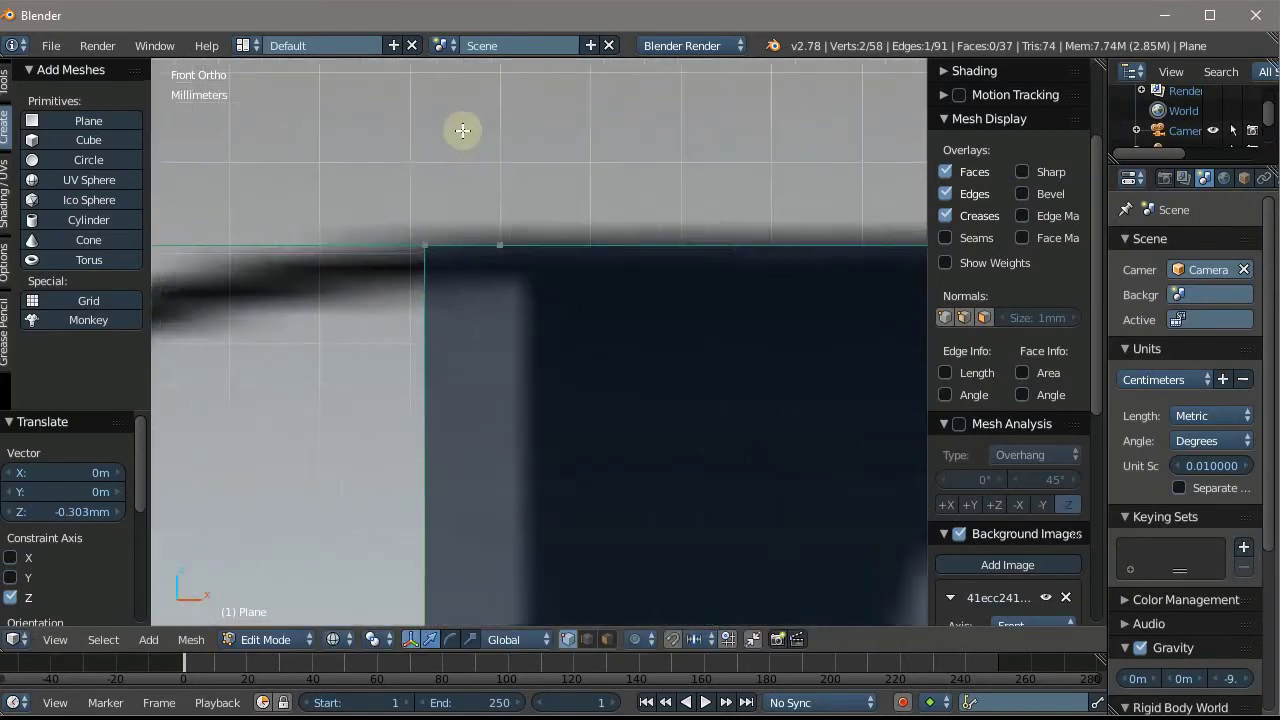
scroll(490, 240, "down", 5)
scroll(480, 240, "down", 2)
scroll(477, 302, "up", 2)
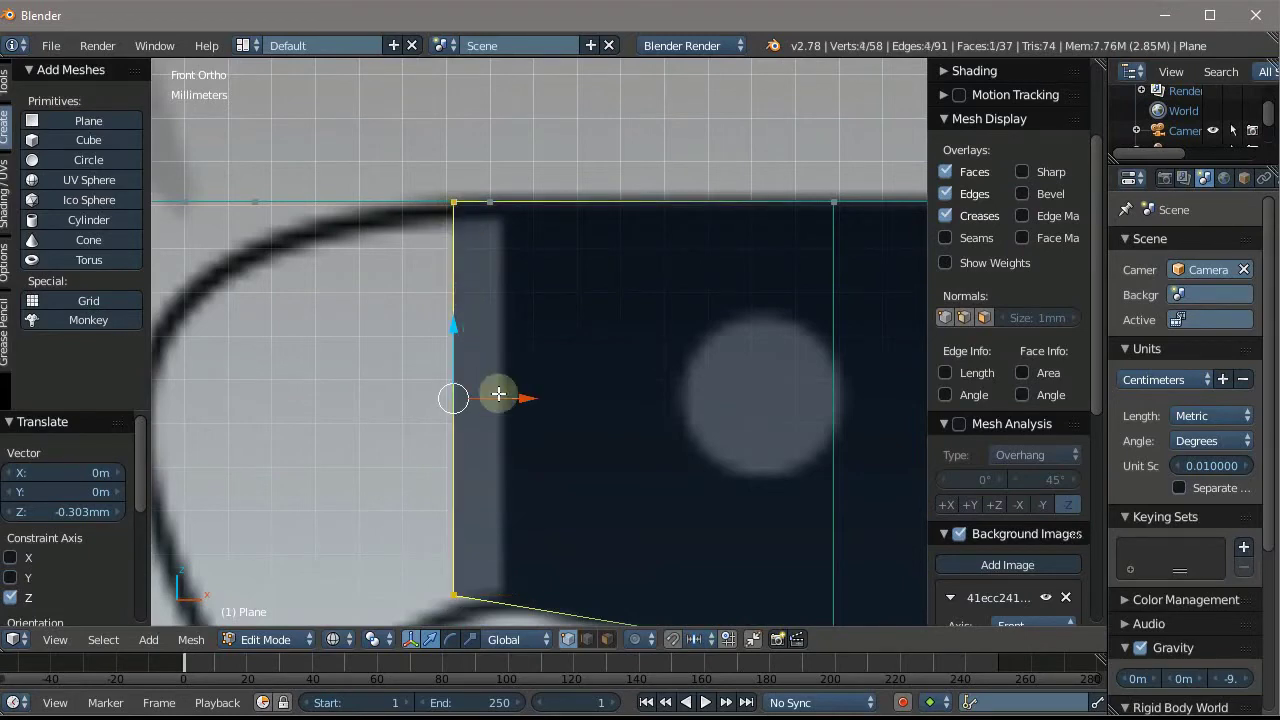
mouse_move(500, 397)
left_mouse_down()
mouse_move(547, 395)
mouse_move(543, 408)
left_mouse_up()
scroll(543, 408, "down", 1)
scroll(546, 249, "down", 3, "shift")
scroll(655, 437, "up", 1)
scroll(629, 429, "down", 3)
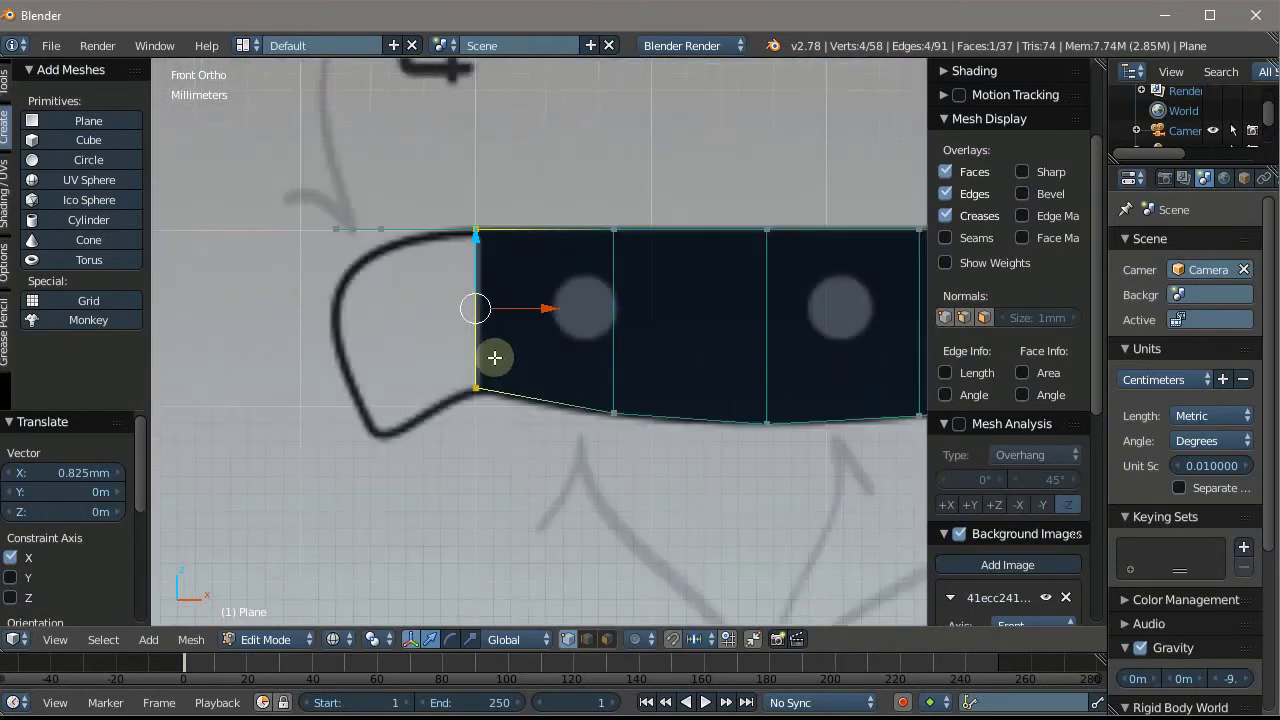
scroll(494, 357, "down", 3)
Return to Object Mode and orbit to view the knife mesh in 3D
key("Tab")
scroll(433, 282, "down", 2)
mouse_move(433, 282)
middle_mouse_down()
mouse_move(571, 286)
mouse_move(555, 361)
mouse_move(511, 227)
mouse_move(289, 155)
middle_mouse_up()
scroll(511, 227, "down", 3)
scroll(511, 227, "up", 3)
scroll(289, 155, "down", 4)
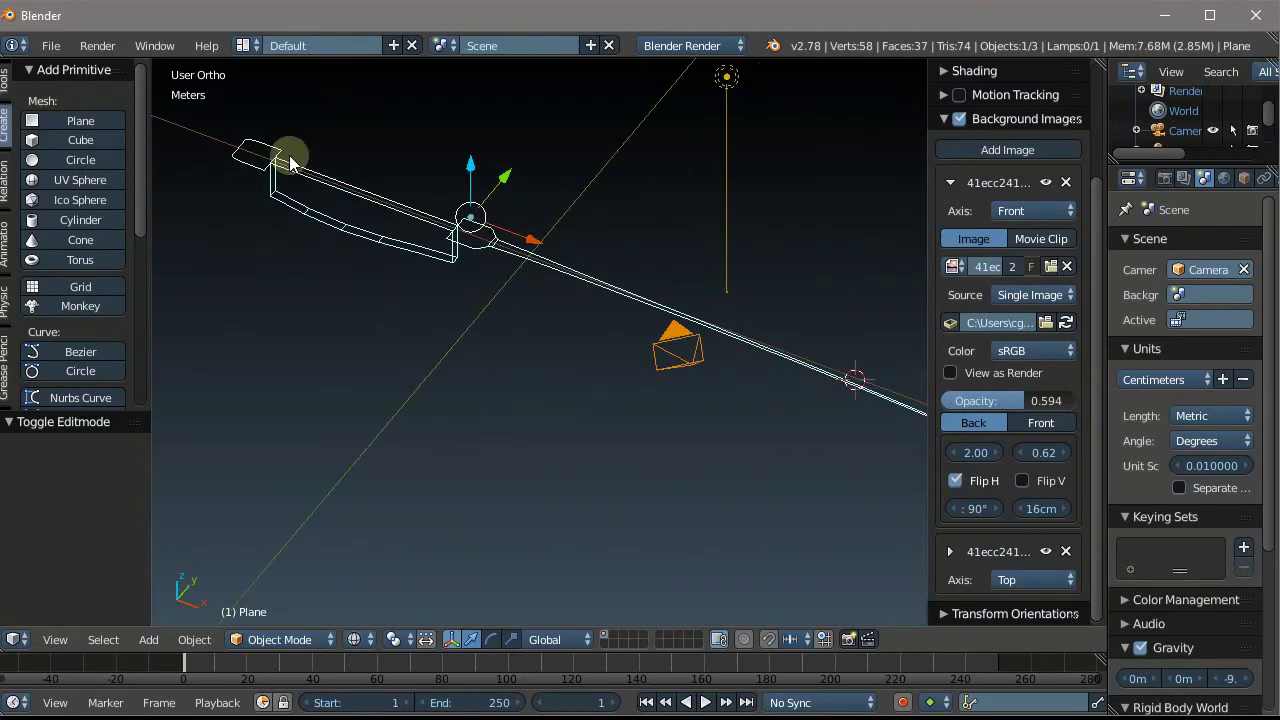
Inspect the knife mesh from Front view and angled orbits, zooming in on the bolster
scroll(289, 155, "up", 4)
scroll(878, 345, "up", 3)
middle_click_drag(878, 345, 462, 320)
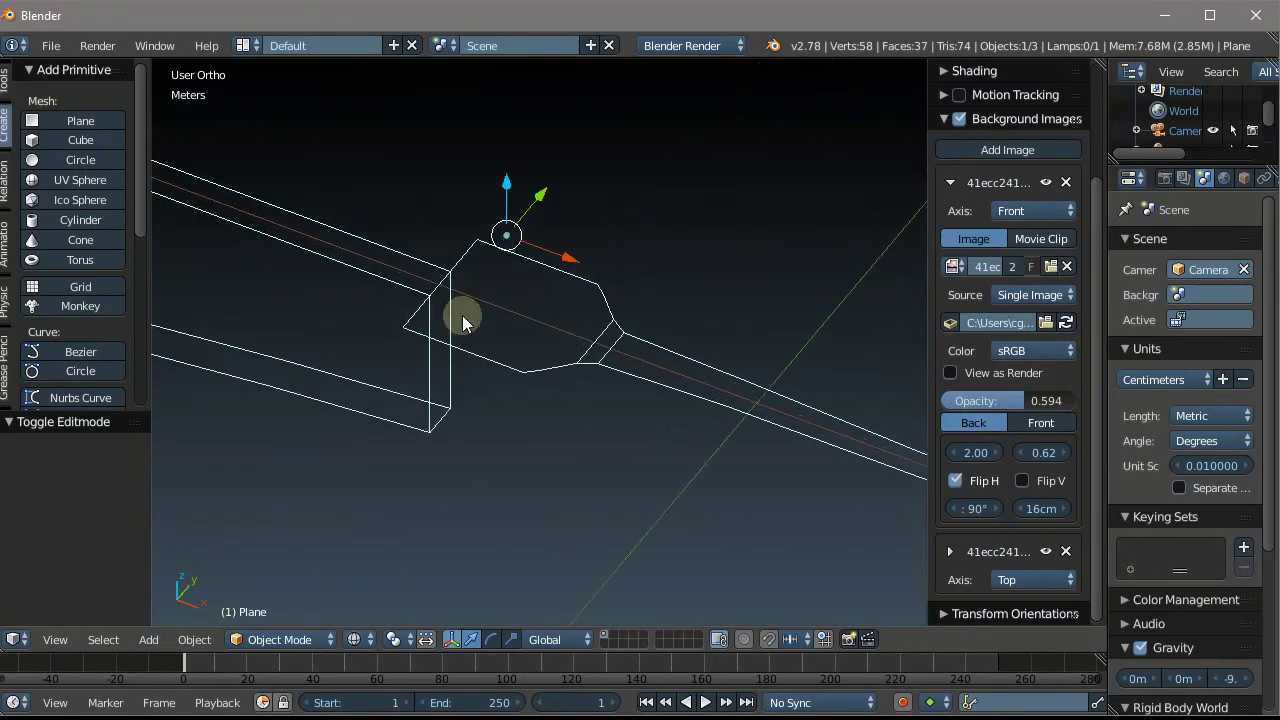
key("KP_1")
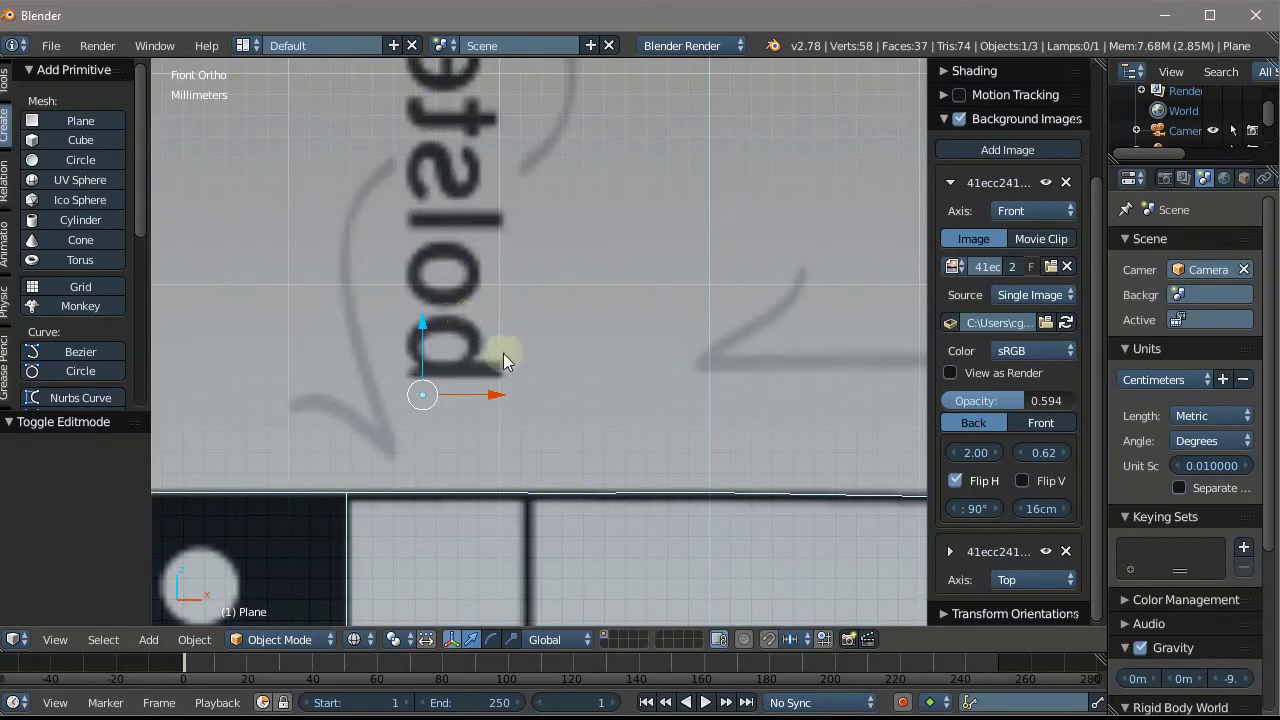
scroll(503, 353, "down", 2)
scroll(540, 410, "down", 2)
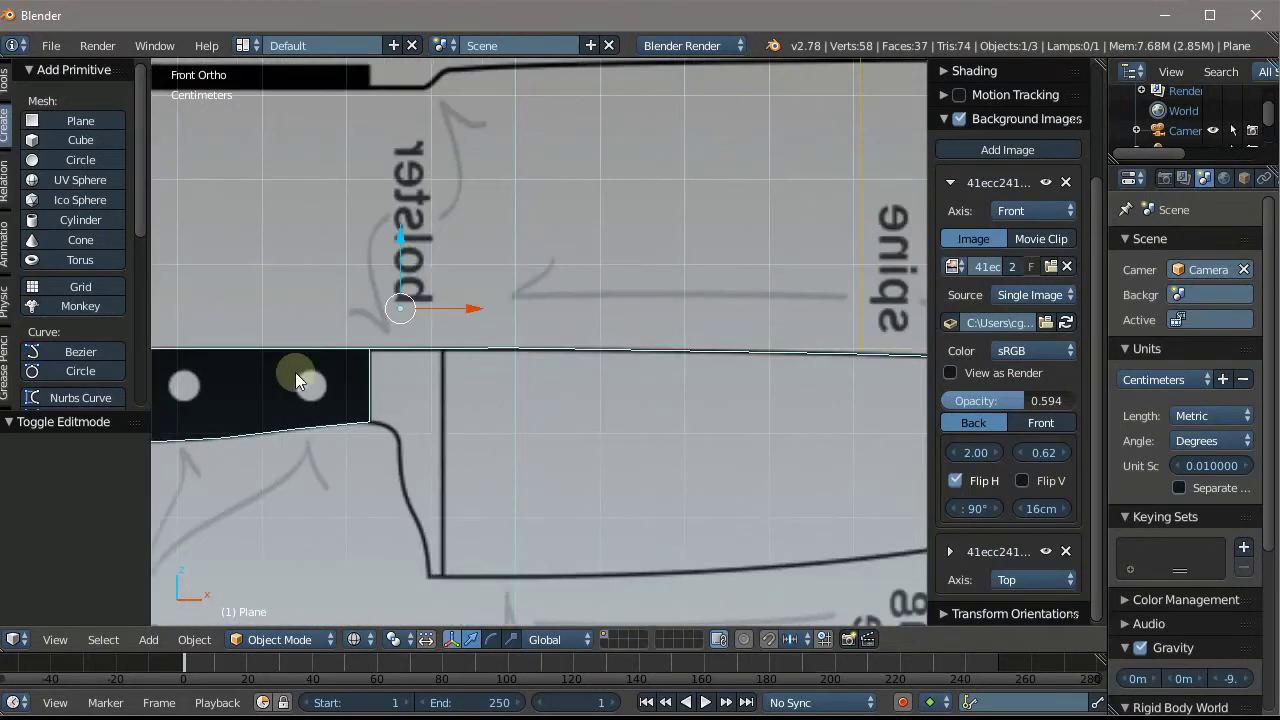
scroll(567, 356, "up", 2)
mouse_move(567, 356)
middle_mouse_down()
mouse_move(562, 423)
mouse_move(517, 412)
middle_mouse_up()
scroll(597, 288, "up", 4)
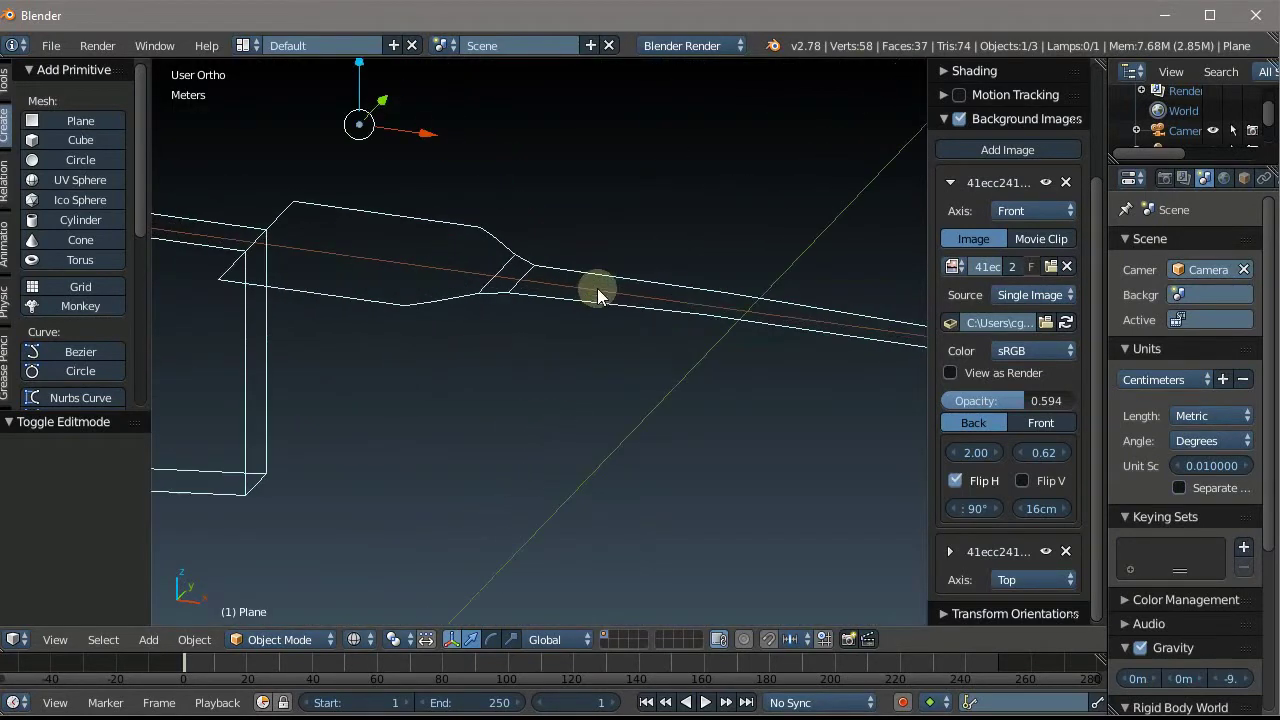
mouse_move(524, 262)
middle_mouse_down()
mouse_move(523, 306)
mouse_move(520, 293)
middle_mouse_up()
scroll(520, 290, "up", 2)
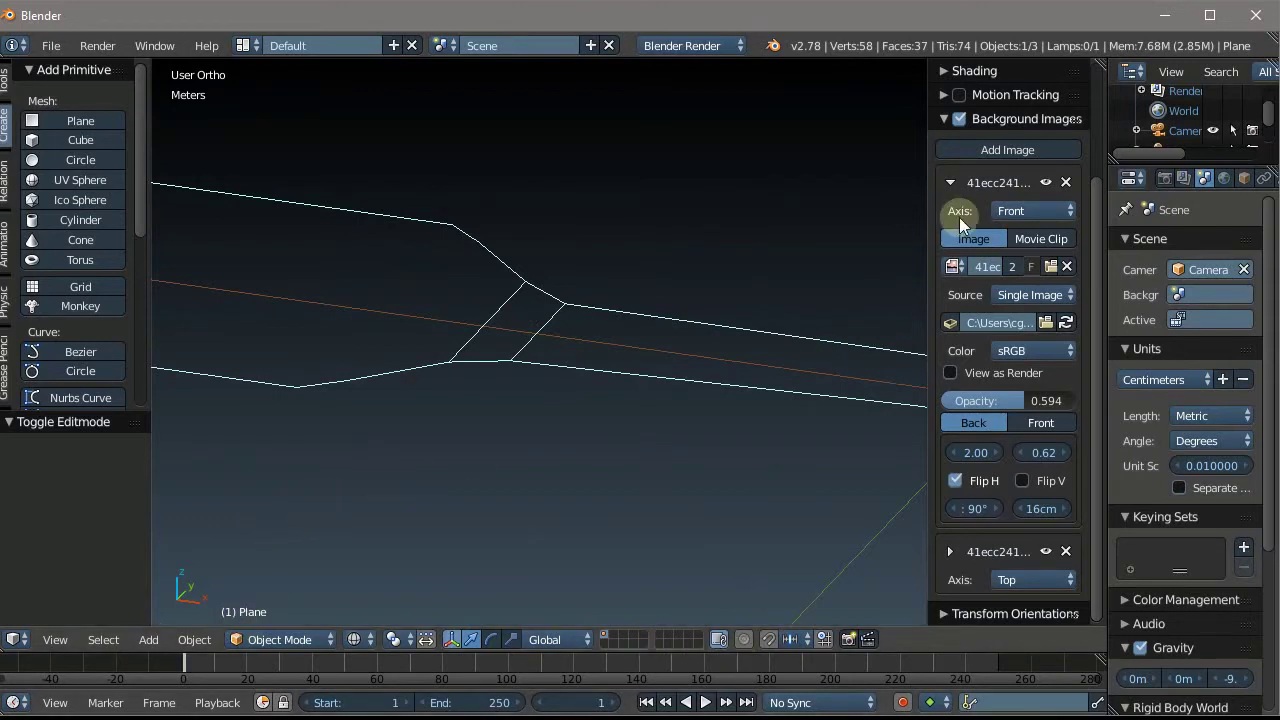
In Edit Mode, select the two heel vertices plus the upper neighbouring vertex
key("Tab")
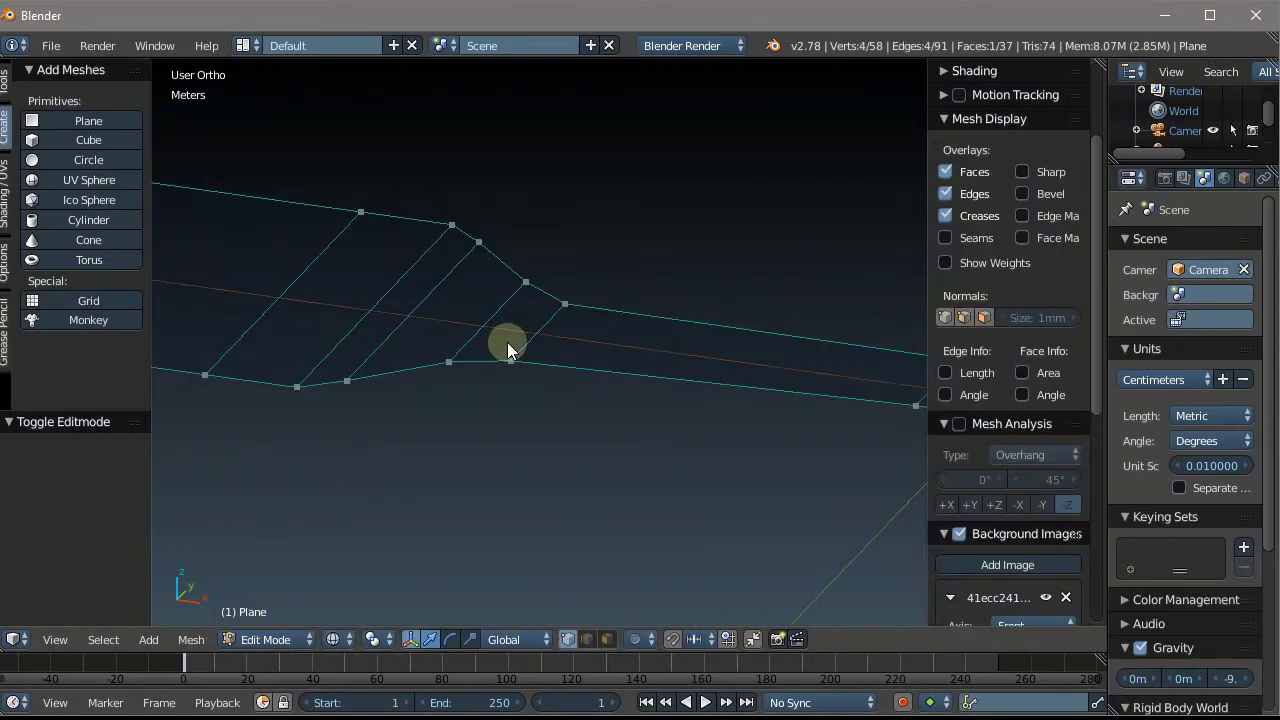
right_click(513, 359)
right_click(566, 302, "shift")
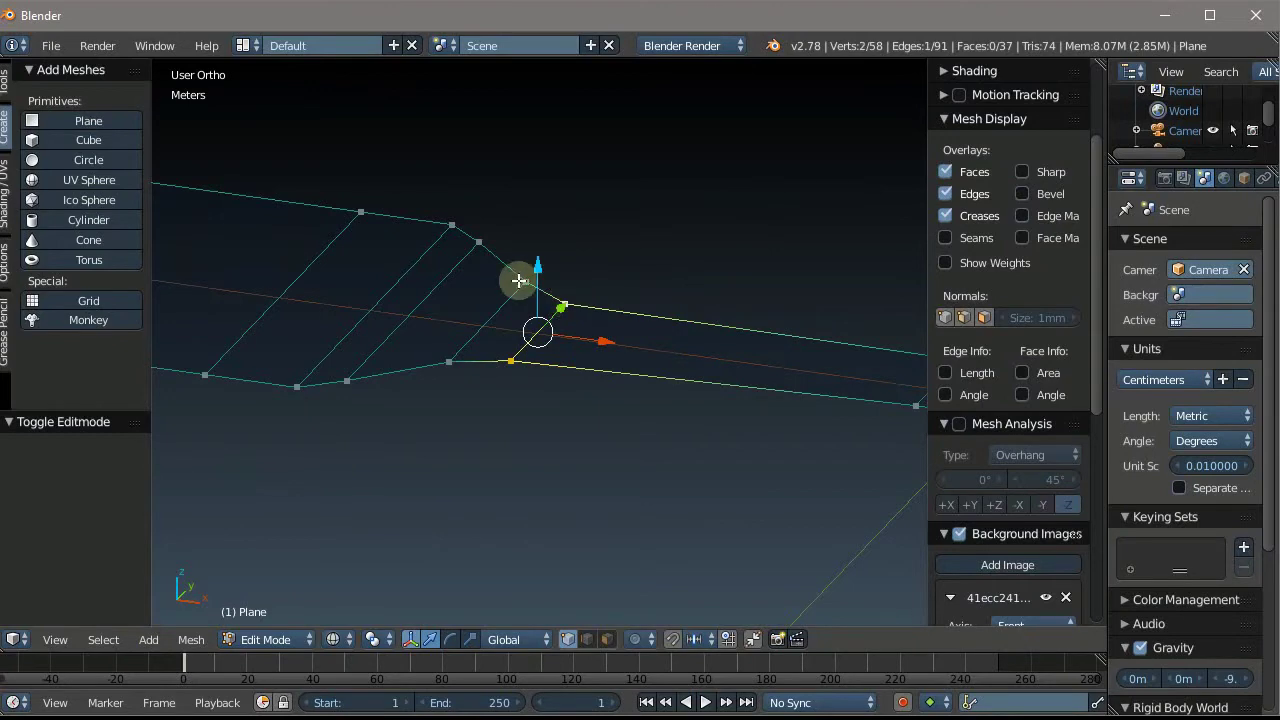
right_click(529, 283, "shift")
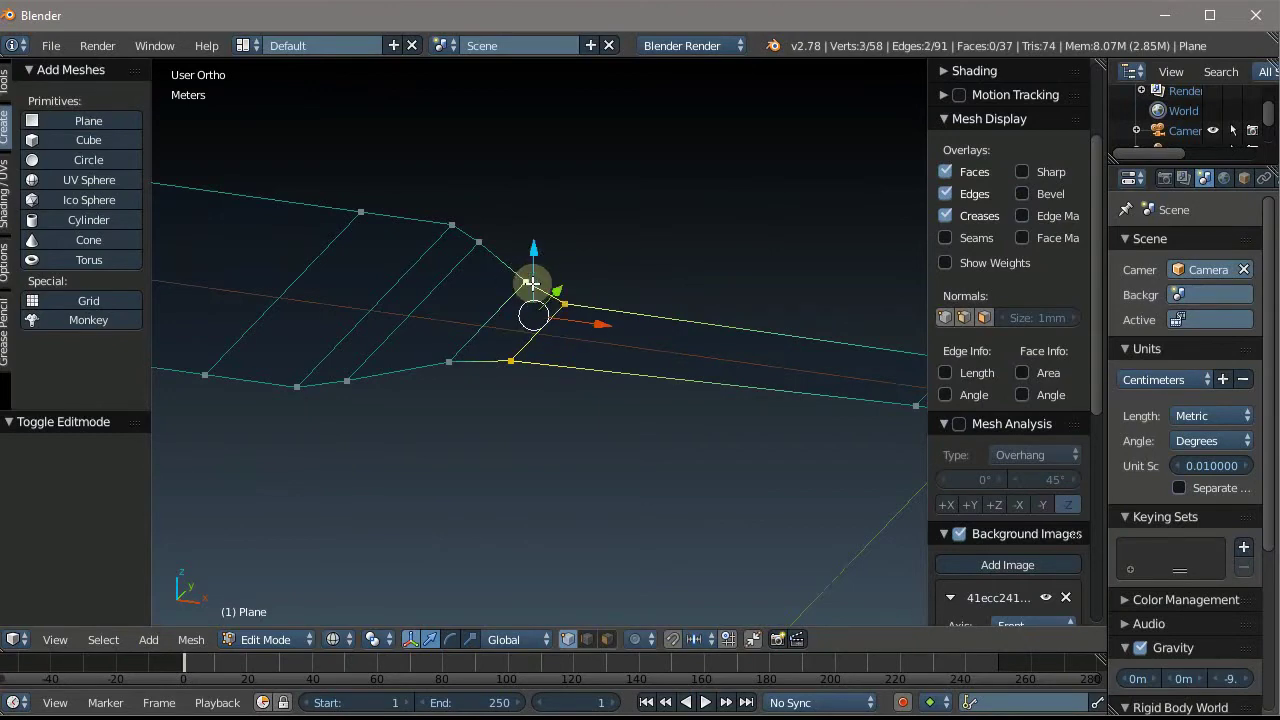
Check the heel selection from front and tilted top views, then bring up the Mesh commands
key("KP_1")
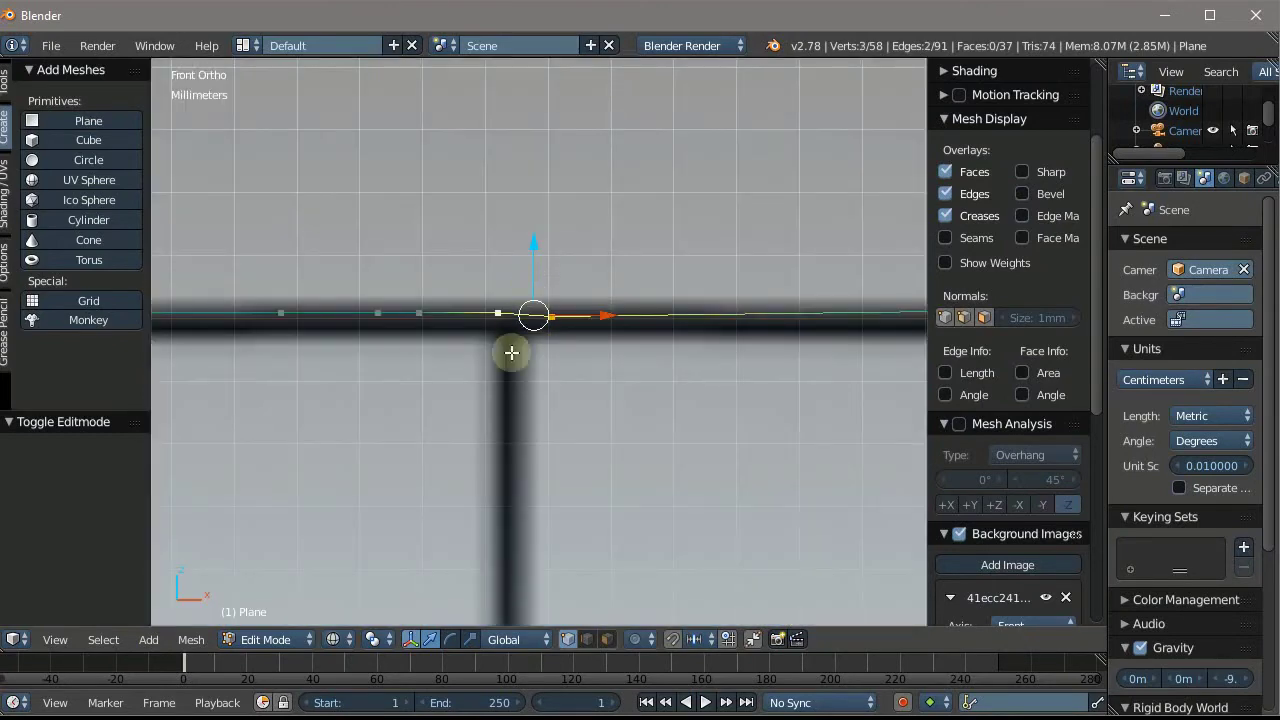
key("KP_8")
key("KP_8")
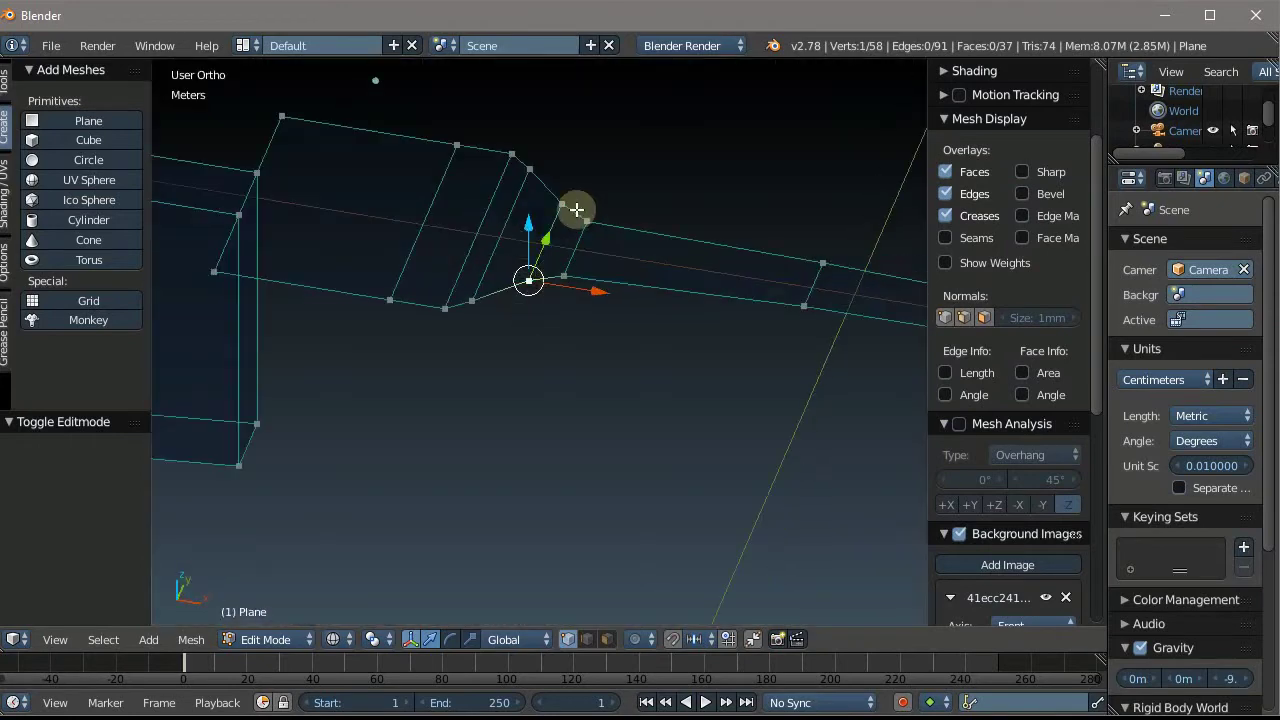
key("KP_6")
key("KP_6")
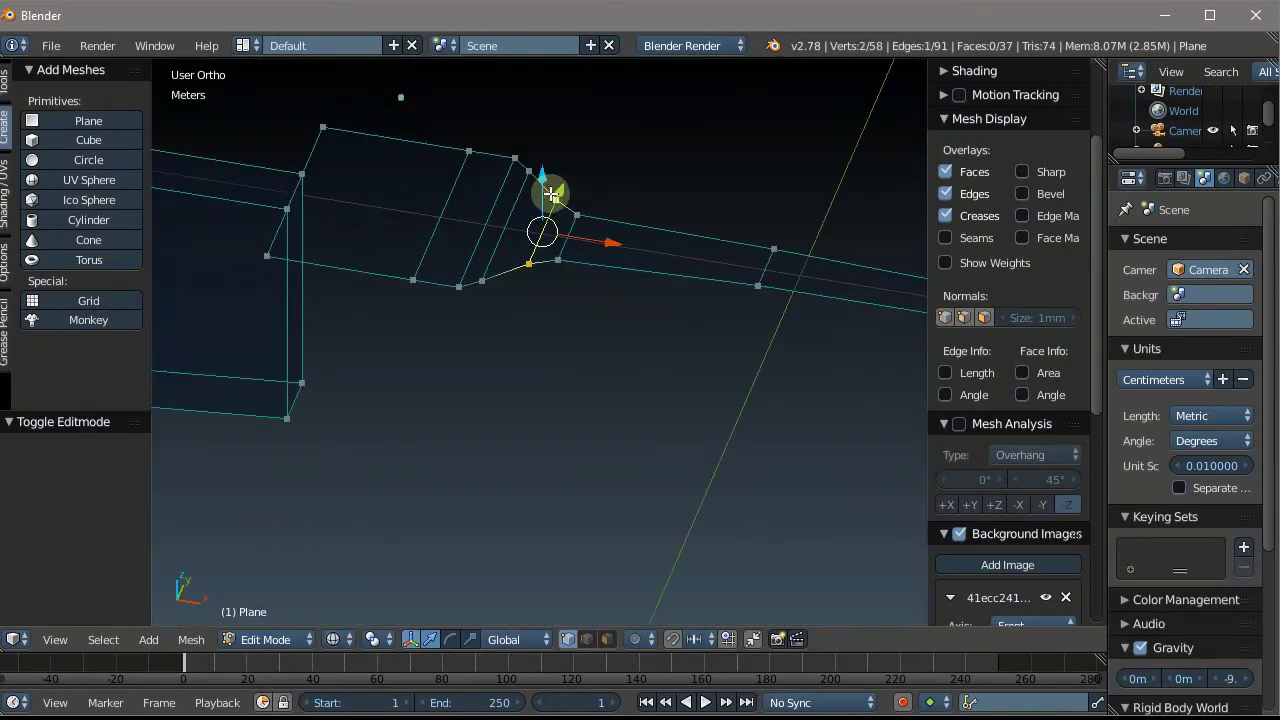
left_click(191, 640)
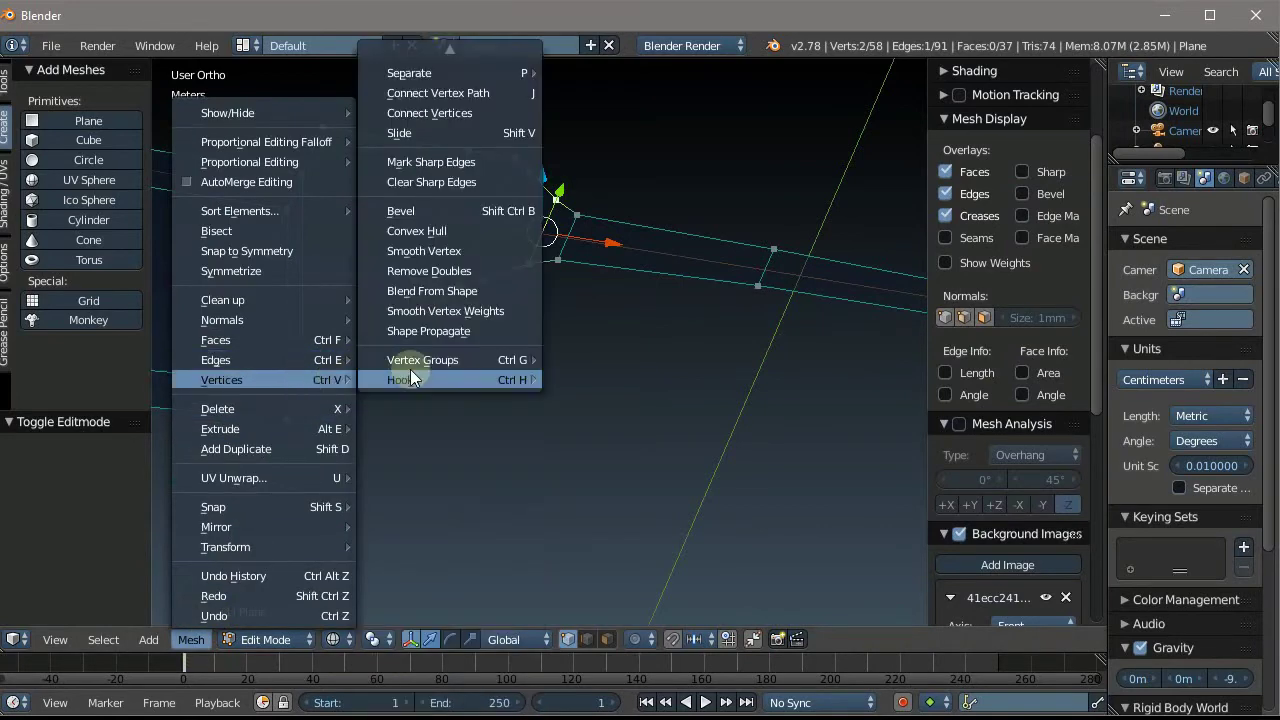
mouse_move(222, 380)
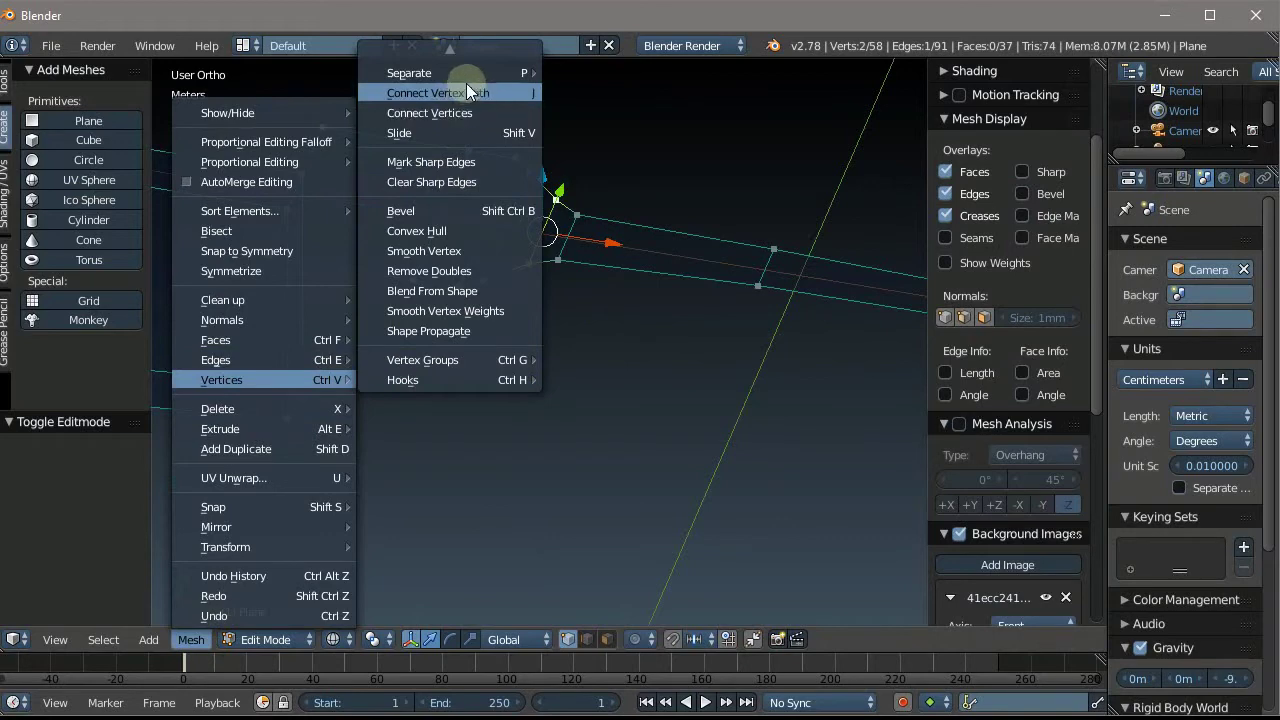
mouse_move(448, 73)
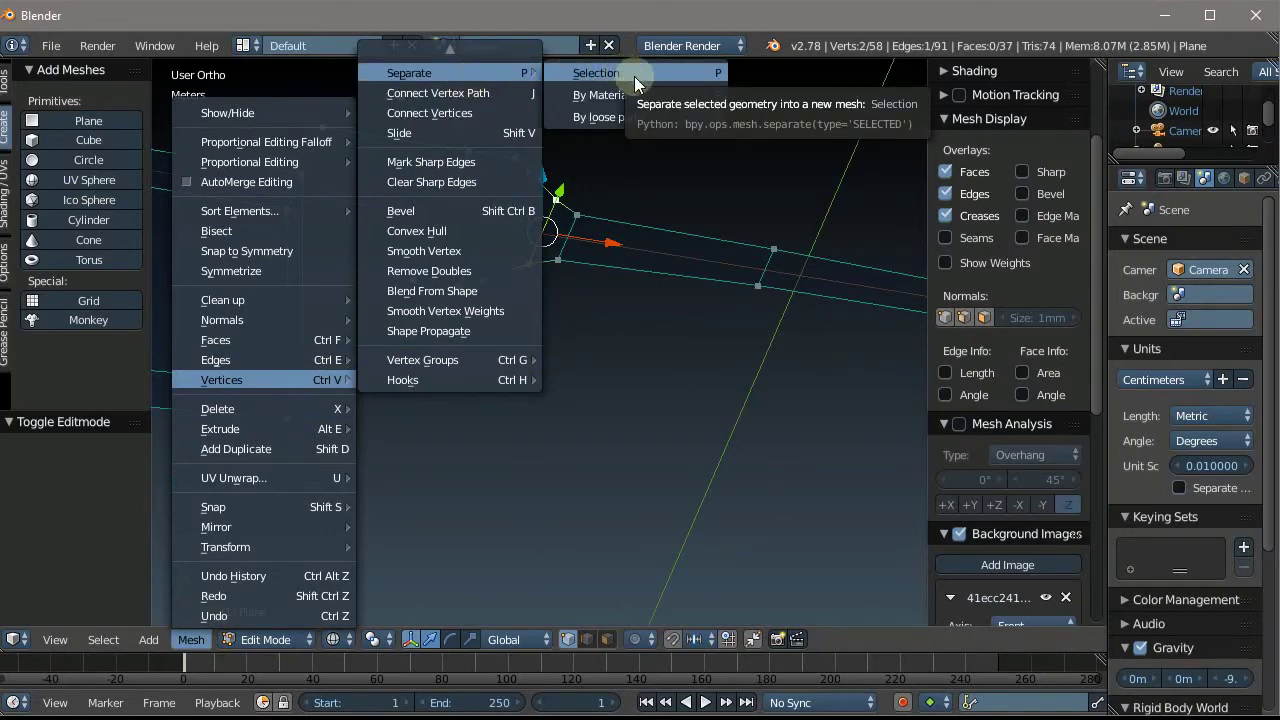
Apply Separate > Selection, then slide the bottom heel vertex left along X
left_click(634, 76)
scroll(611, 163, "up", 2)
right_click(516, 369)
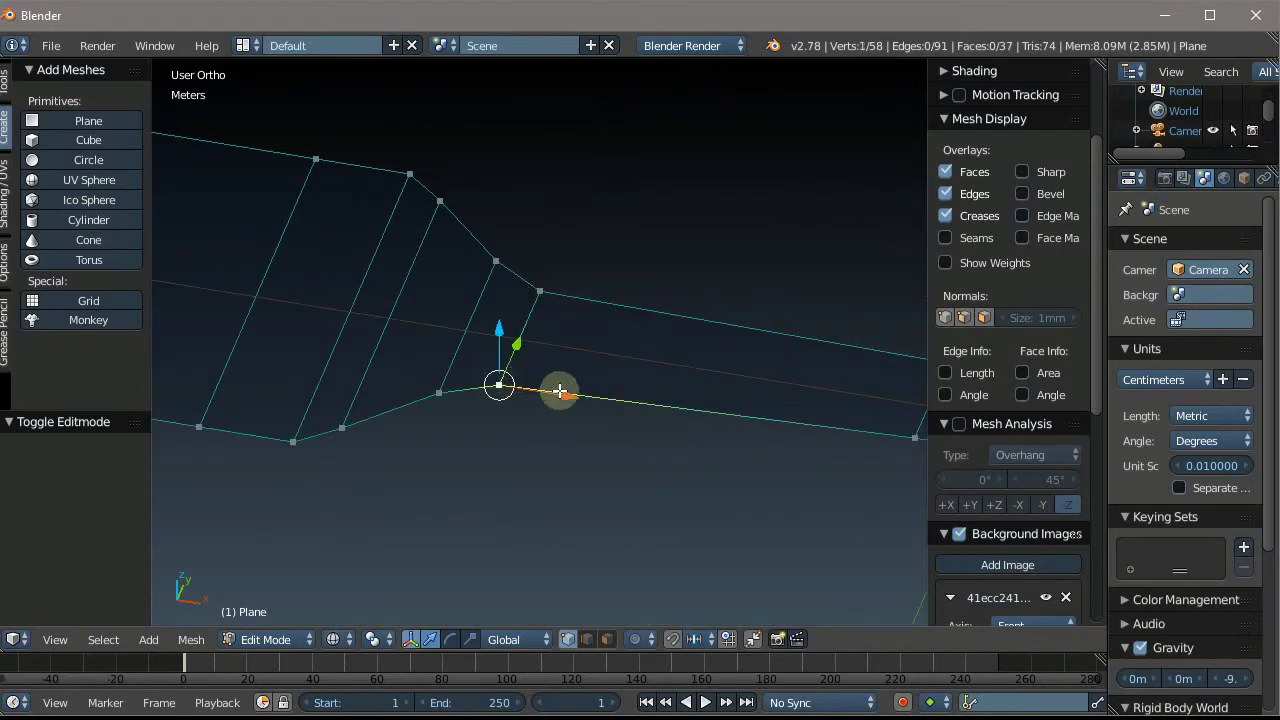
left_click_drag(560, 391, 618, 377)
key("ctrl+z")
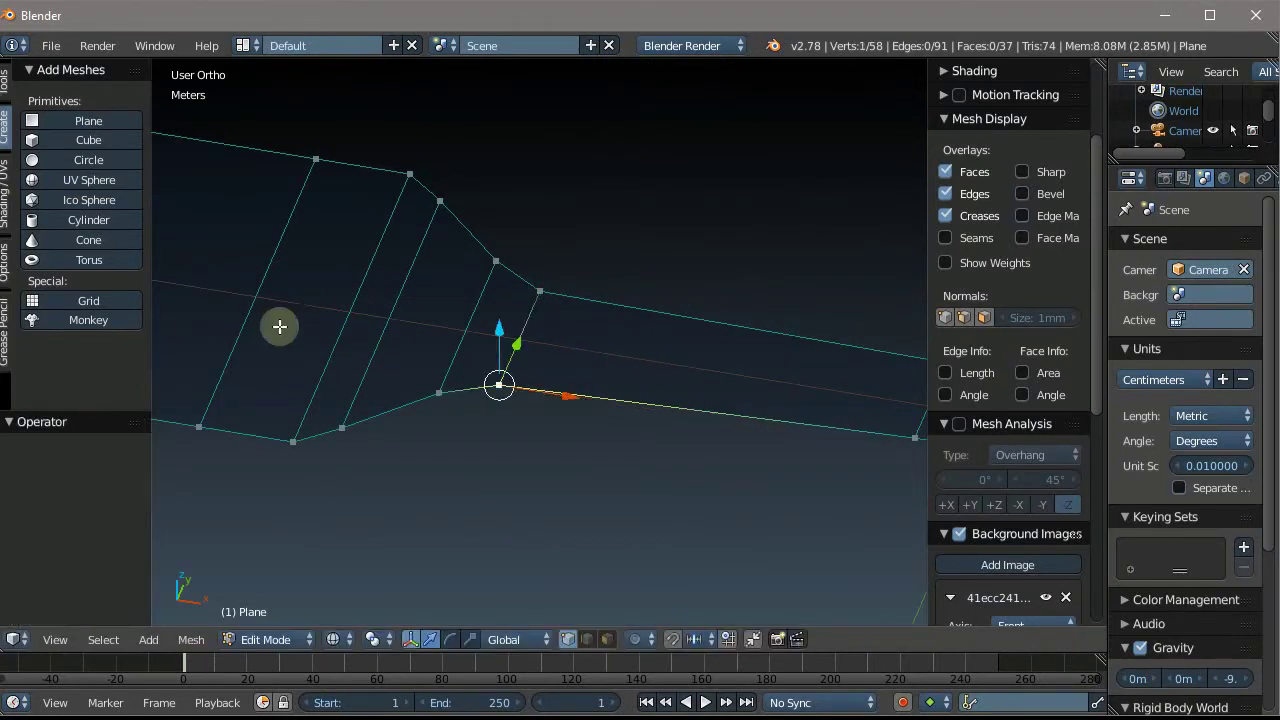
key("ctrl+z")
left_click_drag(480, 393, 402, 411)
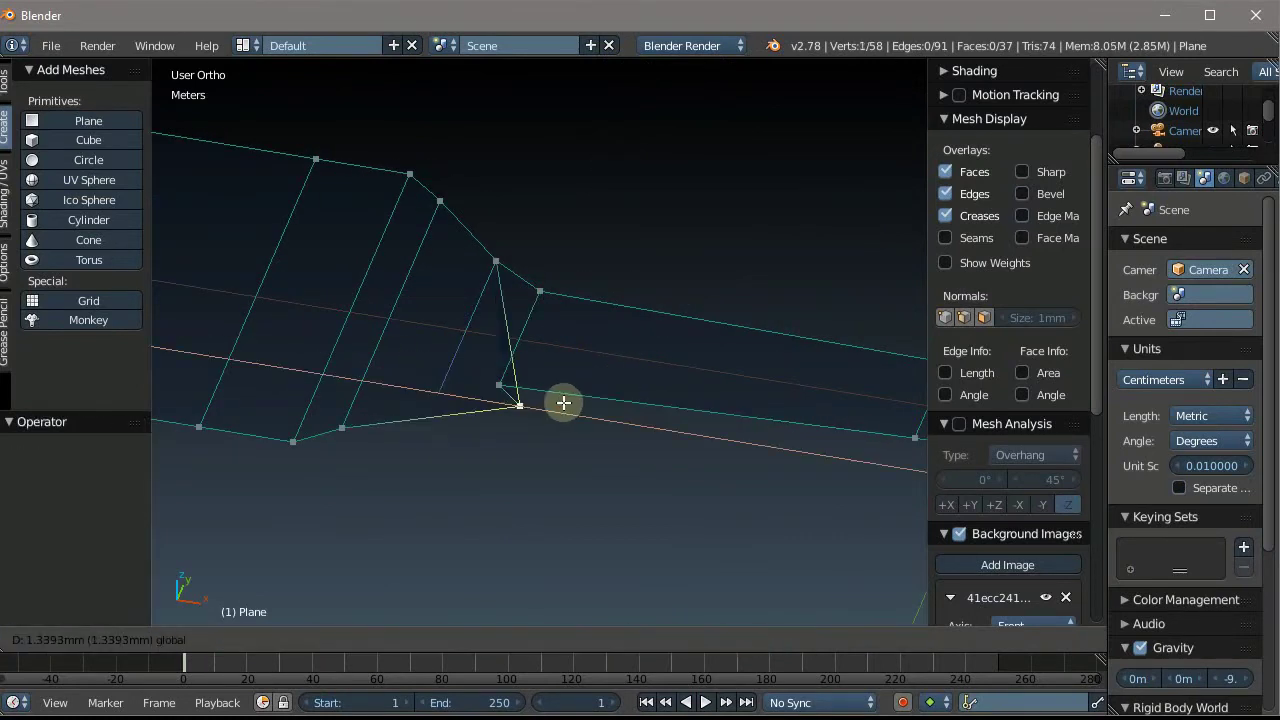
key("ctrl+z")
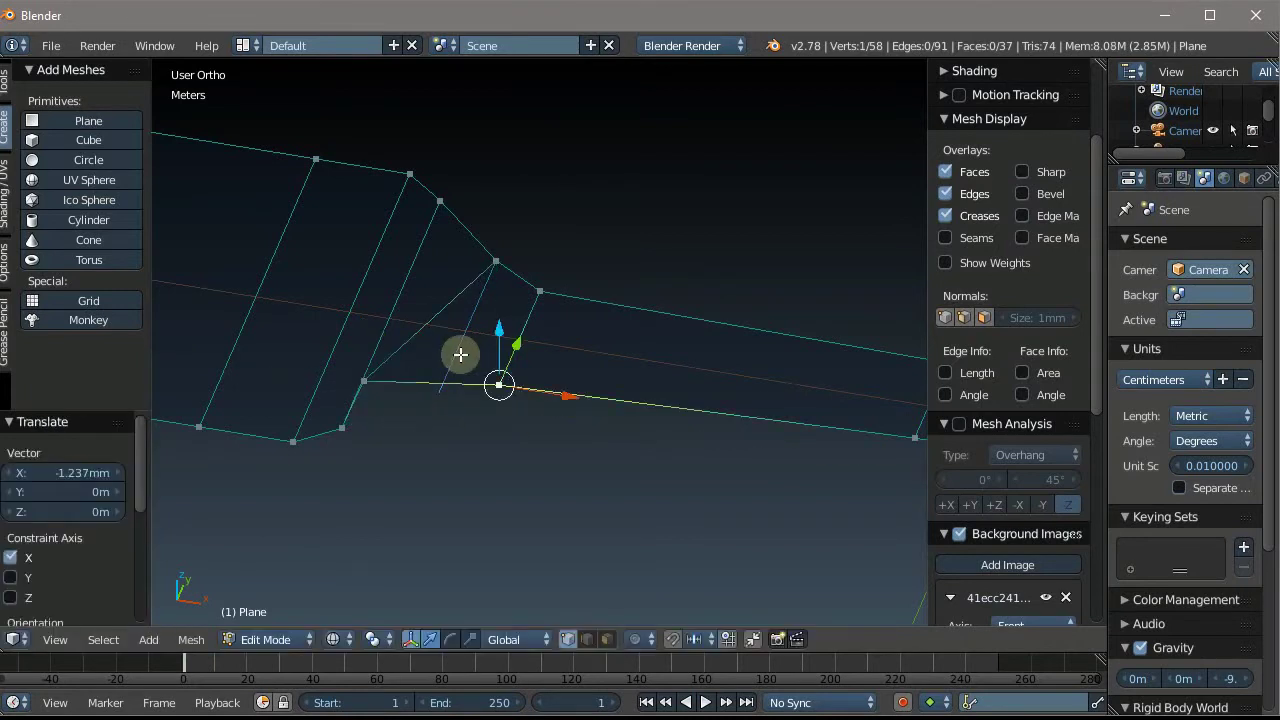
key("ctrl+shift+z")
key("ctrl+z")
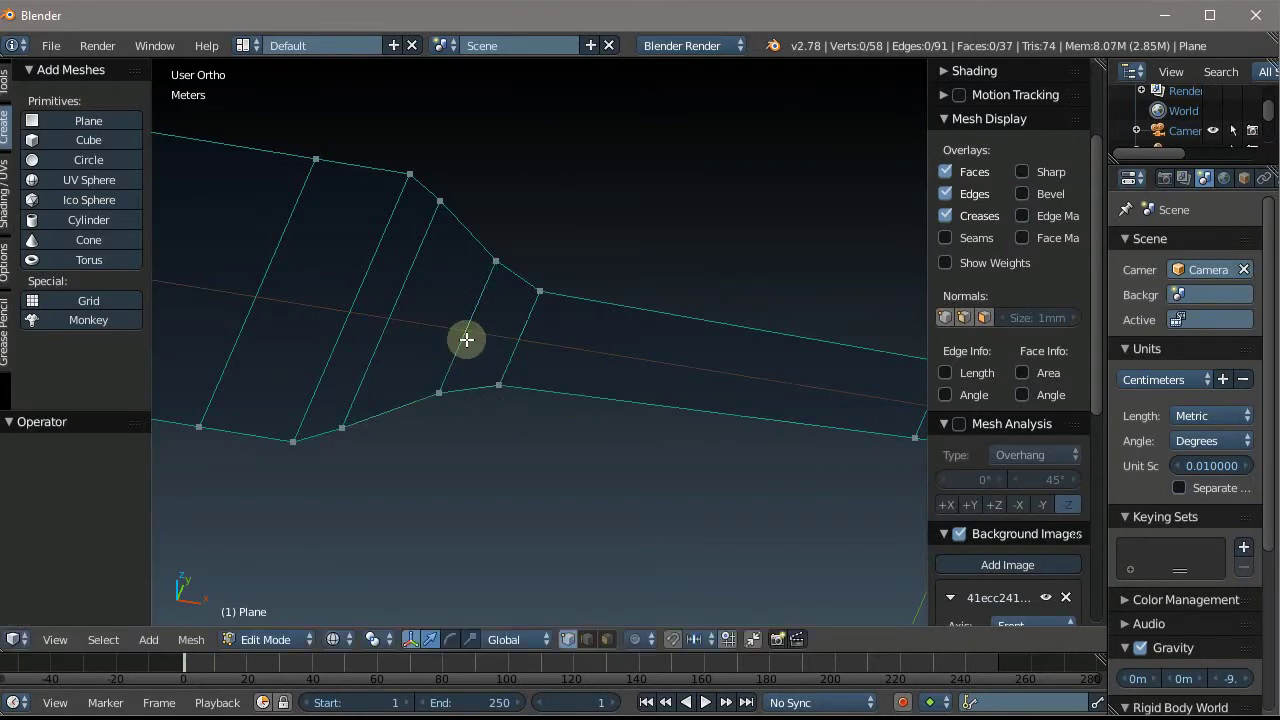
Move the top heel vertex left along X and reposition its neighbour along the heel curve
left_click(494, 263)
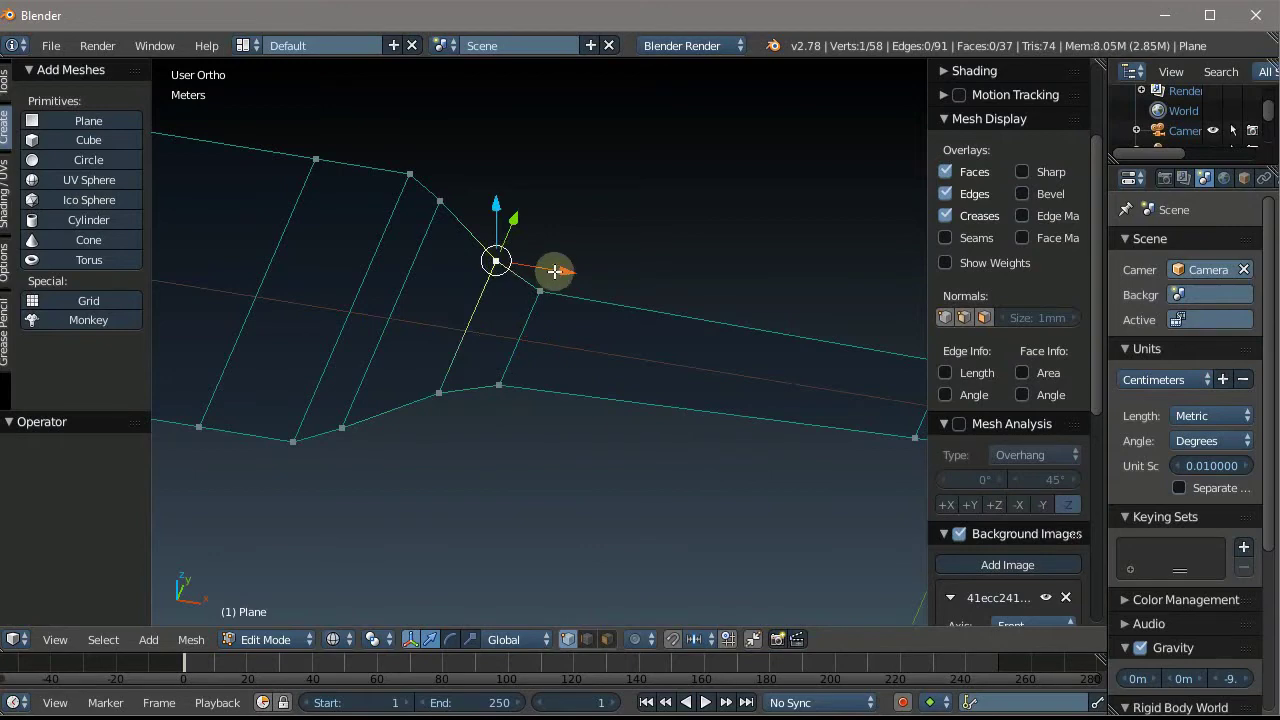
left_click_drag(557, 271, 494, 266)
right_click(517, 269)
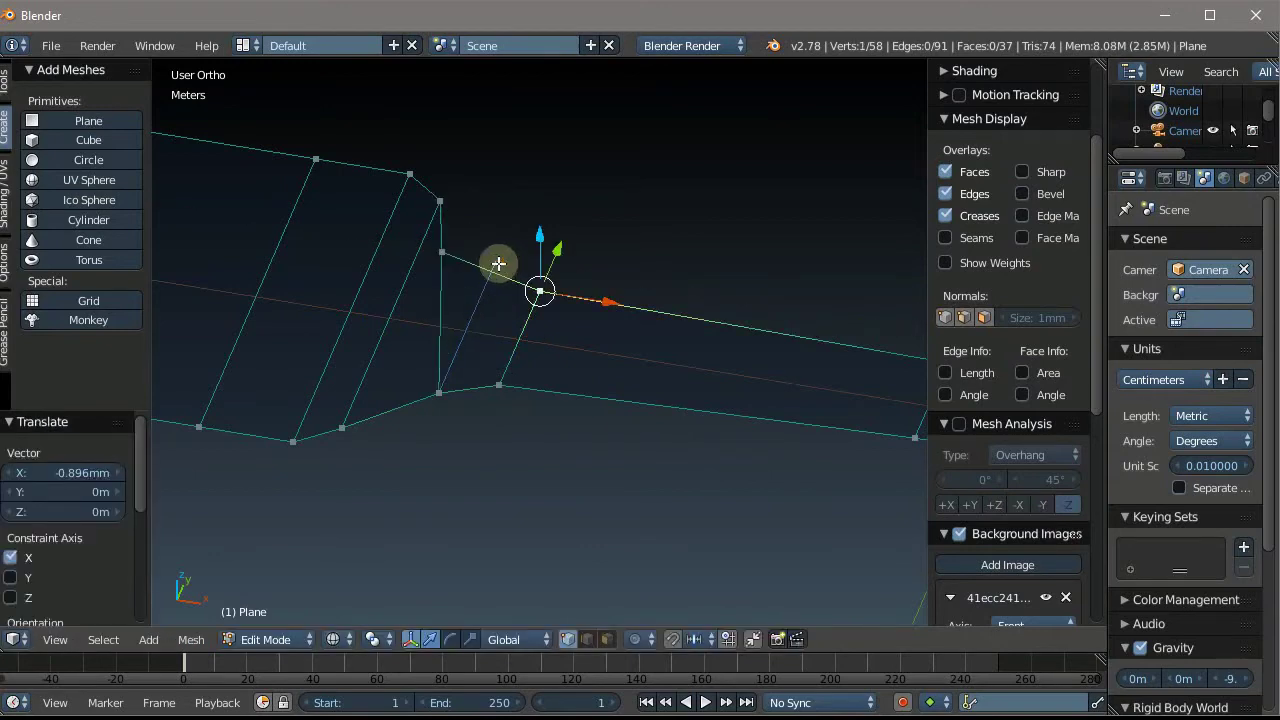
scroll(523, 246, "up", 3)
scroll(422, 283, "up", 5)
scroll(580, 287, "down", 5)
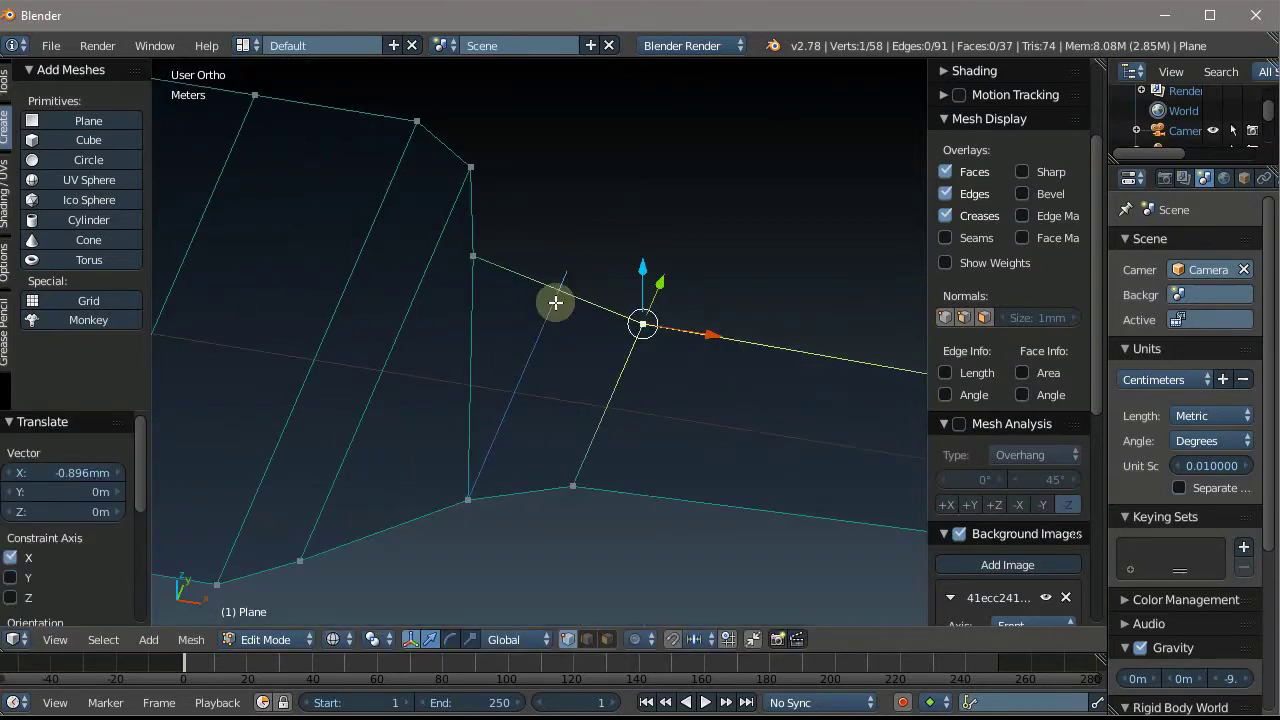
scroll(556, 302, "up", 2)
right_click(566, 283)
key("g")
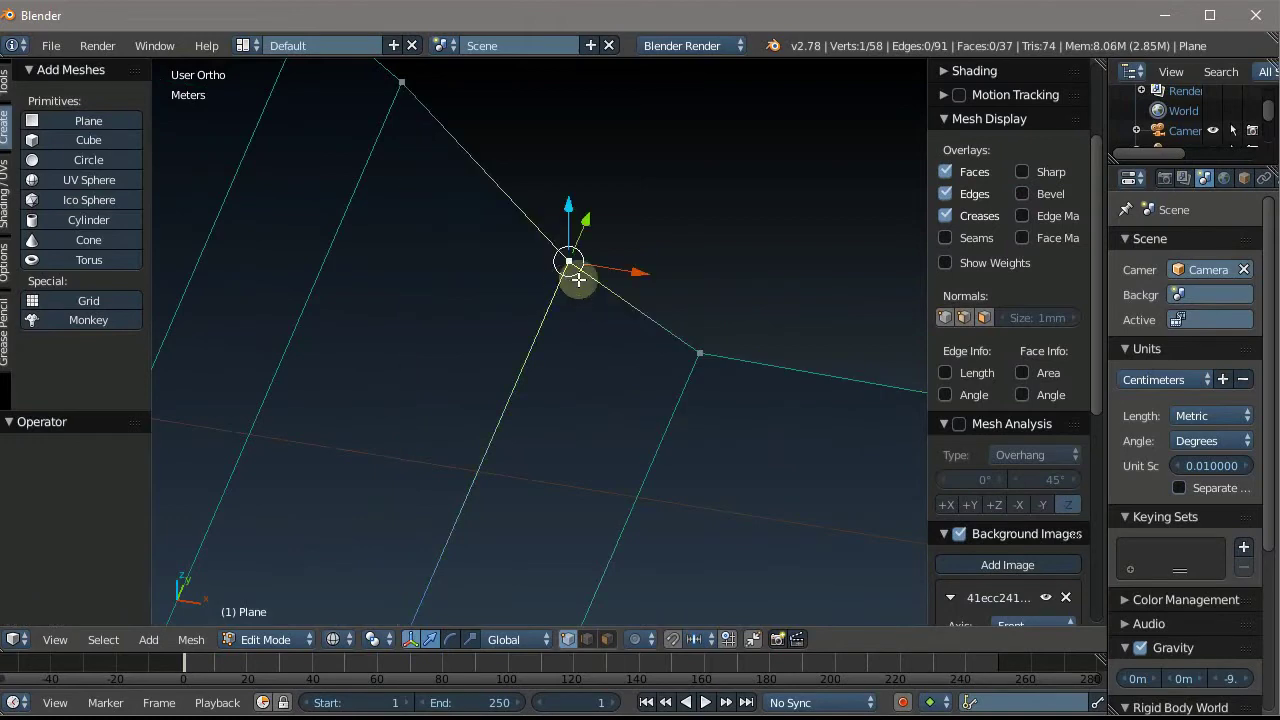
scroll(528, 270, "down", 4)
Add the lower and right corner vertices to select the bolster face, then orbit out
right_click(465, 453, "shift")
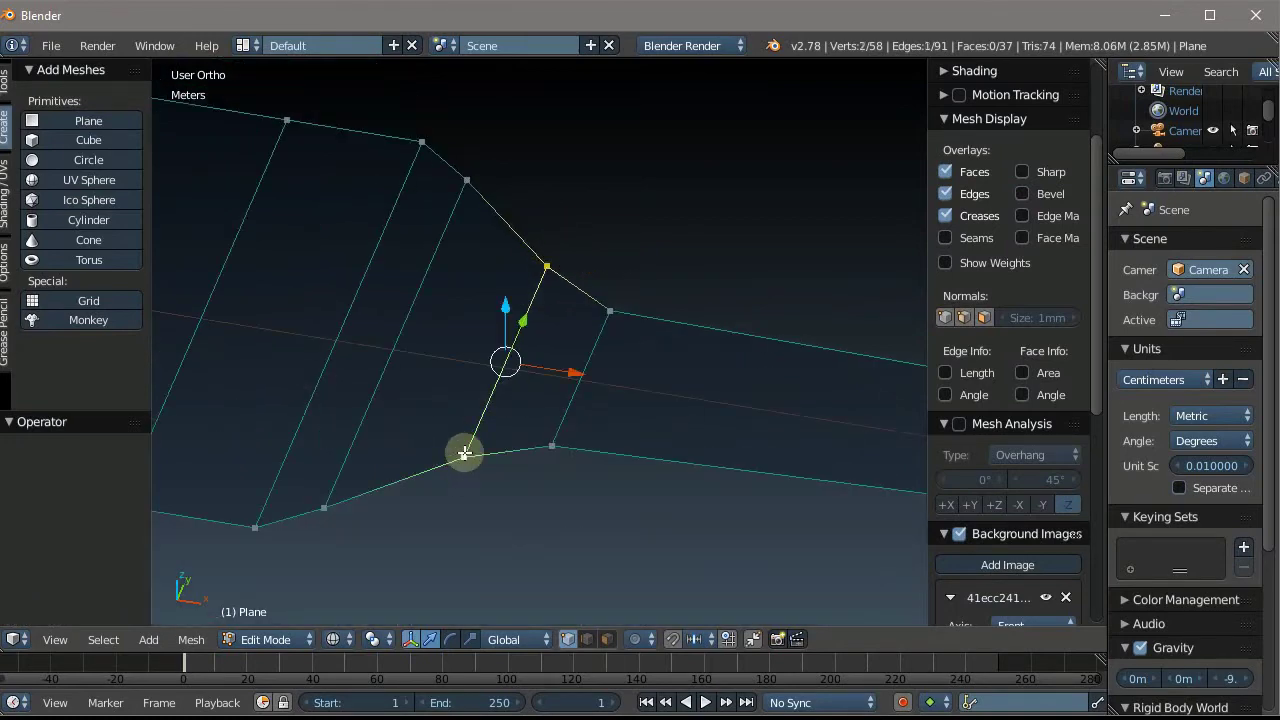
right_click(550, 445, "shift")
right_click(603, 310, "shift")
mouse_move(600, 303)
middle_mouse_down()
mouse_move(489, 306)
mouse_move(623, 366)
middle_mouse_up()
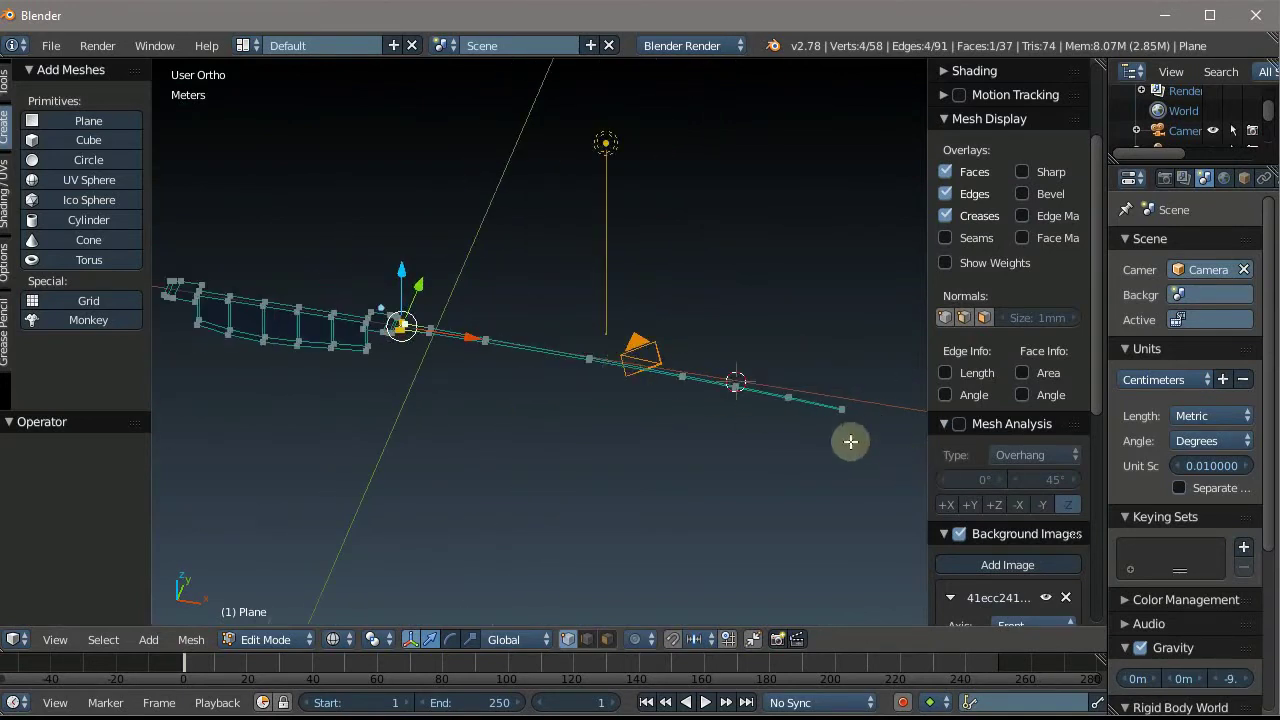
Box-select the vertices of the blade strip along the blade's tail
key("b")
left_click_drag(860, 457, 417, 281)
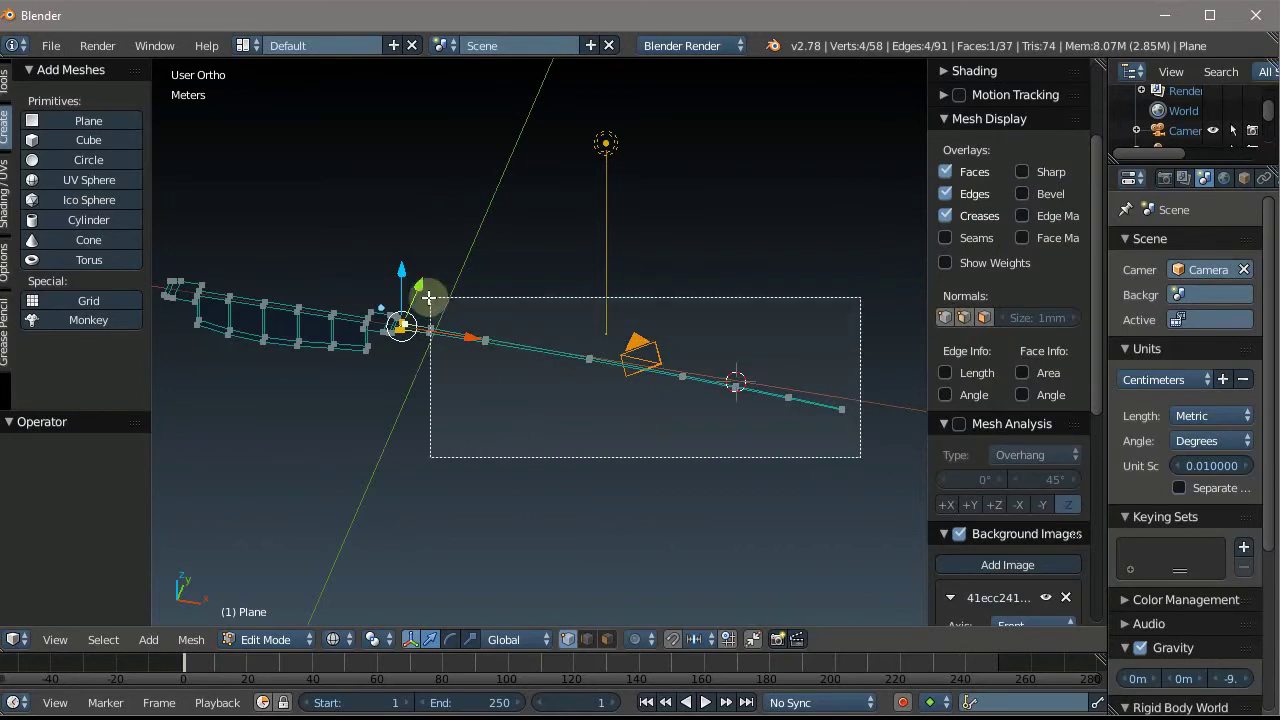
scroll(417, 281, "up", 3)
middle_click_drag(414, 291, 397, 229)
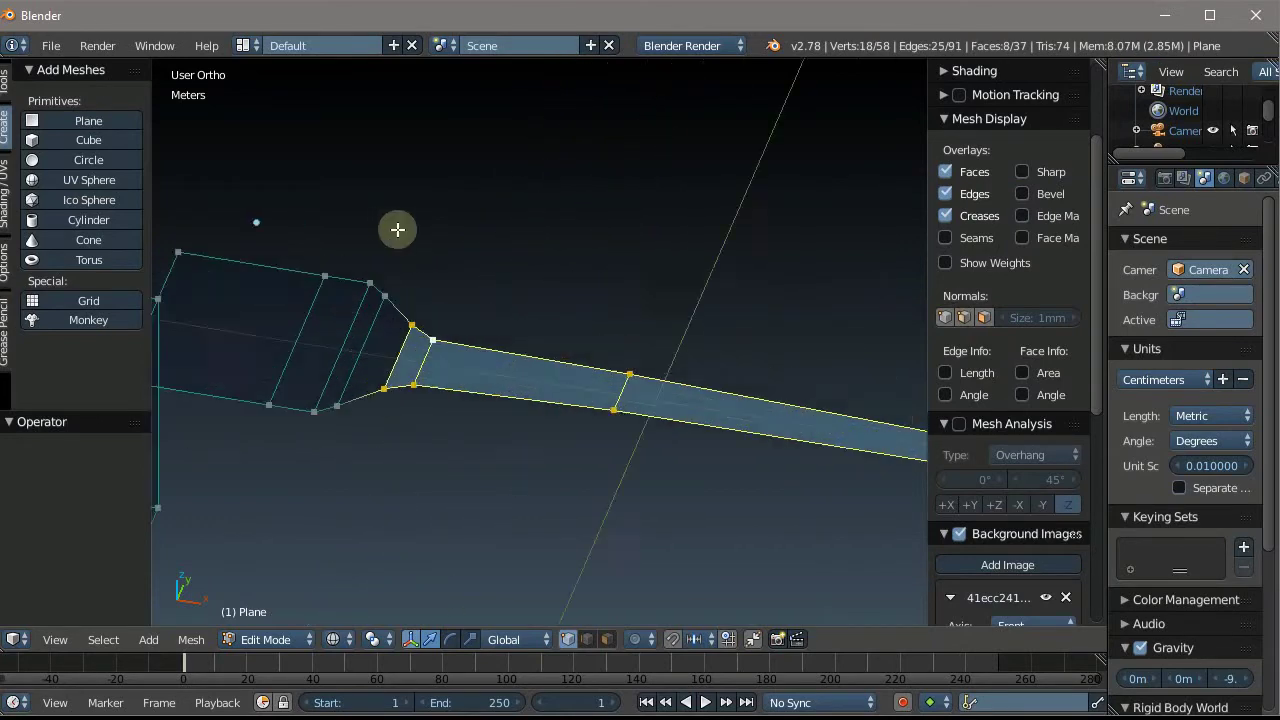
Separate the selected blade strip into its own object and orbit to inspect the split
left_click(190, 641)
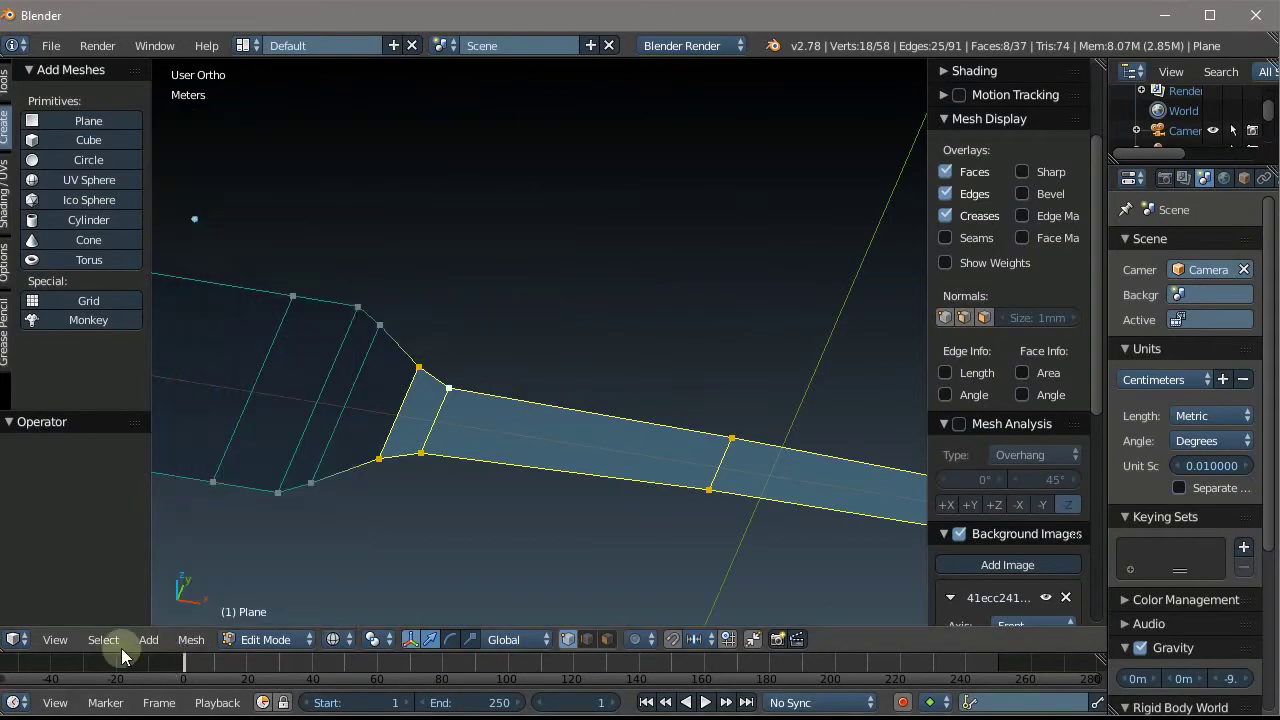
left_click(190, 641)
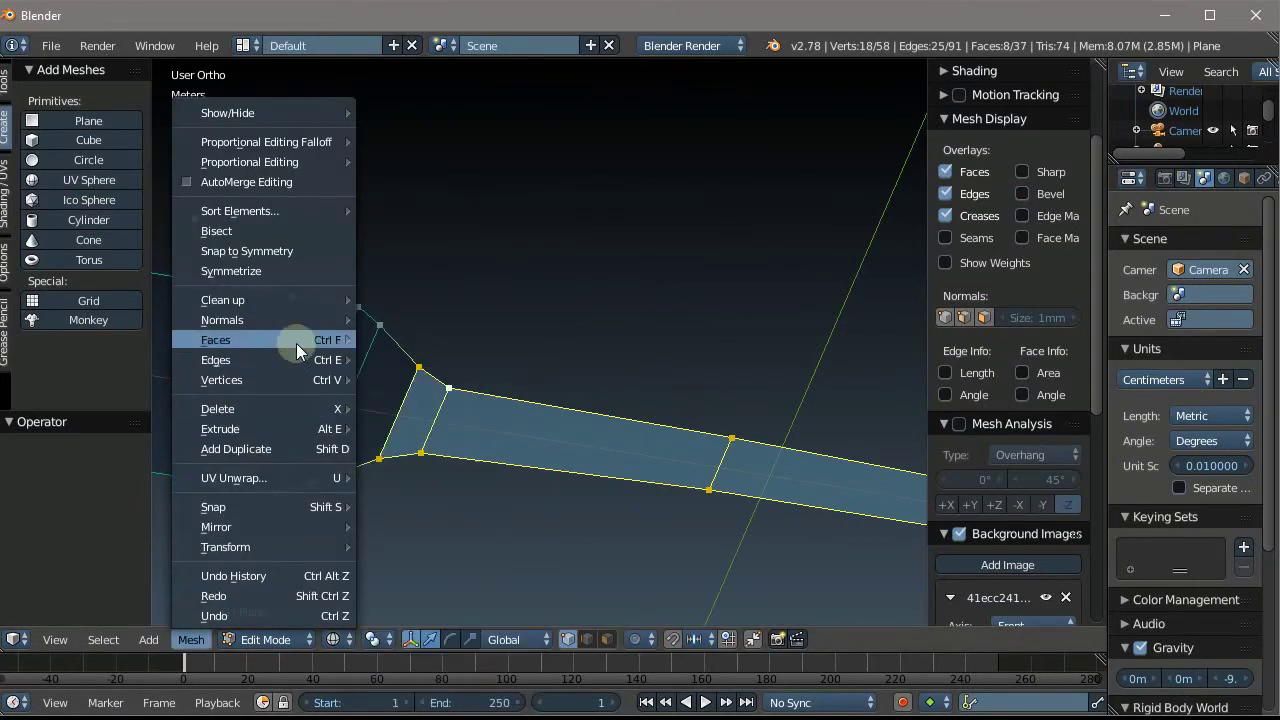
mouse_move(222, 380)
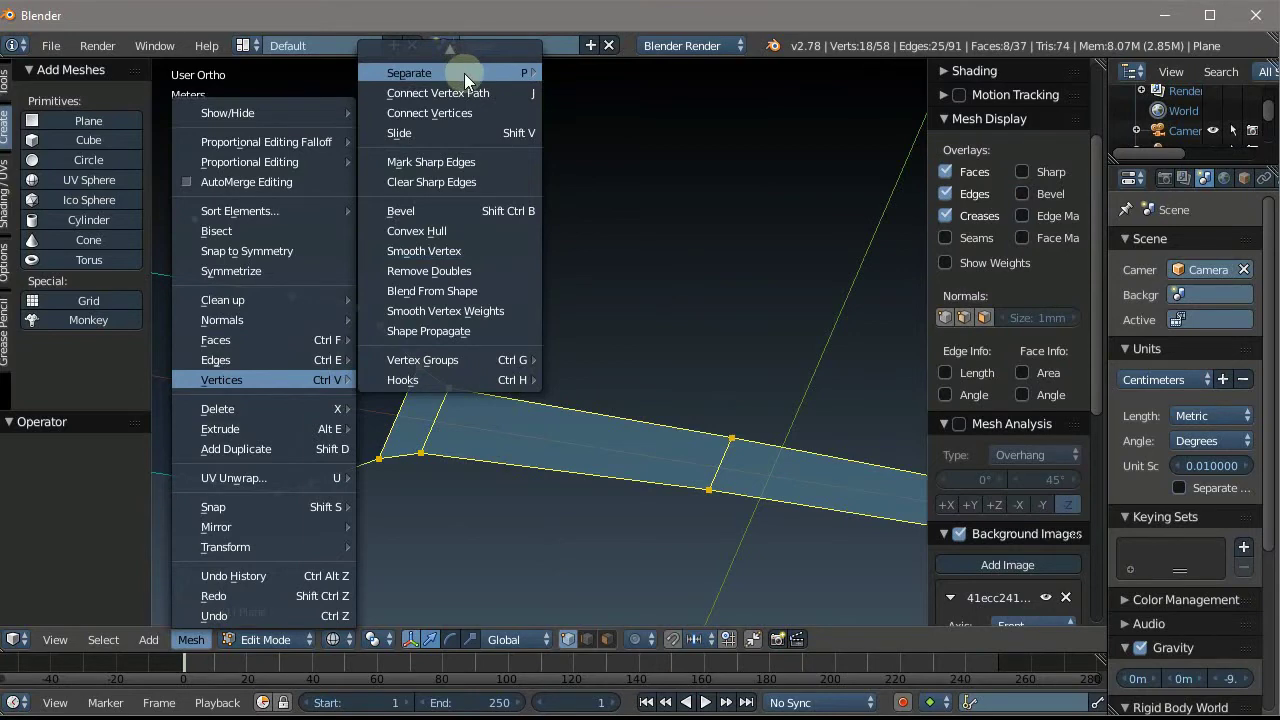
mouse_move(420, 73)
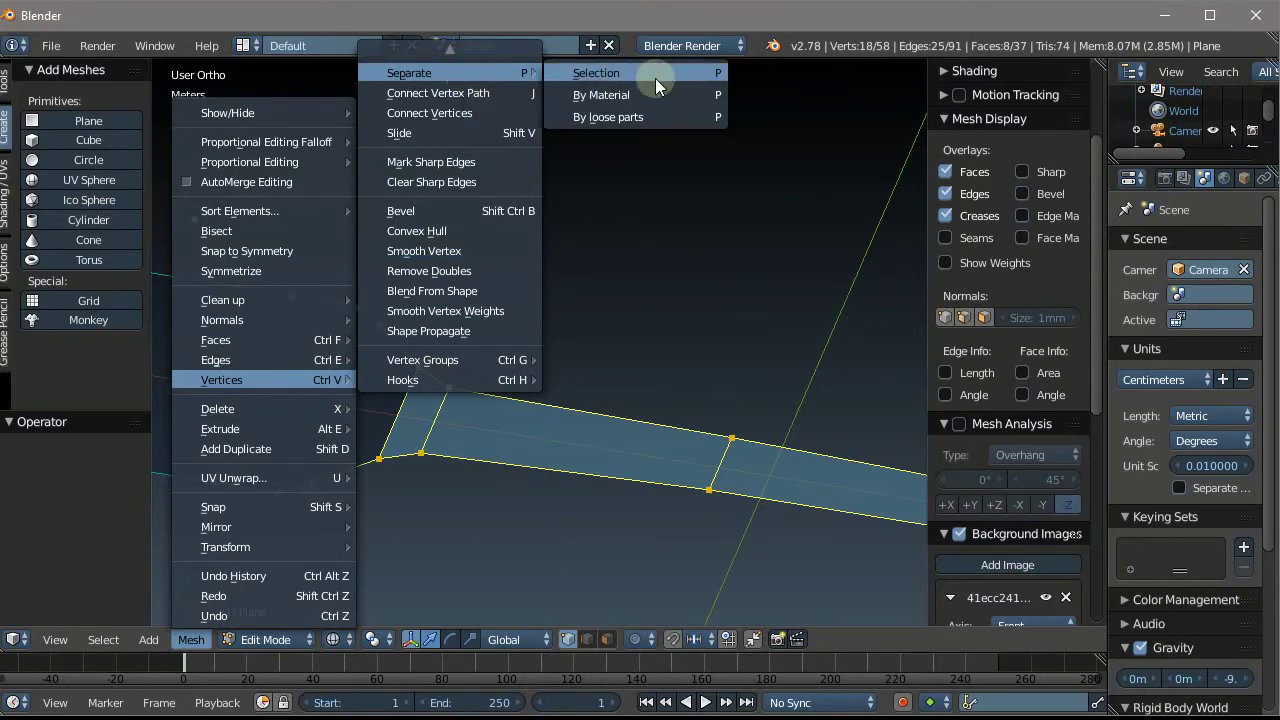
left_click(655, 78)
middle_click_drag(624, 296, 468, 360)
scroll(534, 389, "up", 2)
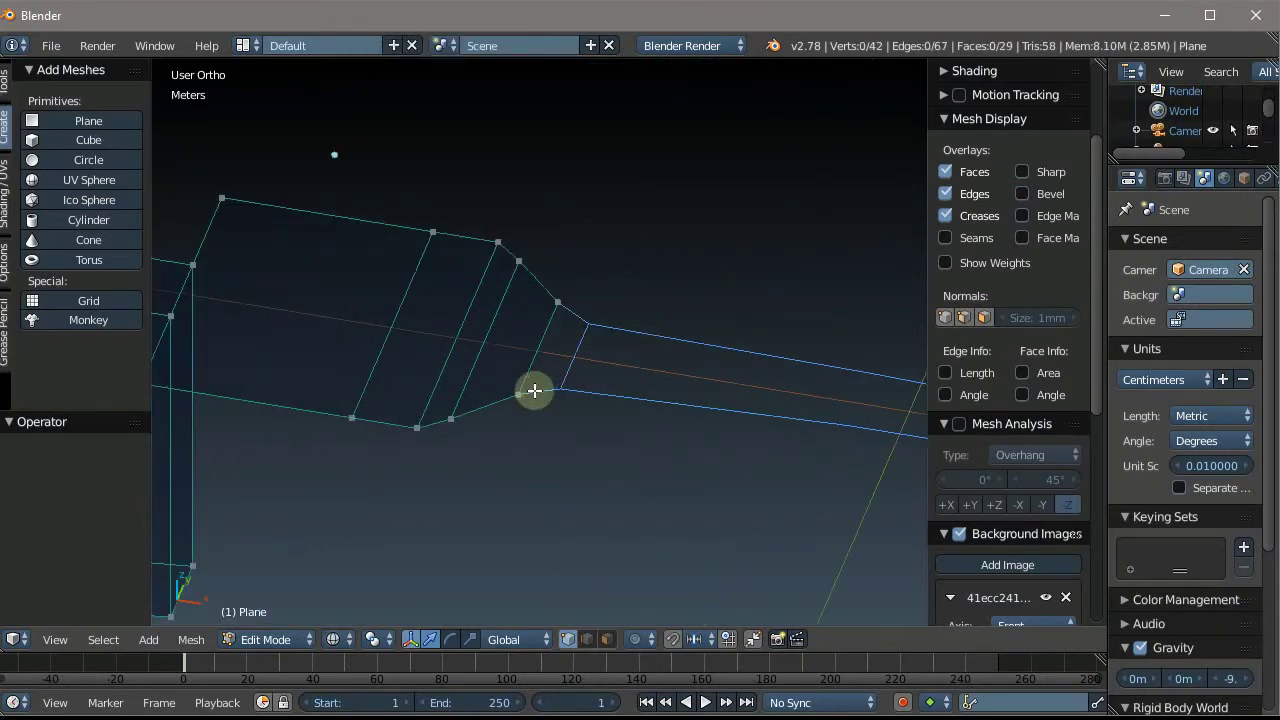
scroll(512, 344, "up", 2)
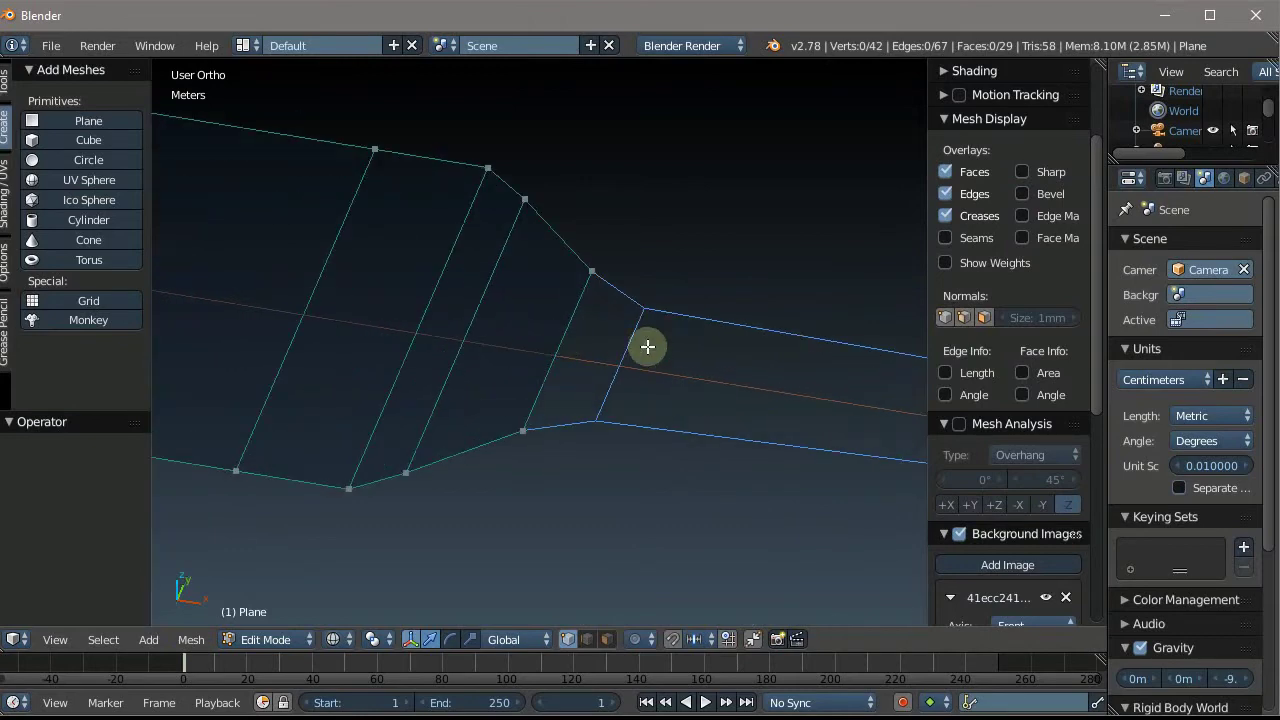
Return to Object Mode and move the separated blade to another layer
key("Tab")
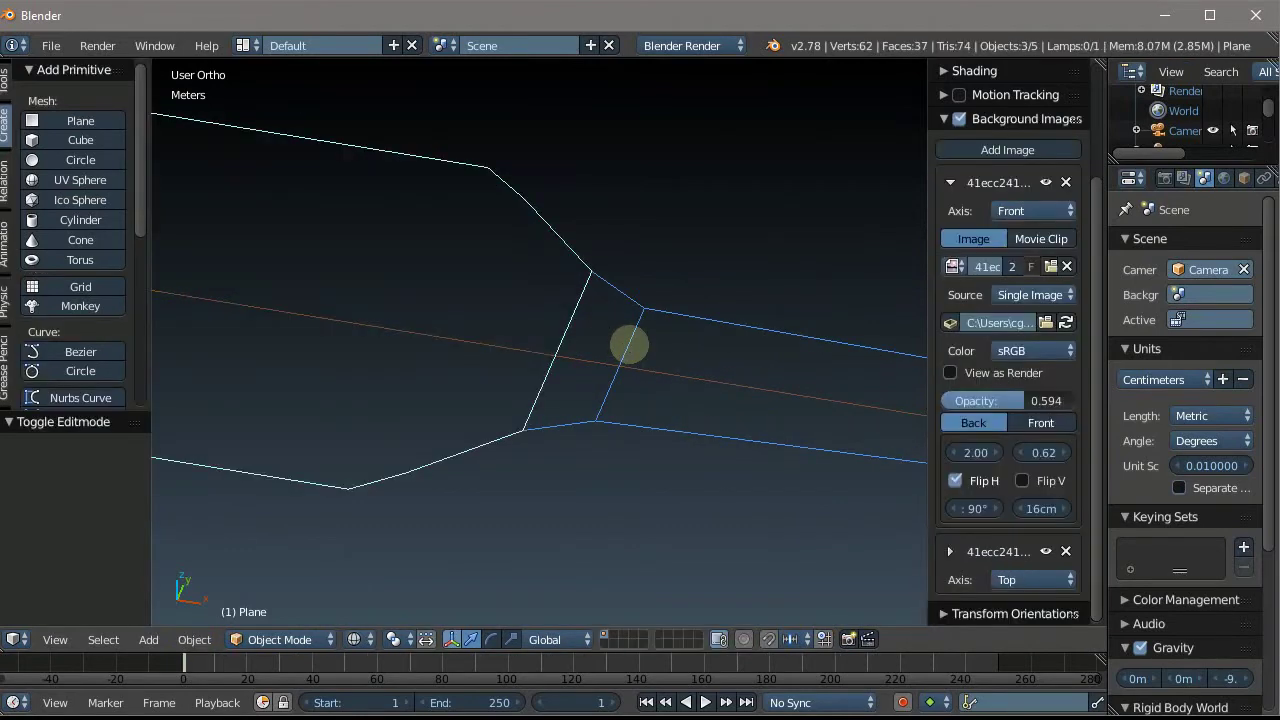
scroll(630, 350, "down", 3)
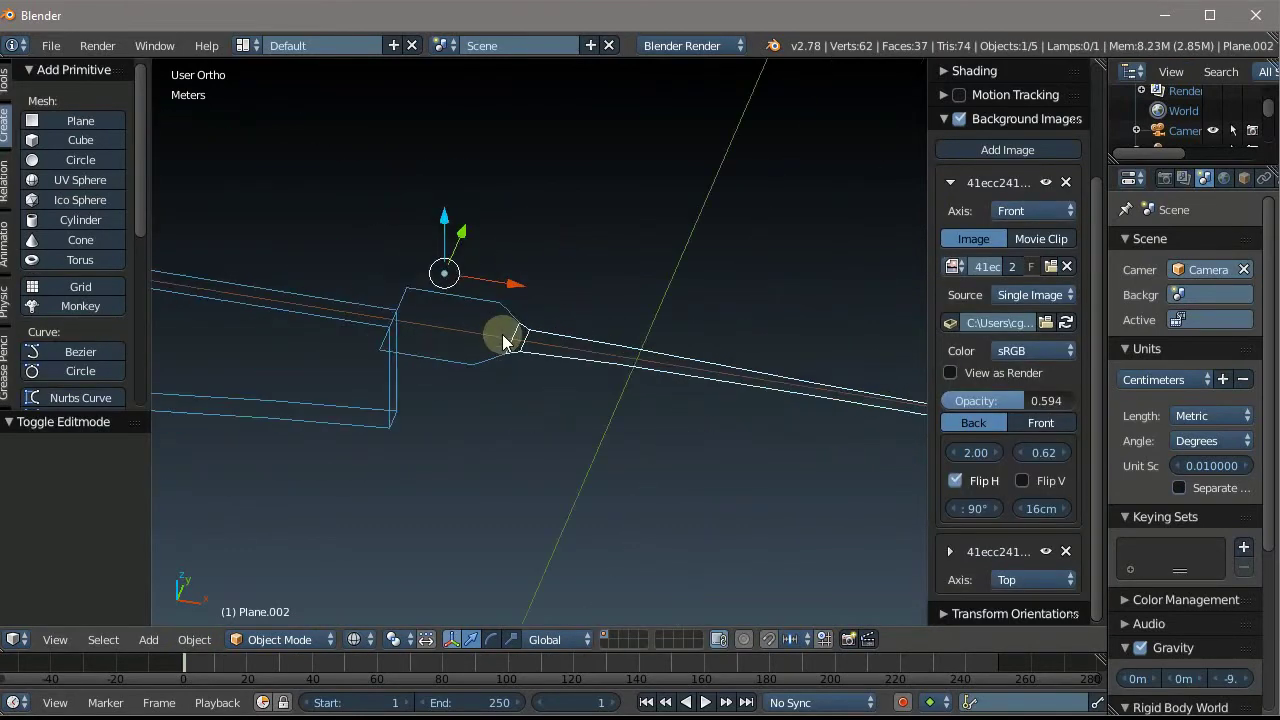
middle_click_drag(503, 337, 519, 248)
key("m")
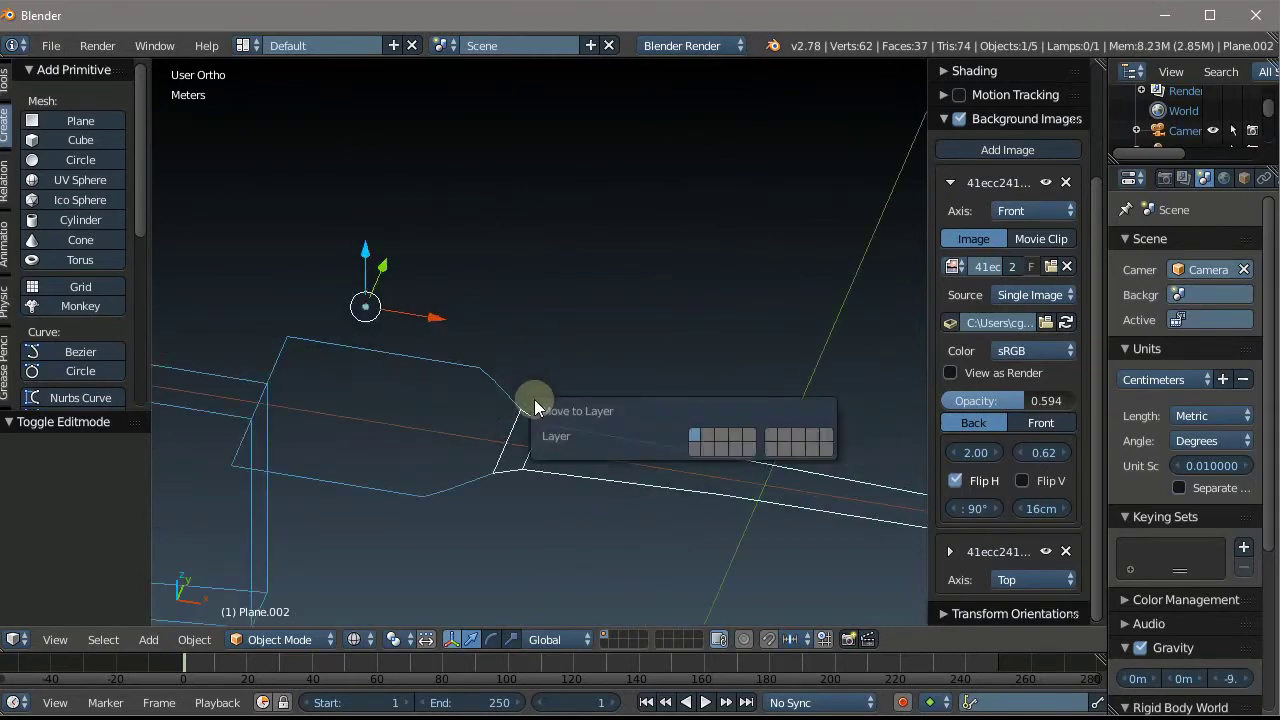
left_click(707, 432)
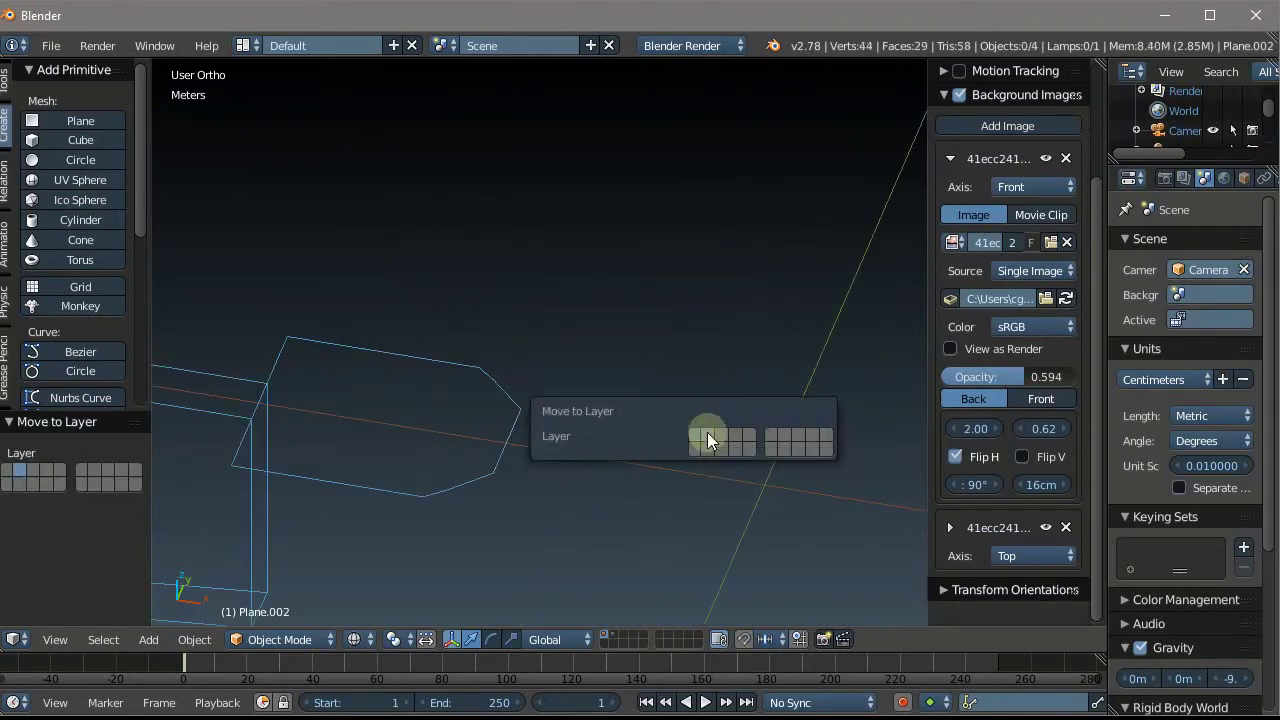
Show the layer with the old outline and delete the leftover Plane.001
left_click(4, 318)
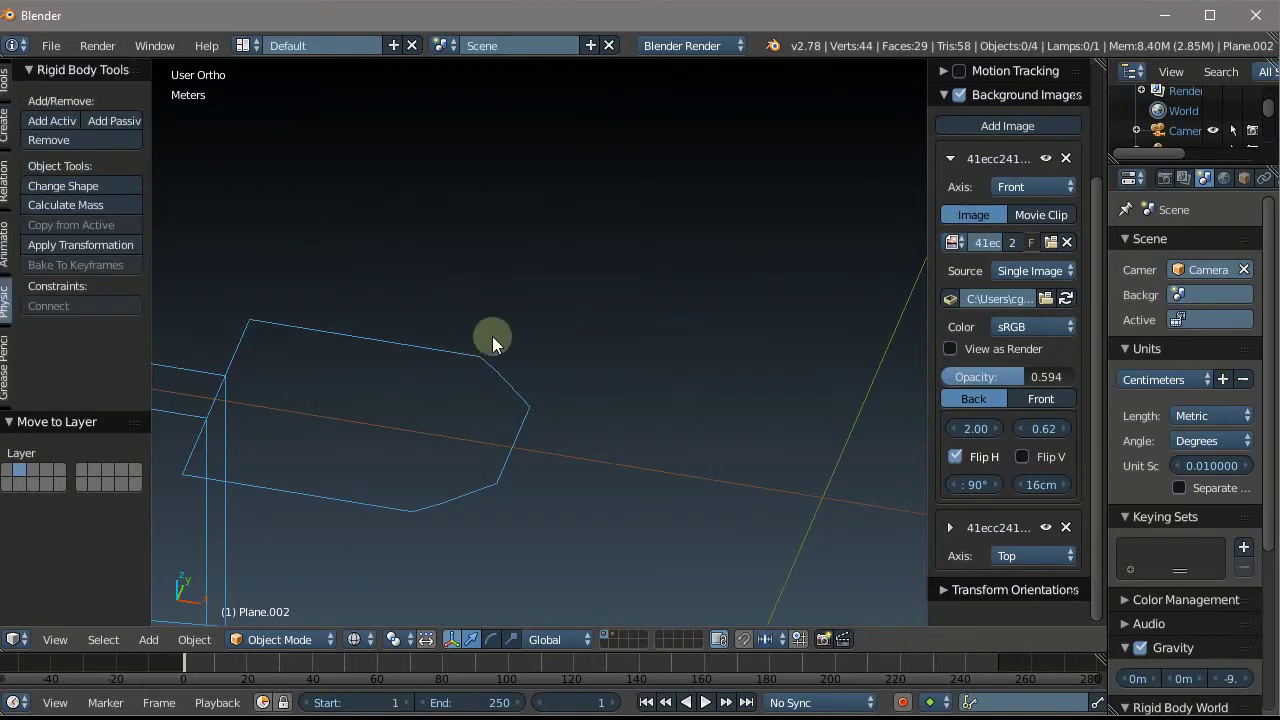
scroll(452, 338, "up", 2)
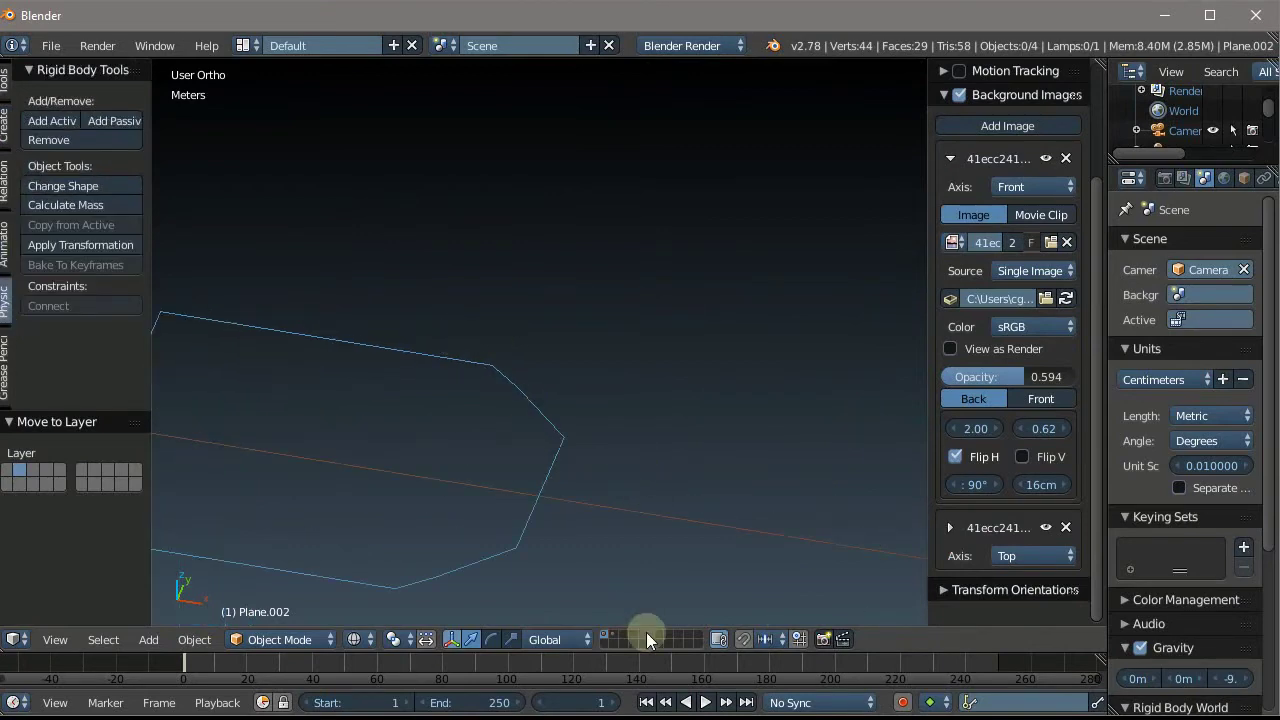
left_click(611, 633)
left_click(602, 630)
right_click(555, 470)
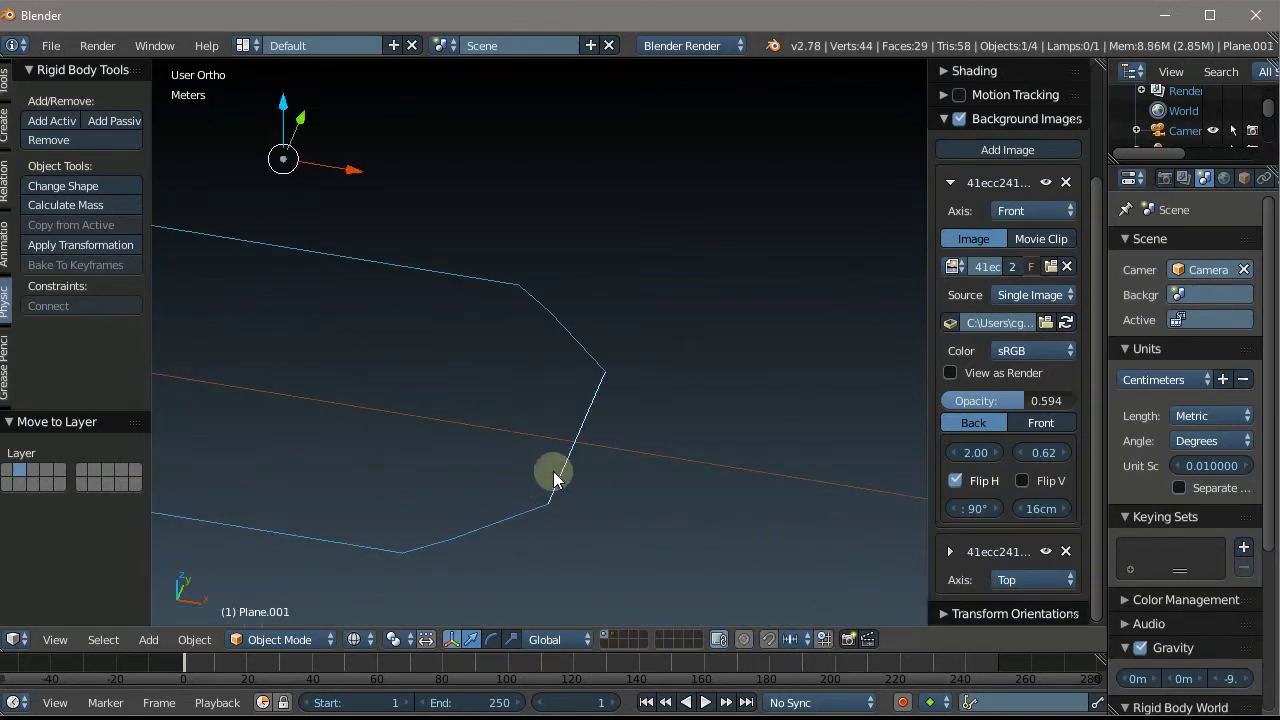
key("x")
left_click(585, 431)
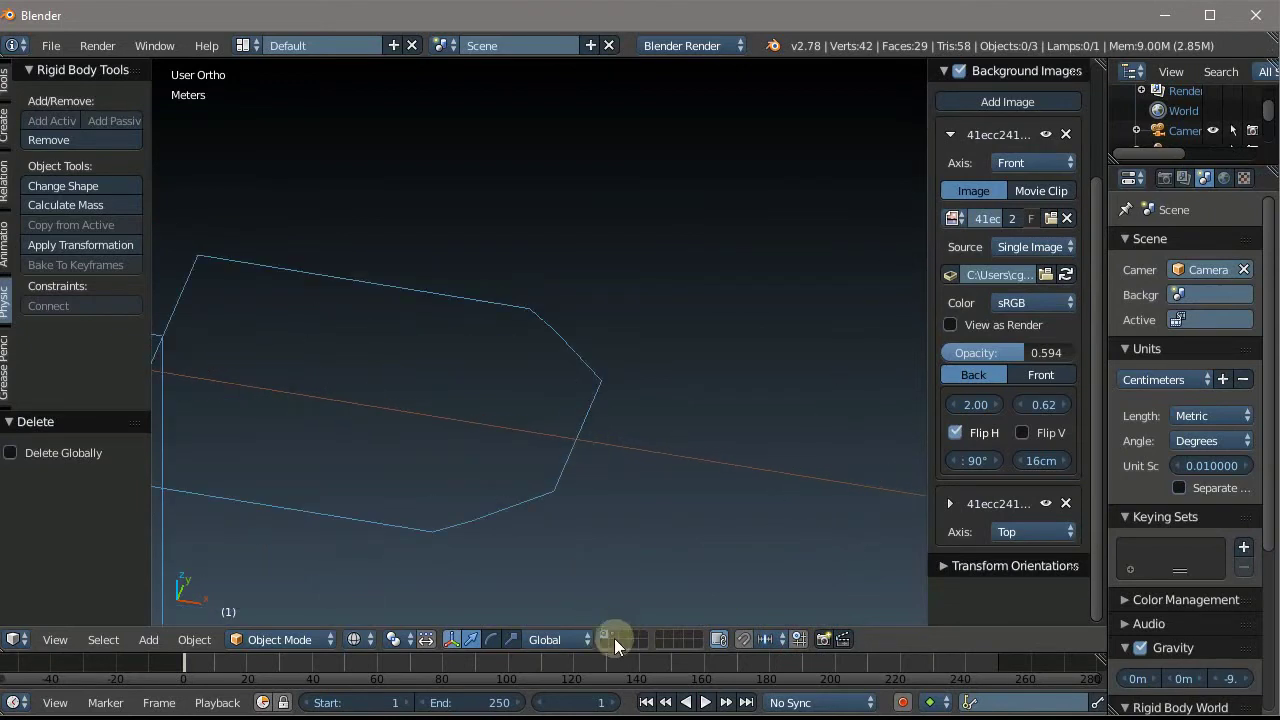
Move Plane.002 to a different layer and show the blade and handle together
left_click(611, 633)
right_click(602, 460)
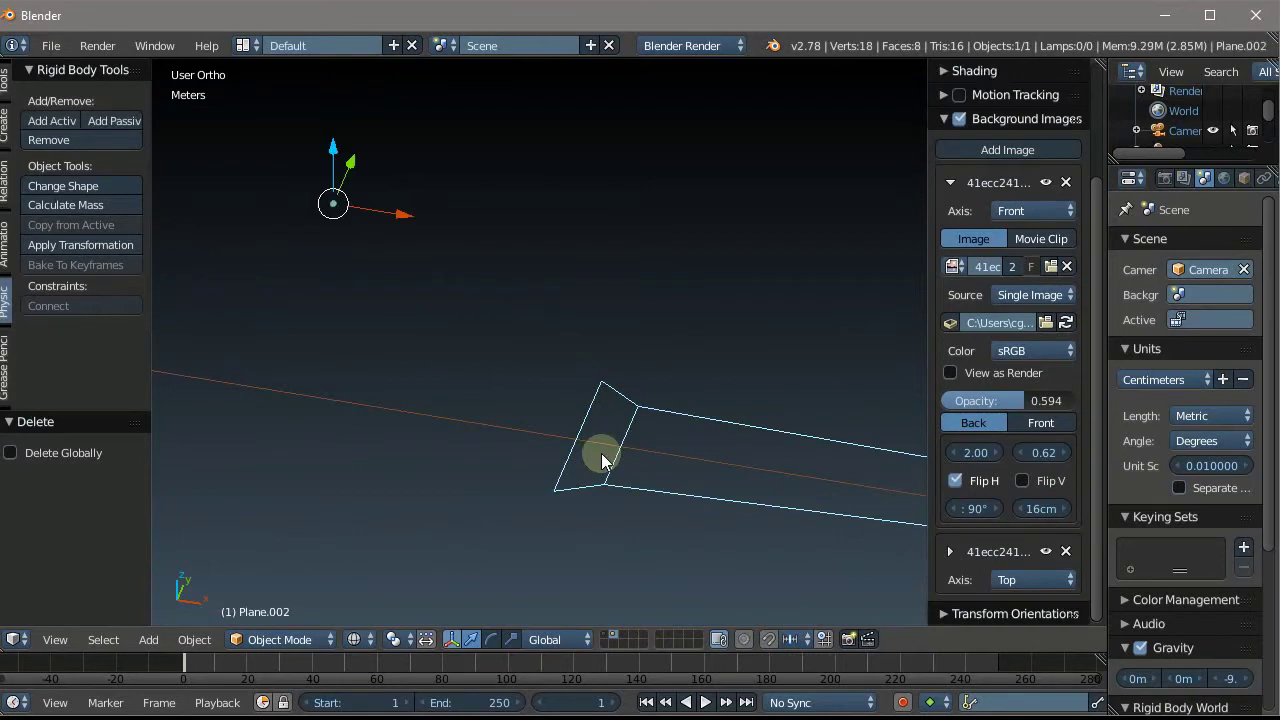
key("m")
left_click(761, 492)
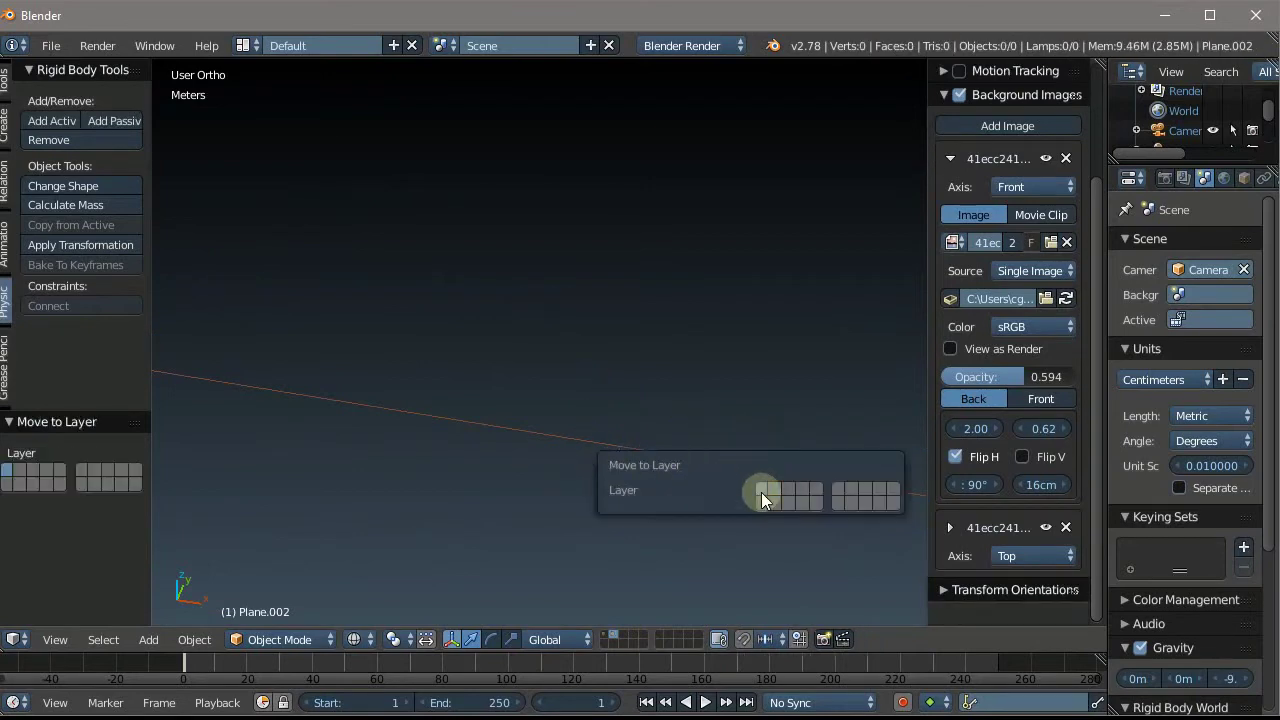
left_click(607, 632)
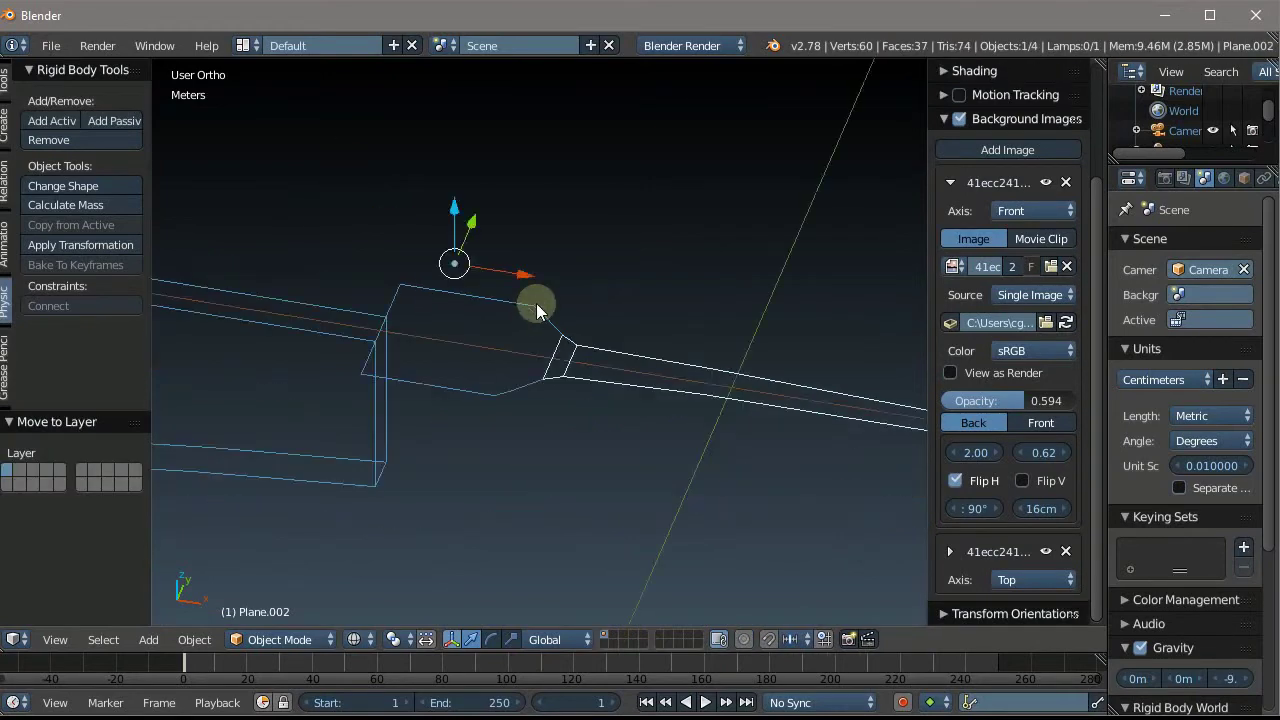
Check the mesh from front and side views, then put the handle Plane in Edit Mode
key("KP_1")
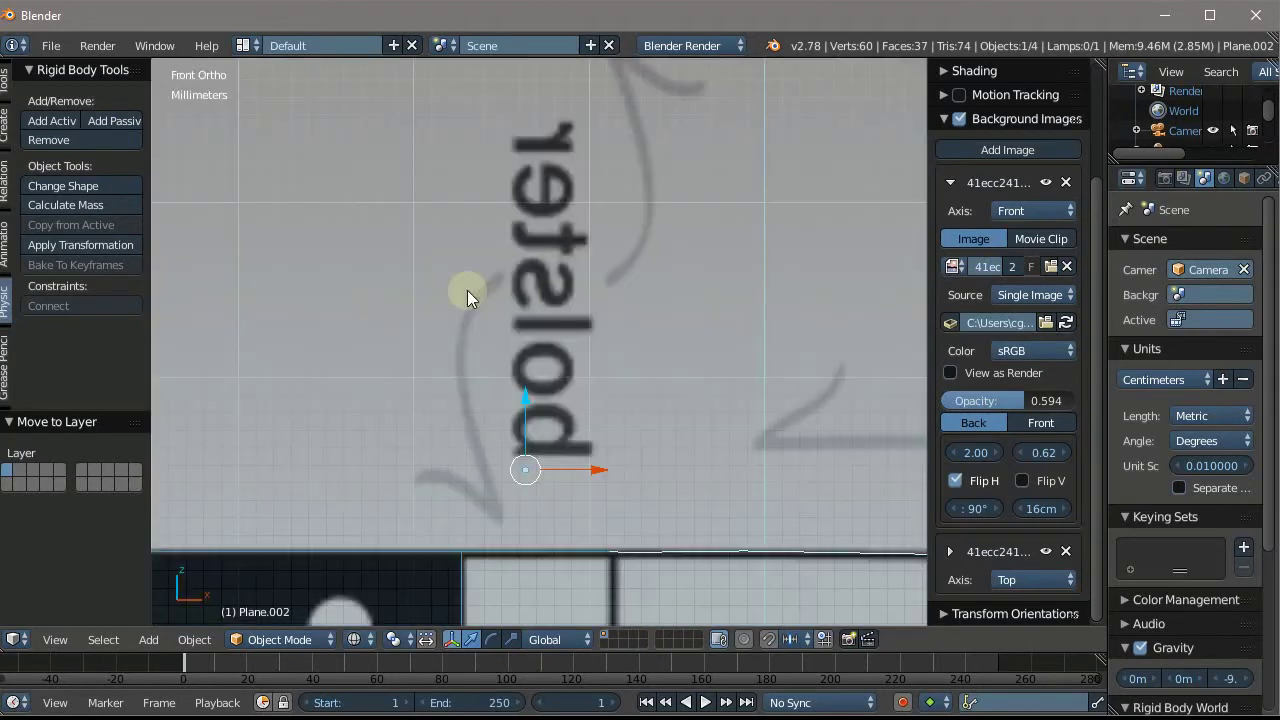
key("KP_3")
key("KP_1")
scroll(588, 224, "down", 2)
scroll(635, 406, "down", 2)
scroll(487, 307, "up", 3)
scroll(487, 303, "up", 2)
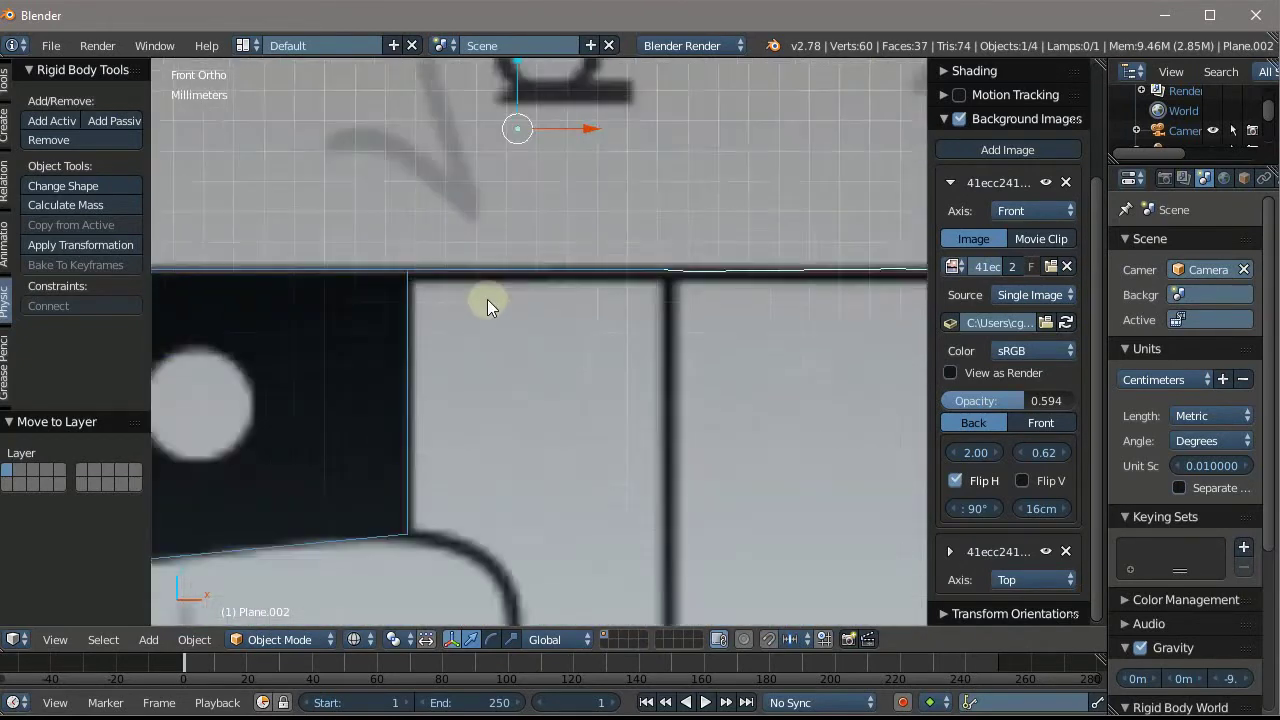
scroll(487, 299, "up", 1)
key("Tab")
key("Tab")
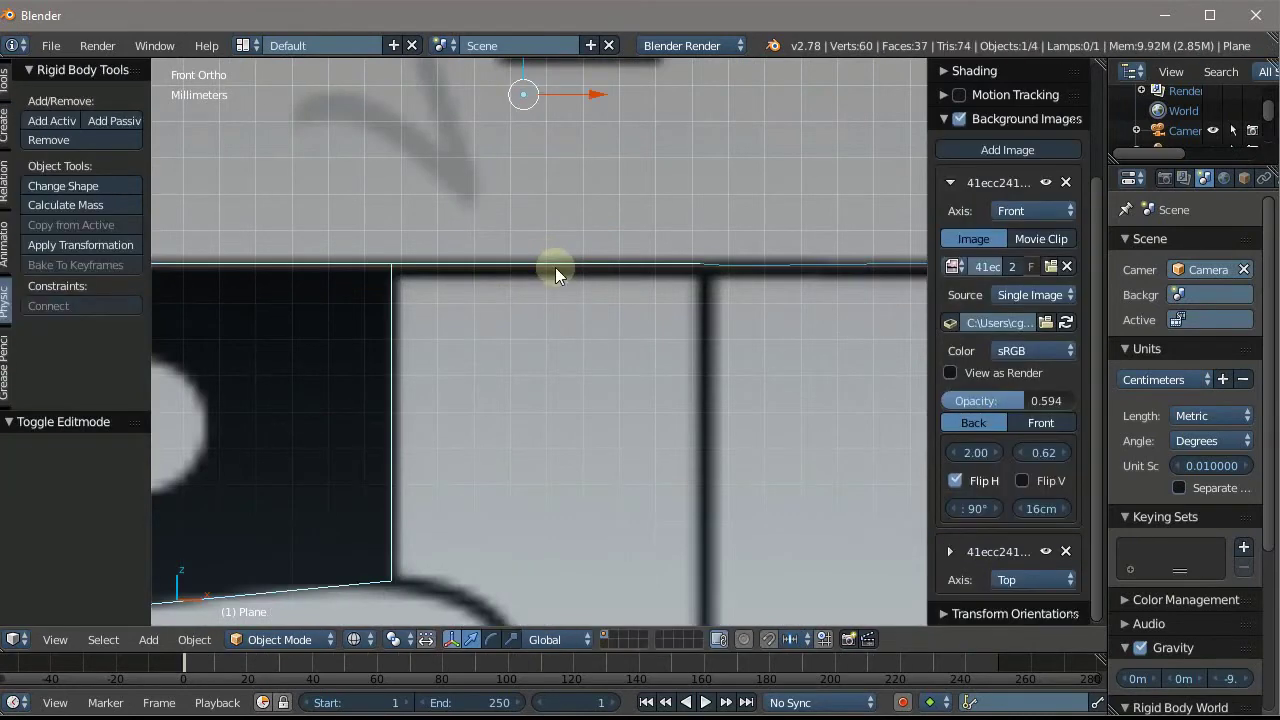
scroll(557, 275, "down", 2)
mouse_move(563, 206)
middle_mouse_down()
mouse_move(537, 251)
mouse_move(443, 300)
mouse_move(514, 297)
middle_mouse_up()
key("Tab")
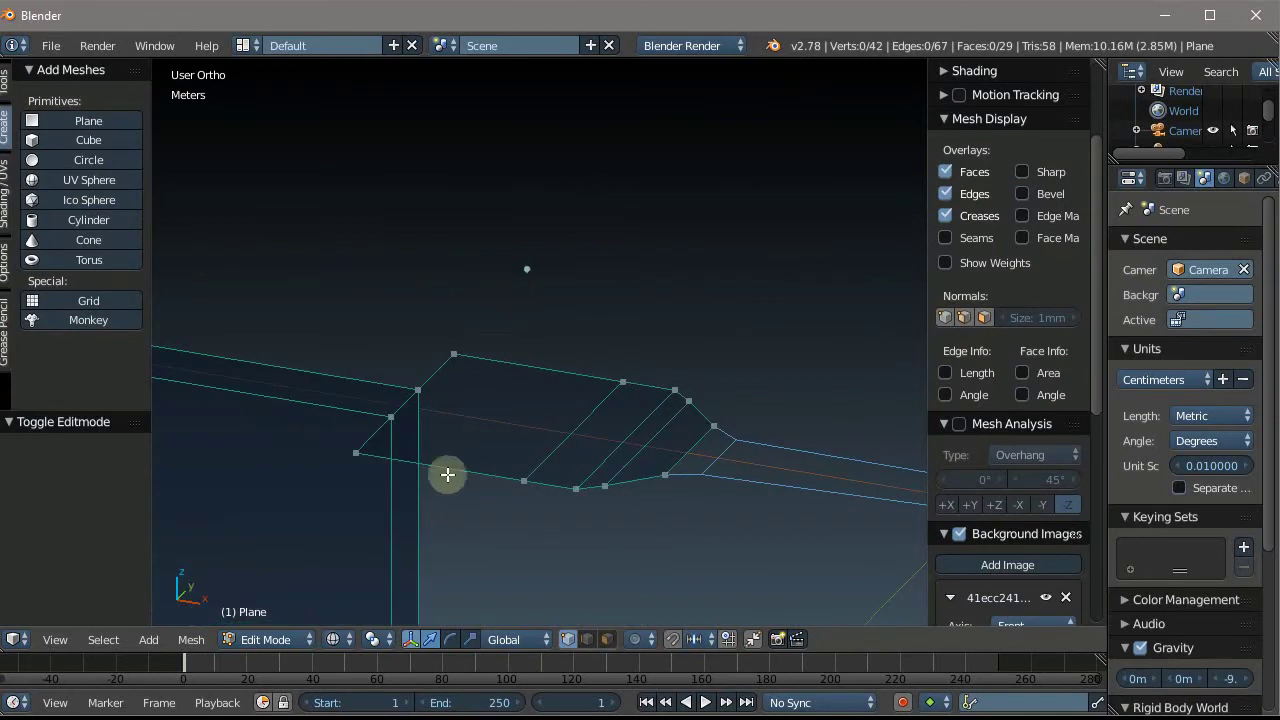
Select the bolster's two edge loops and view them from the front with numpad 1
right_click(469, 459, "alt")
right_click(586, 372, "alt+shift")
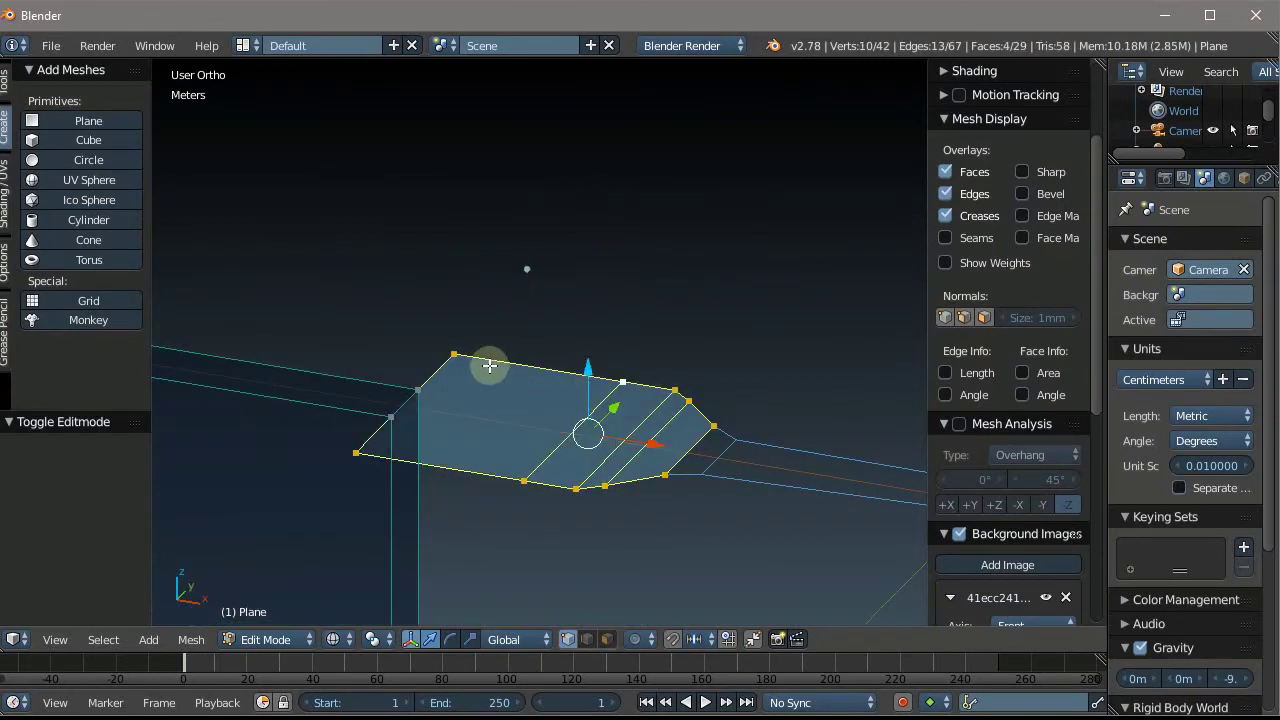
scroll(443, 323, "down", 3)
middle_click_drag(443, 323, 679, 289, "shift")
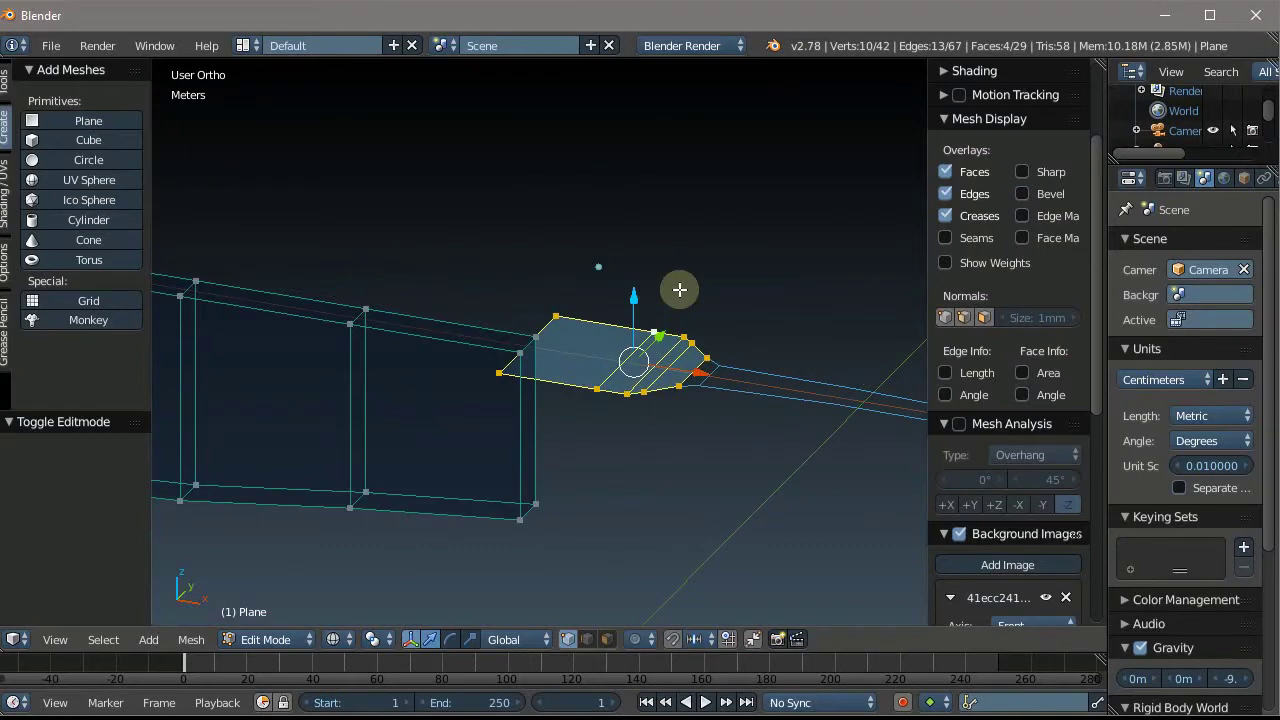
key("KP_1")
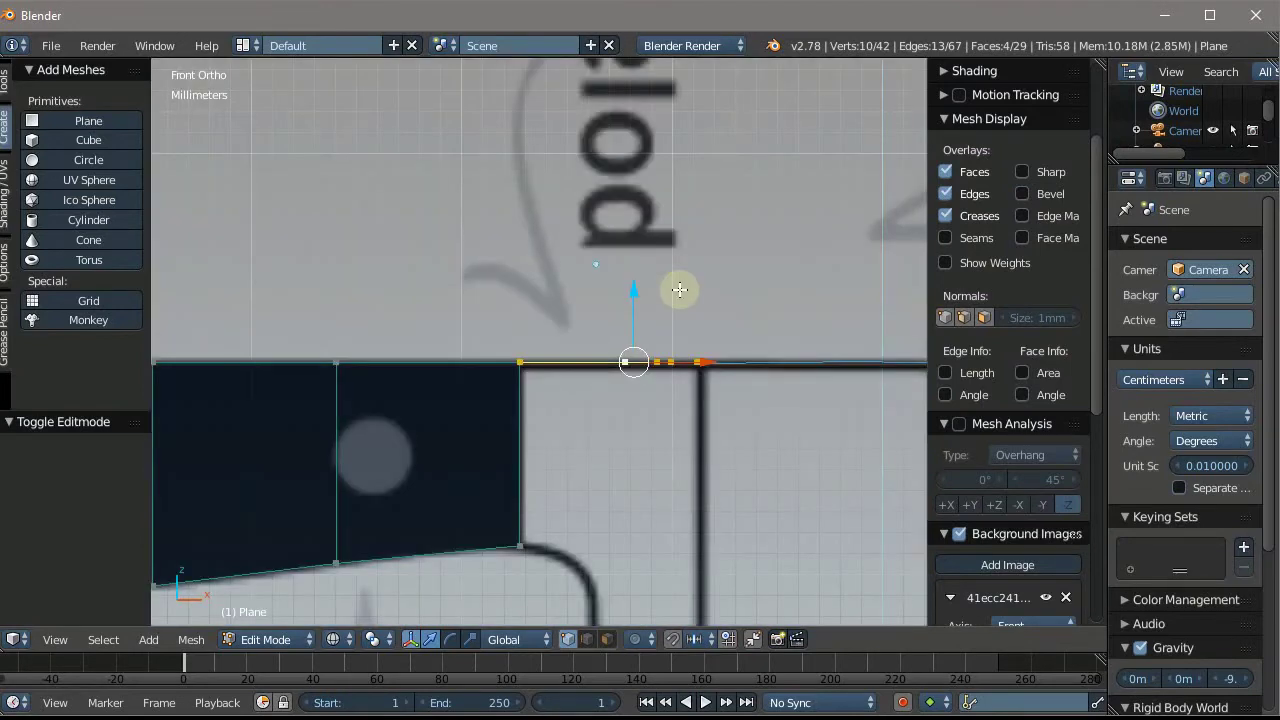
Extrude the bolster faces about 8.7 mm downward, then begin a second downward extrusion
key("e")
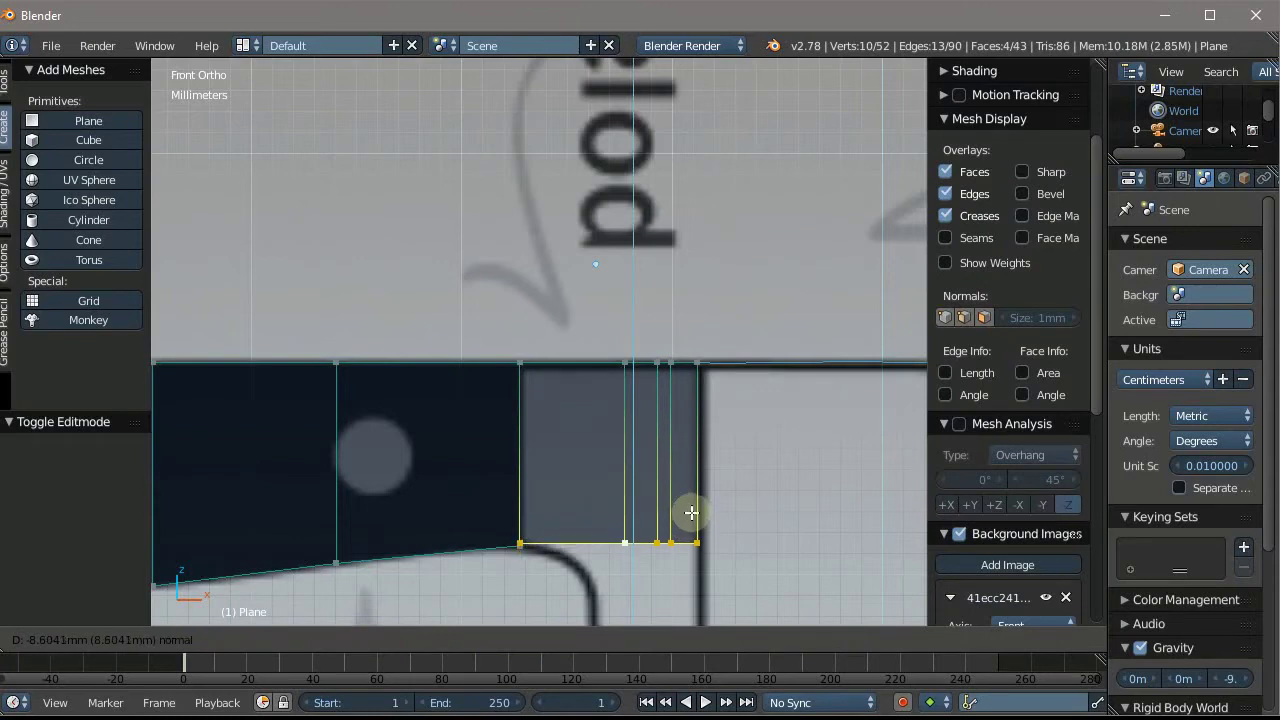
left_click(691, 513)
scroll(663, 390, "down", 3)
scroll(412, 240, "up", 2)
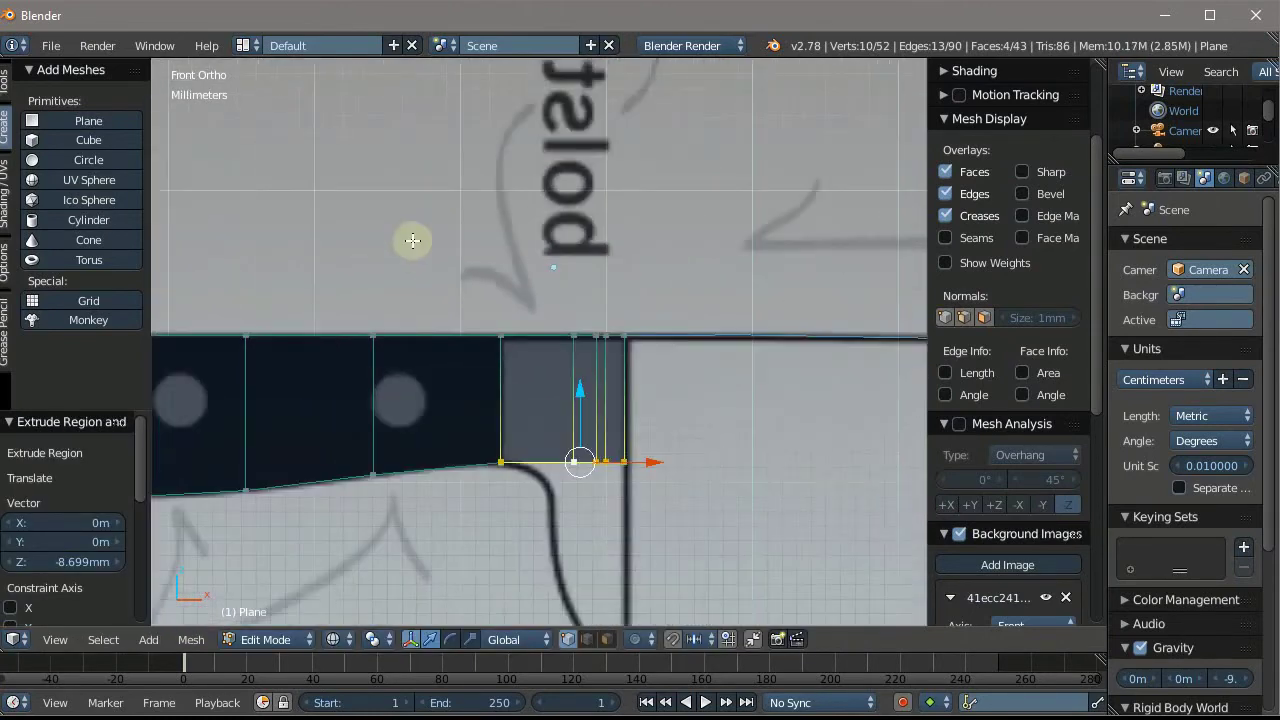
scroll(440, 246, "down", 2)
scroll(508, 363, "down", 1)
scroll(508, 420, "up", 2)
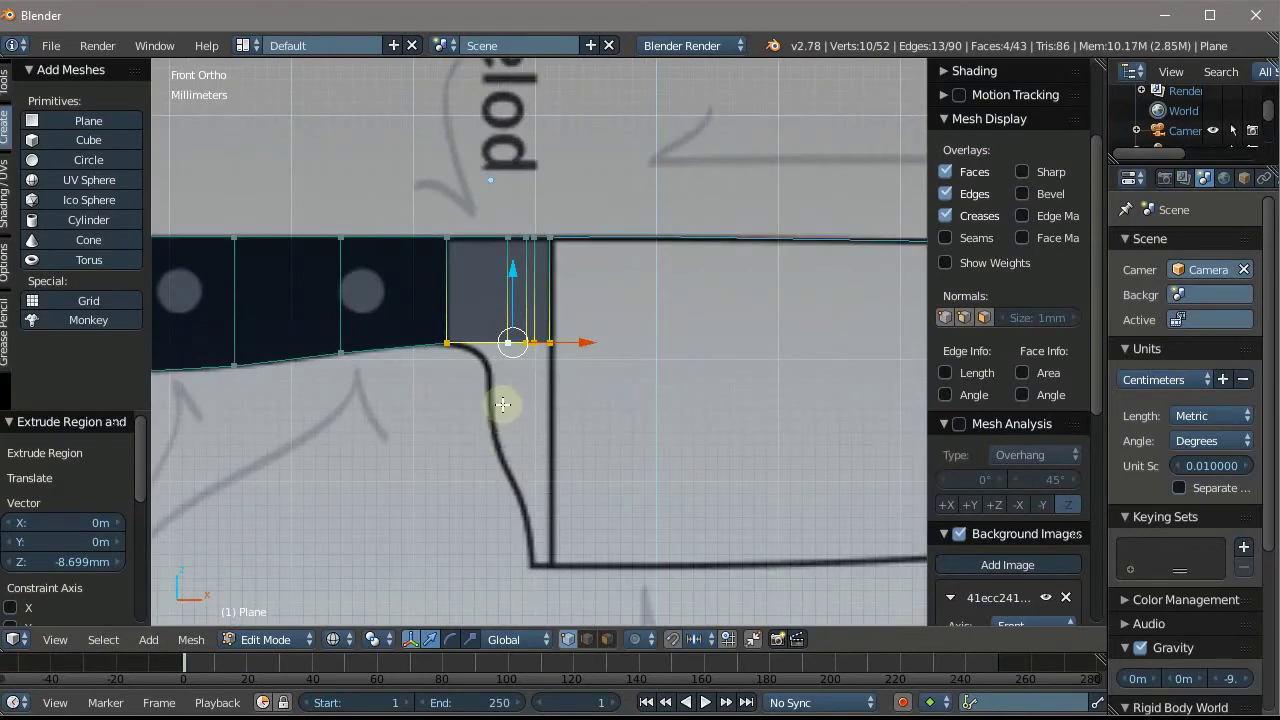
key("e")
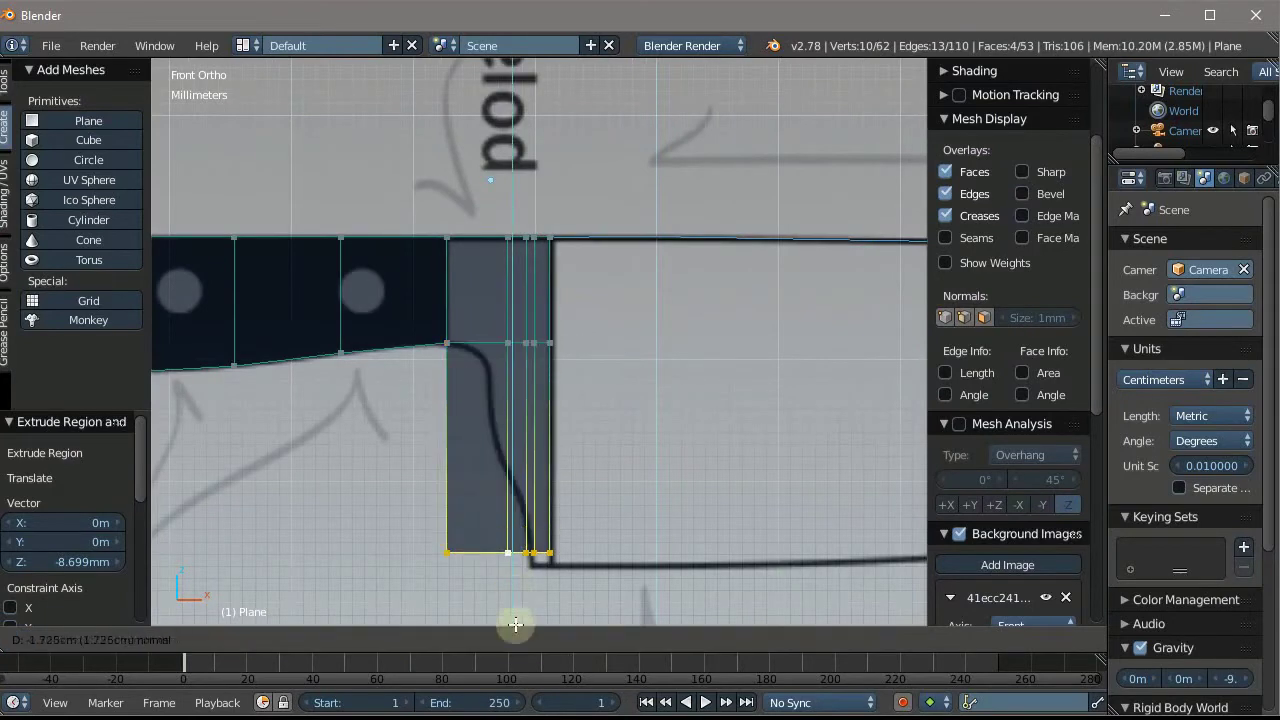
Confirm the second bolster extrusion at -1.84 cm and cancel the eleven-cut loop preview
left_click(525, 65)
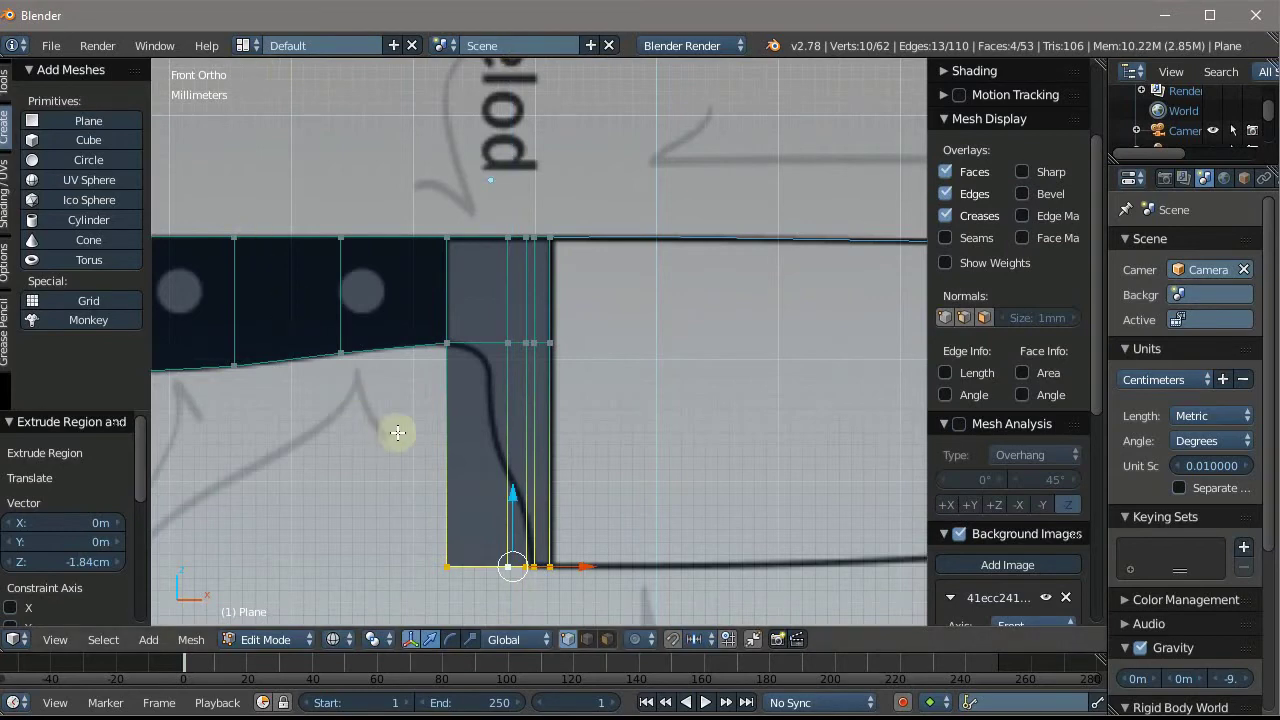
scroll(474, 379, "up", 2)
key("ctrl+r")
scroll(471, 369, "up", 1)
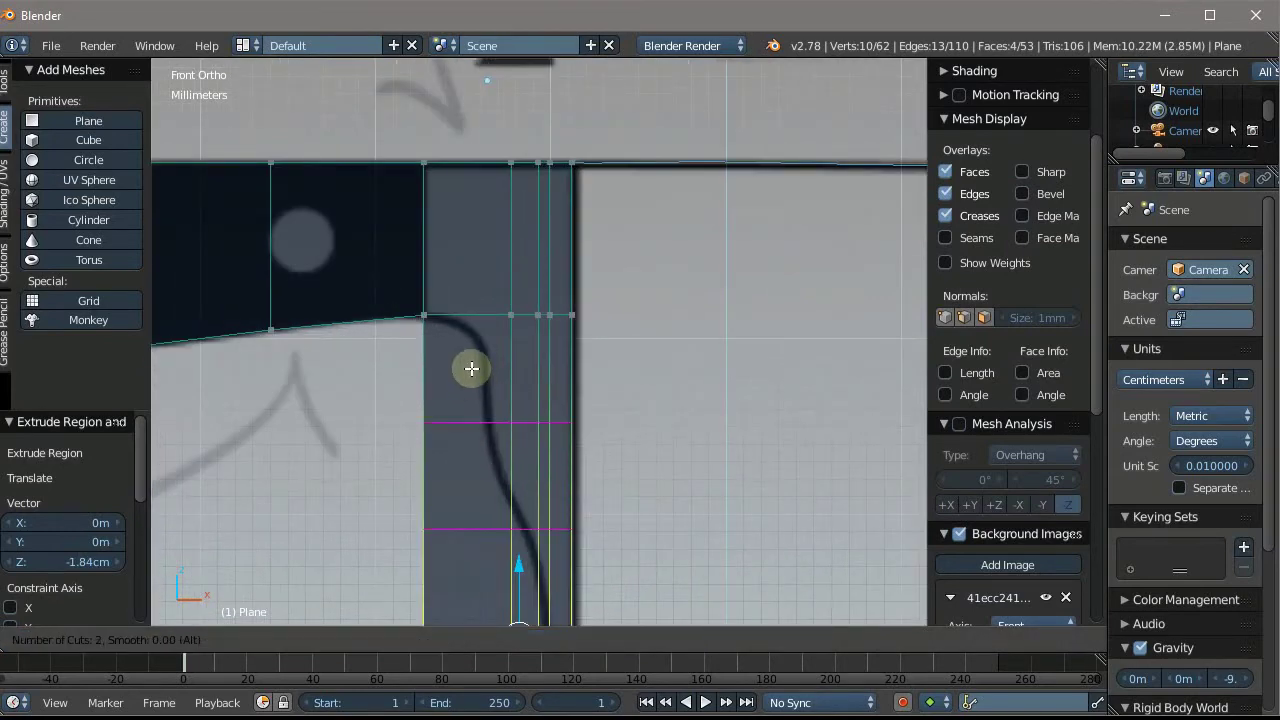
scroll(471, 369, "up", 1)
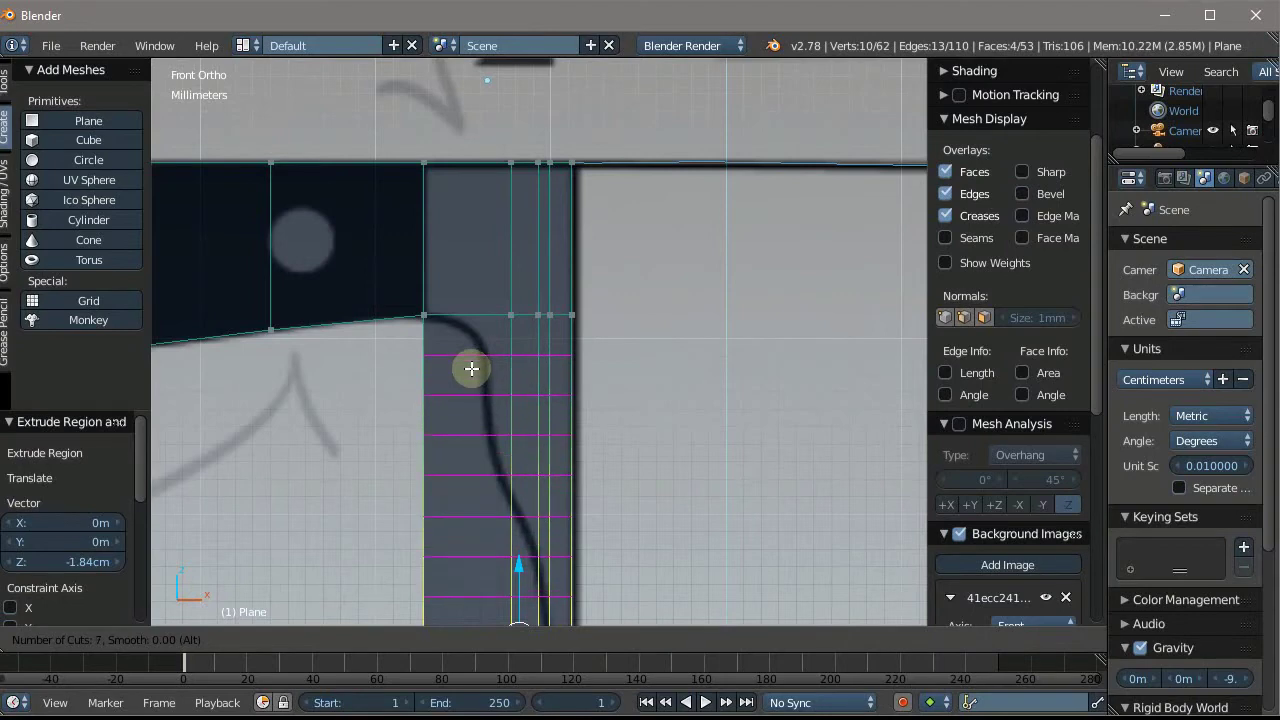
scroll(471, 369, "up", 2)
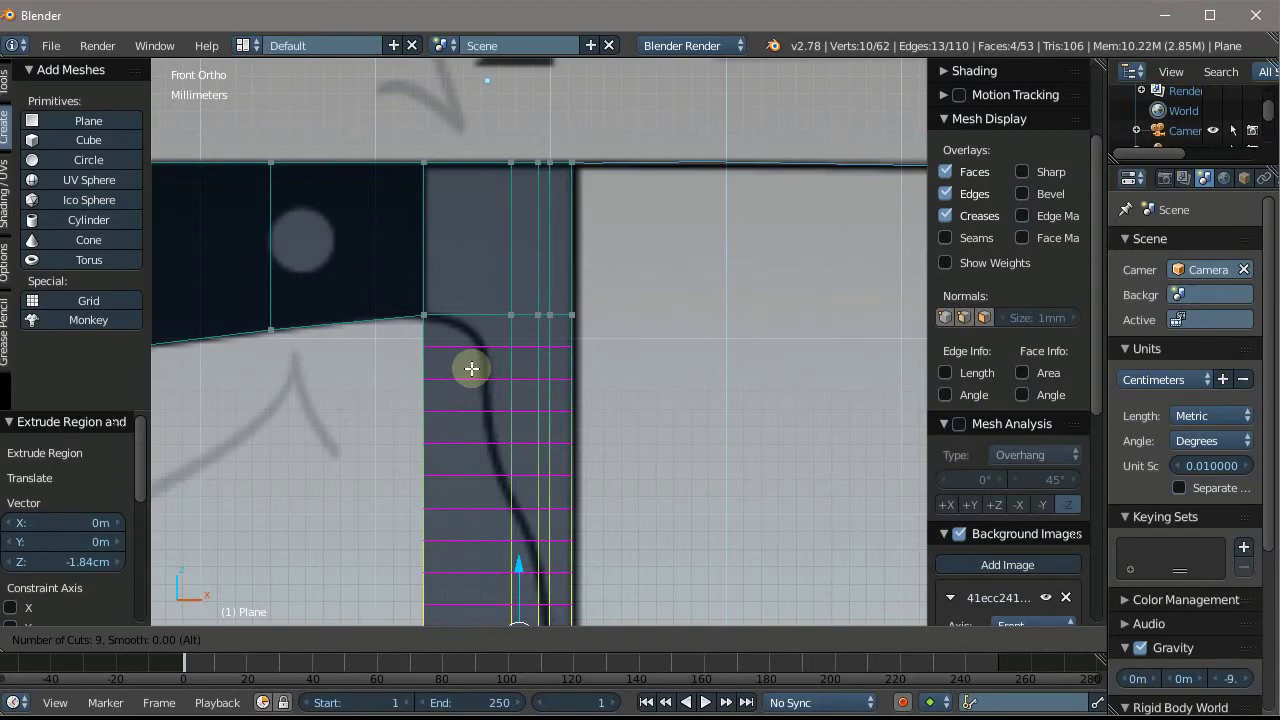
scroll(471, 369, "down", 2)
scroll(471, 369, "up", 1)
scroll(471, 369, "up", 1)
scroll(471, 369, "up", 2)
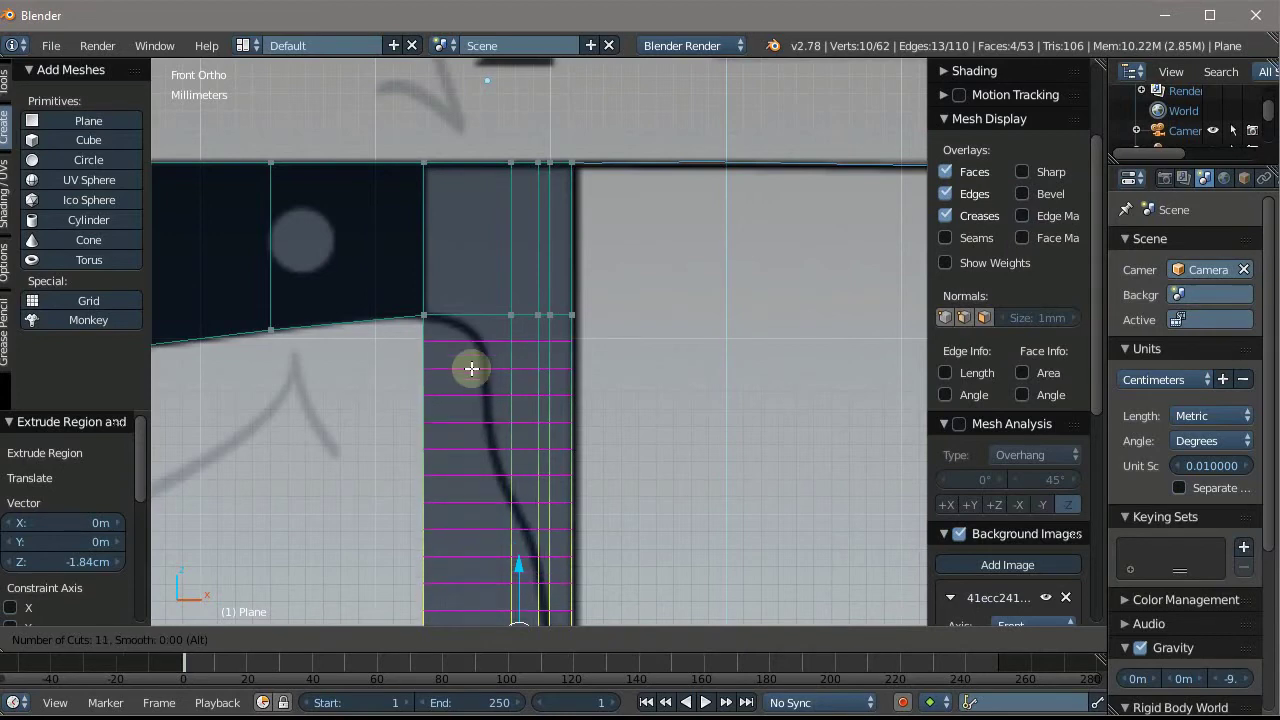
right_click(471, 369)
Add a single loop cut near the bolster's top and select its lower-left vertex
key("ctrl+r")
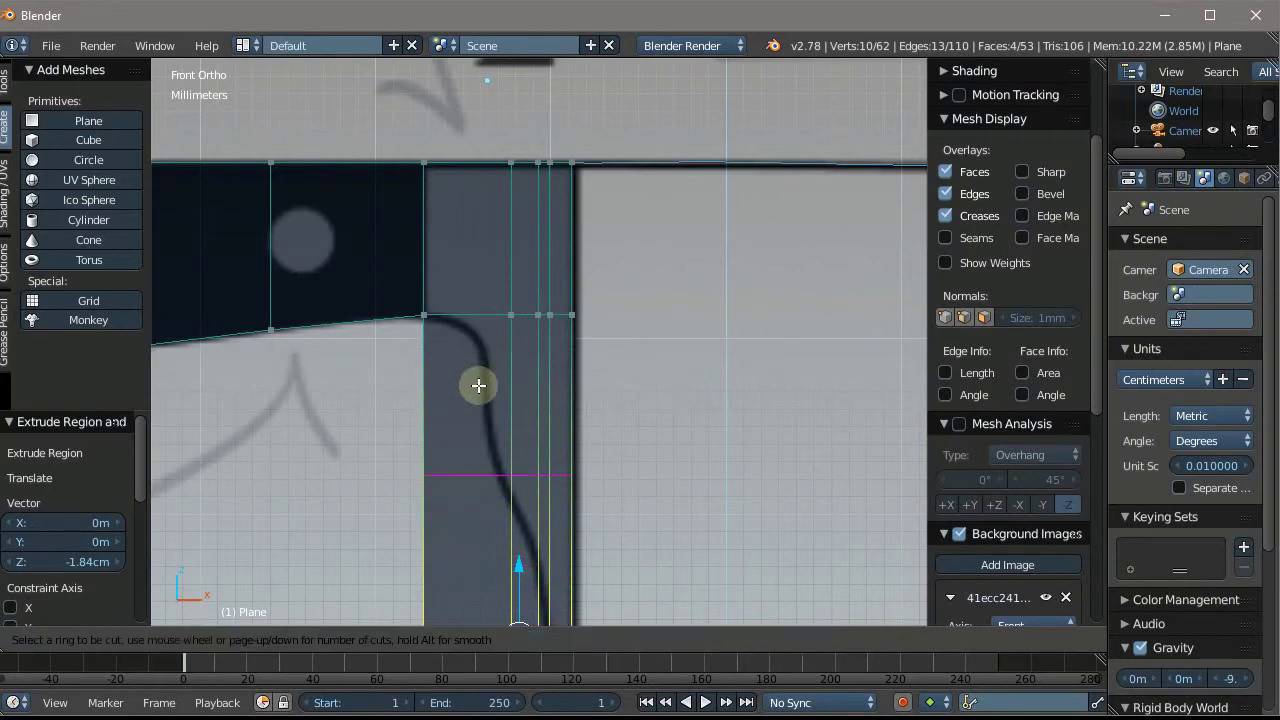
left_click(491, 437)
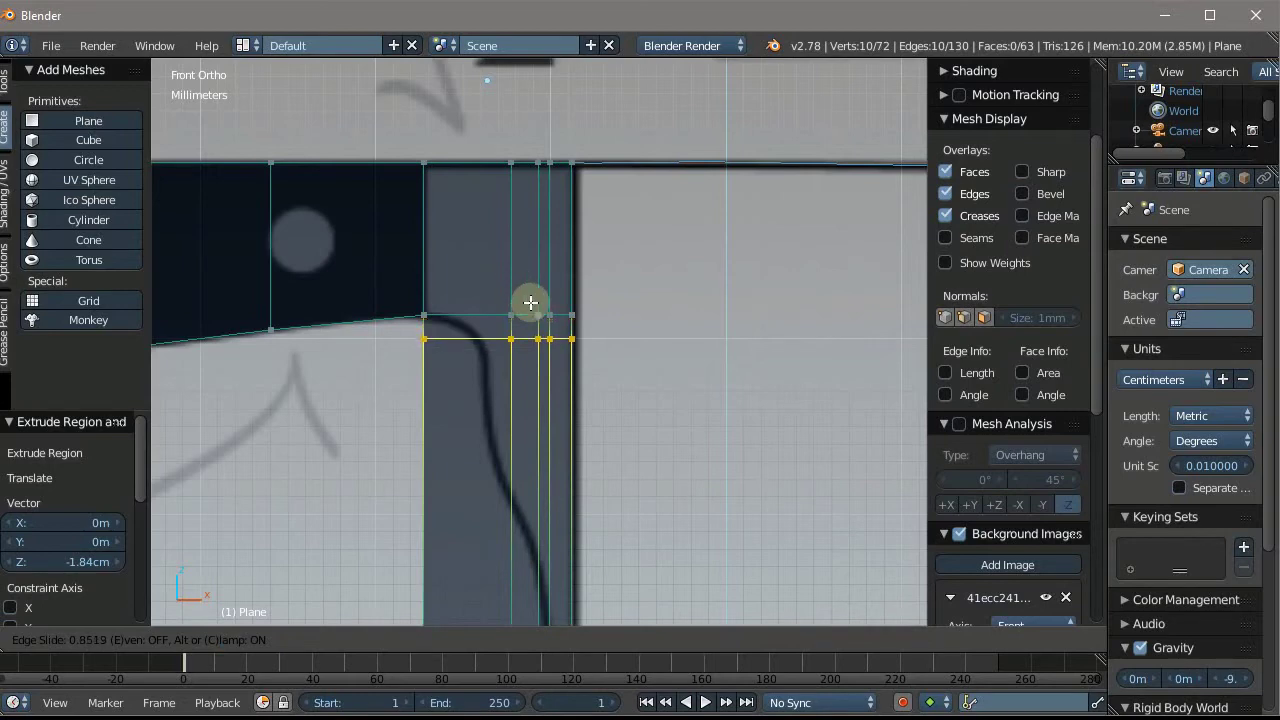
left_click(529, 300)
scroll(425, 285, "up", 1)
scroll(430, 310, "up", 4)
scroll(371, 271, "down", 5)
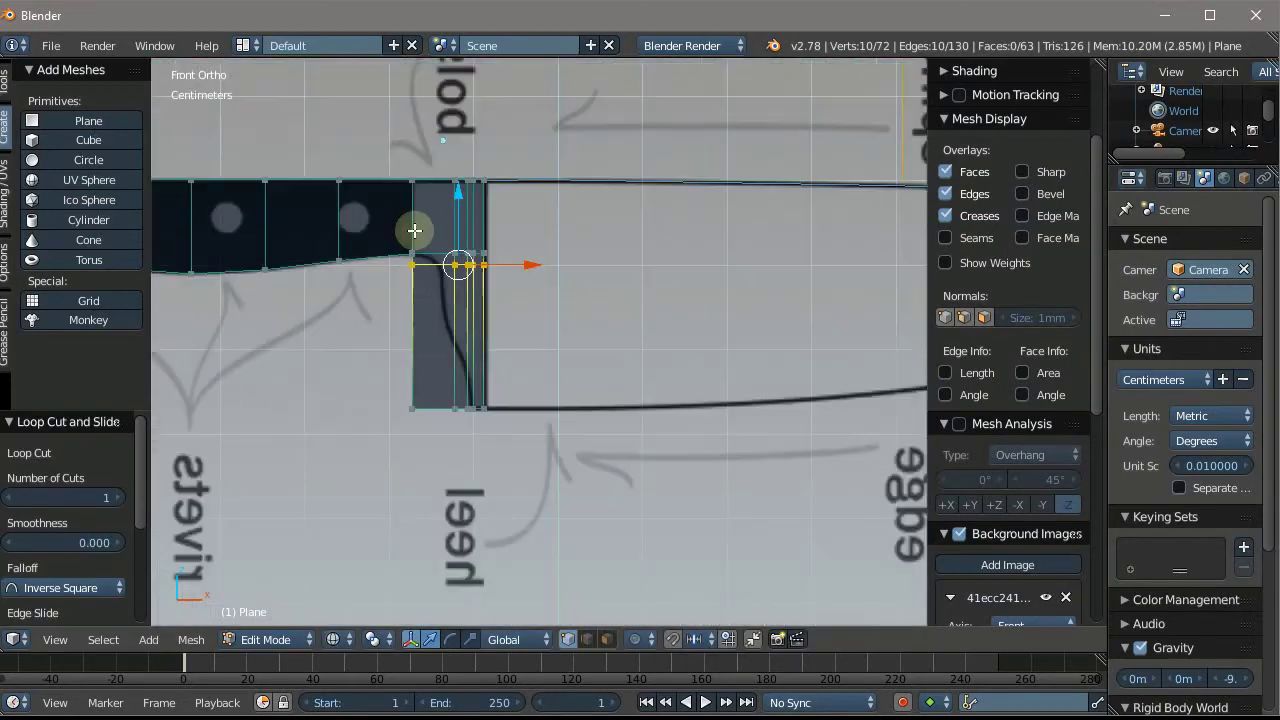
scroll(414, 406, "up", 3)
scroll(402, 488, "up", 3)
right_click(397, 508)
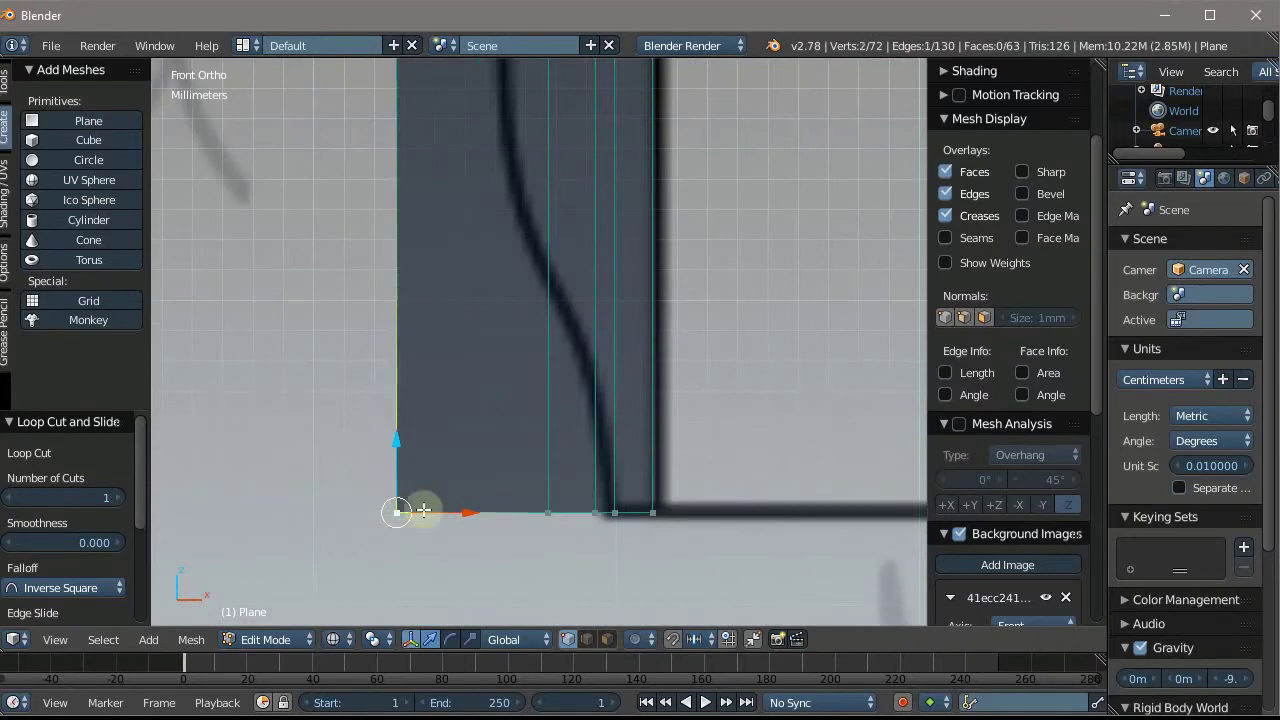
Select the bolster's left-edge vertices and shift them right along X toward the heel
scroll(440, 430, "down", 4)
scroll(500, 250, "up", 4)
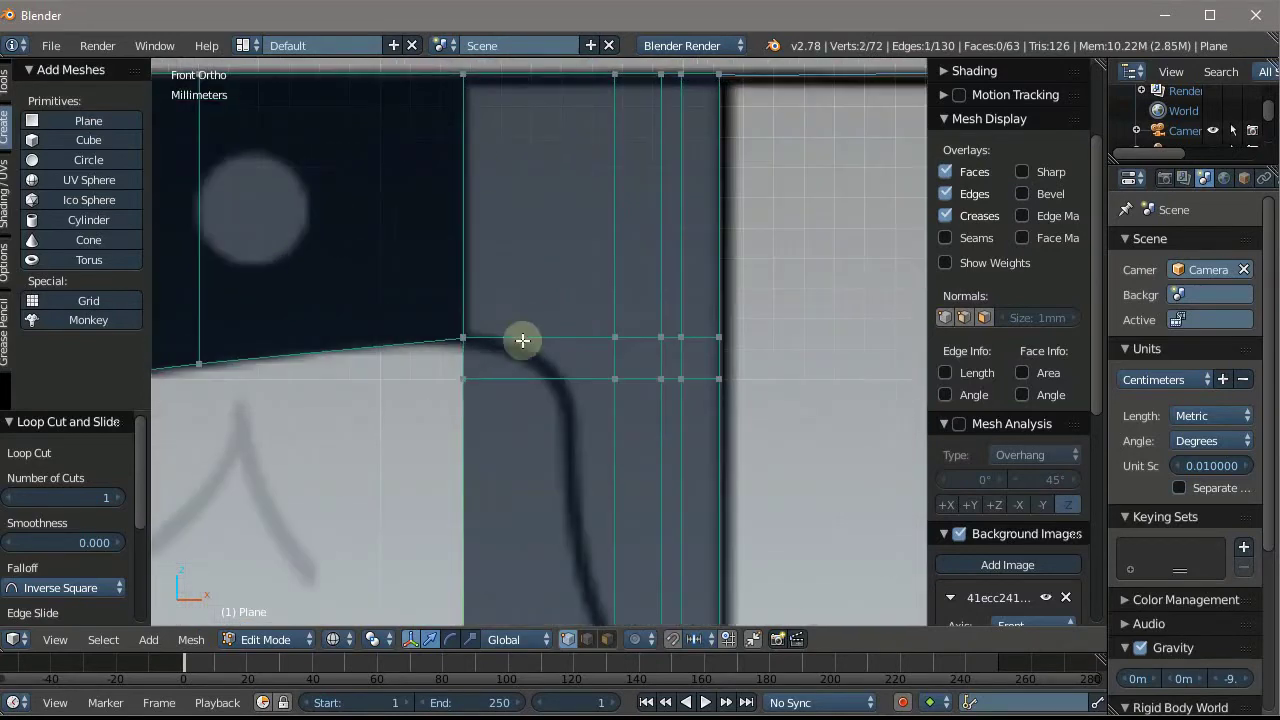
right_click(463, 376, "shift")
scroll(468, 457, "down", 3)
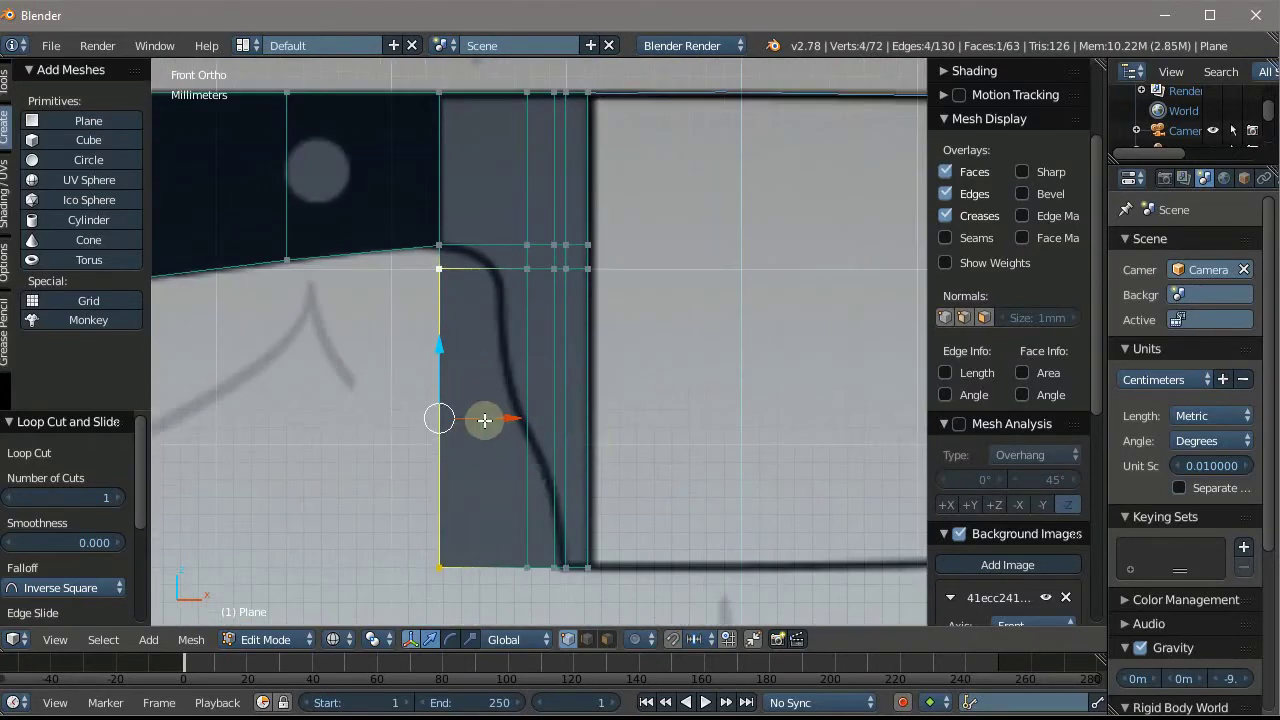
left_click_drag(490, 420, 541, 408)
scroll(550, 355, "up", 3)
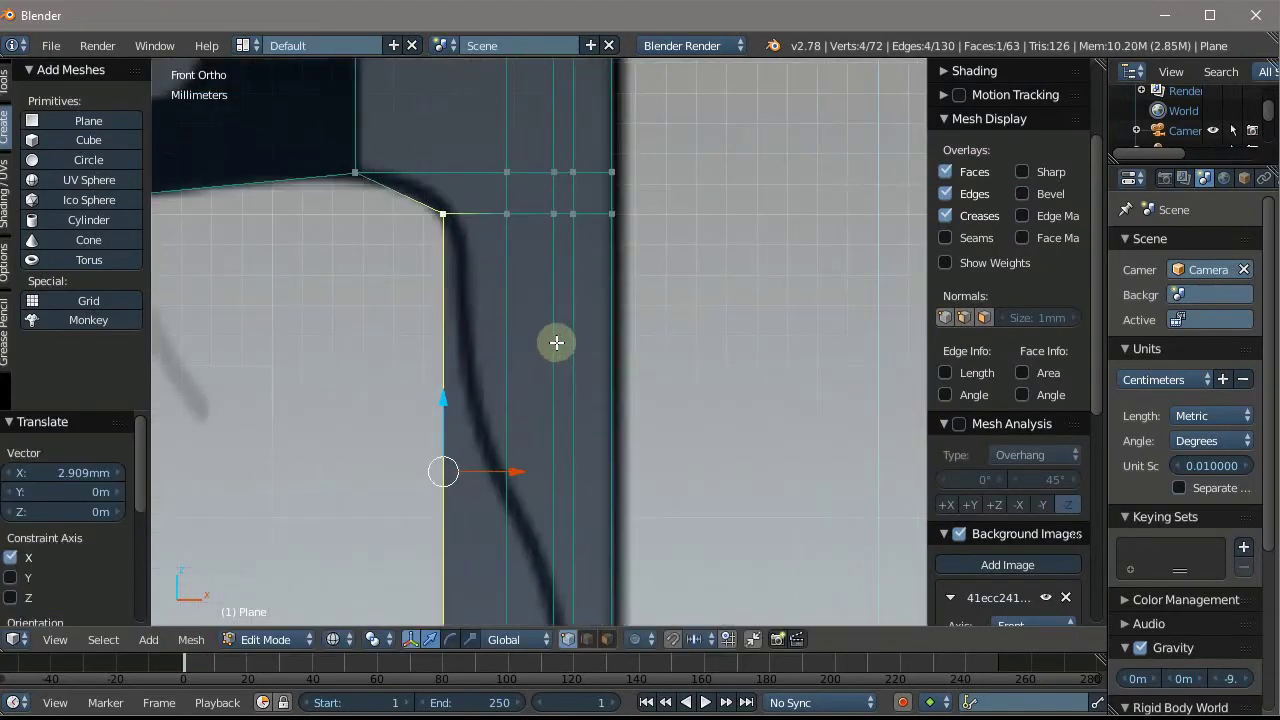
Add a loop cut across the bolster just below its top edge
key("ctrl+r")
left_click(497, 343)
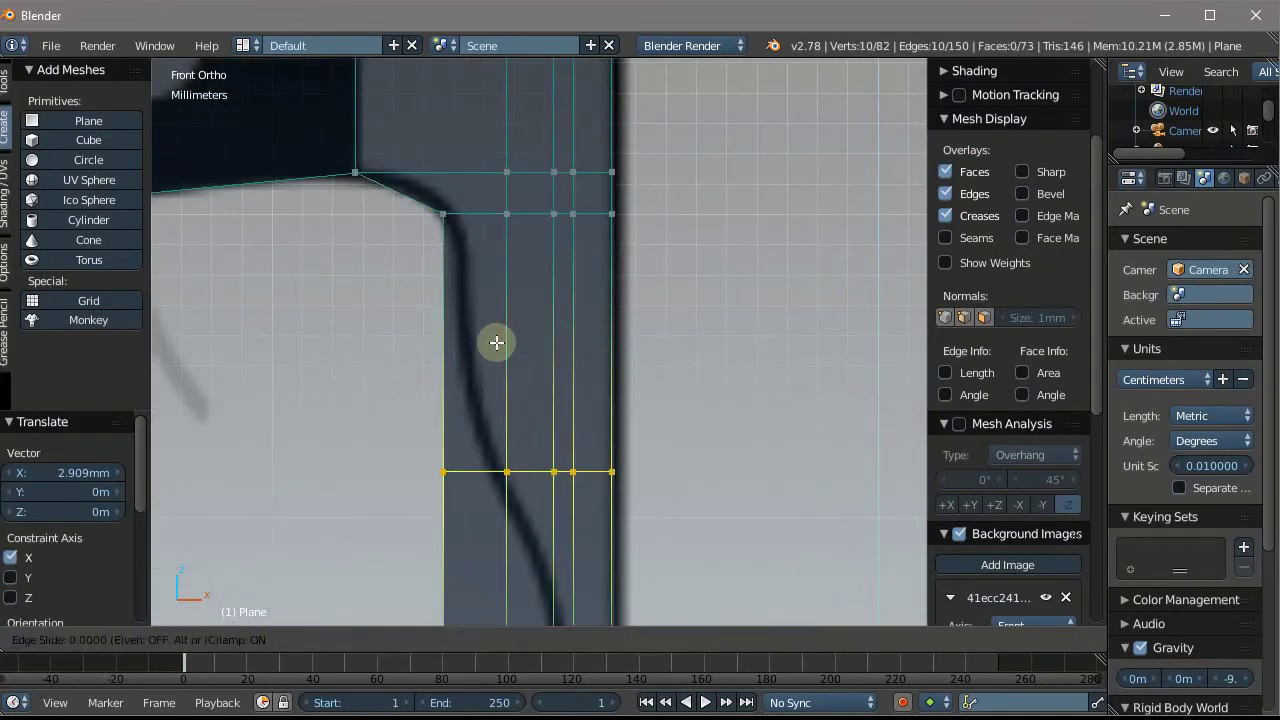
left_click(525, 145)
scroll(520, 180, "up", 2)
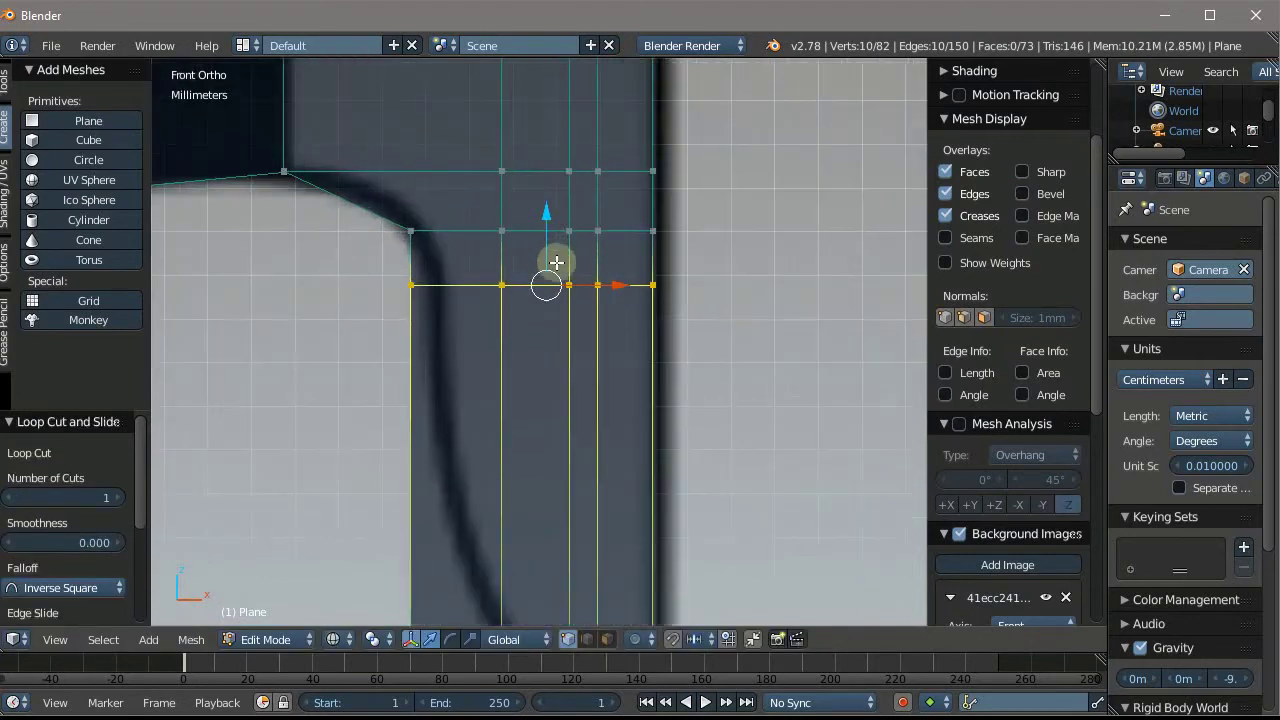
Select the new loop's left vertex and the bottom-left vertex, nudging them right onto the curve
right_click(410, 286)
scroll(405, 238, "up", 2)
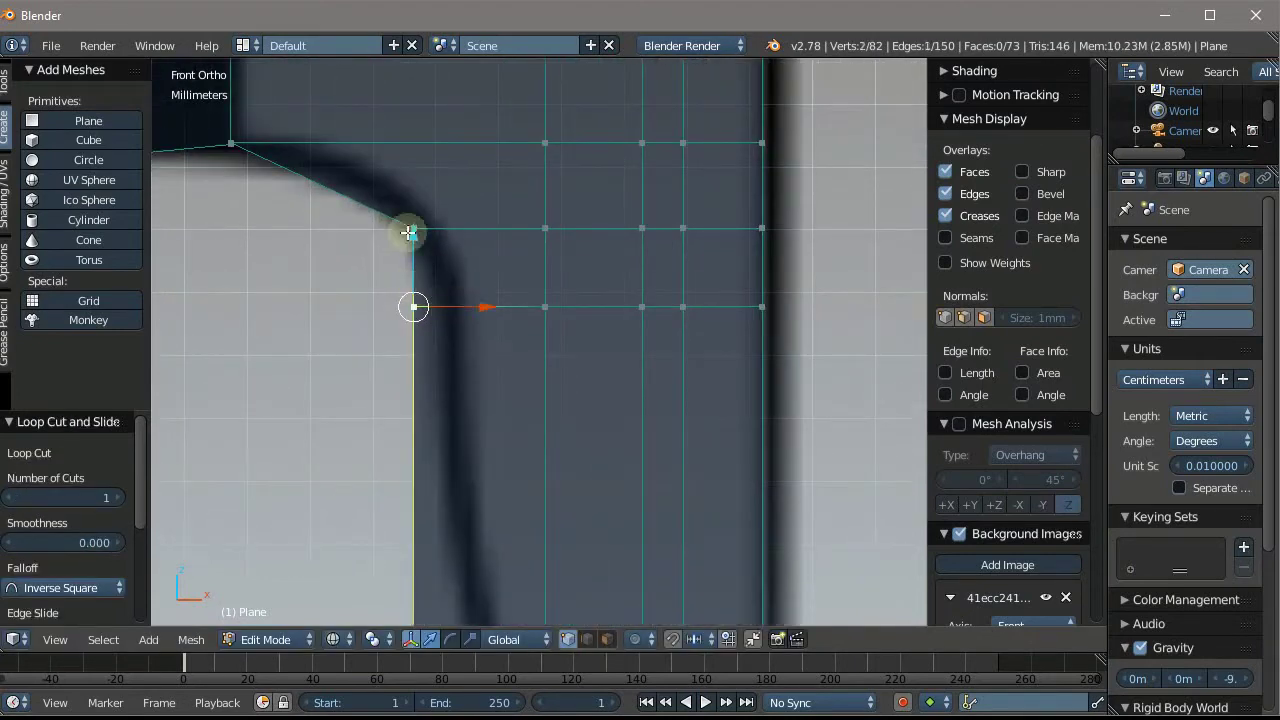
scroll(409, 232, "down", 10)
right_click(416, 390, "shift")
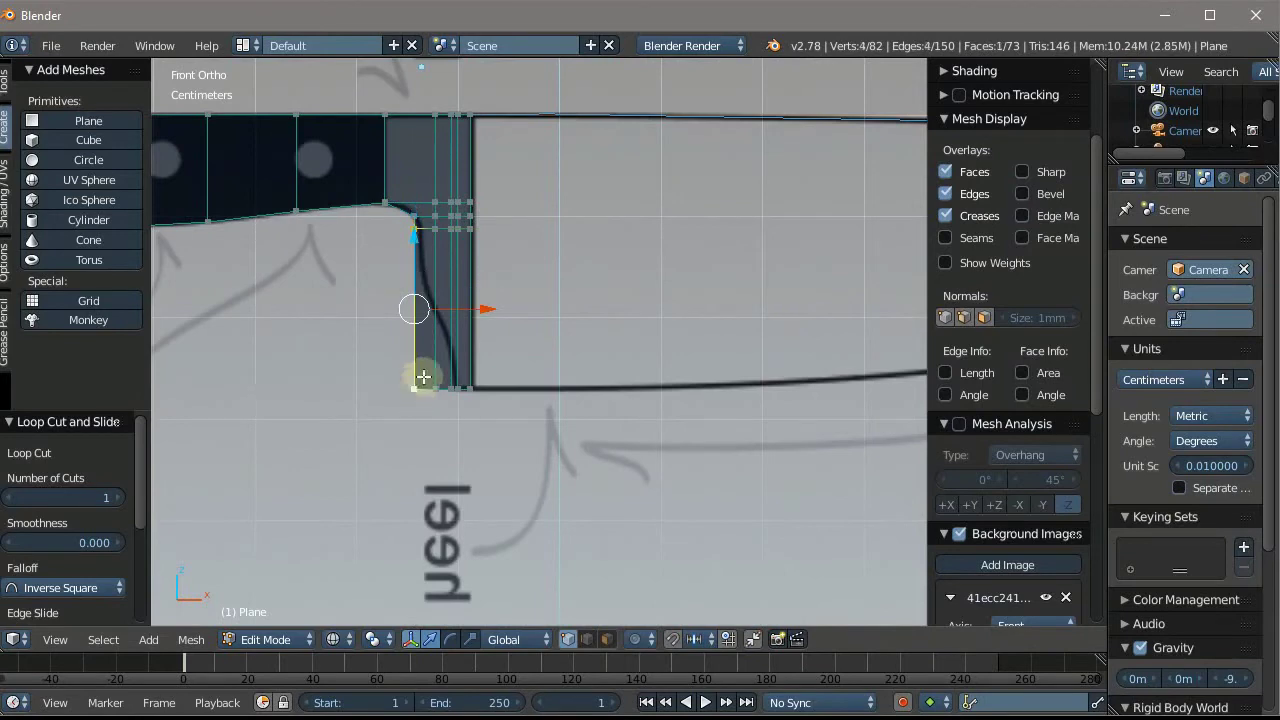
scroll(416, 385, "up", 5)
scroll(440, 375, "up", 2)
left_click_drag(477, 382, 495, 380)
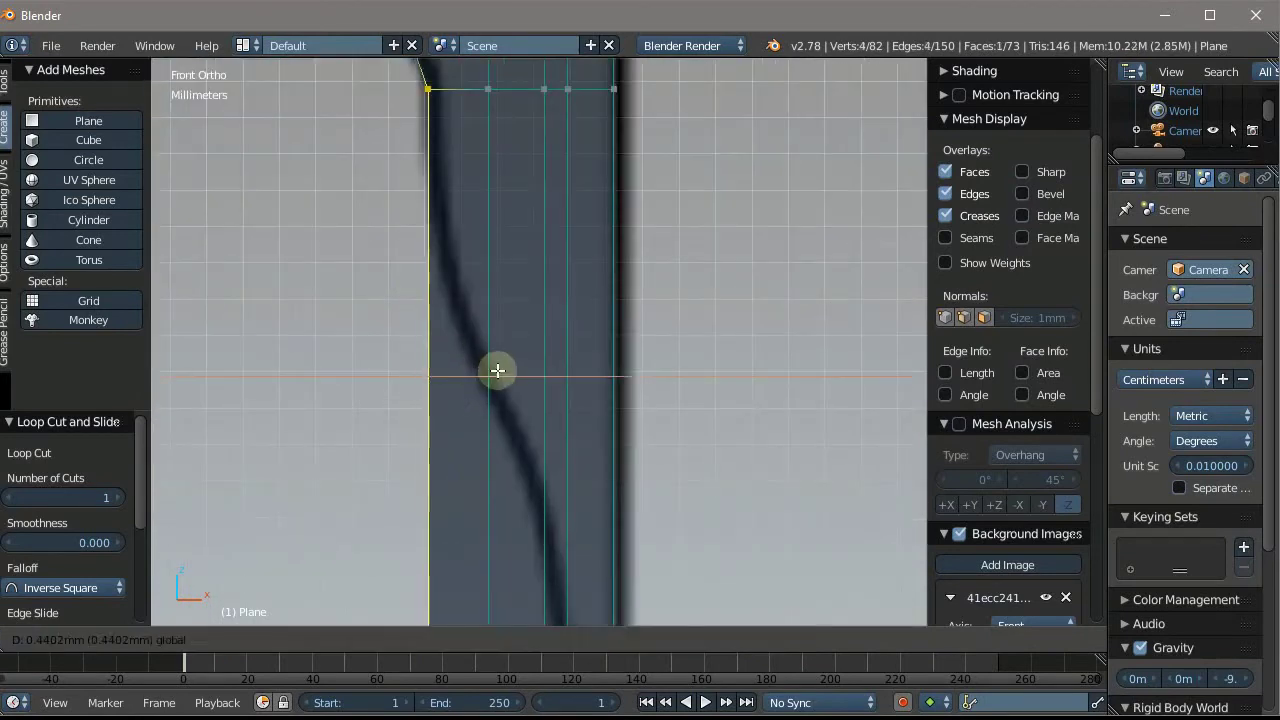
scroll(477, 142, "up", 1)
scroll(470, 160, "down", 2)
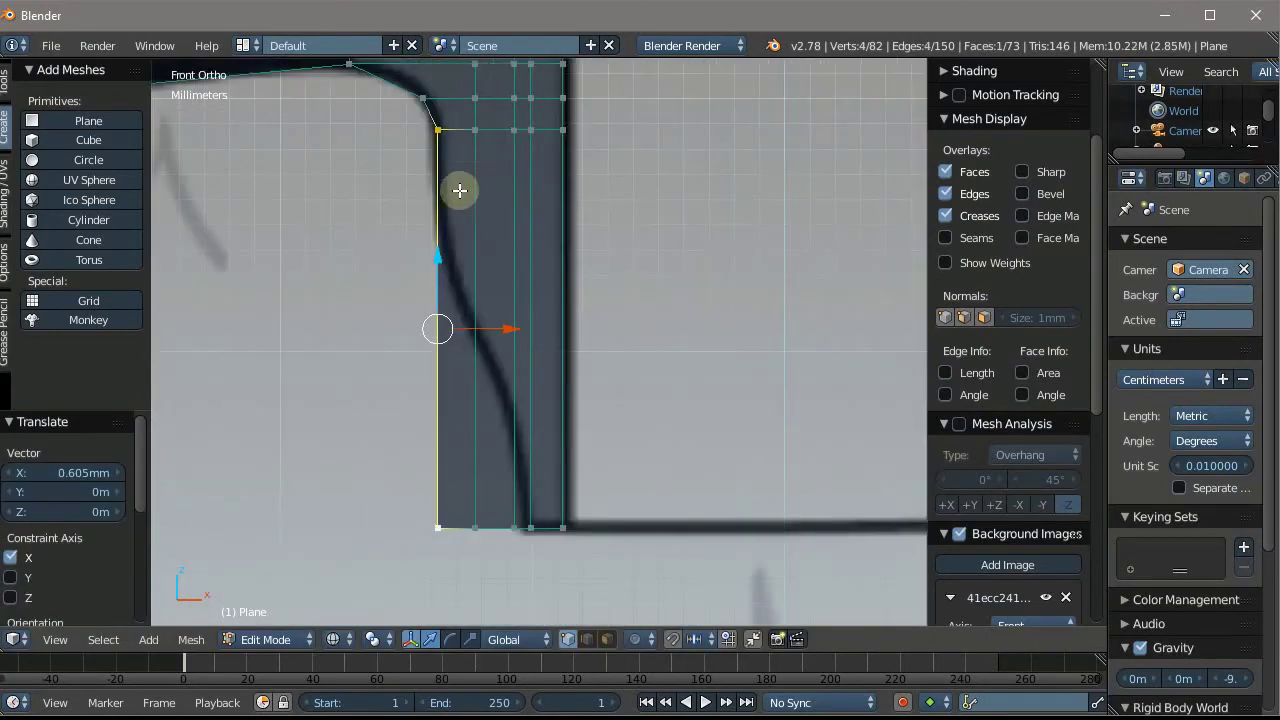
scroll(470, 165, "up", 2)
Add another loop cut lower on the bolster and nudge its left vertex right along the curve
key("ctrl+r")
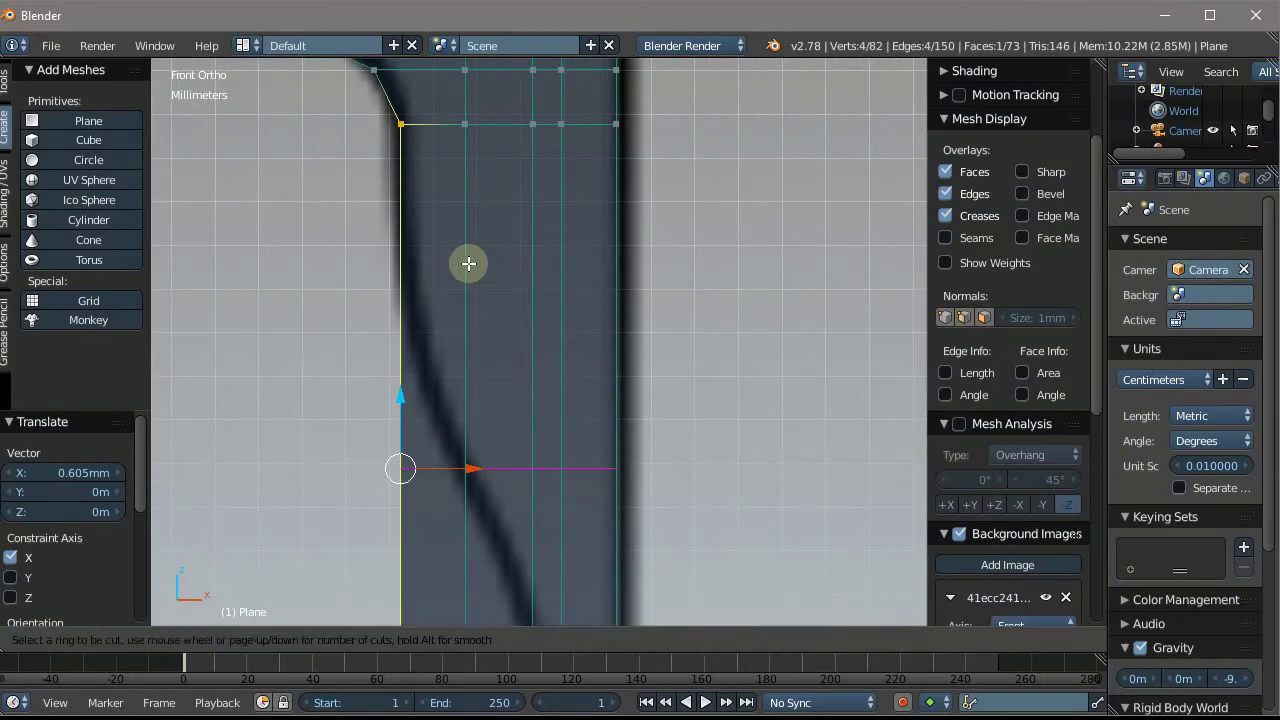
left_click(469, 263)
left_click(477, 52)
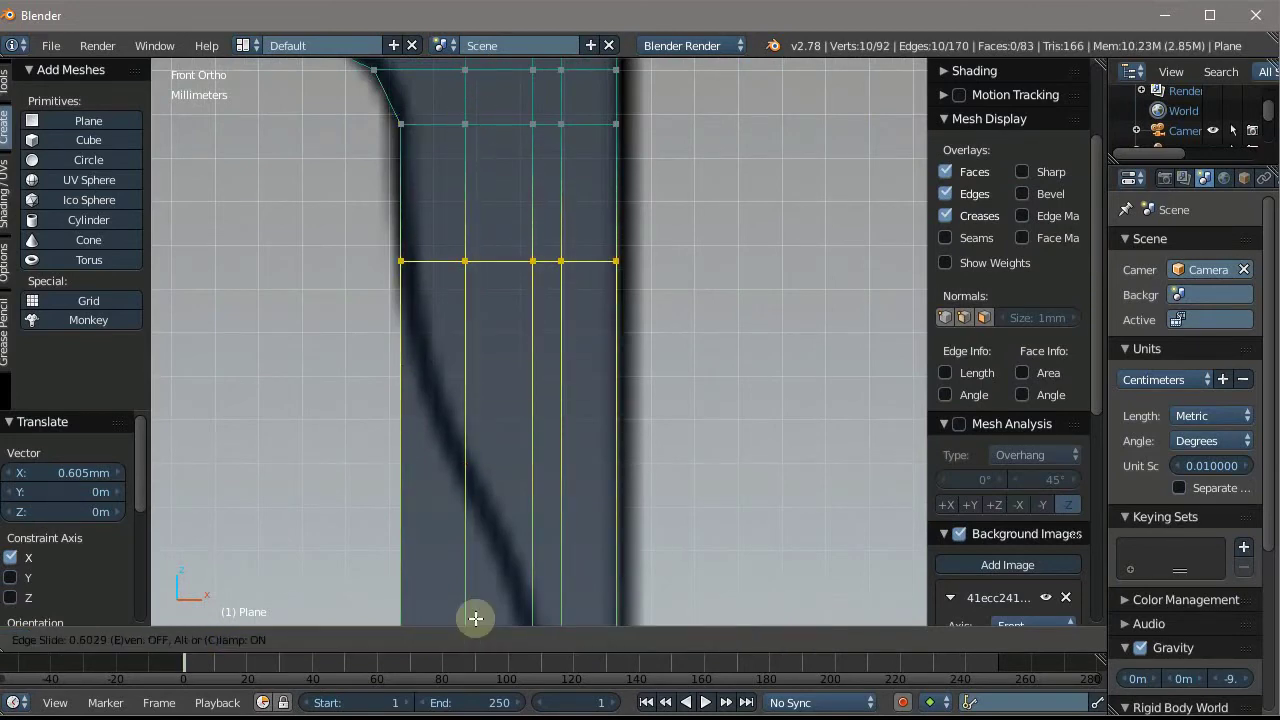
right_click(399, 262)
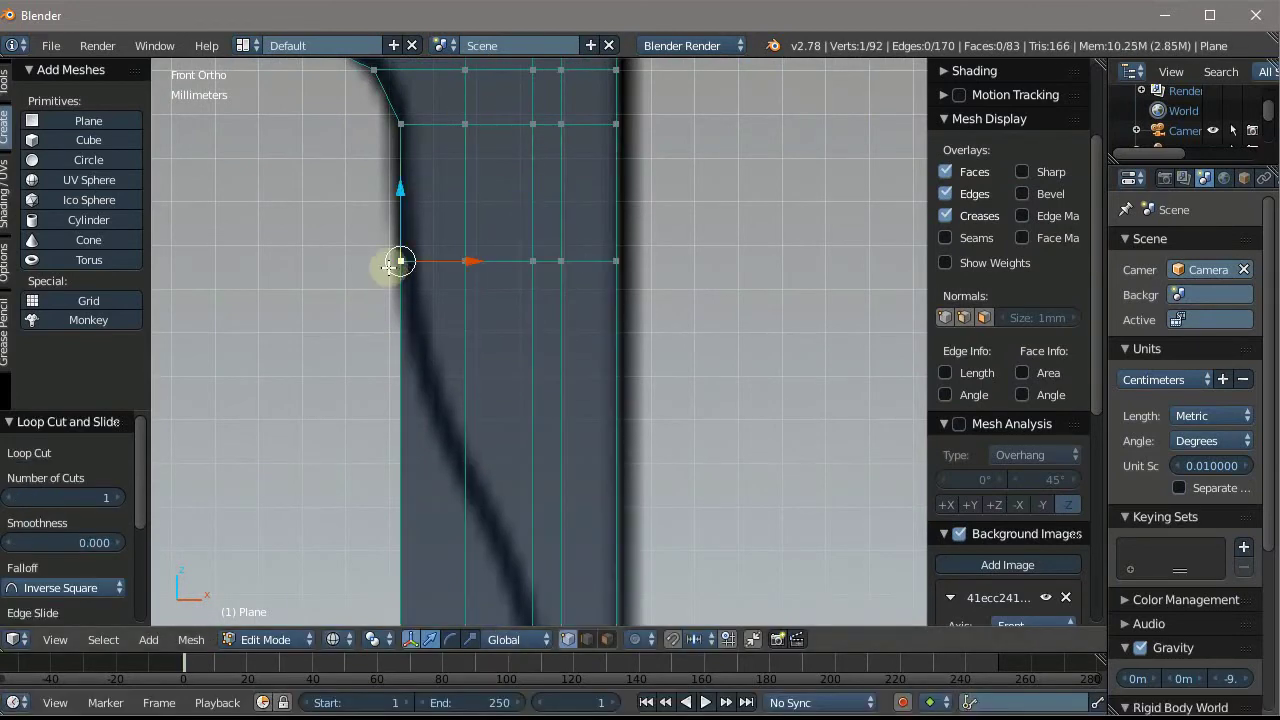
left_click_drag(455, 261, 465, 258)
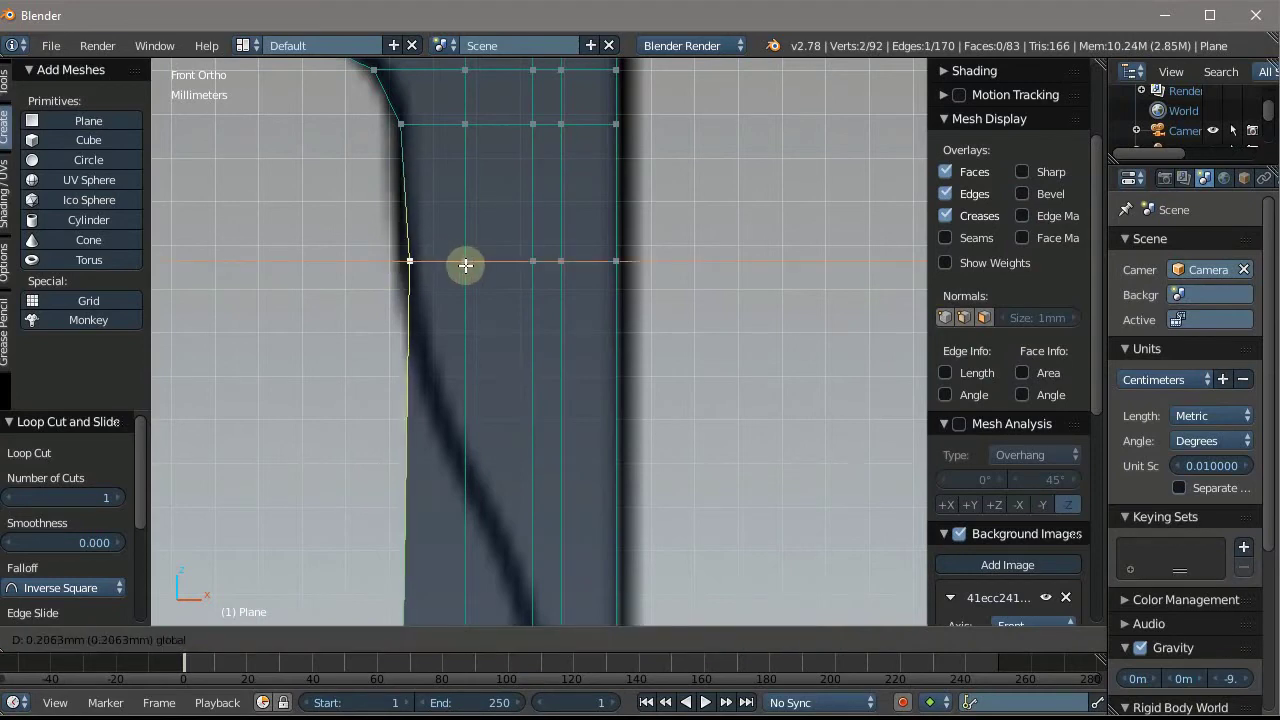
scroll(458, 195, "down", 2)
scroll(471, 297, "up", 1)
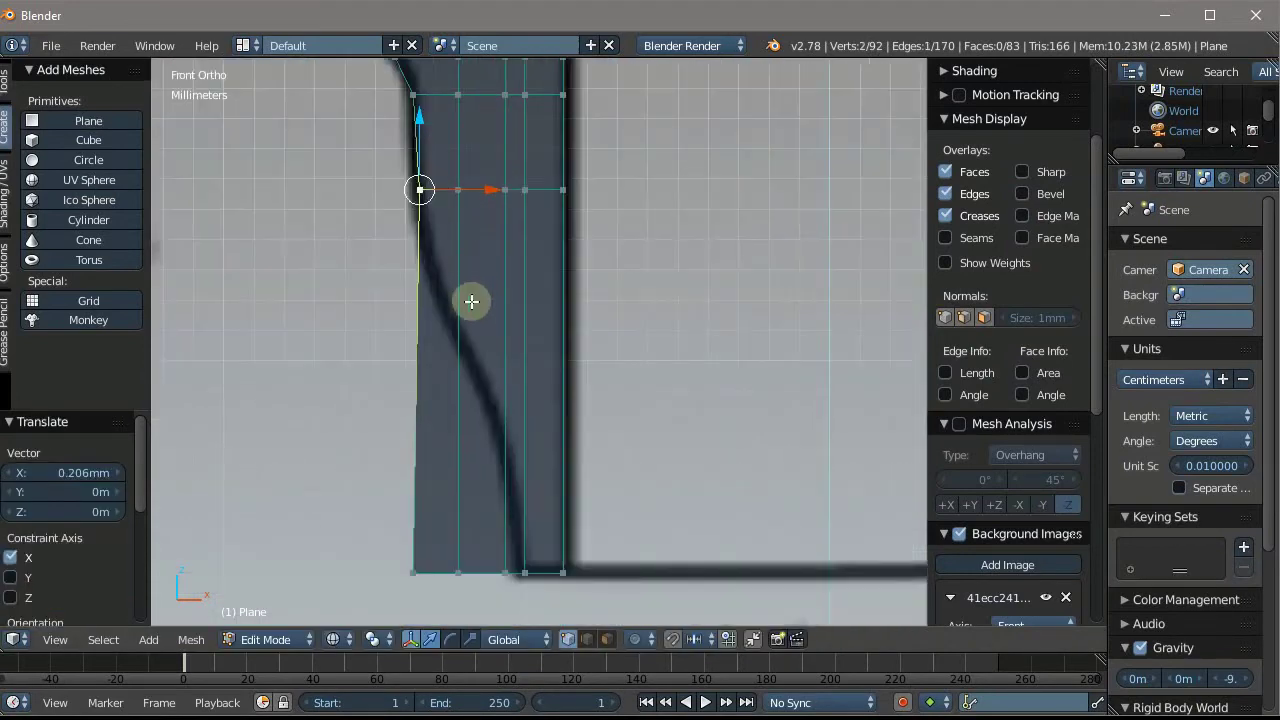
scroll(436, 230, "up", 1)
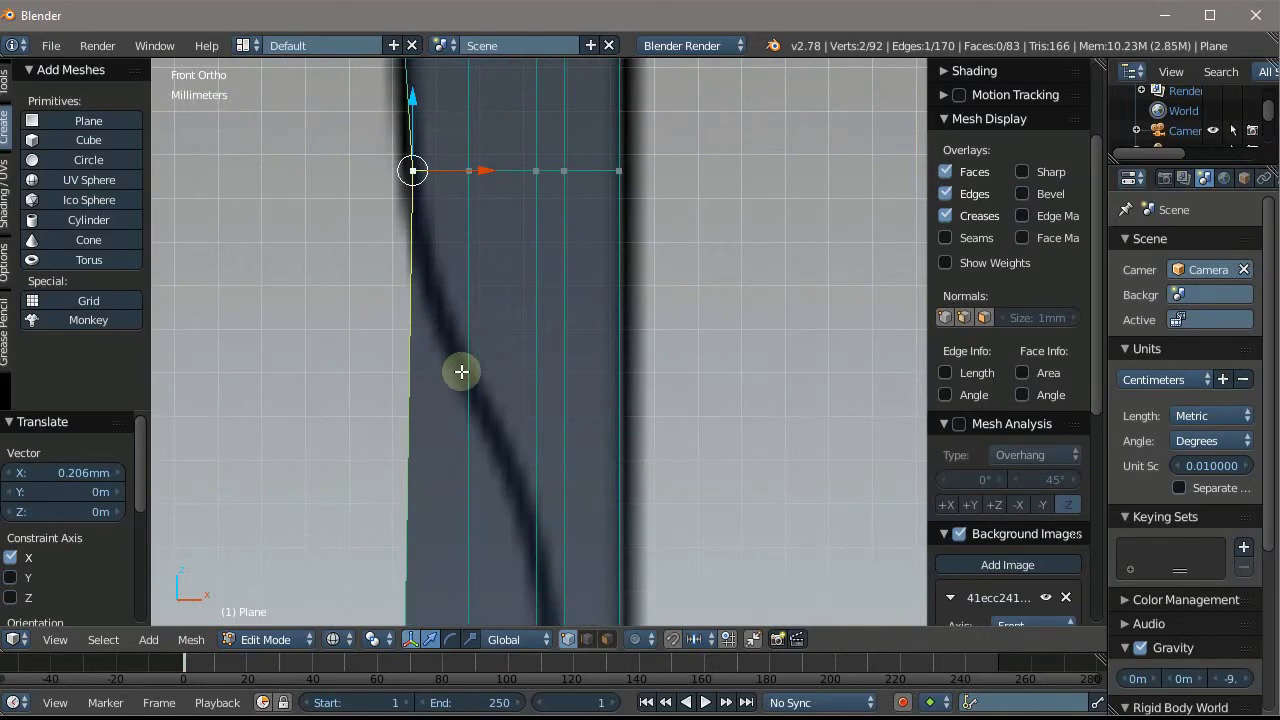
Cut one more loop further down, move its left vertex onto the heel curve, and slide the next vertex
key("ctrl+r")
left_click(459, 340)
left_click(464, 245)
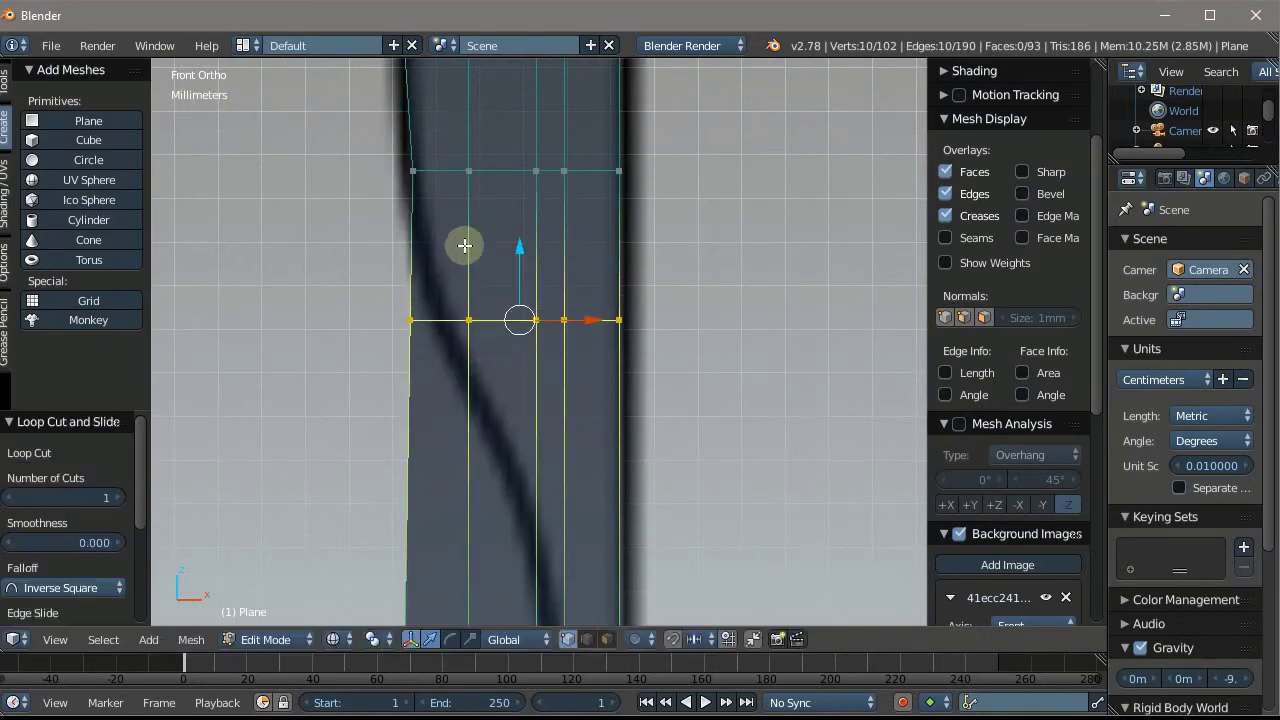
scroll(391, 266, "up", 2)
right_click(407, 358)
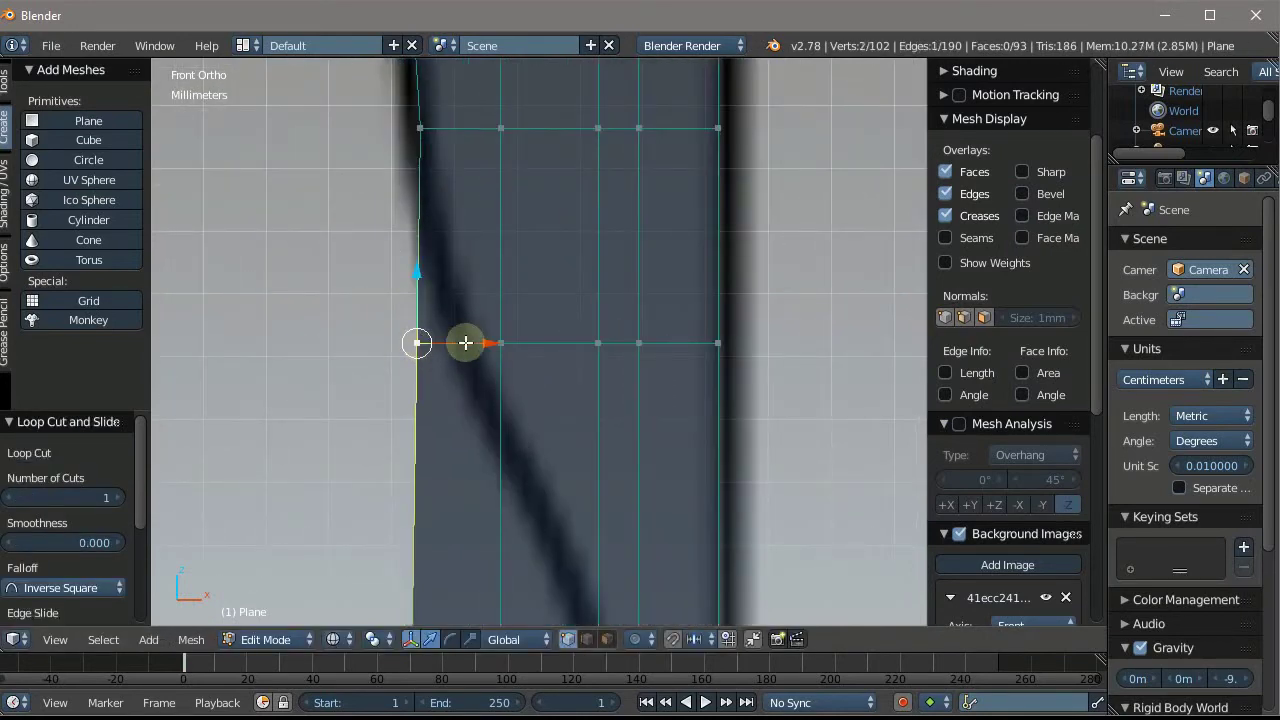
left_click_drag(457, 343, 499, 344)
right_click(499, 344)
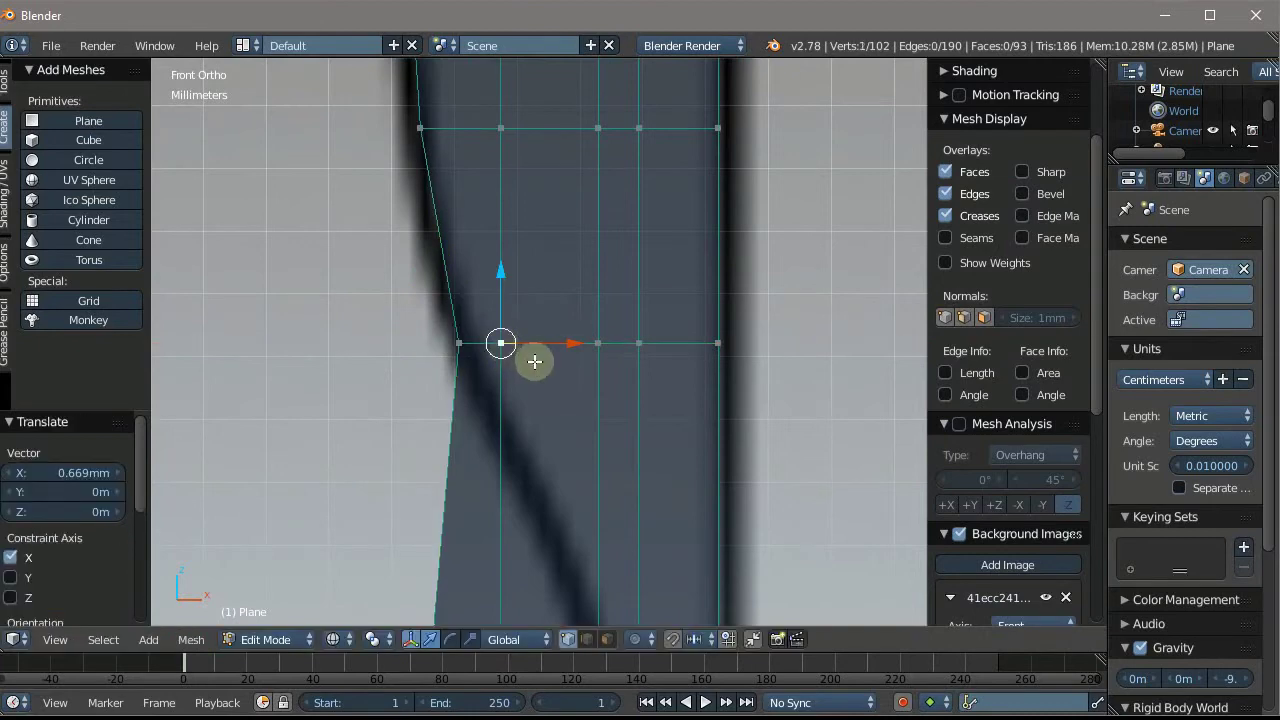
key("g")
key("g")
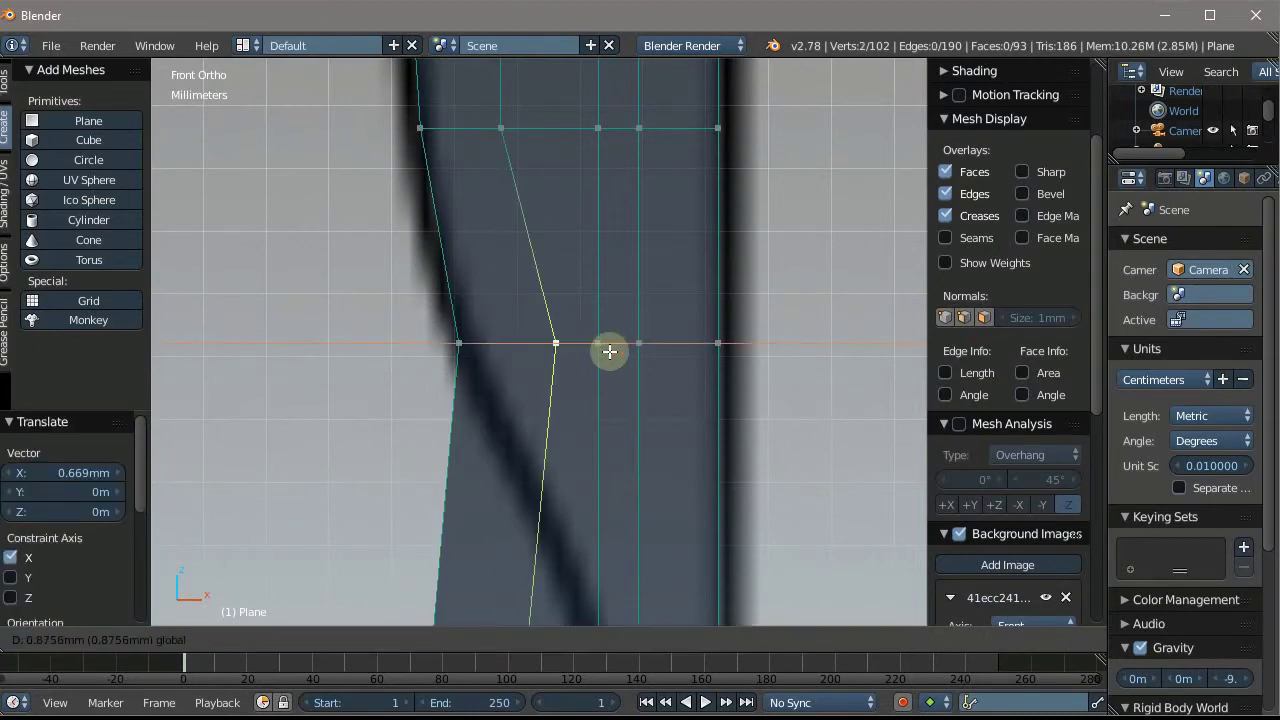
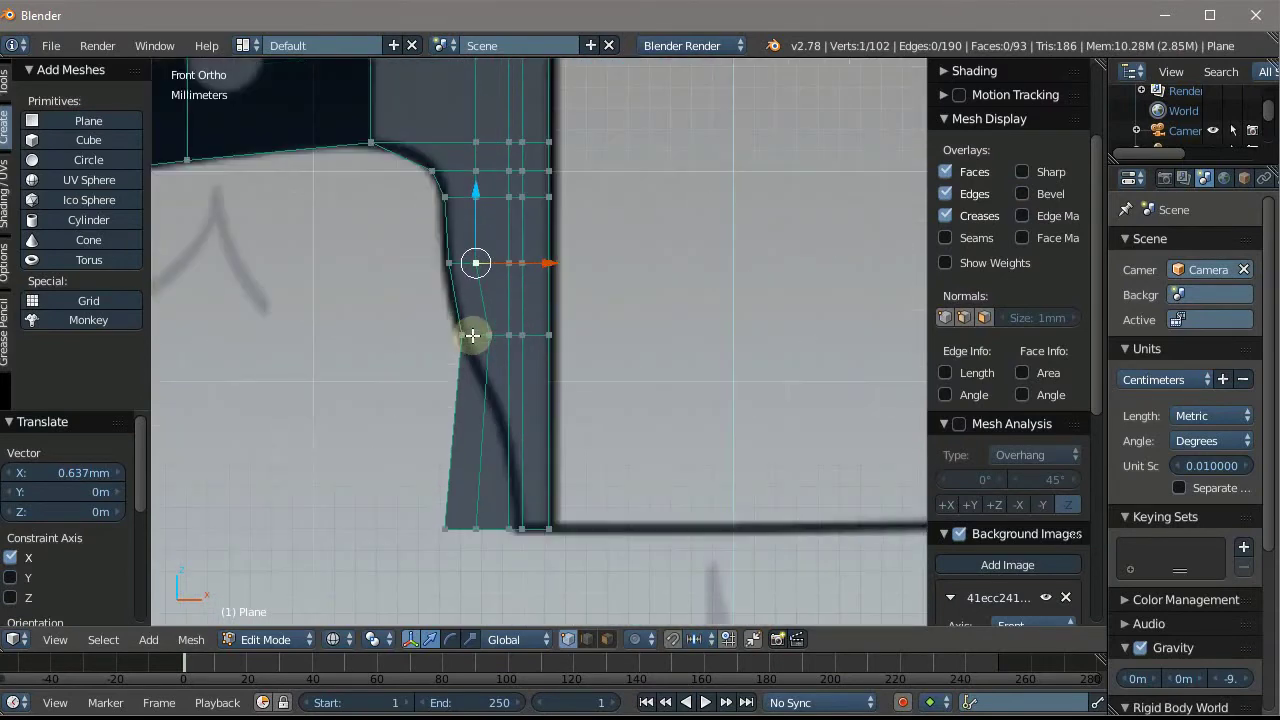
Slide the heel vertices and shift one along X so they sit on the reference outline
scroll(500, 290, "up", 1)
scroll(515, 300, "up", 3)
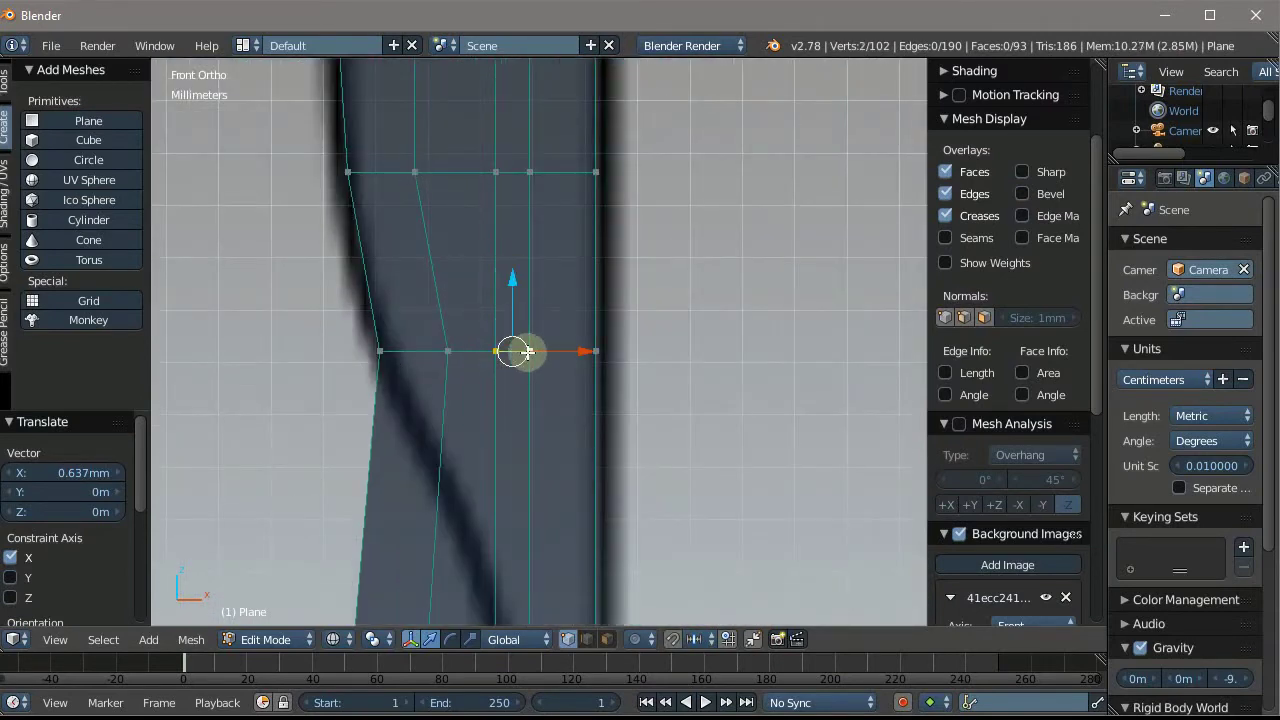
key("g")
key("g")
left_click(589, 350)
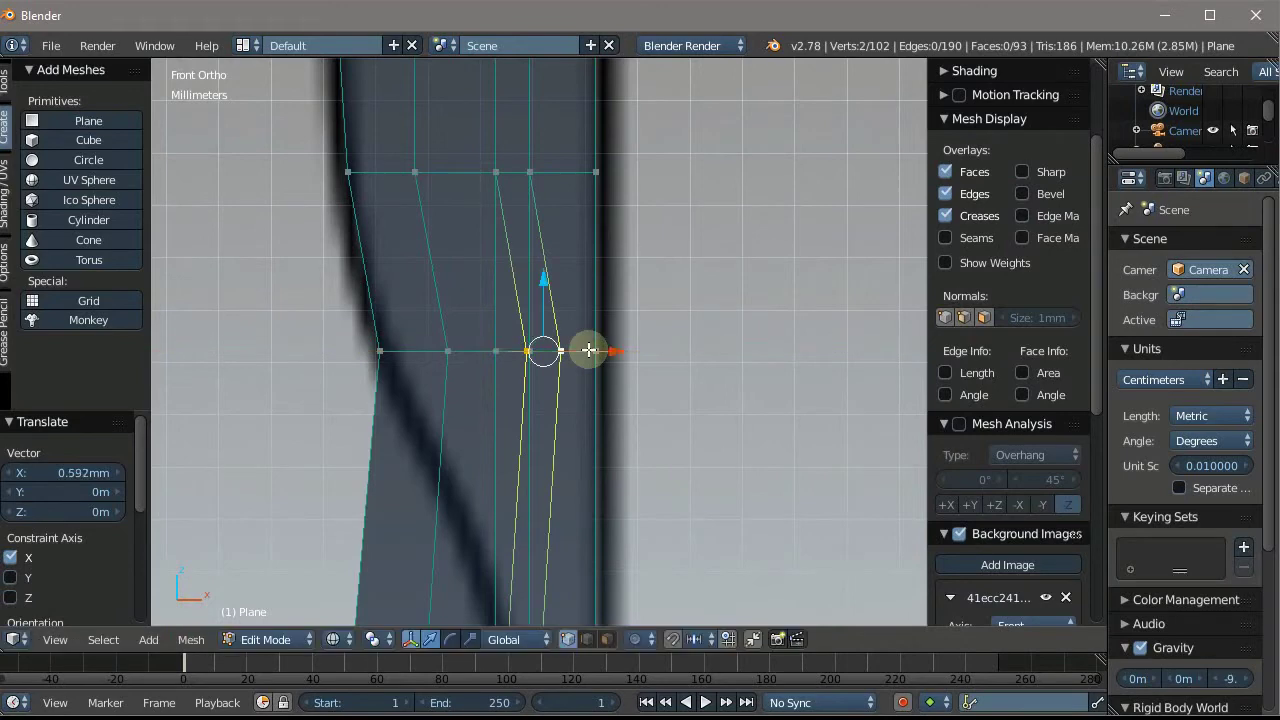
key("ctrl+z")
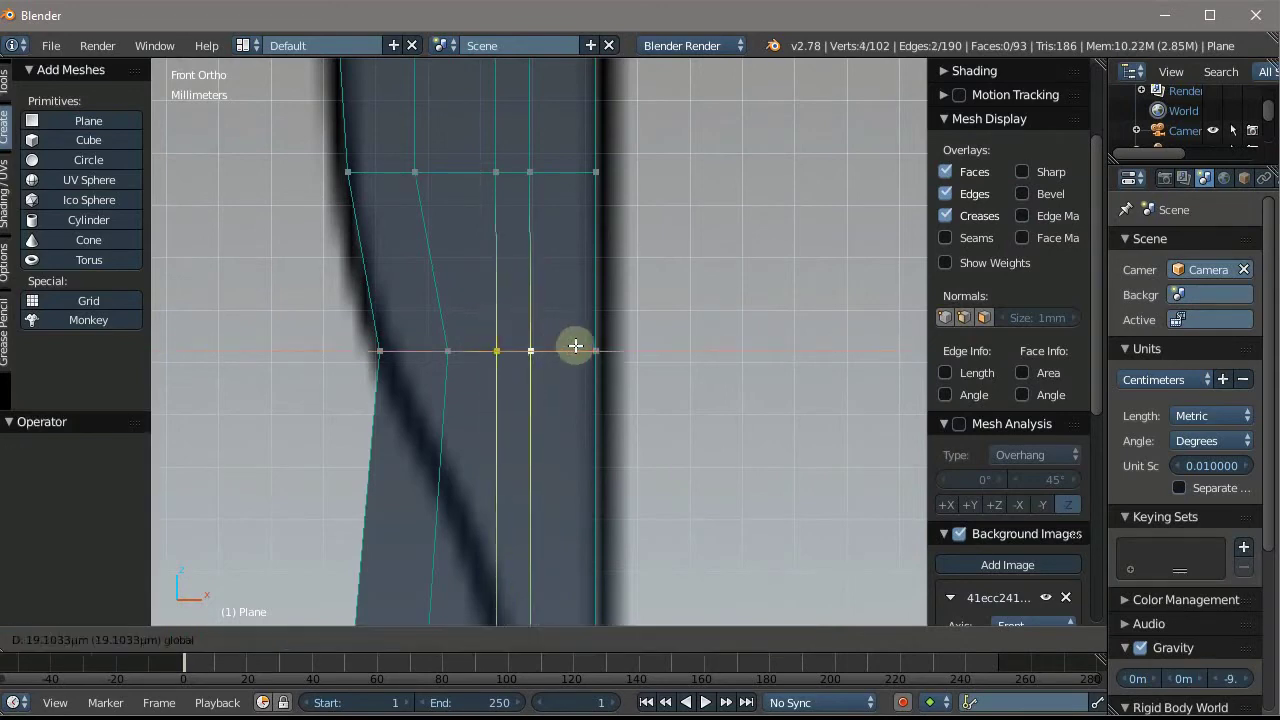
left_click(586, 349)
right_click(440, 333)
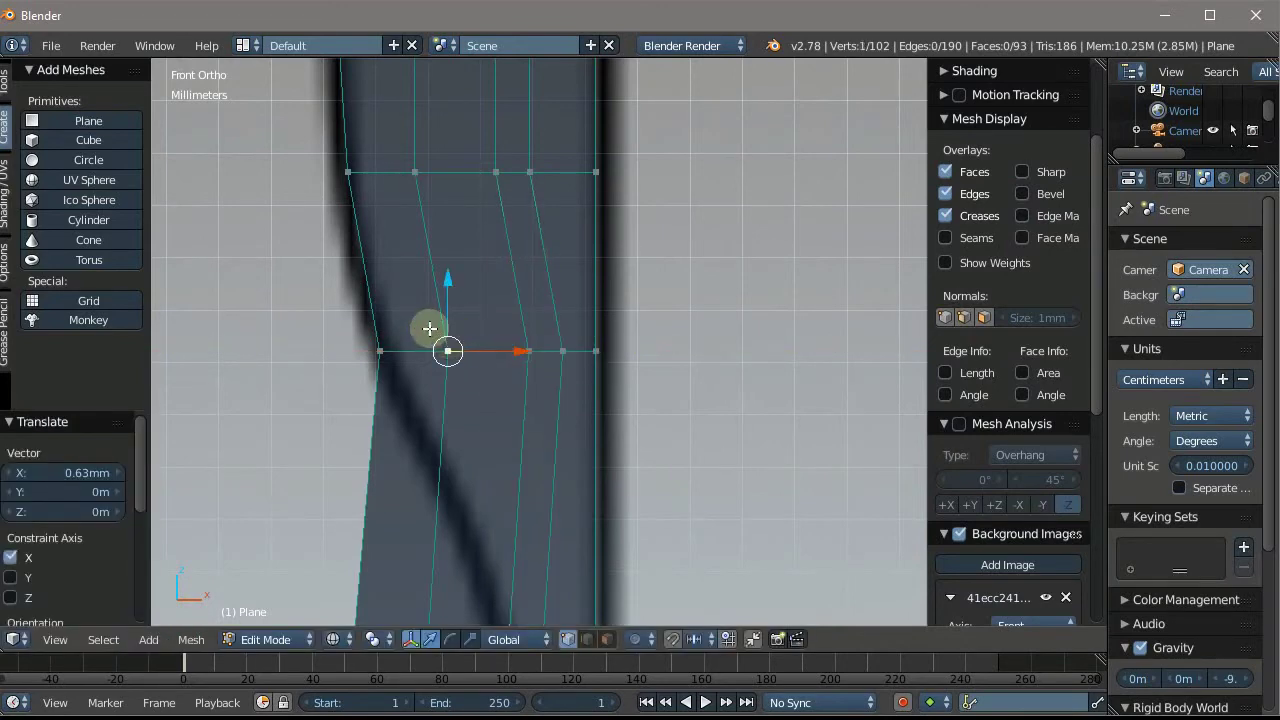
key("g")
key("g")
left_click(497, 350)
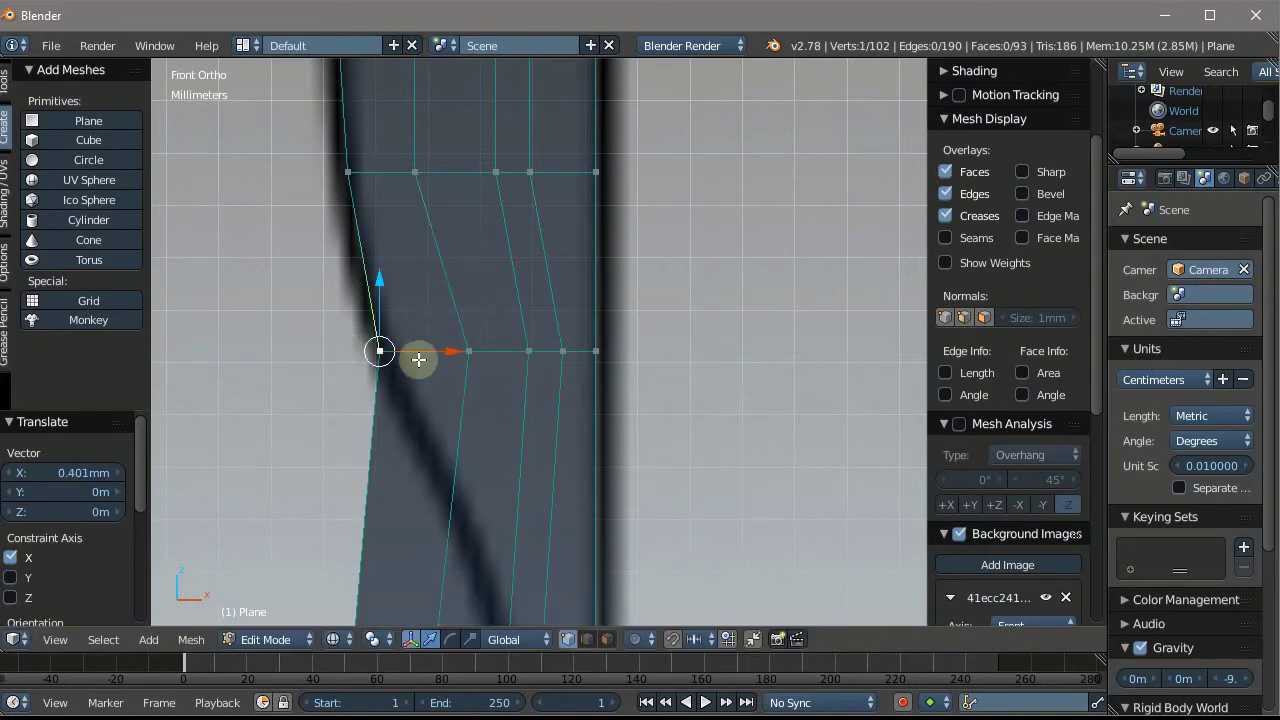
key("g")
key("x")
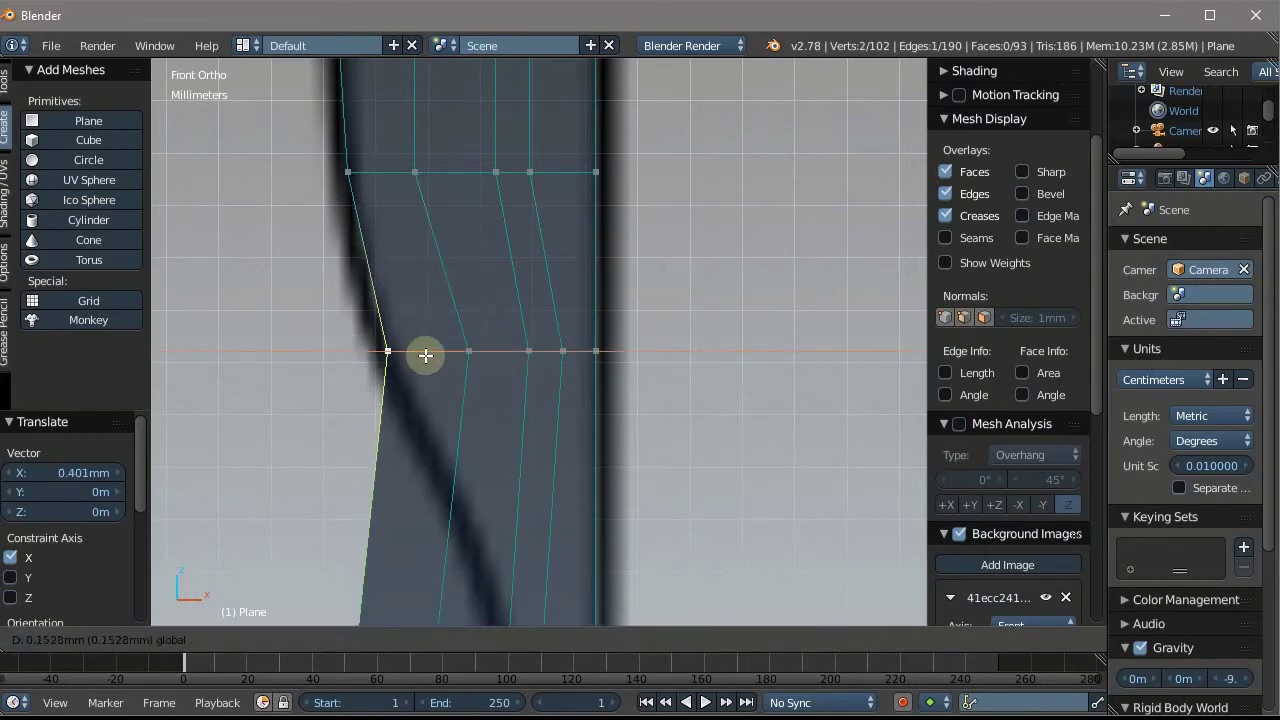
left_click(423, 354)
scroll(491, 243, "down", 3)
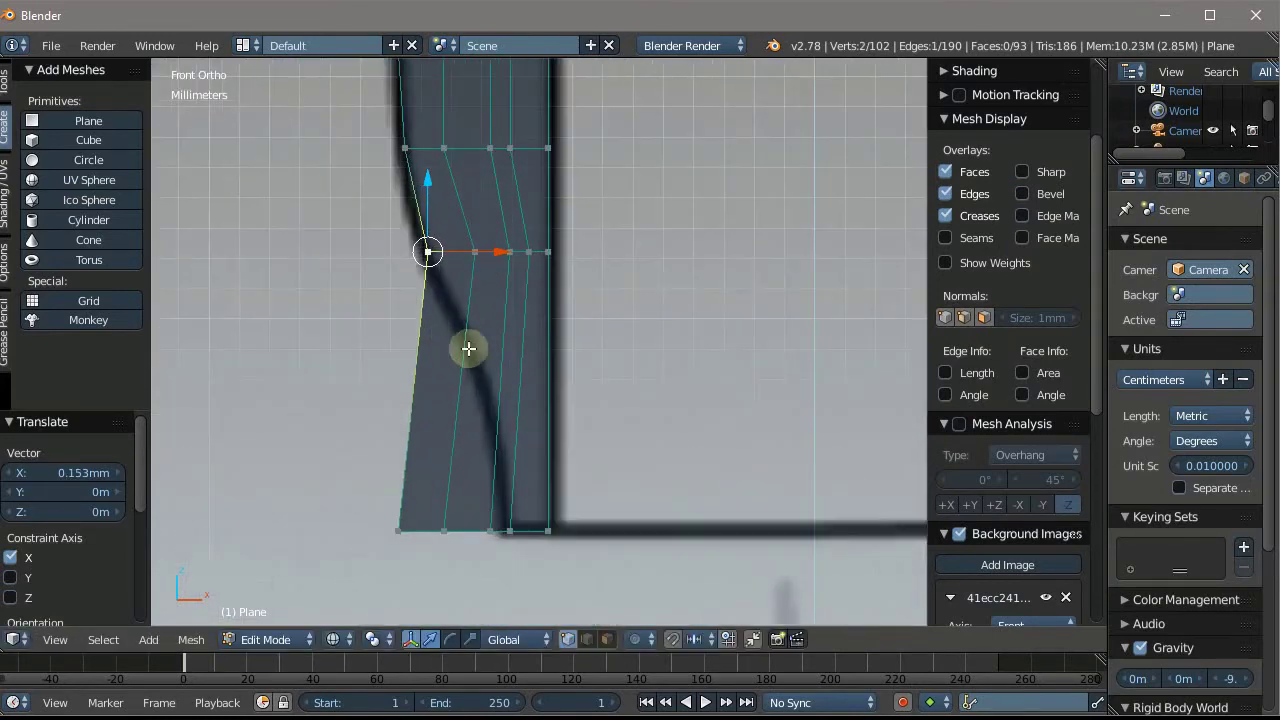
Cut a horizontal edge loop across the heel and move two of its vertices right along X
key("ctrl+r")
left_click(471, 349)
left_click(481, 291)
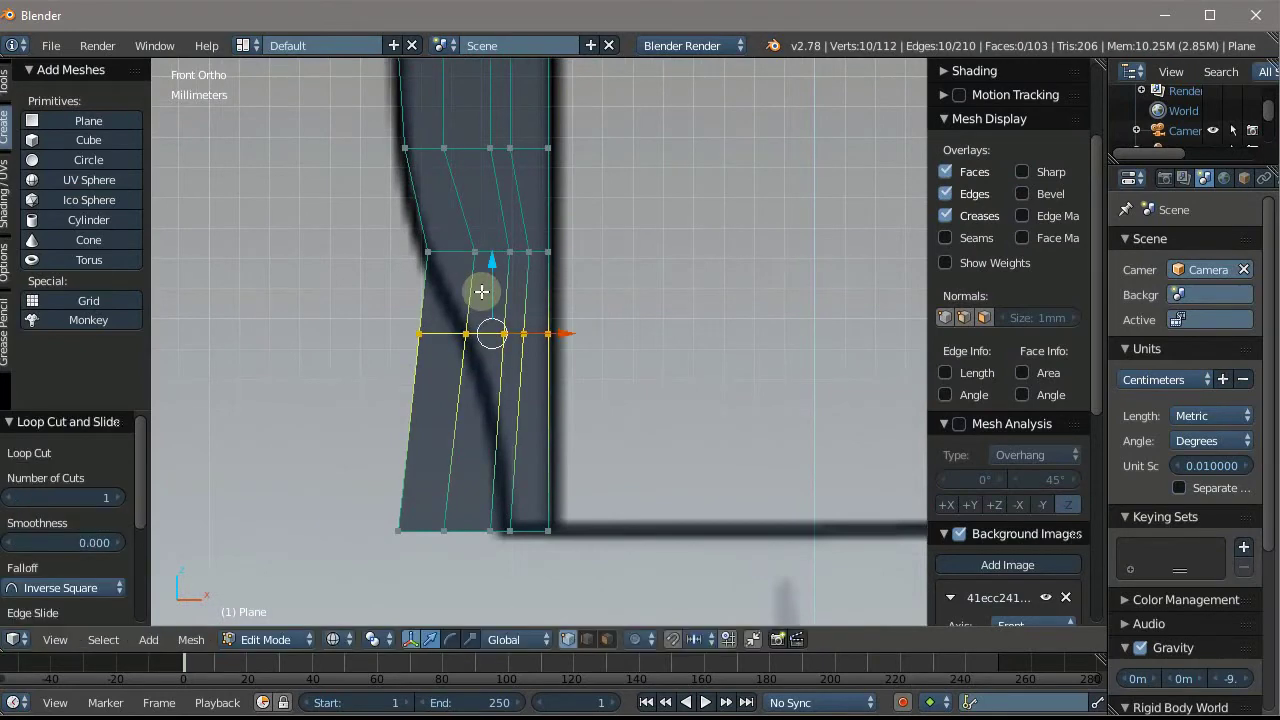
right_click(443, 333)
scroll(449, 295, "up", 3)
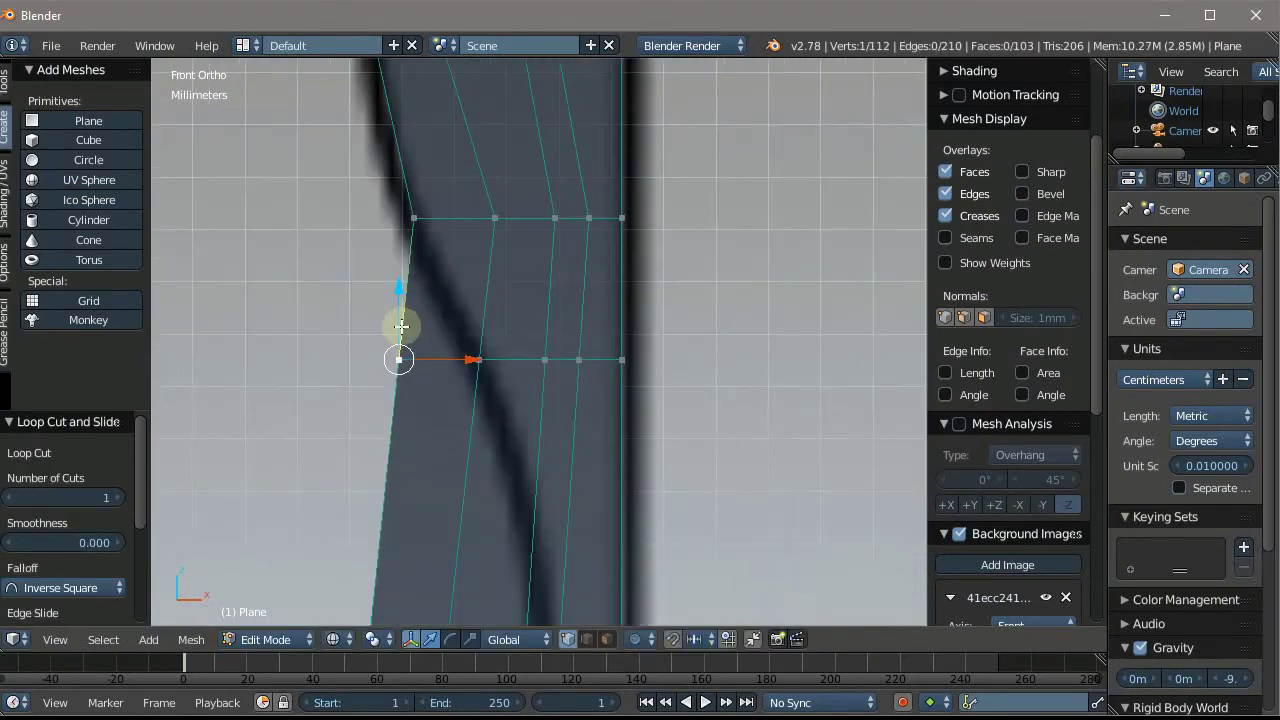
right_click(478, 348, "shift")
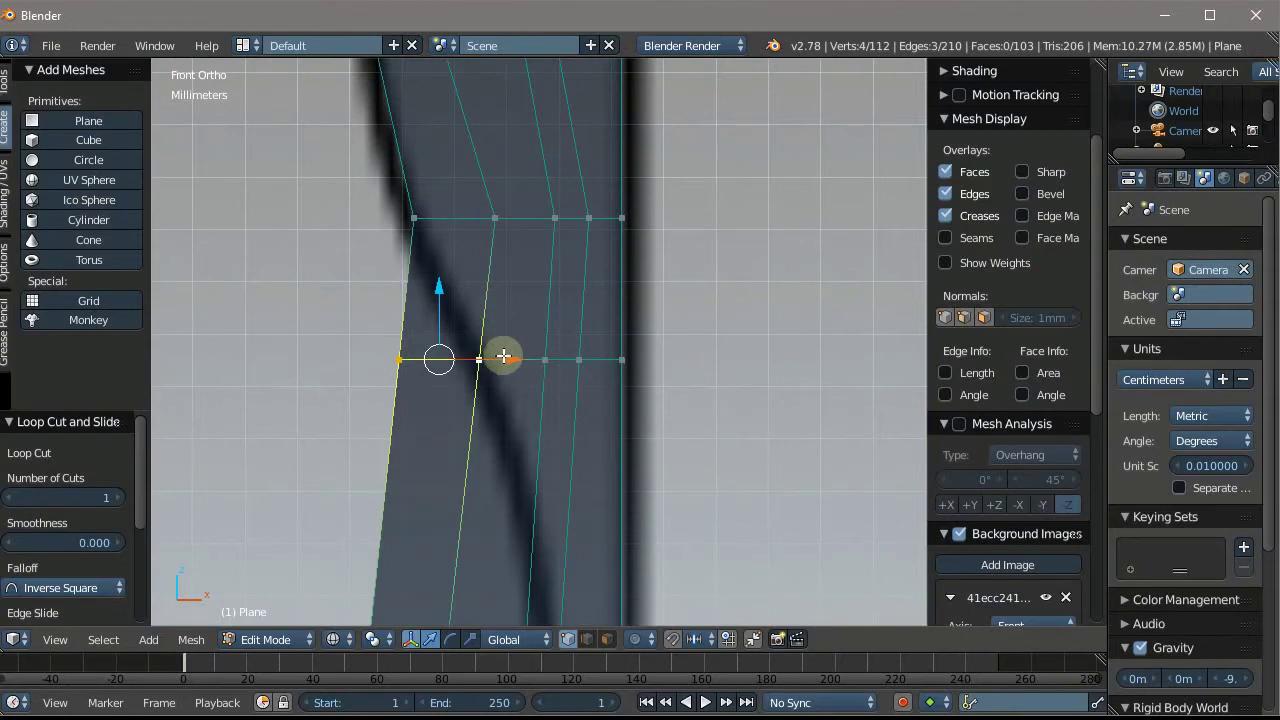
left_click_drag(503, 356, 565, 371)
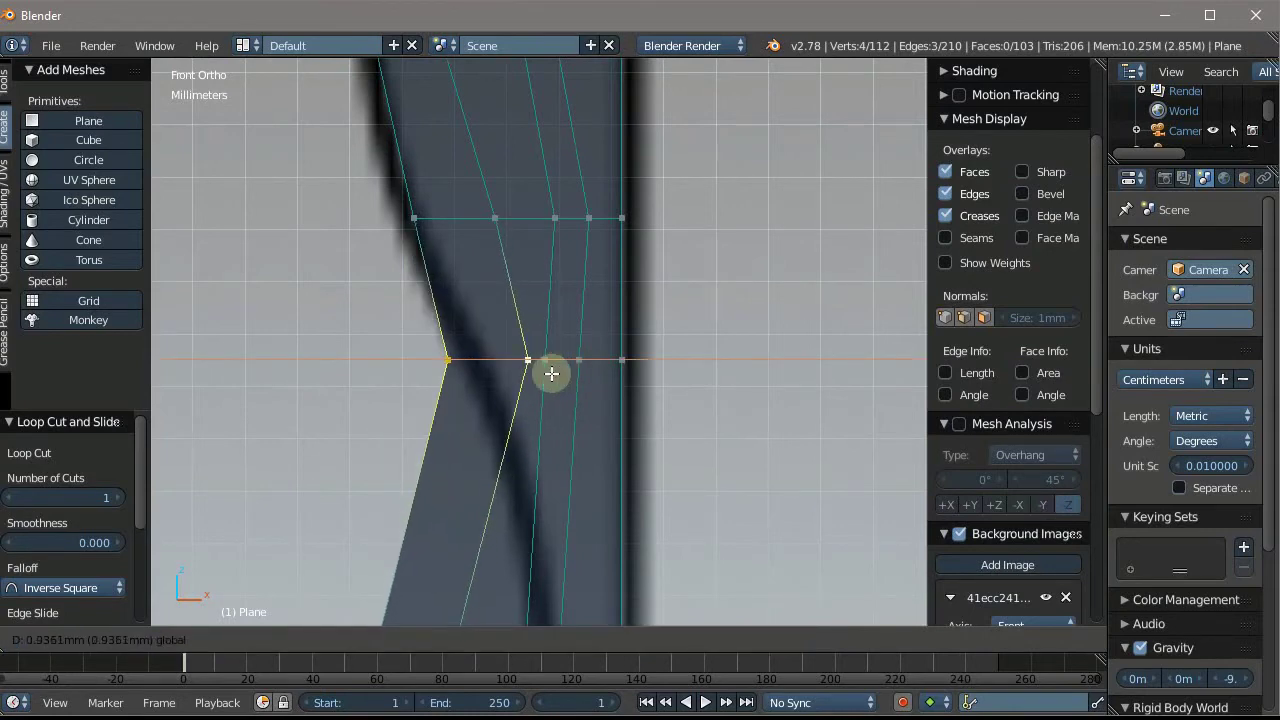
left_click_drag(565, 371, 557, 369)
Shift another loop vertex right onto the reference line, then nudge it slightly left
right_click(436, 352)
scroll(480, 347, "up", 1)
scroll(480, 347, "up", 2)
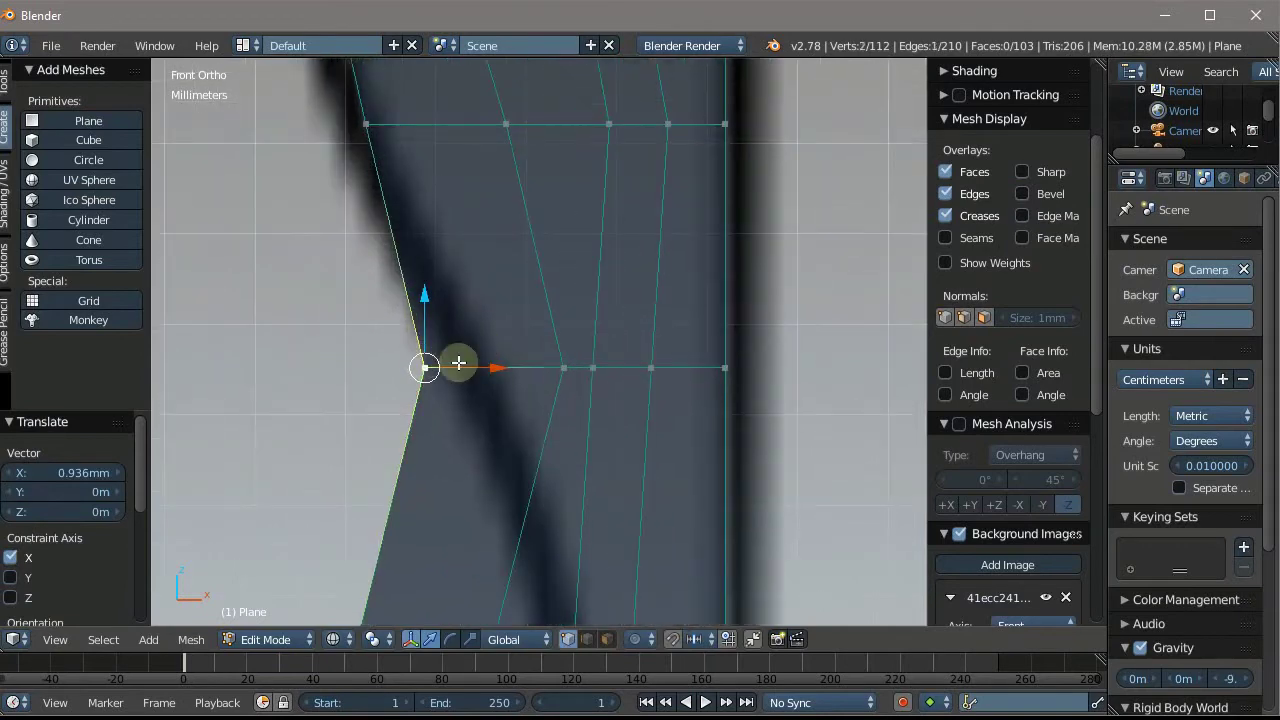
left_click_drag(458, 362, 497, 371)
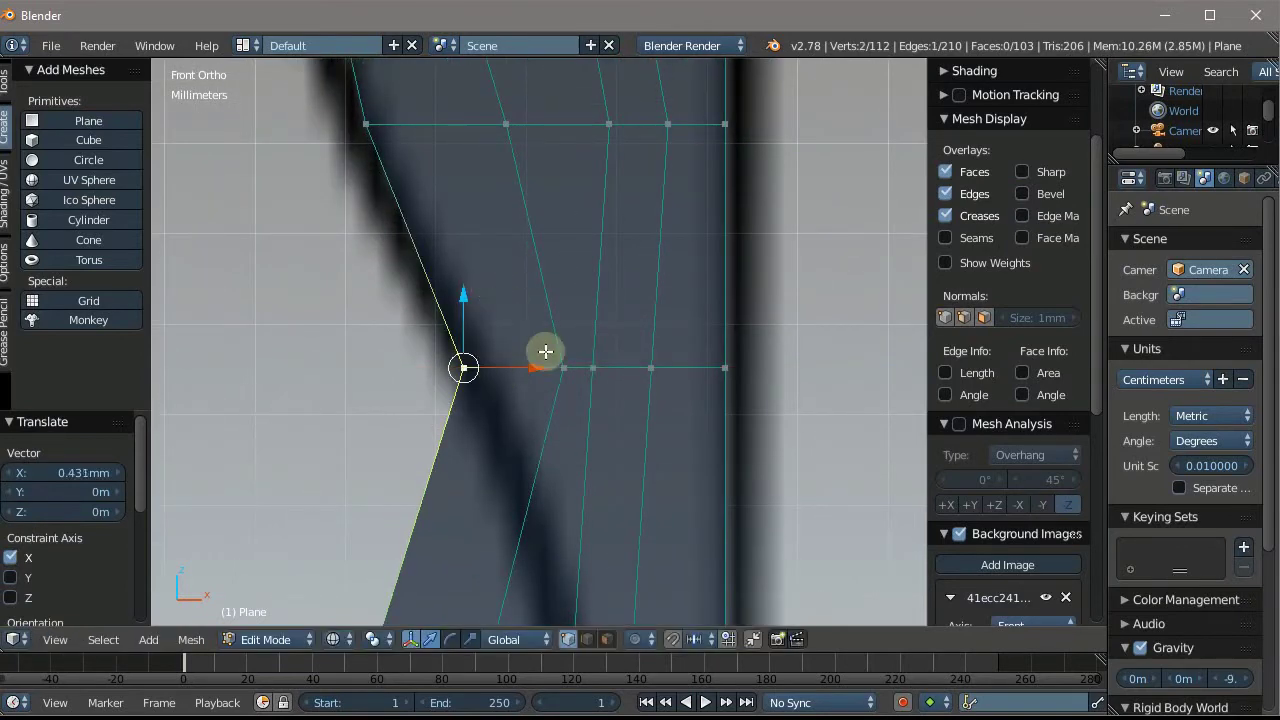
left_click_drag(626, 368, 616, 369)
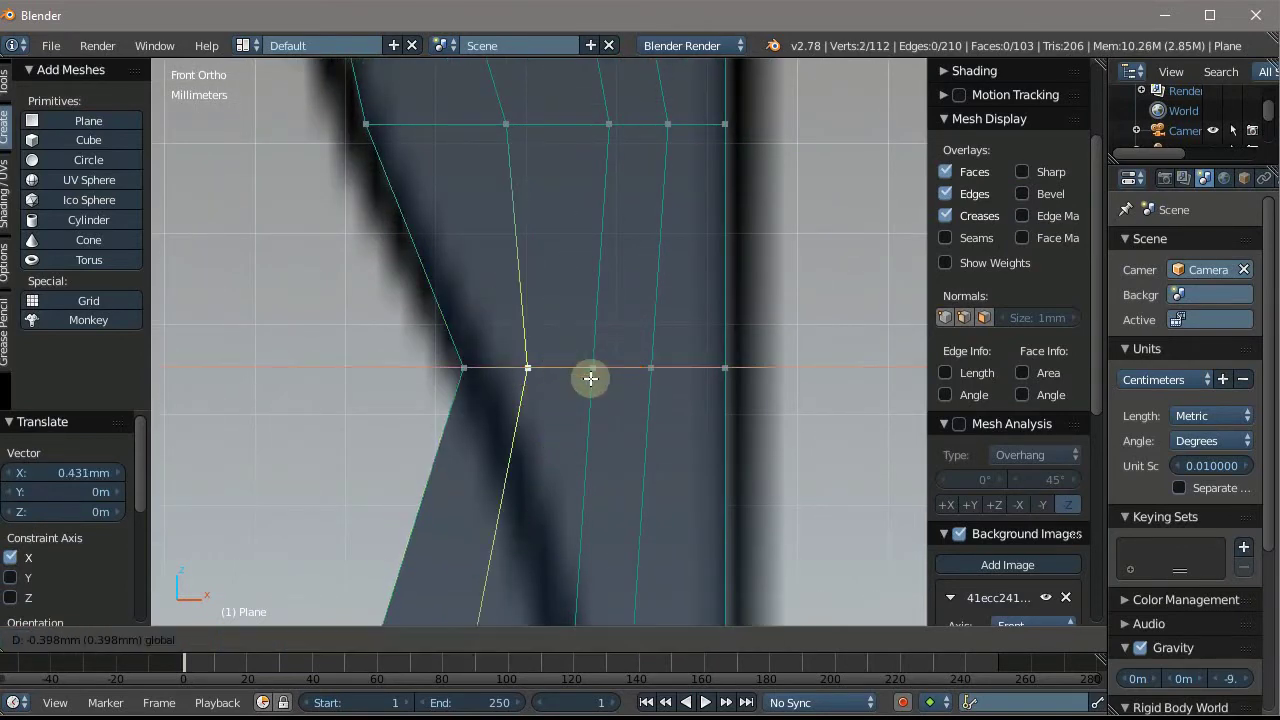
scroll(460, 247, "down", 3)
Select the heel's bottom vertices and shift them right along X to the reference edge
scroll(460, 247, "down", 2)
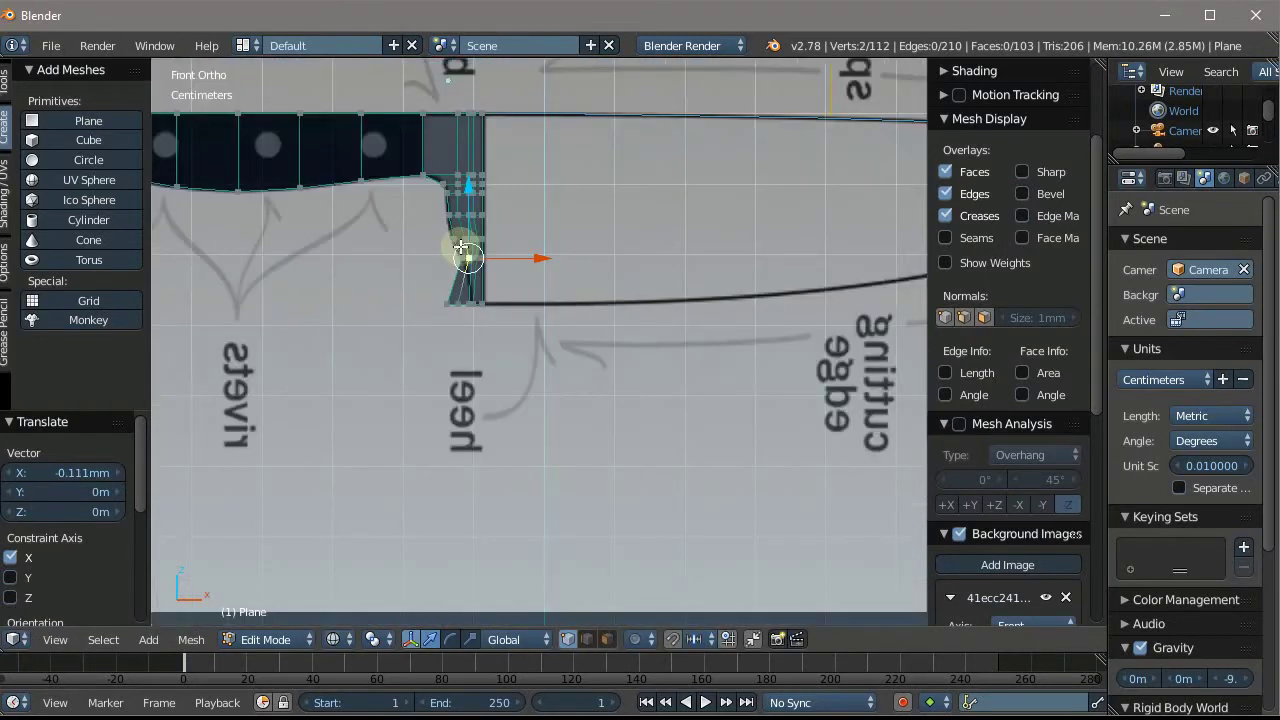
scroll(460, 247, "down", 3)
scroll(477, 100, "up", 3)
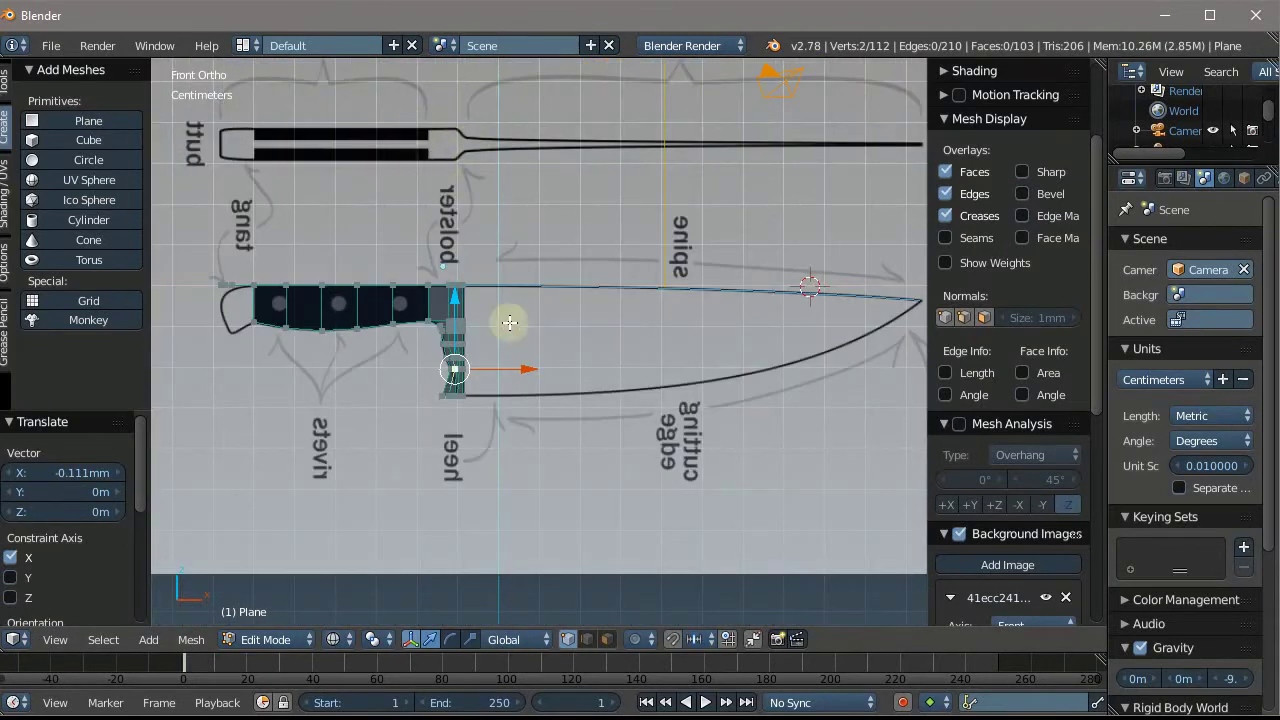
scroll(380, 346, "up", 2)
scroll(400, 420, "up", 3)
scroll(425, 488, "down", 5)
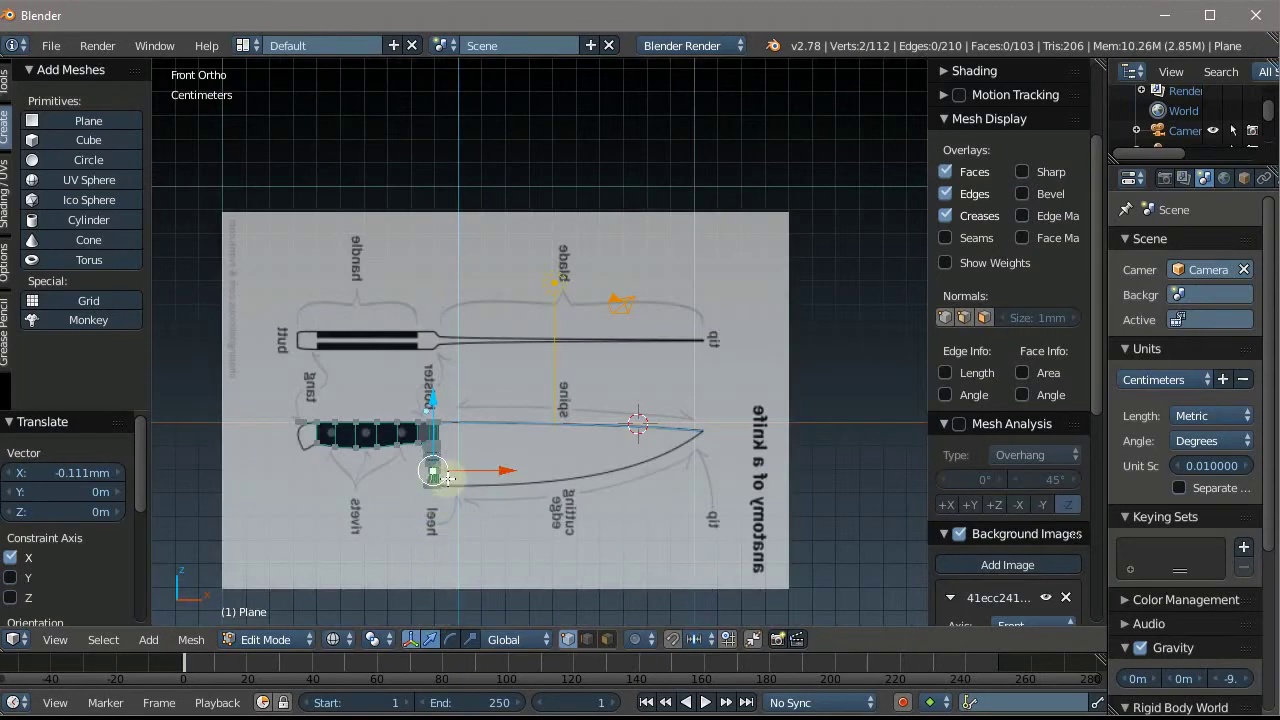
scroll(429, 500, "up", 3)
scroll(429, 500, "up", 2)
scroll(406, 385, "up", 4)
scroll(490, 385, "up", 3)
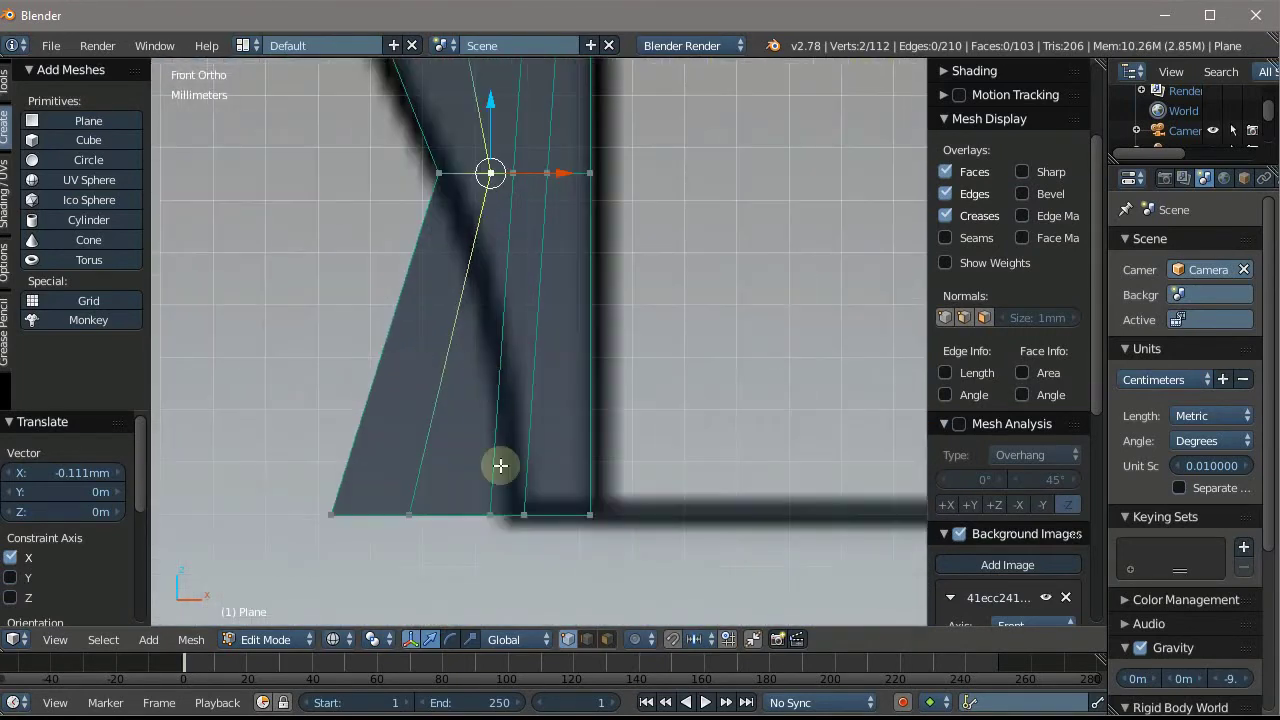
scroll(492, 395, "down", 4)
scroll(508, 290, "up", 2)
right_click(413, 540)
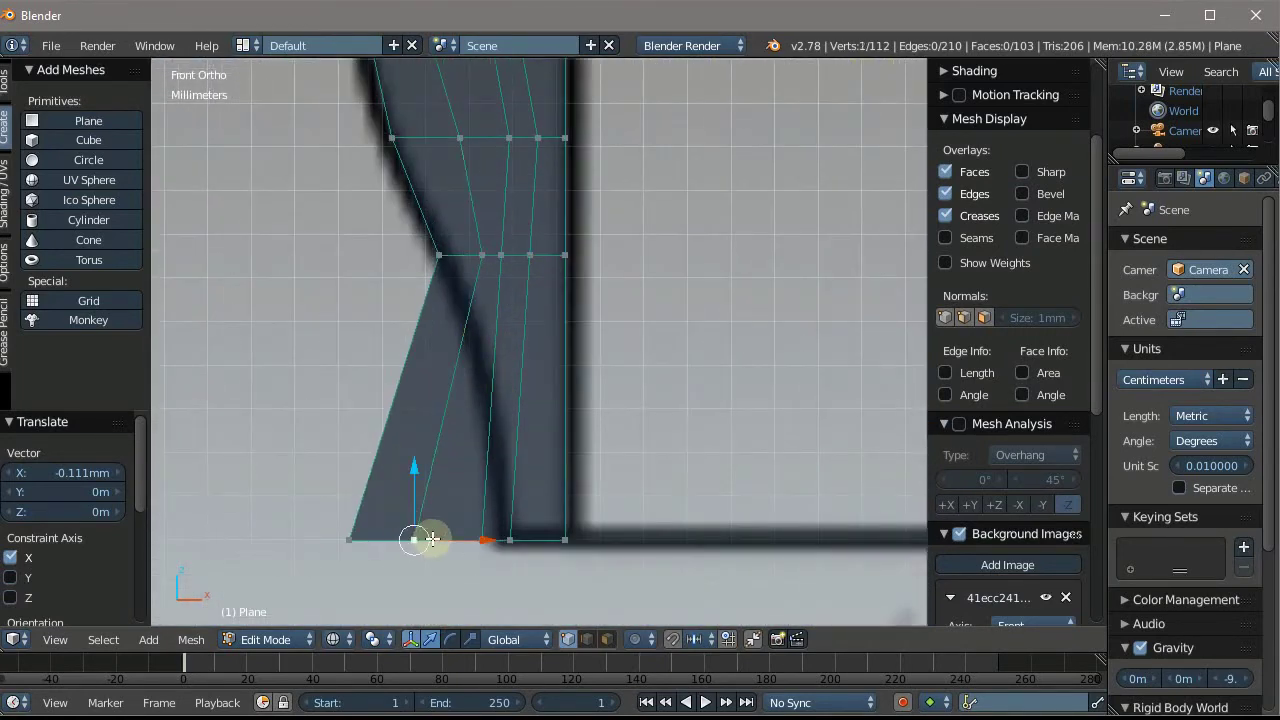
right_click(487, 540, "shift")
right_click(513, 540, "shift")
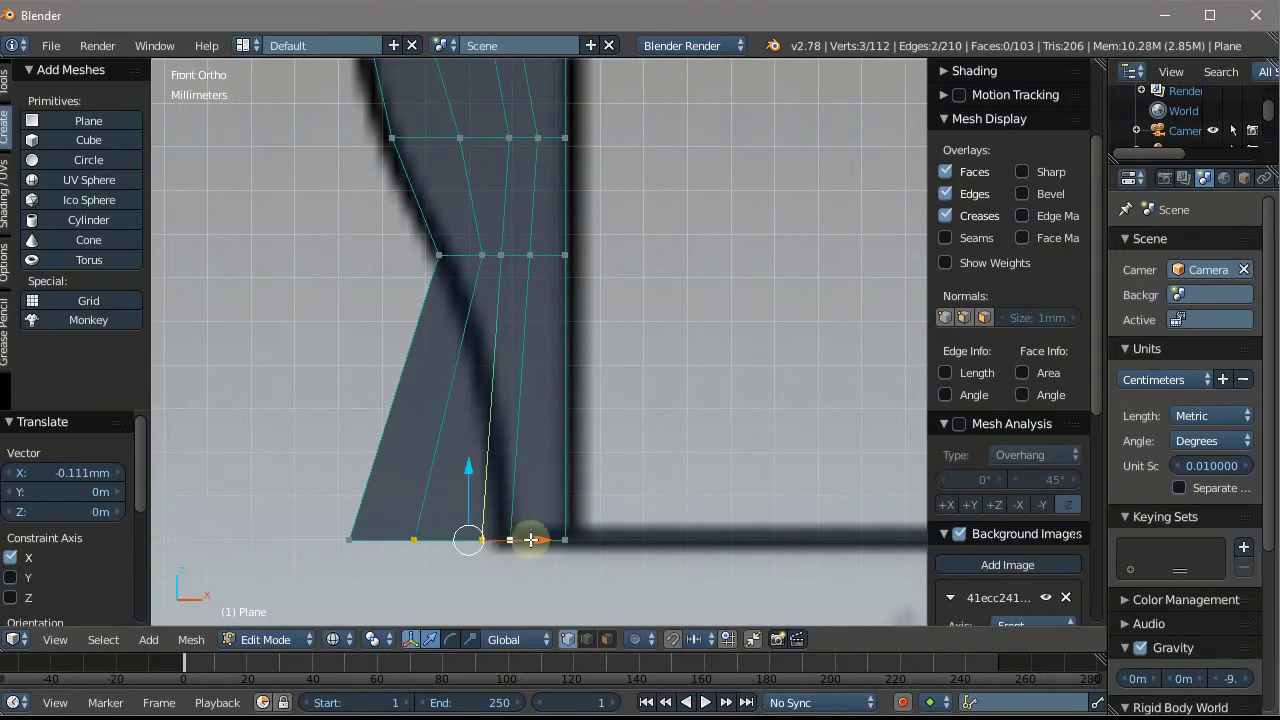
right_click(430, 525, "shift")
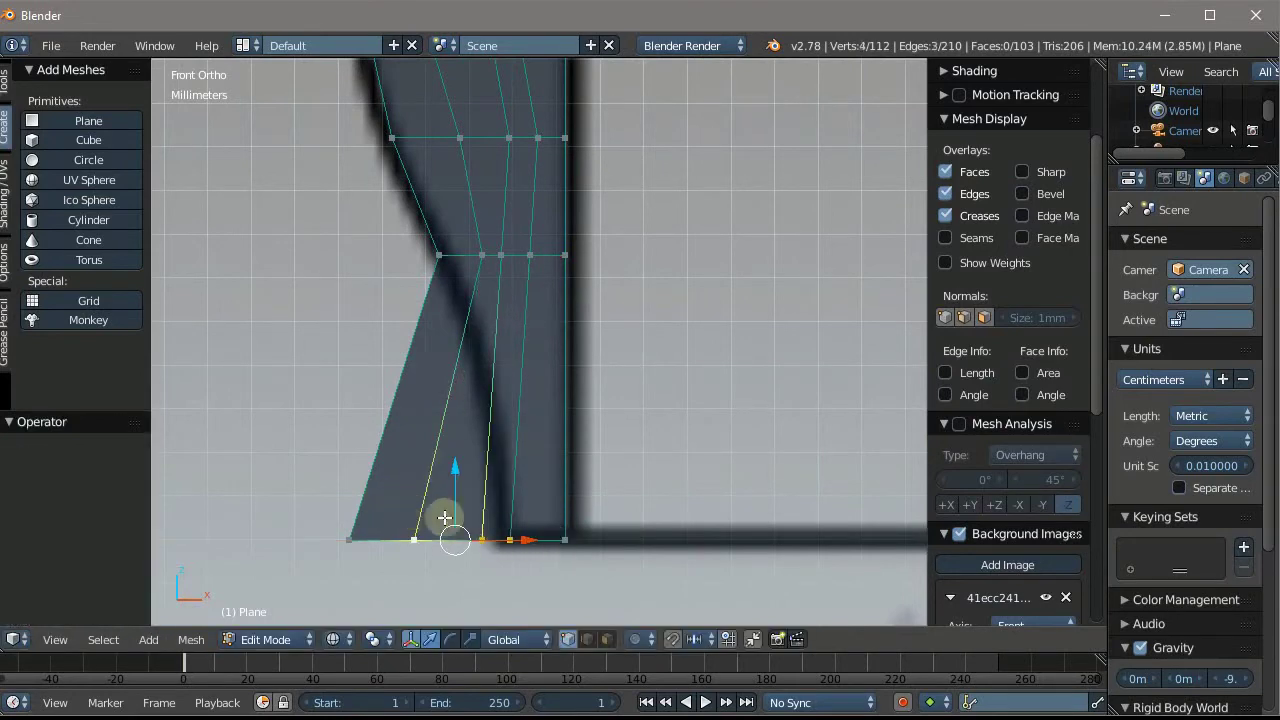
right_click(471, 523, "shift")
right_click(508, 518, "shift")
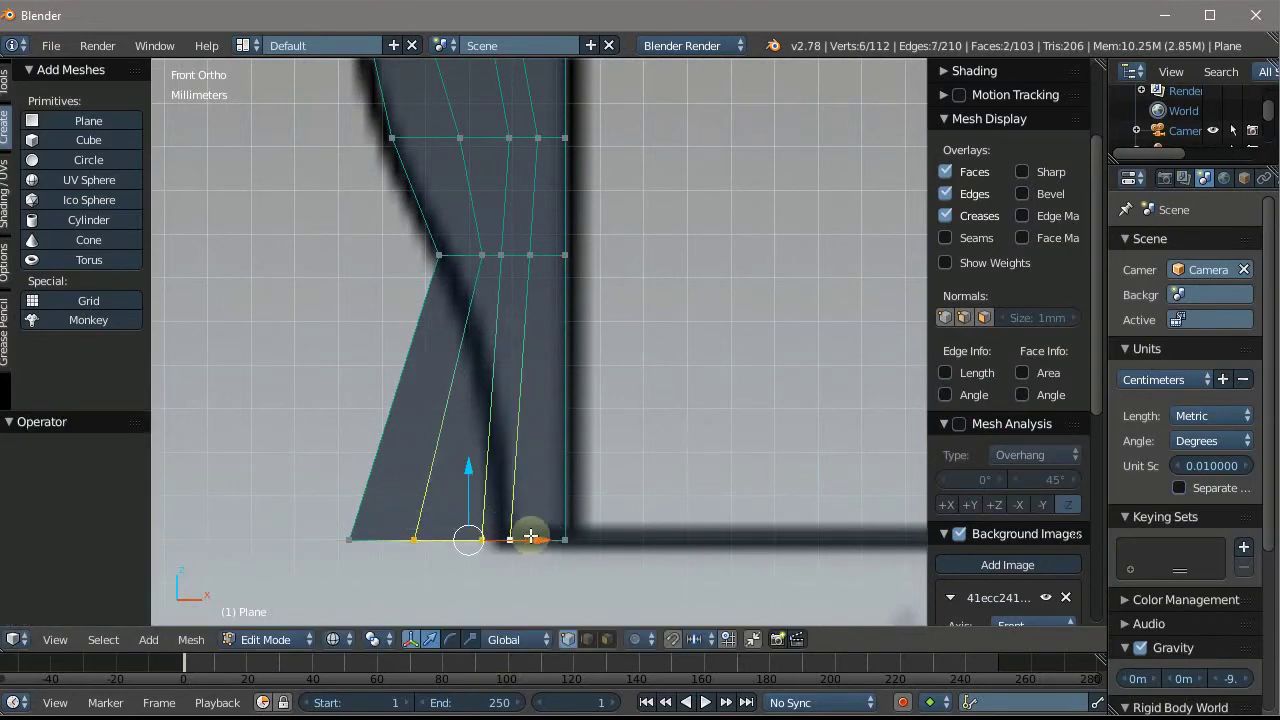
left_click_drag(523, 540, 553, 537)
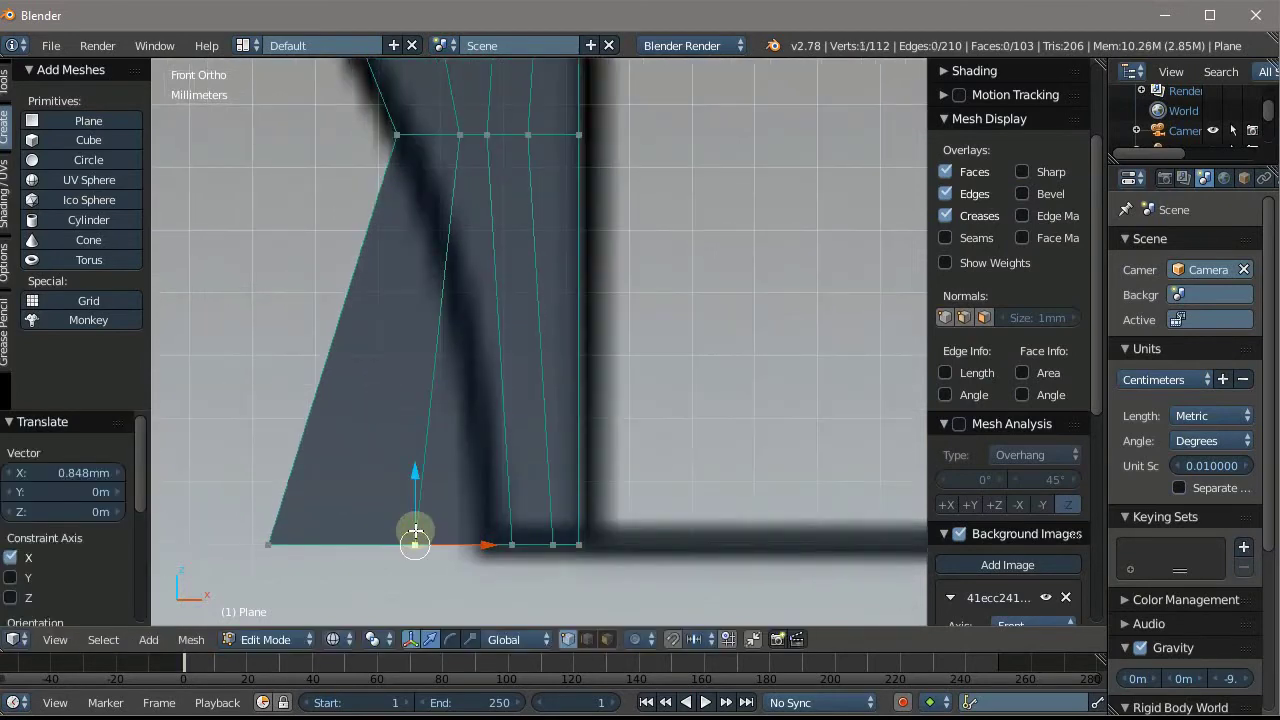
left_click_drag(450, 544, 500, 544)
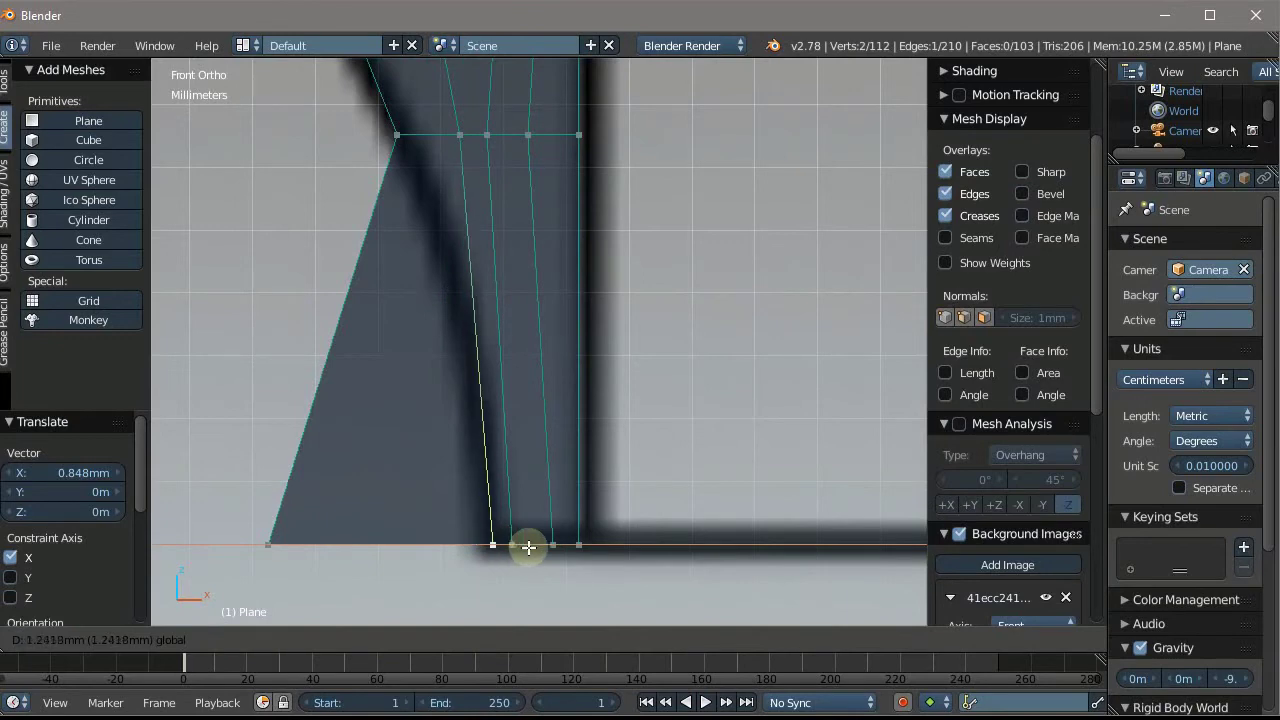
Begin moving the bottom-left corner vertex horizontally along X
right_click(266, 541)
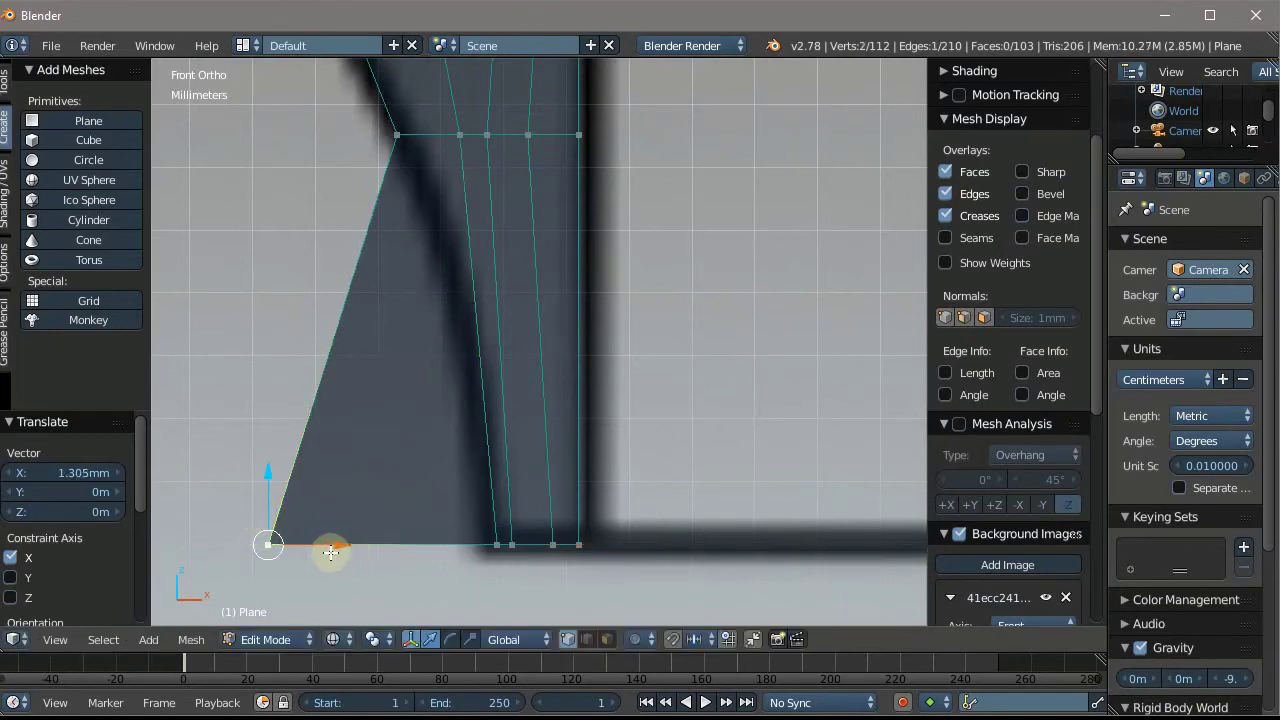
key("g")
key("x")
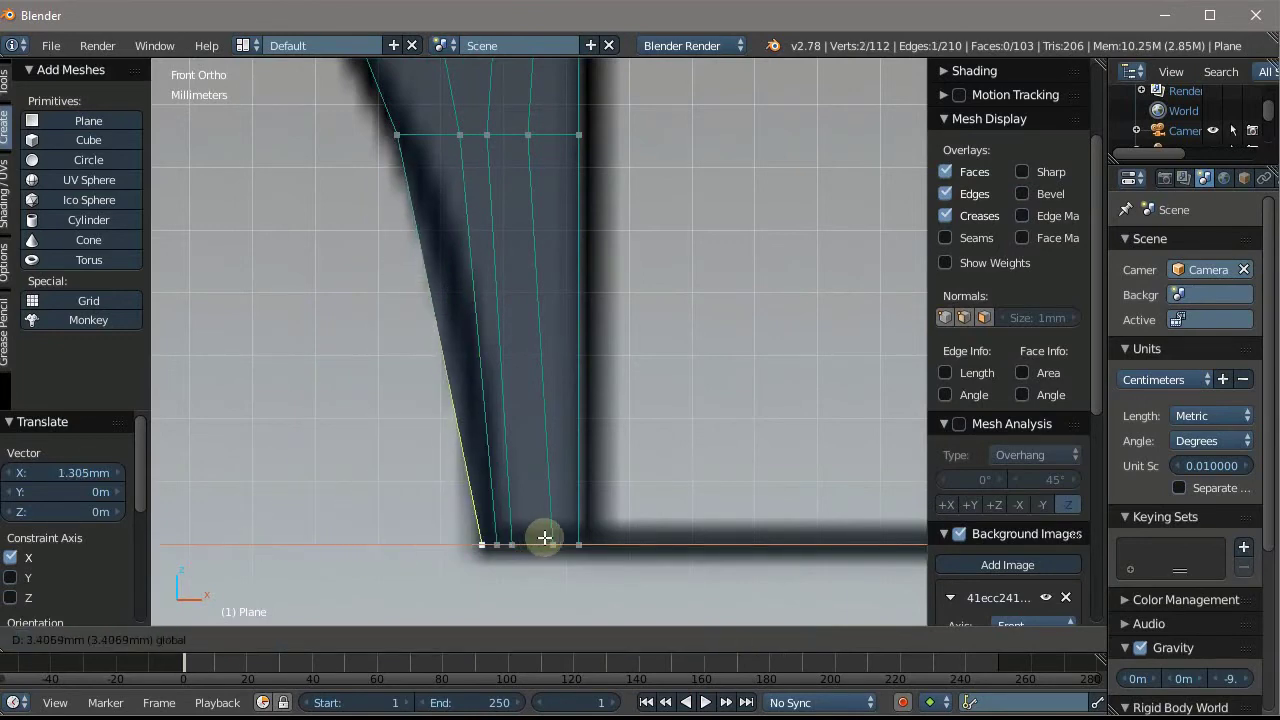
Place the corner vertex, then cut another horizontal edge loop across the heel
left_click(547, 537)
scroll(515, 328, "up", 1)
key("ctrl+r")
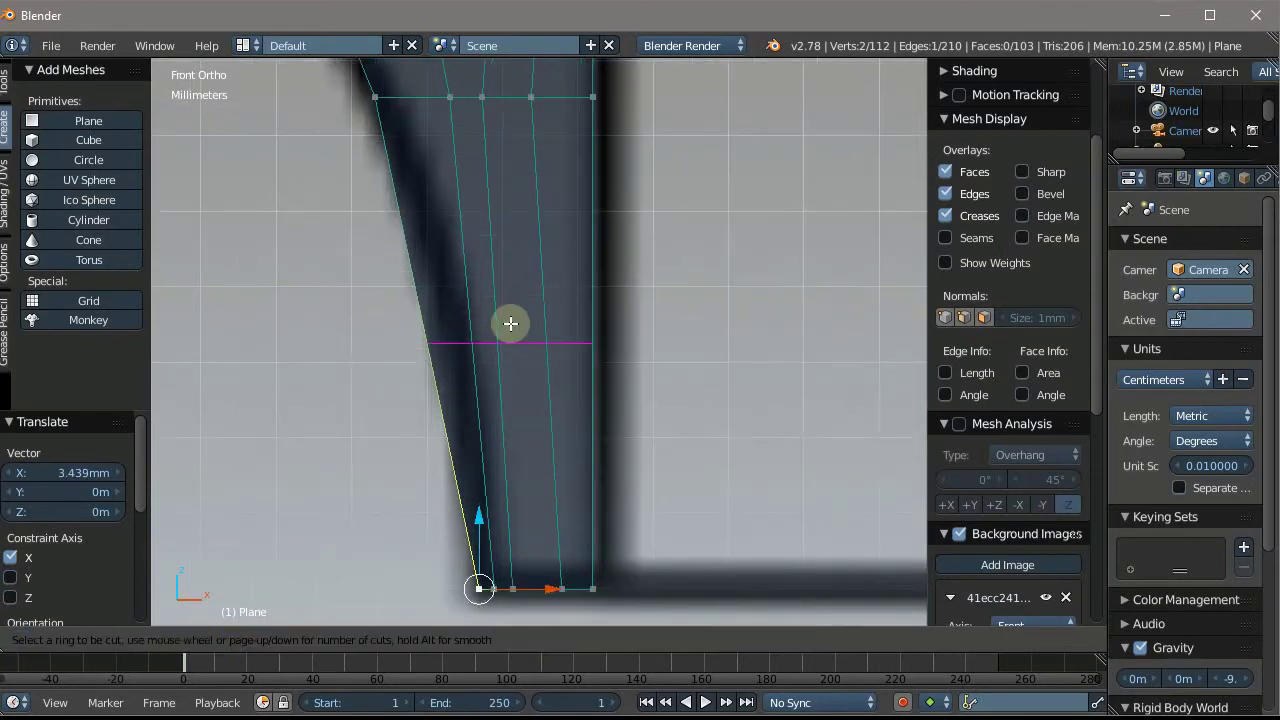
left_click(510, 323)
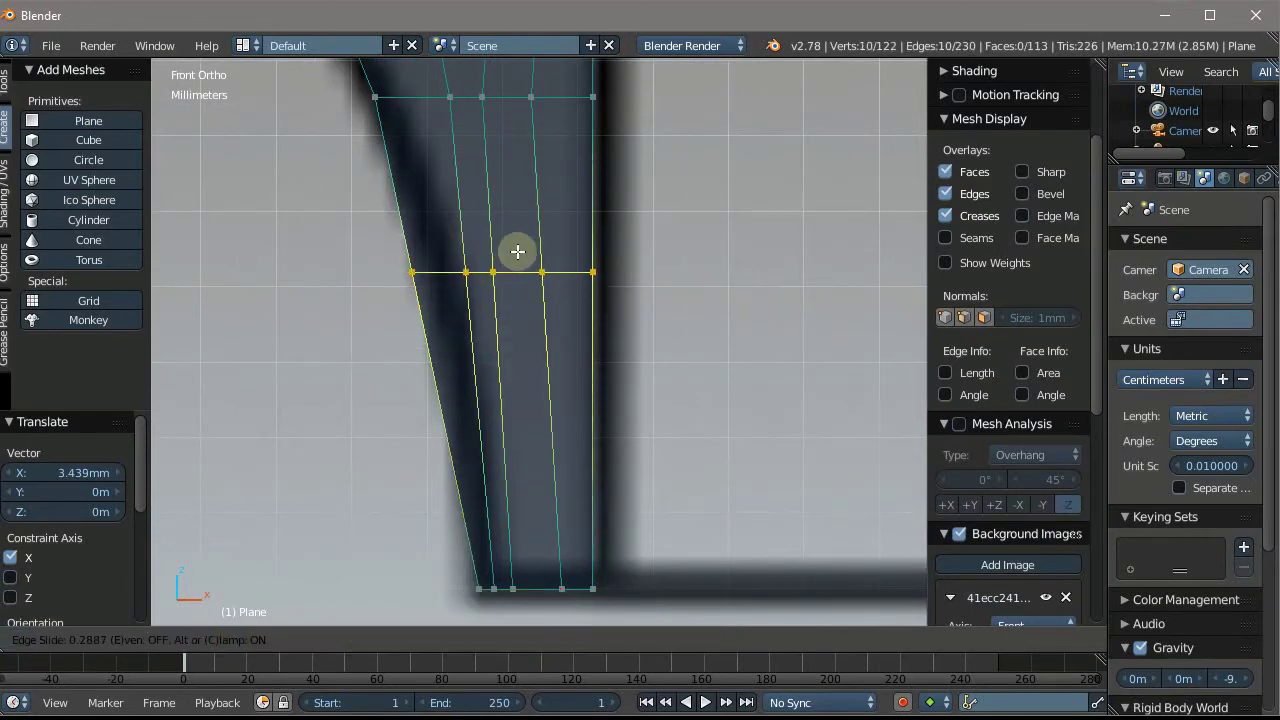
left_click(517, 251)
Scale the new loop to 0.773 along X and shift it 0.239 mm sideways
key("s")
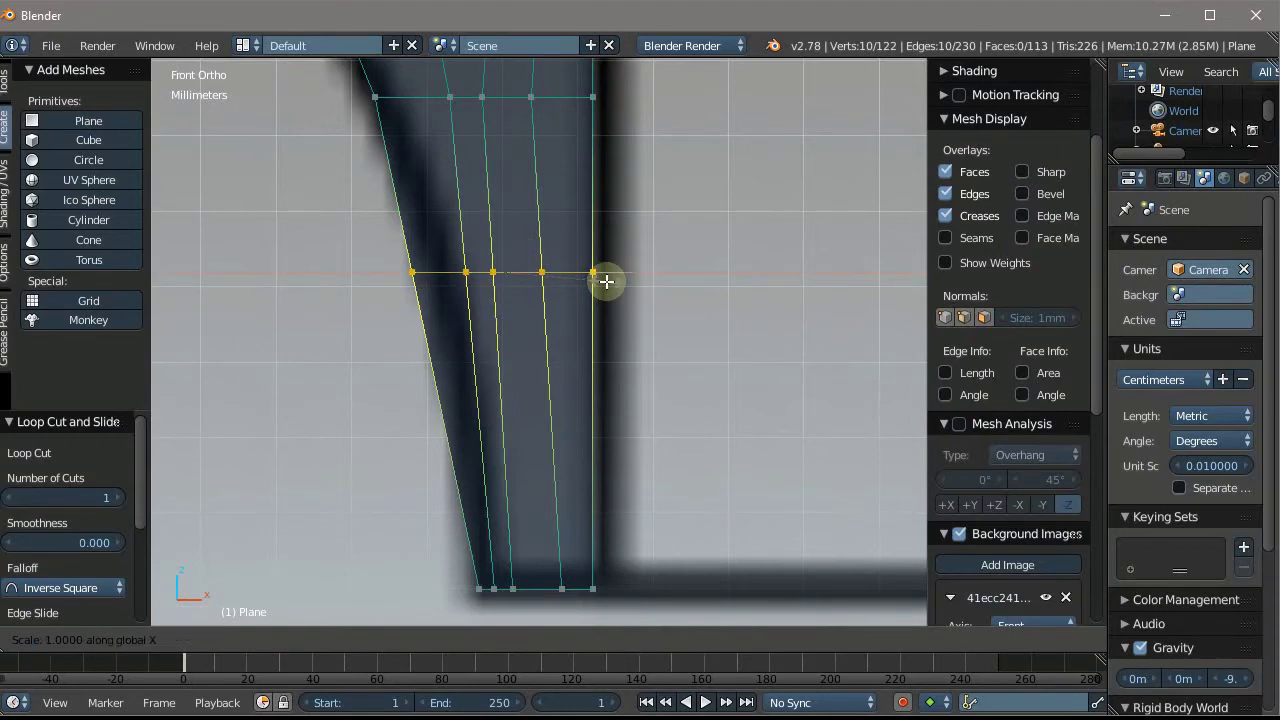
left_click(581, 288)
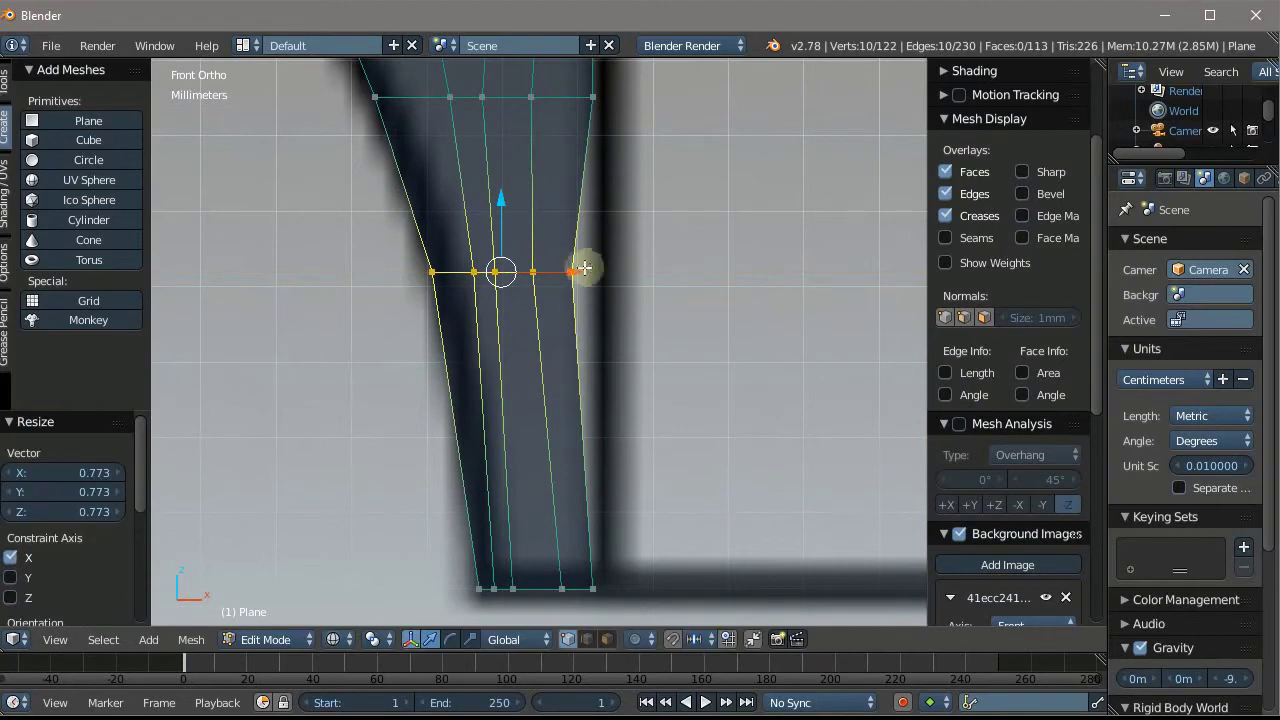
key("g")
key("x")
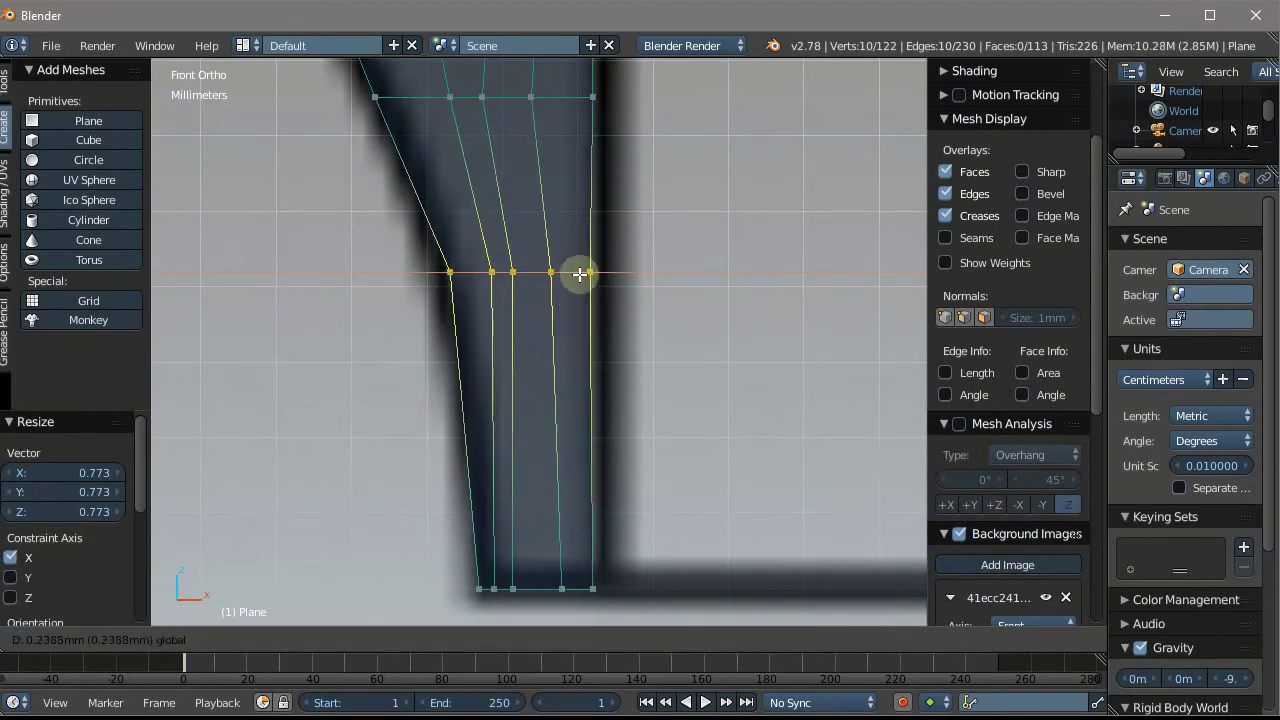
left_click(580, 274)
scroll(580, 274, "down", 5)
scroll(575, 265, "up", 2)
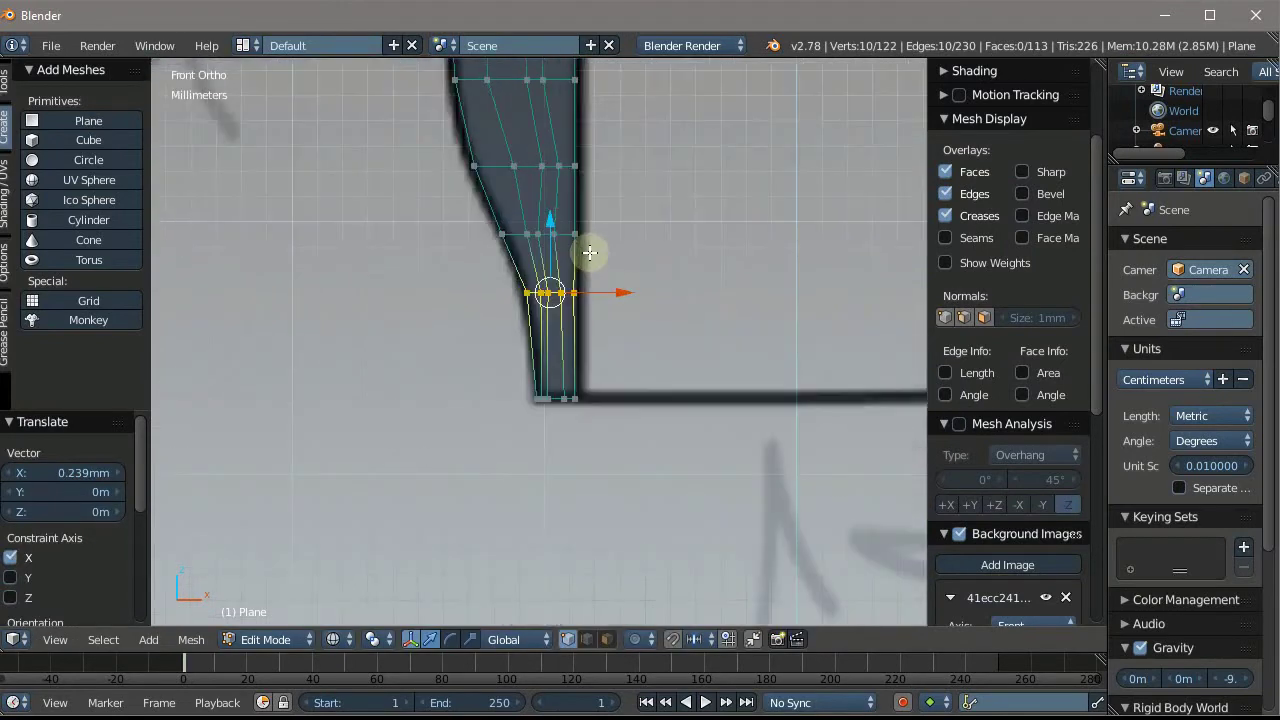
right_click(584, 205, "alt")
scroll(583, 202, "up", 1)
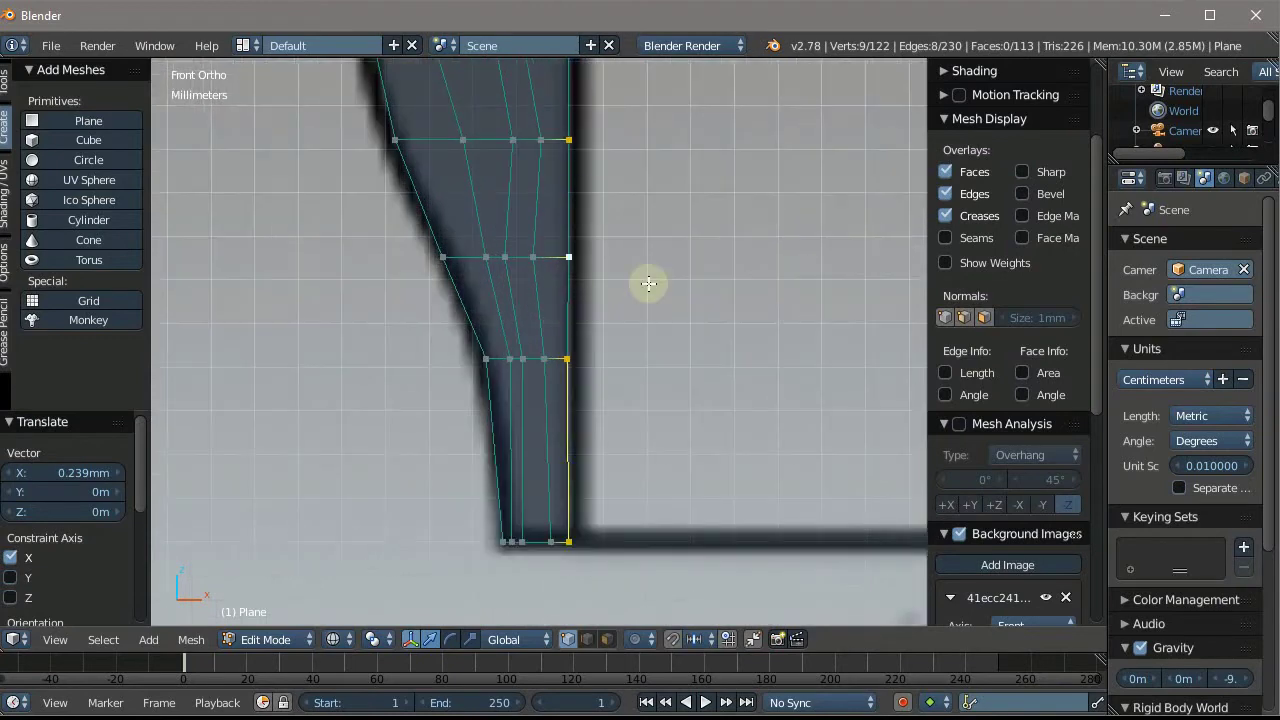
In front view, scale the right-edge loops to 0.015 along X into a straight vertical line
mouse_move(649, 283)
middle_mouse_down()
mouse_move(614, 294)
mouse_move(664, 310)
middle_mouse_up()
mouse_move(677, 323)
middle_mouse_down()
mouse_move(608, 360)
mouse_move(507, 357)
mouse_move(551, 271)
mouse_move(623, 266)
mouse_move(629, 357)
mouse_move(606, 169)
mouse_move(571, 283)
mouse_move(600, 289)
mouse_move(549, 337)
middle_mouse_up()
right_click(514, 329, "alt+shift")
scroll(573, 243, "up", 2)
key("KP_1")
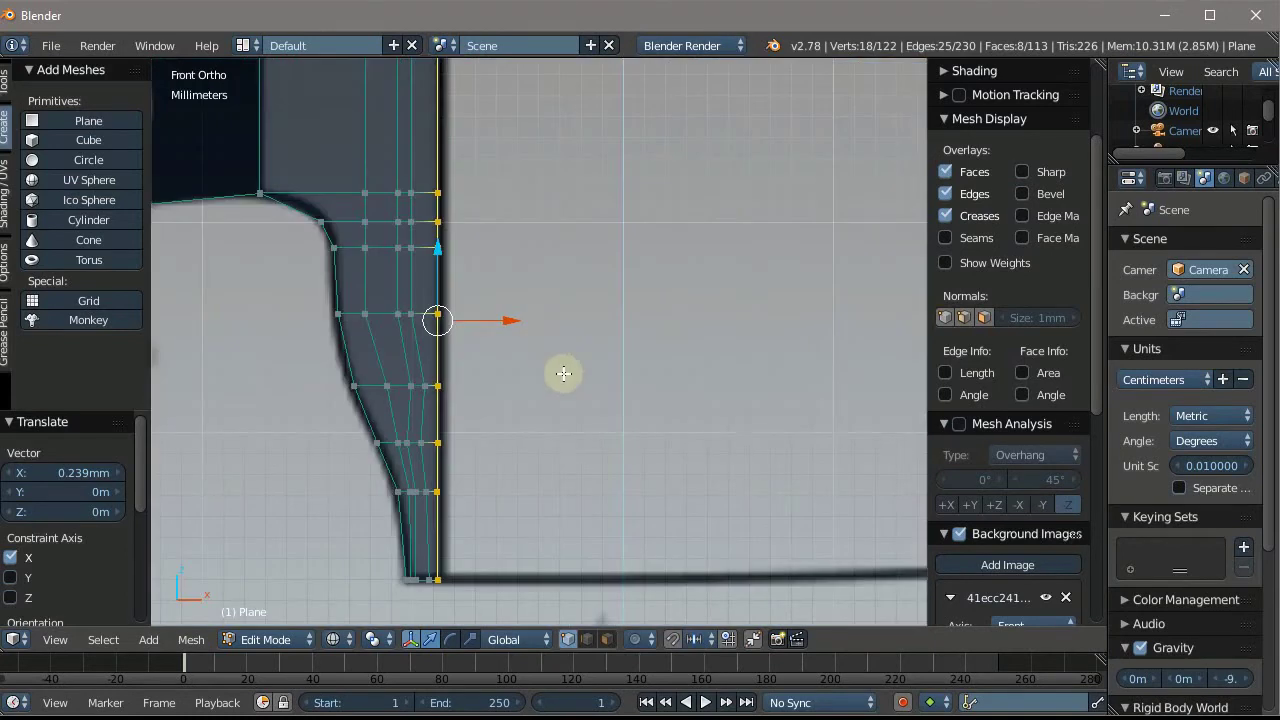
key("s")
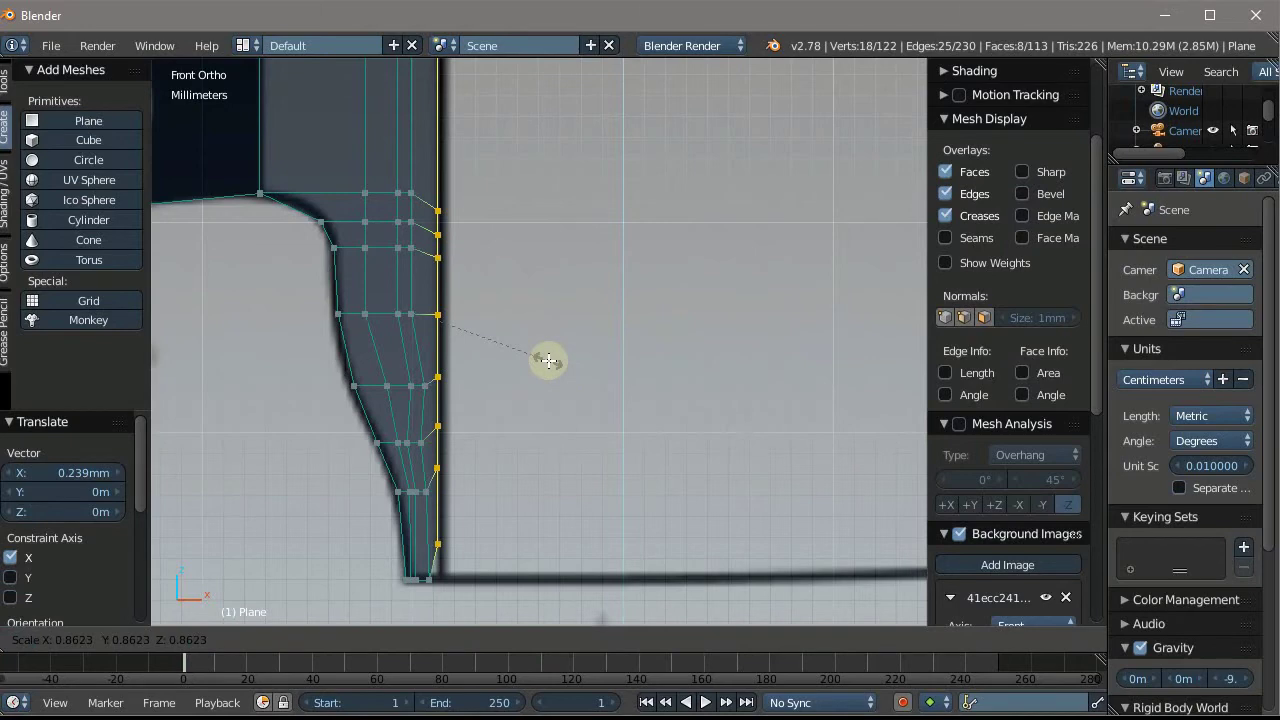
key("x")
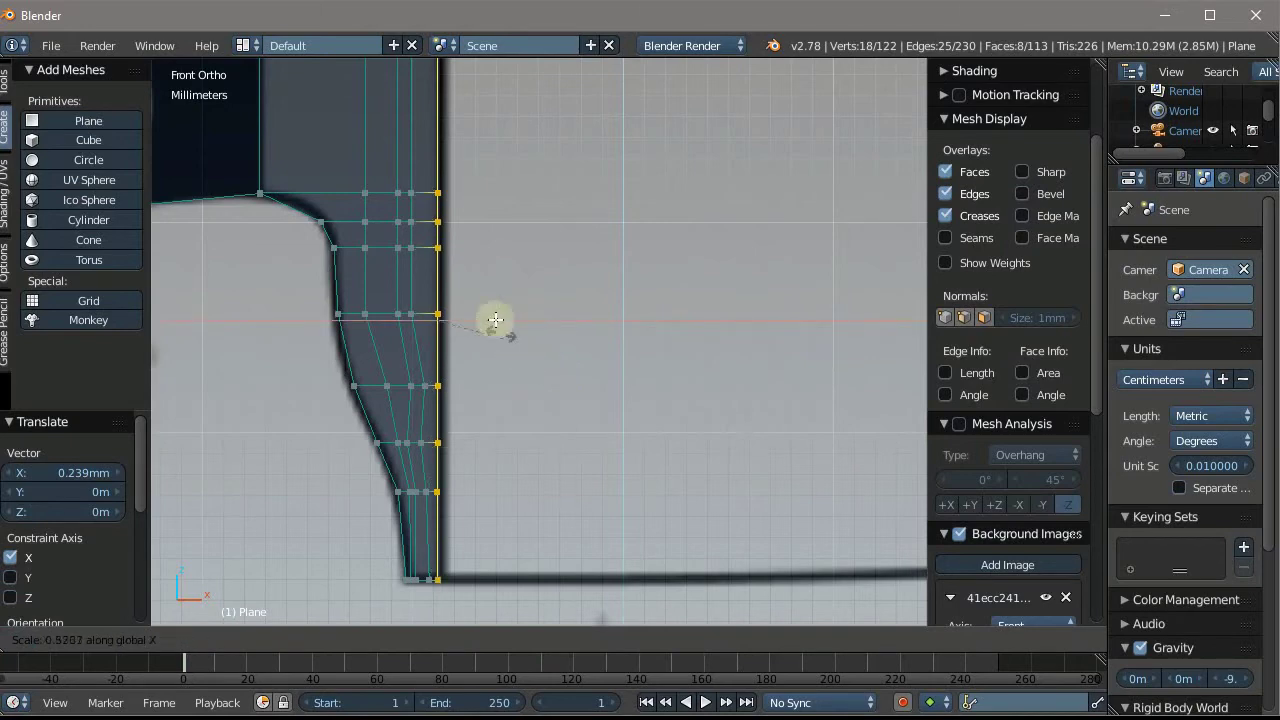
left_click(460, 300)
key("s")
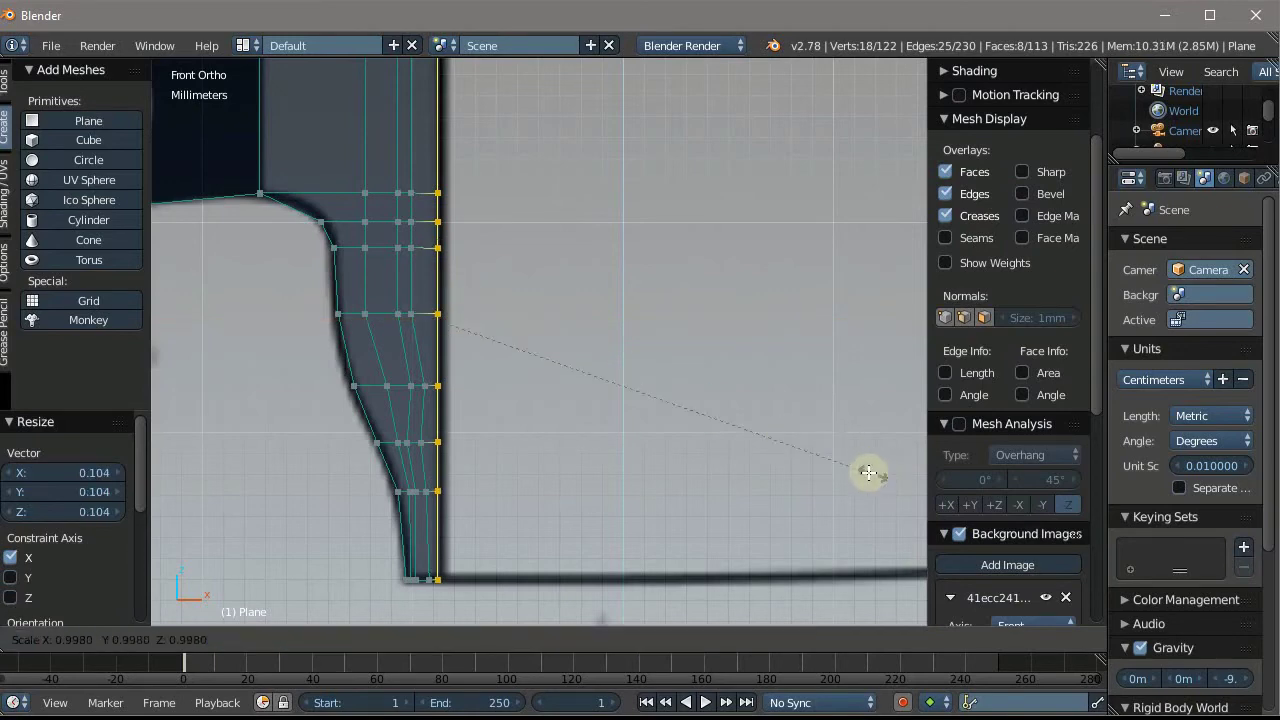
key("x")
left_click(442, 313)
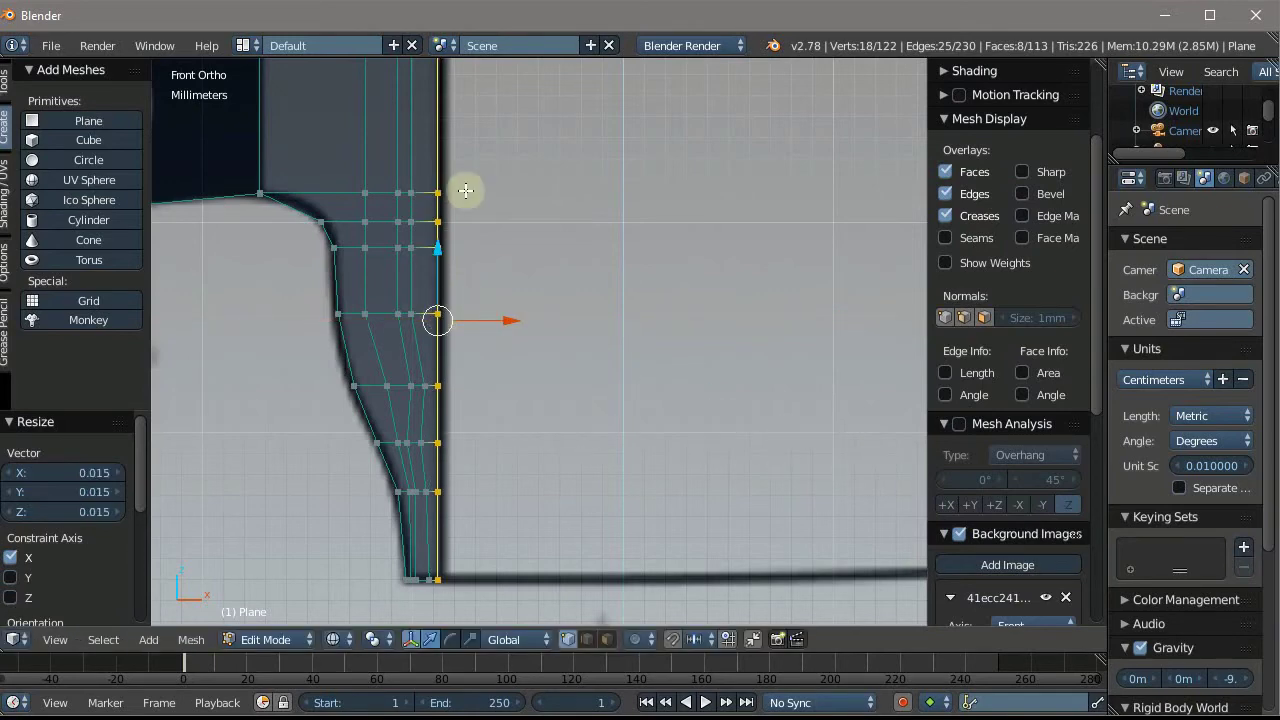
scroll(457, 180, "down", 2)
scroll(457, 177, "down", 1)
scroll(466, 155, "up", 3)
scroll(466, 155, "up", 2)
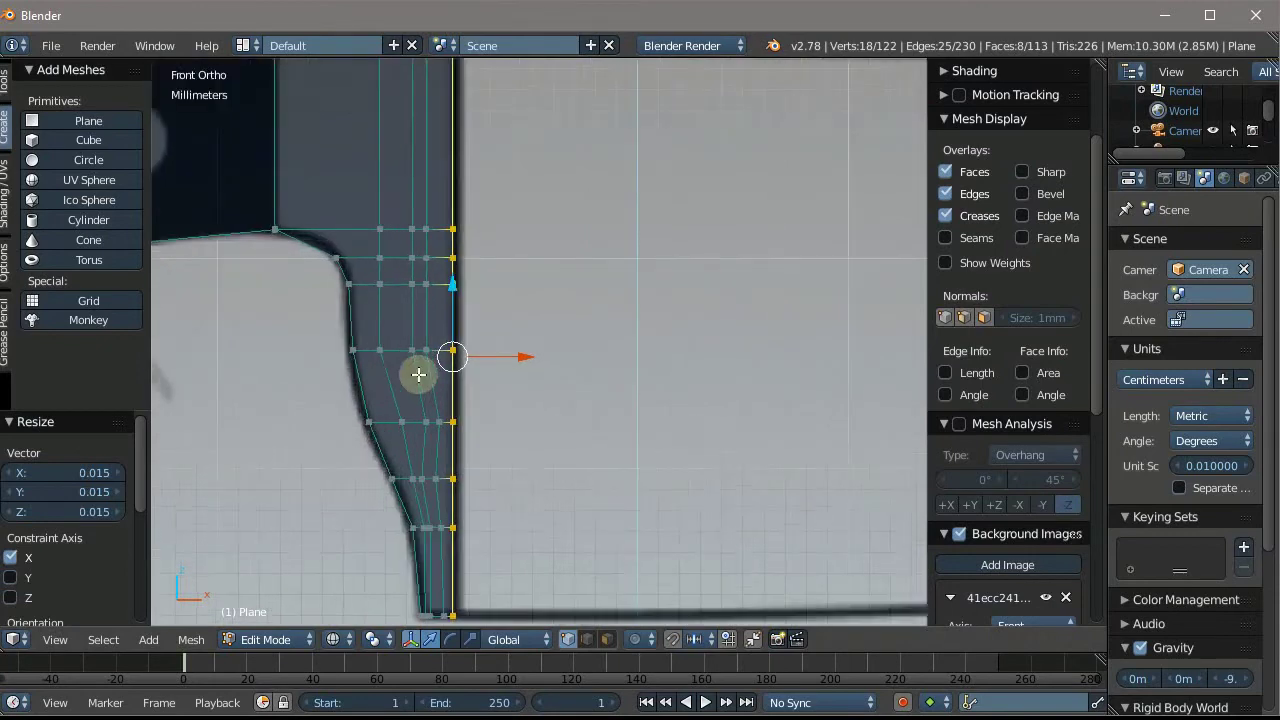
scroll(463, 200, "down", 3)
scroll(458, 300, "up", 4)
scroll(458, 304, "up", 2)
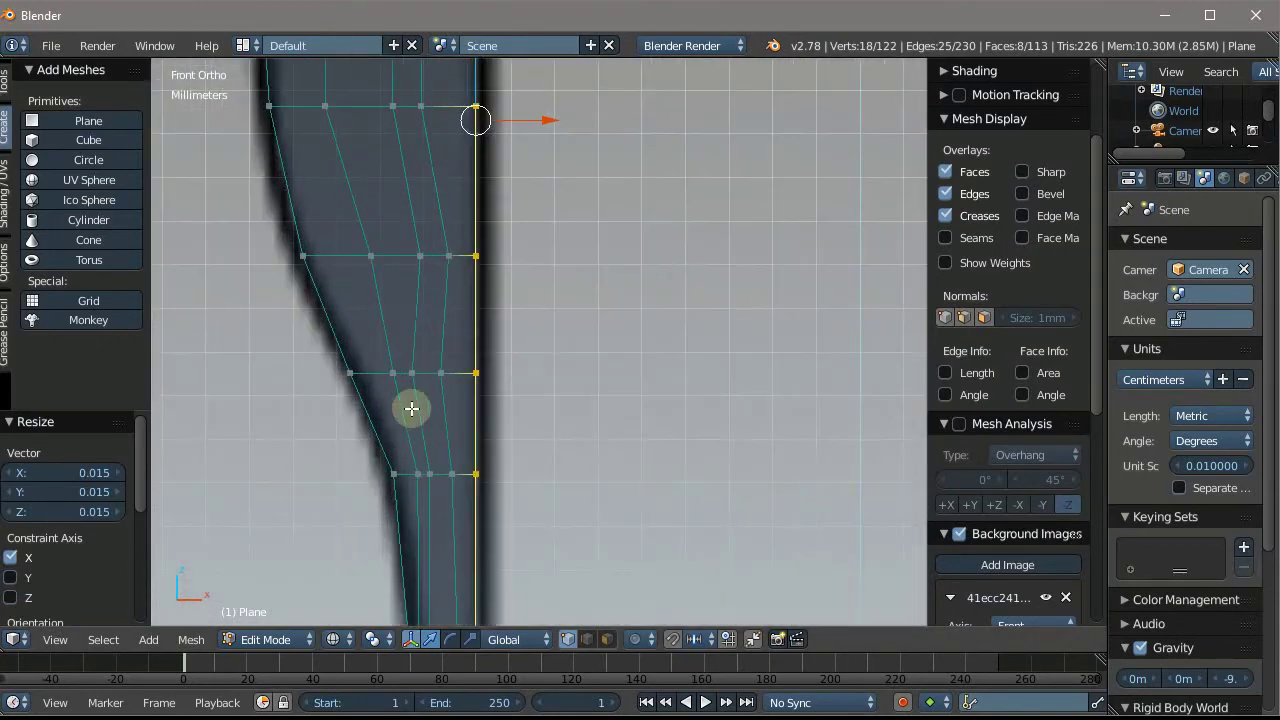
Shift two inner loop vertices slightly right, then slide the left vertex along X onto the outline
left_click(417, 354)
scroll(402, 395, "up", 1)
scroll(405, 393, "up", 1)
right_click(467, 356, "shift")
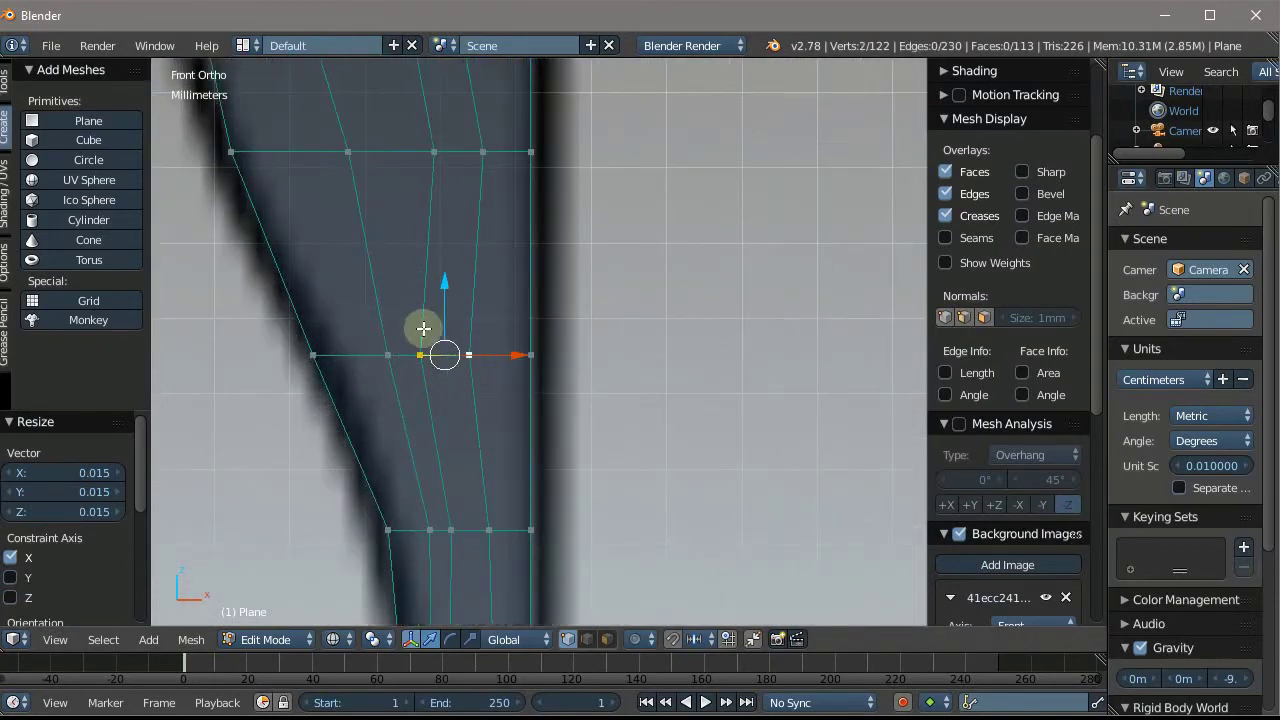
left_click_drag(511, 353, 523, 351)
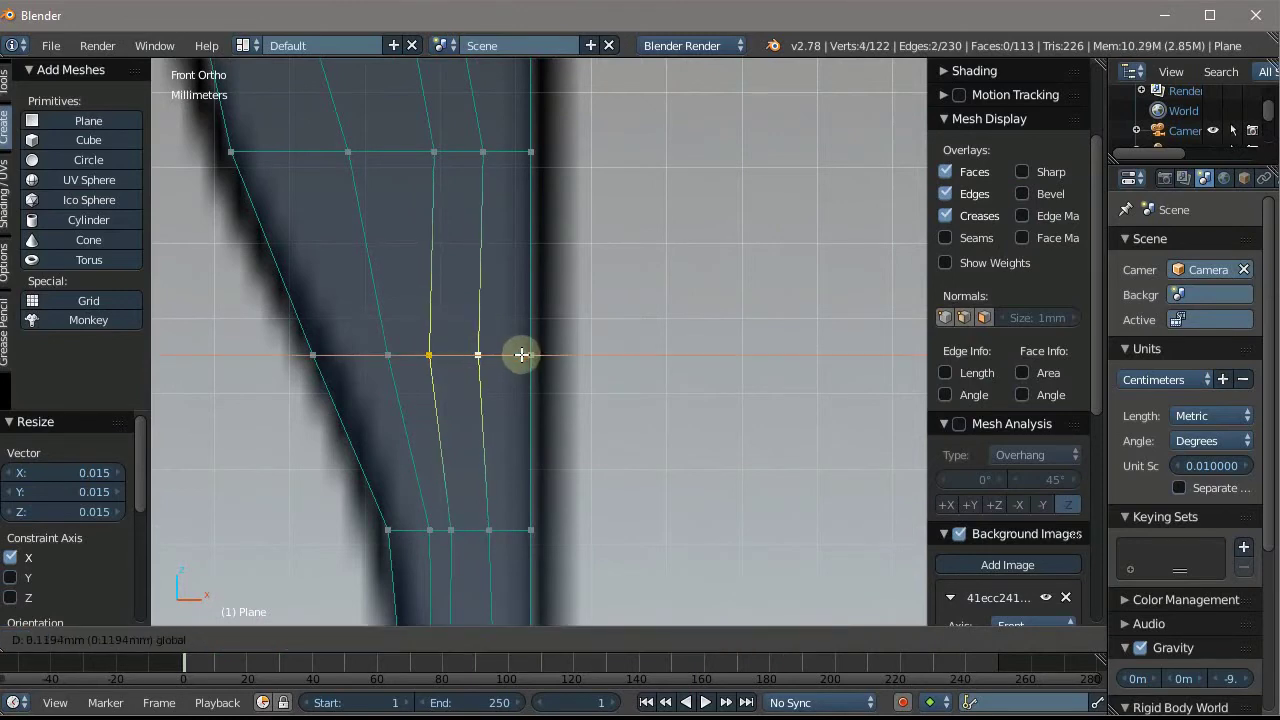
right_click(389, 354)
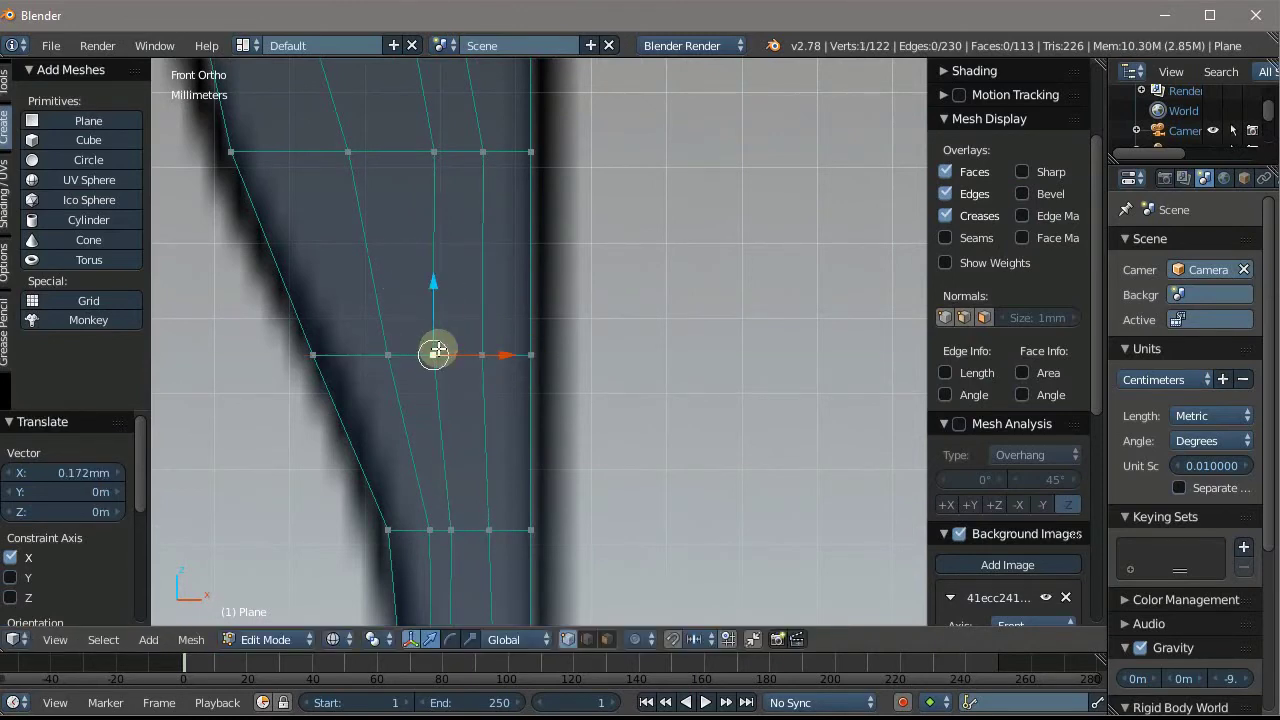
key("g")
key("x")
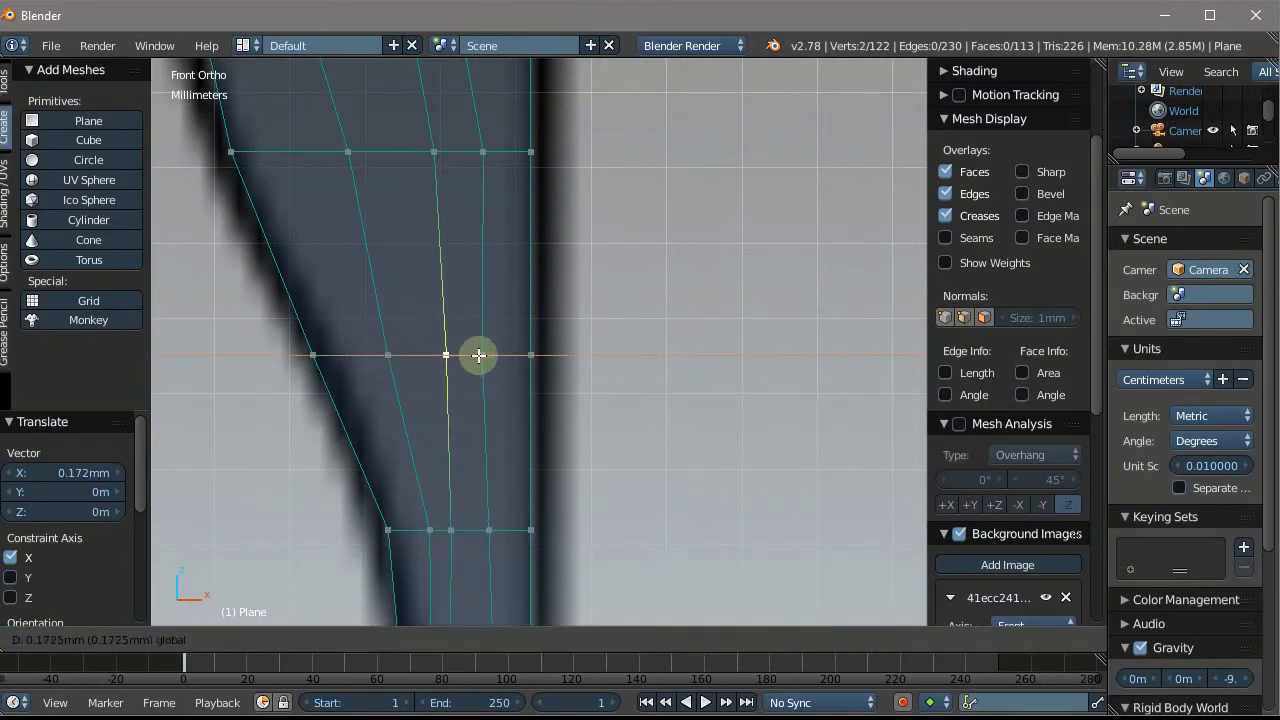
left_click(471, 357)
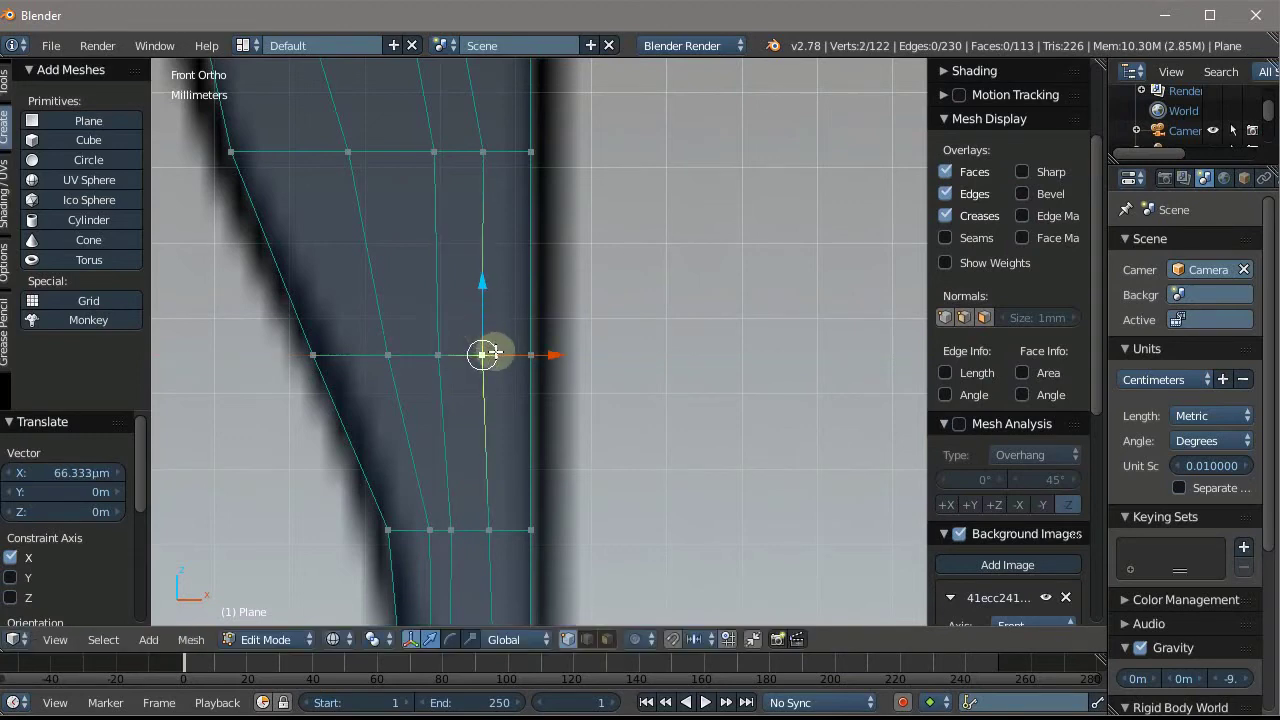
key("g")
left_click(503, 358)
scroll(386, 306, "down", 3)
scroll(390, 455, "up", 1)
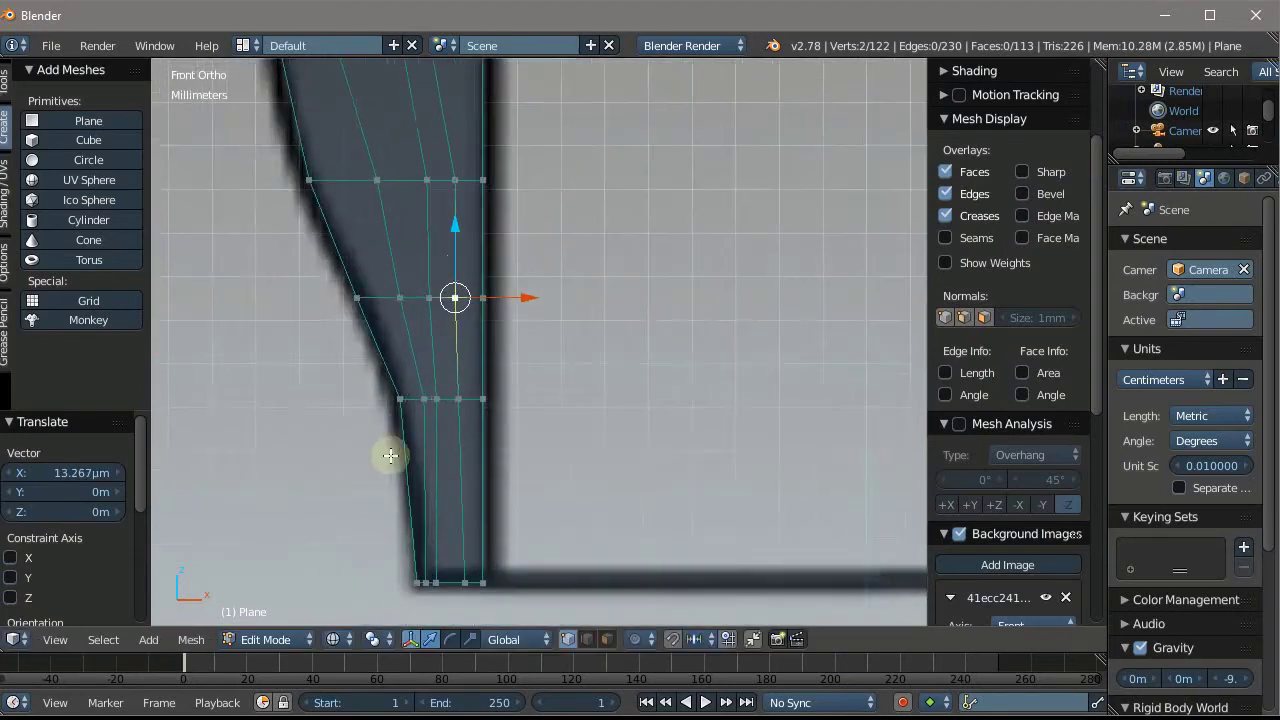
scroll(390, 455, "up", 1)
scroll(391, 434, "up", 2)
scroll(437, 491, "up", 2)
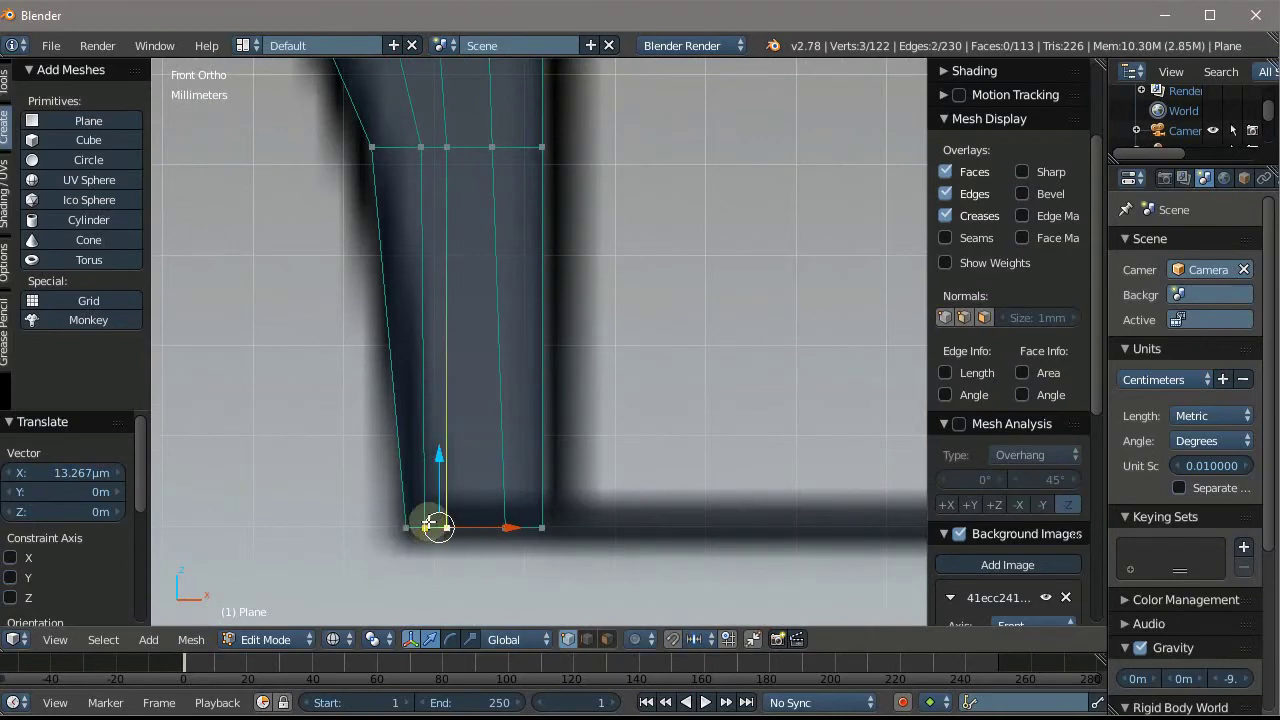
Move a bottom heel vertex 77.388 µm along X
key("g")
key("x")
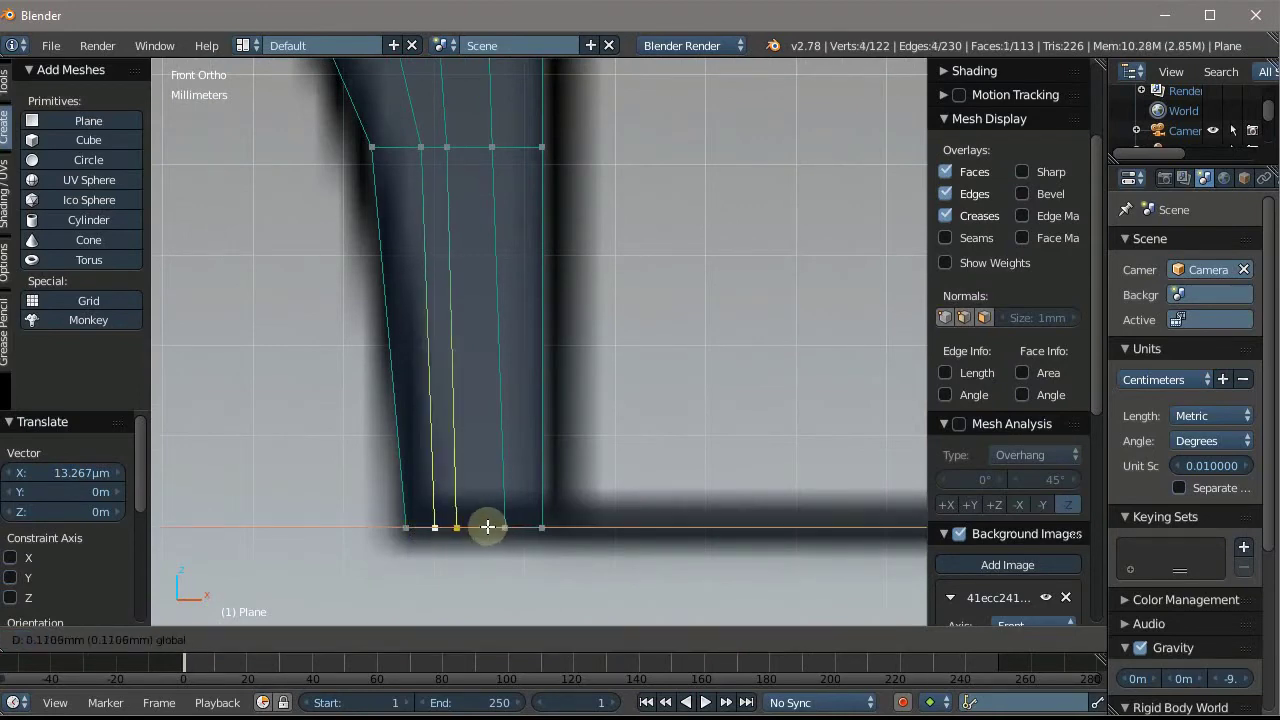
left_click(486, 526)
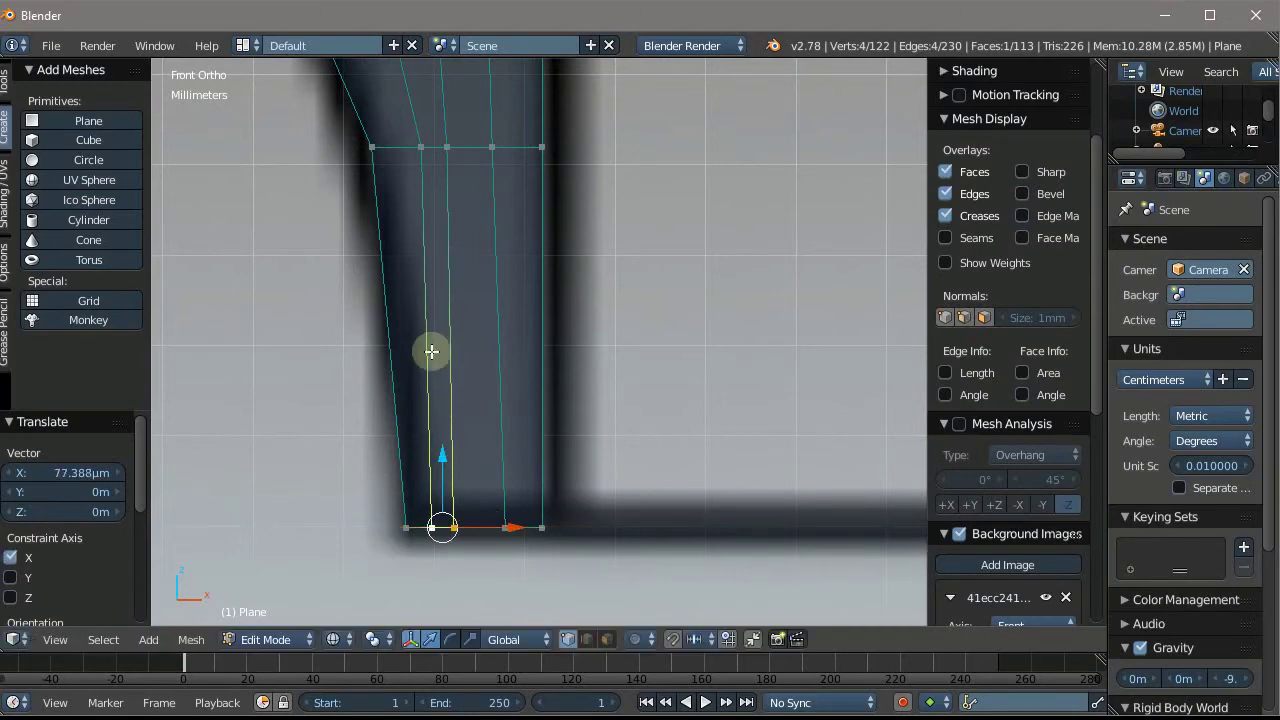
mouse_move(429, 351)
middle_mouse_down()
mouse_move(429, 289)
mouse_move(512, 314)
middle_mouse_up()
scroll(491, 329, "down", 3)
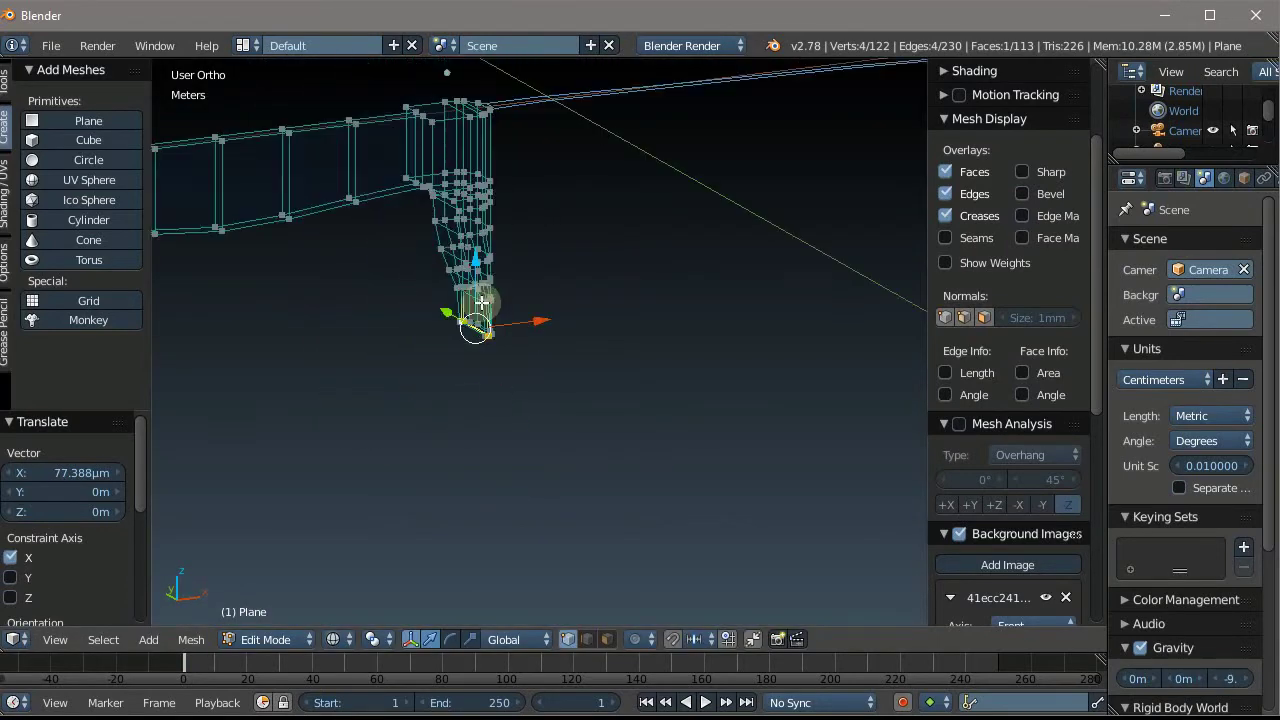
scroll(493, 188, "down", 2)
key("Tab")
mouse_move(426, 418)
middle_mouse_down()
mouse_move(432, 430)
mouse_move(481, 371)
mouse_move(429, 337)
mouse_move(538, 397)
mouse_move(443, 314)
mouse_move(471, 277)
mouse_move(497, 371)
mouse_move(523, 397)
middle_mouse_up()
key("z")
scroll(432, 430, "up", 2)
scroll(318, 328, "up", 1)
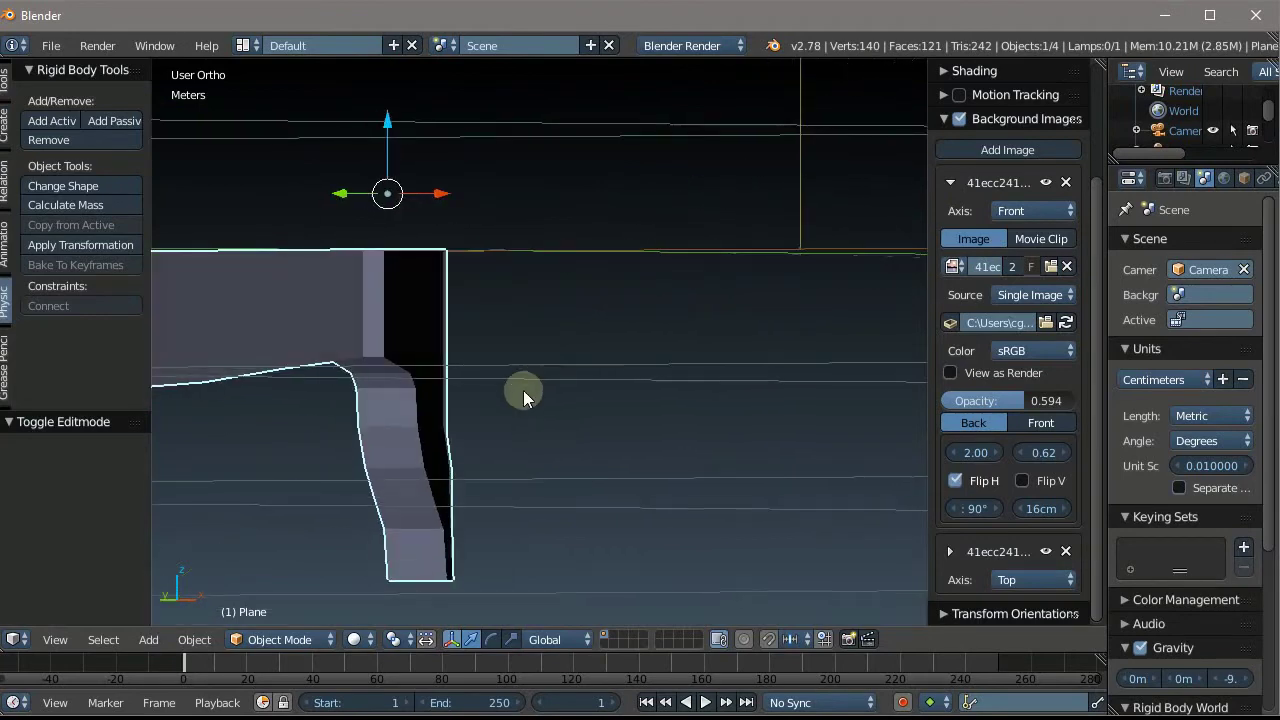
mouse_move(414, 423)
middle_mouse_down()
mouse_move(294, 434)
mouse_move(320, 63)
mouse_move(328, 87)
mouse_move(234, 411)
mouse_move(149, 434)
mouse_move(191, 457)
mouse_move(335, 442)
middle_mouse_up()
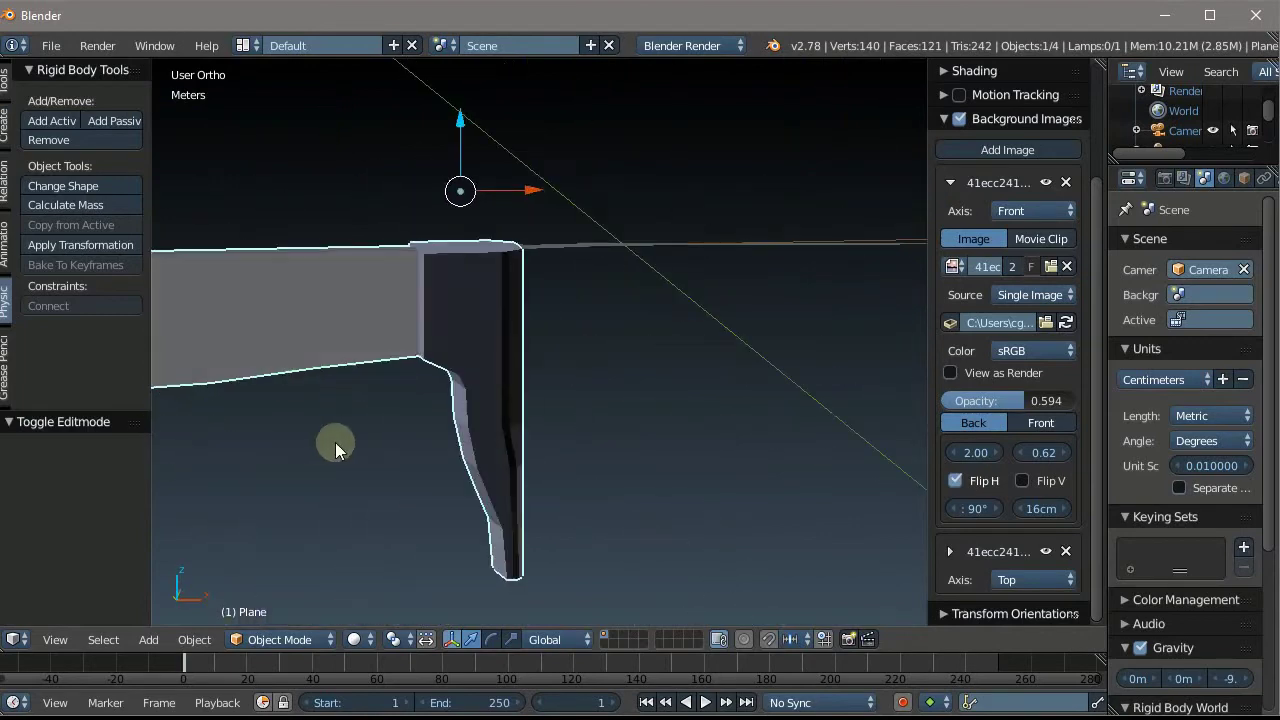
scroll(542, 348, "down", 4)
scroll(656, 318, "up", 4)
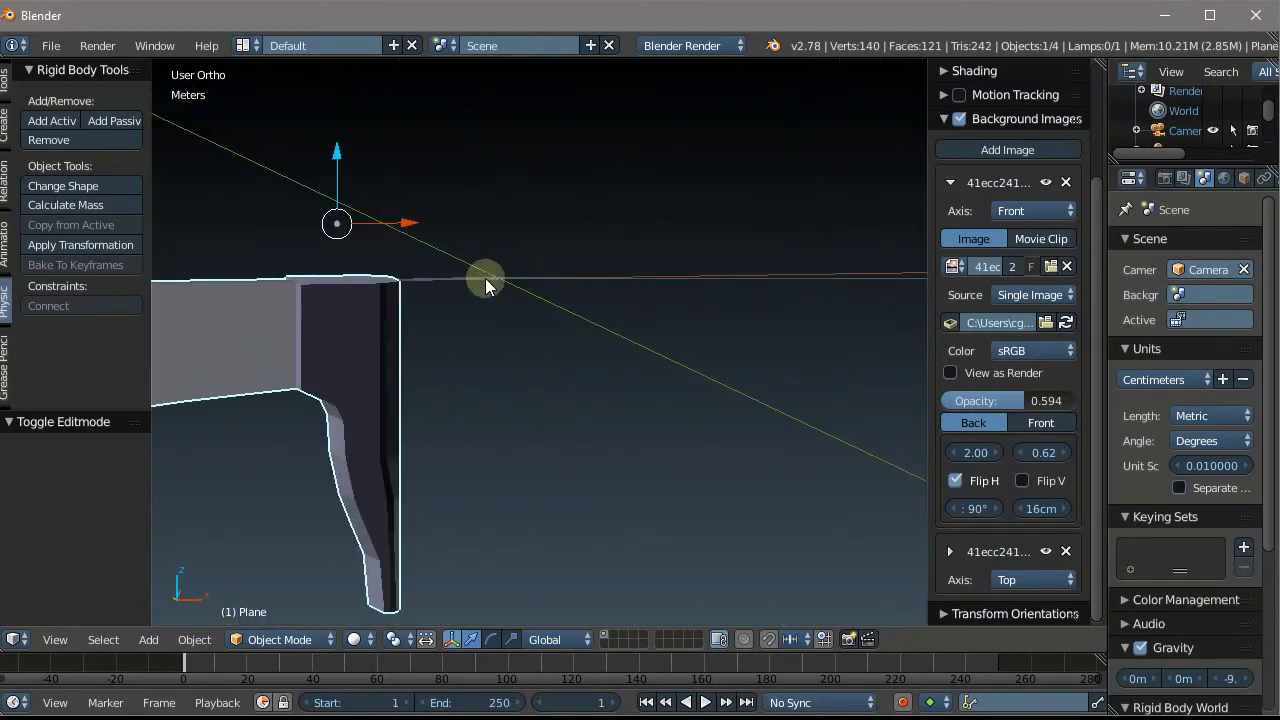
middle_click_drag(485, 278, 343, 323)
scroll(343, 323, "down", 2)
mouse_move(257, 434)
middle_mouse_down()
mouse_move(276, 463)
mouse_move(234, 466)
mouse_move(323, 403)
middle_mouse_up()
In wireframe Edit Mode, box-select the handle's lower rings and narrow them along Y
key("Tab")
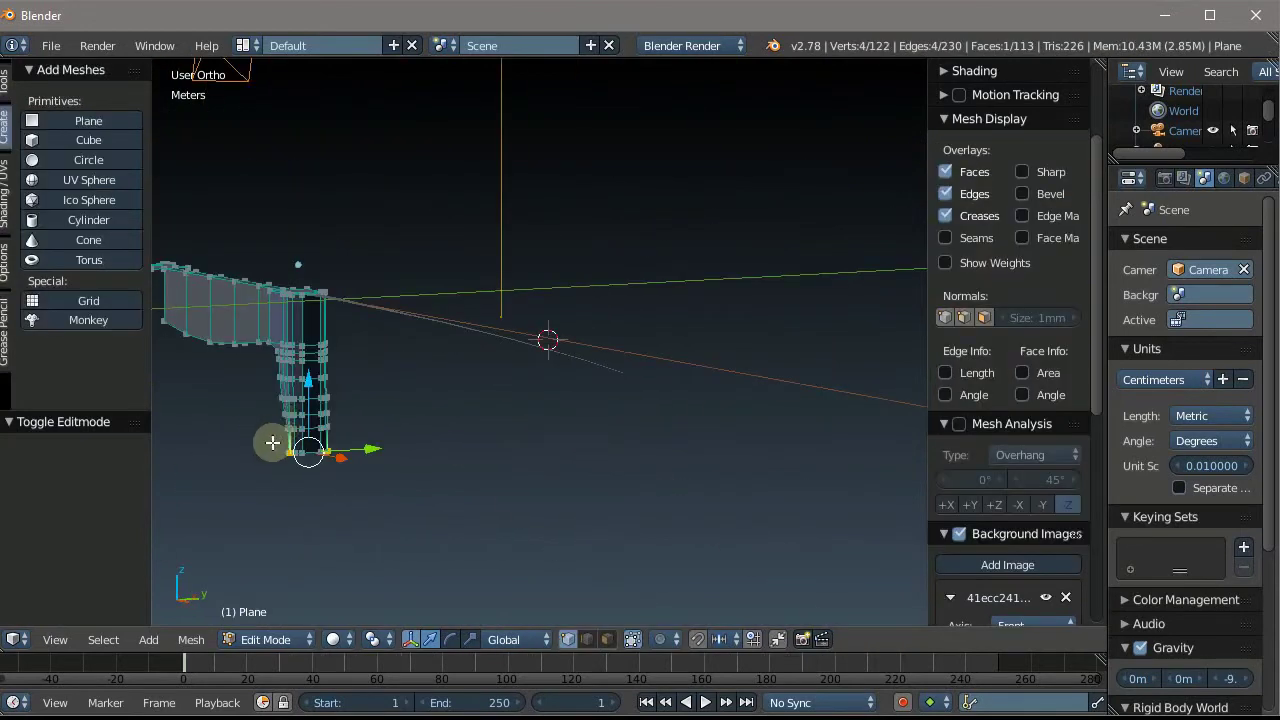
scroll(306, 414, "up", 3)
scroll(306, 414, "up", 2)
scroll(340, 387, "down", 1)
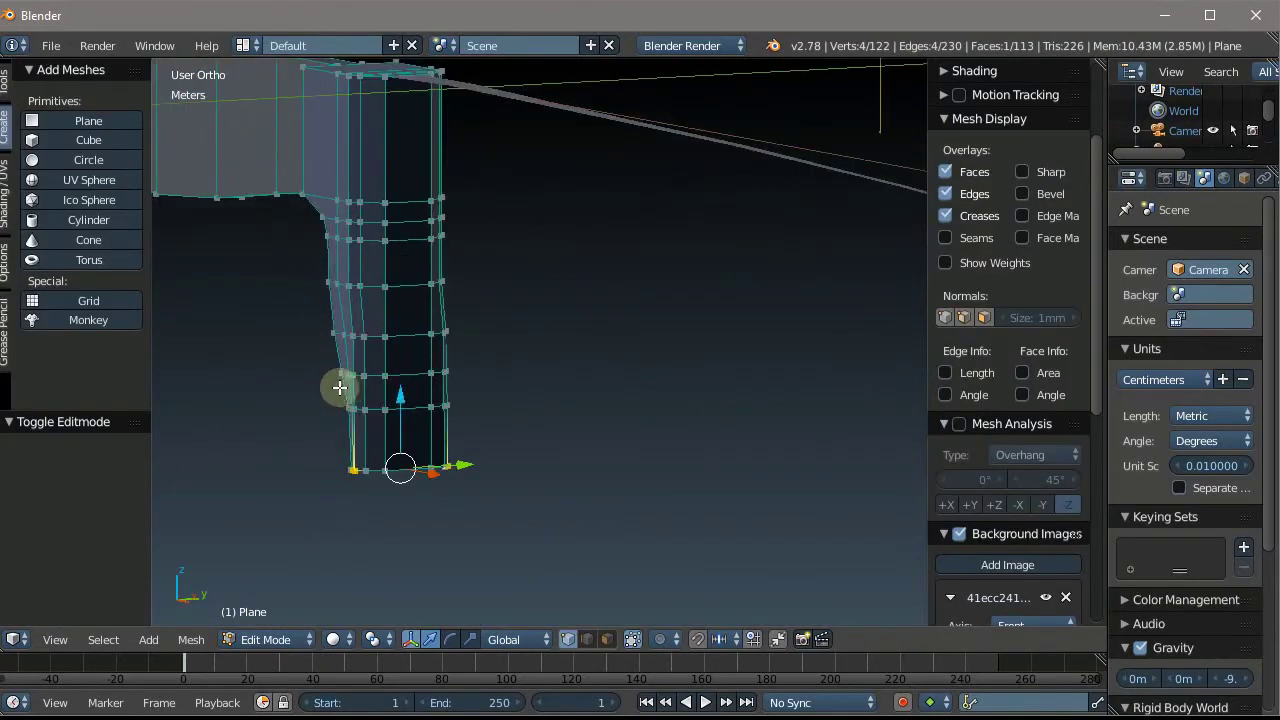
mouse_move(340, 387)
middle_mouse_down()
mouse_move(403, 394)
mouse_move(409, 409)
middle_mouse_up()
scroll(386, 440, "up", 1)
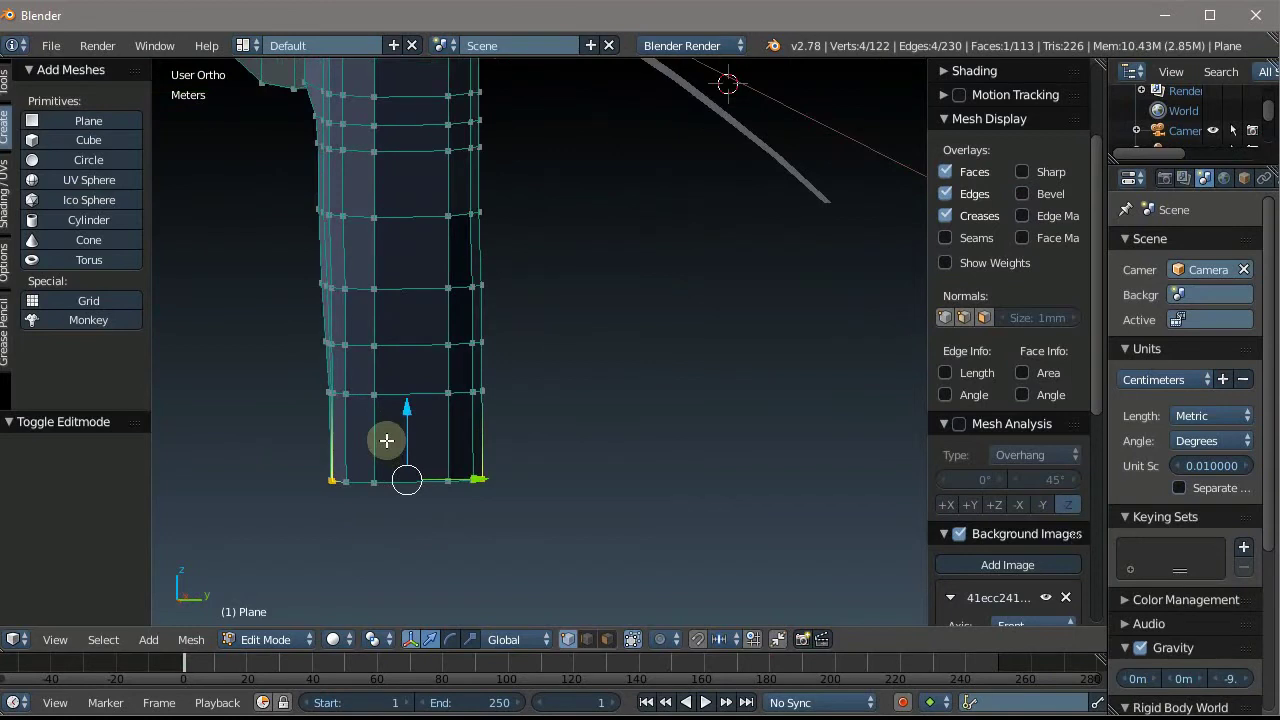
key("z")
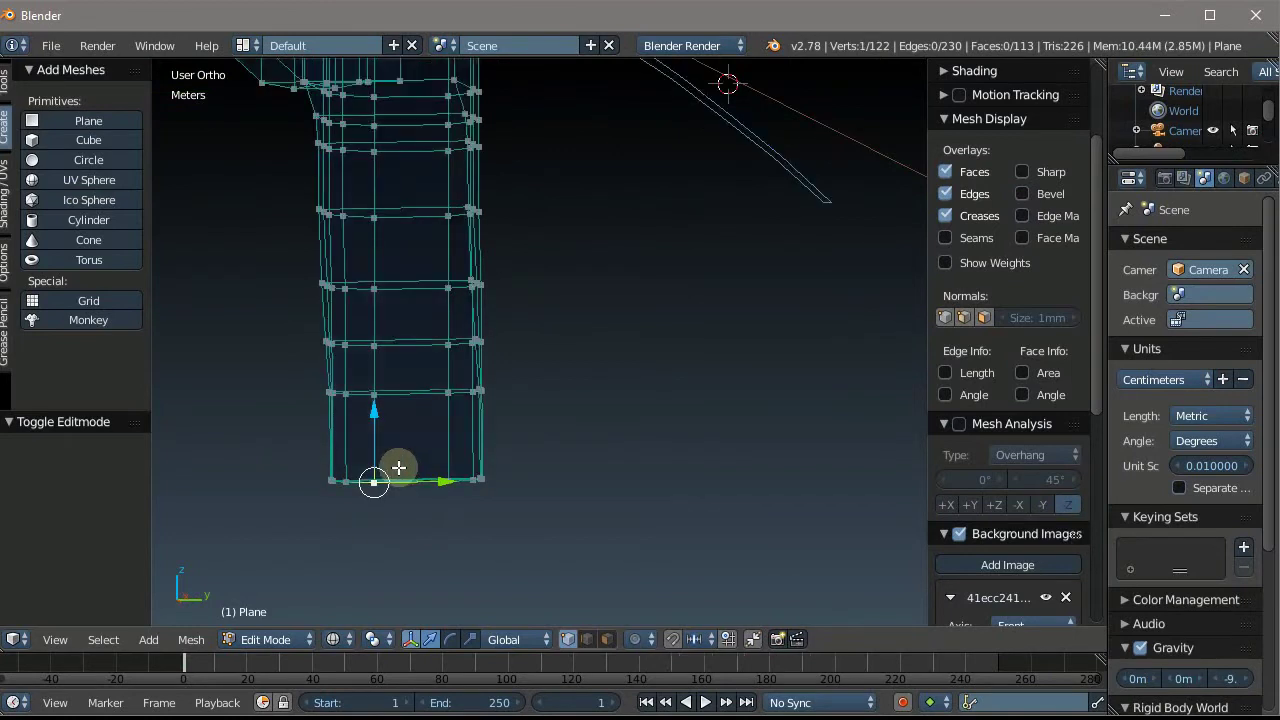
left_click_drag(540, 530, 280, 248)
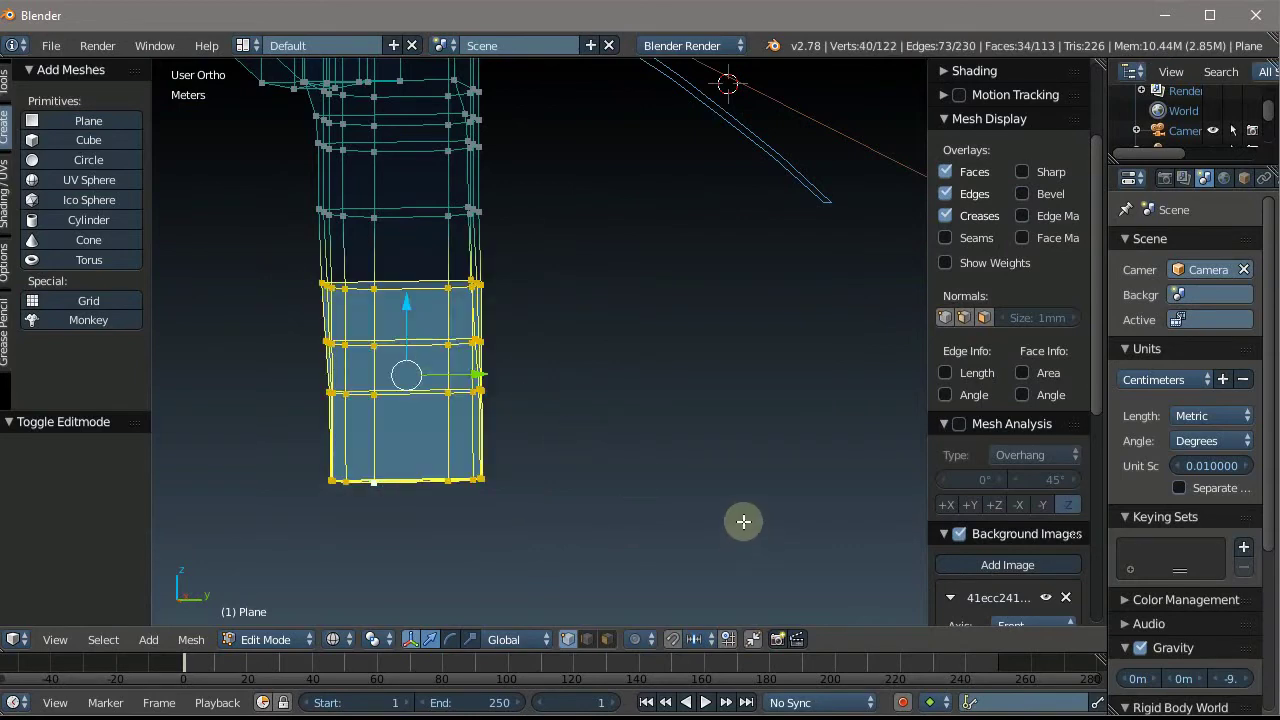
key("s")
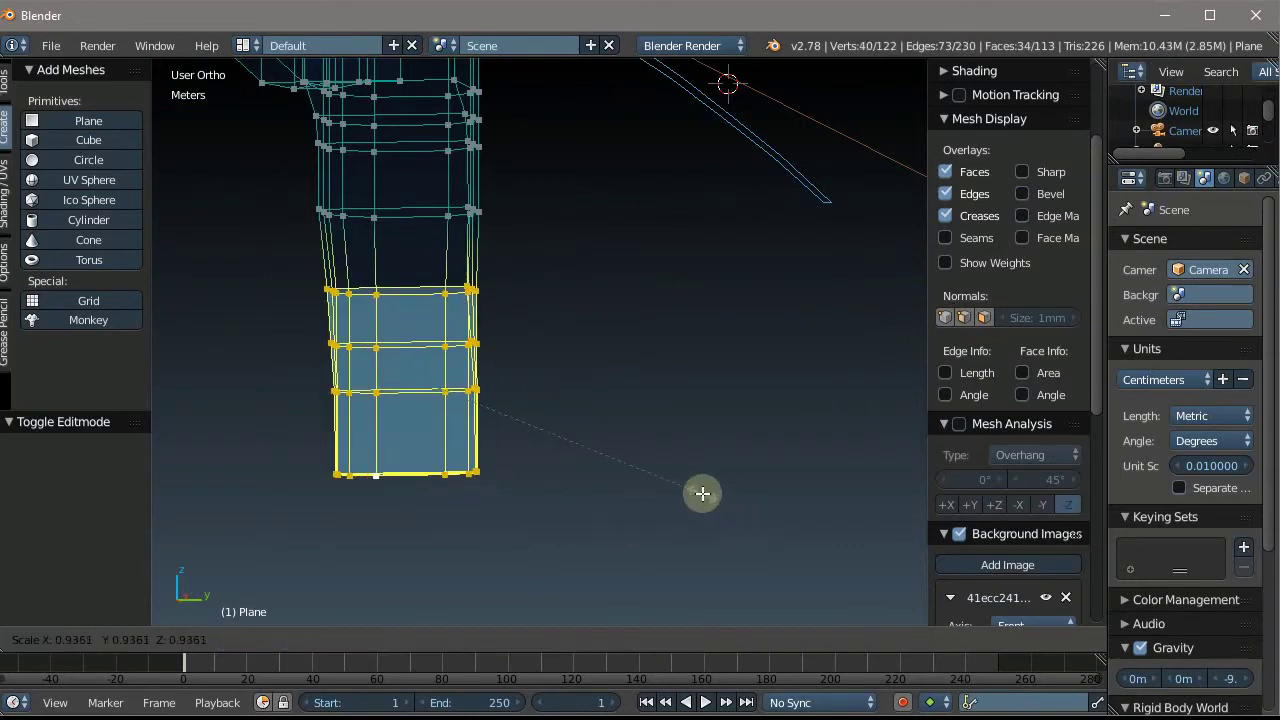
key("y")
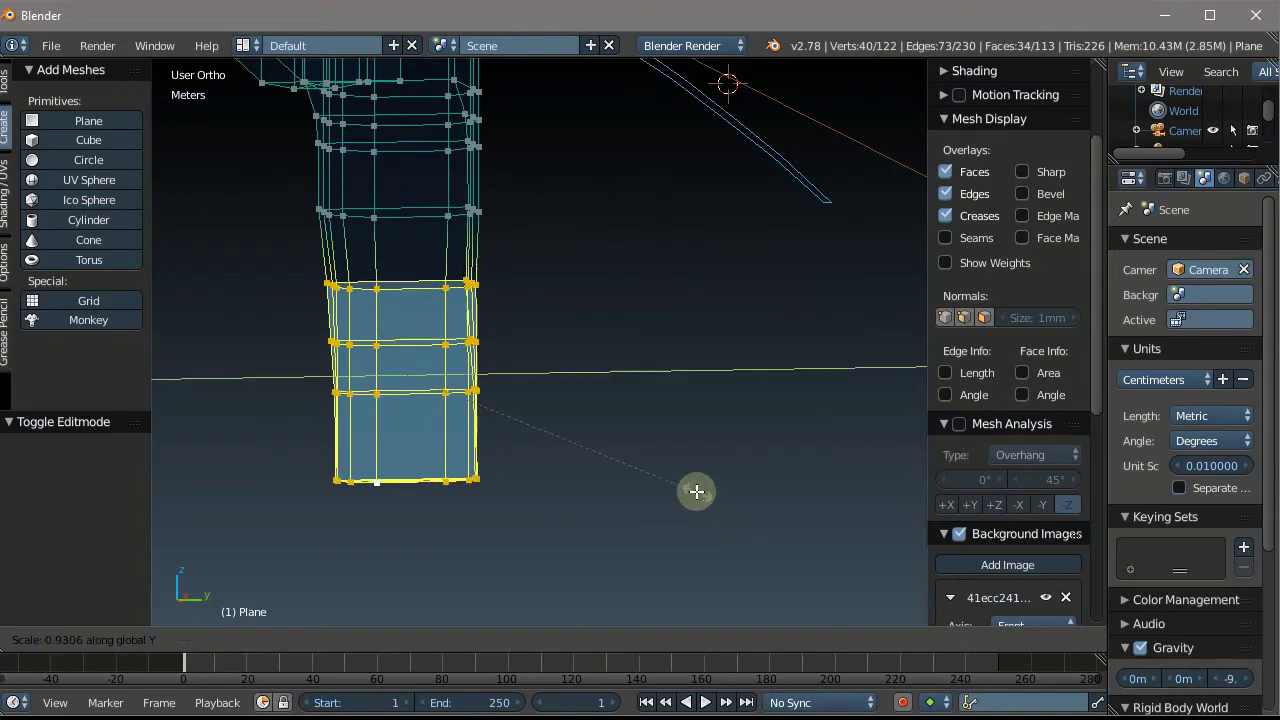
left_click(654, 488)
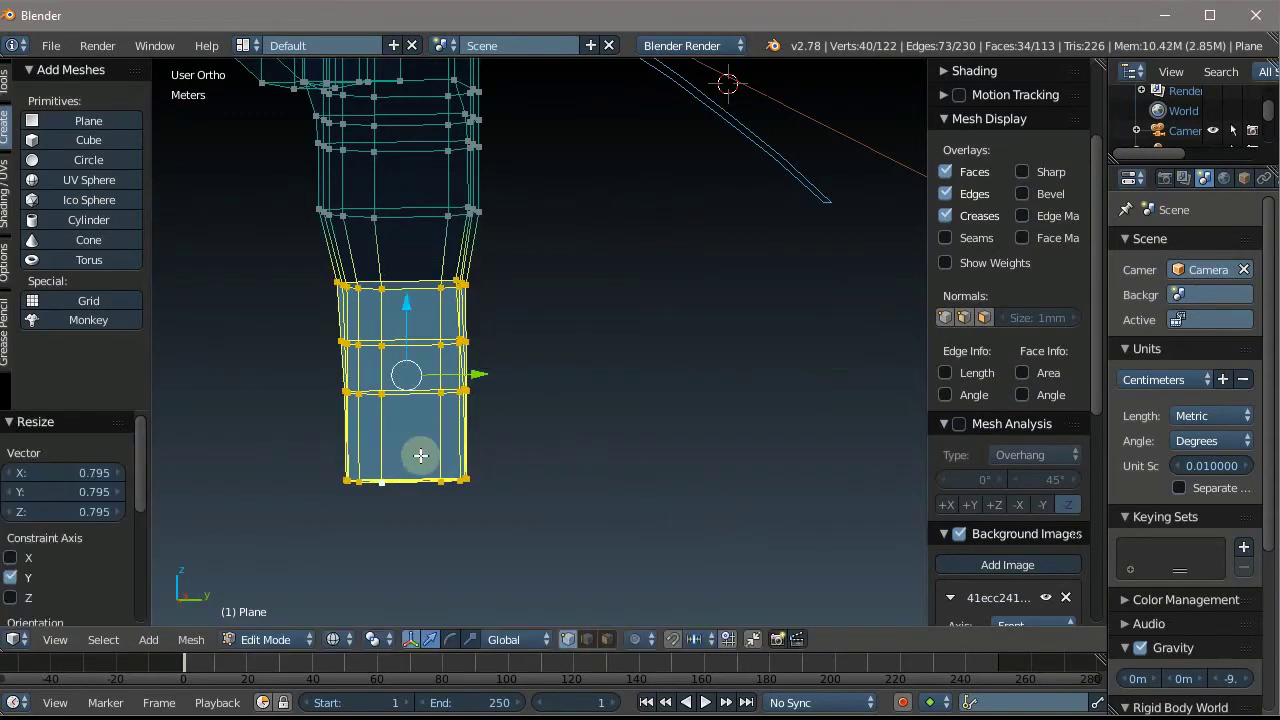
Shrink the selection row by row, narrowing each along Y, ending with the bottom ring at 0.752
scroll(421, 451, "up", 1)
key("ctrl+KP_Subtract")
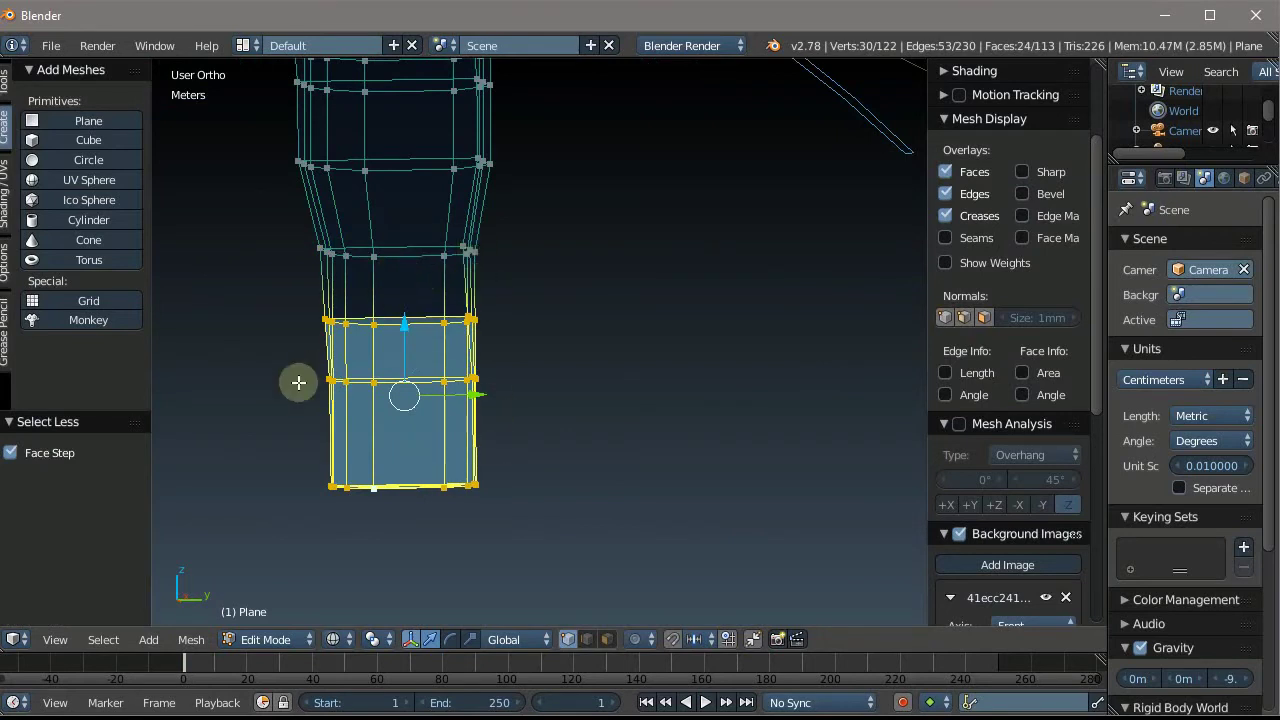
scroll(300, 385, "up", 1)
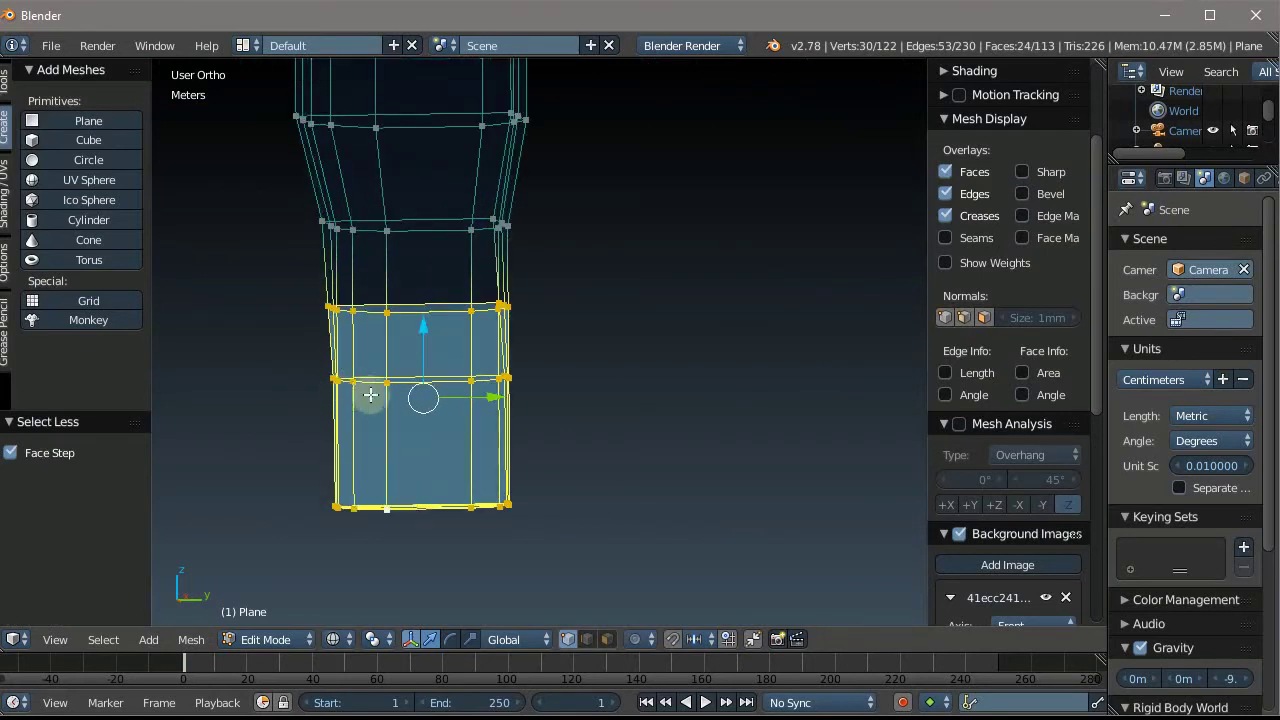
key("s")
key("y")
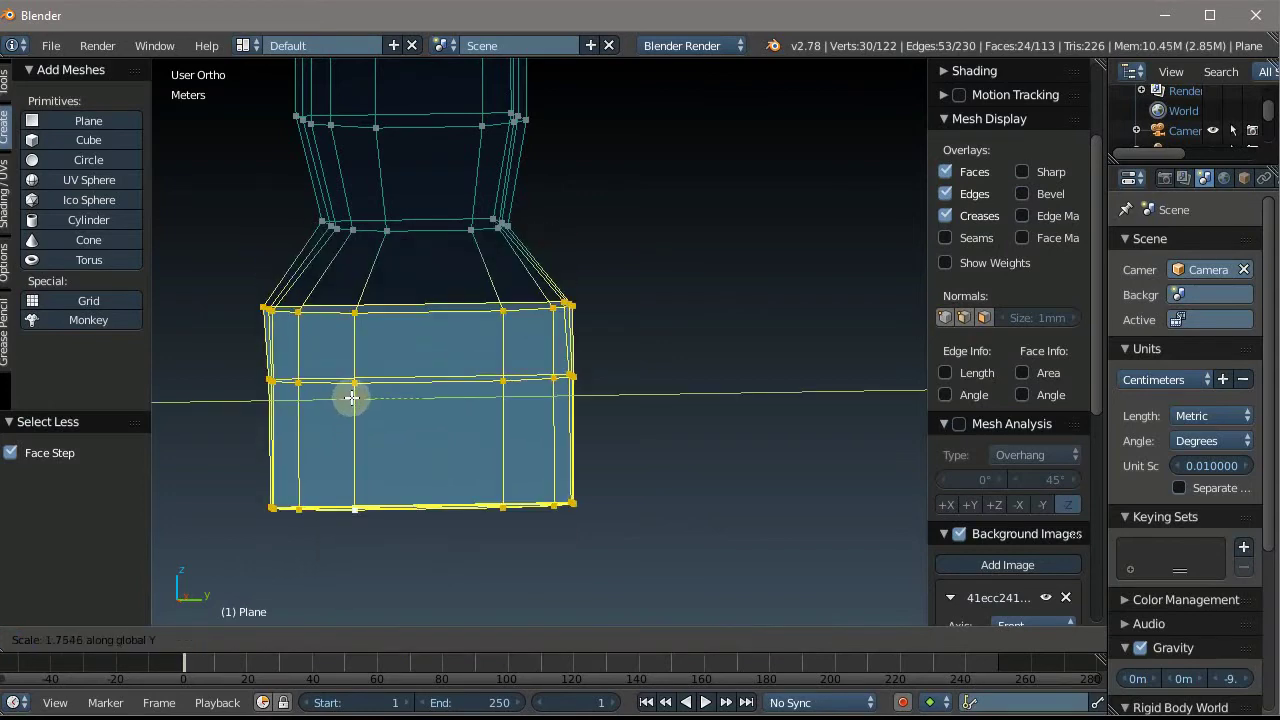
left_click(388, 397)
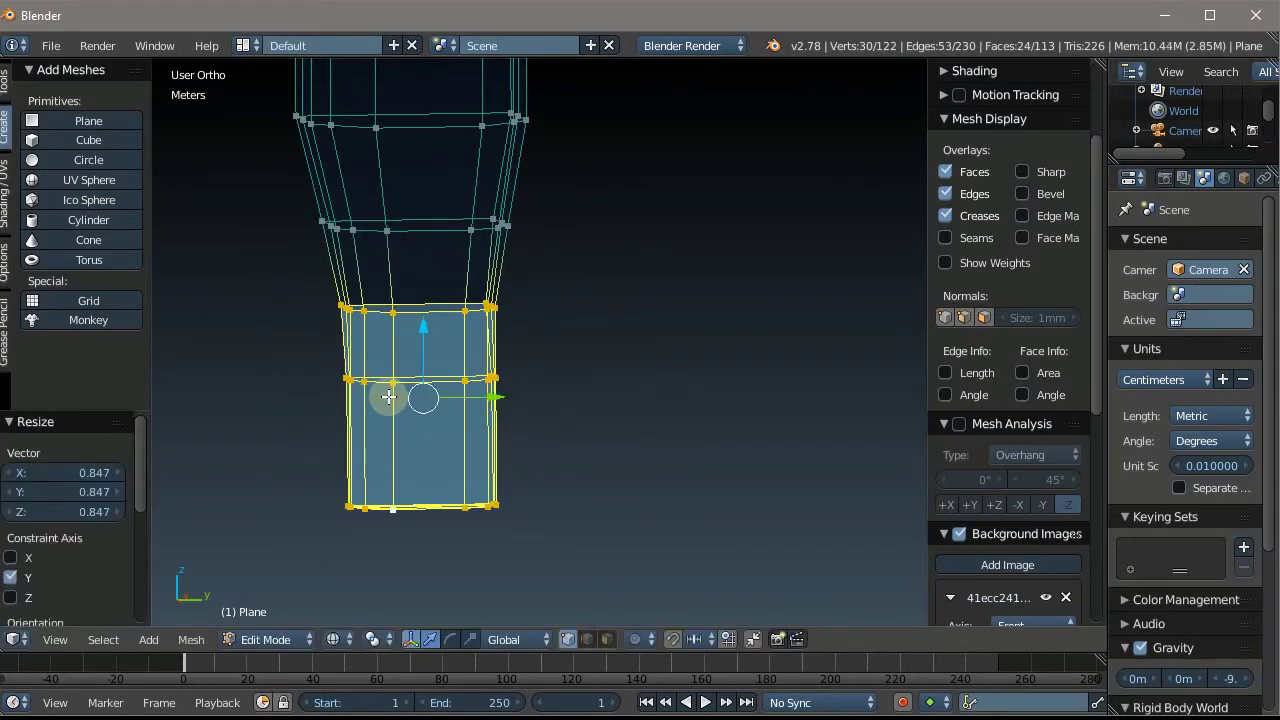
key("ctrl+KP_Subtract")
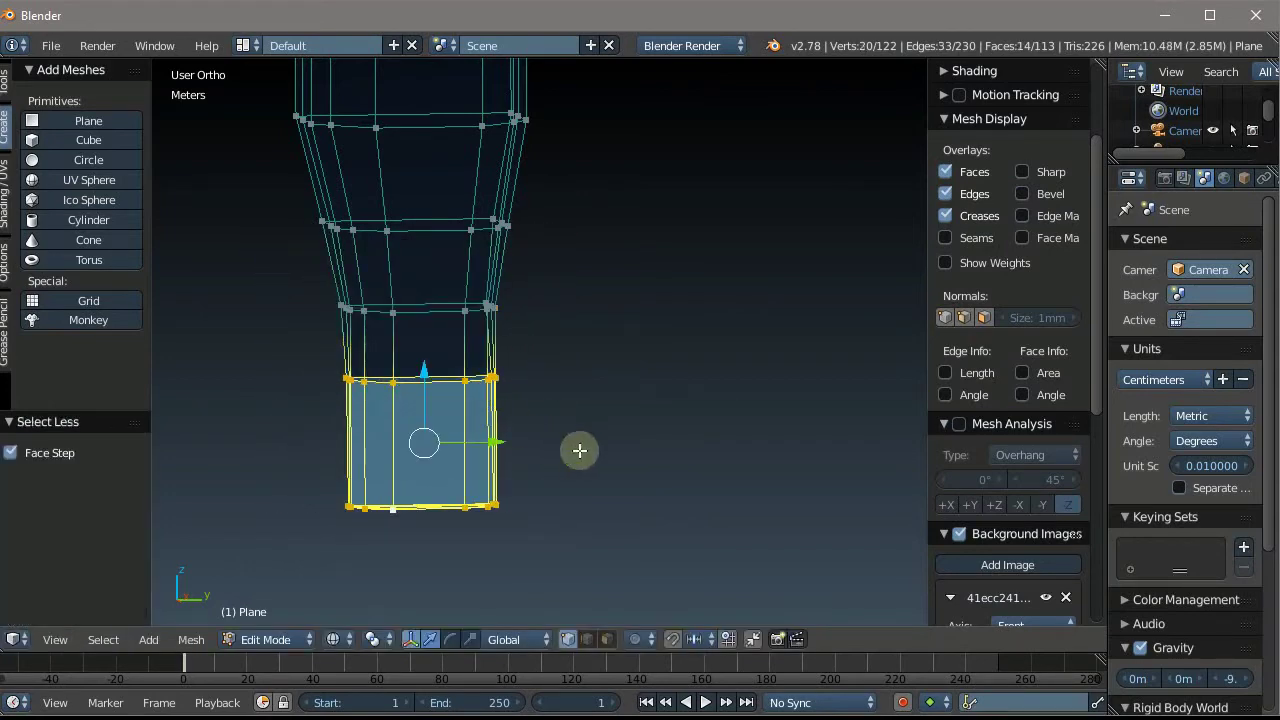
key("s")
key("y")
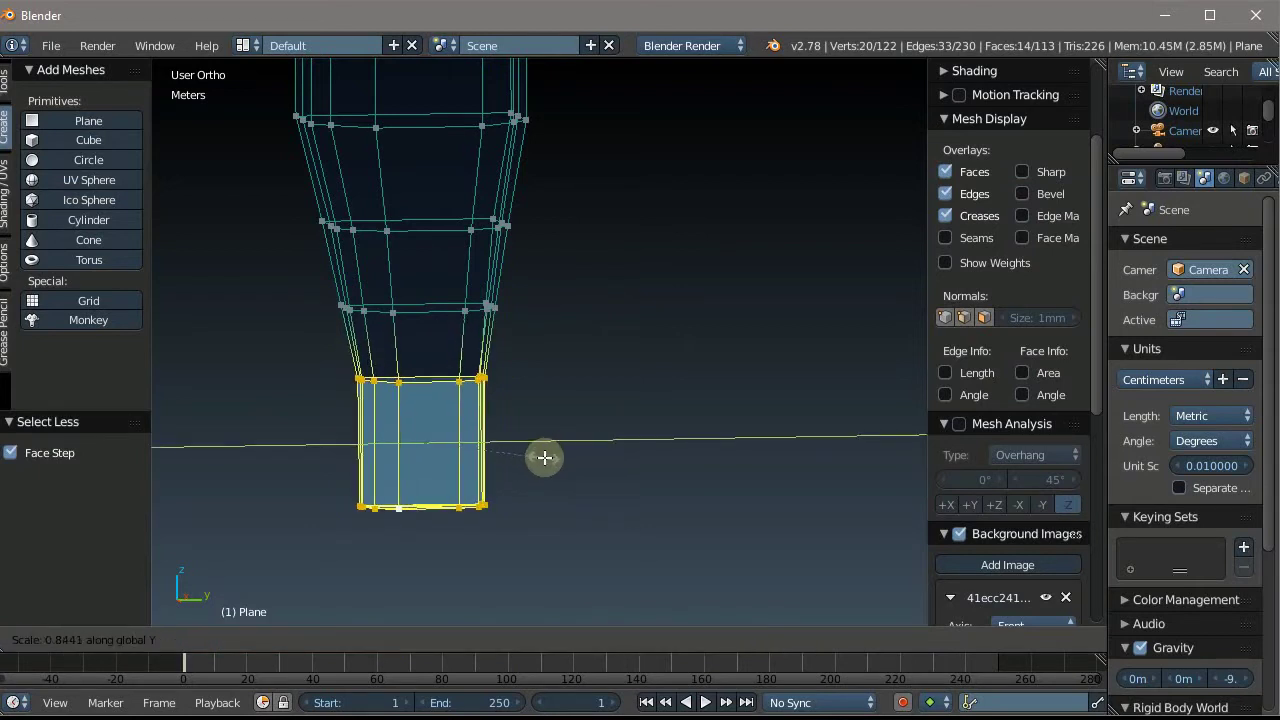
left_click(544, 457)
key("ctrl+KP_Subtract")
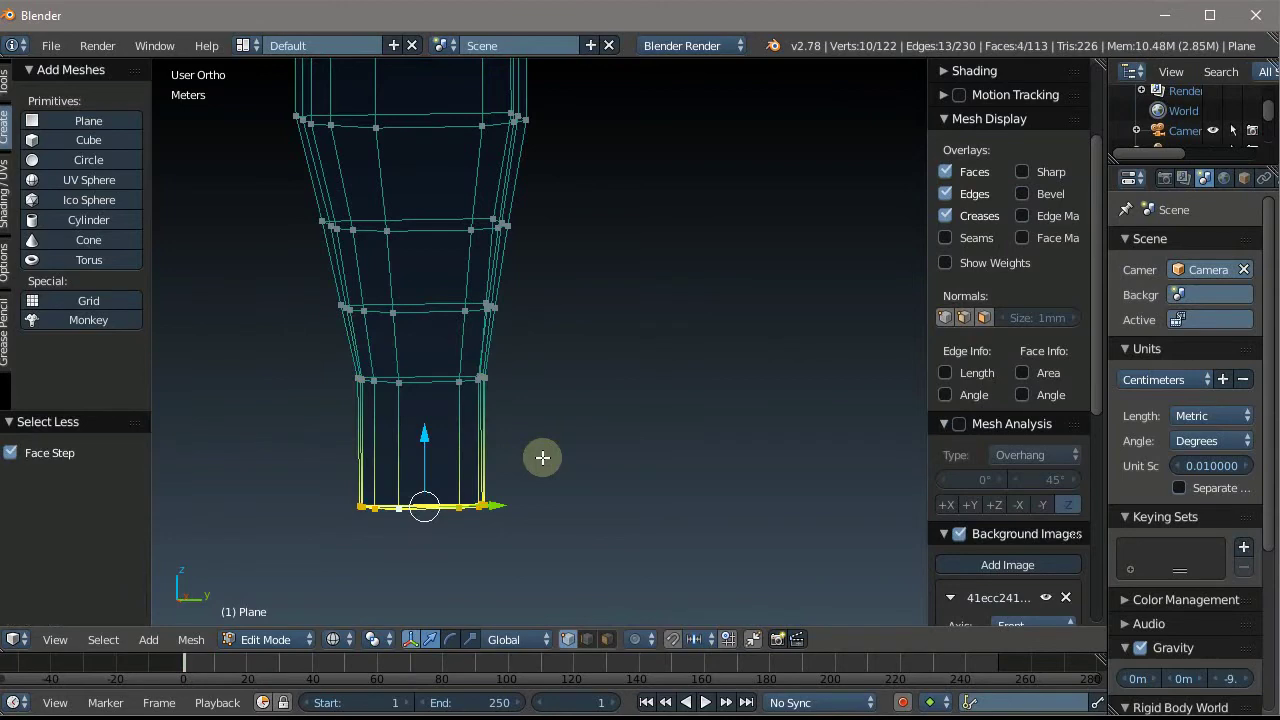
key("s")
key("y")
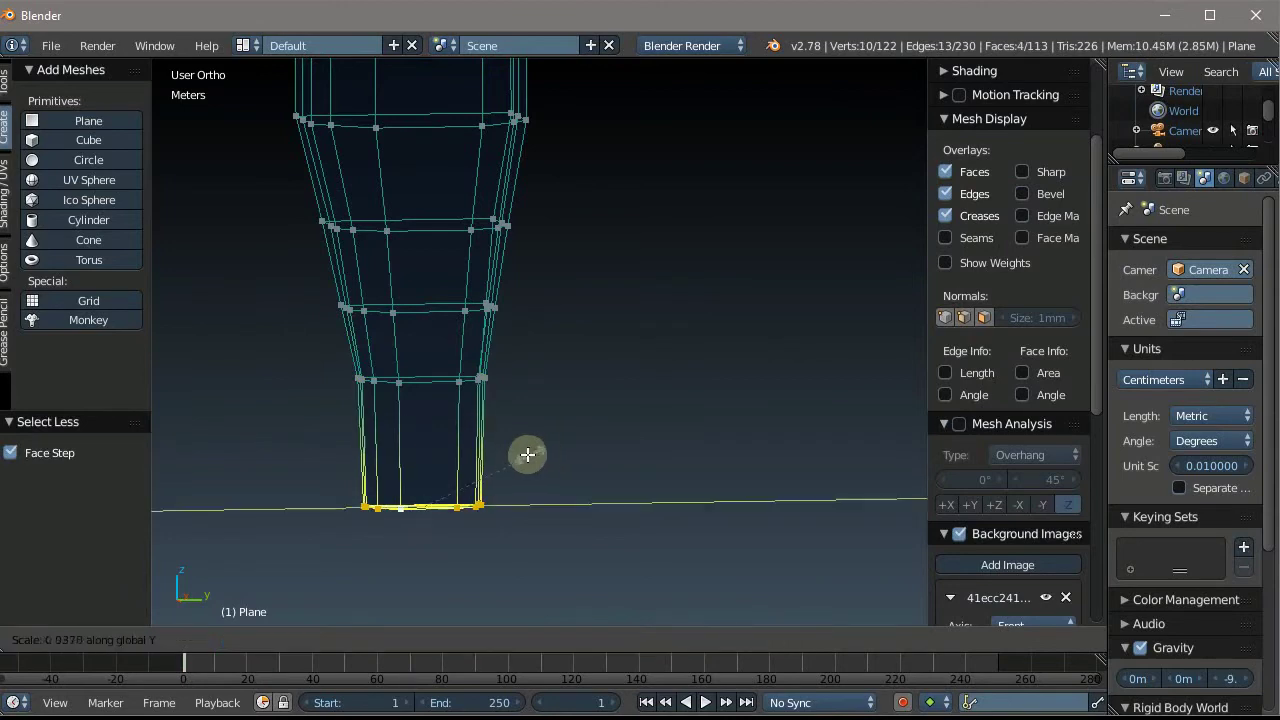
left_click(503, 451)
Box-select a middle edge ring of the handle and split it from the mesh with Y
middle_click_drag(503, 451, 646, 246)
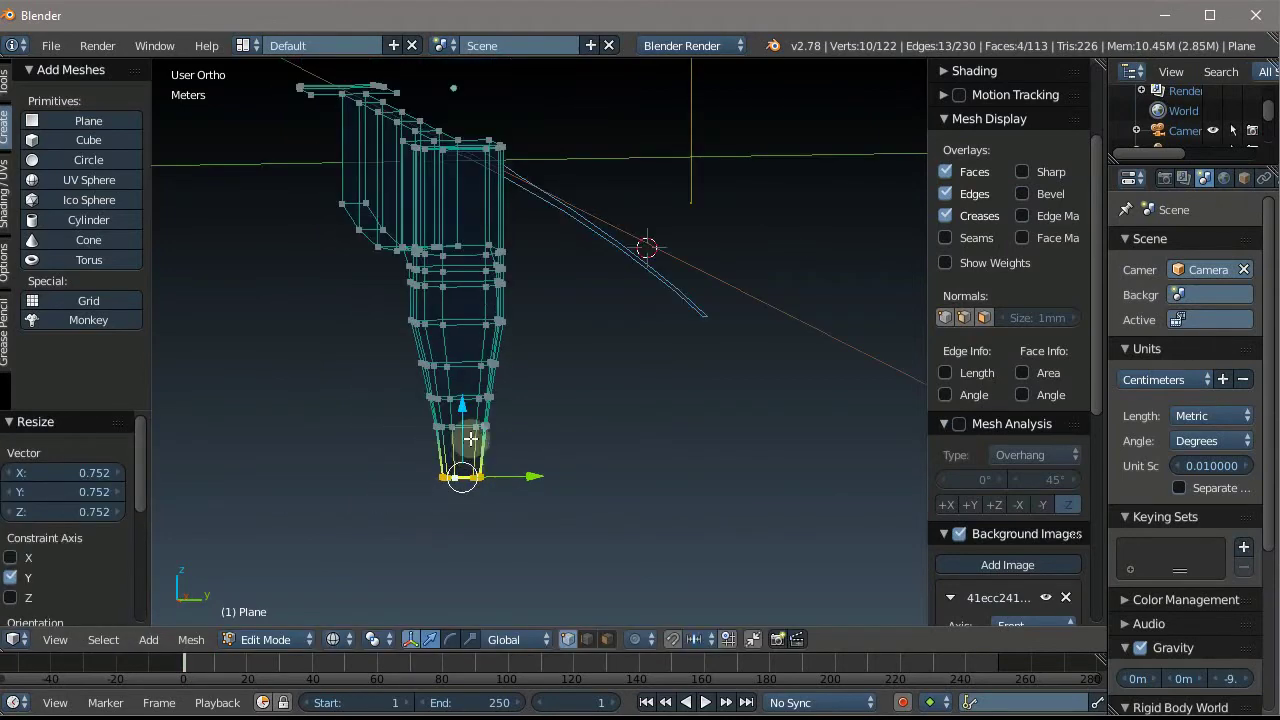
scroll(497, 234, "up", 3)
middle_click_drag(497, 234, 284, 431)
right_click(279, 437)
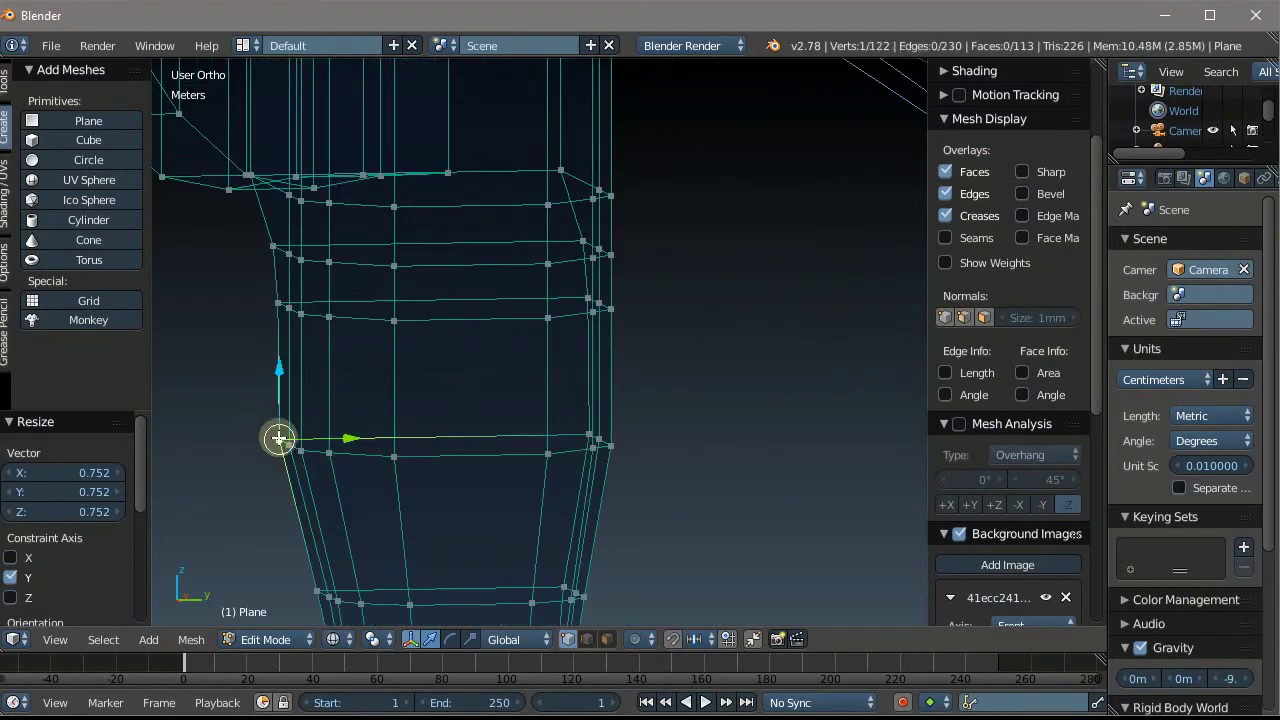
left_click_drag(272, 416, 612, 462)
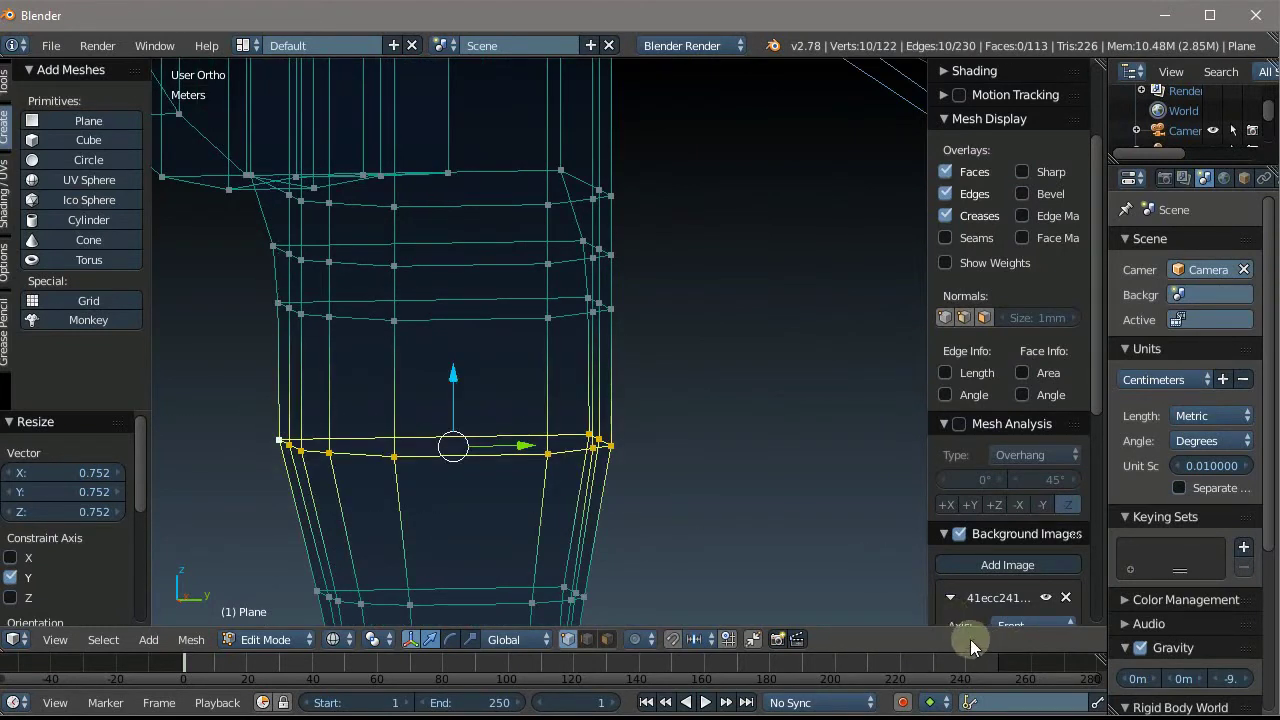
key("y")
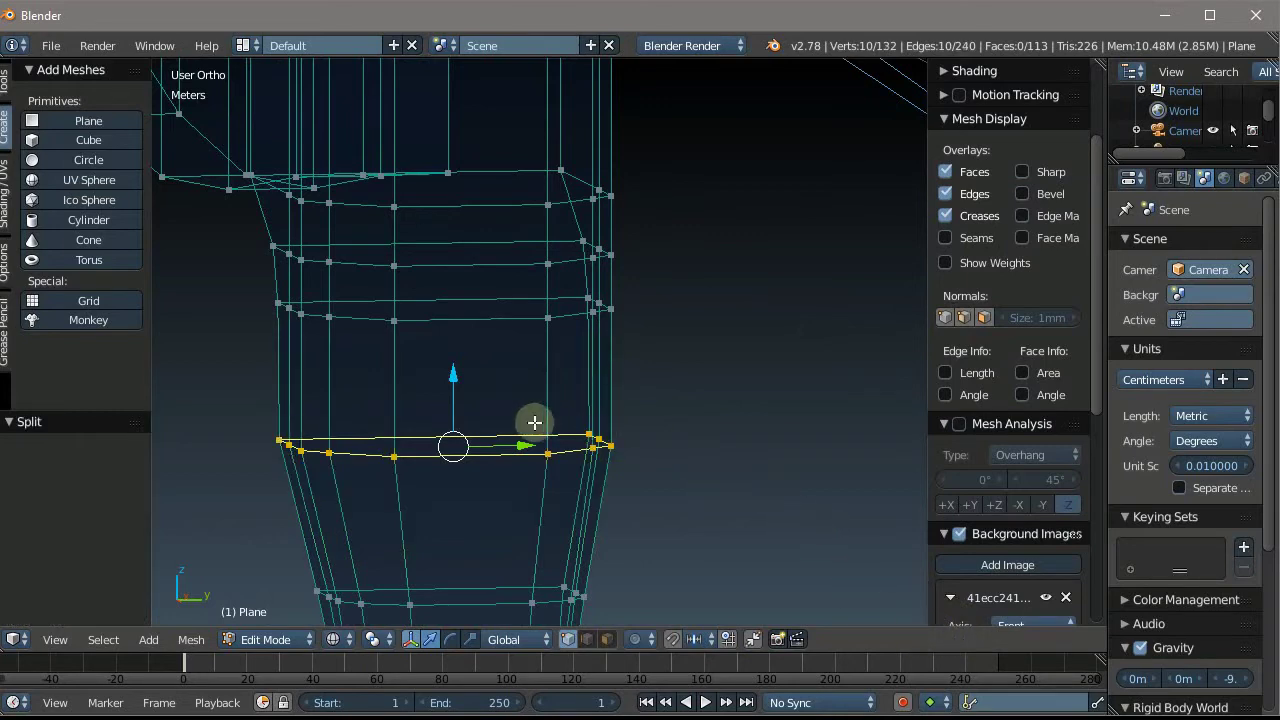
right_click(535, 422)
key("ctrl+z")
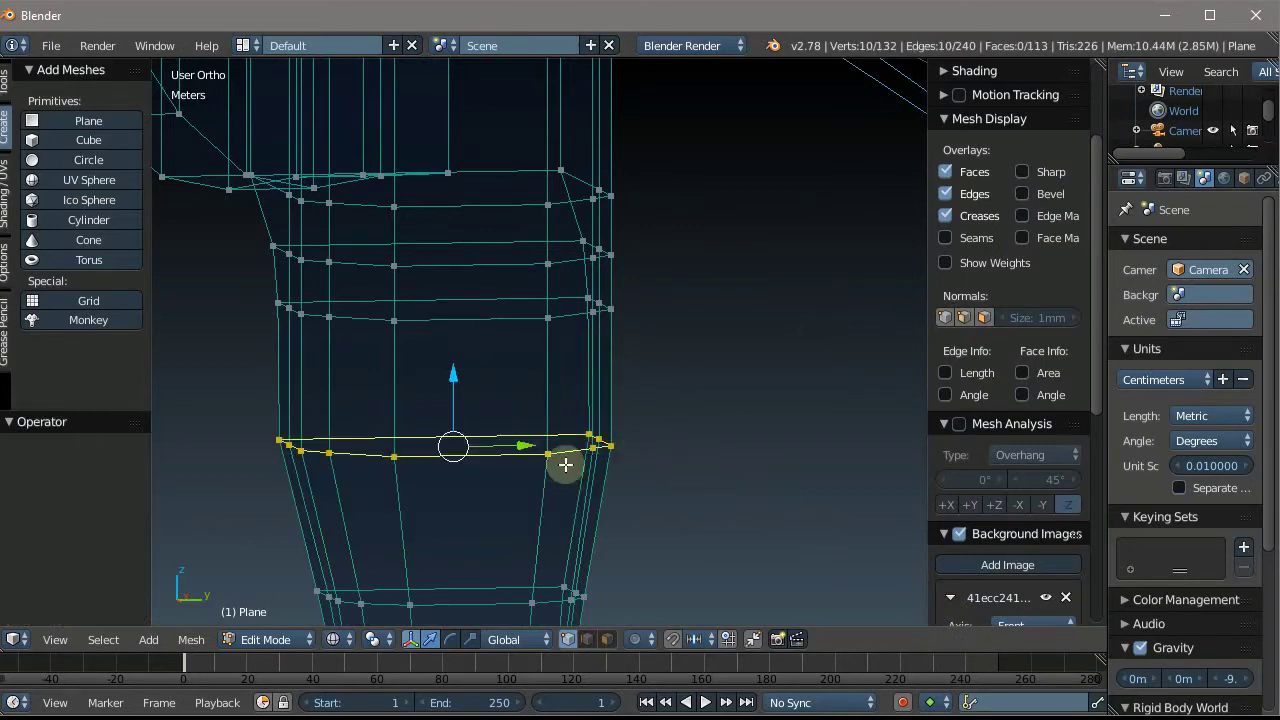
Narrow the split ring along Y, then delete its vertices
key("s")
key("y")
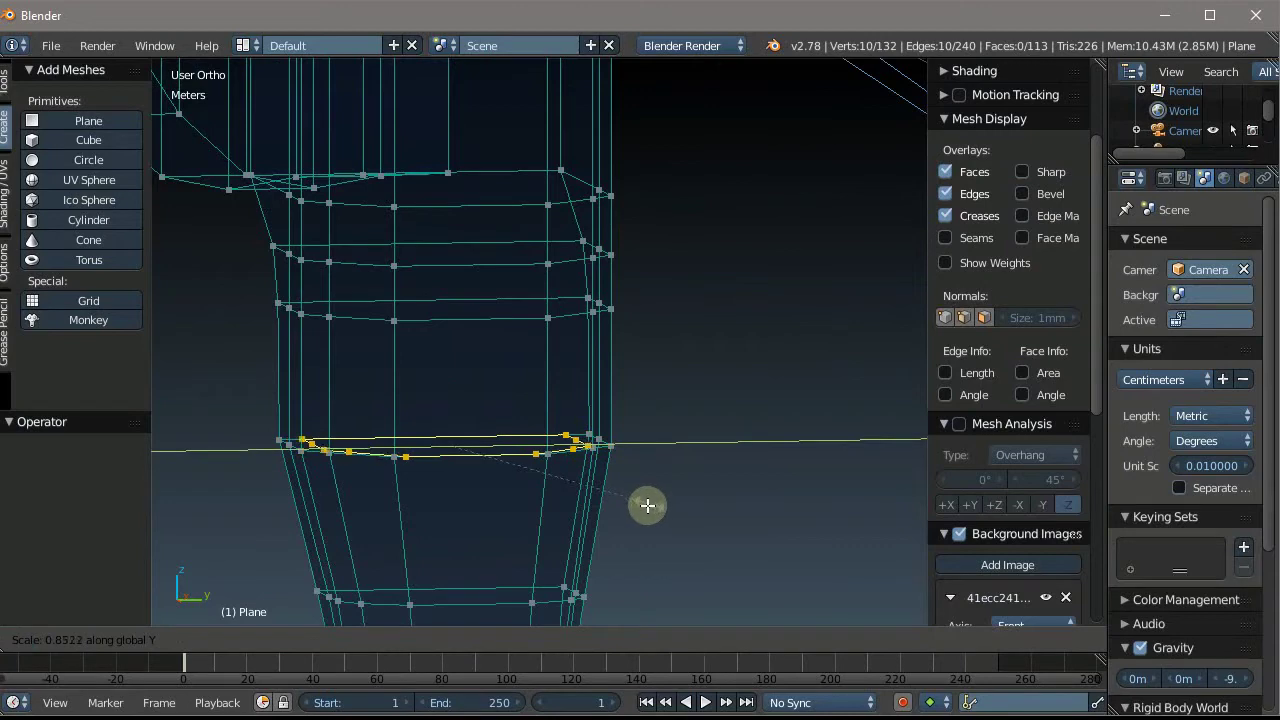
left_click_drag(648, 505, 523, 500)
left_click(531, 500)
mouse_move(531, 500)
middle_mouse_down()
mouse_move(594, 443)
mouse_move(660, 437)
mouse_move(640, 394)
mouse_move(611, 413)
middle_mouse_up()
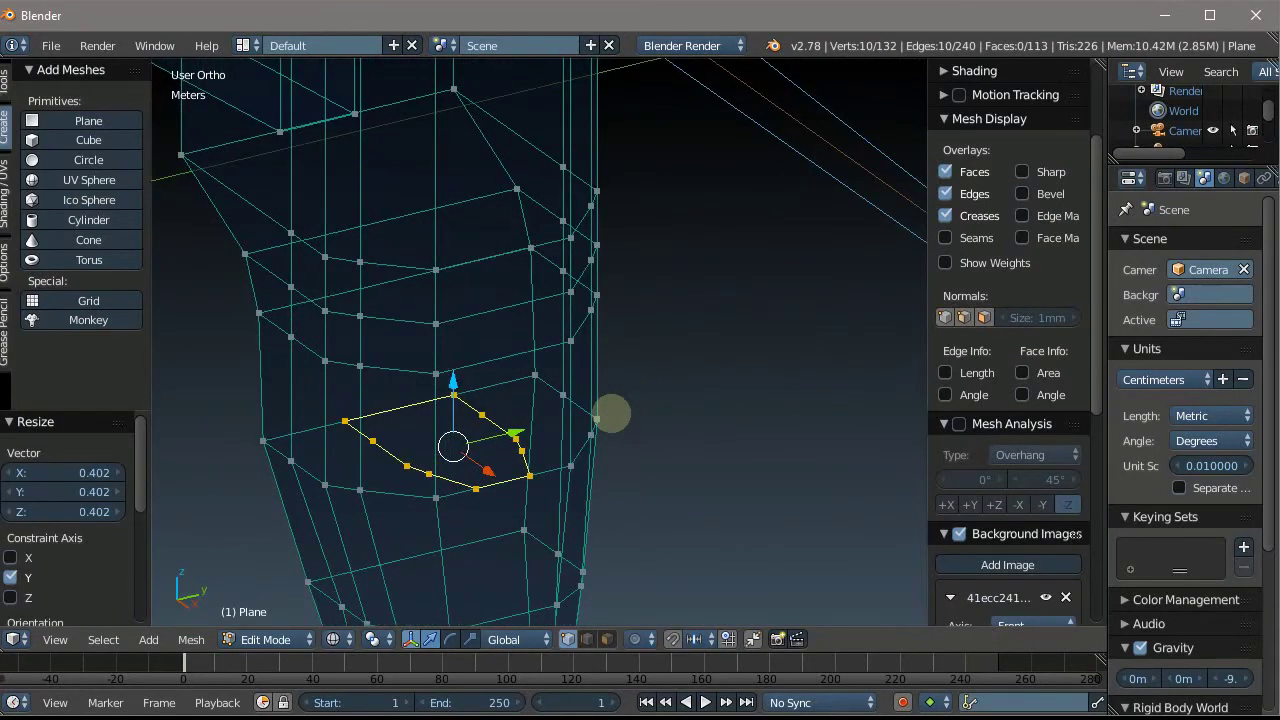
key("x")
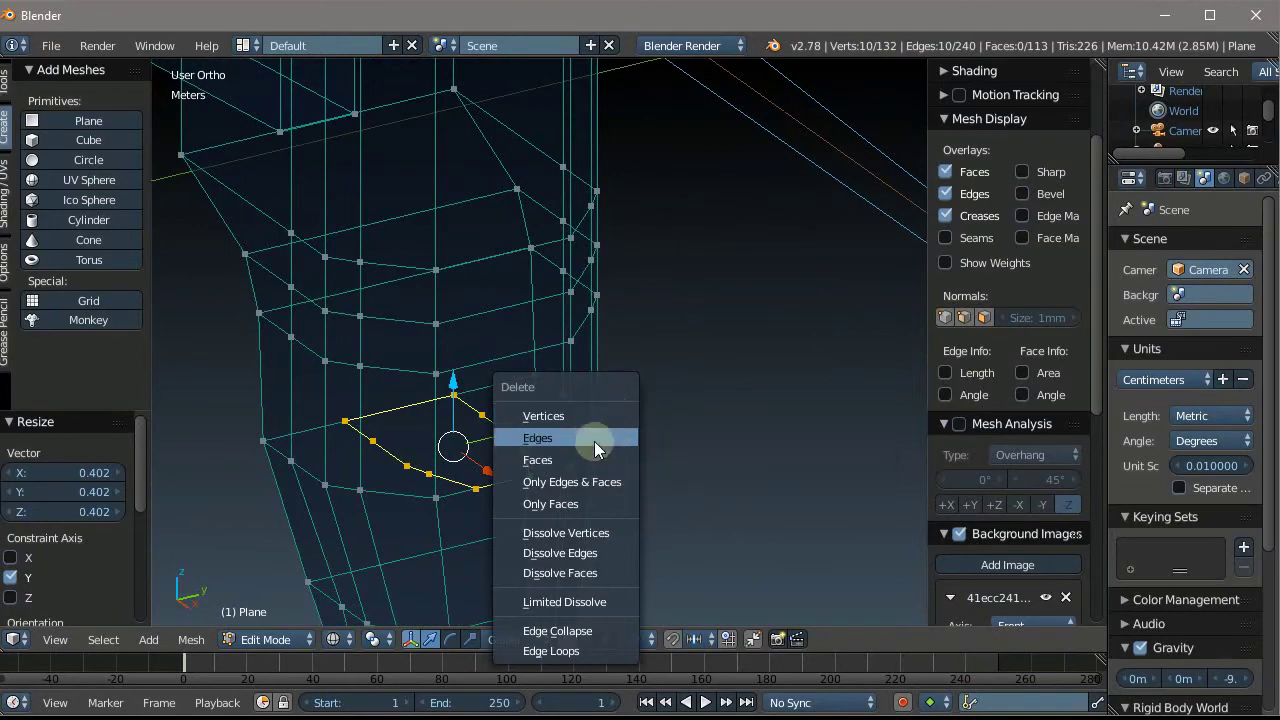
left_click(601, 417)
Scale the neighbouring lower ring along Y to 0.943 for a slimmer grip
right_click(473, 485, "alt")
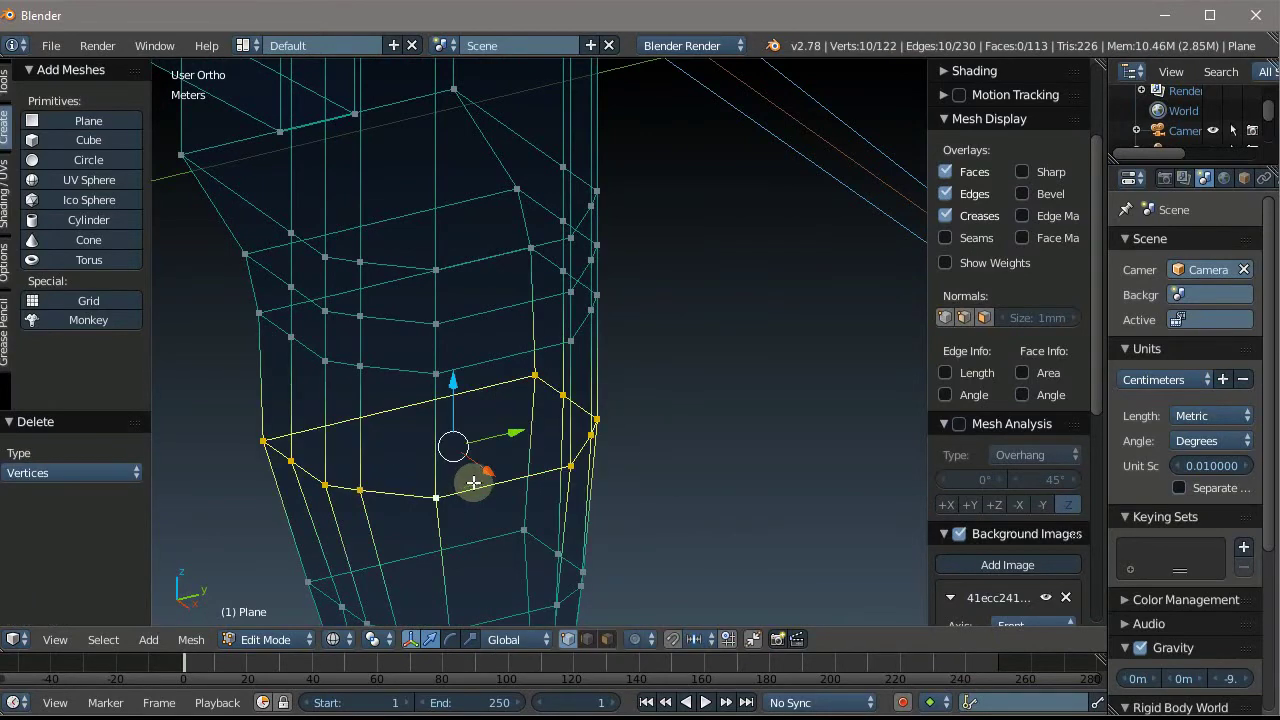
key("s")
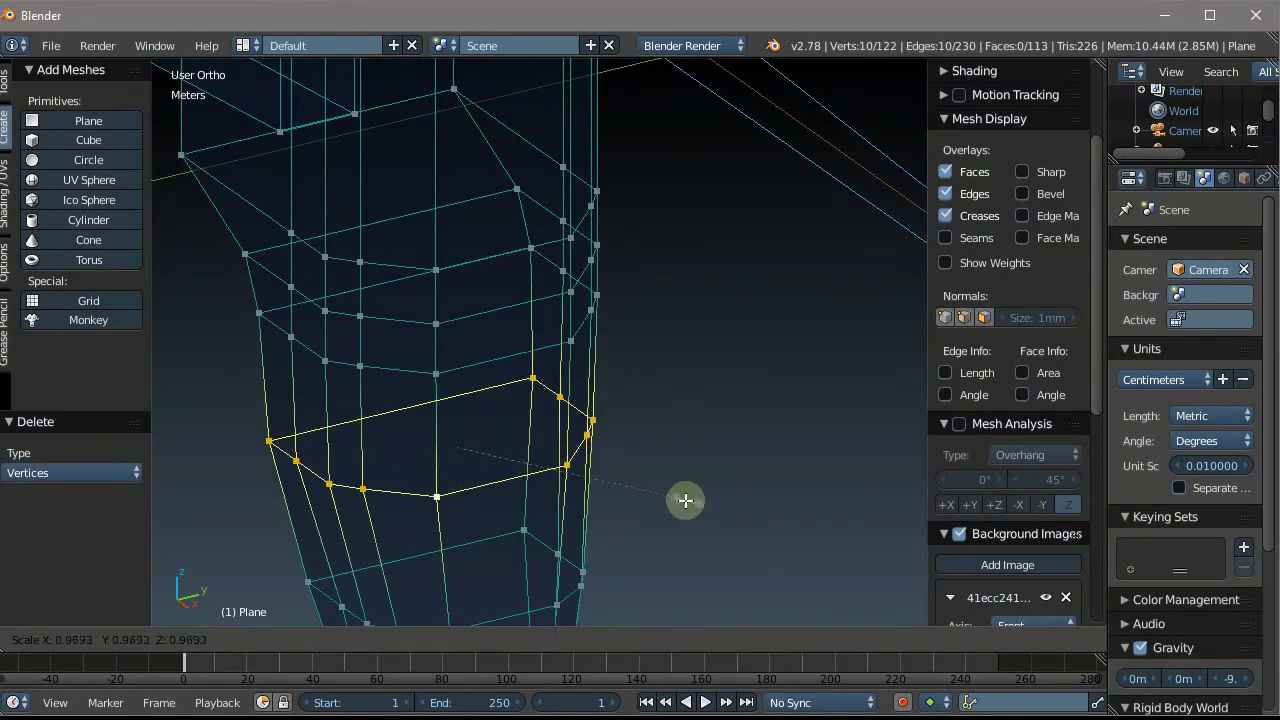
key("y")
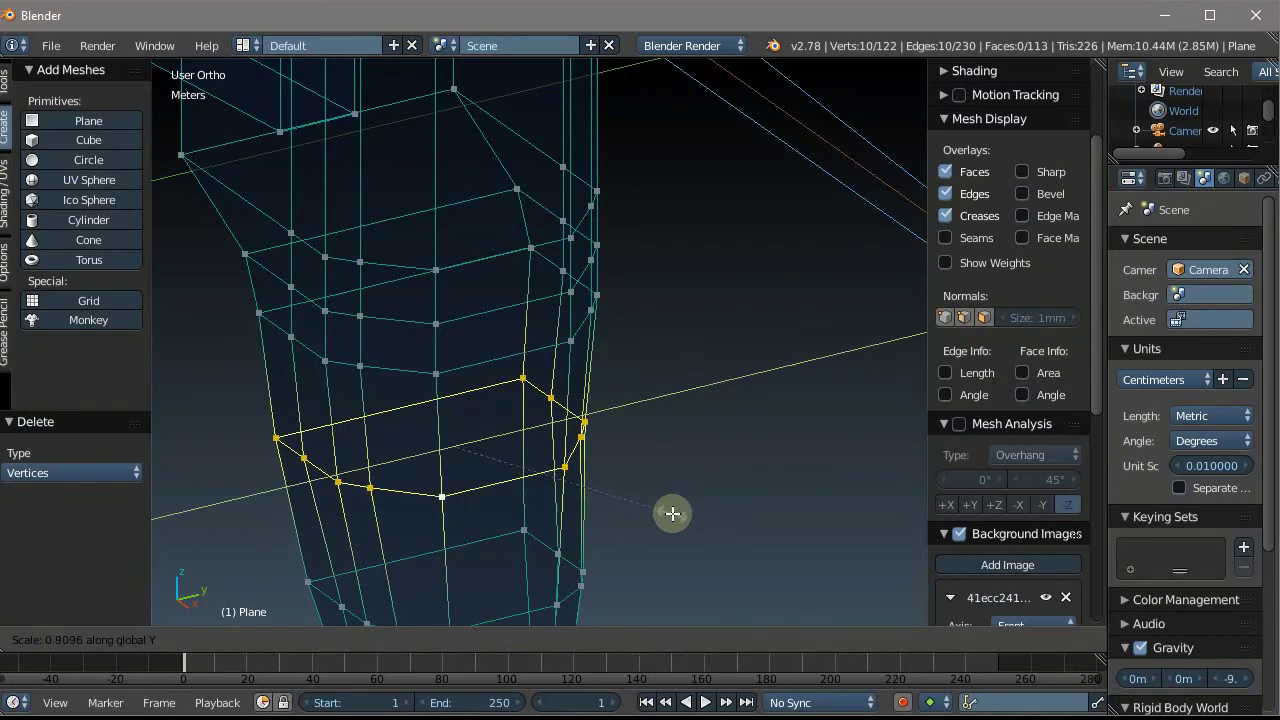
left_click(687, 510)
mouse_move(689, 497)
middle_mouse_down()
mouse_move(611, 470)
mouse_move(614, 451)
middle_mouse_up()
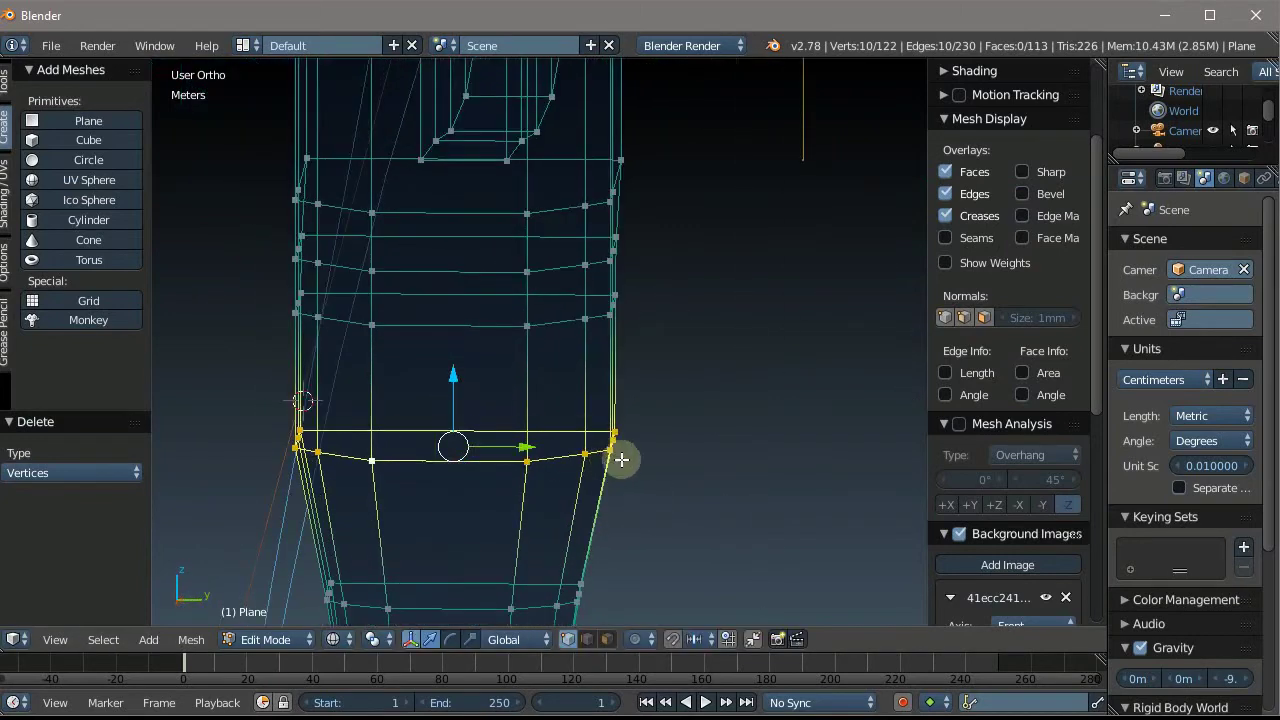
key("s")
key("y")
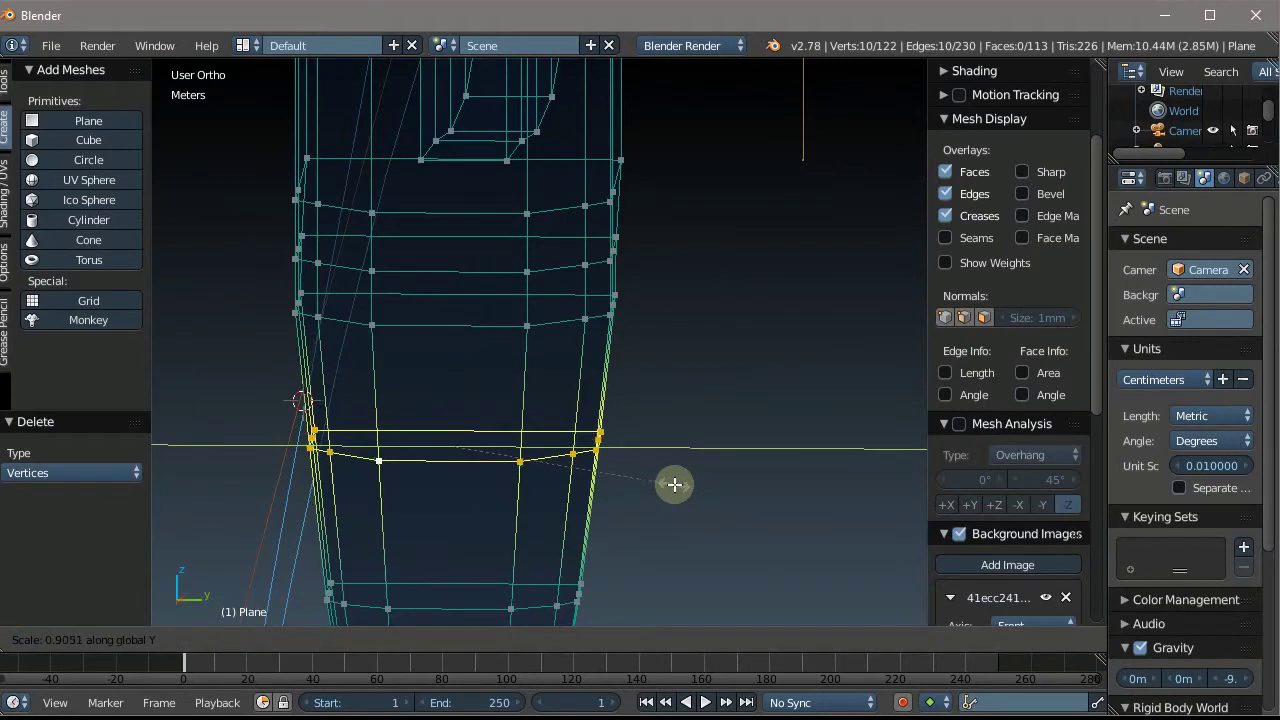
left_click(675, 485)
Switch the knife mesh back to Object Mode
scroll(352, 234, "down", 4)
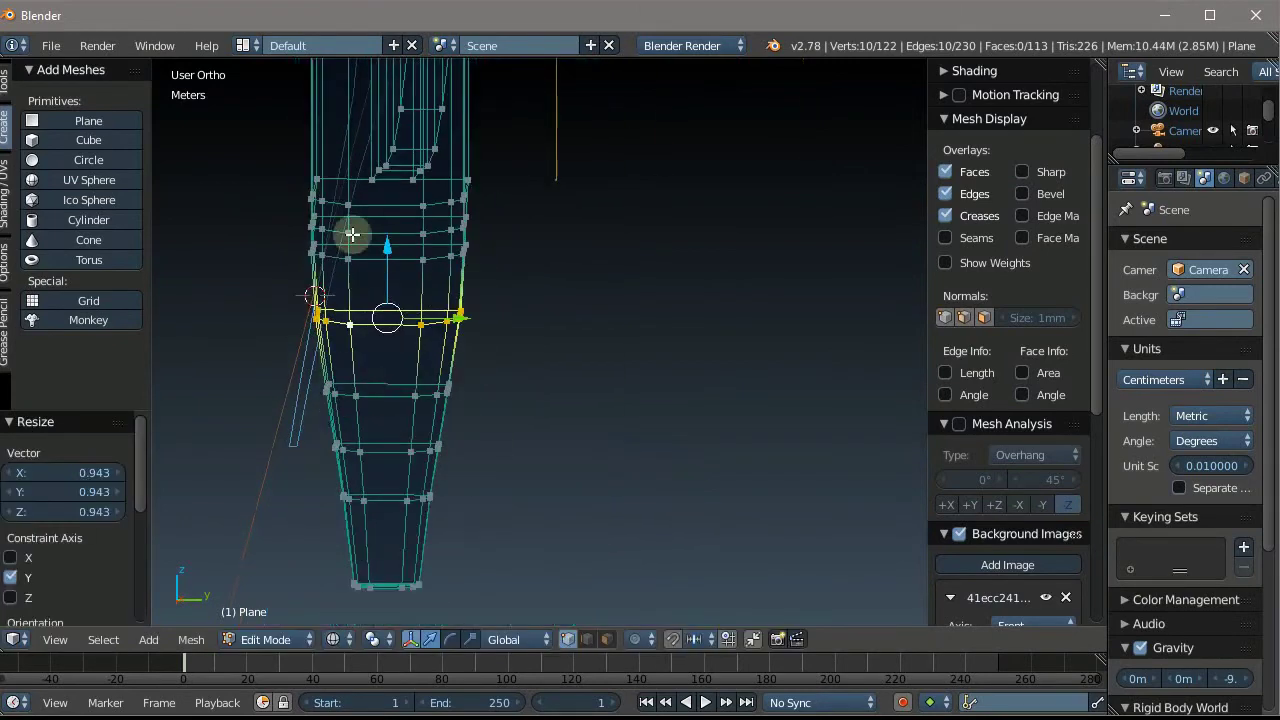
middle_click_drag(352, 234, 371, 300)
key("Tab")
scroll(371, 294, "up", 2)
Return the knife mesh to Edit Mode and orbit to view the long blade
scroll(420, 280, "up", 5)
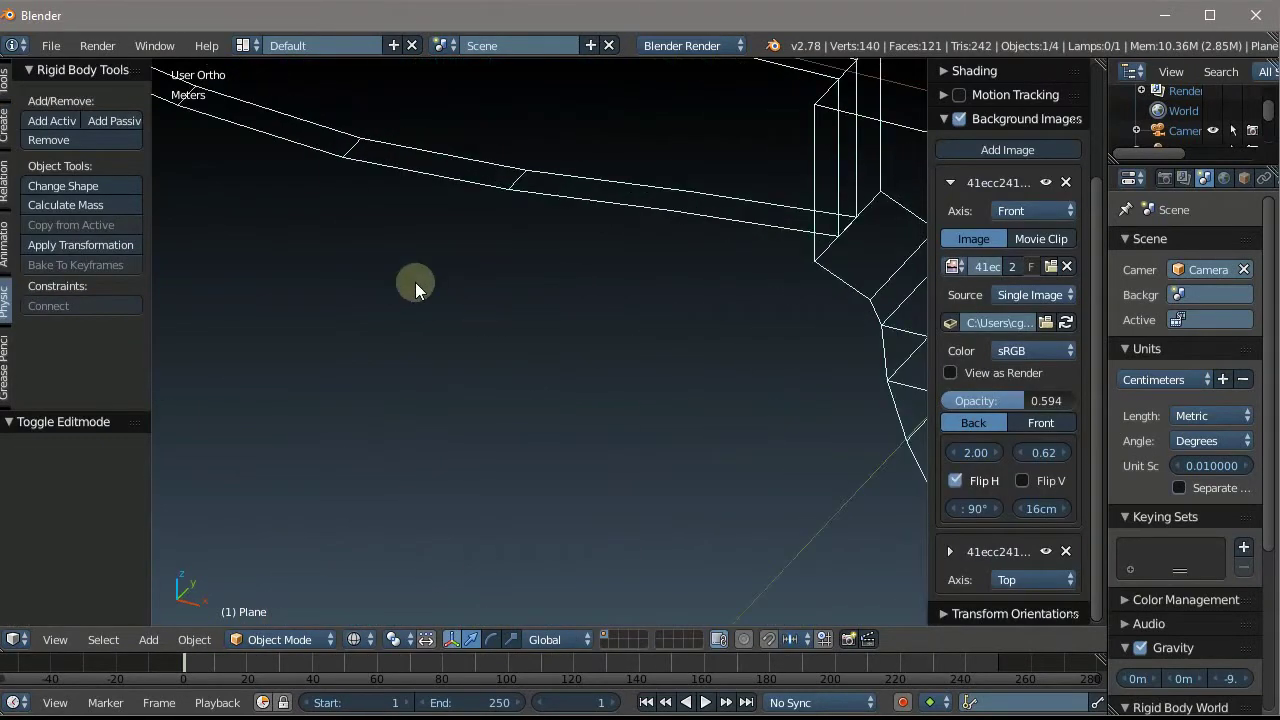
scroll(385, 270, "down", 5)
key("Tab")
middle_click_drag(571, 226, 565, 224)
scroll(461, 212, "up", 5)
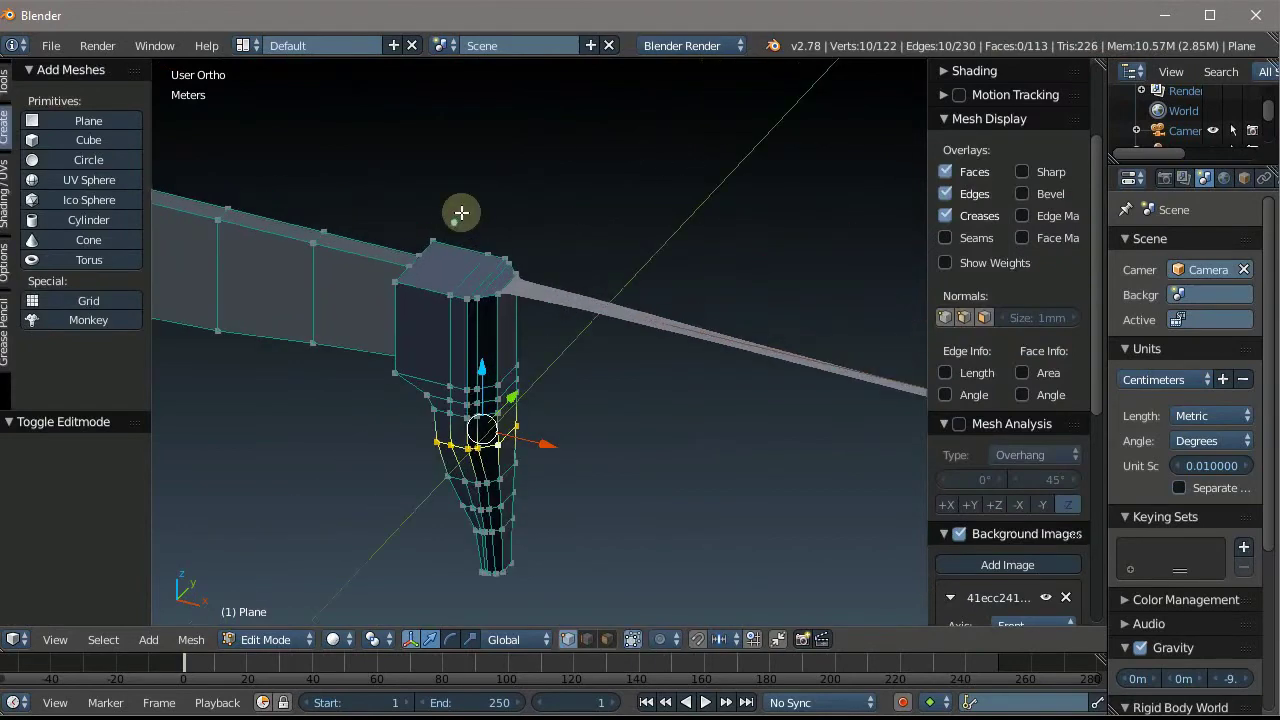
mouse_move(461, 212)
middle_mouse_down()
mouse_move(526, 280)
mouse_move(431, 257)
mouse_move(663, 314)
mouse_move(823, 320)
mouse_move(580, 286)
mouse_move(257, 129)
mouse_move(430, 321)
mouse_move(351, 234)
mouse_move(366, 240)
mouse_move(284, 283)
middle_mouse_up()
scroll(366, 240, "down", 3)
scroll(284, 283, "up", 3)
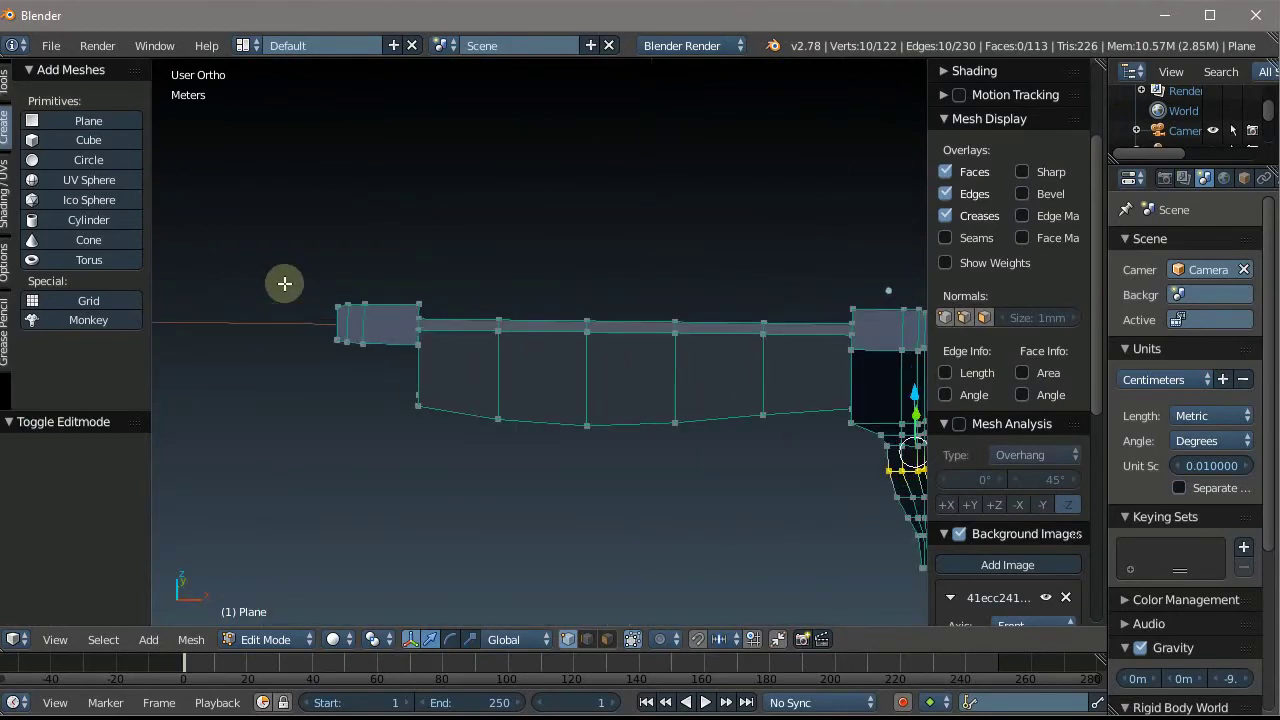
mouse_move(506, 289)
middle_mouse_down()
mouse_move(531, 377)
mouse_move(500, 311)
mouse_move(492, 371)
mouse_move(491, 280)
mouse_move(283, 249)
mouse_move(466, 363)
middle_mouse_up()
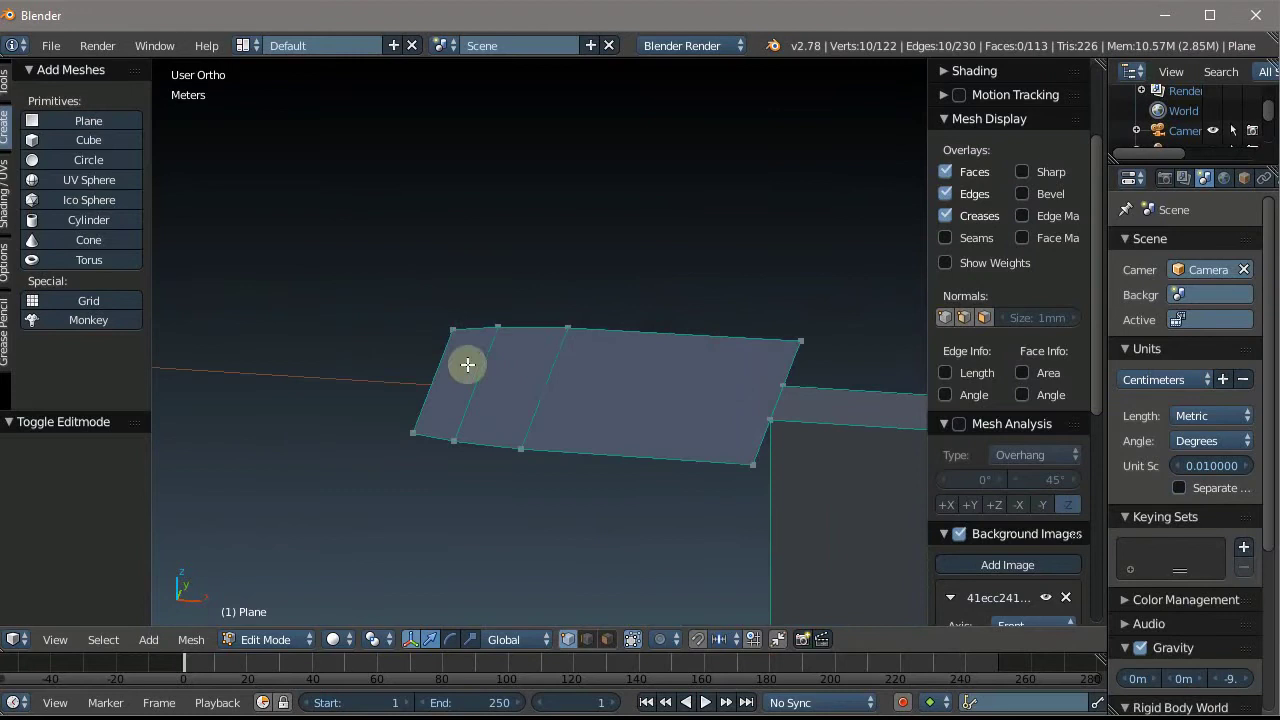
Select the vertices at the handle's left end and lower them
right_click(455, 306)
right_click(390, 445, "shift")
right_click(438, 440, "shift")
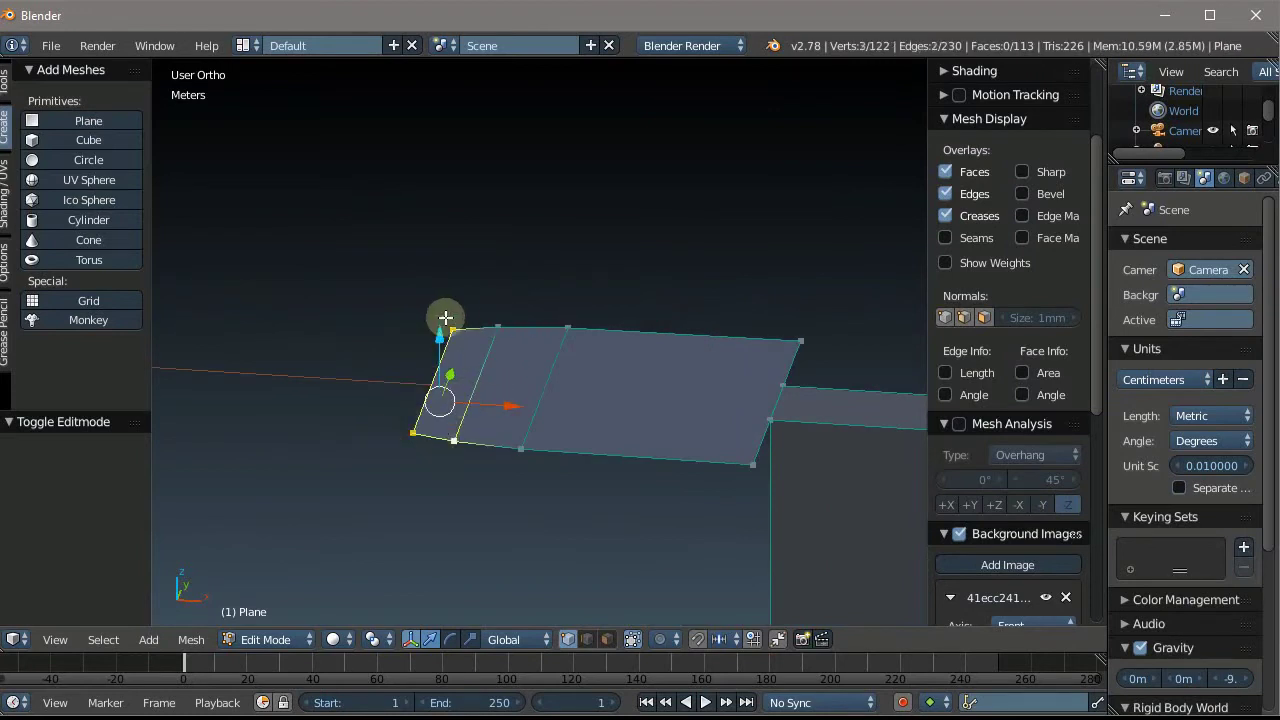
right_click(391, 429)
mouse_move(434, 266)
middle_mouse_down()
mouse_move(567, 264)
mouse_move(411, 381)
middle_mouse_up()
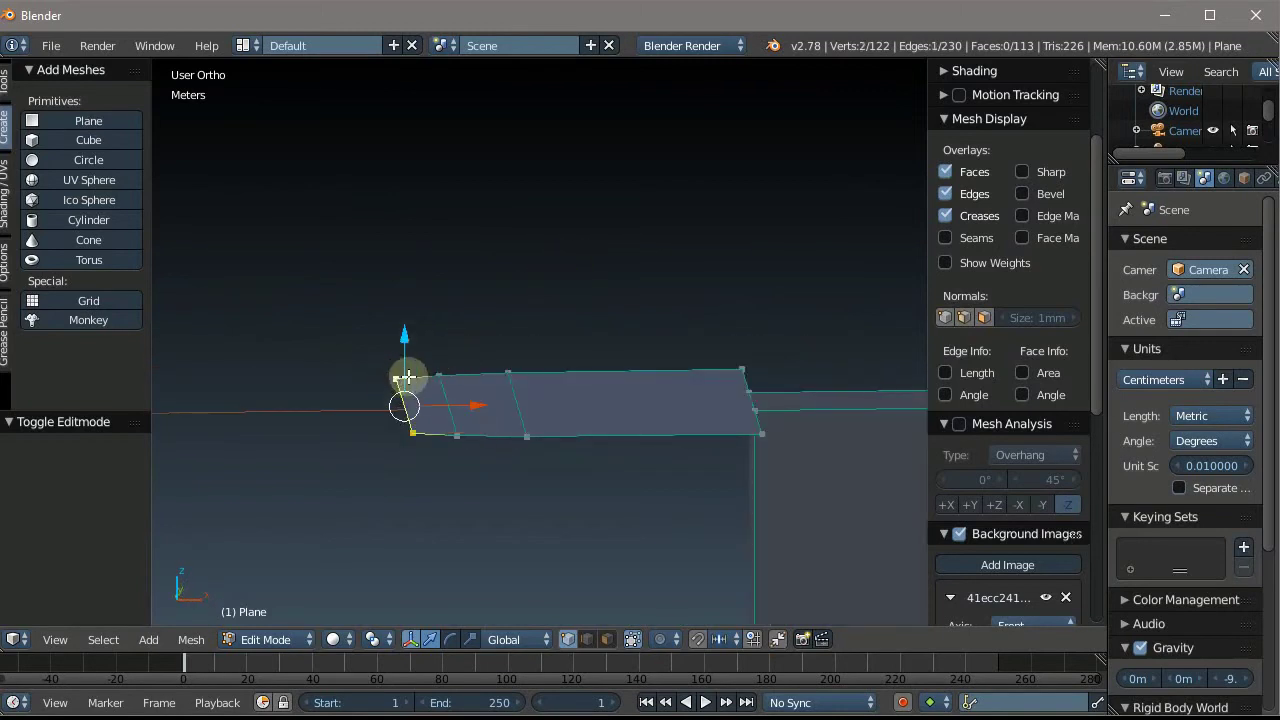
left_click_drag(405, 377, 417, 405)
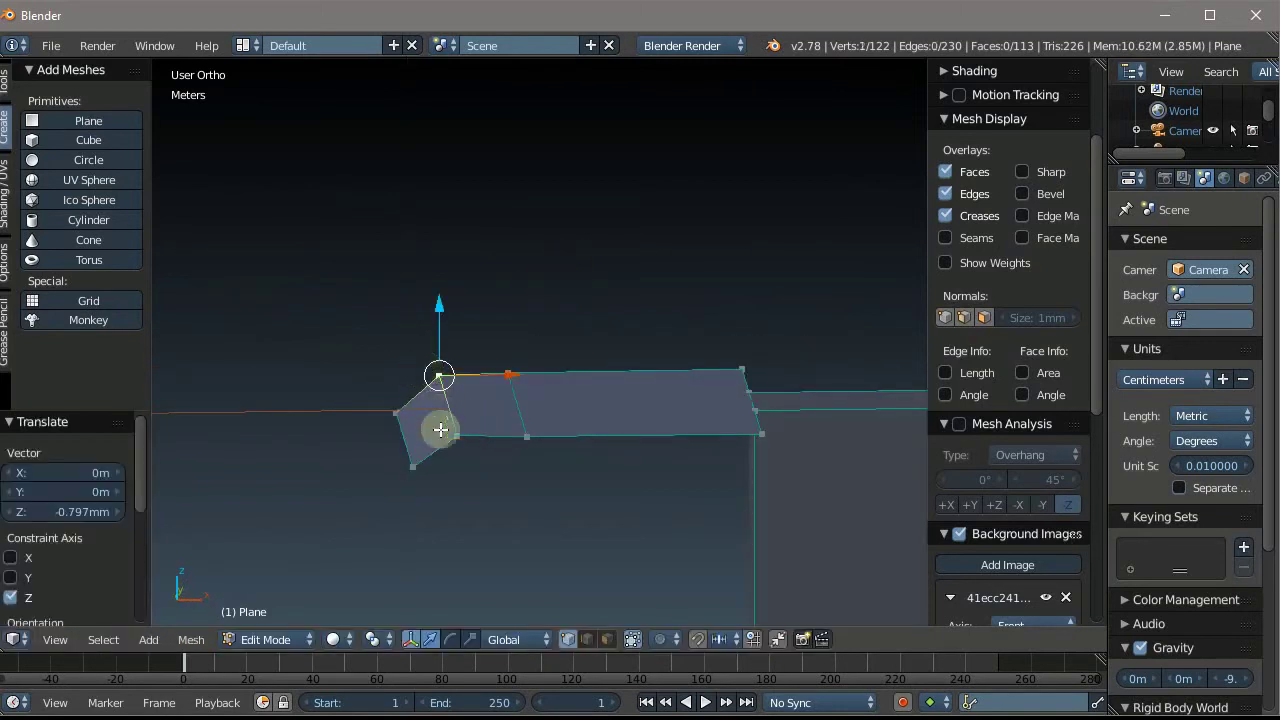
In Front view, lower the left-end vertex along Z onto the reference curve
key("KP_1")
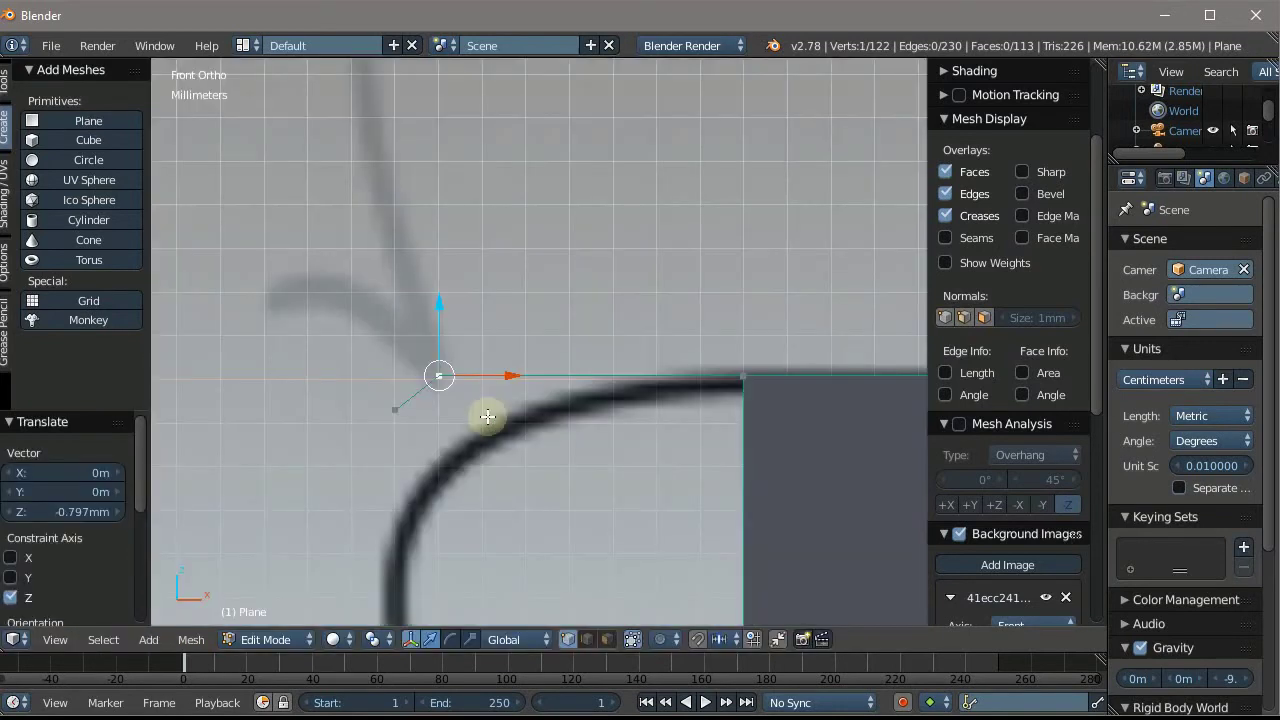
scroll(371, 274, "down", 3)
scroll(426, 434, "up", 3)
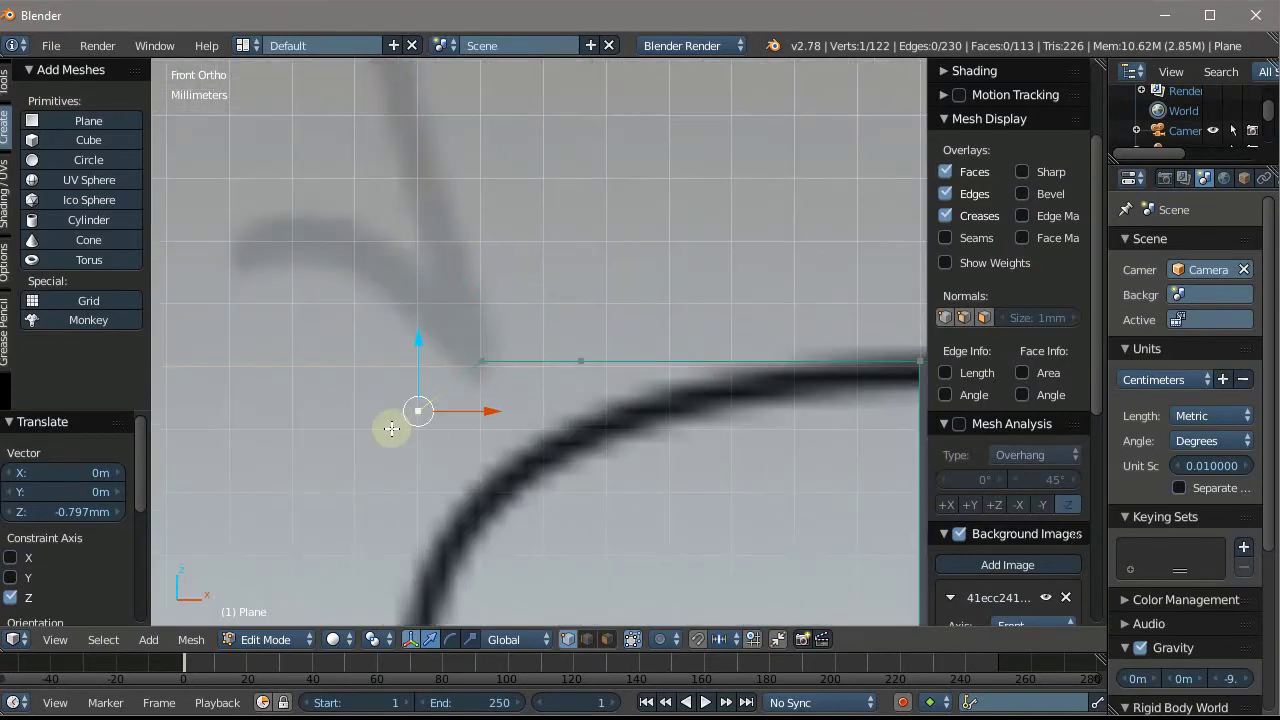
scroll(423, 374, "up", 2)
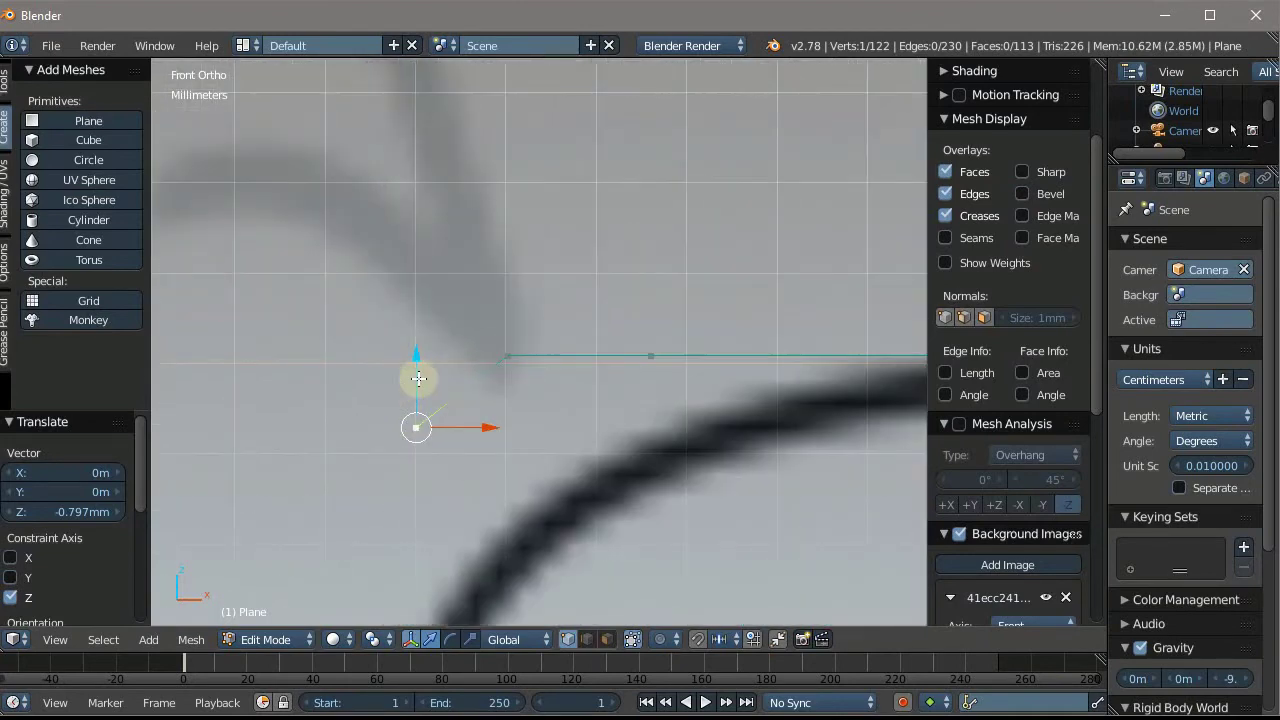
key("g")
key("Escape")
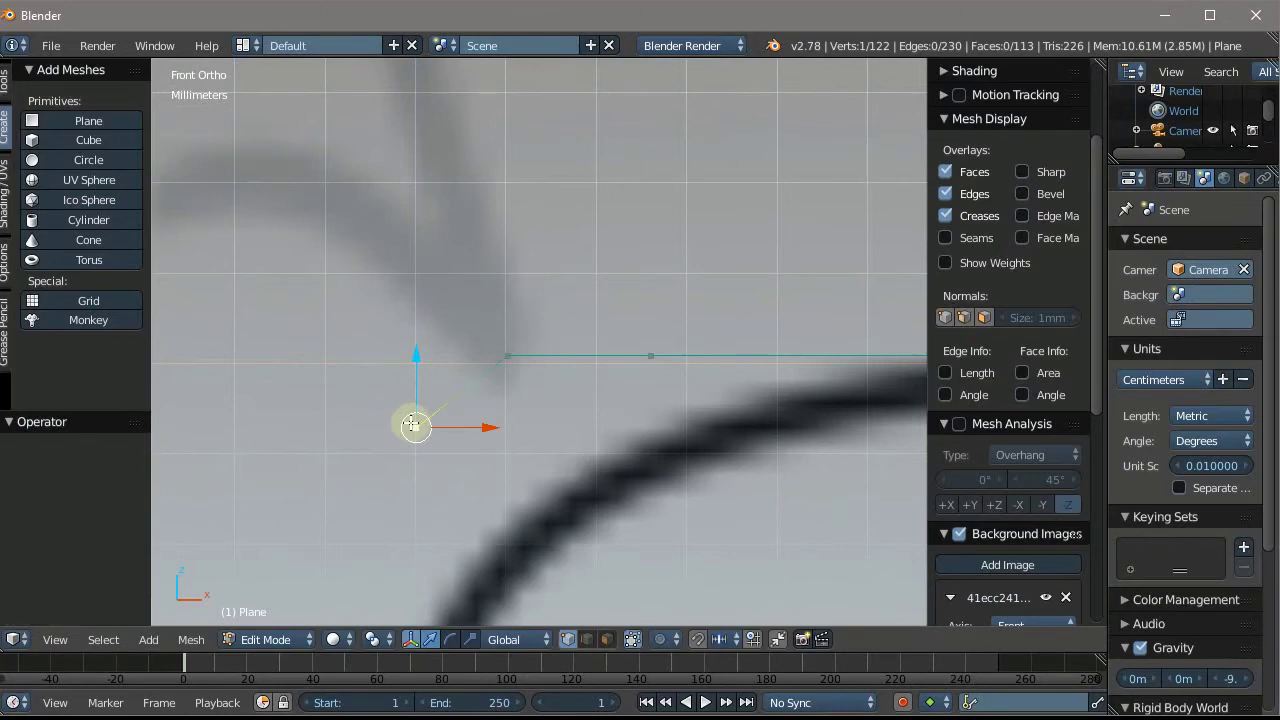
key("z")
left_click_drag(407, 371, 414, 591)
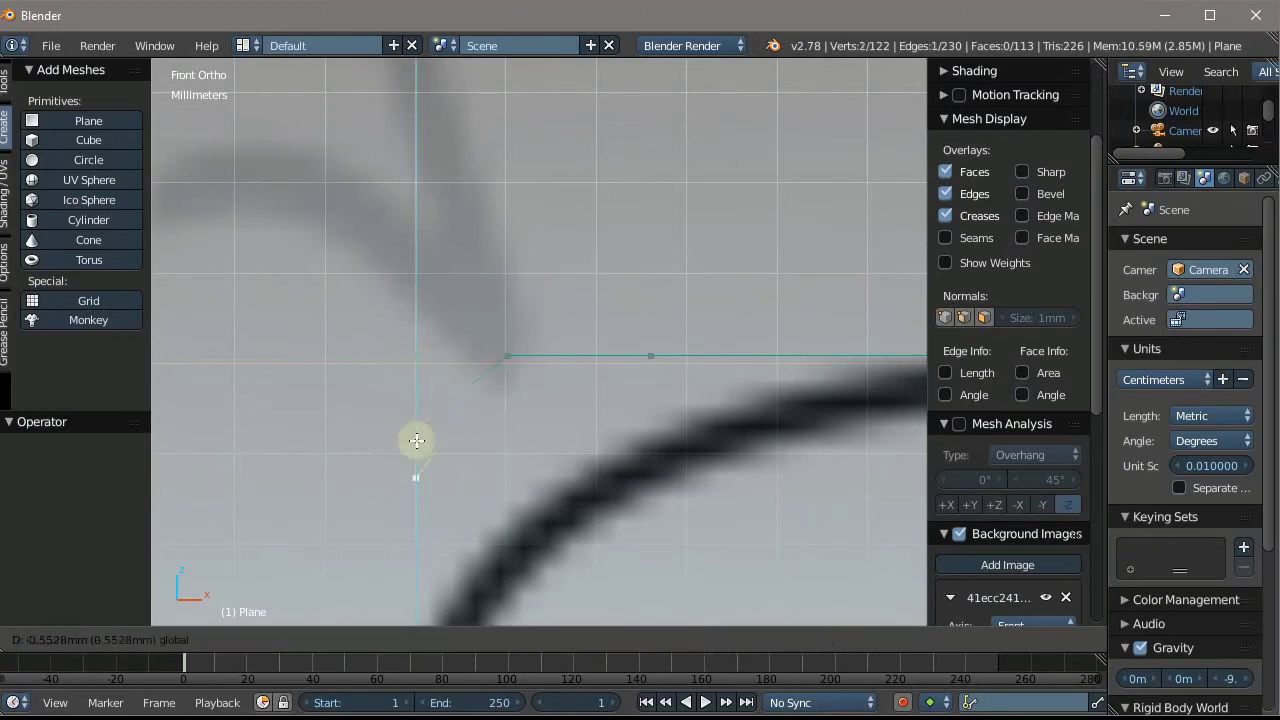
Fine-tune that vertex's height and lower the neighbouring top-edge vertex to follow the curve
scroll(443, 214, "down", 3)
scroll(534, 296, "up", 2)
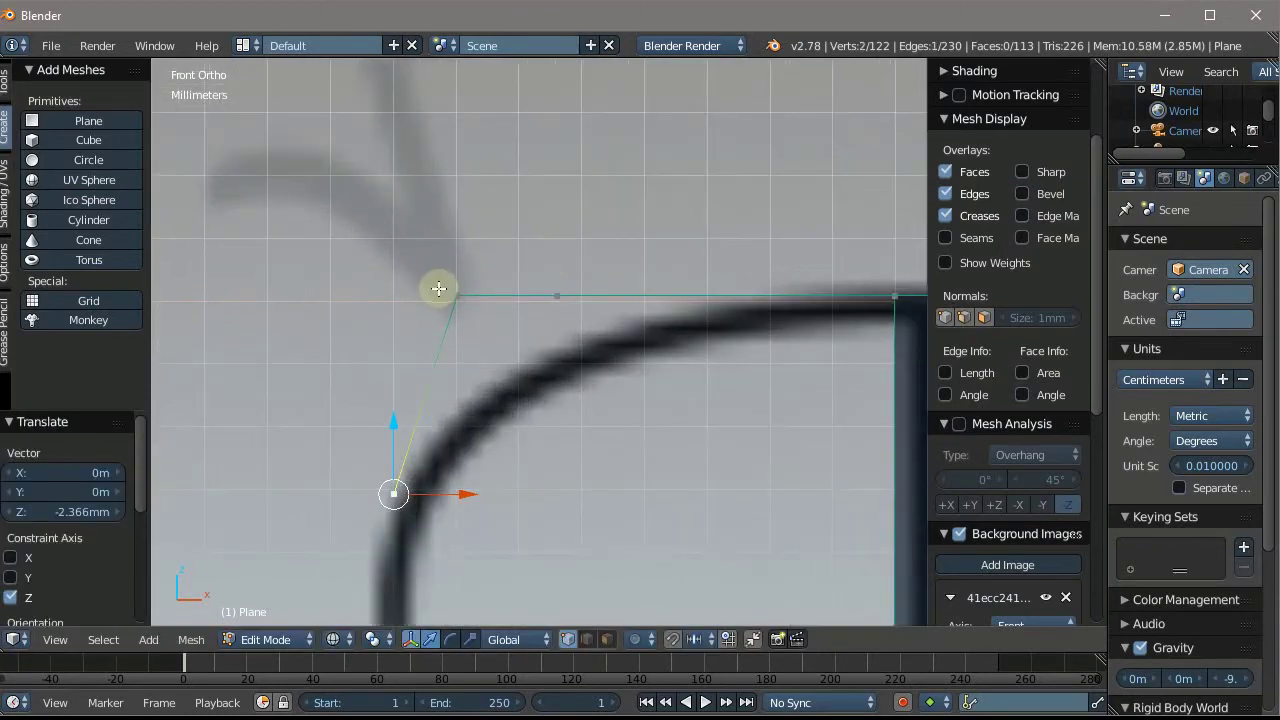
left_click_drag(463, 263, 480, 380)
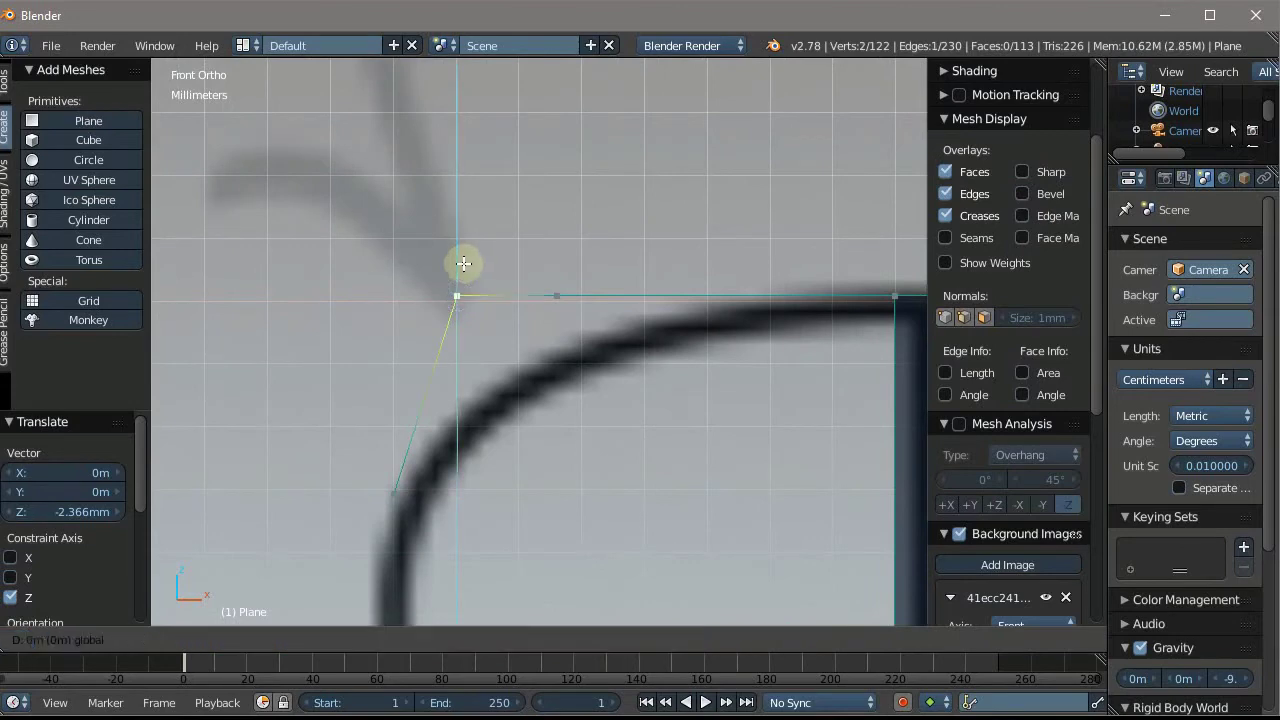
right_click(537, 300)
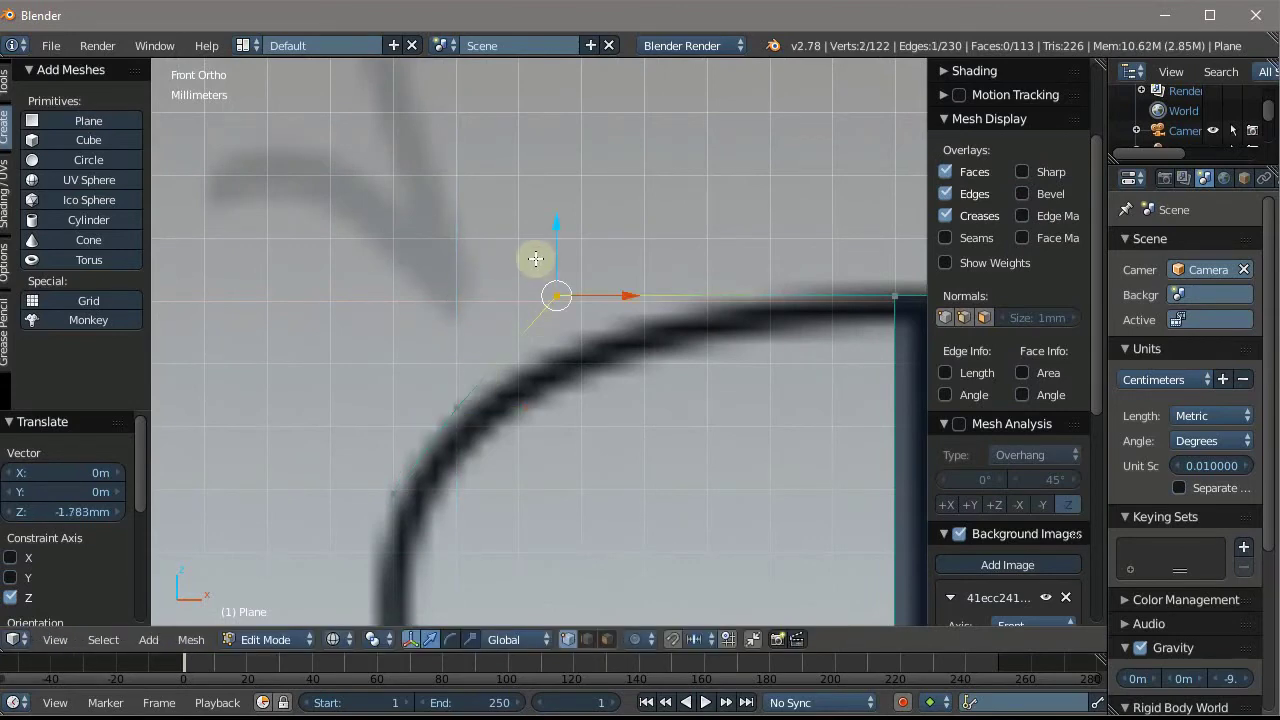
left_click_drag(565, 248, 571, 330)
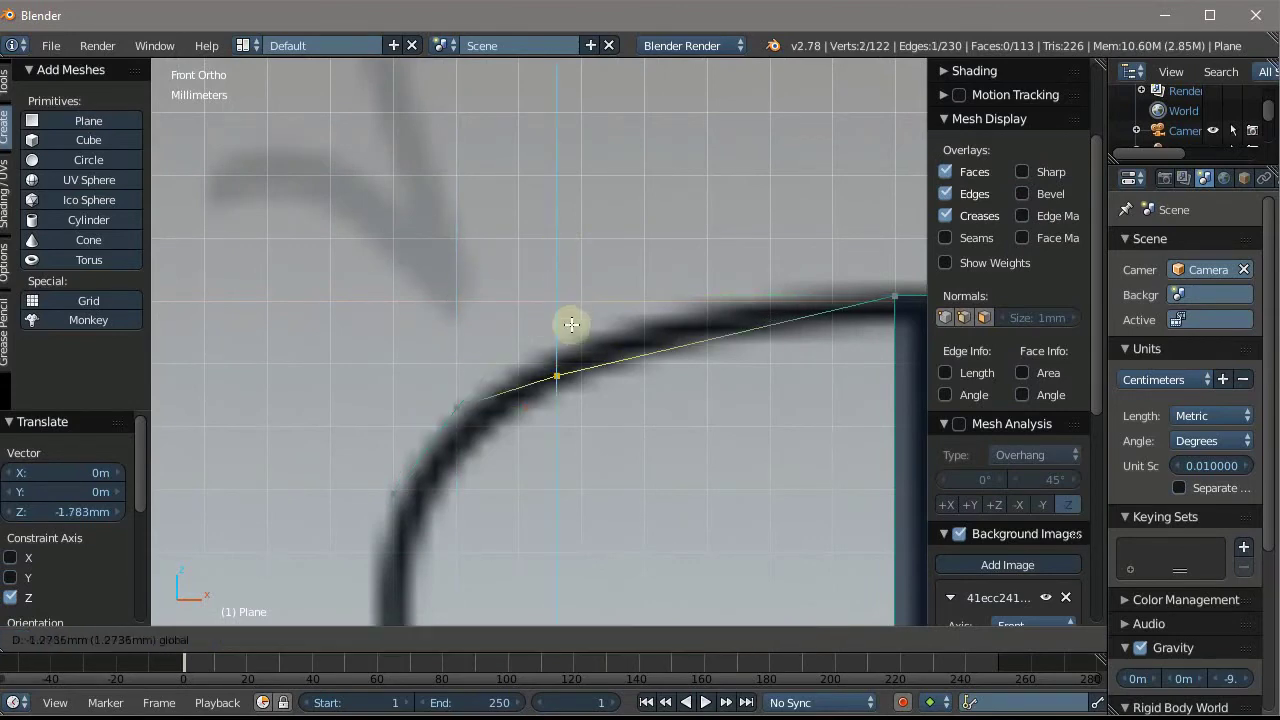
middle_click_drag(621, 274, 654, 294)
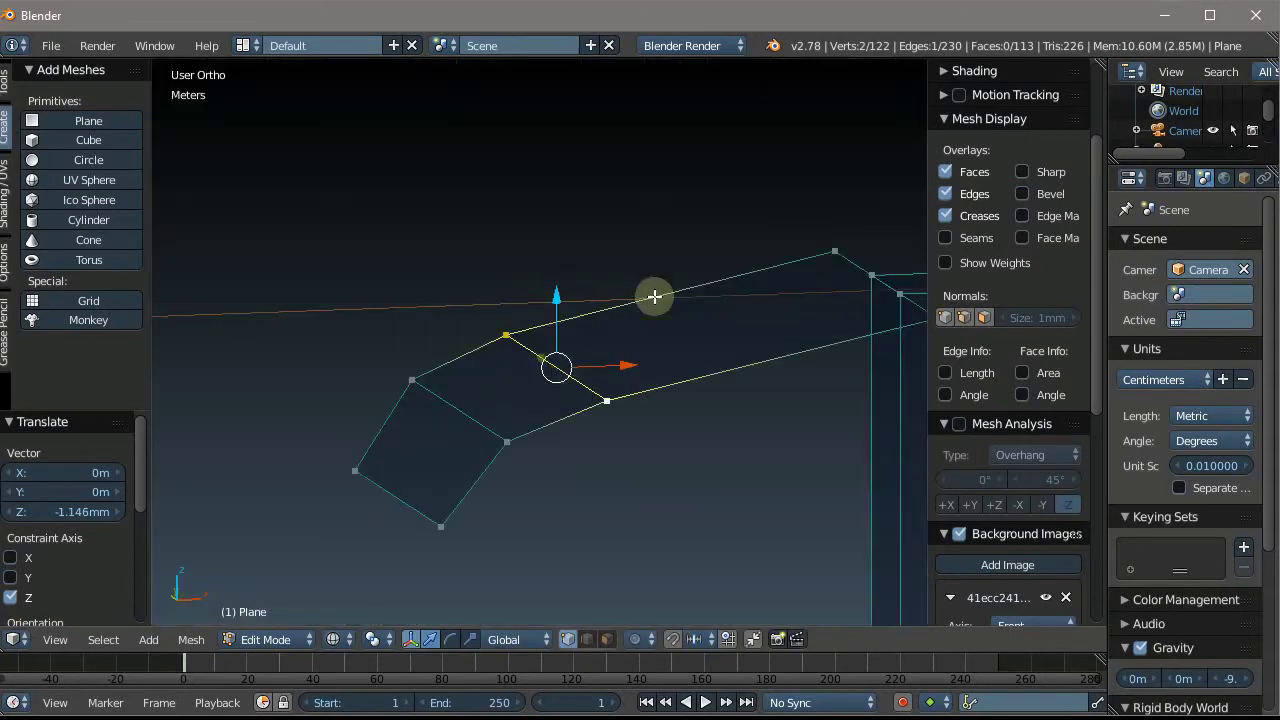
Add a loop cut across the curved handle section and raise it 0.35 mm along Z
key("ctrl+r")
left_click(701, 386)
left_click(680, 377)
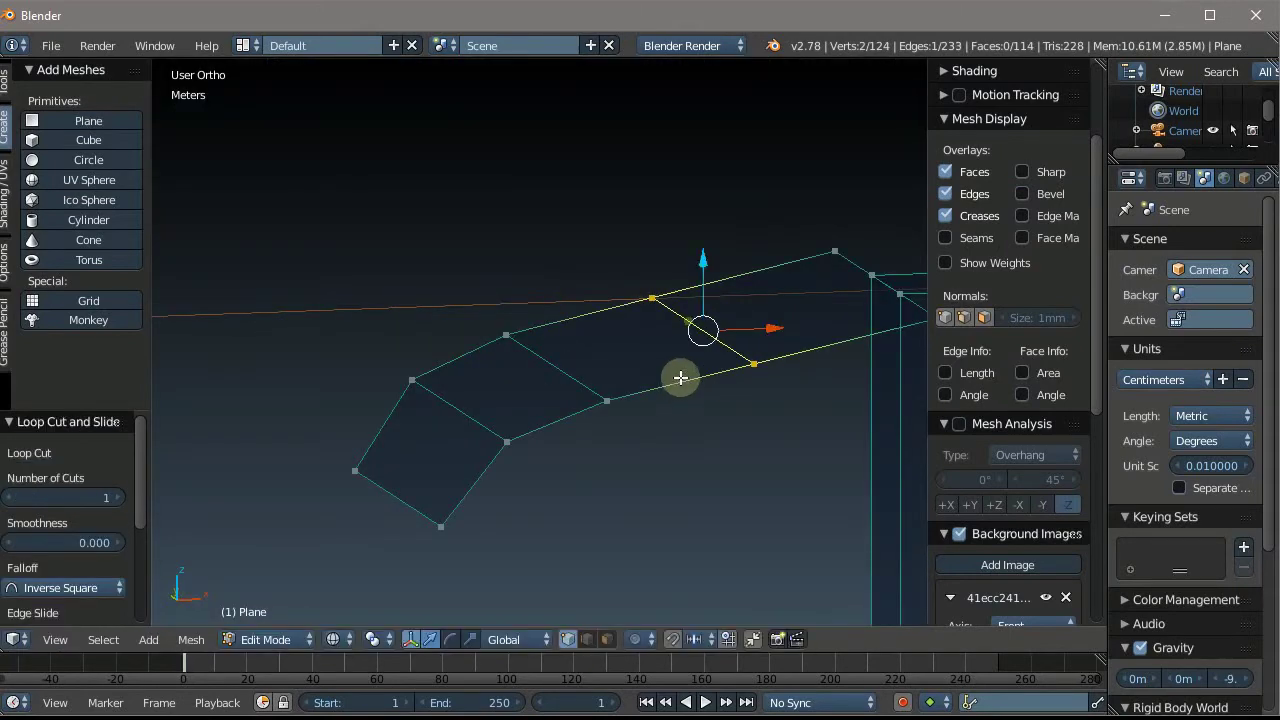
key("KP_1")
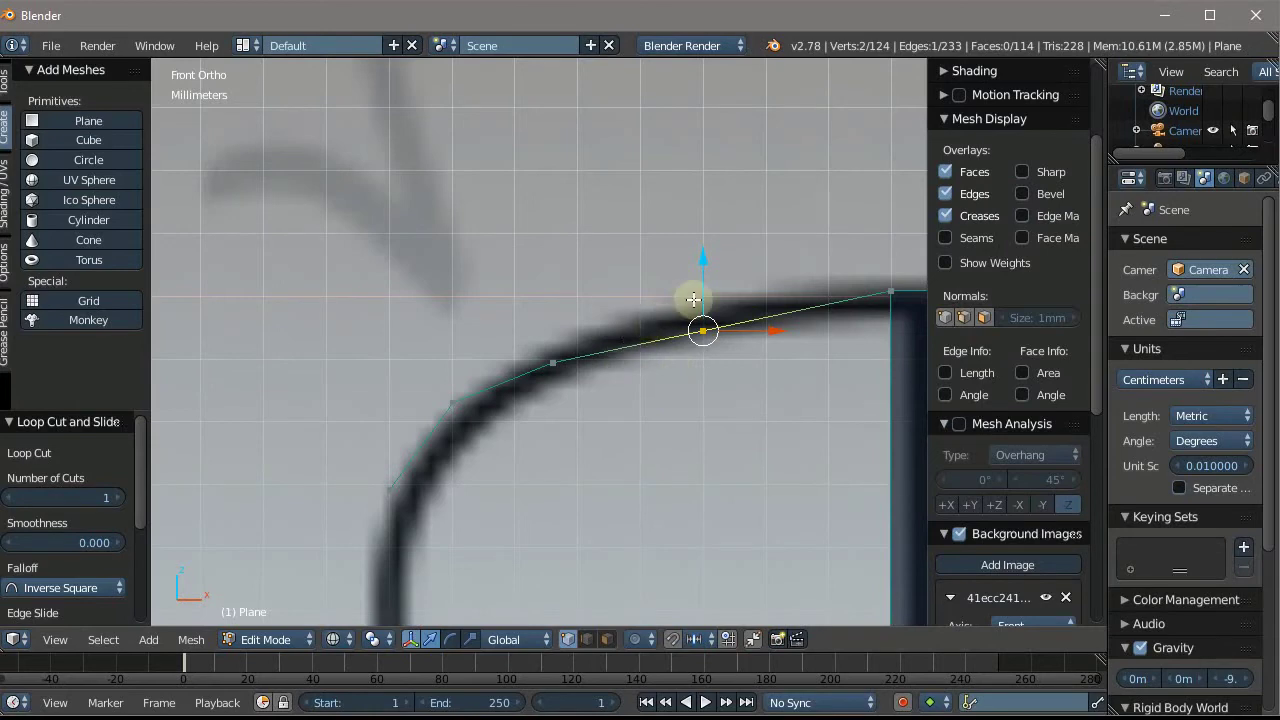
key("g")
left_click(708, 275)
scroll(683, 274, "down", 2)
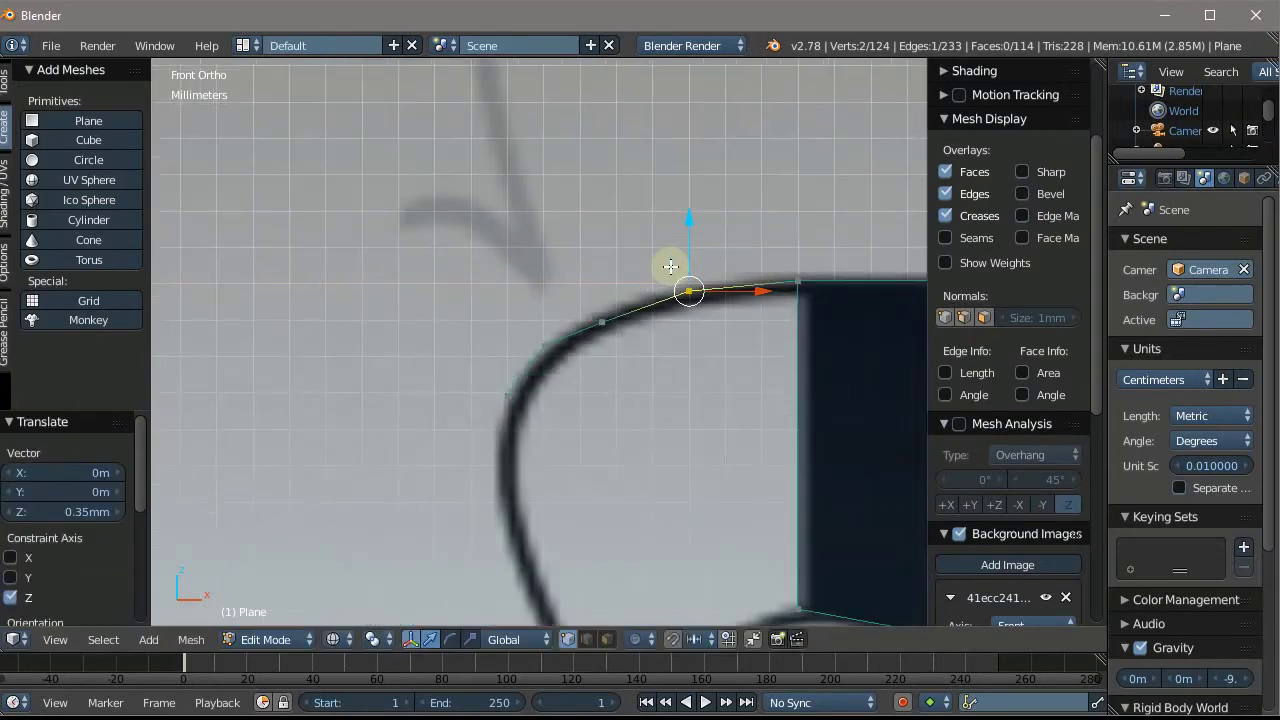
scroll(484, 260, "down", 2)
scroll(485, 262, "down", 3)
scroll(491, 371, "up", 3)
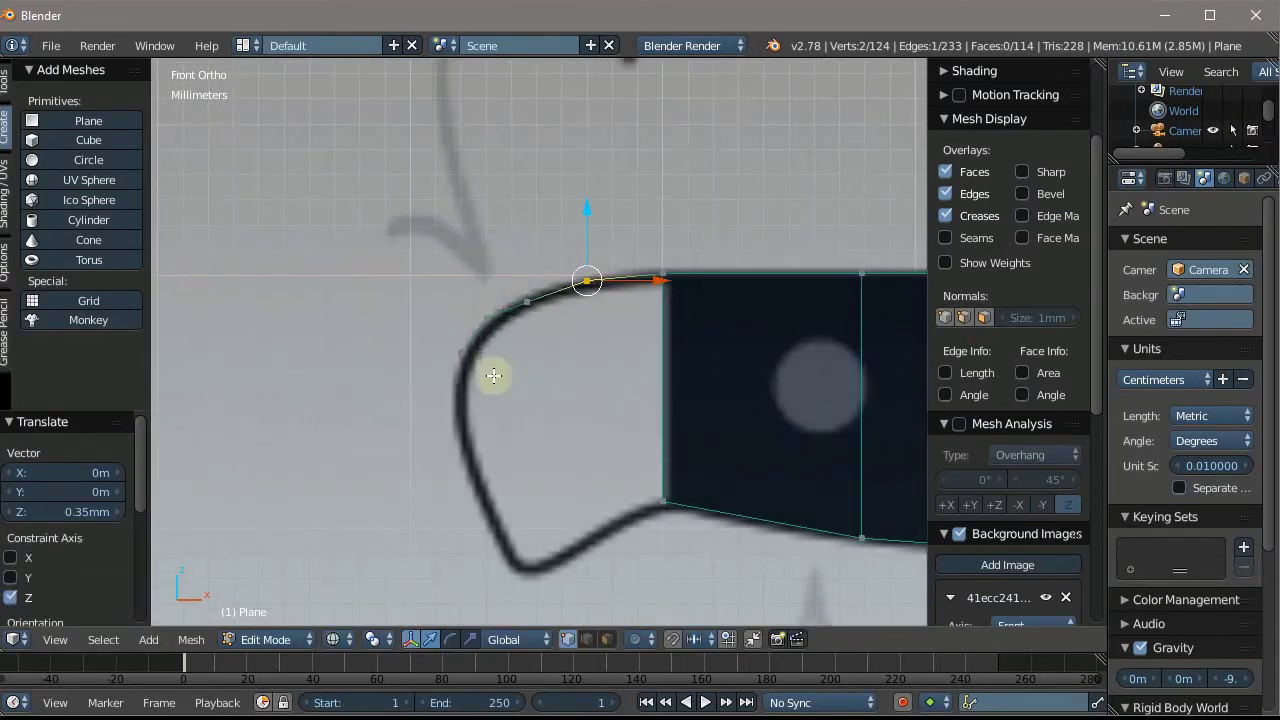
scroll(486, 366, "up", 4)
scroll(415, 217, "down", 2)
scroll(415, 217, "down", 2)
scroll(666, 197, "up", 2)
scroll(491, 200, "down", 4)
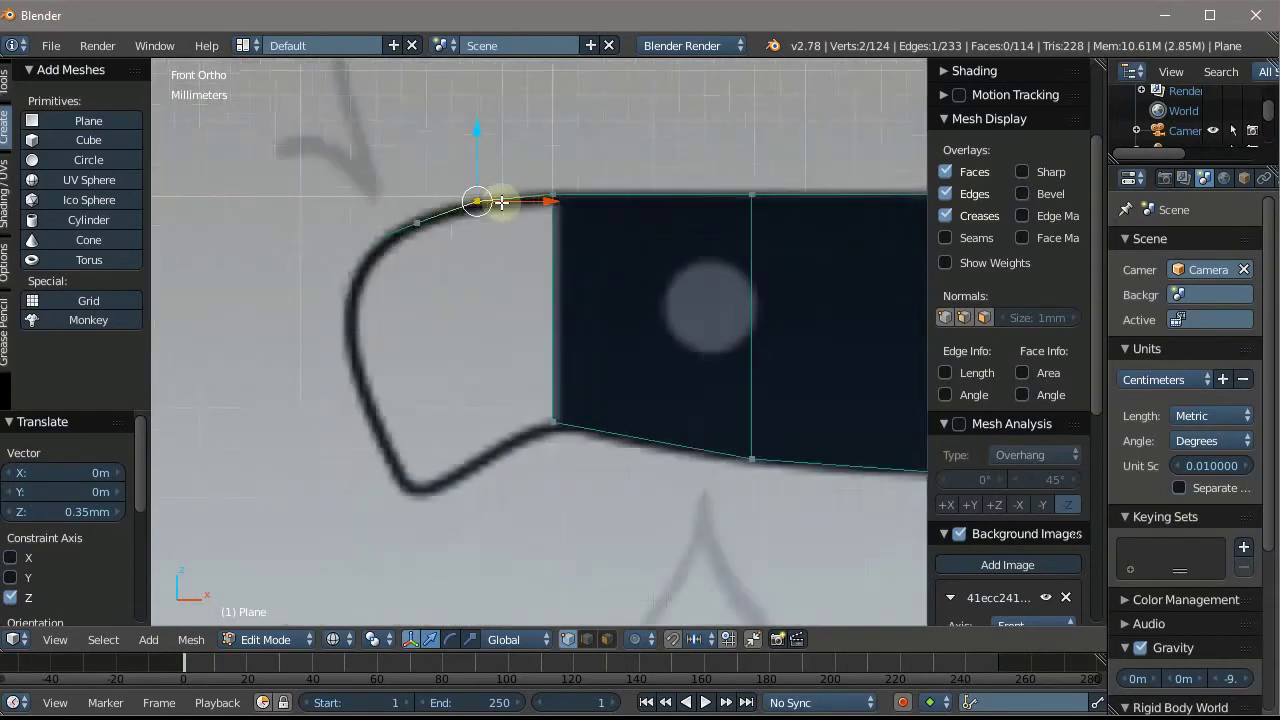
scroll(449, 251, "up", 2)
scroll(460, 240, "up", 1)
Select all the corner vertices of the curved left strip
mouse_move(570, 212)
middle_mouse_down()
mouse_move(571, 280)
mouse_move(592, 239)
middle_mouse_up()
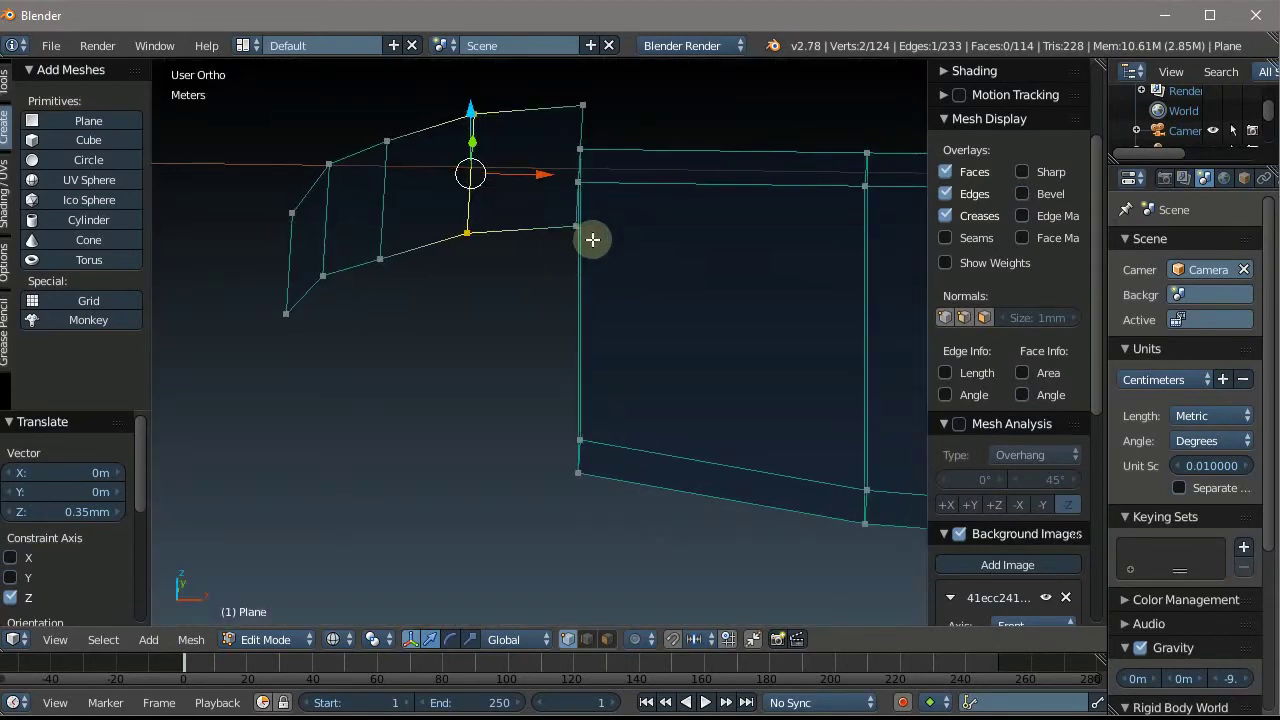
right_click(574, 227)
right_click(467, 232, "shift")
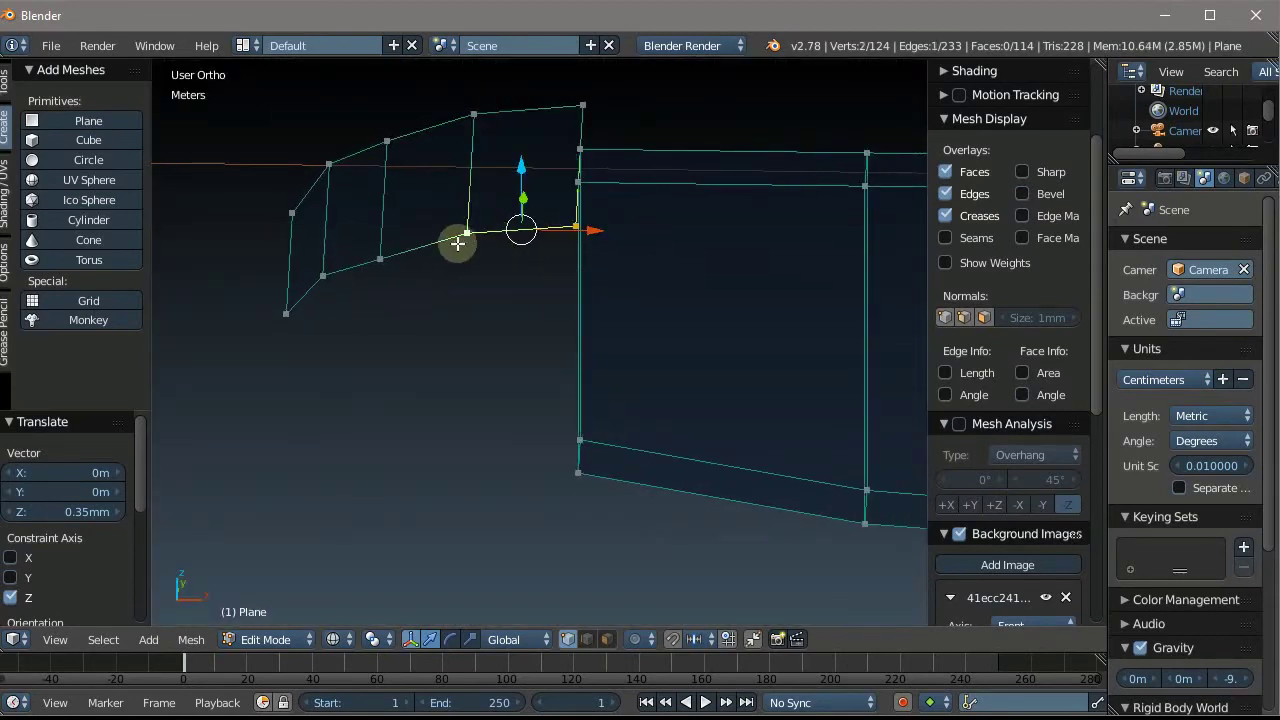
right_click(474, 114, "shift")
right_click(588, 106, "shift")
right_click(423, 240, "alt+shift")
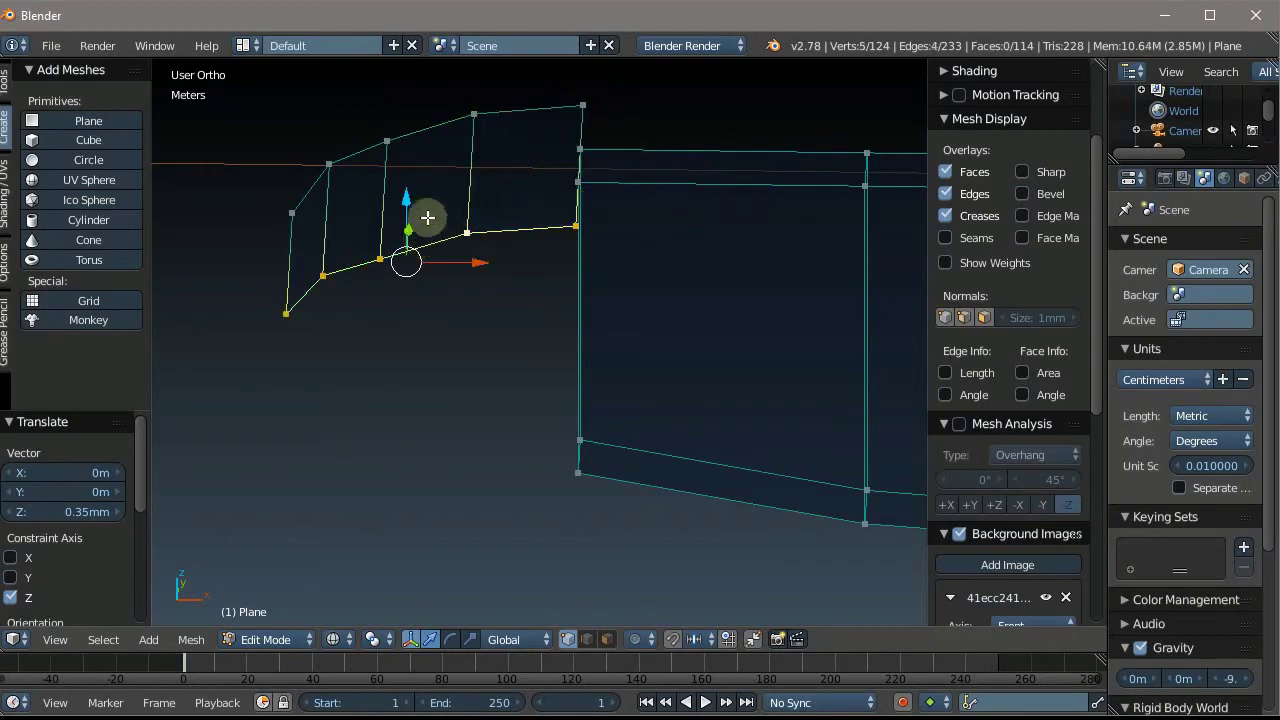
right_click(425, 136, "alt+shift")
In Front view, extrude the strip's bottom edge downward about 4.18 mm
key("KP_1")
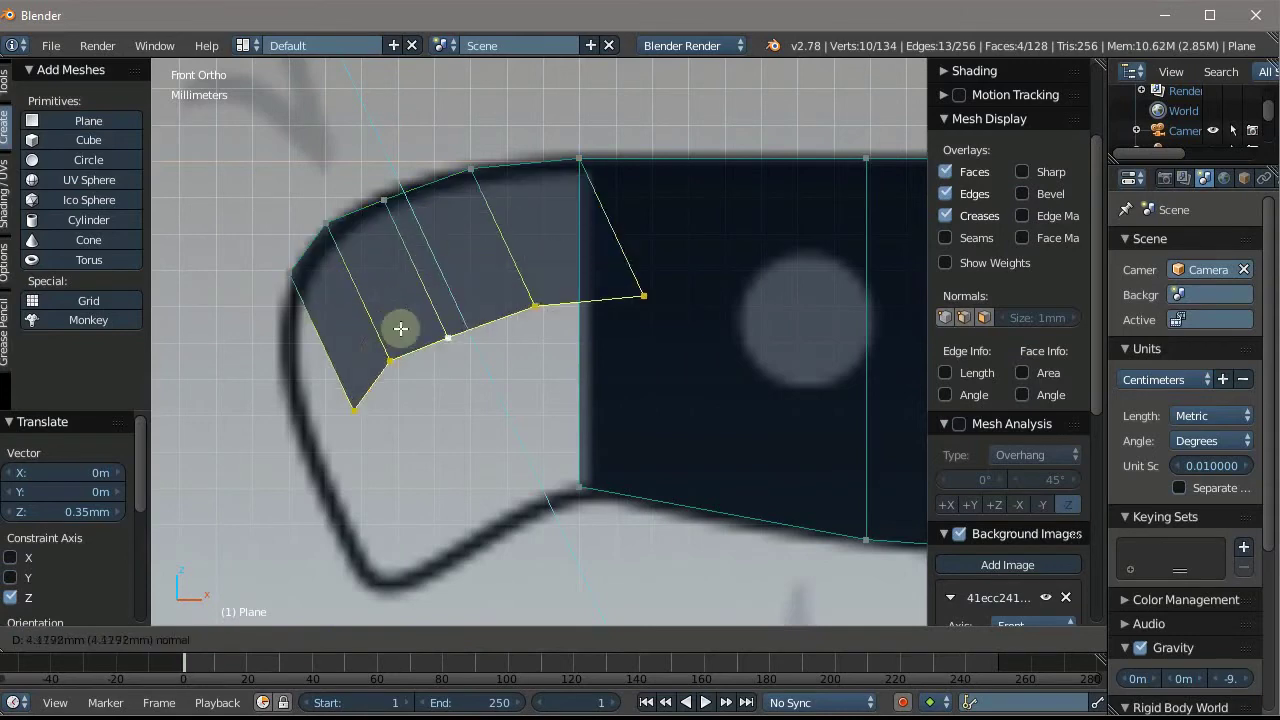
right_click(421, 244)
mouse_move(405, 163)
left_mouse_down()
mouse_move(405, 499)
mouse_move(419, 497)
left_mouse_up()
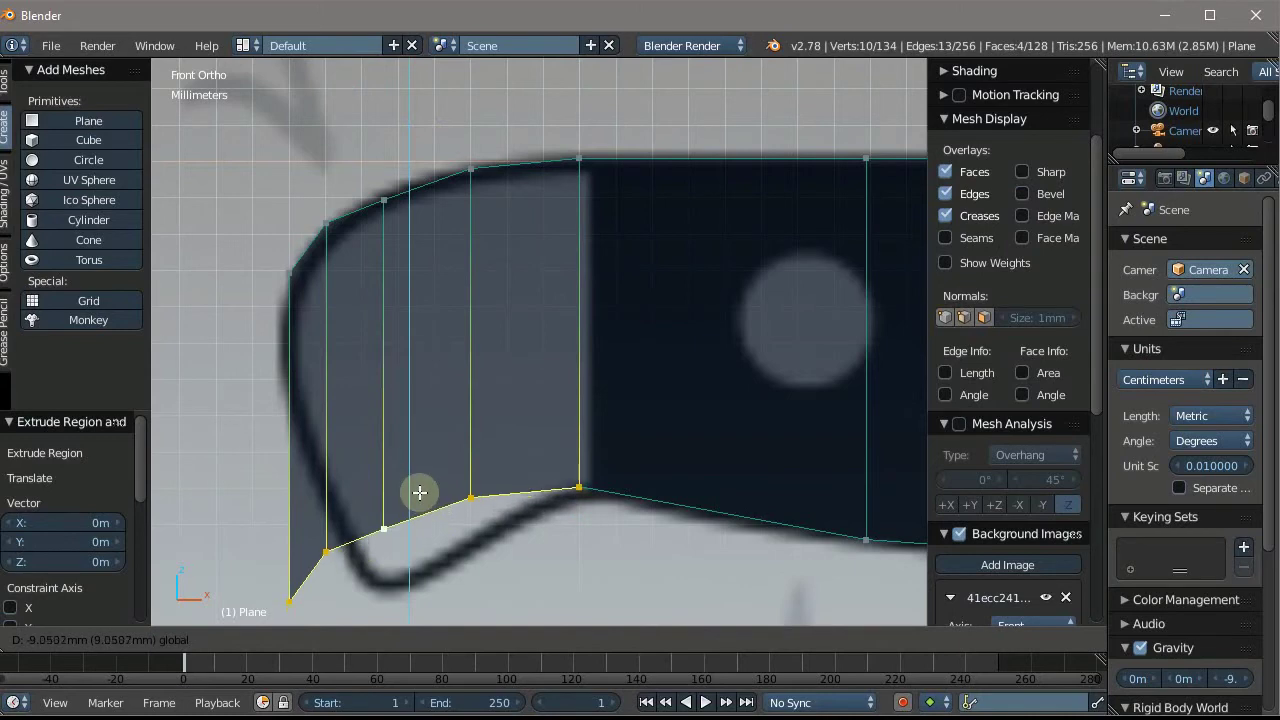
left_click(419, 492)
Move the new bottom vertices down and right onto the handle outline
scroll(497, 306, "down", 3)
right_click(486, 371)
scroll(489, 373, "up", 3)
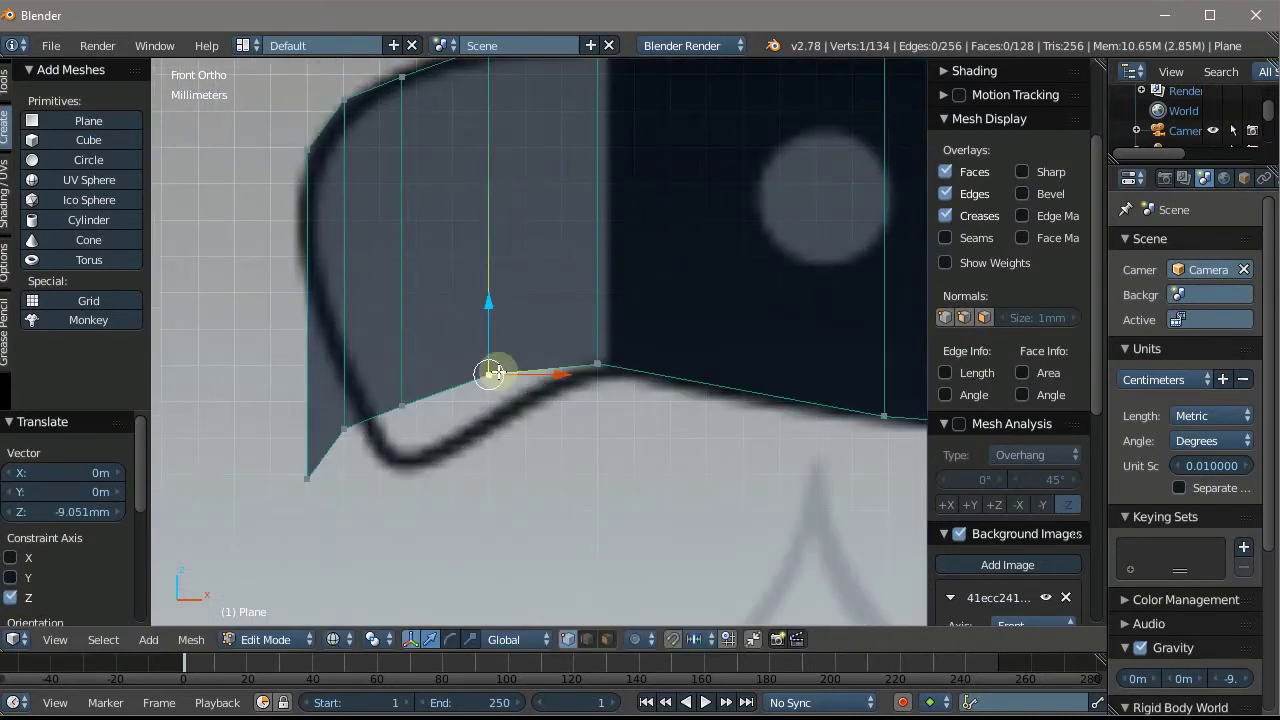
right_click(495, 372, "shift")
mouse_move(485, 336)
left_mouse_down()
mouse_move(502, 381)
mouse_move(603, 401)
left_mouse_up()
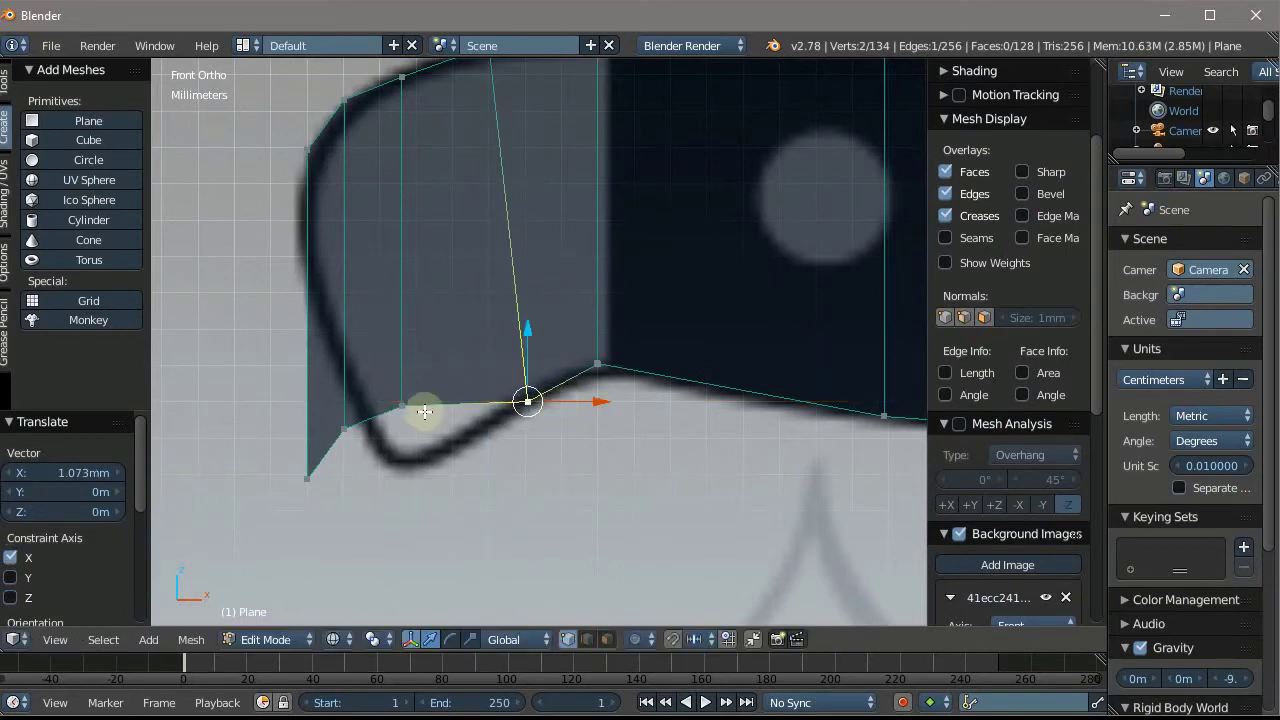
right_click(400, 406)
left_click_drag(401, 368, 409, 388)
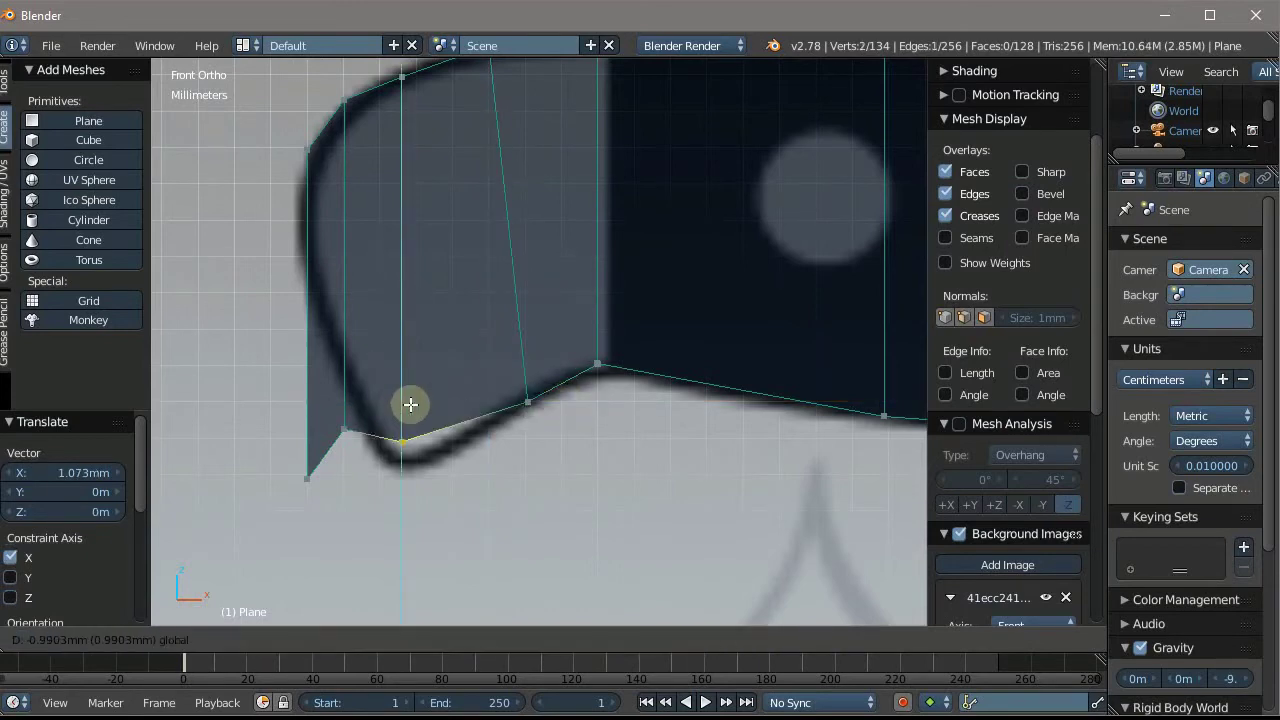
left_click_drag(451, 431, 523, 428)
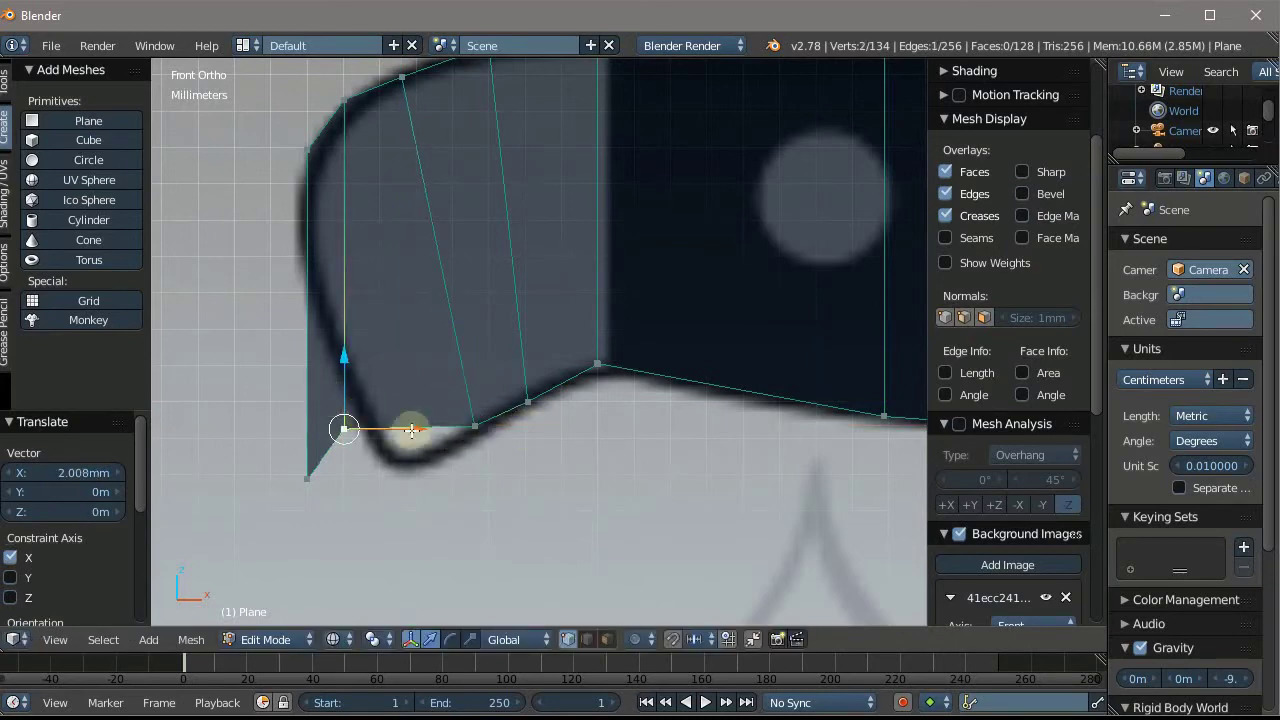
left_click_drag(408, 423, 431, 397)
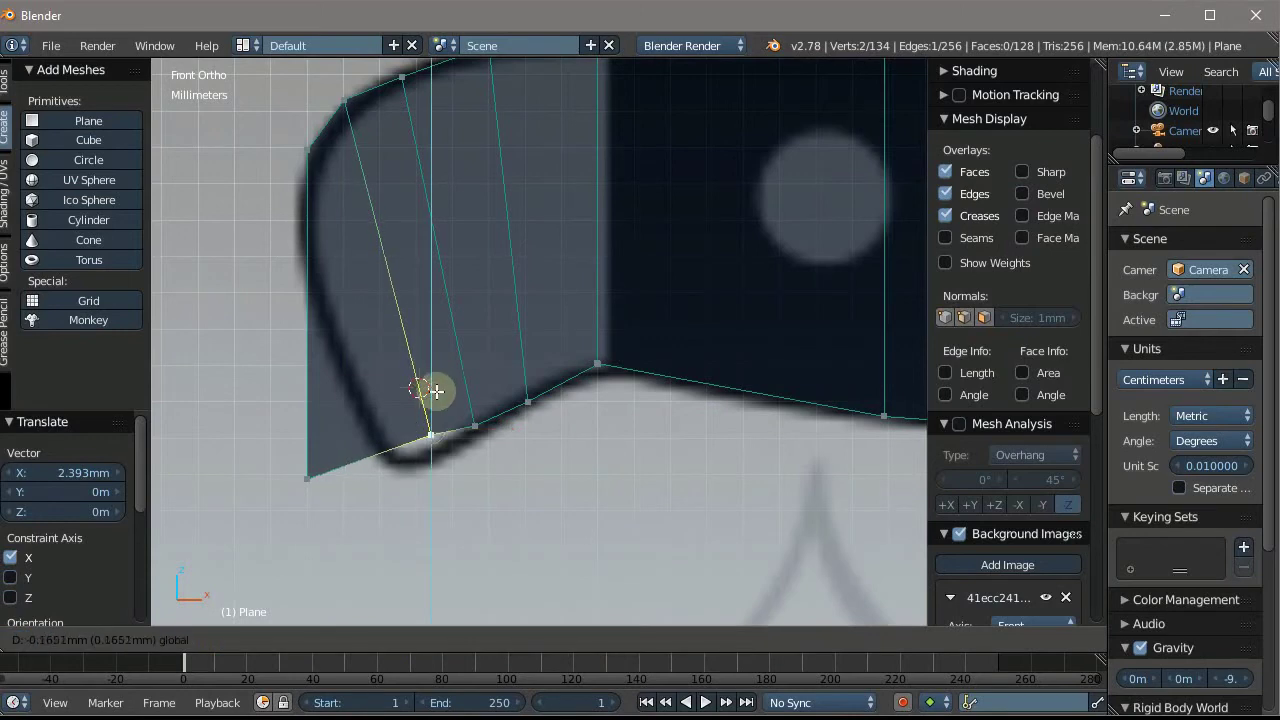
Slide the bottom-left corner vertex right, then raise it 0.853 mm along Z onto the outline
left_click(320, 470)
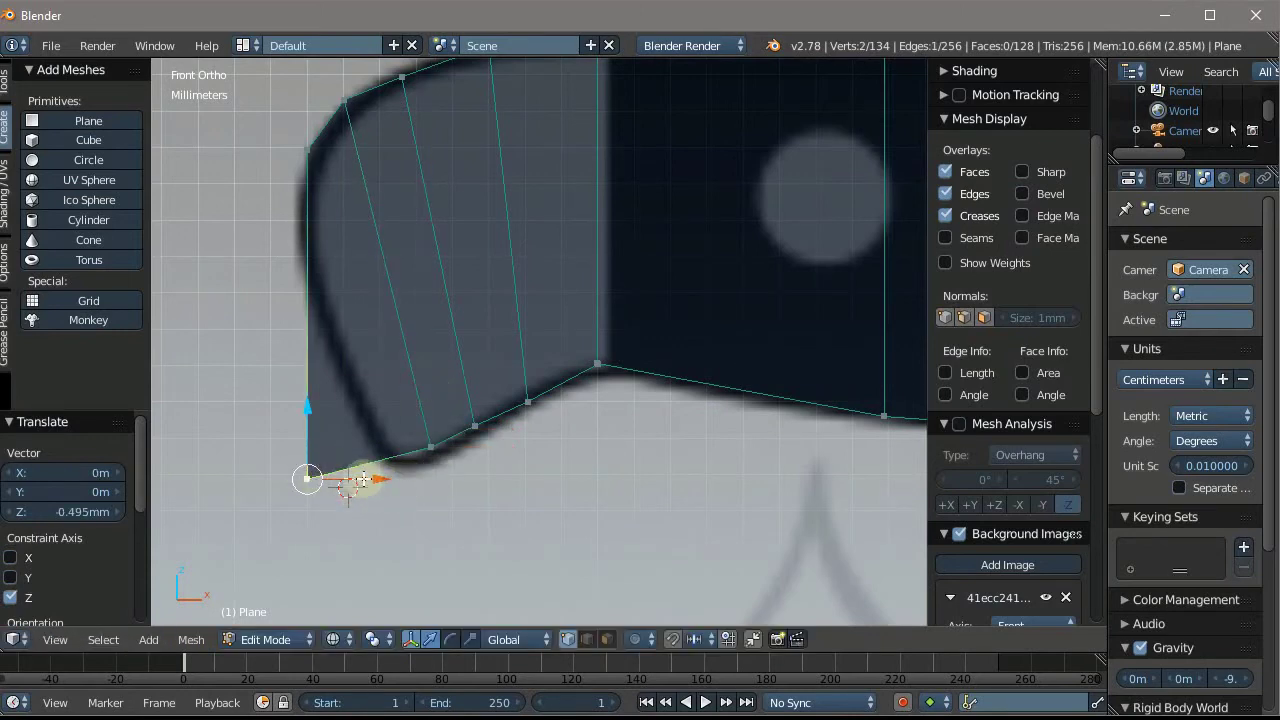
left_click_drag(362, 480, 443, 465)
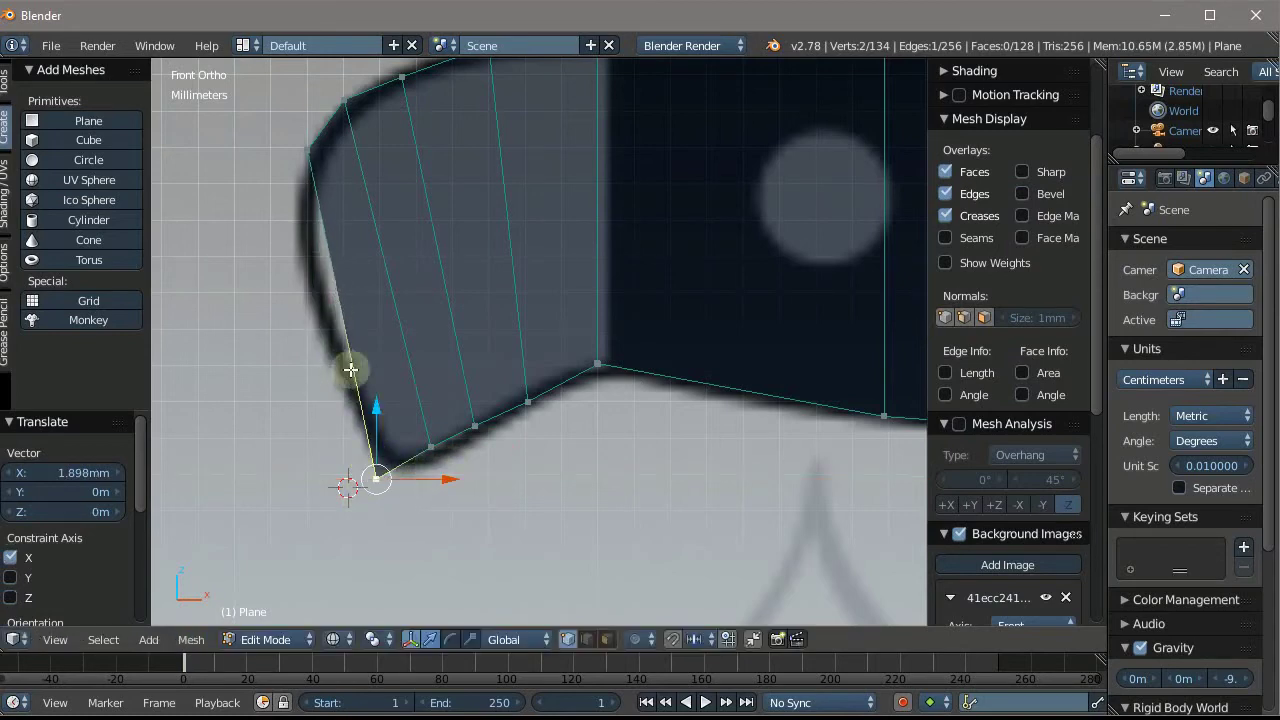
key("g")
key("z")
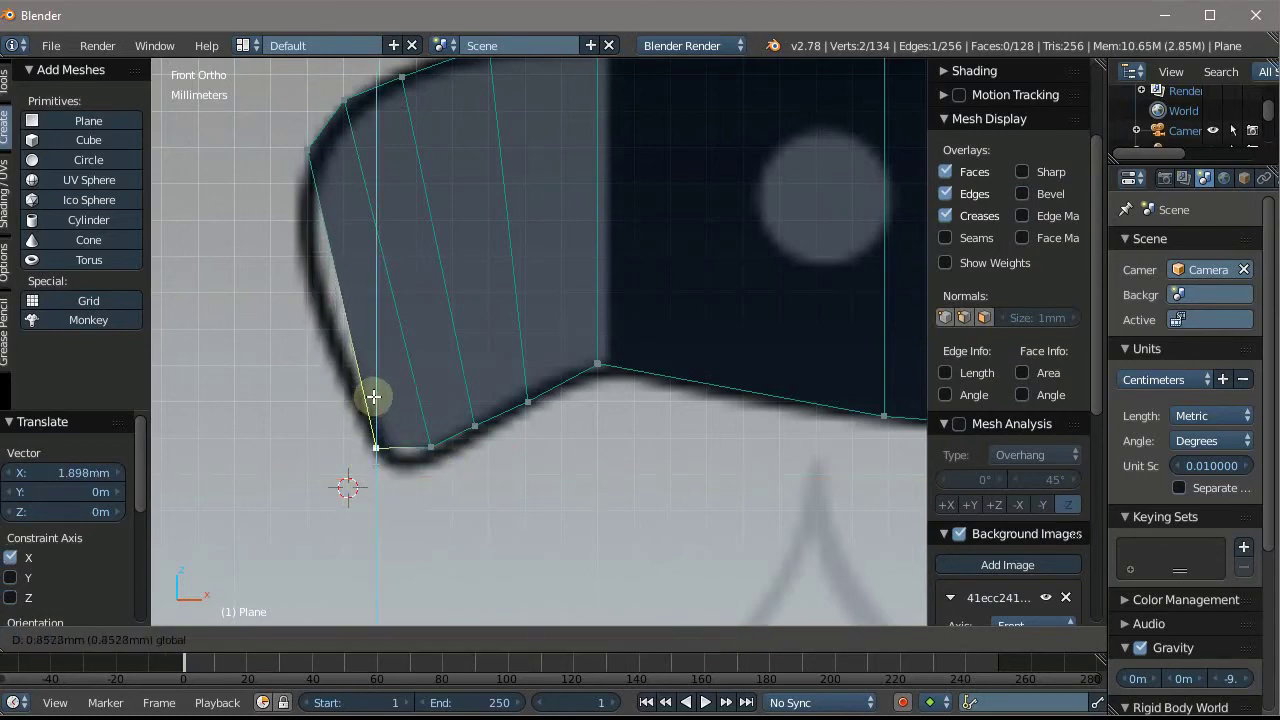
left_click(373, 397)
scroll(331, 214, "down", 4)
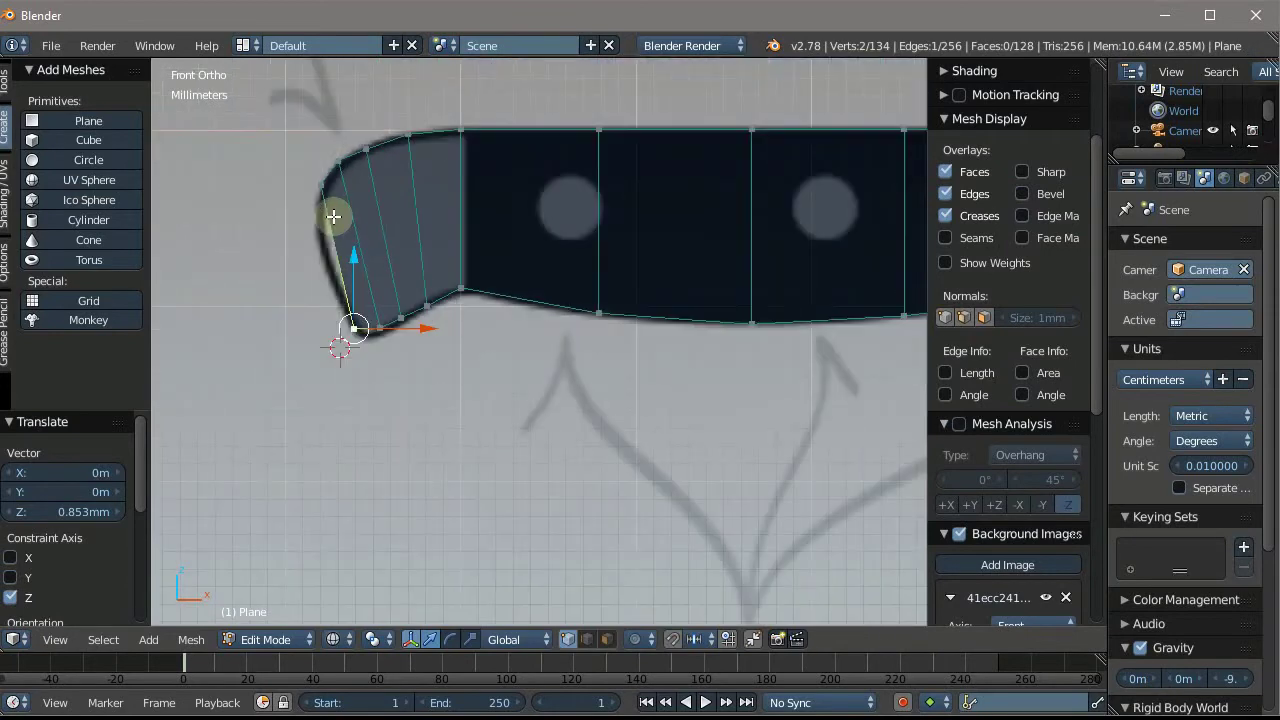
middle_click_drag(343, 106, 417, 206)
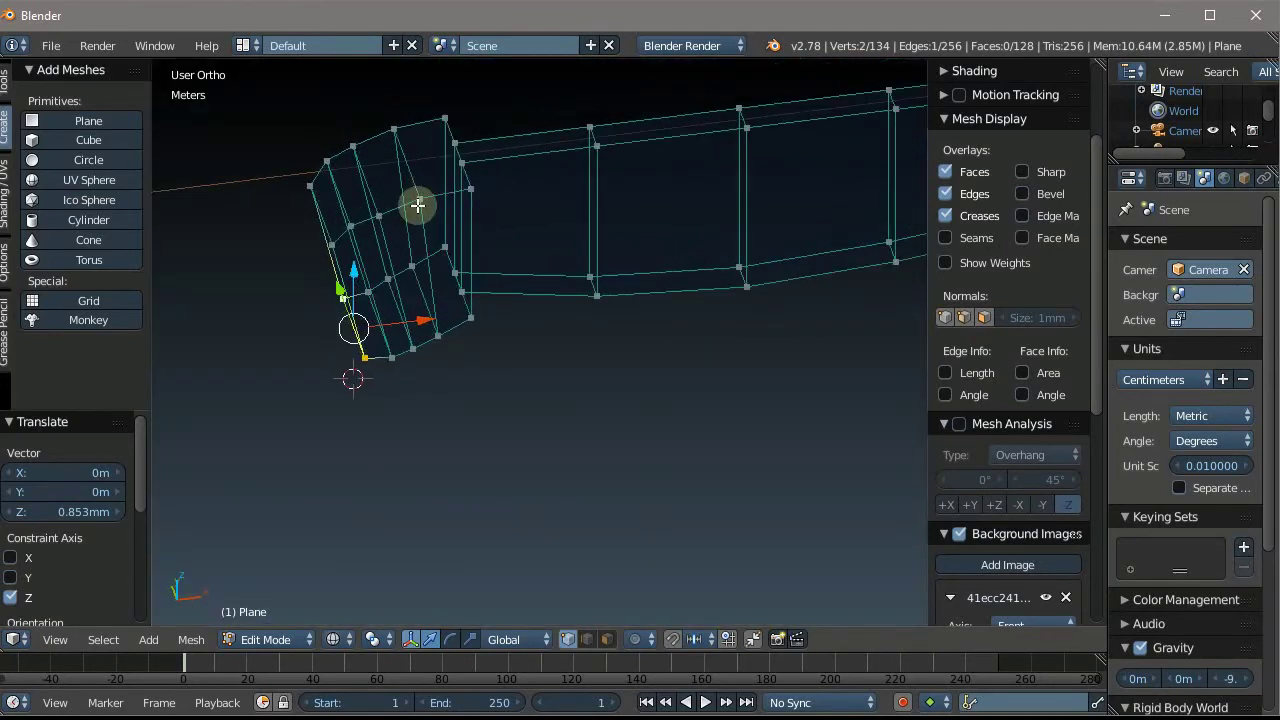
Select the whole connected end-cap piece of the handle with L
right_click(459, 200)
scroll(434, 151, "up", 3)
right_click(415, 124)
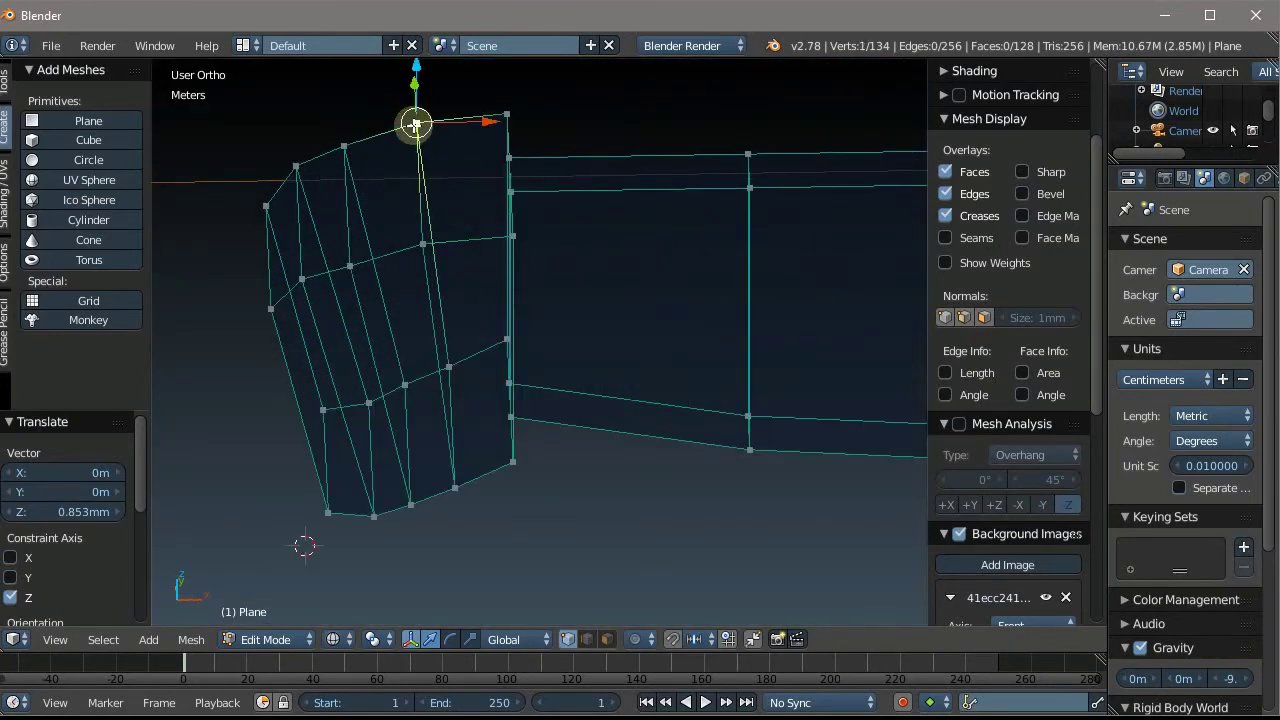
key("l")
middle_click_drag(369, 185, 415, 230)
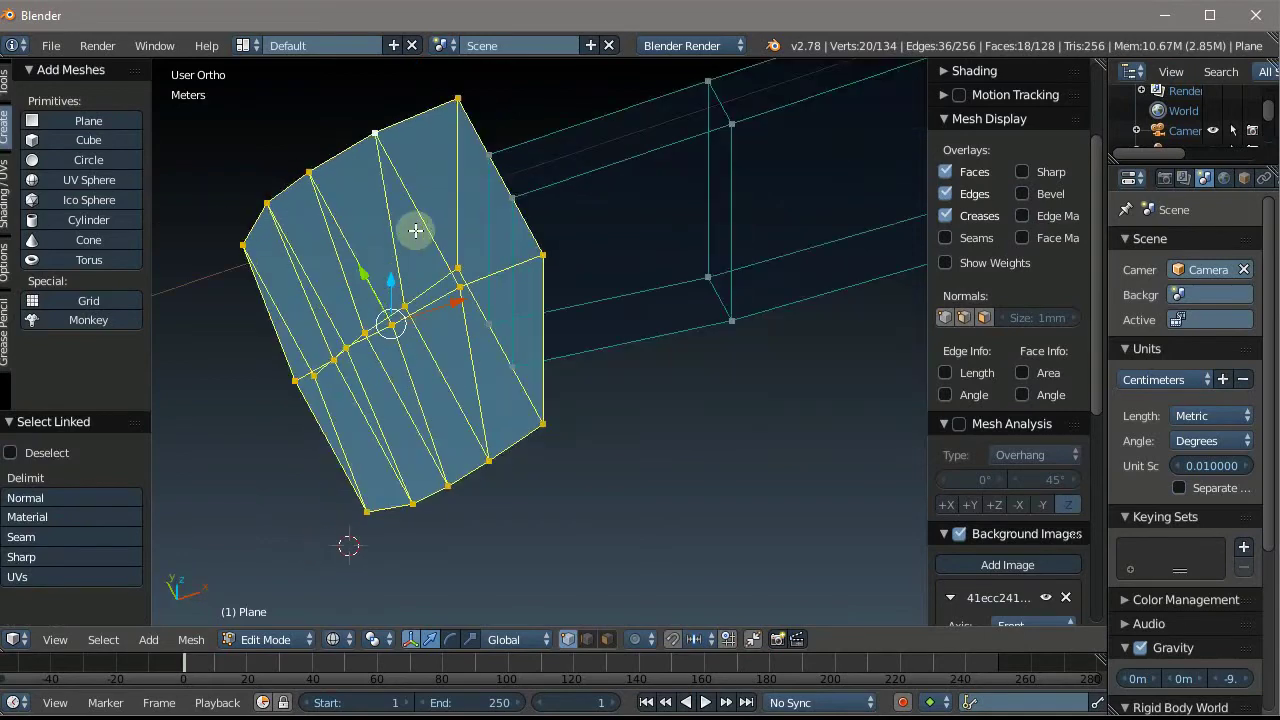
Add two centred loop cuts through the end cap and scale the middle band to 1.471
key("ctrl+r")
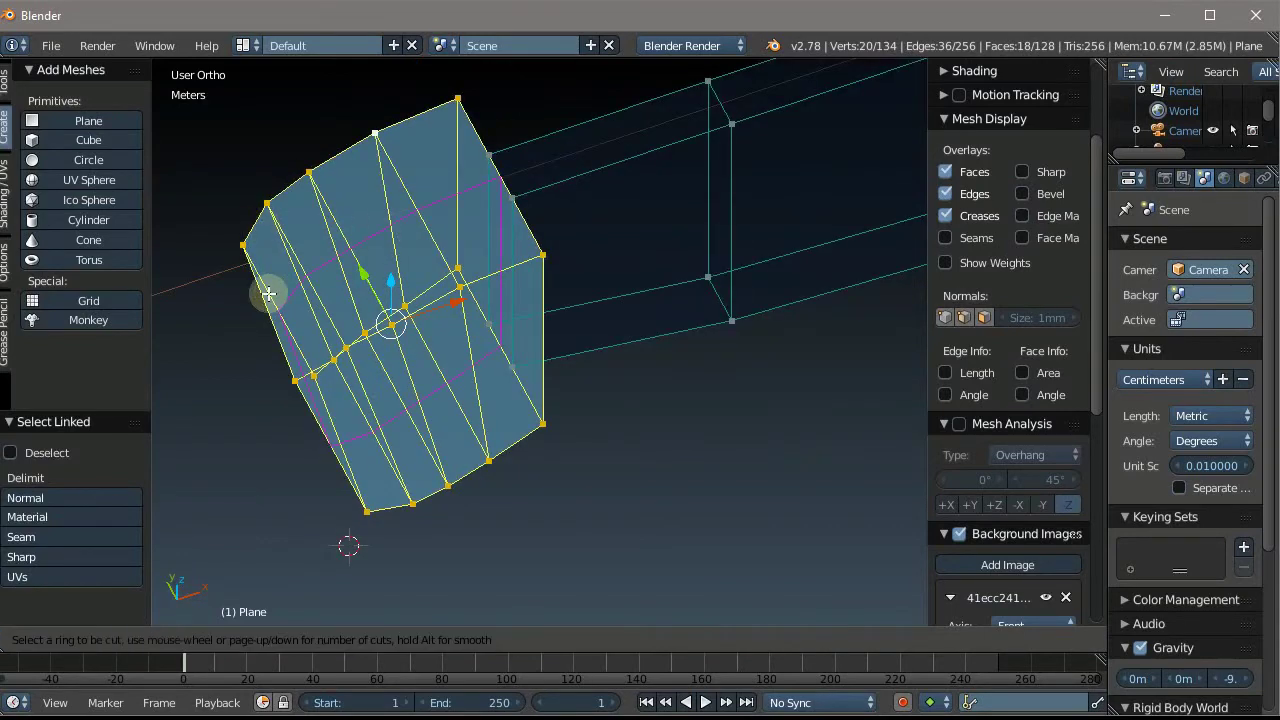
left_click(269, 293)
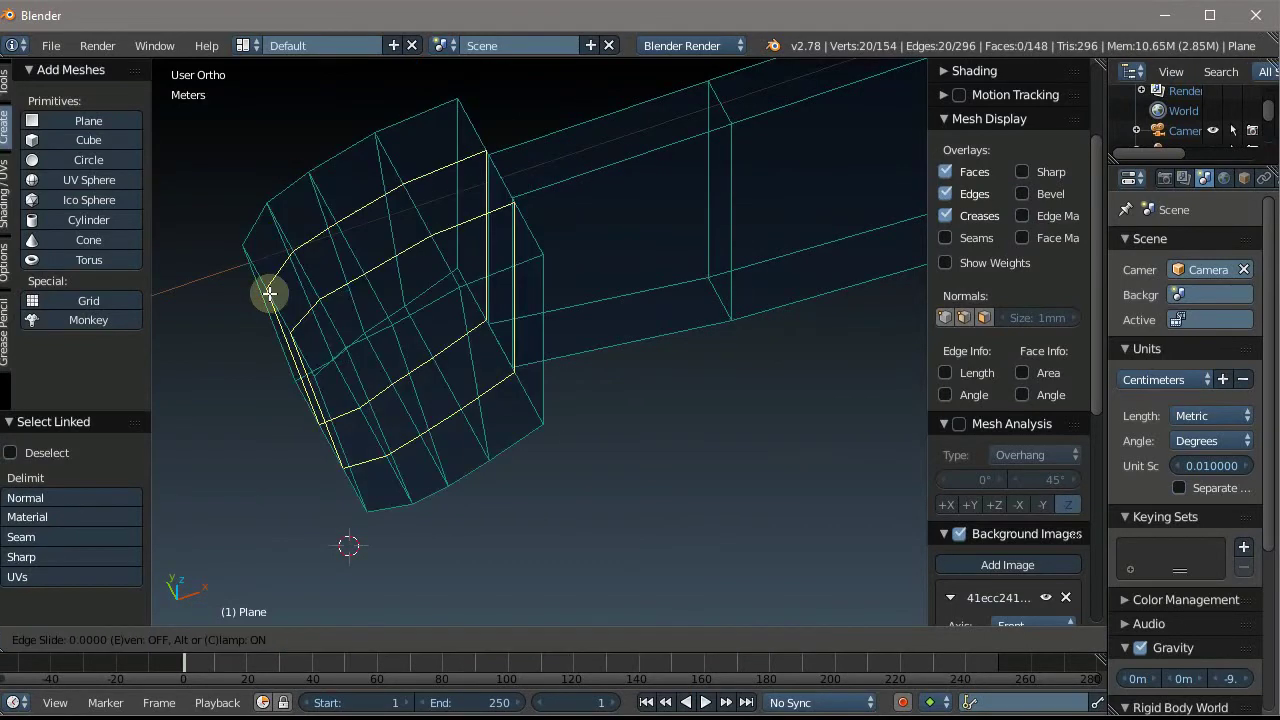
right_click(269, 293)
mouse_move(337, 271)
middle_mouse_down()
mouse_move(346, 220)
mouse_move(323, 277)
mouse_move(253, 358)
mouse_move(300, 234)
mouse_move(329, 271)
mouse_move(300, 257)
mouse_move(451, 274)
mouse_move(494, 294)
middle_mouse_up()
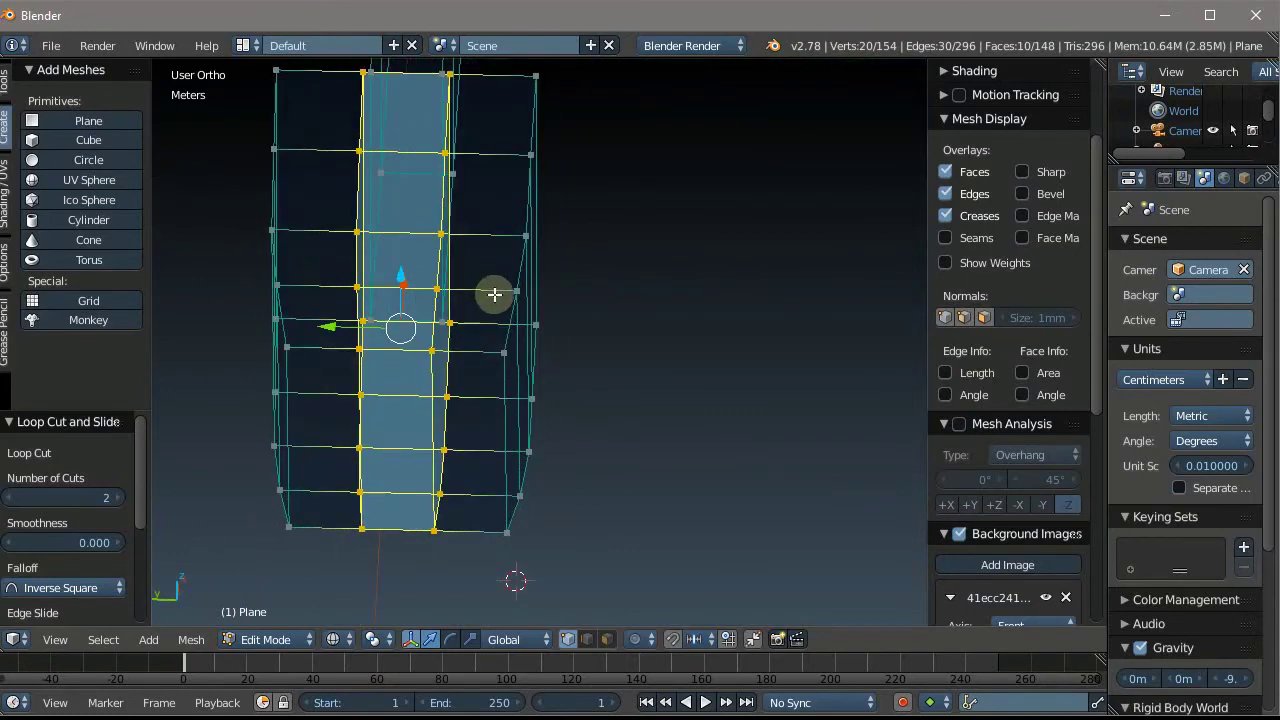
middle_click_drag(497, 186, 497, 200)
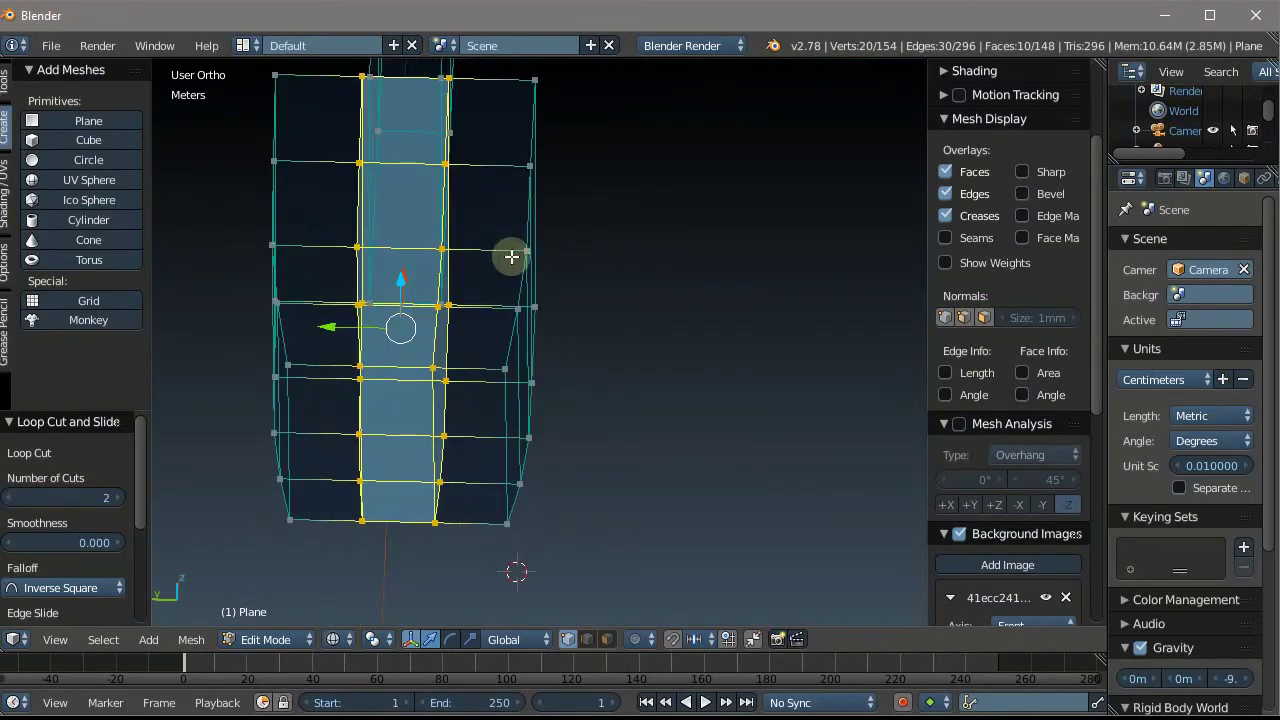
key("s")
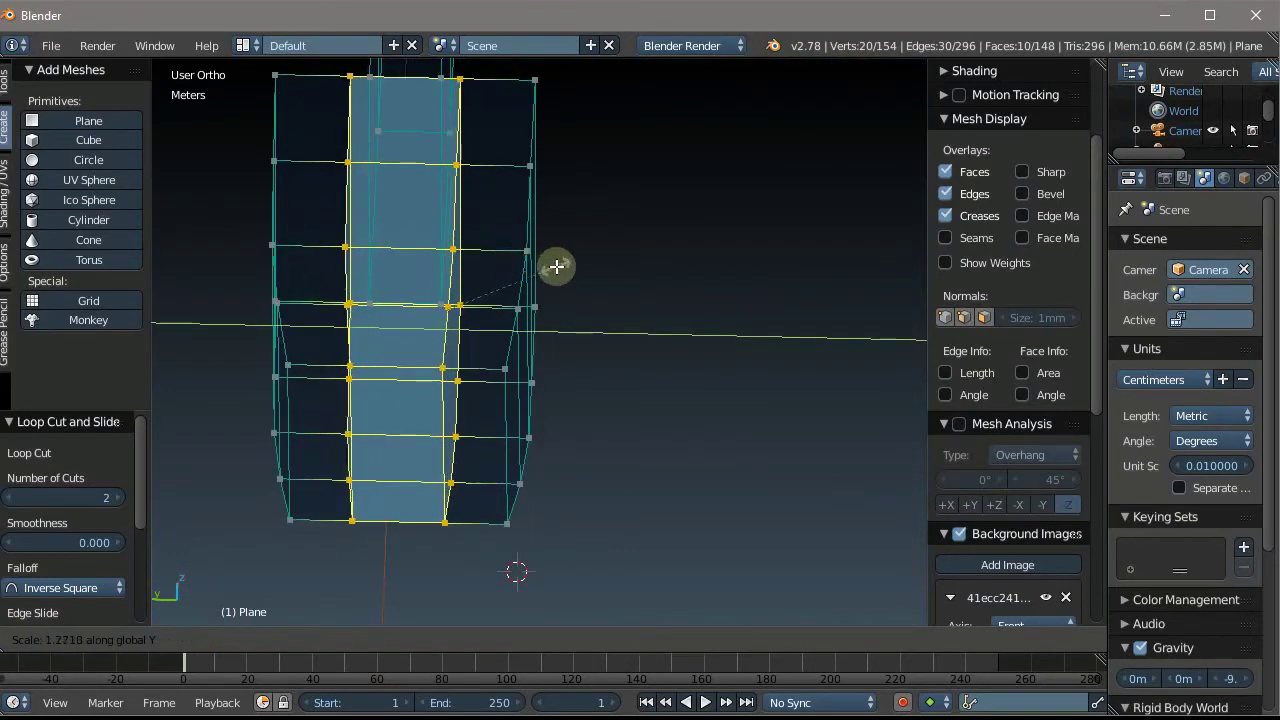
left_click(583, 266)
Select the end cap's outer-edge vertices and scale them along Y to 0.813
left_click(503, 367)
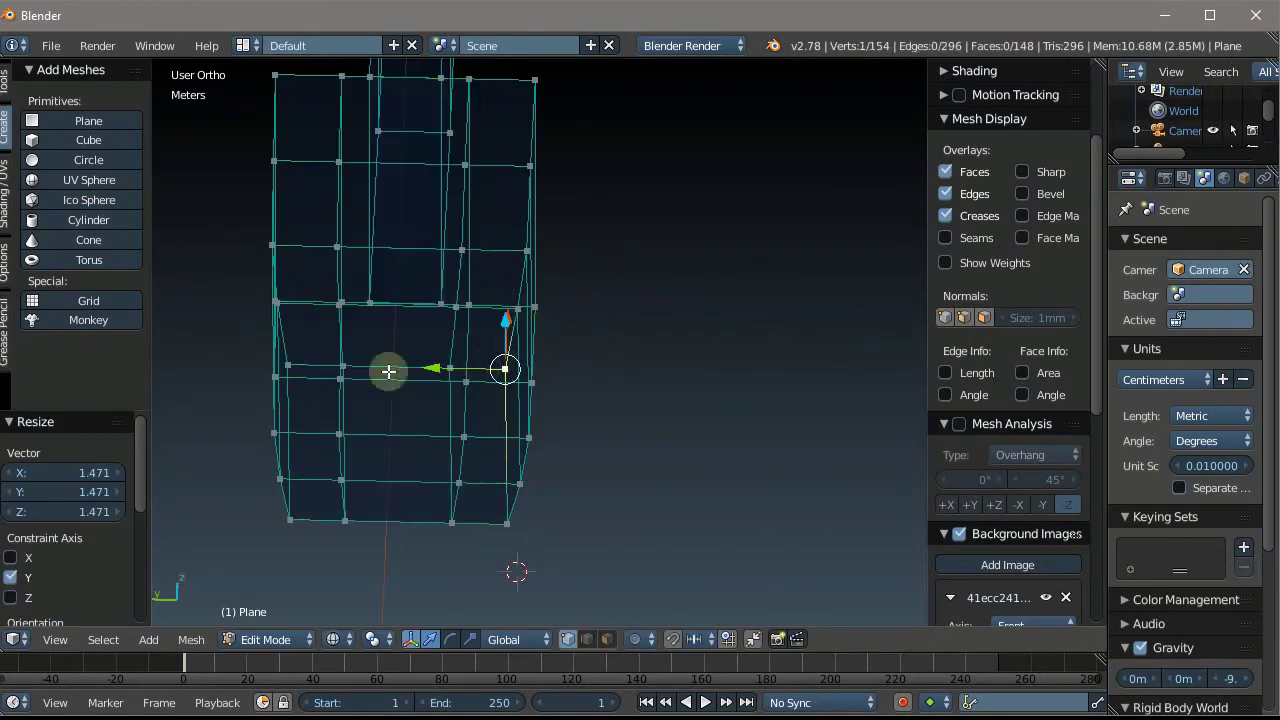
left_click(304, 510, "shift")
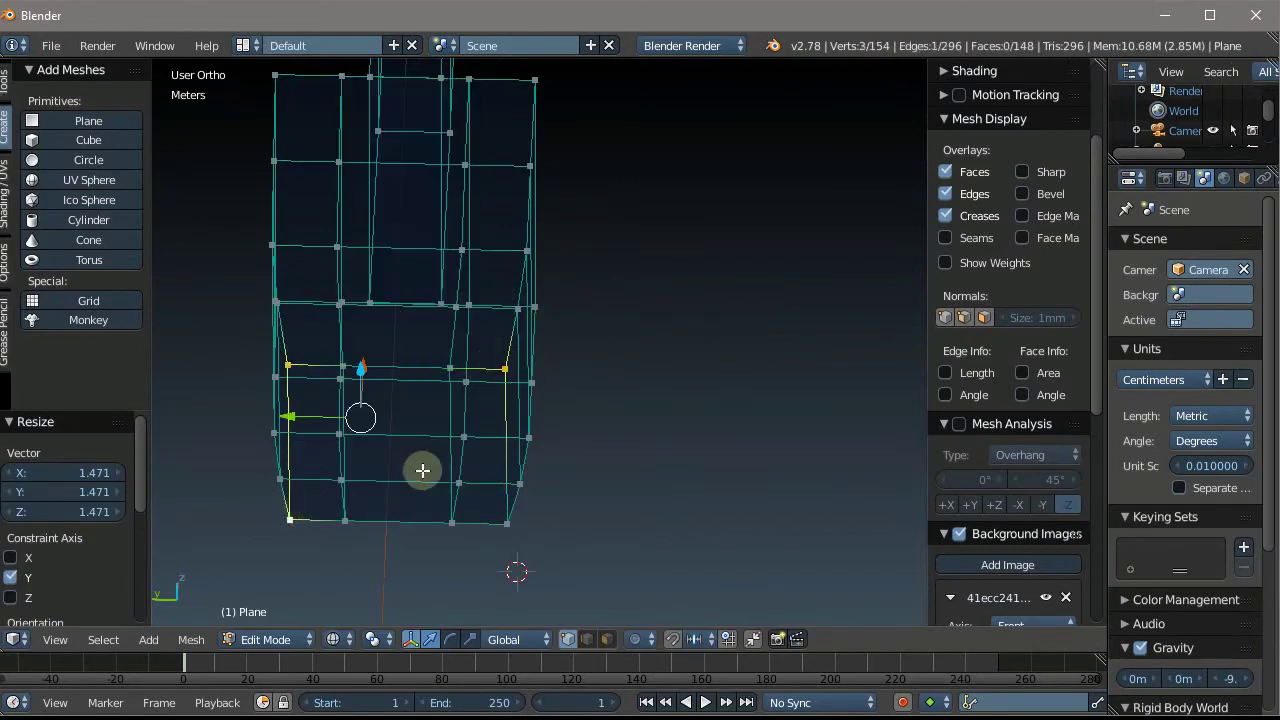
middle_click_drag(423, 466, 268, 434)
mouse_move(363, 420)
middle_mouse_down()
mouse_move(257, 386)
mouse_move(357, 534)
middle_mouse_up()
left_click(340, 513, "shift")
left_click(344, 507, "shift")
left_click(290, 468, "shift")
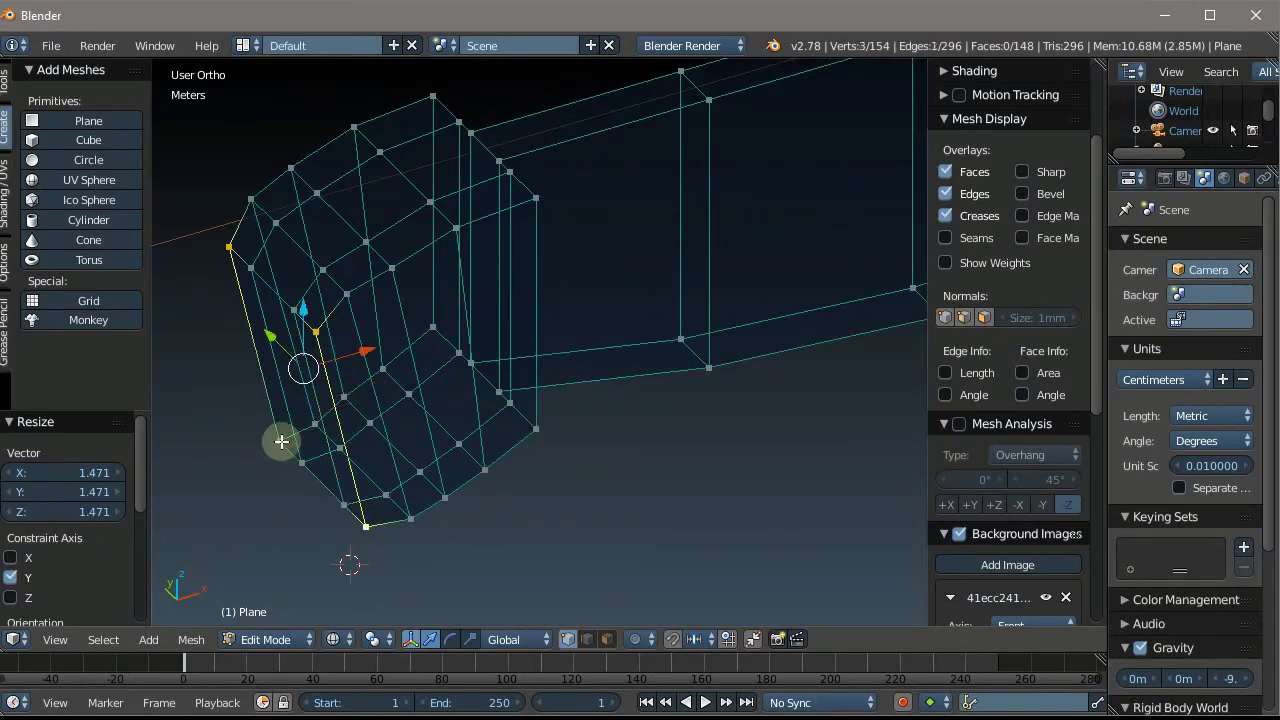
mouse_move(351, 414)
middle_mouse_down()
mouse_move(417, 434)
mouse_move(492, 427)
middle_mouse_up()
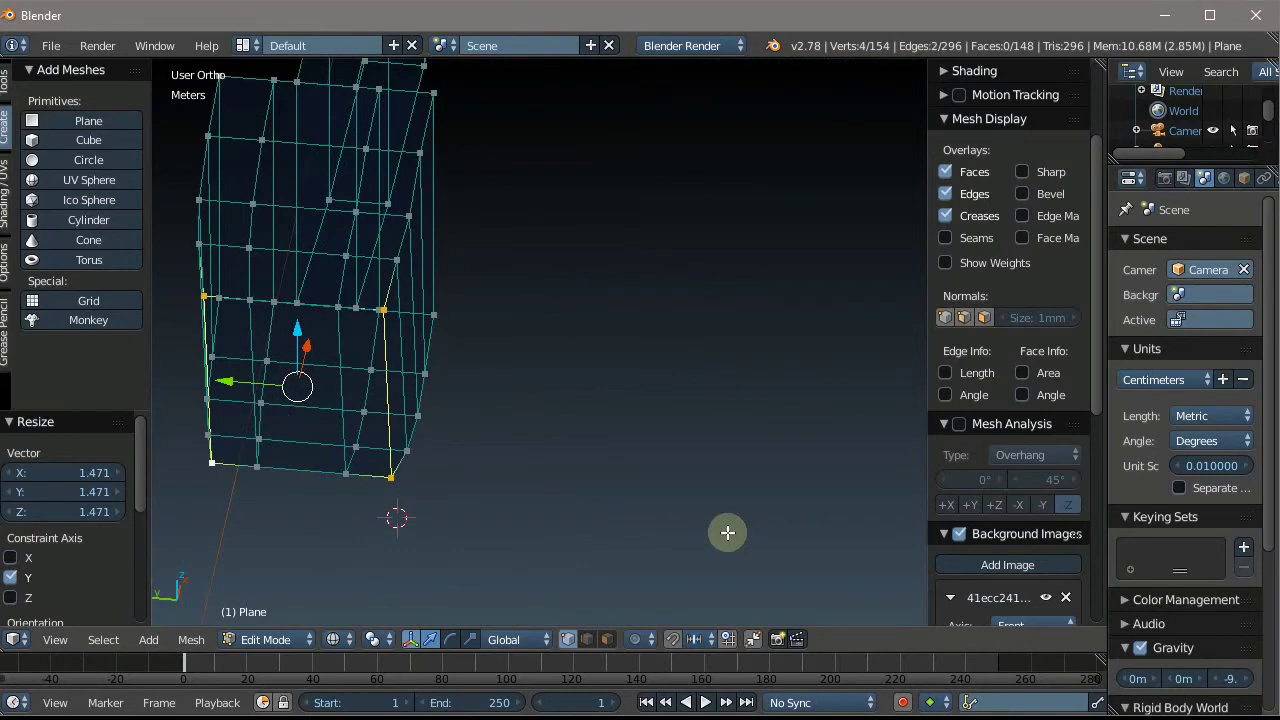
key("s")
key("y")
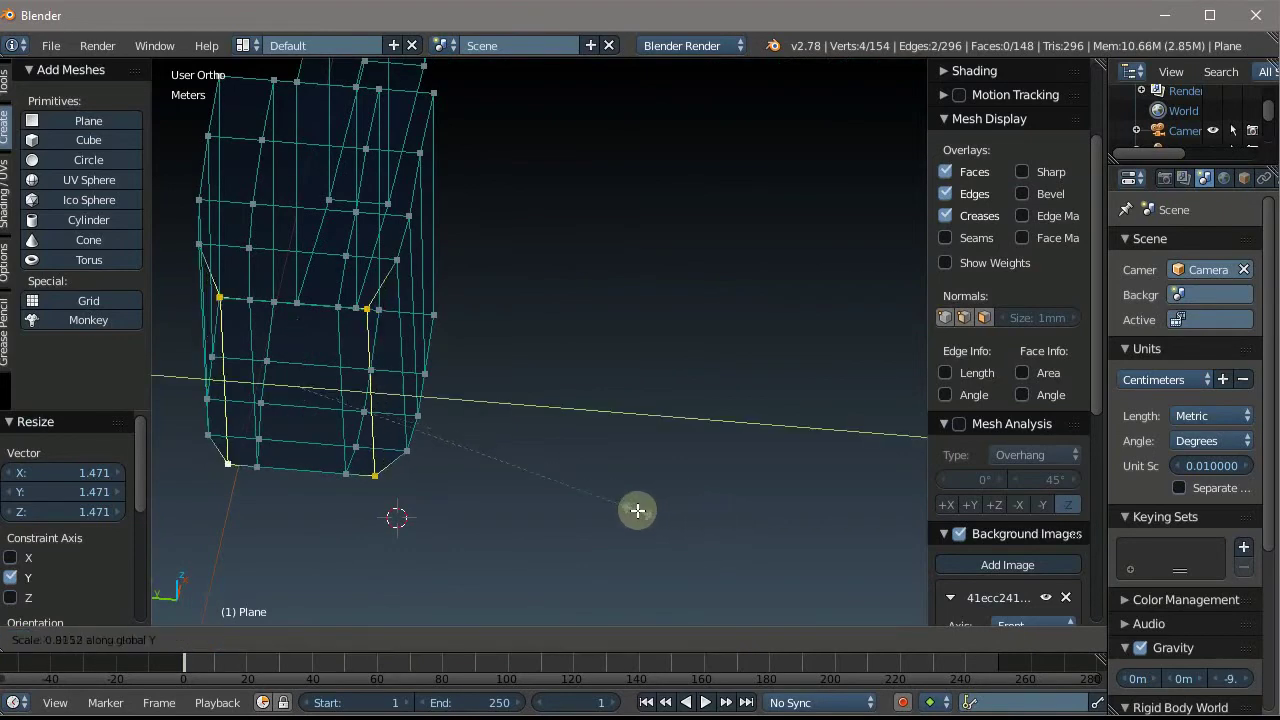
left_click(637, 510)
mouse_move(637, 510)
middle_mouse_down()
mouse_move(517, 386)
mouse_move(463, 371)
mouse_move(391, 311)
mouse_move(344, 350)
middle_mouse_up()
In front view, add two horizontal loop cuts across the handle's end cap
key("KP_1")
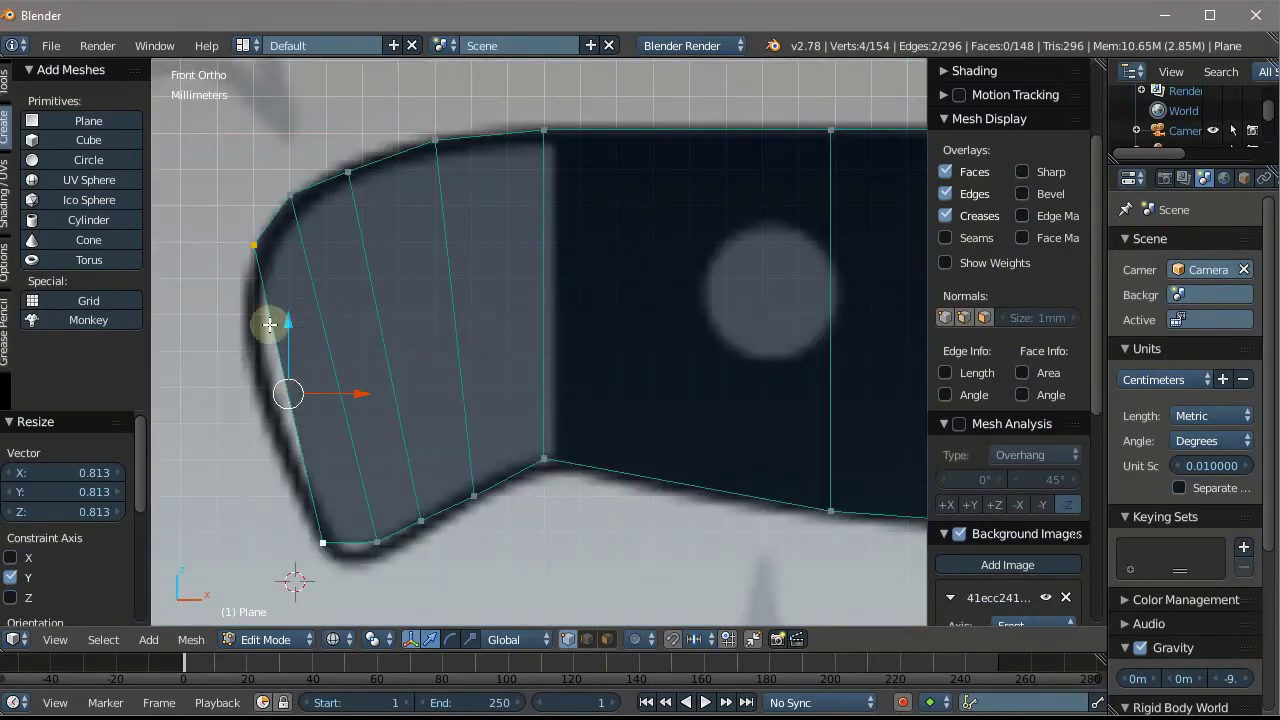
key("ctrl+r")
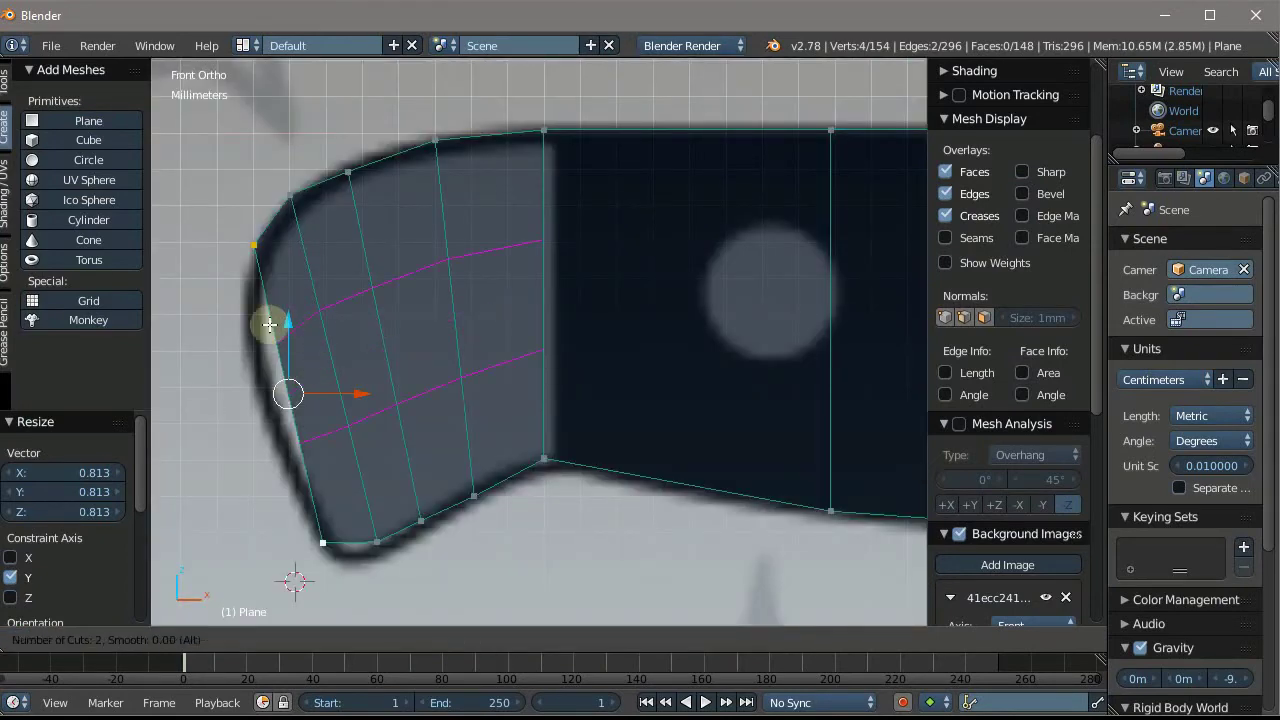
left_click(269, 324)
left_click(240, 323)
scroll(241, 332, "up", 1)
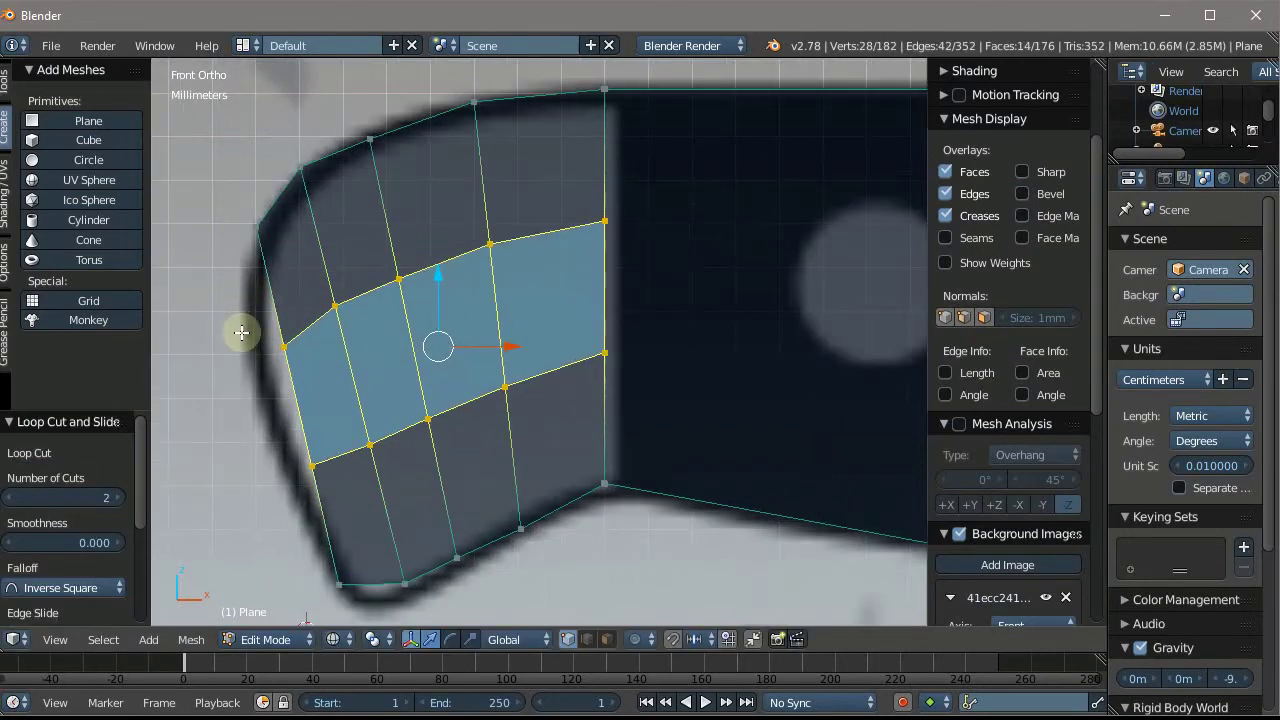
Pick vertices on the end cap to select its first face
right_click(275, 351)
scroll(254, 332, "up", 1)
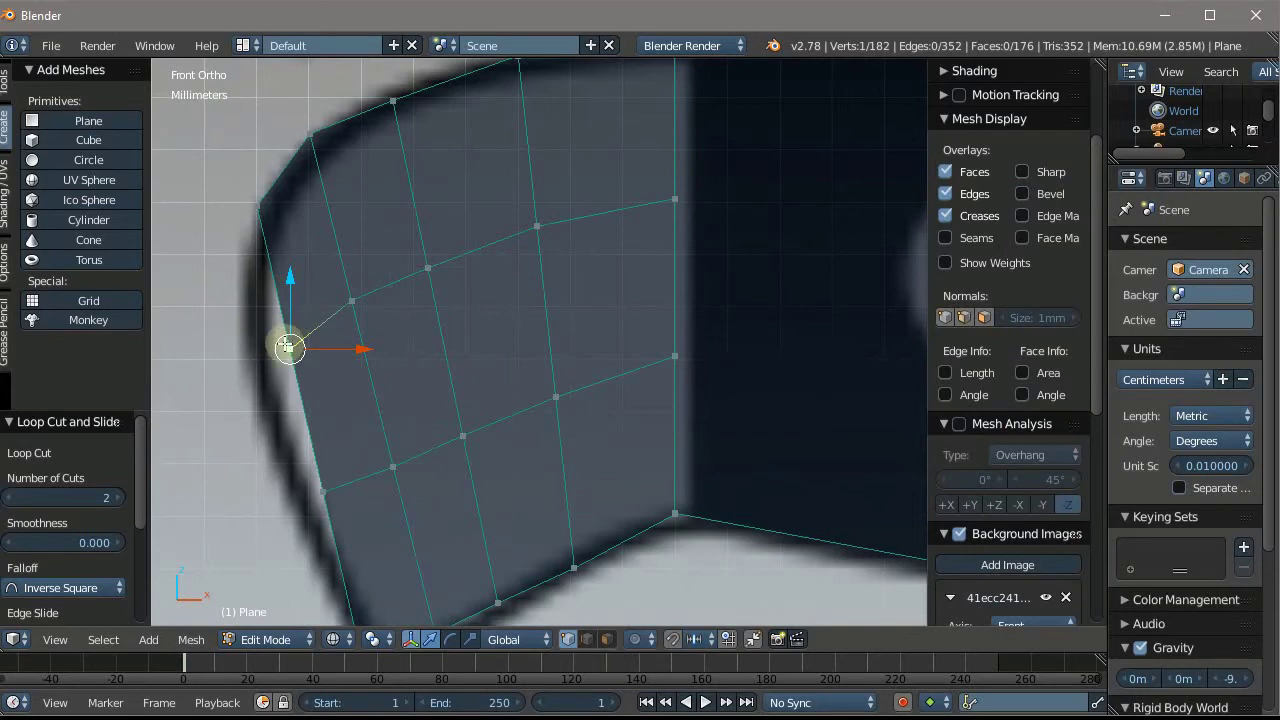
scroll(286, 345, "down", 1)
scroll(286, 343, "up", 1)
scroll(284, 330, "down", 2)
middle_click_drag(280, 294, 341, 313)
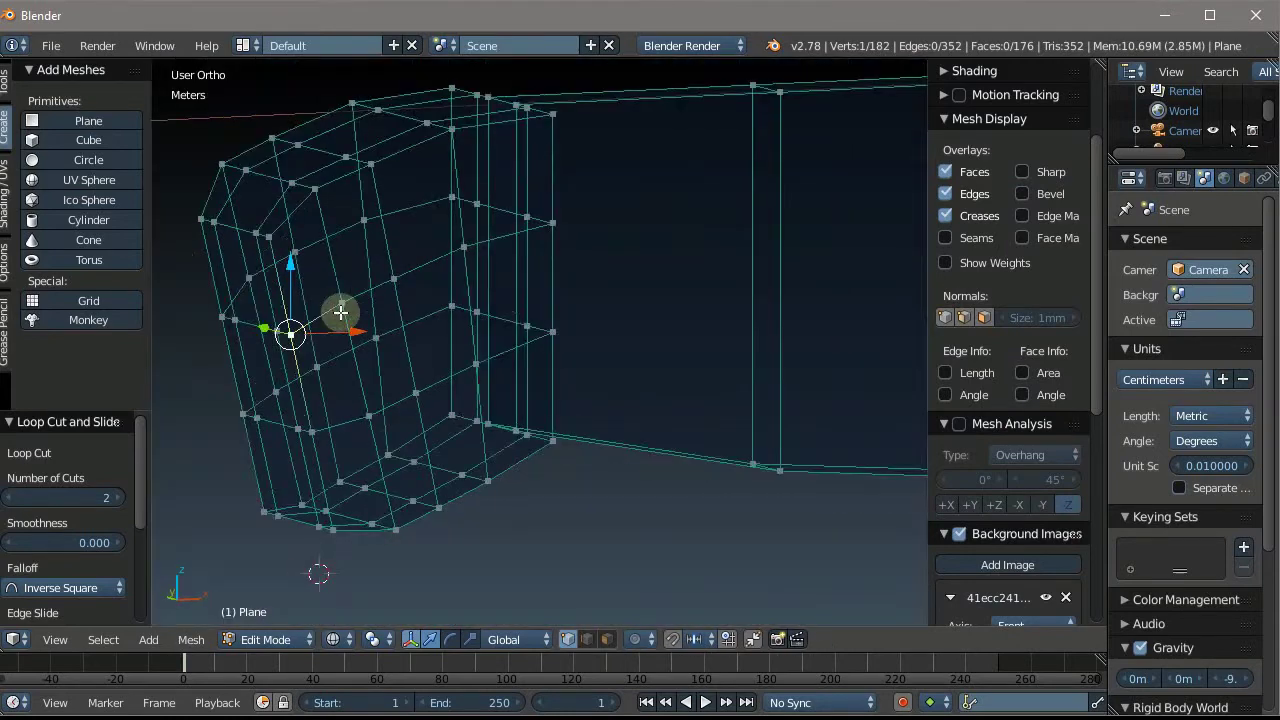
scroll(300, 329, "up", 1)
scroll(183, 297, "up", 1)
right_click(270, 326, "shift")
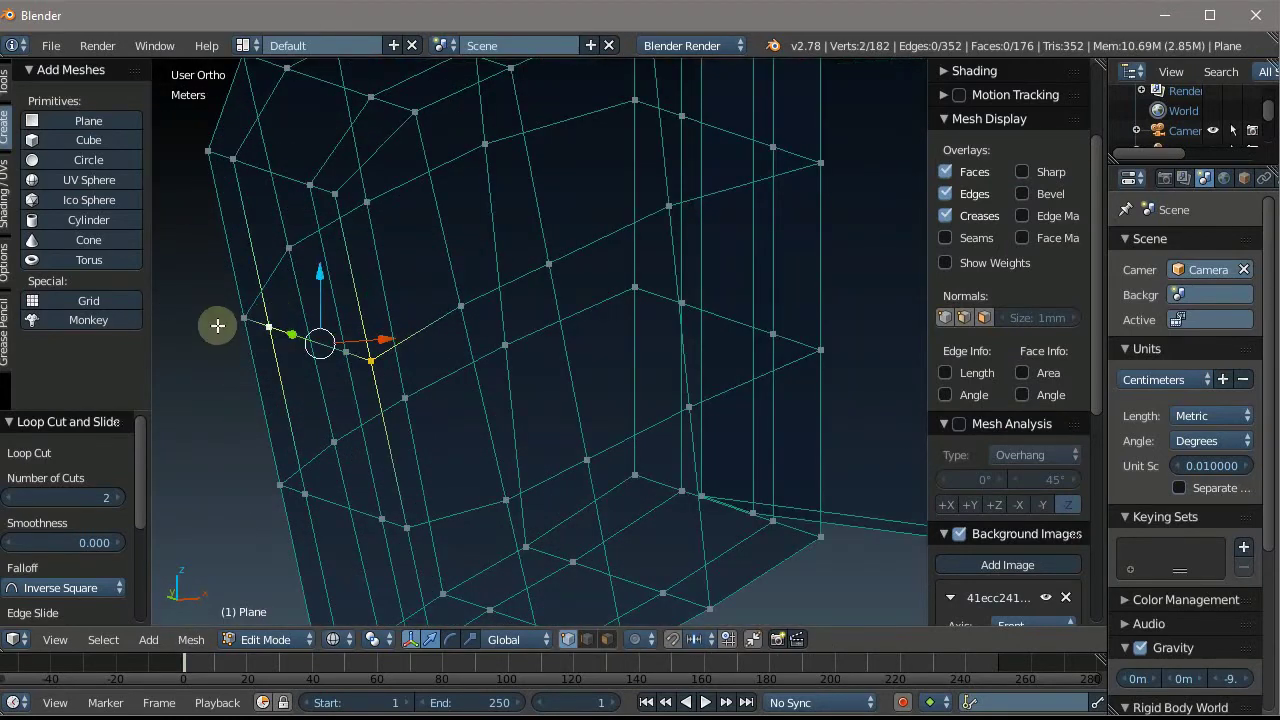
right_click(240, 319, "shift")
right_click(340, 348, "shift")
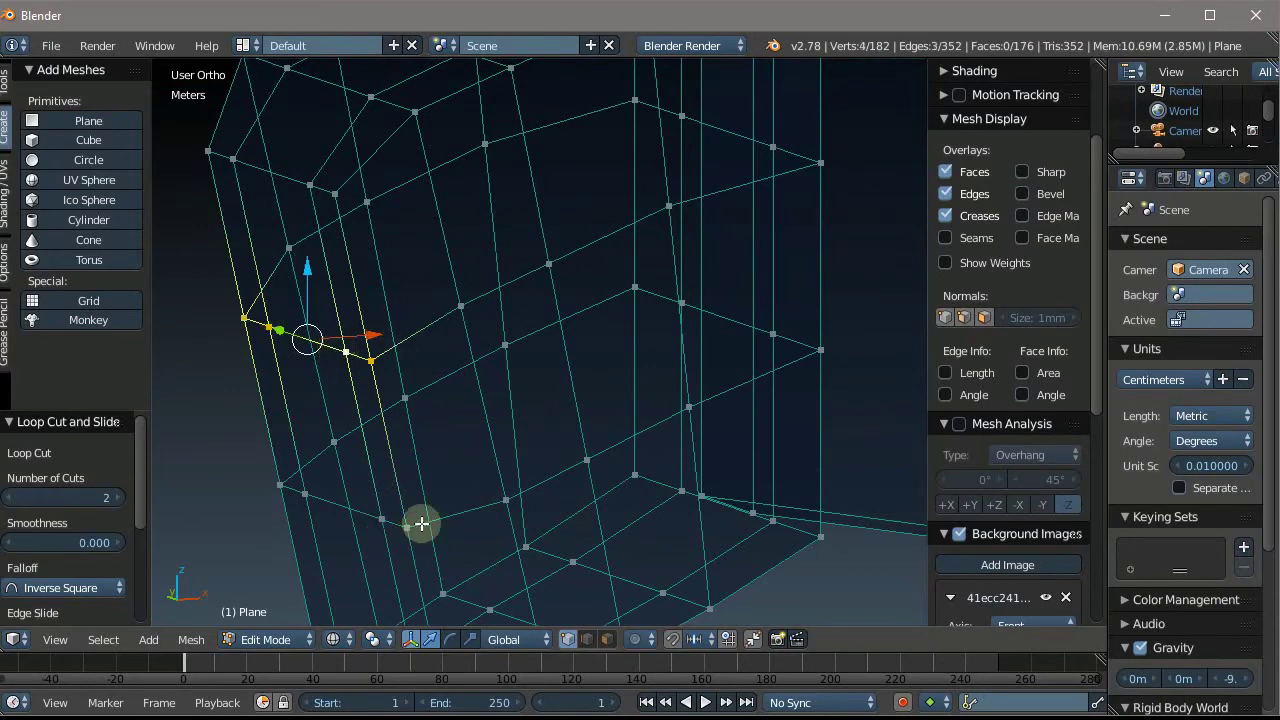
right_click(407, 526, "shift")
right_click(374, 520, "shift")
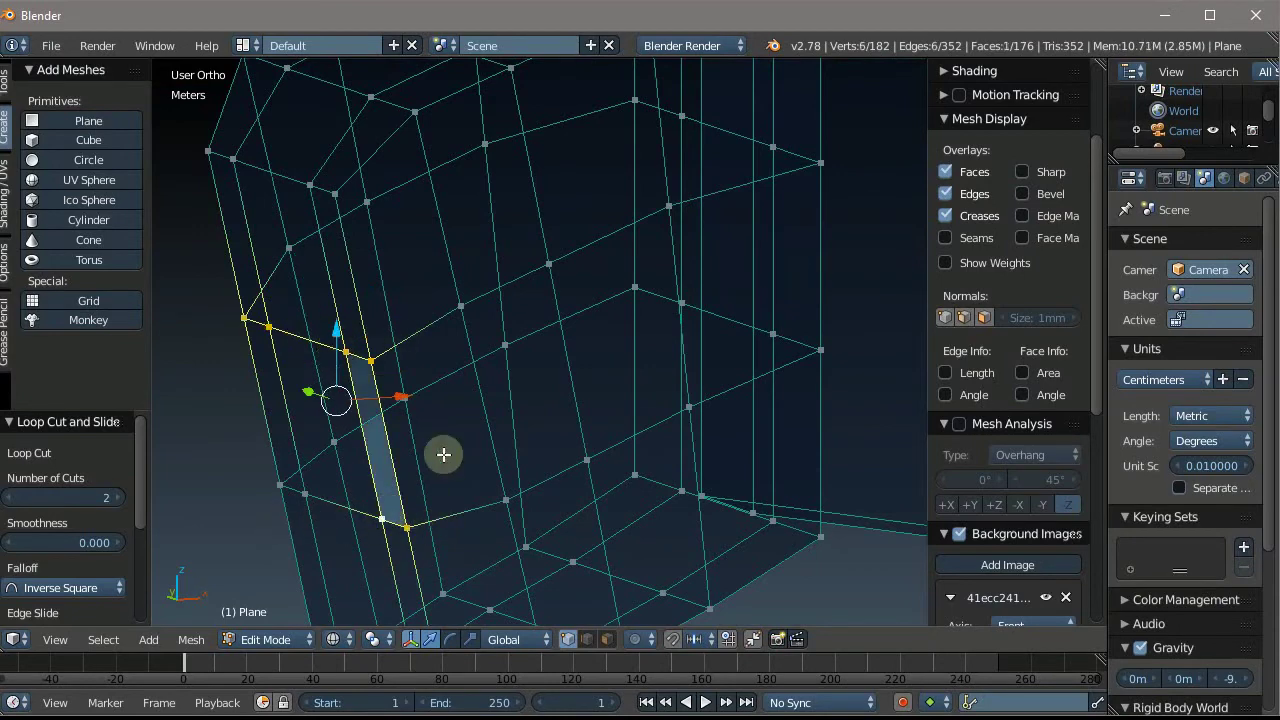
key("ctrl+z")
middle_click_drag(454, 494, 415, 517)
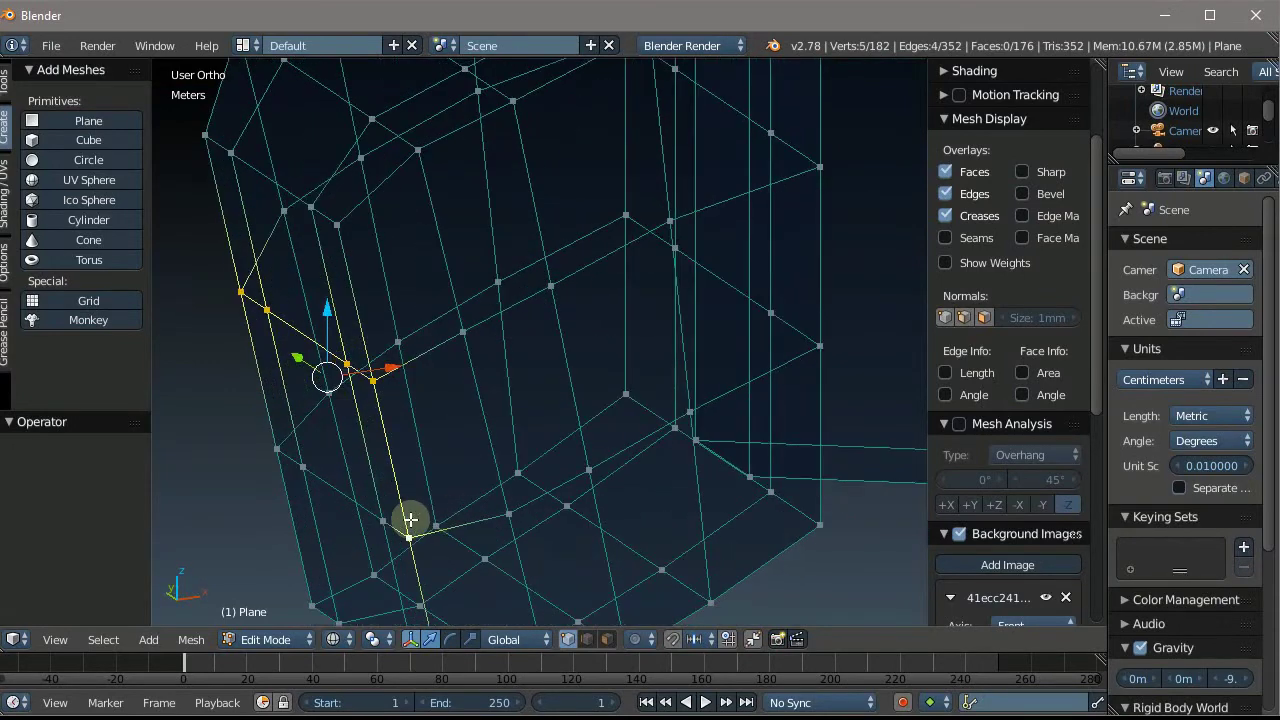
right_click(383, 520, "shift")
Extend the selection to three end-cap faces, inspect them, and return to front view
right_click(296, 469, "shift")
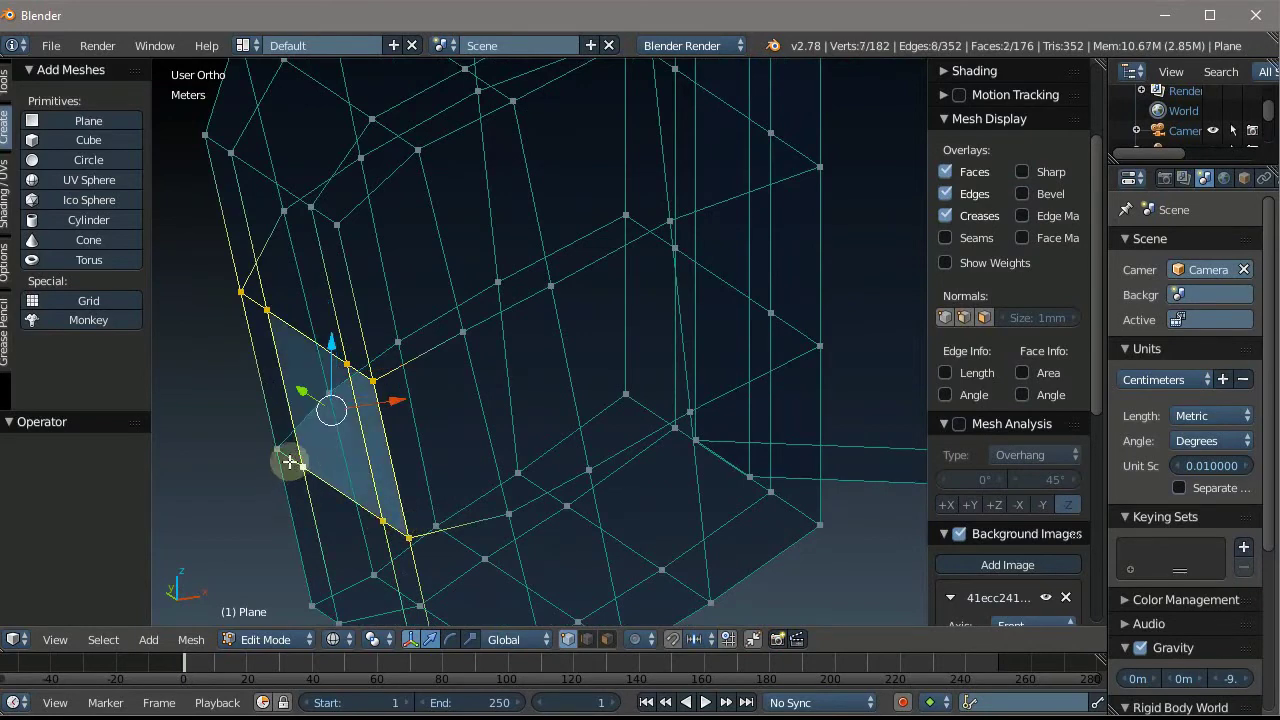
right_click(278, 447, "shift")
middle_click_drag(340, 420, 330, 414)
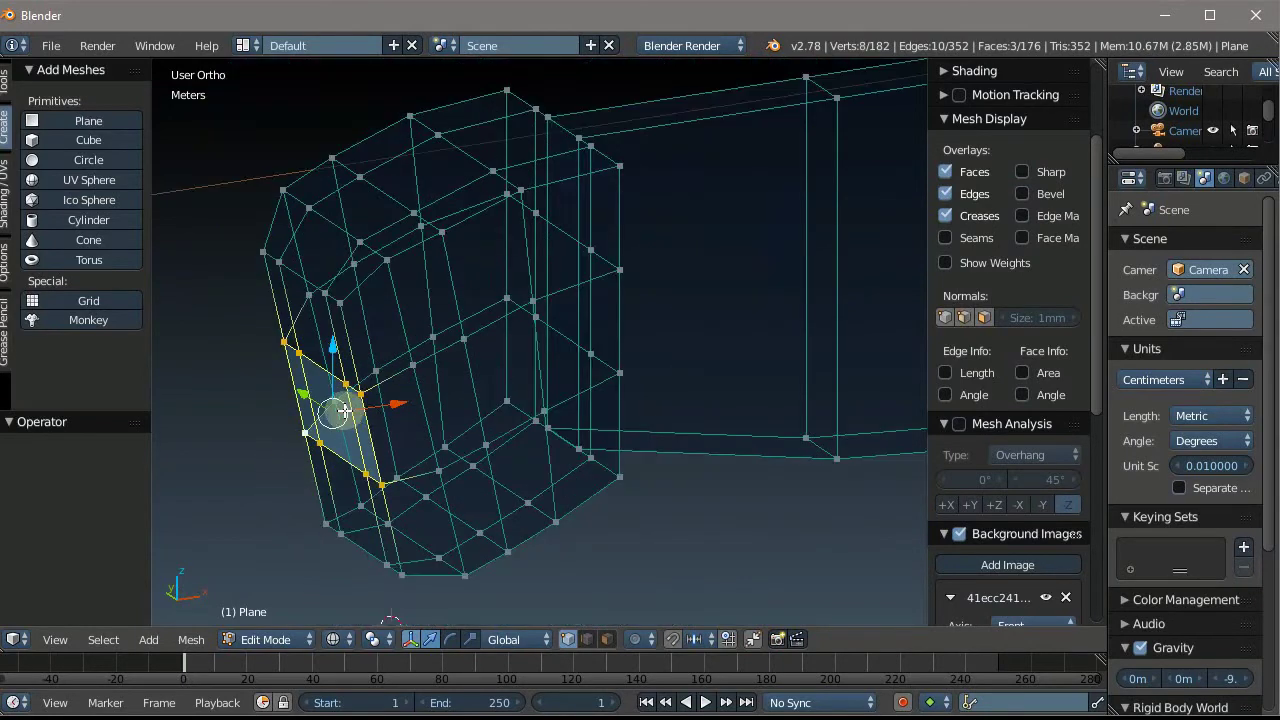
mouse_move(426, 456)
middle_mouse_down()
mouse_move(480, 483)
mouse_move(474, 440)
mouse_move(431, 423)
mouse_move(414, 398)
mouse_move(462, 488)
middle_mouse_up()
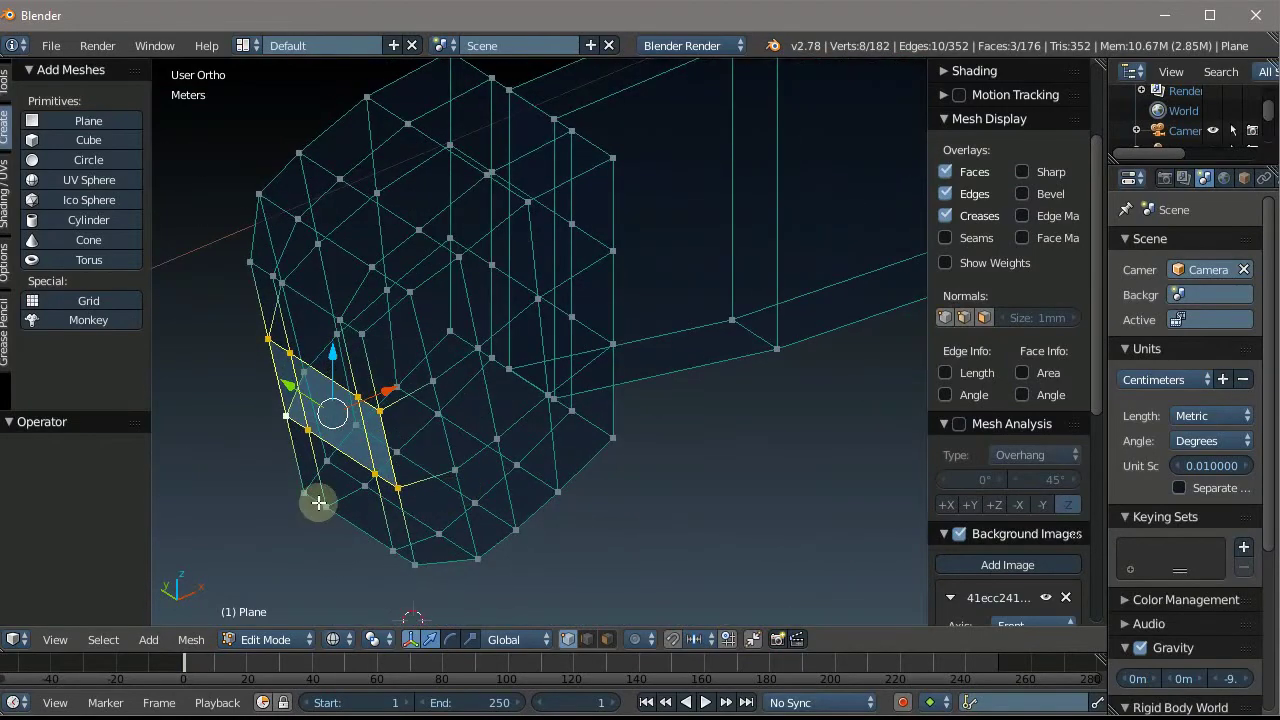
mouse_move(347, 476)
middle_mouse_down()
mouse_move(274, 377)
mouse_move(337, 429)
mouse_move(353, 410)
middle_mouse_up()
key("KP_1")
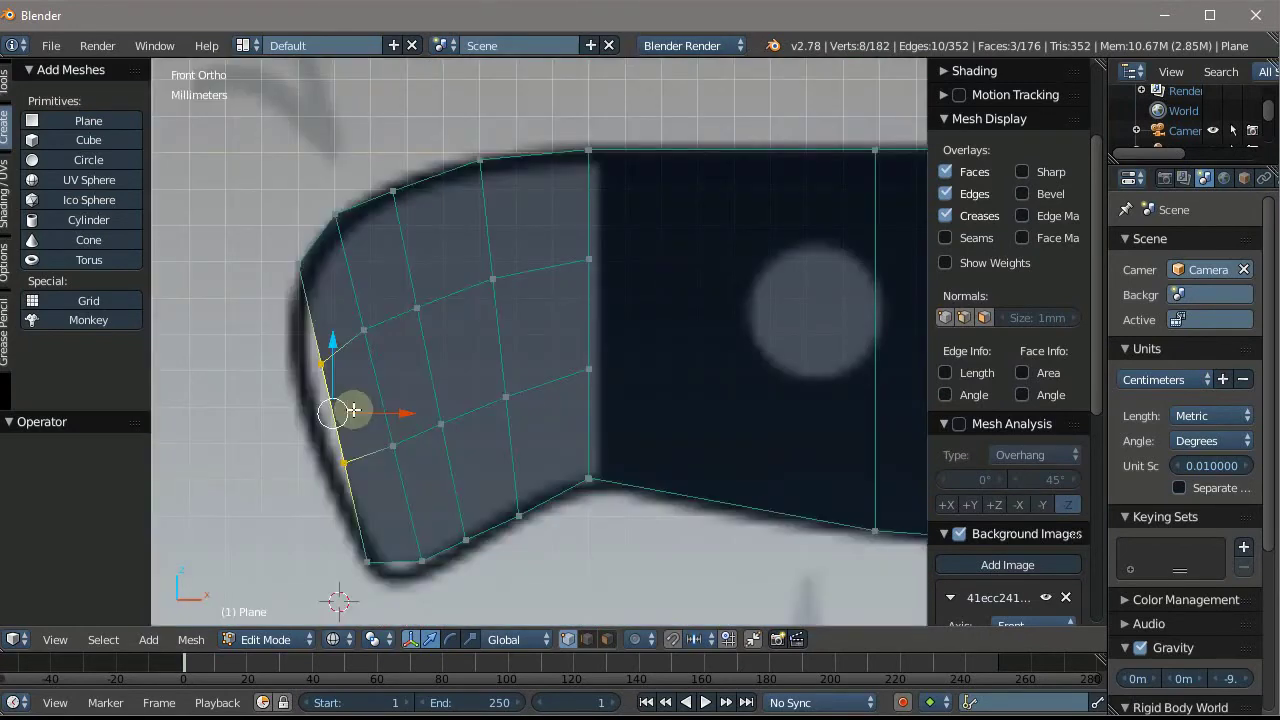
Slide the handle's end edge left along X onto the reference outline
left_click_drag(399, 418, 377, 421)
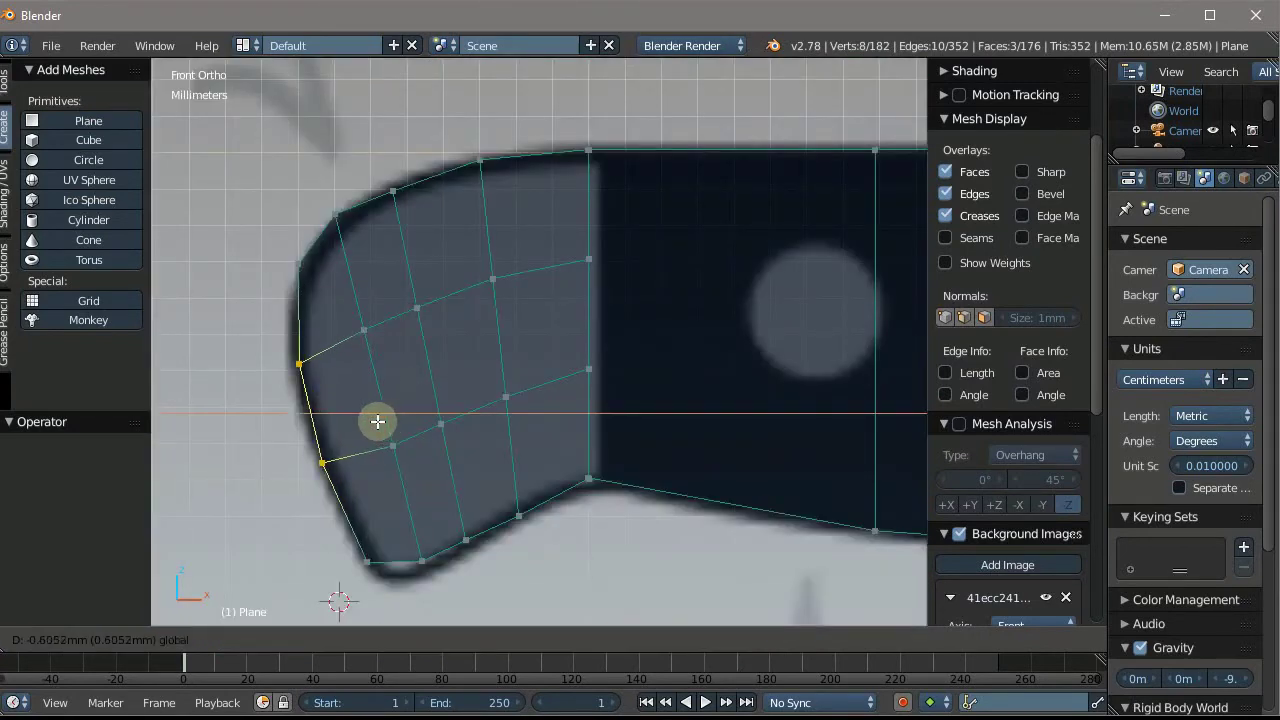
left_click(378, 421)
mouse_move(374, 340)
middle_mouse_down()
mouse_move(440, 366)
mouse_move(426, 311)
mouse_move(502, 271)
middle_mouse_up()
scroll(502, 271, "up", 2)
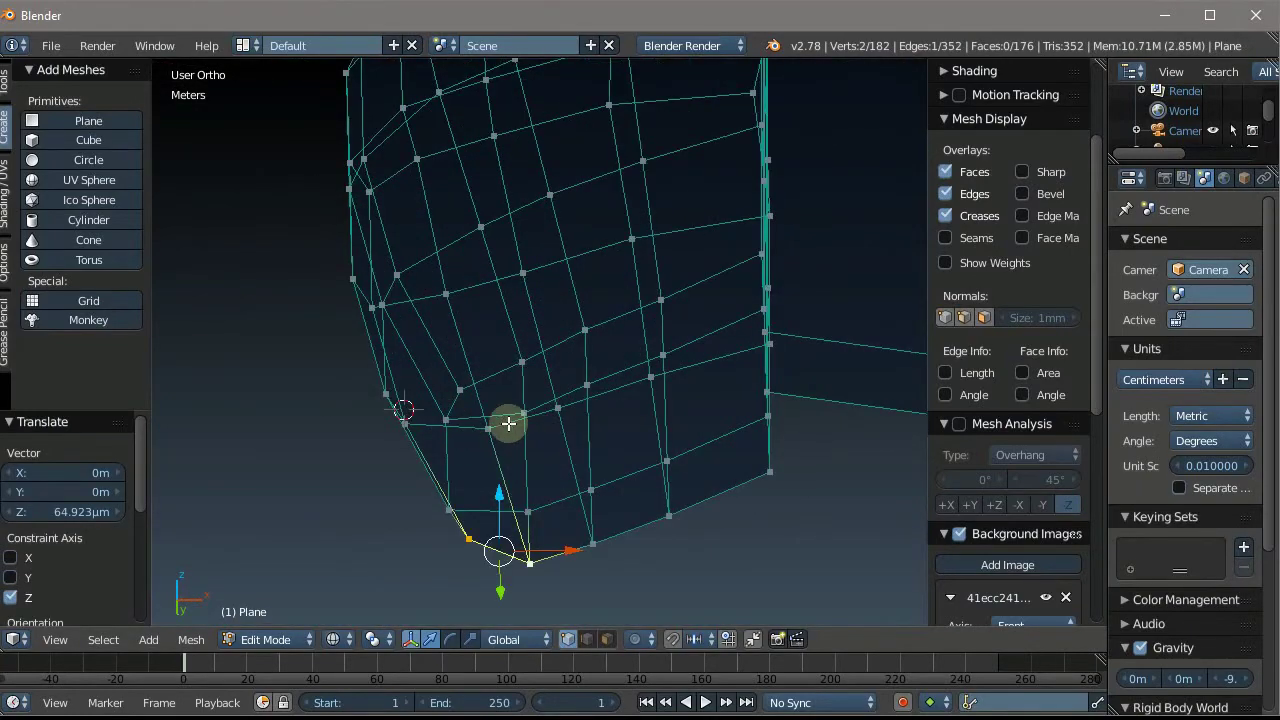
Select the two bottom edge loops of the handle and raise them 0.615 mm along Z
mouse_move(509, 423)
middle_mouse_down()
mouse_move(608, 409)
mouse_move(594, 432)
middle_mouse_up()
right_click(577, 453)
right_click(596, 414)
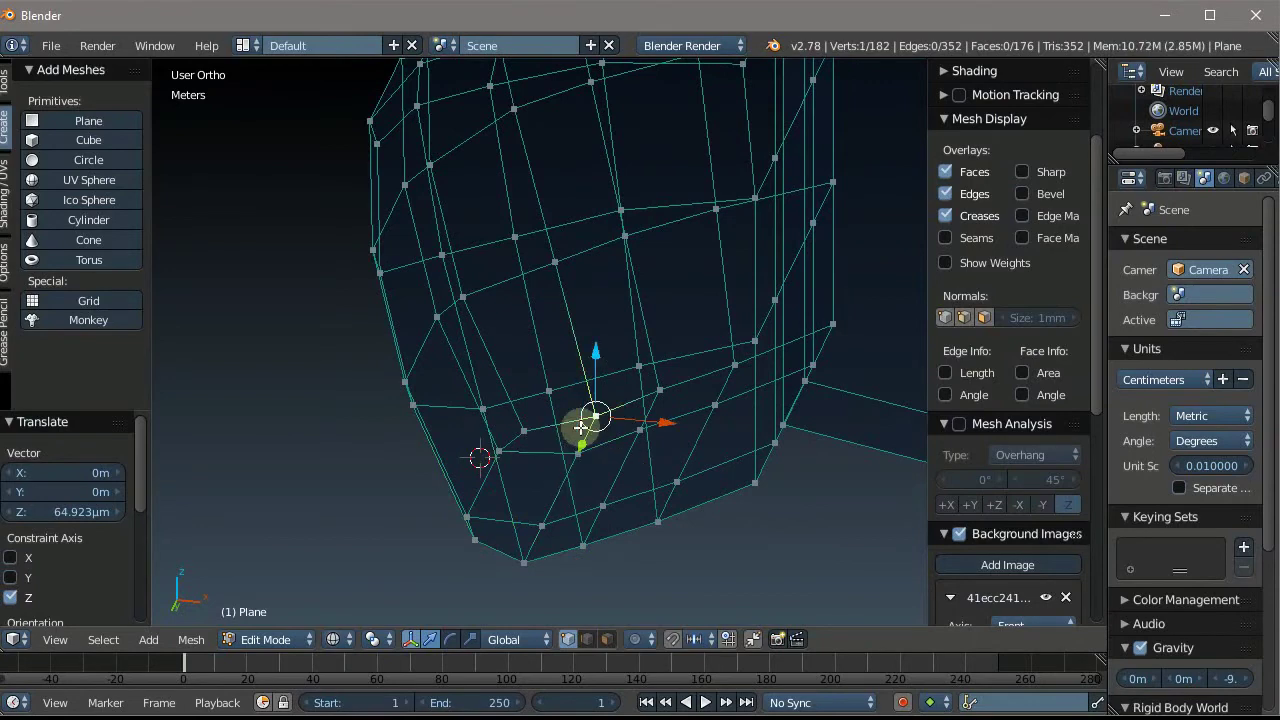
right_click(563, 421, "alt")
right_click(545, 556, "alt+shift")
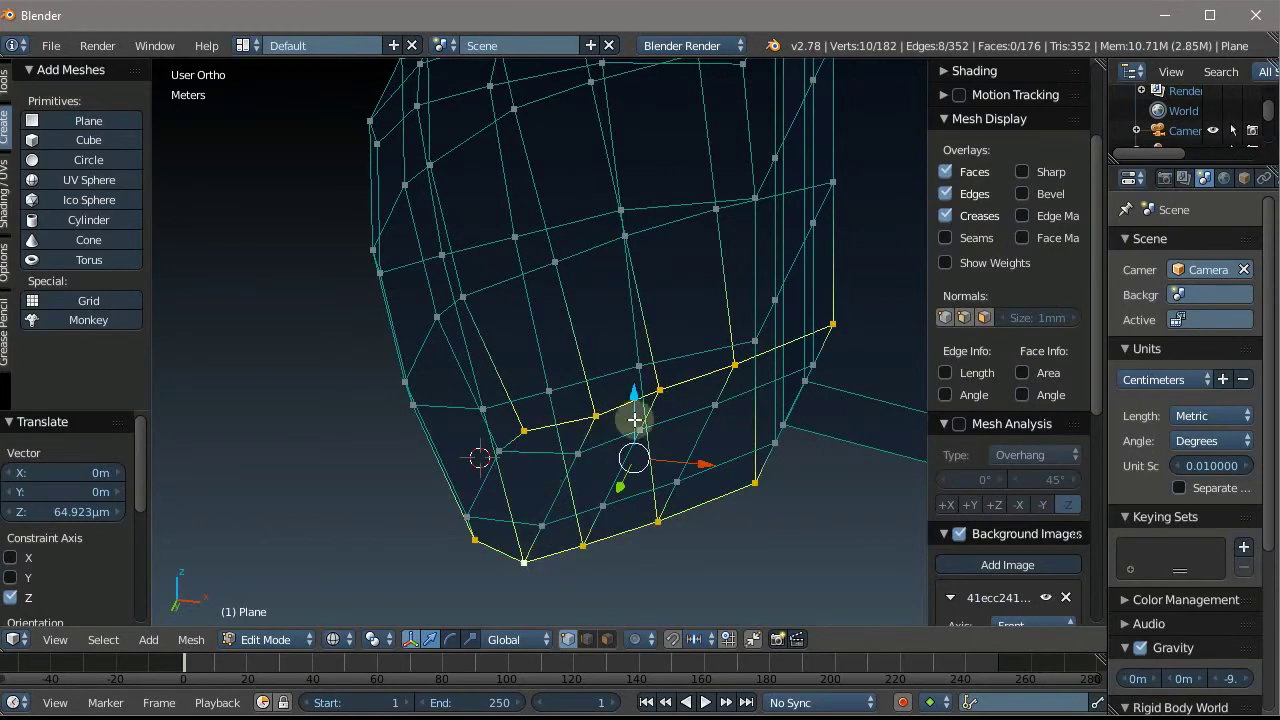
left_click_drag(634, 398, 641, 376)
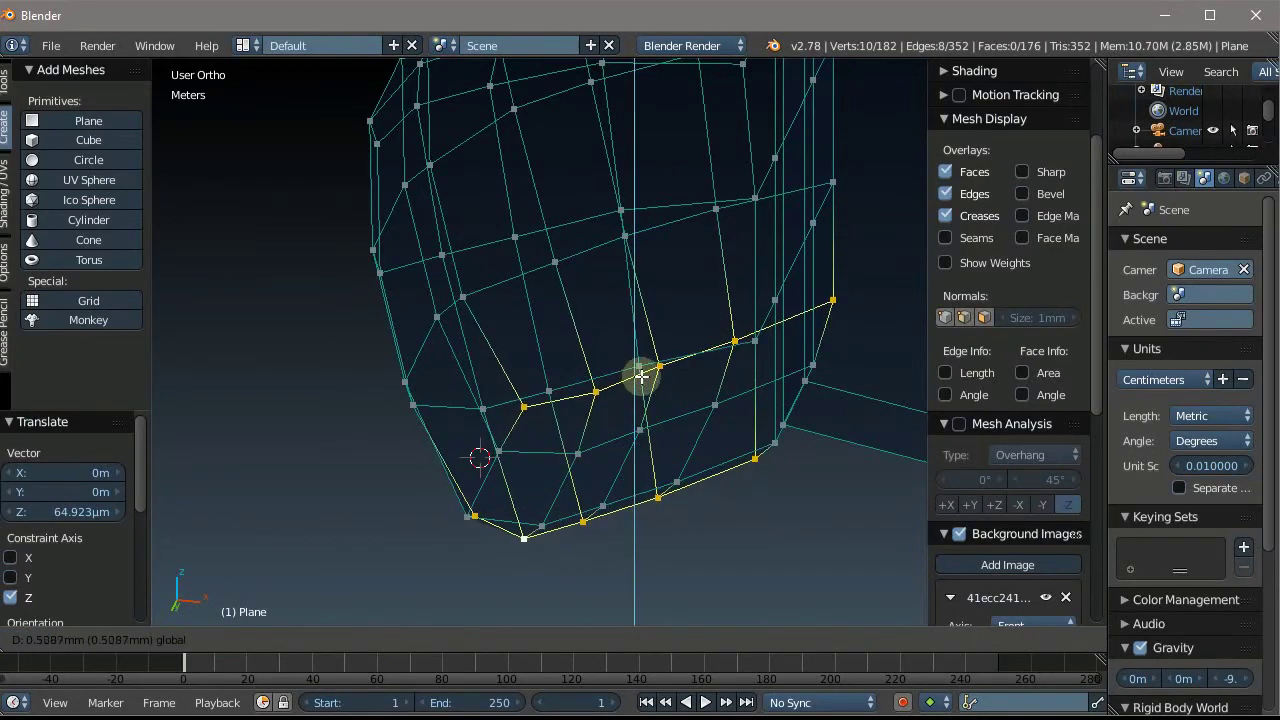
left_click_drag(641, 376, 651, 366)
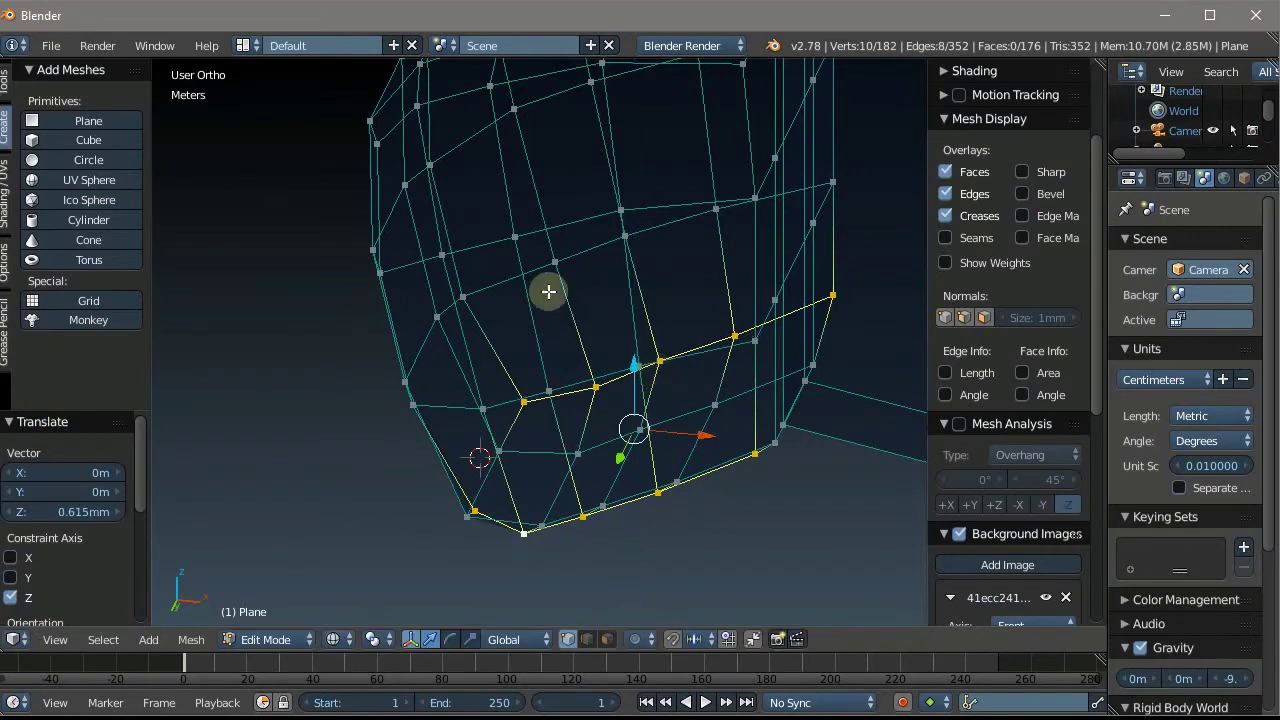
mouse_move(549, 289)
middle_mouse_down()
mouse_move(595, 337)
mouse_move(666, 357)
mouse_move(714, 423)
middle_mouse_up()
Return to Object Mode, switch to solid shading, and compare the knife with the front reference
key("Tab")
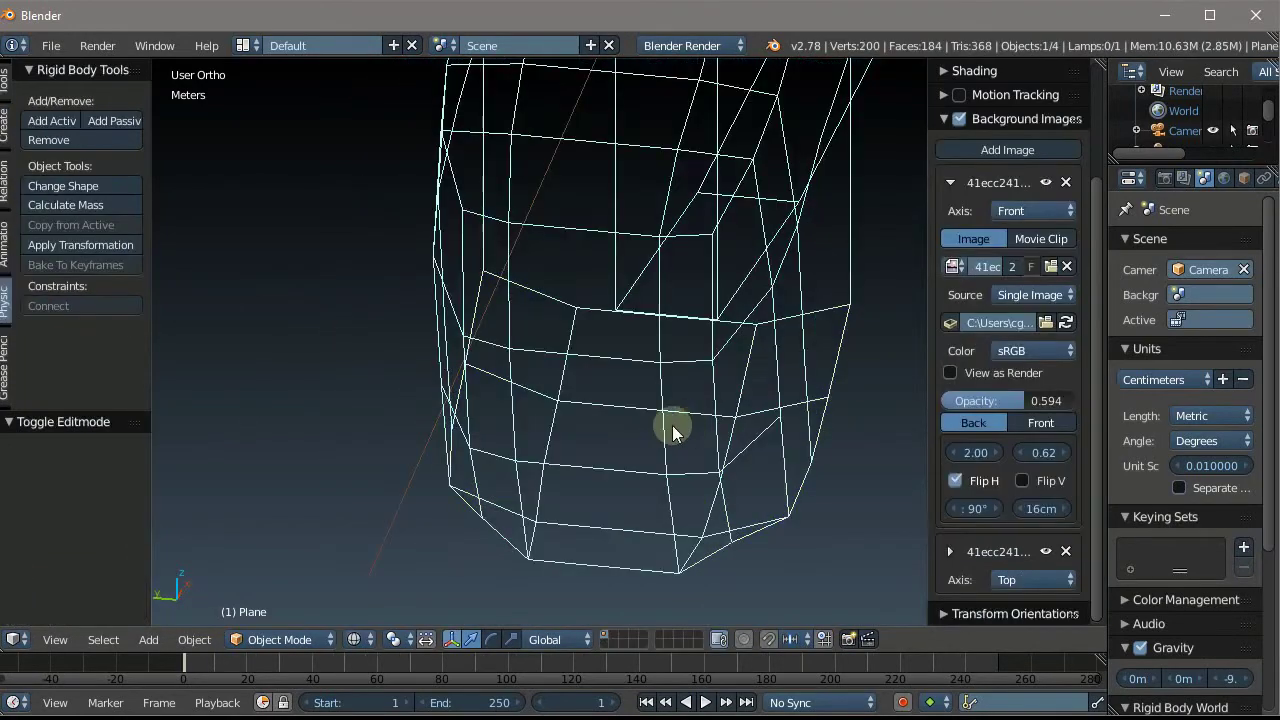
scroll(592, 447, "down", 3)
key("z")
mouse_move(592, 447)
middle_mouse_down()
mouse_move(557, 400)
mouse_move(763, 371)
mouse_move(475, 343)
mouse_move(439, 386)
mouse_move(320, 434)
mouse_move(203, 407)
mouse_move(911, 363)
middle_mouse_up()
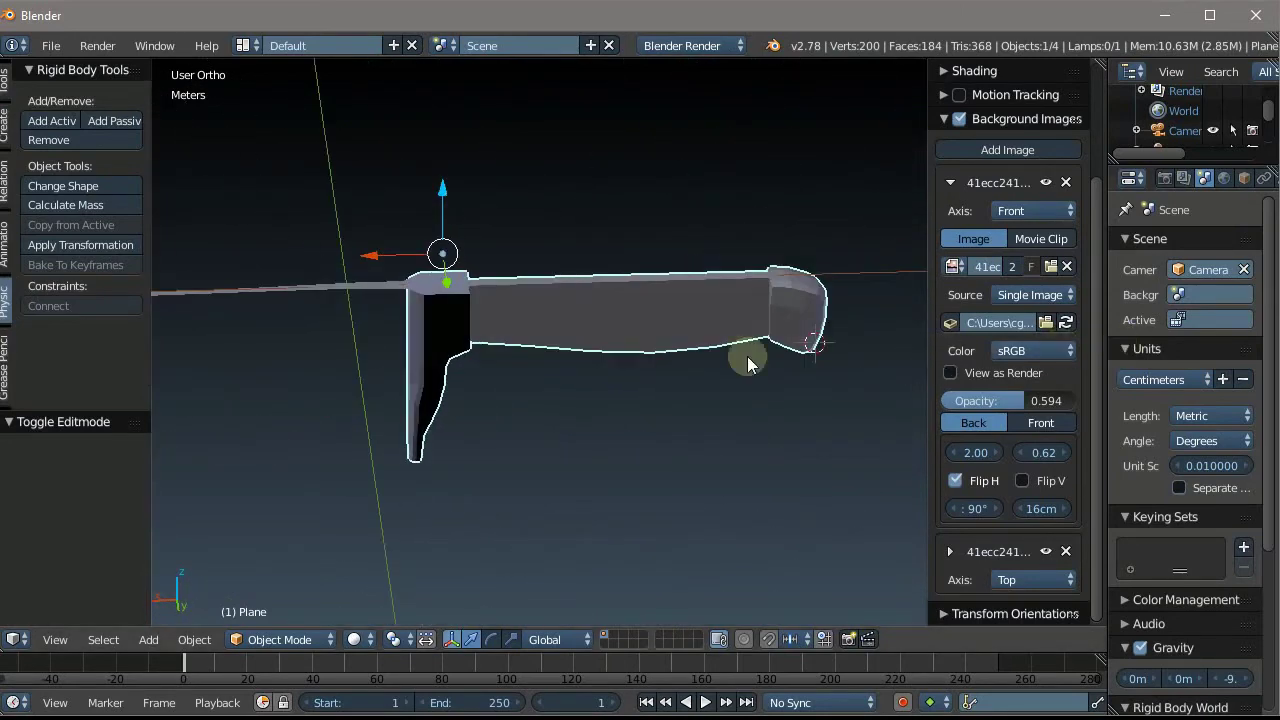
mouse_move(749, 357)
middle_mouse_down()
mouse_move(610, 349)
mouse_move(806, 360)
mouse_move(568, 357)
mouse_move(371, 294)
mouse_move(563, 260)
middle_mouse_up()
scroll(563, 260, "up", 3)
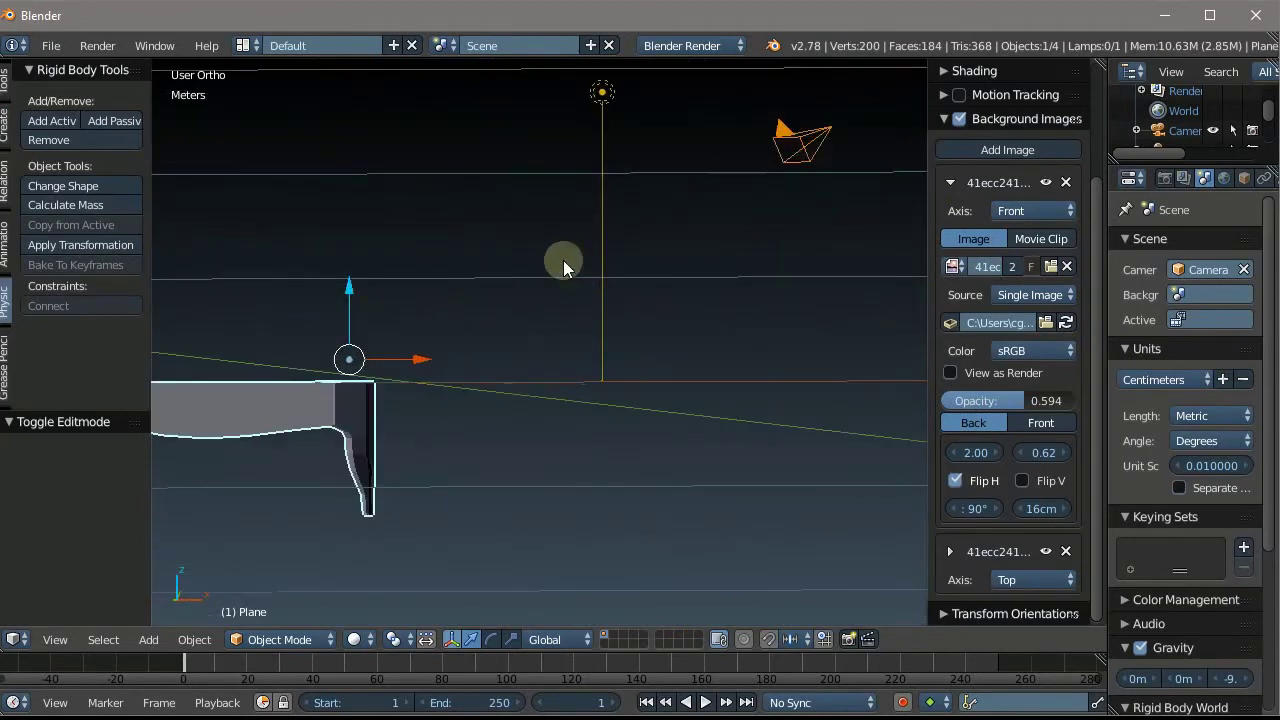
key("KP_1")
scroll(510, 313, "down", 4)
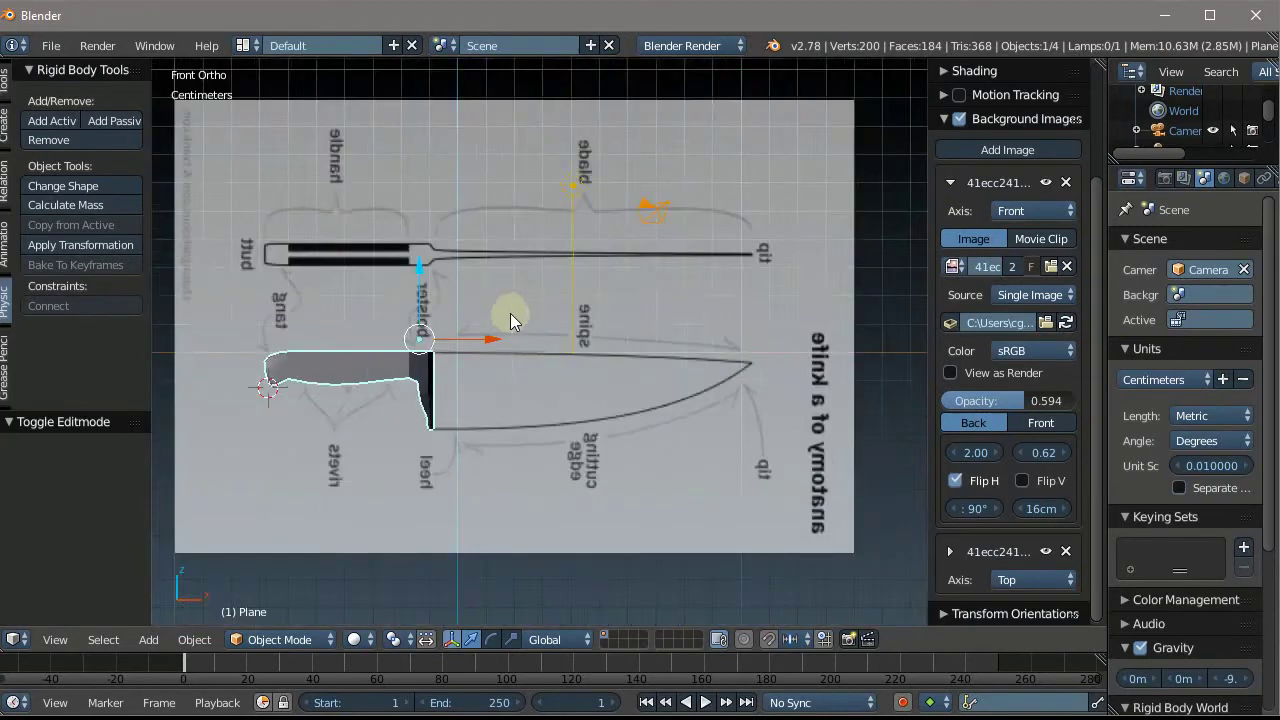
scroll(638, 408, "up", 2)
Enter Edit Mode on the handle mesh and view it at an angle
key("Tab")
scroll(566, 302, "down", 3)
scroll(413, 275, "up", 3)
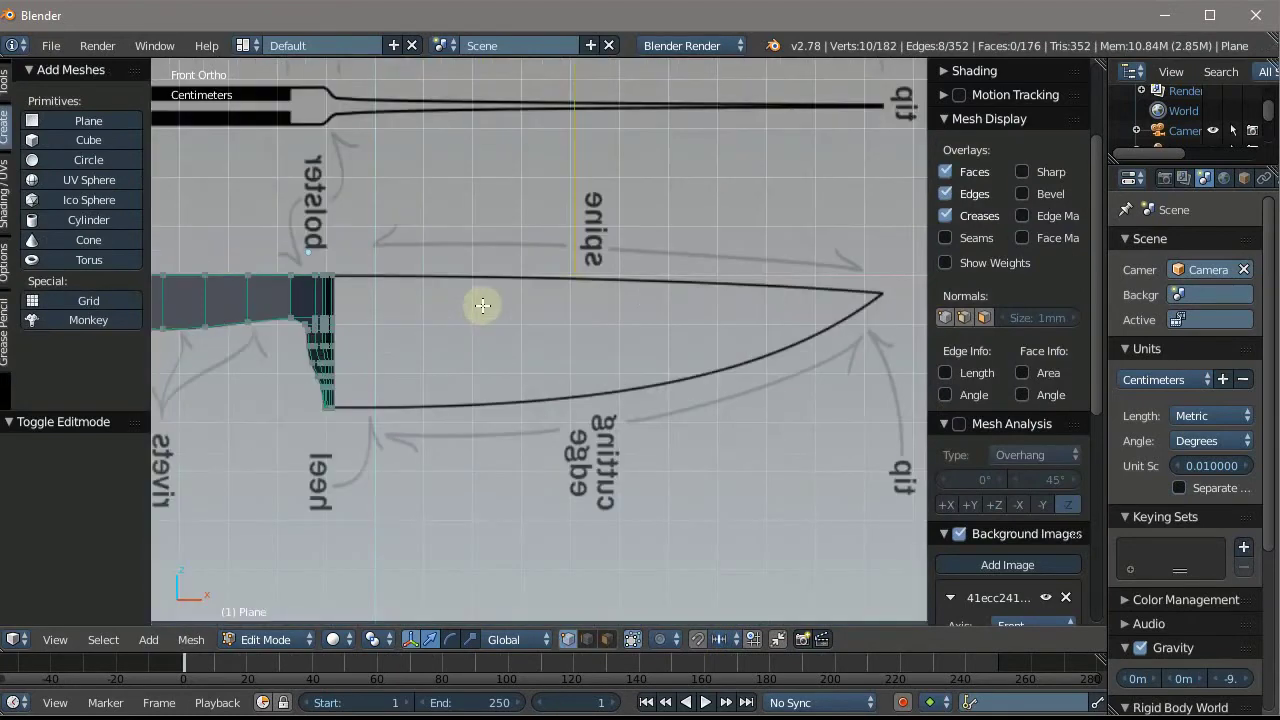
middle_click_drag(471, 306, 466, 384)
scroll(360, 295, "up", 2)
scroll(344, 290, "up", 2)
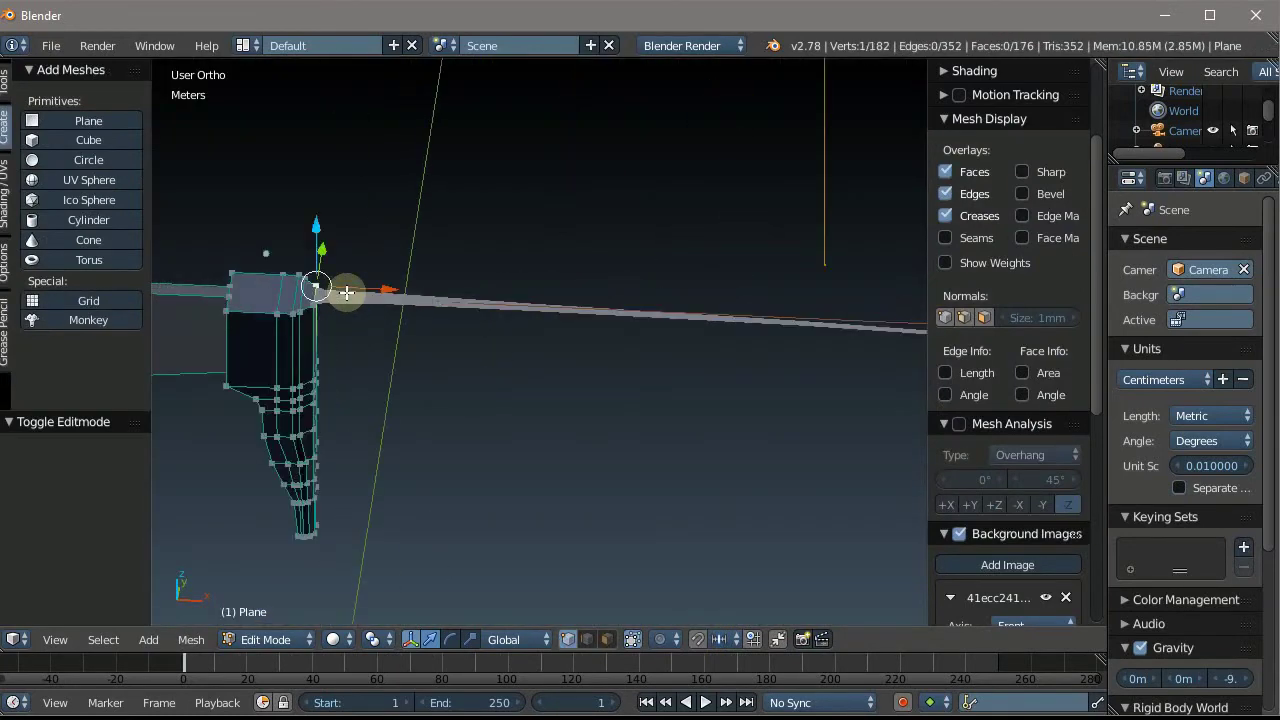
scroll(345, 290, "up", 2)
Leave the handle and start editing the blade strip Plane.002 in front view
scroll(346, 292, "up", 2)
key("Tab")
right_click(346, 293)
key("Tab")
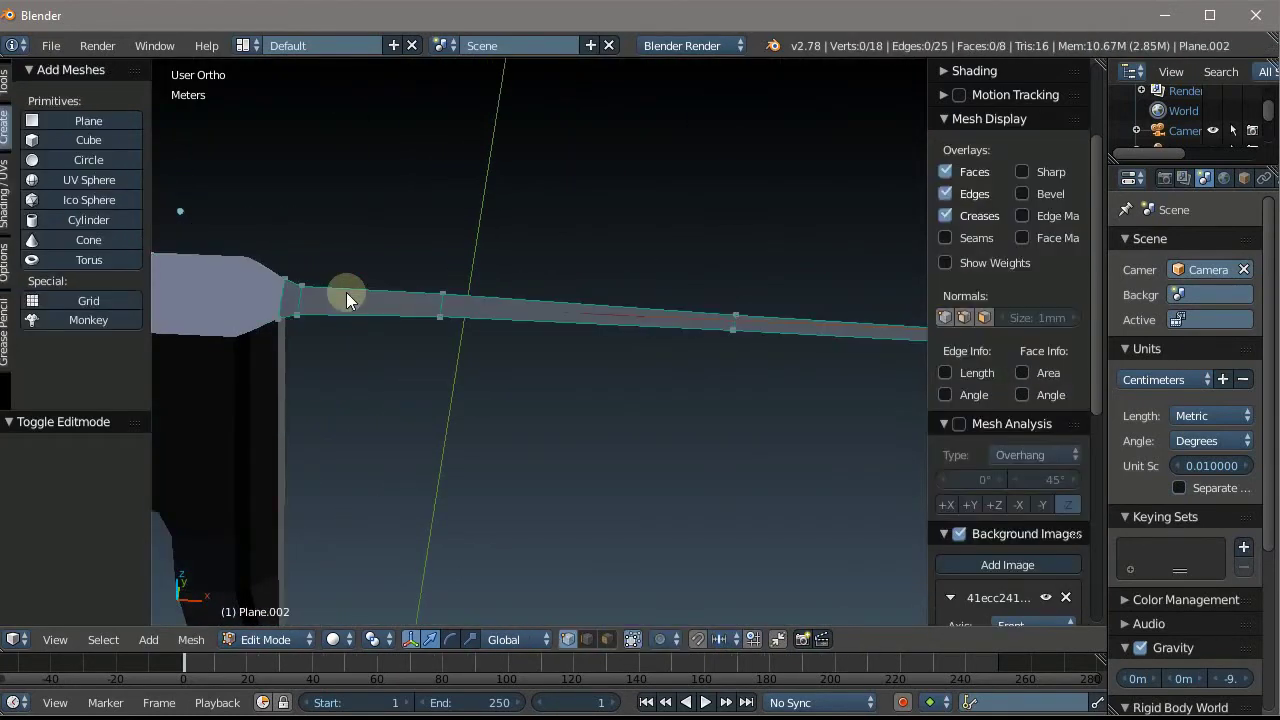
middle_click_drag(346, 293, 346, 292)
key("KP_1")
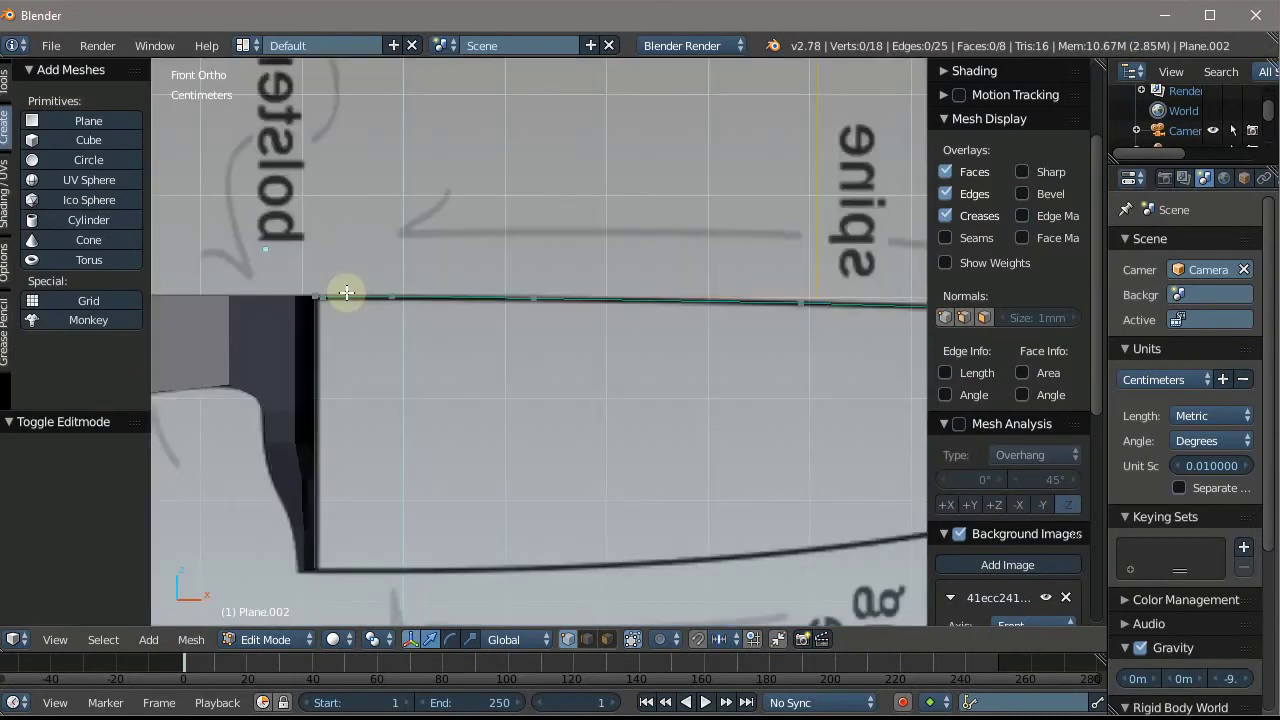
mouse_move(343, 289)
middle_mouse_down()
mouse_move(323, 260)
mouse_move(214, 320)
mouse_move(410, 357)
middle_mouse_up()
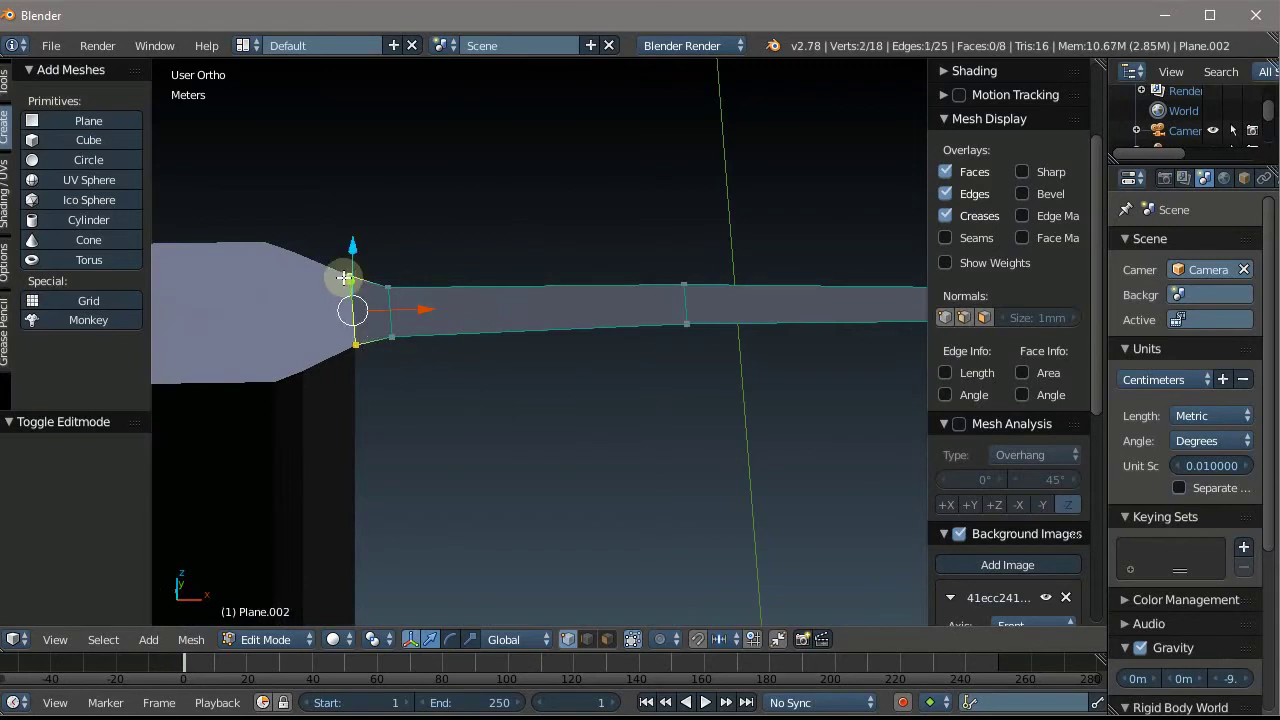
middle_click_drag(400, 211, 391, 218)
key("KP_1")
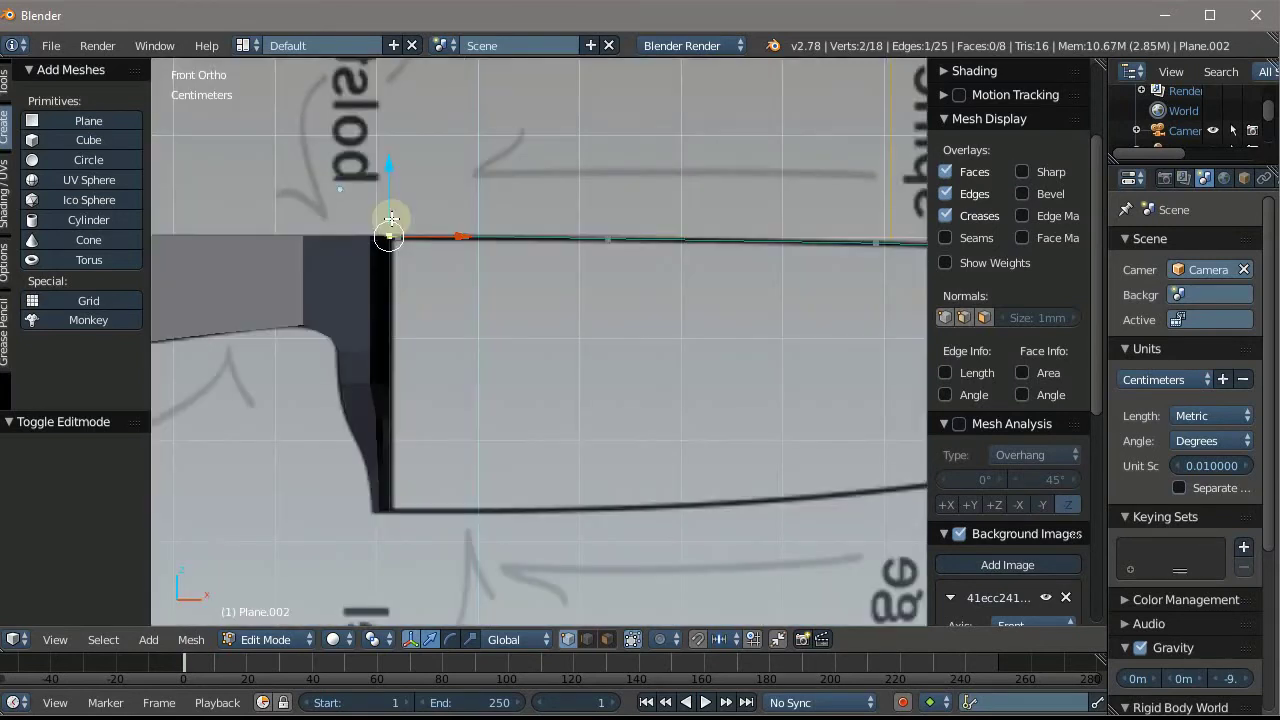
Extrude the heel vertex 2.721 cm down along Z to the cutting edge
key("e")
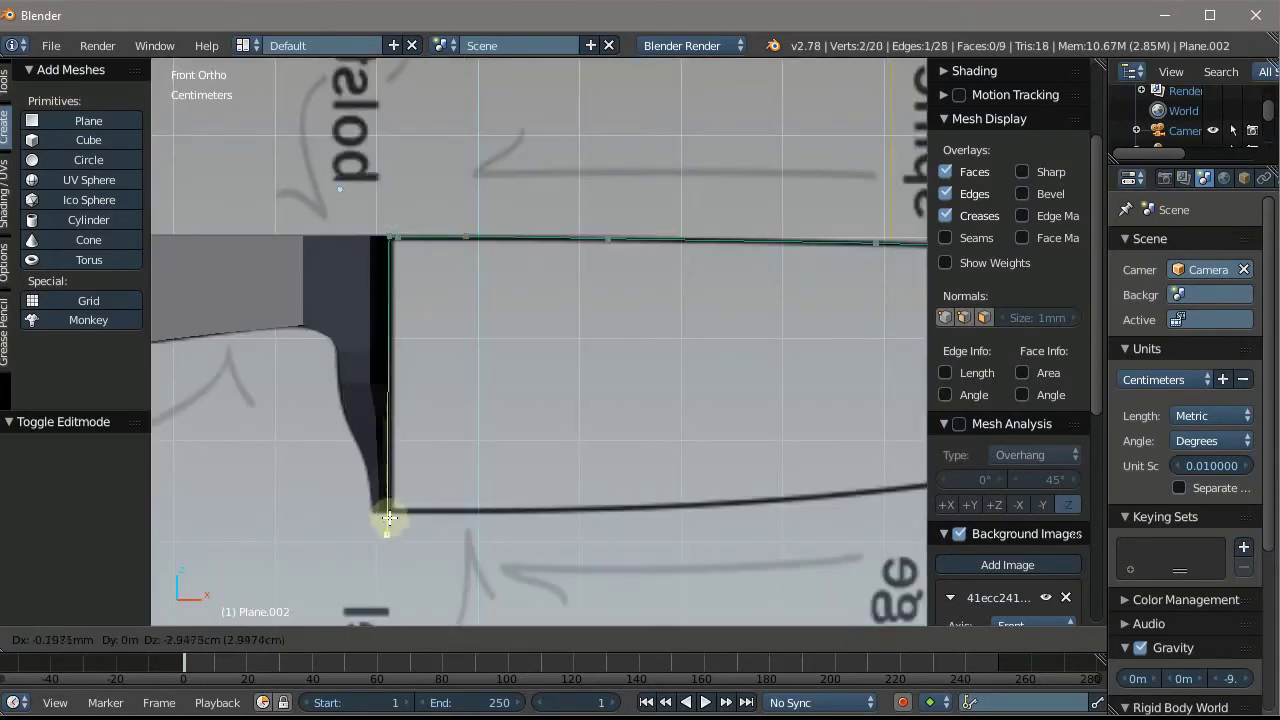
key("Escape")
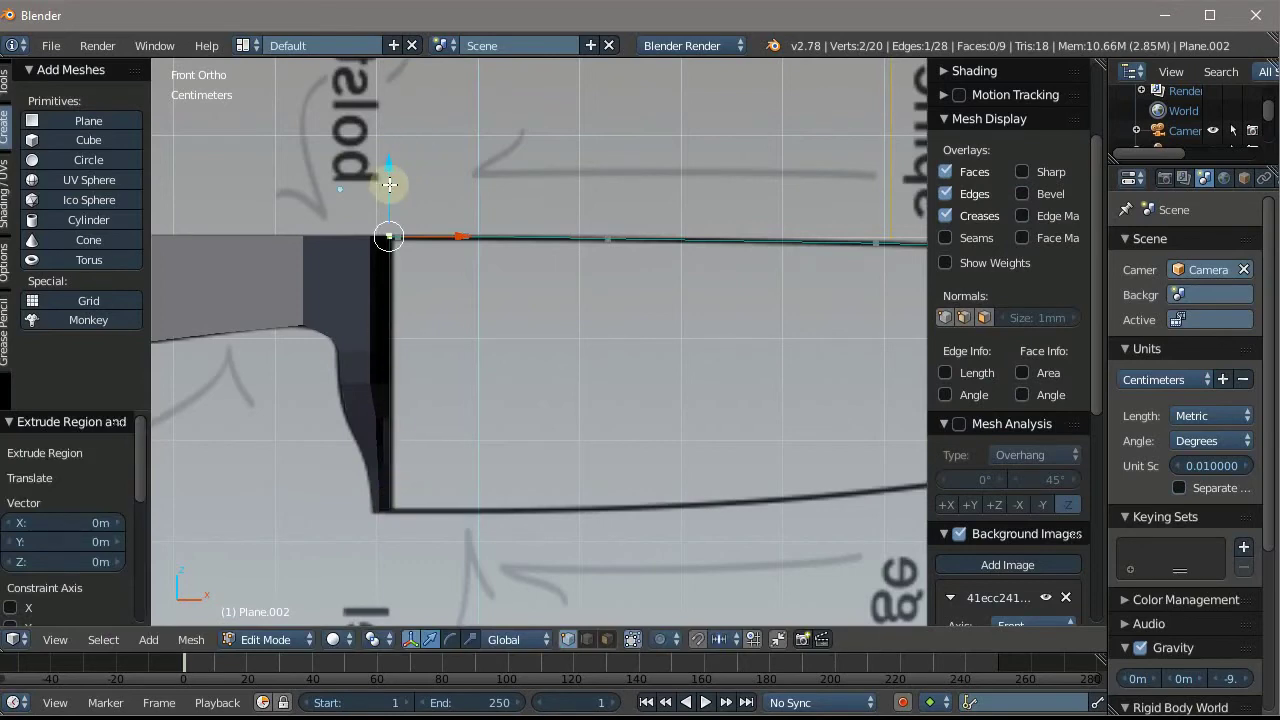
mouse_move(389, 184)
left_mouse_down()
mouse_move(407, 472)
mouse_move(422, 460)
left_mouse_up()
scroll(383, 374, "down", 4)
scroll(645, 350, "up", 3)
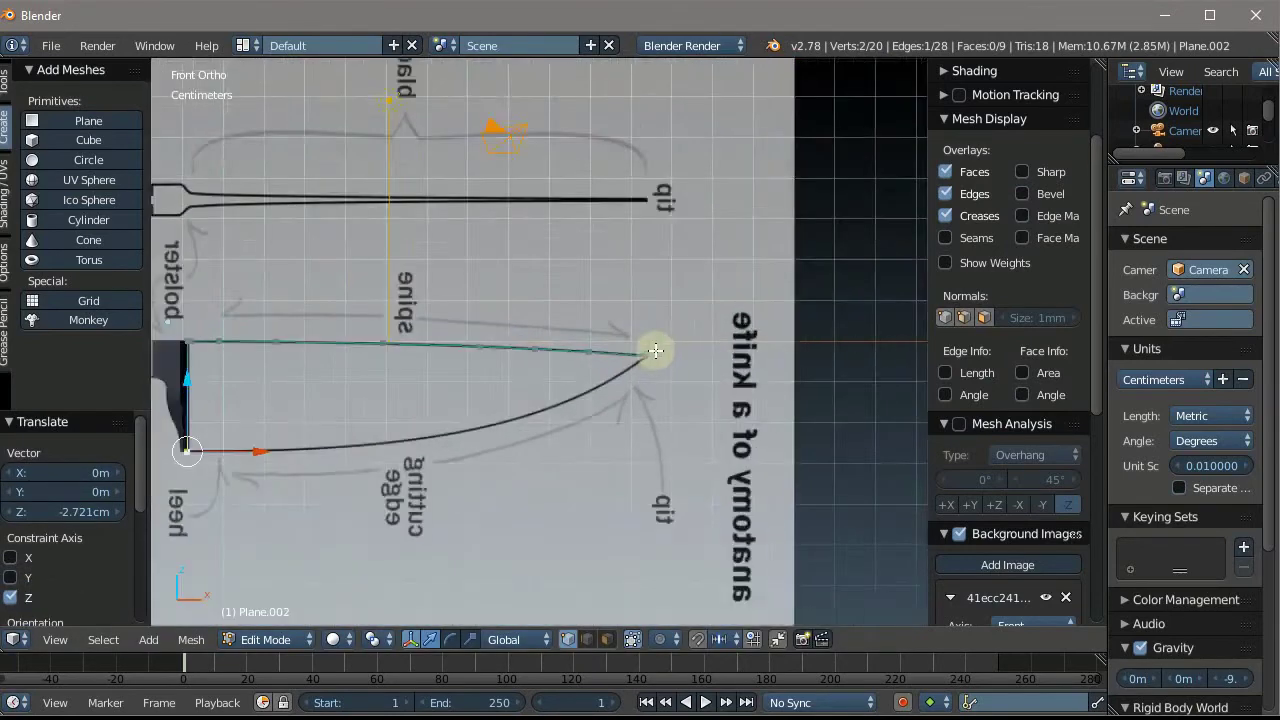
scroll(651, 345, "up", 2)
scroll(673, 339, "up", 2)
scroll(719, 316, "down", 3)
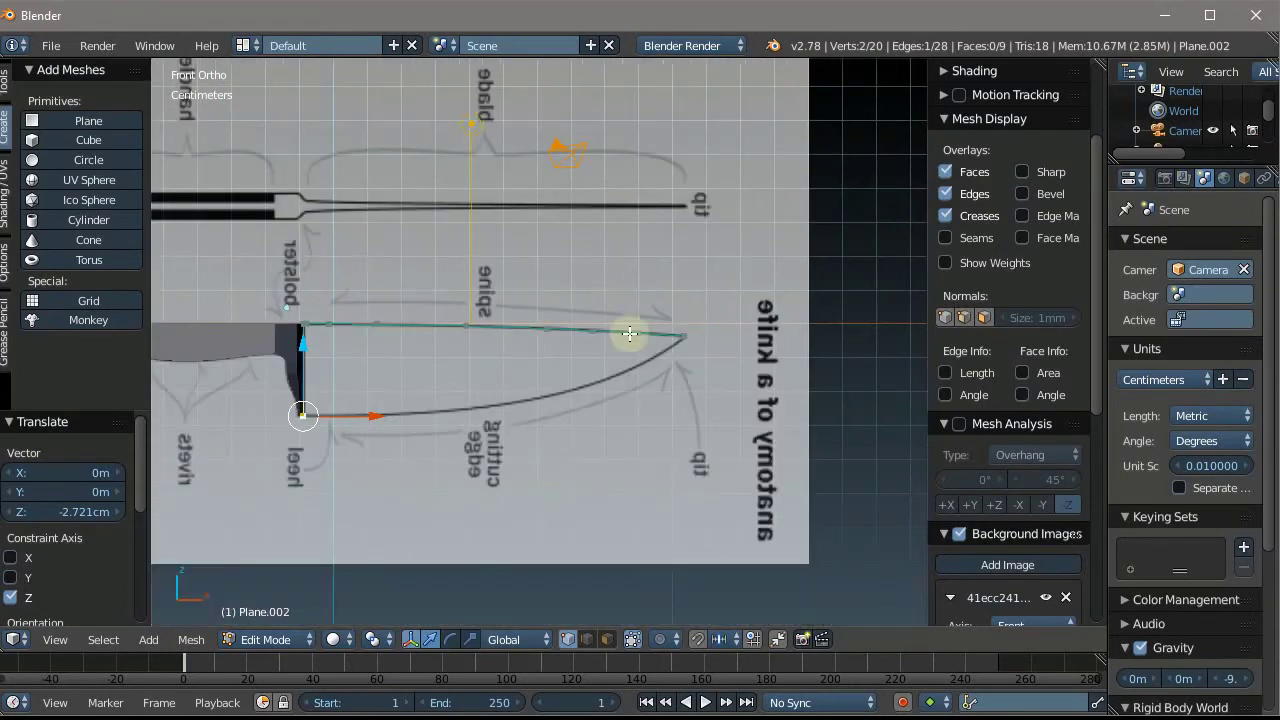
scroll(530, 349, "up", 2)
mouse_move(822, 357)
middle_mouse_down()
mouse_move(740, 383)
mouse_move(774, 394)
mouse_move(769, 366)
mouse_move(511, 432)
mouse_move(449, 249)
mouse_move(371, 277)
mouse_move(307, 278)
mouse_move(423, 289)
mouse_move(503, 273)
middle_mouse_up()
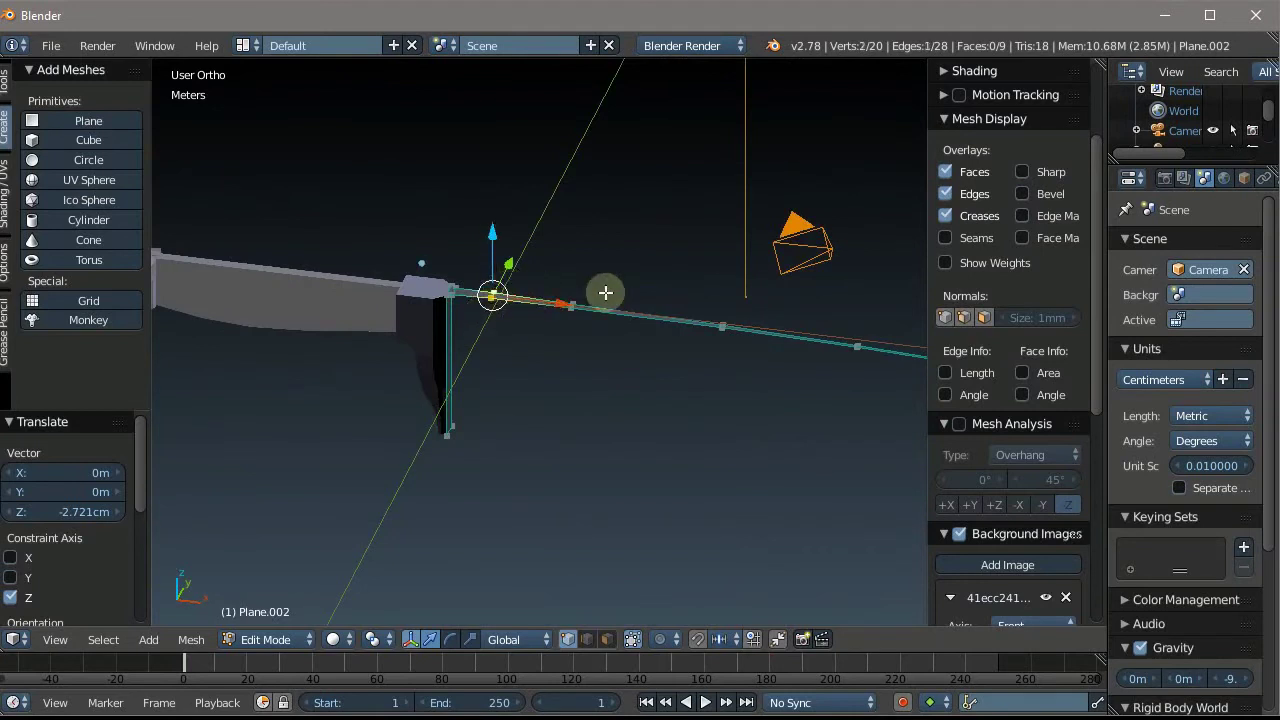
Select spine vertices near the strip's heel and switch to edge select mode
right_click(574, 307, "shift")
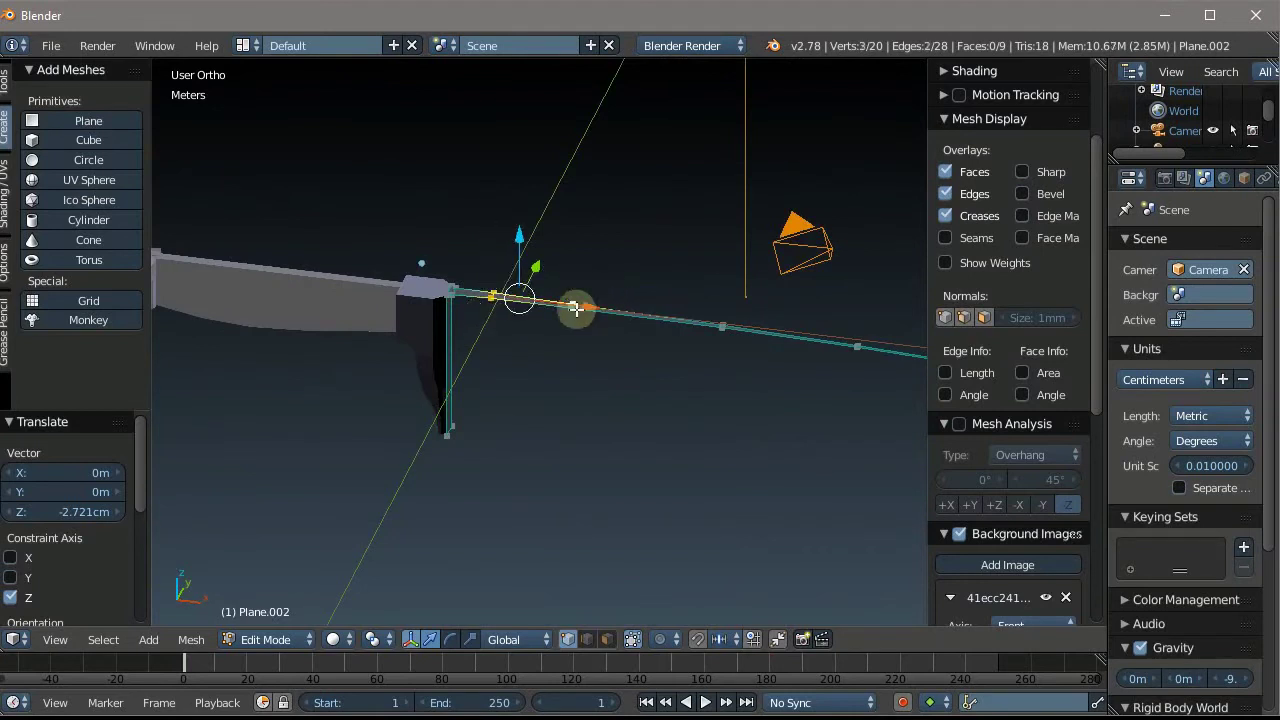
right_click(727, 325, "shift")
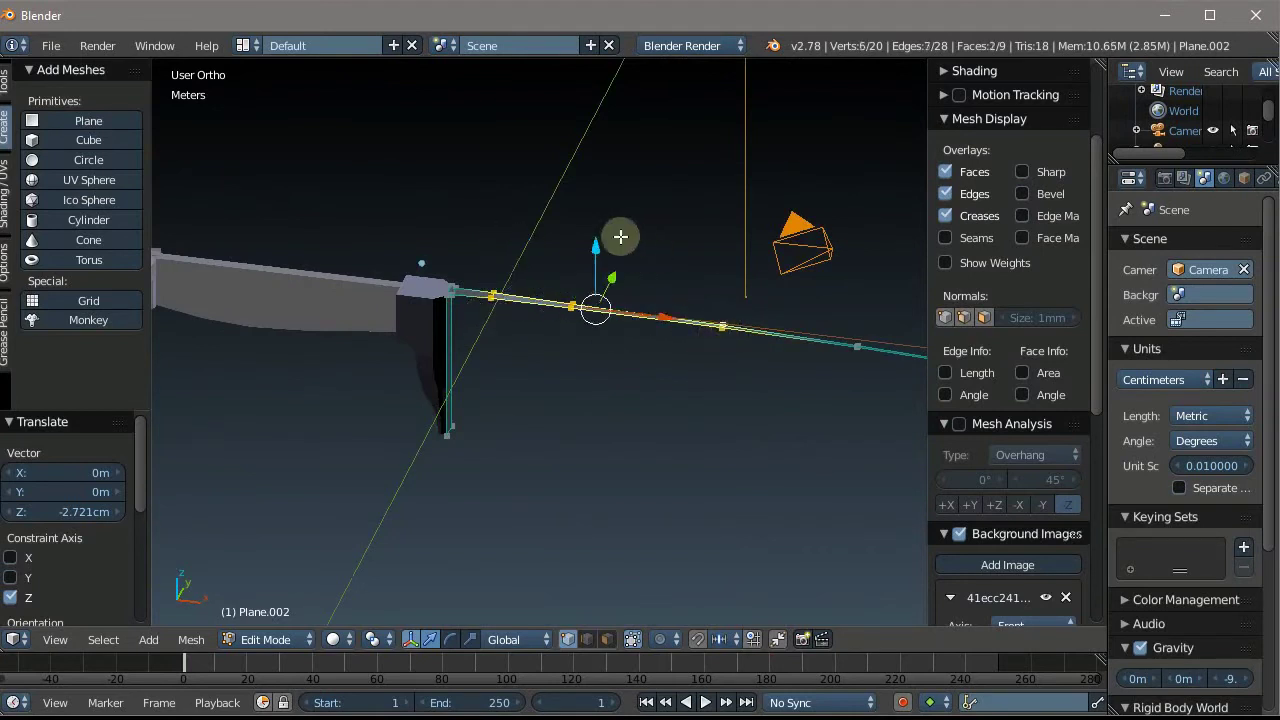
middle_click_drag(620, 237, 496, 303)
right_click(496, 300)
right_click(628, 330, "shift")
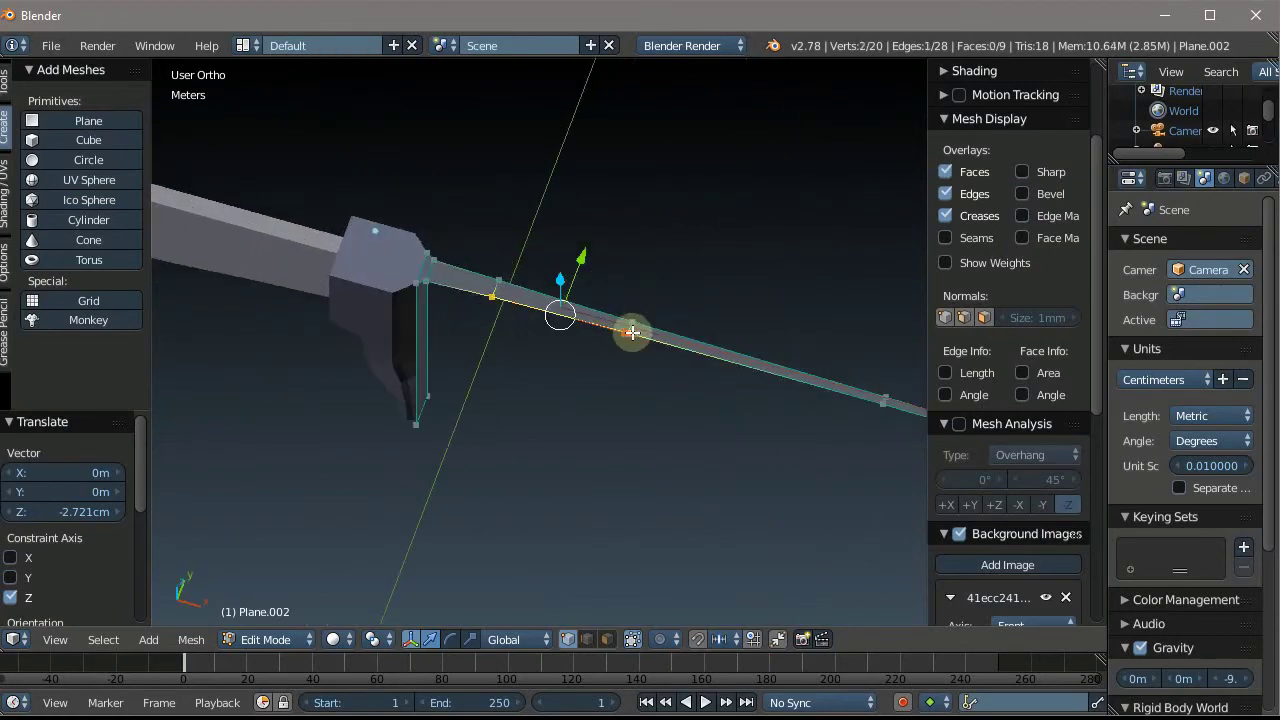
right_click(632, 322, "shift")
right_click(514, 267, "shift")
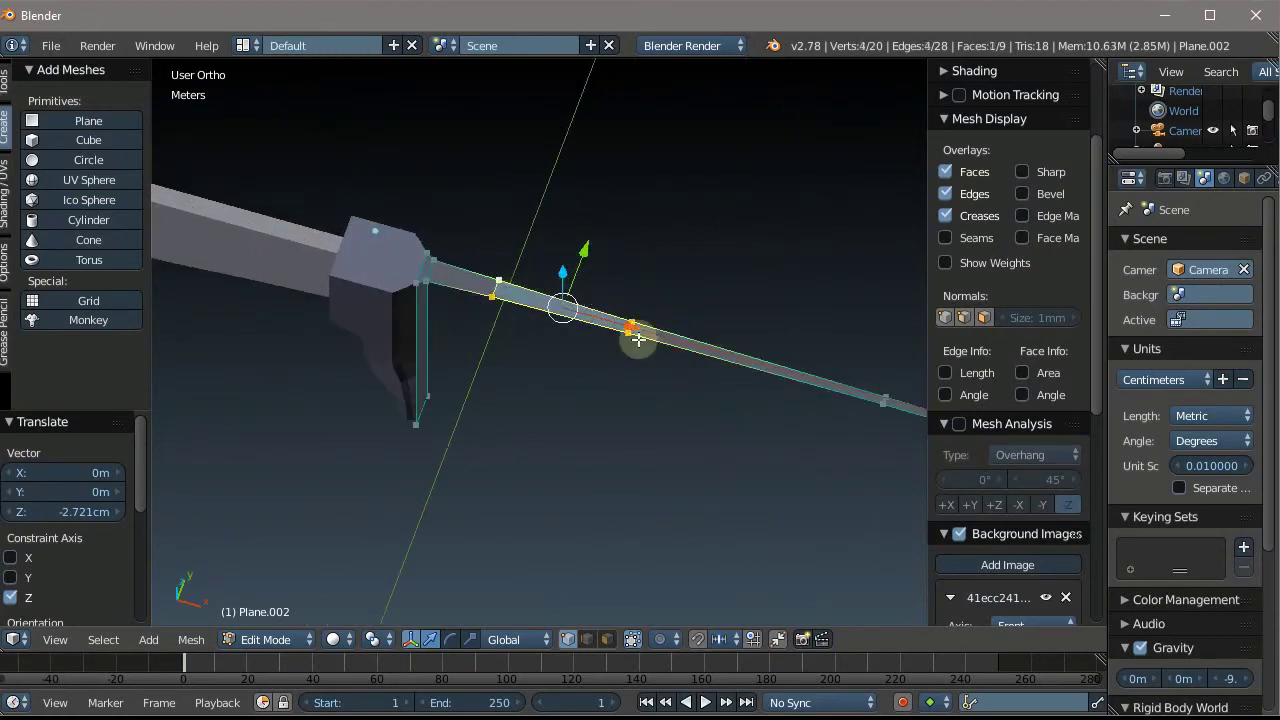
left_click(587, 639)
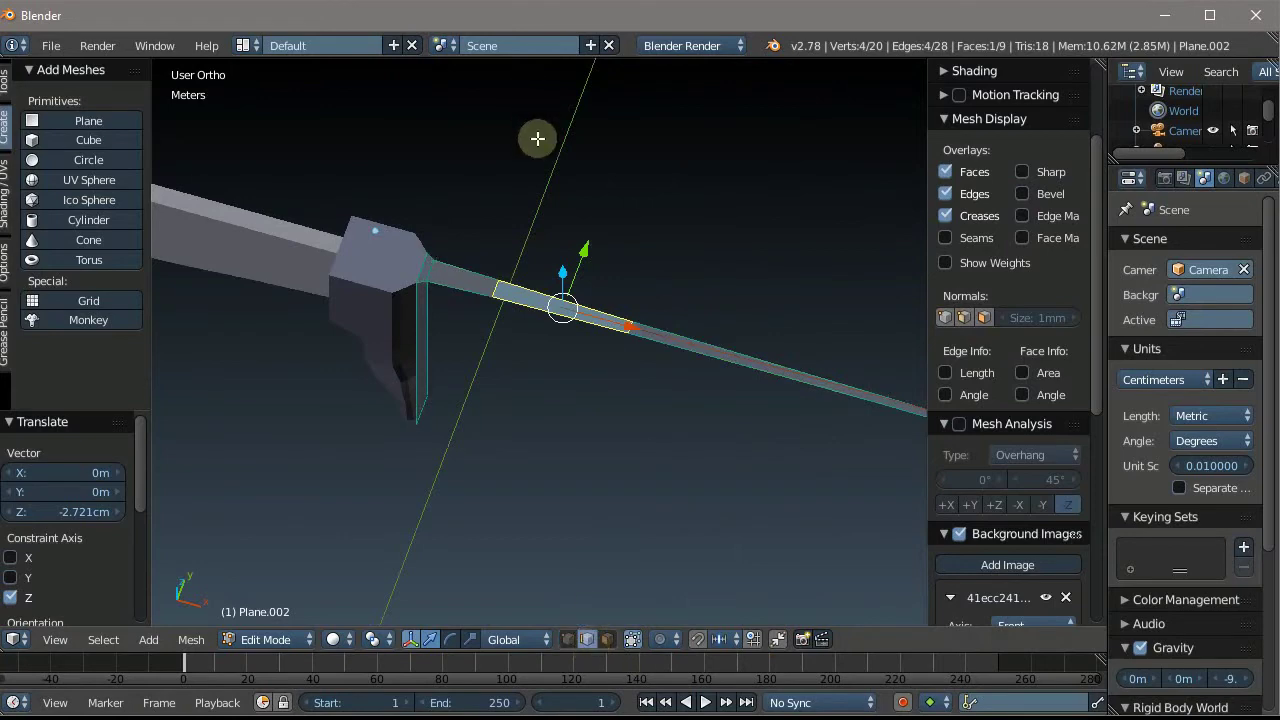
right_click(552, 293, "shift")
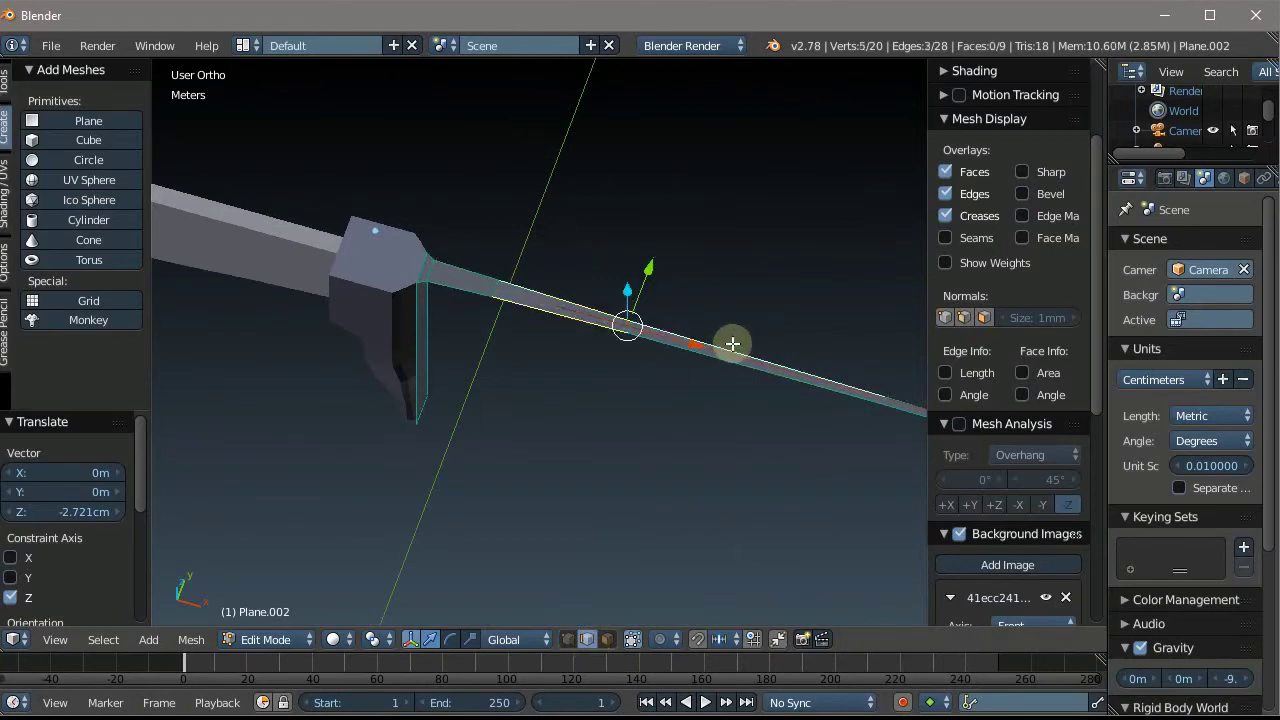
Add the remaining spine edges along Plane.002 to the selection
scroll(449, 217, "down", 2, "ctrl")
scroll(809, 243, "down", 2, "ctrl")
scroll(686, 406, "down", 1, "ctrl")
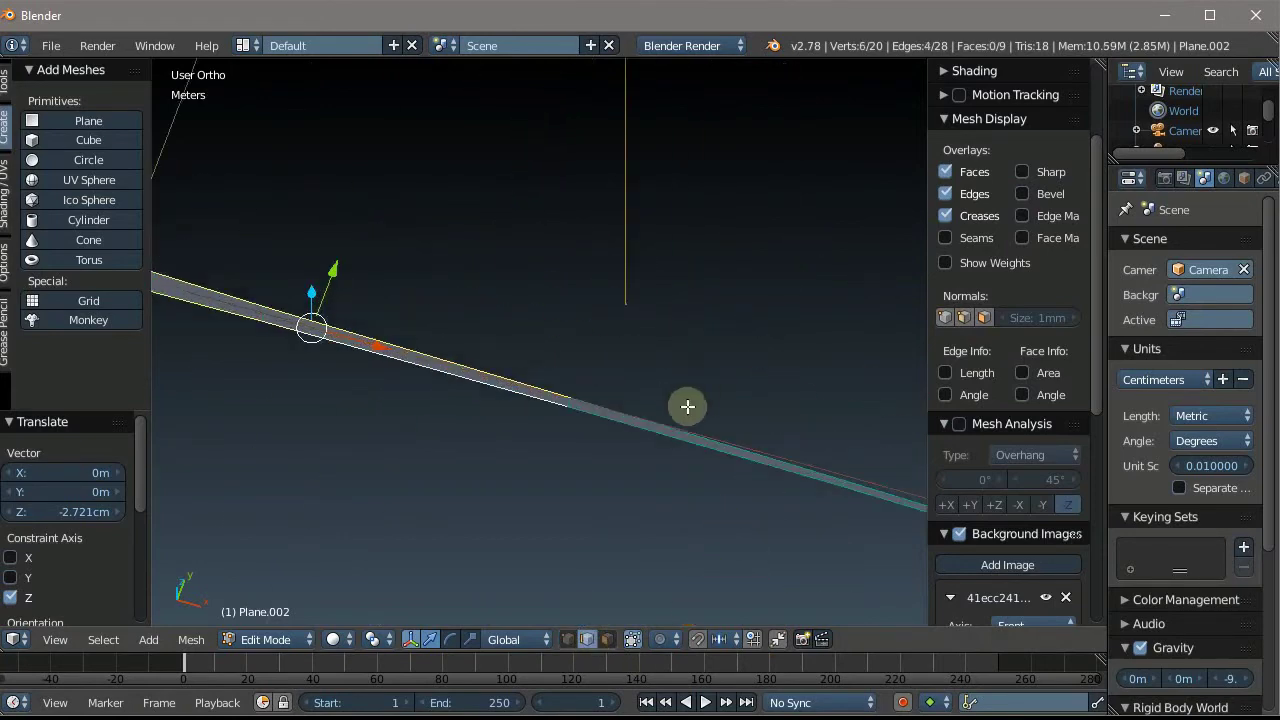
right_click(645, 430, "shift")
scroll(580, 340, "down", 3, "shift")
scroll(600, 275, "down", 3, "ctrl")
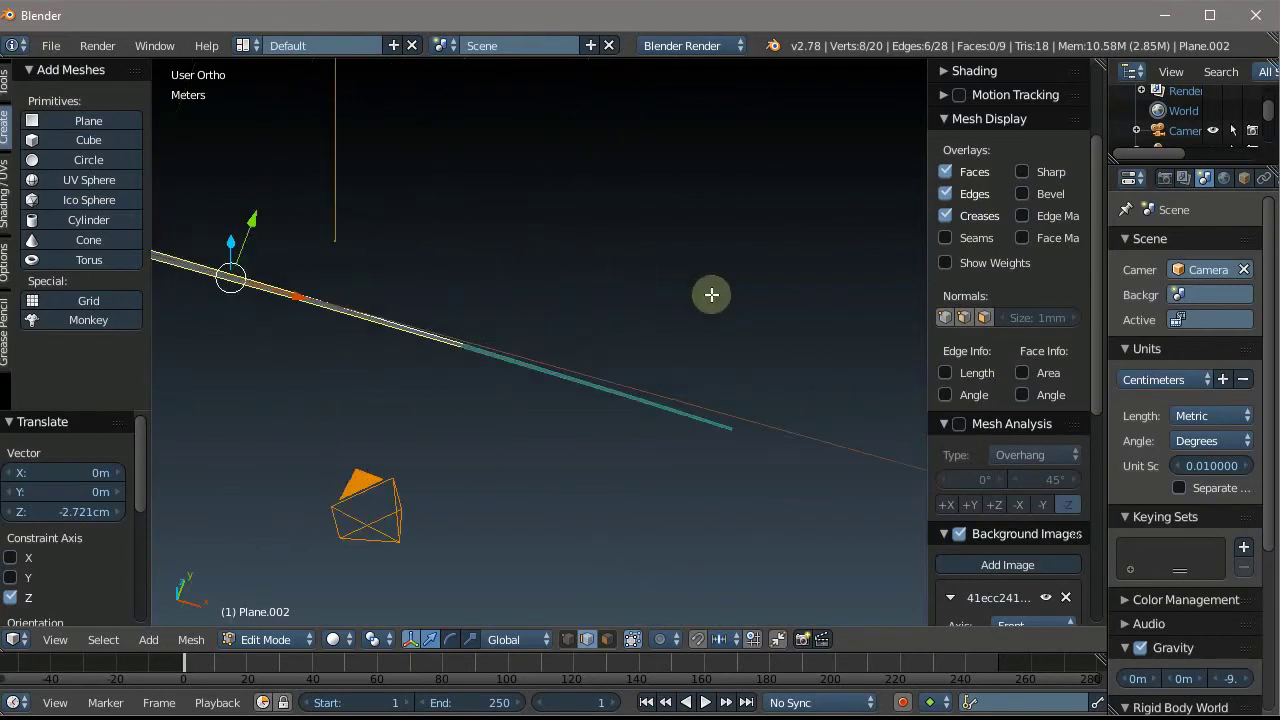
scroll(520, 367, "down", 3, "ctrl")
right_click(374, 361, "shift")
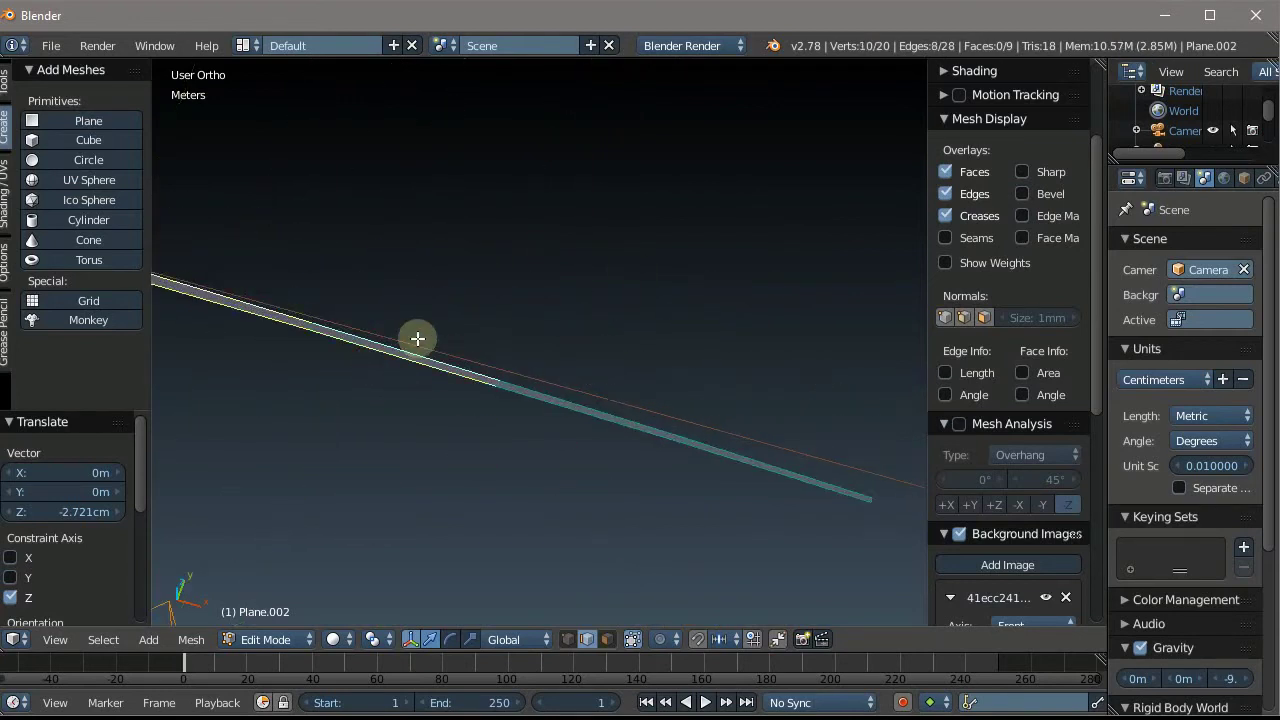
right_click(577, 401, "shift")
right_click(740, 452, "shift")
right_click(771, 459, "shift")
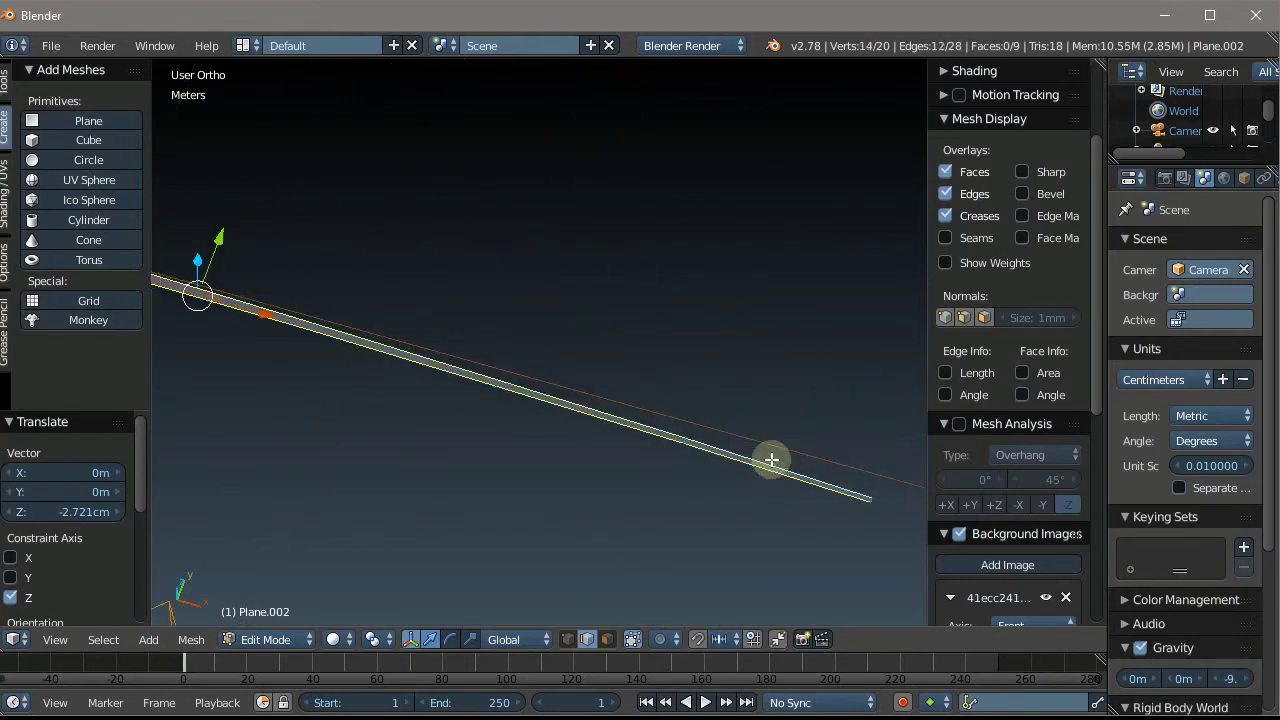
scroll(770, 445, "down", 5)
mouse_move(791, 451)
middle_mouse_down()
mouse_move(680, 323)
mouse_move(764, 340)
middle_mouse_up()
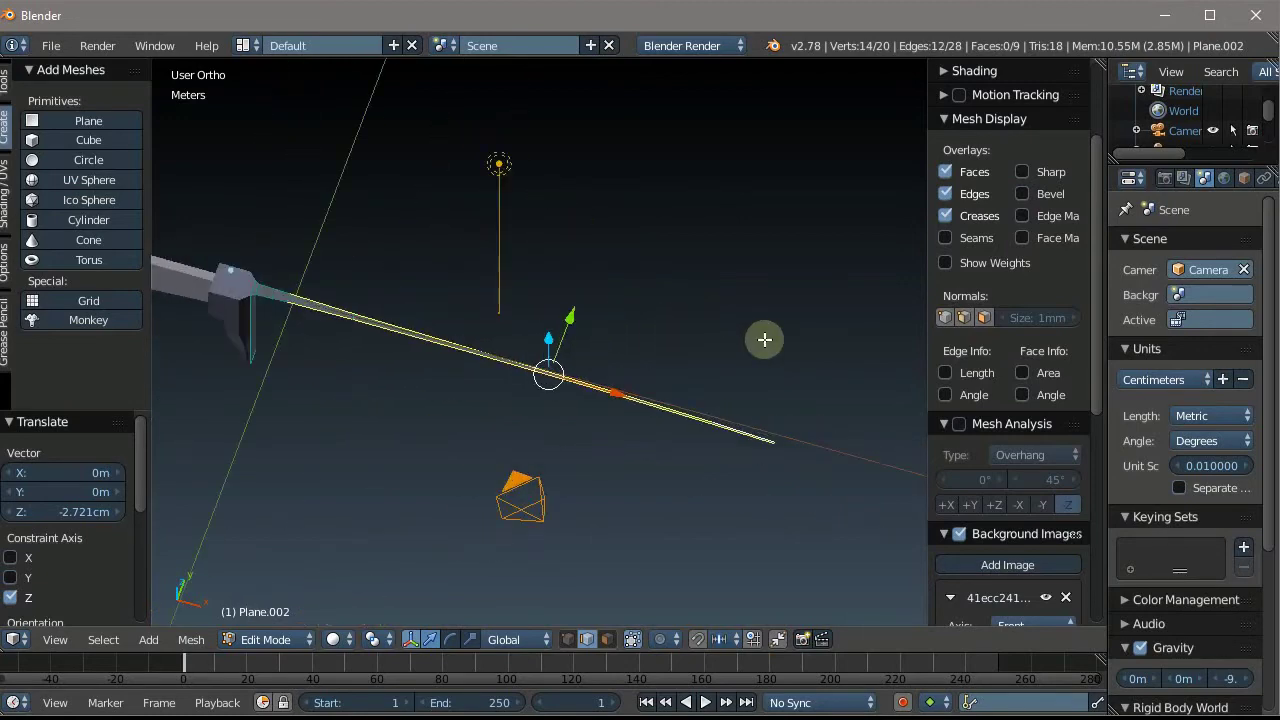
Check the spine selection in front view and deselect the extra vertex at the strip's end
key("KP_1")
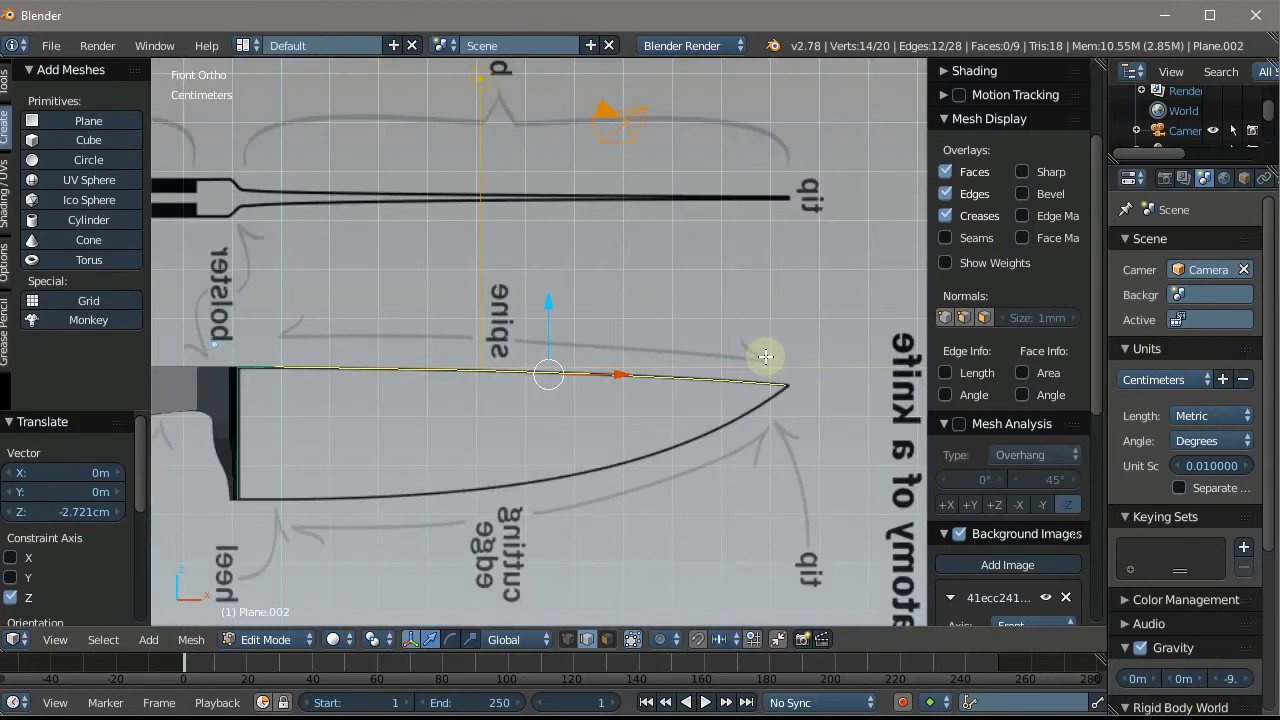
scroll(706, 412, "up", 1)
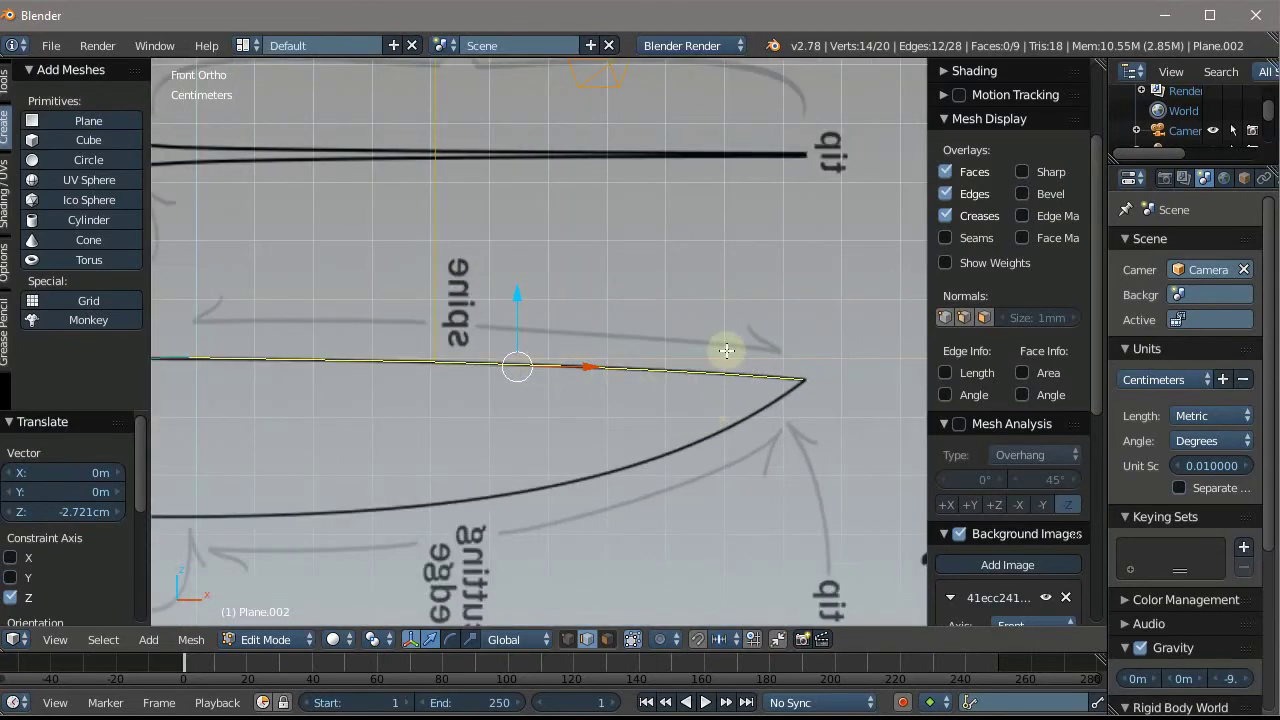
middle_click_drag(749, 326, 621, 461)
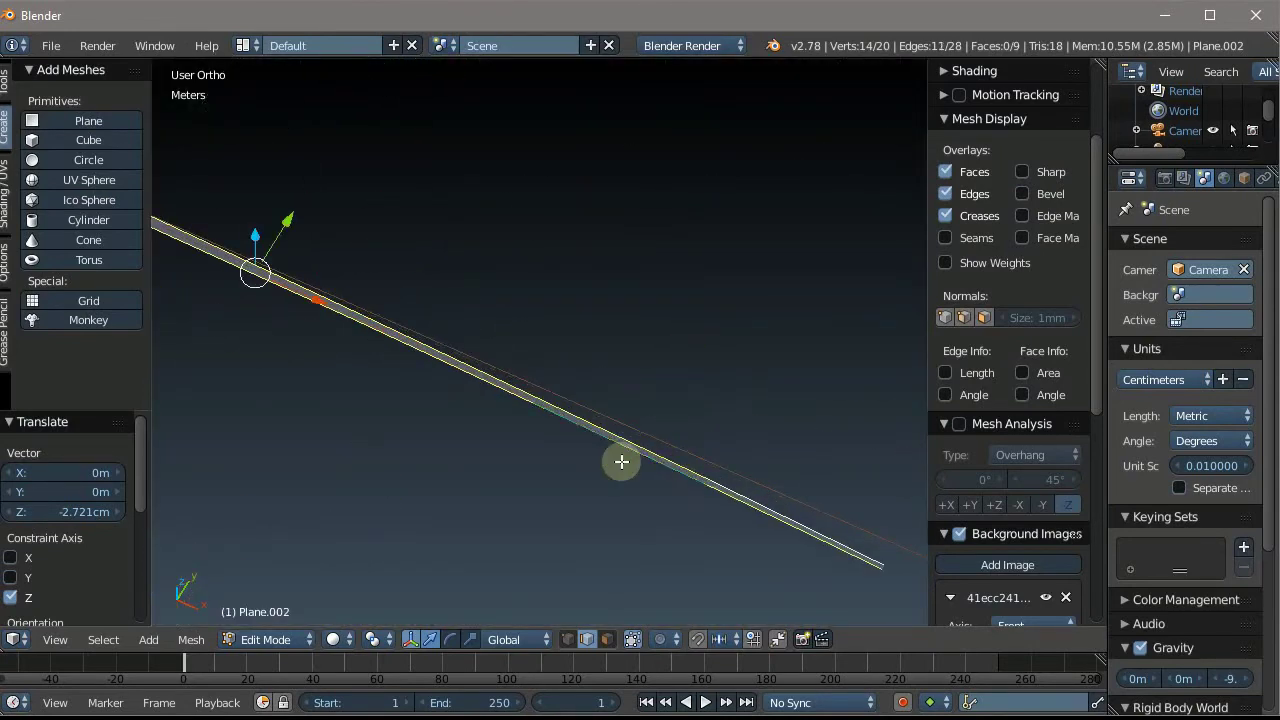
right_click(760, 508, "shift")
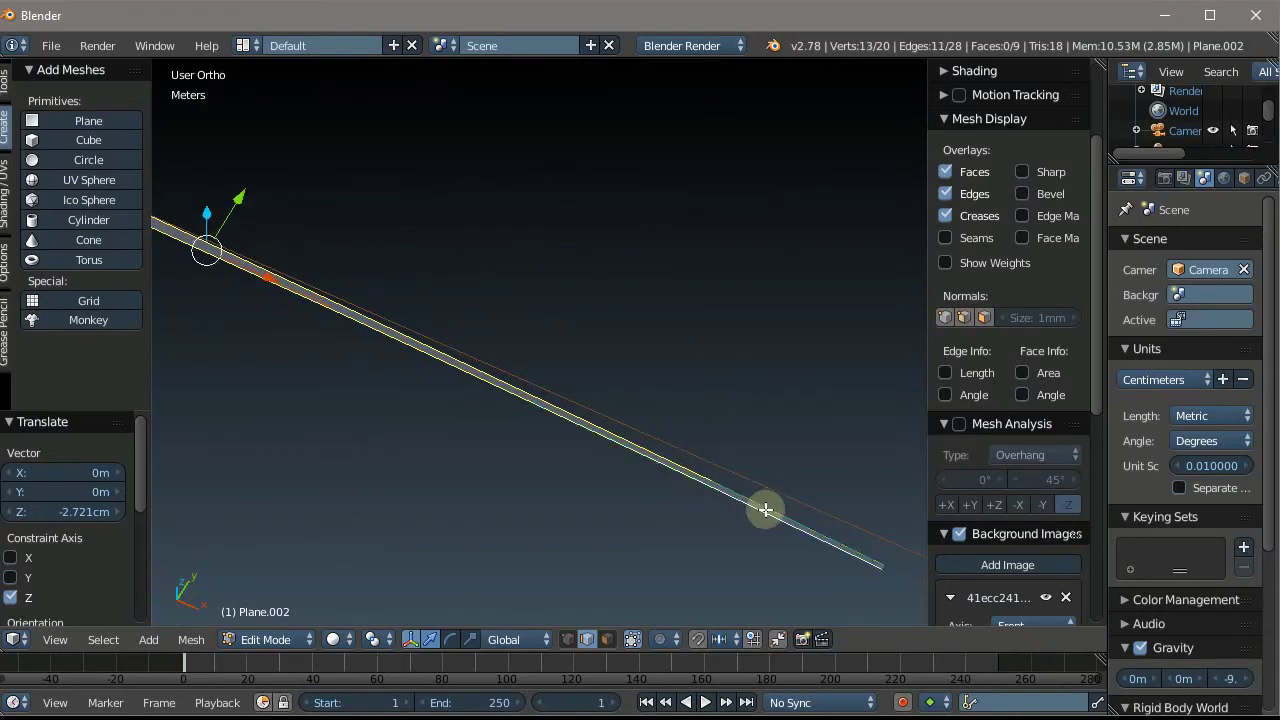
mouse_move(763, 513)
middle_mouse_down()
mouse_move(731, 397)
mouse_move(443, 369)
mouse_move(537, 360)
middle_mouse_up()
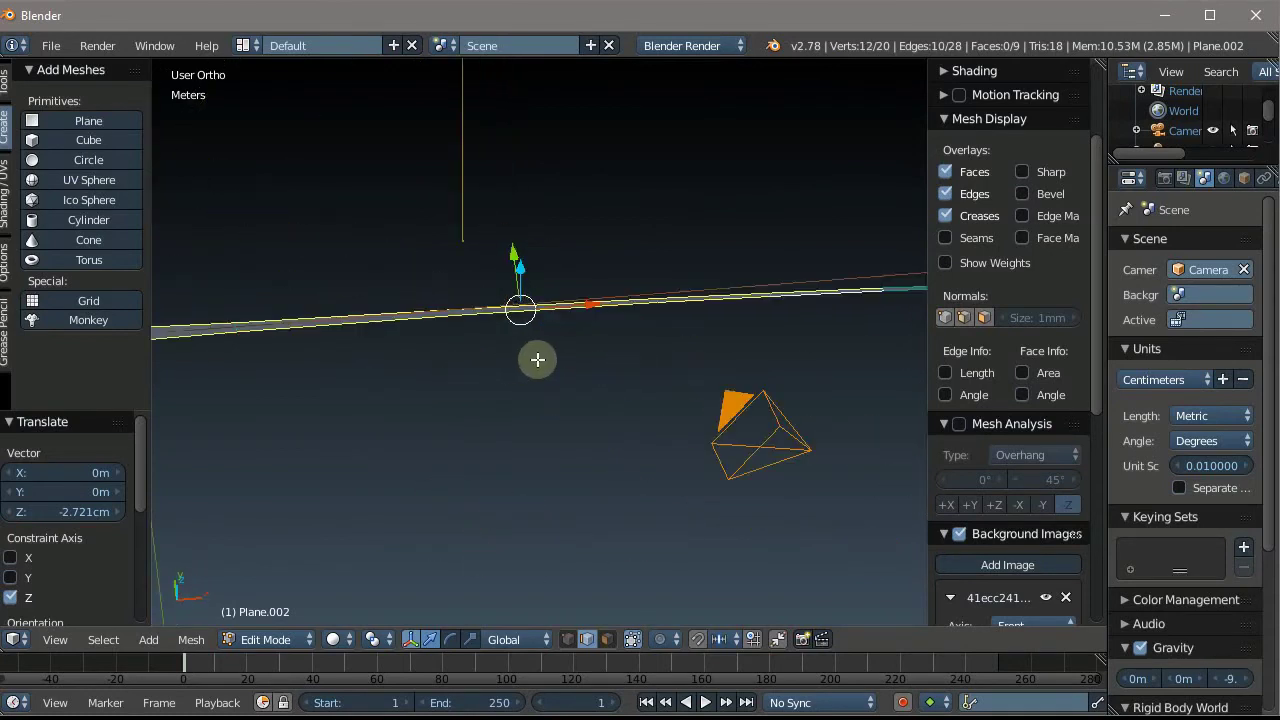
key("KP_1")
scroll(537, 360, "down", 3)
scroll(457, 397, "up", 3)
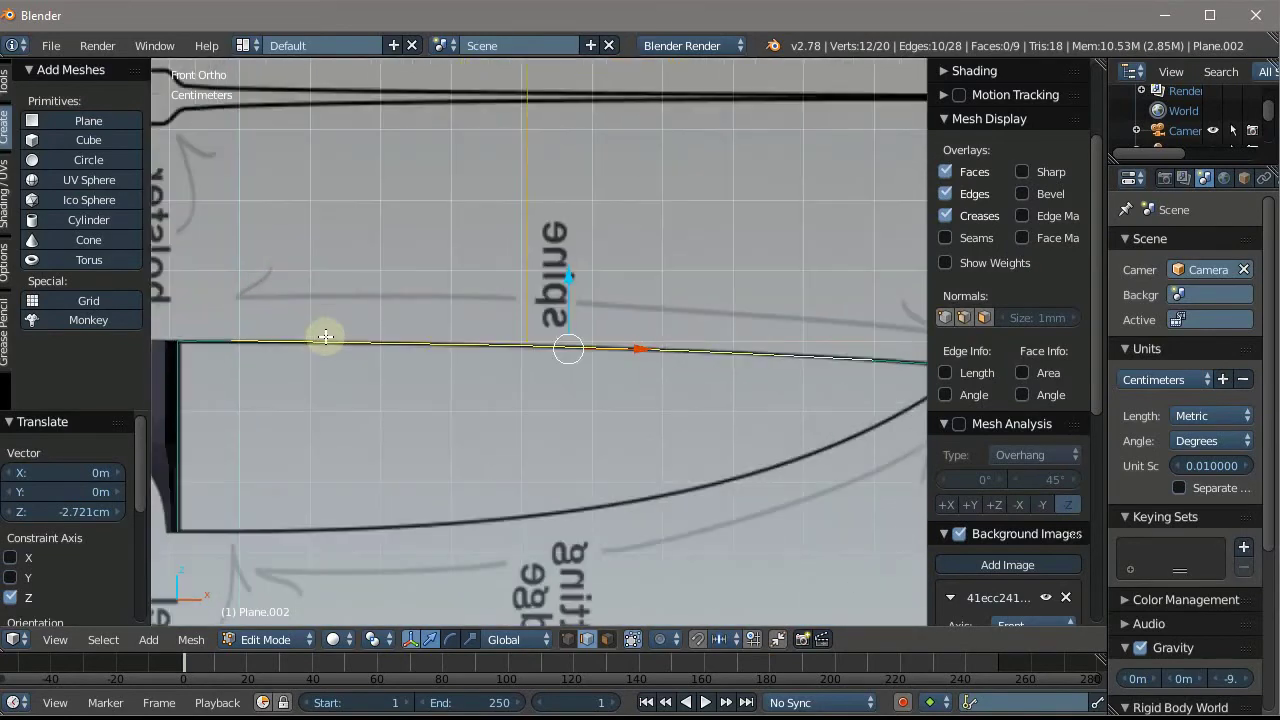
Extrude the spine edges down into blade faces reaching the cutting edge
key("e")
right_click(357, 508)
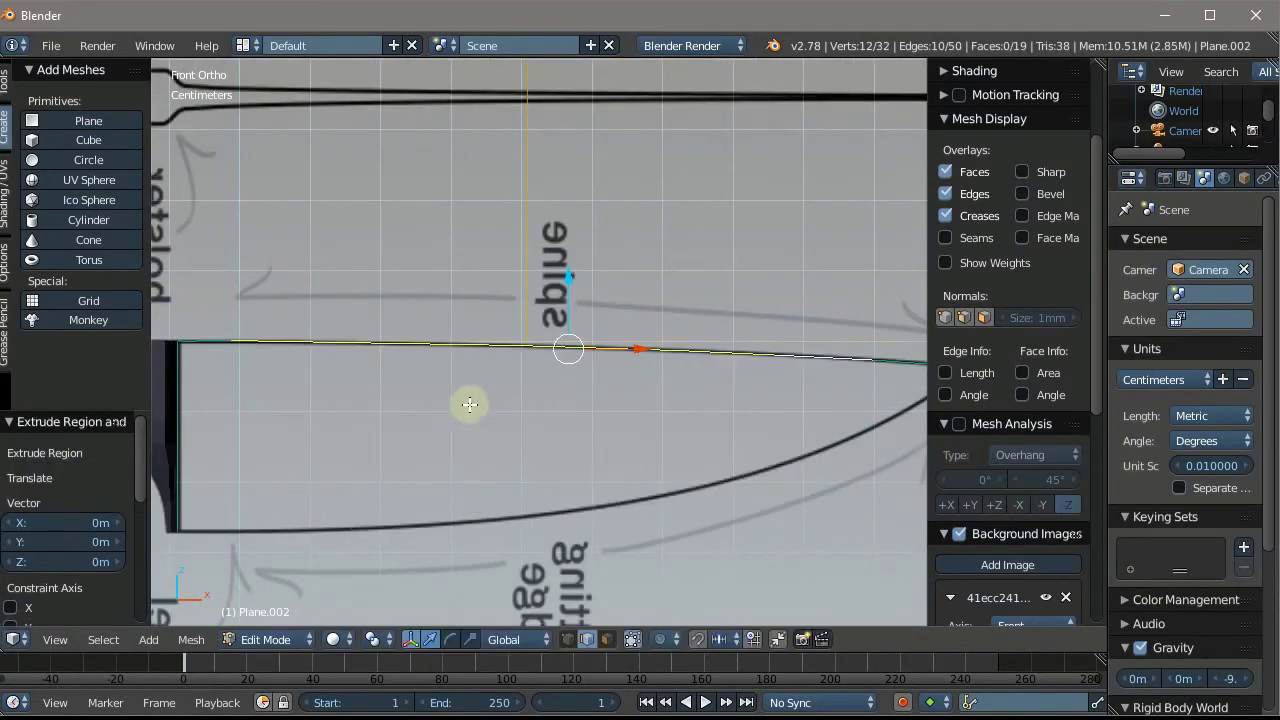
key("e")
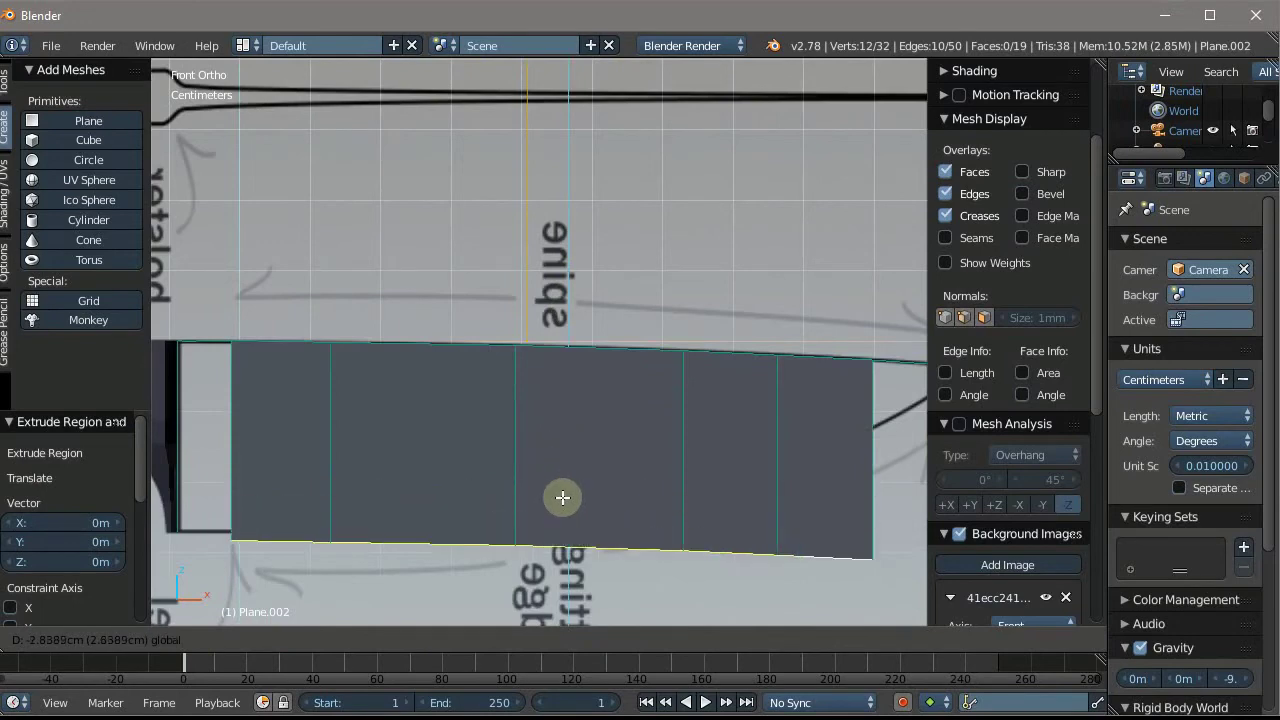
left_click(568, 490)
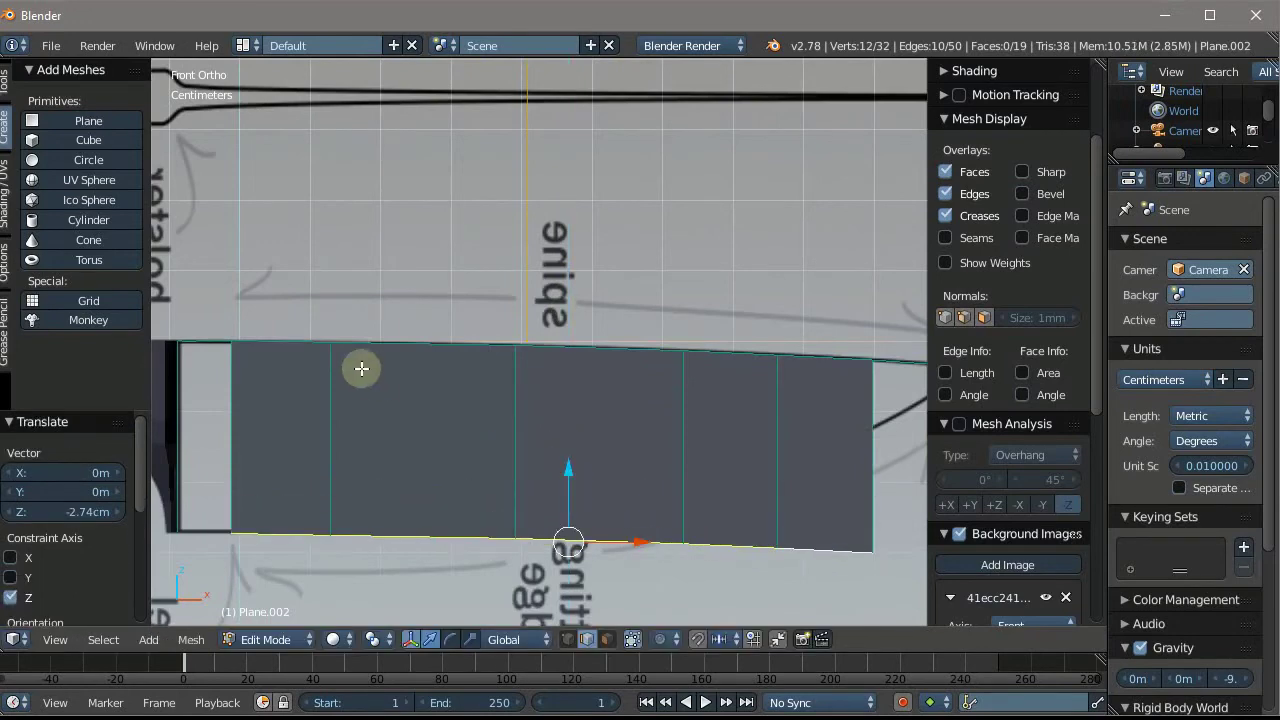
middle_click_drag(363, 366, 509, 423, "shift")
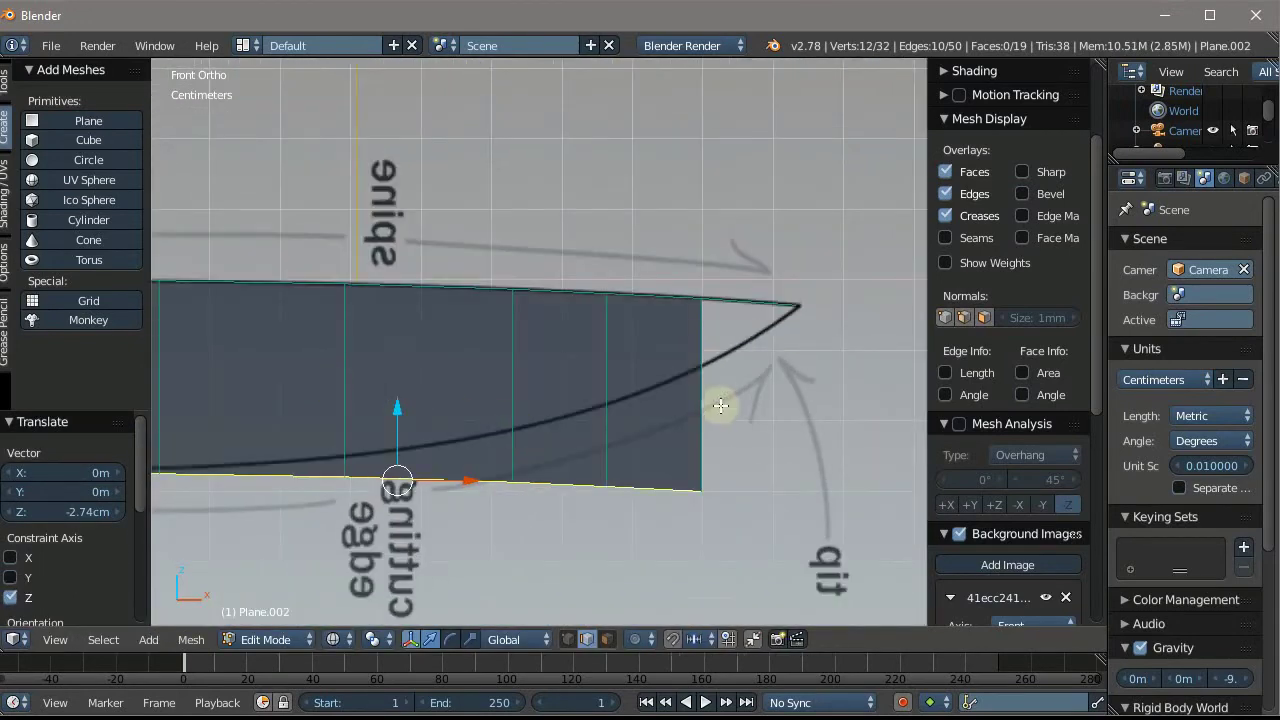
scroll(717, 408, "down", 2)
scroll(537, 396, "up", 2)
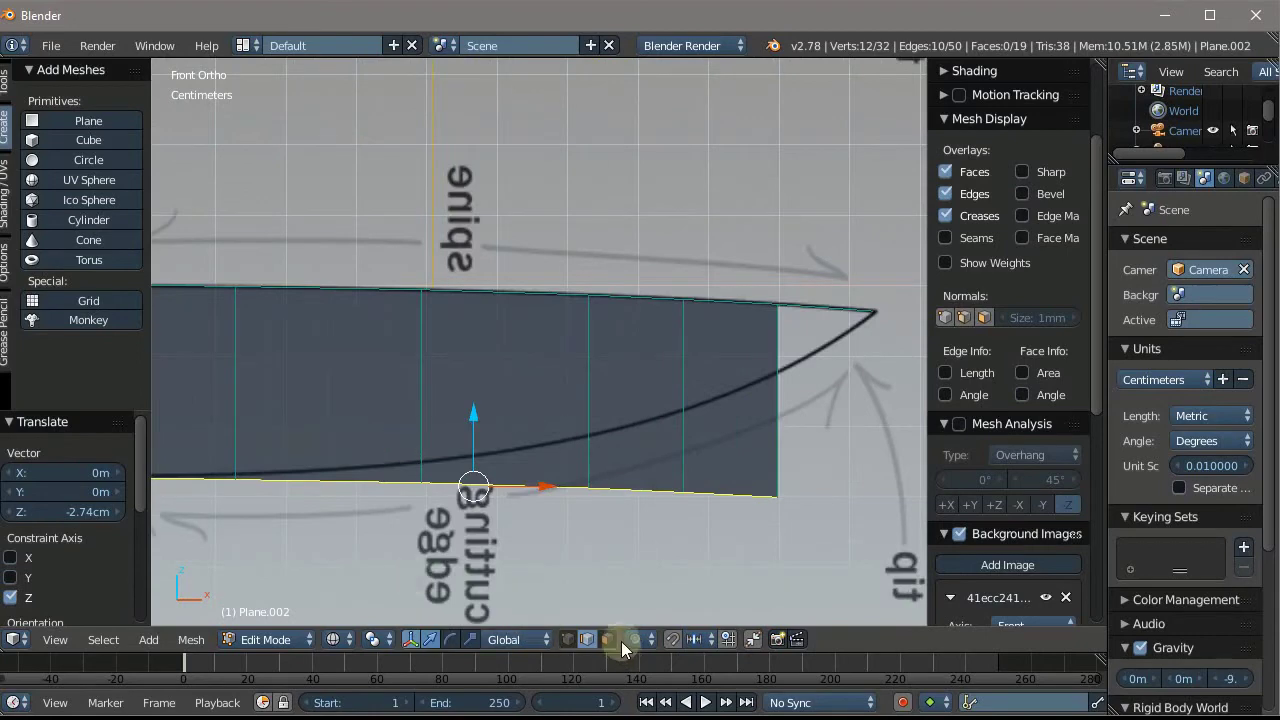
In vertex mode, raise the bottom vertices nearest the tip onto the cutting-edge curve
left_click(567, 639)
right_click(772, 494)
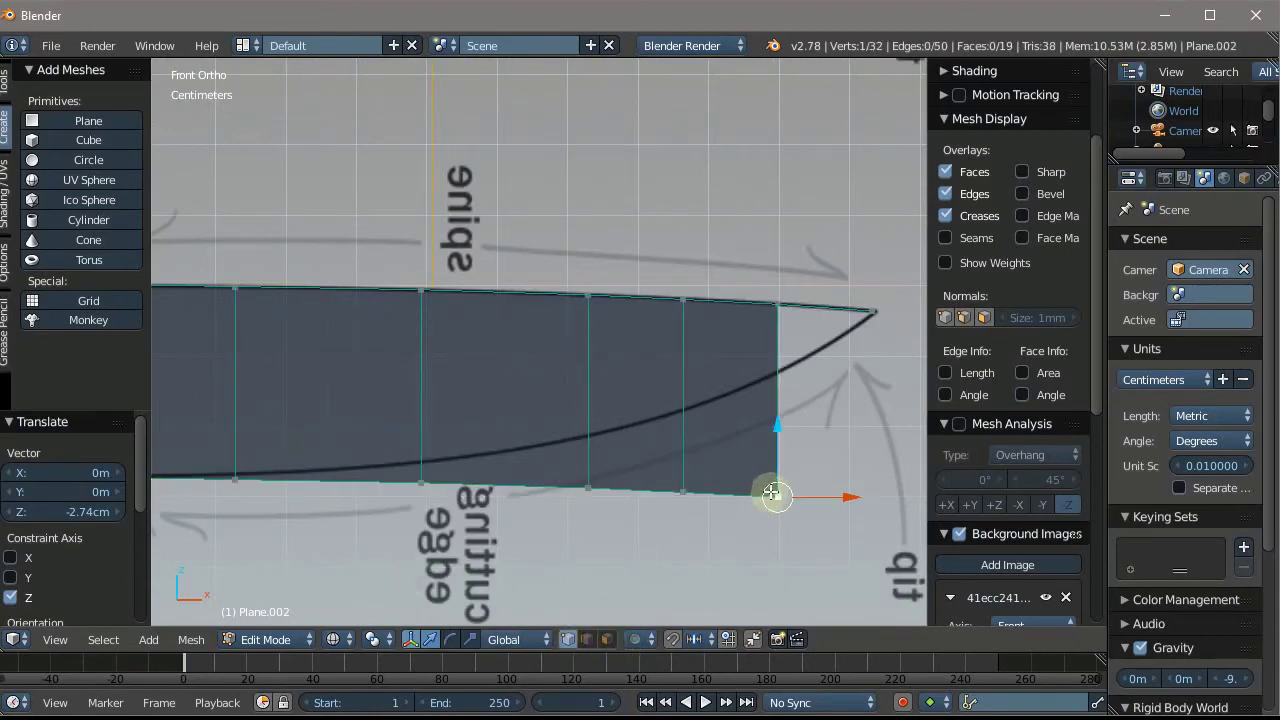
left_click_drag(779, 461, 772, 340)
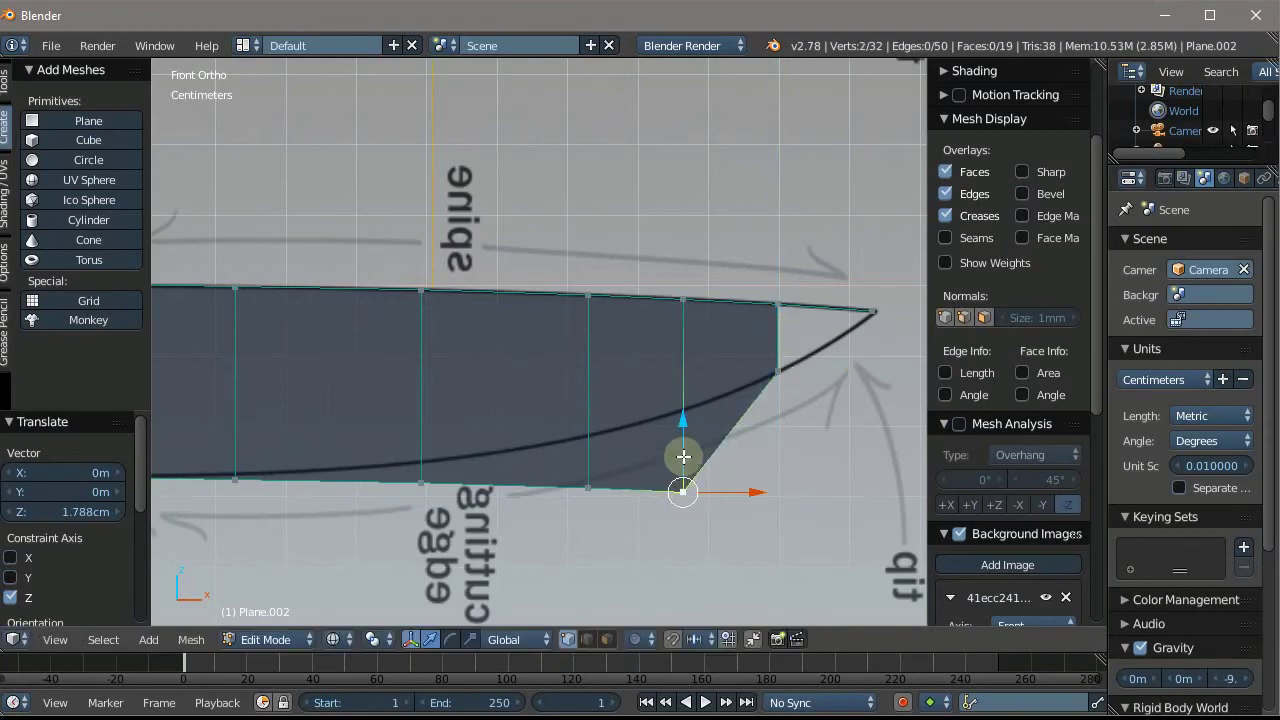
mouse_move(683, 456)
left_mouse_down()
mouse_move(689, 371)
mouse_move(698, 376)
left_mouse_up()
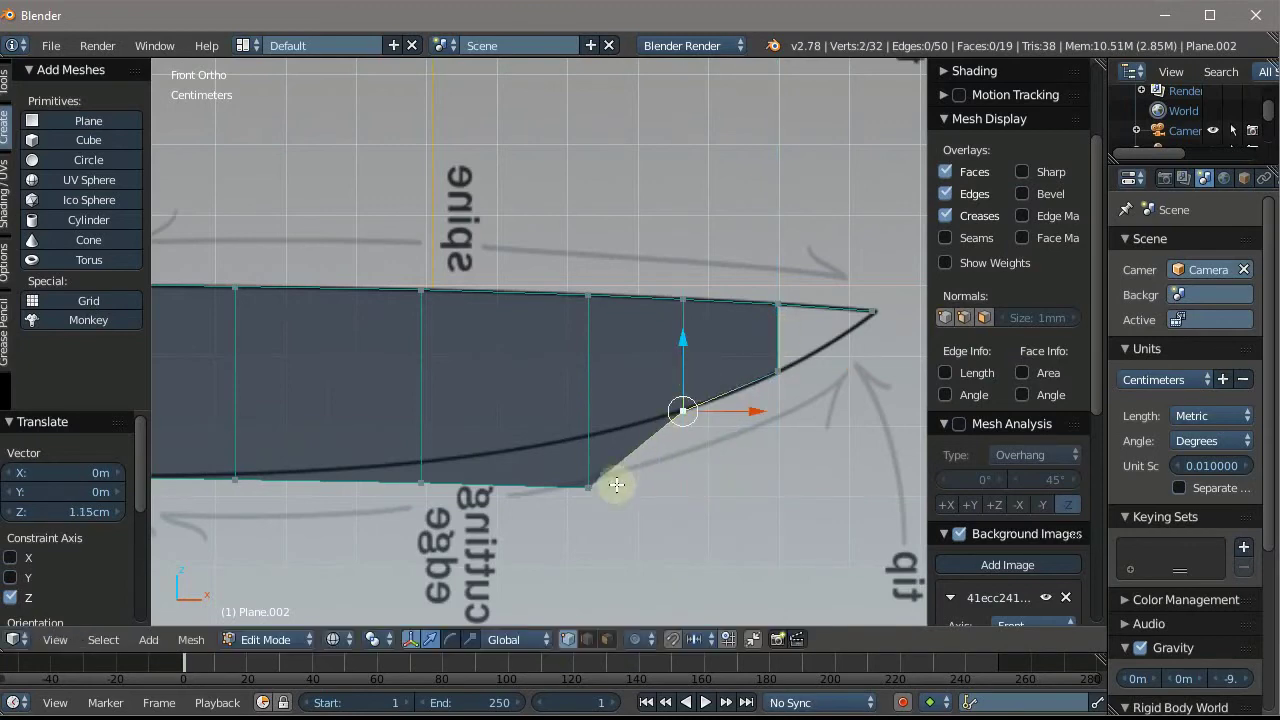
scroll(606, 509, "up", 2)
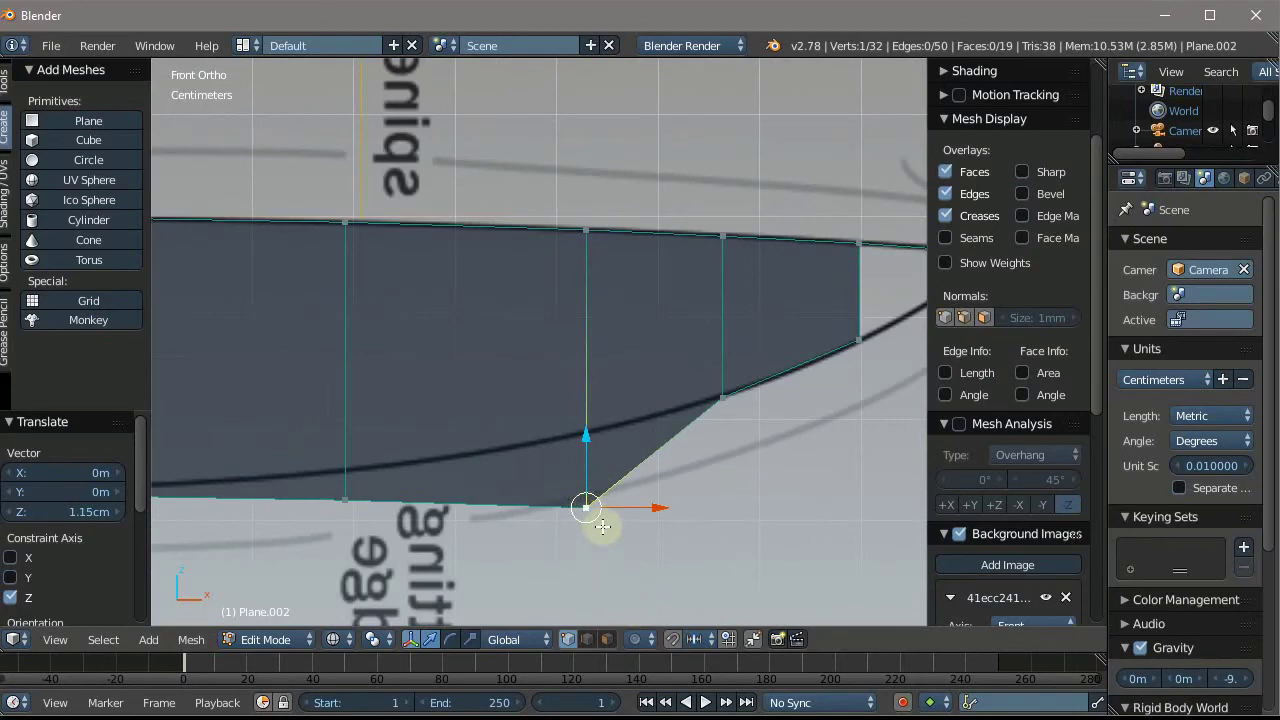
left_click_drag(588, 466, 621, 394)
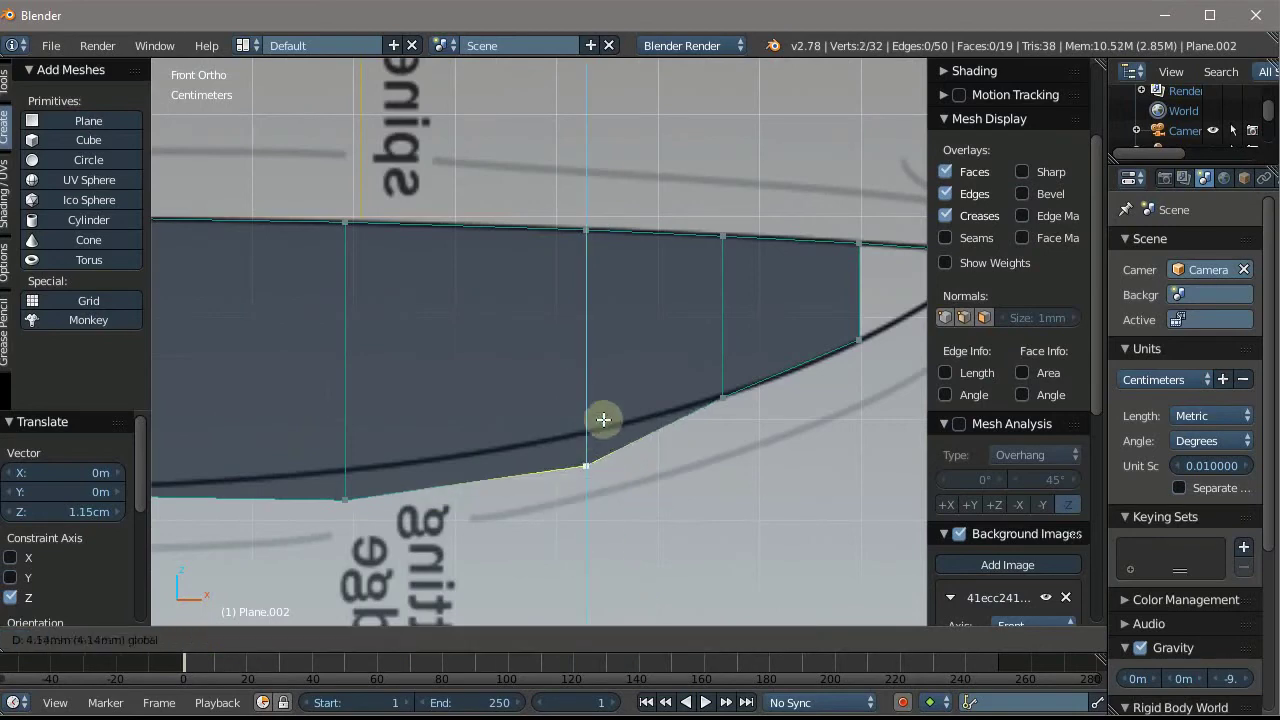
scroll(309, 320, "down", 4)
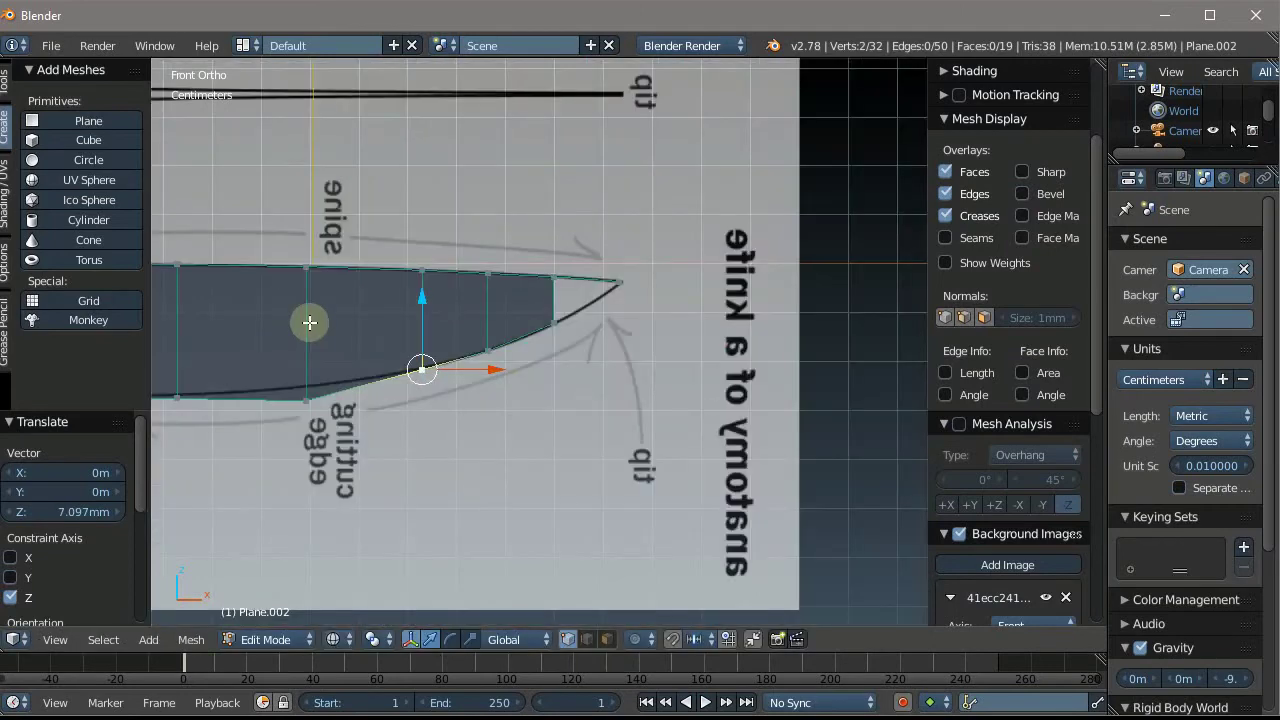
scroll(234, 346, "up", 5)
Select the next bottom vertex to the left and nudge it up onto the cutting edge
right_click(398, 484)
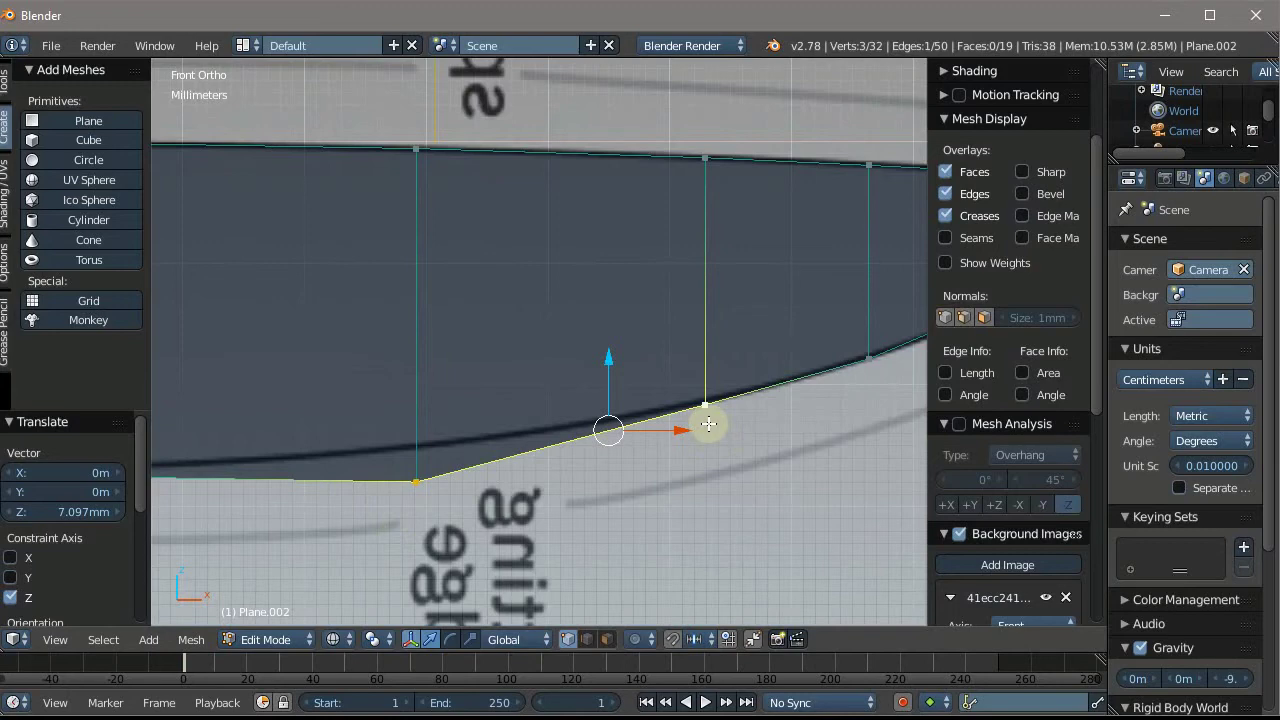
key("a")
scroll(374, 480, "up", 3)
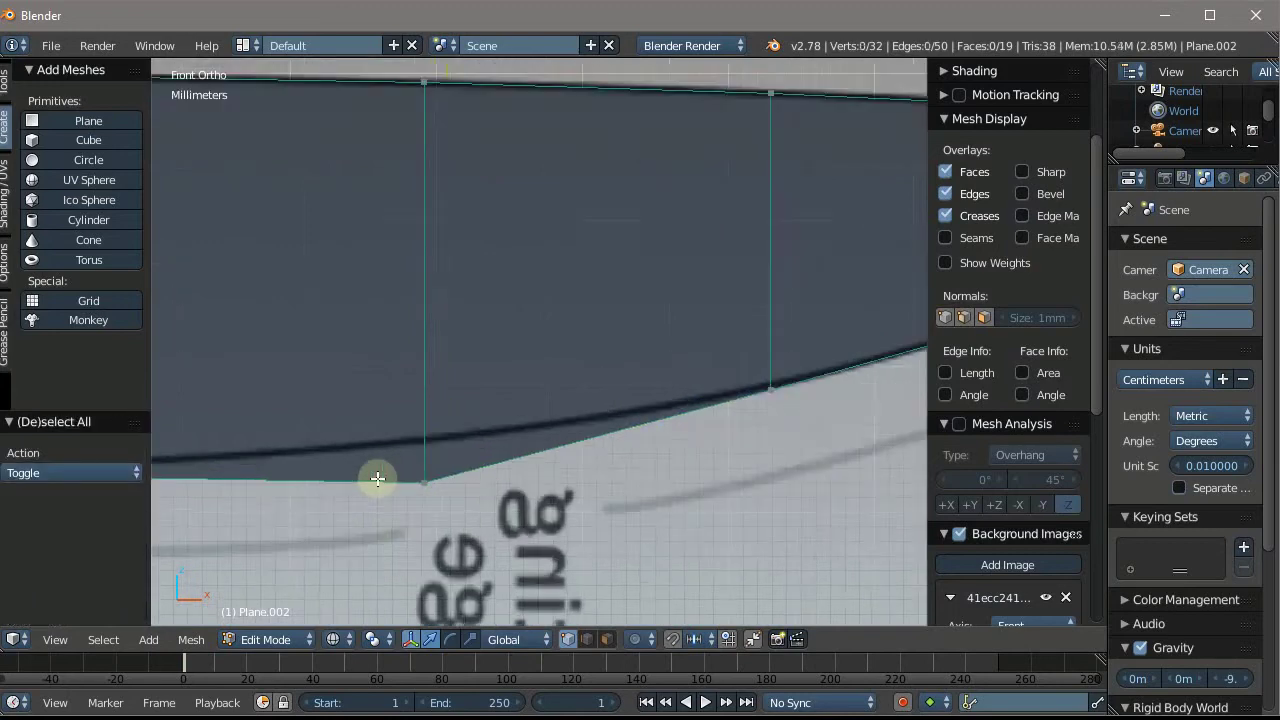
right_click(397, 489)
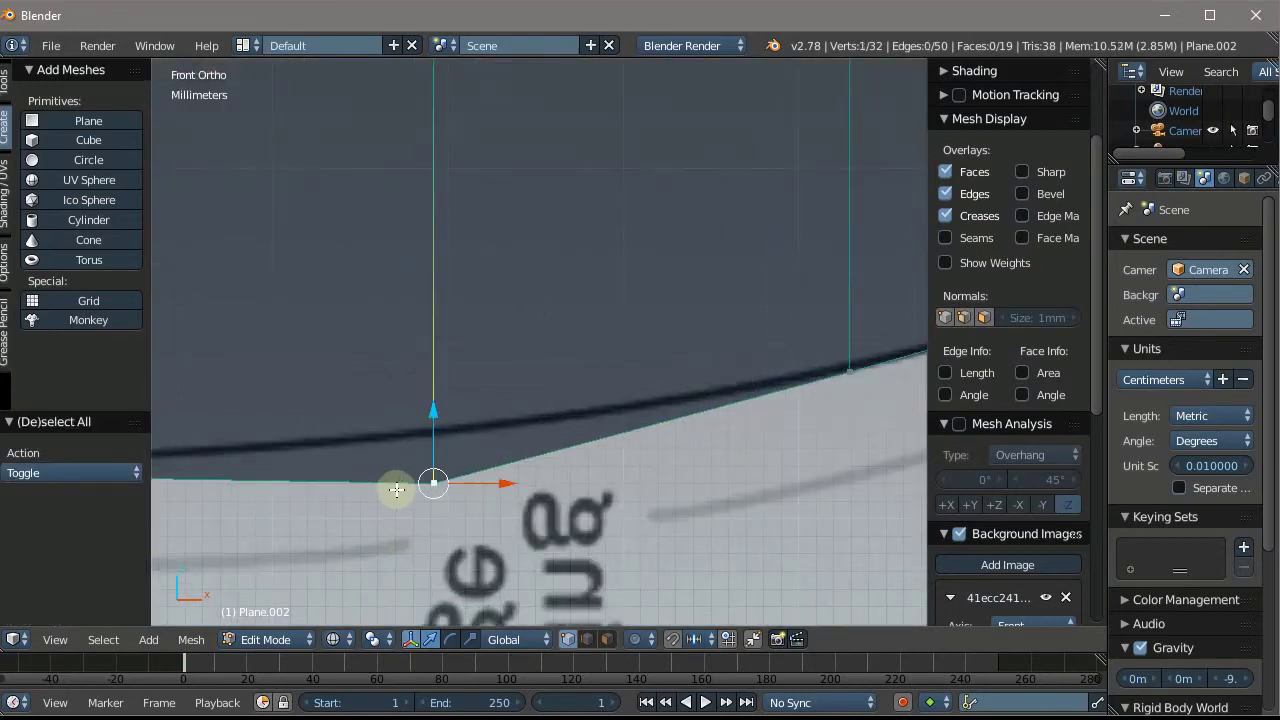
key("g")
left_click(432, 449)
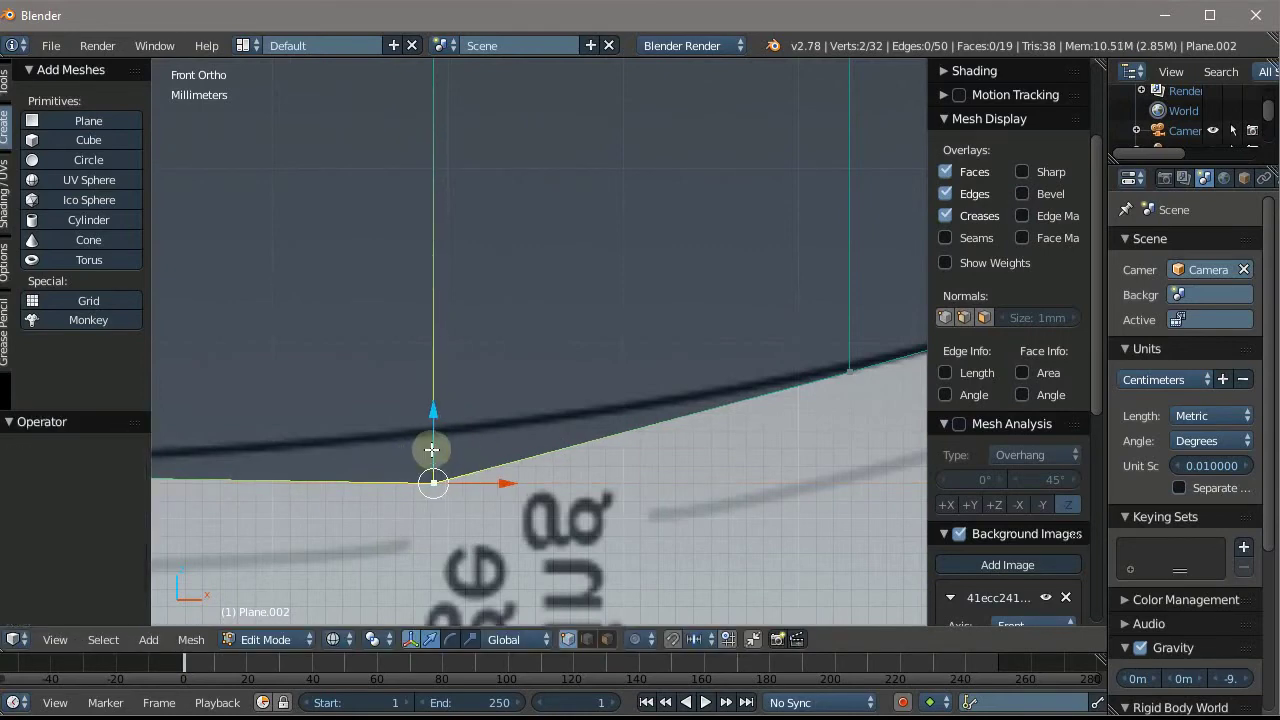
left_click_drag(432, 449, 432, 397)
scroll(440, 410, "down", 2)
scroll(449, 414, "down", 2)
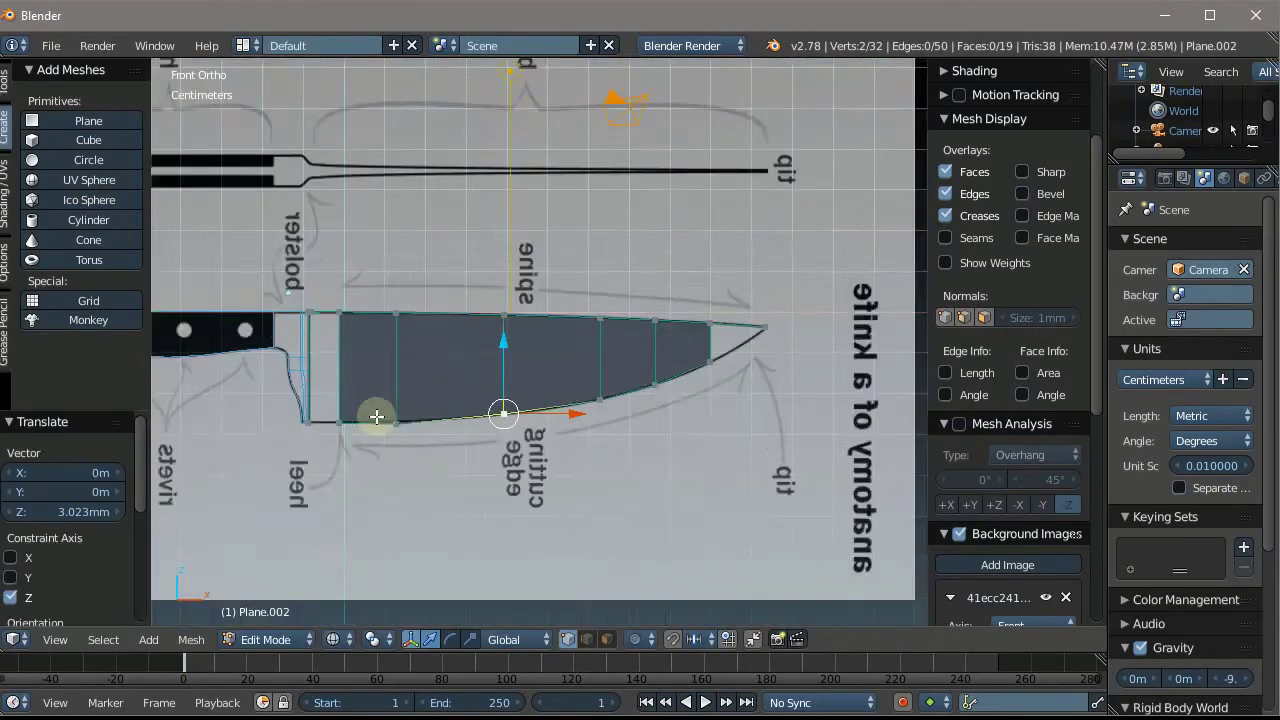
scroll(430, 435, "up", 4)
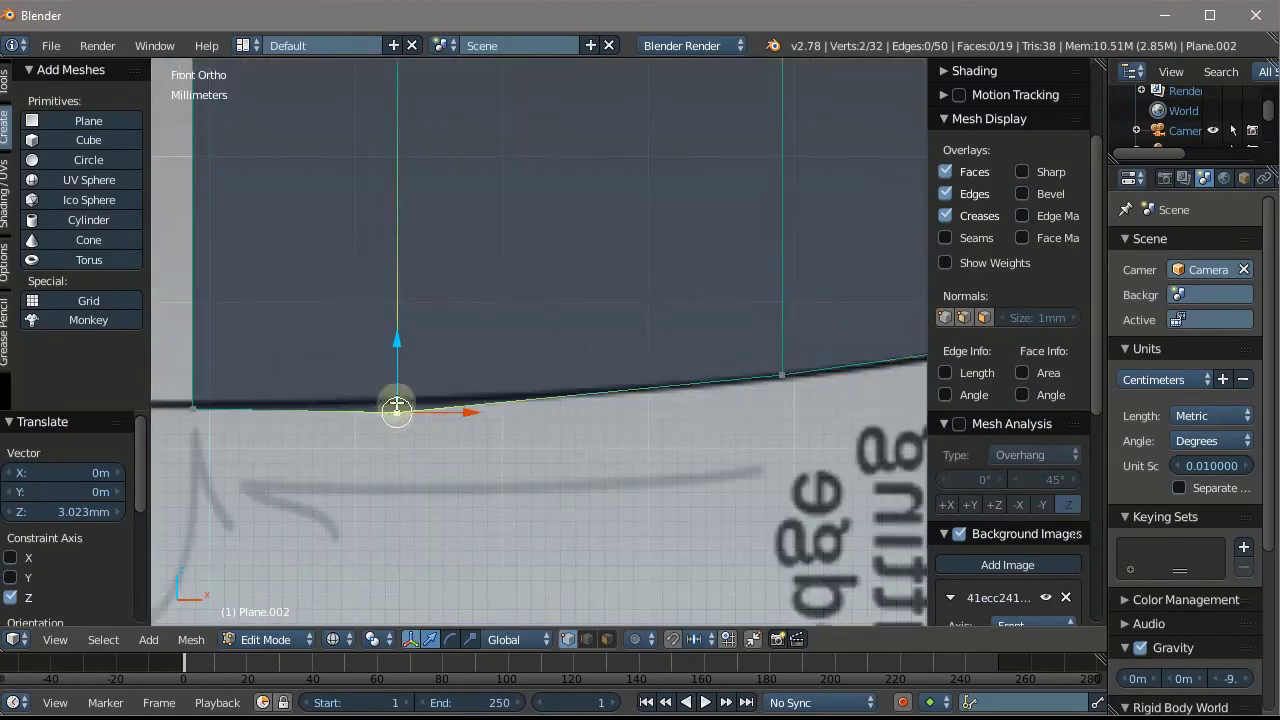
left_click_drag(397, 407, 397, 384)
scroll(403, 371, "down", 2)
scroll(406, 371, "down", 1)
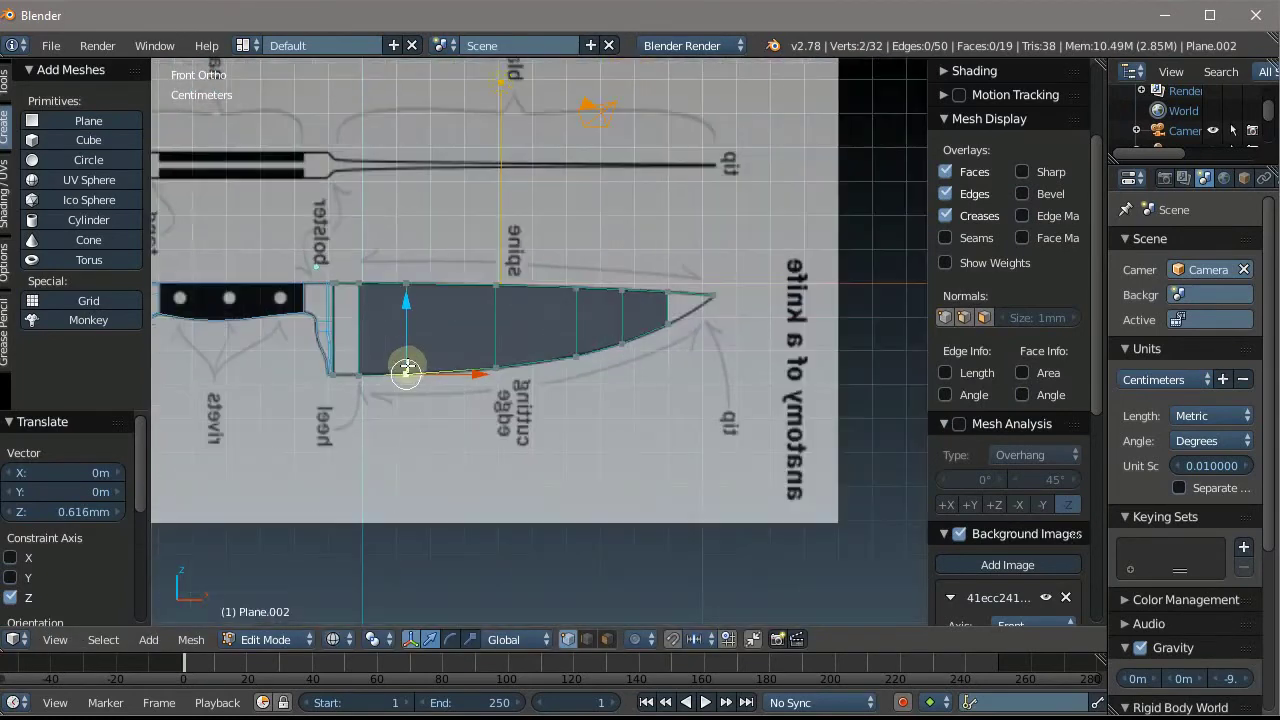
scroll(549, 307, "up", 3)
scroll(549, 307, "up", 1)
scroll(549, 307, "up", 1)
scroll(548, 309, "down", 8)
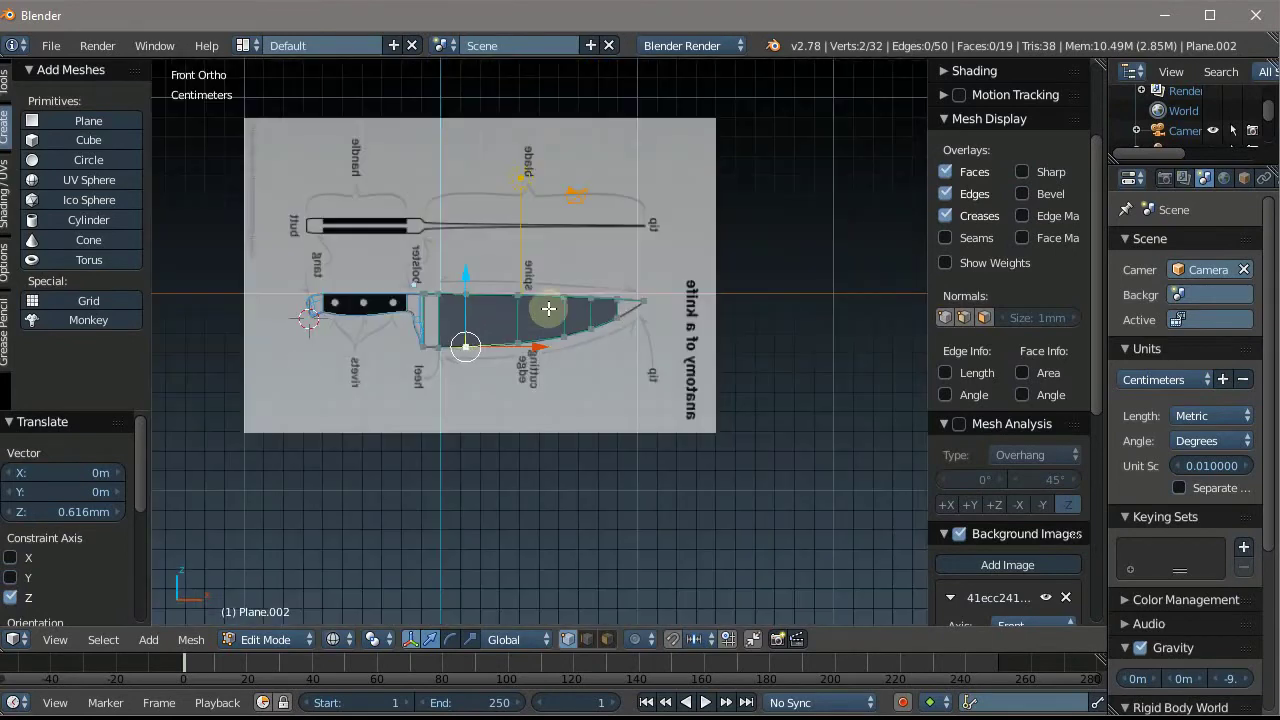
scroll(620, 286, "up", 7)
scroll(725, 289, "up", 2)
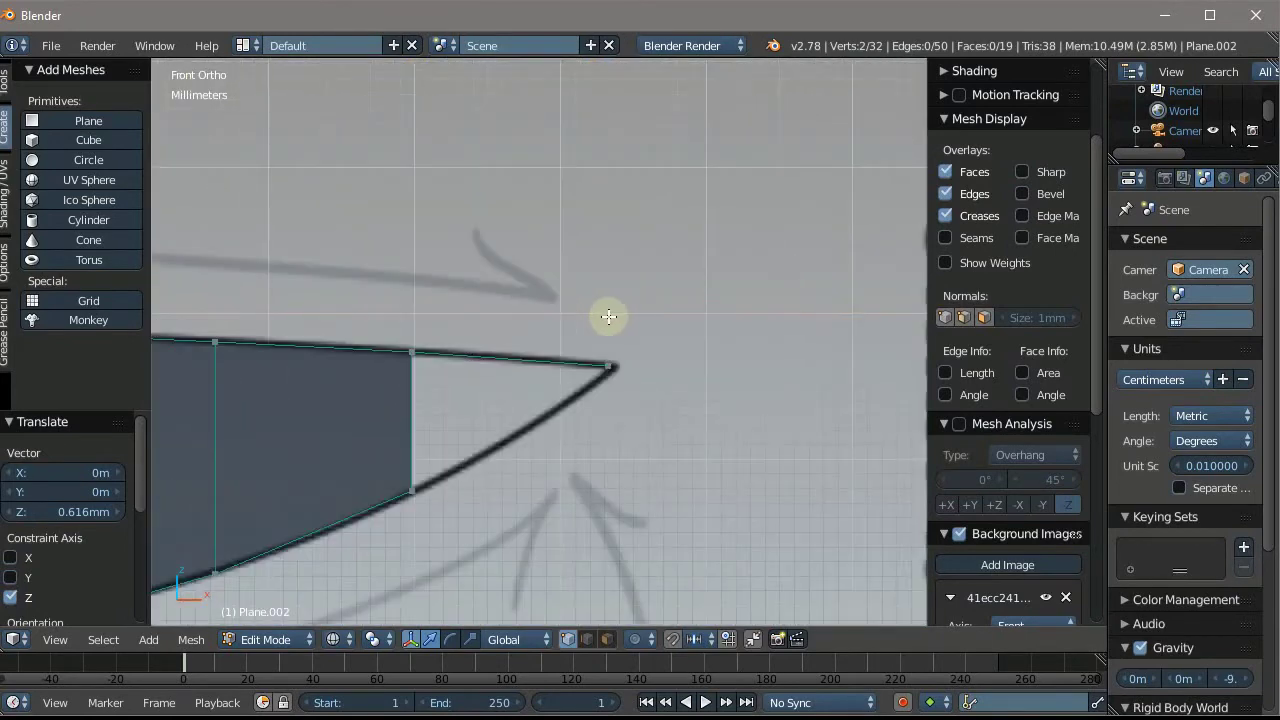
mouse_move(608, 316)
middle_mouse_down()
mouse_move(551, 371)
mouse_move(526, 206)
mouse_move(531, 309)
middle_mouse_up()
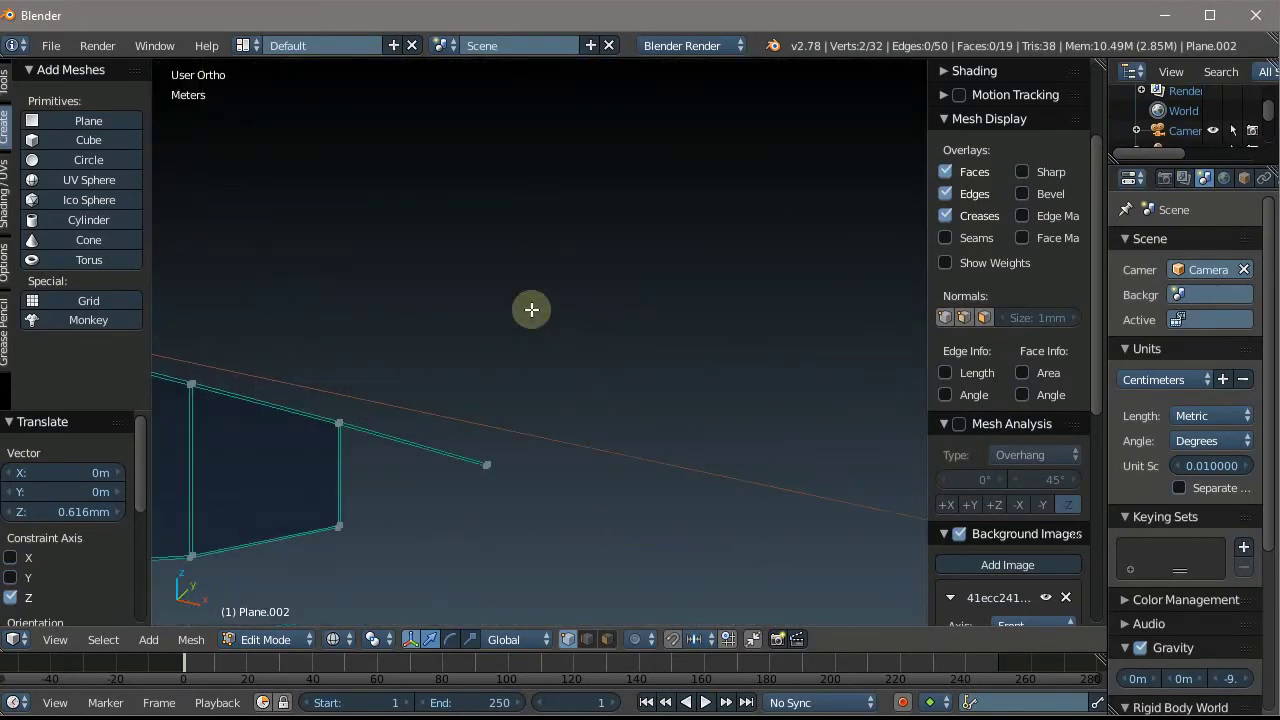
Turn on X-ray and join the two corner vertices near the tip with a new edge
left_click(567, 639)
left_click(339, 526)
scroll(458, 461, "up", 3)
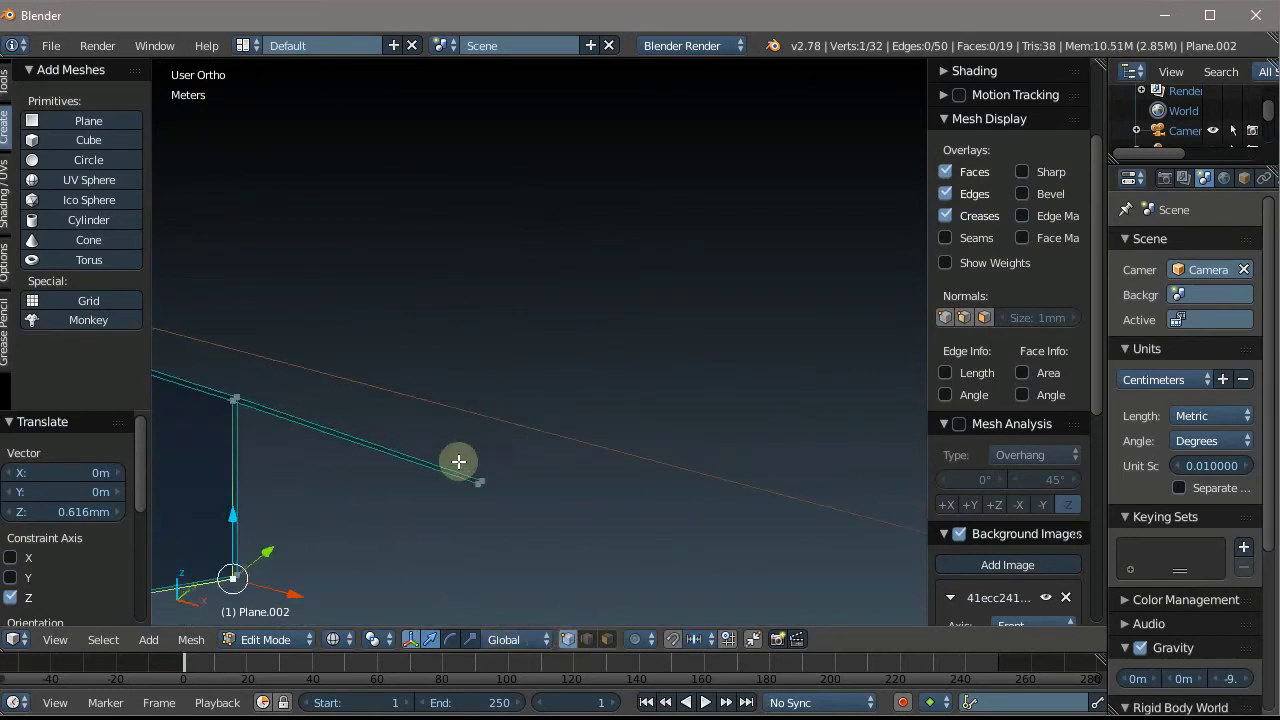
mouse_move(458, 461)
middle_mouse_down()
mouse_move(409, 391)
mouse_move(323, 477)
mouse_move(454, 423)
middle_mouse_up()
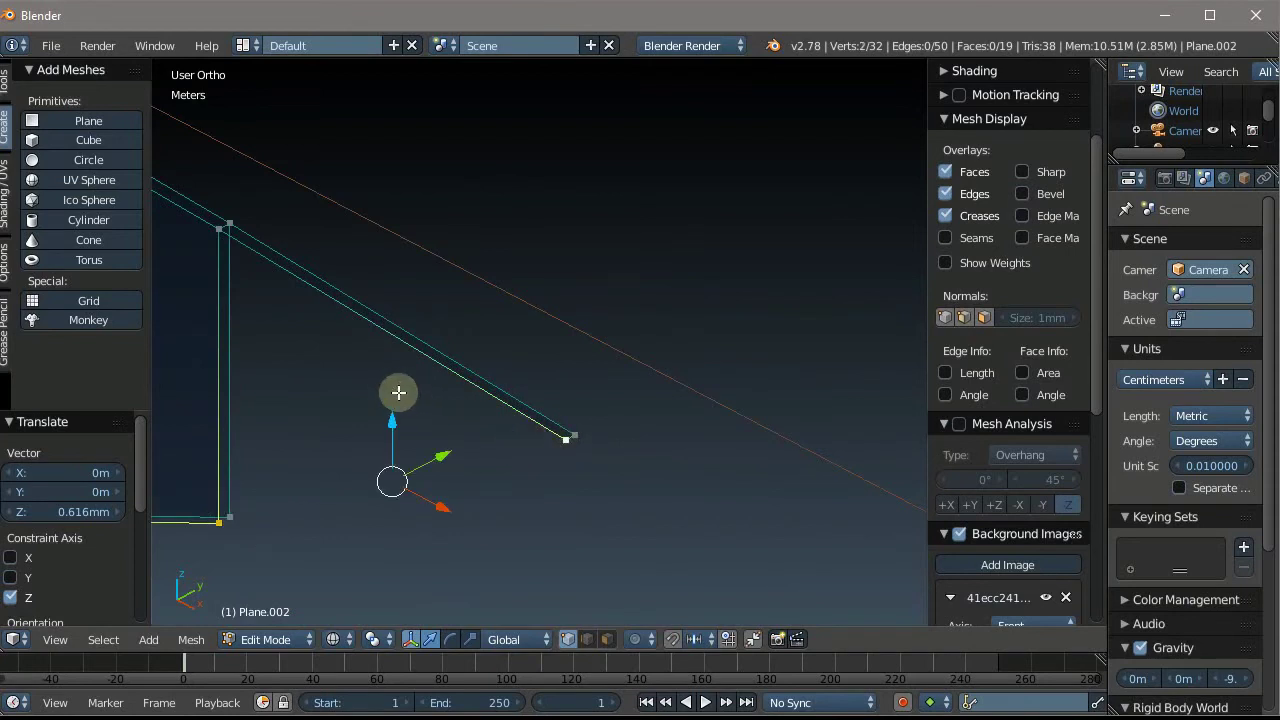
key("f")
Loop-cut the new edge at its midpoint
key("ctrl+r")
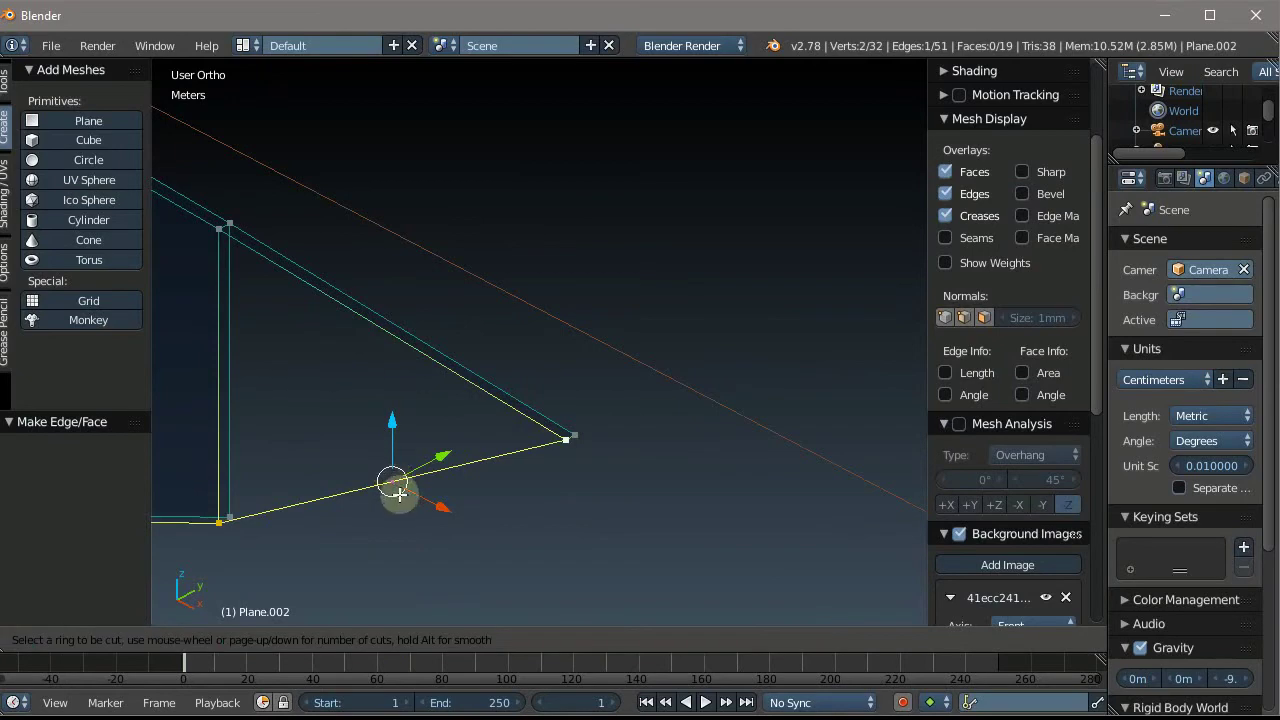
left_click(388, 485)
right_click(388, 516)
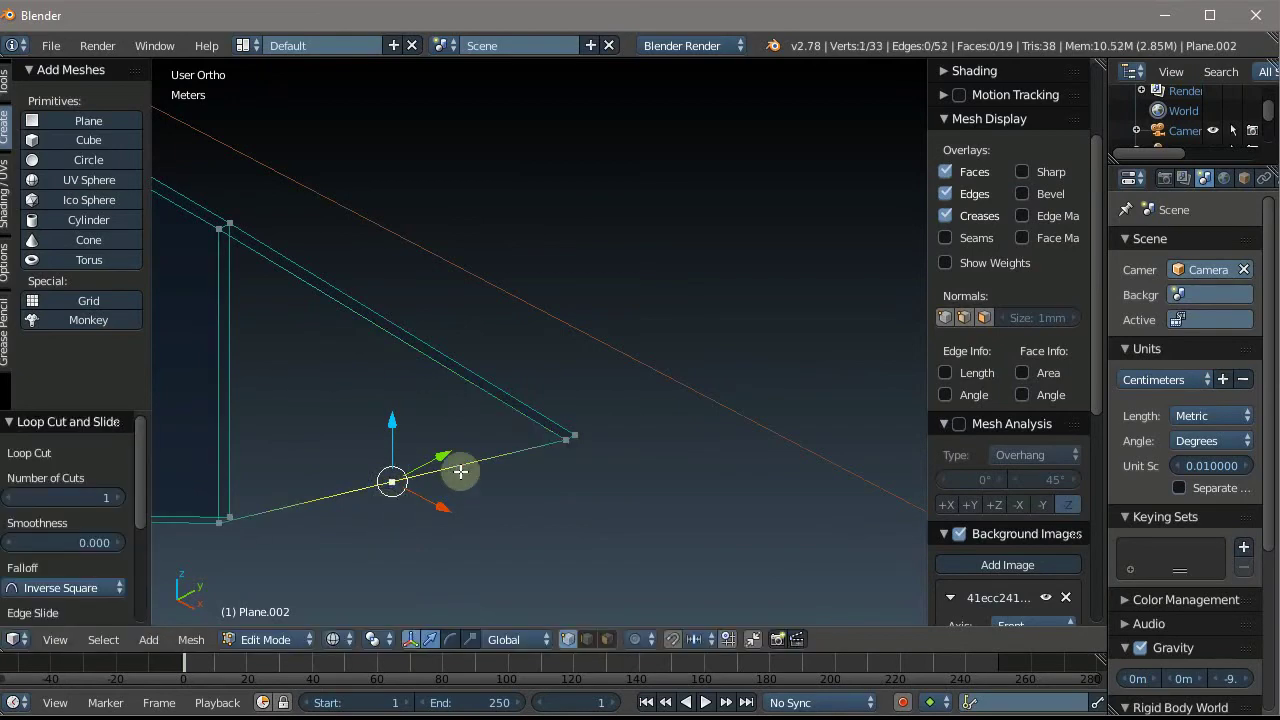
middle_click_drag(457, 471, 345, 530)
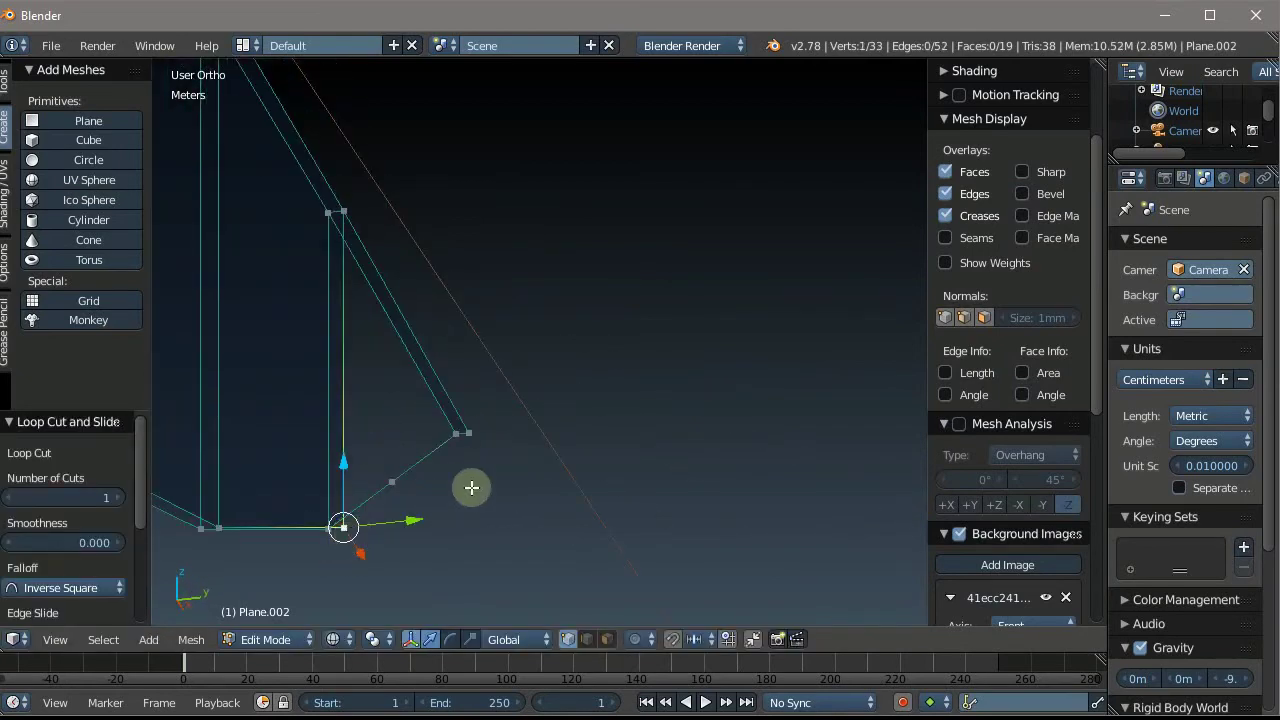
mouse_move(477, 435)
middle_mouse_down()
mouse_move(408, 428)
mouse_move(437, 437)
mouse_move(411, 428)
mouse_move(439, 433)
mouse_move(432, 409)
middle_mouse_up()
Fill a face between the bottom corner vertex and the tip vertices
right_click(439, 433)
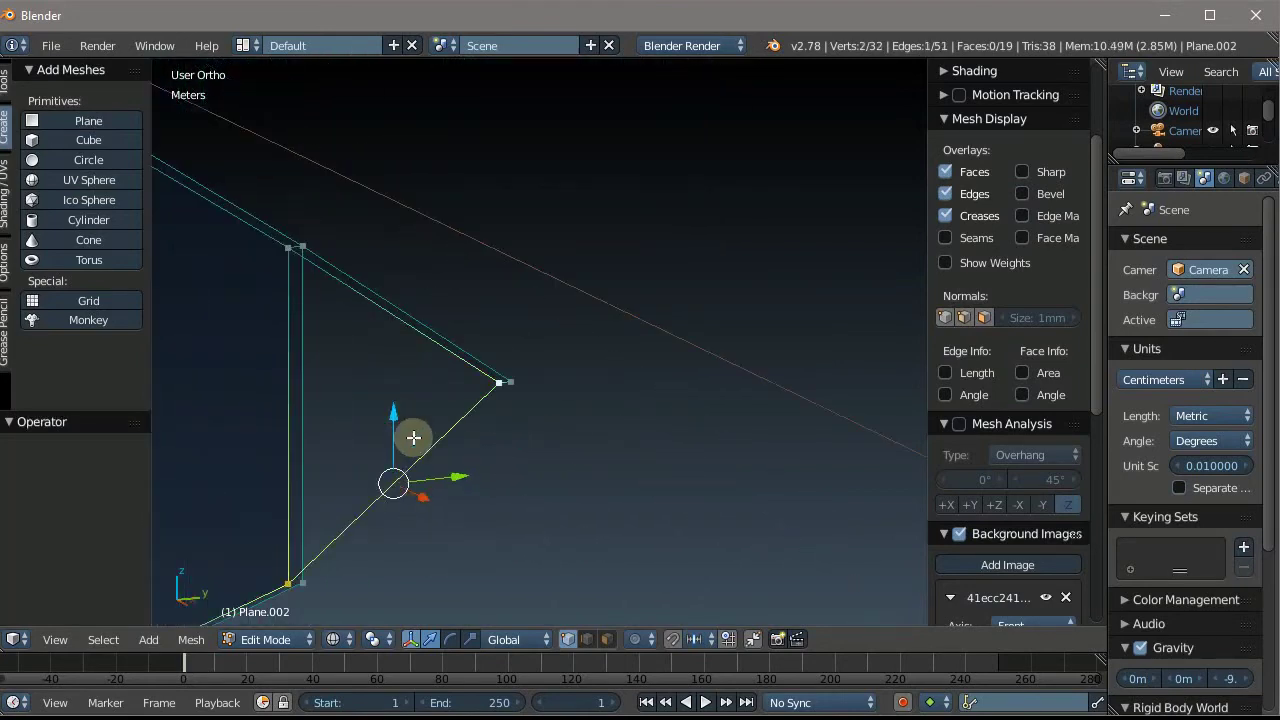
right_click(303, 583)
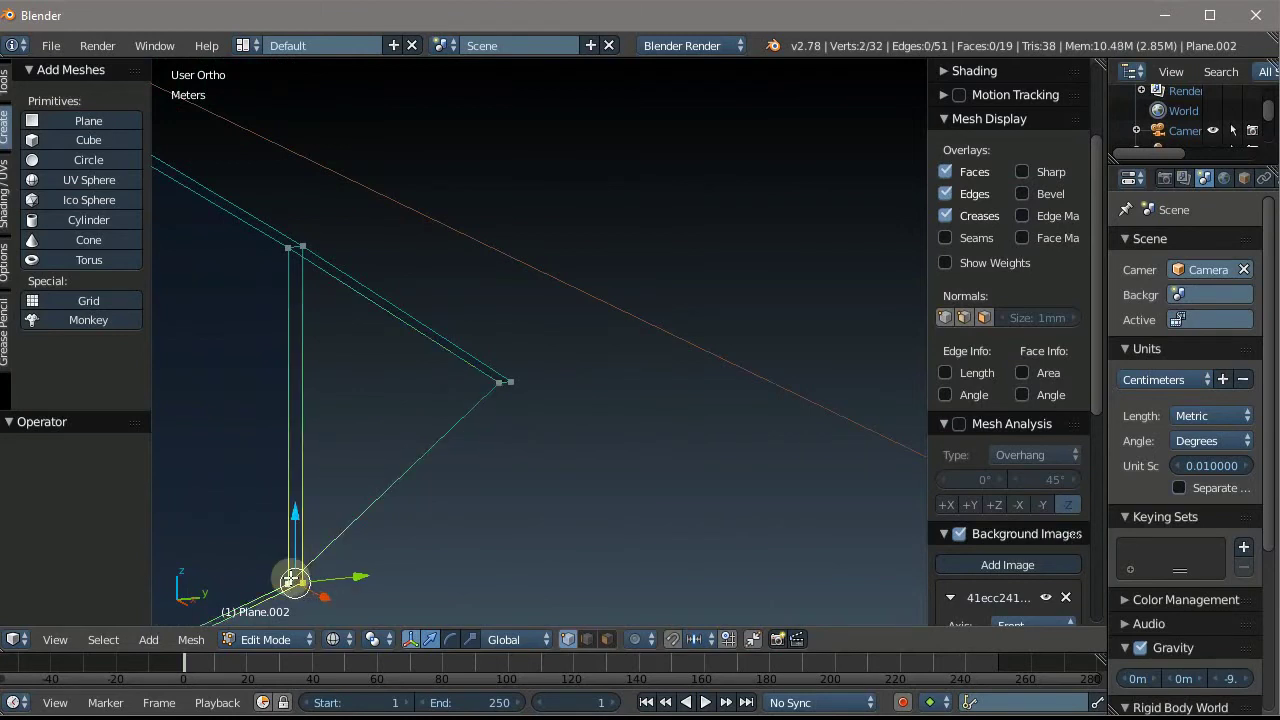
middle_click_drag(440, 523, 434, 514)
right_click(418, 323, "shift")
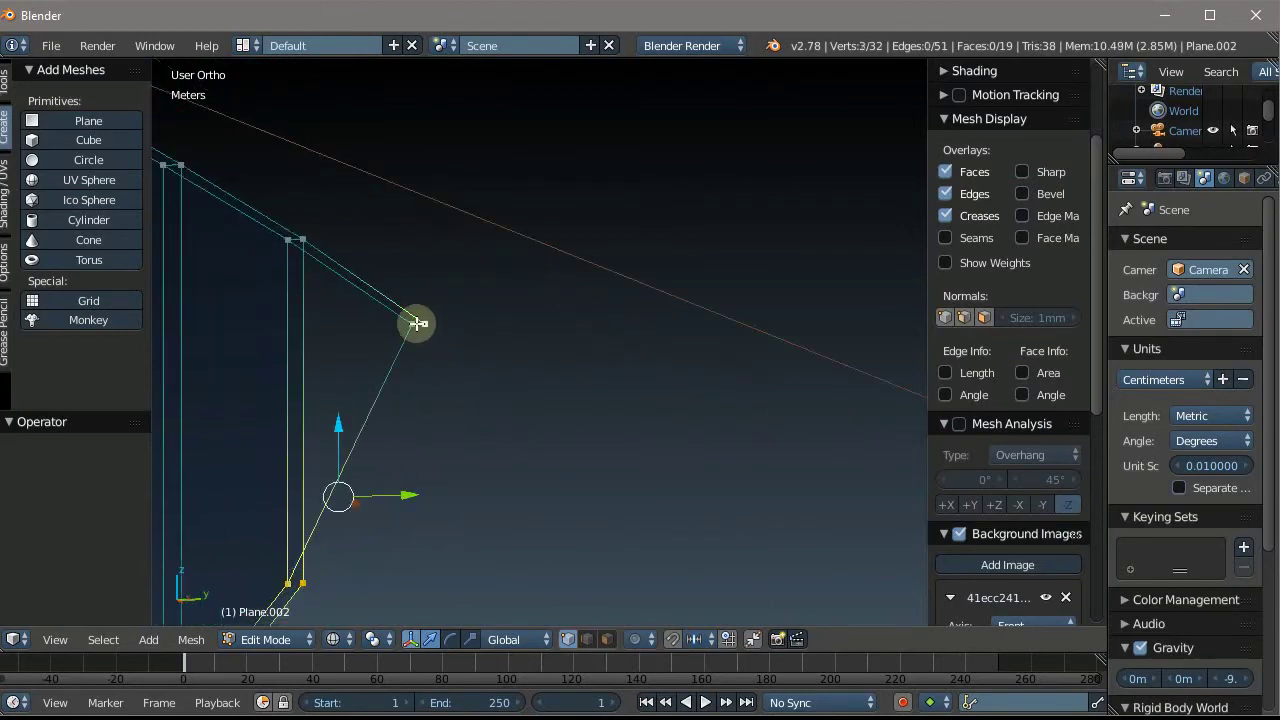
key("f")
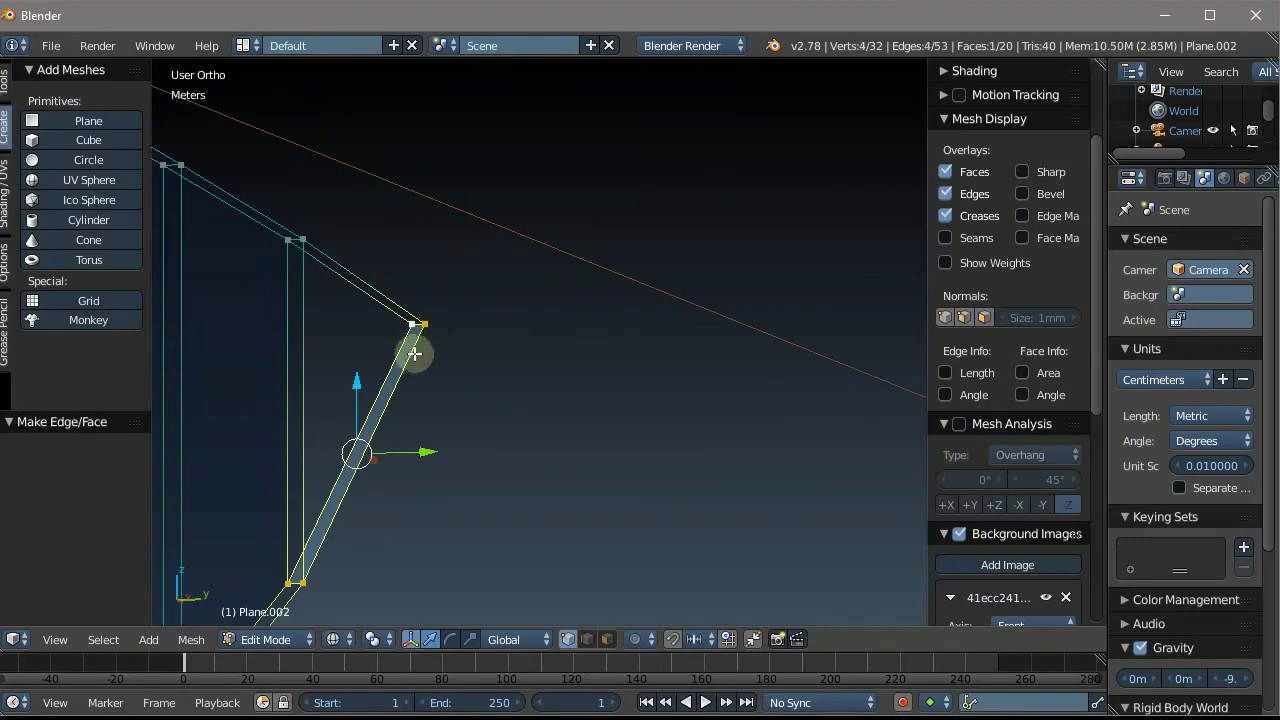
Loop-cut the new face and lower its vertex onto the reference cutting edge in front view
mouse_move(405, 400)
middle_mouse_down()
mouse_move(371, 443)
mouse_move(365, 406)
middle_mouse_up()
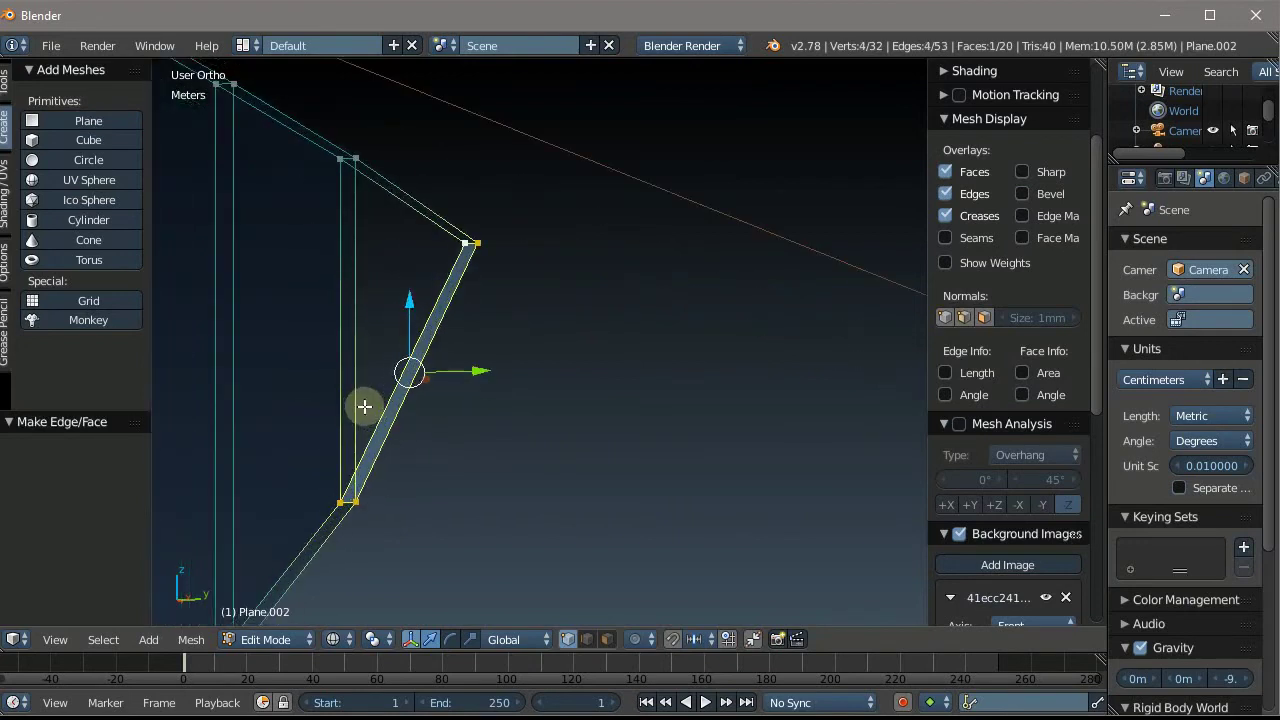
middle_click_drag(410, 298, 399, 355)
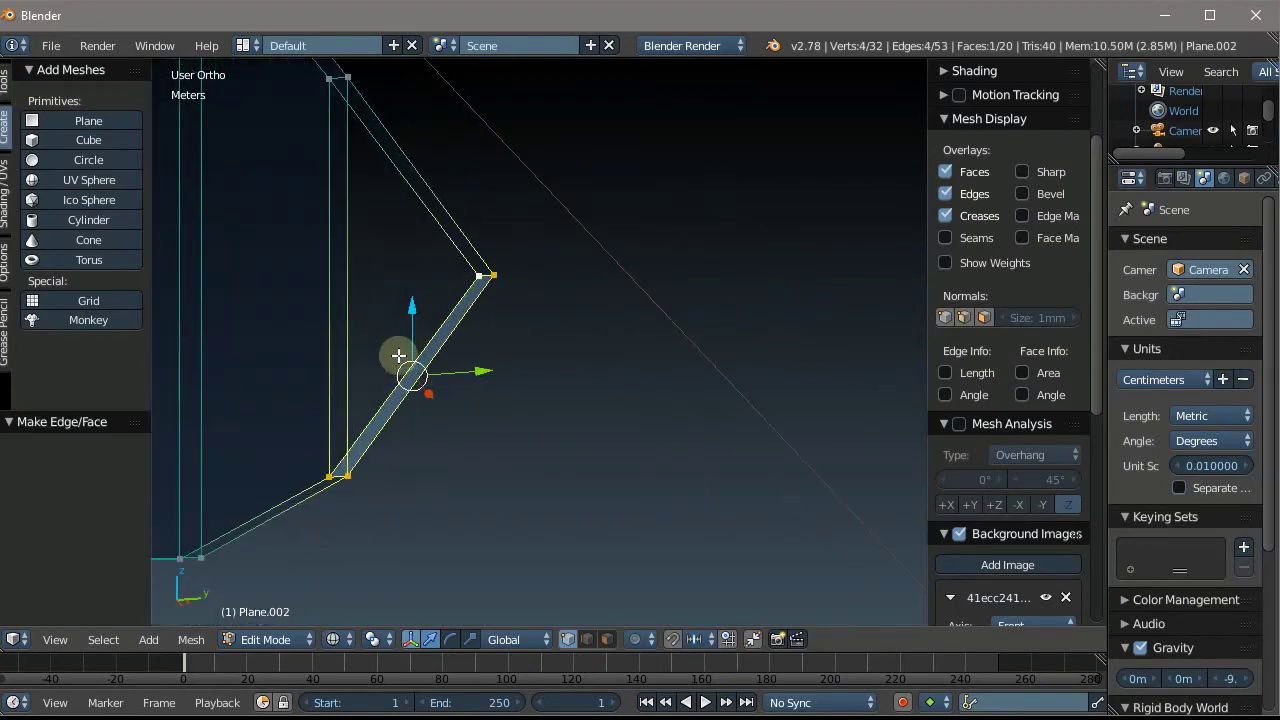
key("ctrl+r")
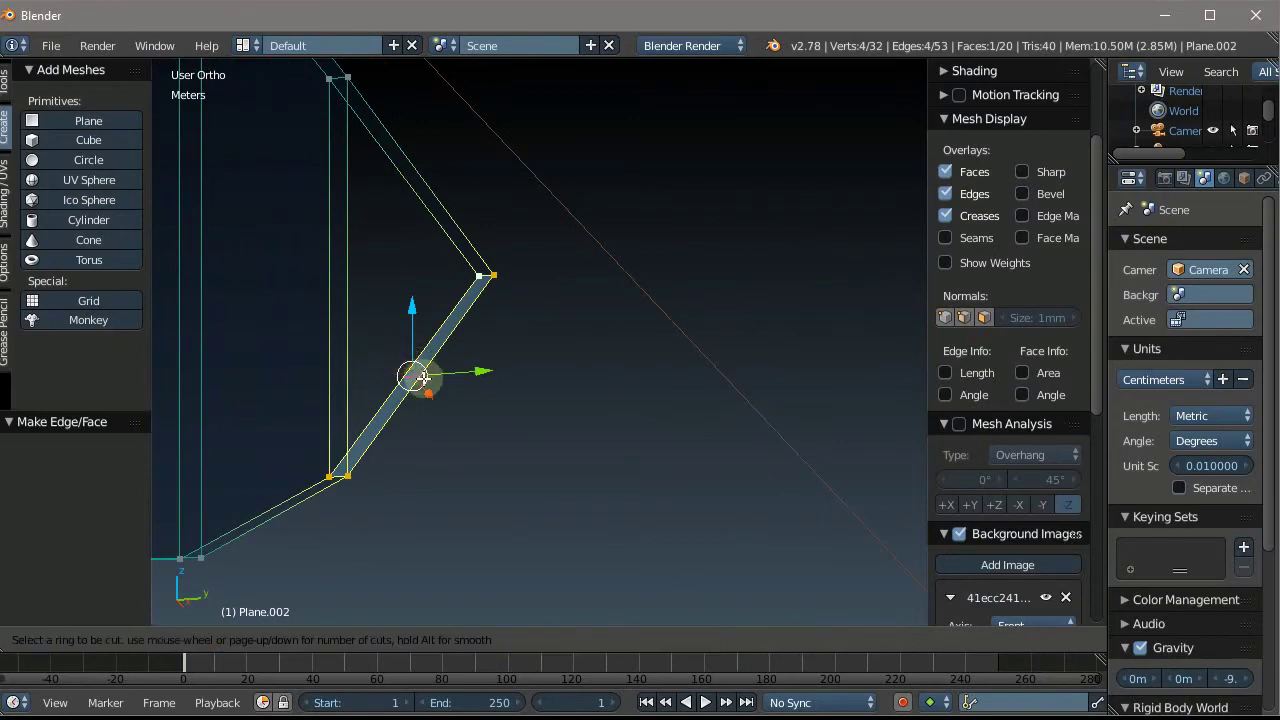
left_click(423, 377)
right_click(417, 378)
left_click_drag(413, 345, 427, 366)
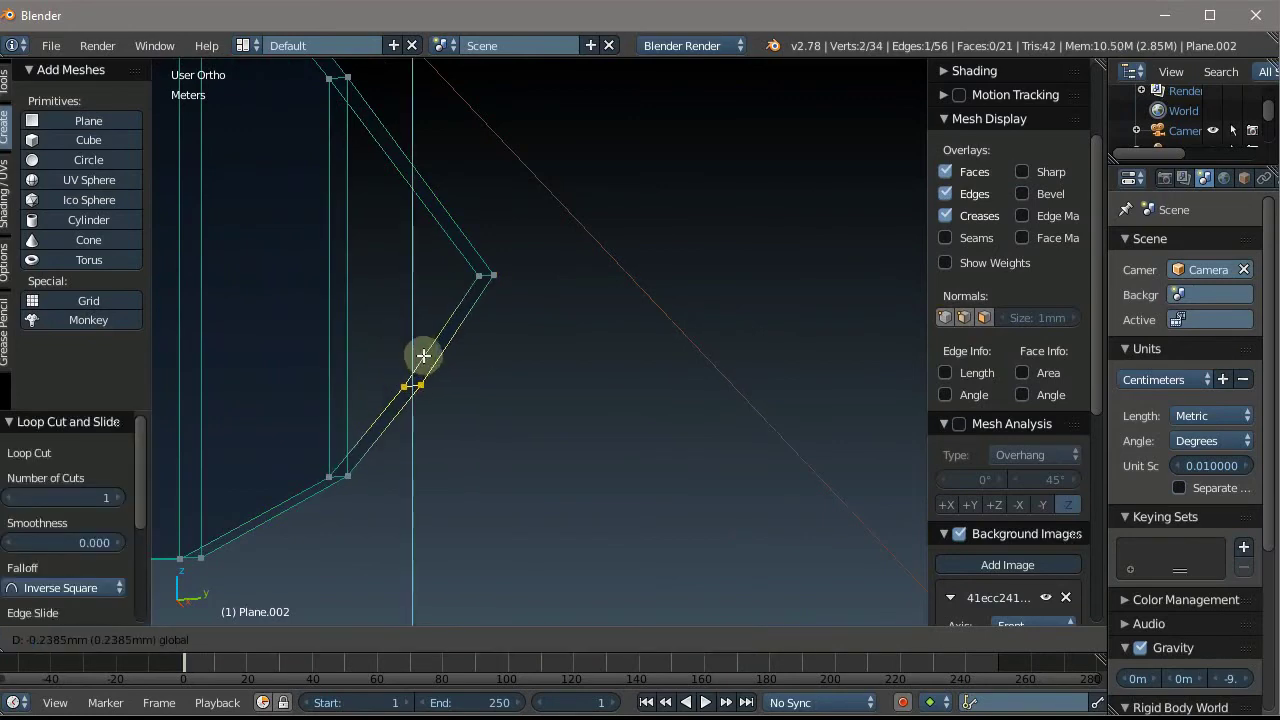
key("KP_1")
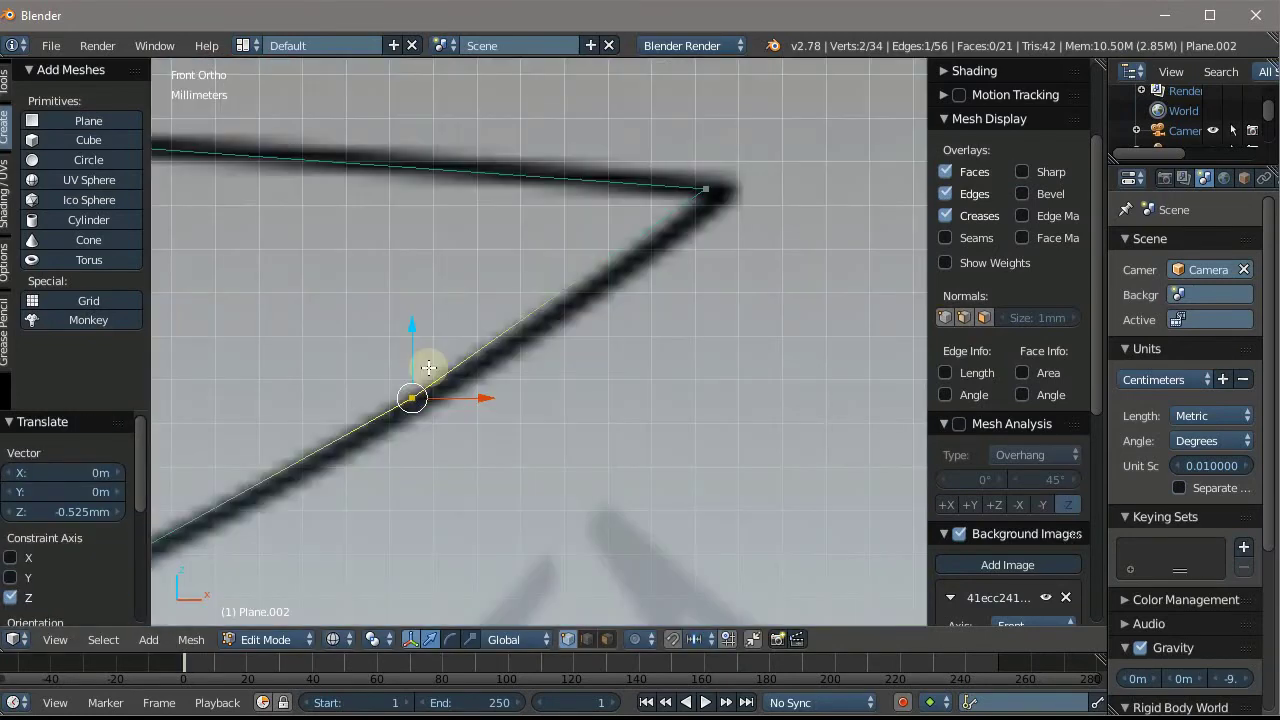
left_click_drag(421, 368, 421, 365)
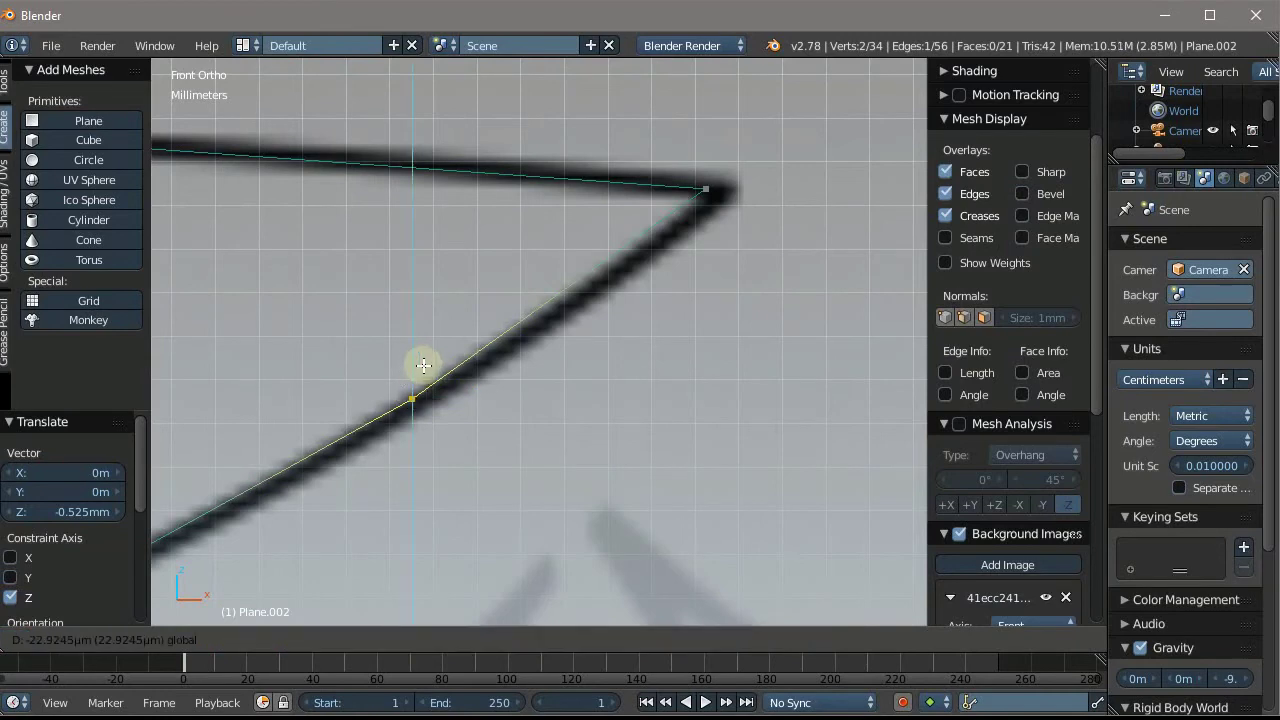
left_click(423, 365)
Fill a four-vertex face across the open tip section, including the curved-edge vertex
middle_click_drag(443, 357, 400, 203)
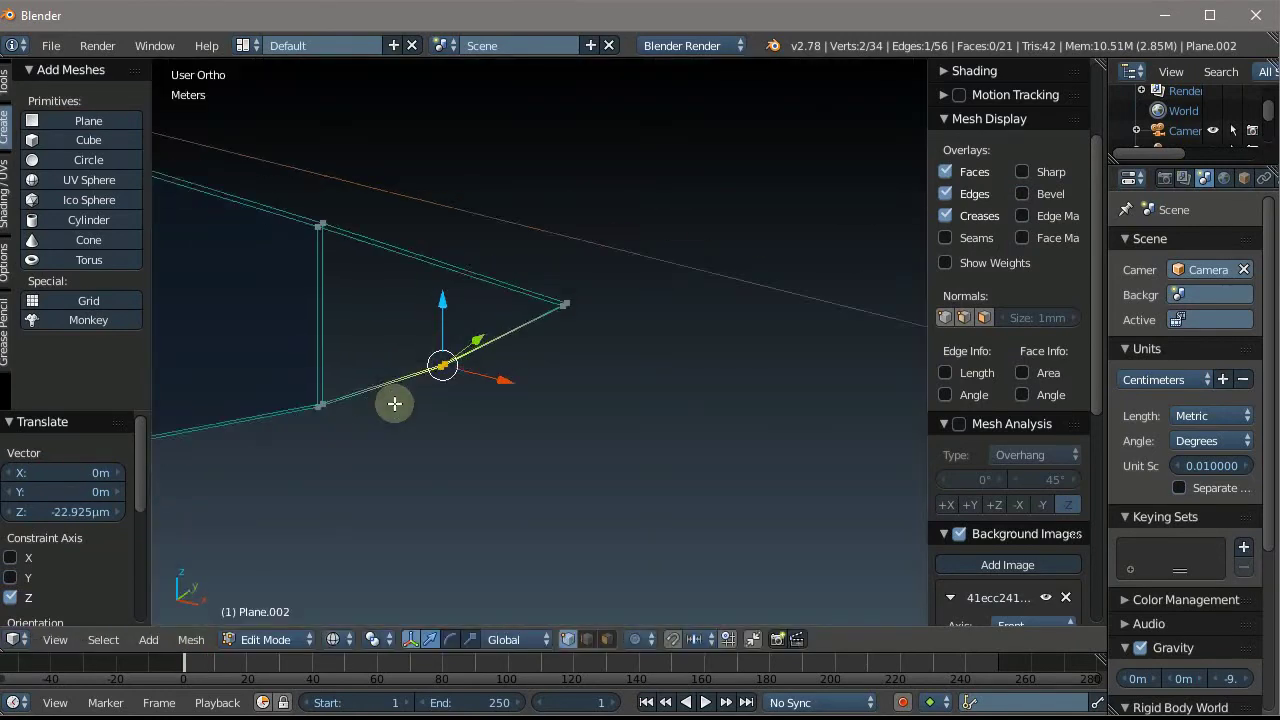
right_click(304, 210)
right_click(295, 476, "shift")
right_click(493, 486, "shift")
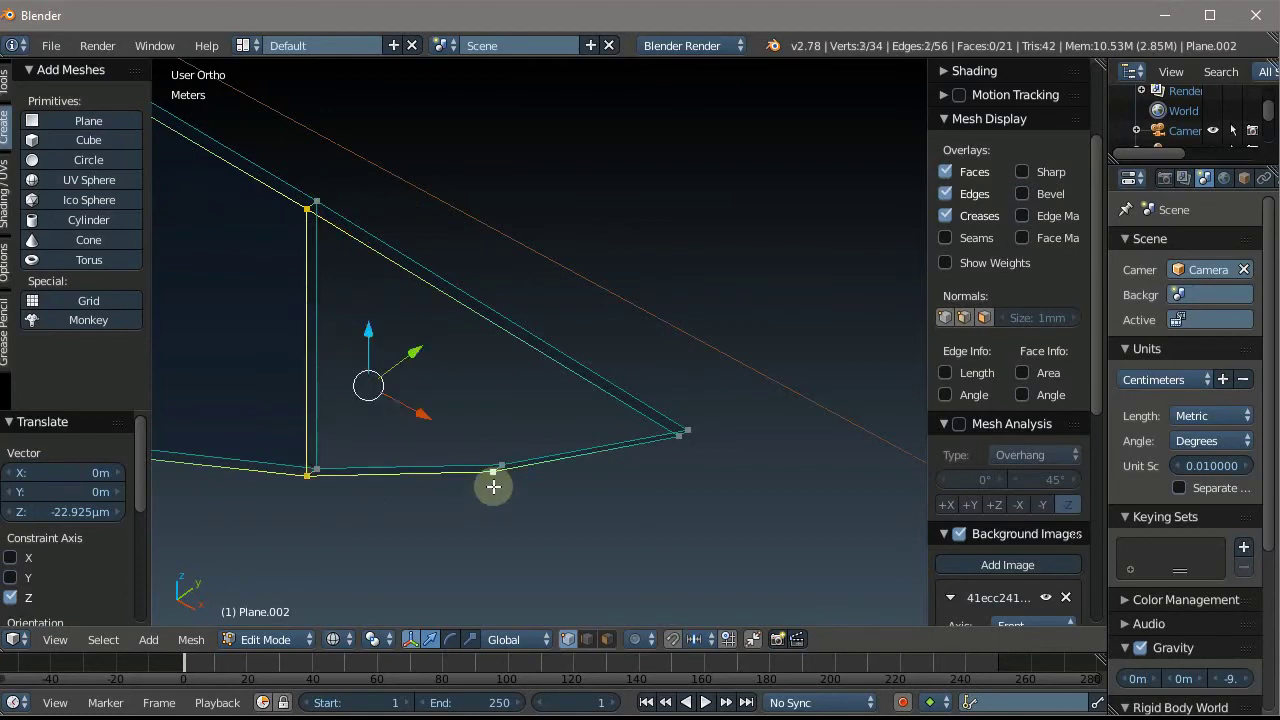
right_click(681, 437, "shift")
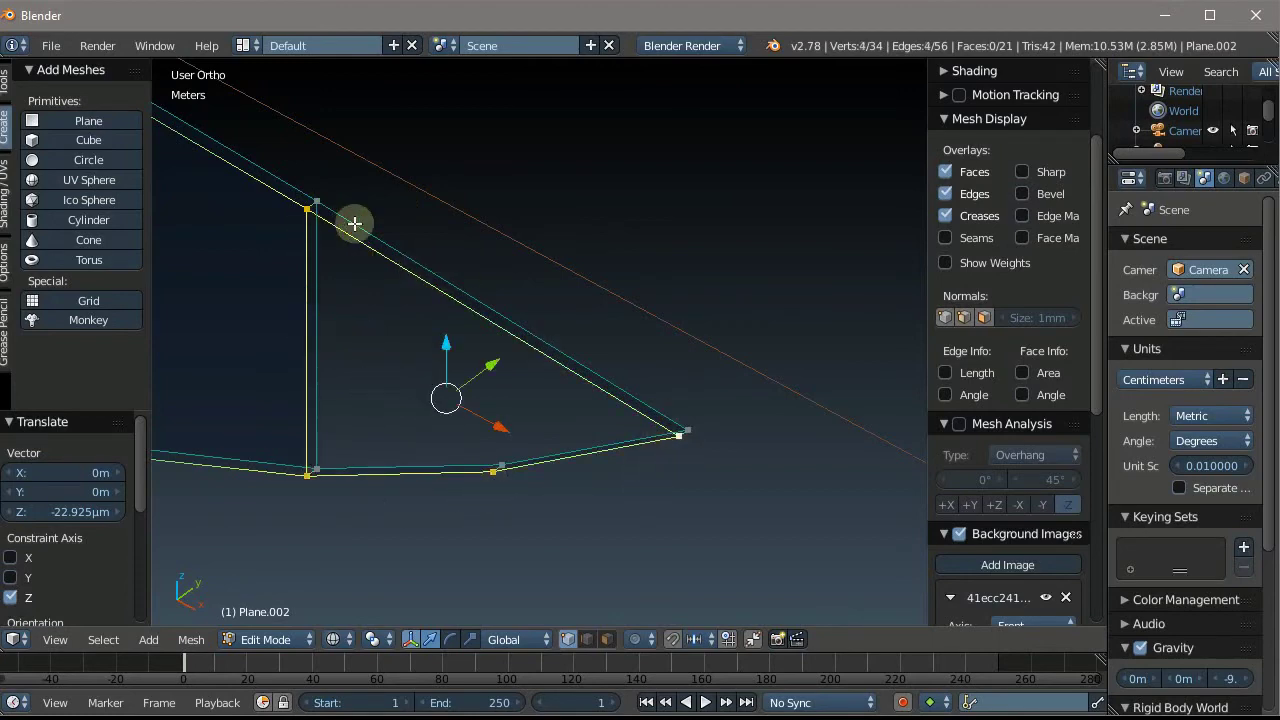
key("f")
Fill the matching four-vertex face on the other side of the blade tip
mouse_move(503, 274)
middle_mouse_down()
mouse_move(557, 294)
mouse_move(394, 317)
mouse_move(534, 277)
middle_mouse_up()
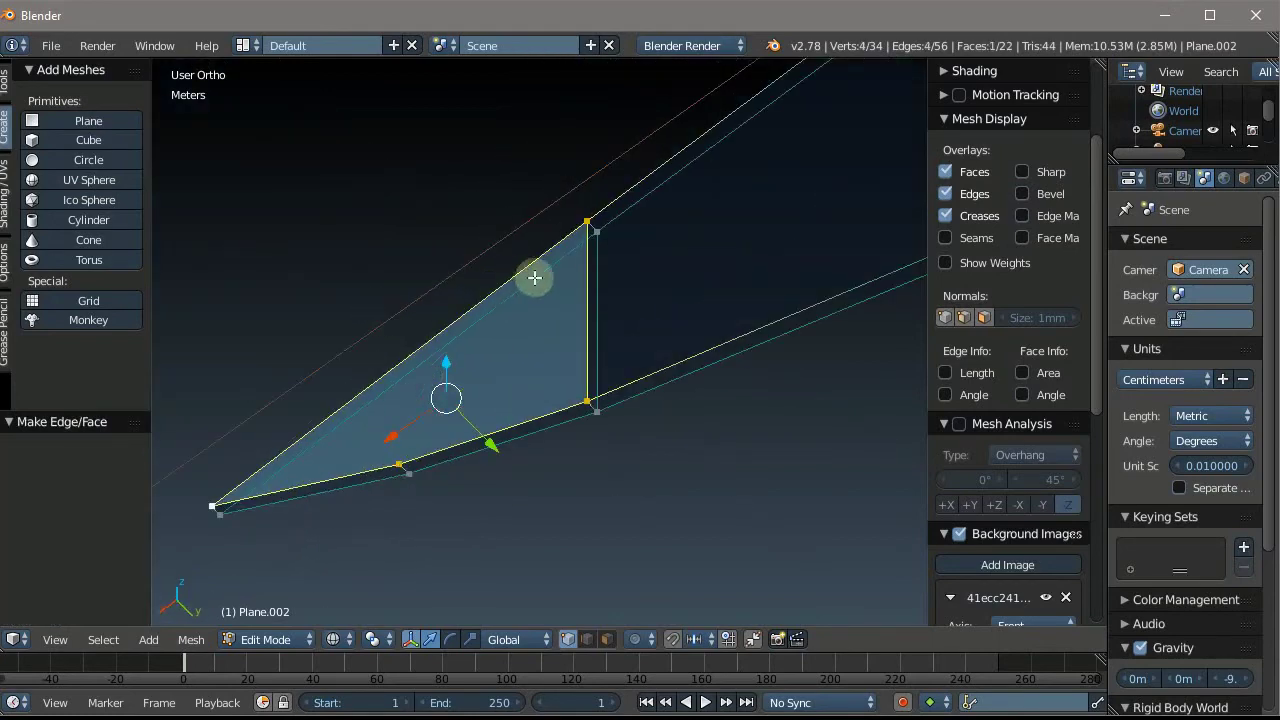
right_click(596, 230)
right_click(222, 519, "shift")
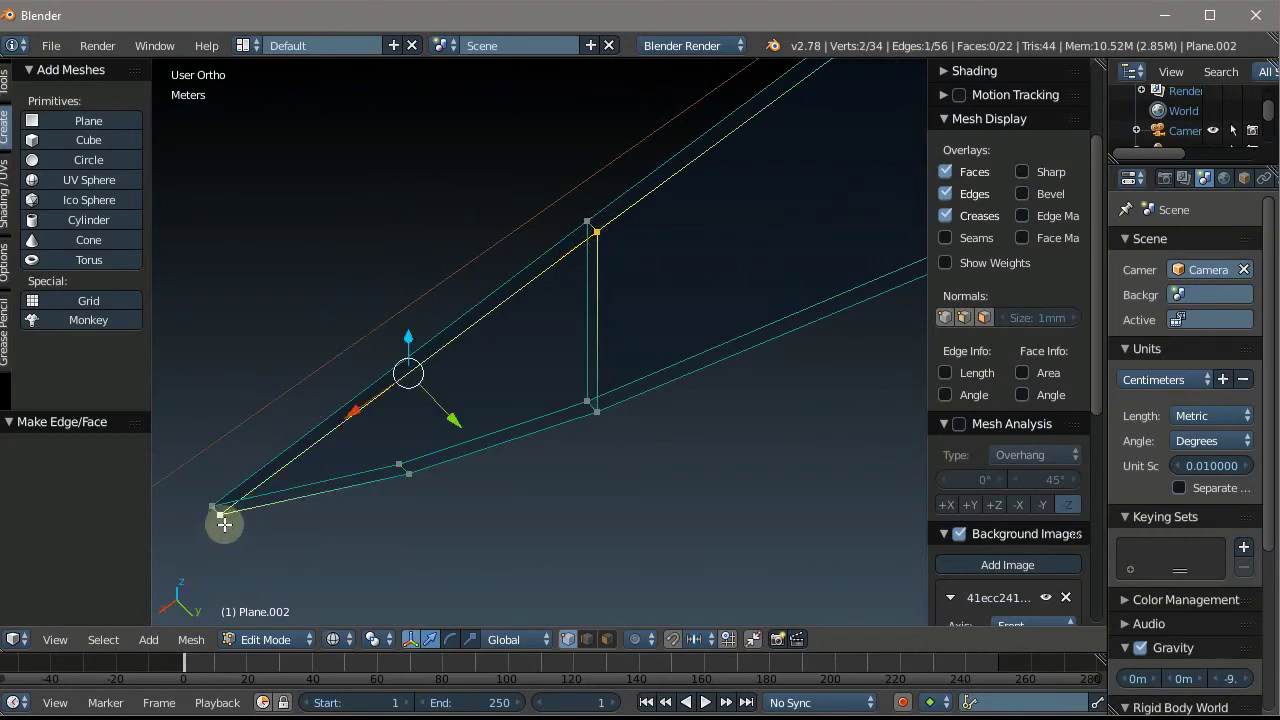
right_click(451, 486, "shift")
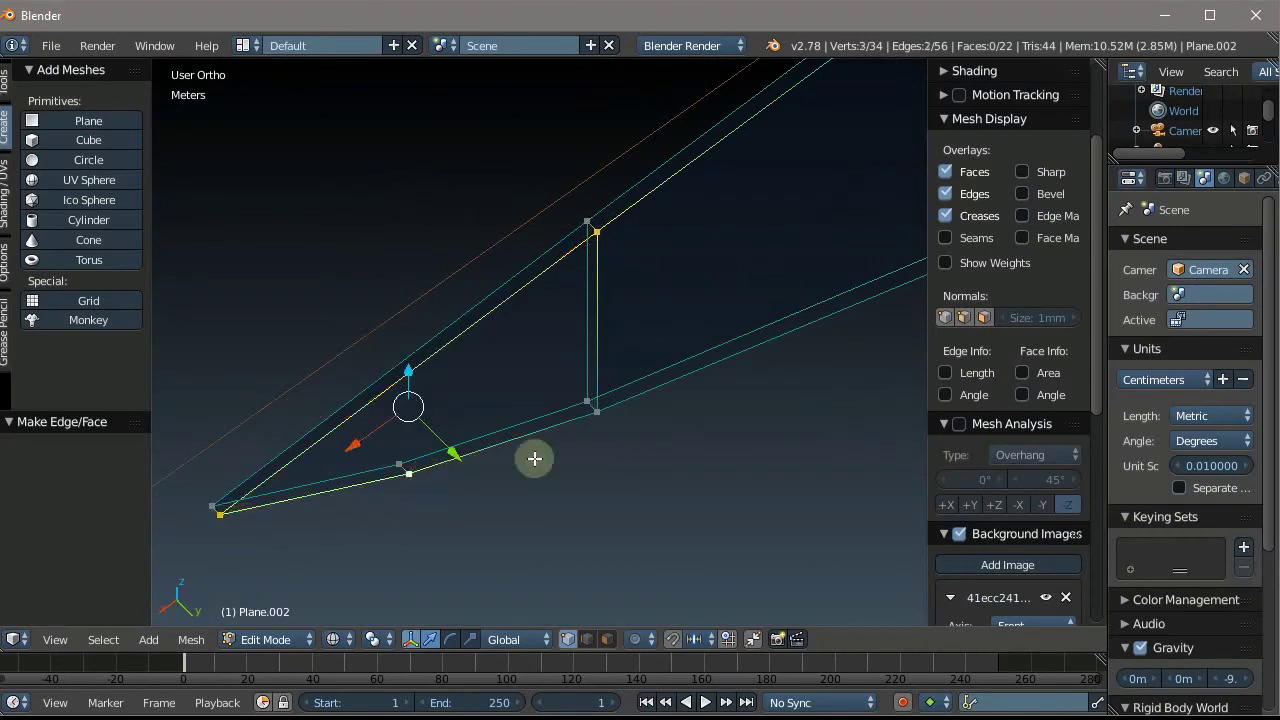
right_click(604, 423, "shift")
key("f")
scroll(511, 329, "down", 2)
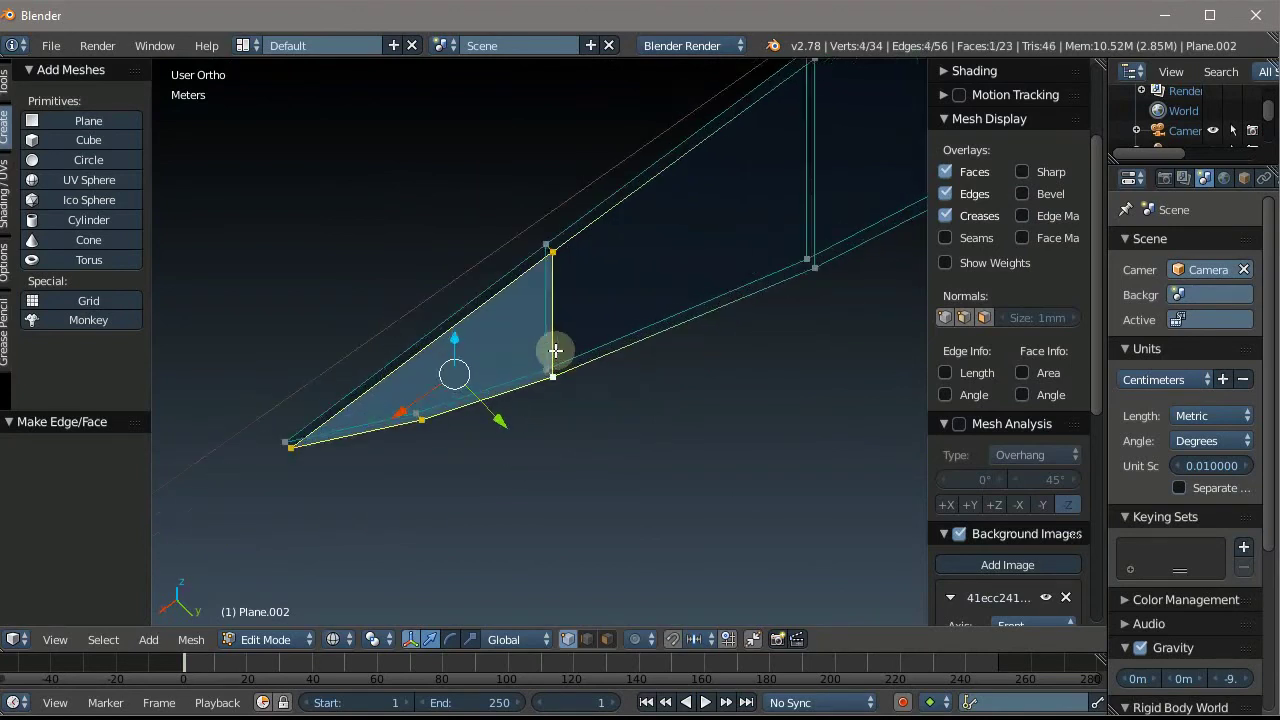
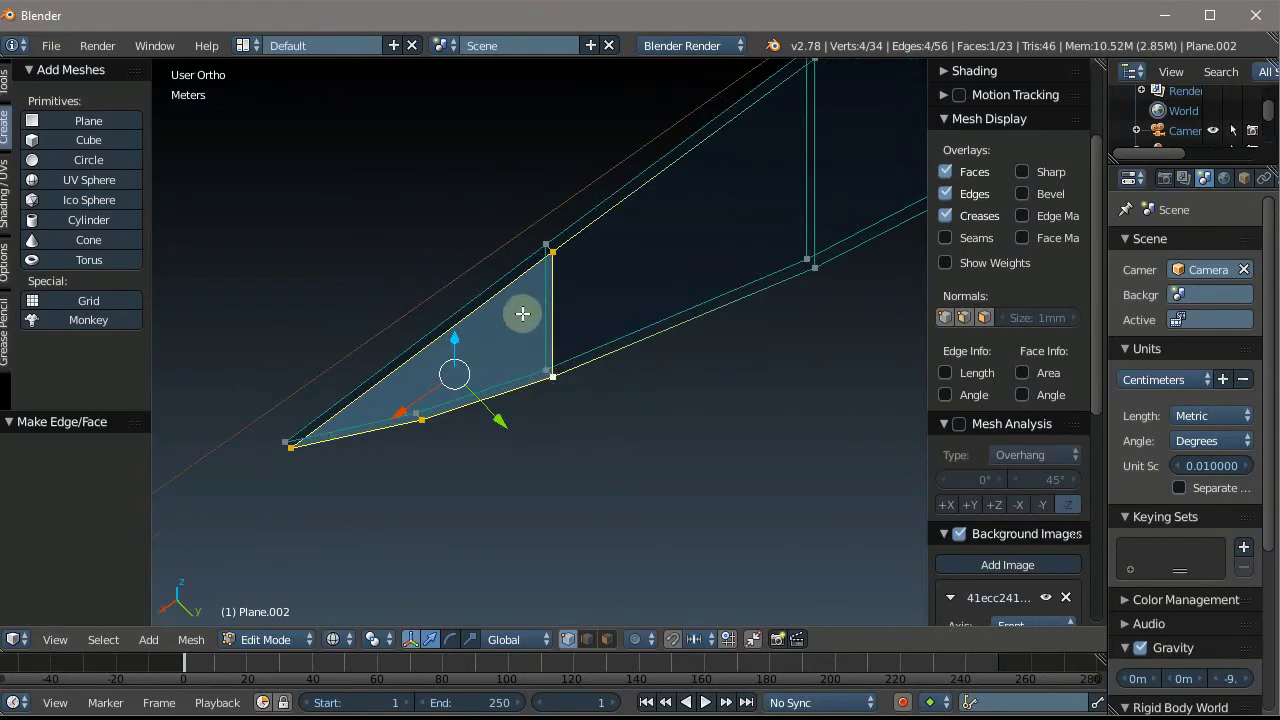
Check the bolster's bottom vertices against the front reference and scale them together to 0.444
mouse_move(522, 313)
middle_mouse_down()
mouse_move(508, 294)
mouse_move(666, 329)
mouse_move(747, 263)
middle_mouse_up()
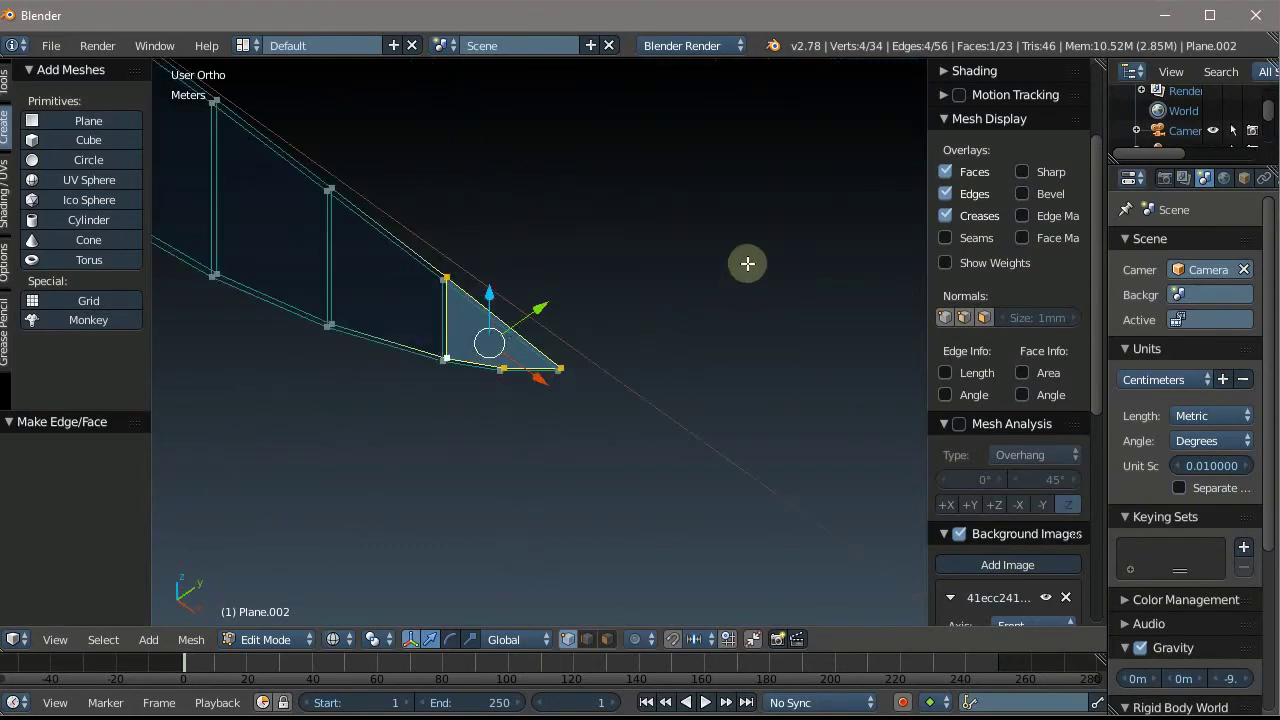
key("KP_1")
scroll(703, 185, "down", 3)
scroll(674, 220, "down", 4)
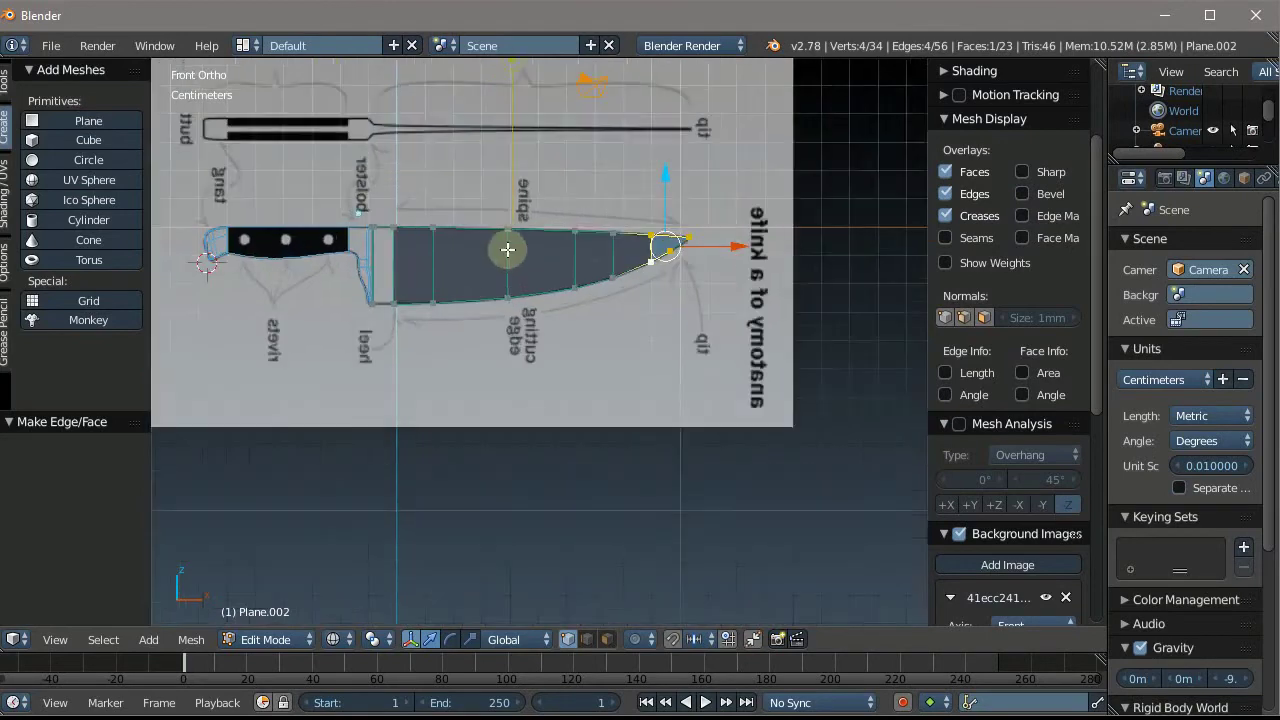
scroll(506, 251, "up", 2)
scroll(407, 294, "up", 3)
scroll(449, 231, "down", 1)
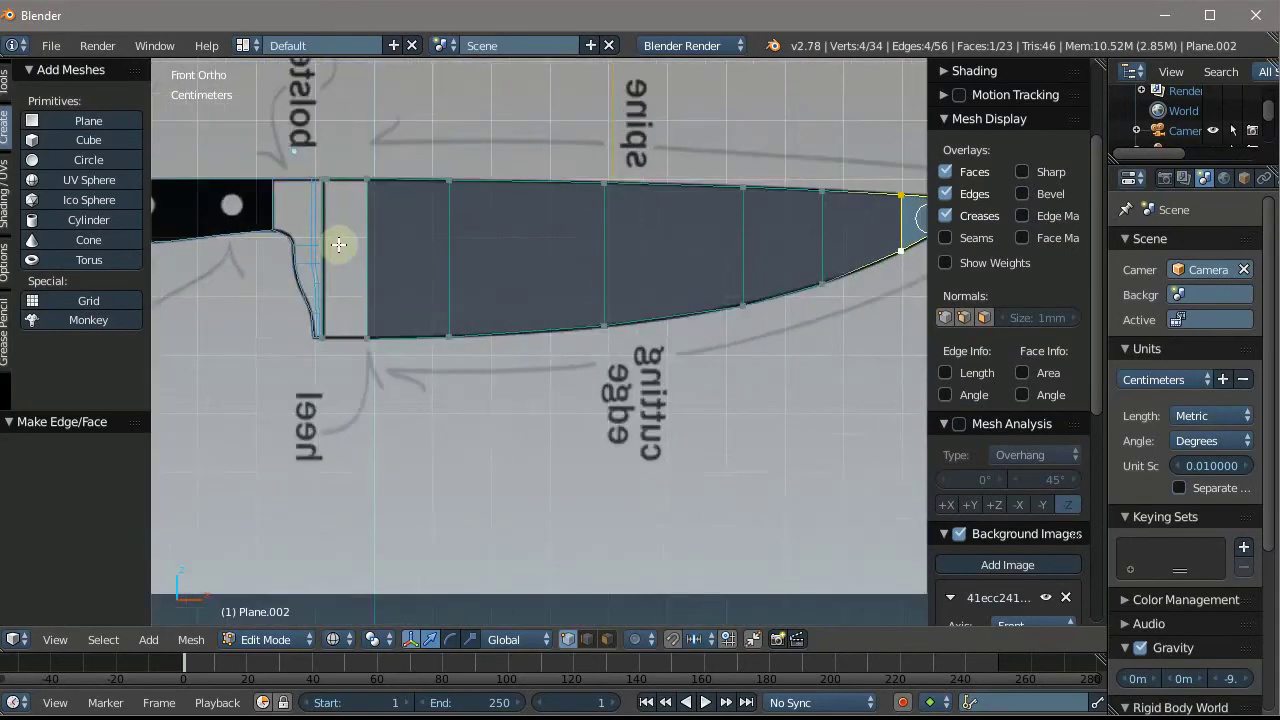
scroll(337, 243, "up", 3)
scroll(266, 229, "up", 2)
scroll(392, 199, "down", 1)
scroll(408, 180, "down", 3)
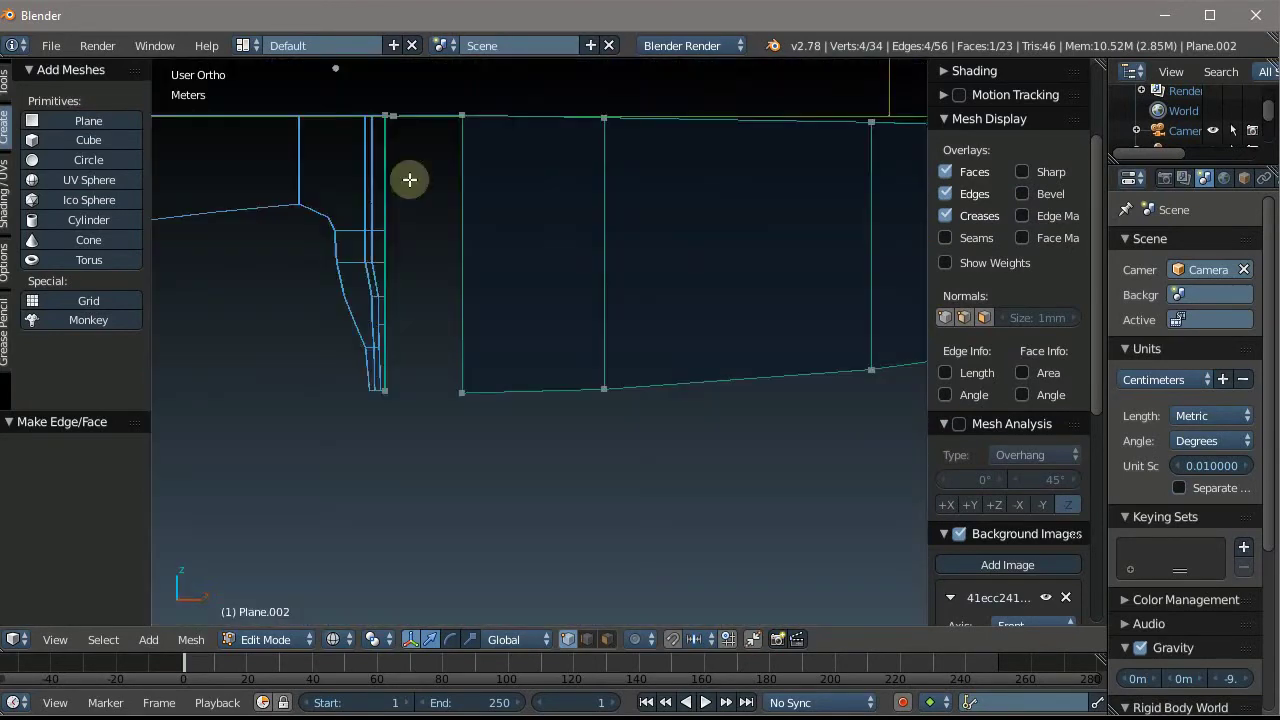
mouse_move(408, 180)
middle_mouse_down()
mouse_move(366, 251)
mouse_move(469, 231)
middle_mouse_up()
scroll(469, 231, "up", 2)
scroll(491, 151, "up", 2)
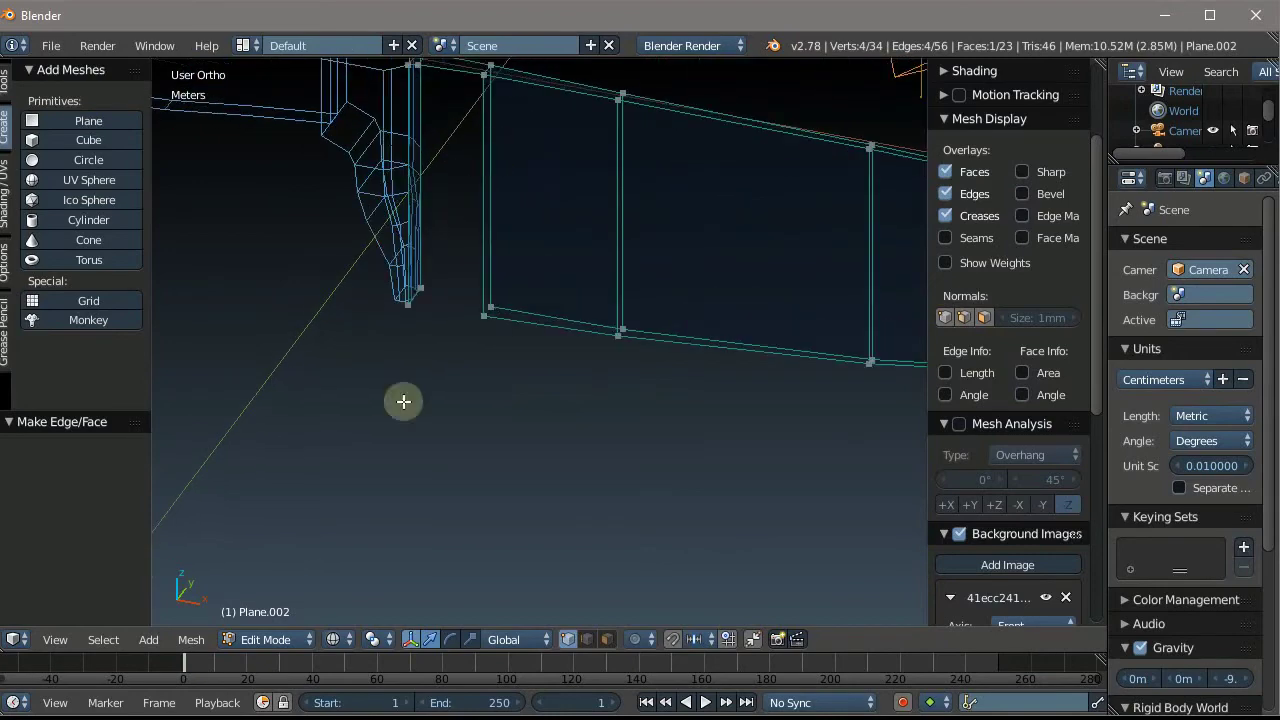
scroll(401, 389, "up", 2)
scroll(434, 232, "up", 2)
scroll(434, 232, "down", 2)
scroll(523, 169, "down", 2)
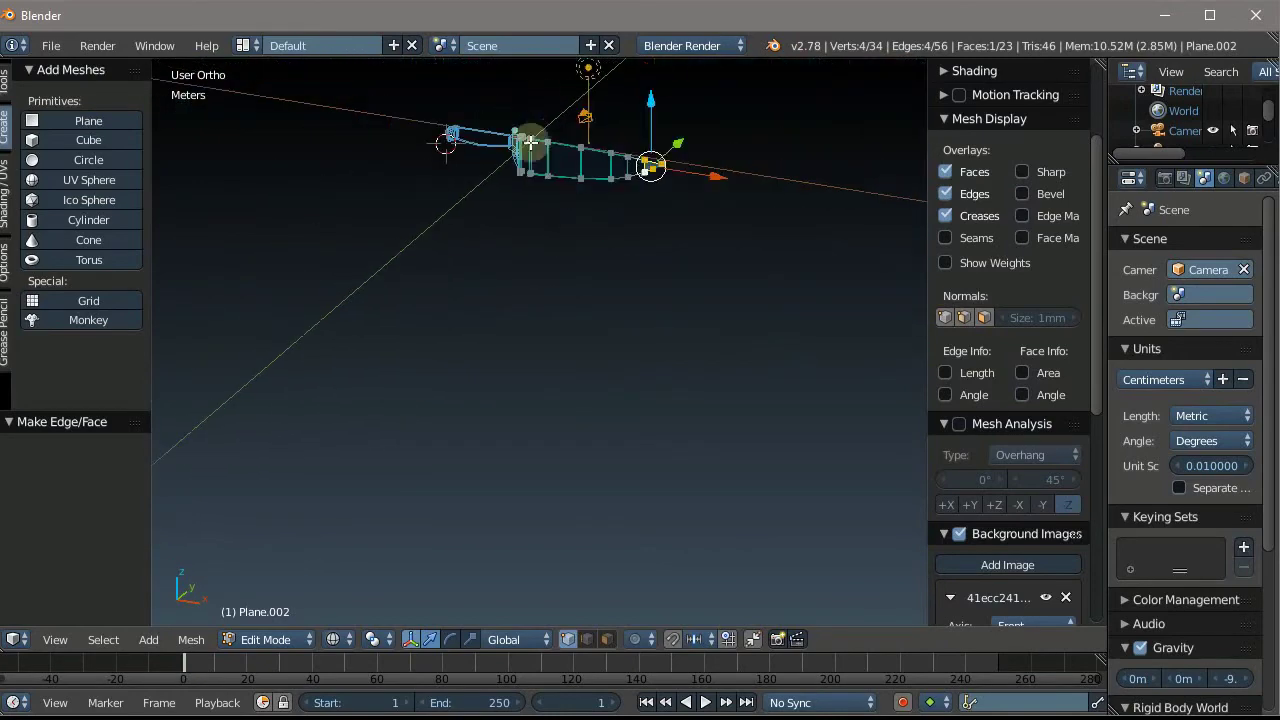
scroll(646, 169, "up", 2)
scroll(580, 180, "up", 2)
scroll(540, 177, "up", 1)
middle_click_drag(443, 311, 409, 309)
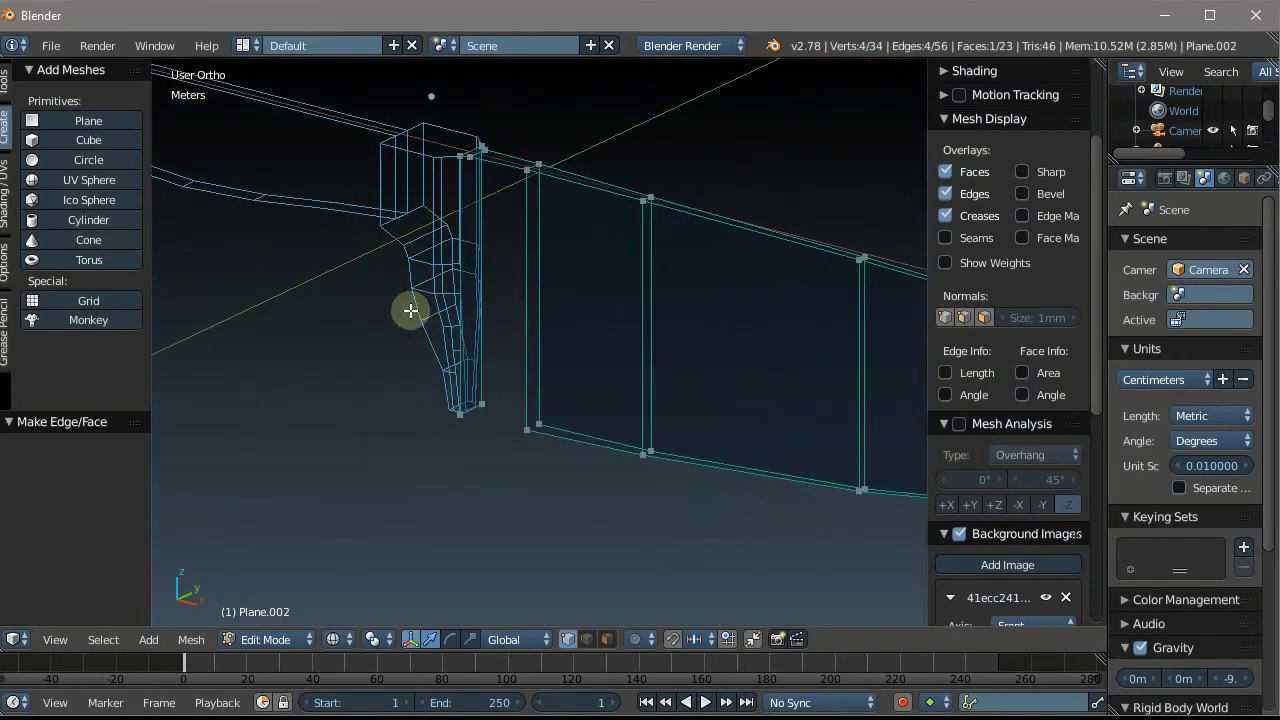
scroll(563, 226, "up", 2)
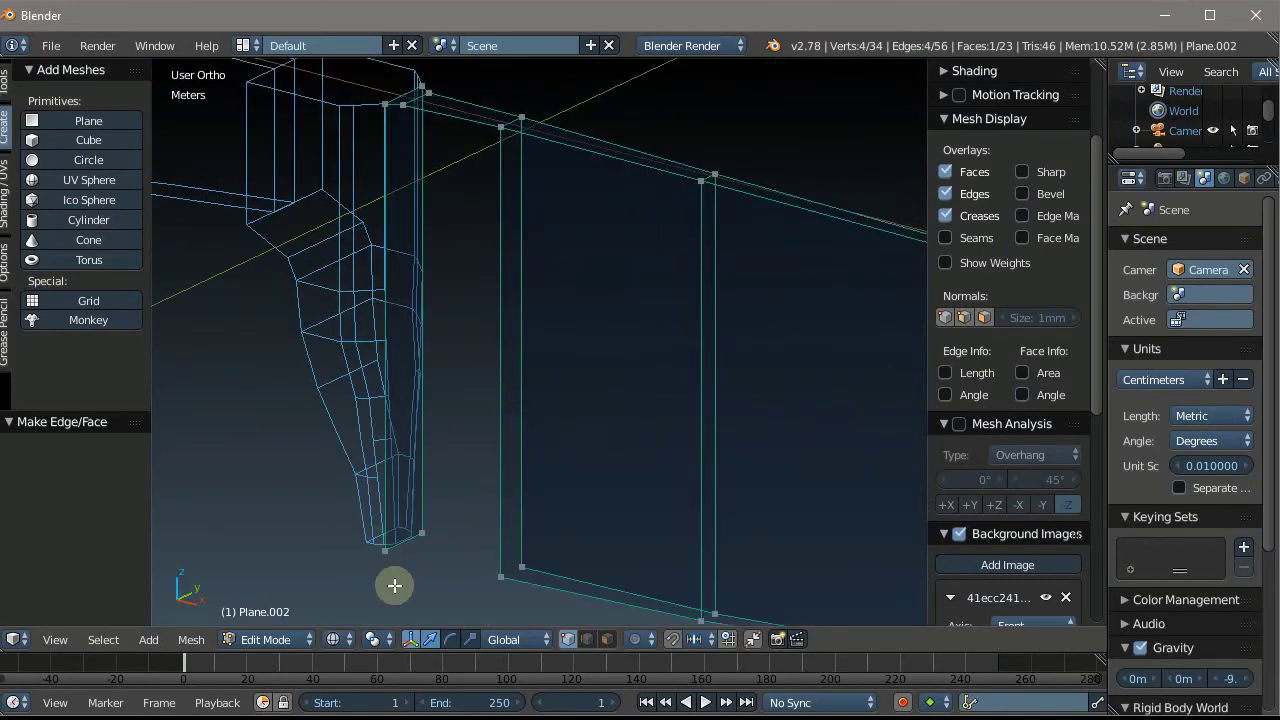
right_click(386, 551)
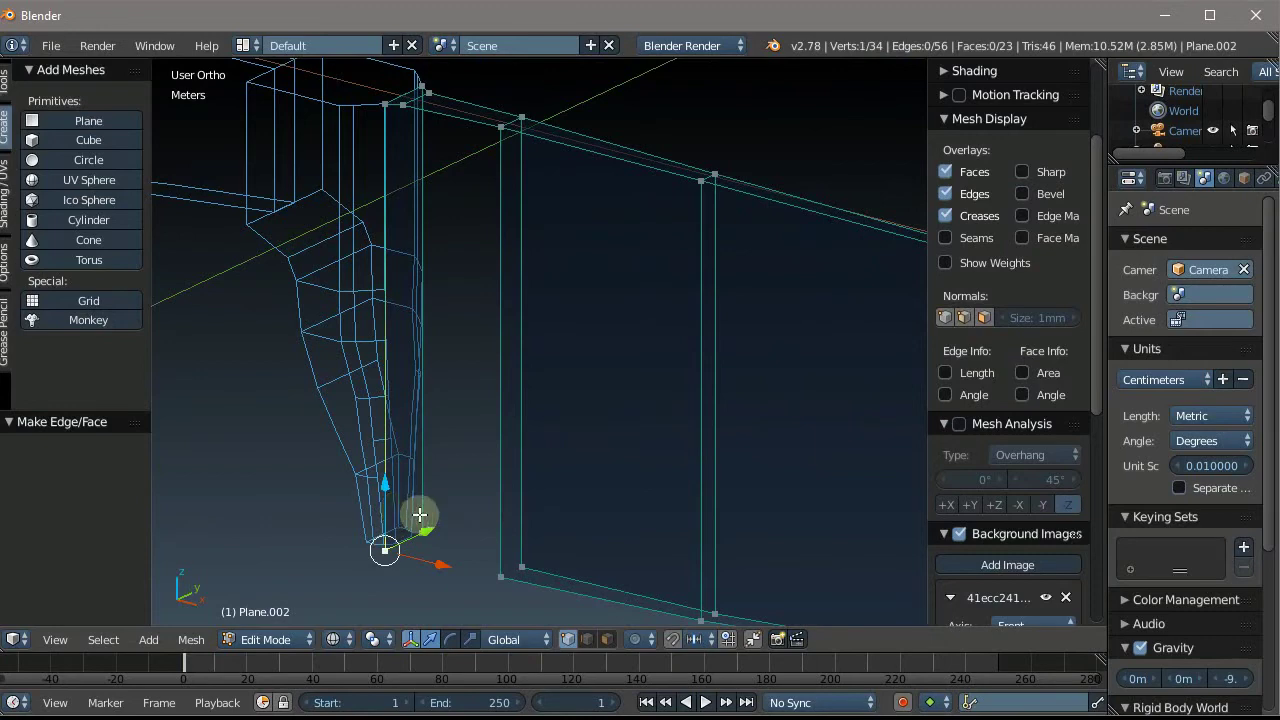
key("KP_1")
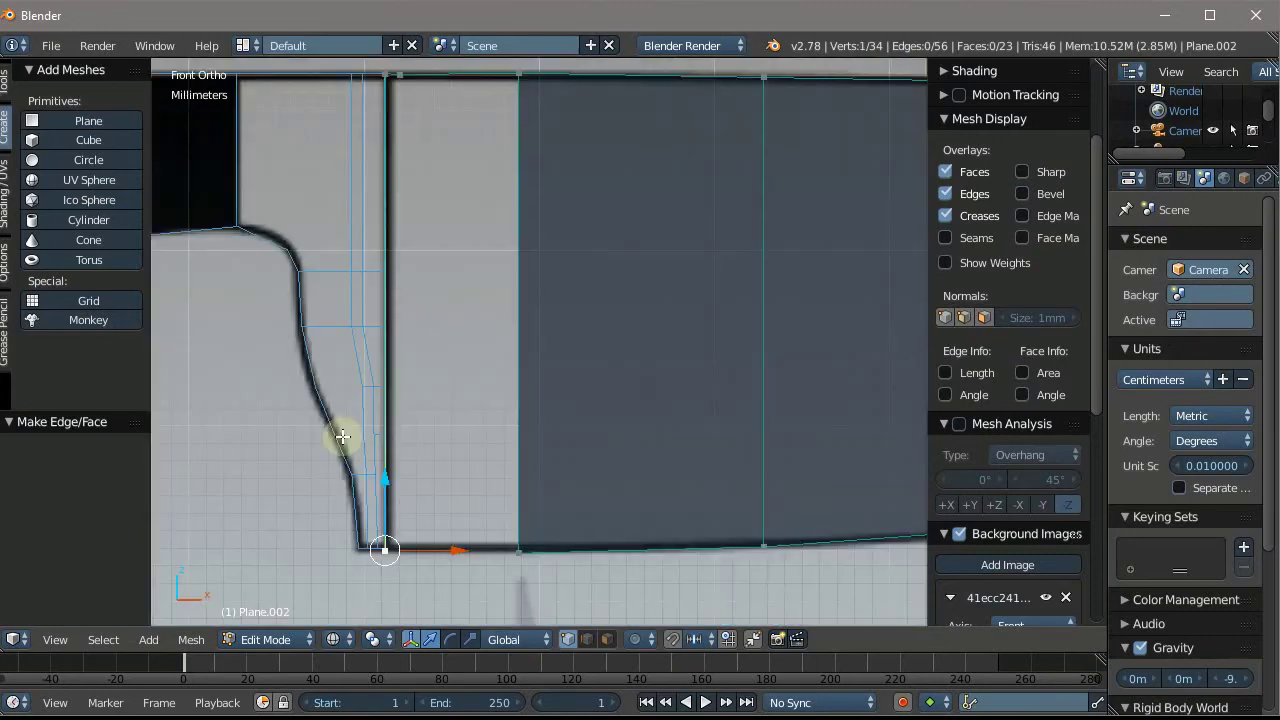
key("KP_3")
key("KP_1")
mouse_move(503, 454)
middle_mouse_down()
mouse_move(401, 547)
mouse_move(477, 434)
mouse_move(457, 443)
middle_mouse_up()
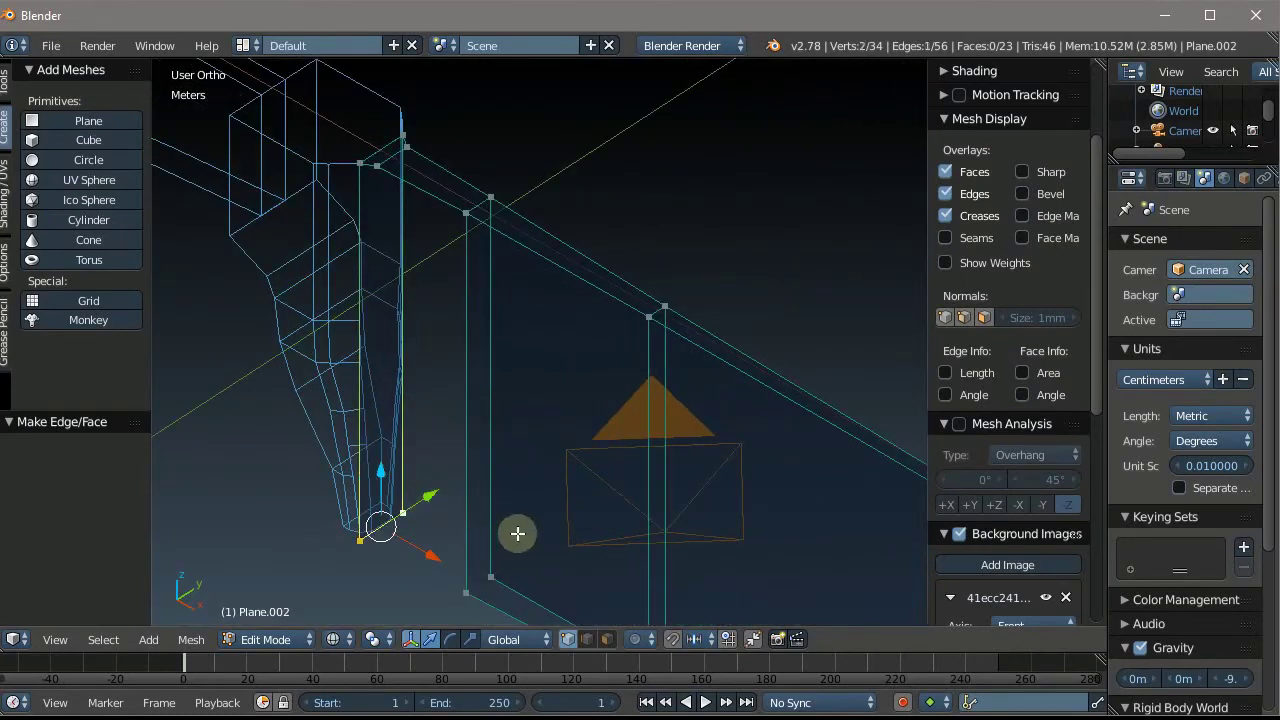
key("s")
left_click(449, 548)
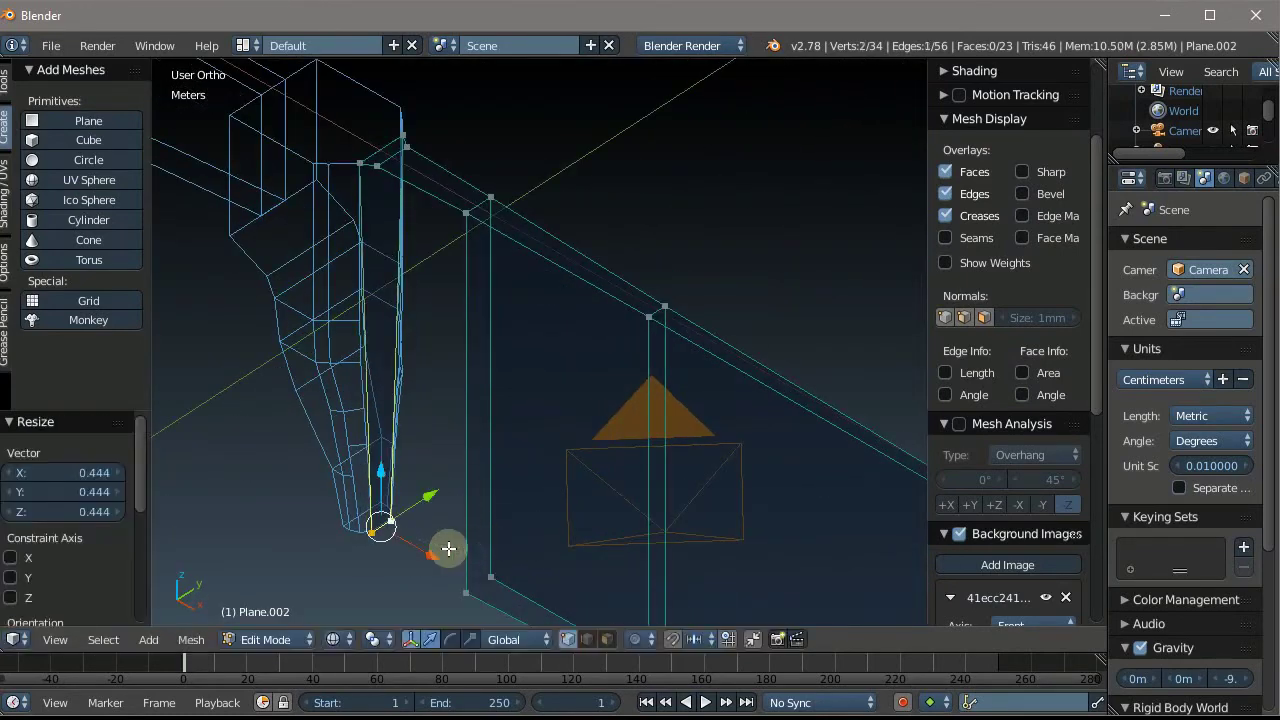
Fill a face joining the bolster's bottom corner to the blade's lower vertices
right_click(468, 589)
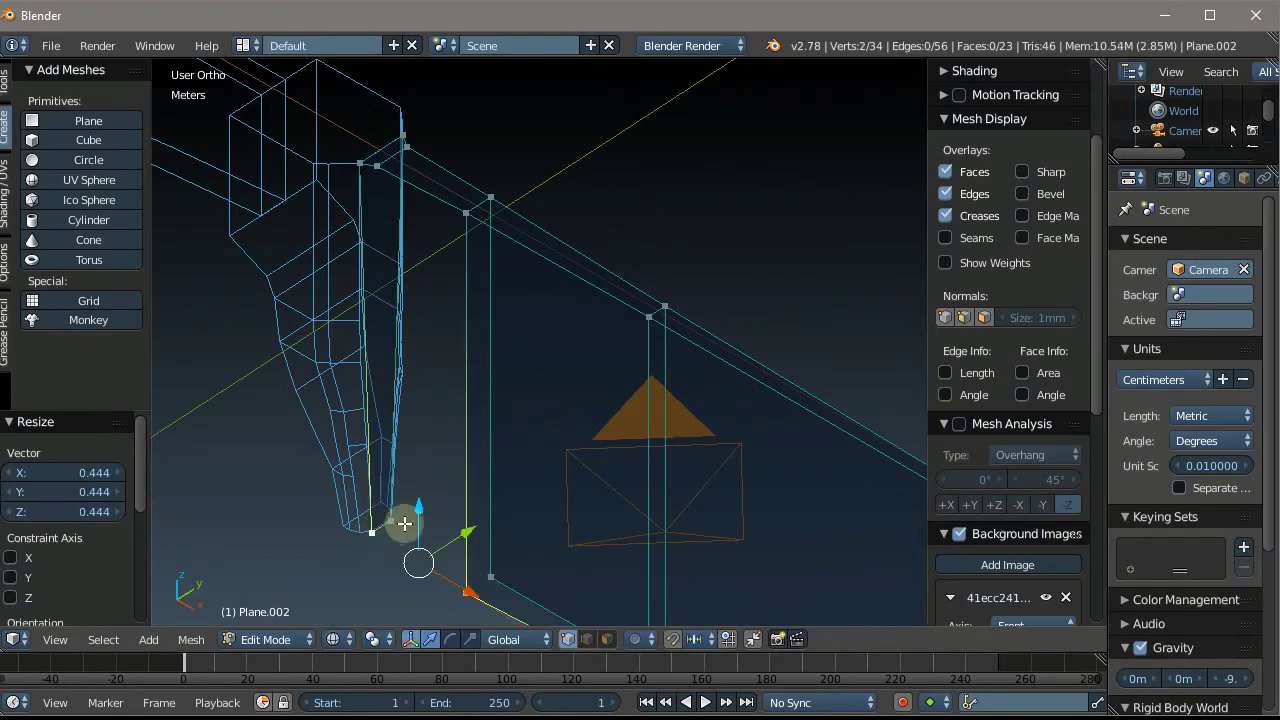
right_click(404, 523, "shift")
right_click(495, 571, "shift")
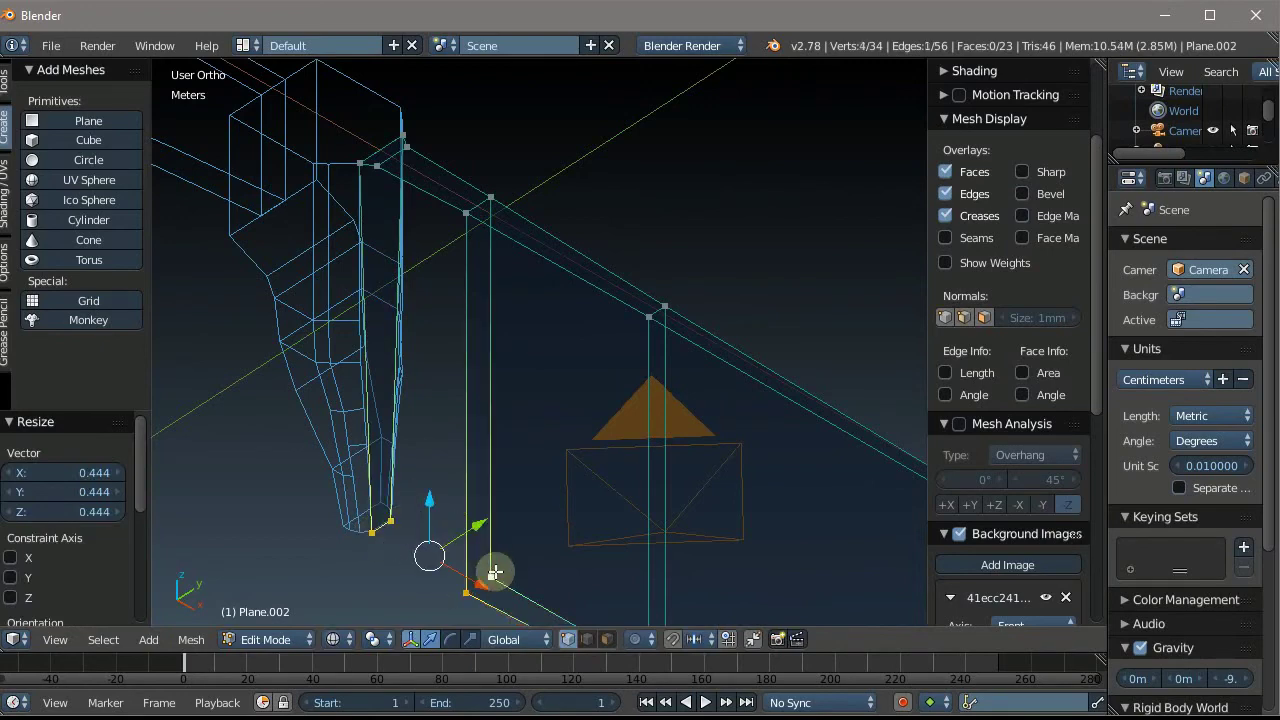
key("f")
In edge select mode, select two edges beside the bolster
mouse_move(497, 357)
middle_mouse_down()
mouse_move(663, 363)
mouse_move(594, 371)
mouse_move(572, 448)
middle_mouse_up()
left_click(586, 641)
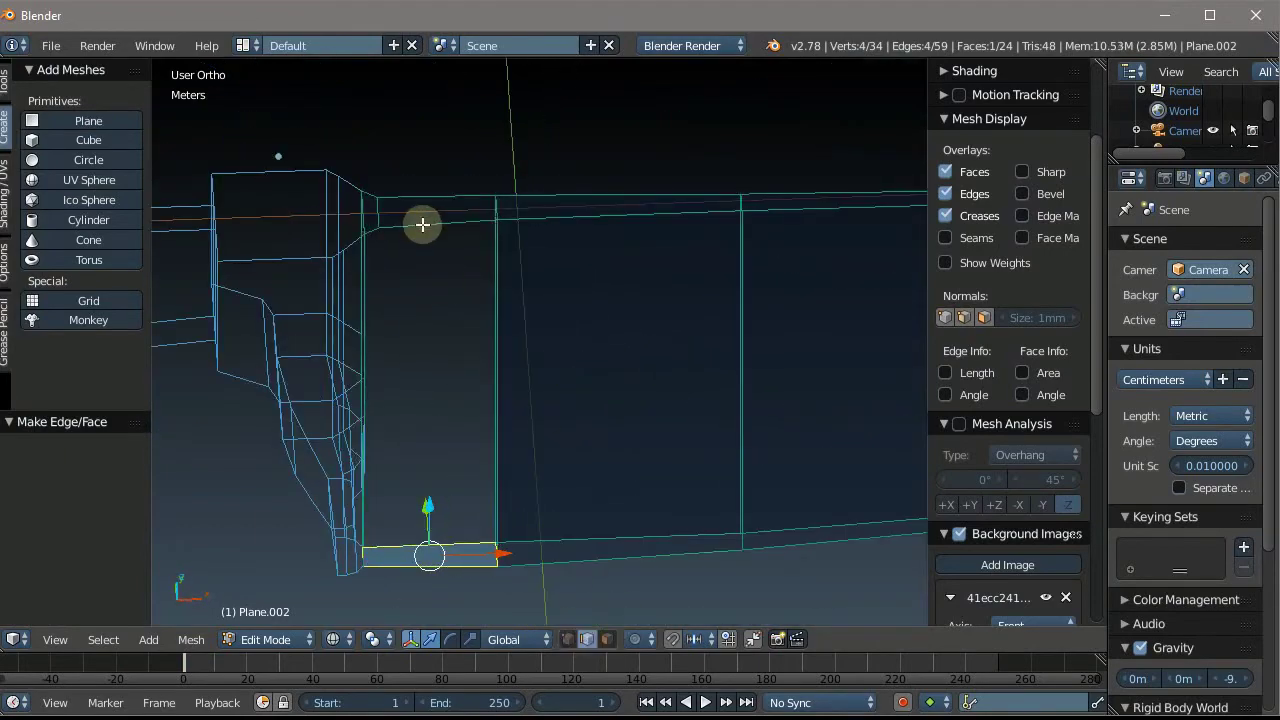
right_click(425, 223)
right_click(442, 193, "shift")
mouse_move(566, 294)
middle_mouse_down()
mouse_move(517, 294)
mouse_move(520, 320)
mouse_move(427, 387)
mouse_move(371, 457)
mouse_move(363, 500)
middle_mouse_up()
Add a loop cut across the bottom strip and scale the new loop to 0.723
key("ctrl+r")
left_click(363, 498)
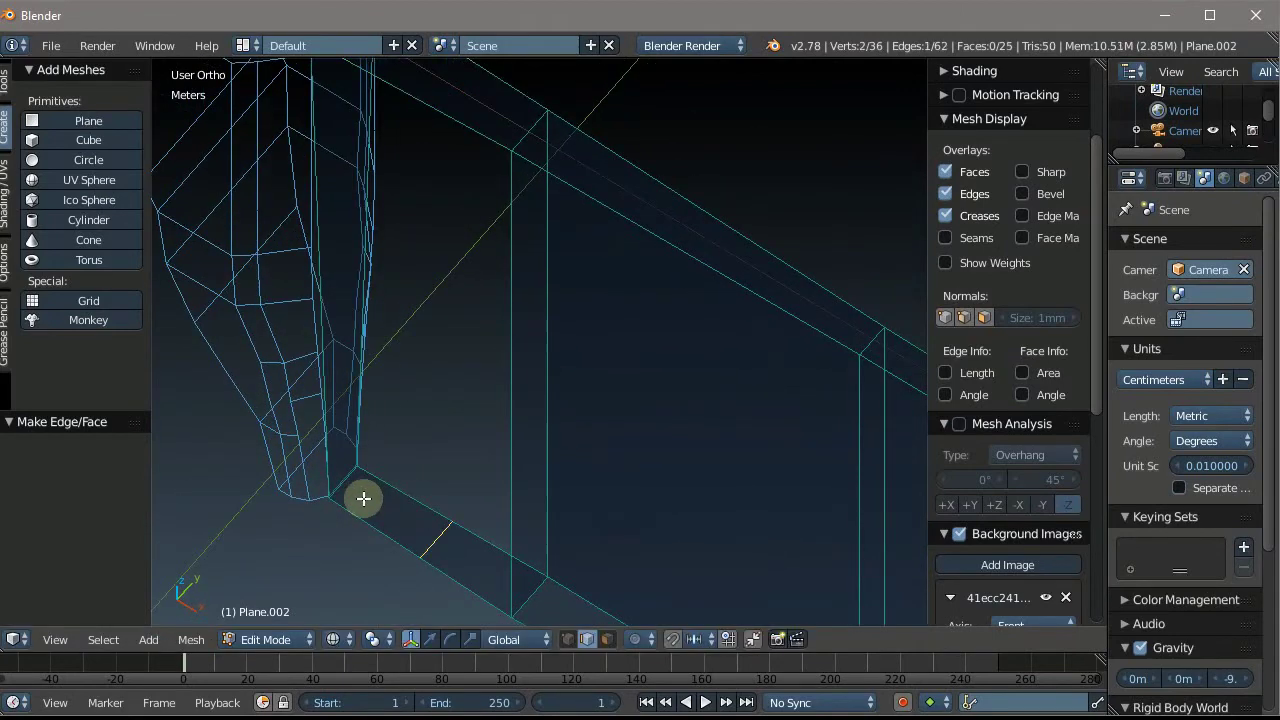
left_click(297, 455)
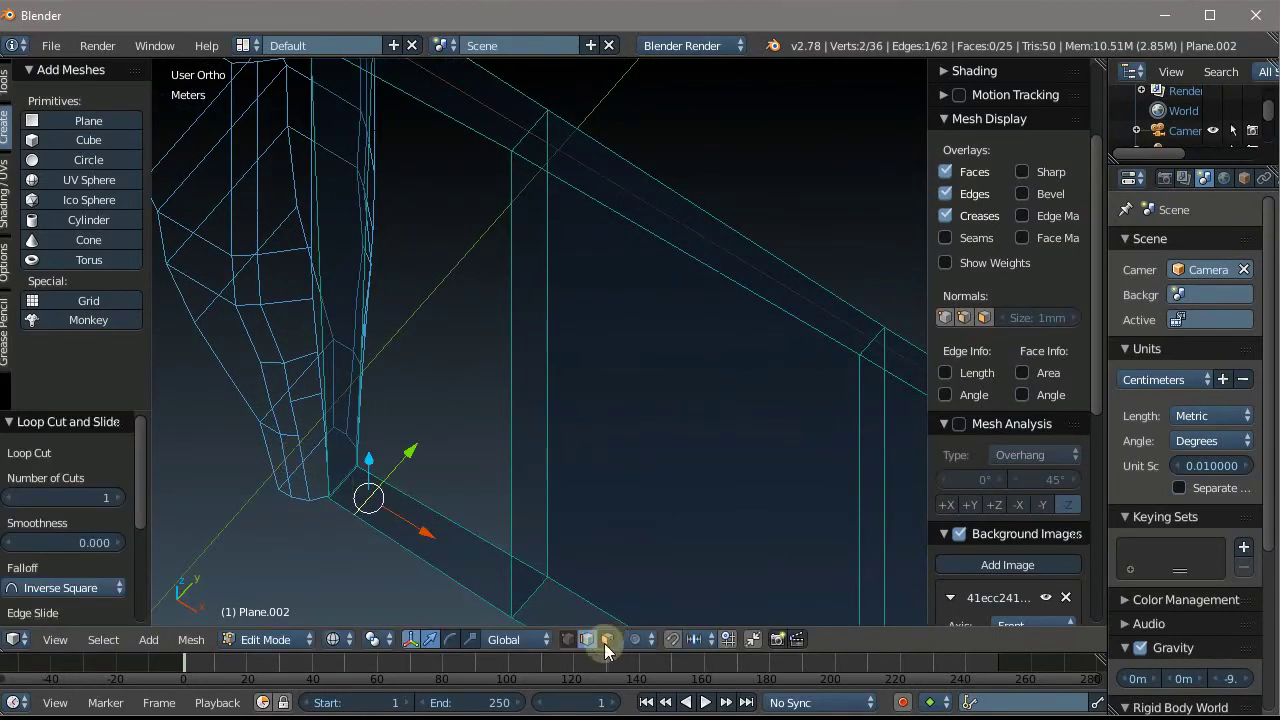
mouse_move(346, 480)
middle_mouse_down()
mouse_move(408, 471)
mouse_move(346, 468)
mouse_move(574, 551)
middle_mouse_up()
key("s")
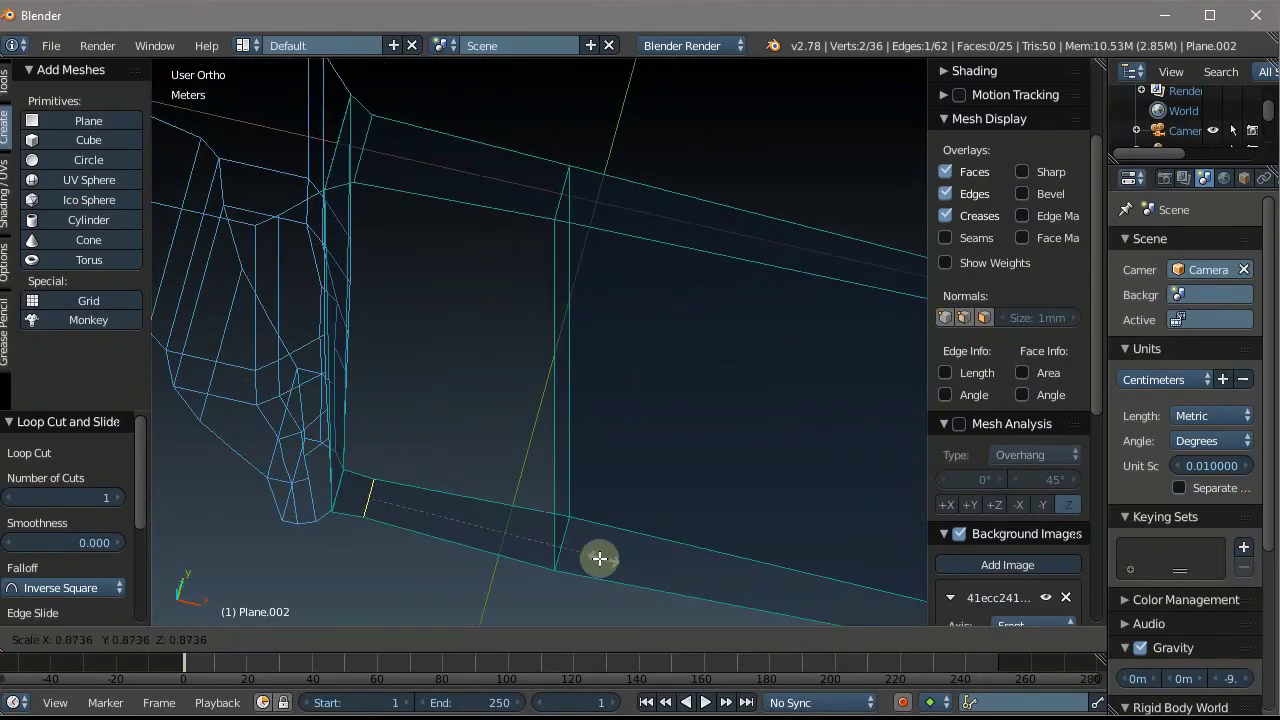
left_click(564, 555)
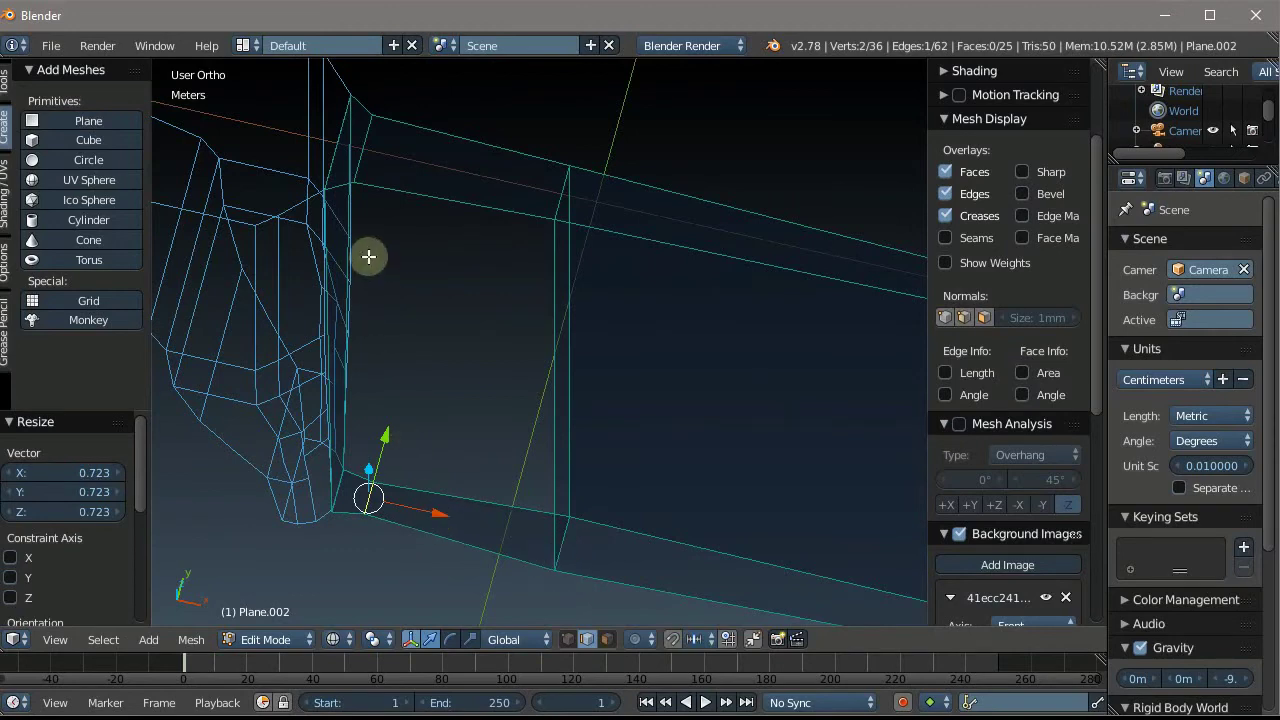
Fill two faces between the edges beside the bolster
right_click(344, 188)
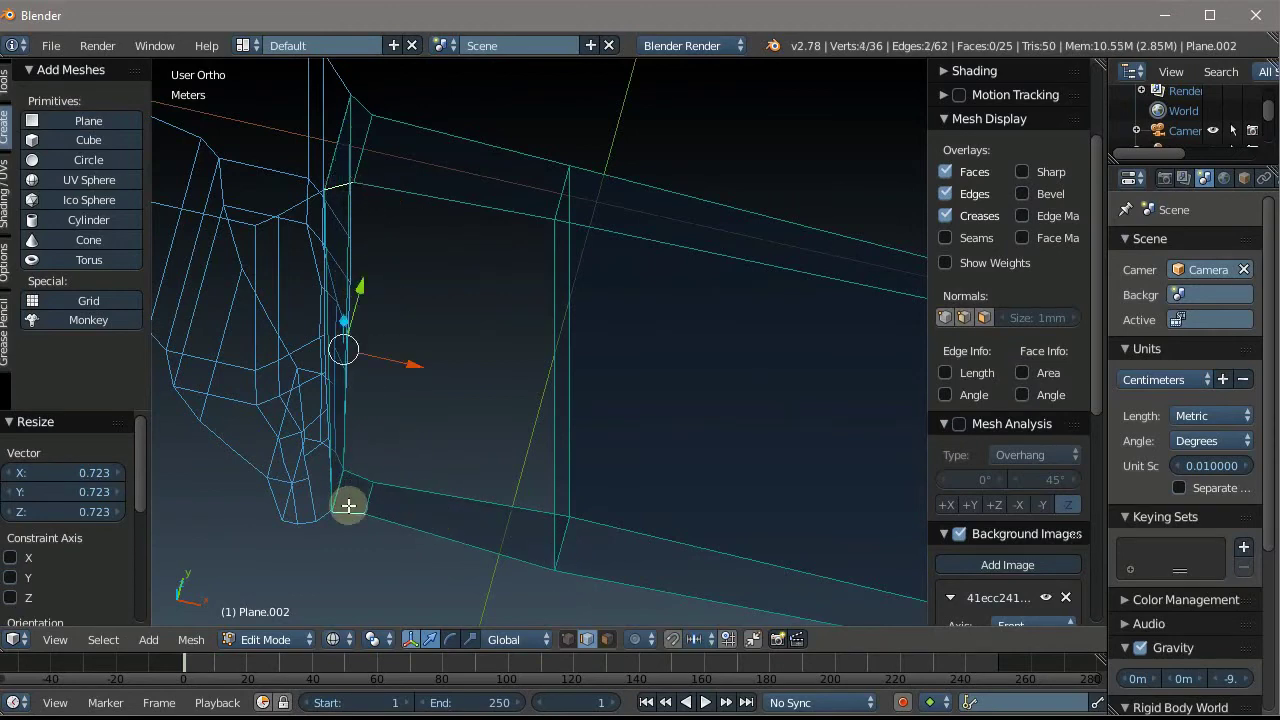
key("f")
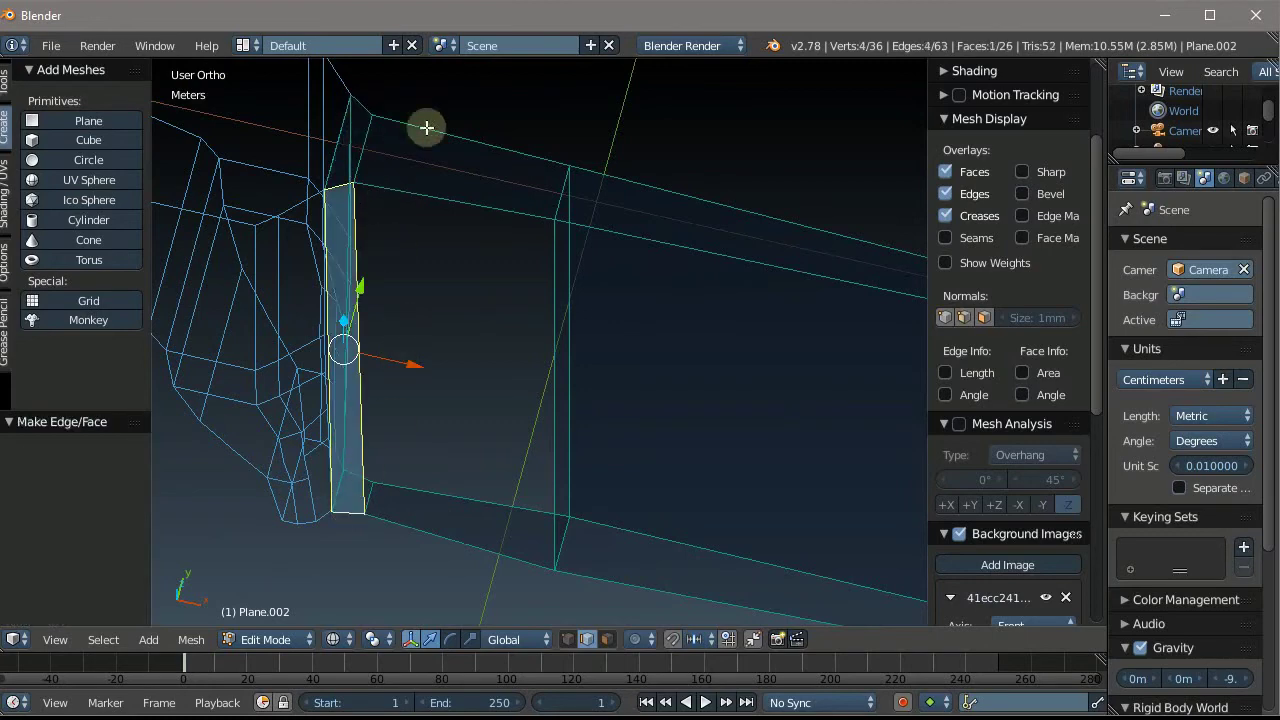
mouse_move(426, 126)
middle_mouse_down()
mouse_move(344, 159)
mouse_move(874, 134)
mouse_move(889, 149)
middle_mouse_up()
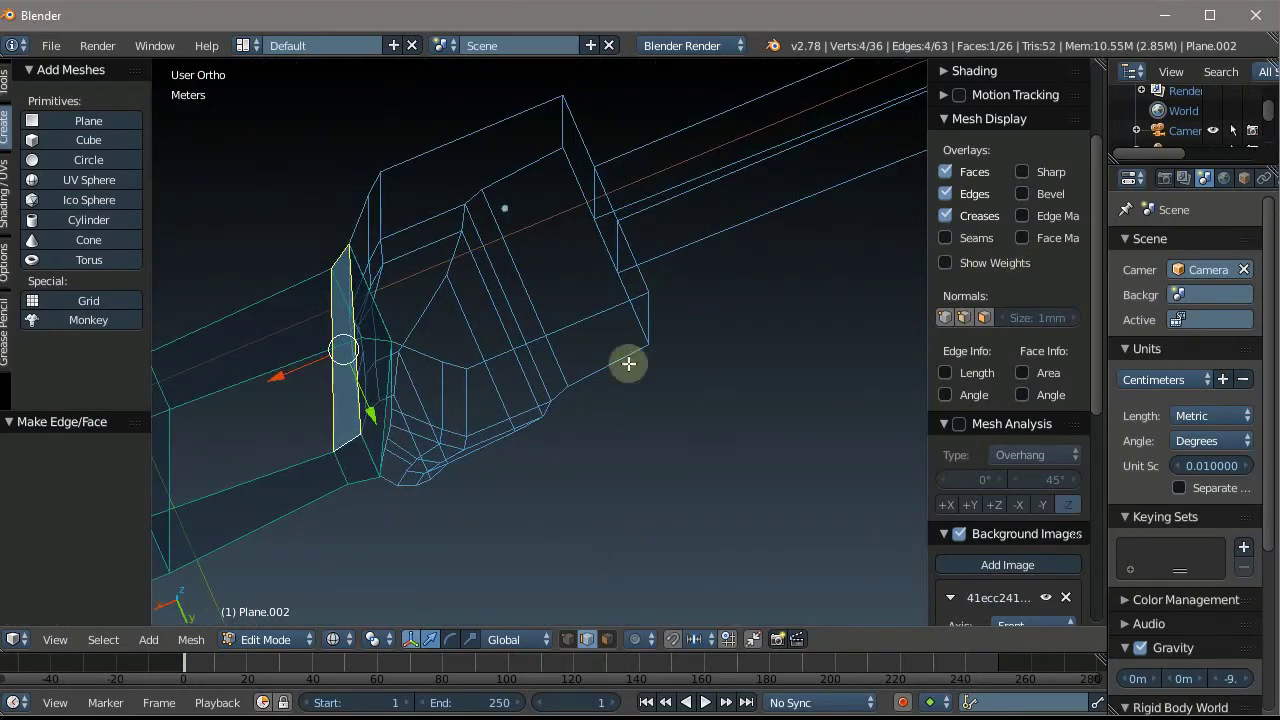
right_click(391, 339)
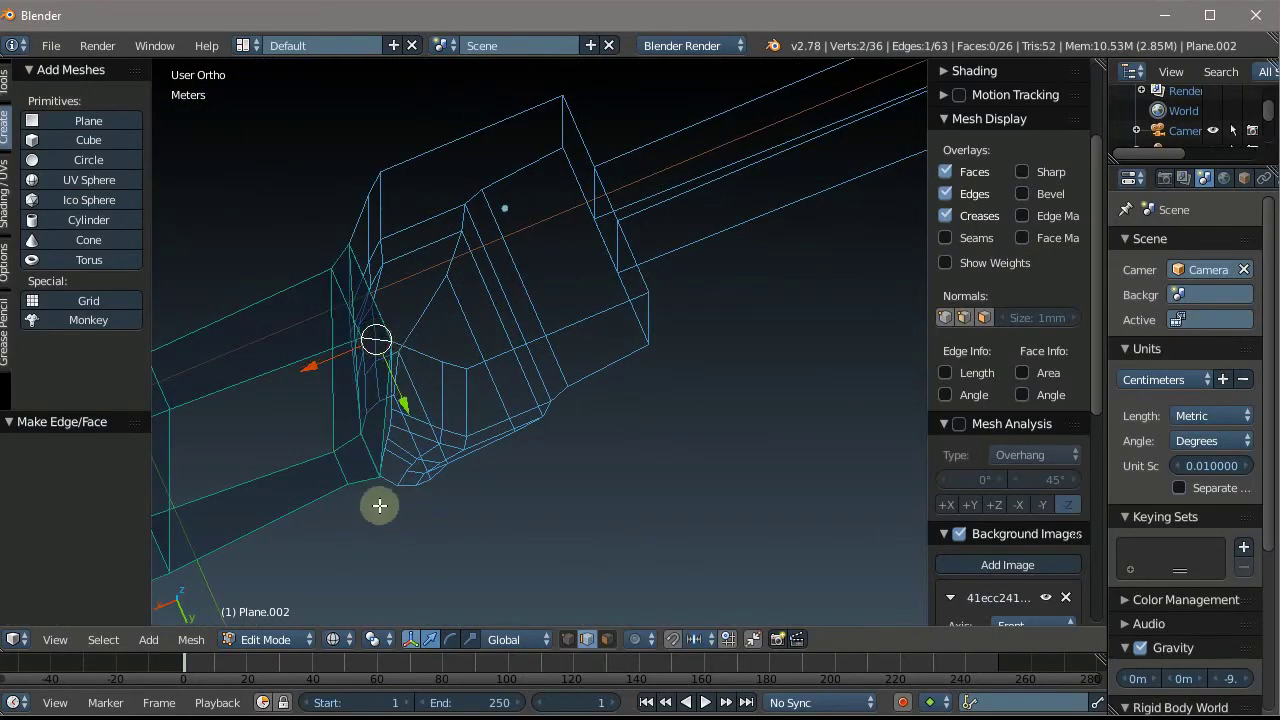
key("f")
Fill two more faces closing the gaps on the other side of the bolster
mouse_move(366, 480)
middle_mouse_down()
mouse_move(400, 429)
mouse_move(270, 408)
middle_mouse_up()
right_click(334, 487)
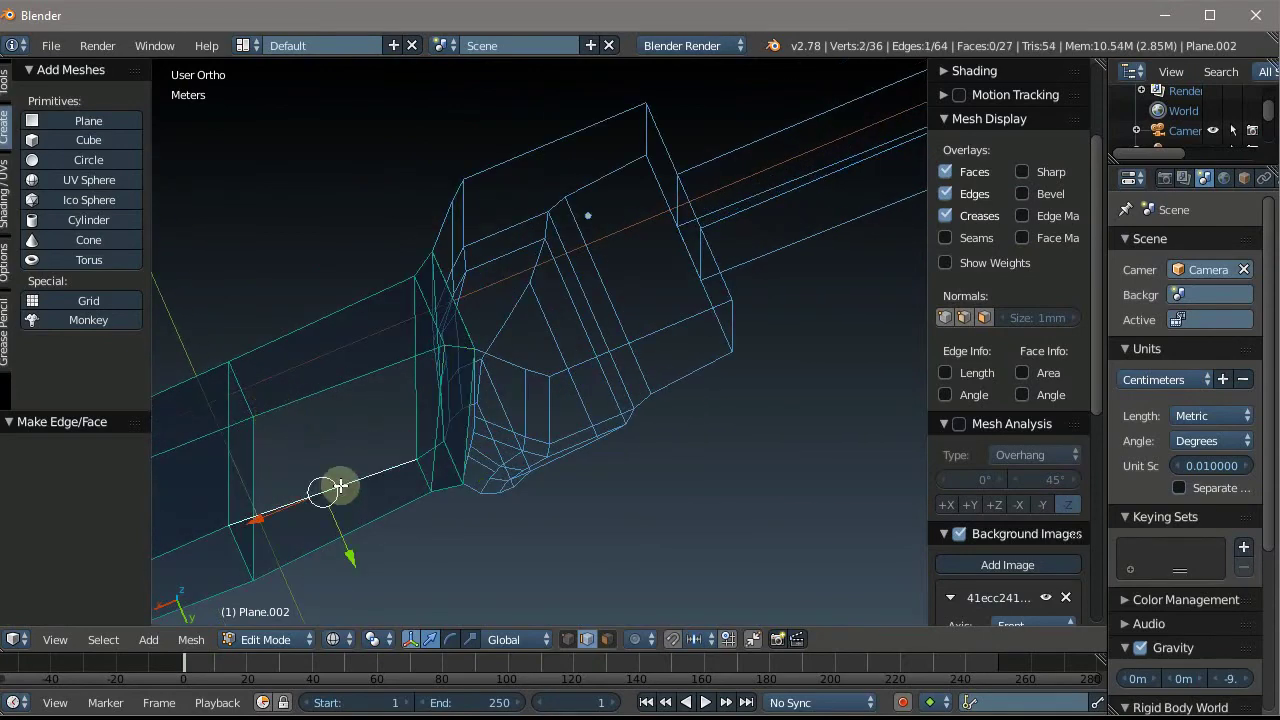
right_click(296, 332, "shift")
key("f")
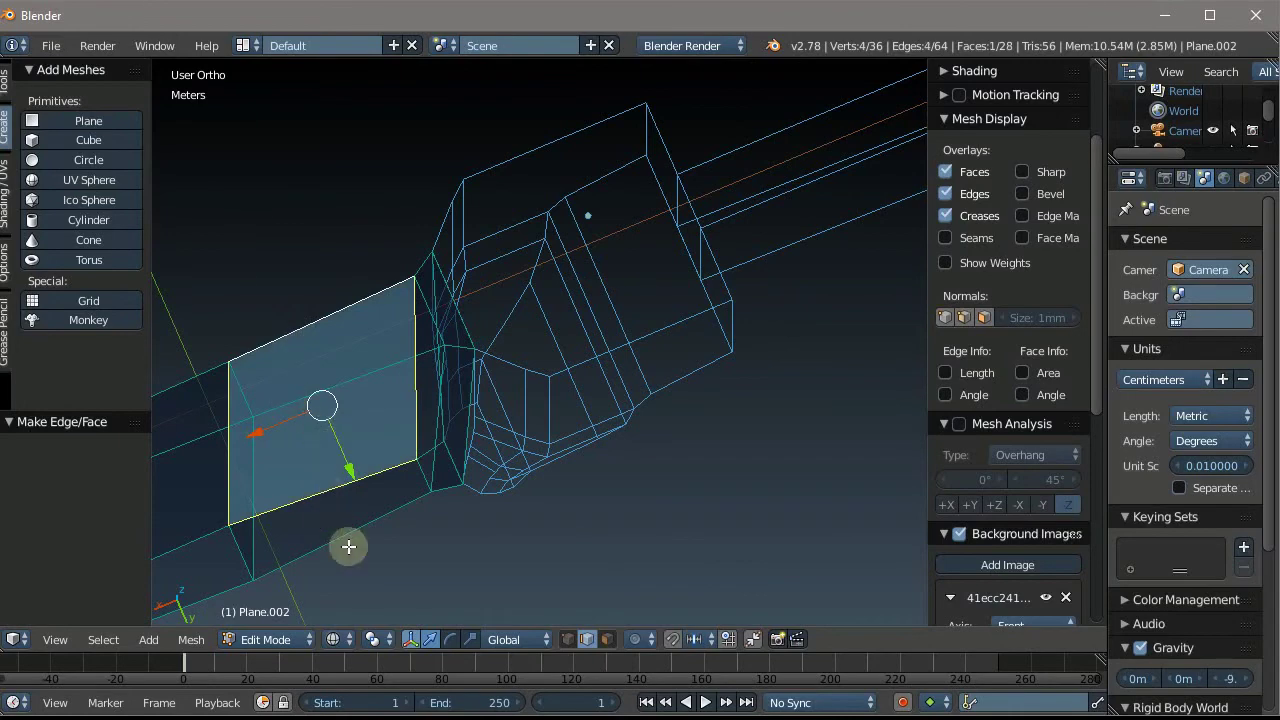
right_click(340, 540)
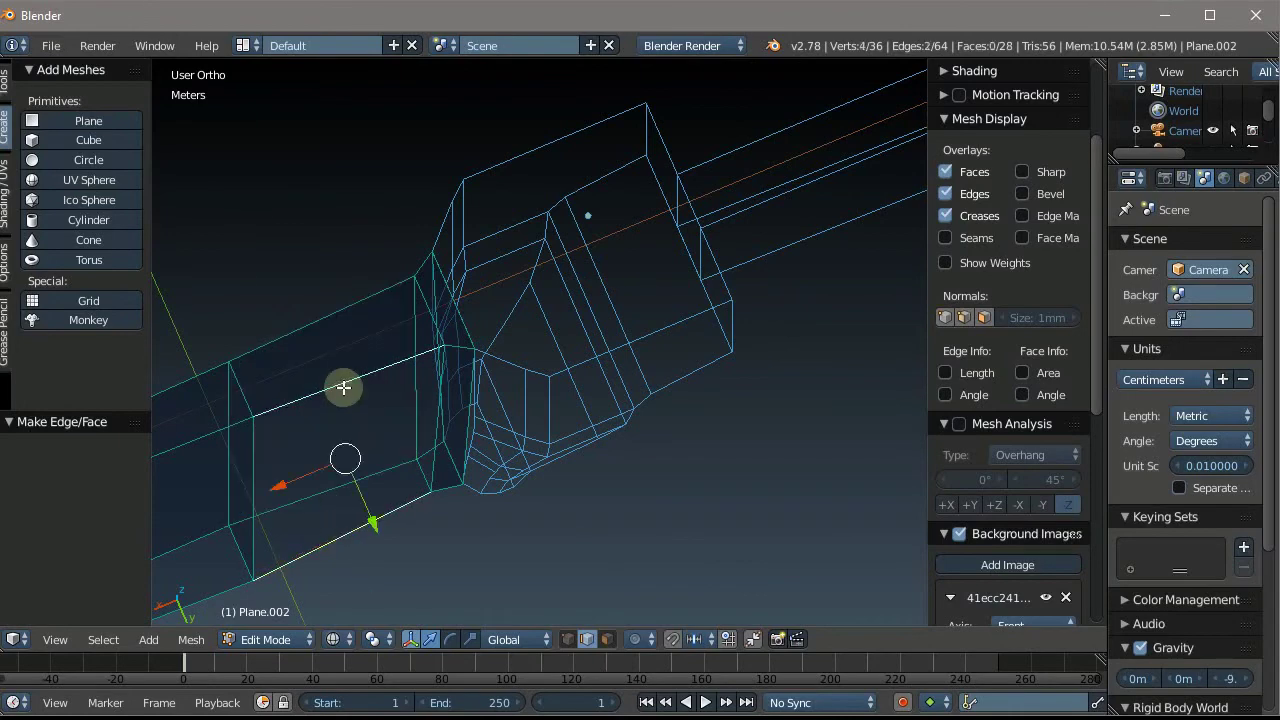
key("f")
scroll(343, 387, "down", 2)
mouse_move(274, 349)
middle_mouse_down()
mouse_move(549, 363)
mouse_move(556, 311)
middle_mouse_up()
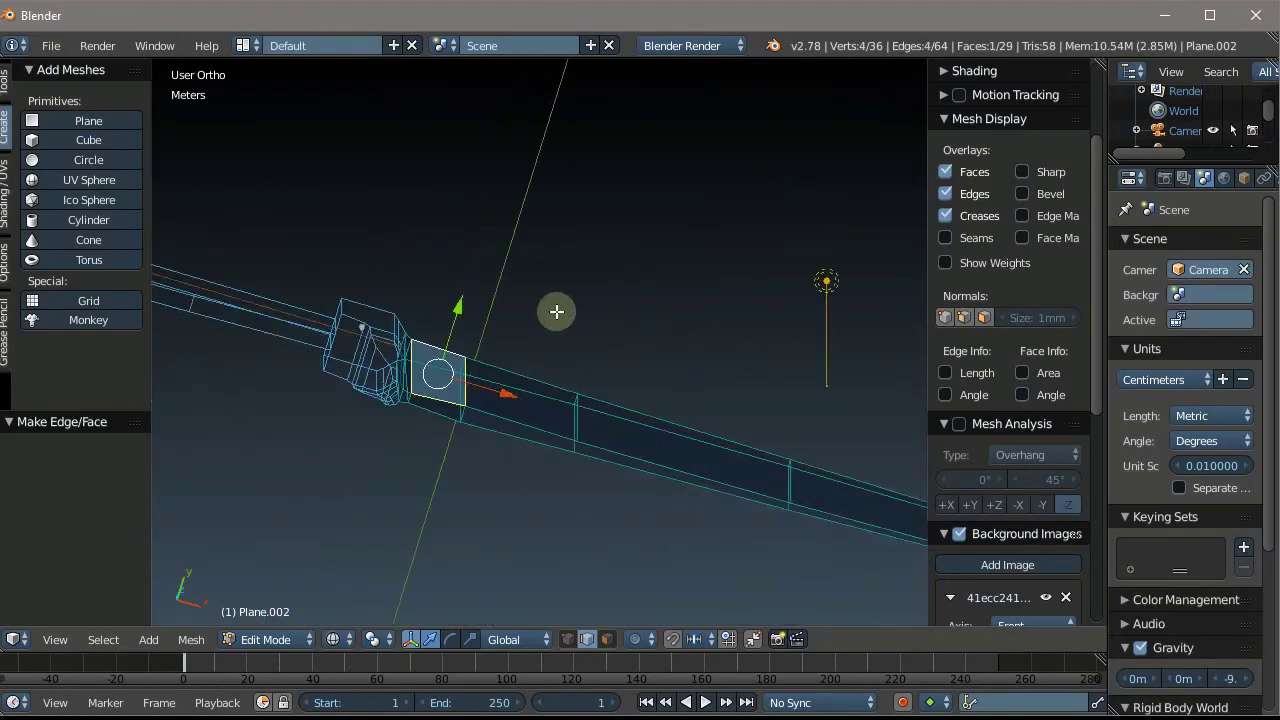
scroll(523, 374, "up", 1)
scroll(514, 380, "up", 1)
scroll(432, 461, "up", 2)
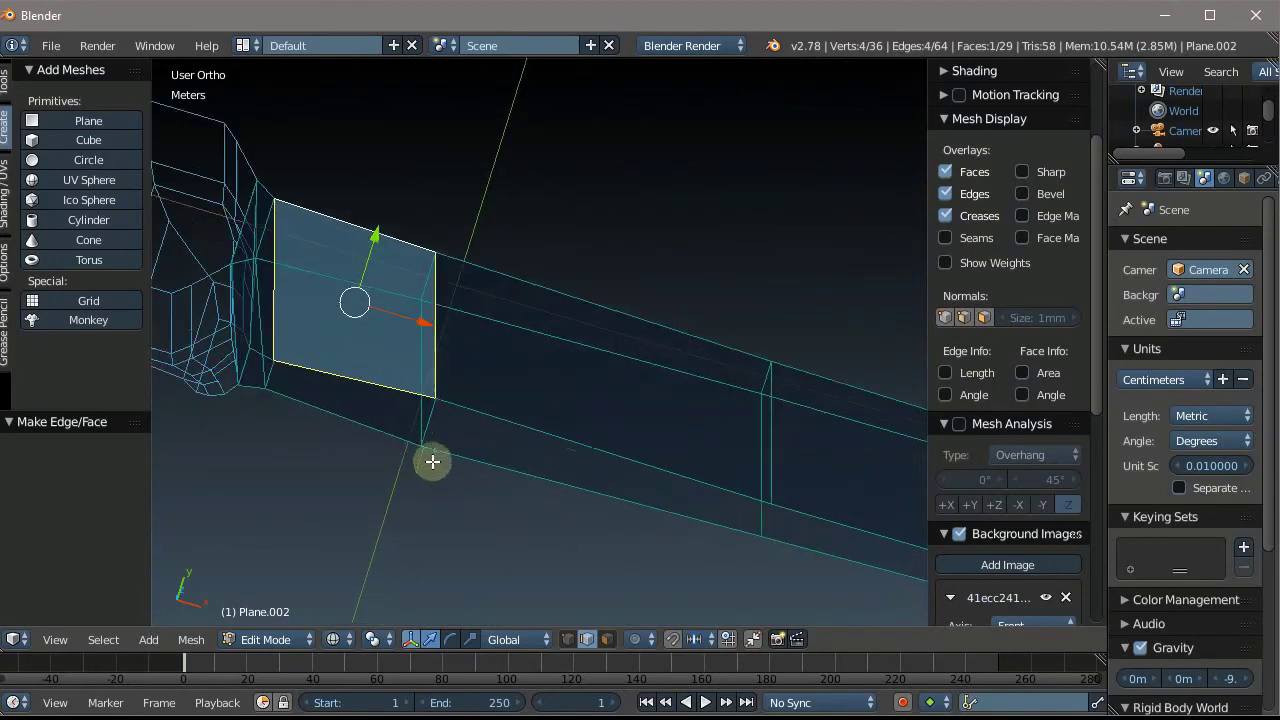
mouse_move(432, 461)
middle_mouse_down()
mouse_move(406, 434)
mouse_move(400, 449)
middle_mouse_up()
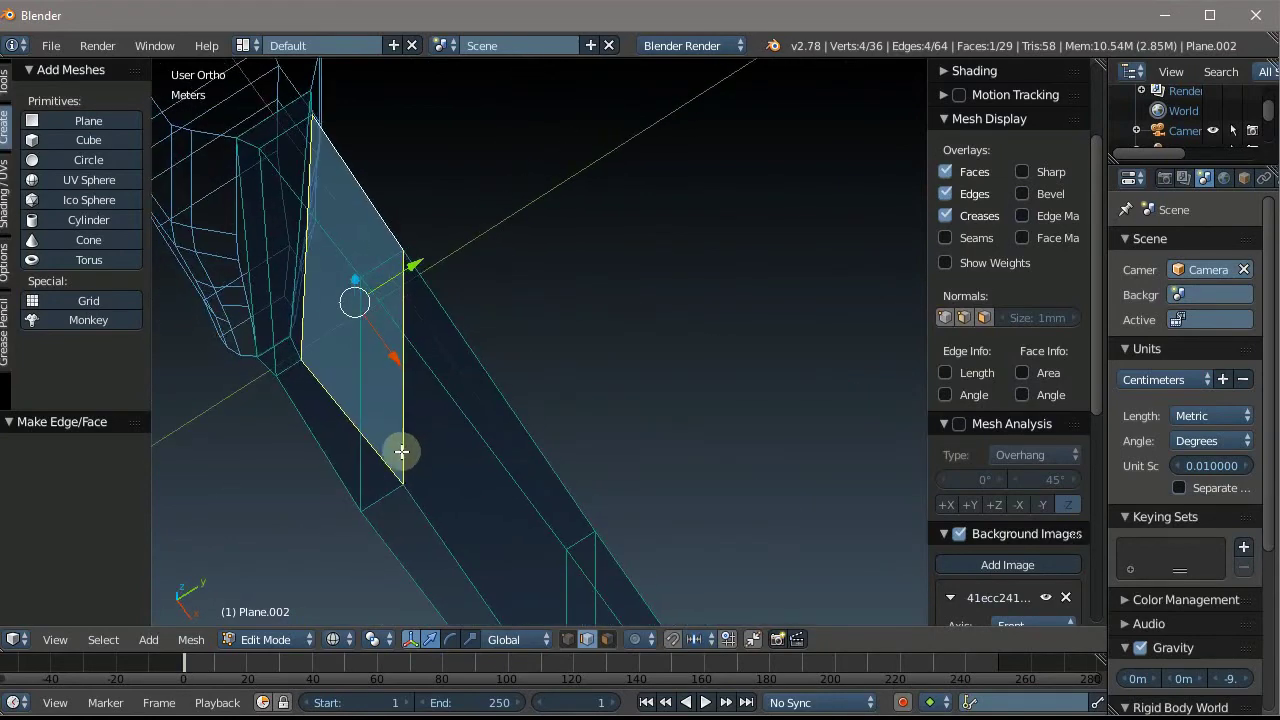
Scale the blade edge next to the bolster down to 0.545
left_click(569, 638)
left_click(403, 487)
left_click(360, 511, "shift")
scroll(318, 250, "down", 5)
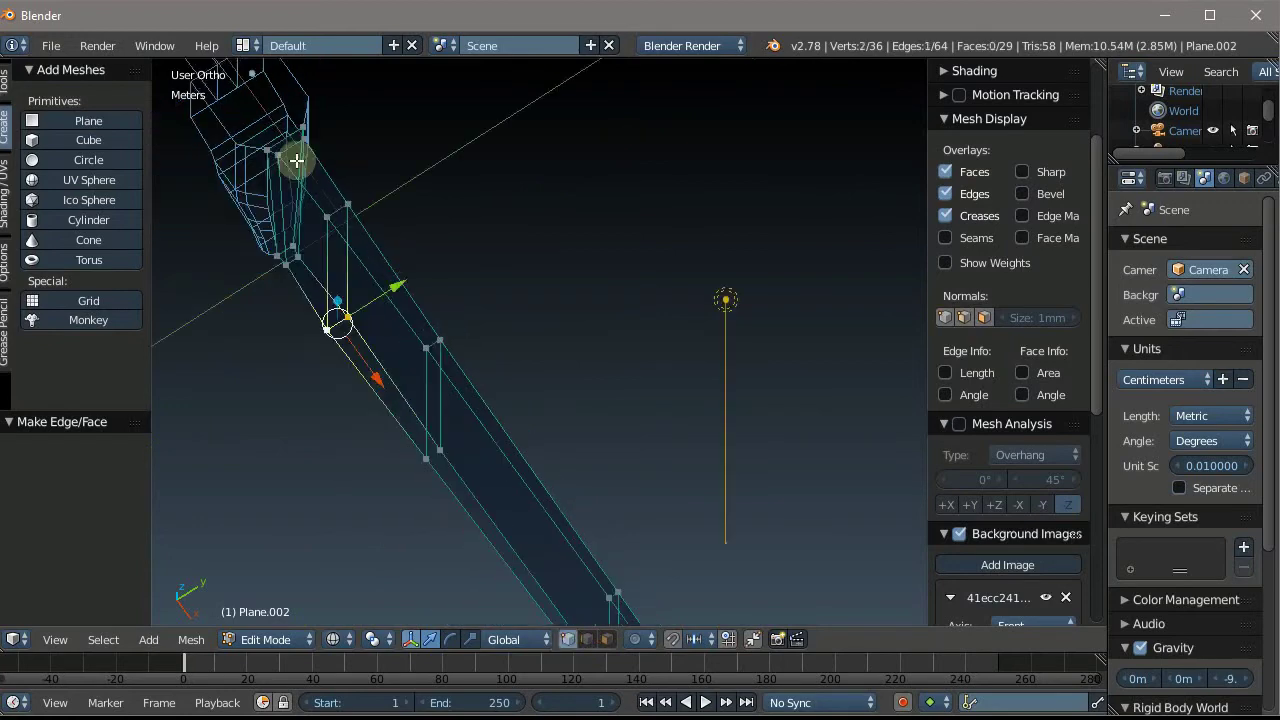
scroll(421, 449, "up", 4)
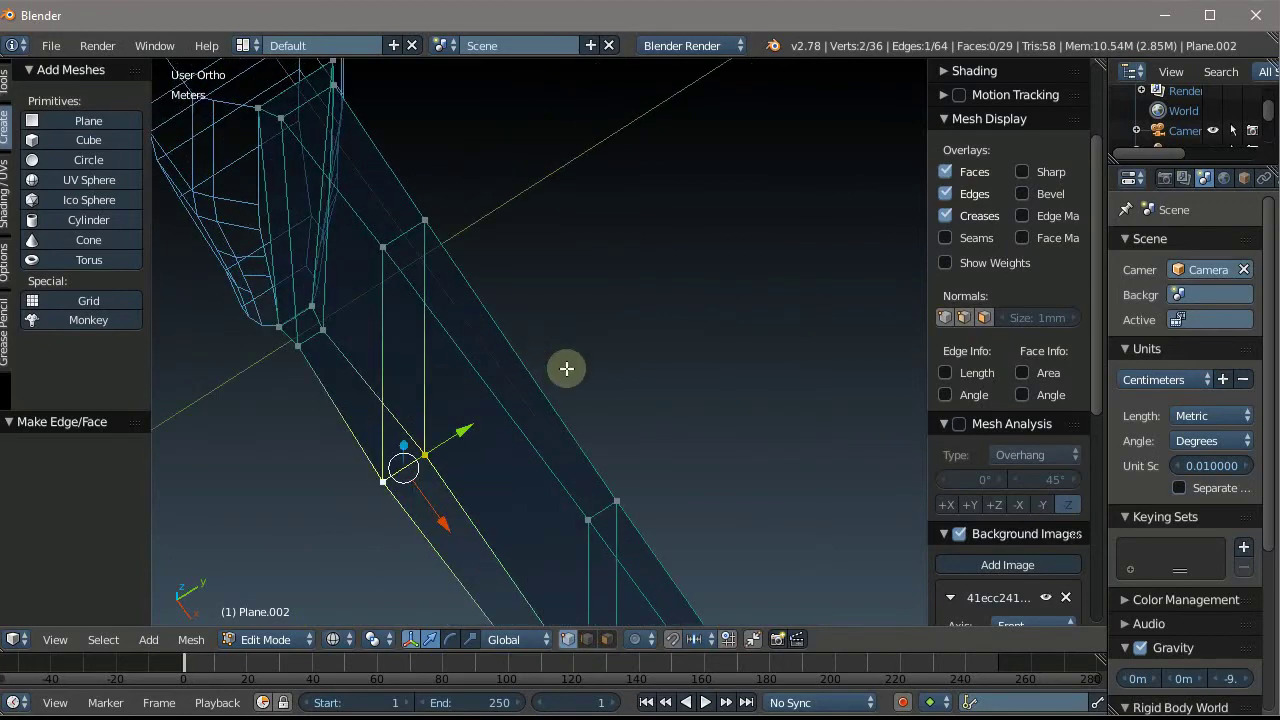
key("s")
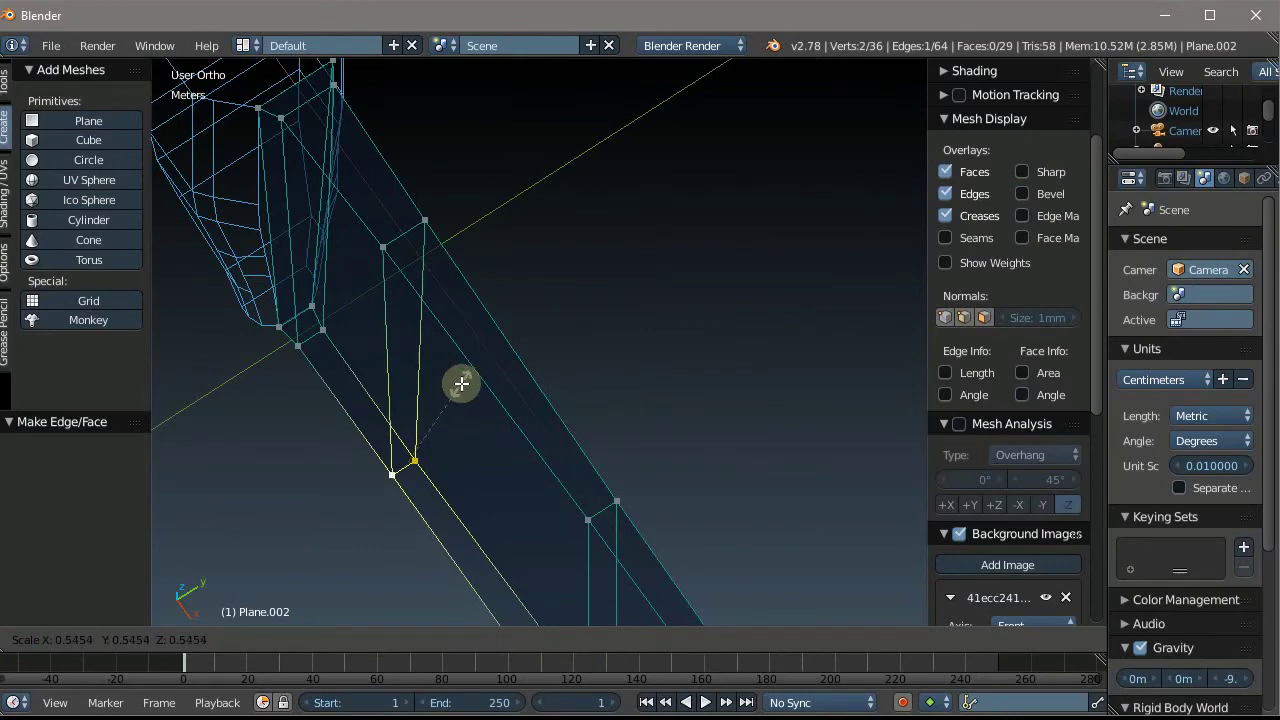
left_click(461, 383)
Scale the next vertical blade edge down to 0.796
middle_click_drag(346, 217, 480, 513)
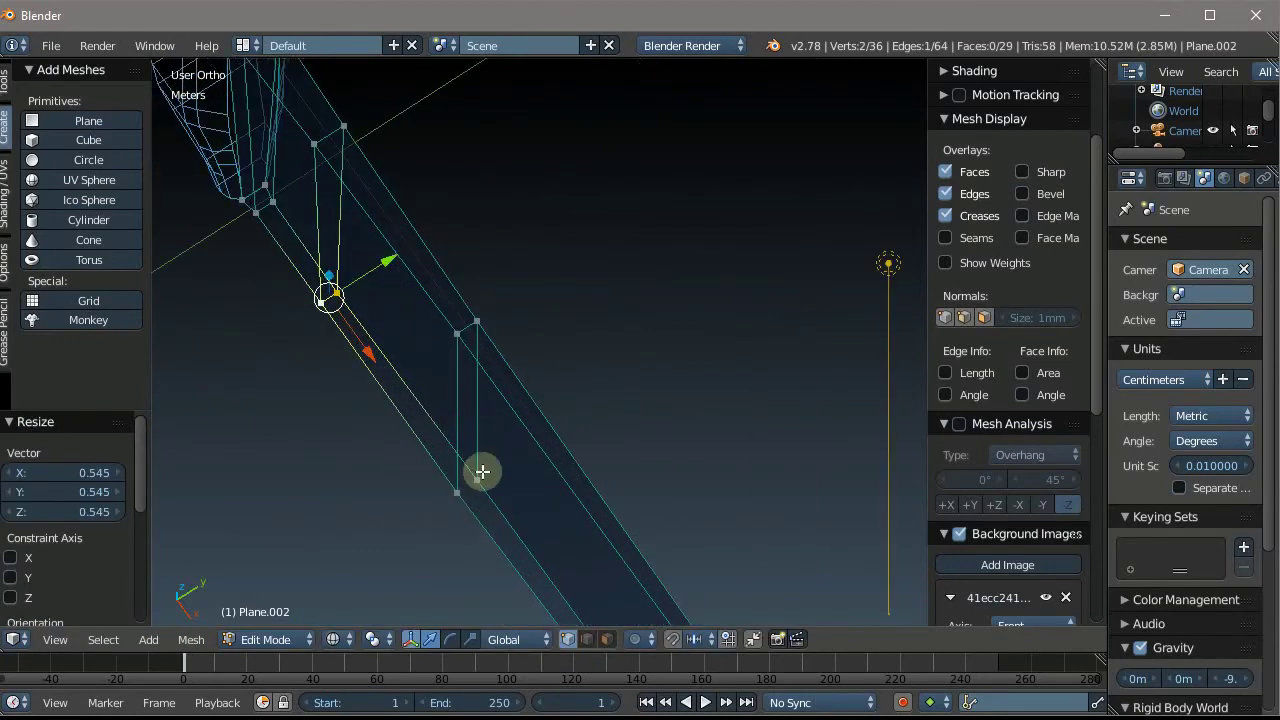
right_click(480, 476)
key("s")
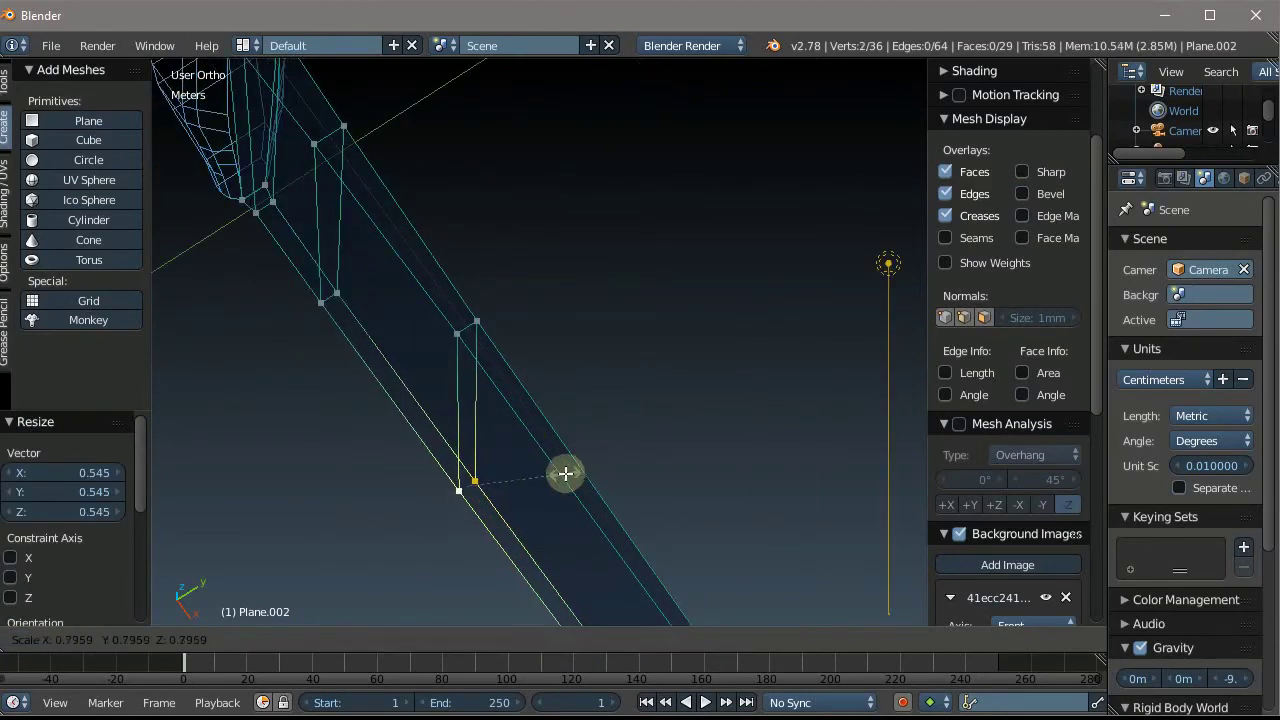
left_click(563, 471)
scroll(427, 241, "down", 4)
scroll(427, 241, "up", 3)
scroll(431, 249, "down", 4)
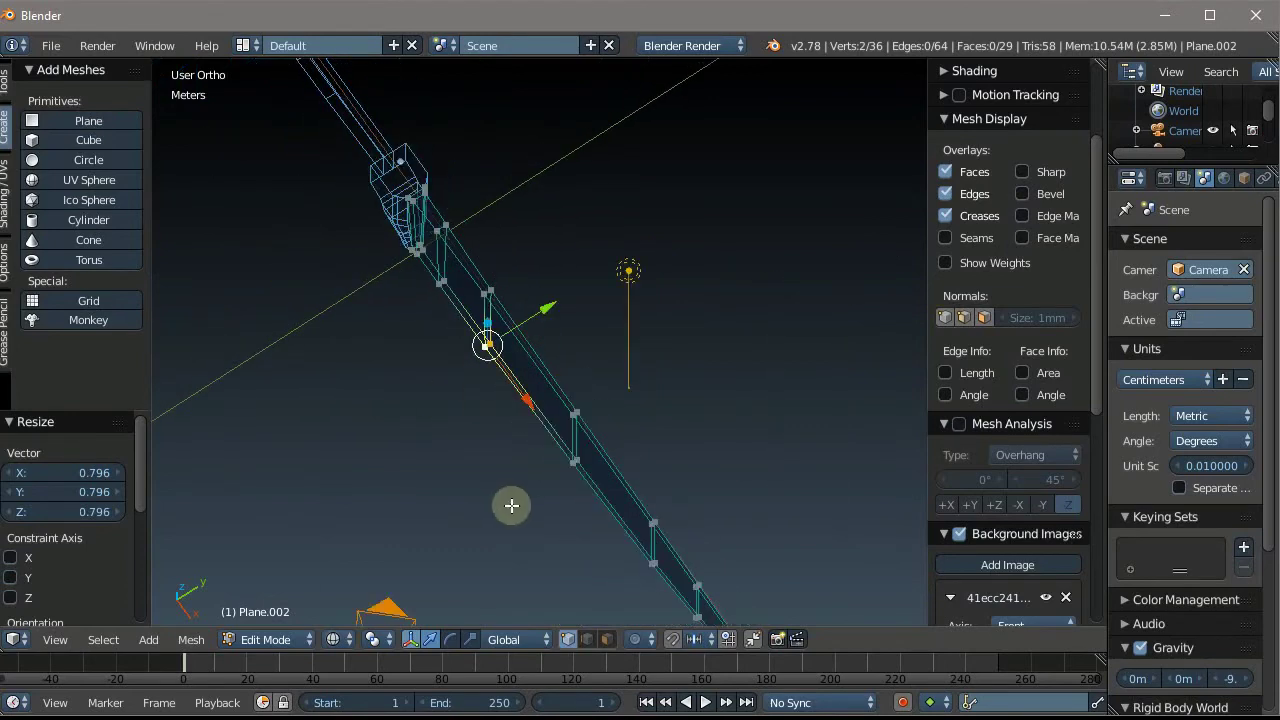
scroll(508, 506, "up", 4)
scroll(540, 405, "up", 2)
Scale the third vertical blade edge down to 0.774, undoing an accidental move first
right_click(531, 406)
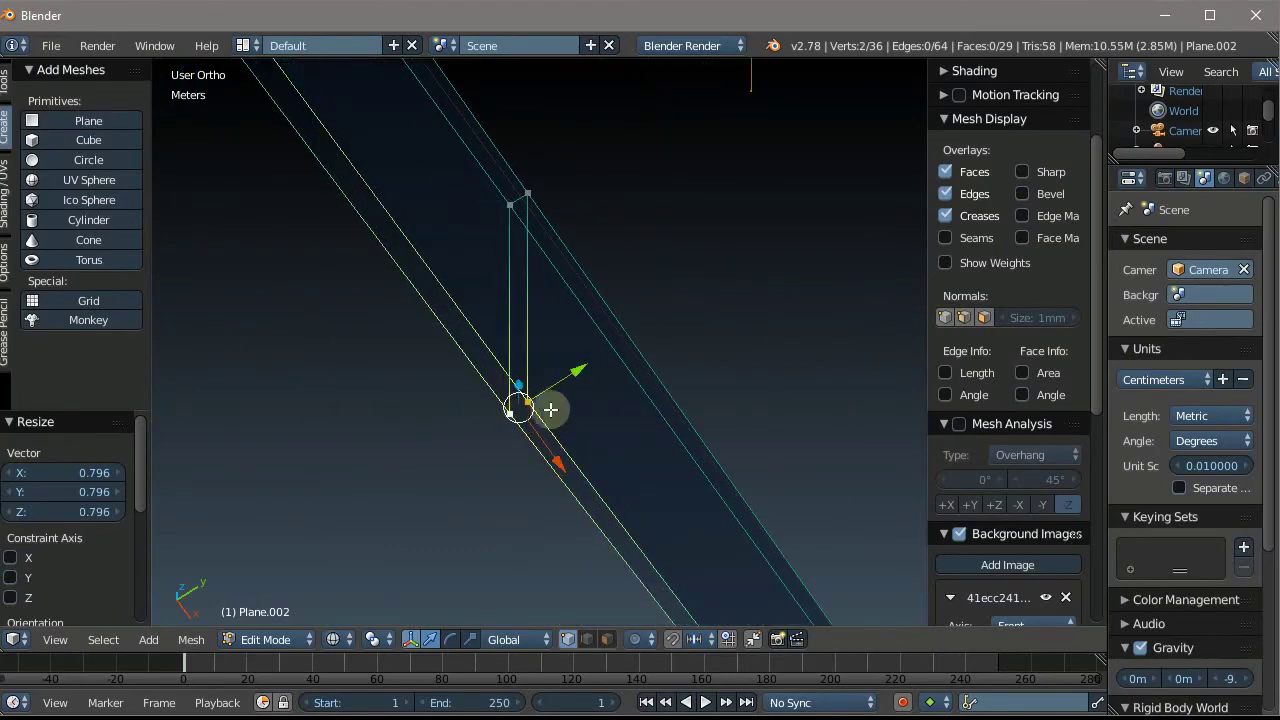
key("g")
left_click(548, 389)
key("ctrl+z")
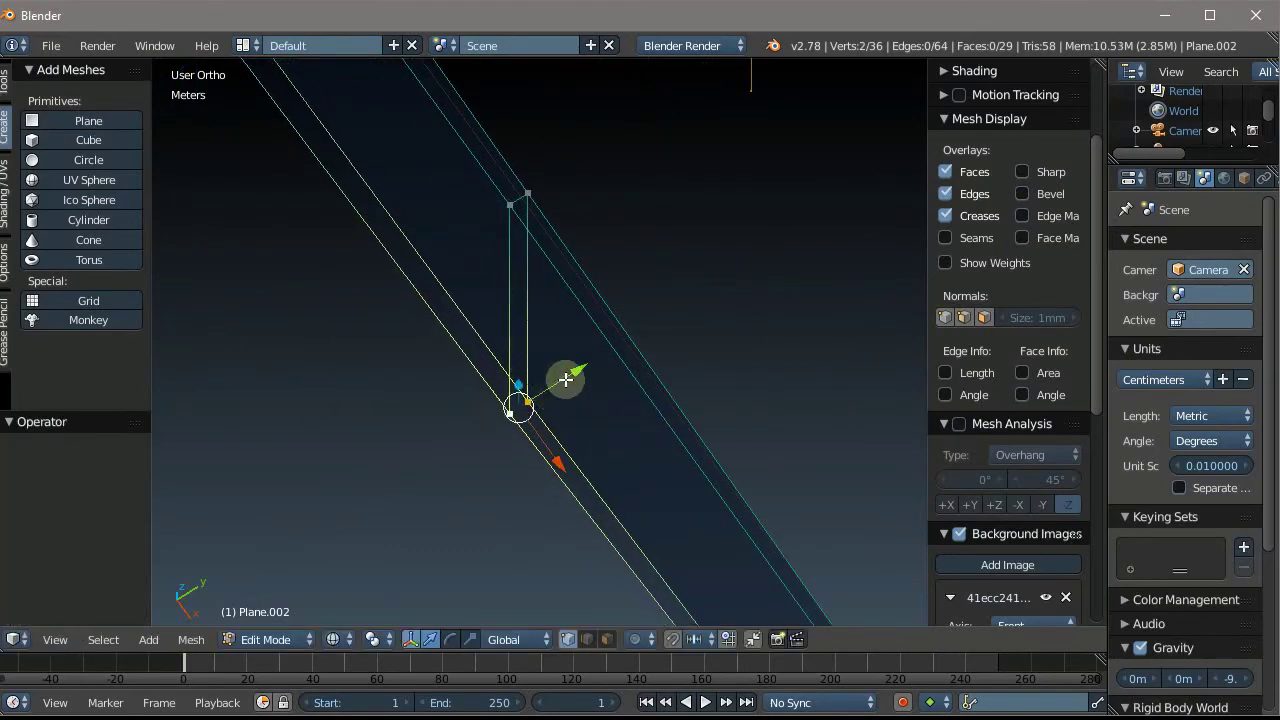
key("s")
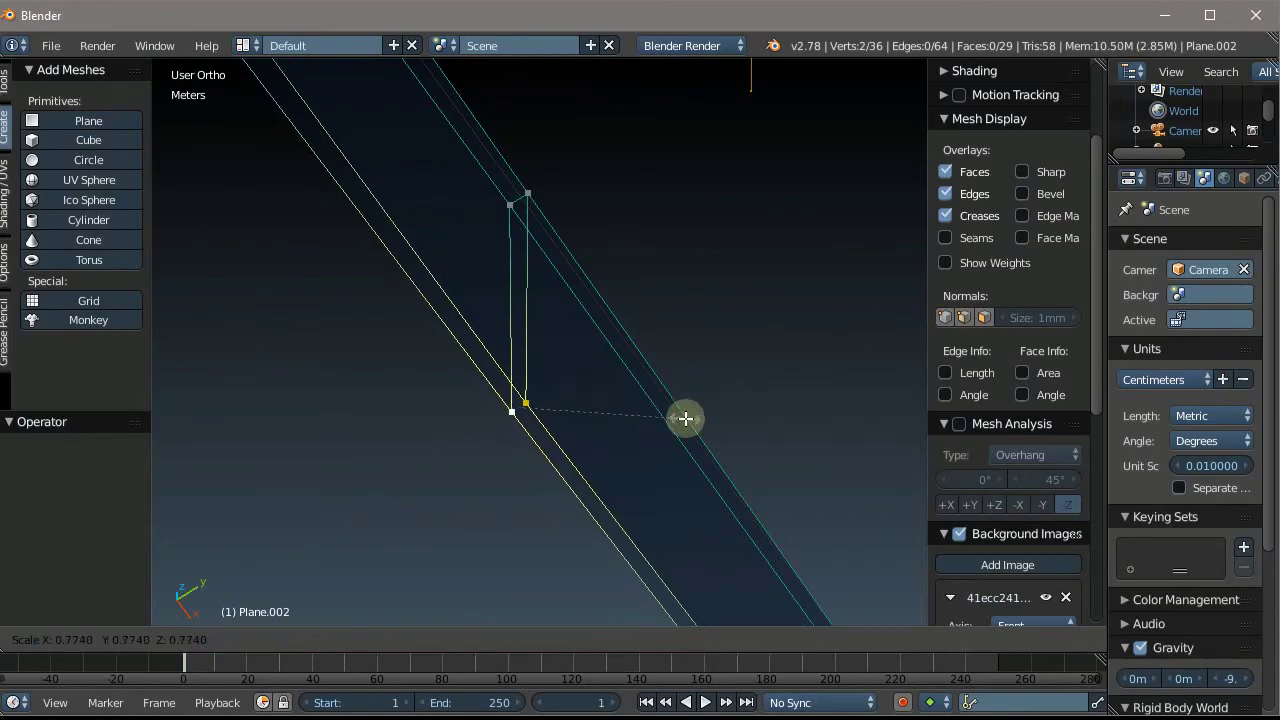
left_click(685, 418)
scroll(527, 285, "down", 2)
mouse_move(565, 360)
middle_mouse_down()
mouse_move(651, 77)
mouse_move(668, 572)
middle_mouse_up()
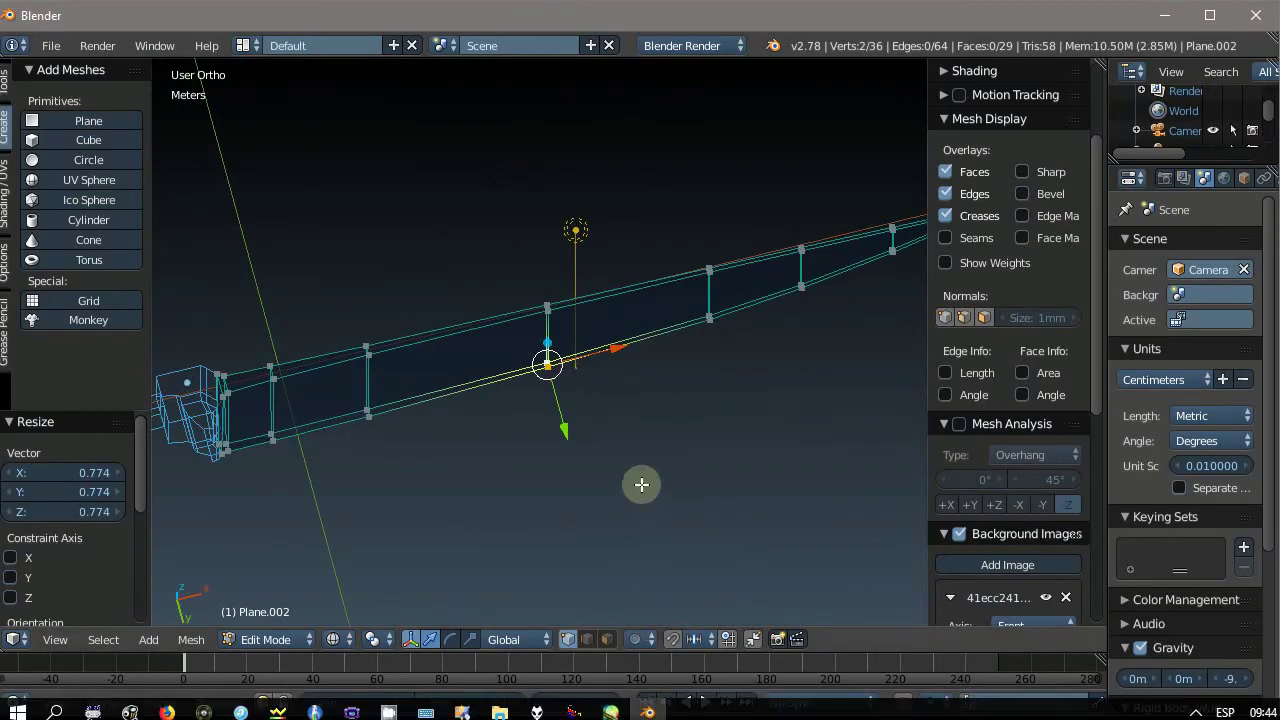
scroll(640, 483, "up", 4)
scroll(486, 360, "down", 4)
scroll(464, 275, "up", 2)
Fill a face between the two selected corner vertices of the blade edge
mouse_move(465, 275)
middle_mouse_down()
mouse_move(457, 214)
mouse_move(483, 334)
mouse_move(427, 348)
mouse_move(483, 317)
mouse_move(510, 342)
middle_mouse_up()
mouse_move(661, 340)
middle_mouse_down()
mouse_move(674, 446)
mouse_move(790, 347)
middle_mouse_up()
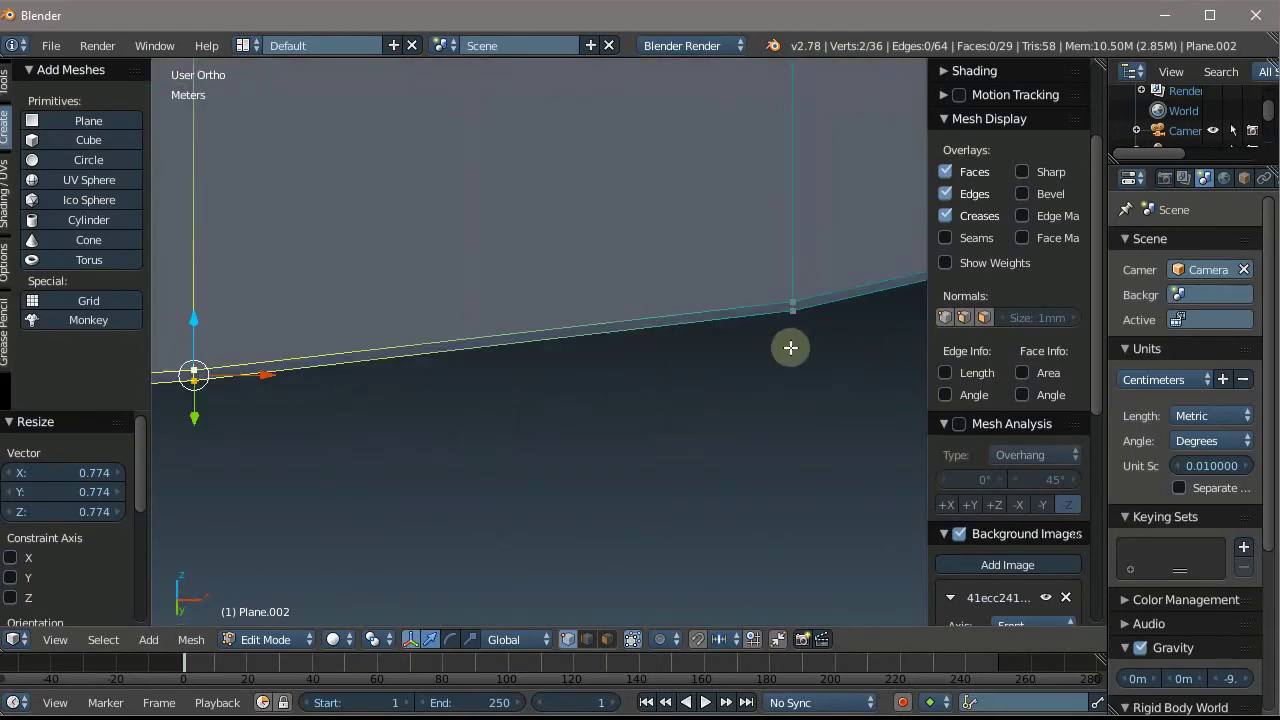
left_click(796, 300, "shift")
left_click(785, 298, "shift")
scroll(750, 297, "down", 2)
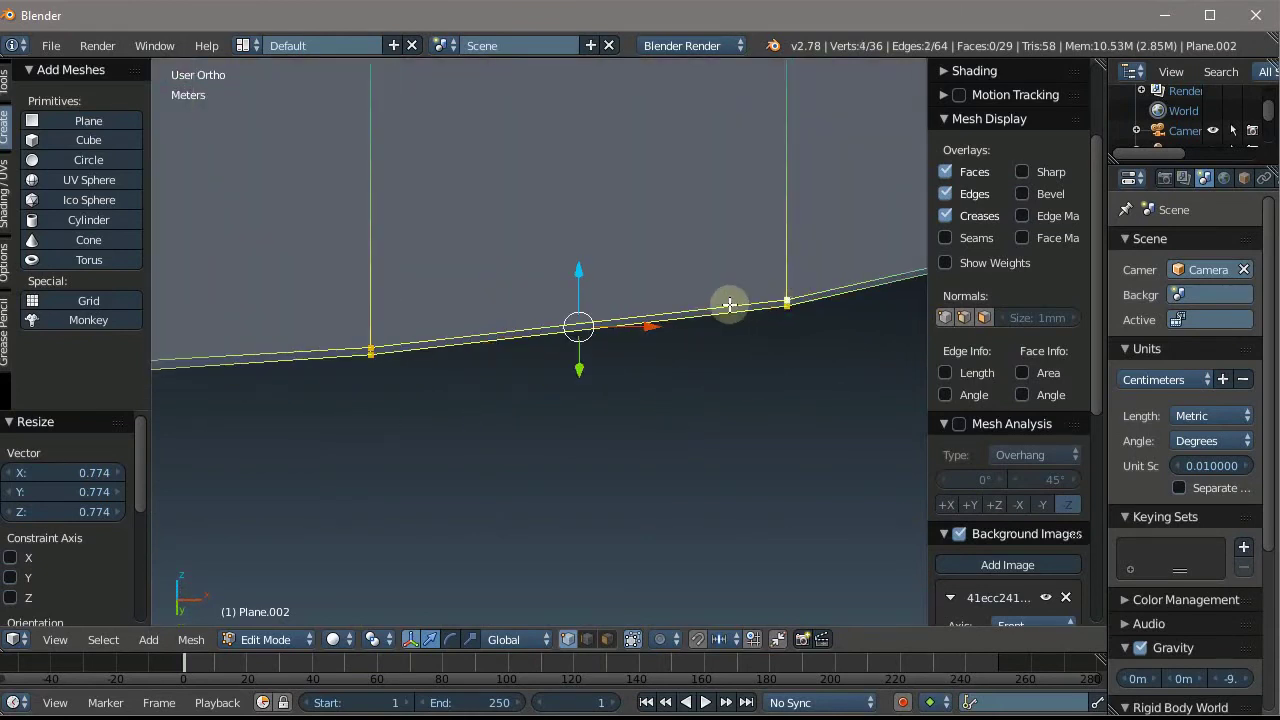
scroll(729, 302, "up", 1)
key("f")
Fill a face across the blade's side between its left and right corner vertices
mouse_move(729, 304)
middle_mouse_down()
mouse_move(623, 297)
mouse_move(591, 234)
mouse_move(603, 237)
mouse_move(585, 245)
middle_mouse_up()
mouse_move(397, 297)
middle_mouse_down()
mouse_move(386, 326)
mouse_move(343, 277)
mouse_move(297, 277)
mouse_move(345, 471)
middle_mouse_up()
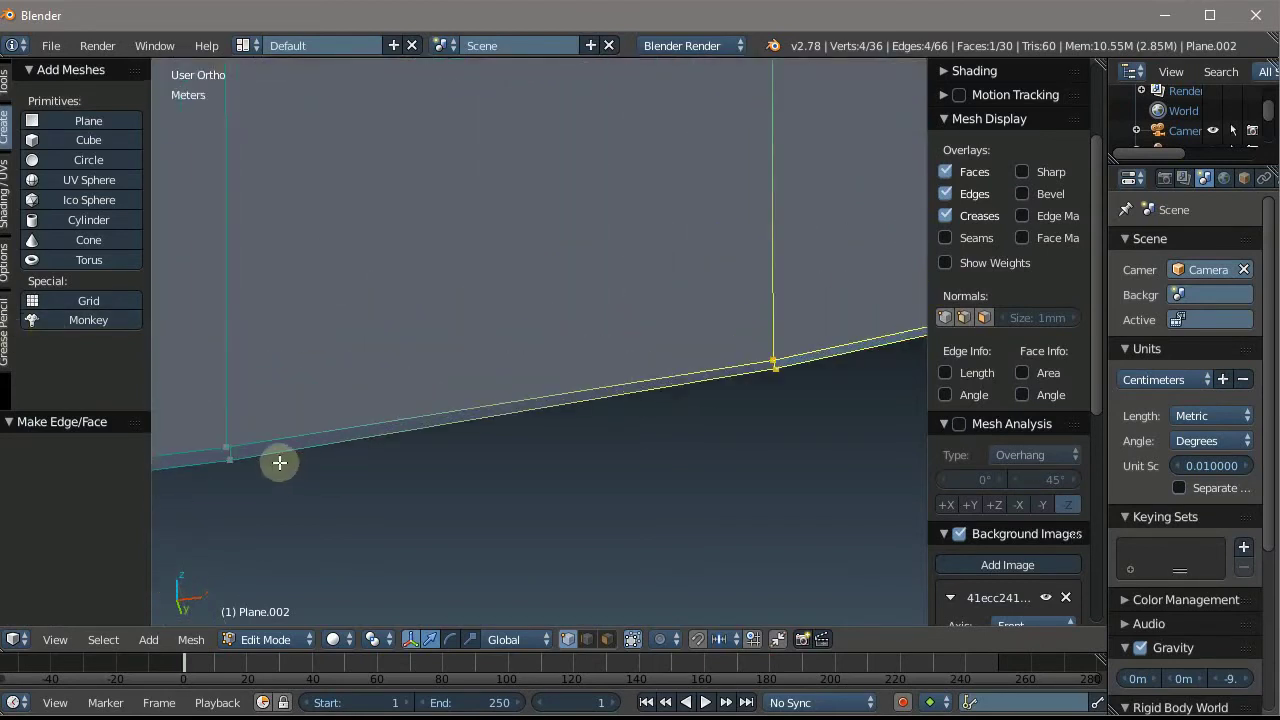
right_click(229, 455)
right_click(760, 369, "shift")
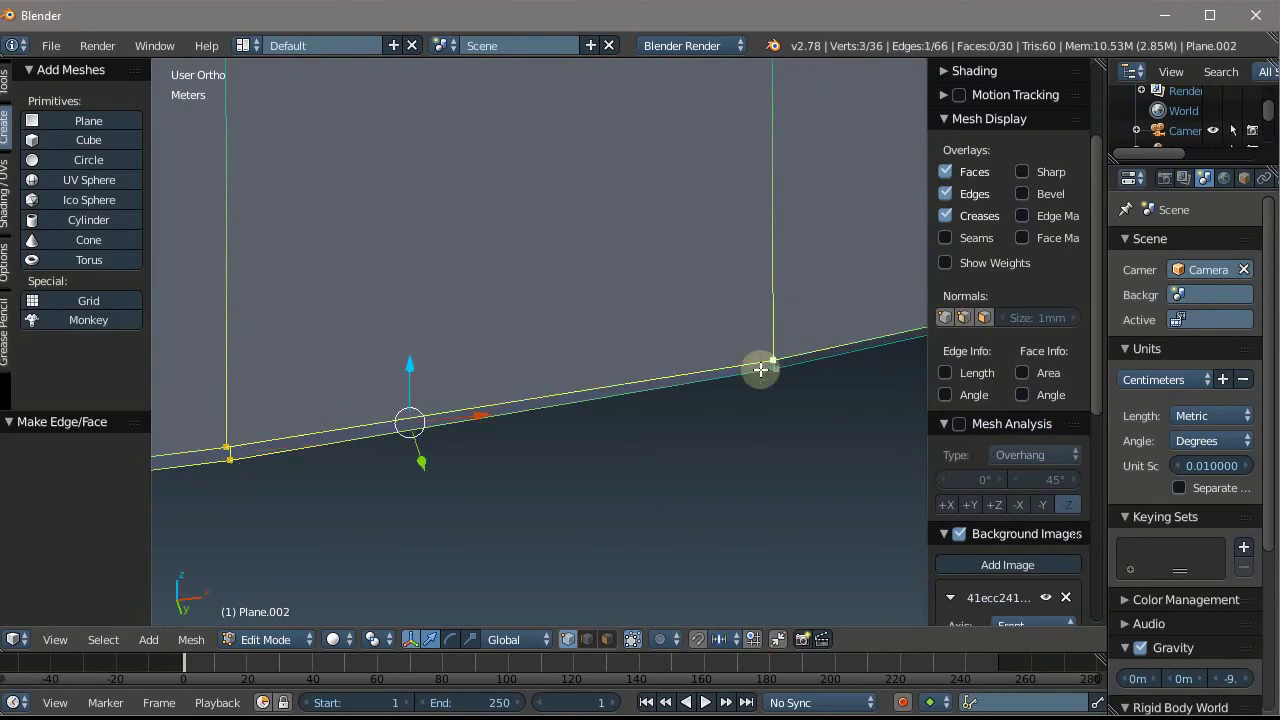
key("f")
Fill a four-vertex face along the blade's bottom edge
mouse_move(730, 382)
middle_mouse_down()
mouse_move(391, 377)
mouse_move(531, 394)
mouse_move(526, 538)
middle_mouse_up()
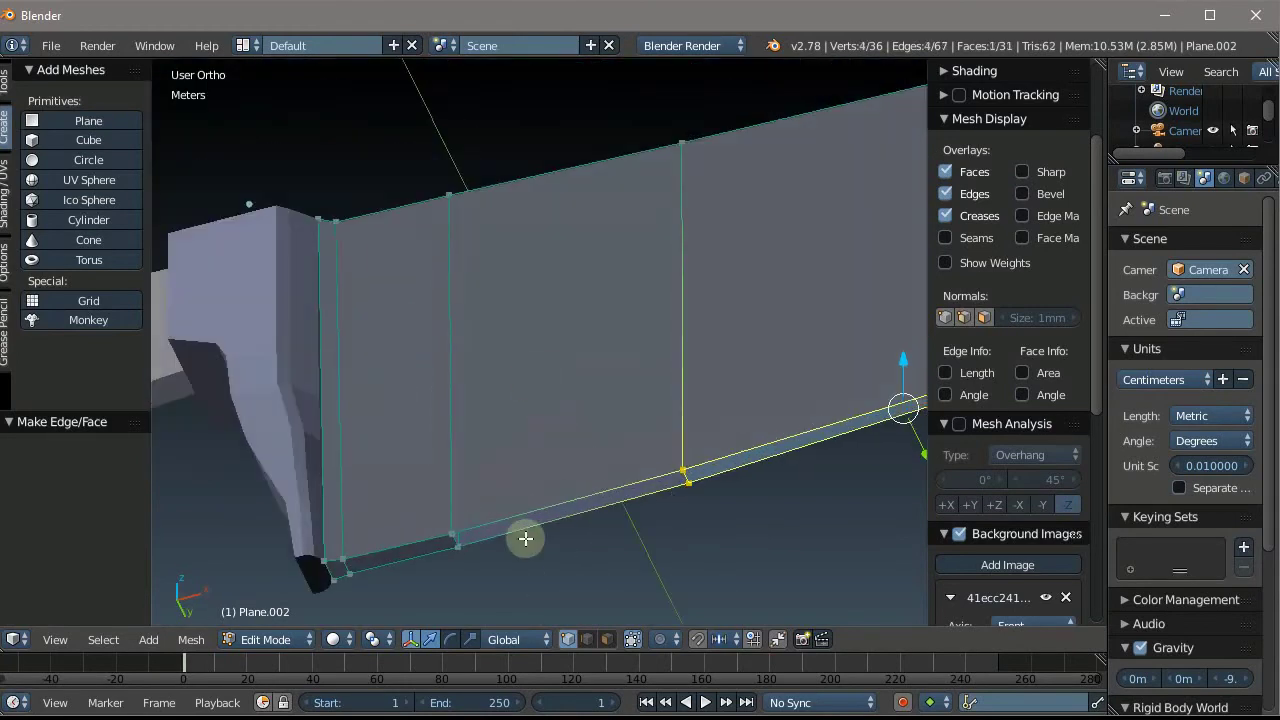
right_click(450, 545)
right_click(686, 468, "shift")
right_click(691, 483, "shift")
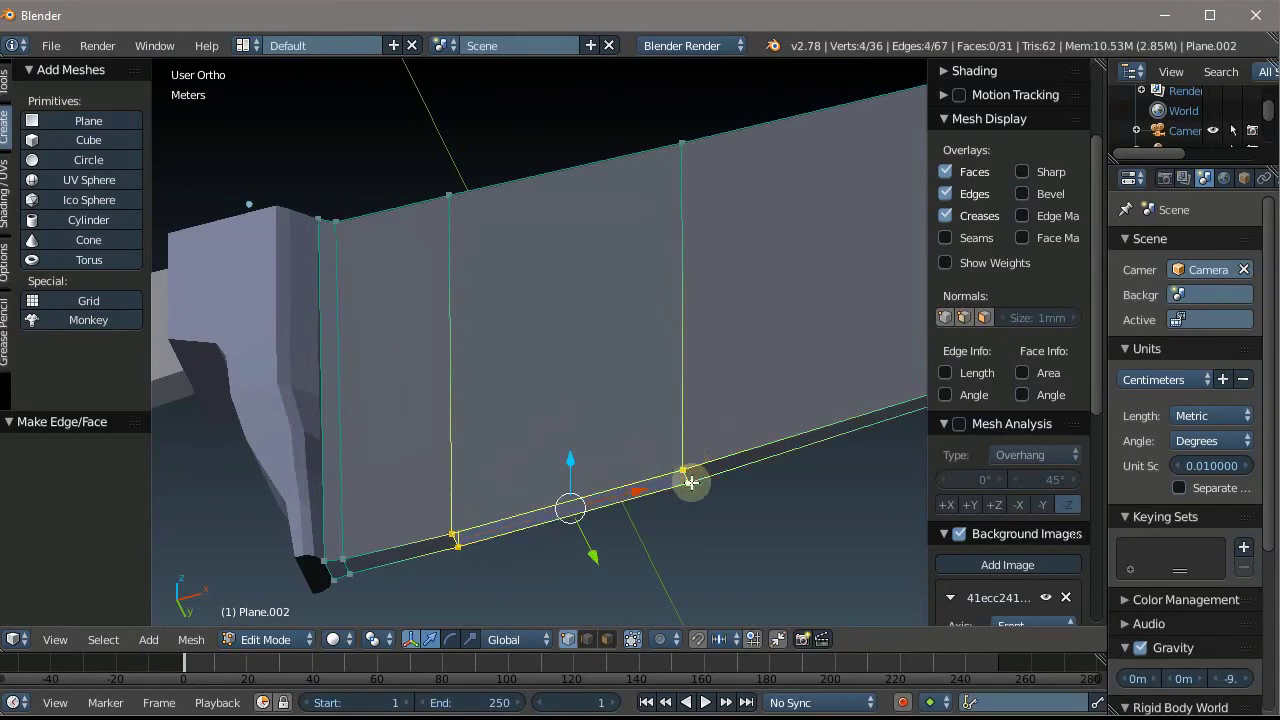
key("f")
Close the remaining gap at the blade tip wedge with a face from the selected edges
mouse_move(573, 470)
middle_mouse_down()
mouse_move(497, 426)
mouse_move(808, 289)
mouse_move(597, 437)
mouse_move(563, 406)
mouse_move(620, 194)
mouse_move(646, 291)
middle_mouse_up()
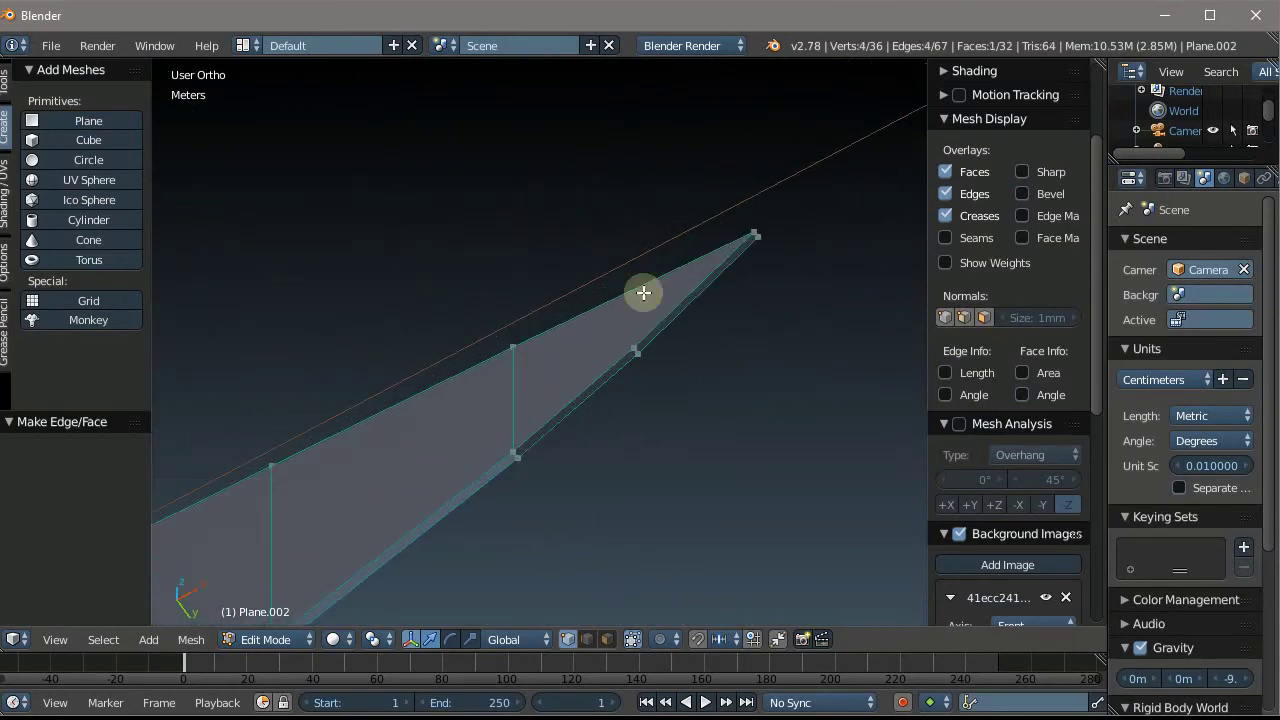
scroll(660, 326, "up", 2)
scroll(660, 326, "down", 2)
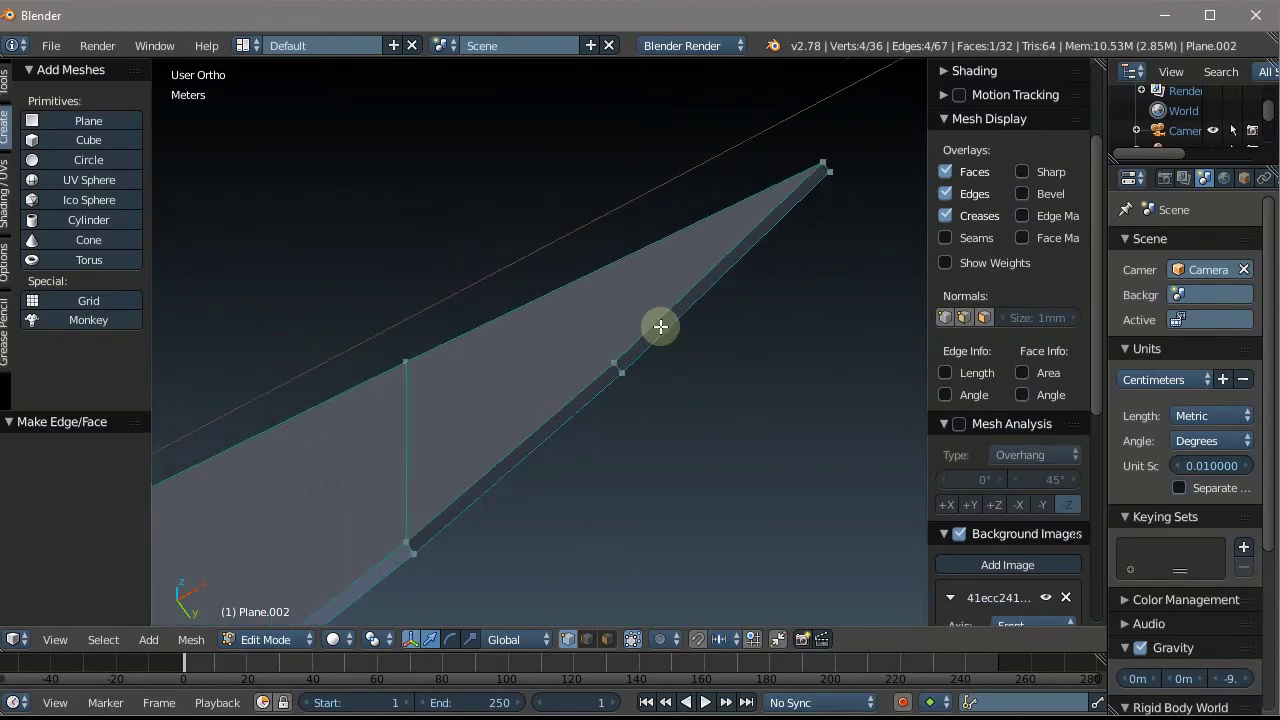
middle_click_drag(465, 493, 686, 291)
scroll(643, 306, "down", 2)
scroll(486, 420, "up", 3)
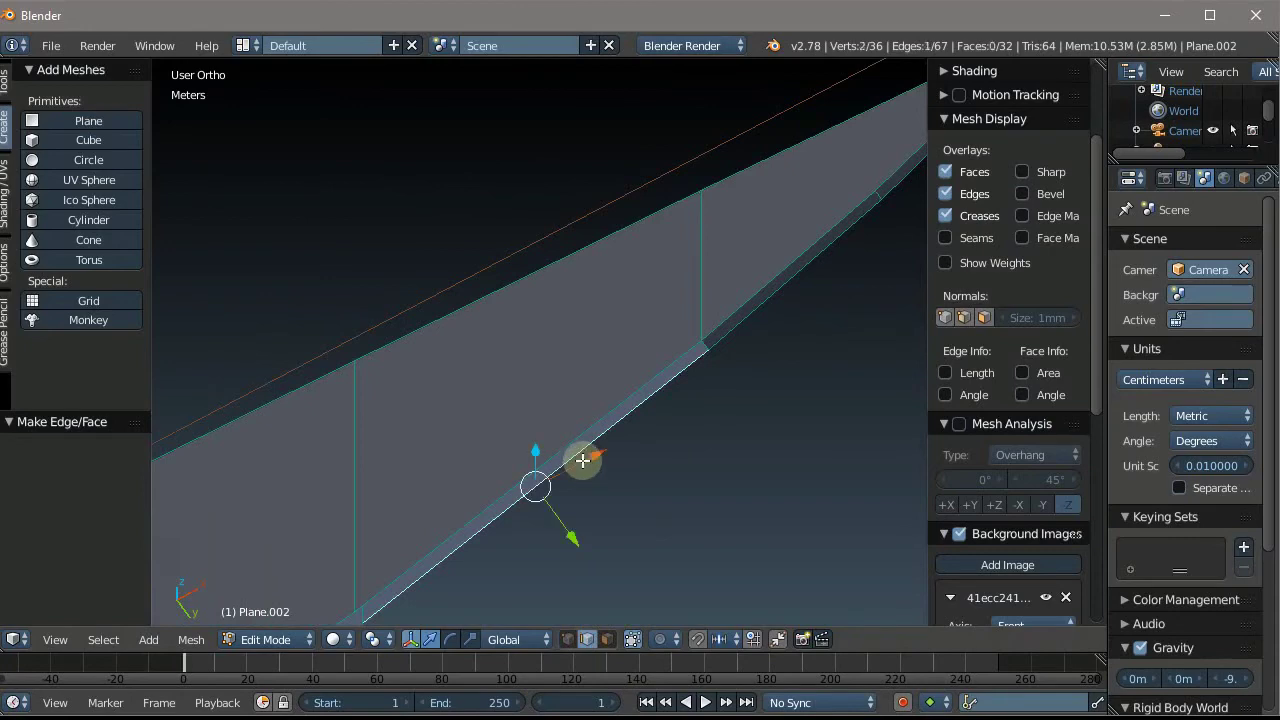
right_click(536, 450, "shift")
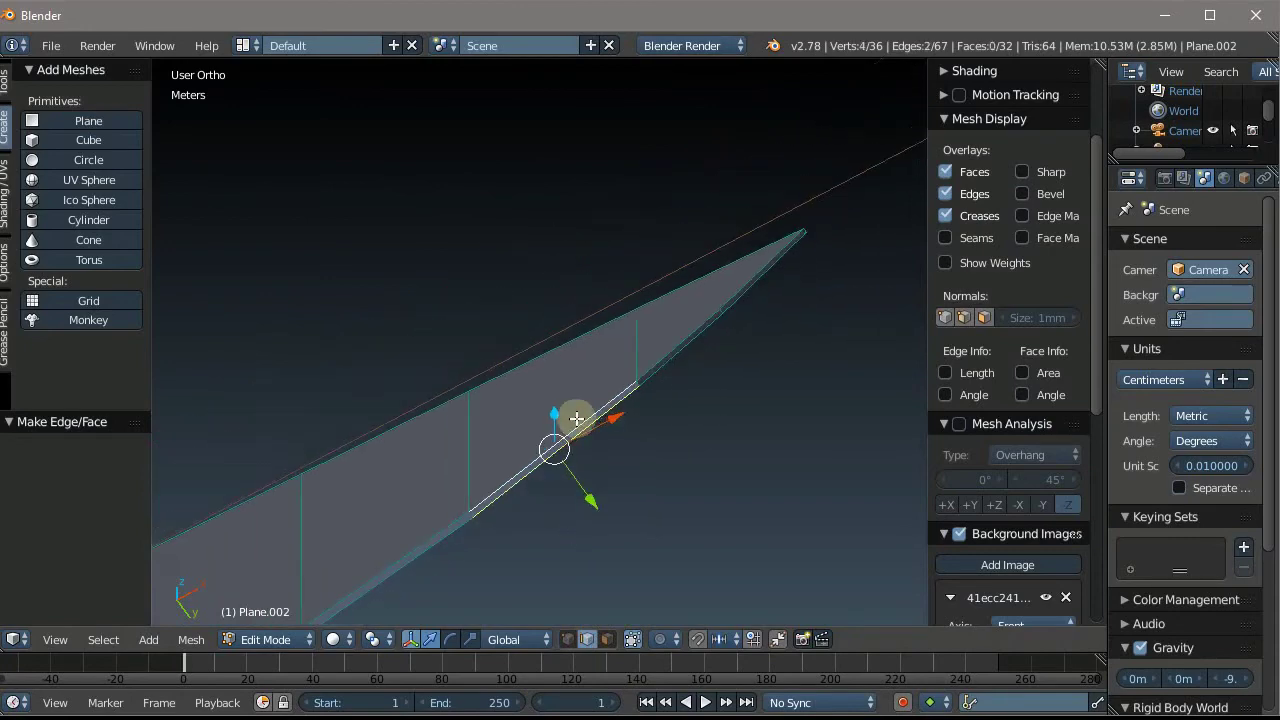
mouse_move(572, 421)
middle_mouse_down("shift")
mouse_move(500, 491)
mouse_move(393, 558)
middle_mouse_up("shift")
scroll(566, 443, "down", 2)
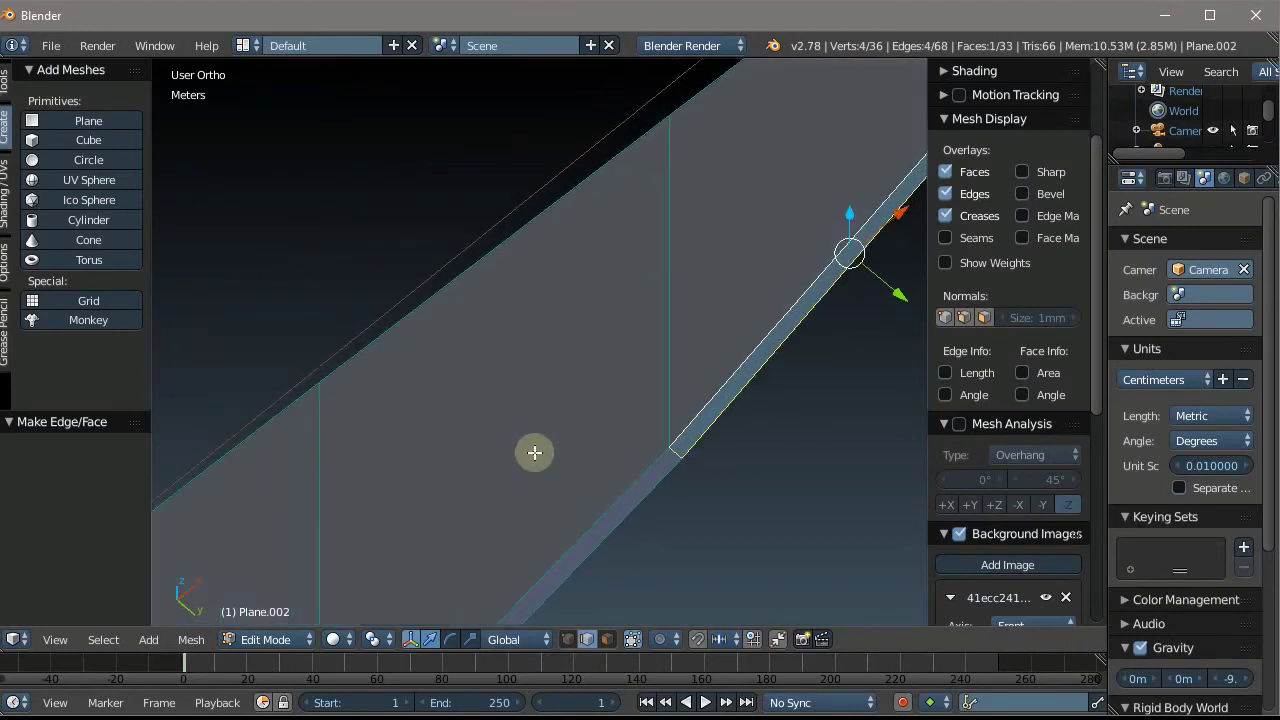
scroll(555, 446, "down", 1)
scroll(570, 437, "down", 2)
scroll(600, 380, "down", 2)
scroll(650, 261, "up", 1)
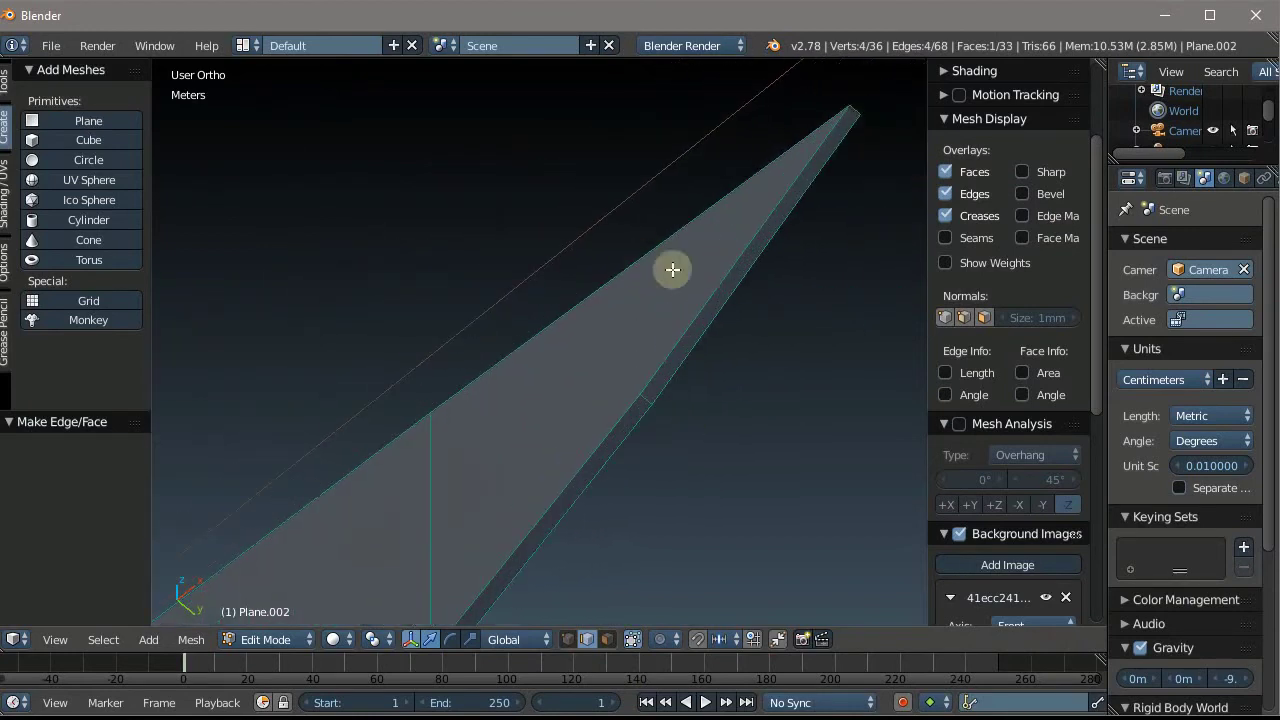
scroll(720, 275, "up", 1)
scroll(822, 250, "down", 1)
scroll(826, 245, "up", 1)
right_click(782, 215)
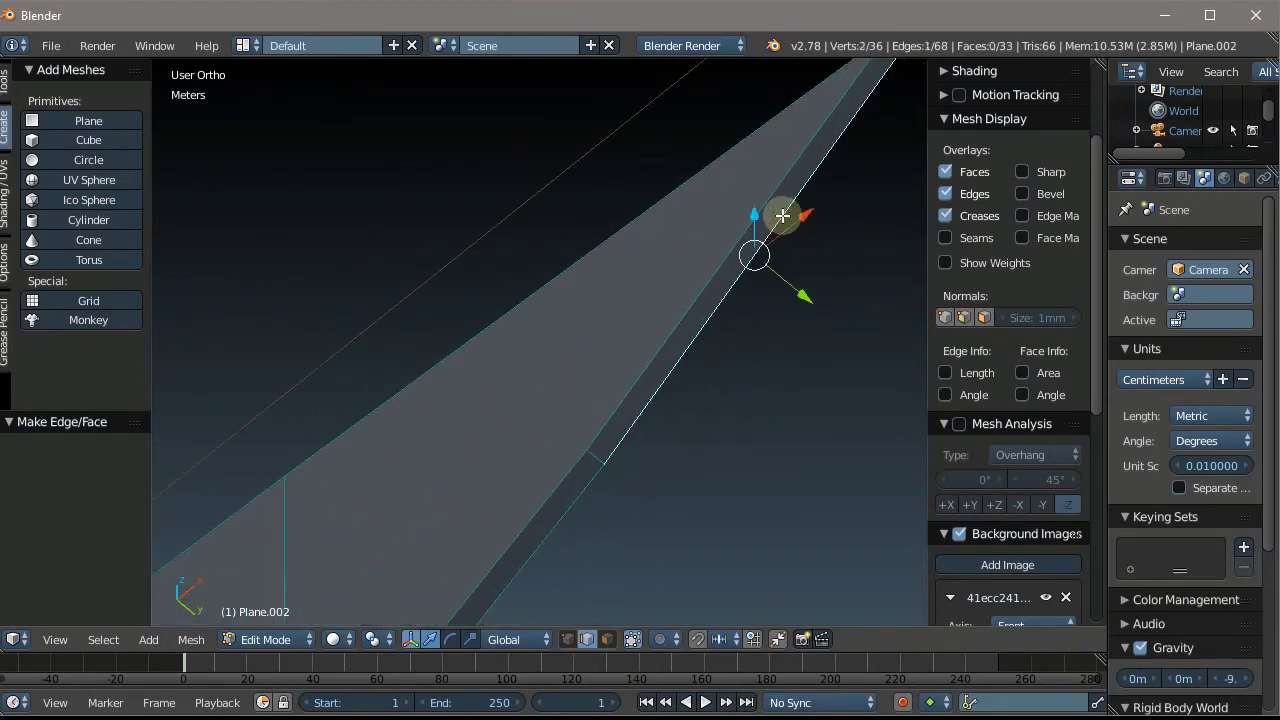
right_click(731, 224, "shift")
scroll(681, 284, "down", 2)
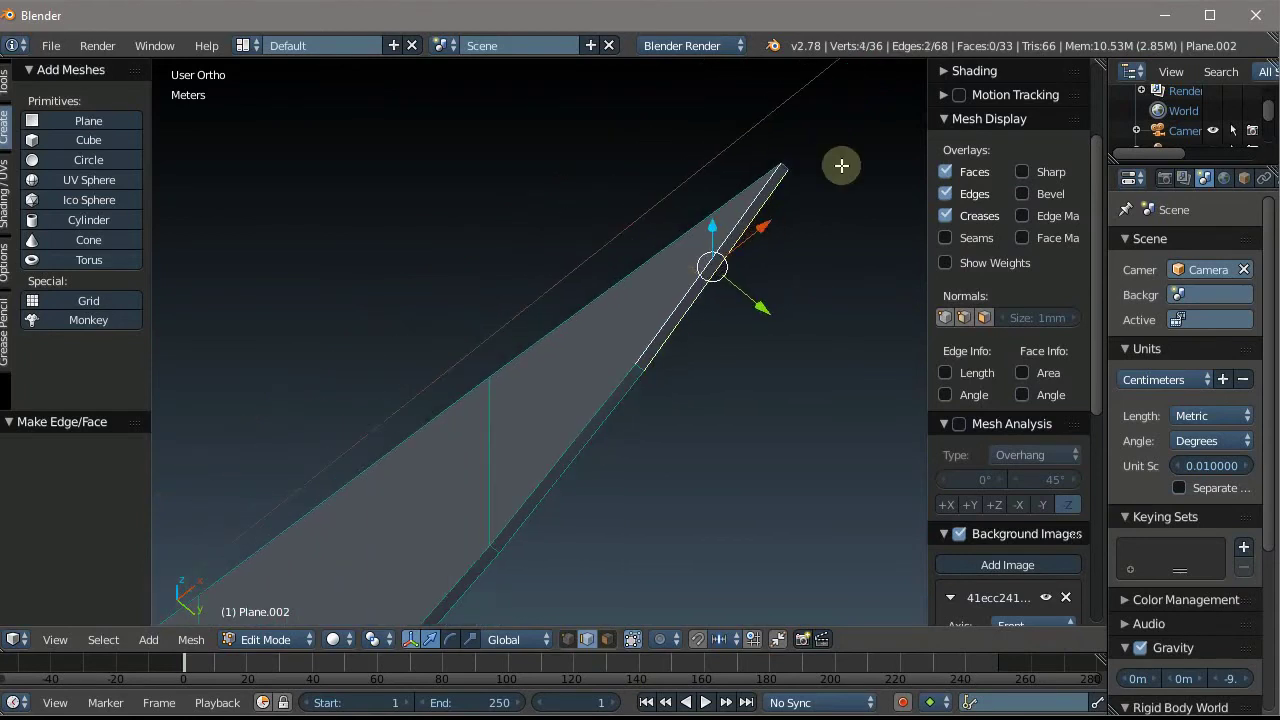
scroll(842, 163, "up", 1)
scroll(708, 226, "up", 2)
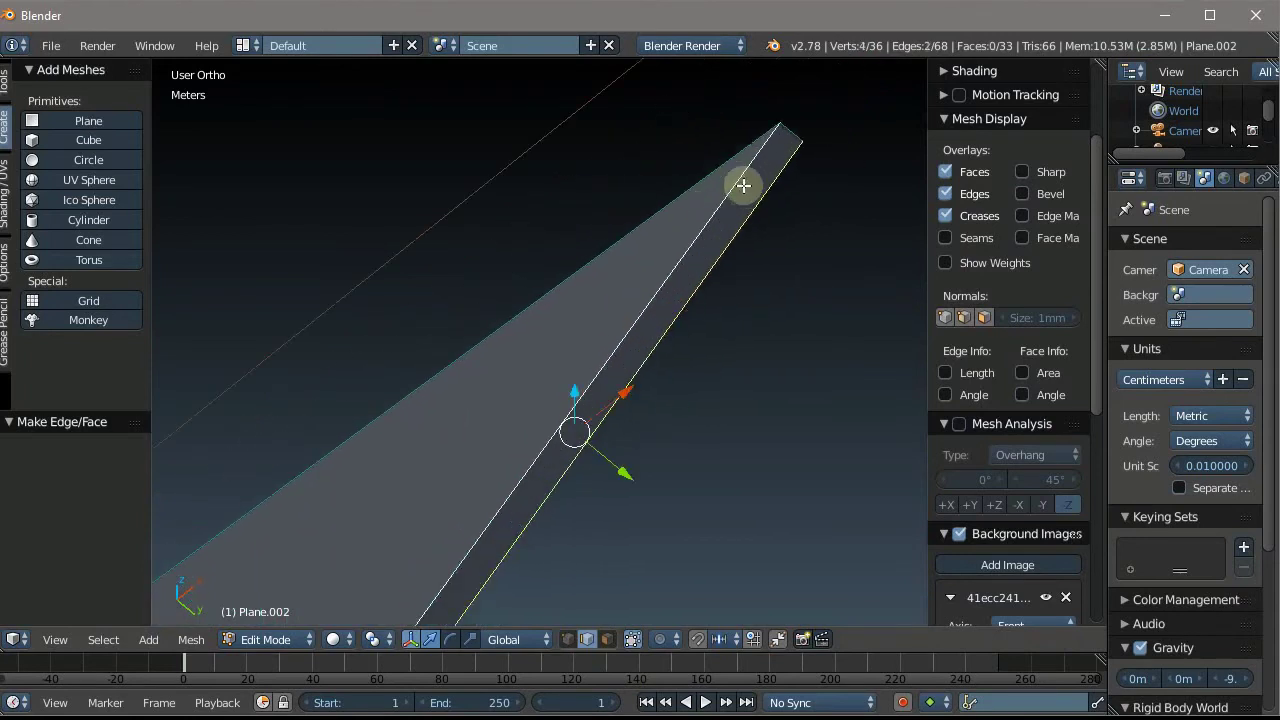
scroll(743, 185, "up", 2)
scroll(743, 185, "down", 4)
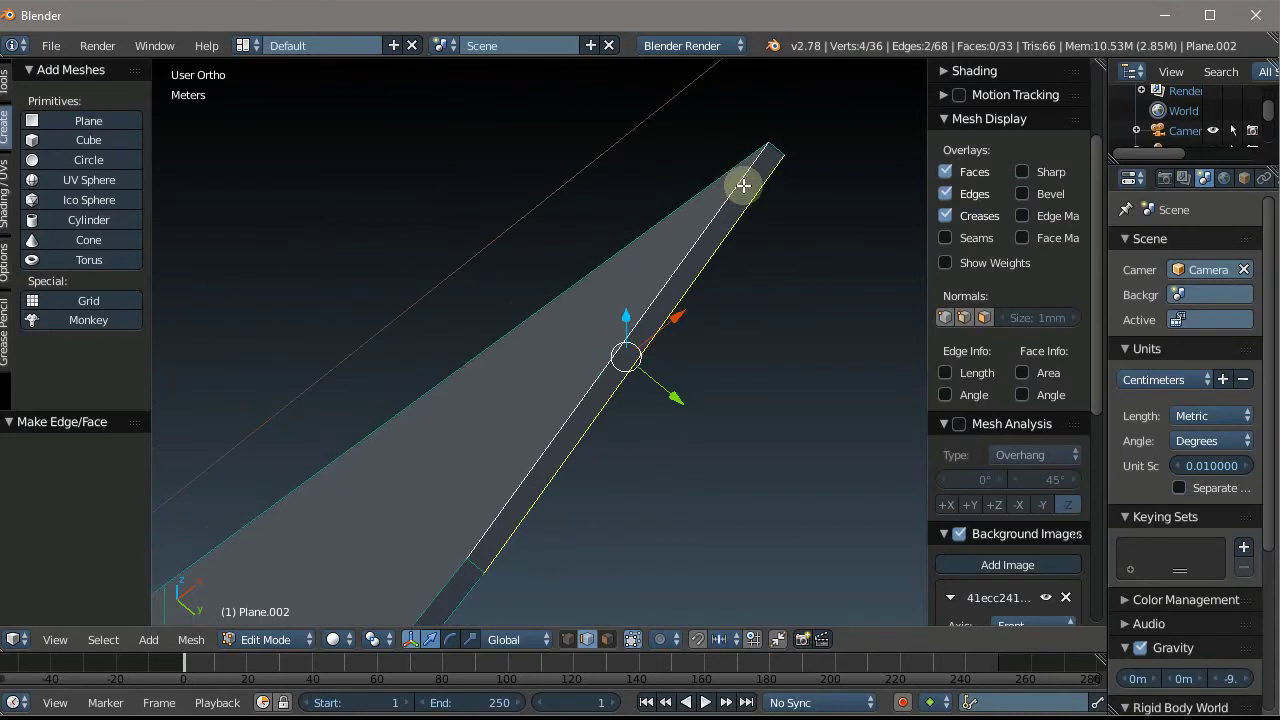
right_click(743, 185)
scroll(831, 157, "up", 3)
scroll(691, 94, "up", 2)
scroll(775, 278, "up", 2)
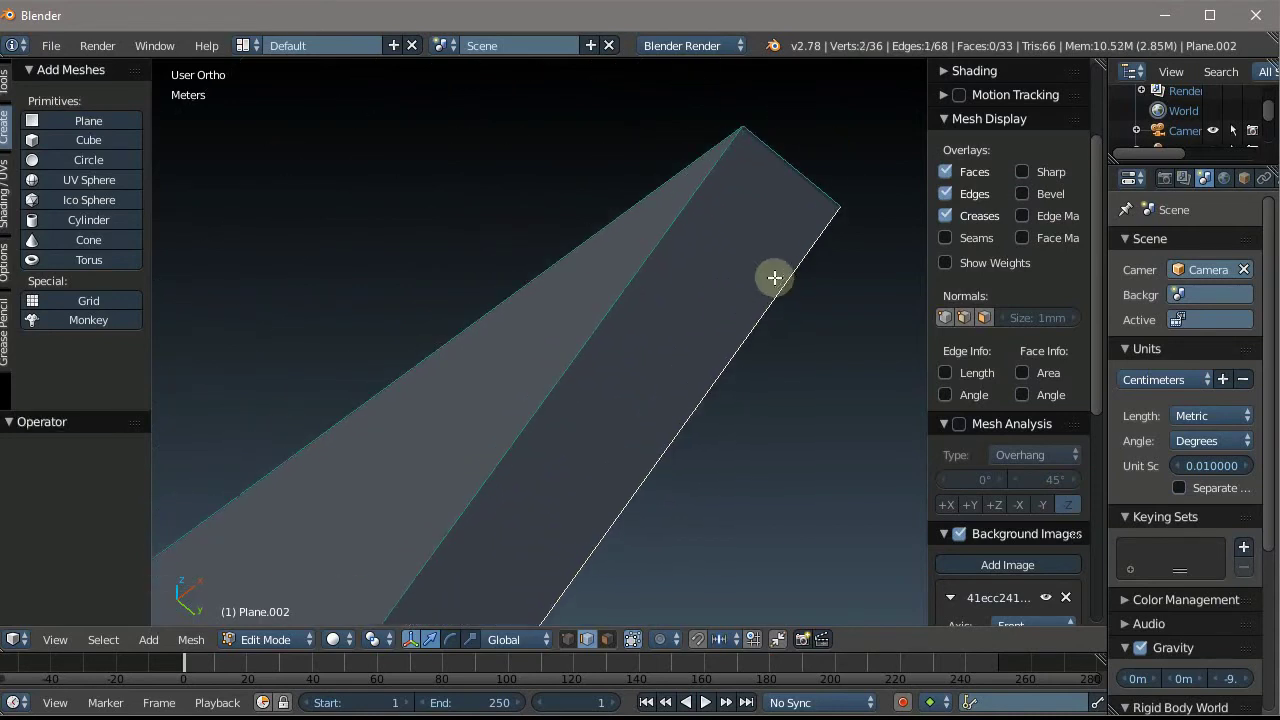
scroll(727, 221, "down", 8)
scroll(727, 216, "down", 3)
scroll(727, 216, "down", 4)
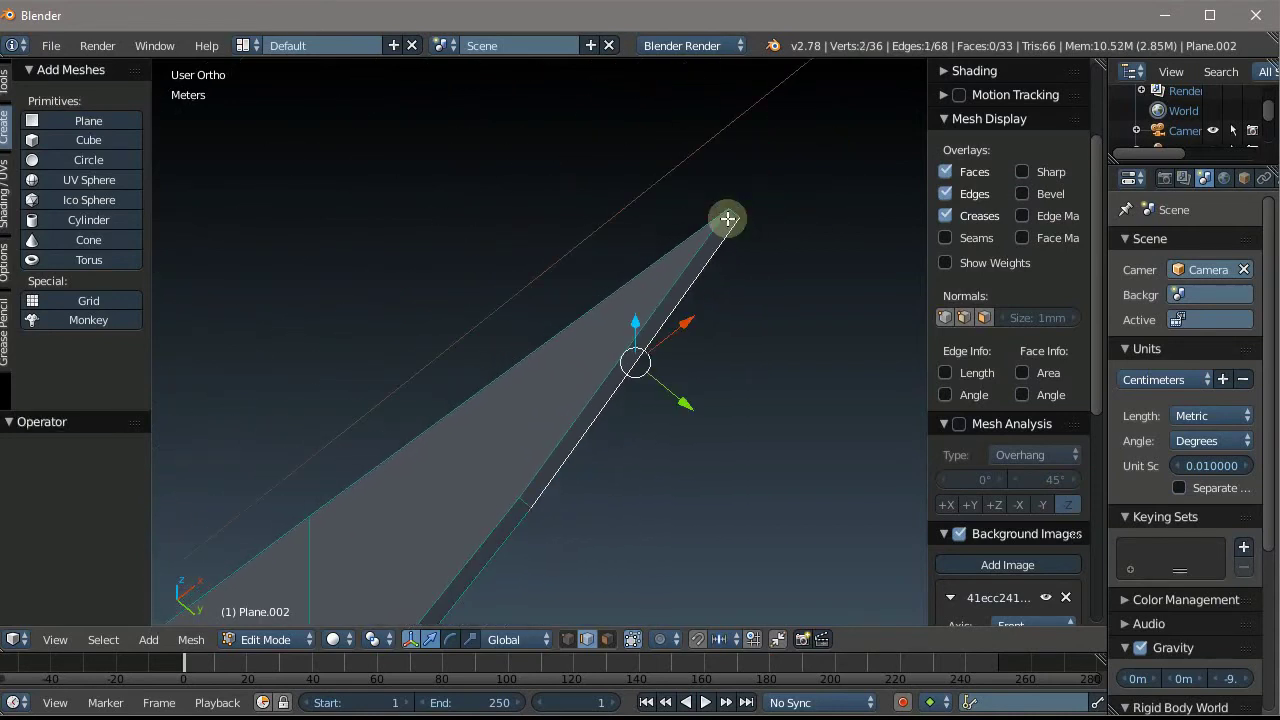
scroll(723, 225, "down", 1)
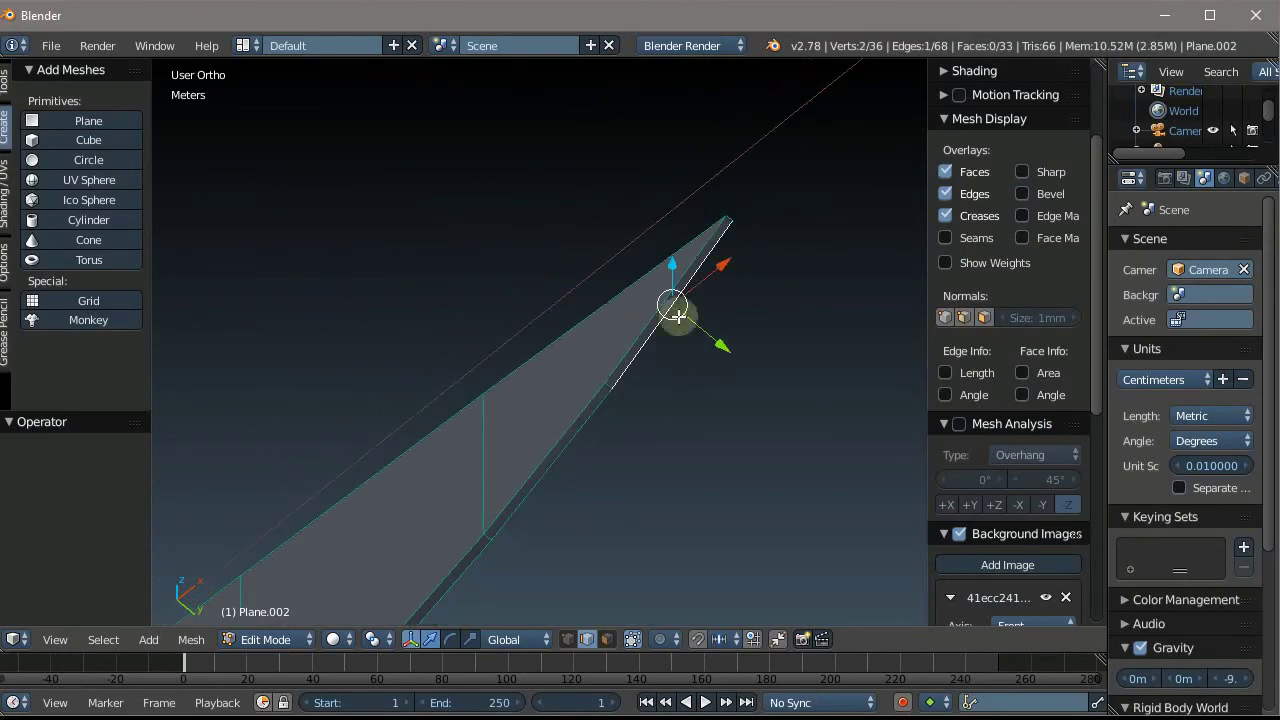
scroll(674, 309, "up", 3)
scroll(649, 389, "down", 3)
scroll(709, 294, "down", 2)
scroll(578, 435, "up", 2)
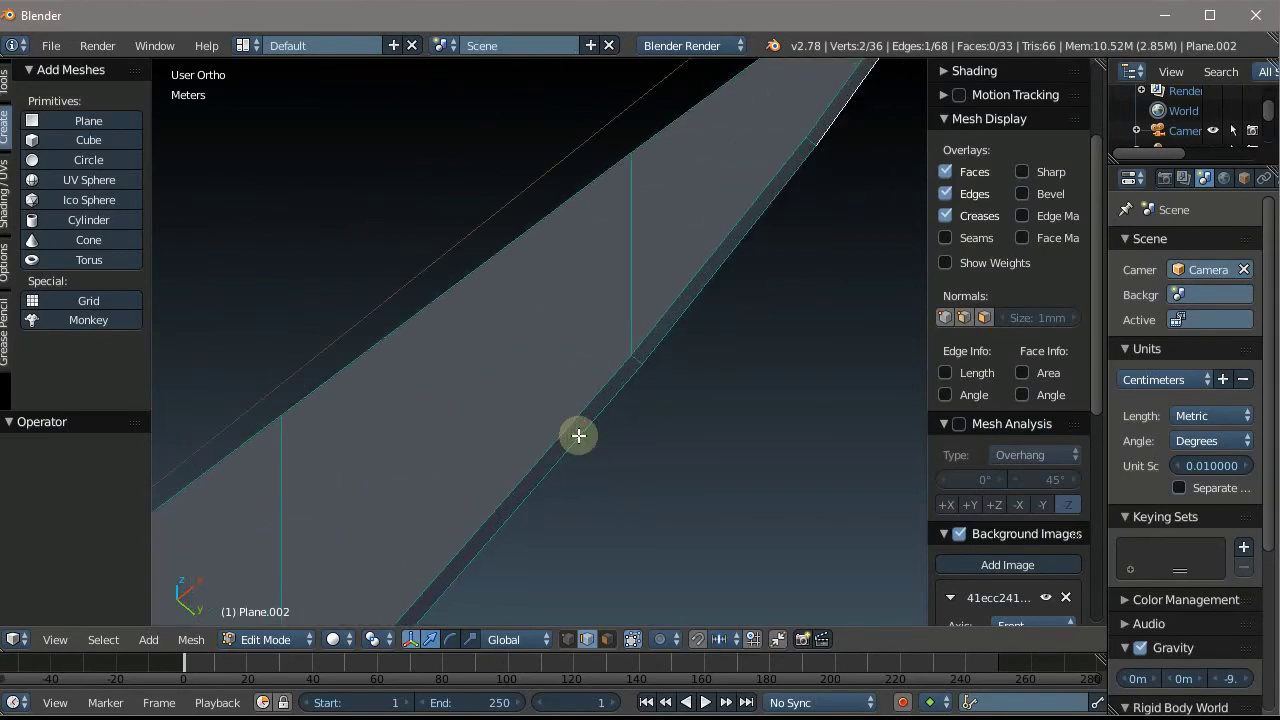
scroll(690, 274, "down", 3)
scroll(612, 361, "down", 2)
scroll(612, 361, "up", 2)
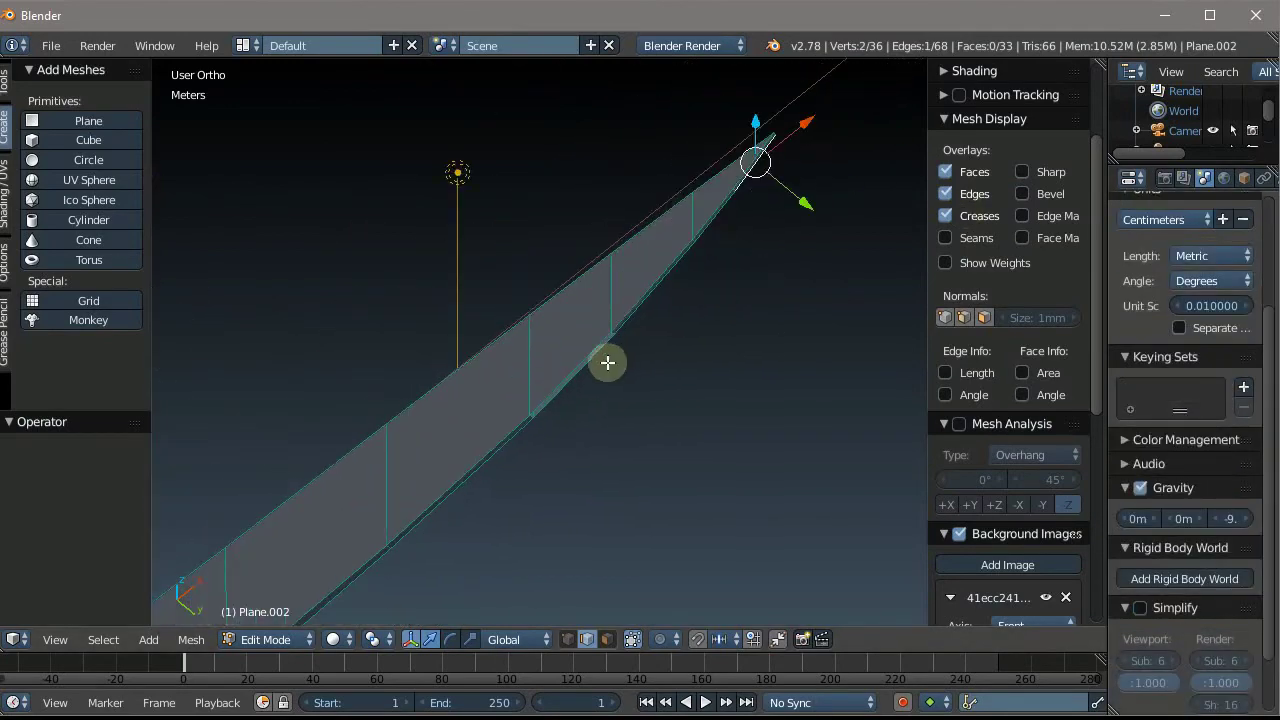
scroll(554, 409, "up", 2)
scroll(550, 410, "up", 2)
scroll(585, 335, "up", 2)
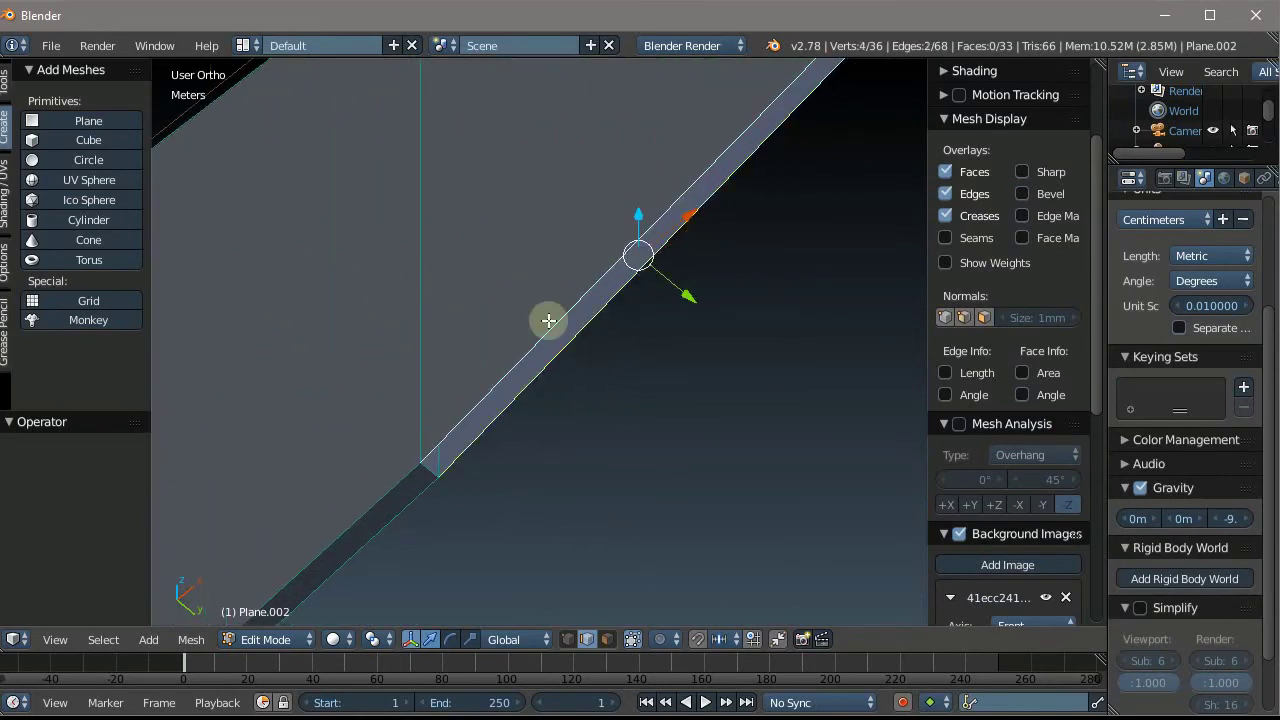
key("f")
Orbit and zoom around the knife to inspect the filled blade faces and handle junction
scroll(548, 320, "down", 3)
scroll(708, 156, "up", 1)
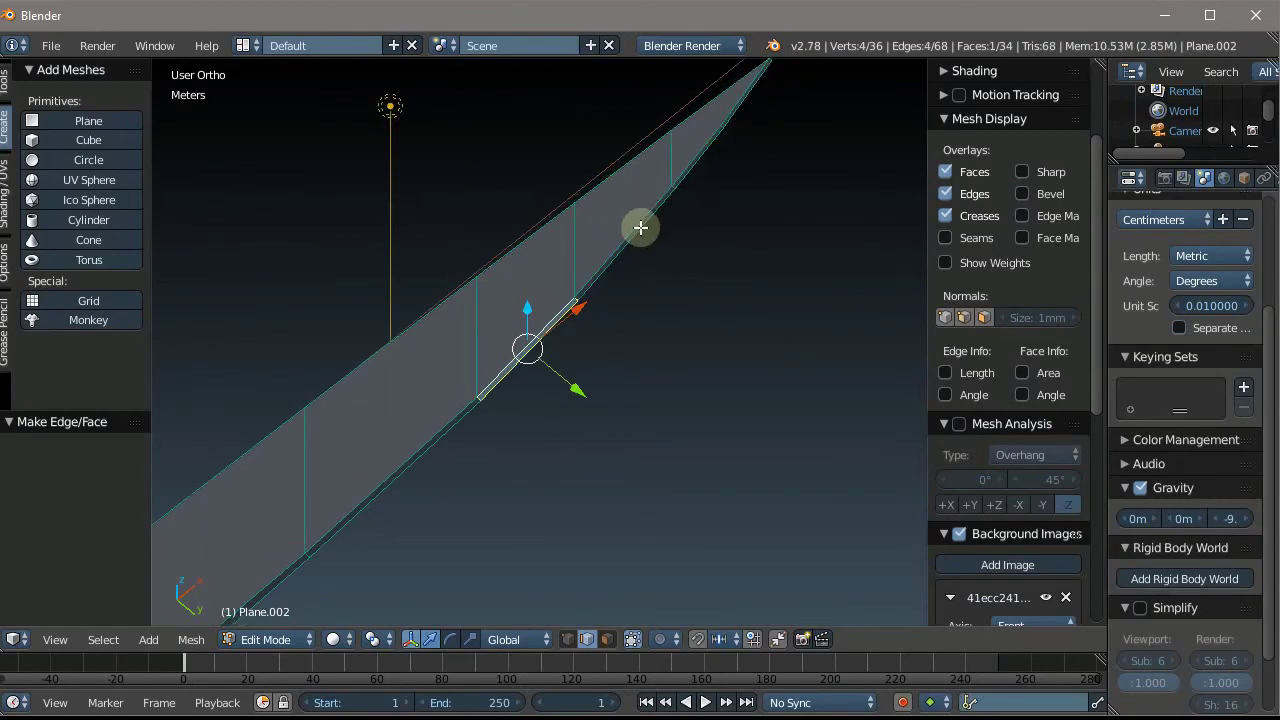
scroll(640, 240, "down", 2)
scroll(634, 254, "down", 1)
scroll(371, 478, "up", 4)
scroll(309, 394, "down", 3)
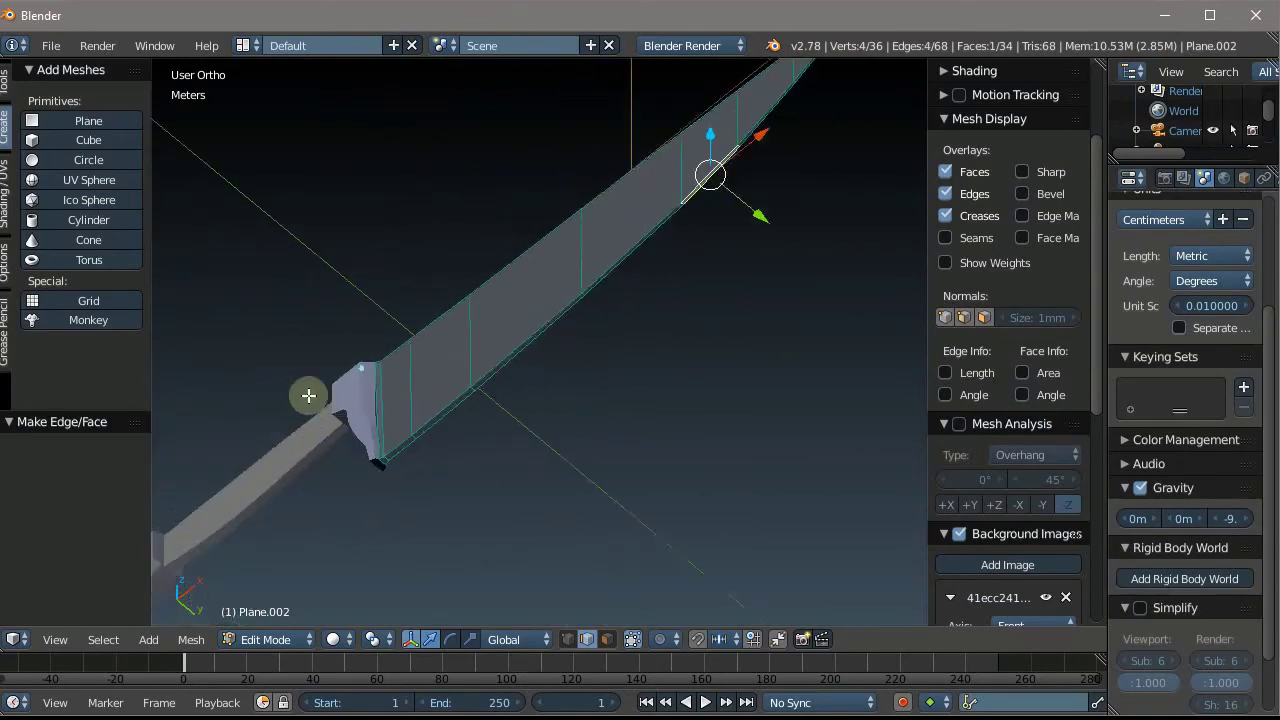
scroll(312, 395, "up", 2)
middle_click_drag(445, 375, 457, 514)
scroll(502, 344, "down", 4)
mouse_move(502, 344)
middle_mouse_down()
mouse_move(503, 160)
mouse_move(654, 303)
mouse_move(691, 449)
mouse_move(671, 485)
middle_mouse_up()
scroll(620, 430, "up", 2)
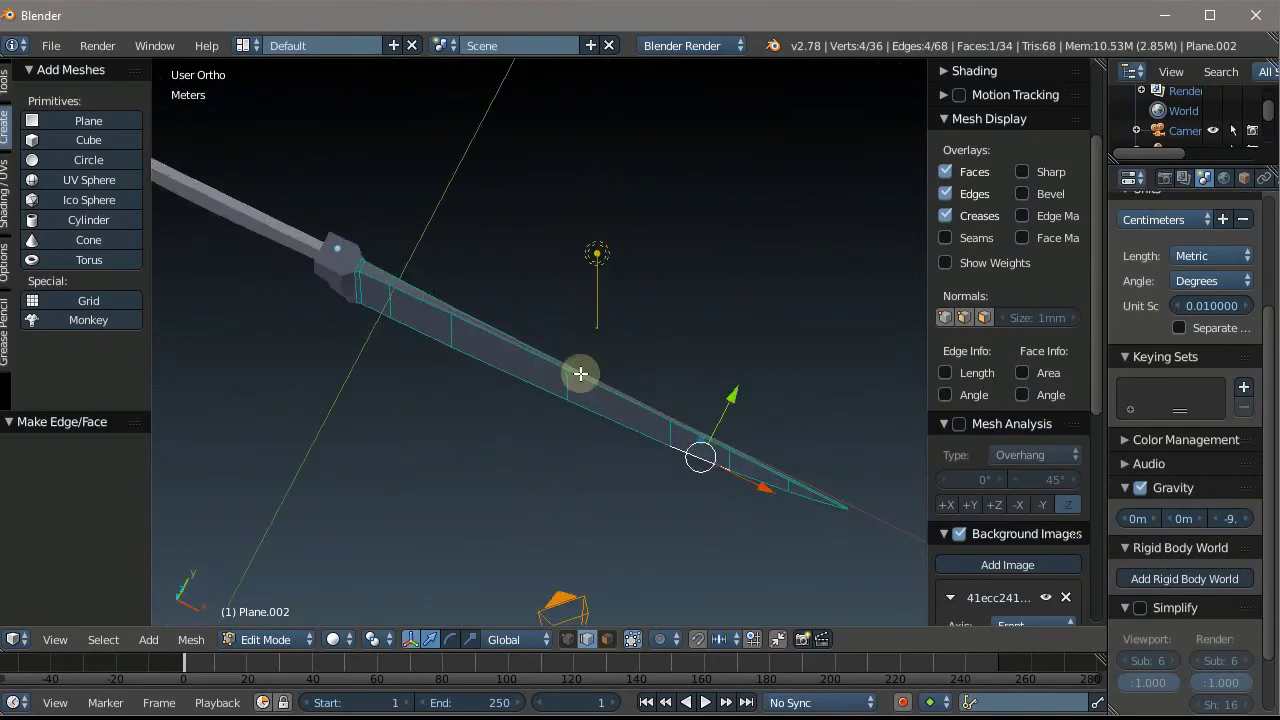
scroll(470, 320, "up", 3)
scroll(260, 210, "up", 1)
scroll(300, 220, "up", 2)
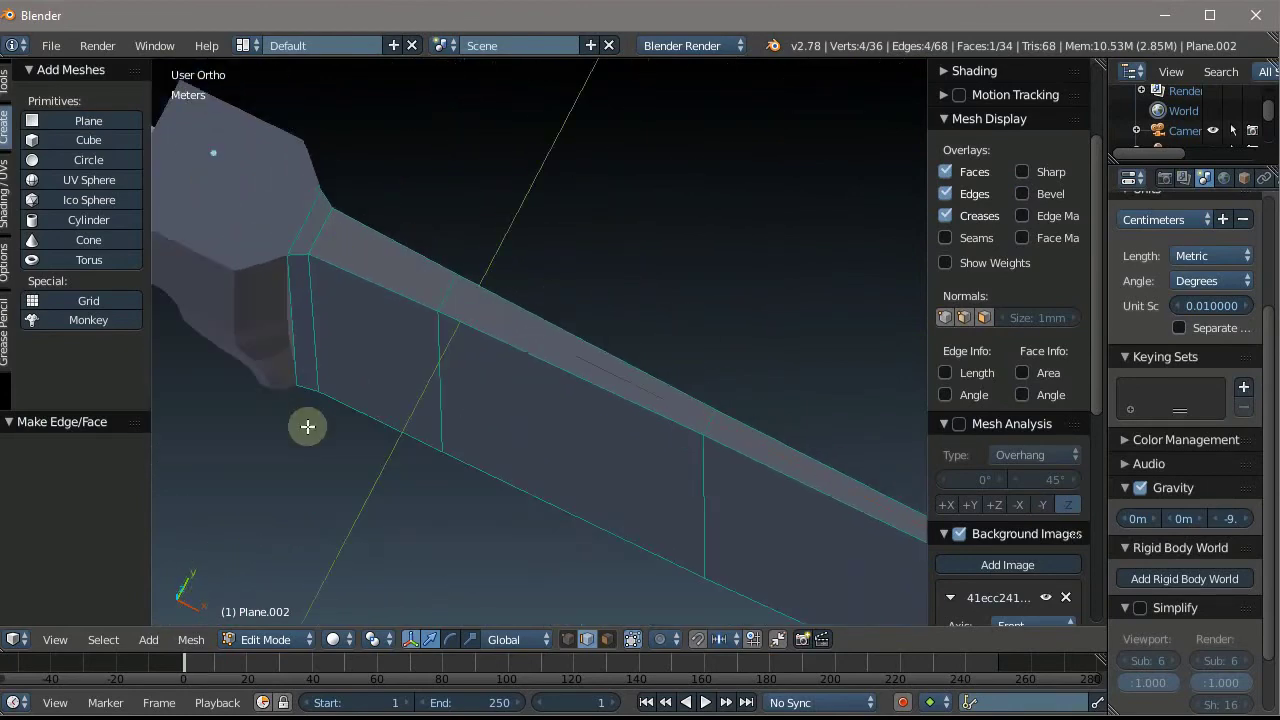
mouse_move(307, 426)
middle_mouse_down()
mouse_move(371, 403)
mouse_move(371, 303)
mouse_move(334, 457)
middle_mouse_up()
scroll(334, 457, "up", 4)
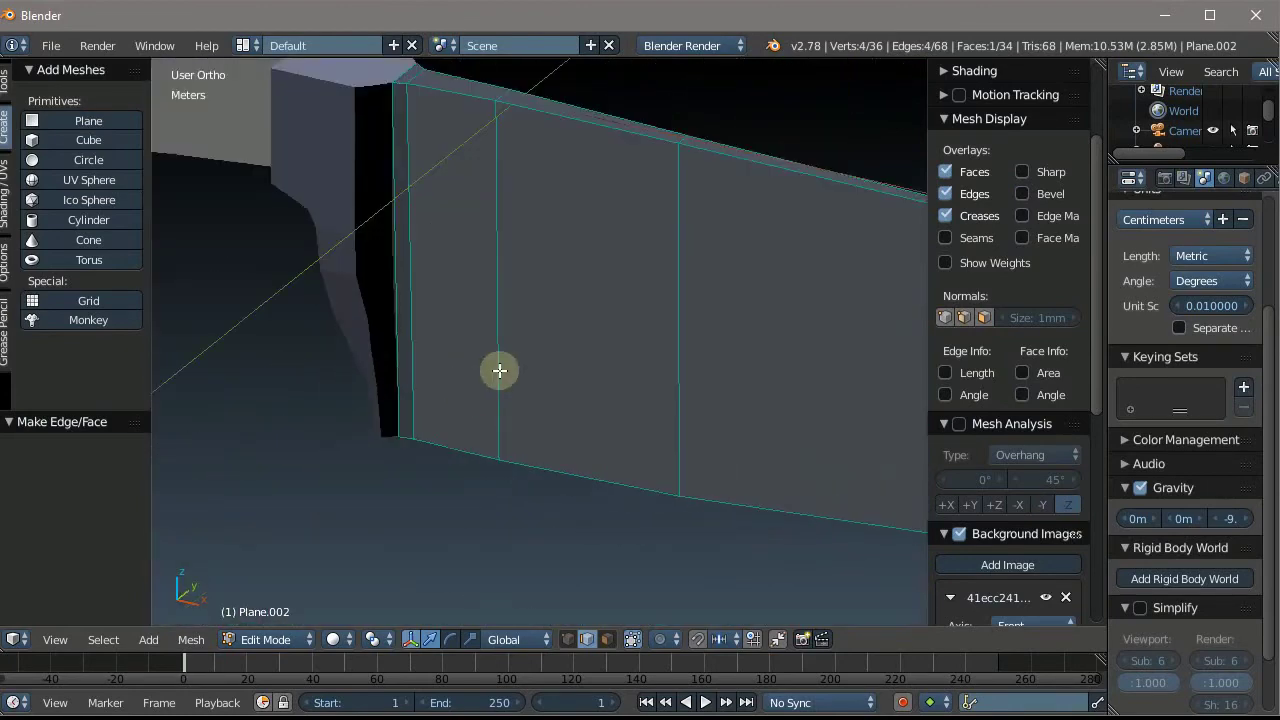
mouse_move(500, 371)
middle_mouse_down()
mouse_move(460, 297)
mouse_move(491, 440)
mouse_move(593, 259)
middle_mouse_up()
scroll(460, 296, "down", 2)
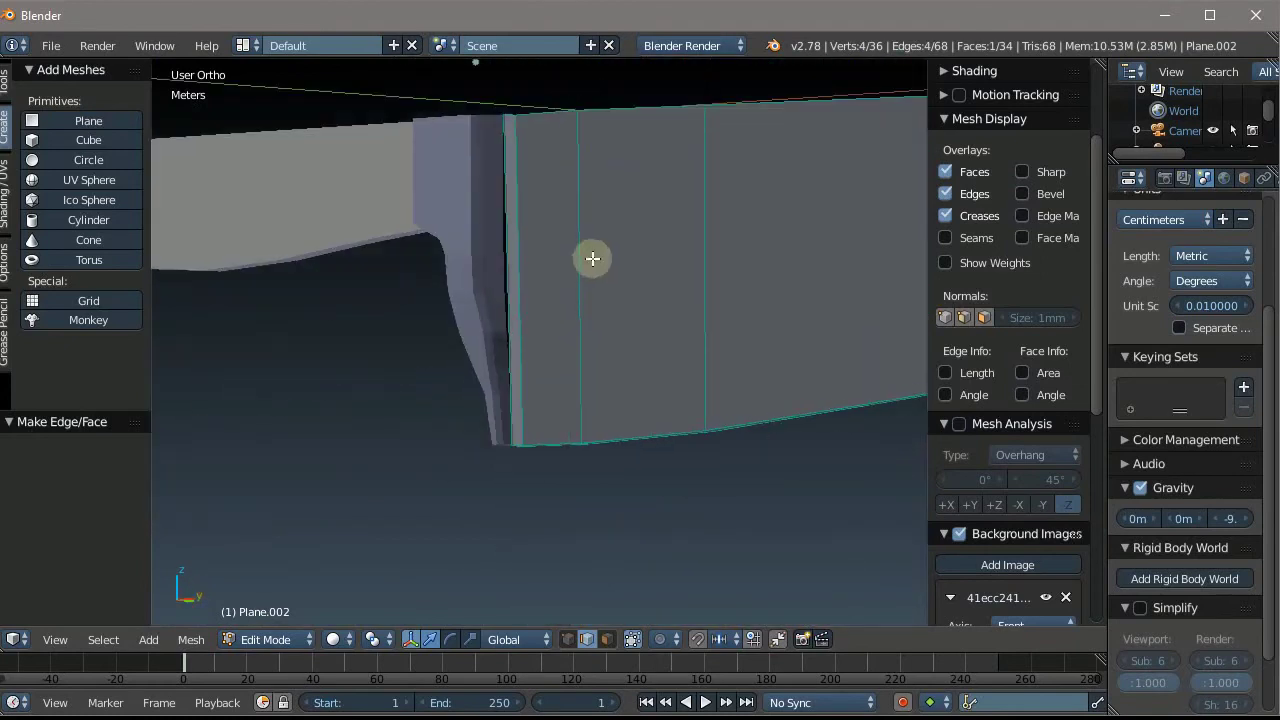
scroll(674, 251, "up", 2)
scroll(234, 177, "up", 2)
scroll(234, 177, "up", 2)
scroll(337, 283, "up", 2)
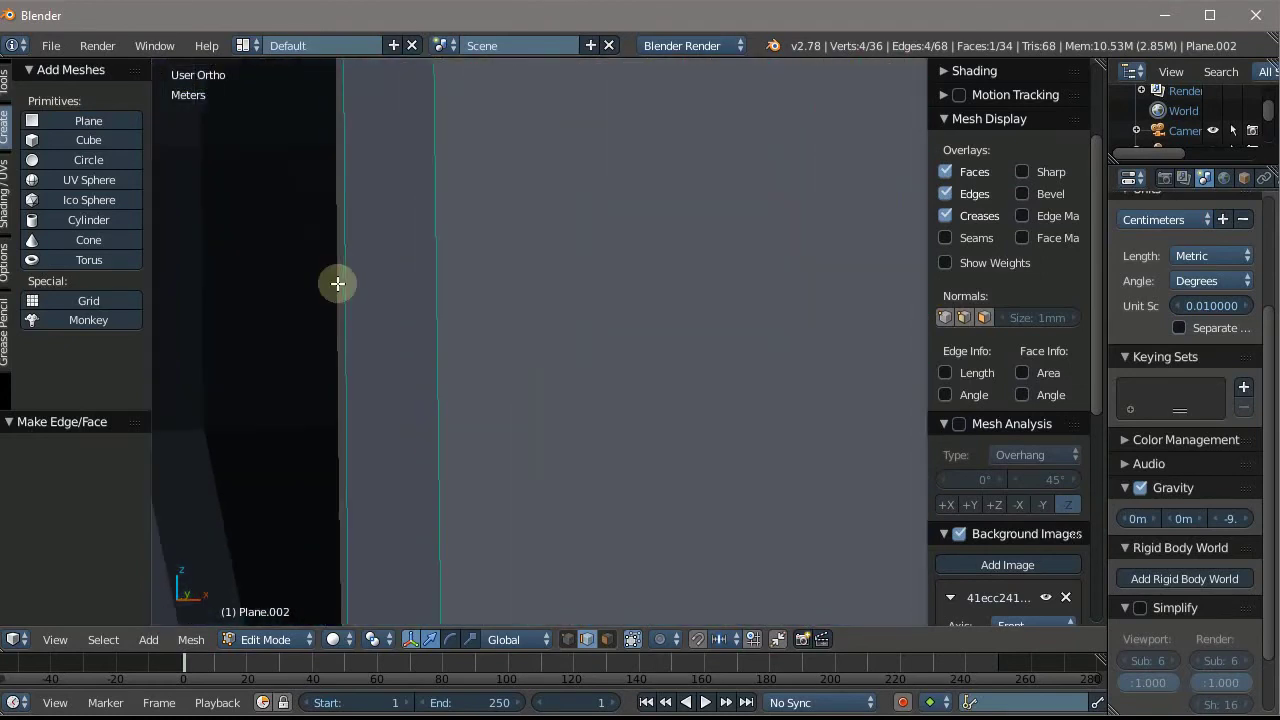
scroll(404, 234, "down", 2)
scroll(404, 234, "down", 2)
scroll(404, 234, "down", 2)
scroll(404, 234, "up", 1)
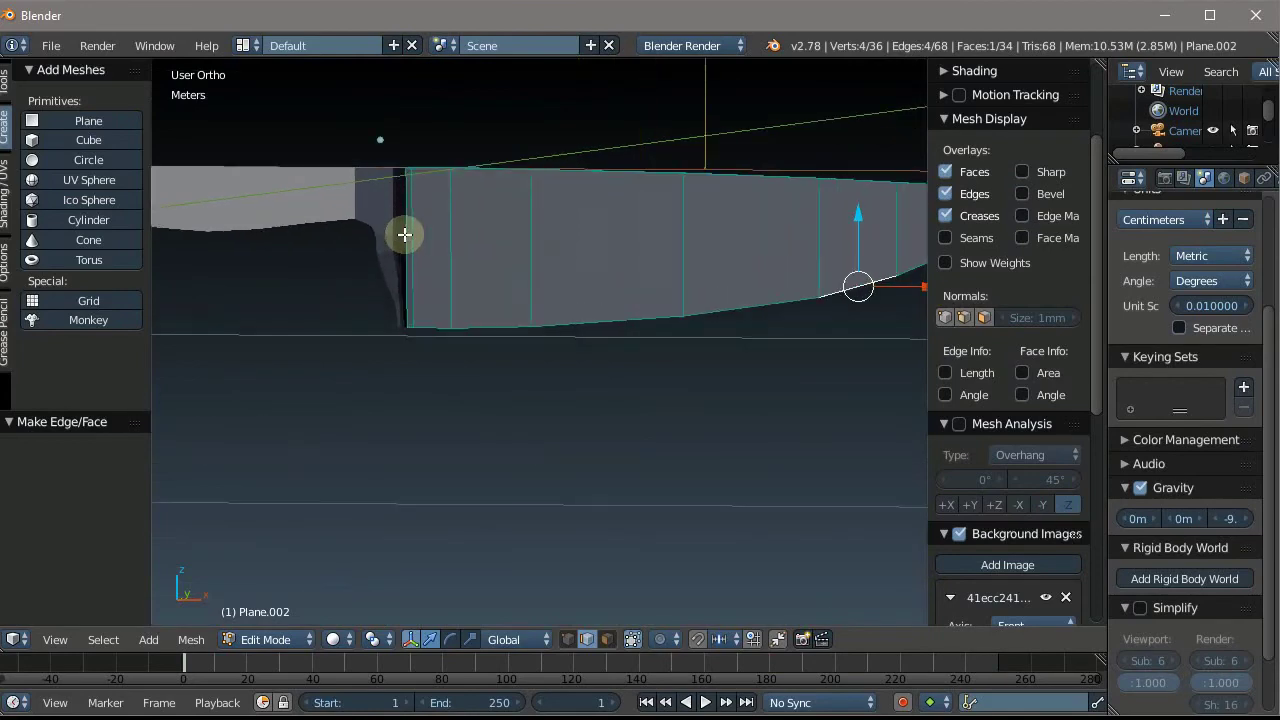
scroll(404, 234, "down", 3)
scroll(526, 183, "up", 3)
Select all of the blade's geometry in Edit Mode and recalculate its normals outward
scroll(826, 221, "up", 2)
key("Tab")
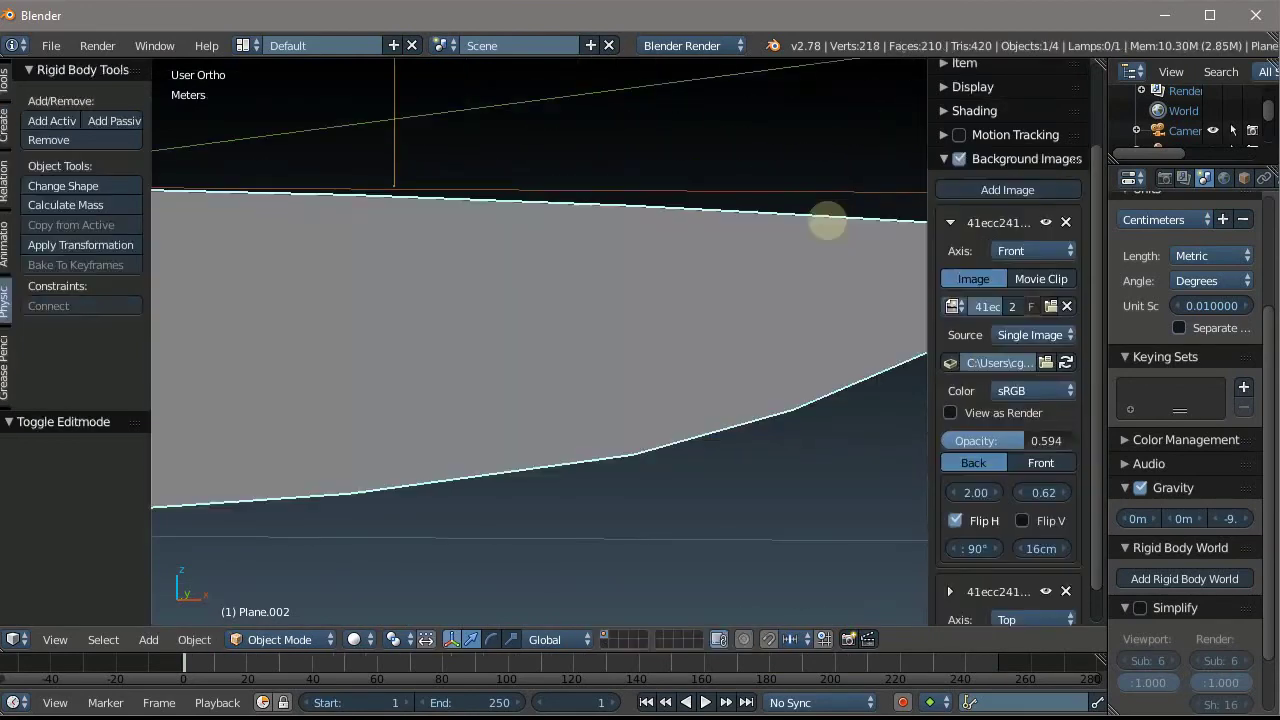
scroll(455, 229, "down", 2)
scroll(430, 229, "down", 2)
scroll(300, 232, "down", 2)
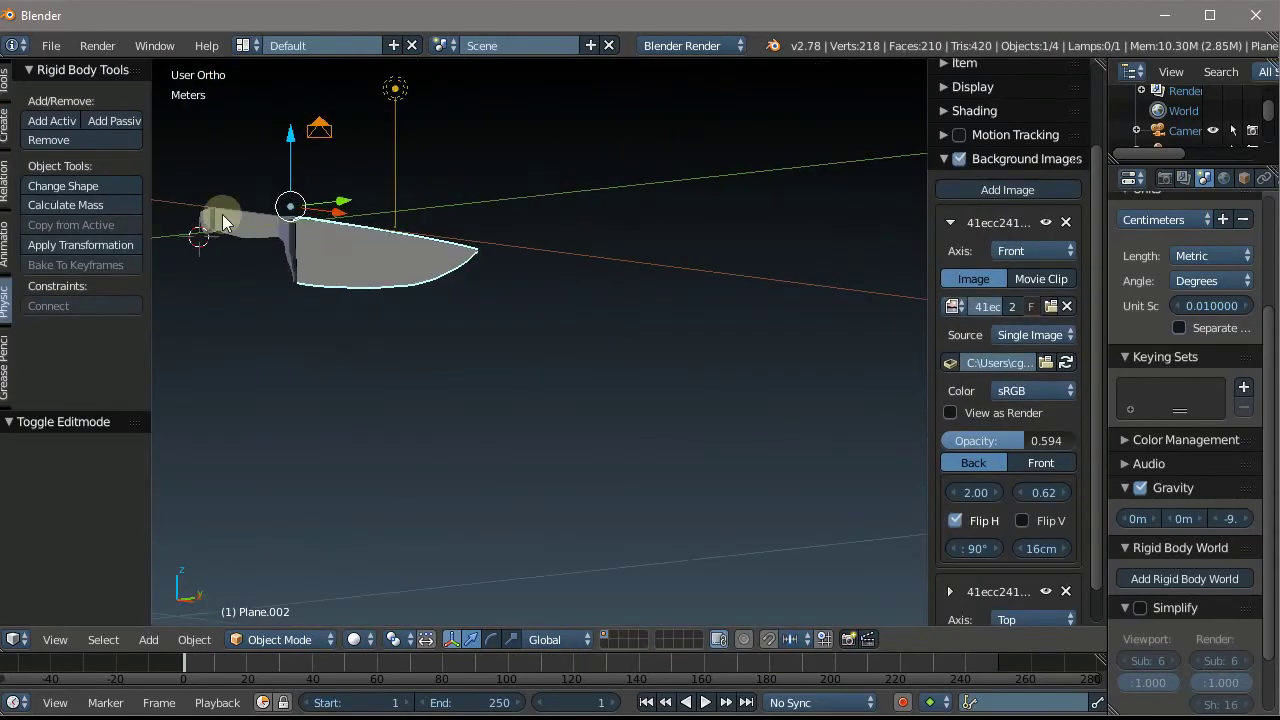
scroll(215, 216, "up", 1)
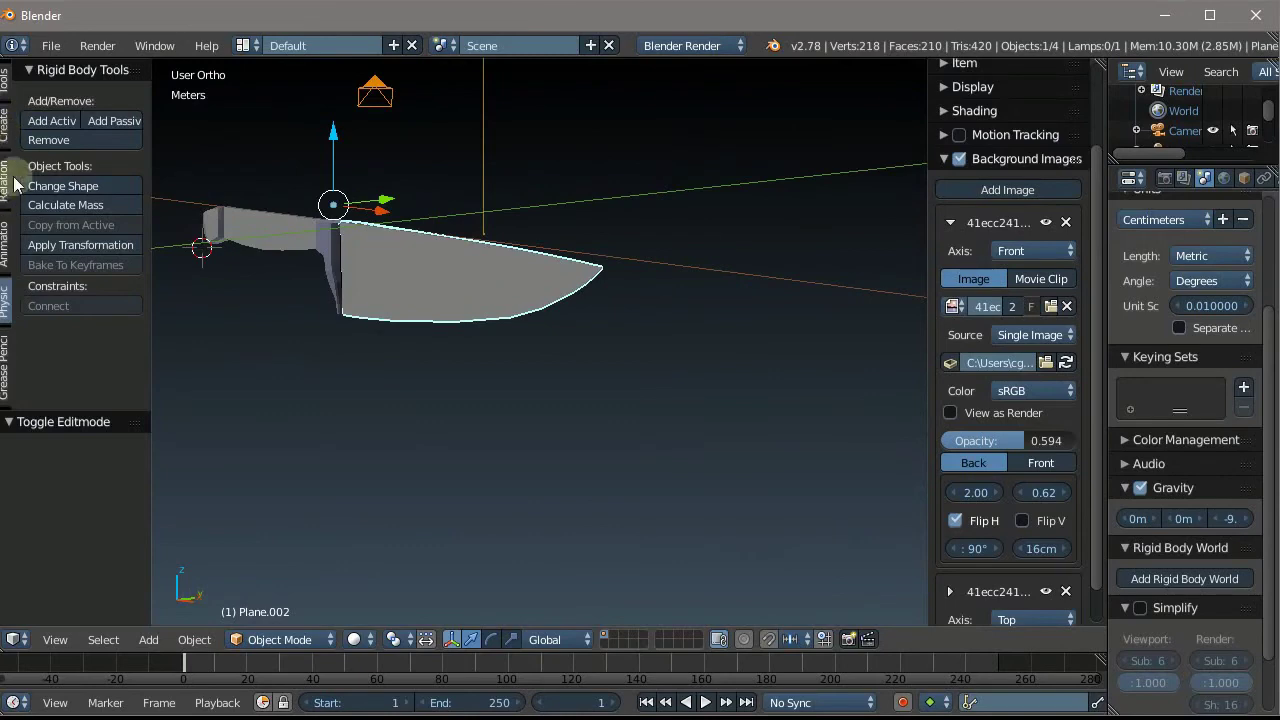
scroll(371, 234, "up", 4)
scroll(380, 234, "down", 1)
key("Tab")
key("a")
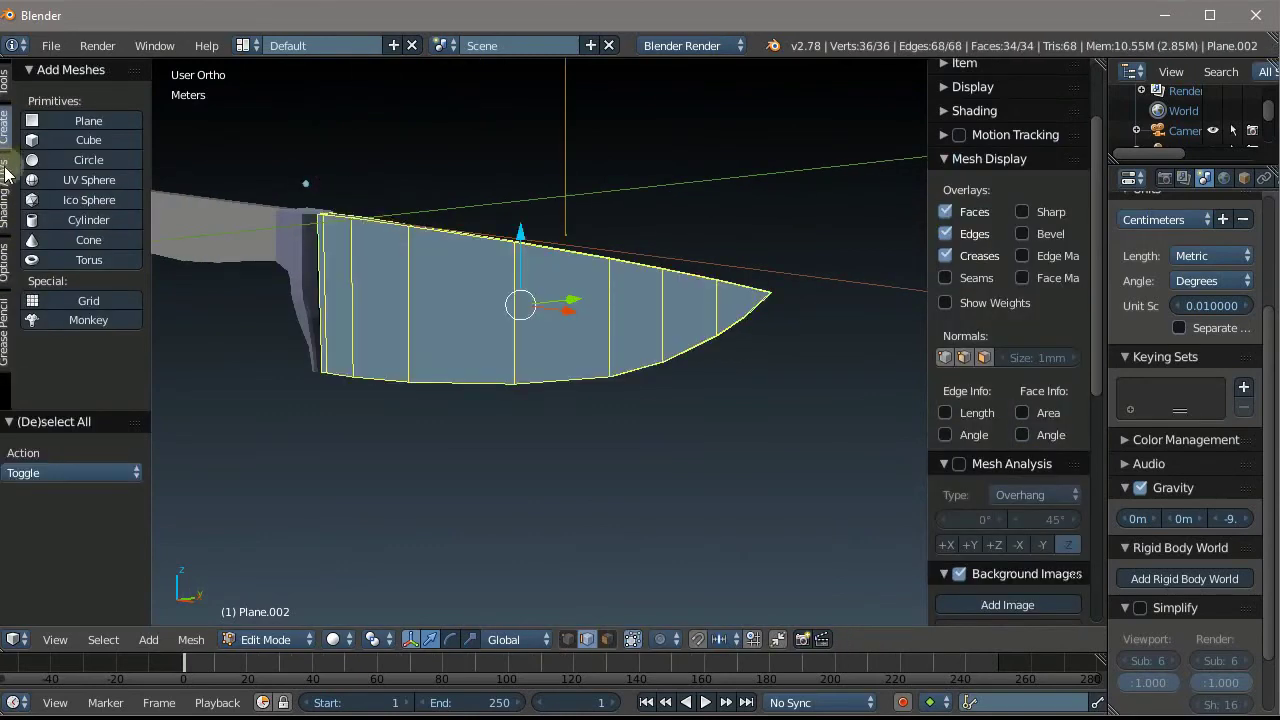
left_click(5, 172)
left_click(69, 248)
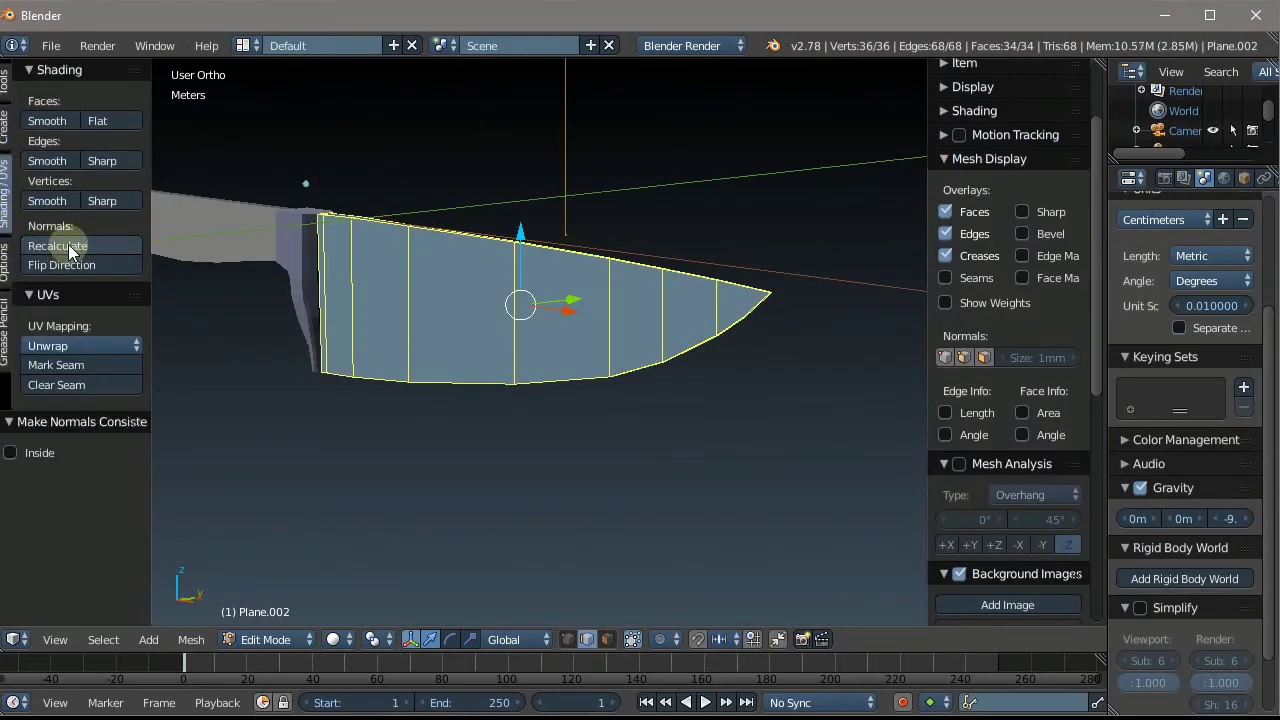
Return the blade to Object Mode and view it broadside
mouse_move(406, 254)
middle_mouse_down()
mouse_move(377, 206)
mouse_move(591, 108)
mouse_move(620, 108)
middle_mouse_up()
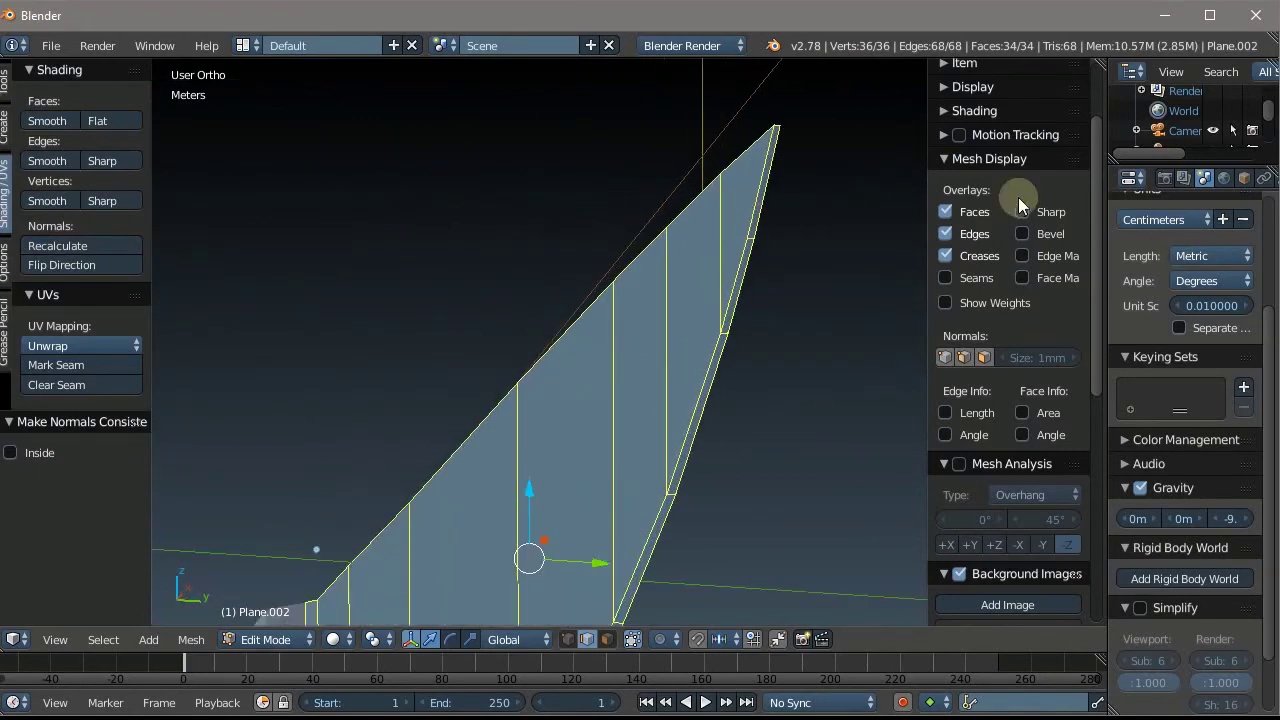
mouse_move(880, 229)
middle_mouse_down("shift")
mouse_move(537, 160)
mouse_move(626, 243)
mouse_move(674, 163)
mouse_move(403, 177)
middle_mouse_up("shift")
key("Tab")
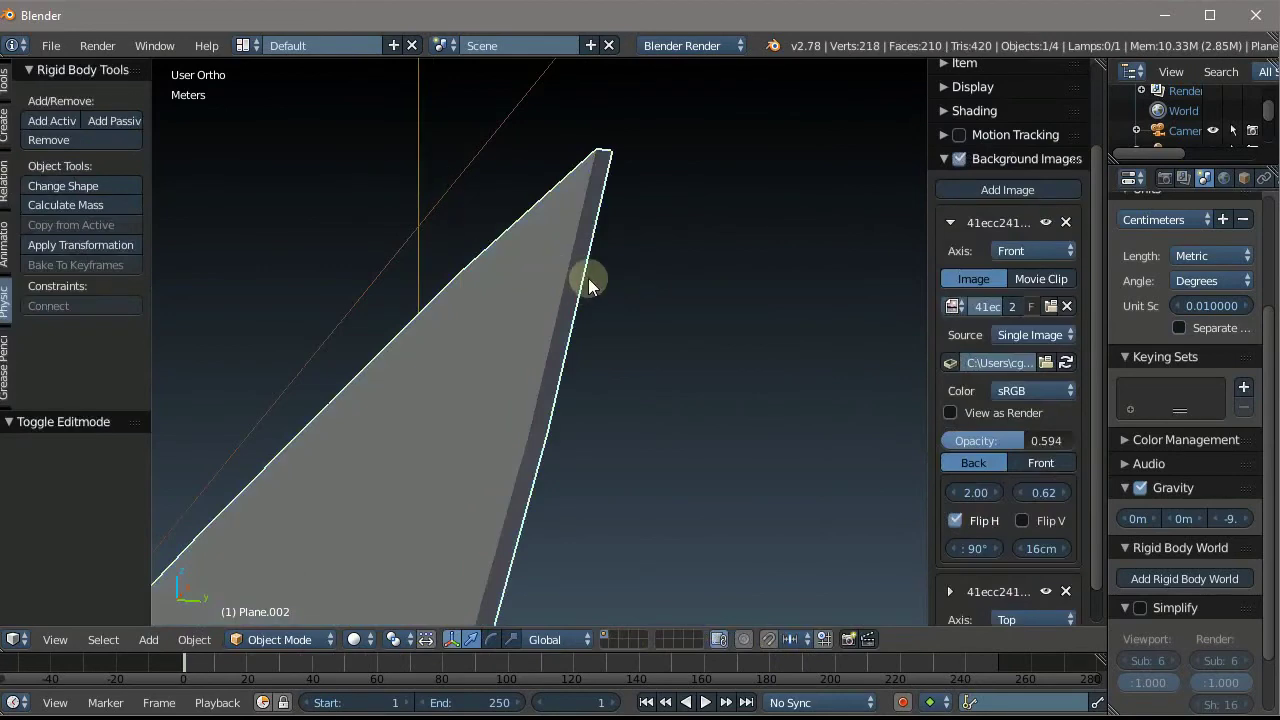
mouse_move(588, 286)
middle_mouse_down()
mouse_move(591, 271)
mouse_move(529, 443)
mouse_move(457, 434)
mouse_move(442, 503)
middle_mouse_up()
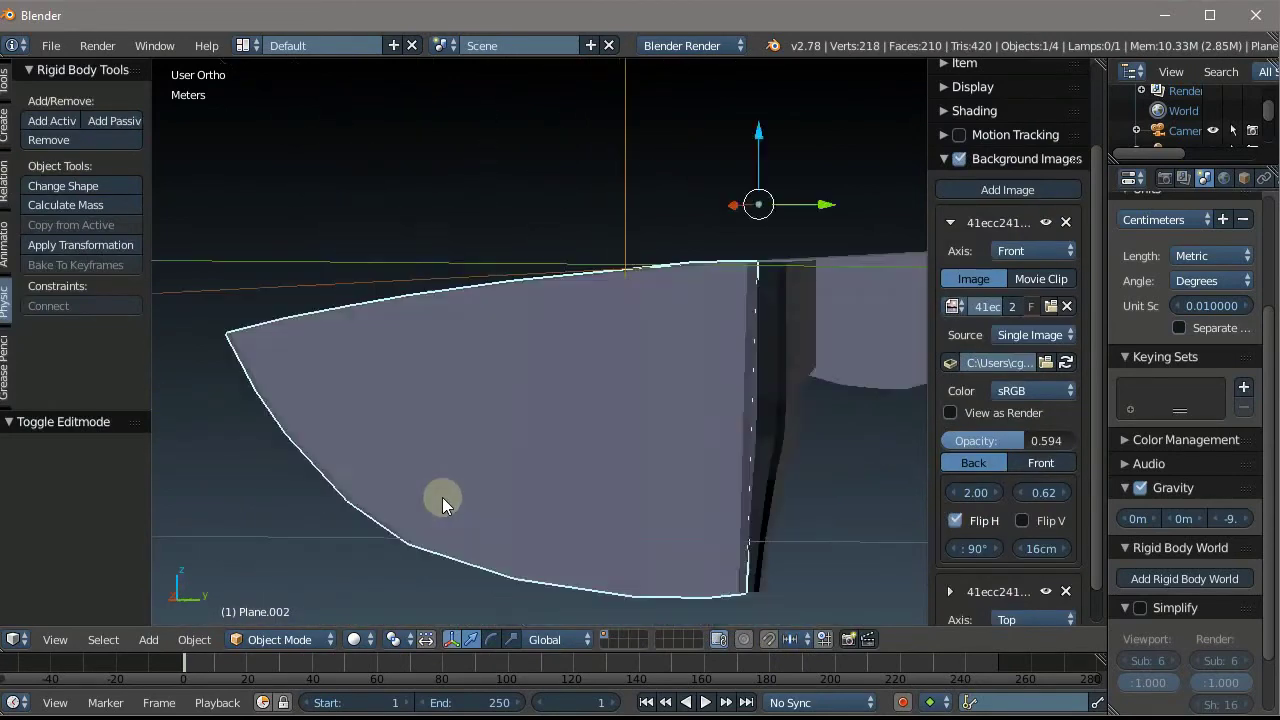
scroll(420, 505, "up", 2)
scroll(400, 450, "down", 4)
scroll(530, 380, "up", 3)
scroll(665, 367, "up", 6)
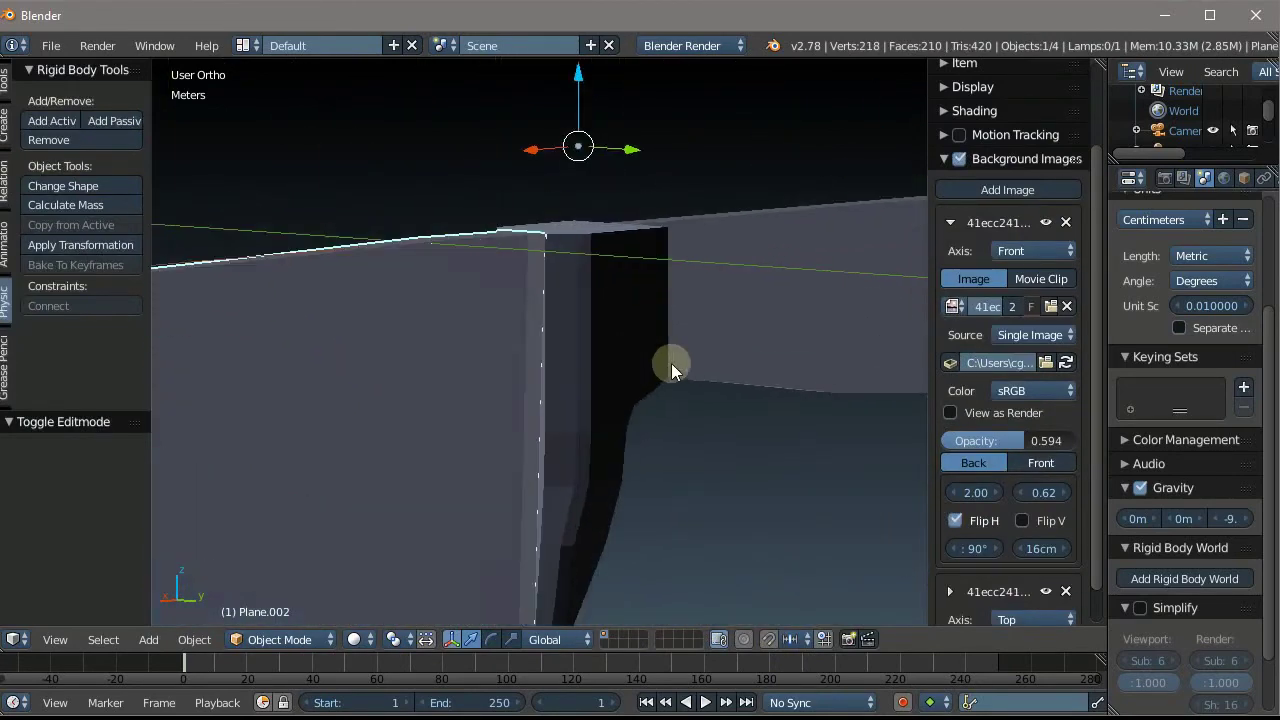
scroll(618, 333, "up", 3, "ctrl")
scroll(616, 335, "down", 3)
scroll(788, 408, "up", 5)
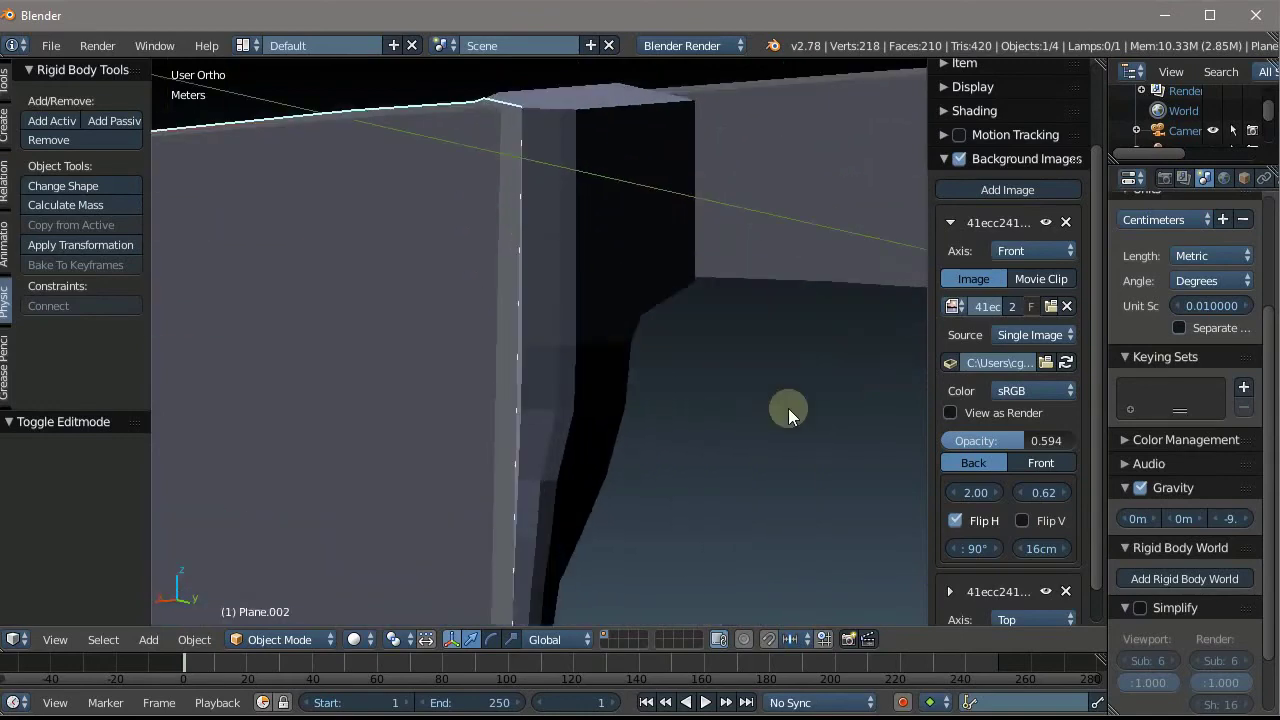
scroll(788, 408, "up", 2)
scroll(628, 413, "down", 2)
scroll(522, 413, "up", 2)
scroll(485, 417, "down", 4)
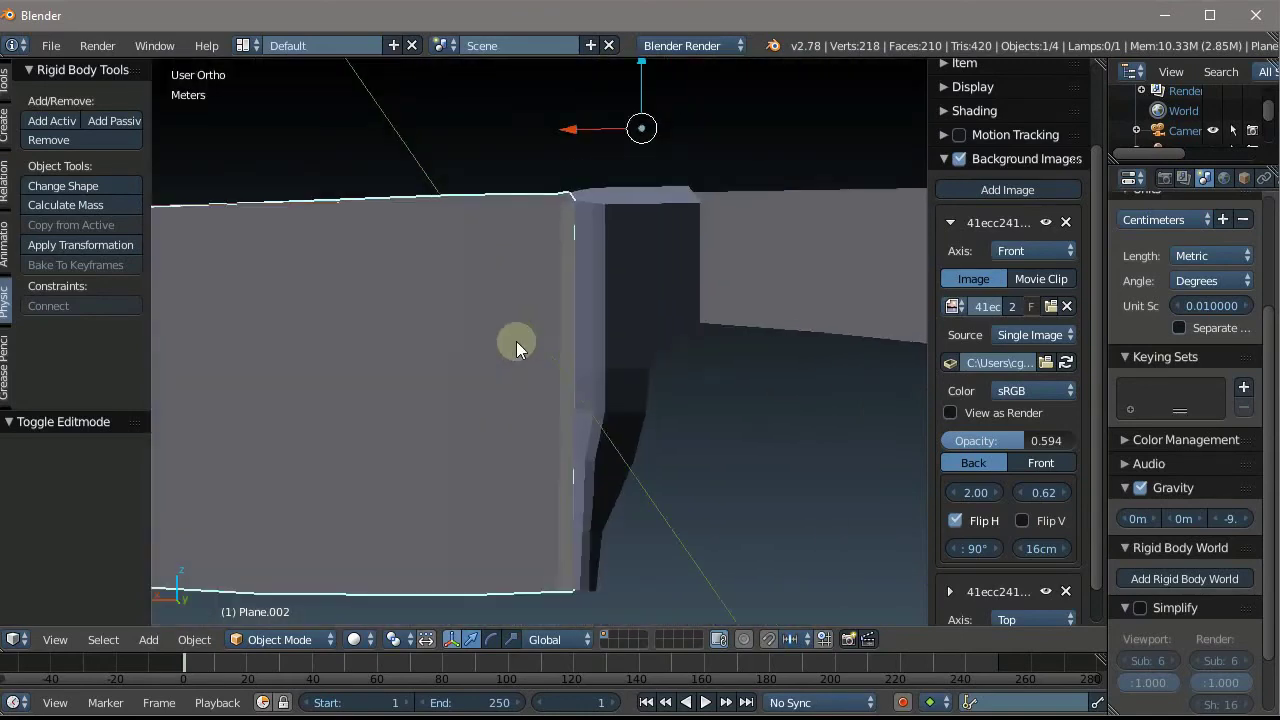
scroll(530, 345, "up", 2)
Put the handle Plane in Edit Mode in Front Ortho view (Numpad 1) with nothing selected
right_click(556, 348)
key("Tab")
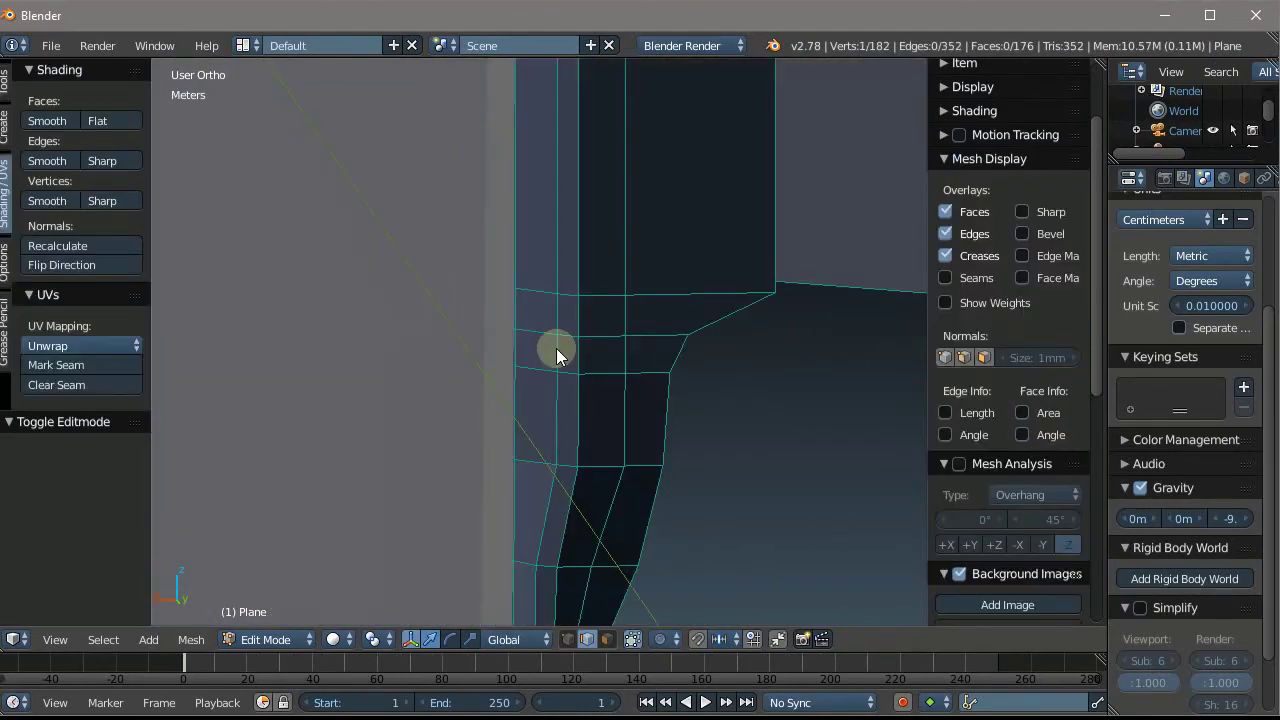
scroll(652, 374, "down", 3)
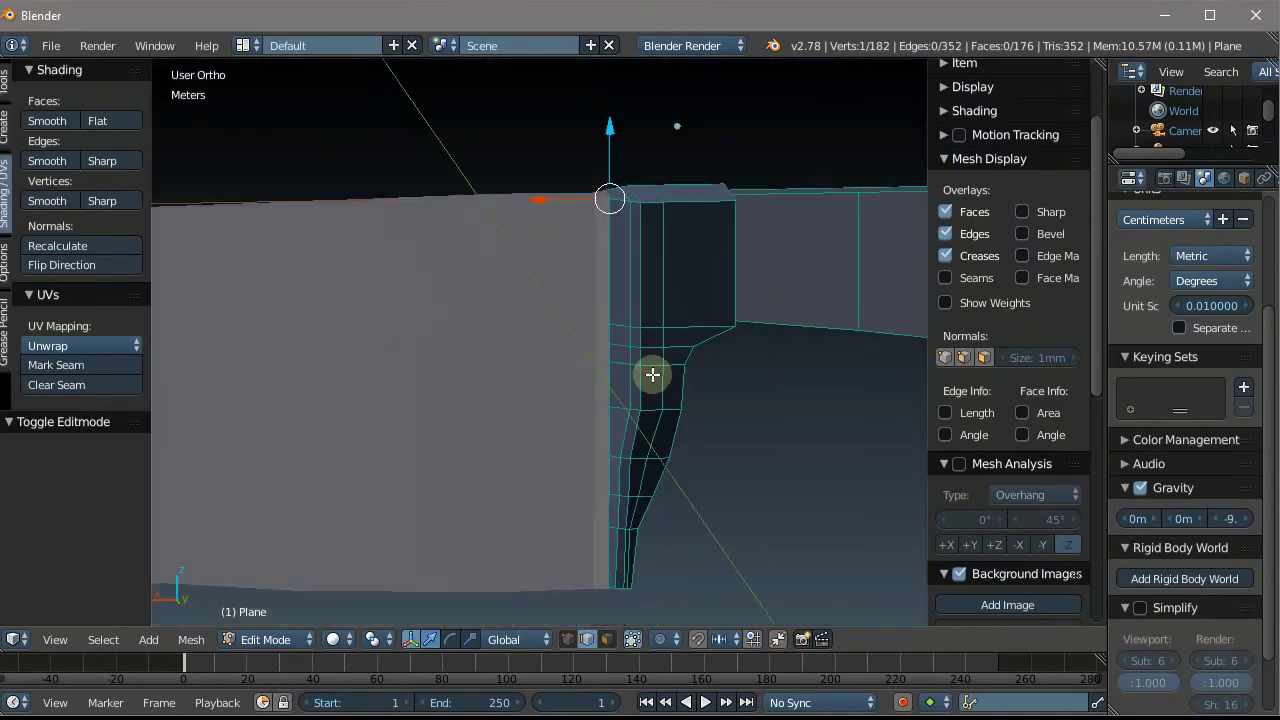
scroll(568, 423, "up", 2)
key("KP_1")
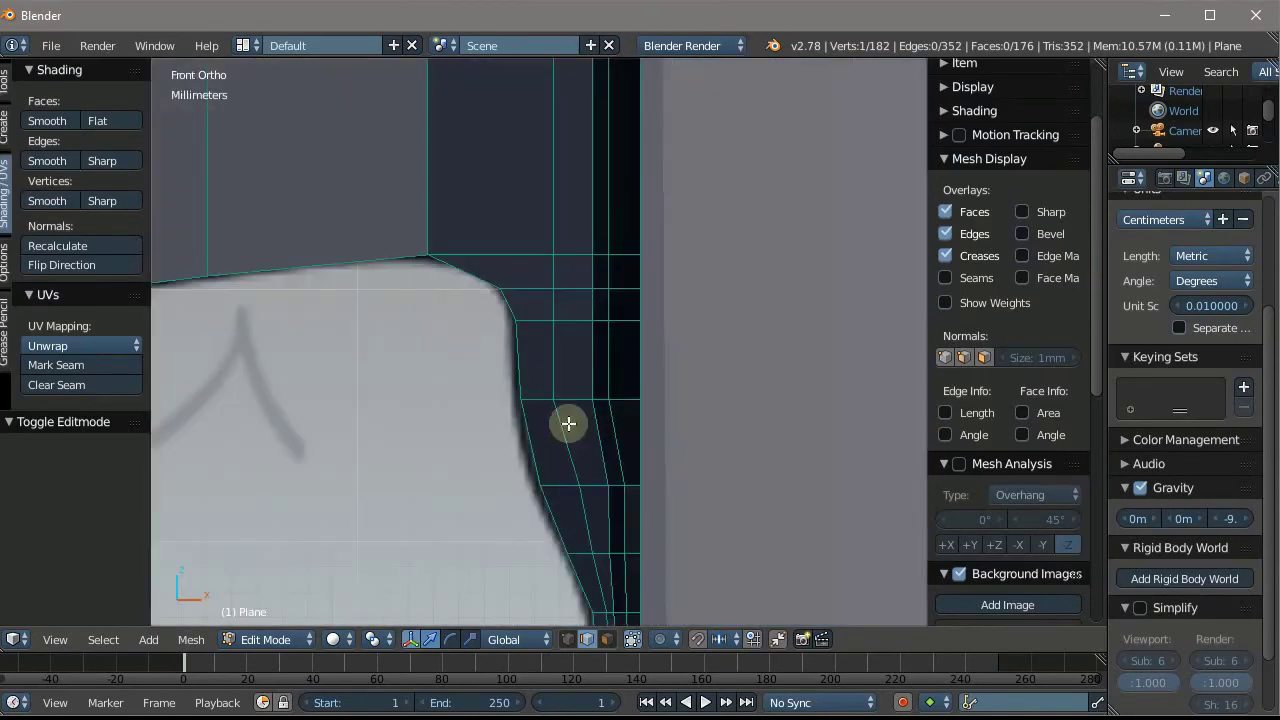
scroll(572, 423, "down", 2)
scroll(583, 417, "down", 2)
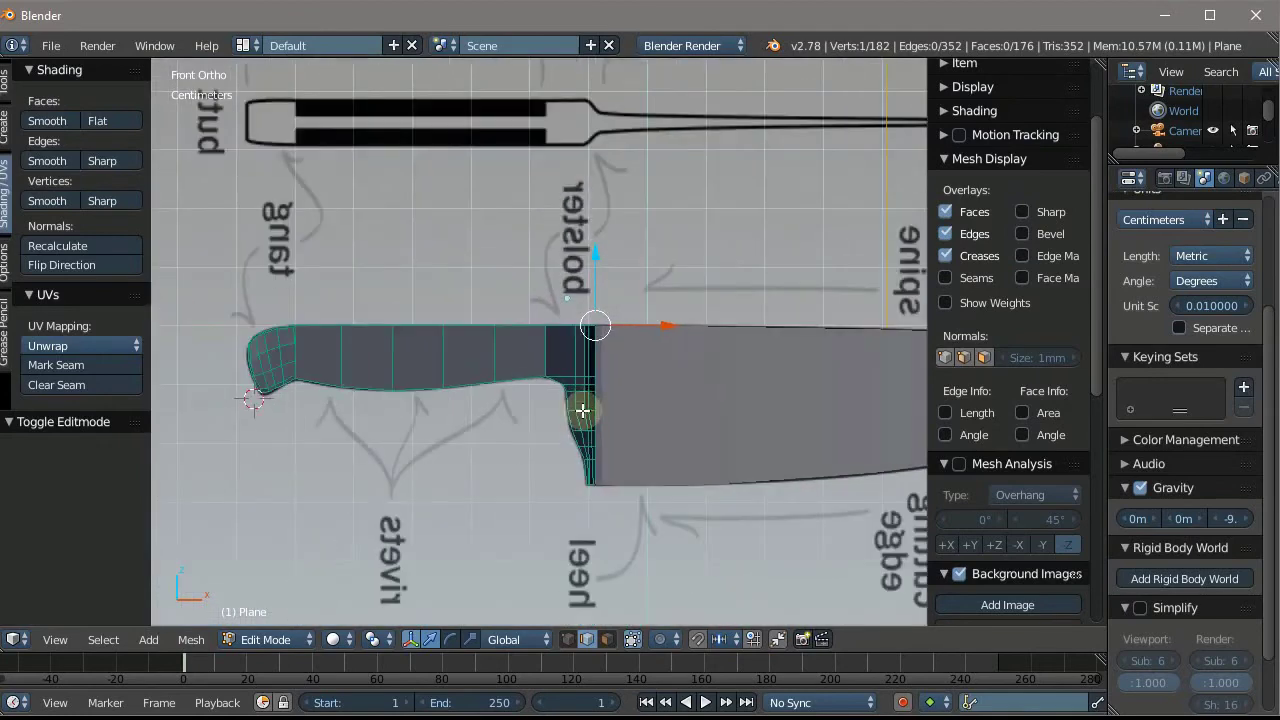
key("Tab")
scroll(583, 406, "up", 3)
scroll(634, 409, "up", 1)
key("Tab")
scroll(443, 277, "down", 2)
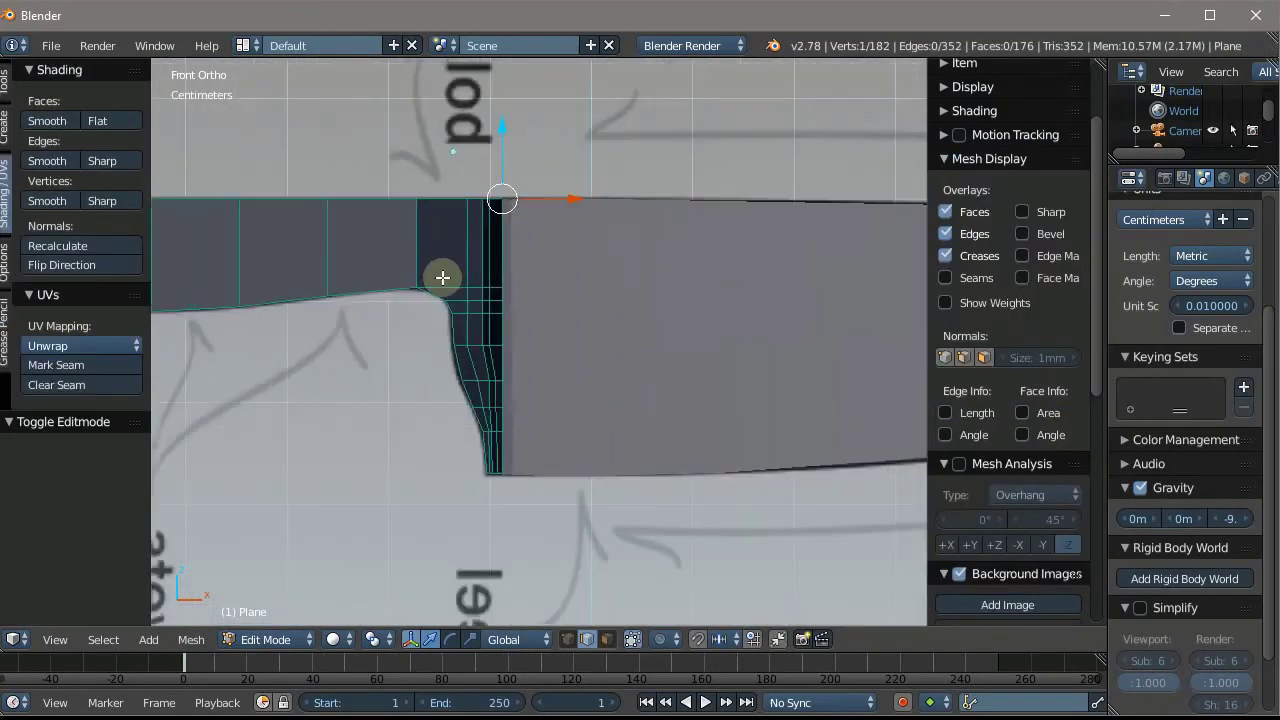
scroll(450, 300, "up", 1)
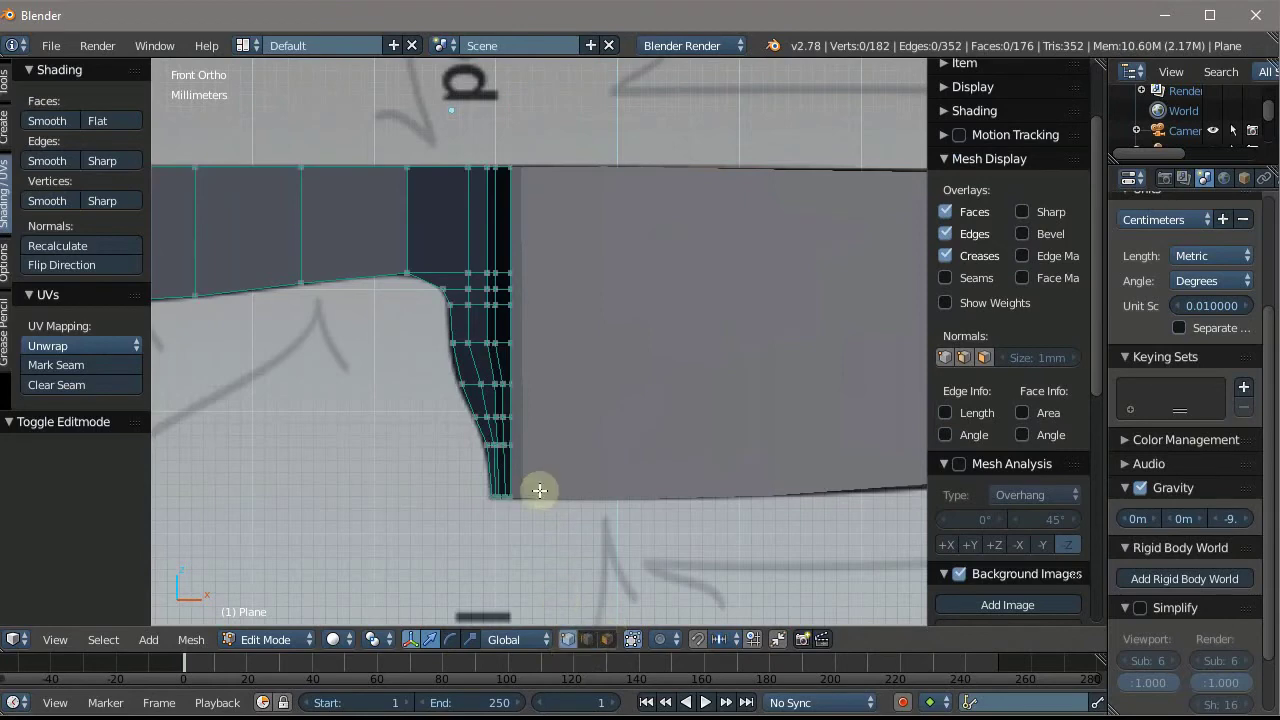
key("a")
key("a")
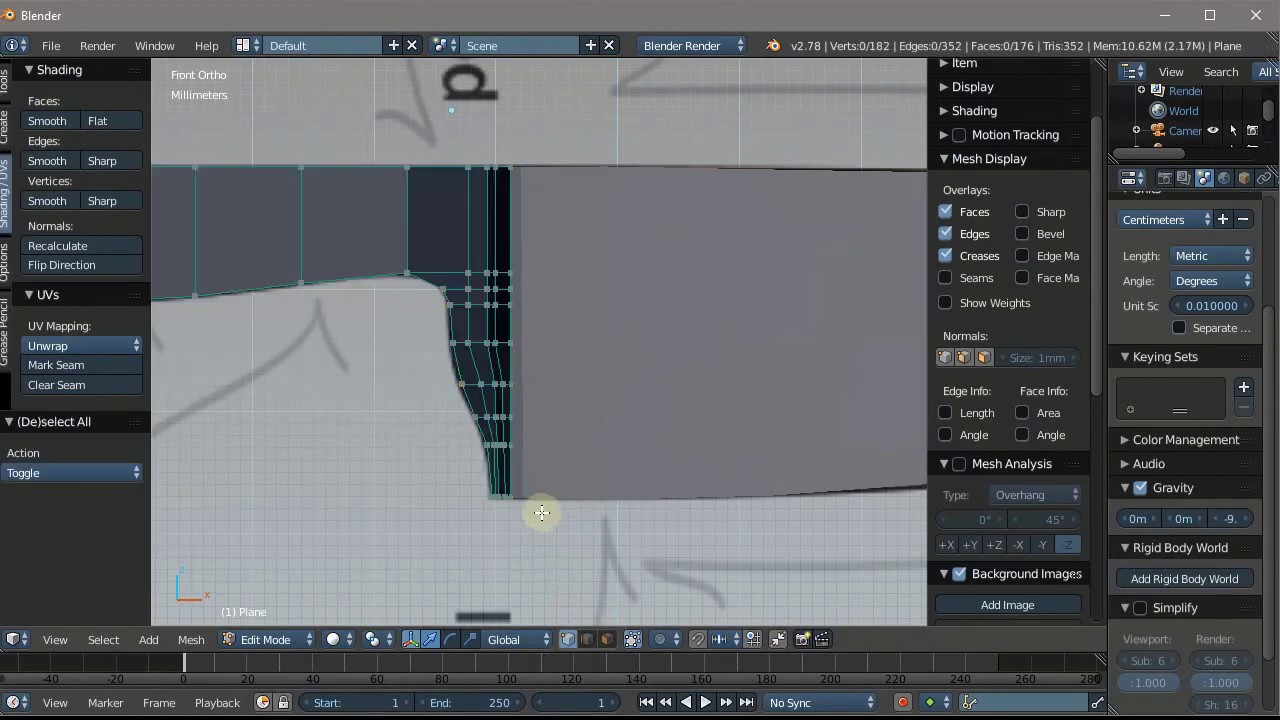
Box-select the vertex column beside the blade and flatten it straight along X
key("b")
left_click_drag(549, 540, 508, 140)
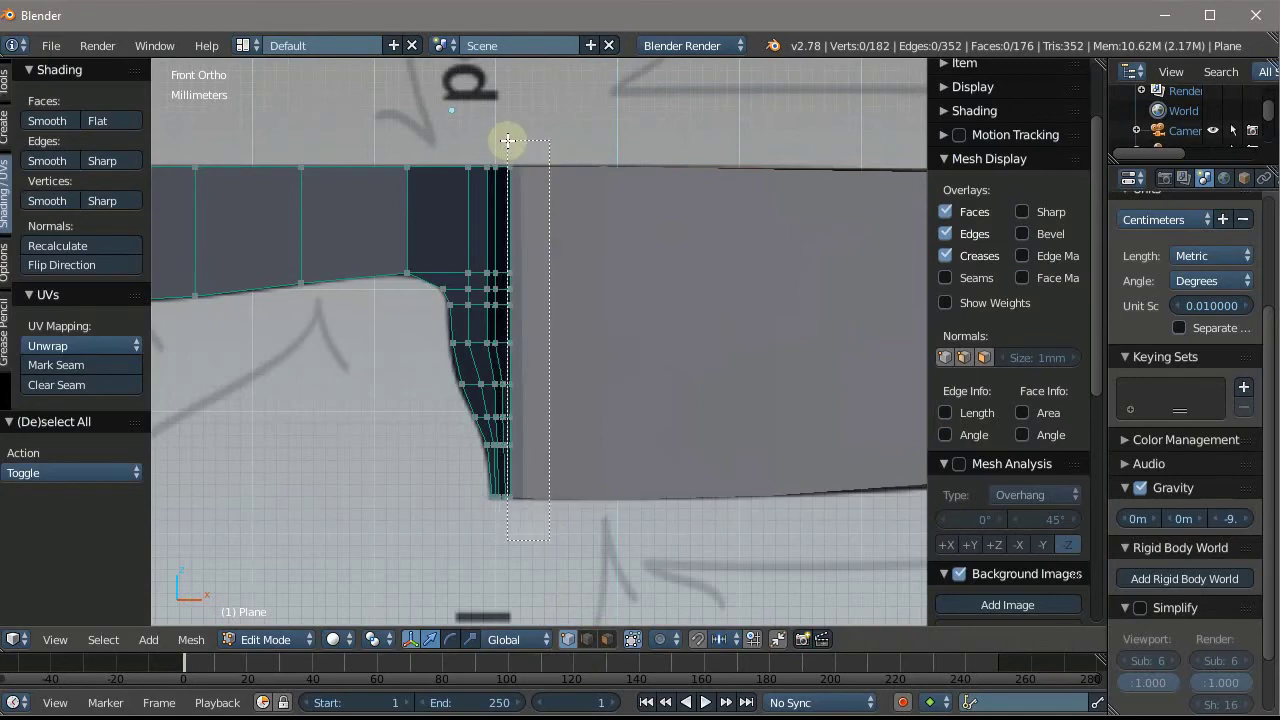
scroll(565, 220, "up", 2)
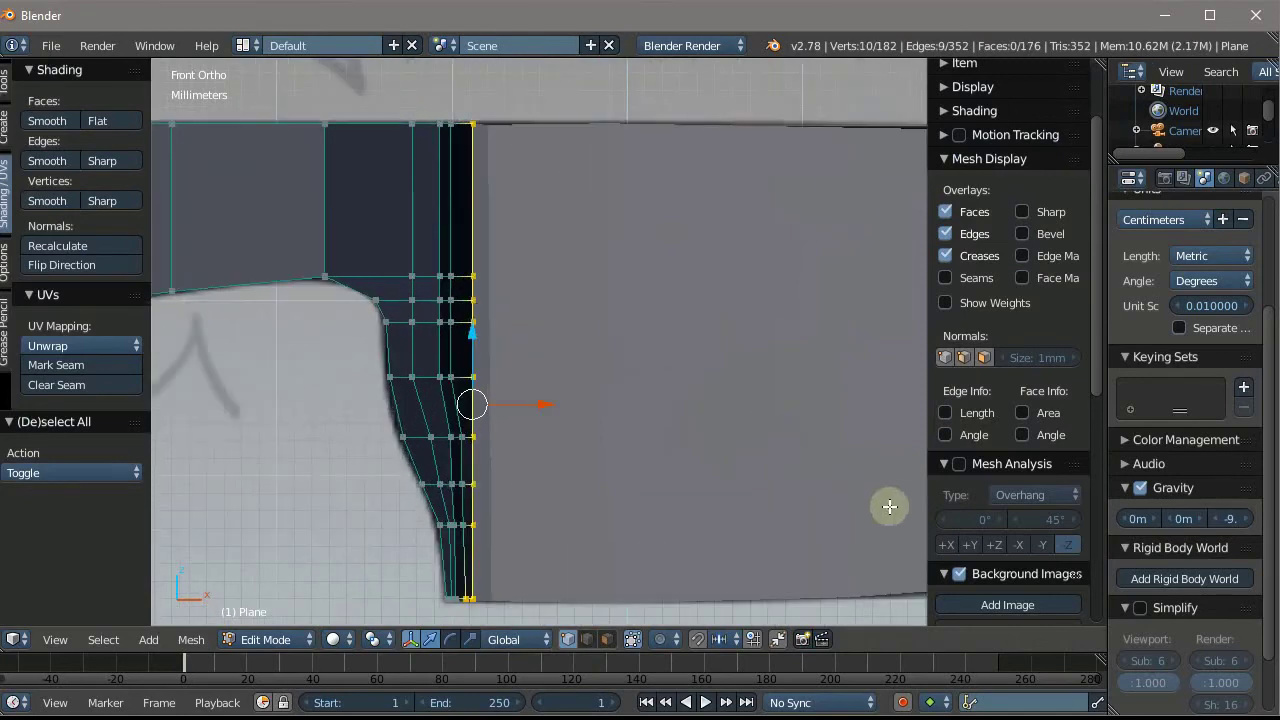
key("s")
key("x")
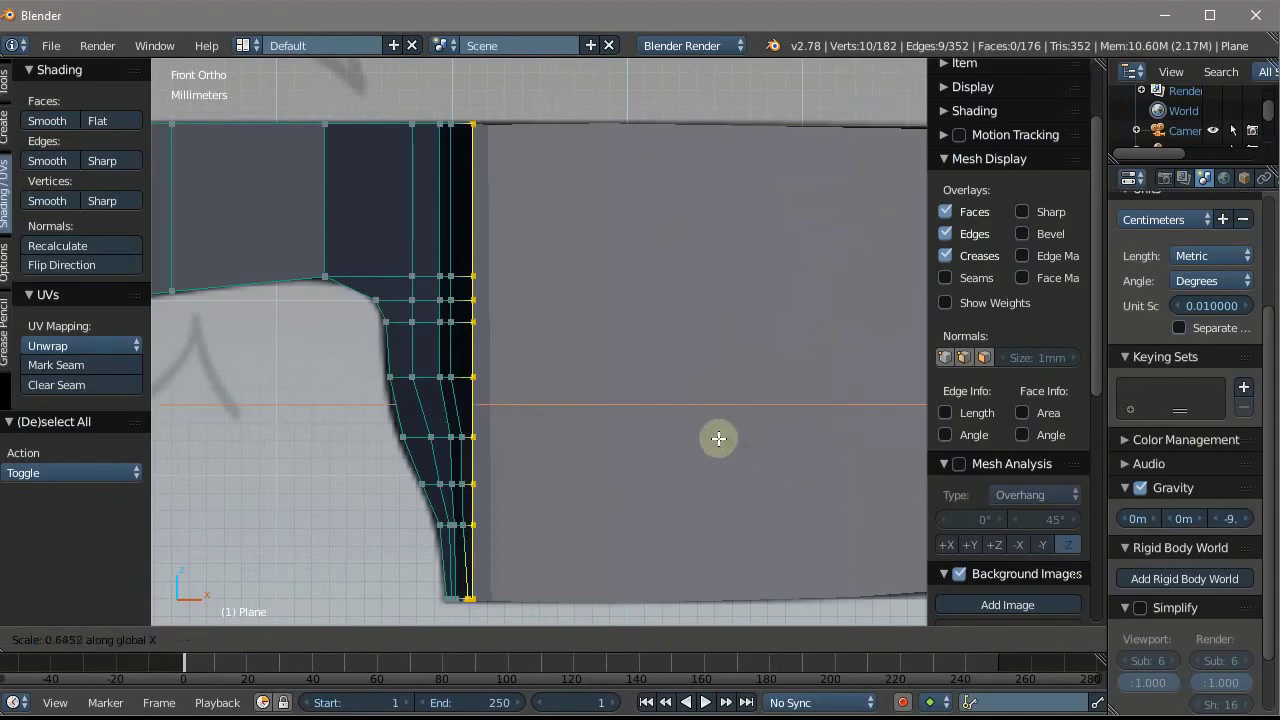
left_click(478, 405)
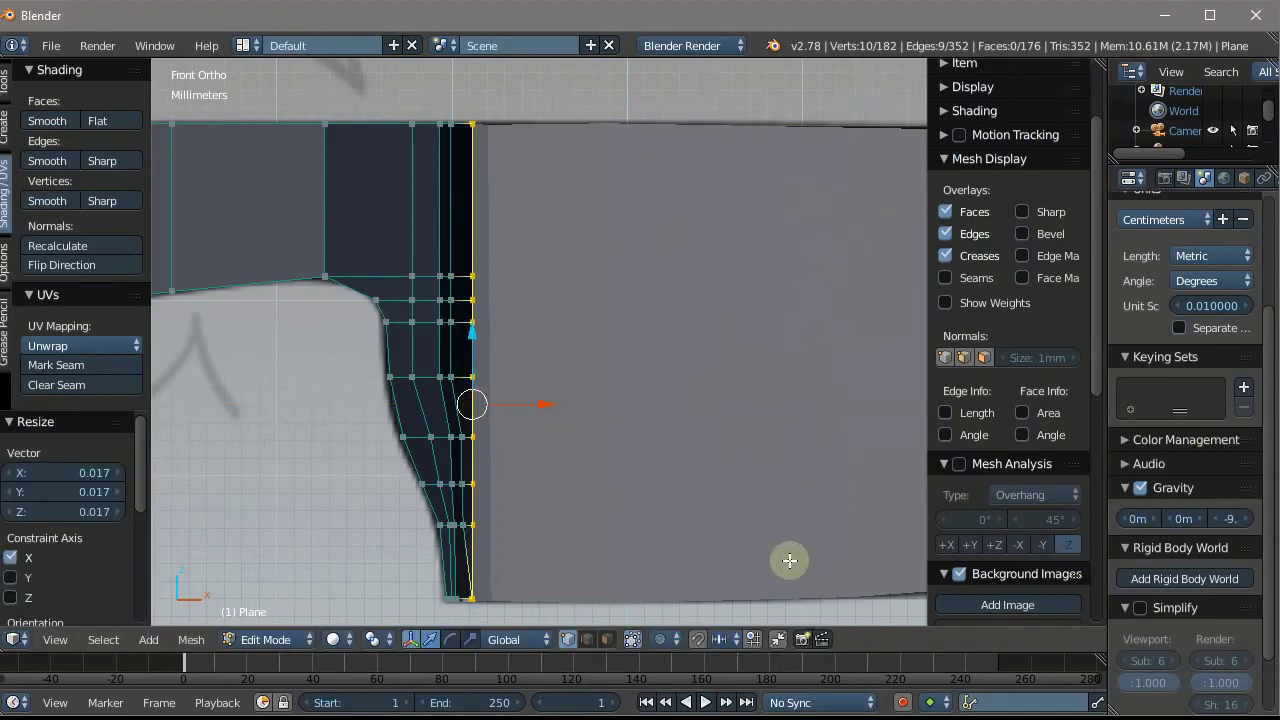
key("s")
key("x")
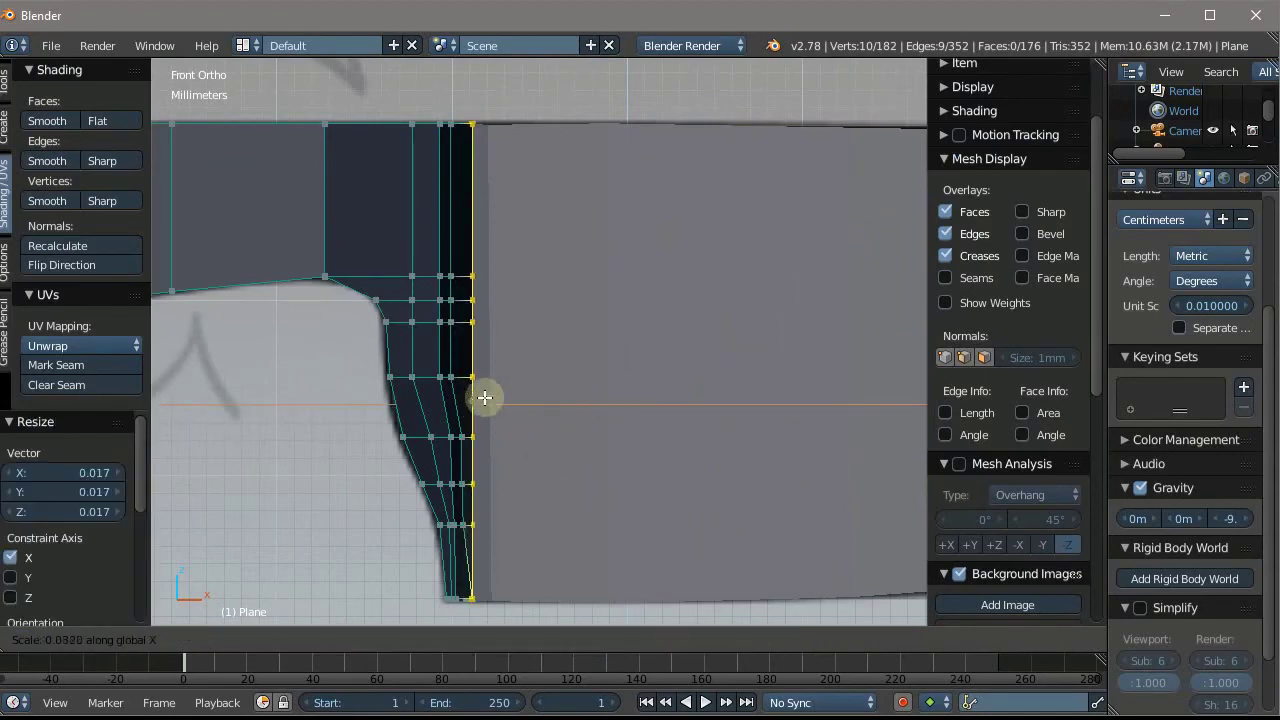
left_click(473, 400)
Select the handle's top and bottom edge loops to pick the five side faces between them
mouse_move(473, 400)
middle_mouse_down()
mouse_move(332, 354)
mouse_move(689, 254)
middle_mouse_up()
key("Tab")
mouse_move(484, 289)
middle_mouse_down()
mouse_move(598, 342)
mouse_move(614, 294)
mouse_move(523, 291)
mouse_move(430, 328)
middle_mouse_up()
key("Tab")
scroll(263, 358, "up", 2)
right_click(311, 394, "alt")
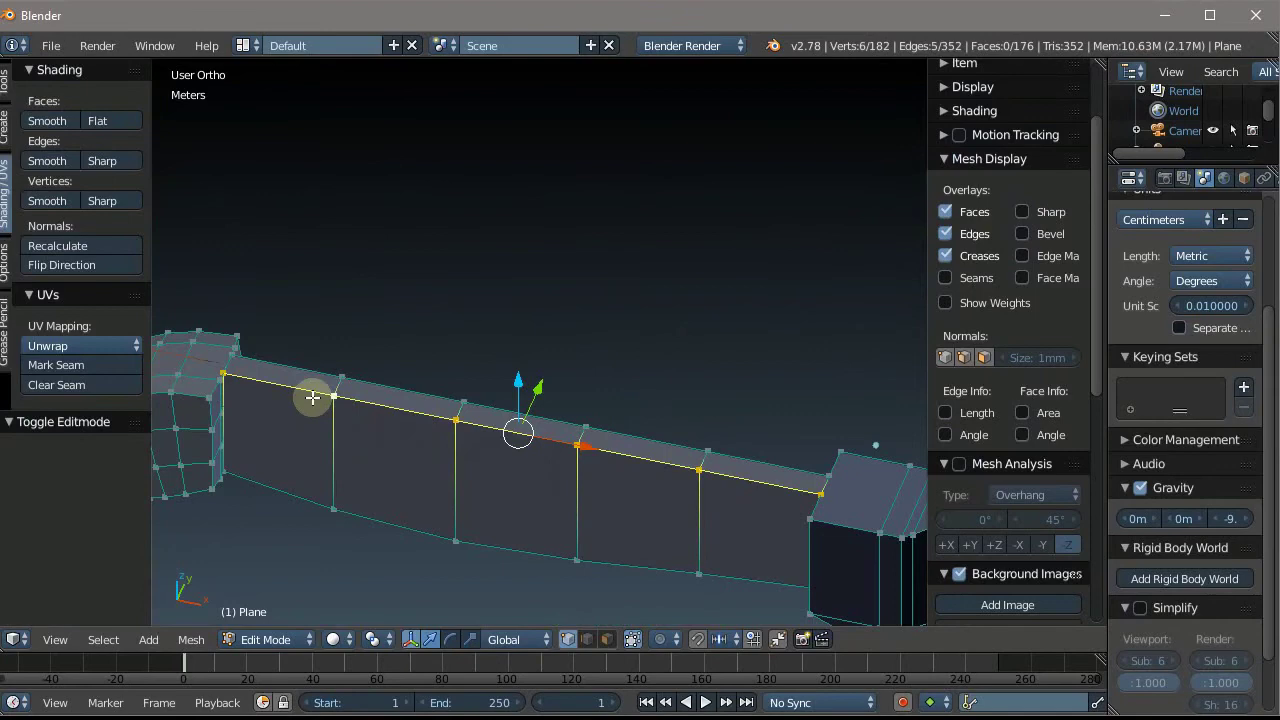
right_click(340, 514, "alt+shift")
Duplicate the handle side strip, nudge it along Y, and extrude it 2.193mm into a slab
middle_click_drag(573, 425, 455, 457)
key("shift+d")
right_click(350, 463)
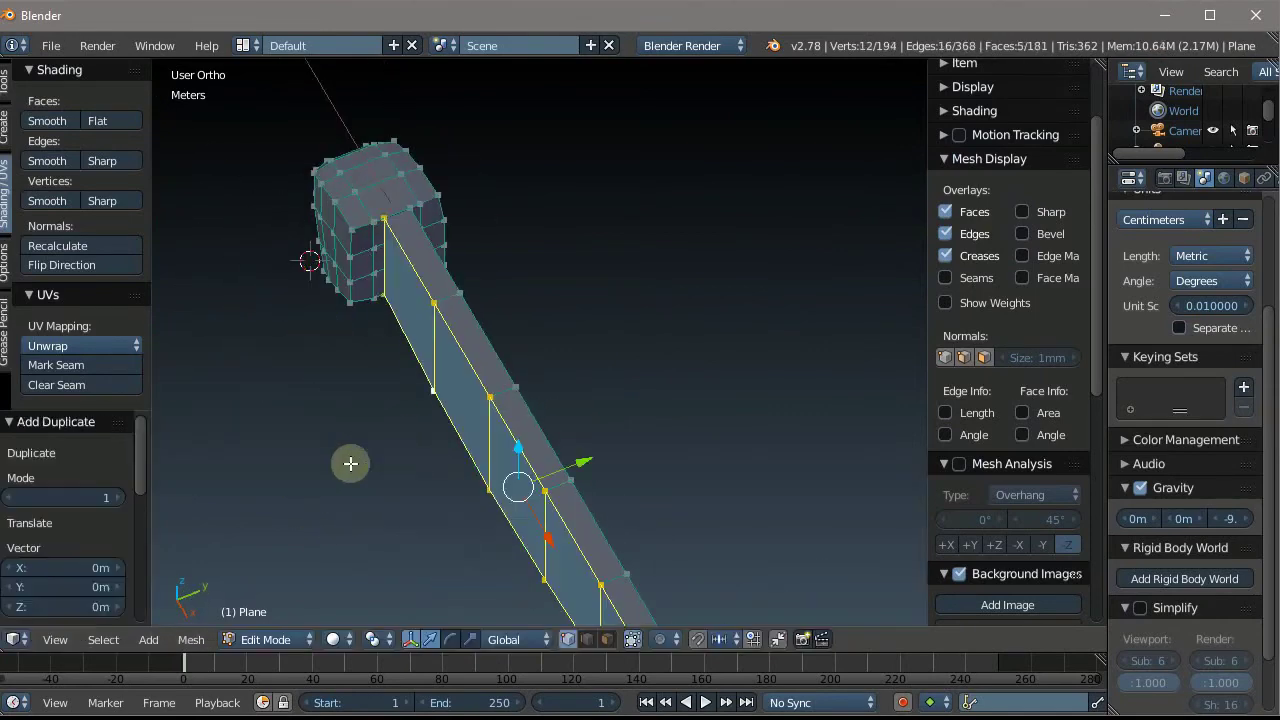
key("g")
key("y")
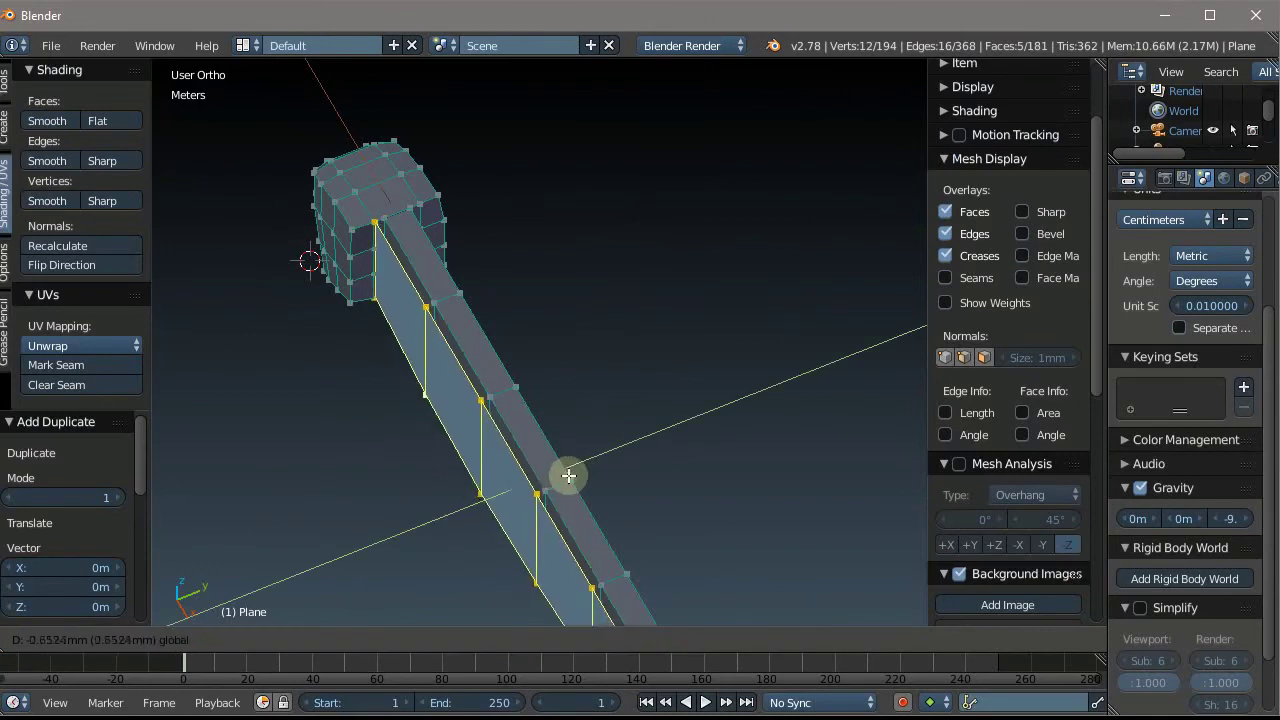
left_click(576, 475)
key("e")
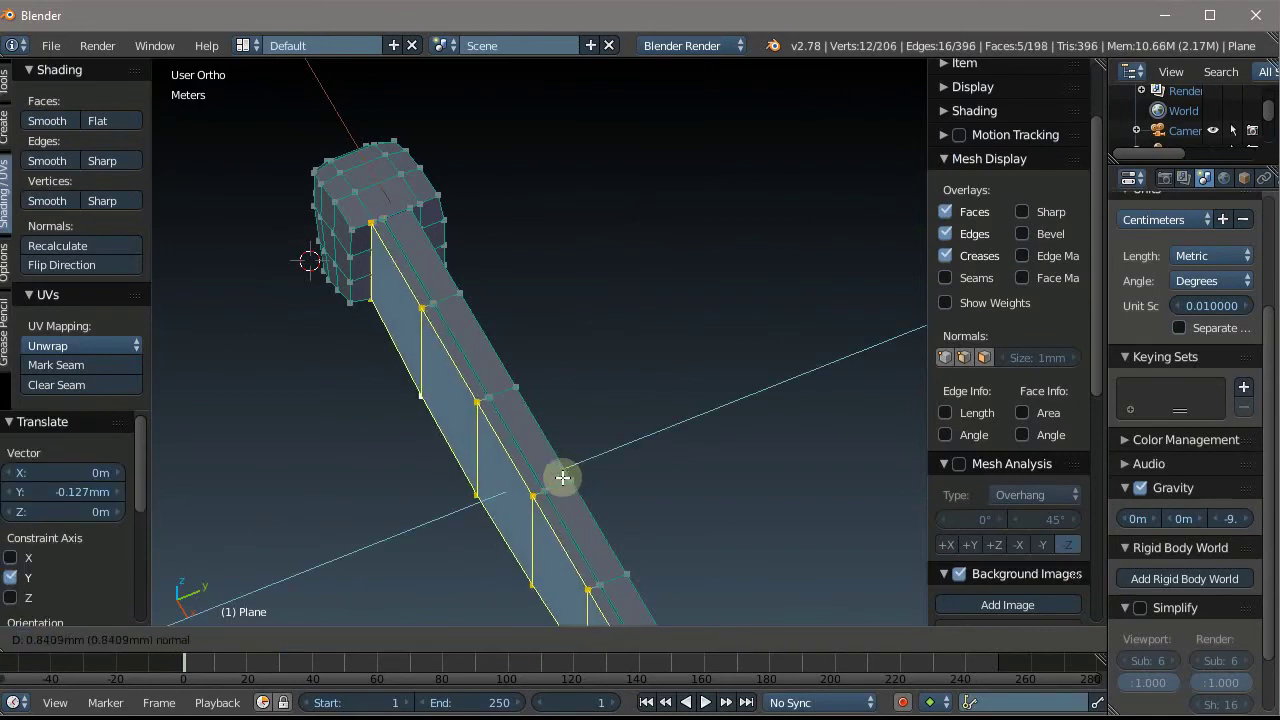
left_click(547, 486)
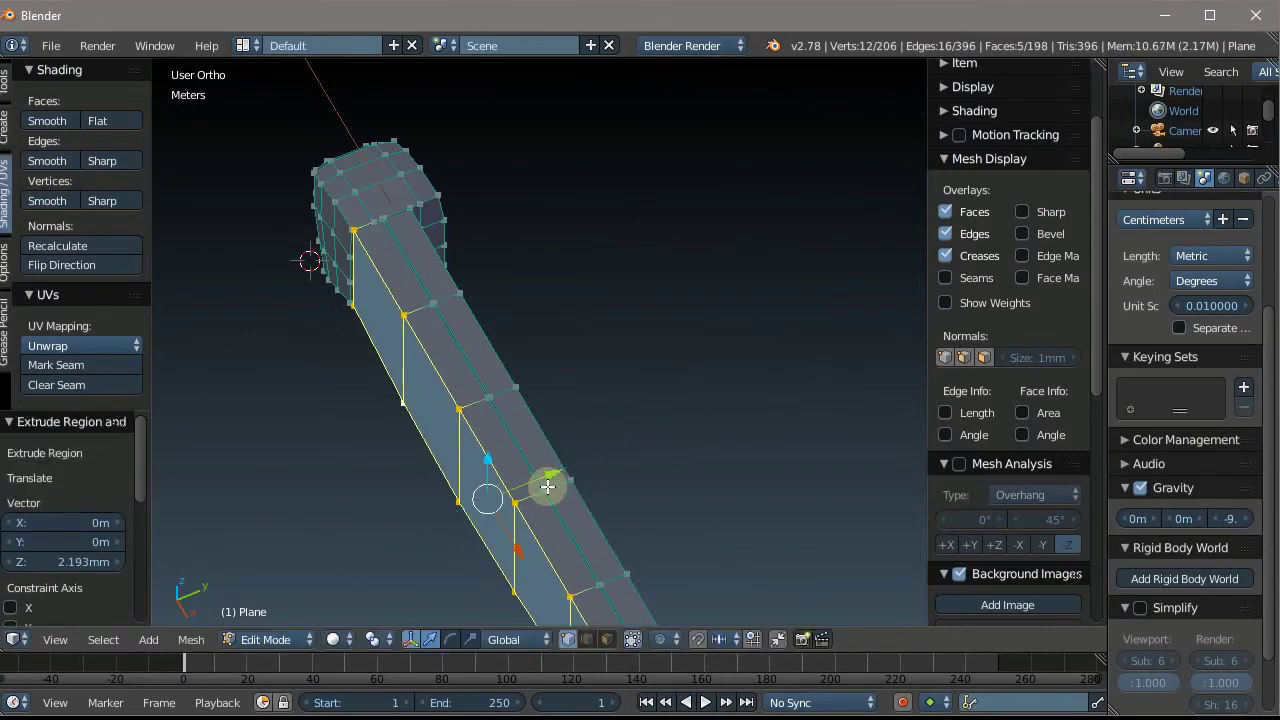
mouse_move(579, 379)
middle_mouse_down()
mouse_move(529, 423)
mouse_move(554, 454)
middle_mouse_up()
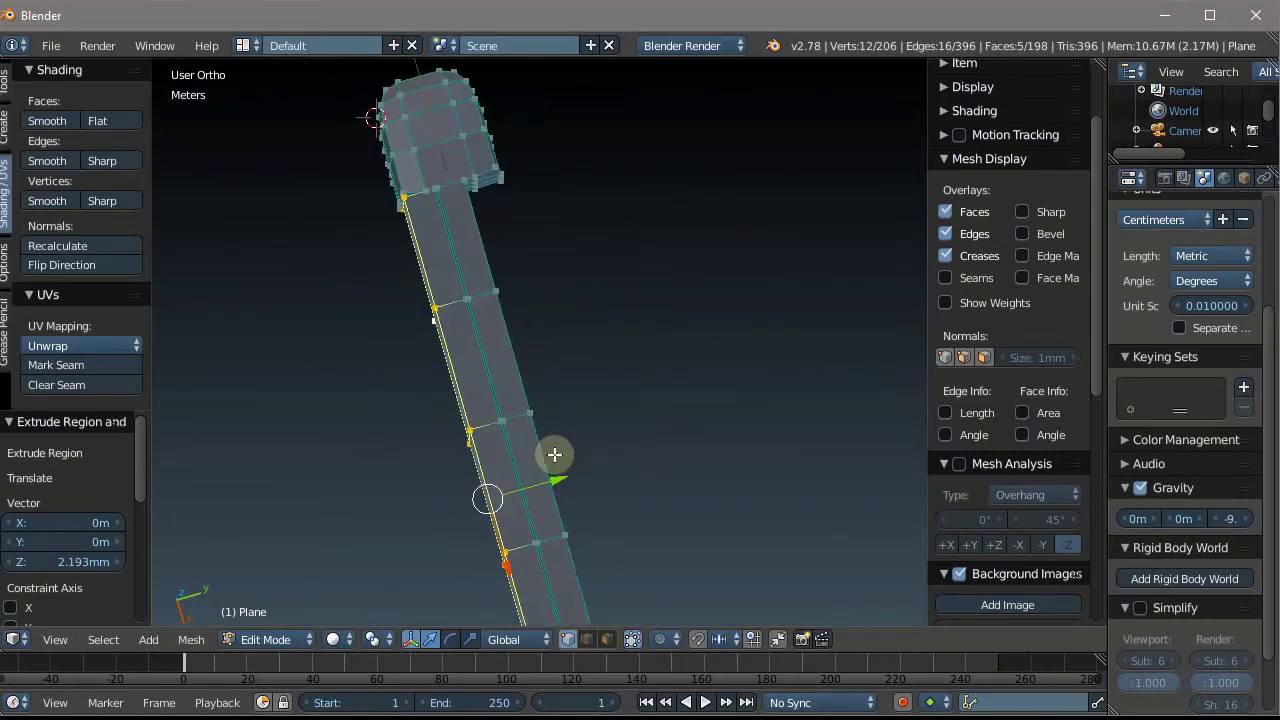
In top view, shift the selected edge -0.171mm along Y to match the reference
key("KP_7")
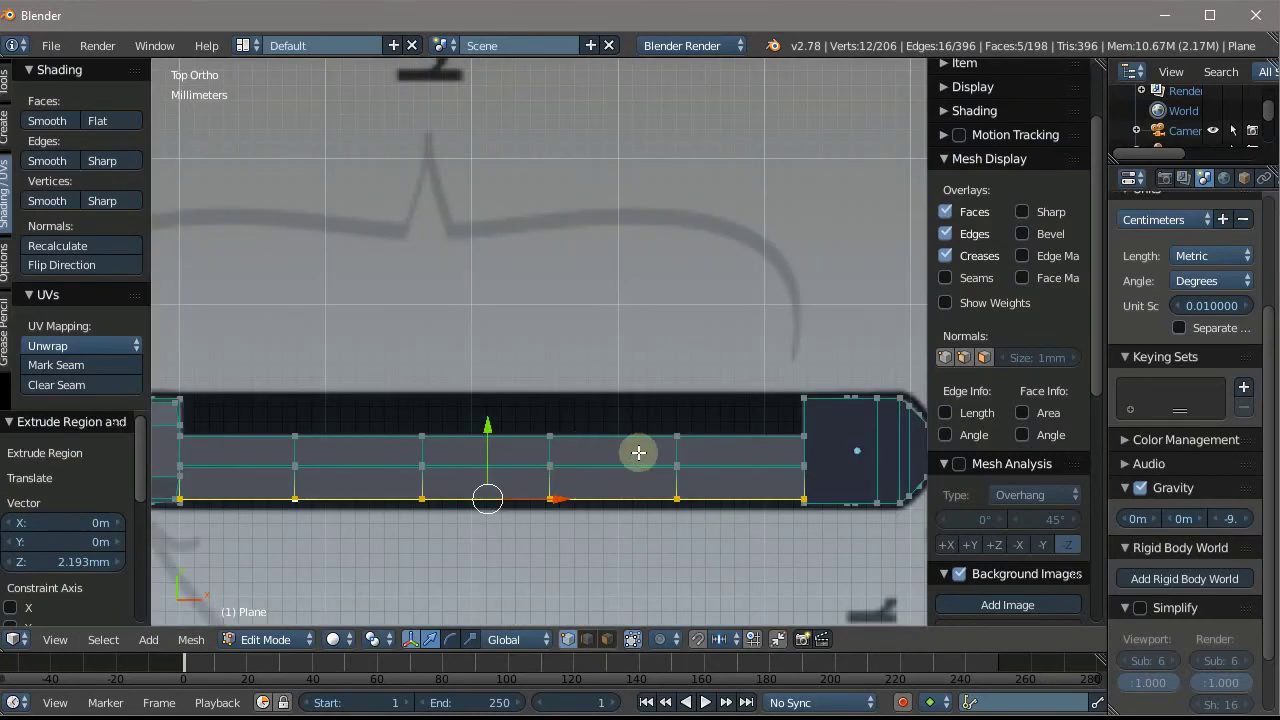
scroll(638, 453, "down", 5)
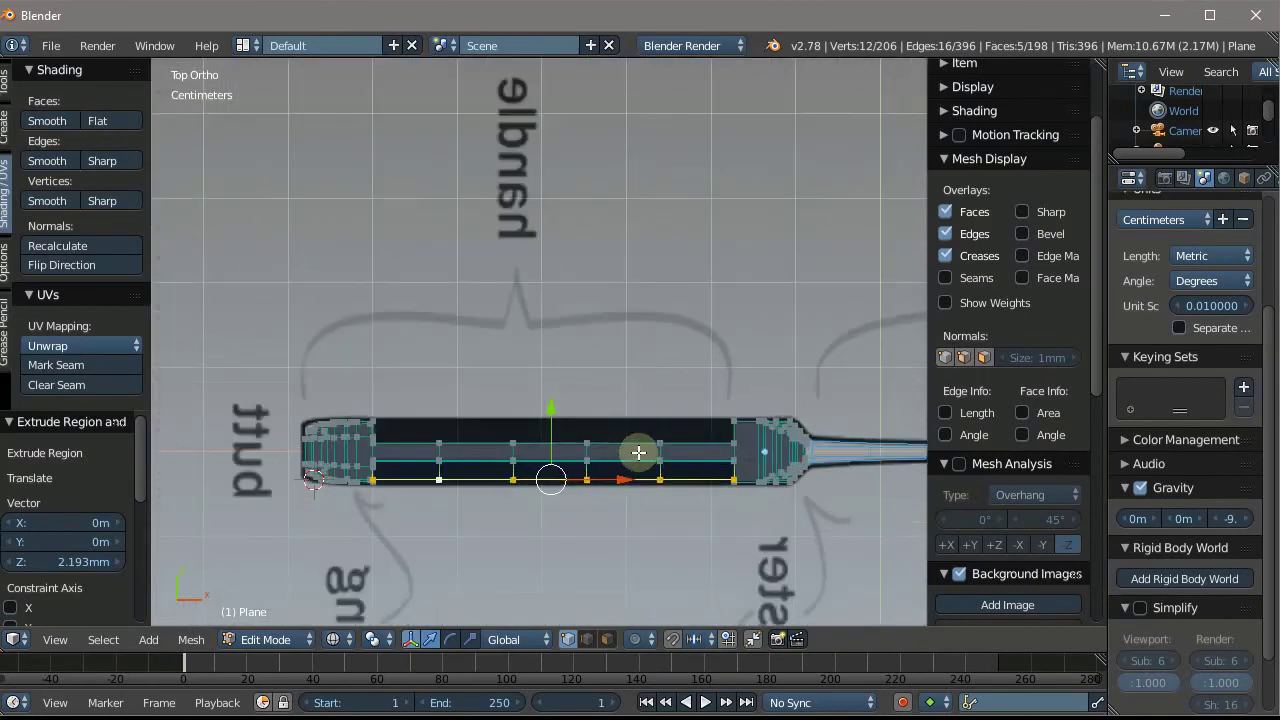
scroll(638, 453, "up", 6)
scroll(774, 429, "down", 2)
scroll(774, 429, "down", 1)
scroll(628, 543, "up", 2)
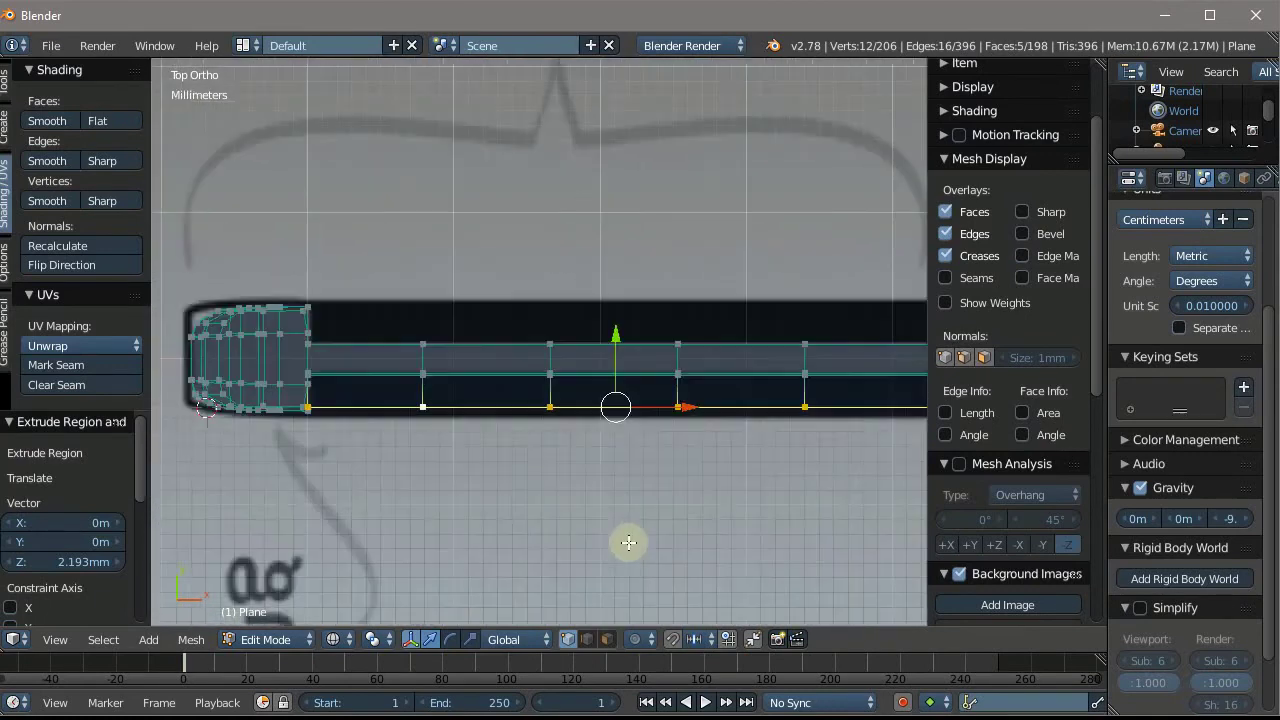
scroll(601, 362, "up", 1)
key("g")
key("y")
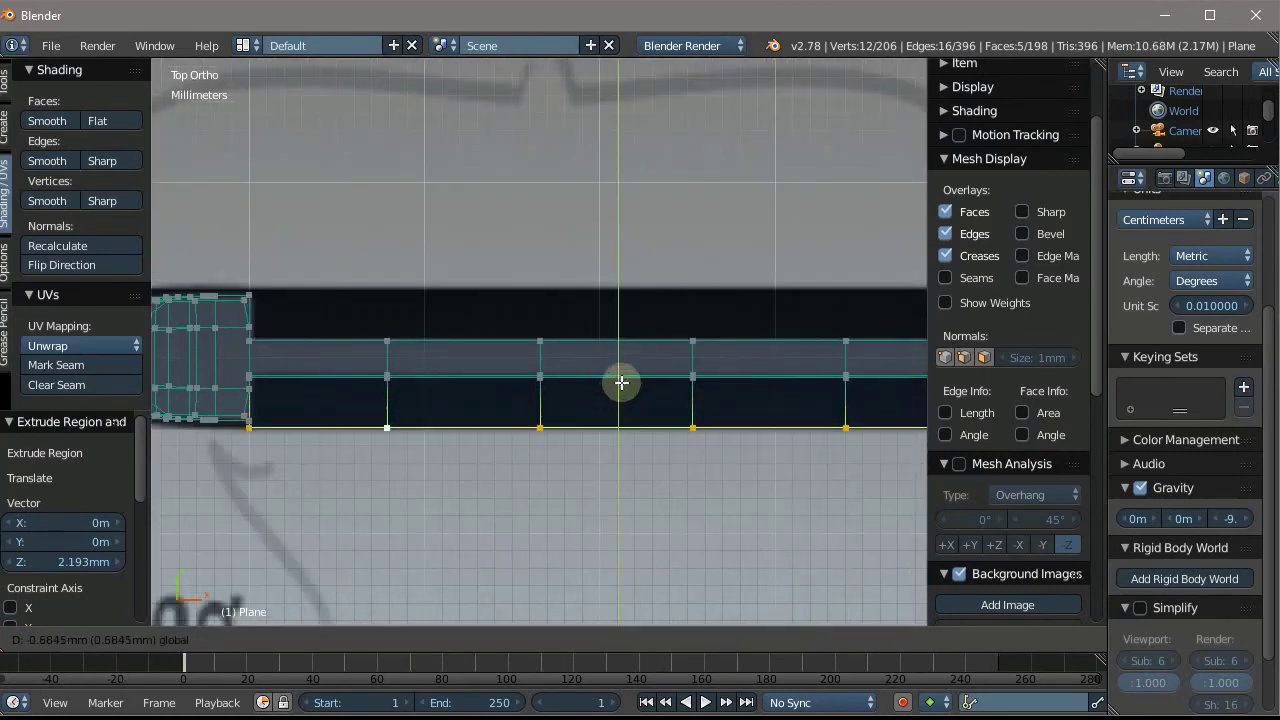
left_click(628, 377)
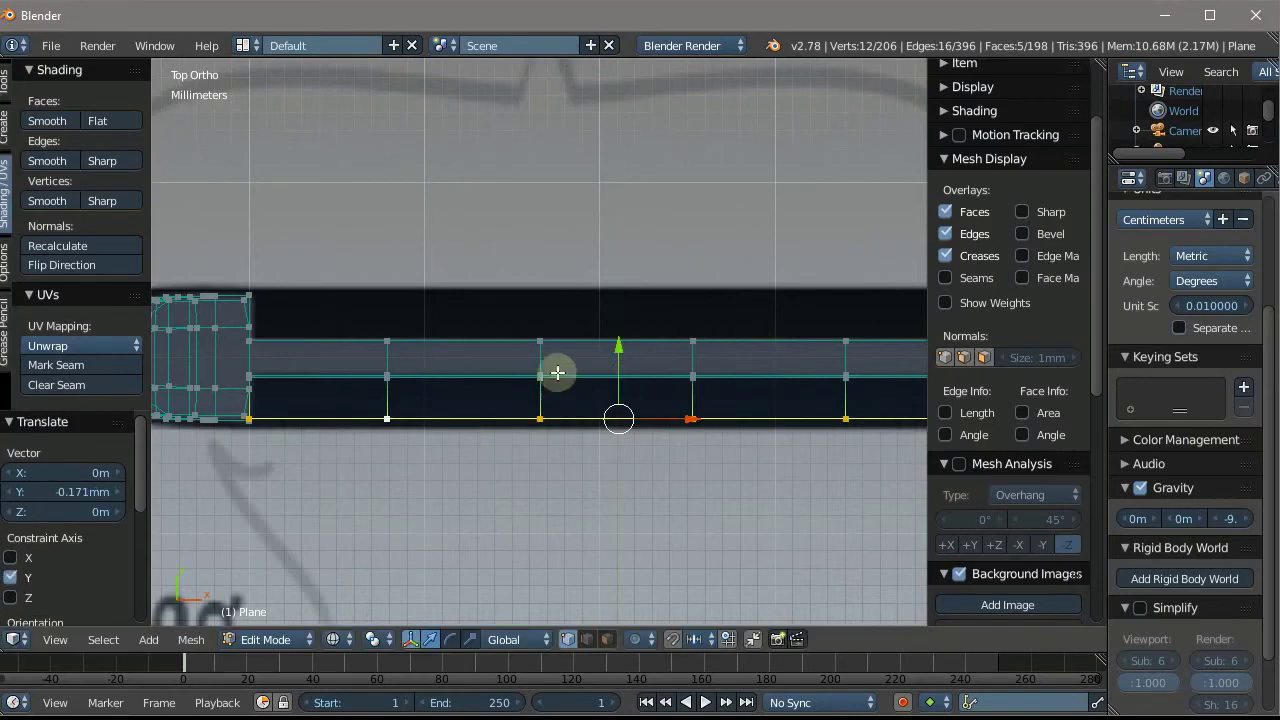
scroll(273, 349, "up", 1)
scroll(463, 434, "down", 4)
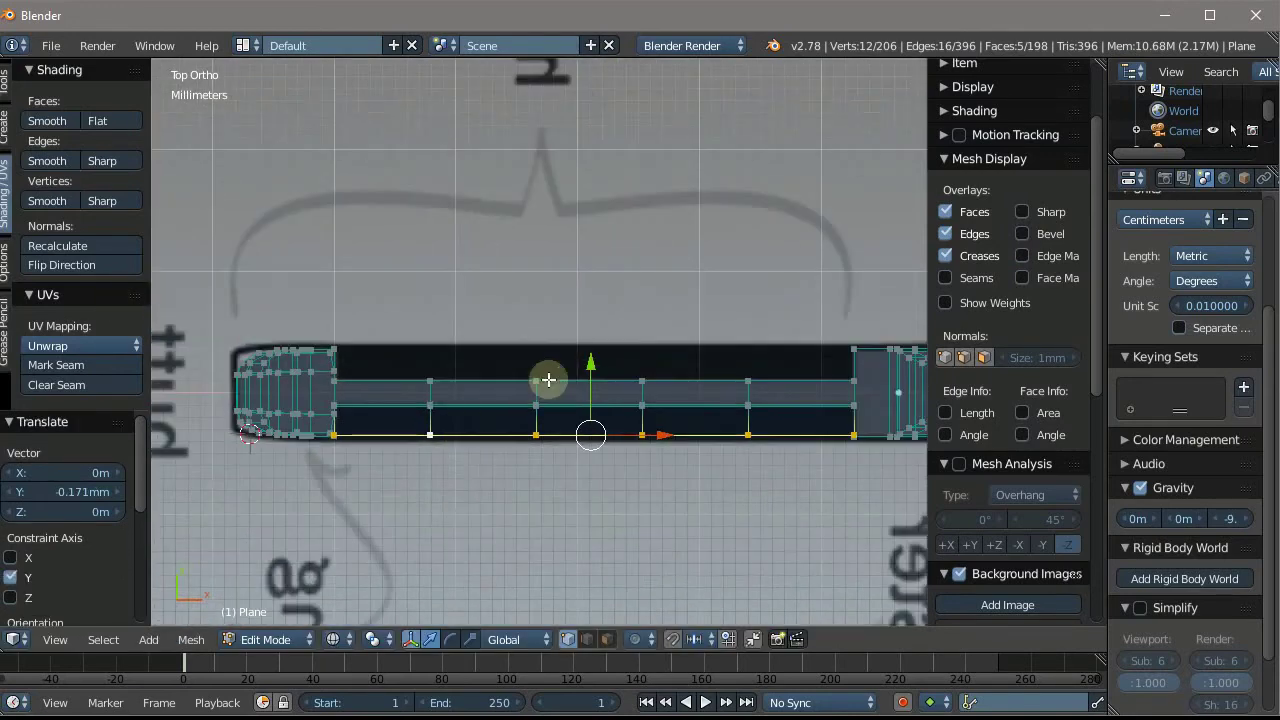
scroll(546, 374, "up", 2)
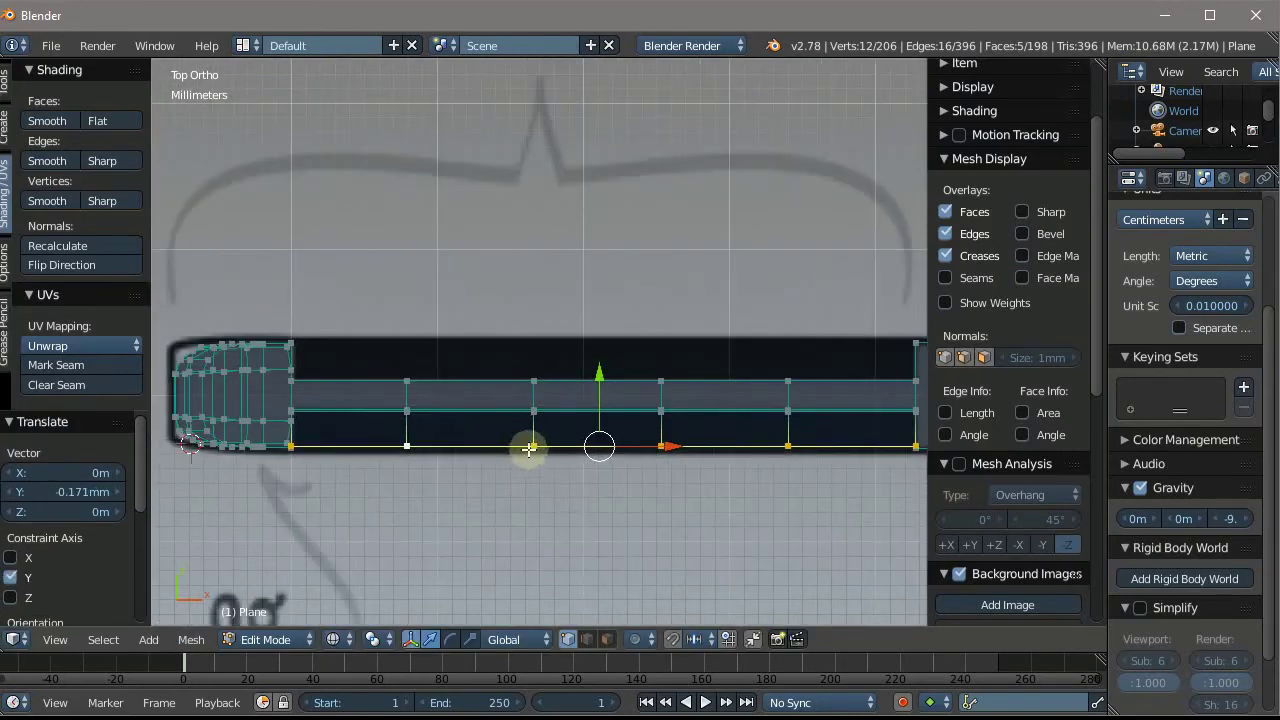
Duplicate the whole linked handle slab and offset the copy 4.491mm along Y
mouse_move(529, 448)
middle_mouse_down()
mouse_move(500, 414)
mouse_move(516, 223)
mouse_move(528, 277)
mouse_move(389, 271)
mouse_move(351, 354)
mouse_move(400, 411)
mouse_move(598, 381)
middle_mouse_up()
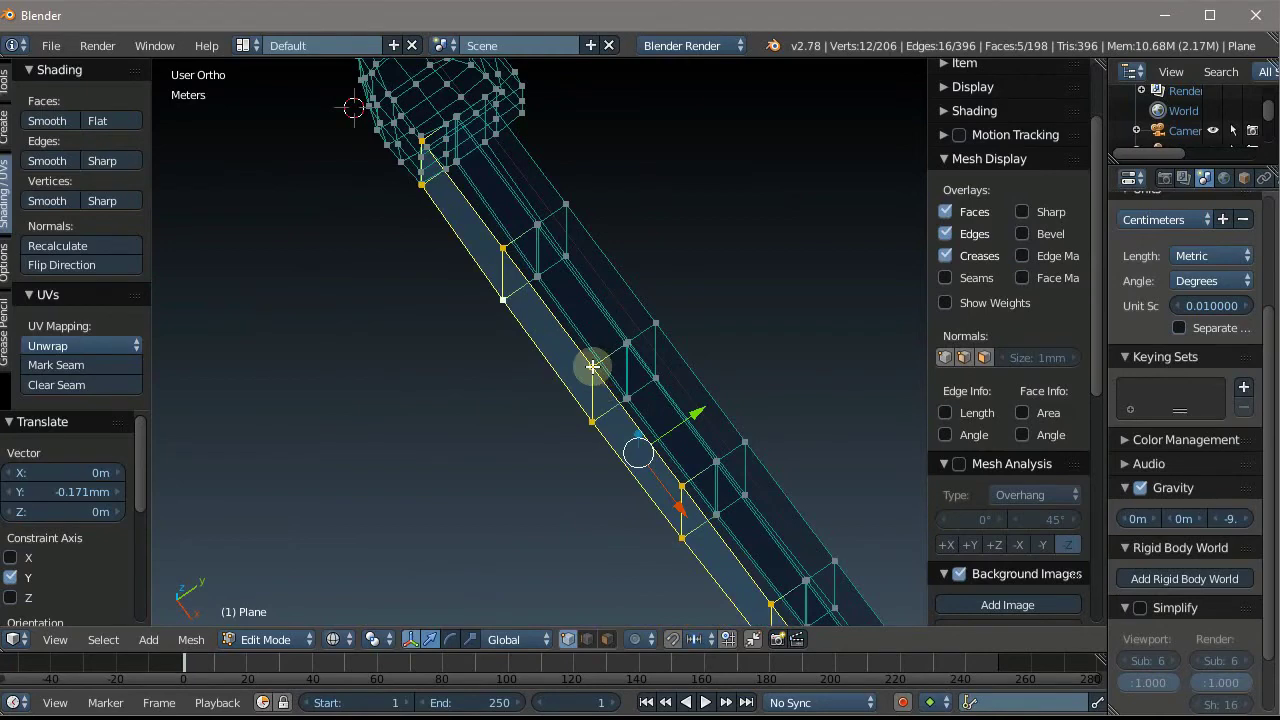
key("l")
key("shift+d")
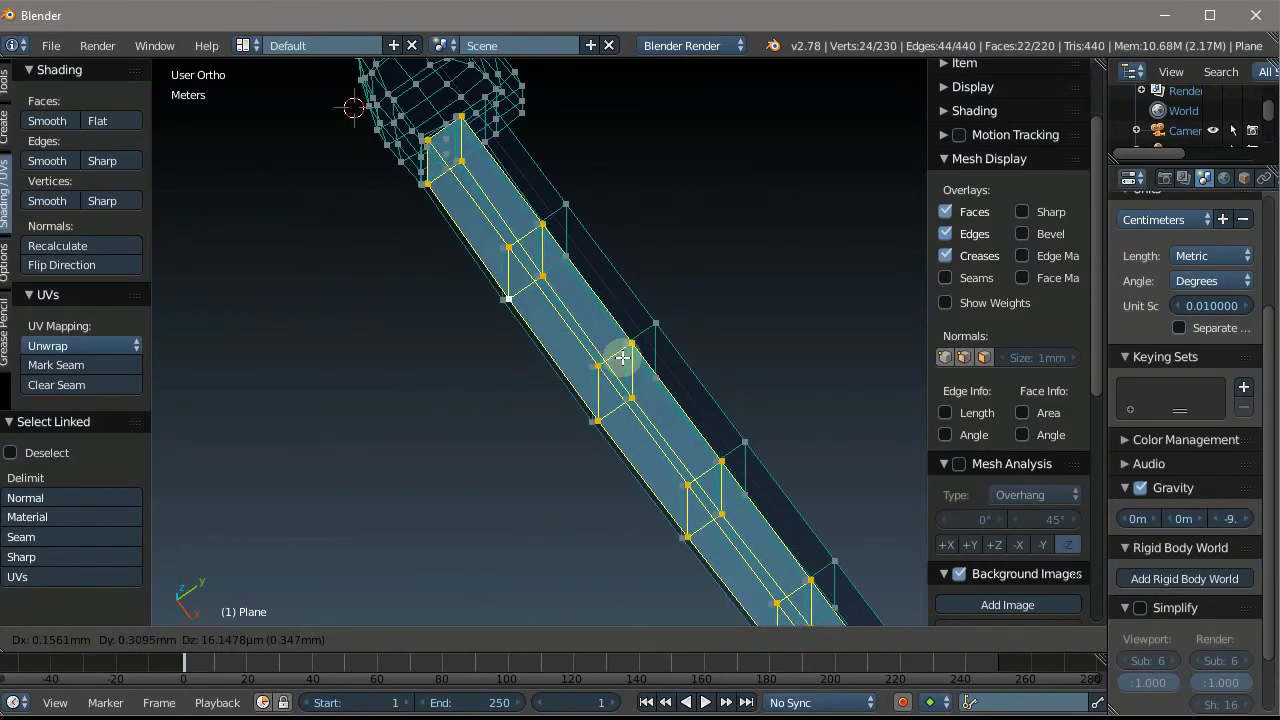
right_click(691, 331)
mouse_move(691, 331)
middle_mouse_down()
mouse_move(623, 277)
mouse_move(670, 412)
middle_mouse_up()
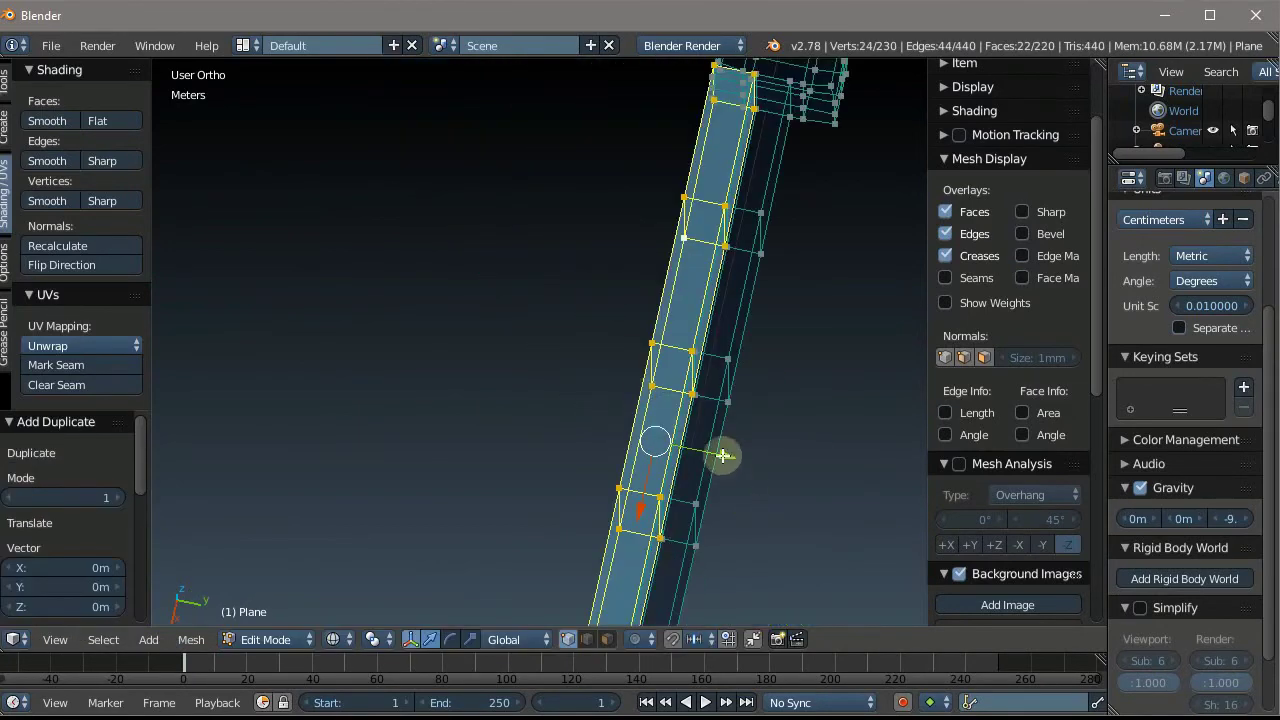
key("g")
key("y")
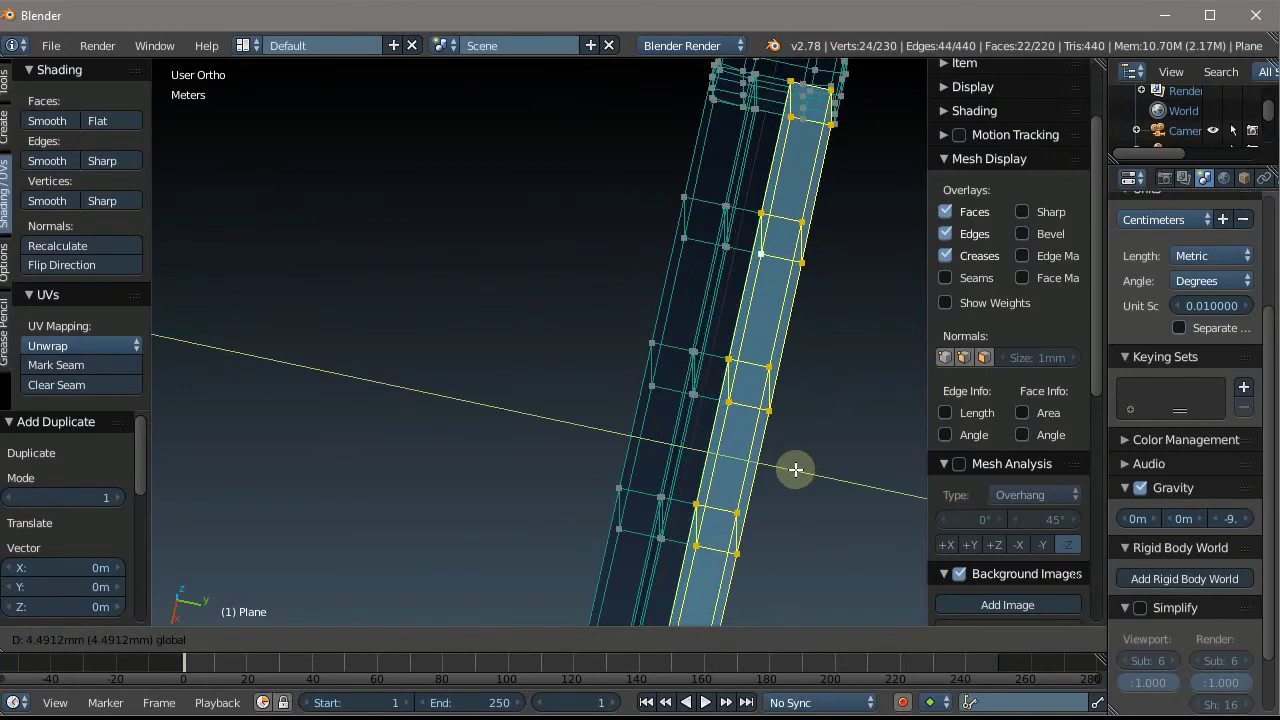
scroll(514, 257, "down", 3)
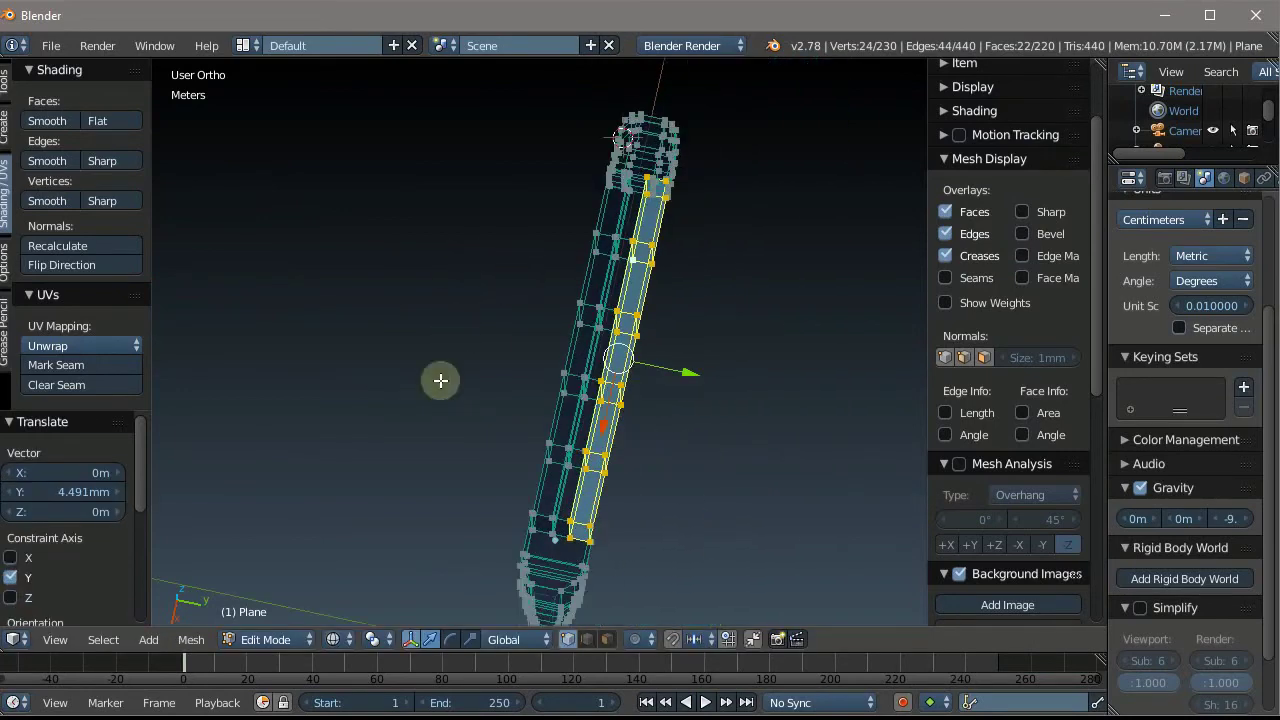
middle_click_drag(440, 377, 685, 262)
key("KP_1")
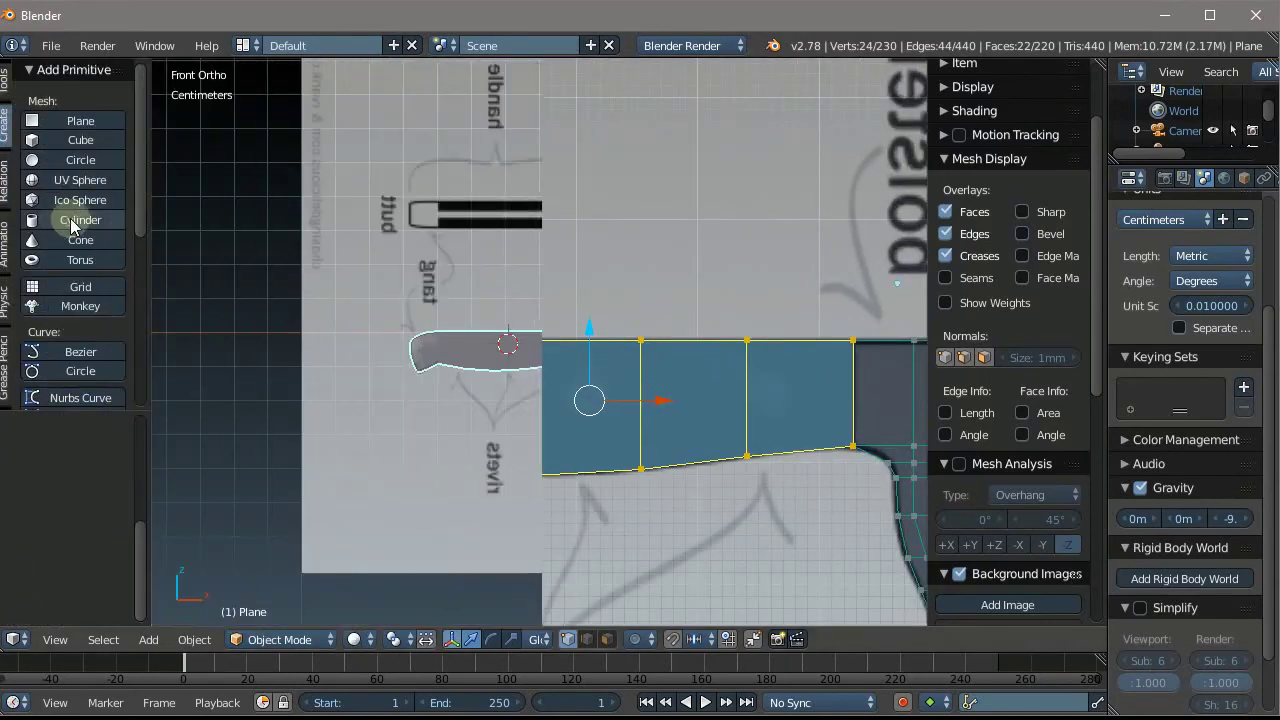
Set the new cylinder's X rotation to 90°
scroll(560, 352, "down", 2)
scroll(491, 314, "down", 2)
scroll(486, 303, "down", 3)
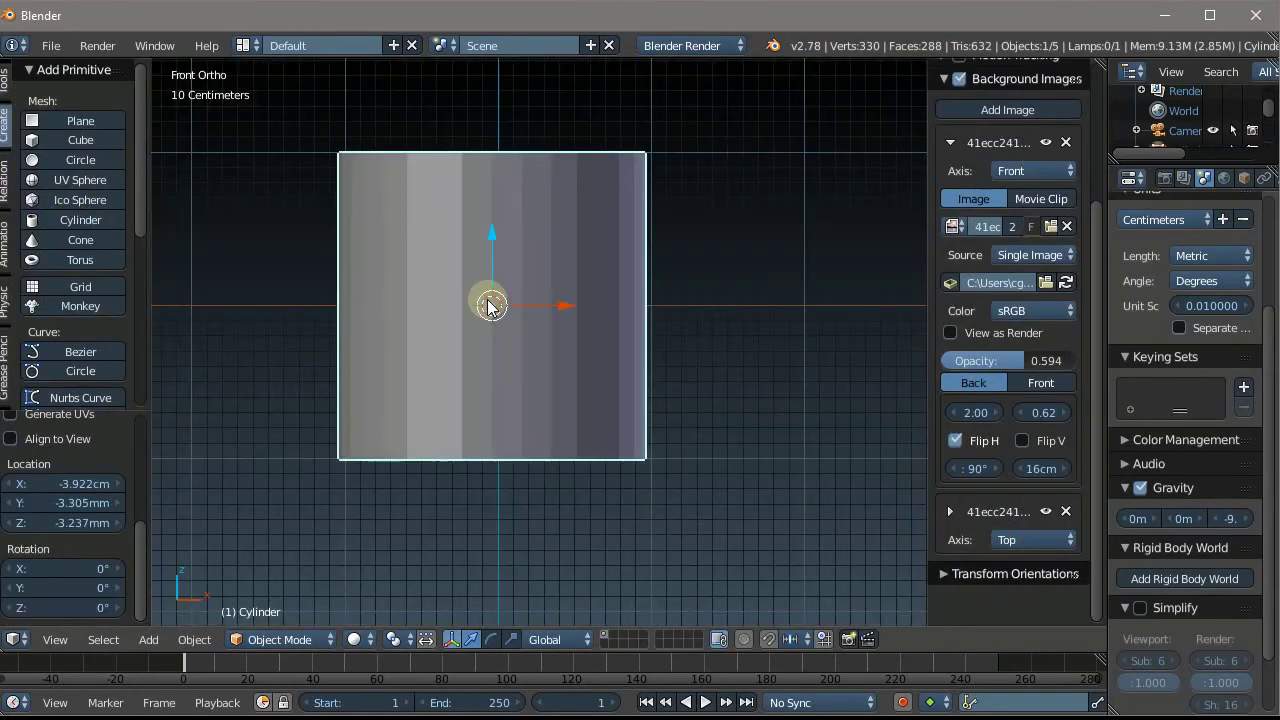
scroll(520, 250, "down", 1)
left_click(15, 572)
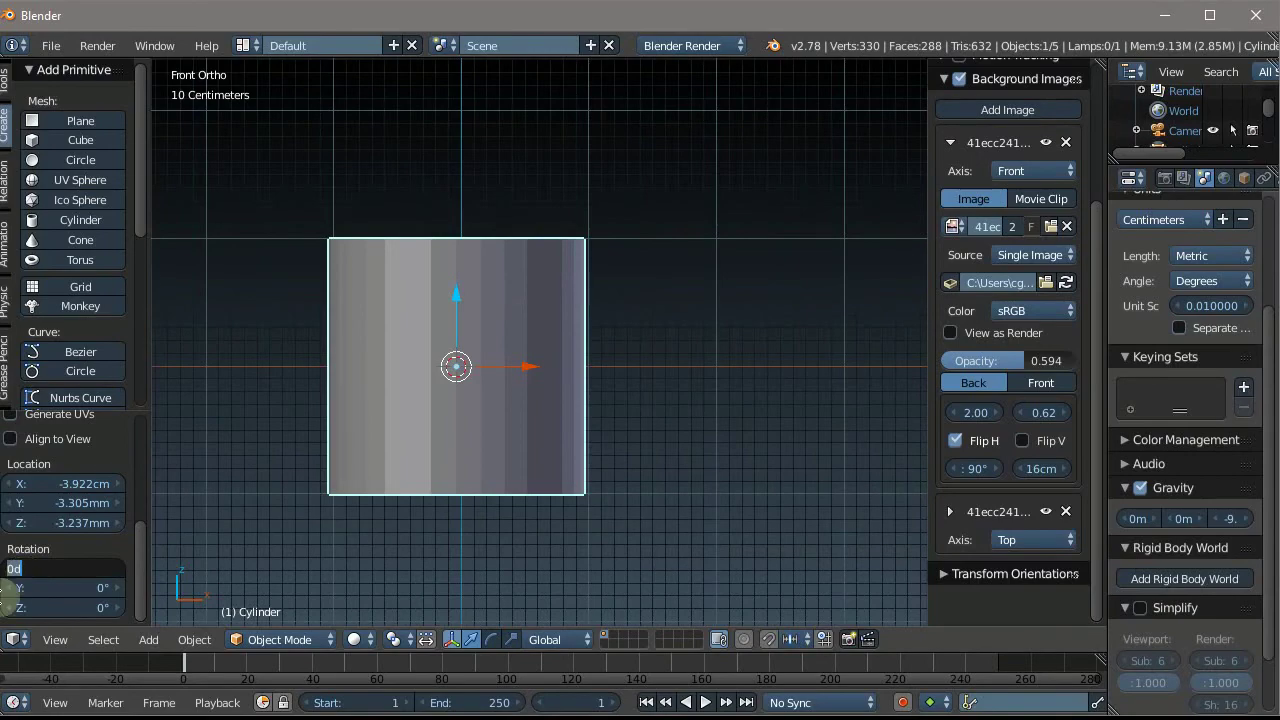
type("90")
key("Return")
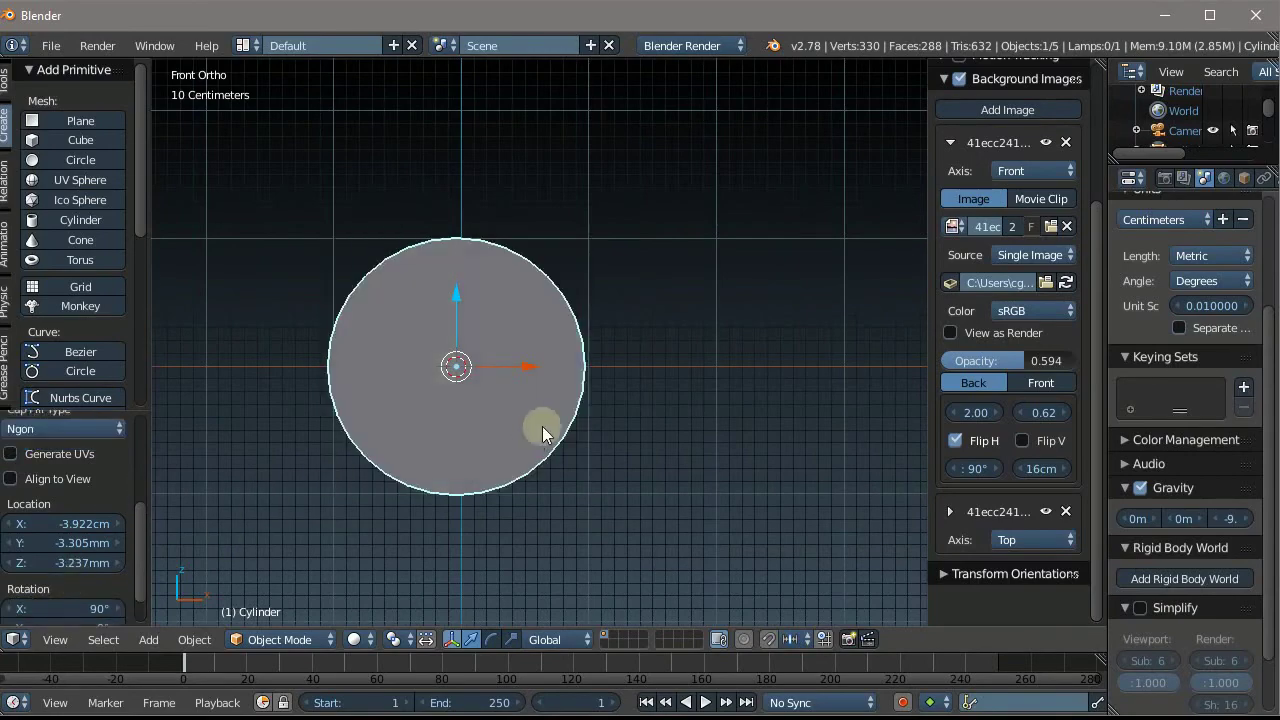
Shrink the cylinder and stretch it along Y so it passes through the handle
mouse_move(542, 426)
middle_mouse_down()
mouse_move(326, 583)
mouse_move(523, 414)
middle_mouse_up()
key("s")
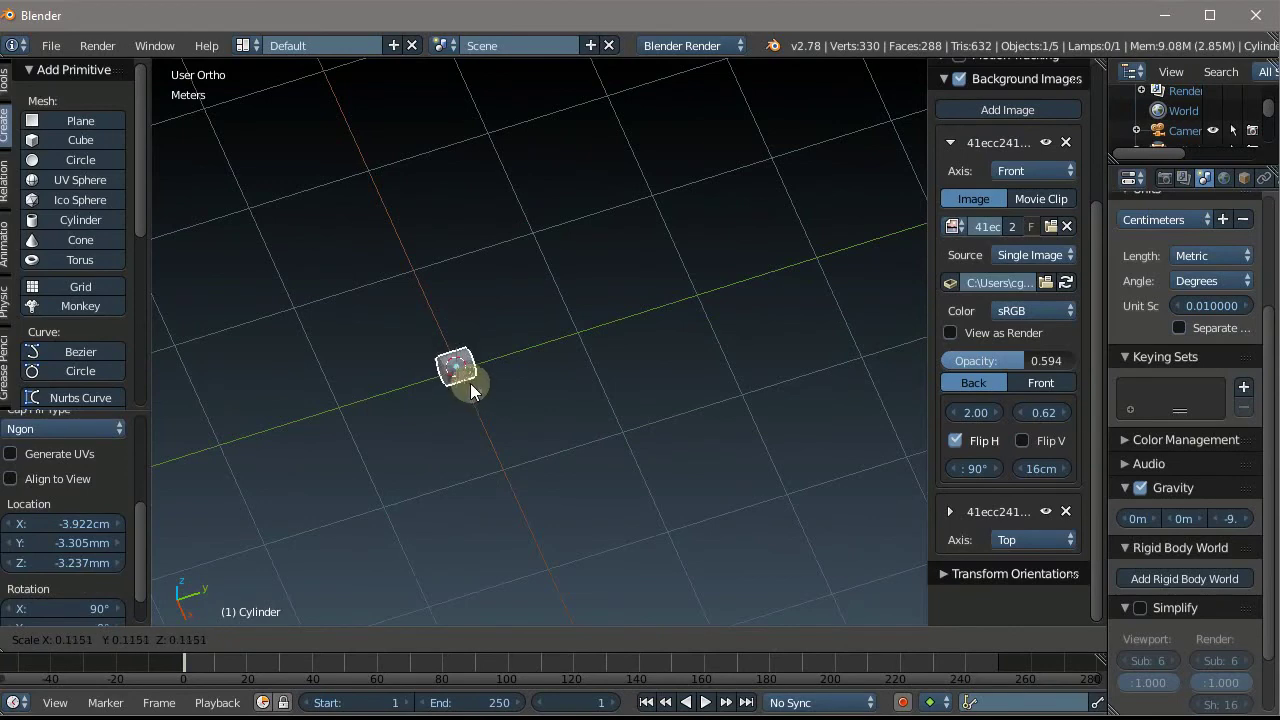
left_click(476, 390)
scroll(490, 300, "up", 5)
key("s")
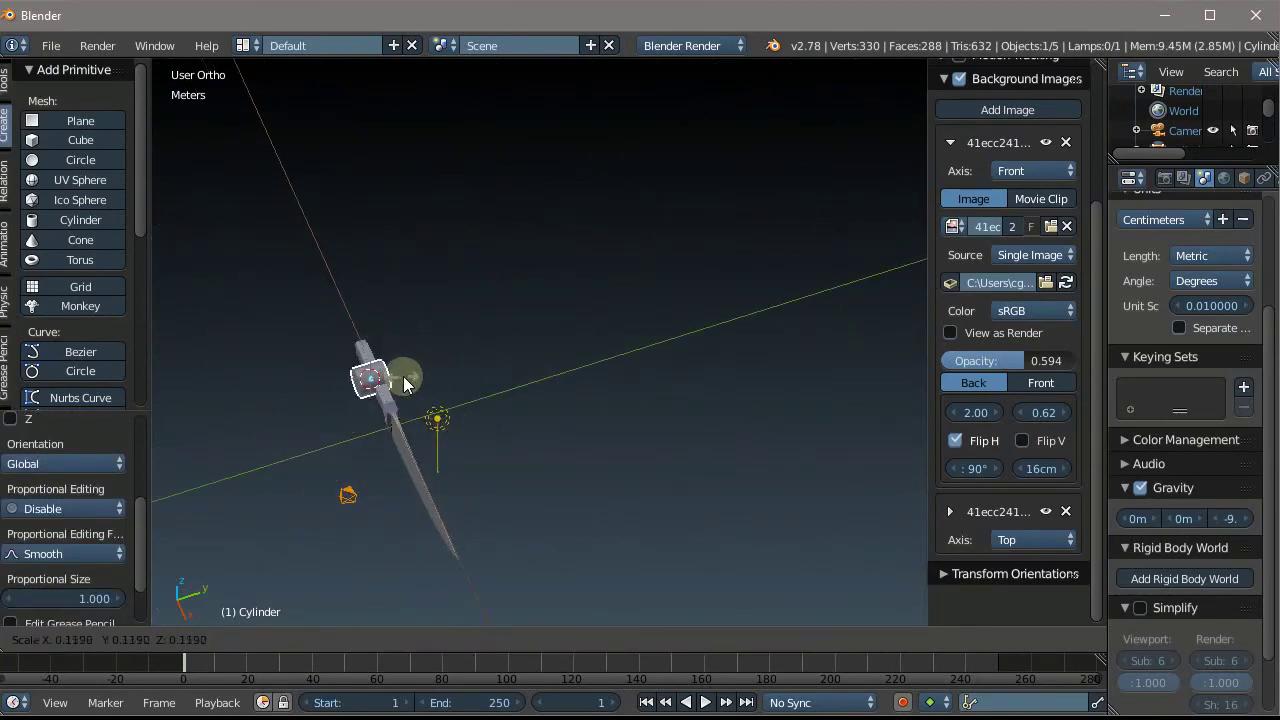
left_click(425, 392)
scroll(350, 360, "up", 2)
scroll(400, 375, "up", 2)
mouse_move(416, 384)
middle_mouse_down()
mouse_move(499, 432)
mouse_move(416, 440)
middle_mouse_up()
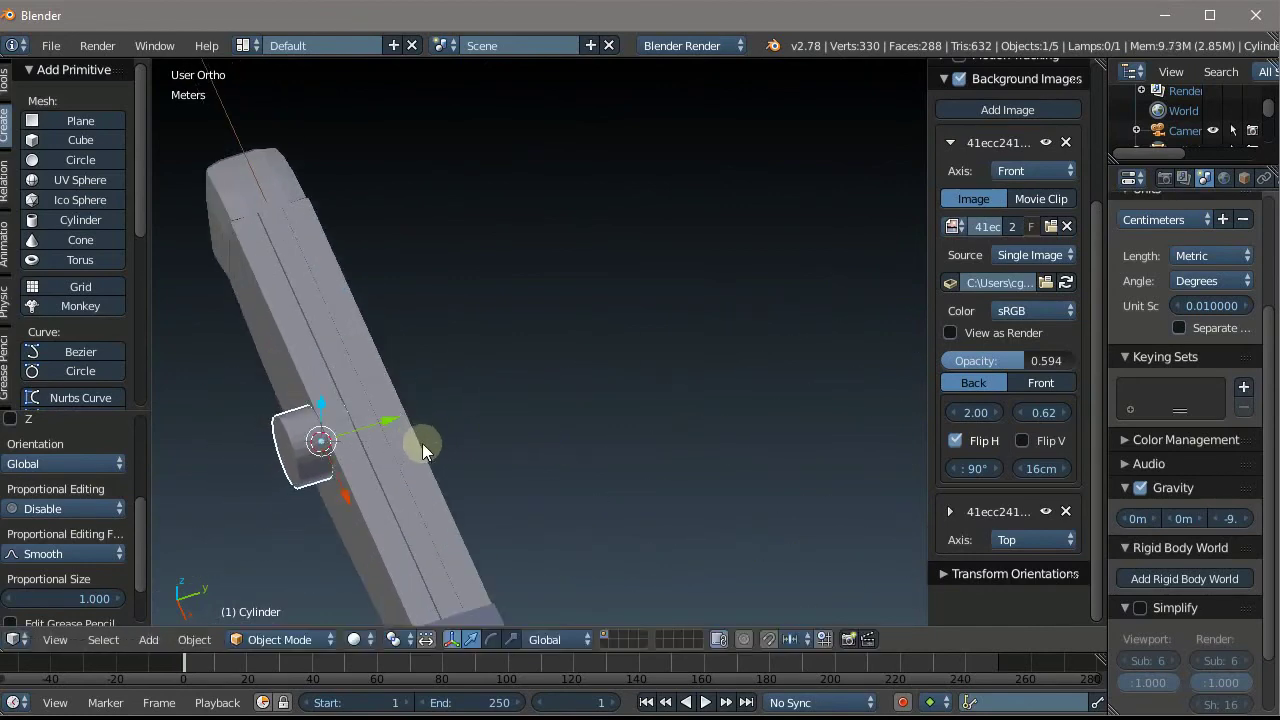
key("s")
key("y")
left_click(568, 438)
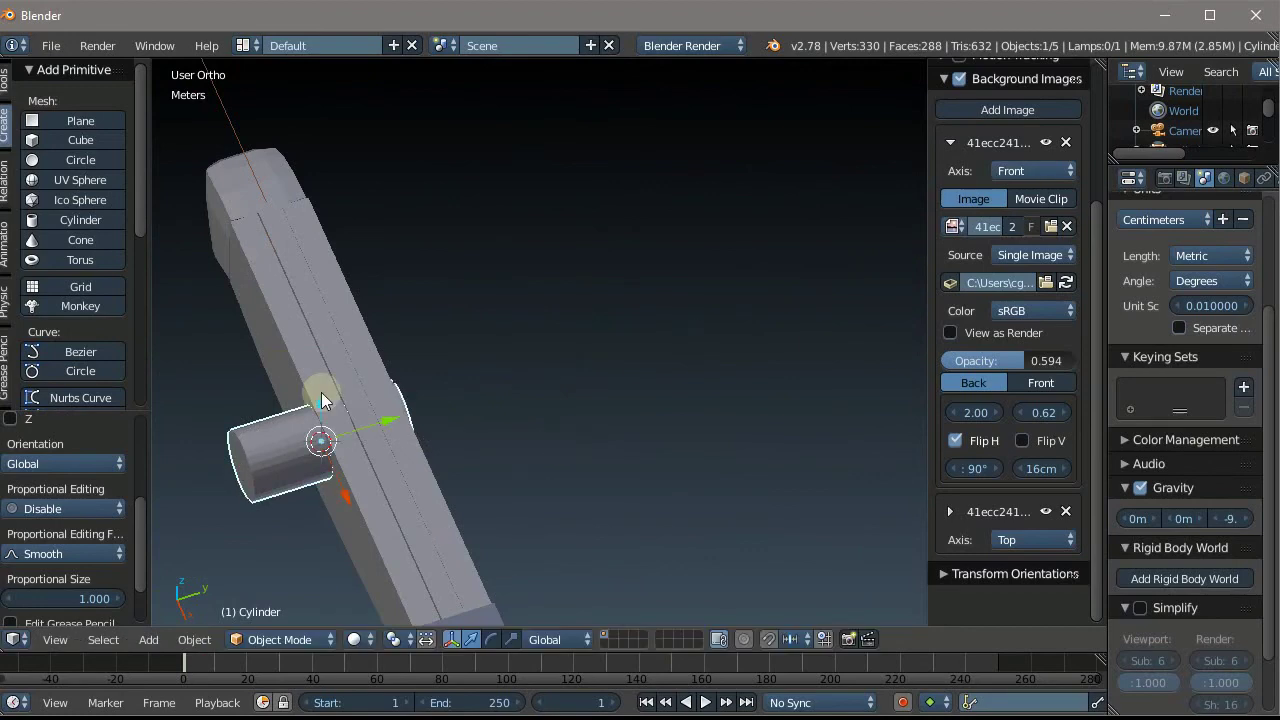
In front view, move the cylinder onto the first rivet circle and shrink it to fit
middle_click_drag(359, 423, 412, 413)
key("KP_1")
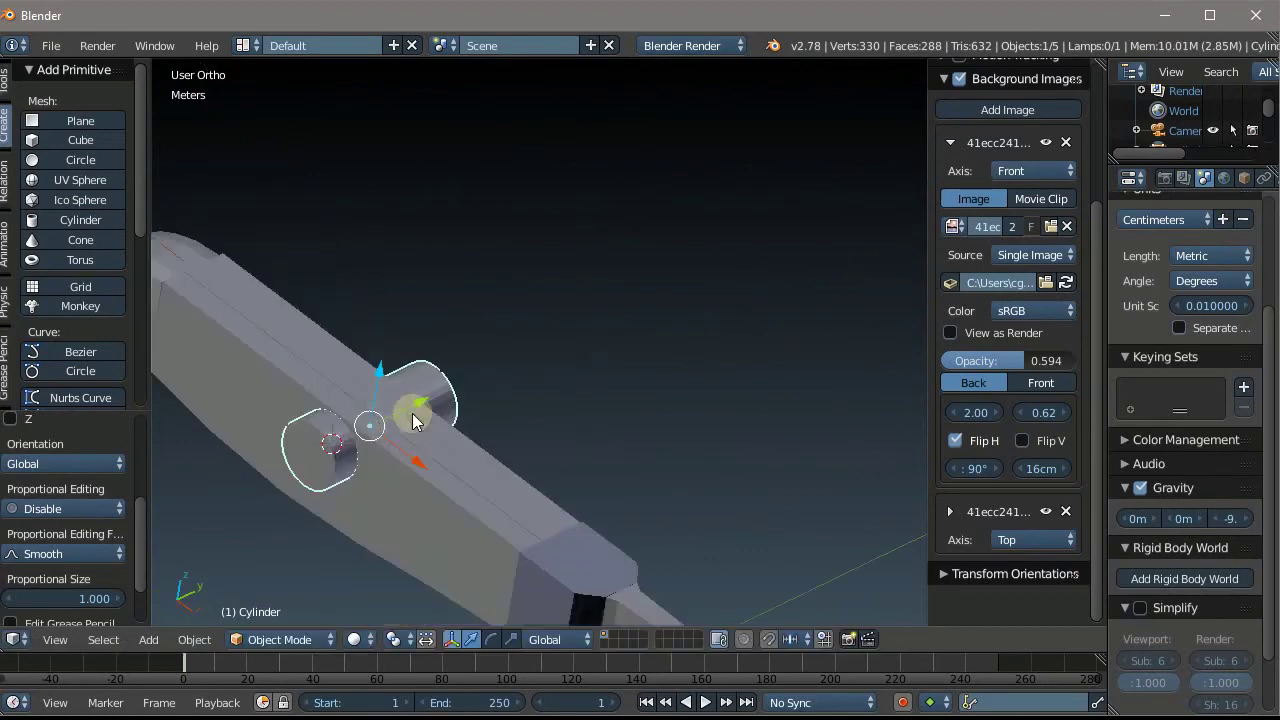
scroll(412, 413, "up", 2)
scroll(412, 413, "up", 2)
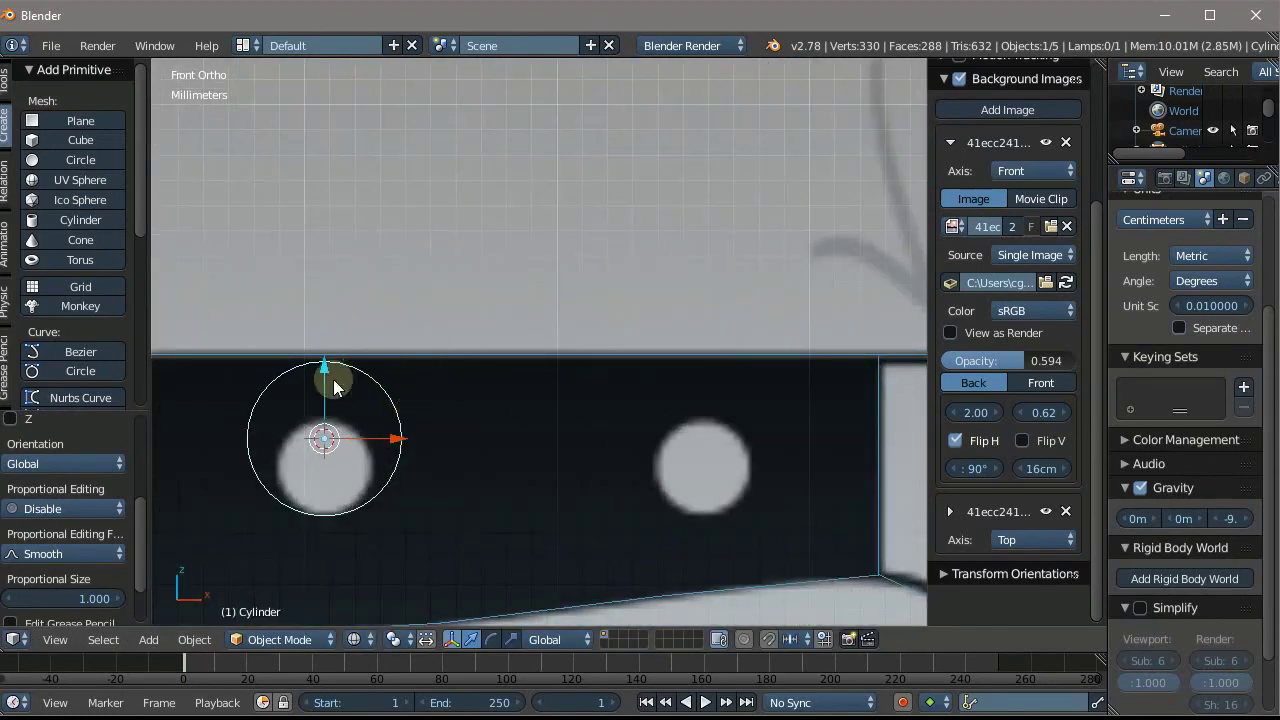
mouse_move(333, 379)
left_mouse_down()
mouse_move(322, 430)
mouse_move(327, 397)
left_mouse_up()
key("s")
left_click(471, 493)
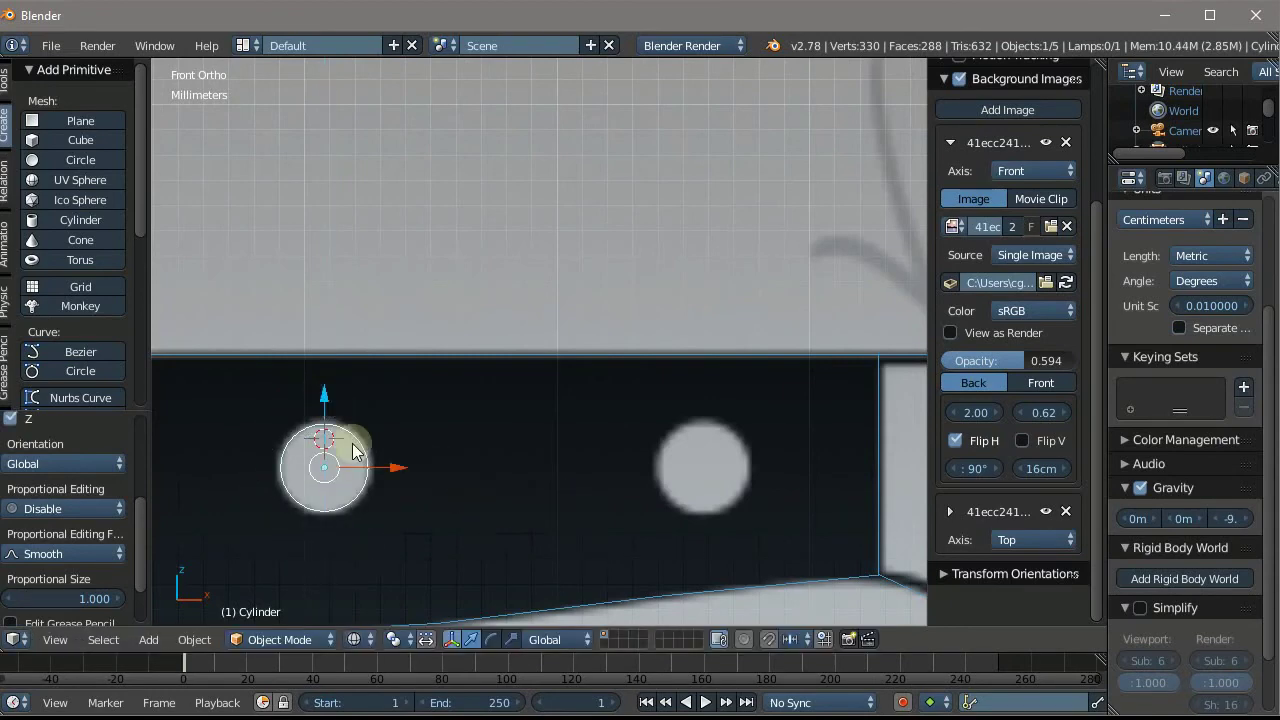
scroll(352, 450, "down", 2)
middle_click_drag(457, 351, 349, 511)
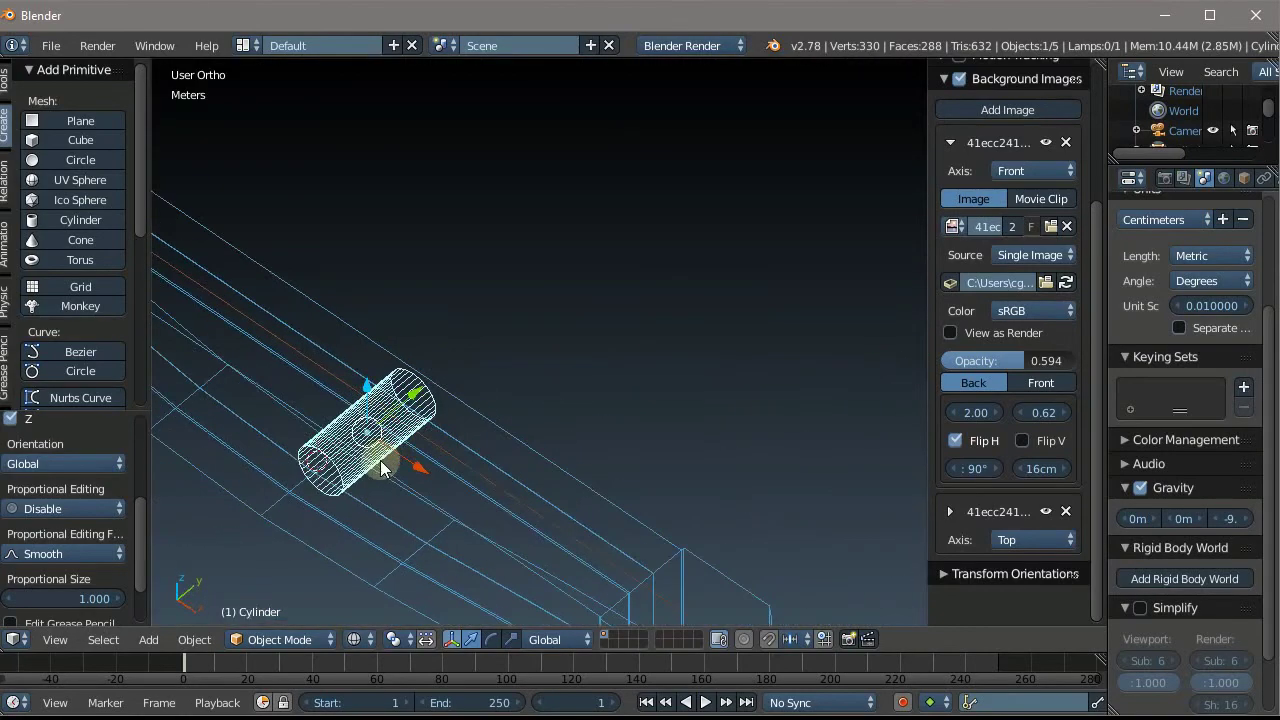
In top view, center the rivet cylinder across the handle and narrow it along Y
key("KP_7")
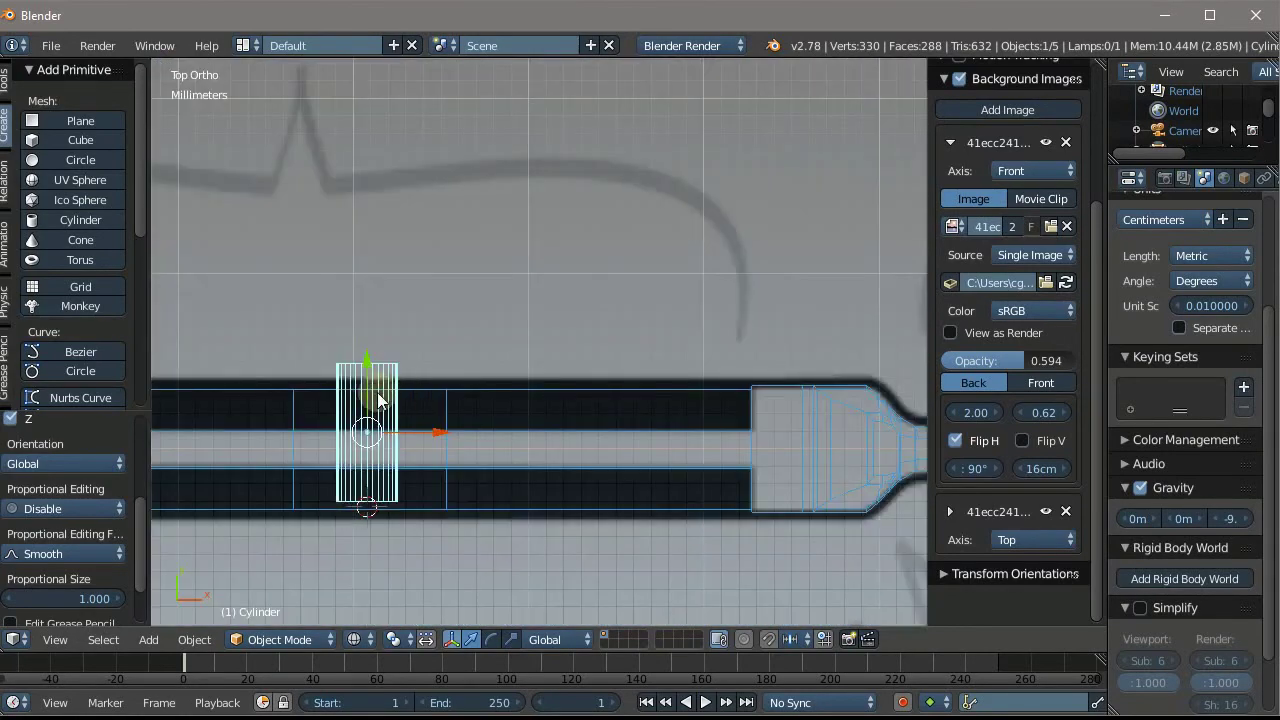
left_click_drag(366, 366, 377, 388)
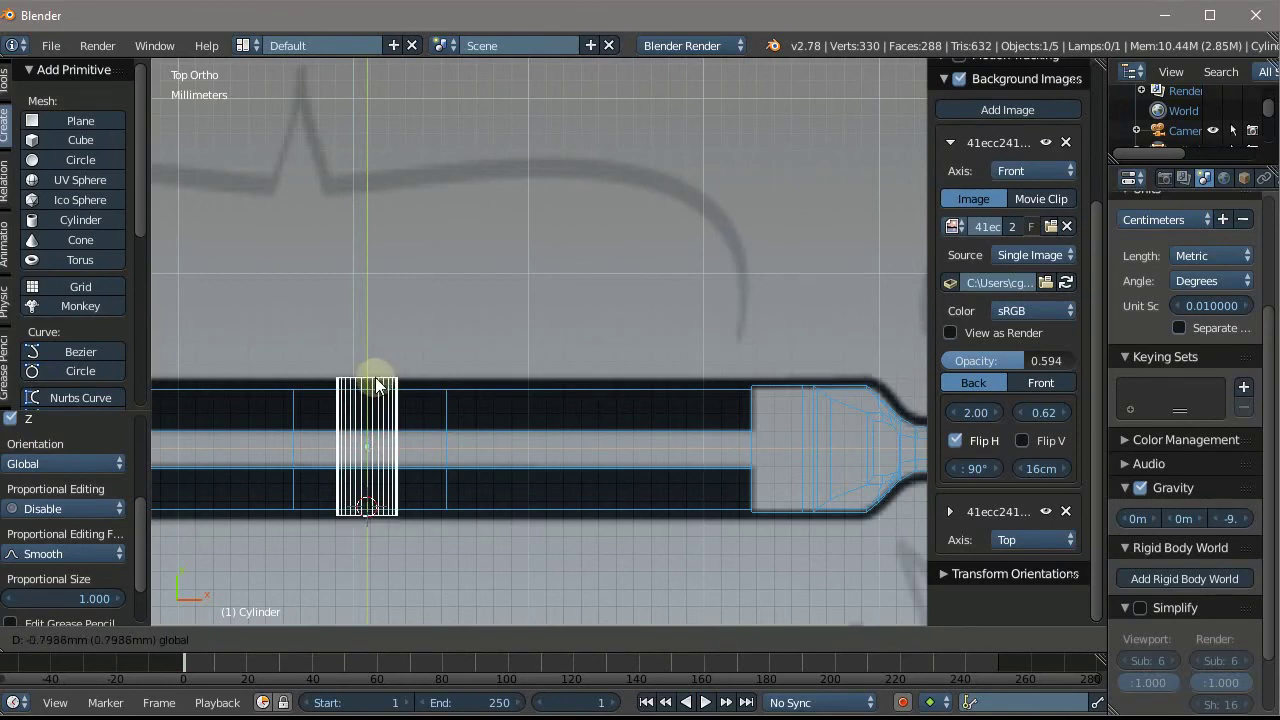
left_click_drag(379, 386, 379, 387)
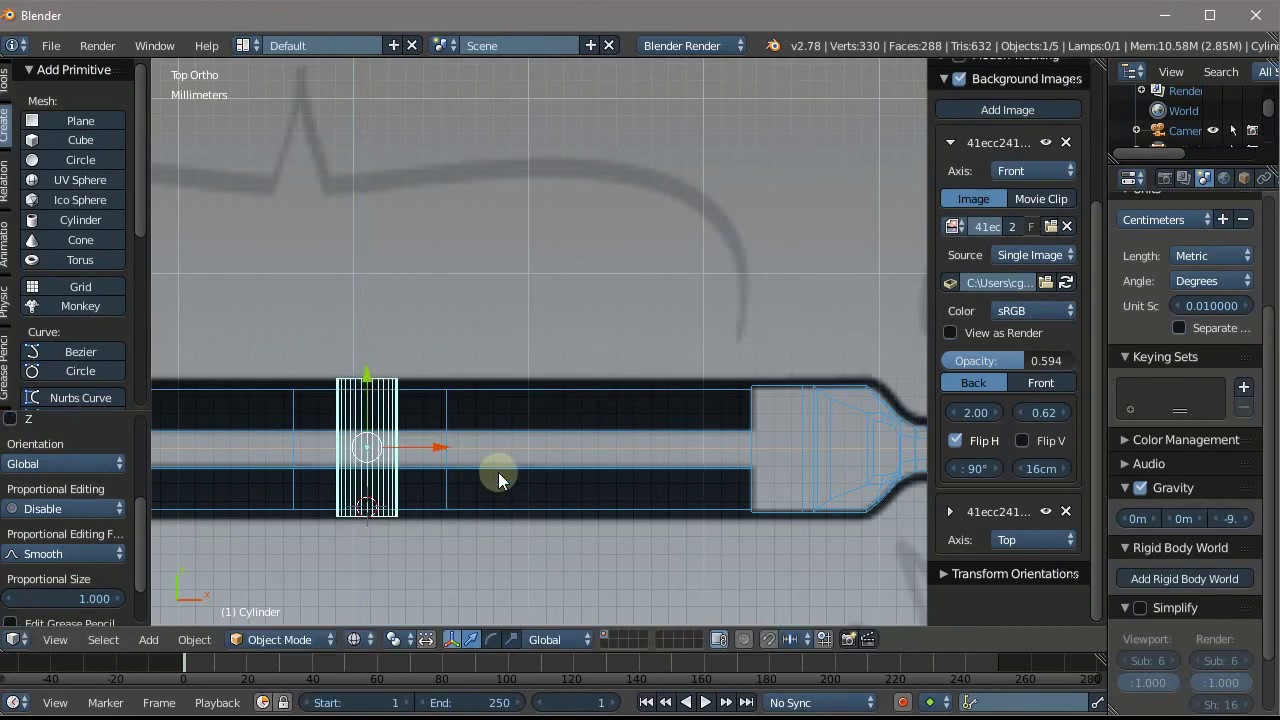
key("s")
key("y")
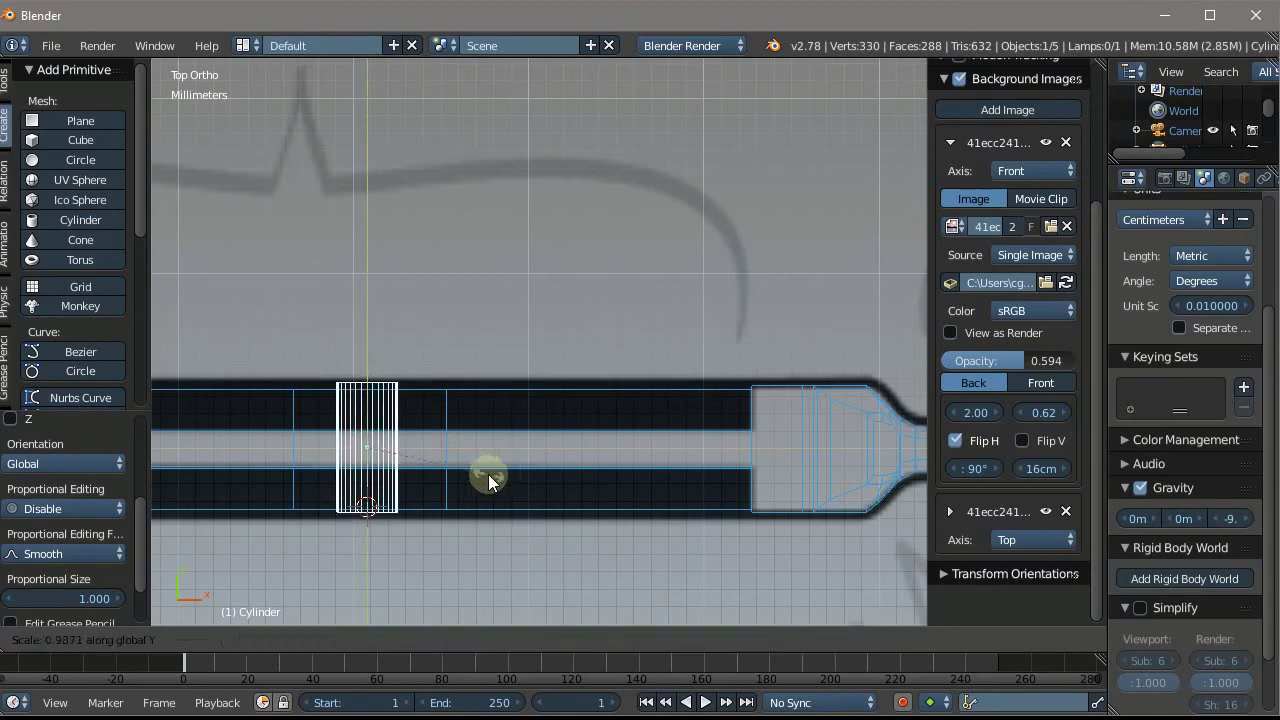
left_click(485, 481)
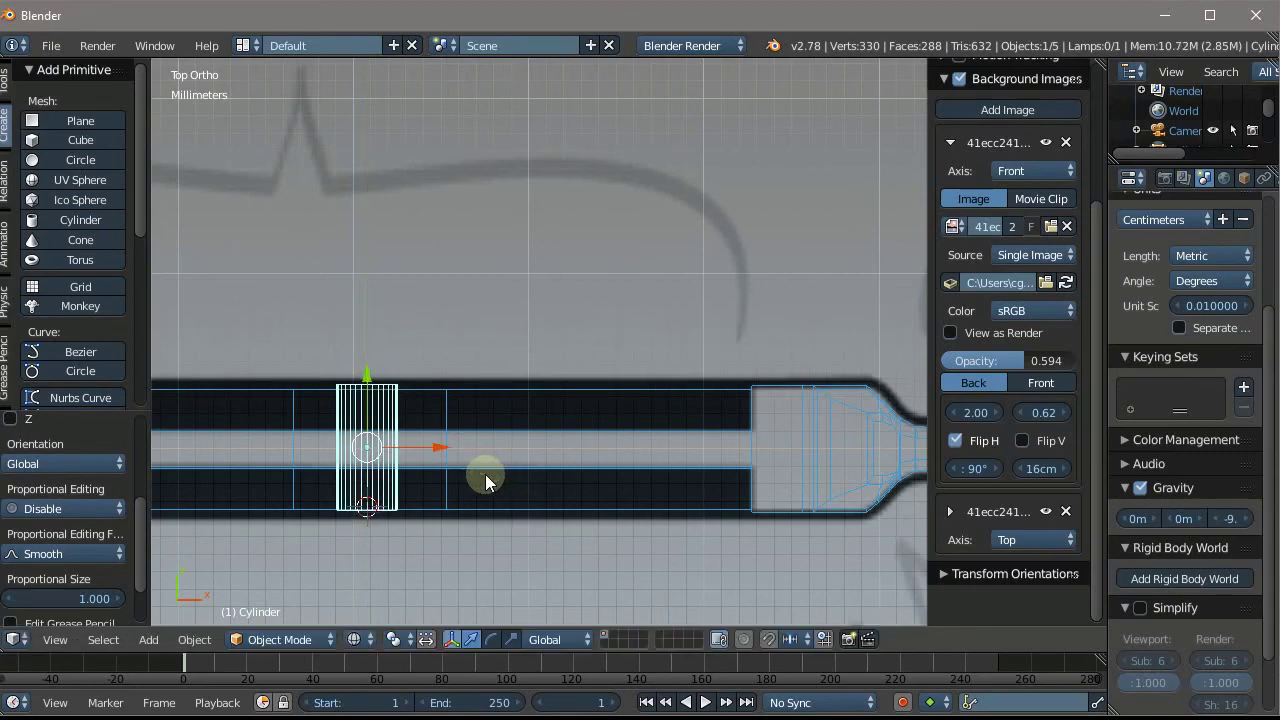
left_click_drag(367, 383, 371, 404)
scroll(371, 404, "down", 1)
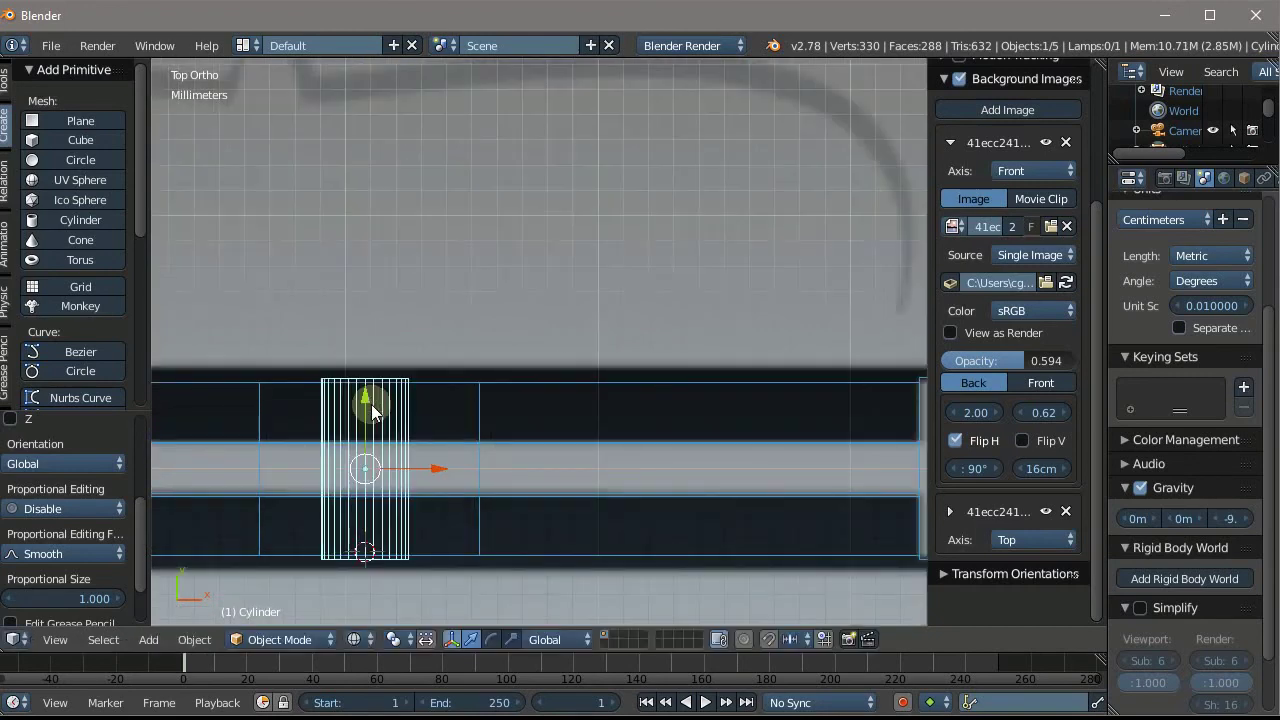
scroll(371, 404, "down", 2)
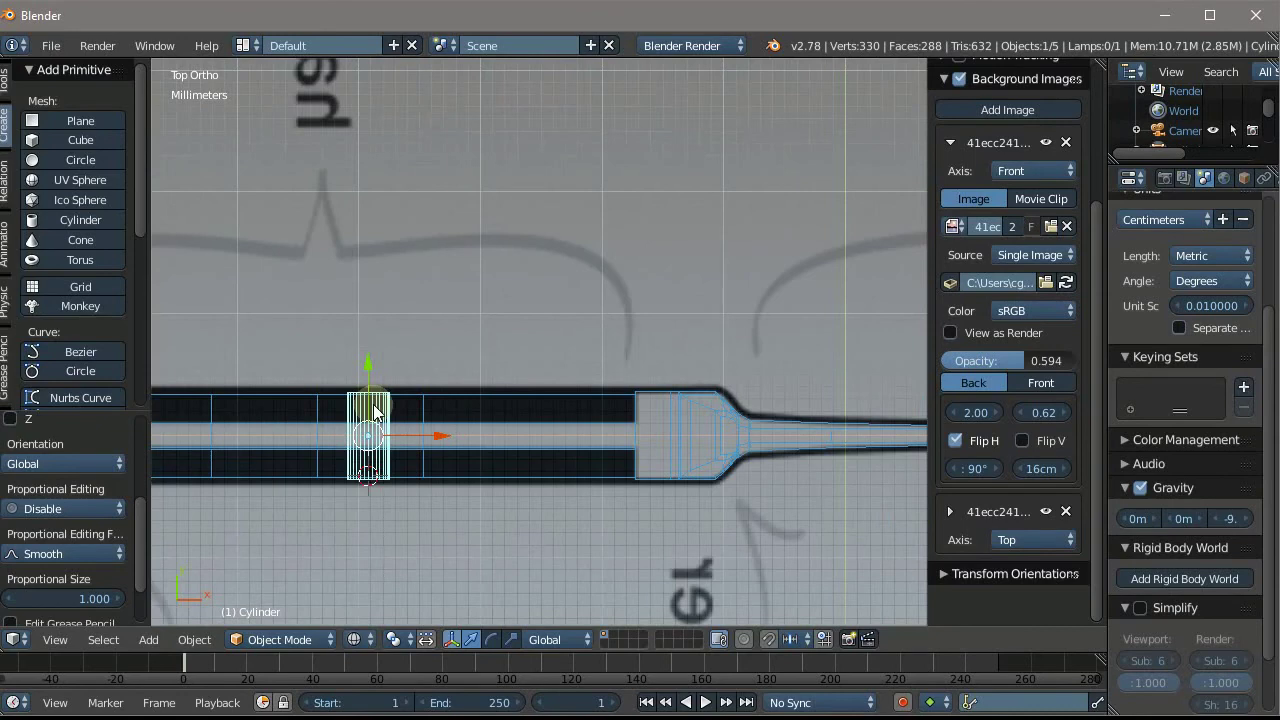
key("KP_1")
Duplicate the rivet cylinder and move the copy along X onto the right rivet hole
key("shift+d")
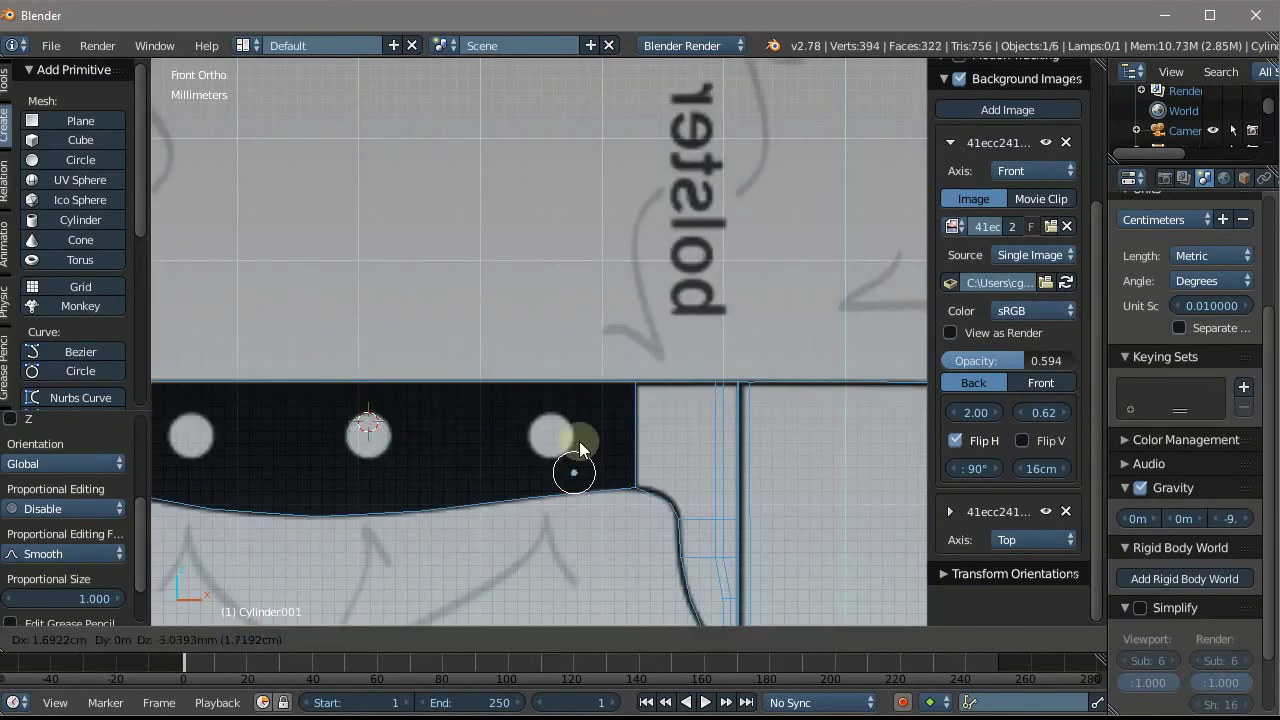
right_click(579, 428)
key("g")
key("x")
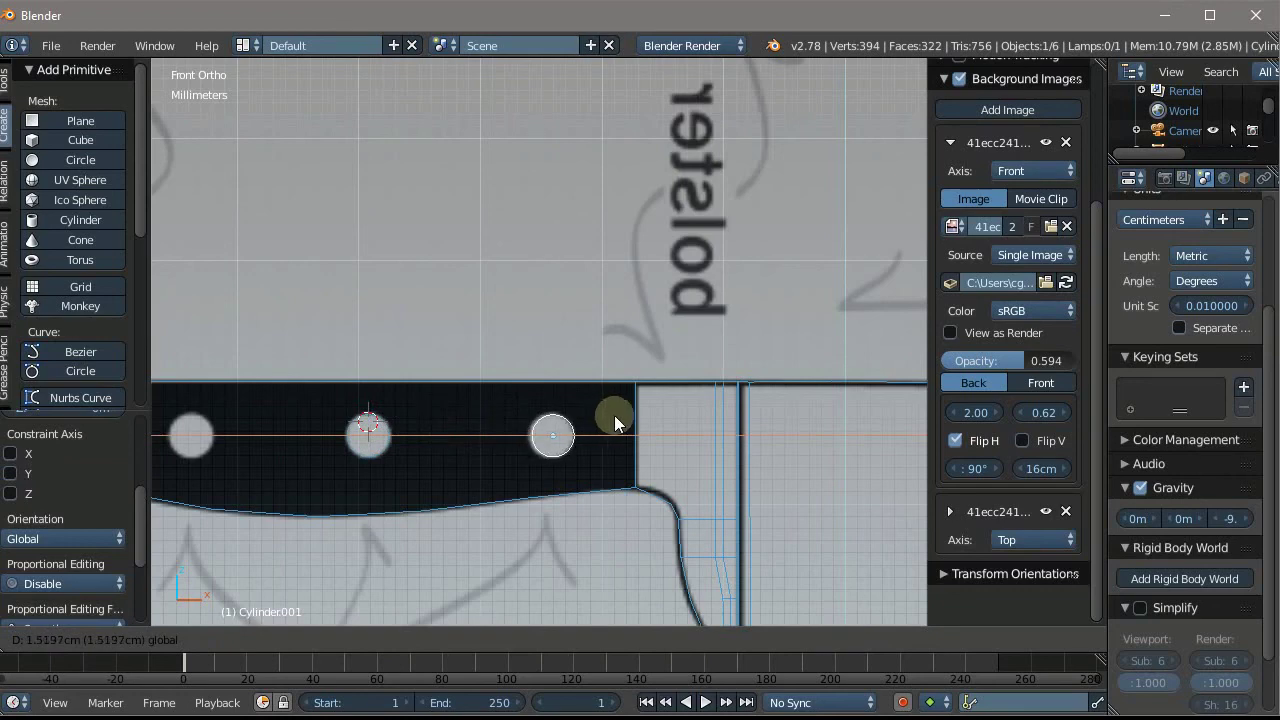
left_click(615, 424)
scroll(610, 426, "down", 2)
scroll(580, 428, "down", 2)
Duplicate the rivet again and move that copy along X onto the left rivet hole
key("shift+d")
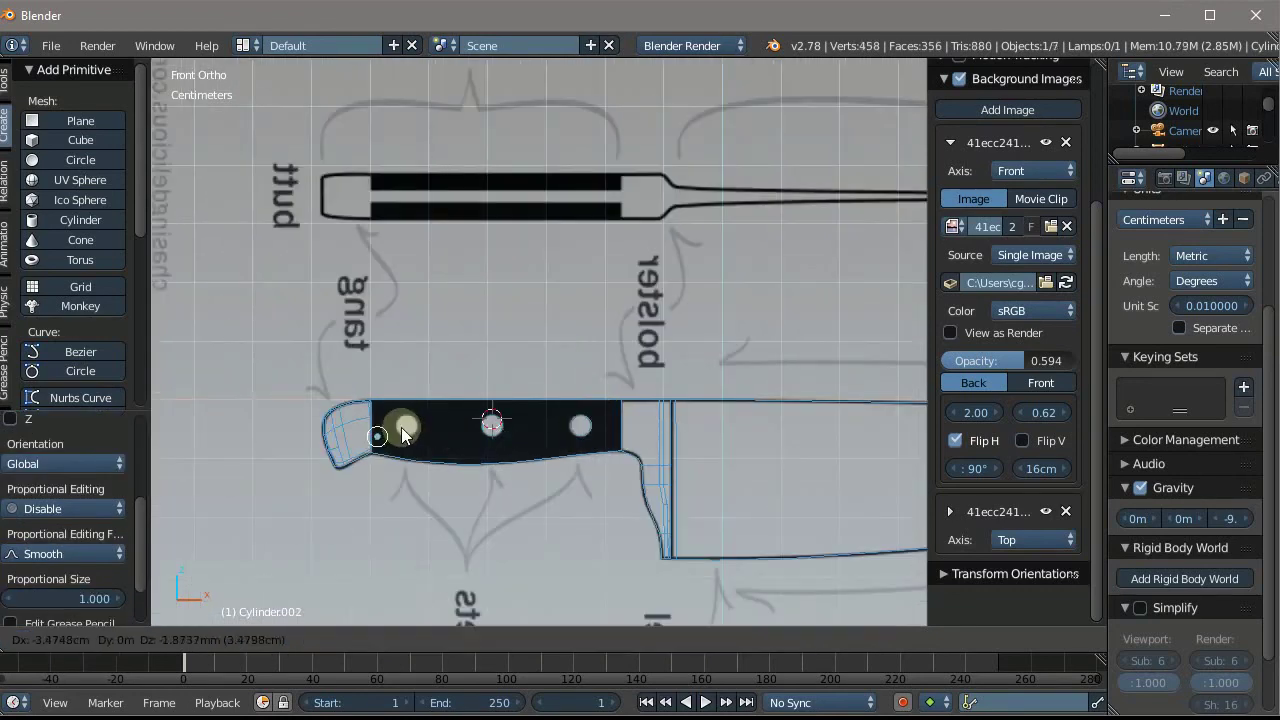
right_click(408, 432)
scroll(408, 432, "up", 1)
scroll(408, 432, "up", 2)
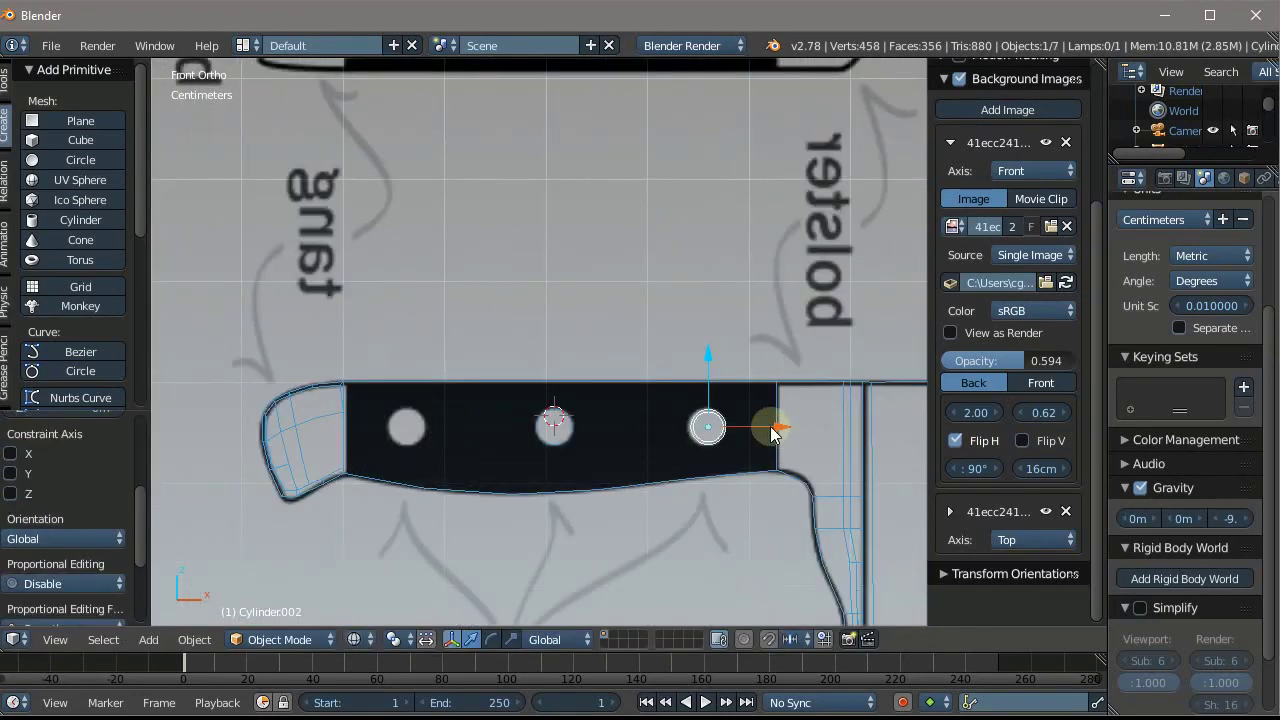
key("g")
key("x")
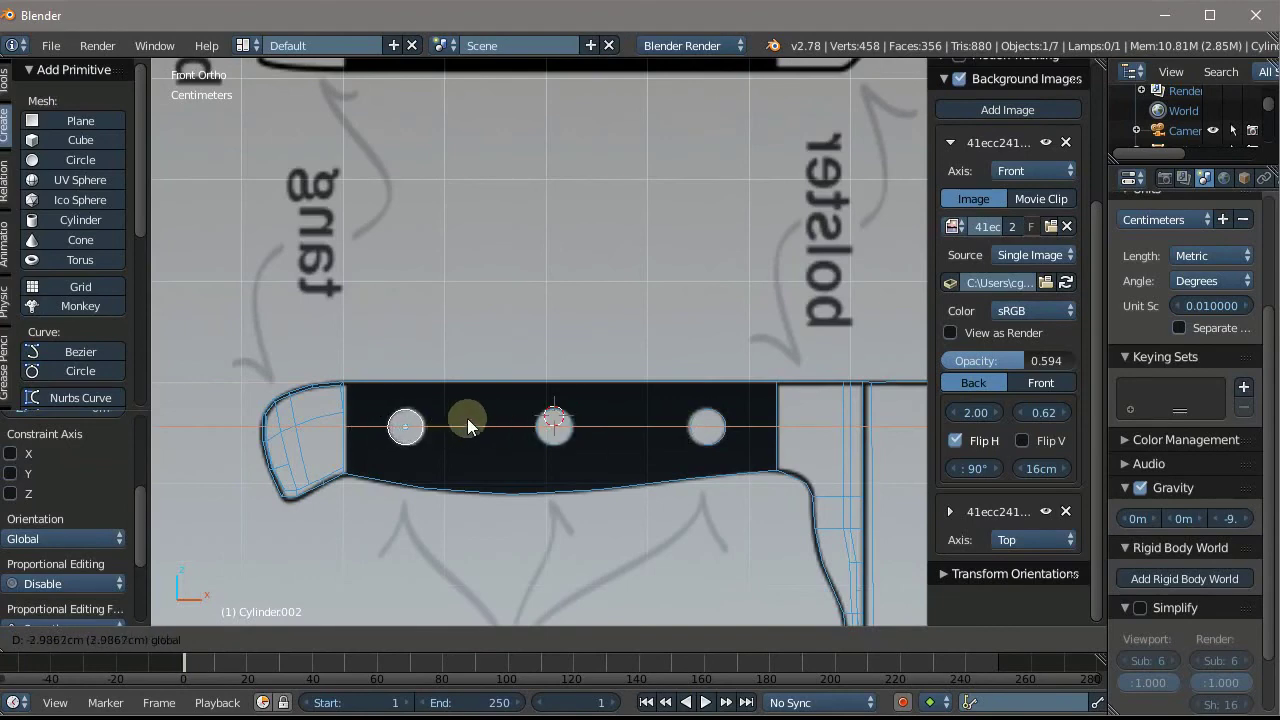
left_click(467, 418)
Preview the three rivets in solid shading, then return to wireframe
key("z")
scroll(522, 454, "down", 2)
scroll(605, 388, "down", 2)
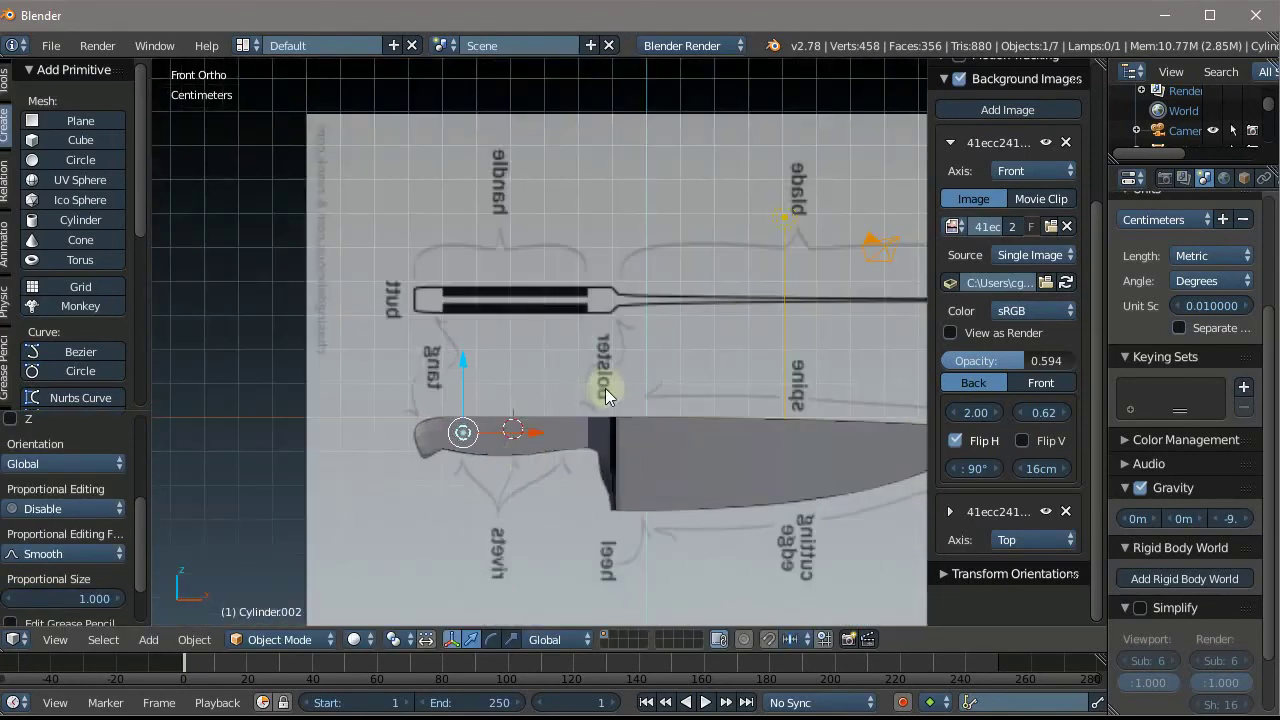
mouse_move(605, 388)
middle_mouse_down()
mouse_move(560, 400)
mouse_move(663, 368)
middle_mouse_up()
key("z")
scroll(521, 412, "up", 2)
scroll(437, 382, "up", 2)
Switch to solid shading, enter Edit Mode on the handle, and select both long-side face loops
scroll(437, 382, "down", 2)
key("z")
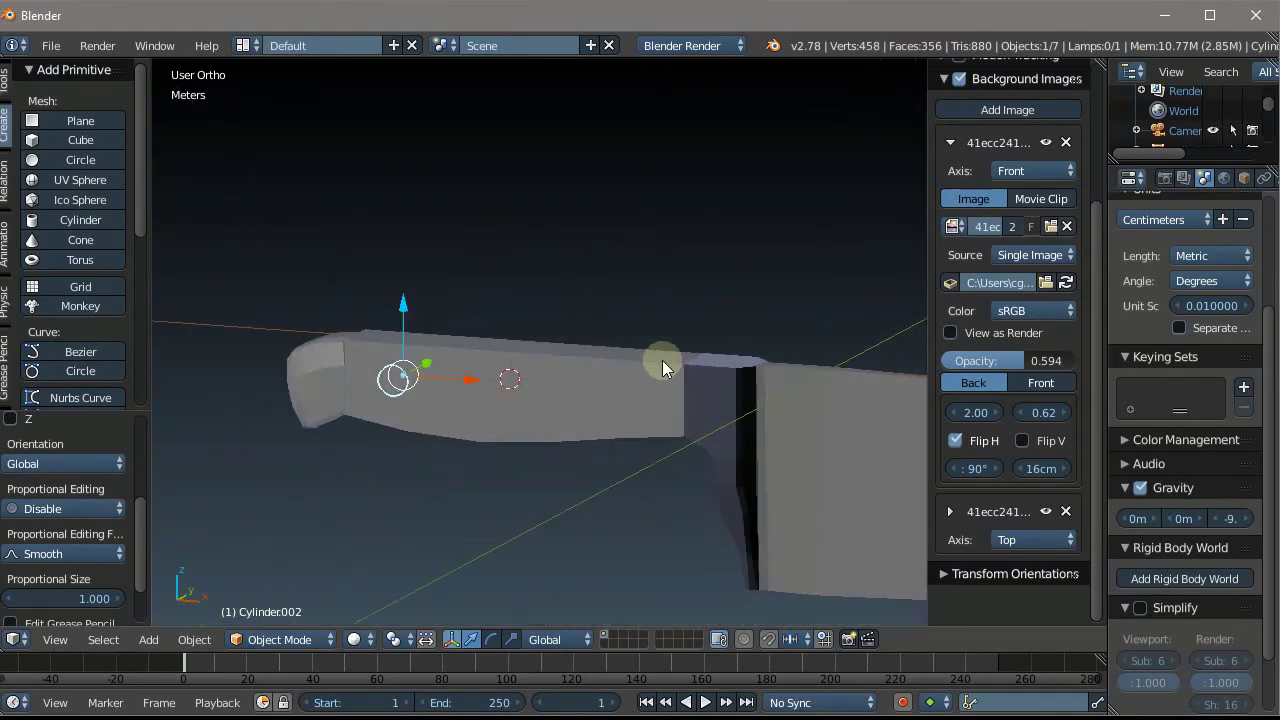
right_click(543, 343)
scroll(503, 343, "up", 2)
key("Tab")
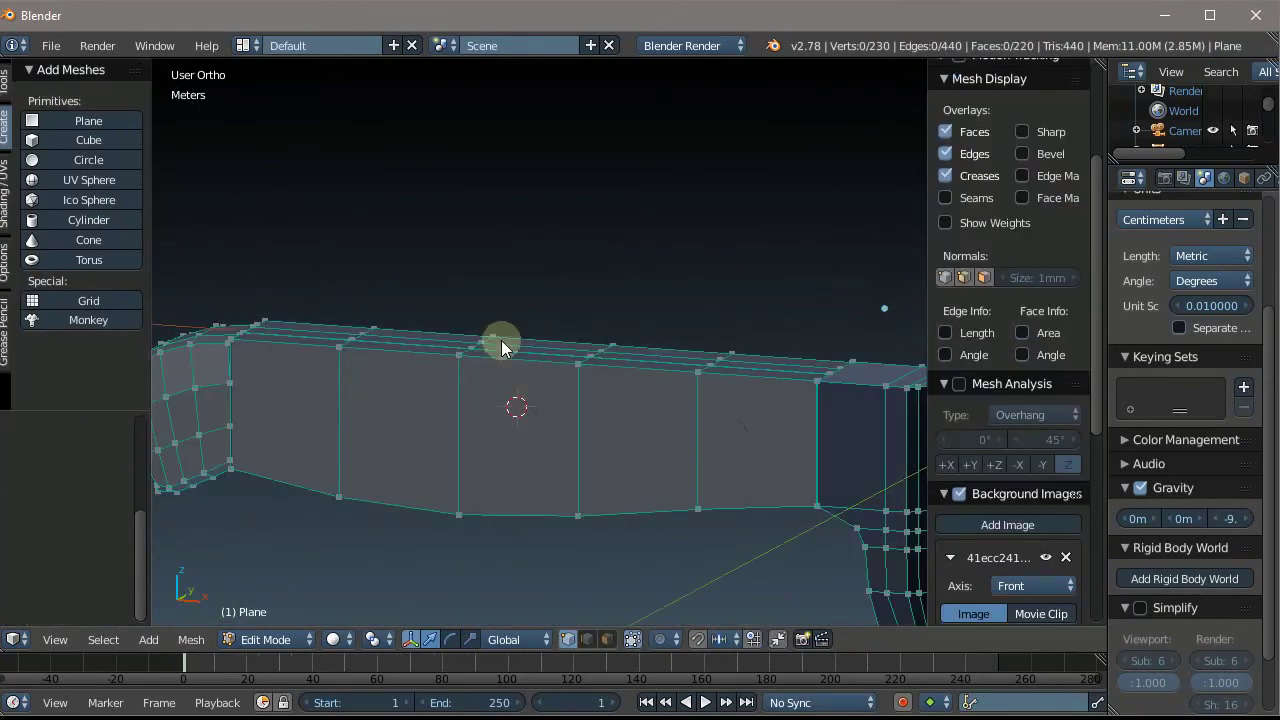
right_click(466, 352)
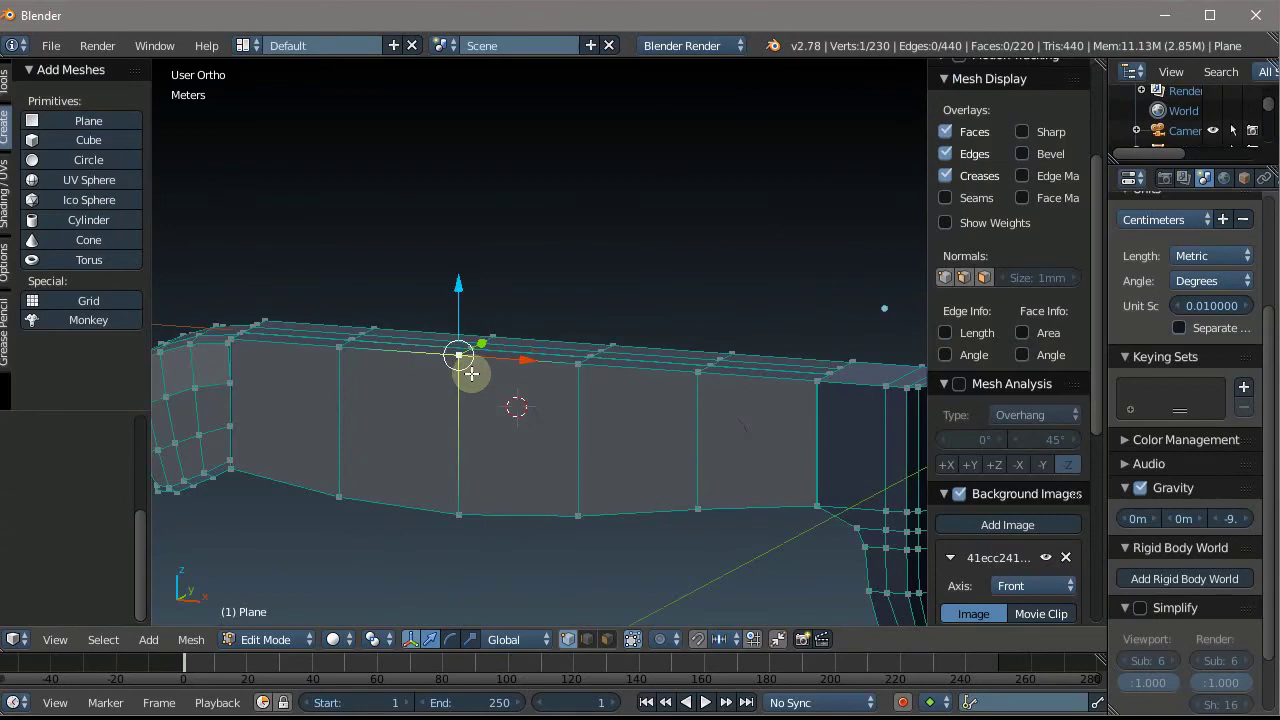
right_click(523, 333, "alt")
mouse_move(523, 333)
middle_mouse_down()
mouse_move(457, 443)
mouse_move(651, 400)
mouse_move(897, 467)
mouse_move(886, 286)
middle_mouse_up()
right_click(633, 364, "alt+shift")
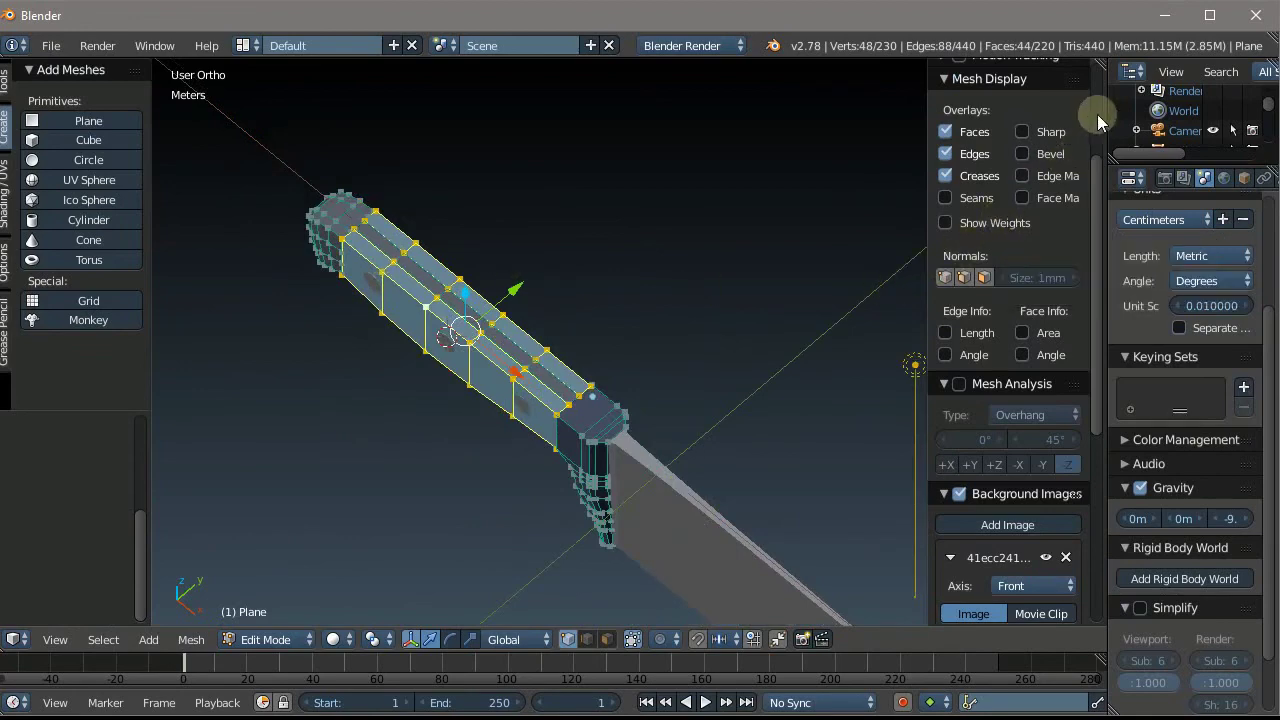
left_click(1222, 182)
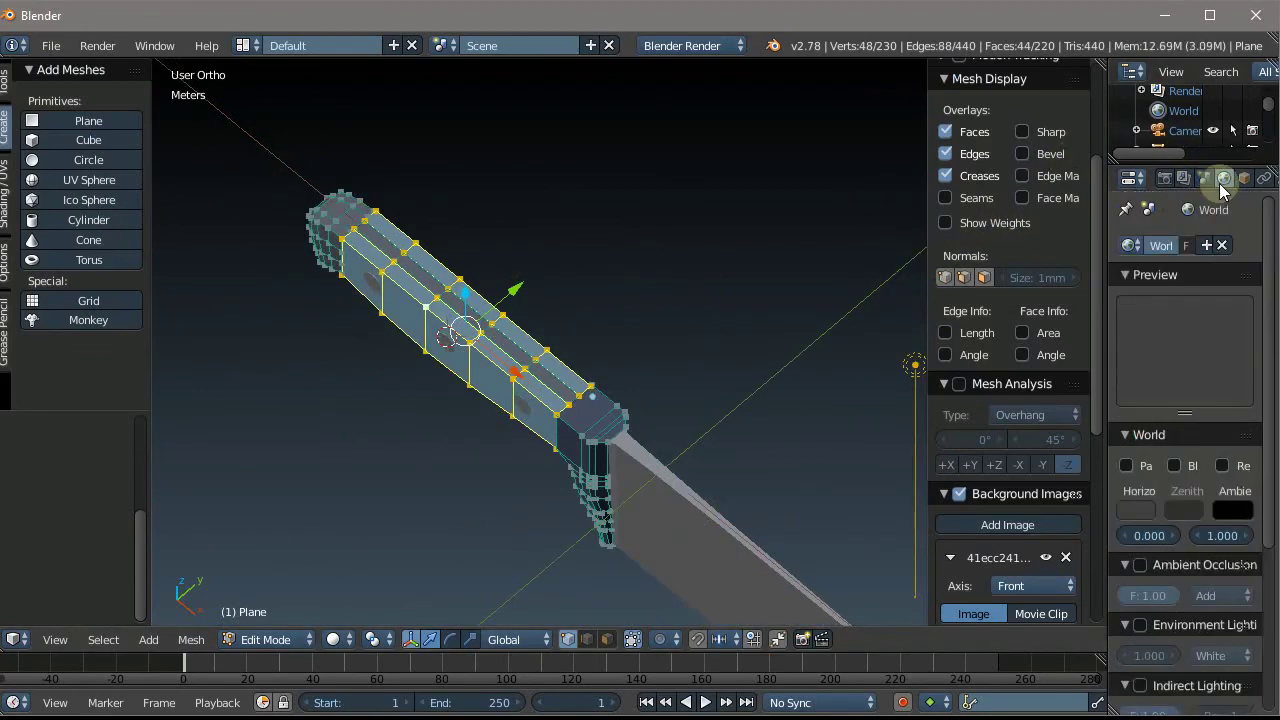
Create Material.001 with a near-black diffuse colour and assign it to the handle's side faces
left_click(1222, 180)
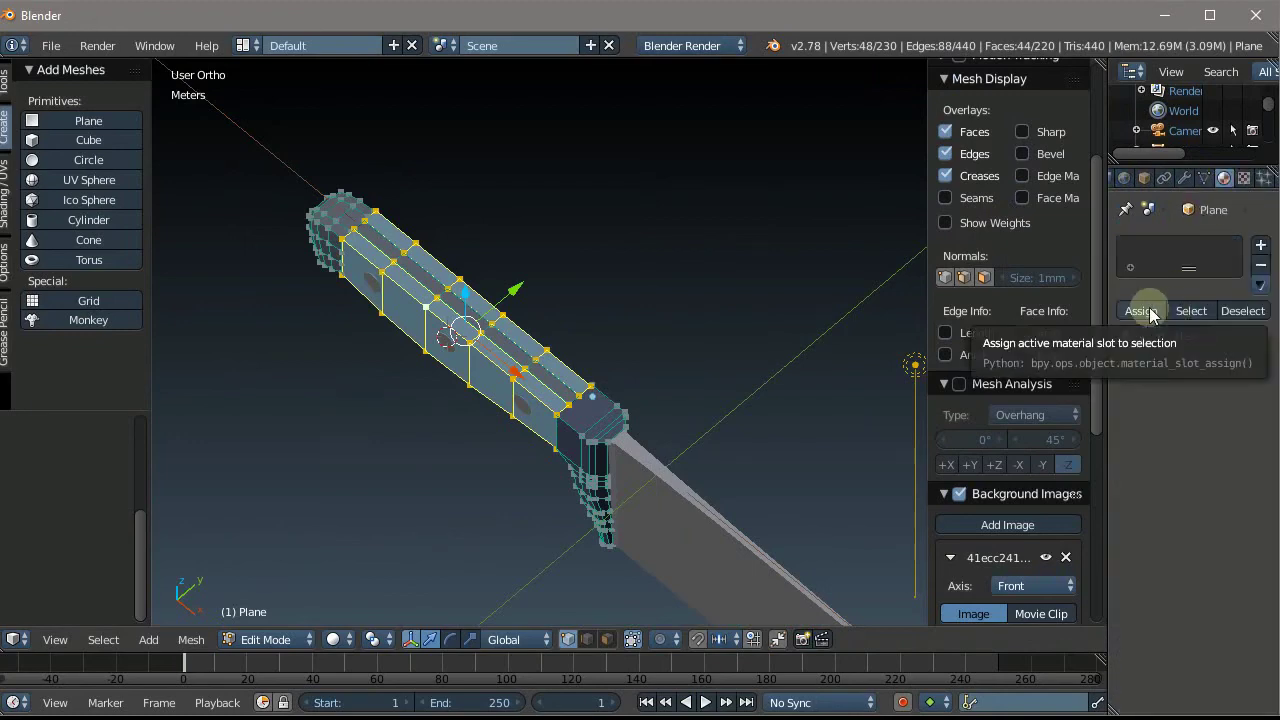
left_click(1175, 335)
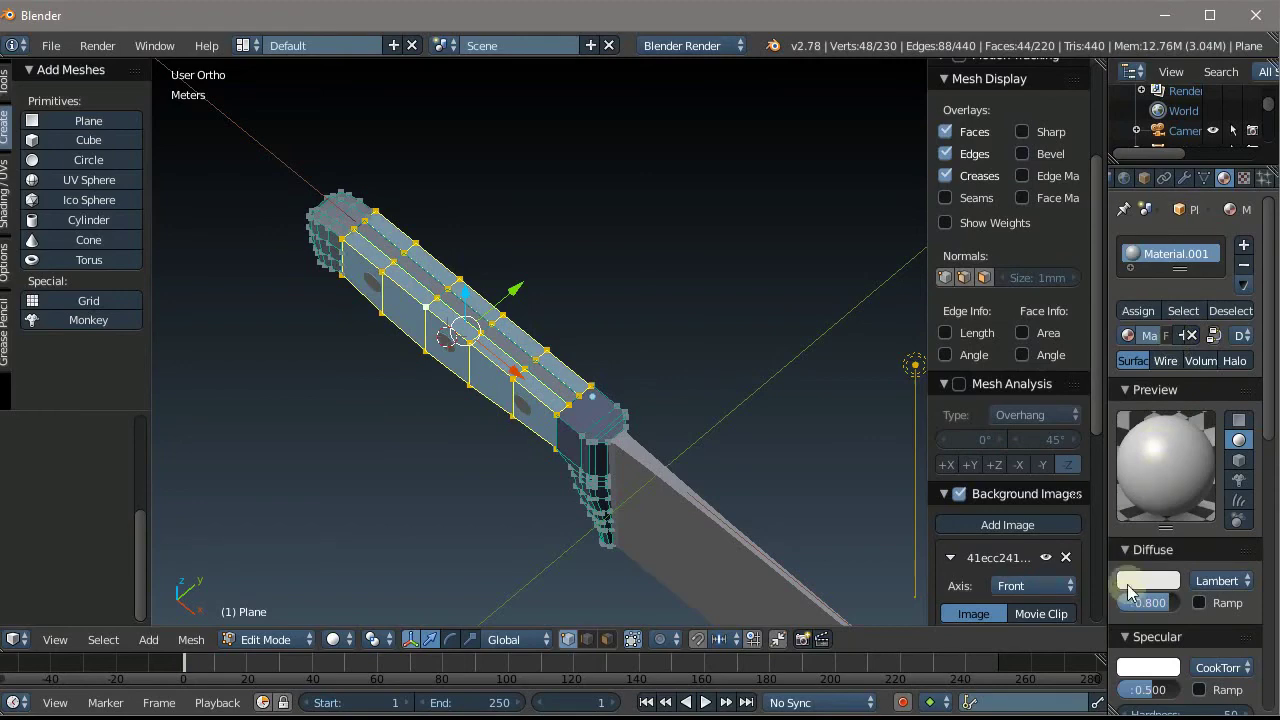
left_click(1128, 591)
mouse_move(1165, 335)
left_mouse_down()
mouse_move(1168, 492)
mouse_move(1175, 333)
left_mouse_up()
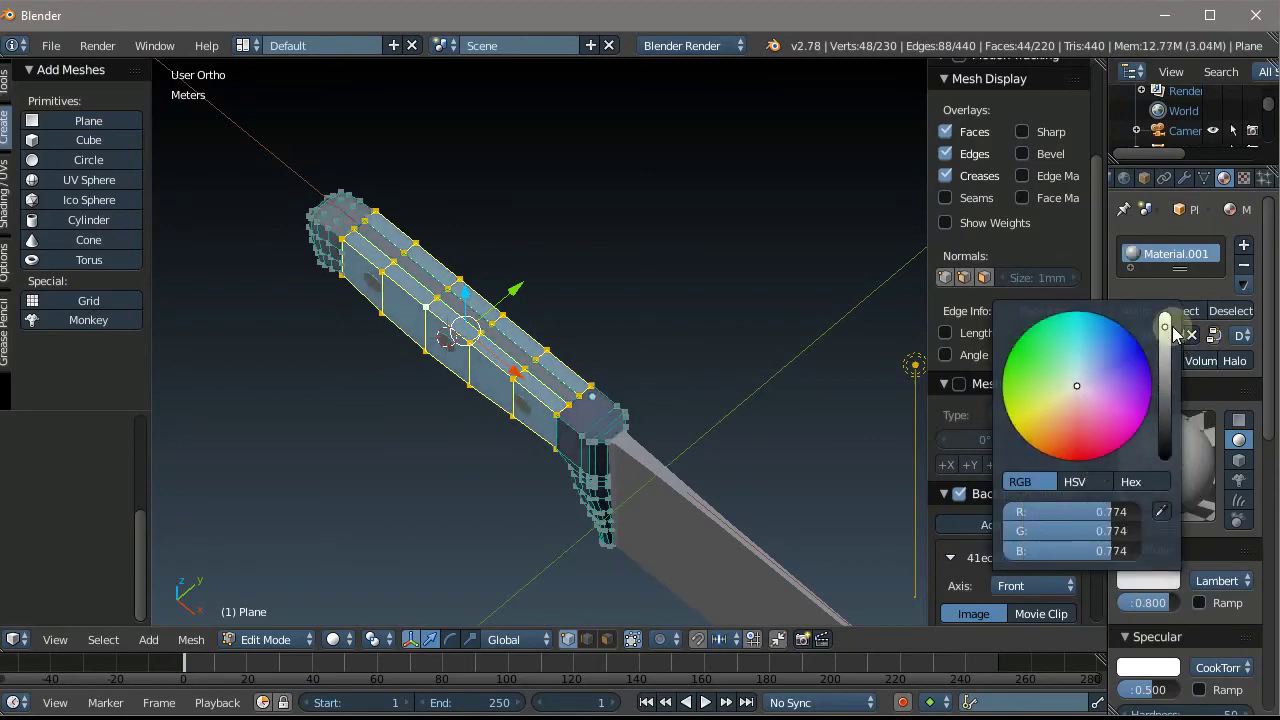
left_click(1195, 258)
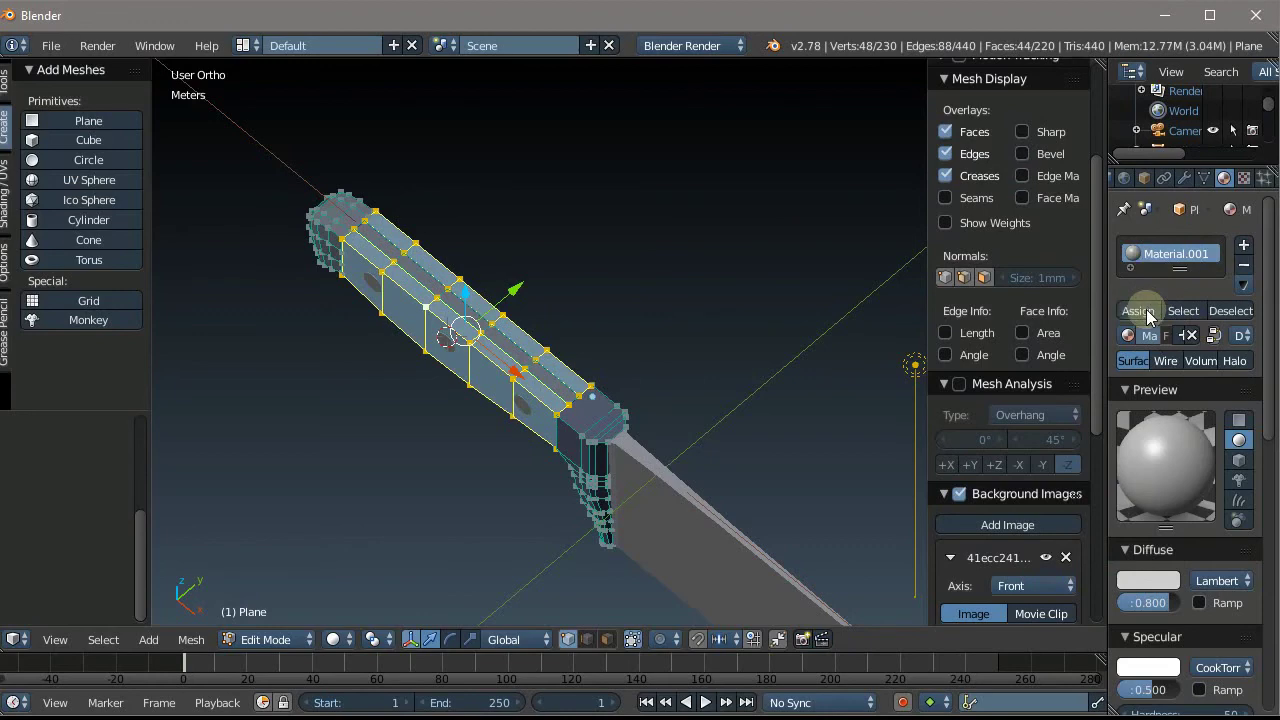
left_click(1142, 357)
left_click(1151, 576)
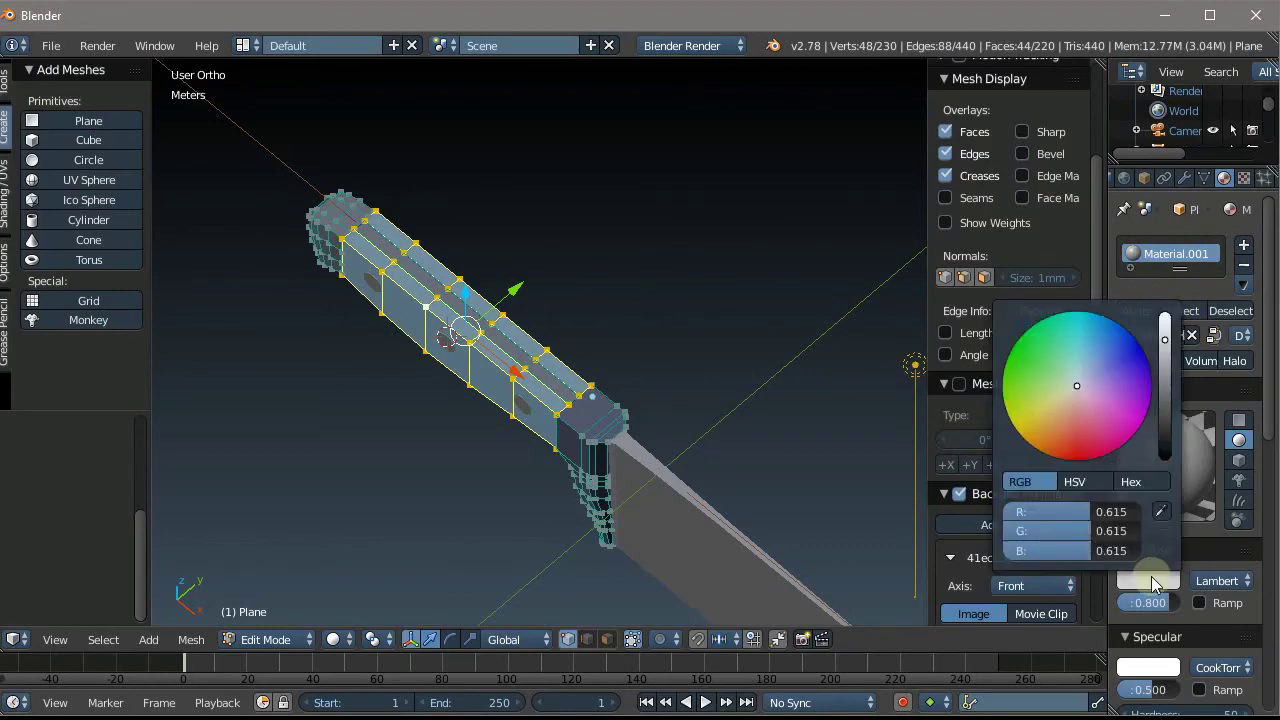
mouse_move(1163, 400)
left_mouse_down()
mouse_move(1173, 472)
mouse_move(1180, 363)
mouse_move(1188, 463)
mouse_move(1063, 451)
left_mouse_up()
Select the bolster, end cap and handle's top strip using linked selection
right_click(580, 435)
scroll(580, 435, "up", 1)
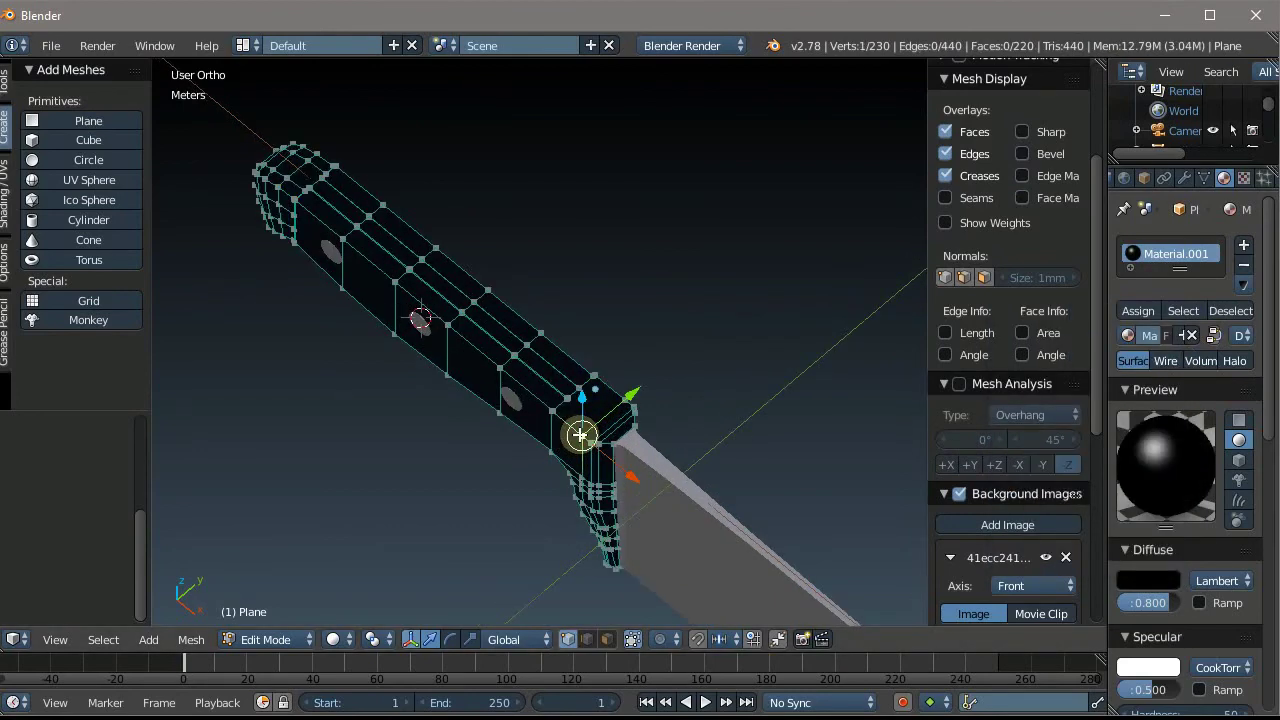
key("ctrl+l")
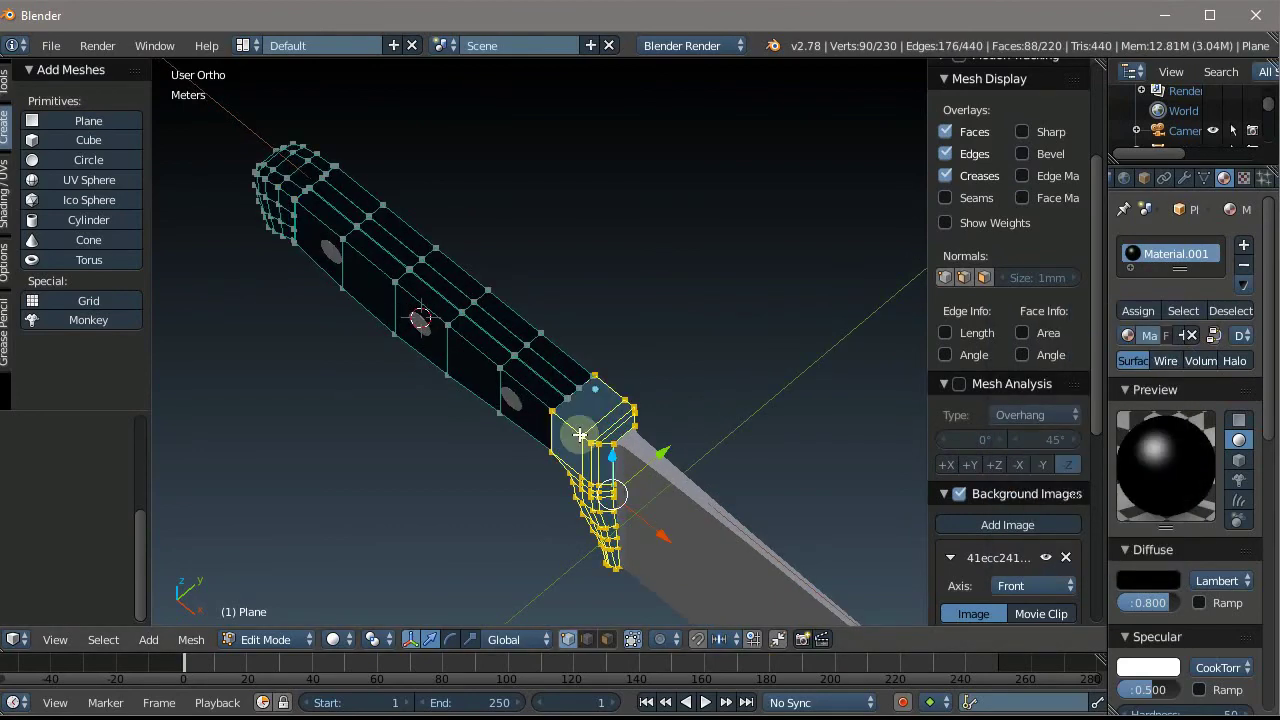
scroll(305, 172, "up", 2)
key("l")
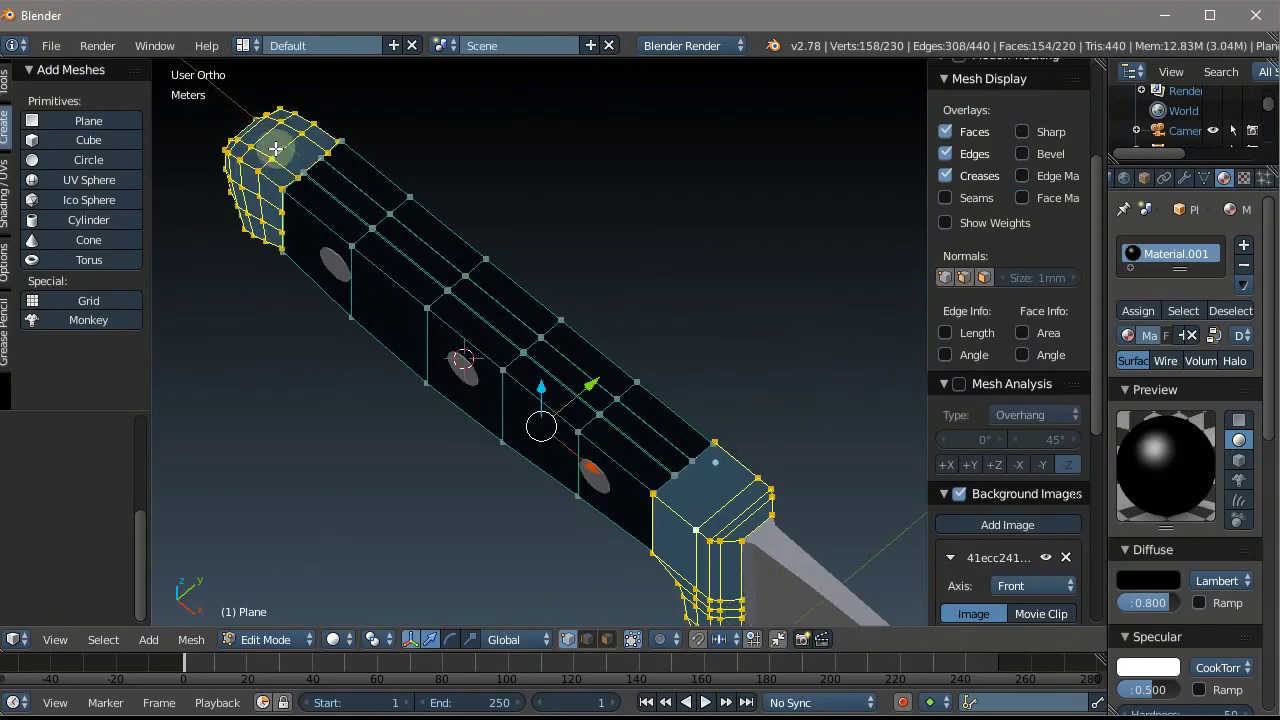
key("l")
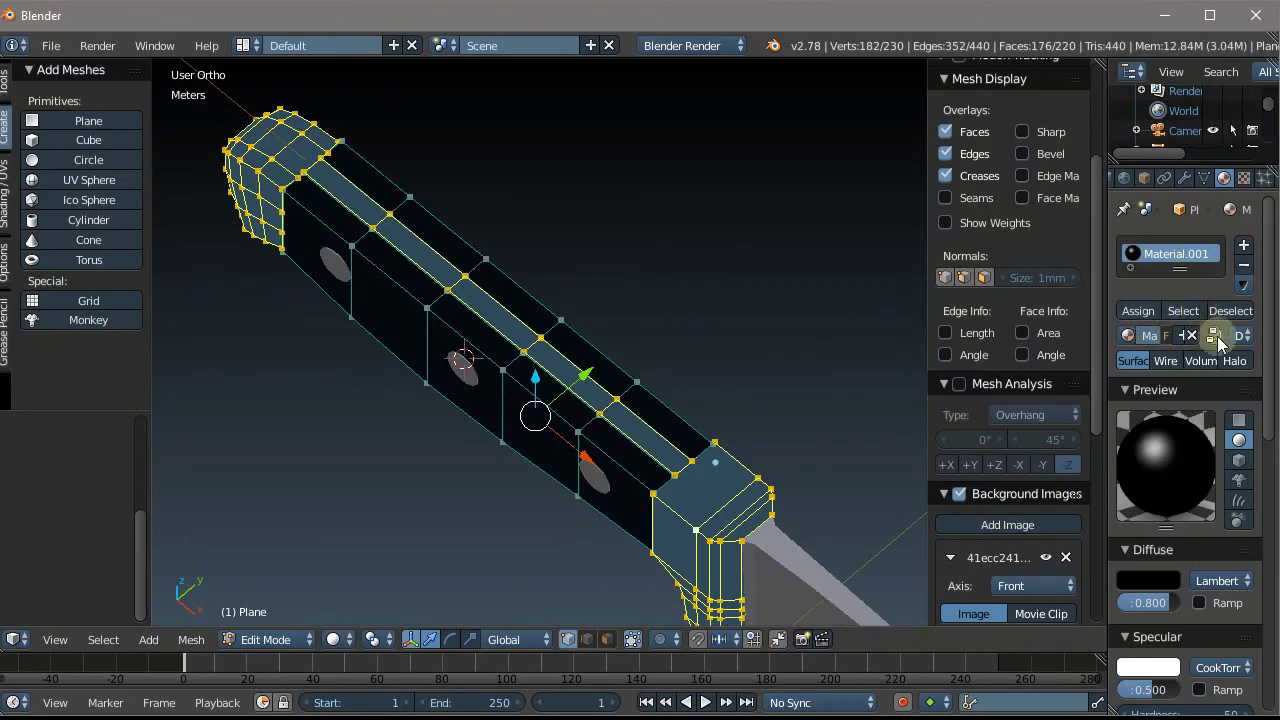
Hide the sidebar and widen the properties area
scroll(1228, 283, "down", 3)
scroll(1215, 350, "down", 4)
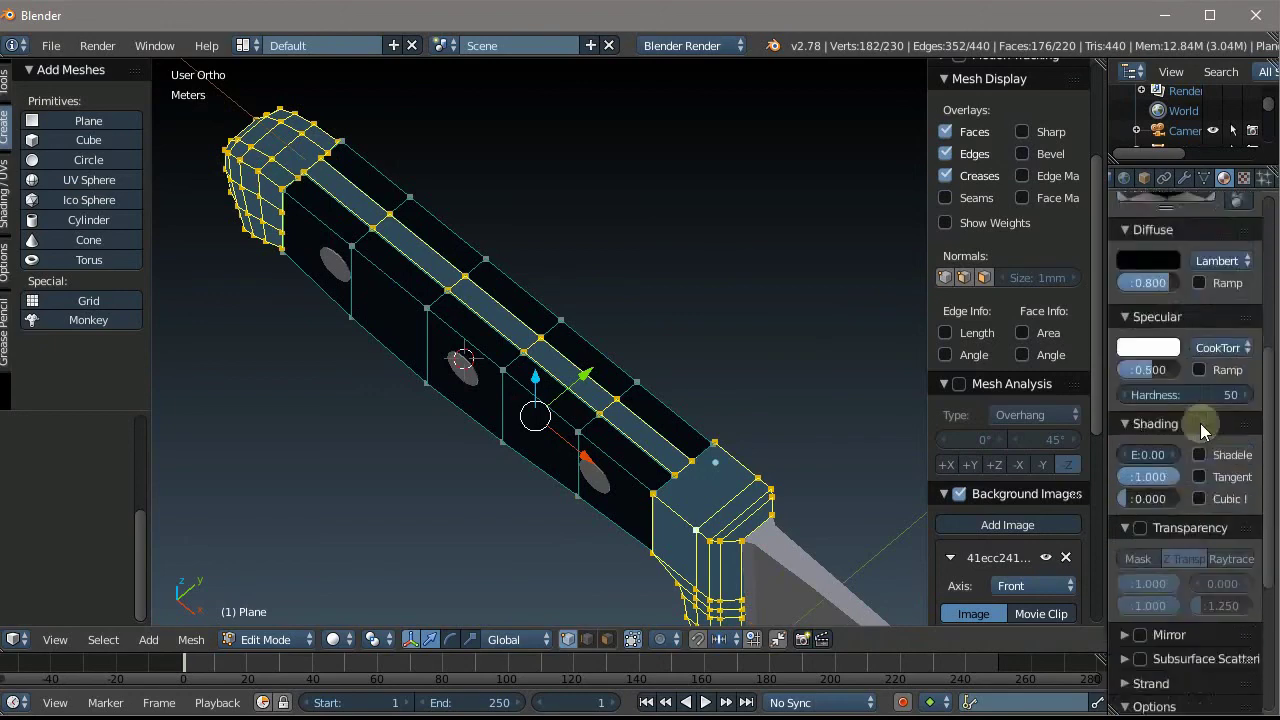
scroll(1203, 428, "down", 7)
scroll(1203, 428, "up", 7)
scroll(1203, 428, "up", 4)
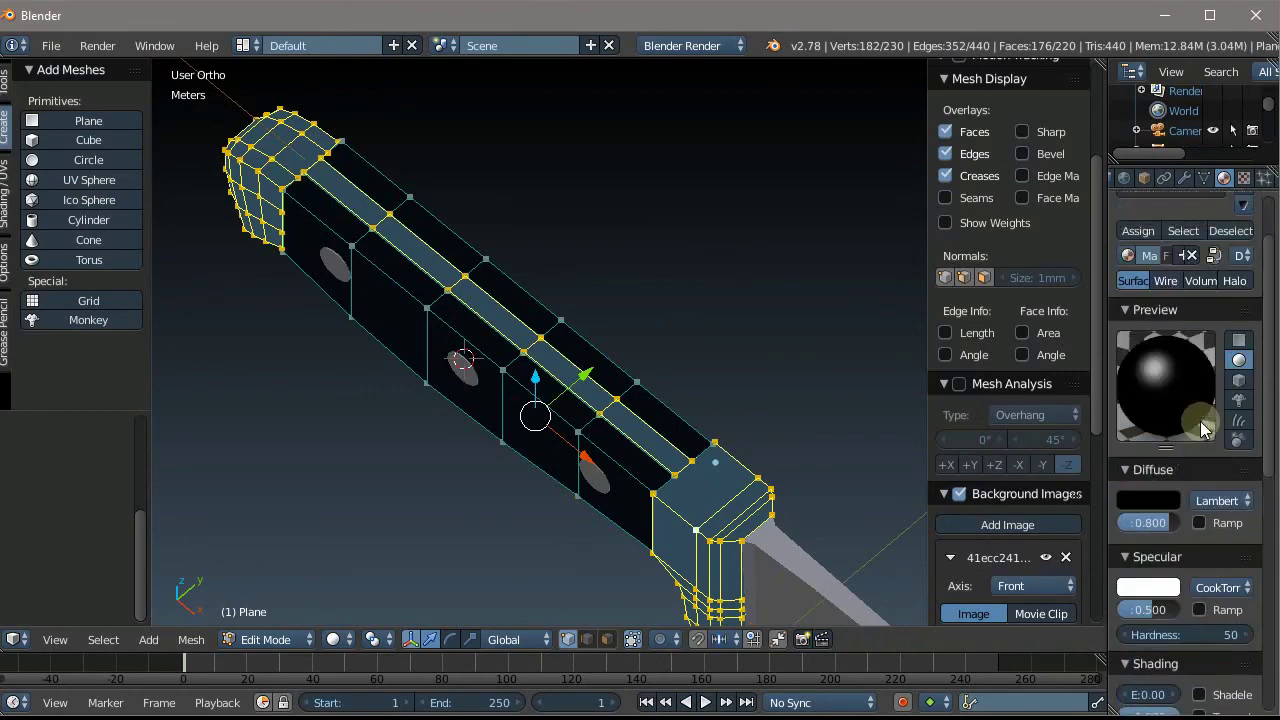
scroll(1203, 428, "up", 2)
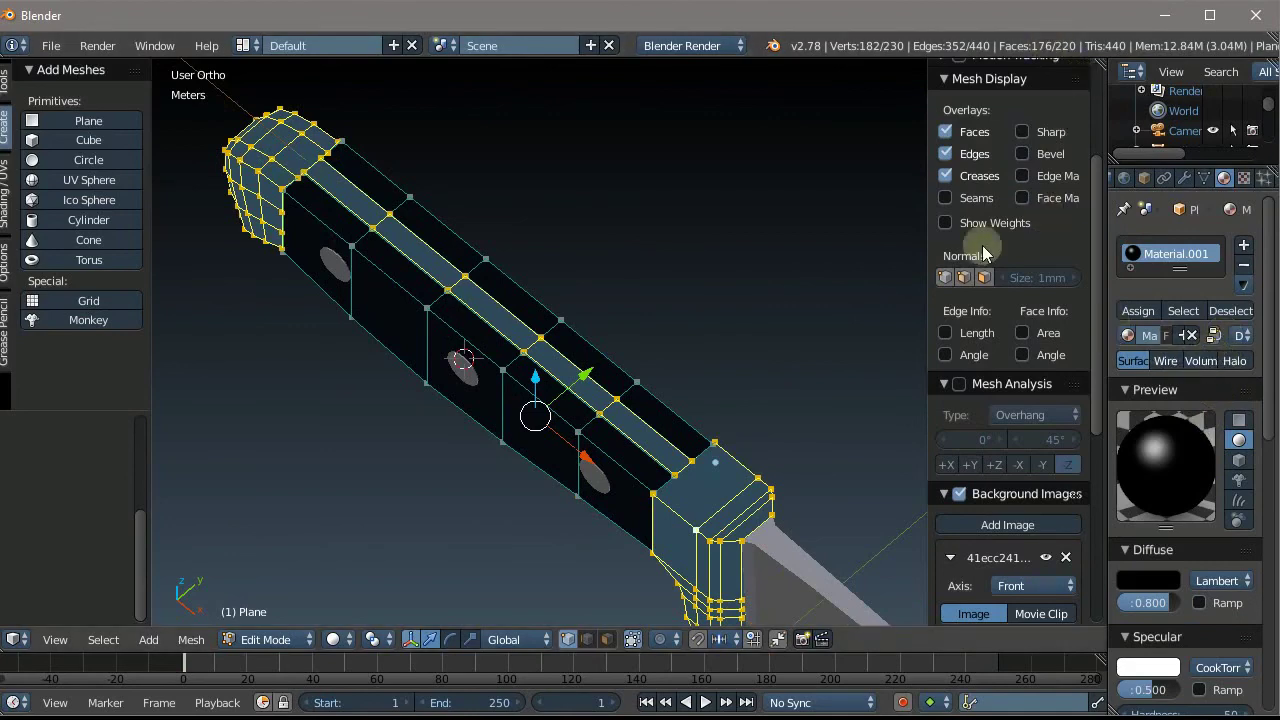
key("n")
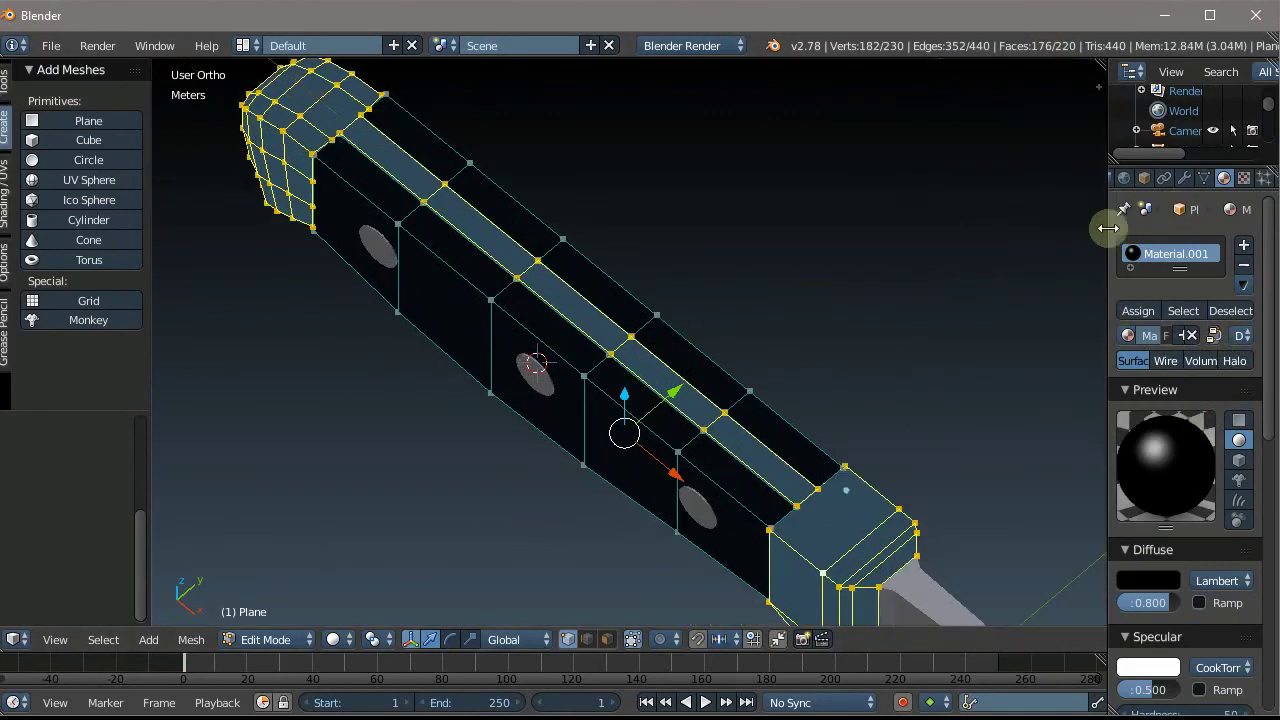
left_click_drag(1106, 228, 916, 242)
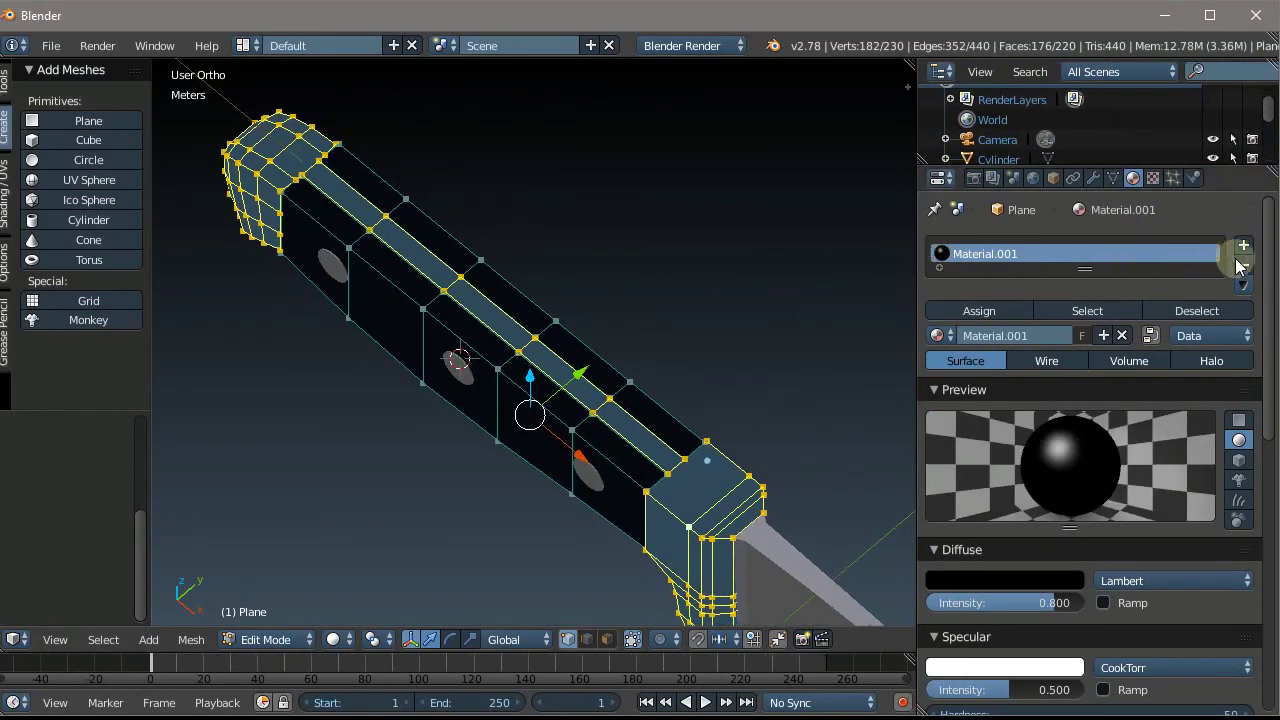
Add a second material slot, assign it to the selected end cap and bolster faces, and create Material.002
left_click(1245, 246)
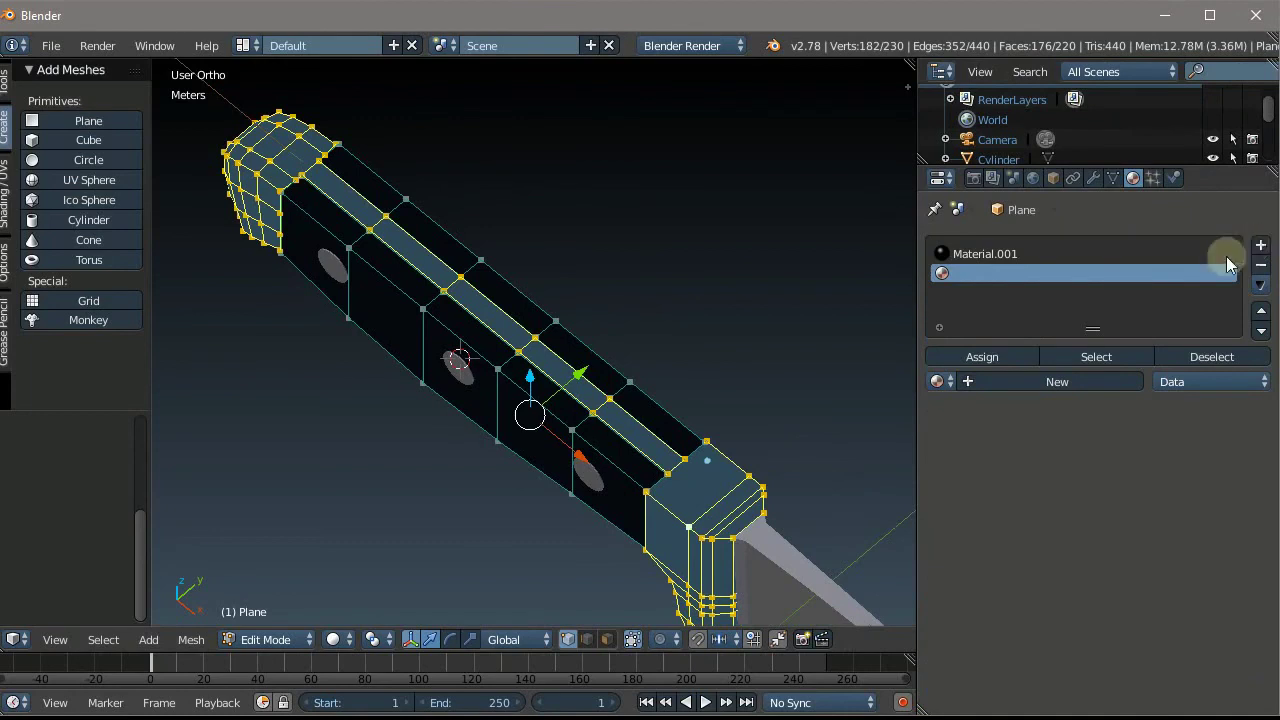
left_click(985, 357)
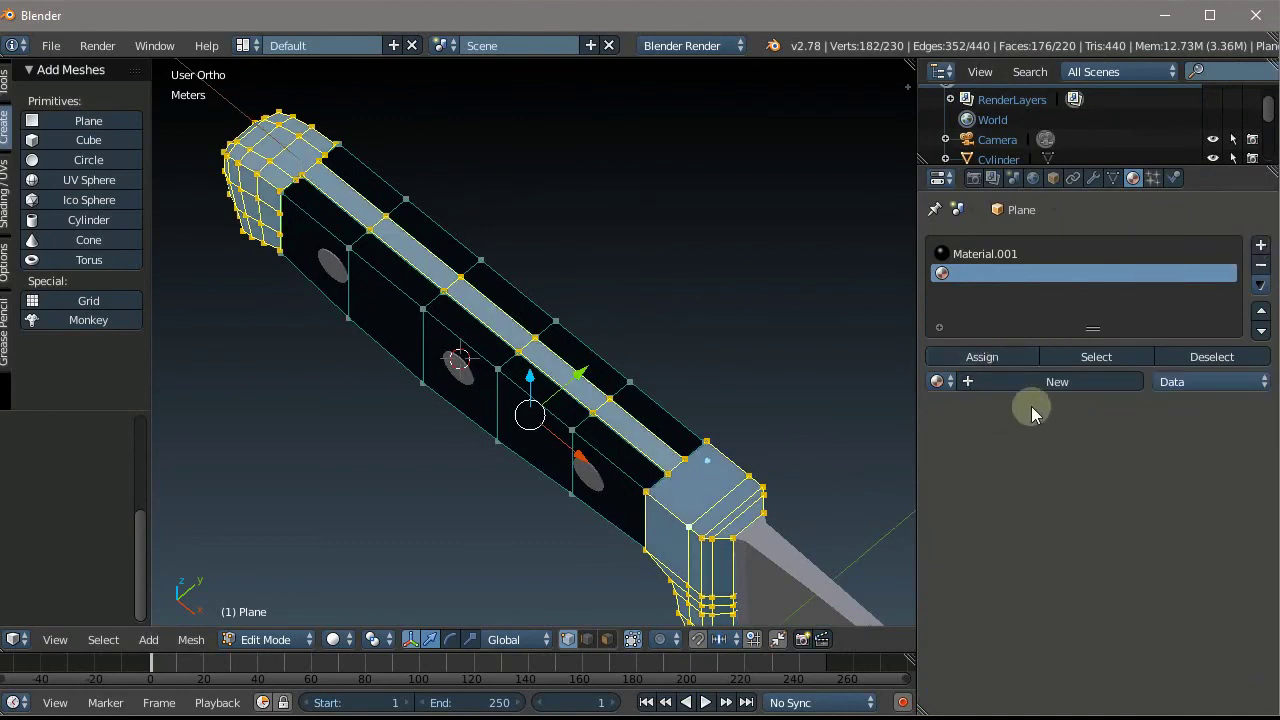
left_click(1021, 380)
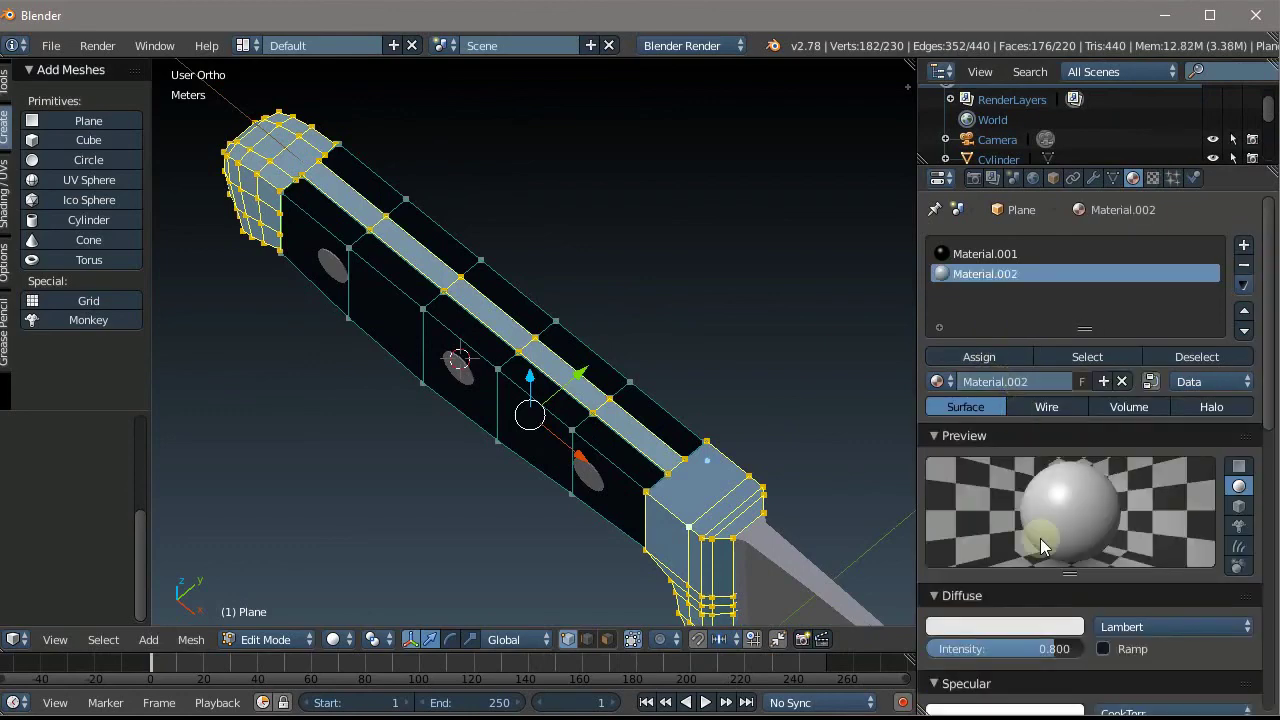
Switch Material.002's diffuse shader from Lambert to Minnaert, trying Fresnel along the way
scroll(1025, 600, "down", 3)
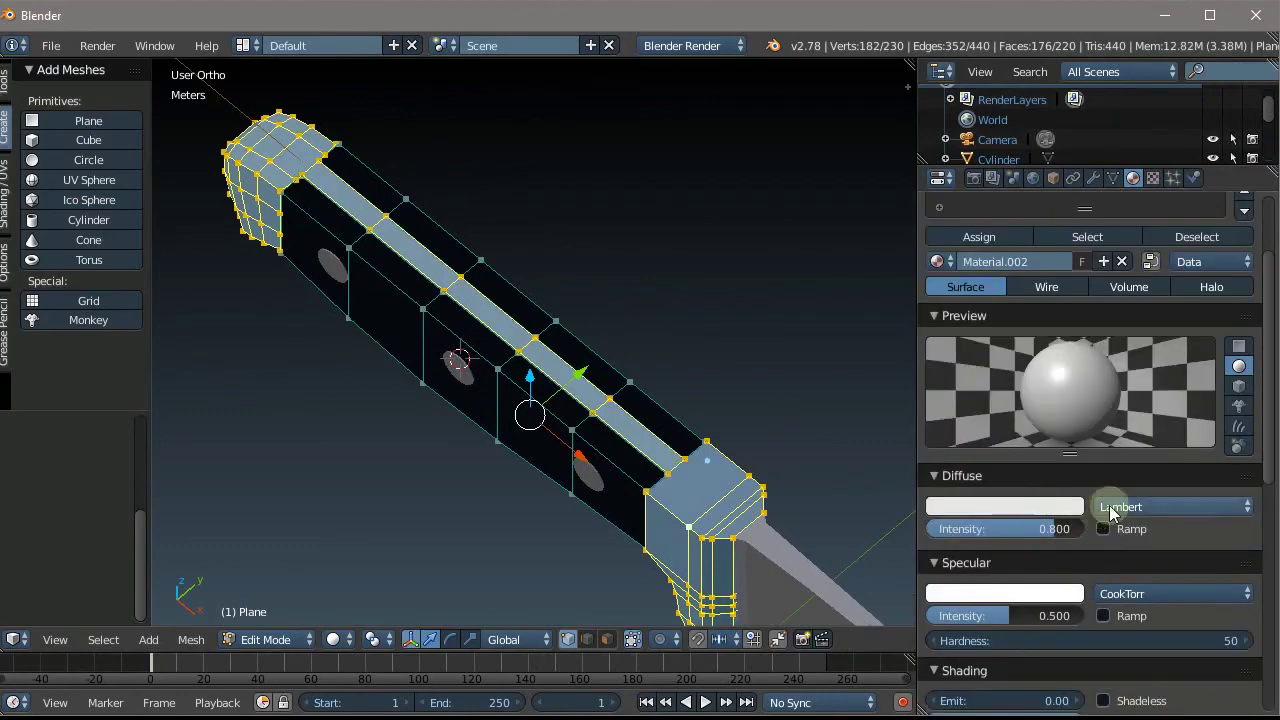
left_click(1061, 511)
left_click(1220, 509)
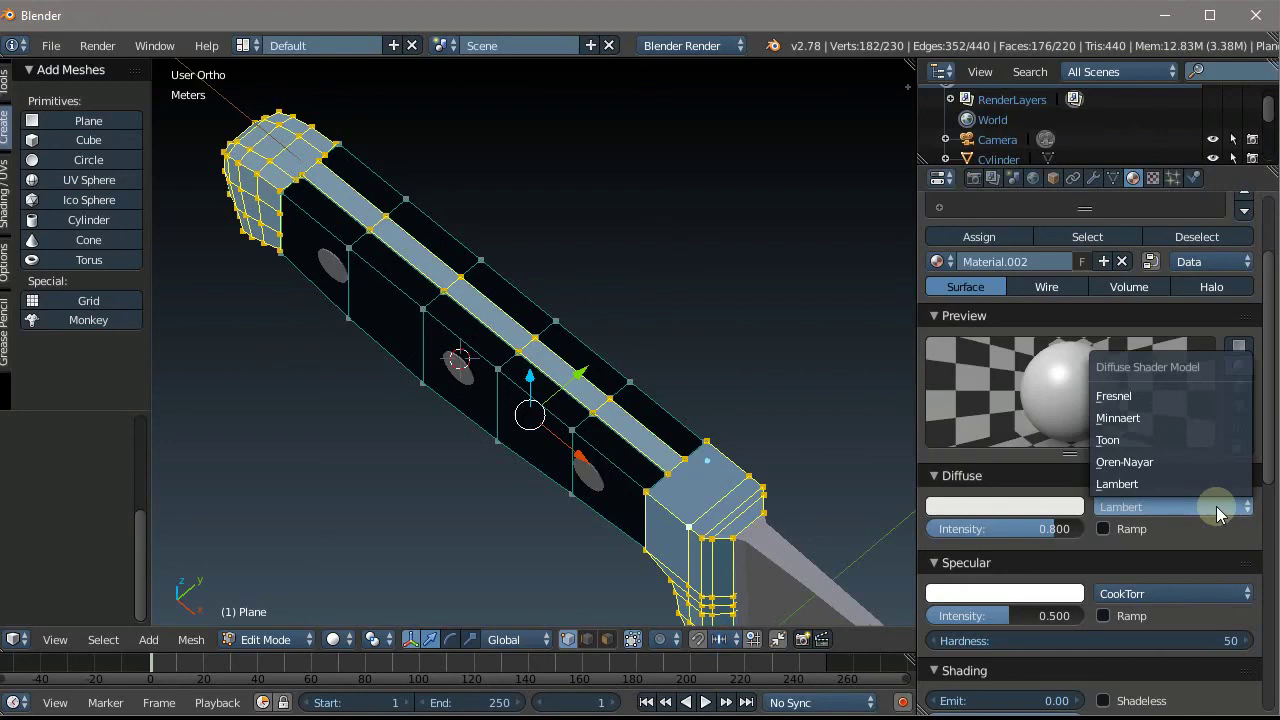
left_click(1136, 508)
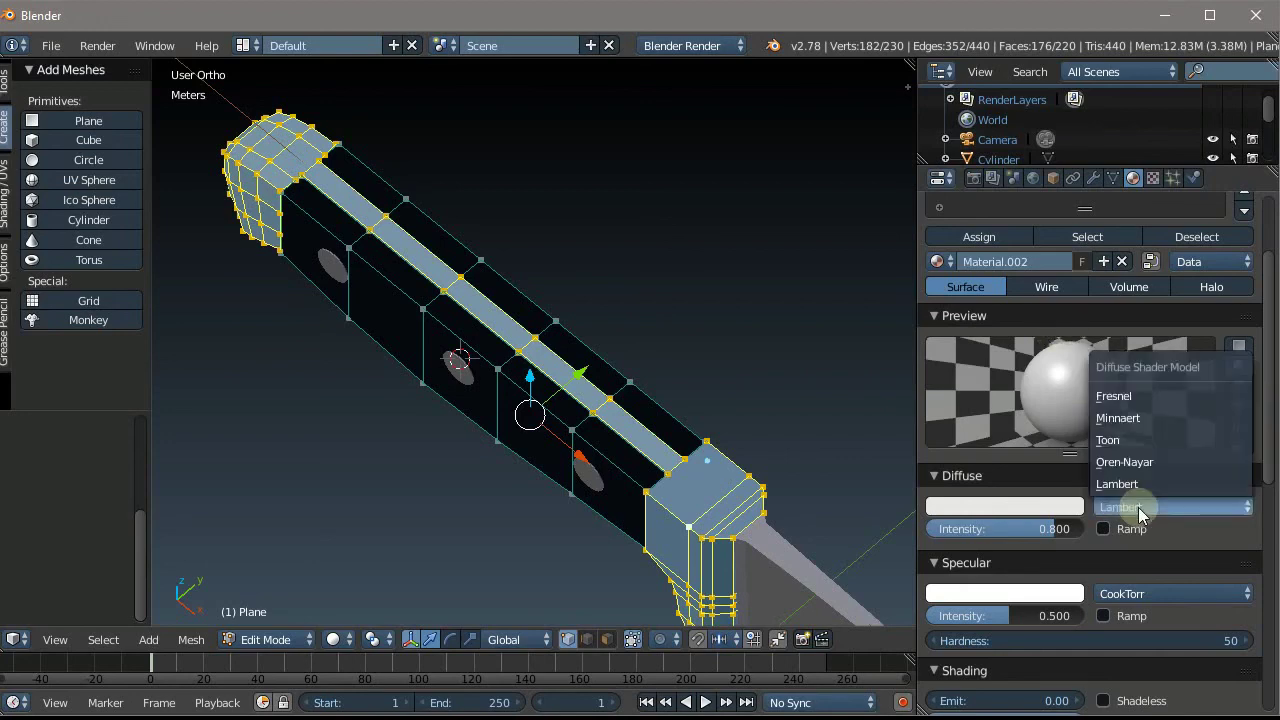
left_click(1138, 398)
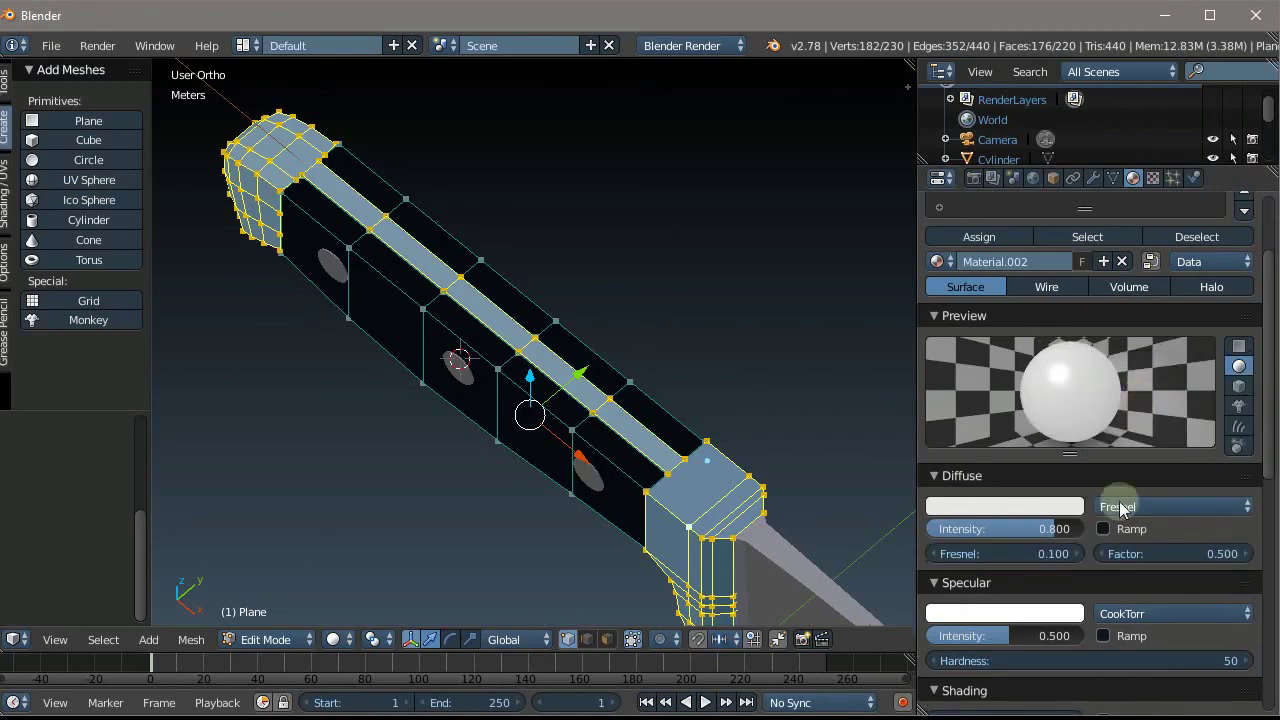
left_click(1118, 507)
left_click(1128, 420)
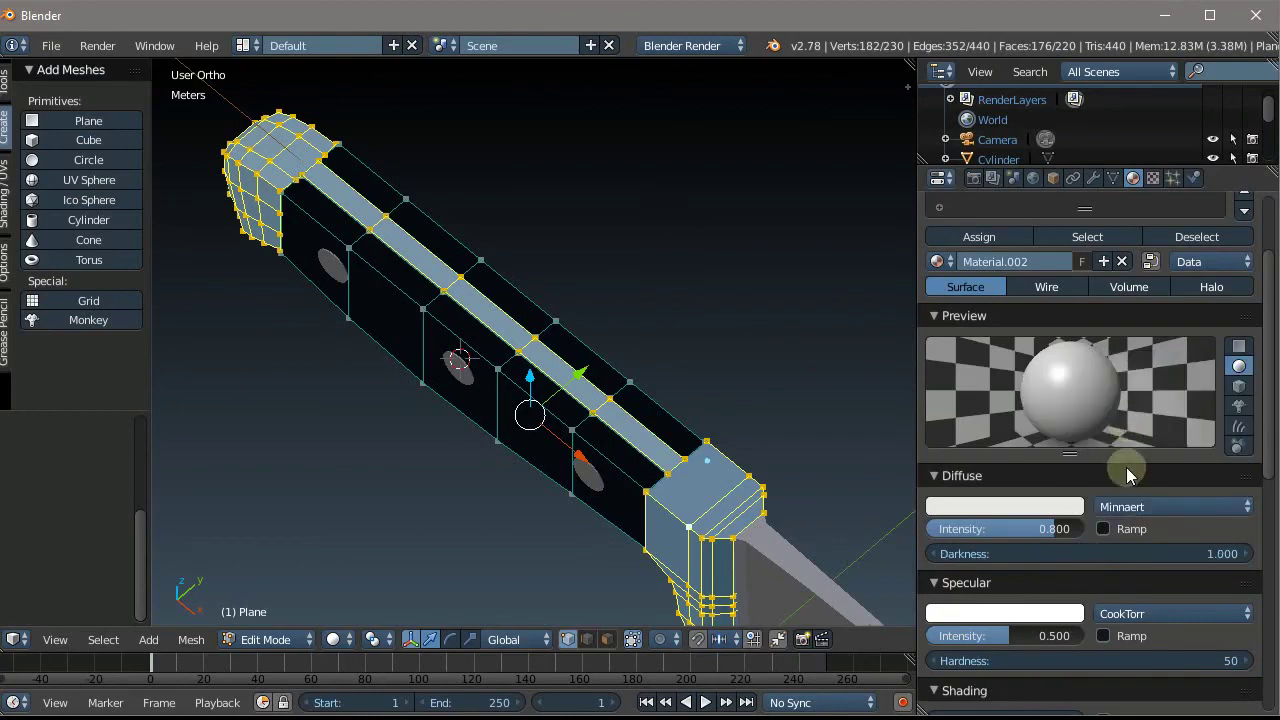
scroll(214, 234, "down", 3)
scroll(237, 243, "up", 1)
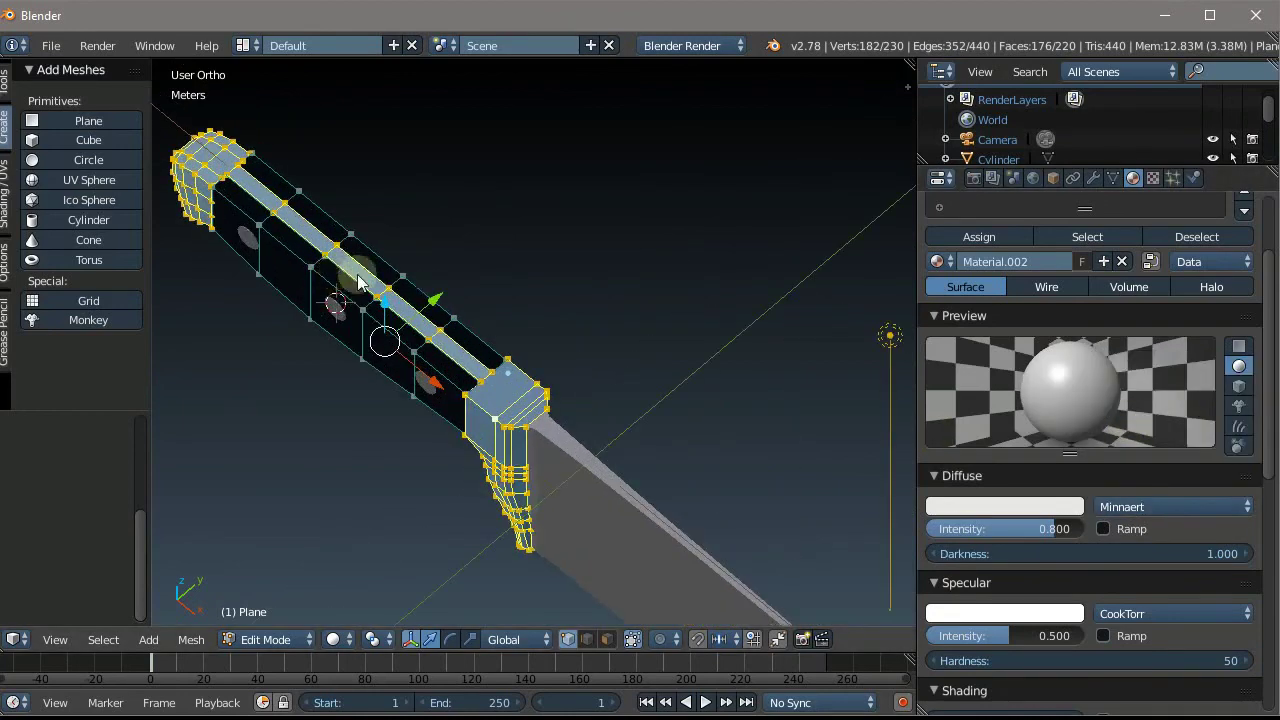
Select the blade in Edit Mode and give it a new material, Material.003
key("Tab")
right_click(606, 488)
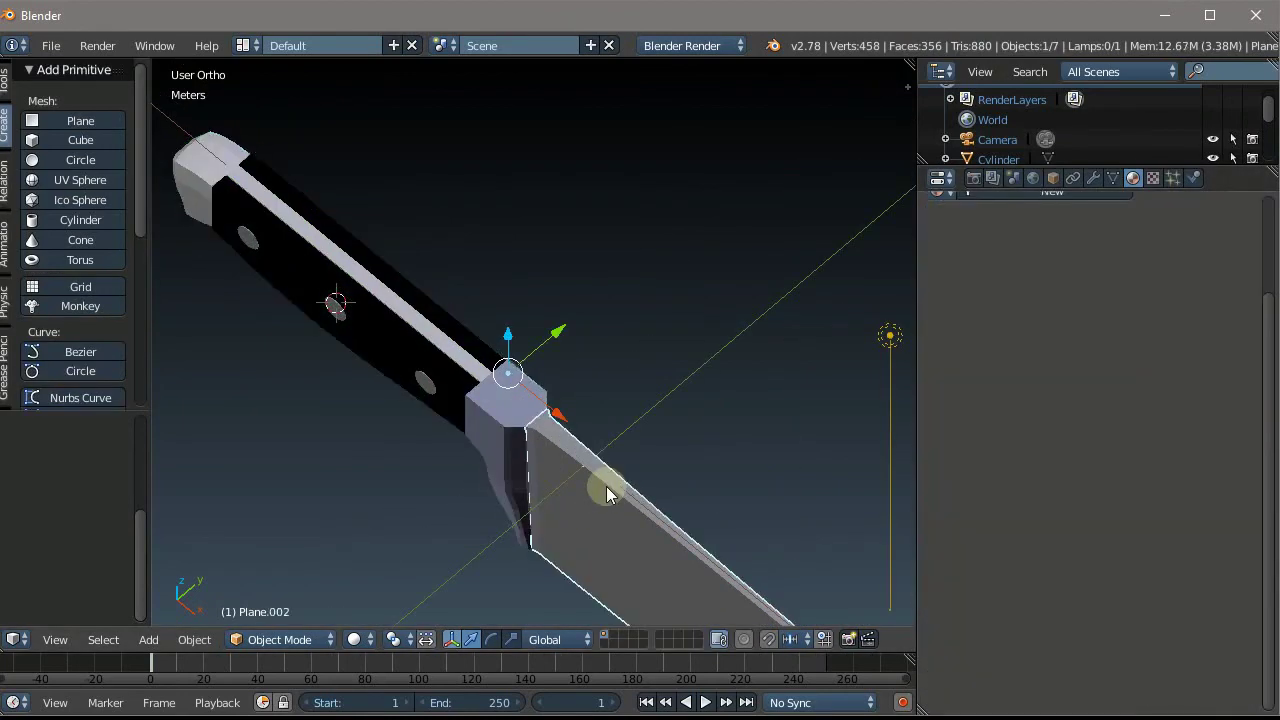
key("Tab")
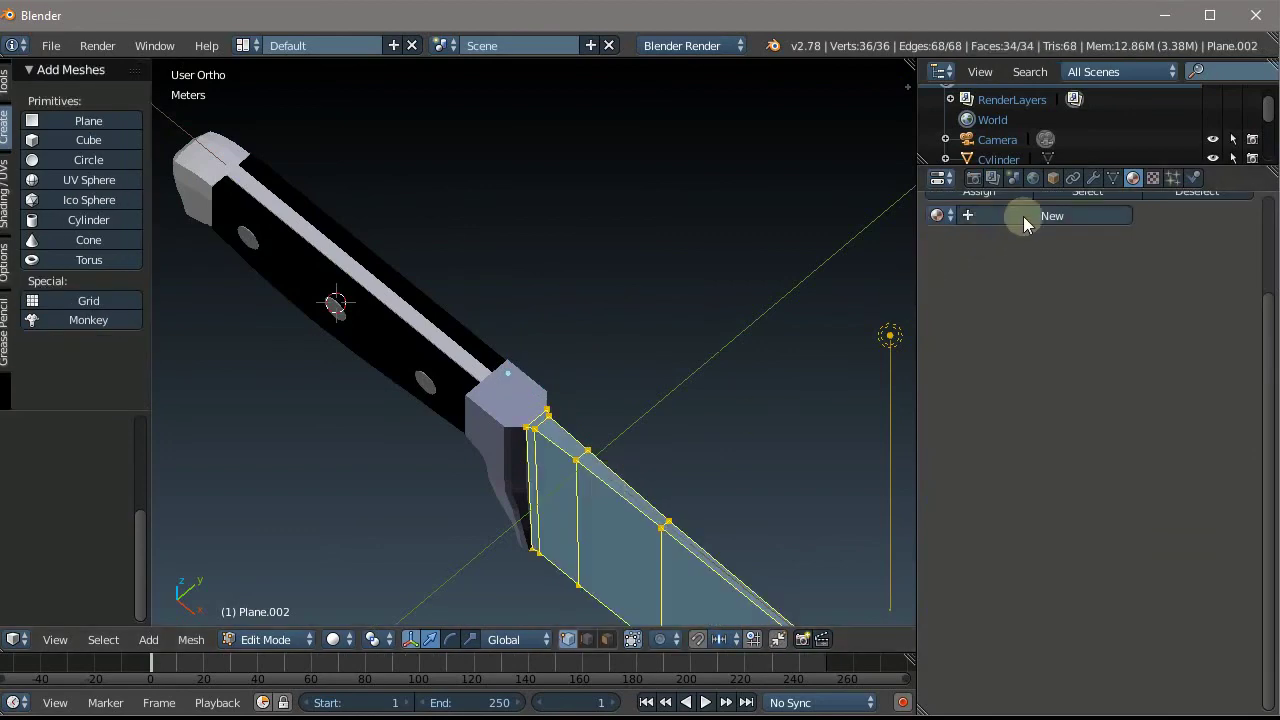
left_click(1023, 216)
left_click(1103, 215)
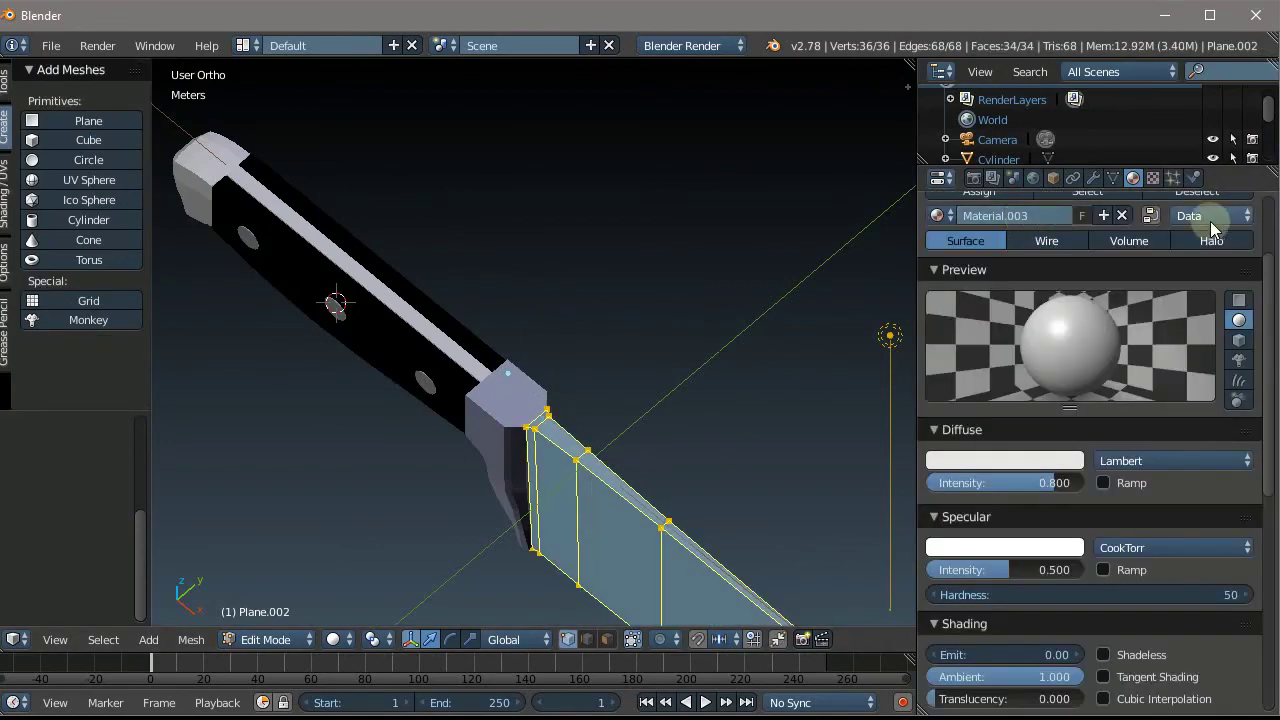
scroll(1040, 243, "up", 3)
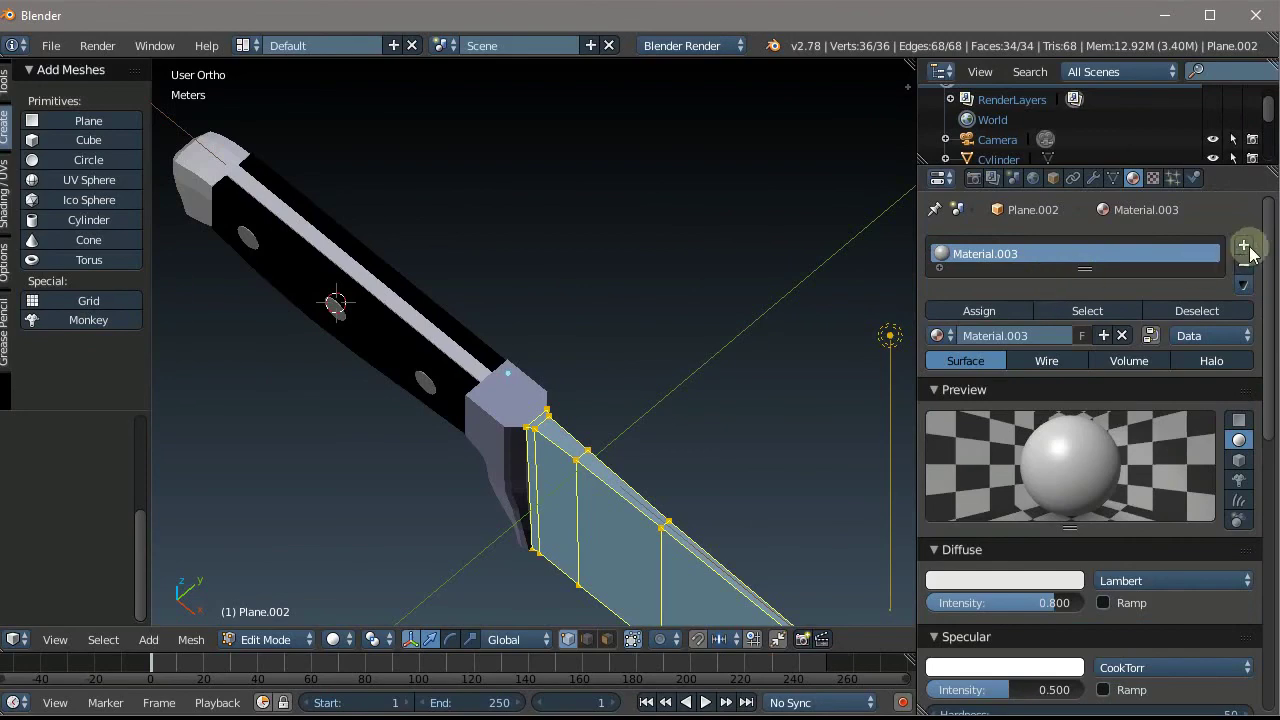
scroll(1191, 254, "down", 2)
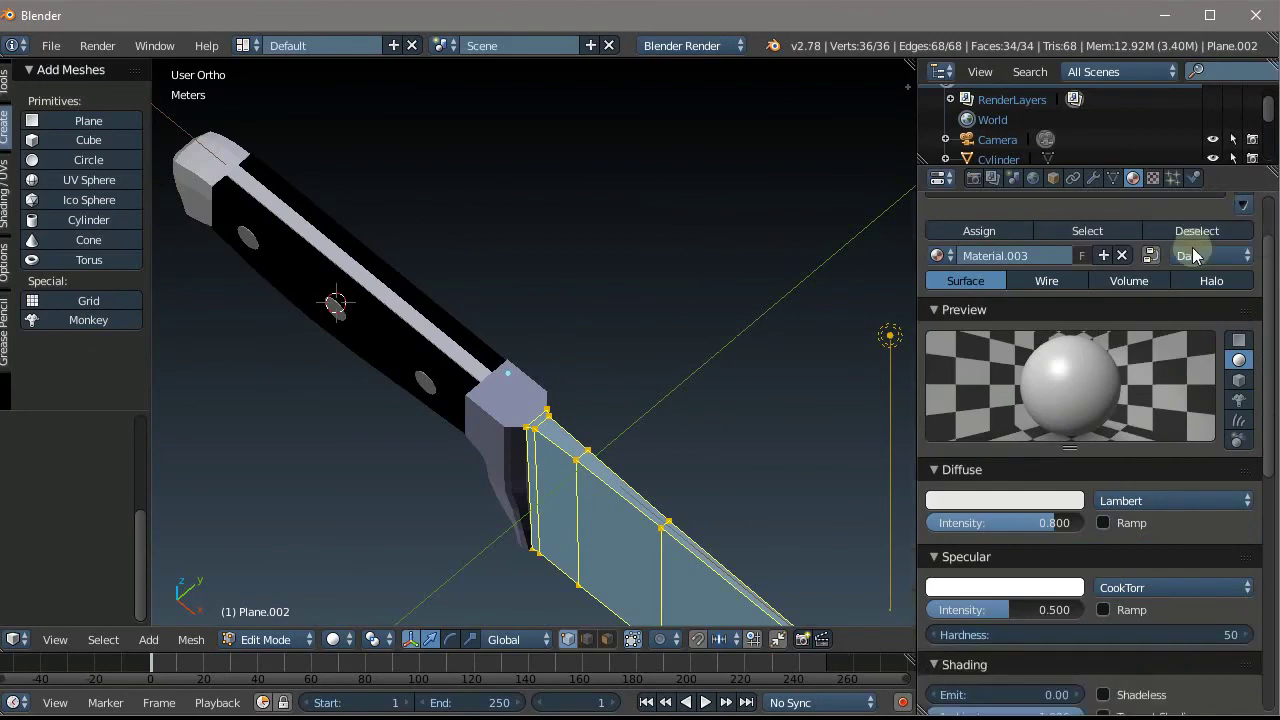
scroll(1191, 254, "up", 2)
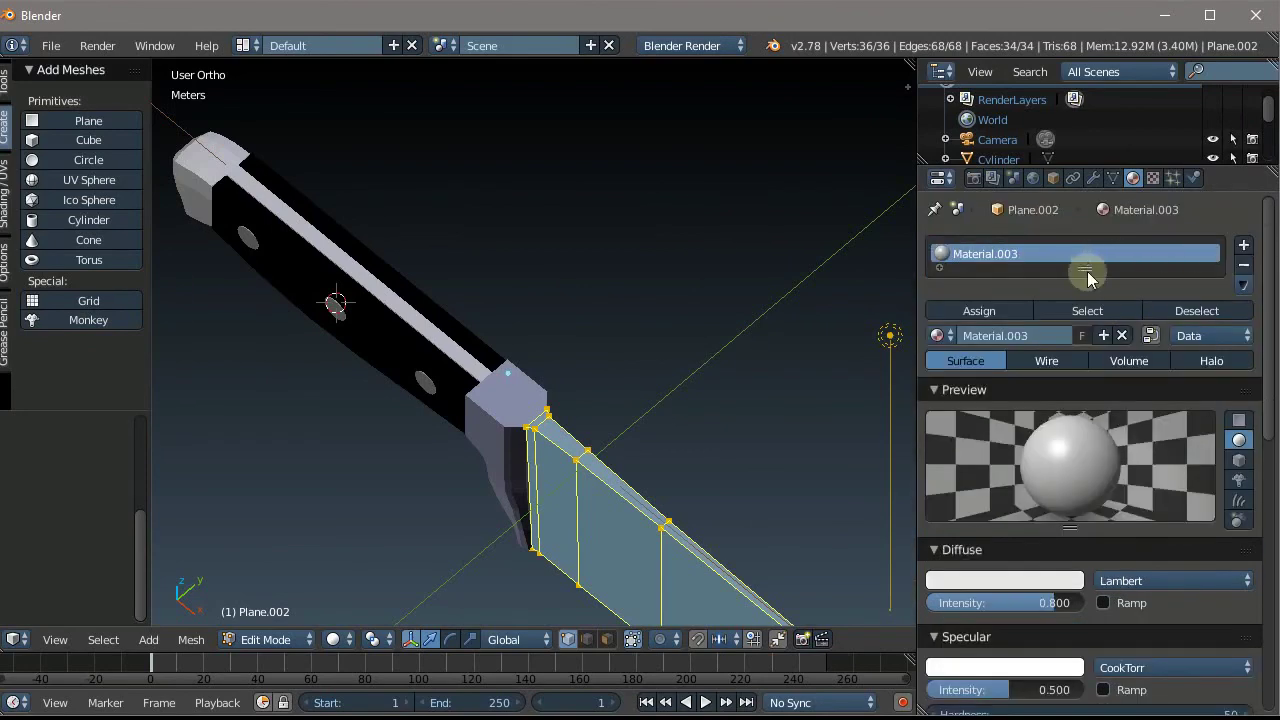
left_click_drag(1087, 270, 1090, 287)
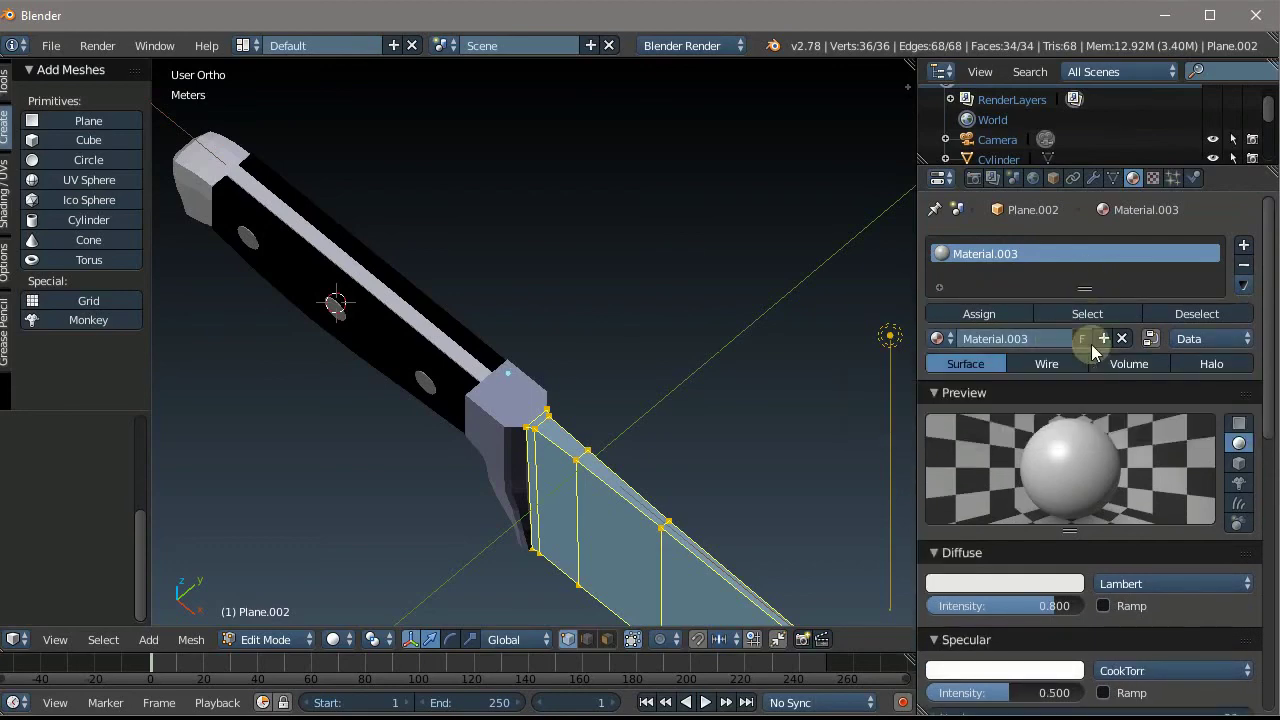
scroll(1272, 392, "down", 4)
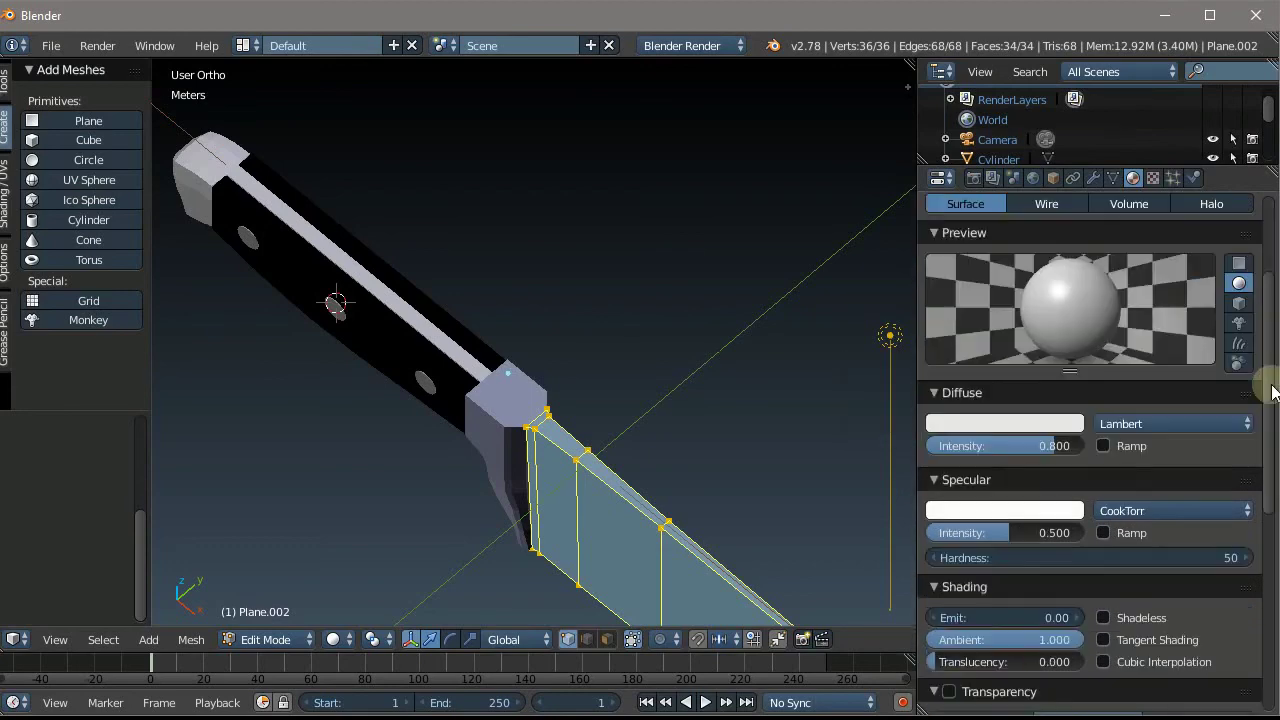
Set the blade's diffuse colour to pure white (1.000, 1.000, 1.000) and return to Object Mode
left_click(983, 424)
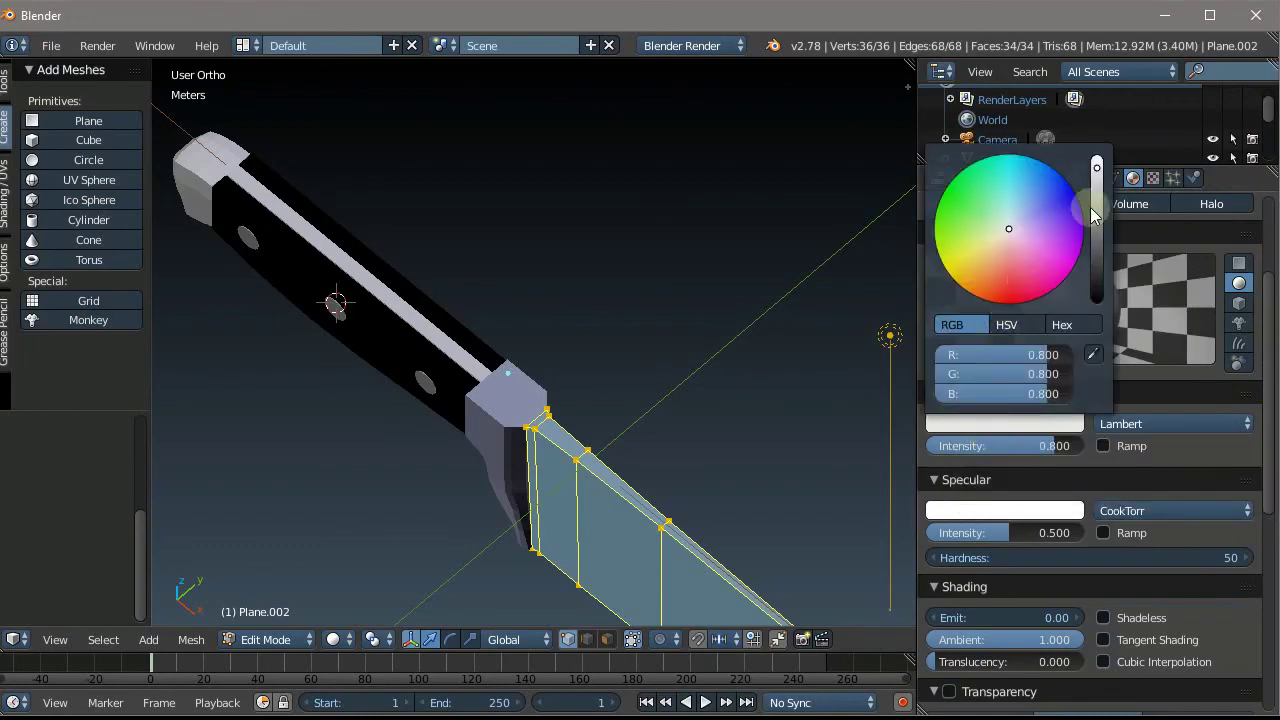
left_click_drag(1096, 172, 1109, 143)
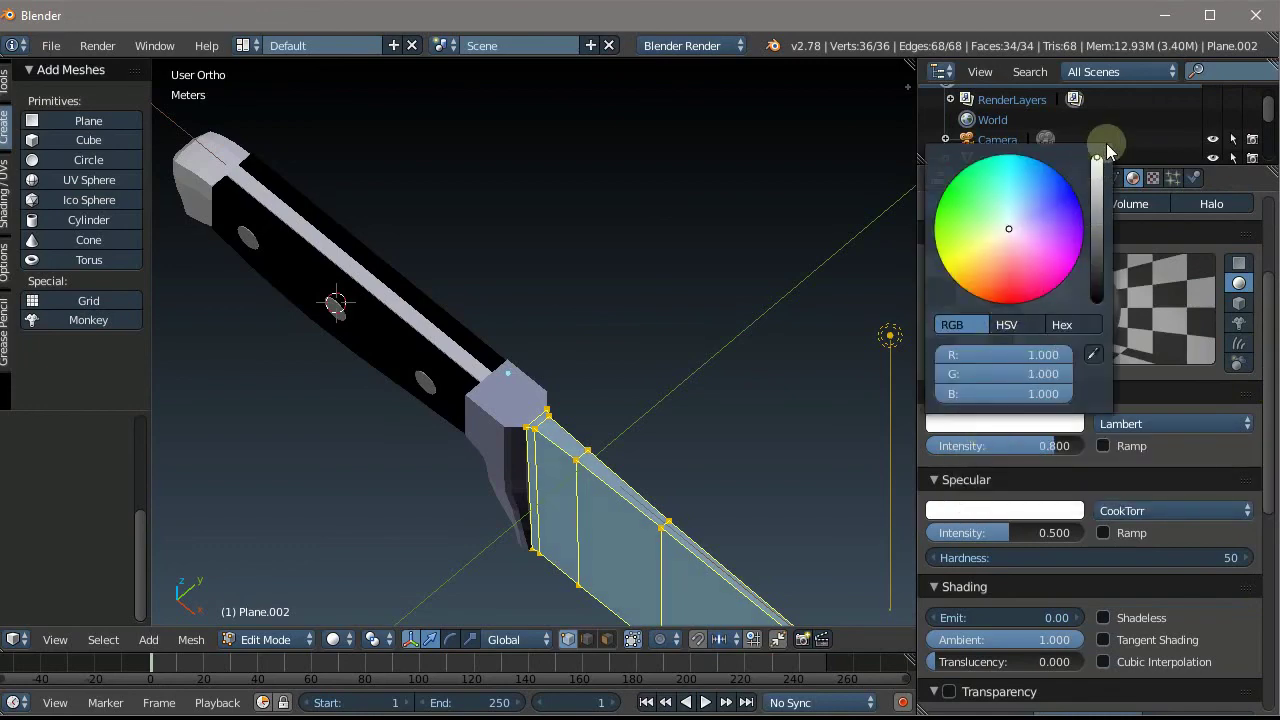
mouse_move(700, 277)
middle_mouse_down()
mouse_move(675, 339)
mouse_move(464, 245)
mouse_move(570, 162)
middle_mouse_up()
key("Tab")
Select all of the handle's mesh, recalculate its normals, and return to Object Mode
scroll(575, 237, "down", 3)
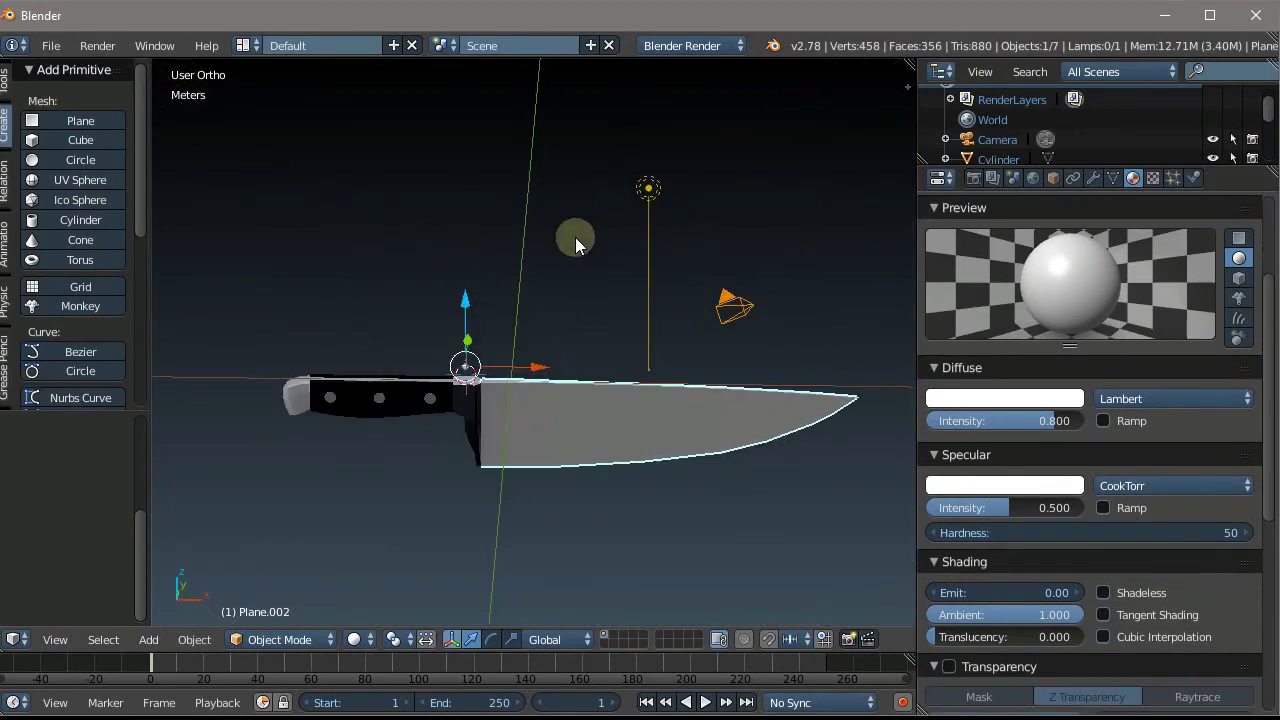
scroll(495, 448, "up", 5)
mouse_move(495, 448)
middle_mouse_down()
mouse_move(466, 443)
mouse_move(413, 379)
middle_mouse_up()
scroll(413, 379, "up", 1)
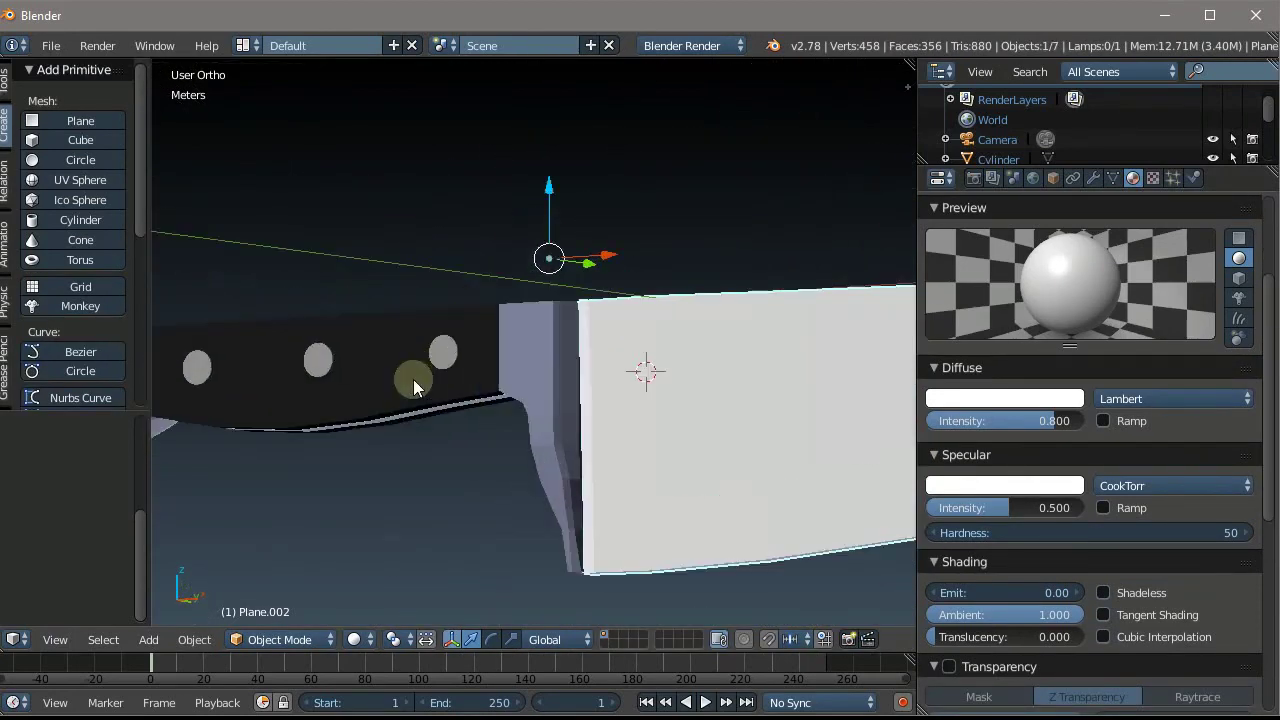
scroll(534, 338, "up", 4)
right_click(534, 338)
key("Tab")
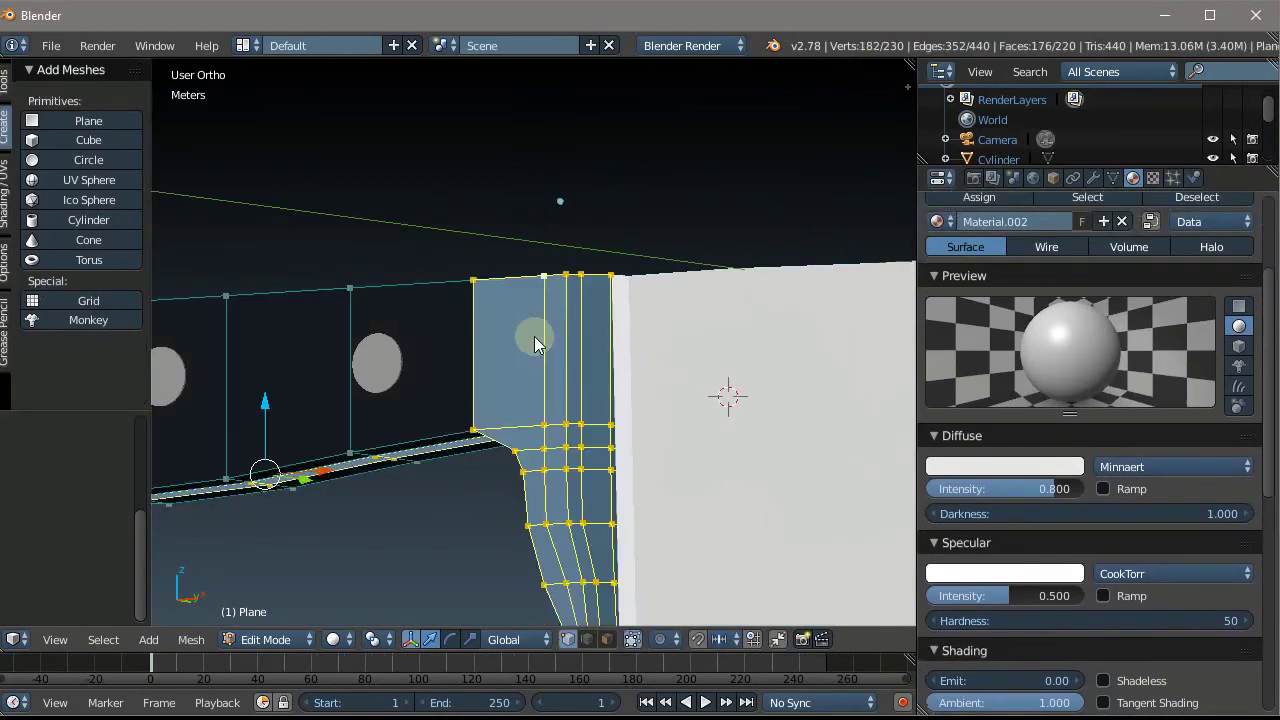
key("a")
key("a")
left_click(5, 193)
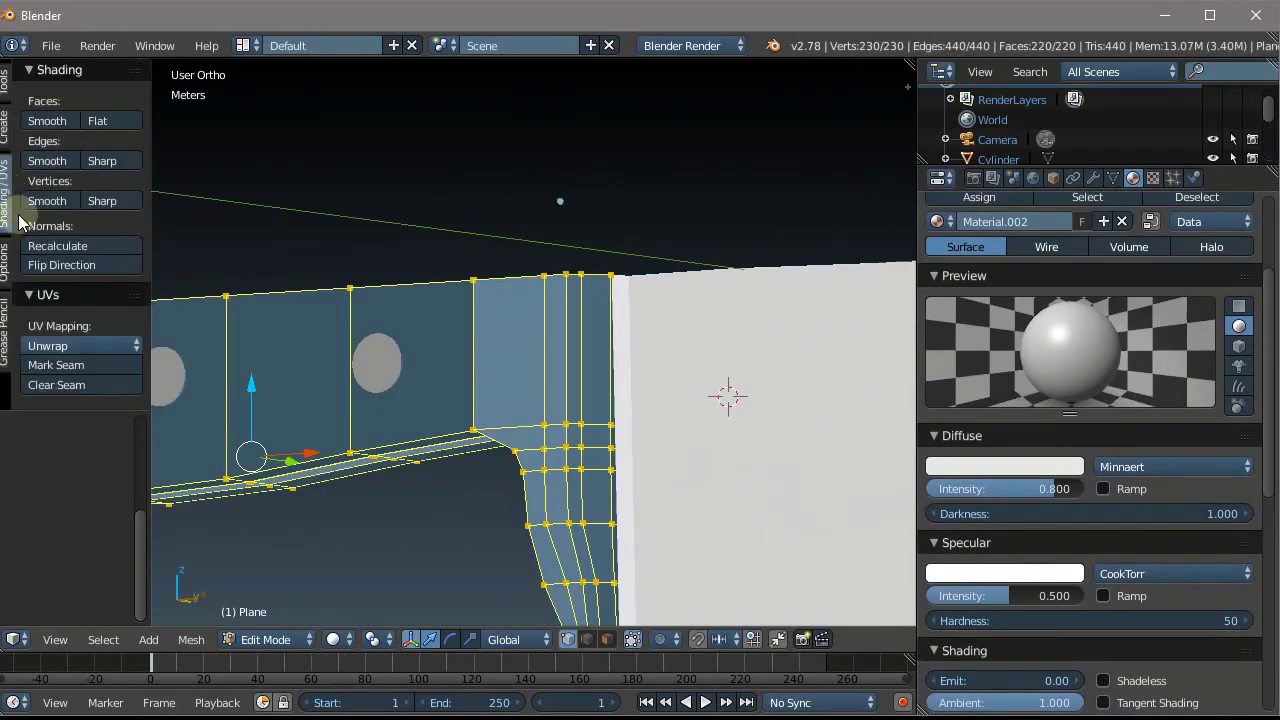
left_click(45, 246)
scroll(352, 265, "down", 3)
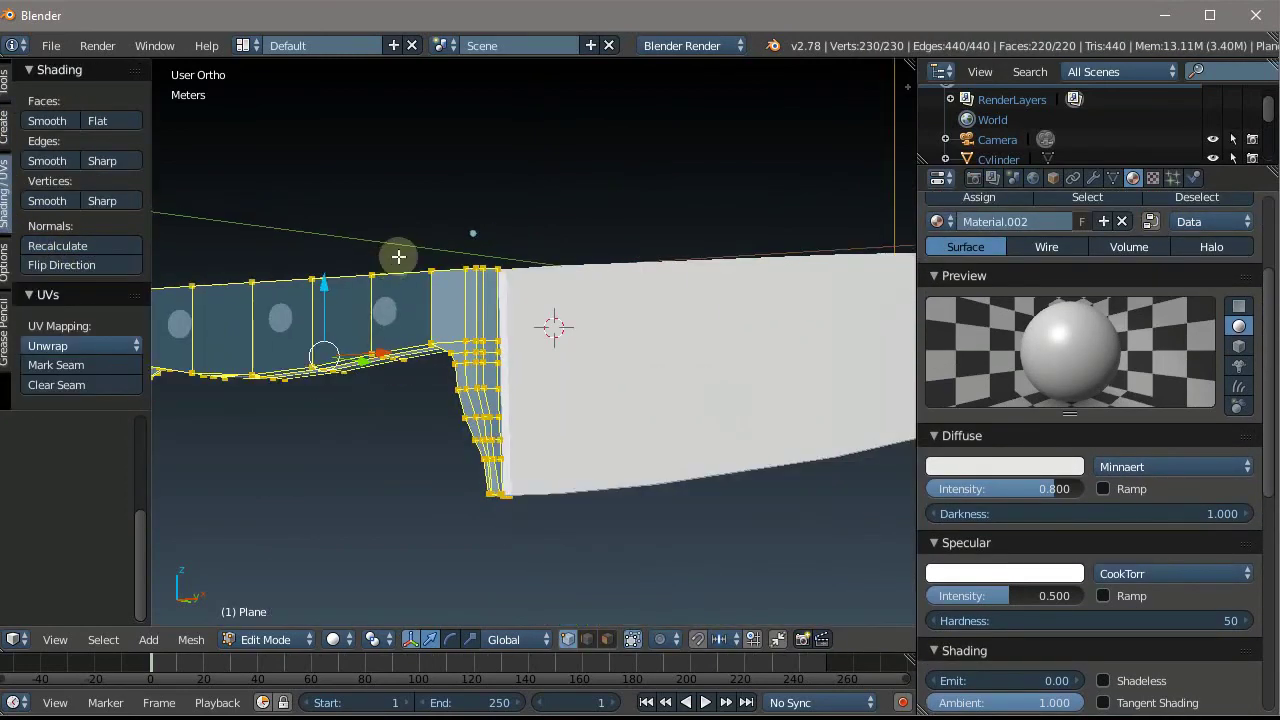
key("Tab")
Orbit around the knife to inspect its shading, briefly toggling Edit Mode on the handle
mouse_move(477, 234)
middle_mouse_down()
mouse_move(455, 335)
mouse_move(352, 380)
mouse_move(251, 391)
mouse_move(443, 306)
mouse_move(337, 364)
mouse_move(458, 390)
mouse_move(320, 240)
mouse_move(400, 205)
middle_mouse_up()
scroll(400, 205, "up", 3)
middle_click_drag(456, 297, 200, 348)
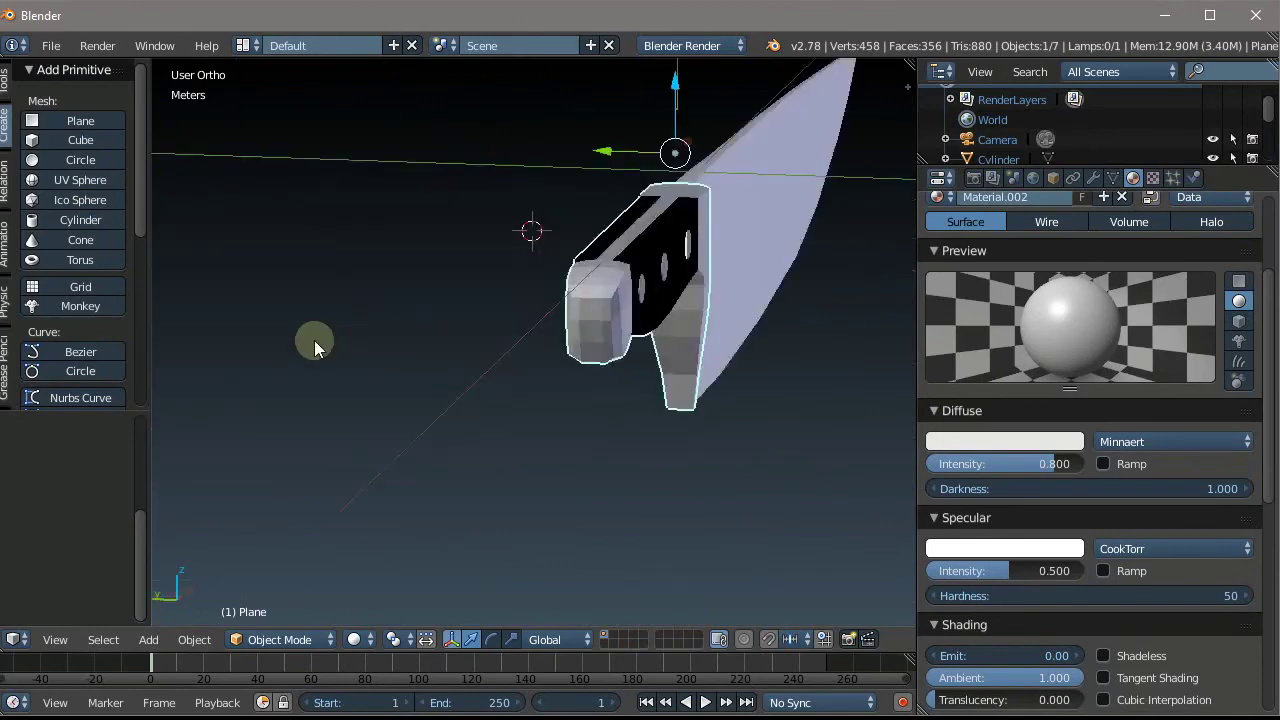
scroll(306, 320, "down", 4)
mouse_move(388, 288)
middle_mouse_down()
mouse_move(737, 366)
mouse_move(571, 337)
mouse_move(449, 343)
mouse_move(519, 378)
mouse_move(366, 437)
mouse_move(366, 300)
mouse_move(437, 400)
mouse_move(397, 312)
mouse_move(404, 384)
middle_mouse_up()
key("Tab")
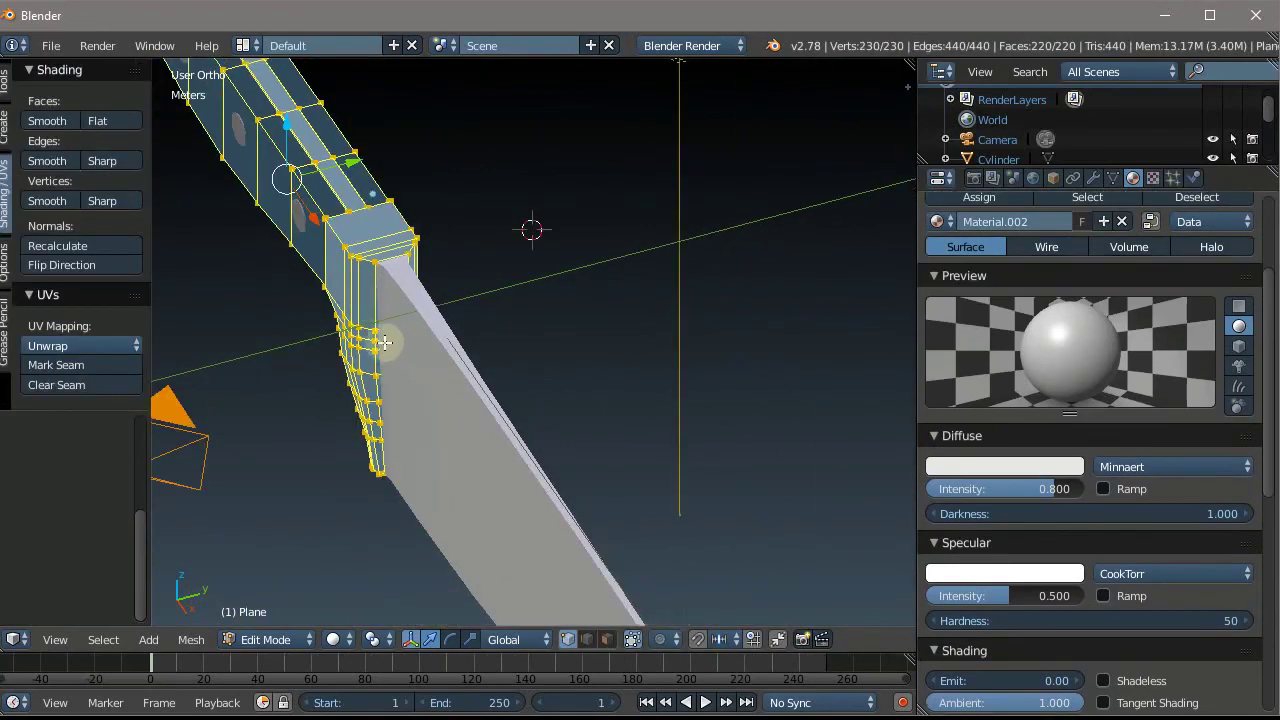
mouse_move(482, 431)
middle_mouse_down()
mouse_move(449, 426)
mouse_move(469, 451)
mouse_move(414, 280)
middle_mouse_up()
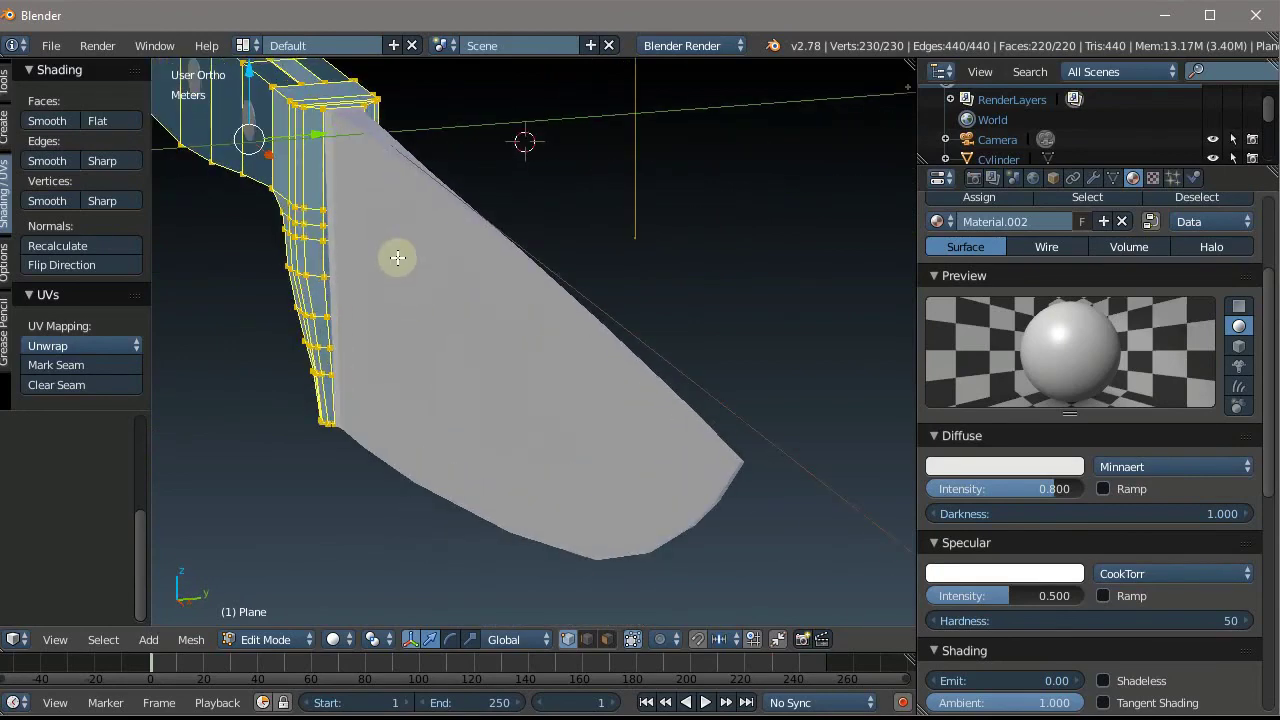
key("Tab")
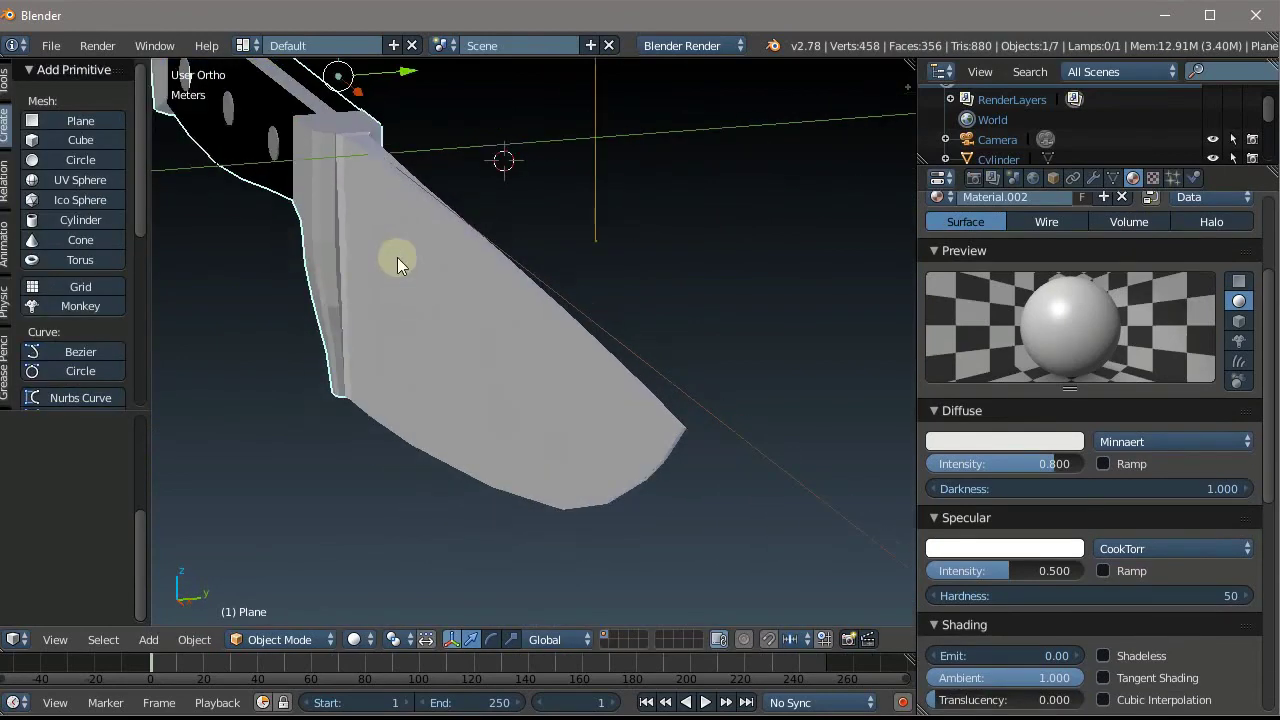
scroll(397, 257, "down", 2)
mouse_move(397, 257)
middle_mouse_down()
mouse_move(422, 353)
mouse_move(366, 263)
mouse_move(380, 257)
mouse_move(286, 263)
mouse_move(405, 297)
mouse_move(383, 214)
middle_mouse_up()
scroll(370, 205, "down", 4)
scroll(372, 170, "up", 3)
scroll(385, 270, "up", 2)
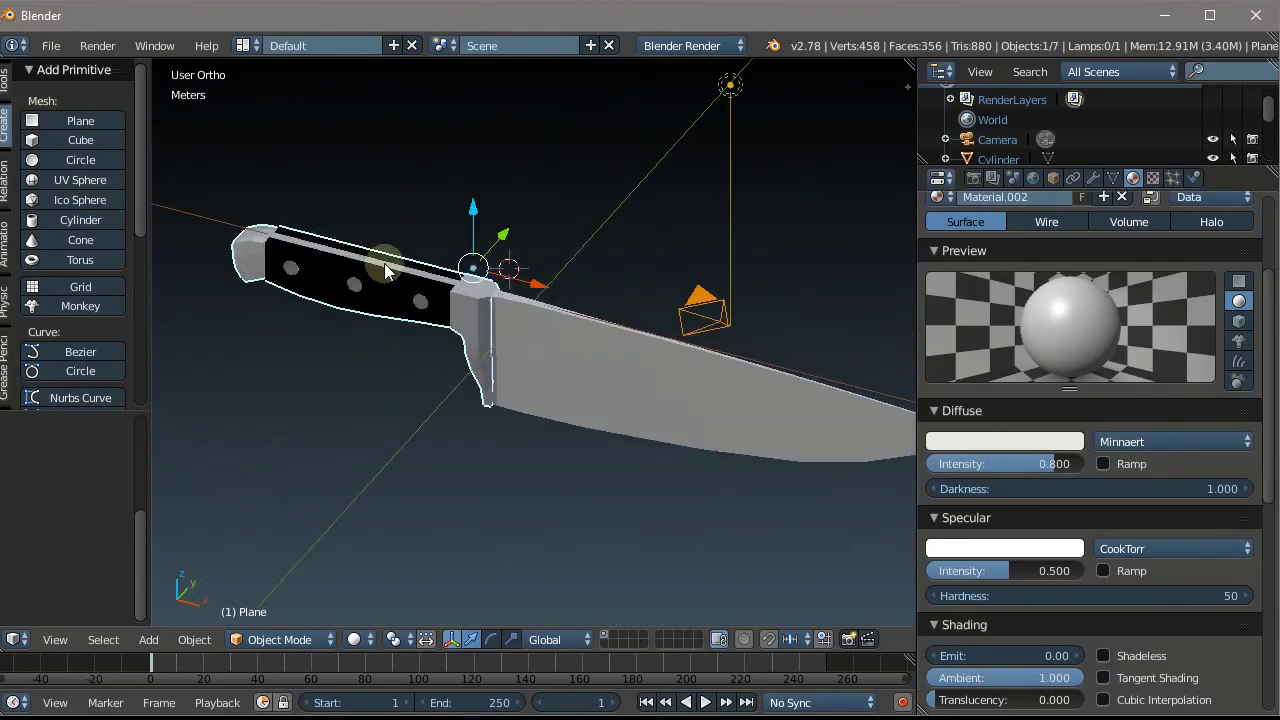
mouse_move(385, 270)
middle_mouse_down()
mouse_move(429, 194)
mouse_move(463, 194)
mouse_move(520, 161)
mouse_move(491, 243)
middle_mouse_up()
scroll(449, 194, "down", 2)
scroll(503, 200, "up", 3)
scroll(503, 200, "down", 1)
scroll(505, 247, "up", 1)
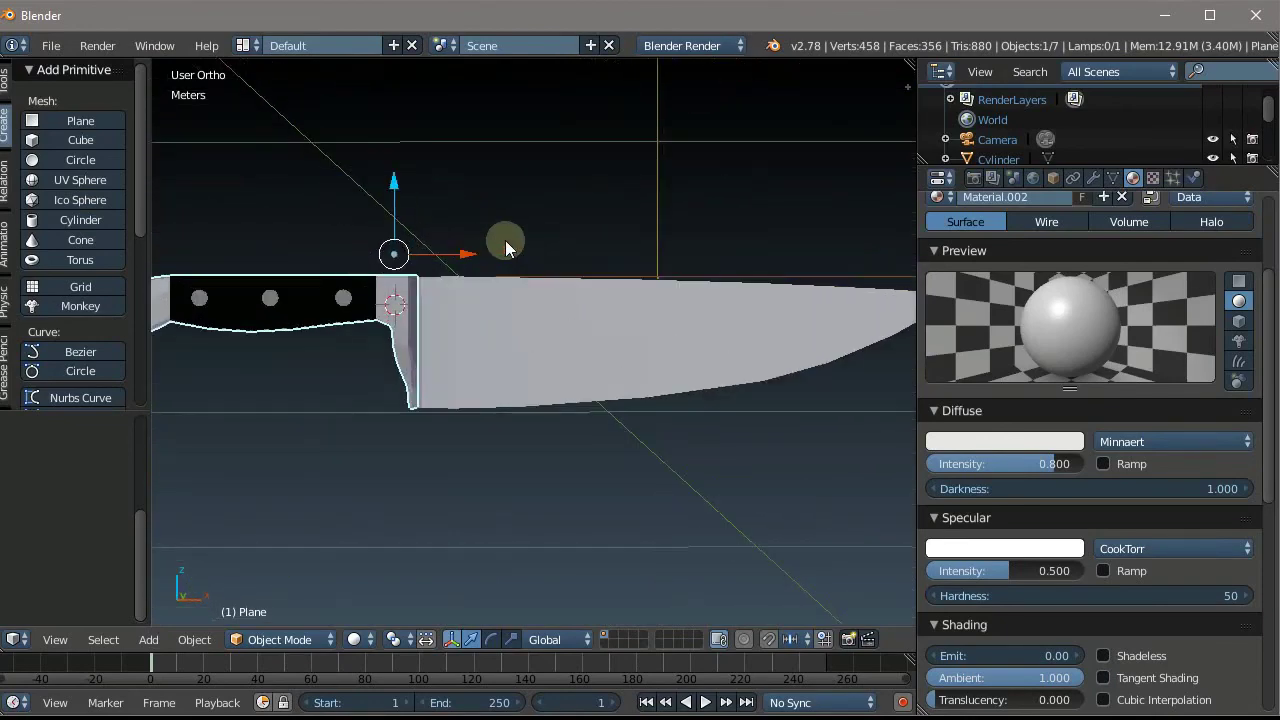
scroll(505, 248, "down", 3)
scroll(594, 197, "up", 2)
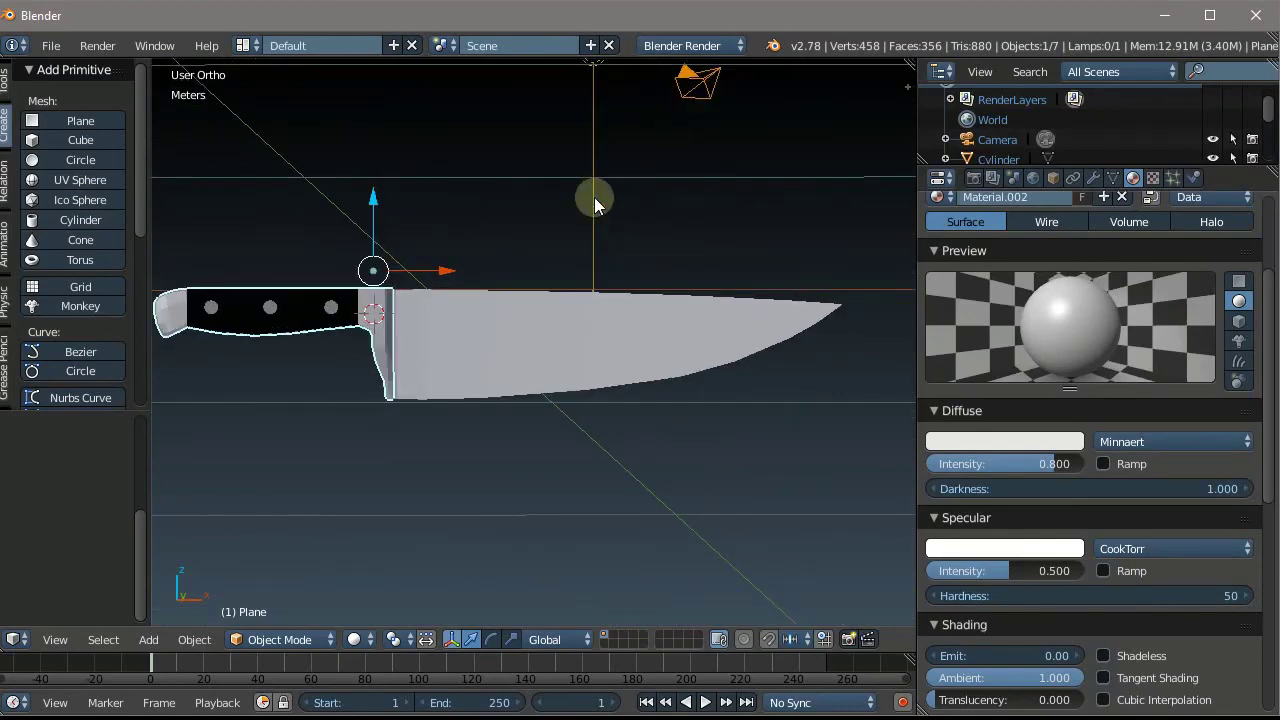